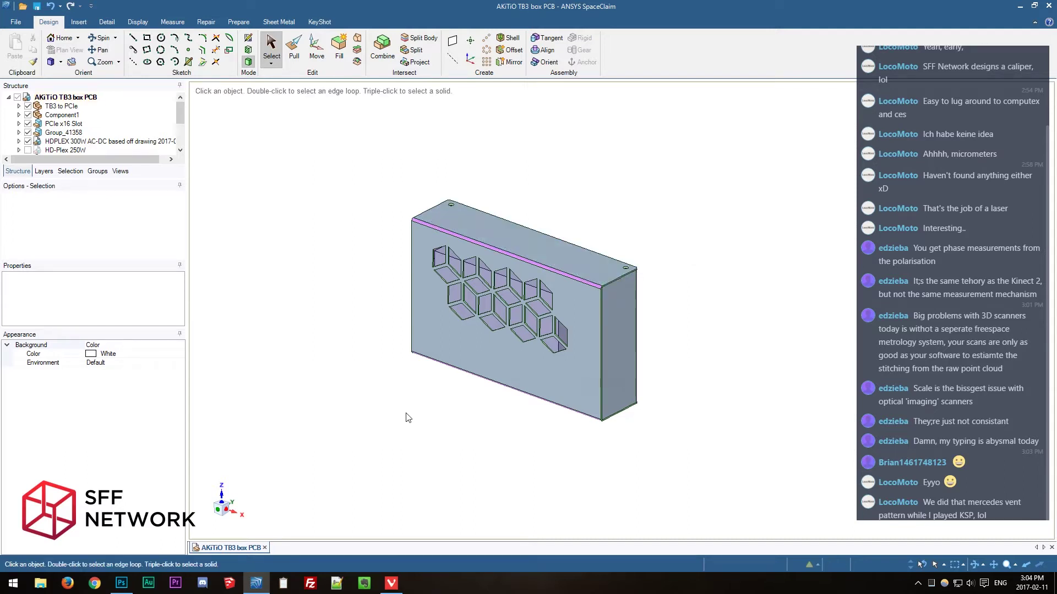
{"action": "middle_click_drag", "start_coordinate": [439, 435], "coordinate": [555, 426]}
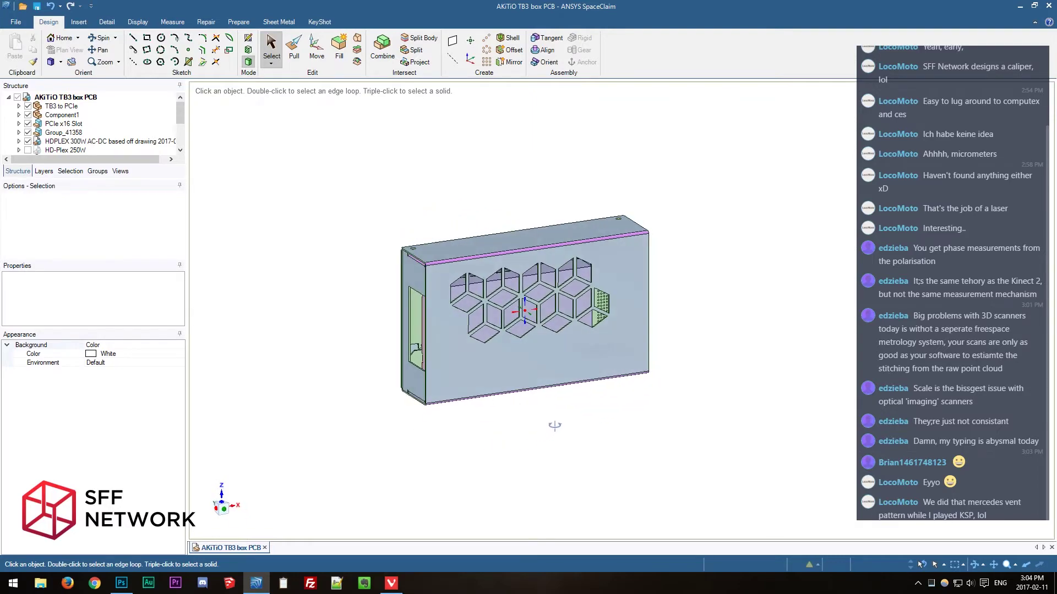
{"action": "scroll", "coordinate": [555, 425], "scroll_direction": "up", "scroll_amount": 3}
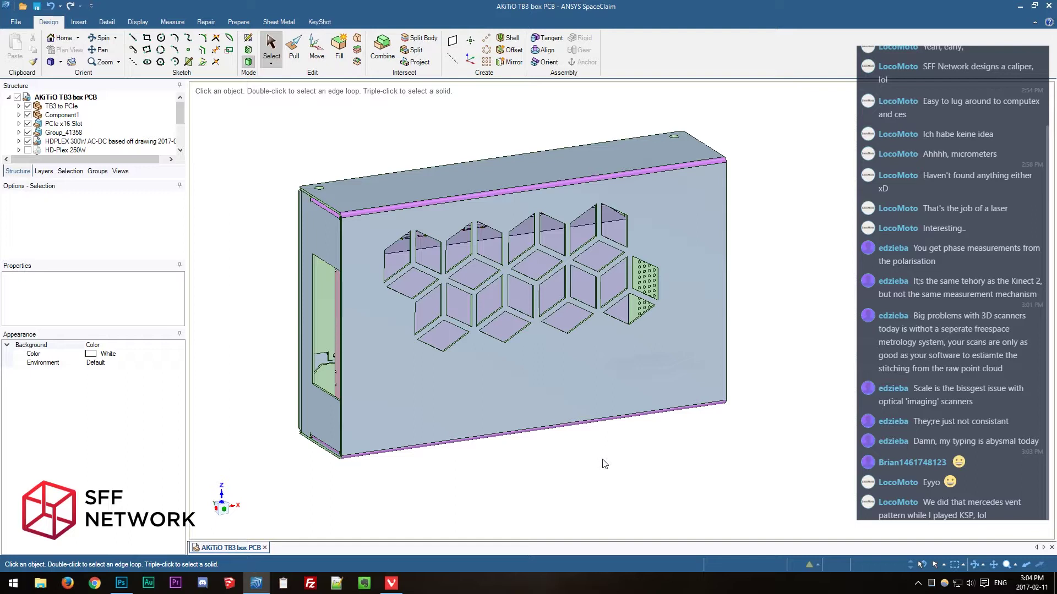
{"action": "left_click", "coordinate": [599, 418]}
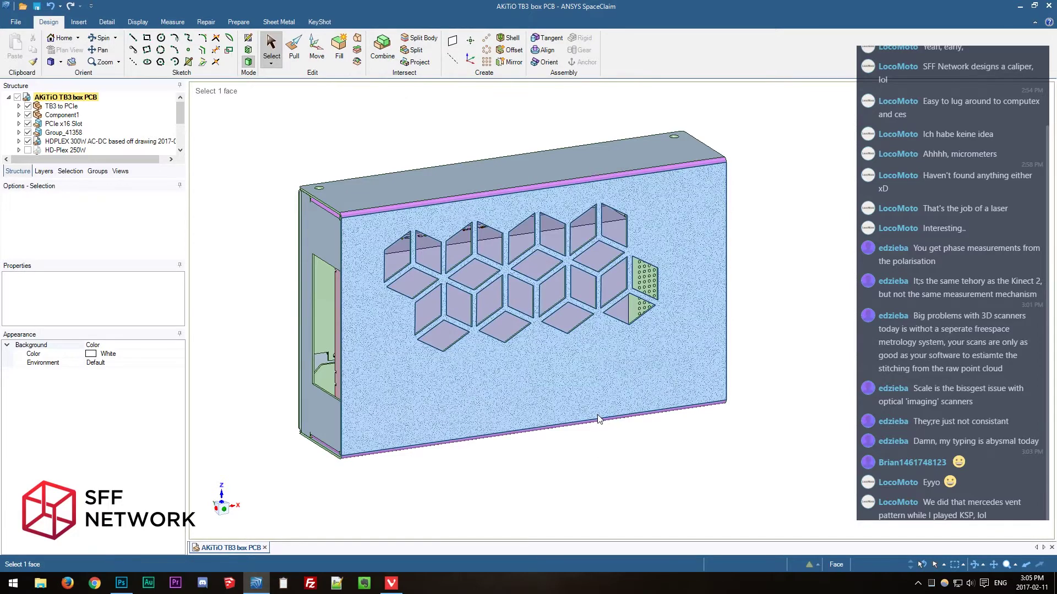
{"action": "left_click", "coordinate": [584, 458]}
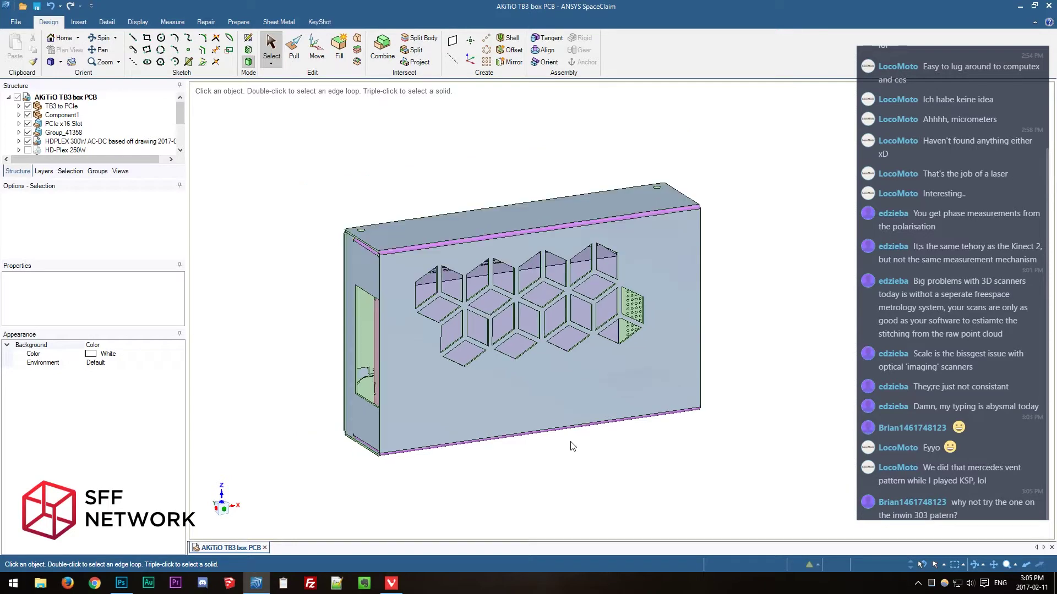
{"action": "middle_click_drag", "start_coordinate": [641, 479], "coordinate": [618, 489]}
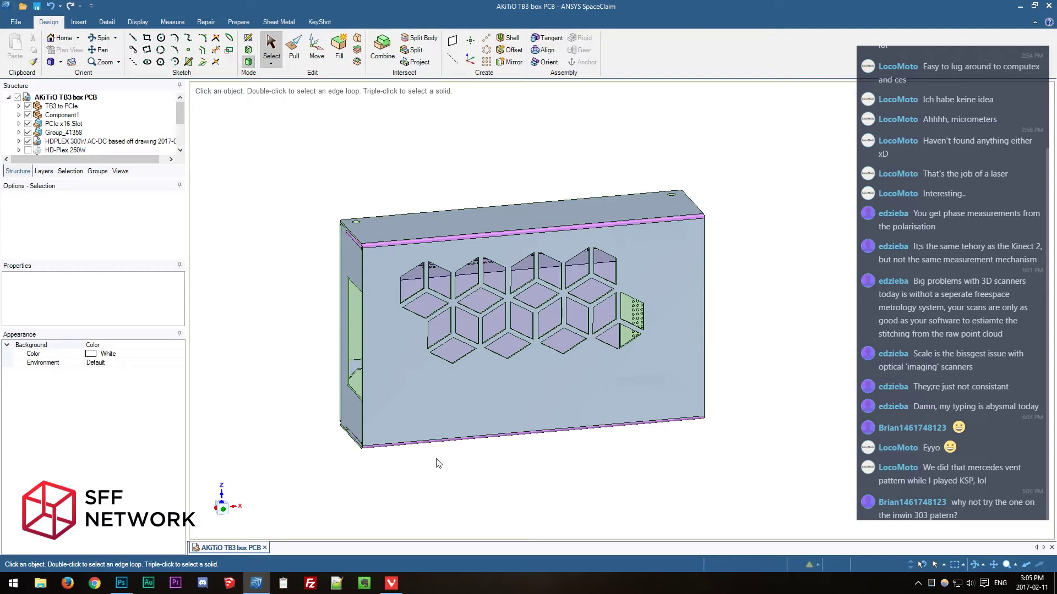
Switch to the Vivaldi browser and search Google Images for "inwin 303".
{"action": "left_click", "coordinate": [392, 585]}
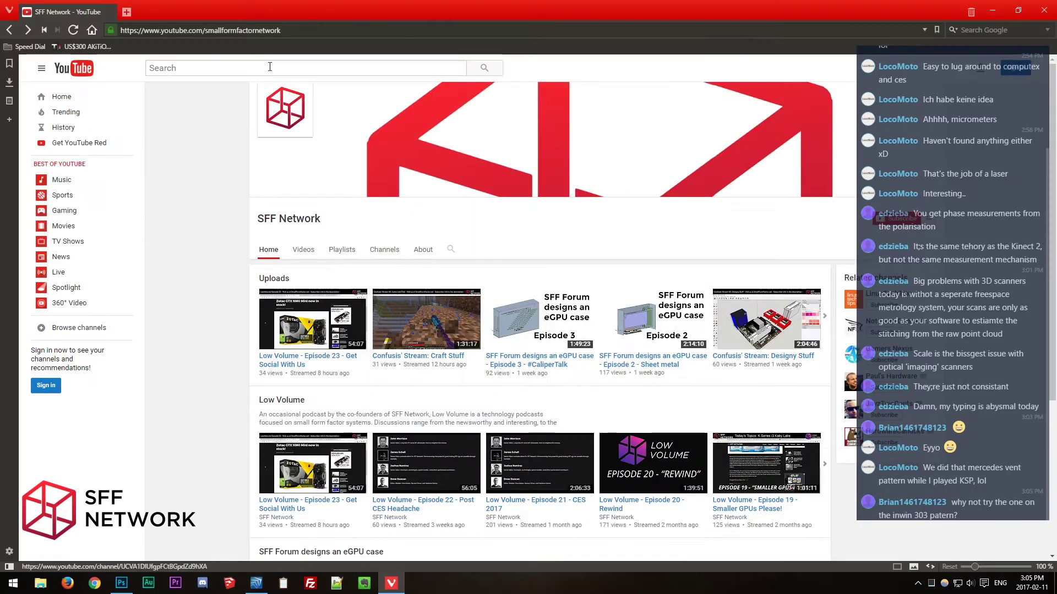
{"action": "left_click", "coordinate": [203, 30]}
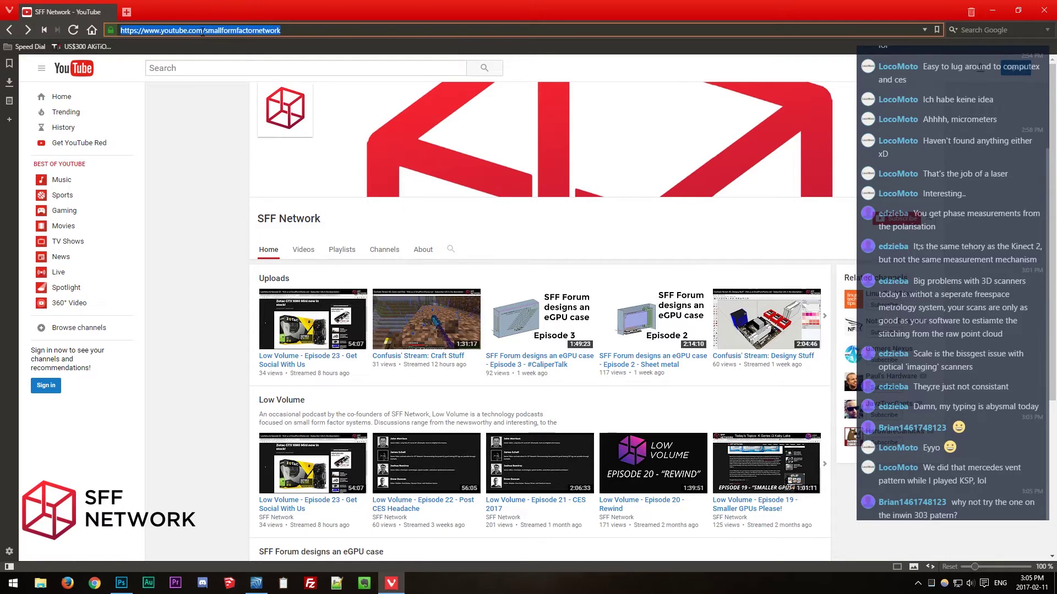
{"action": "type", "text": "gog"}
{"action": "key", "text": "Return"}
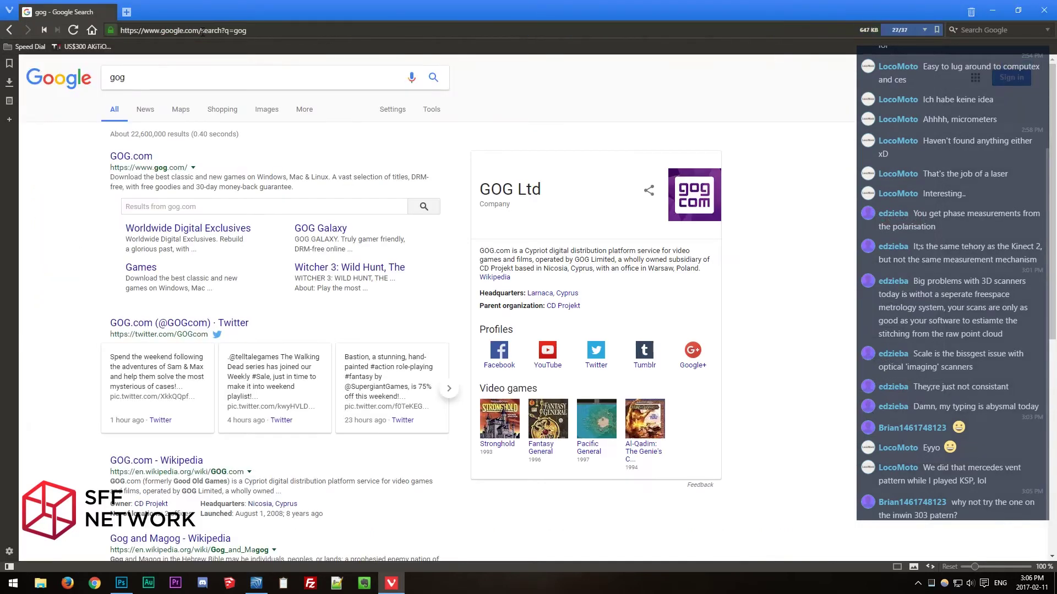
{"action": "double_click", "coordinate": [201, 80]}
{"action": "type", "text": "inwin 303"}
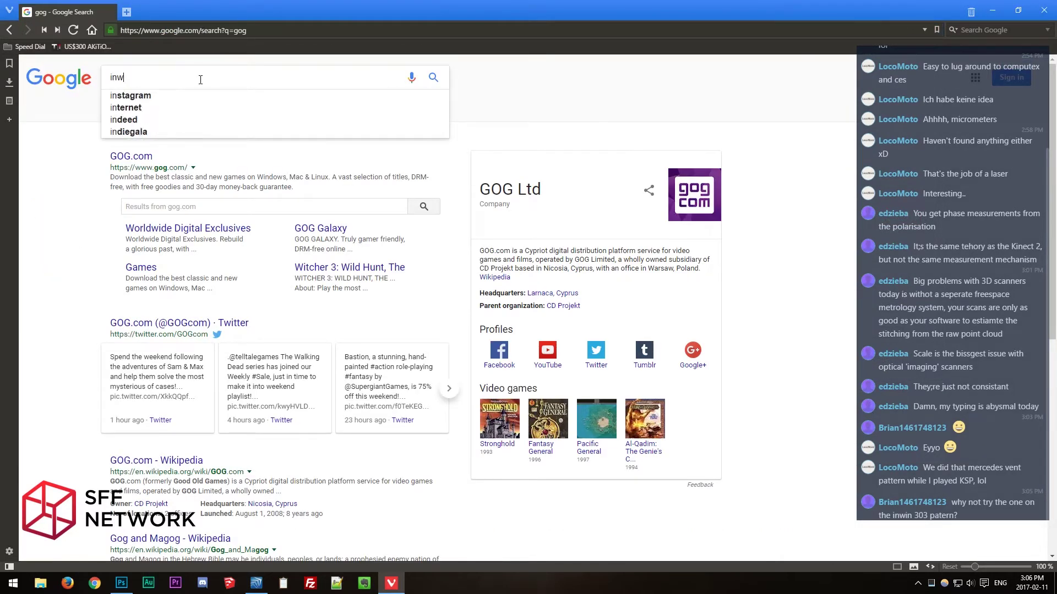
{"action": "key", "text": "Return"}
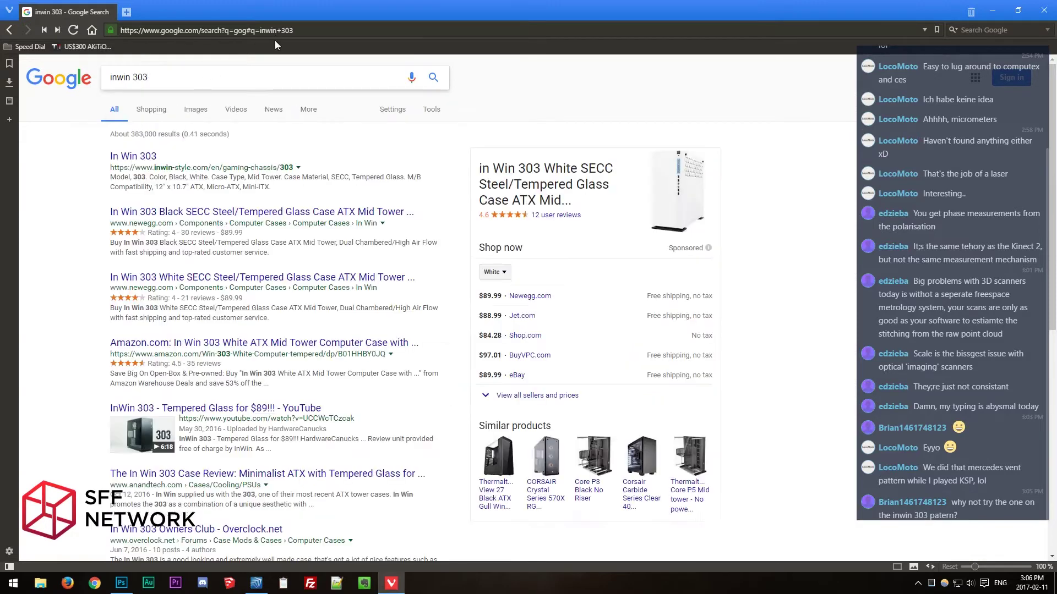
{"action": "left_click", "coordinate": [189, 113]}
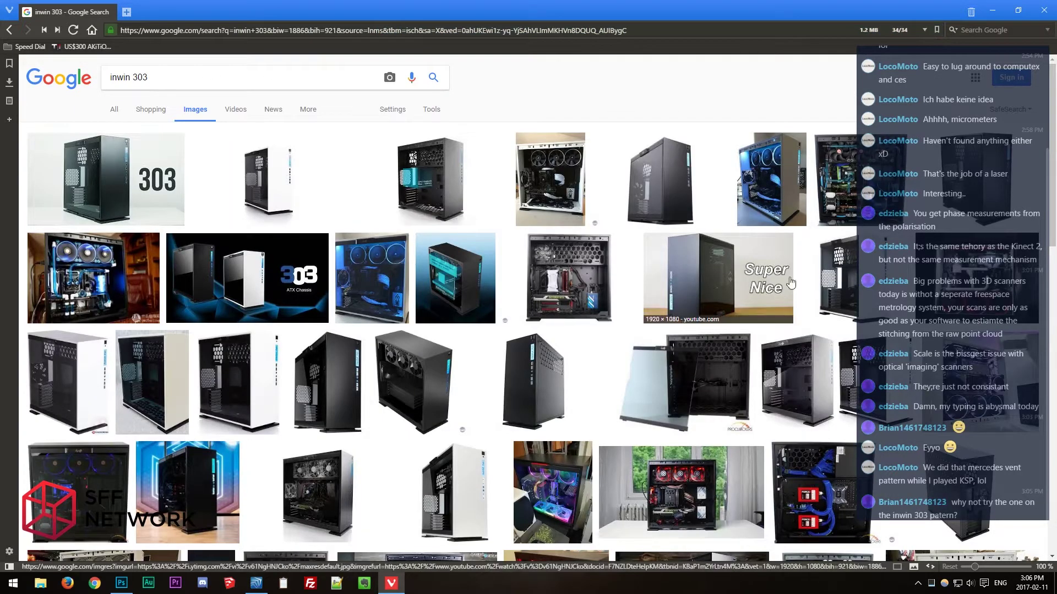
Examine enlarged previews of several In Win 303 image results for the case's honeycomb vent pattern.
{"action": "left_click", "coordinate": [971, 182]}
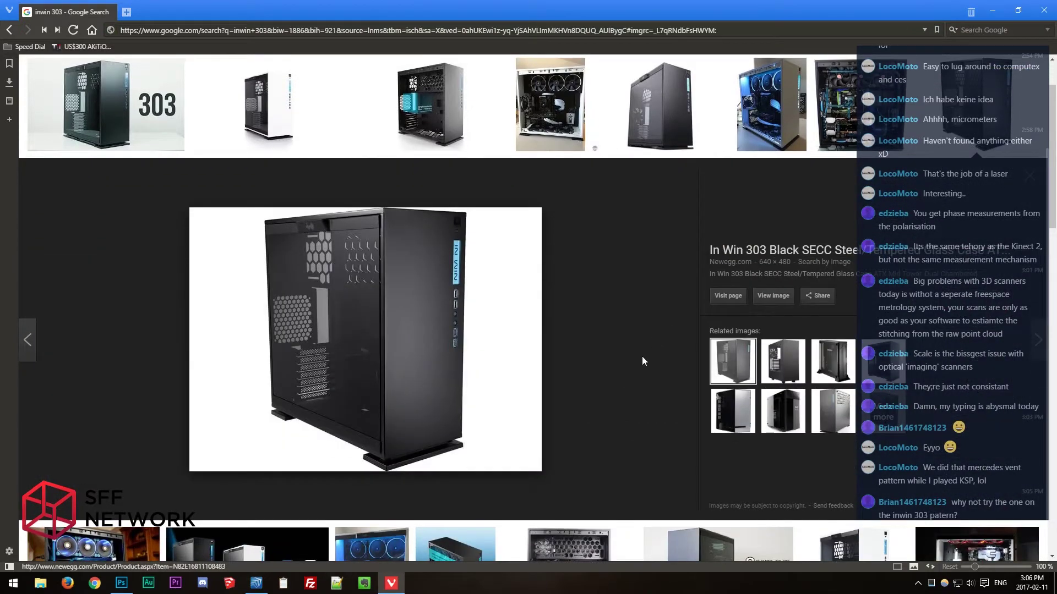
{"action": "scroll", "coordinate": [623, 362], "scroll_direction": "up", "scroll_amount": 2}
{"action": "left_click", "coordinate": [424, 153]}
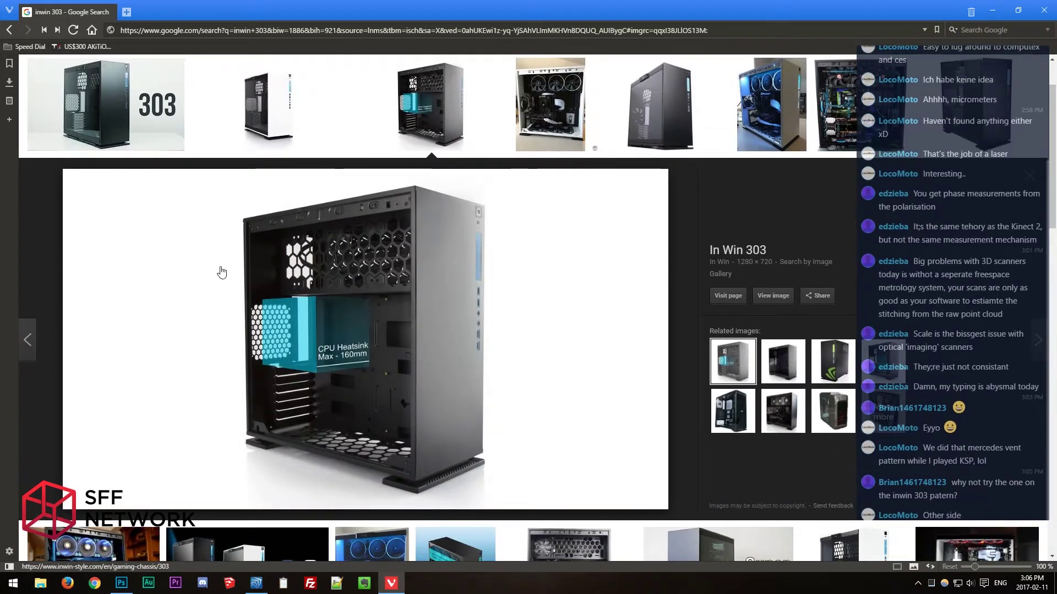
{"action": "scroll", "coordinate": [220, 272], "scroll_direction": "up", "scroll_amount": 1}
{"action": "scroll", "coordinate": [218, 278], "scroll_direction": "down", "scroll_amount": 5}
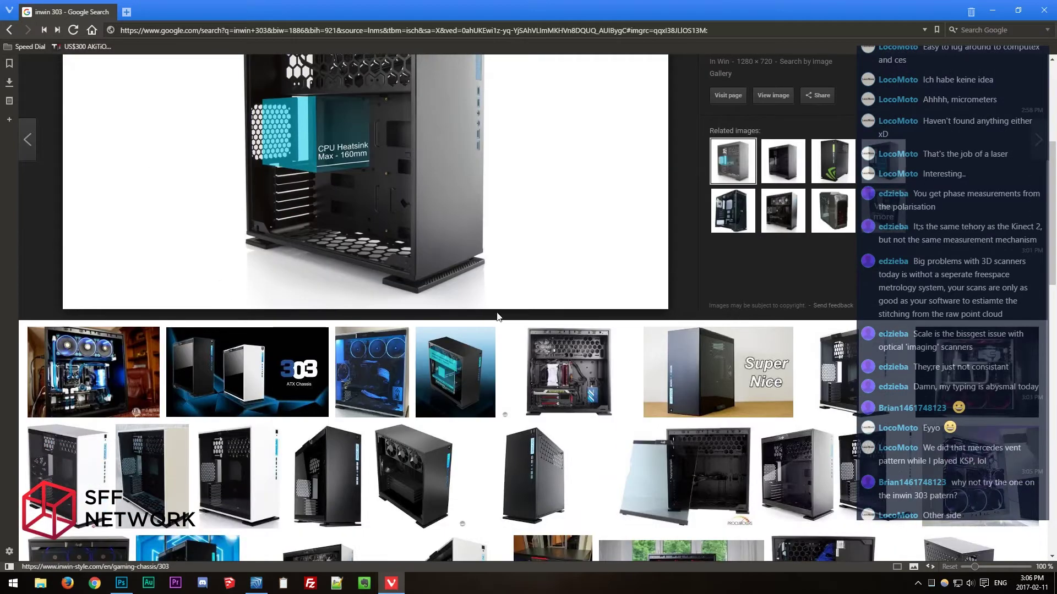
{"action": "left_click", "coordinate": [569, 371]}
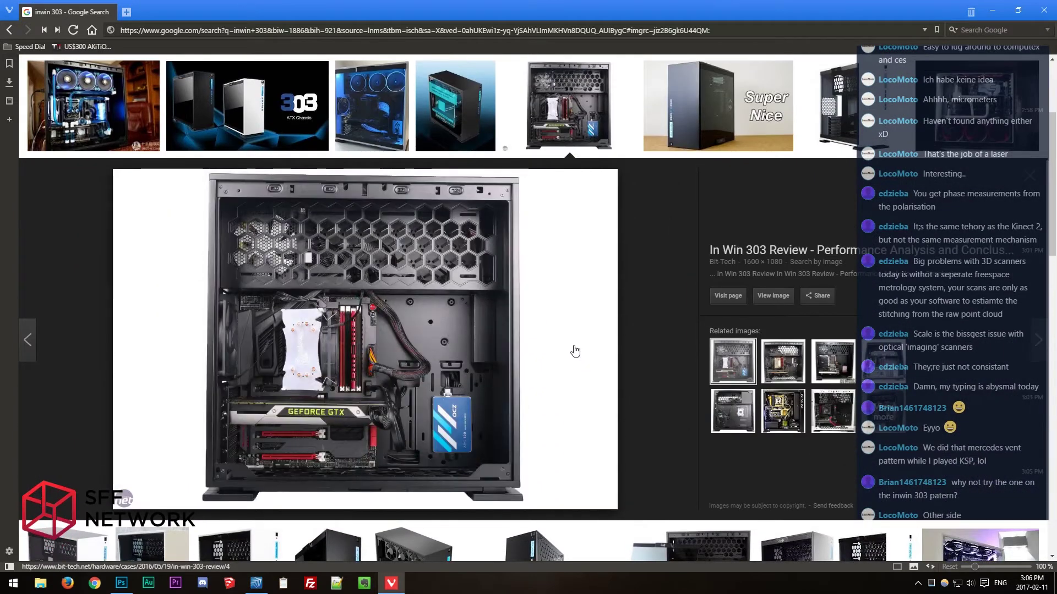
{"action": "scroll", "coordinate": [528, 419], "scroll_direction": "down", "scroll_amount": 2}
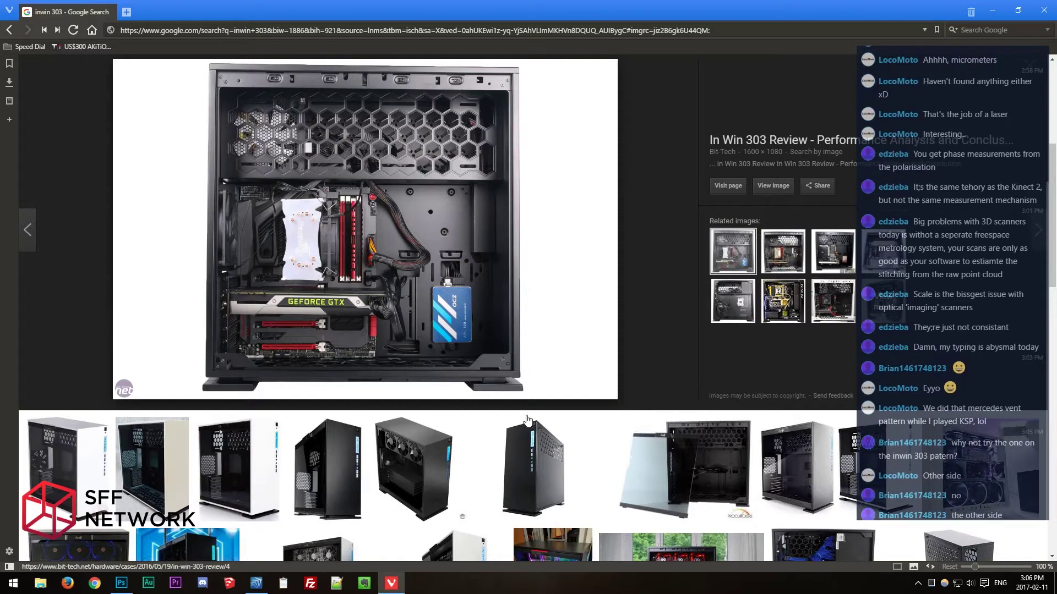
{"action": "scroll", "coordinate": [526, 420], "scroll_direction": "down", "scroll_amount": 4}
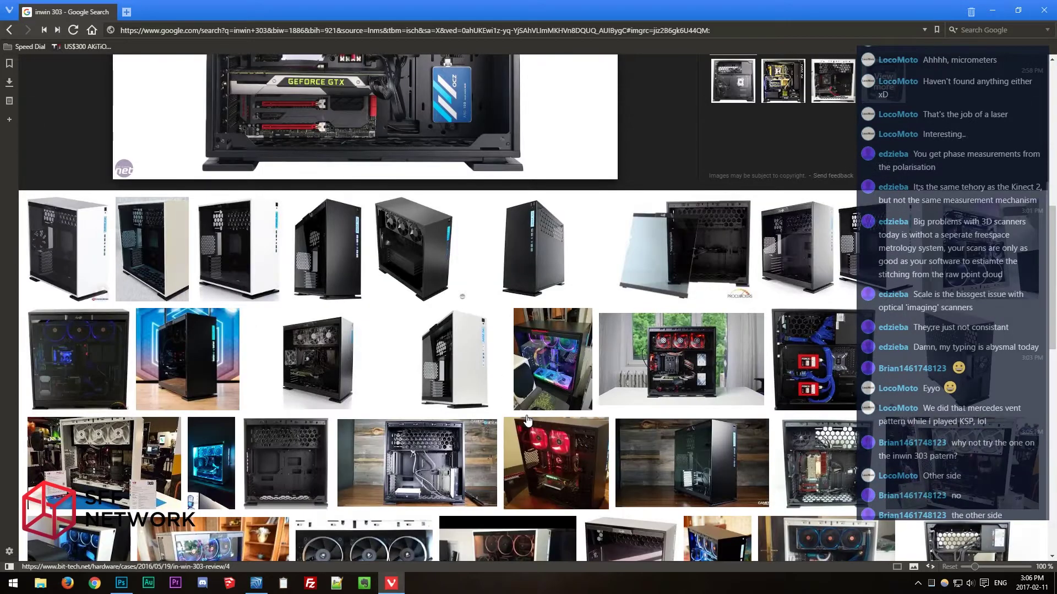
{"action": "scroll", "coordinate": [527, 420], "scroll_direction": "up", "scroll_amount": 5}
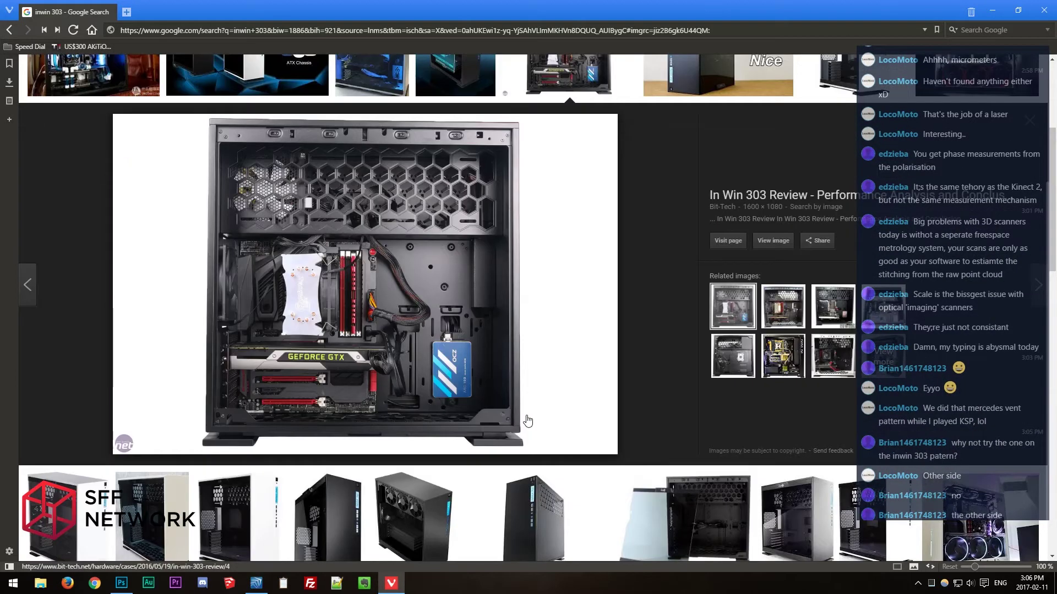
{"action": "scroll", "coordinate": [527, 421], "scroll_direction": "up", "scroll_amount": 4}
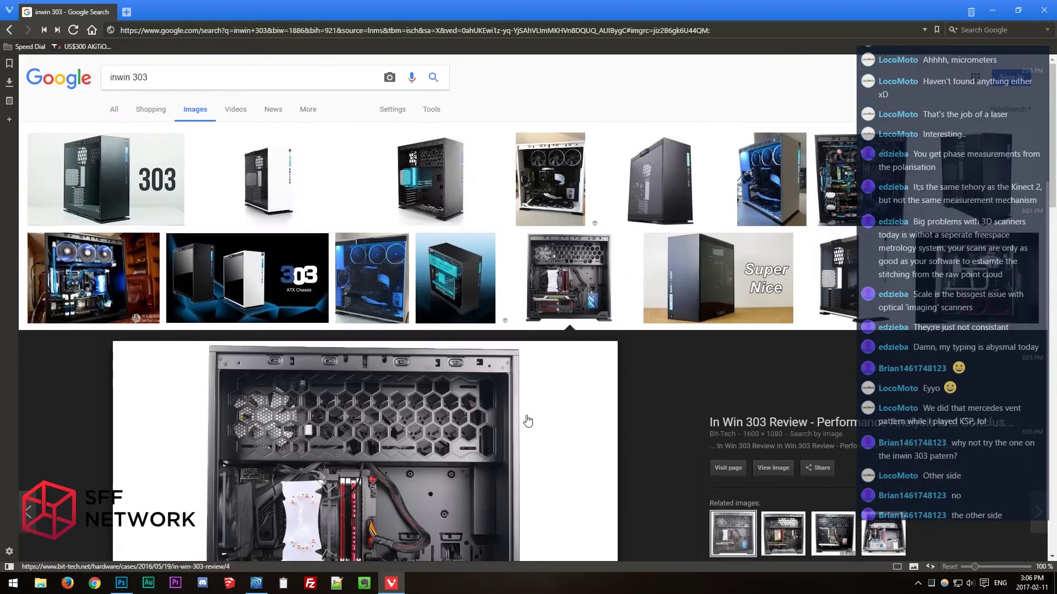
Find the Bit-Tech image showing the In Win 303's rear and vented side panel, and open it at full size.
{"action": "left_click", "coordinate": [137, 190]}
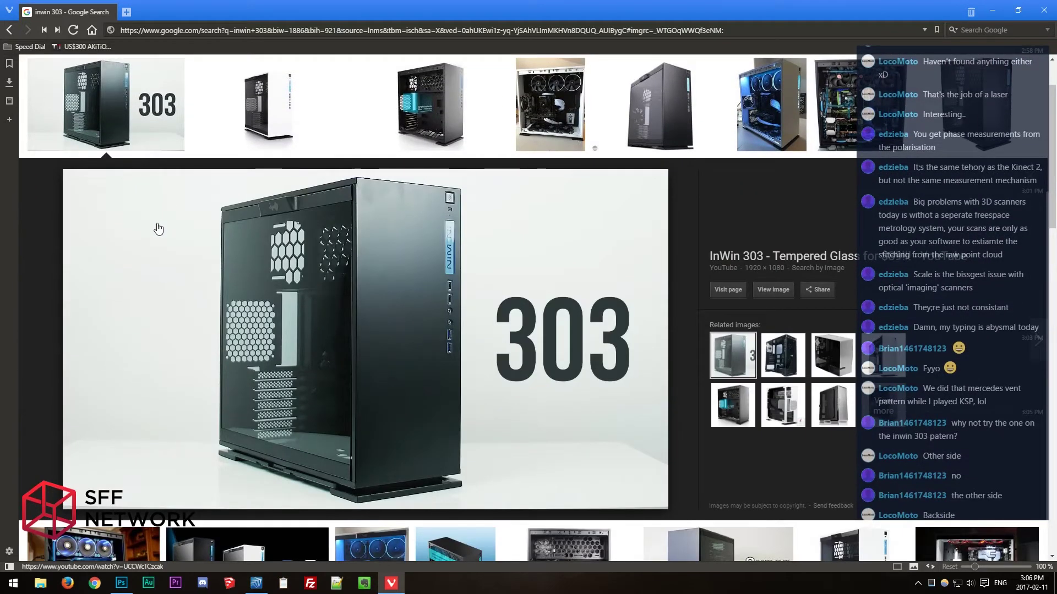
{"action": "scroll", "coordinate": [158, 229], "scroll_direction": "up", "scroll_amount": 1}
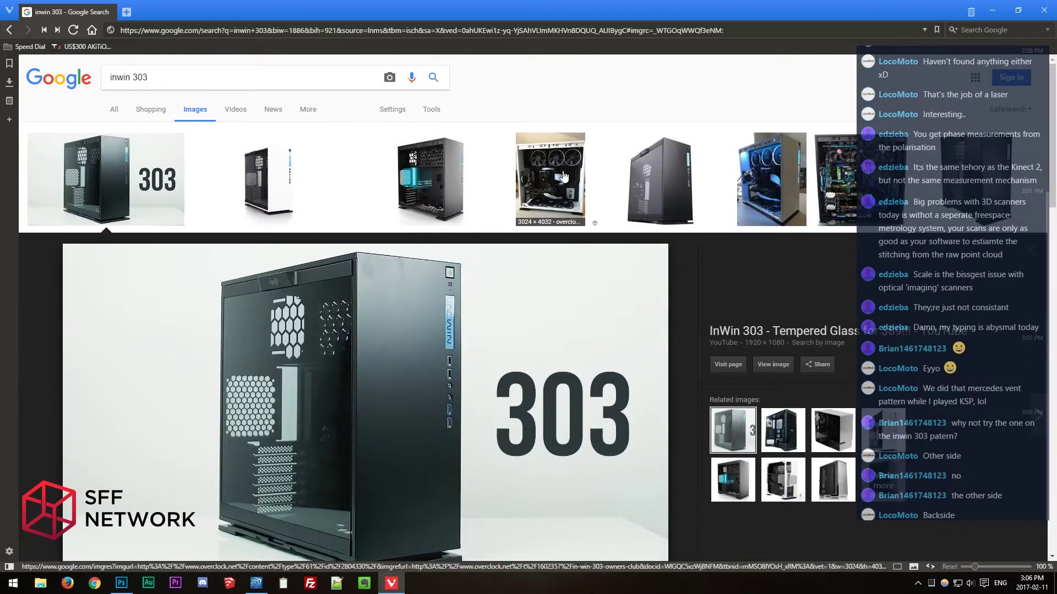
{"action": "left_click", "coordinate": [414, 180]}
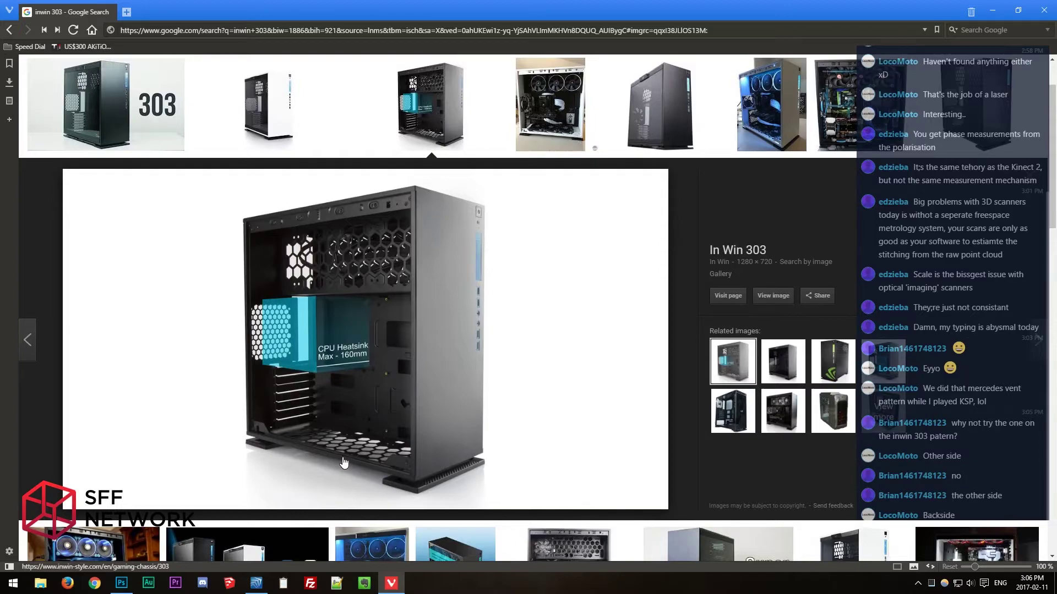
{"action": "scroll", "coordinate": [618, 431], "scroll_direction": "down", "scroll_amount": 10}
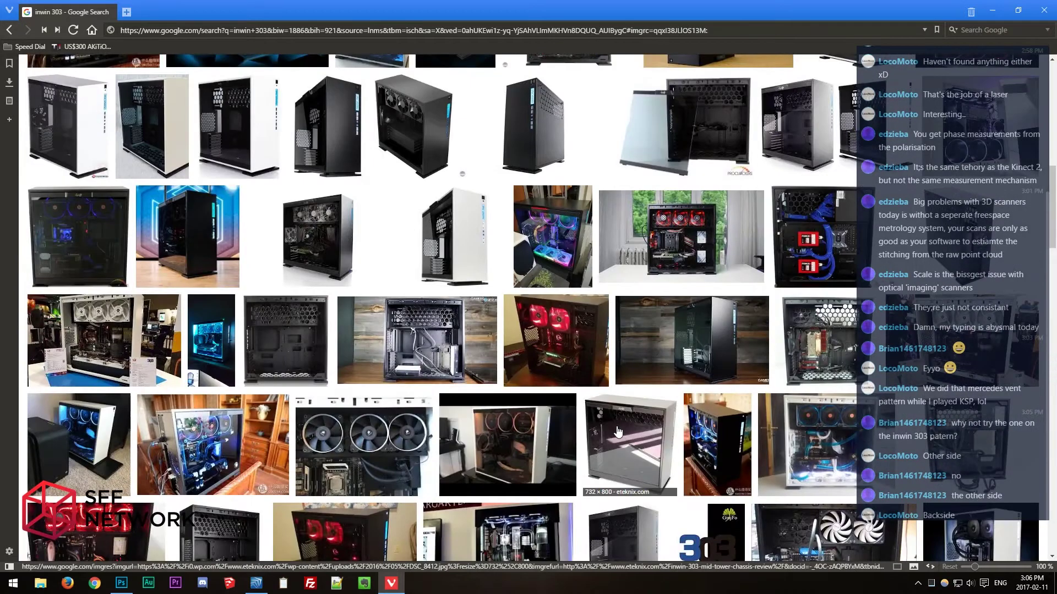
{"action": "left_click", "coordinate": [316, 237]}
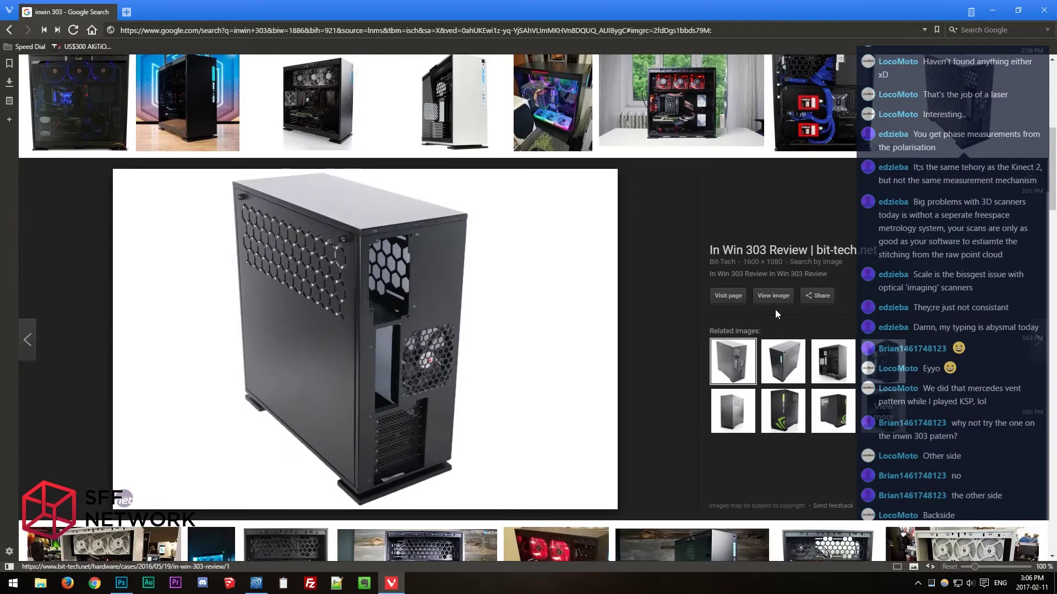
{"action": "left_click", "coordinate": [776, 294]}
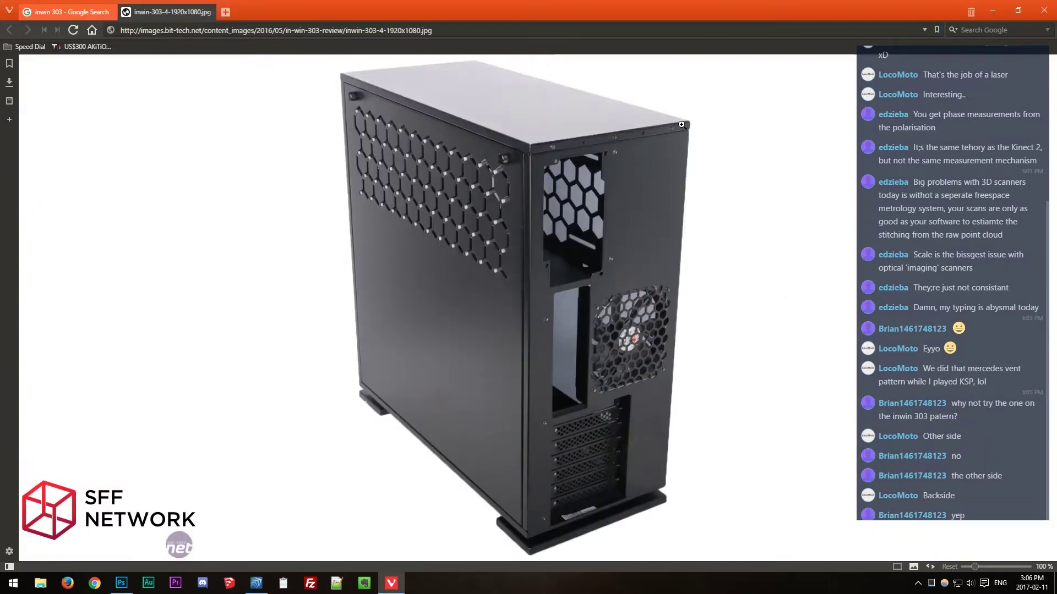
Return to the image results and browse further down to preview the XTReview picture showing both sides of the case.
{"action": "left_click", "coordinate": [82, 8]}
{"action": "scroll", "coordinate": [251, 247], "scroll_direction": "down", "scroll_amount": 5}
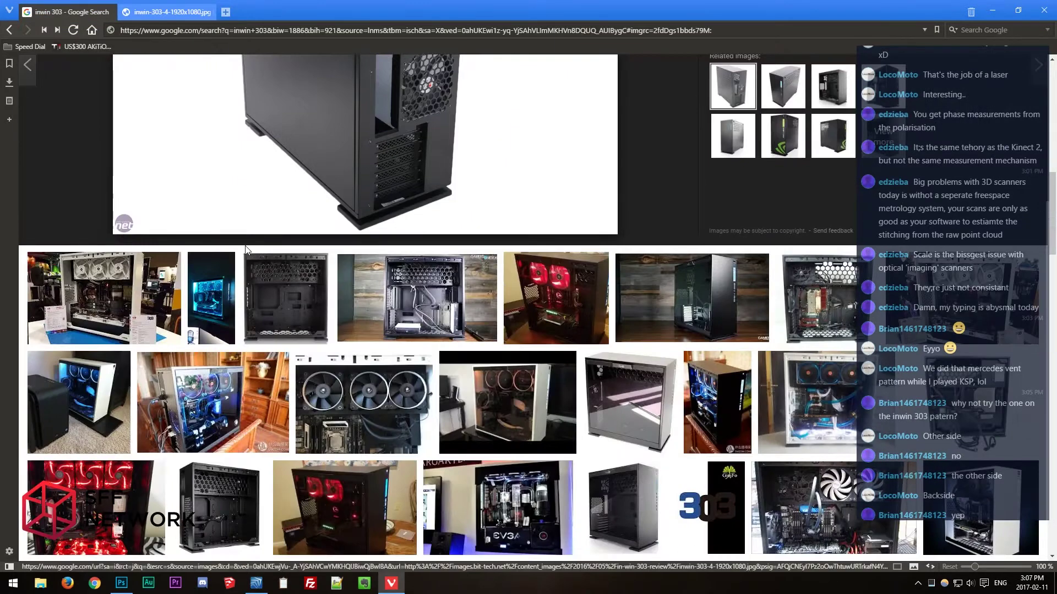
{"action": "scroll", "coordinate": [250, 248], "scroll_direction": "down", "scroll_amount": 4}
{"action": "scroll", "coordinate": [238, 281], "scroll_direction": "down", "scroll_amount": 6}
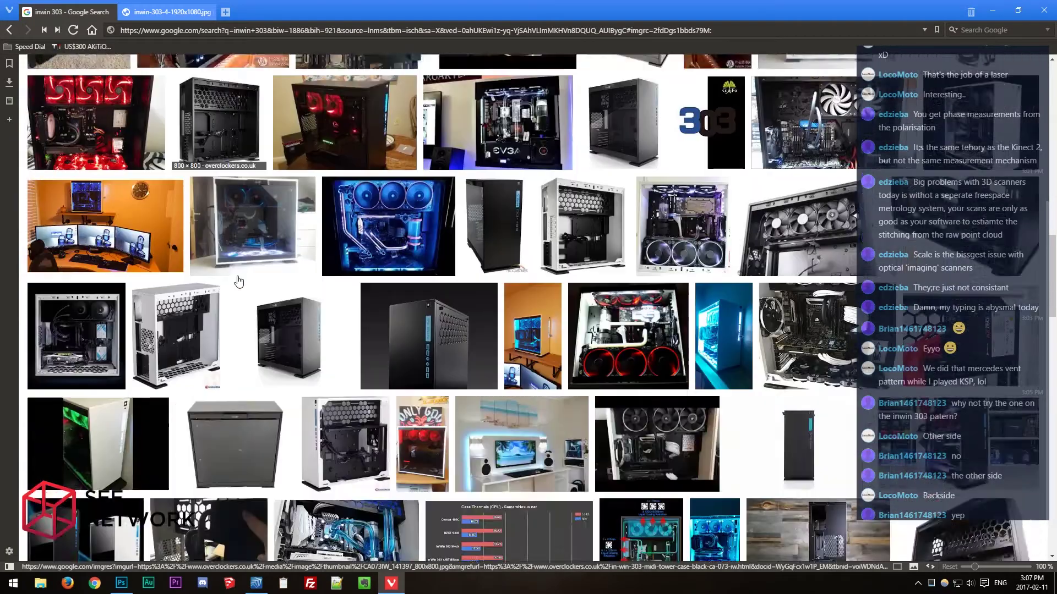
{"action": "scroll", "coordinate": [239, 282], "scroll_direction": "down", "scroll_amount": 4}
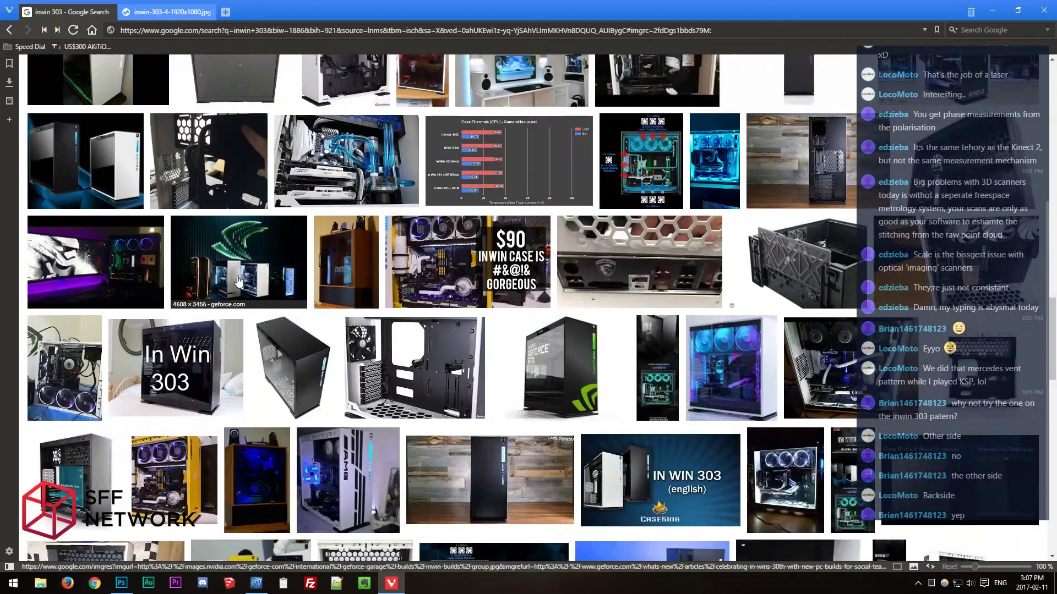
{"action": "scroll", "coordinate": [238, 282], "scroll_direction": "down", "scroll_amount": 5}
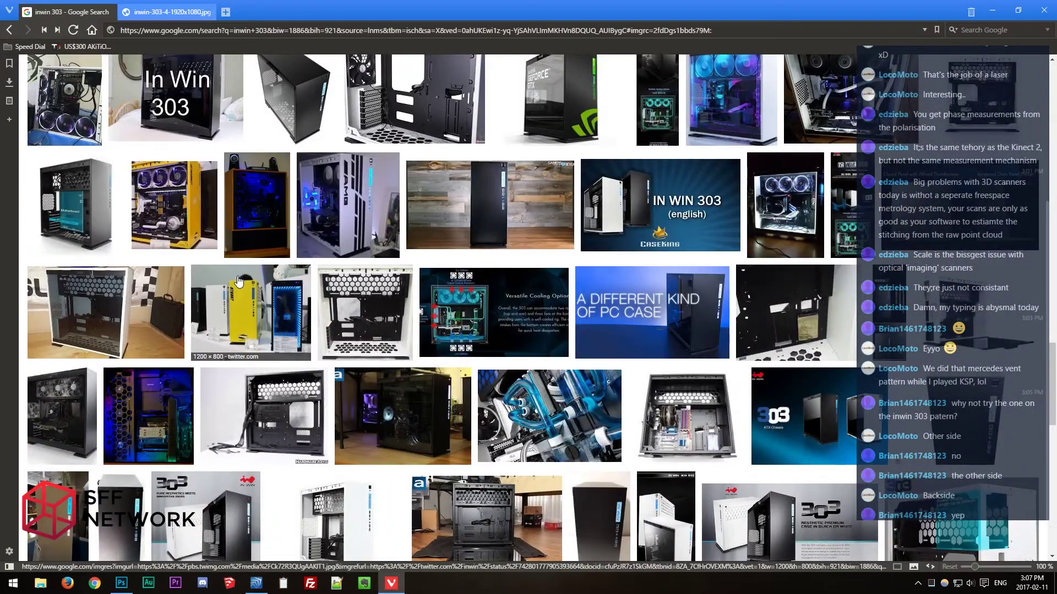
{"action": "scroll", "coordinate": [238, 282], "scroll_direction": "down", "scroll_amount": 4}
{"action": "scroll", "coordinate": [238, 282], "scroll_direction": "down", "scroll_amount": 3}
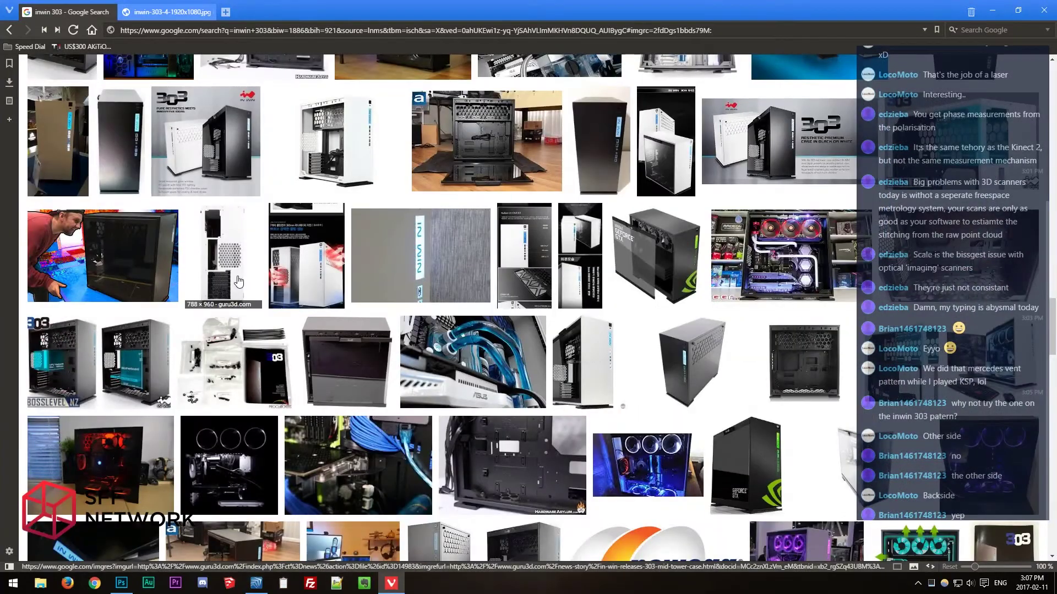
{"action": "scroll", "coordinate": [239, 282], "scroll_direction": "down", "scroll_amount": 4}
{"action": "left_click", "coordinate": [453, 343]}
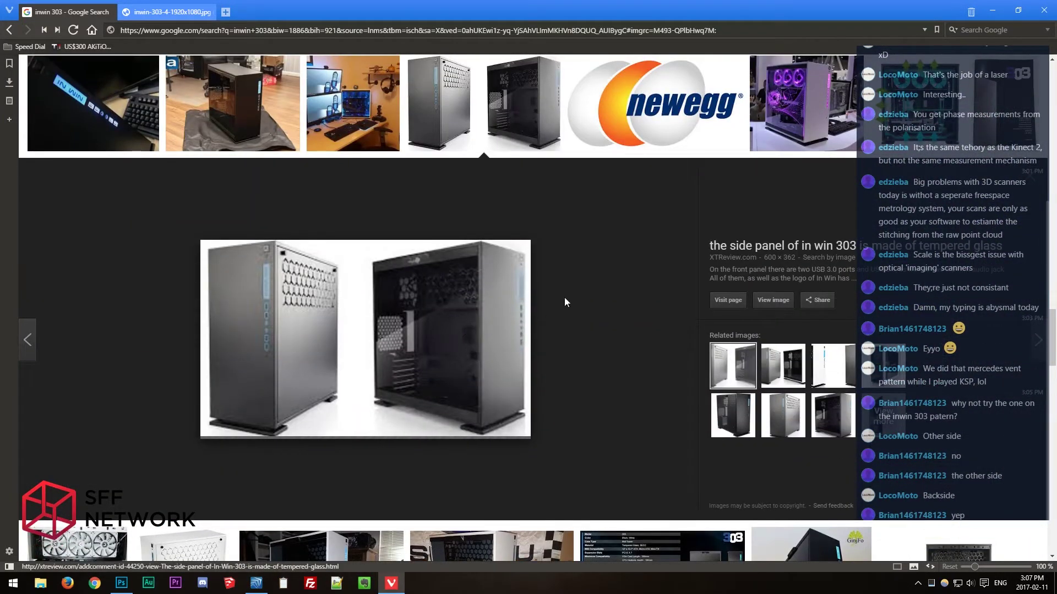
Refine the image search to "inwin 303 back" and preview the Bit-Tech picture of the case's front and vented side panel.
{"action": "scroll", "coordinate": [564, 298], "scroll_direction": "up", "scroll_amount": 1}
{"action": "scroll", "coordinate": [577, 207], "scroll_direction": "up", "scroll_amount": 10}
{"action": "left_click", "coordinate": [200, 82]}
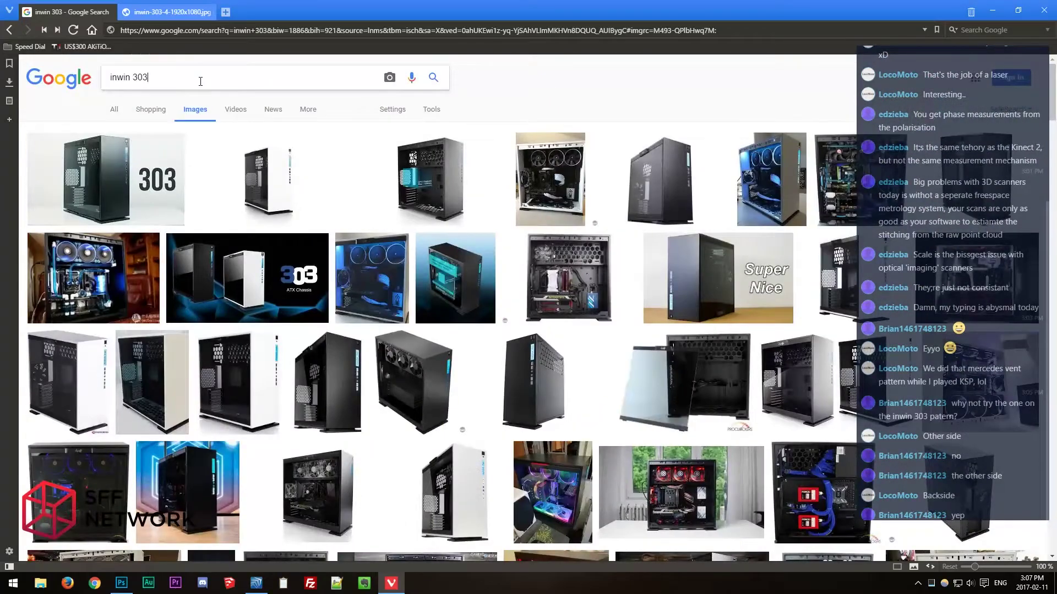
{"action": "type", "text": "back"}
{"action": "key", "text": "Return"}
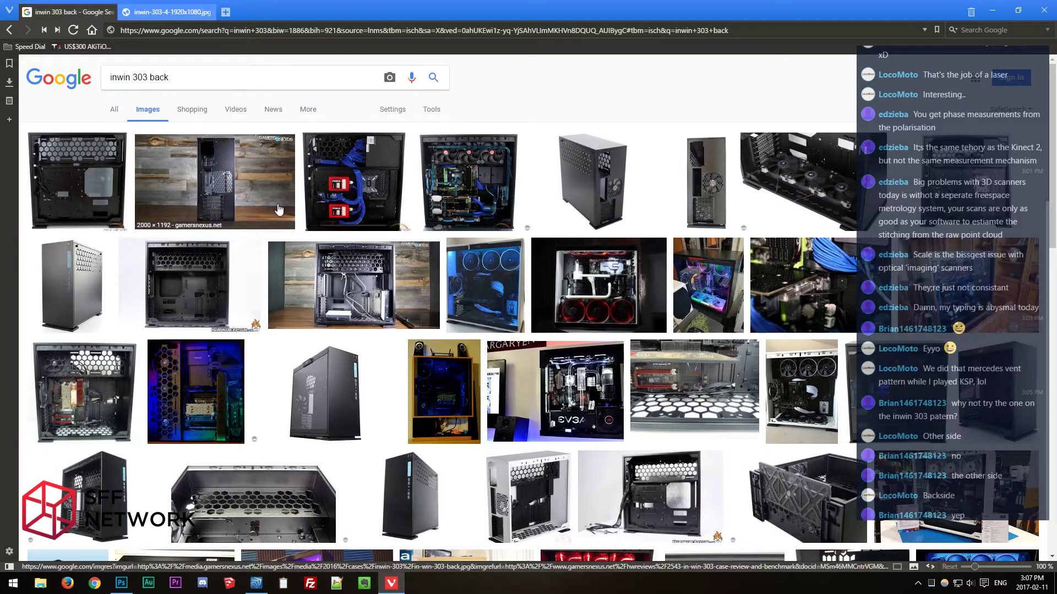
{"action": "scroll", "coordinate": [279, 210], "scroll_direction": "down", "scroll_amount": 2}
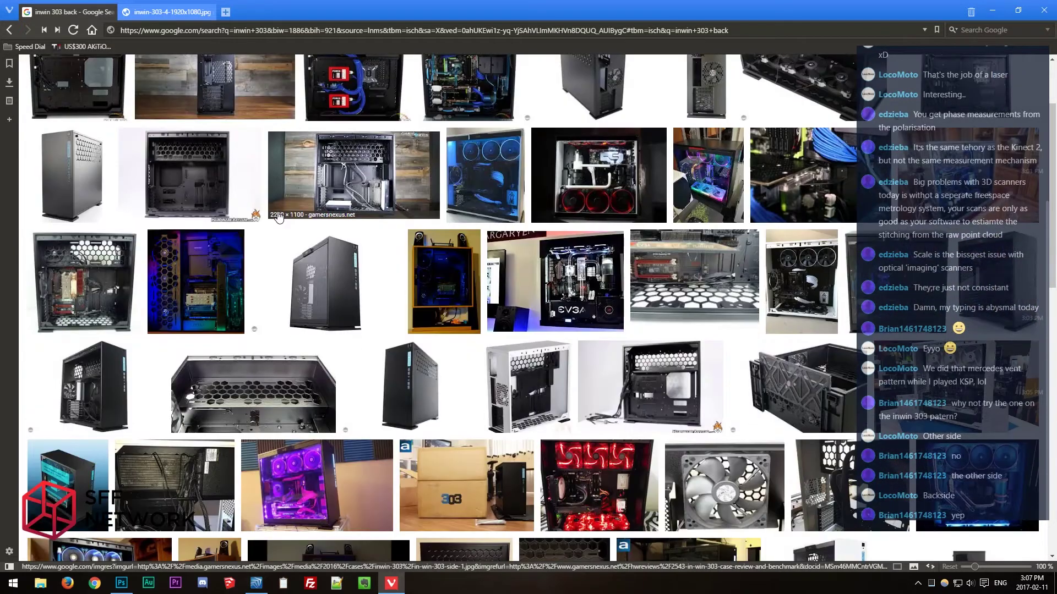
{"action": "left_click", "coordinate": [433, 406]}
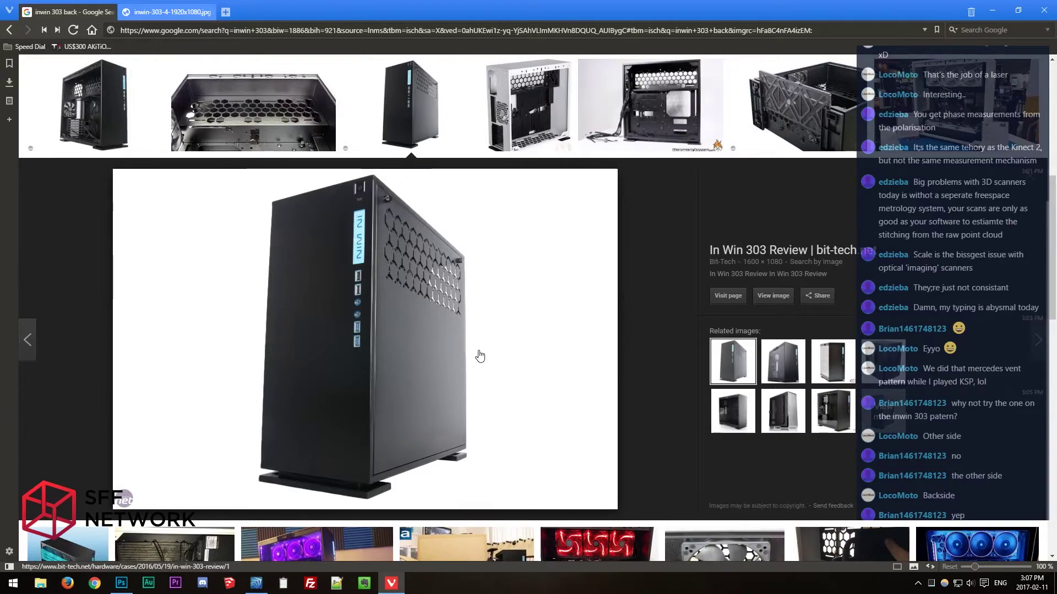
Browse further through the "inwin 303 back" image results for pictures of the vented side panel, and return to the first results.
{"action": "scroll", "coordinate": [479, 357], "scroll_direction": "down", "scroll_amount": 10}
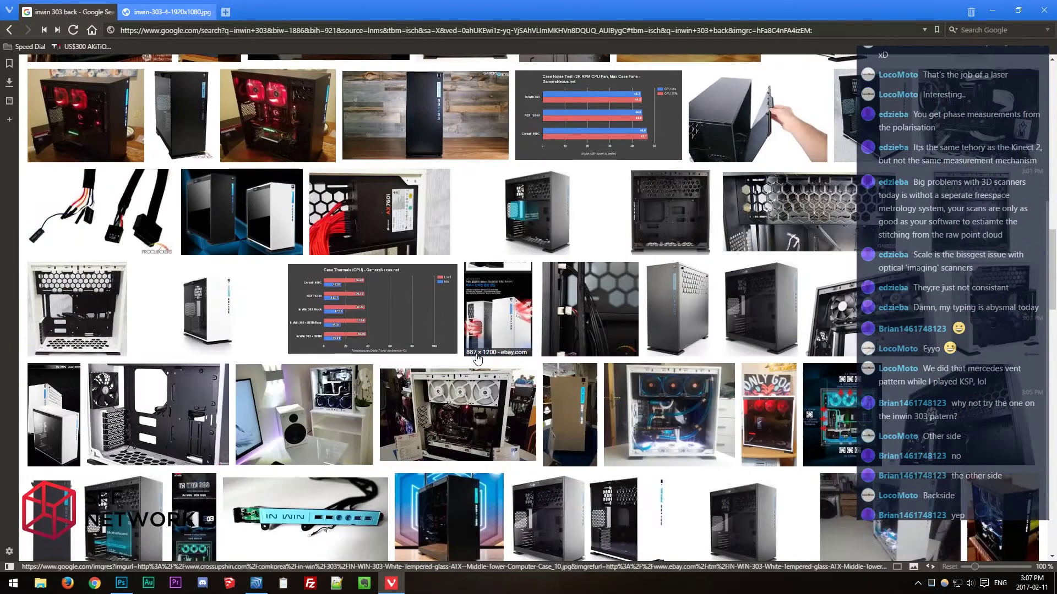
{"action": "scroll", "coordinate": [477, 358], "scroll_direction": "down", "scroll_amount": 5}
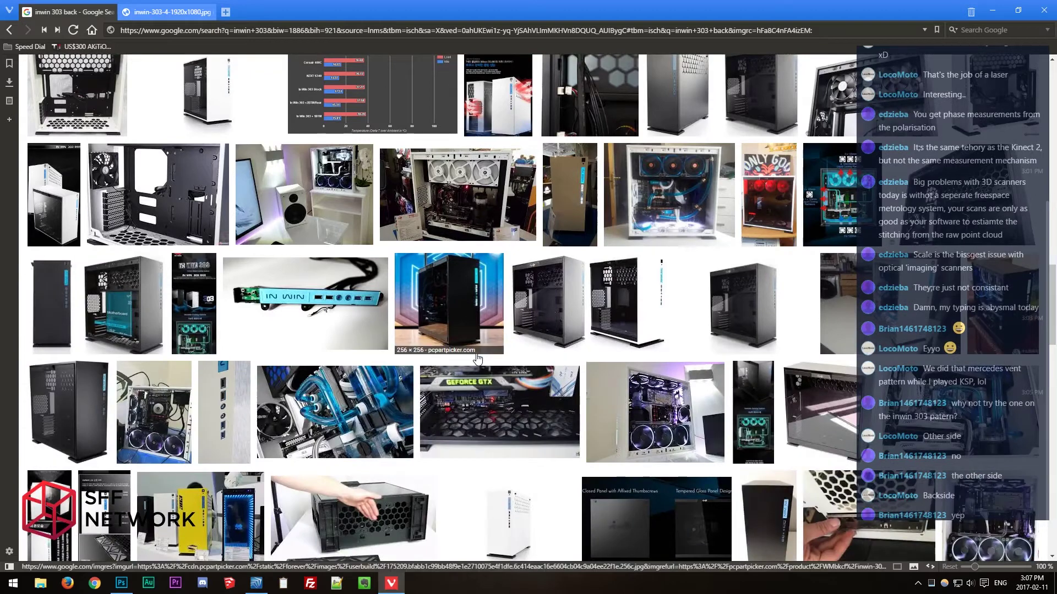
{"action": "scroll", "coordinate": [478, 360], "scroll_direction": "down", "scroll_amount": 3}
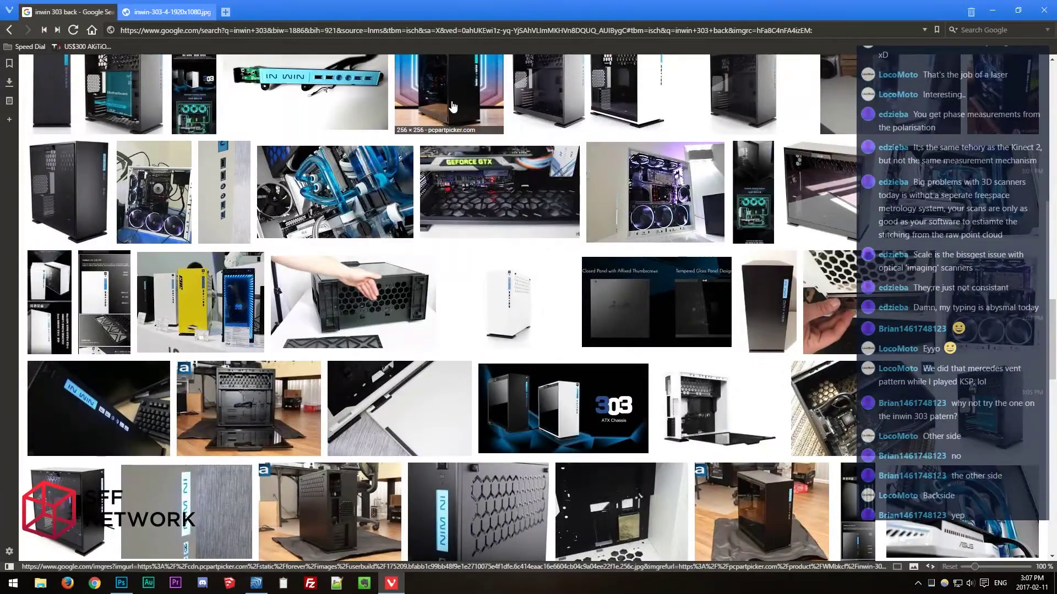
{"action": "key", "text": "Home"}
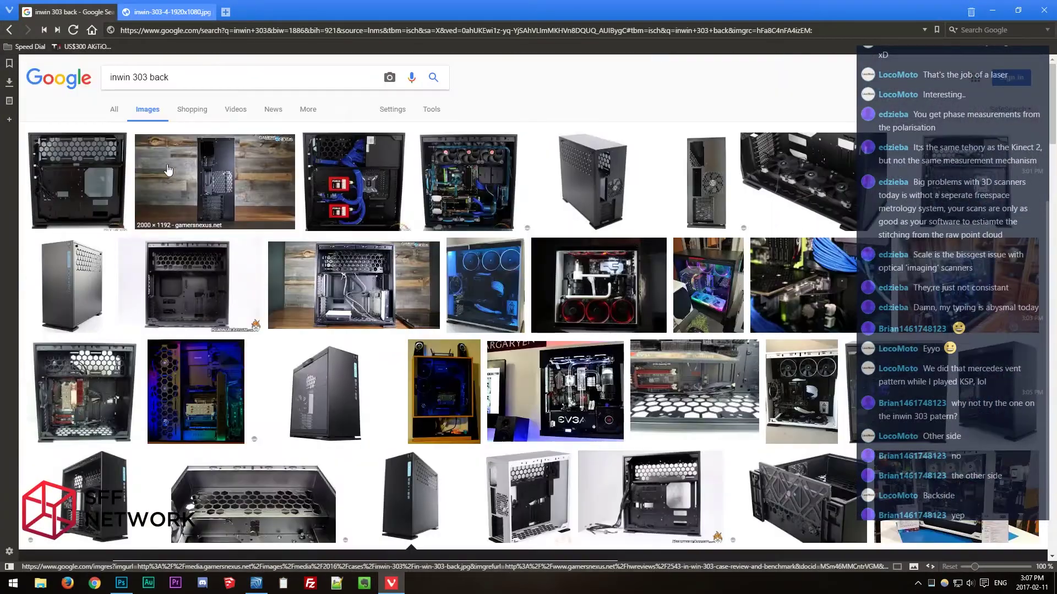
Search all web results for "inwin 303" and open In Win's official product page for the case.
{"action": "left_click", "coordinate": [113, 108]}
{"action": "double_click", "coordinate": [159, 77]}
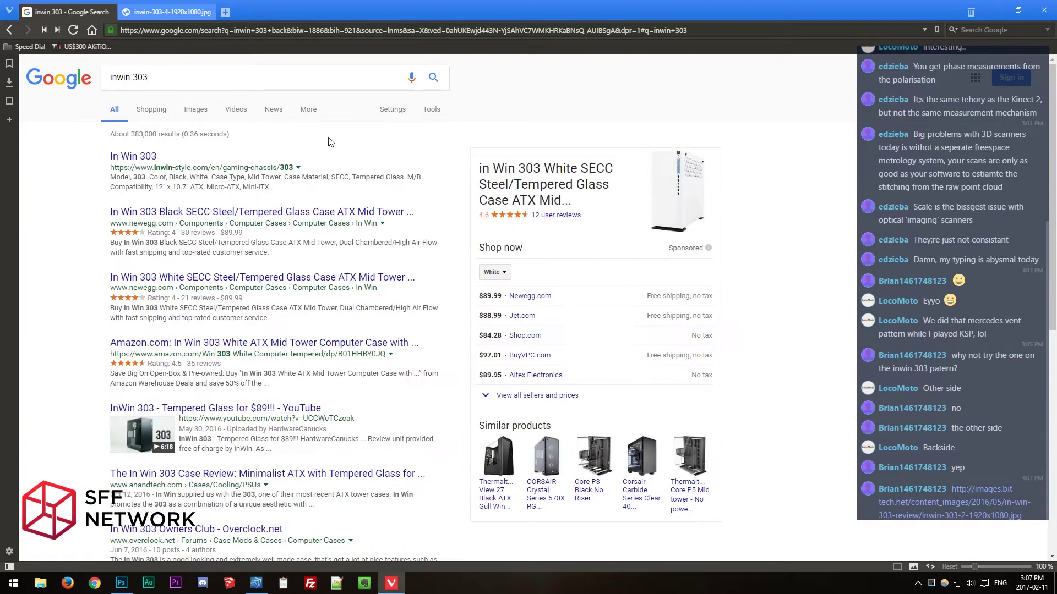
{"action": "key", "text": "alt+Tab"}
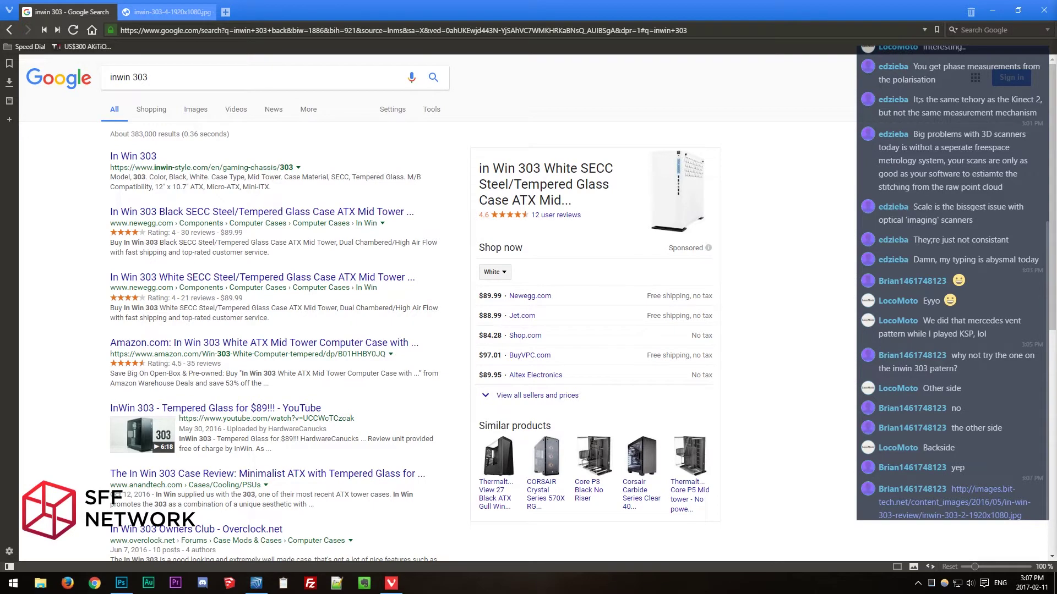
{"action": "left_click", "coordinate": [153, 160]}
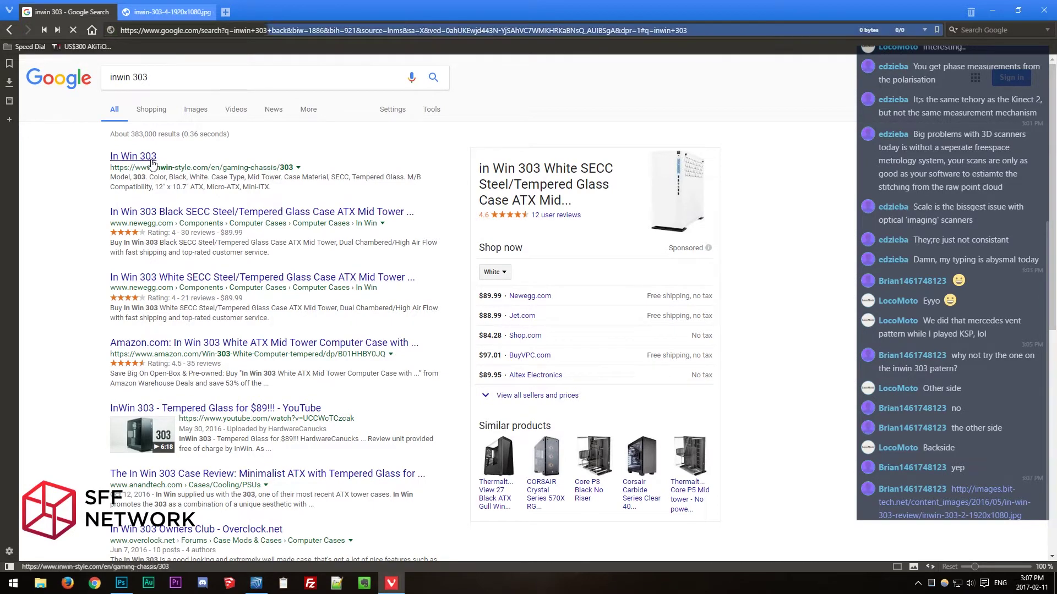
Examine the In Win 303 product page from the overview through the cooling and specifications sections to the gallery.
{"action": "scroll", "coordinate": [245, 275], "scroll_direction": "down", "scroll_amount": 3}
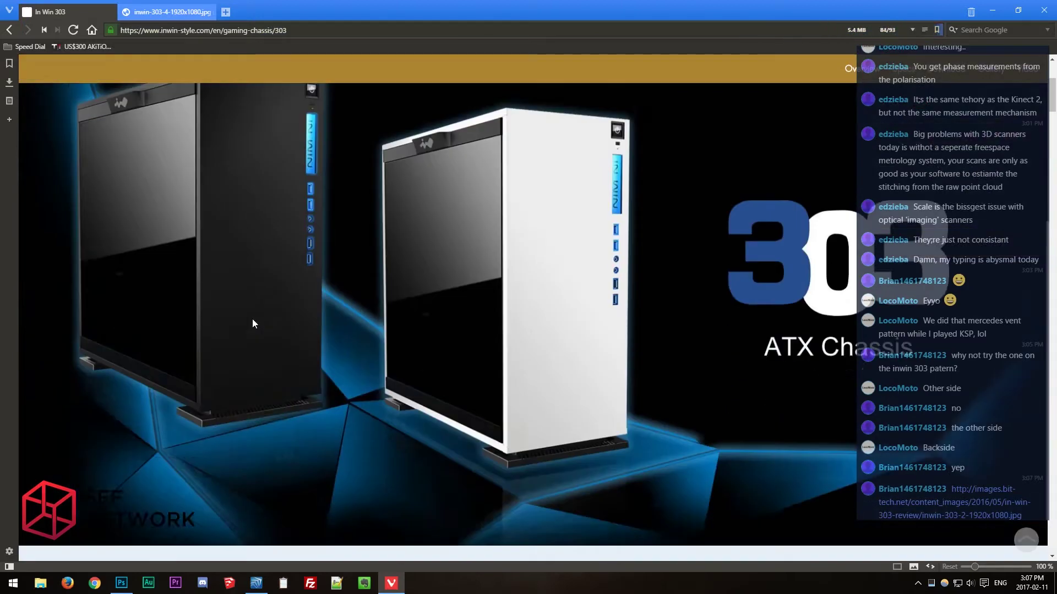
{"action": "scroll", "coordinate": [252, 319], "scroll_direction": "down", "scroll_amount": 10}
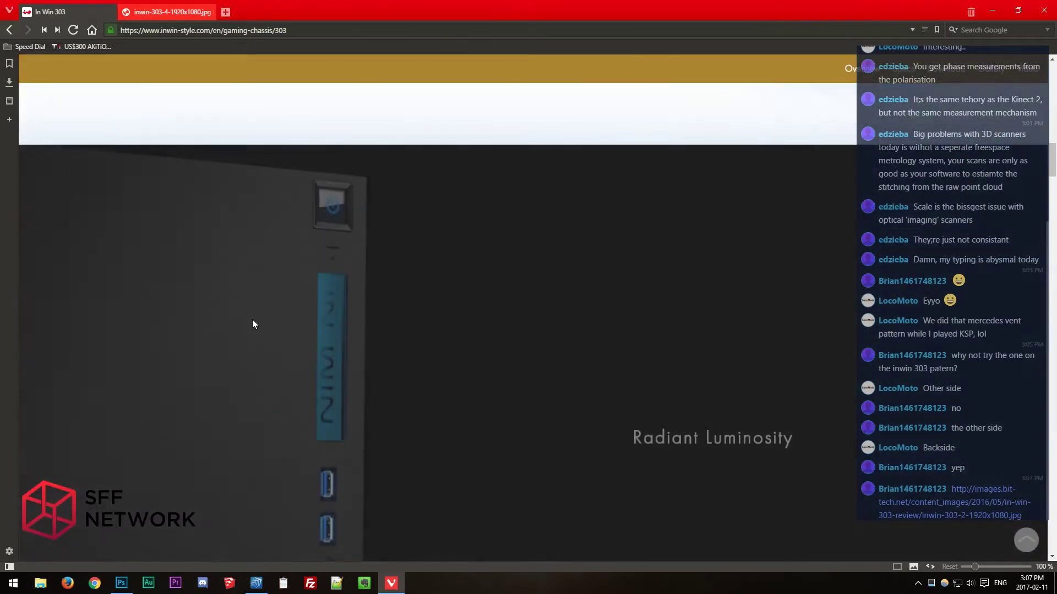
{"action": "scroll", "coordinate": [252, 319], "scroll_direction": "down", "scroll_amount": 5}
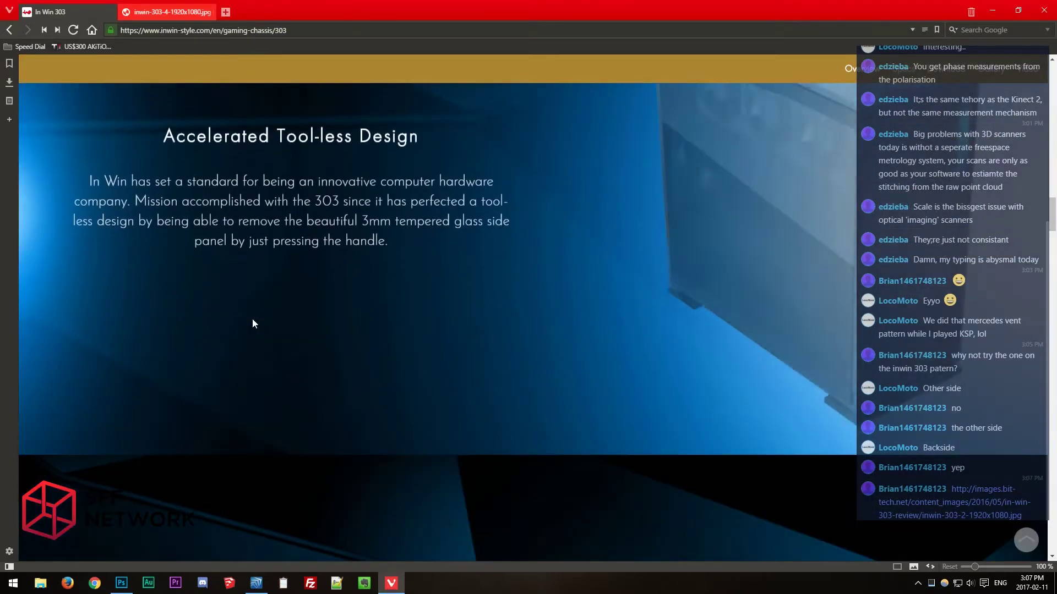
{"action": "scroll", "coordinate": [253, 322], "scroll_direction": "down", "scroll_amount": 5}
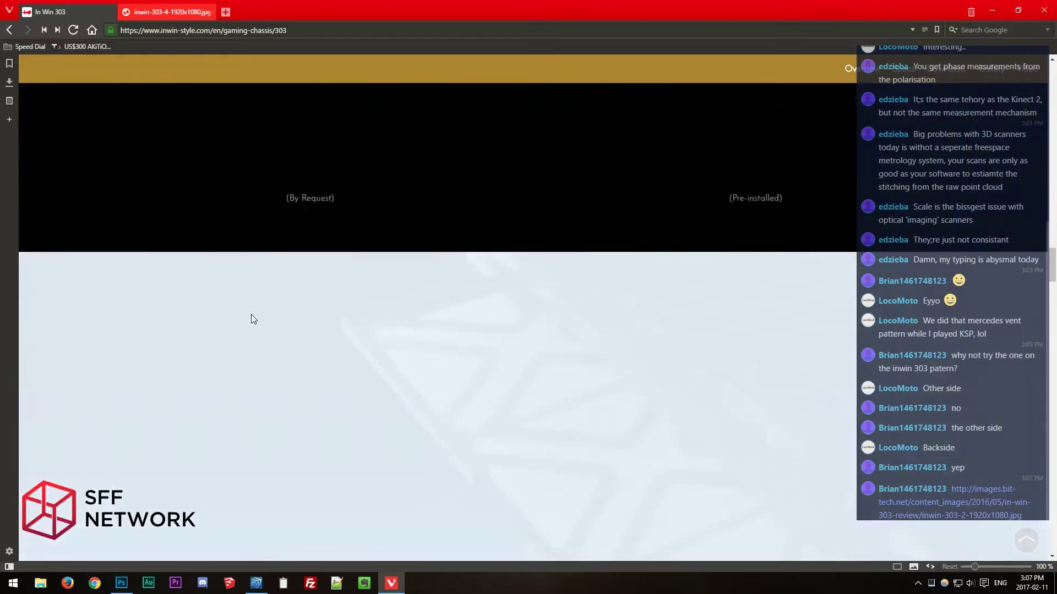
{"action": "scroll", "coordinate": [253, 319], "scroll_direction": "down", "scroll_amount": 6}
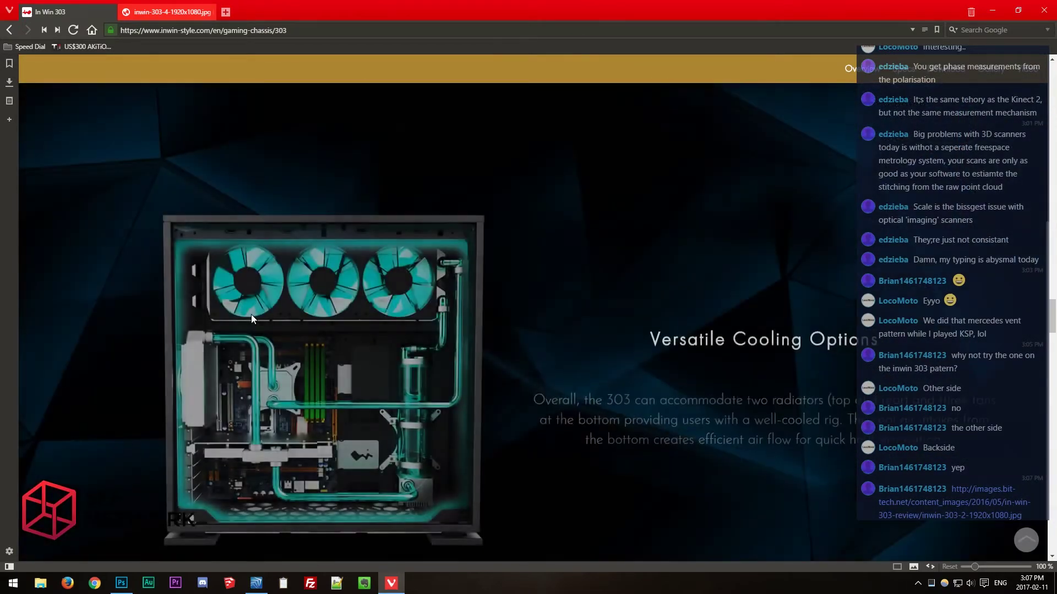
{"action": "scroll", "coordinate": [251, 315], "scroll_direction": "down", "scroll_amount": 5}
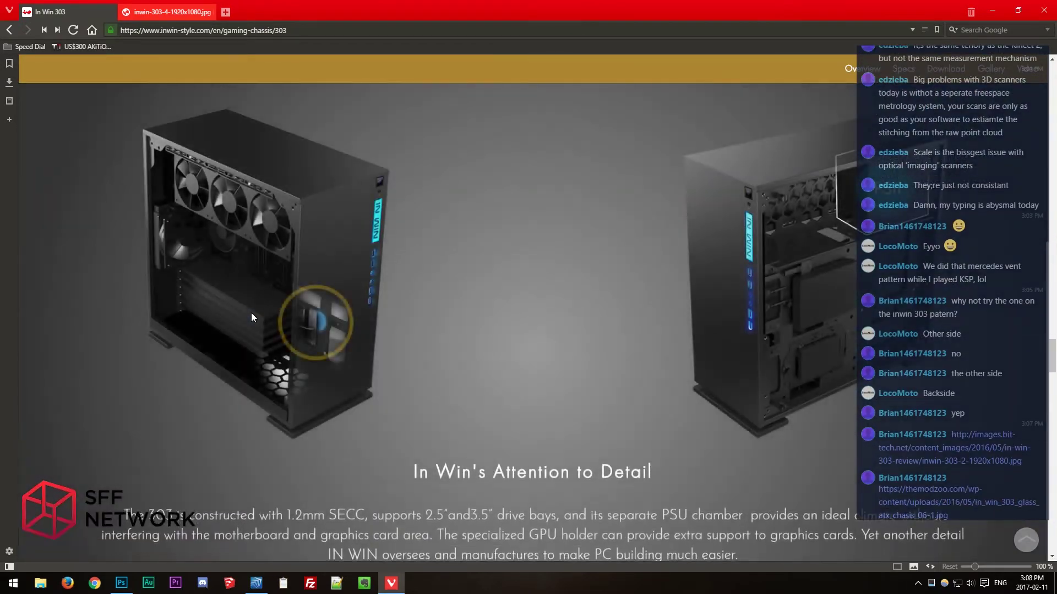
{"action": "scroll", "coordinate": [251, 318], "scroll_direction": "down", "scroll_amount": 10}
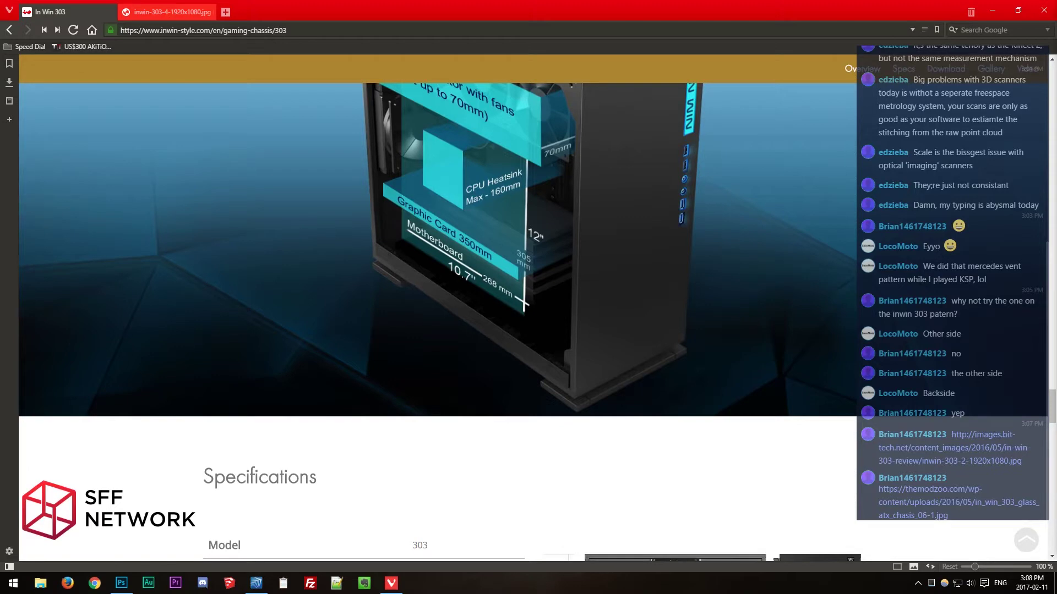
{"action": "scroll", "coordinate": [554, 365], "scroll_direction": "down", "scroll_amount": 15}
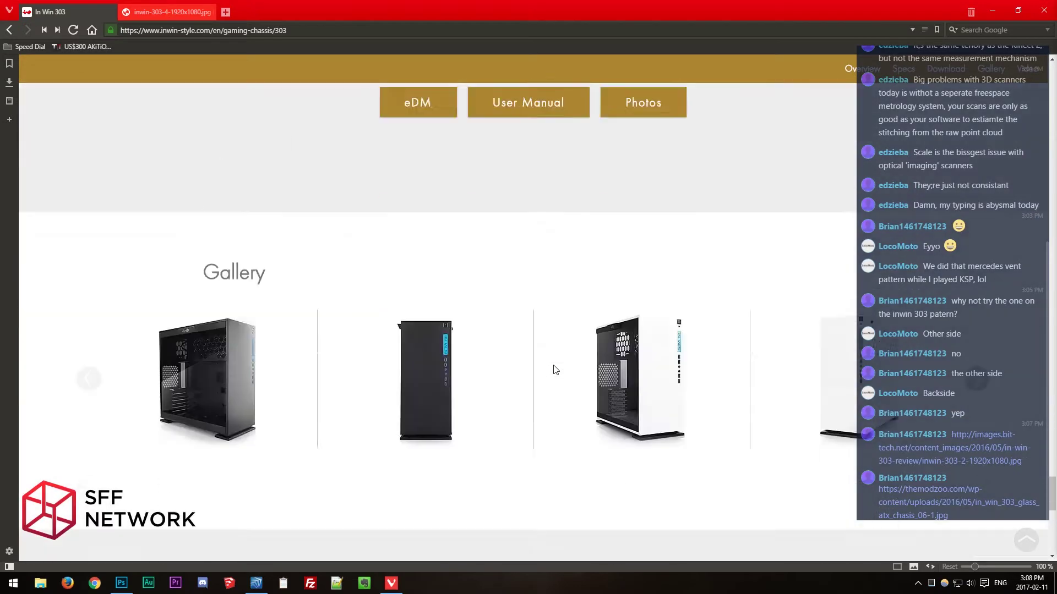
Look through the In Win 303 gallery pictures and the video section for a view of the vented side panel.
{"action": "scroll", "coordinate": [555, 370], "scroll_direction": "down", "scroll_amount": 2}
{"action": "left_click", "coordinate": [979, 269]}
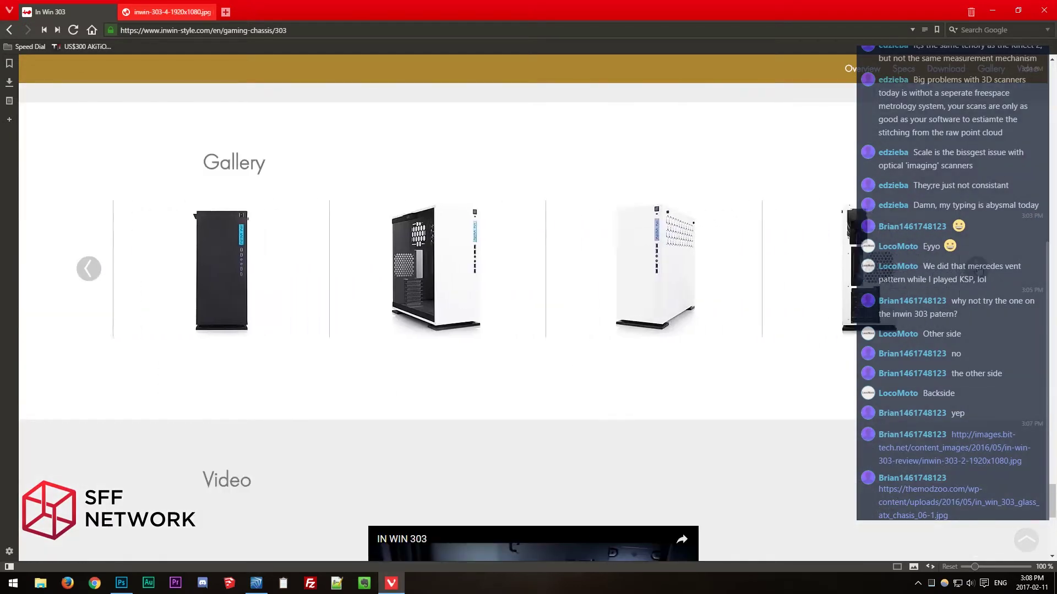
{"action": "left_click", "coordinate": [979, 269]}
{"action": "left_click", "coordinate": [979, 269]}
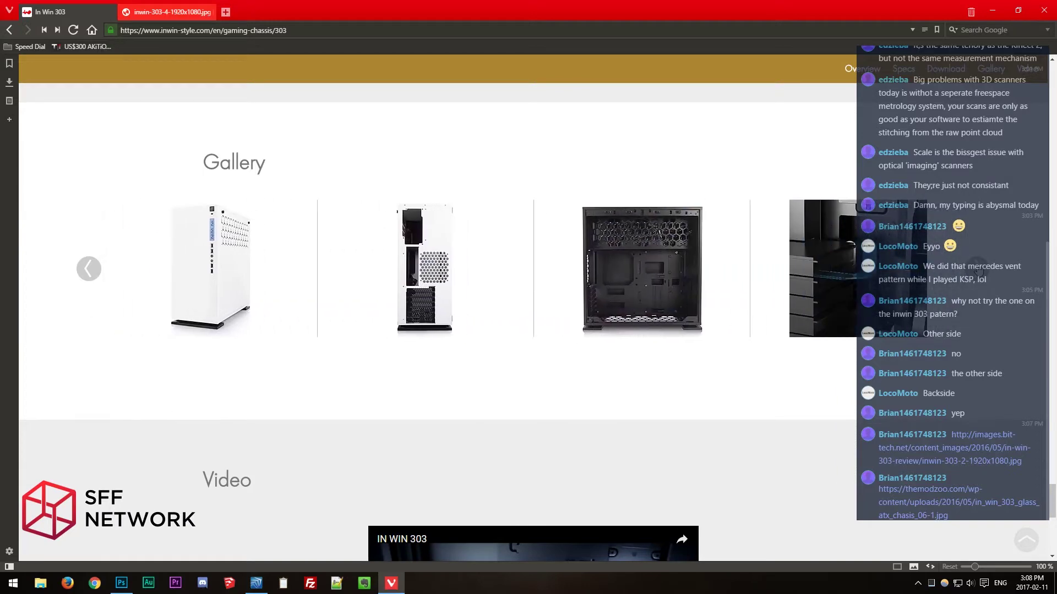
{"action": "left_click", "coordinate": [978, 270]}
{"action": "left_click", "coordinate": [978, 270]}
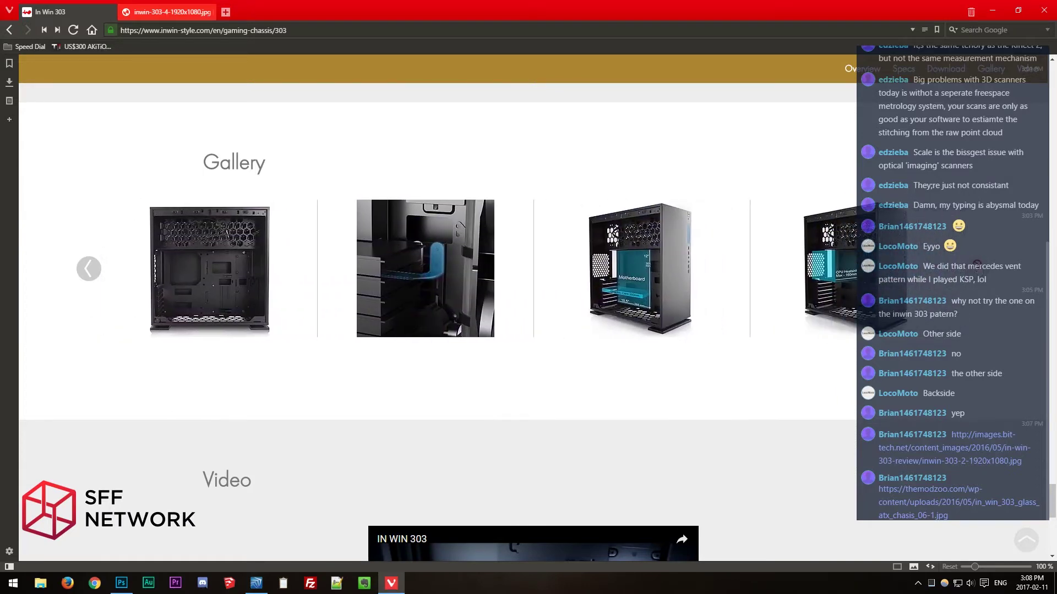
{"action": "scroll", "coordinate": [807, 365], "scroll_direction": "down", "scroll_amount": 6}
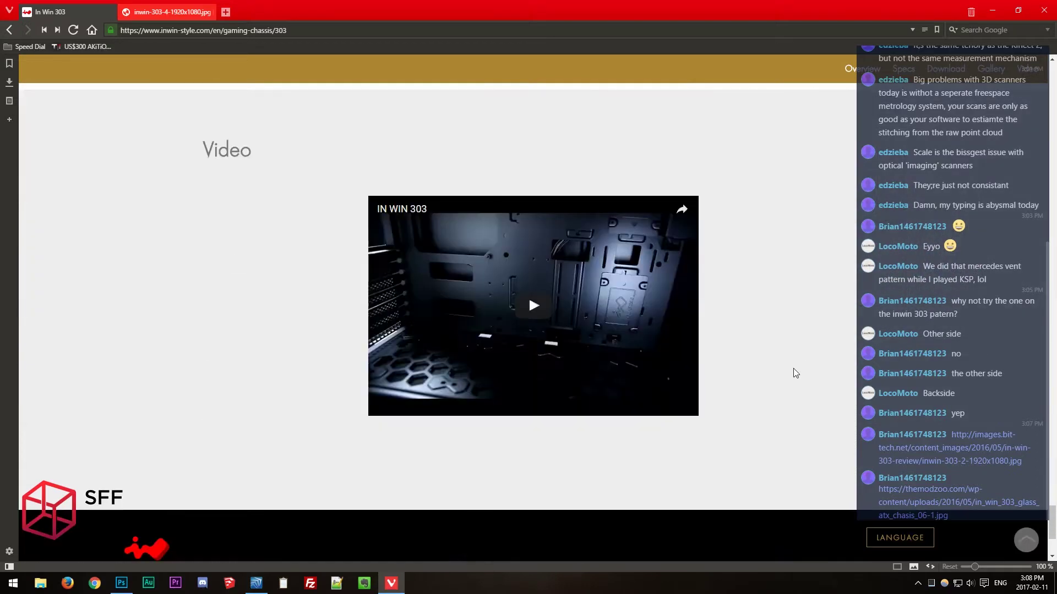
{"action": "scroll", "coordinate": [792, 371], "scroll_direction": "down", "scroll_amount": 8}
{"action": "scroll", "coordinate": [780, 73], "scroll_direction": "up", "scroll_amount": 15}
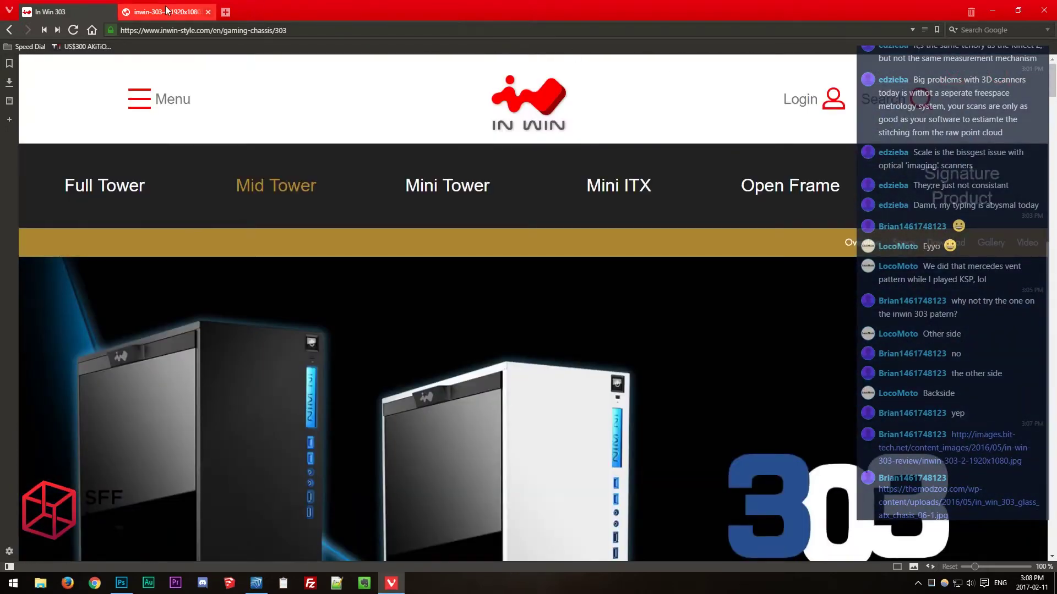
Review the full-size Bit-Tech image of the honeycomb side vents once more and close it.
{"action": "left_click", "coordinate": [166, 11]}
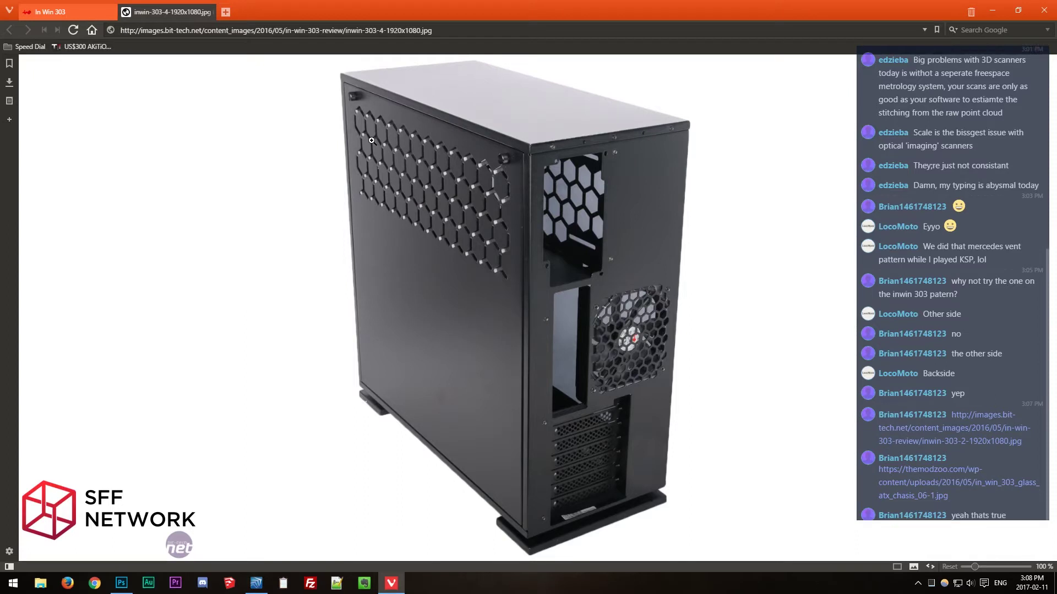
{"action": "middle_click", "coordinate": [160, 15]}
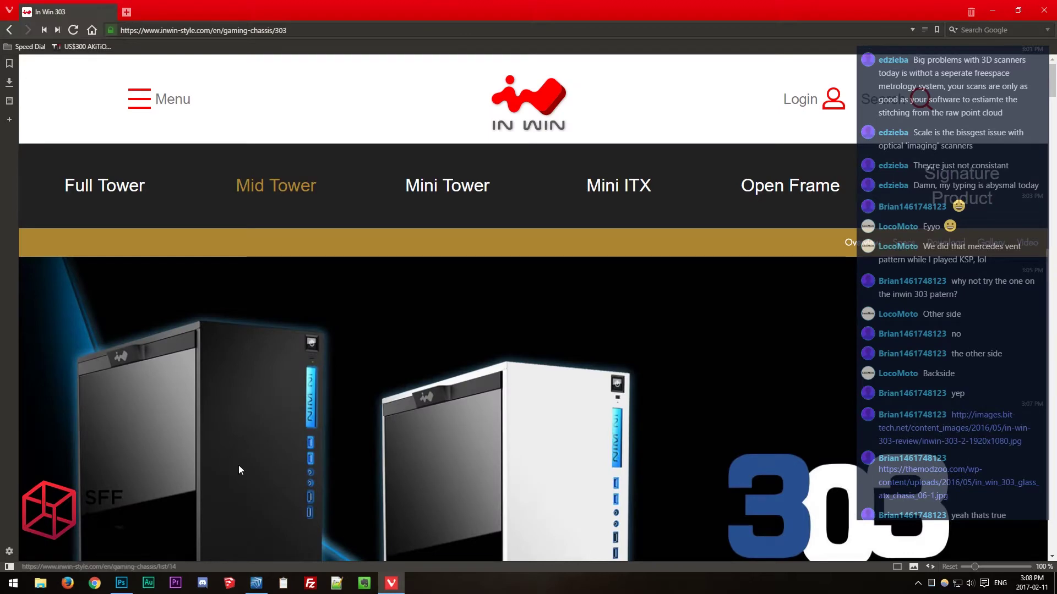
Switch to the AKiTiO TB3 box PCB model in SpaceClaim and examine the vent pattern on the case's side.
{"action": "left_click", "coordinate": [256, 584]}
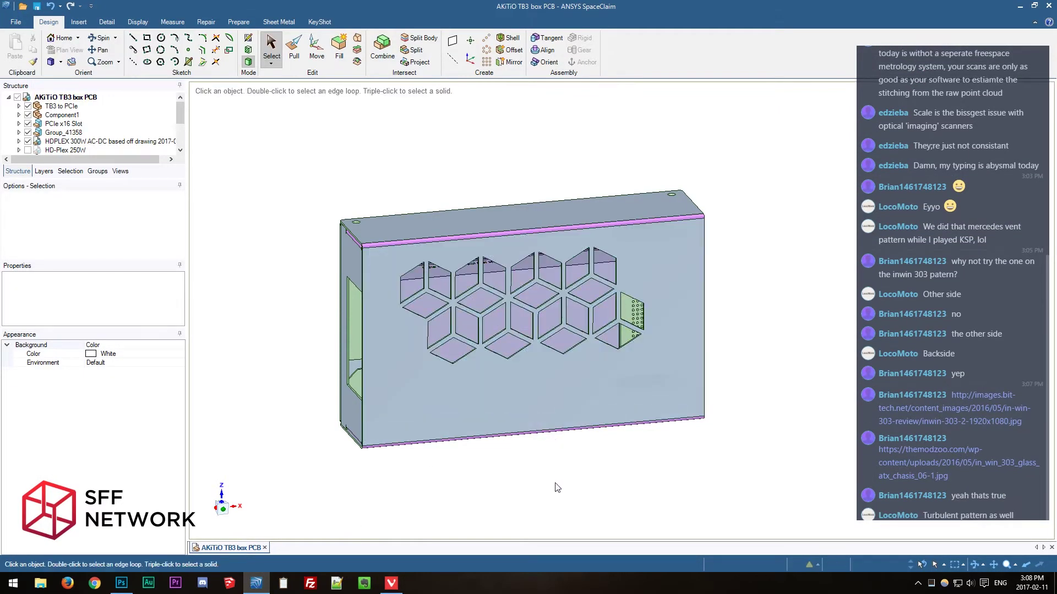
{"action": "mouse_move", "coordinate": [557, 488]}
{"action": "middle_mouse_down"}
{"action": "mouse_move", "coordinate": [471, 480]}
{"action": "mouse_move", "coordinate": [517, 498]}
{"action": "middle_mouse_up"}
{"action": "left_click", "coordinate": [433, 297]}
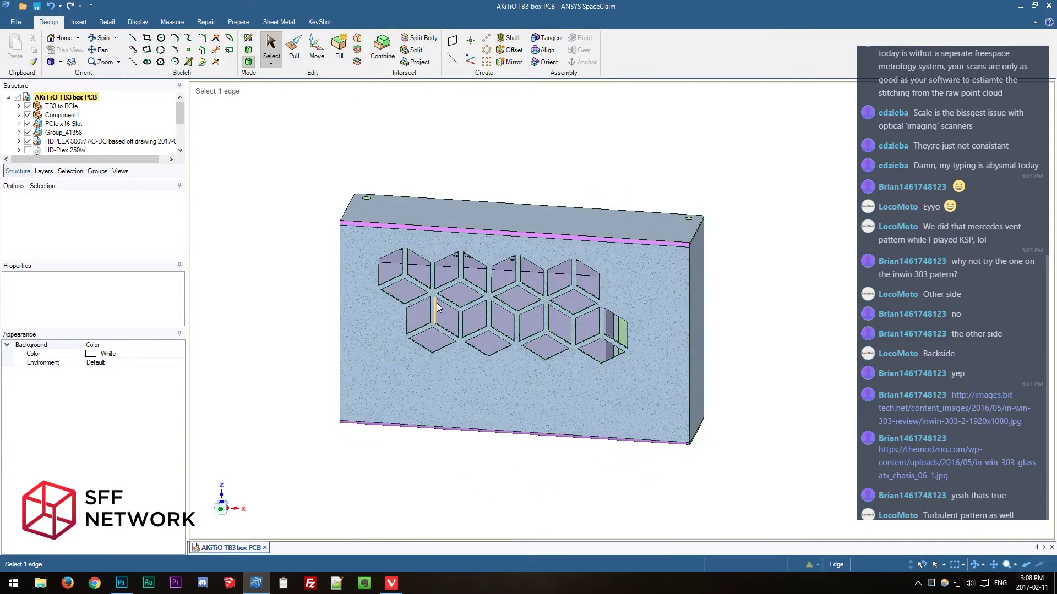
{"action": "left_click", "coordinate": [446, 323]}
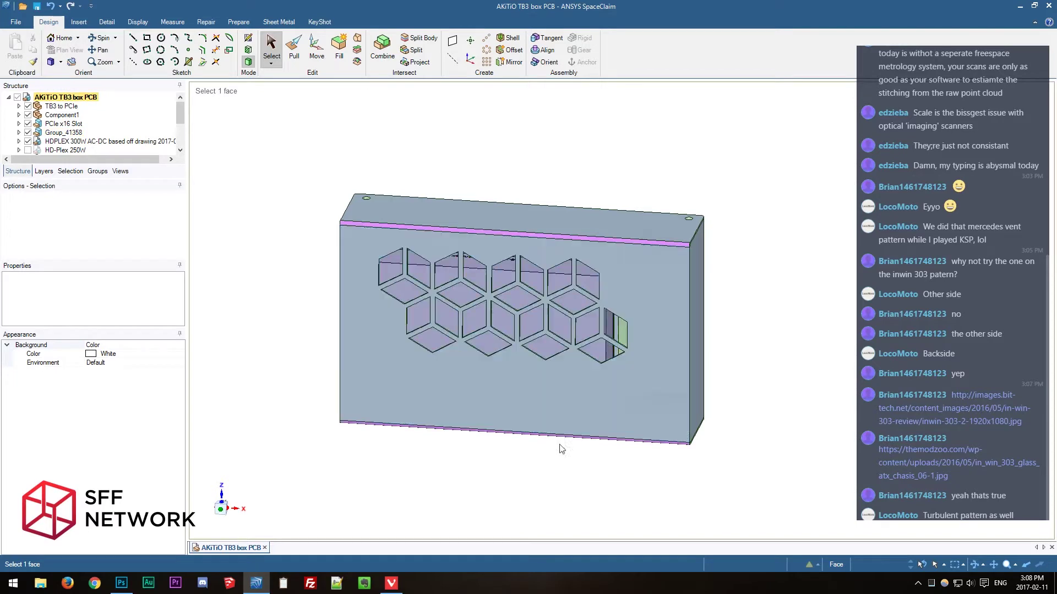
{"action": "left_click", "coordinate": [562, 450]}
{"action": "mouse_move", "coordinate": [523, 486]}
{"action": "middle_mouse_down"}
{"action": "mouse_move", "coordinate": [616, 475]}
{"action": "mouse_move", "coordinate": [584, 489]}
{"action": "mouse_move", "coordinate": [455, 491]}
{"action": "mouse_move", "coordinate": [456, 477]}
{"action": "middle_mouse_up"}
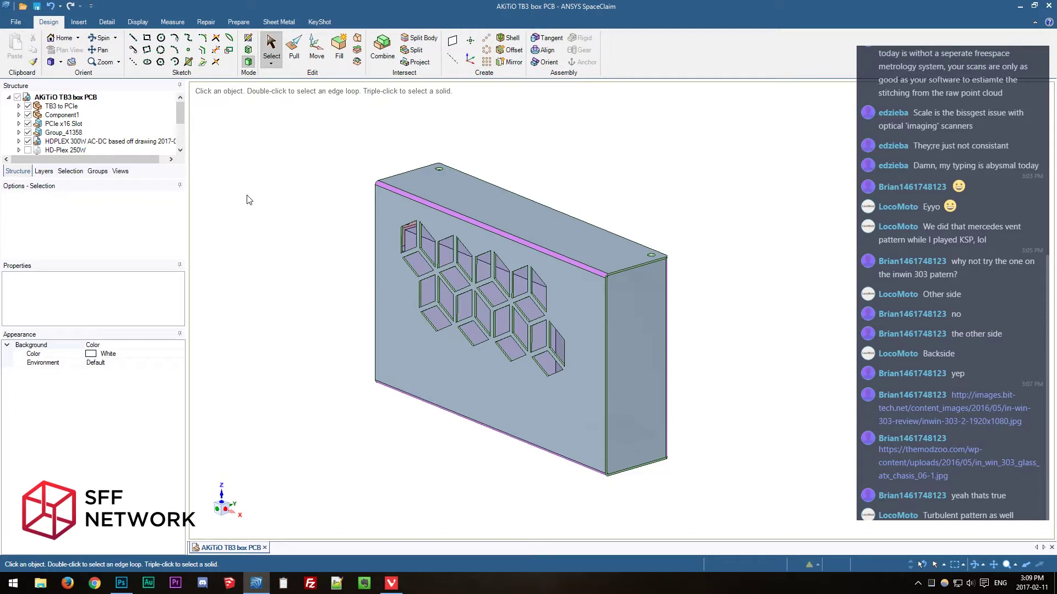
Hide the Back Cover component and inspect how the cover and frame meet at the end of the case.
{"action": "scroll", "coordinate": [61, 140], "scroll_direction": "down", "scroll_amount": 1}
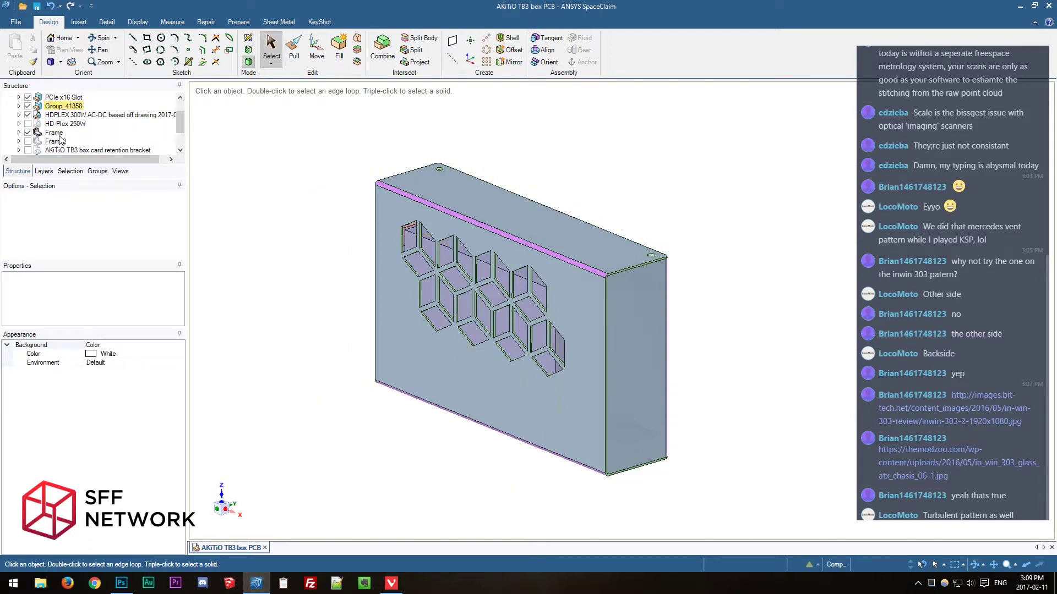
{"action": "scroll", "coordinate": [57, 143], "scroll_direction": "down", "scroll_amount": 2}
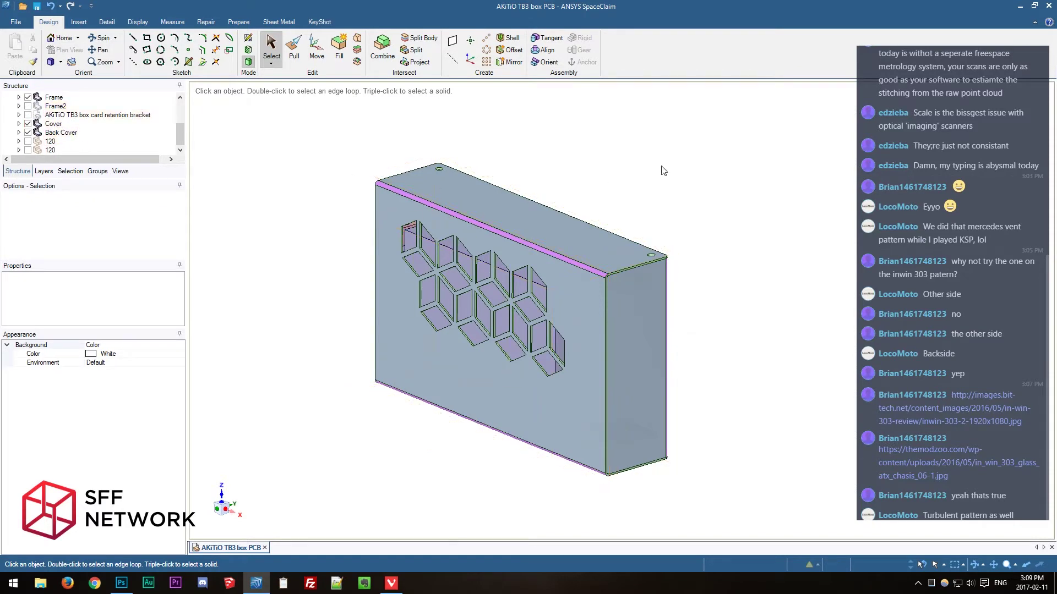
{"action": "mouse_move", "coordinate": [768, 207]}
{"action": "middle_mouse_down"}
{"action": "mouse_move", "coordinate": [559, 184]}
{"action": "mouse_move", "coordinate": [653, 210]}
{"action": "mouse_move", "coordinate": [804, 208]}
{"action": "middle_mouse_up"}
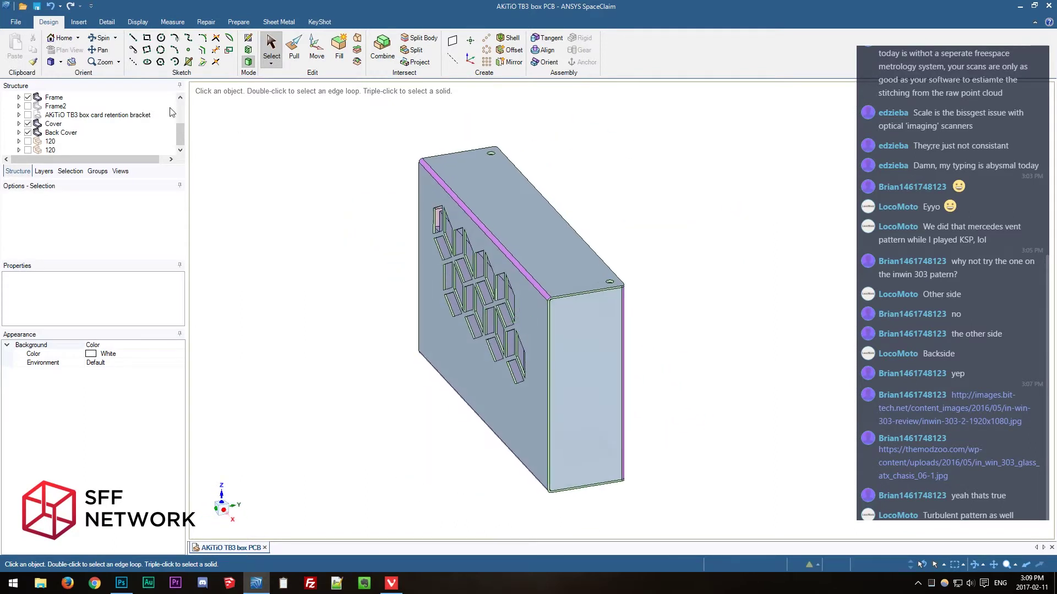
{"action": "left_click", "coordinate": [27, 133]}
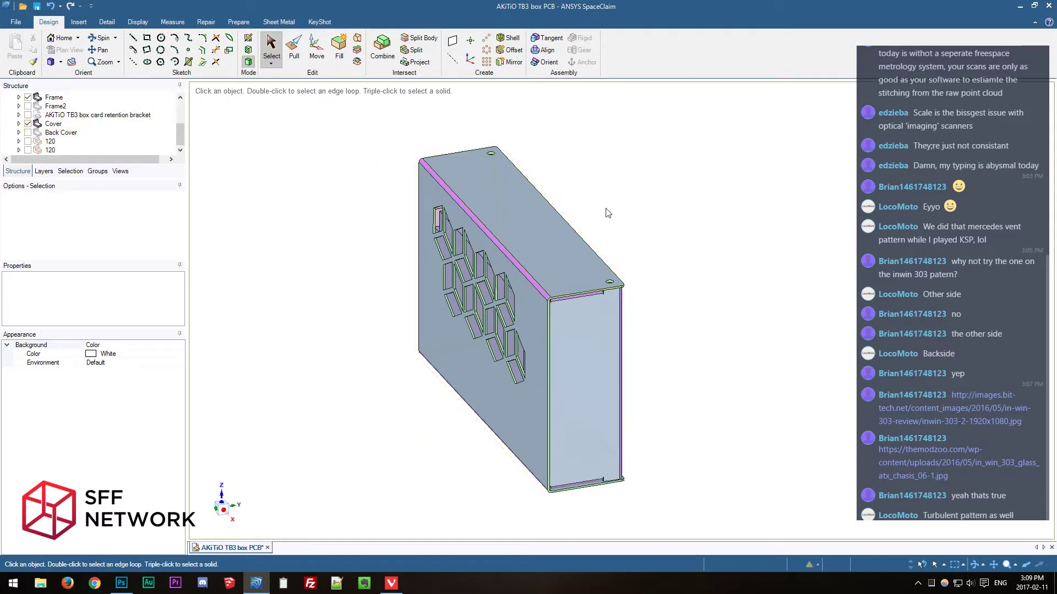
{"action": "left_click", "coordinate": [224, 512]}
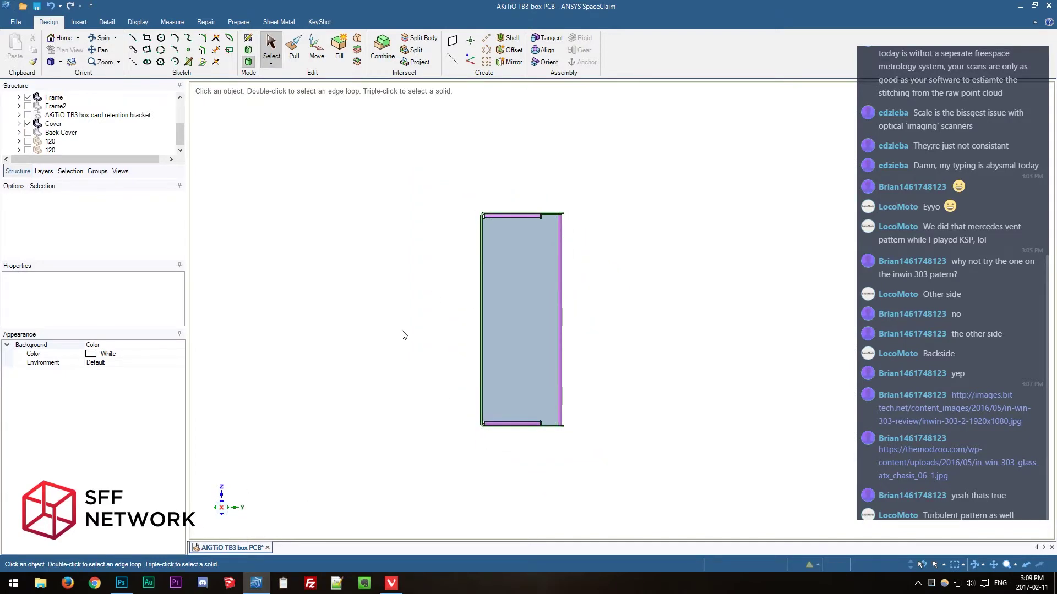
{"action": "middle_click_drag", "start_coordinate": [404, 336], "coordinate": [708, 352]}
{"action": "scroll", "coordinate": [673, 401], "scroll_direction": "up", "scroll_amount": 2}
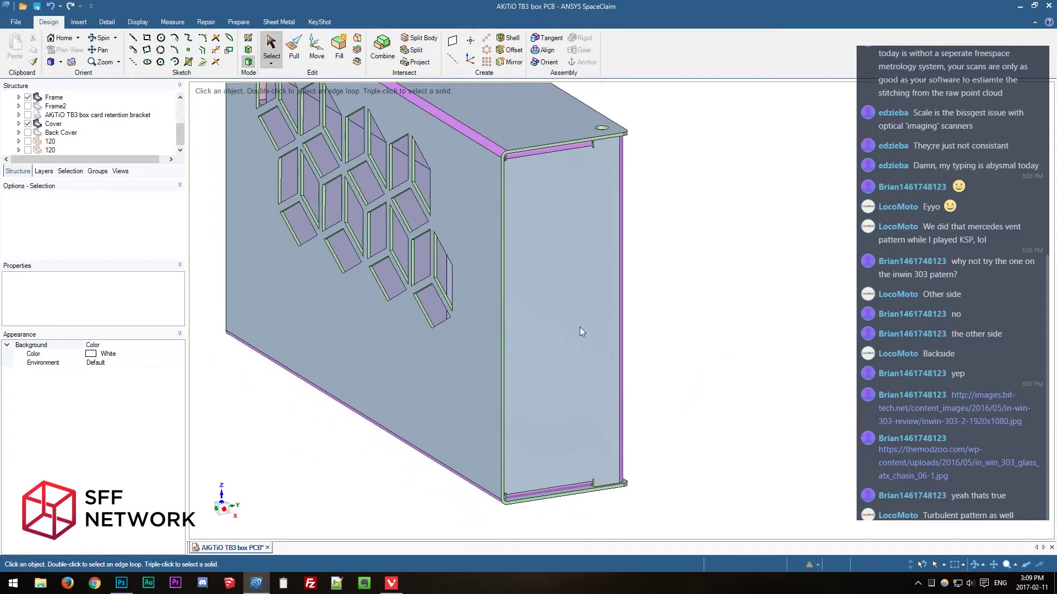
Hide the Cover component and inspect the Frame's end panel and its long vertical edge.
{"action": "left_click", "coordinate": [27, 124]}
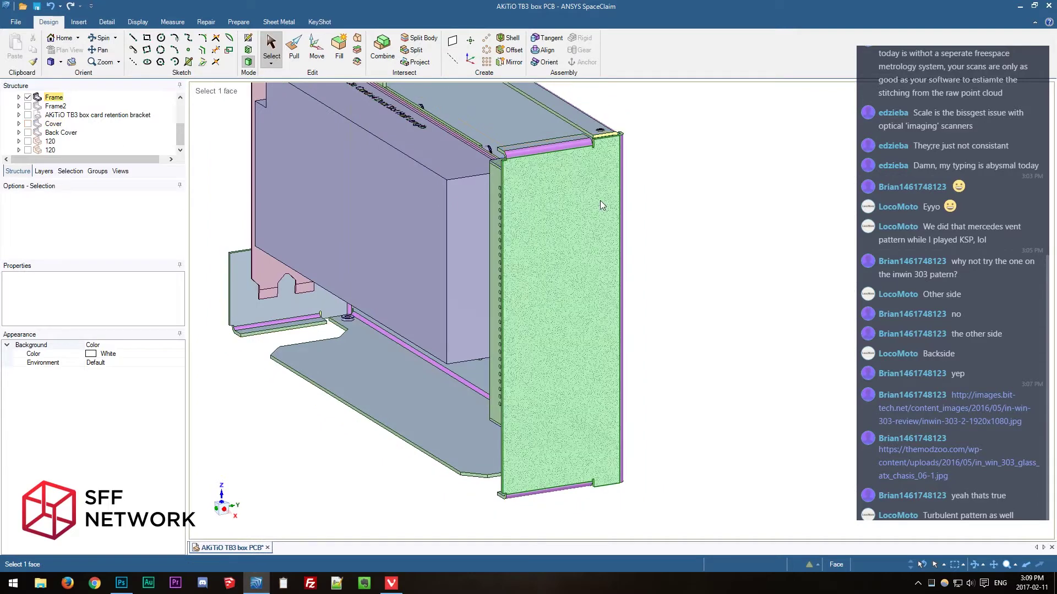
{"action": "left_click", "coordinate": [608, 311]}
{"action": "key", "text": "Escape"}
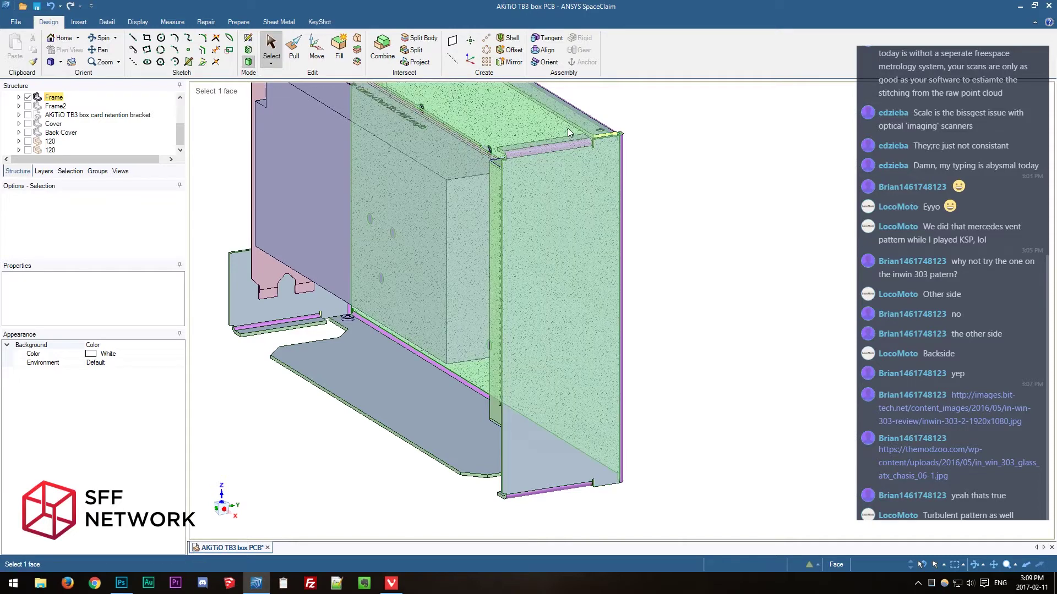
{"action": "left_click", "coordinate": [507, 169]}
{"action": "left_click", "coordinate": [504, 186]}
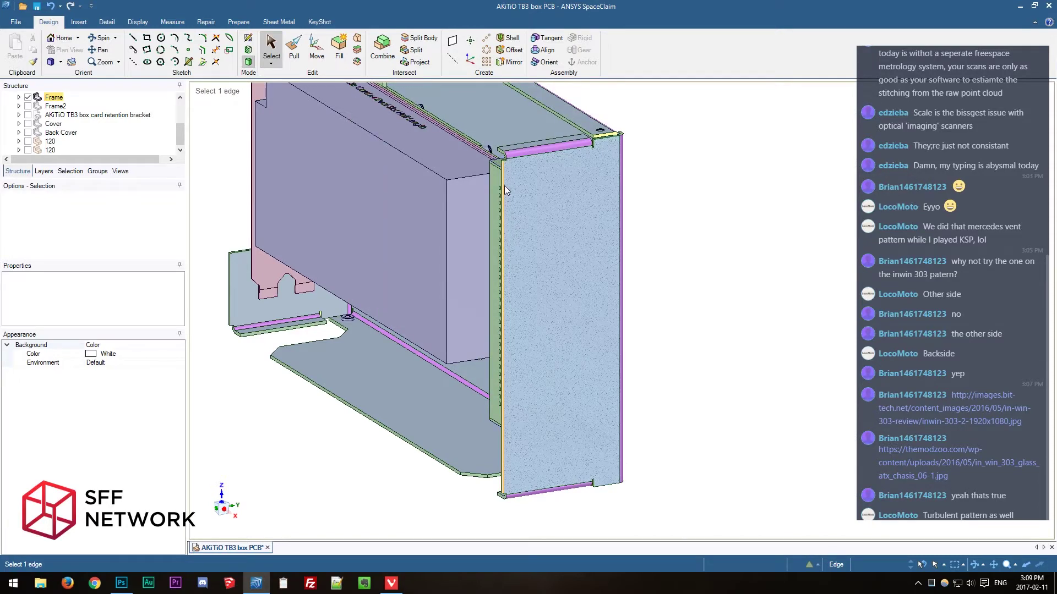
Inspect the Frame's end panel and its upper flange from above.
{"action": "left_click", "coordinate": [563, 301]}
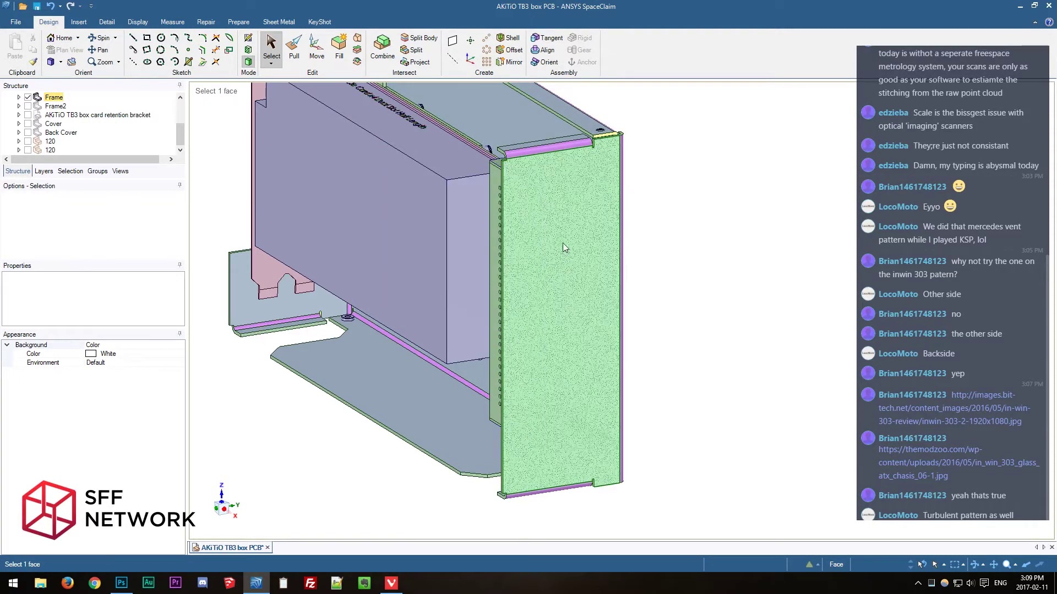
{"action": "key", "text": "Escape"}
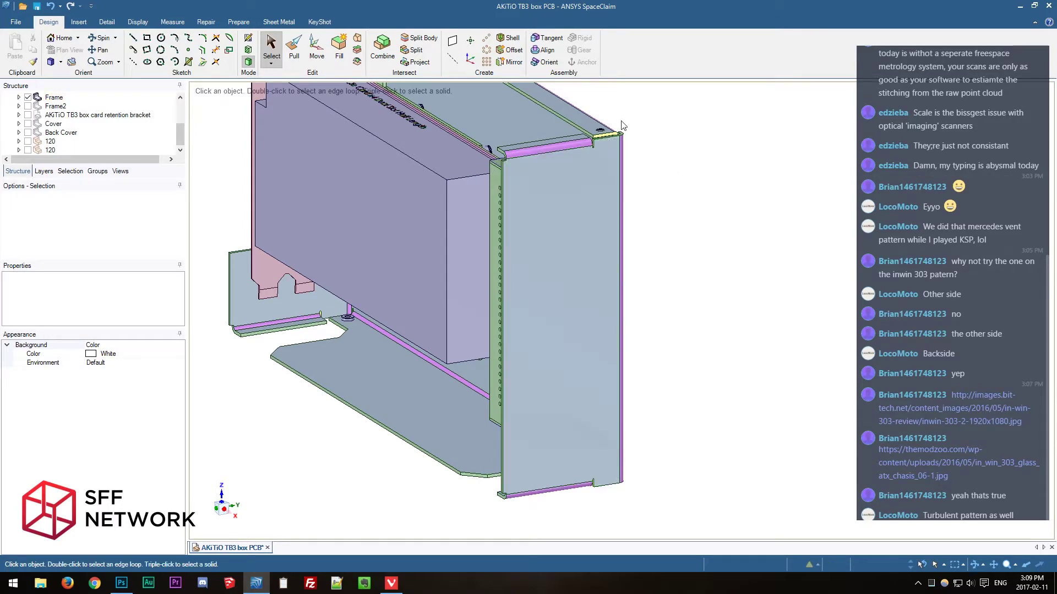
{"action": "middle_click_drag", "start_coordinate": [661, 186], "coordinate": [583, 149]}
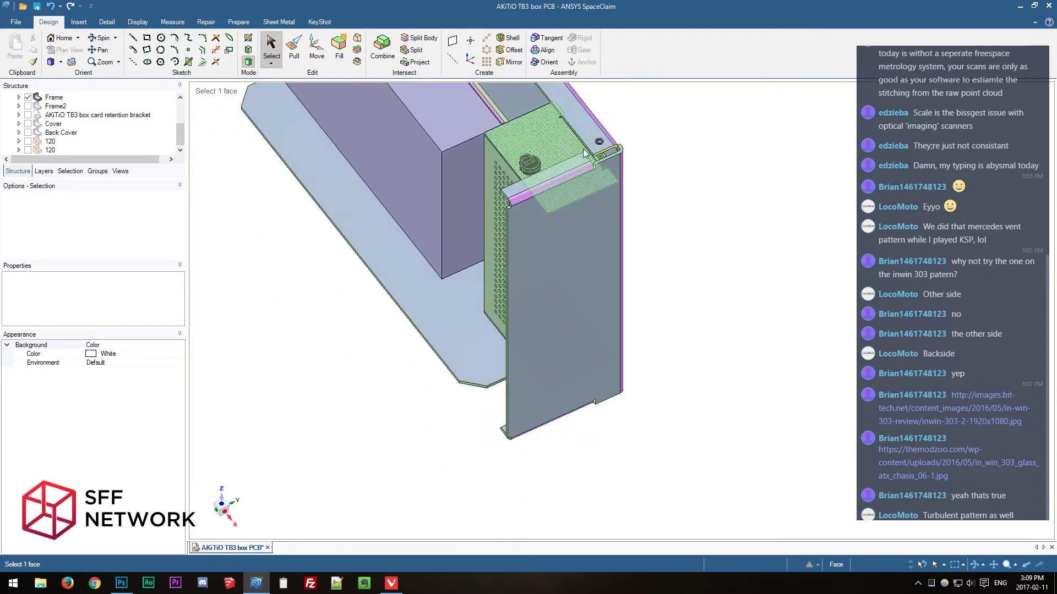
View the Frame's end panel square-on along the X axis and examine its bend relief and upper corner notch.
{"action": "left_click", "coordinate": [224, 516]}
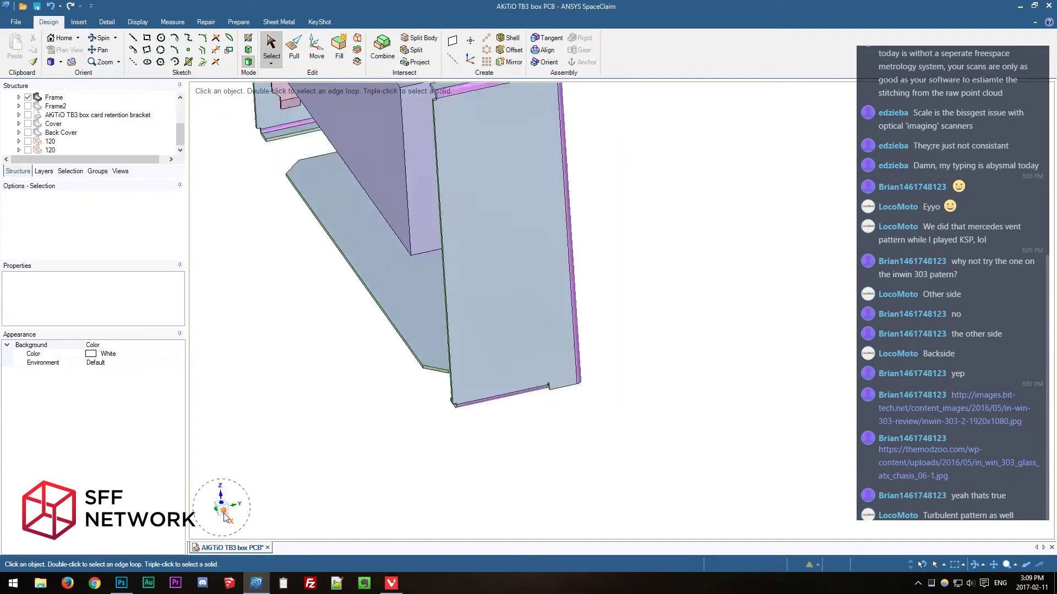
{"action": "scroll", "coordinate": [537, 174], "scroll_direction": "up", "scroll_amount": 5}
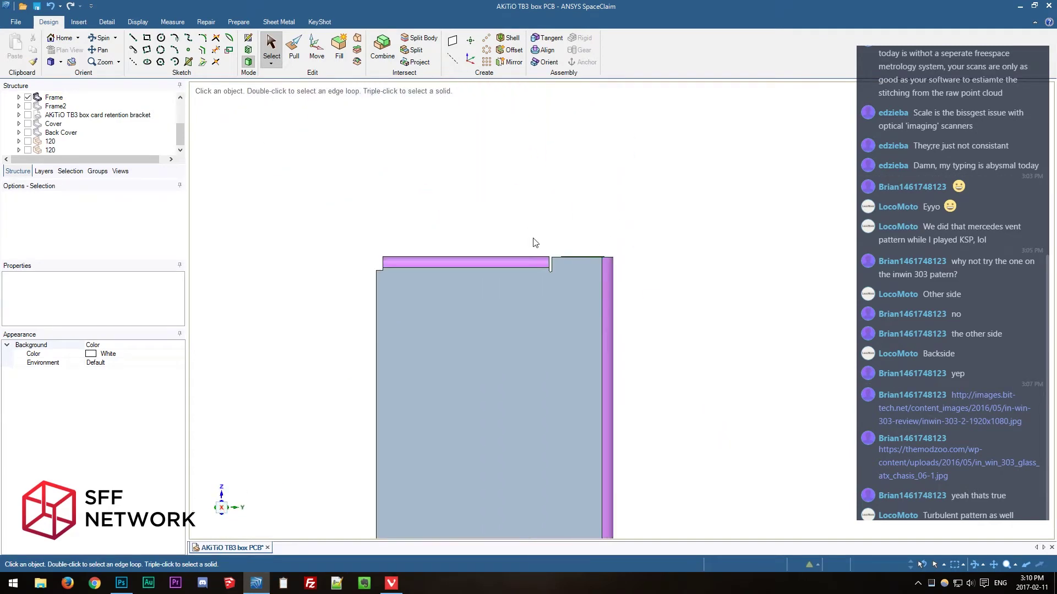
{"action": "left_click_drag", "start_coordinate": [531, 249], "coordinate": [569, 303]}
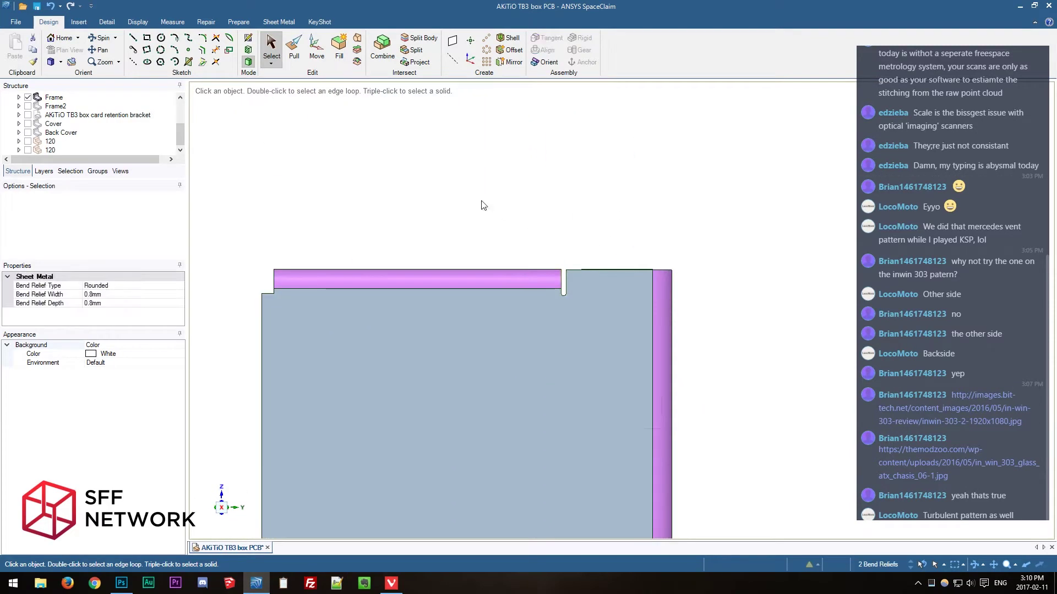
{"action": "left_click_drag", "start_coordinate": [249, 248], "coordinate": [322, 337]}
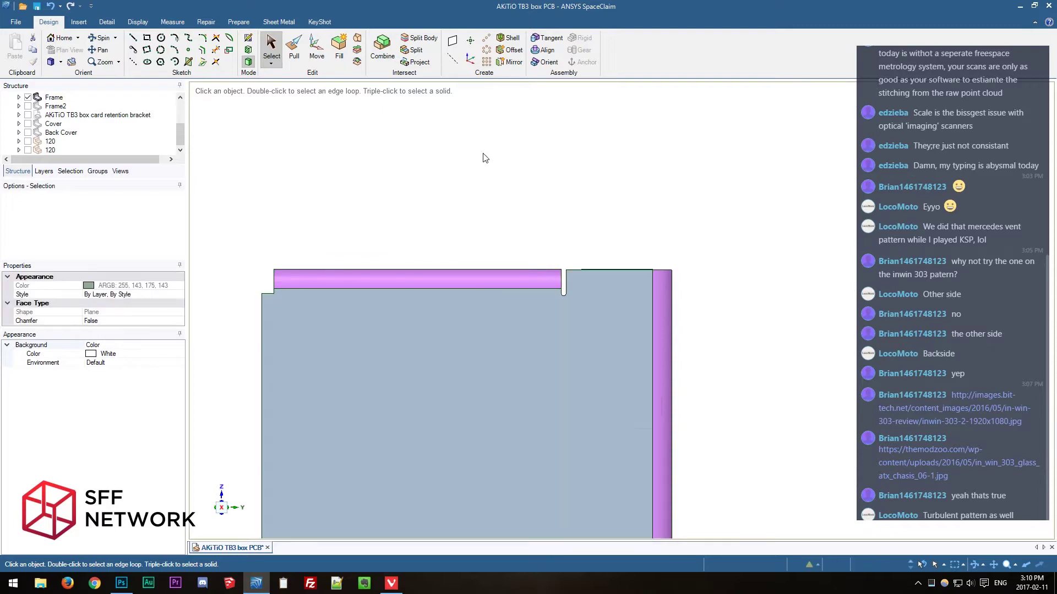
{"action": "left_click", "coordinate": [592, 192]}
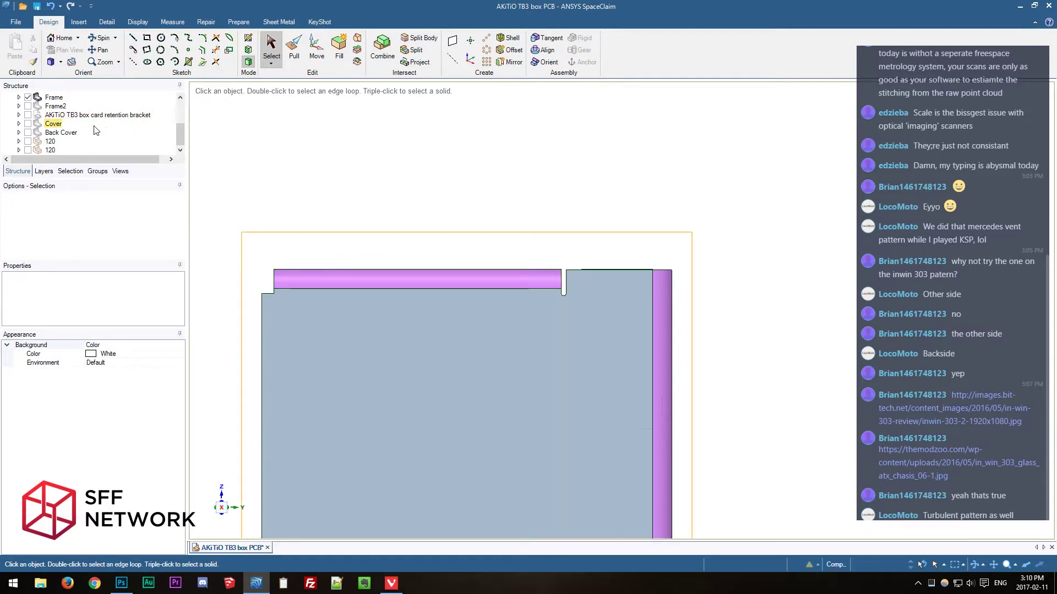
Show the Cover component again and check how it wraps around the Frame's end panel.
{"action": "left_click", "coordinate": [28, 124]}
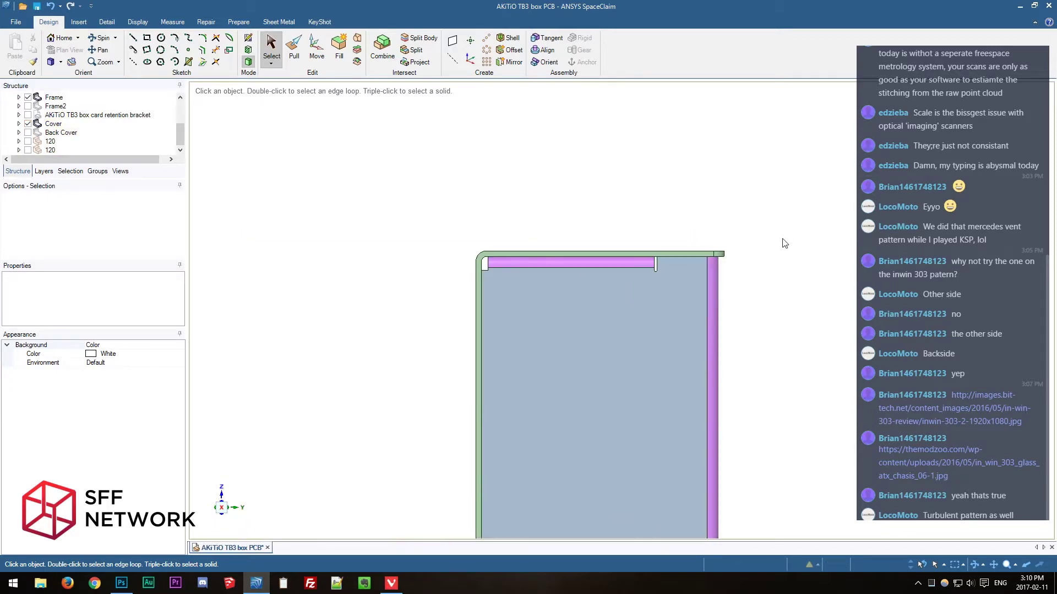
{"action": "middle_click_drag", "start_coordinate": [769, 225], "coordinate": [810, 260]}
{"action": "scroll", "coordinate": [828, 234], "scroll_direction": "down", "scroll_amount": 3}
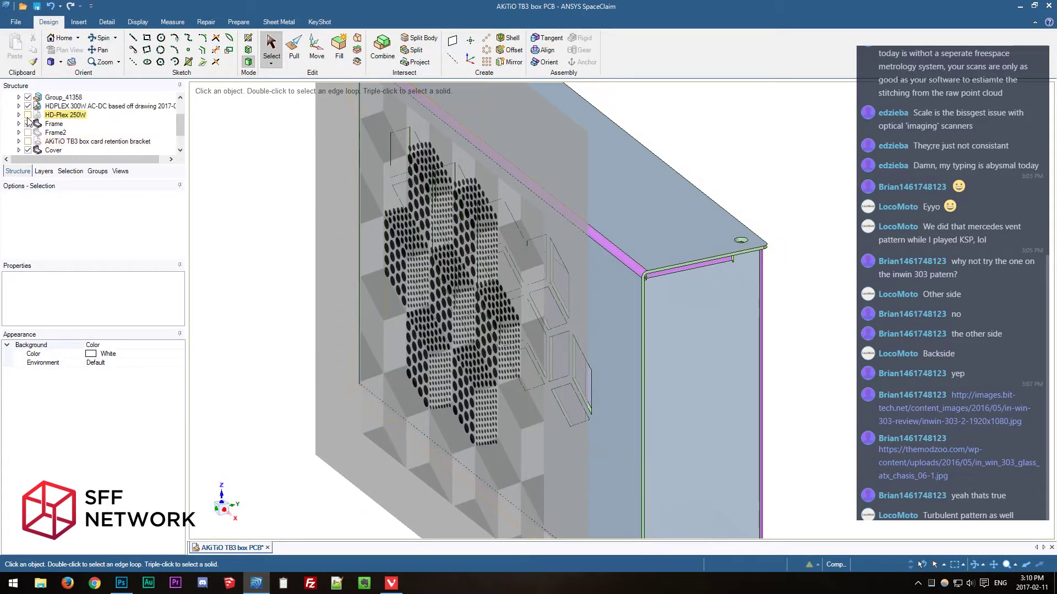
Hide the 3WcF9Hg and Cube Faces images inside the Cover component, leaving its Solid1 body shown.
{"action": "left_click", "coordinate": [19, 124]}
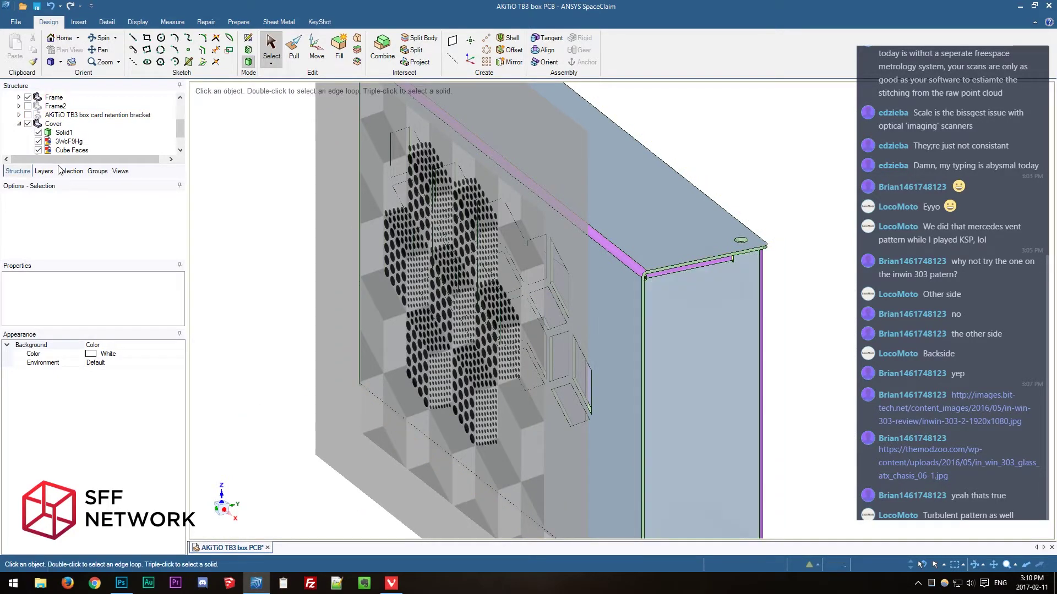
{"action": "left_click", "coordinate": [38, 141]}
{"action": "left_click", "coordinate": [38, 150]}
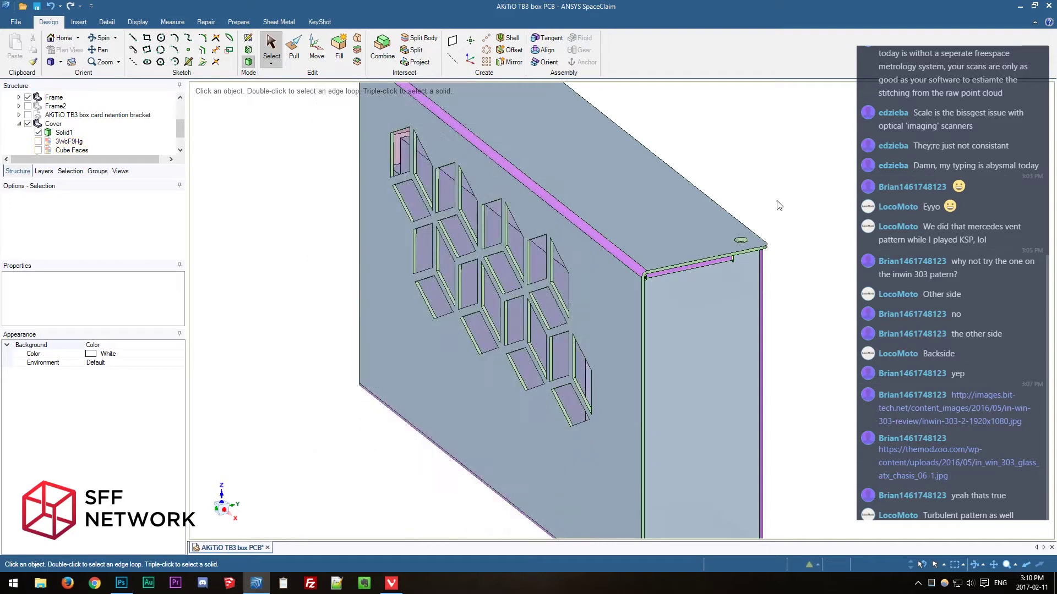
{"action": "mouse_move", "coordinate": [822, 237]}
{"action": "middle_mouse_down"}
{"action": "mouse_move", "coordinate": [804, 216]}
{"action": "mouse_move", "coordinate": [760, 201]}
{"action": "mouse_move", "coordinate": [767, 187]}
{"action": "mouse_move", "coordinate": [781, 191]}
{"action": "mouse_move", "coordinate": [688, 155]}
{"action": "middle_mouse_up"}
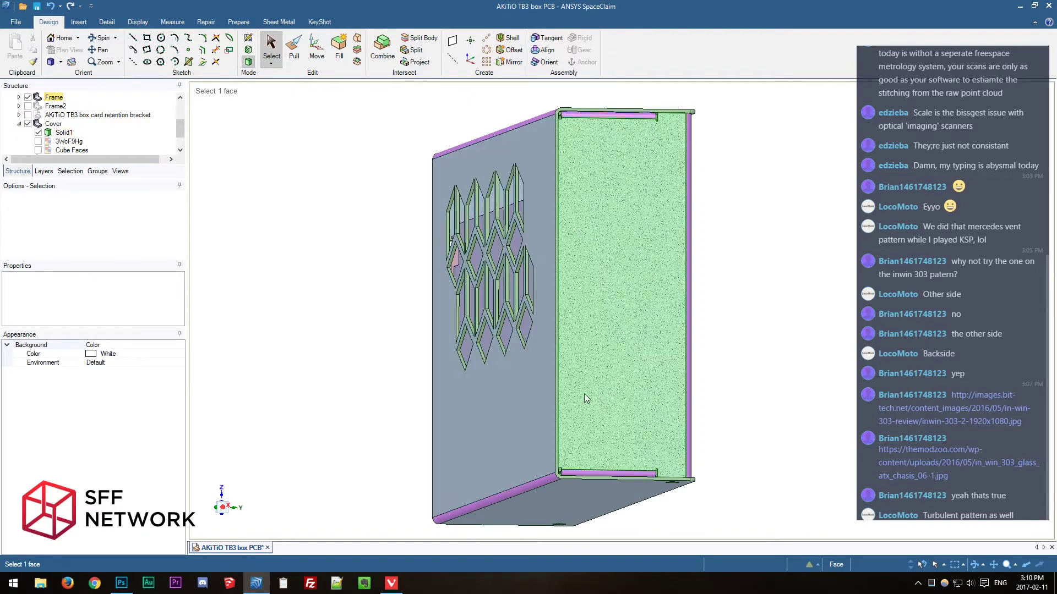
Examine the case from the back, including the Frame's large panel with the hexagonal holes.
{"action": "mouse_move", "coordinate": [821, 263]}
{"action": "middle_mouse_down"}
{"action": "mouse_move", "coordinate": [824, 276]}
{"action": "mouse_move", "coordinate": [793, 287]}
{"action": "mouse_move", "coordinate": [675, 287]}
{"action": "middle_mouse_up"}
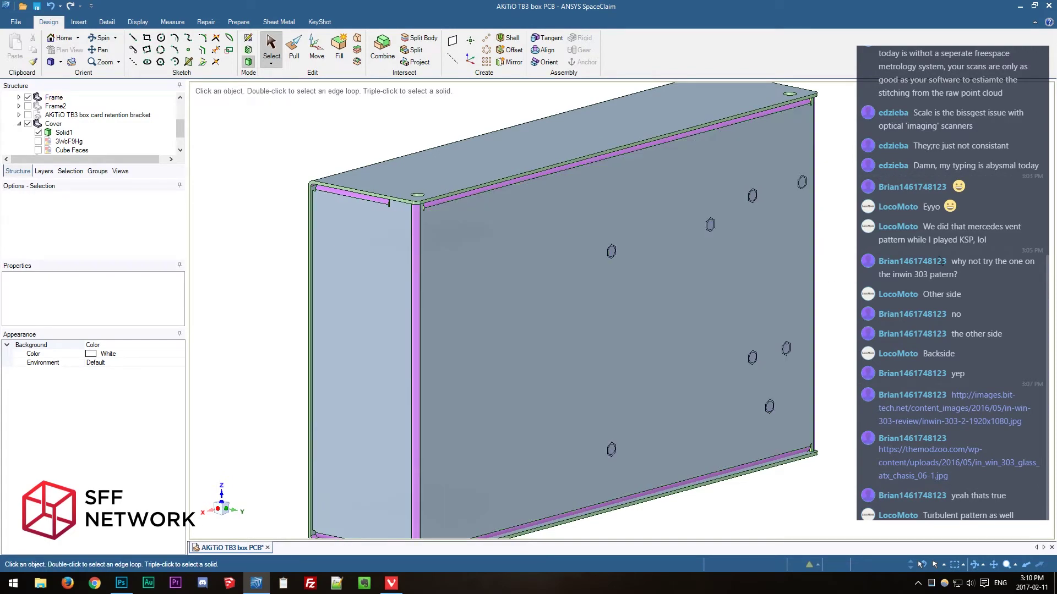
{"action": "scroll", "coordinate": [941, 262], "scroll_direction": "down", "scroll_amount": 2}
{"action": "left_click", "coordinate": [620, 260]}
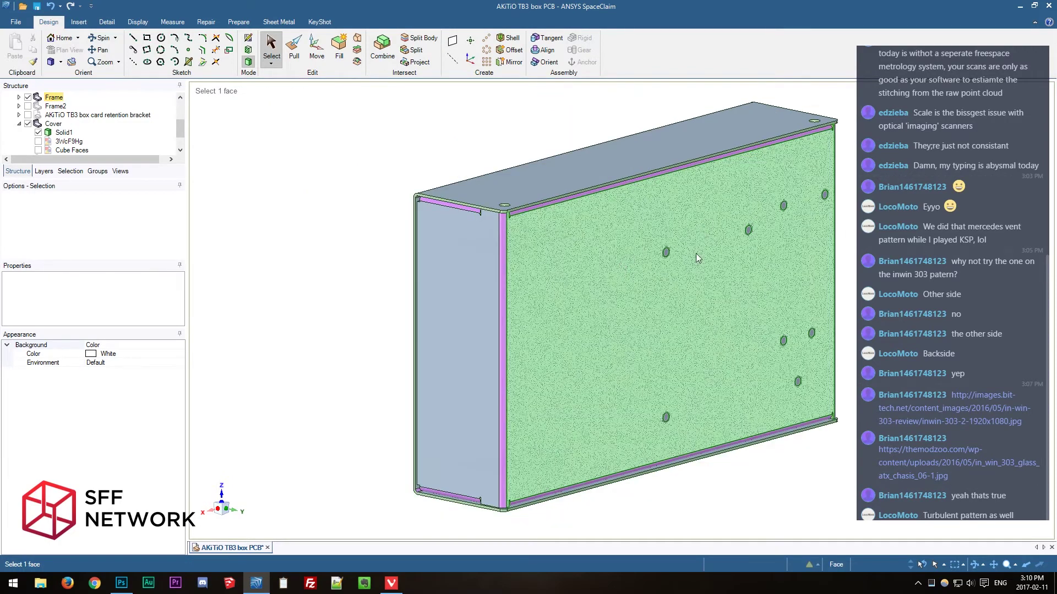
{"action": "left_click", "coordinate": [346, 175]}
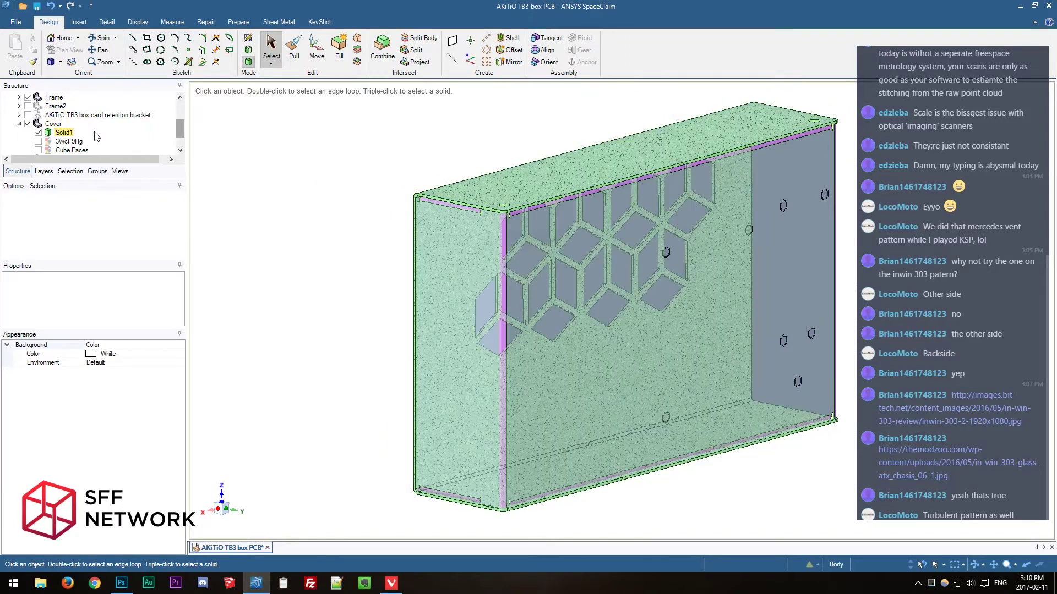
Show the Back Cover component and inspect how it closes the back and end of the case.
{"action": "scroll", "coordinate": [91, 128], "scroll_direction": "down", "scroll_amount": 1}
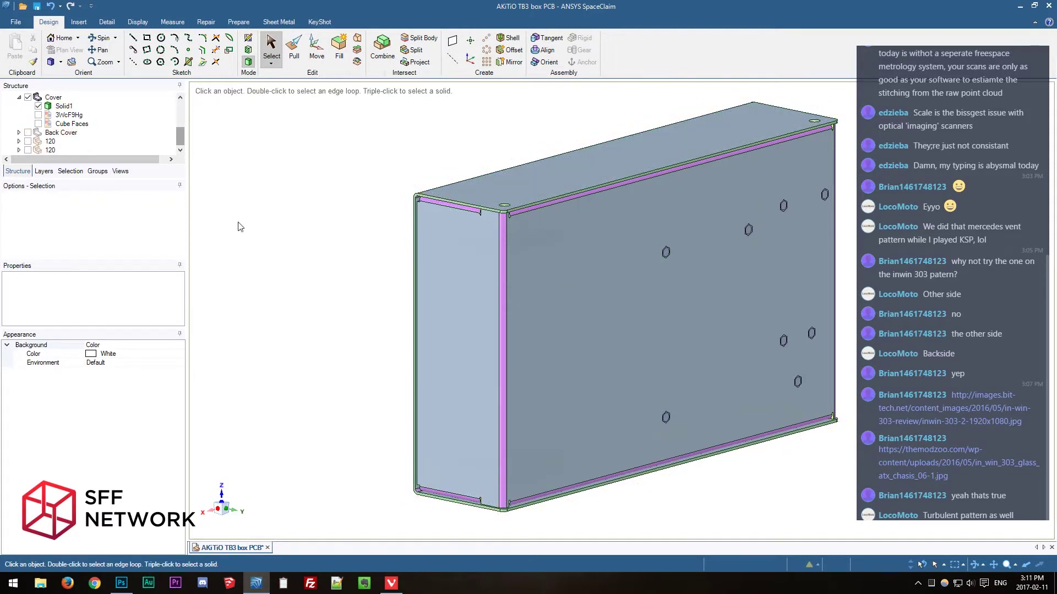
{"action": "left_click", "coordinate": [28, 133]}
{"action": "mouse_move", "coordinate": [342, 241]}
{"action": "middle_mouse_down"}
{"action": "mouse_move", "coordinate": [264, 243]}
{"action": "mouse_move", "coordinate": [230, 264]}
{"action": "mouse_move", "coordinate": [334, 247]}
{"action": "middle_mouse_up"}
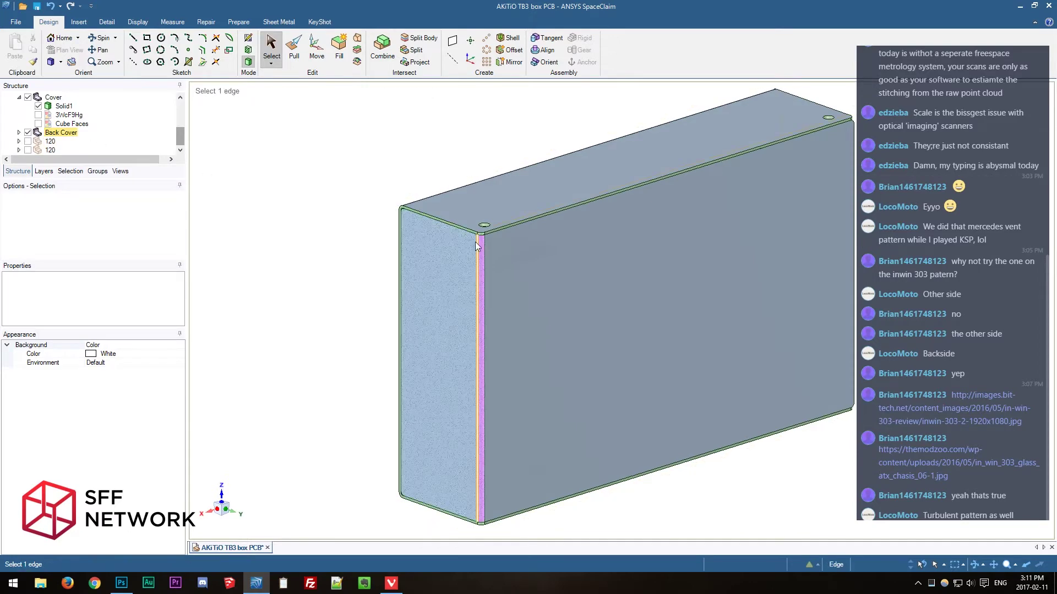
{"action": "scroll", "coordinate": [66, 135], "scroll_direction": "up", "scroll_amount": 1}
Hide the Cover and Frame components and inspect the Back Cover's two panels and the bend between them.
{"action": "left_click", "coordinate": [27, 124]}
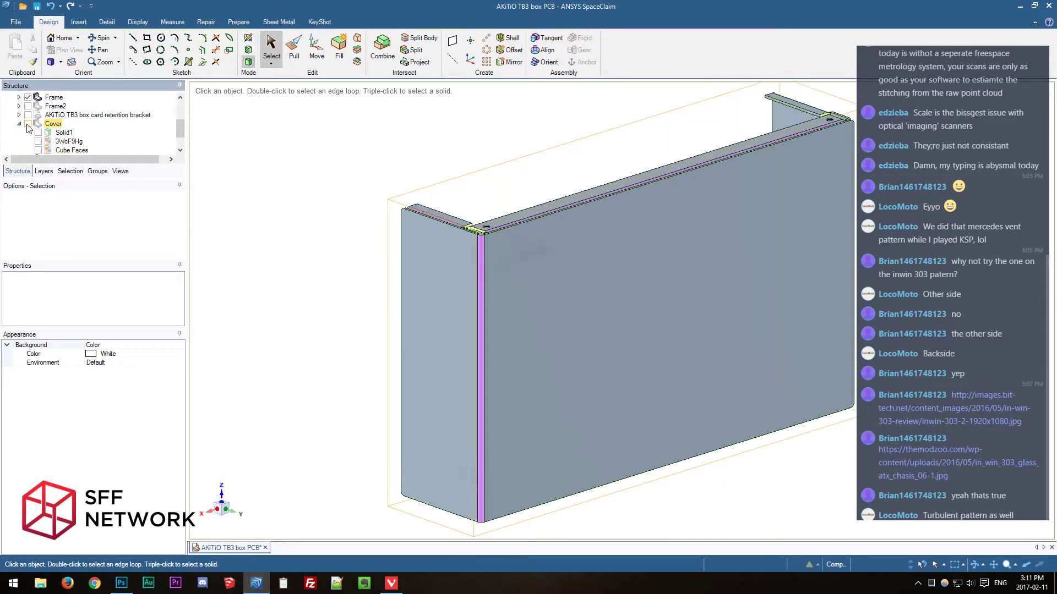
{"action": "left_click", "coordinate": [28, 97]}
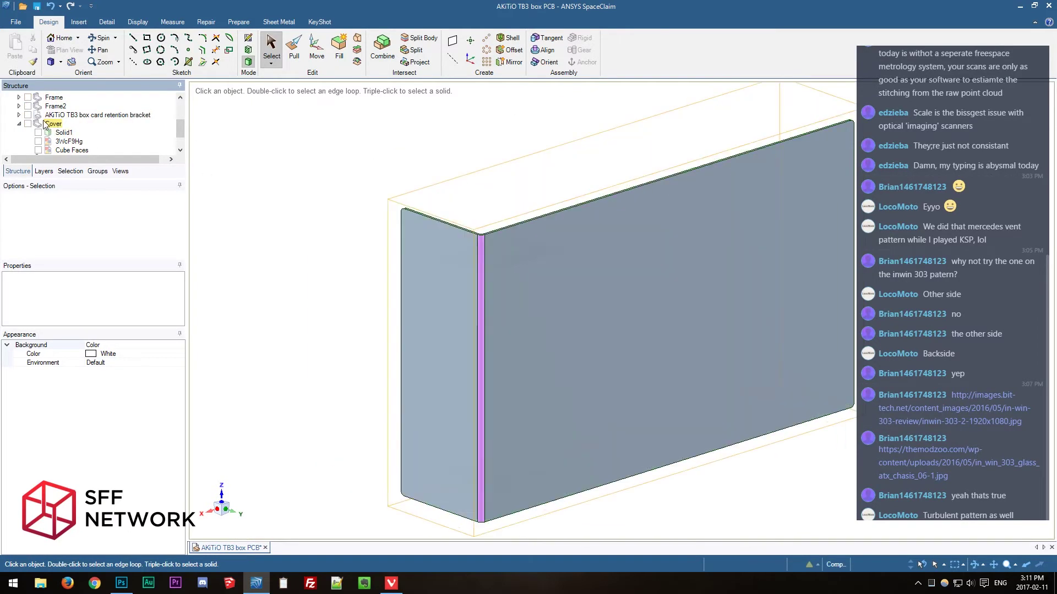
{"action": "scroll", "coordinate": [38, 135], "scroll_direction": "up", "scroll_amount": 2}
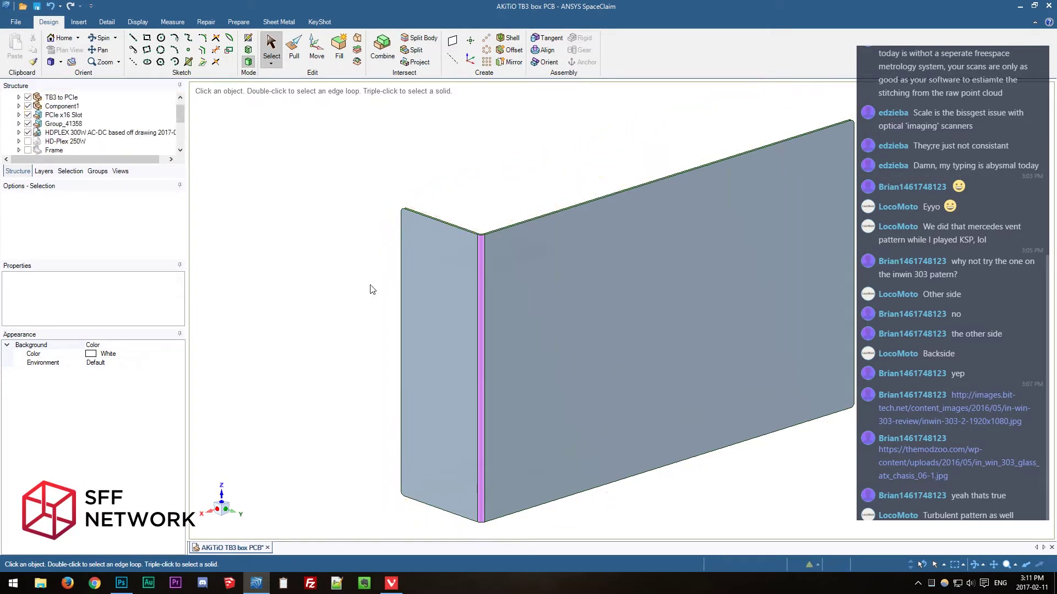
{"action": "mouse_move", "coordinate": [371, 287]}
{"action": "middle_mouse_down"}
{"action": "mouse_move", "coordinate": [347, 290]}
{"action": "mouse_move", "coordinate": [356, 301]}
{"action": "mouse_move", "coordinate": [350, 288]}
{"action": "middle_mouse_up"}
{"action": "scroll", "coordinate": [21, 146], "scroll_direction": "up", "scroll_amount": 1}
{"action": "scroll", "coordinate": [21, 144], "scroll_direction": "down", "scroll_amount": 2}
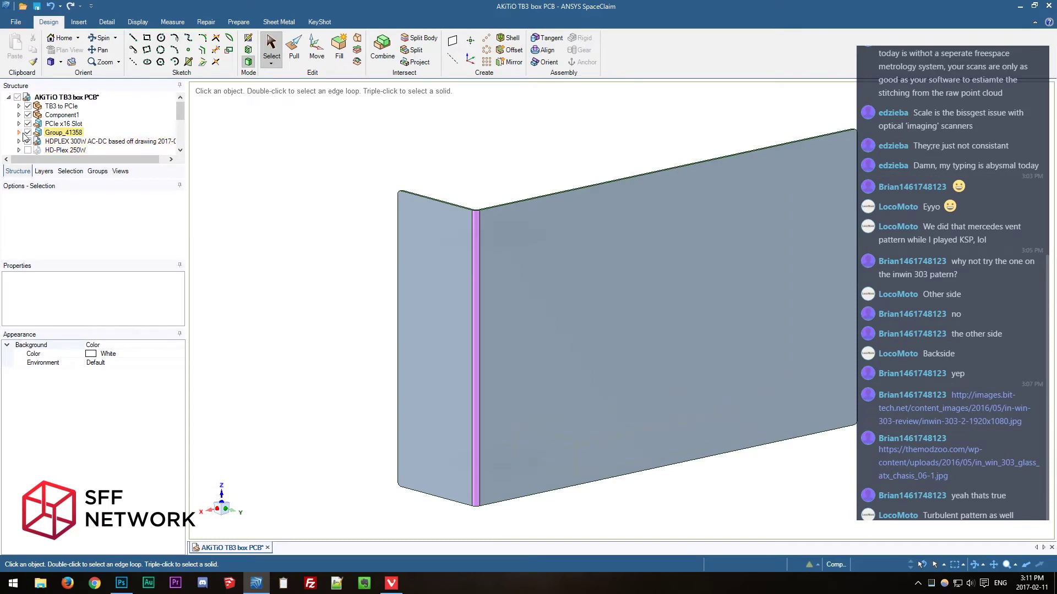
{"action": "left_click", "coordinate": [28, 115]}
{"action": "left_click", "coordinate": [28, 115]}
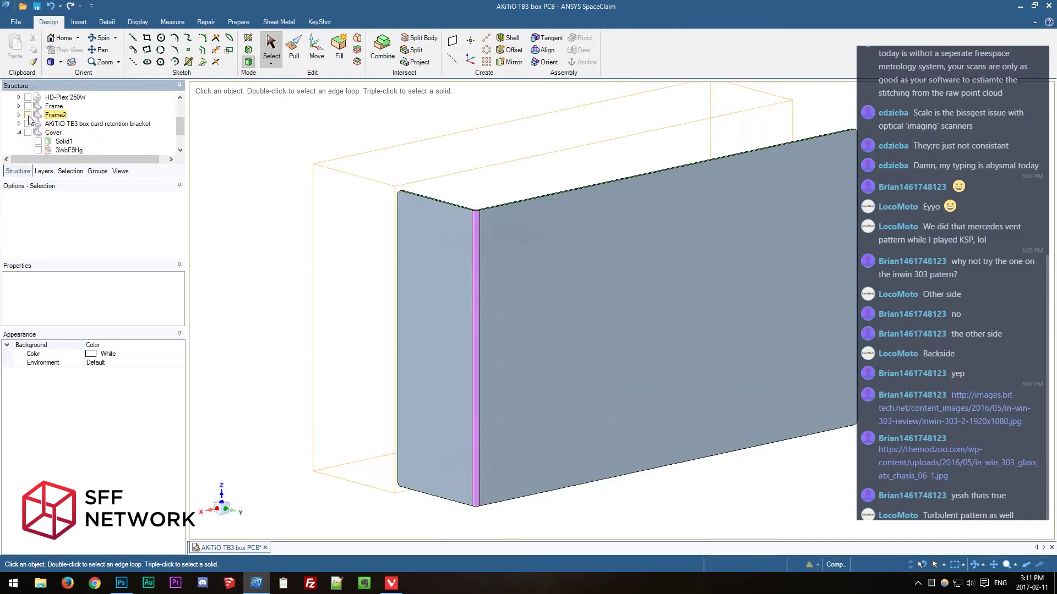
Show the Frame and Cover components again and hide the Cover's 3WcF9Hg and Cube Faces images.
{"action": "left_click", "coordinate": [27, 106]}
{"action": "left_click", "coordinate": [28, 132]}
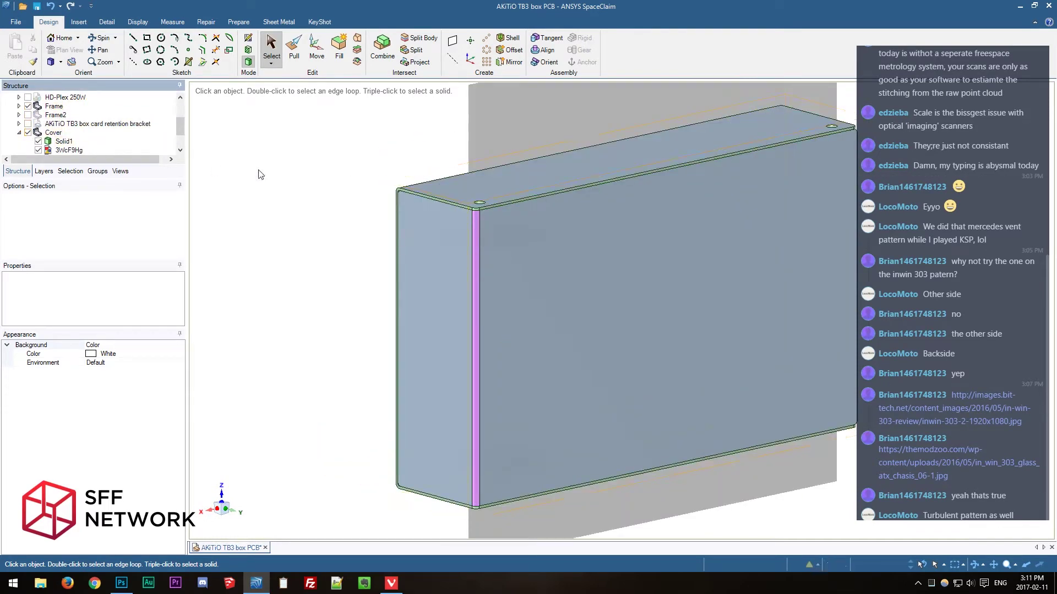
{"action": "left_click", "coordinate": [38, 149]}
{"action": "left_click", "coordinate": [39, 149]}
{"action": "scroll", "coordinate": [39, 148], "scroll_direction": "down", "scroll_amount": 1}
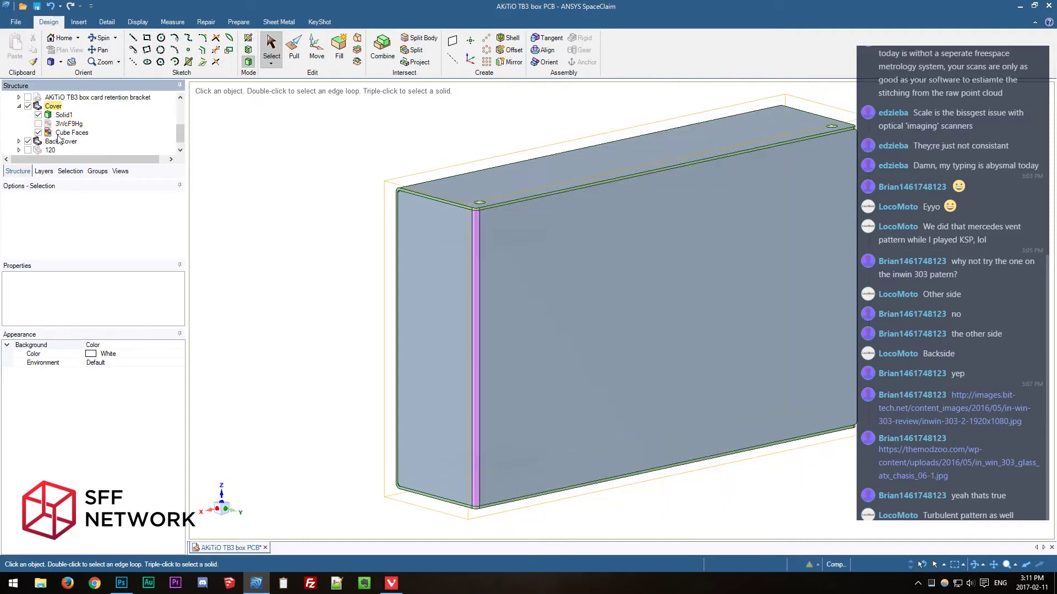
{"action": "left_click", "coordinate": [38, 133]}
{"action": "mouse_move", "coordinate": [338, 275]}
{"action": "middle_mouse_down"}
{"action": "mouse_move", "coordinate": [239, 280]}
{"action": "mouse_move", "coordinate": [165, 270]}
{"action": "mouse_move", "coordinate": [356, 280]}
{"action": "mouse_move", "coordinate": [326, 292]}
{"action": "mouse_move", "coordinate": [331, 278]}
{"action": "mouse_move", "coordinate": [333, 294]}
{"action": "middle_mouse_up"}
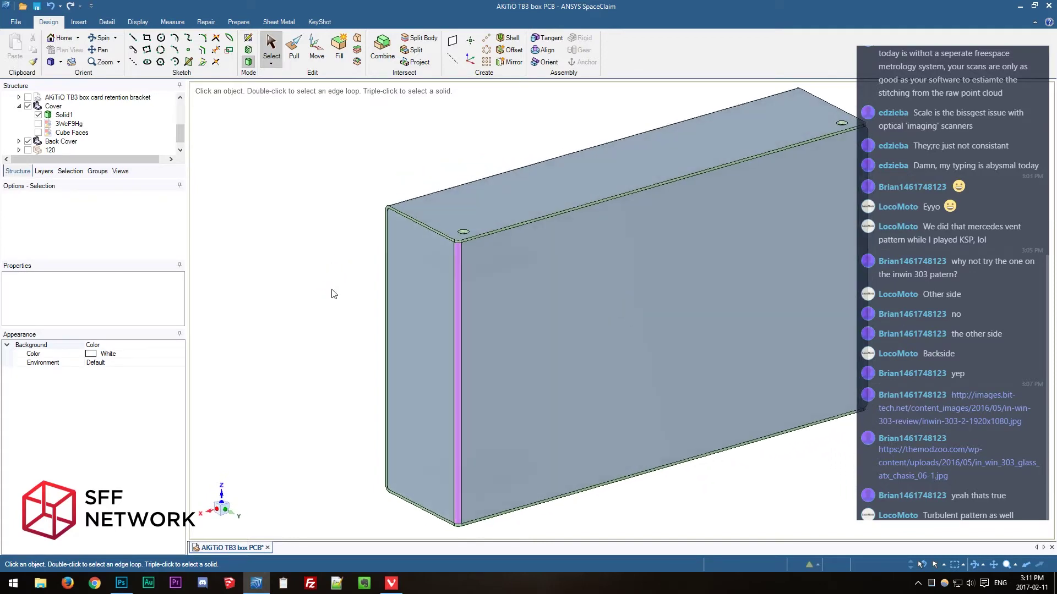
Inspect the assembled case's top screw holes, vented side and Back Cover end panel.
{"action": "left_click", "coordinate": [484, 263]}
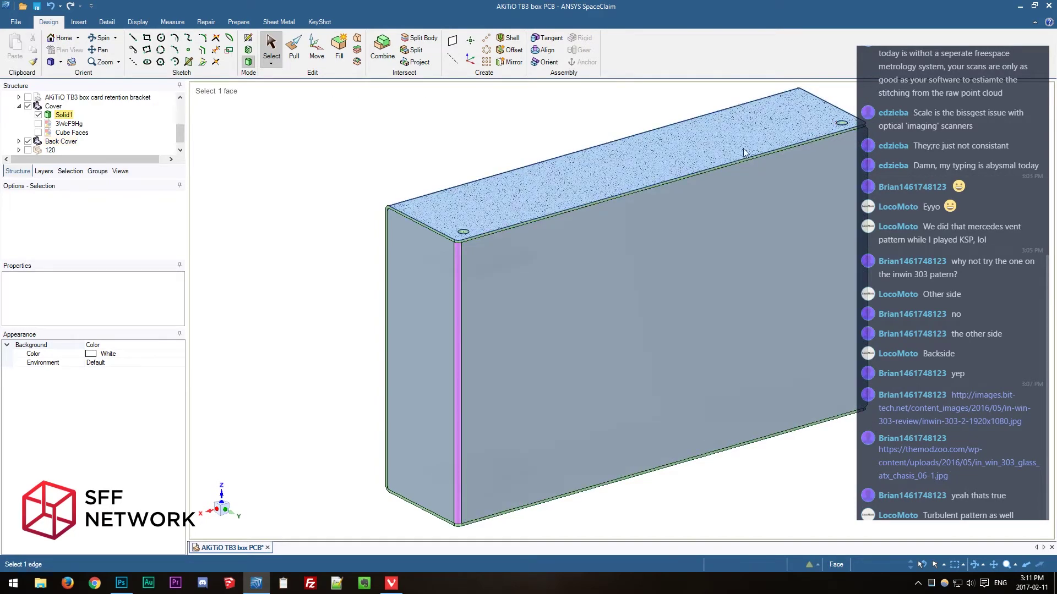
{"action": "left_click", "coordinate": [463, 233]}
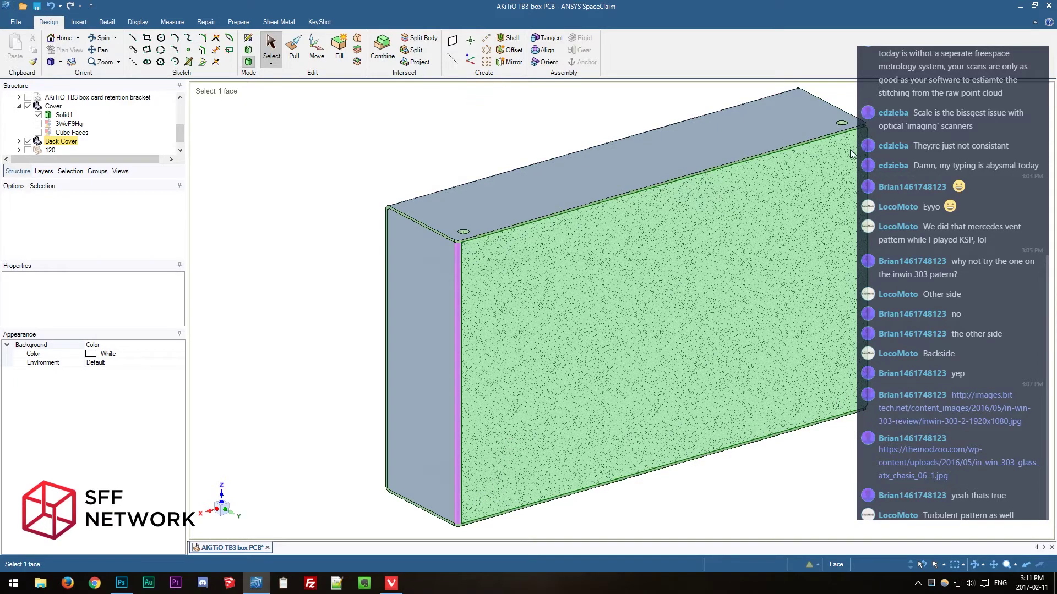
{"action": "middle_click_drag", "start_coordinate": [601, 234], "coordinate": [378, 317]}
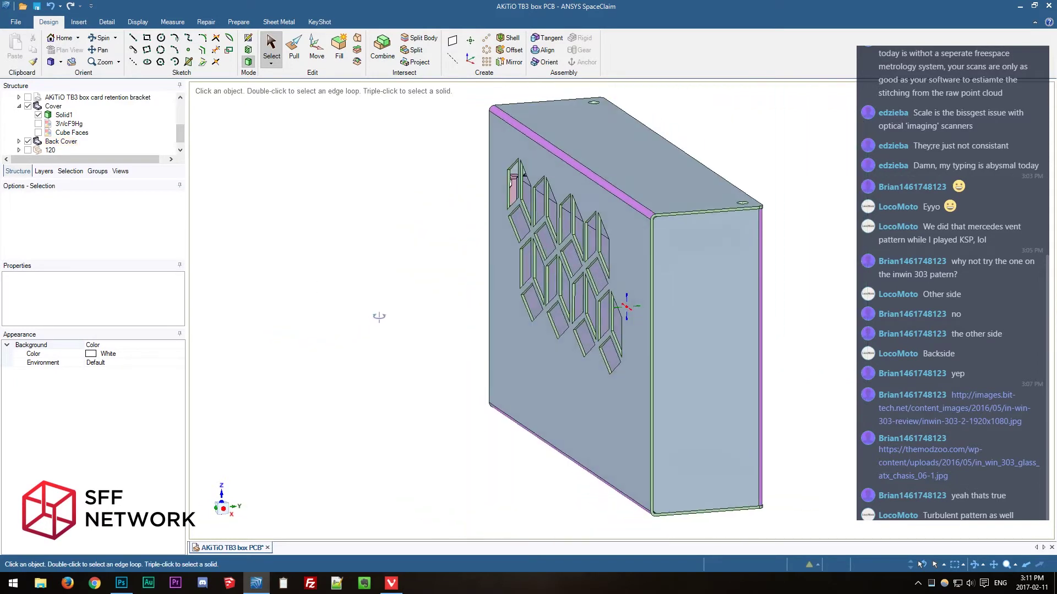
{"action": "middle_click_drag", "start_coordinate": [827, 269], "coordinate": [785, 224], "text": "shift"}
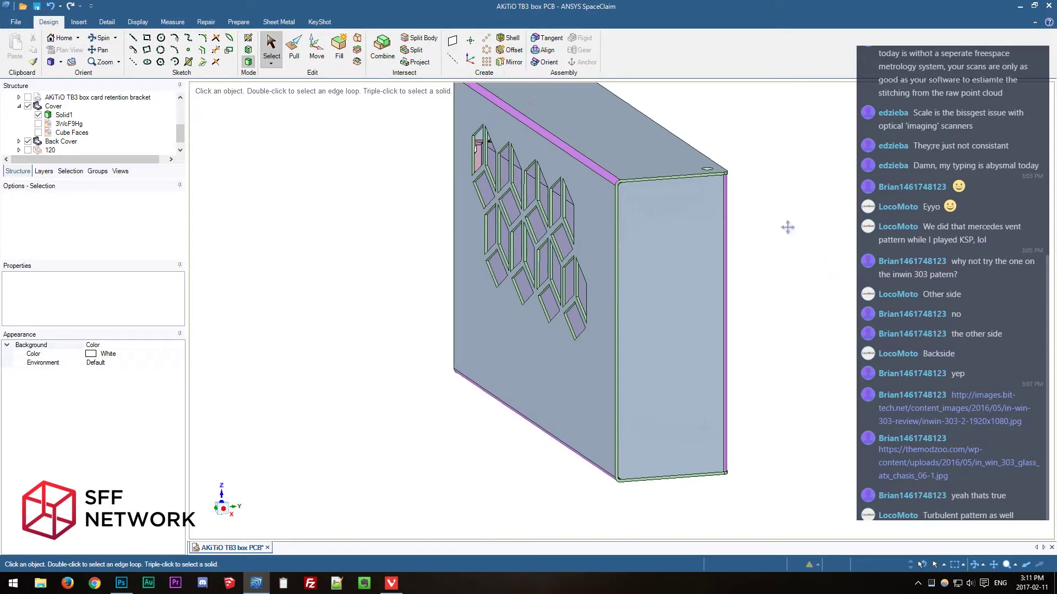
{"action": "left_click", "coordinate": [662, 168]}
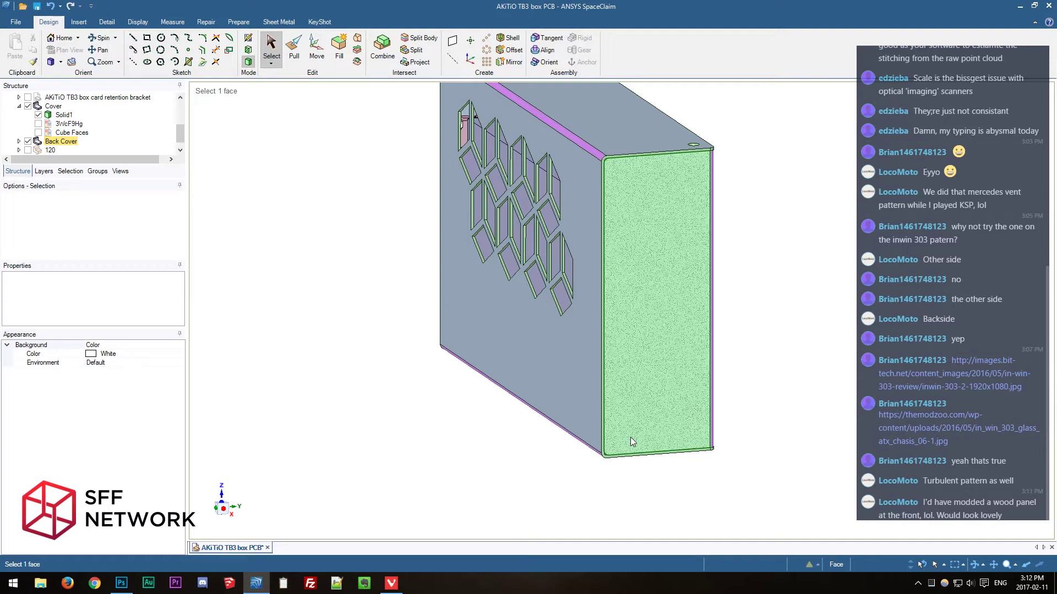
{"action": "key", "text": "Escape"}
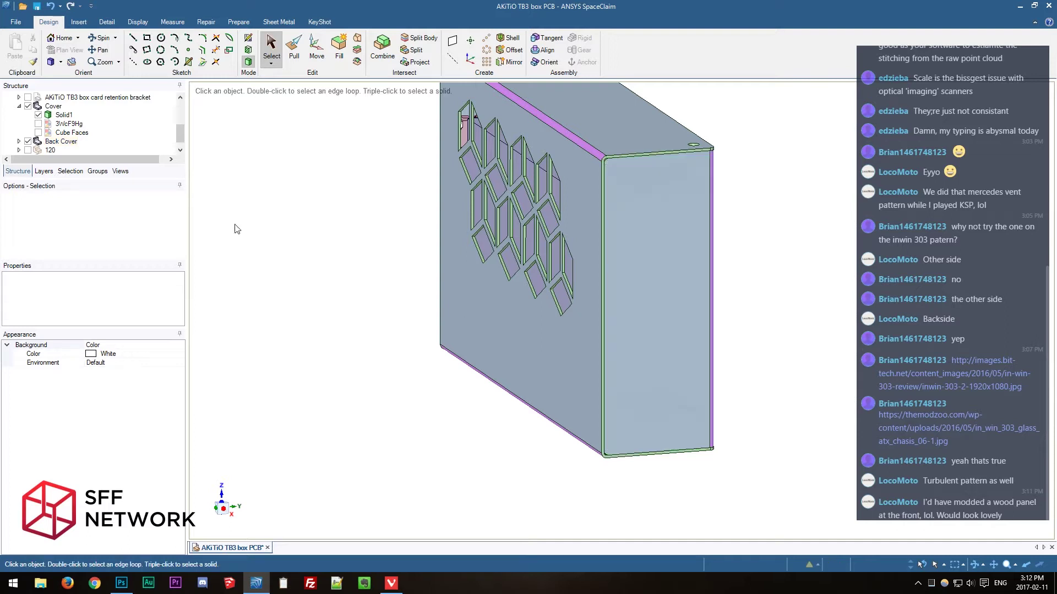
Hide the Back Cover component and examine the exposed end and back panels of the Frame inside the Cover.
{"action": "left_click", "coordinate": [28, 142]}
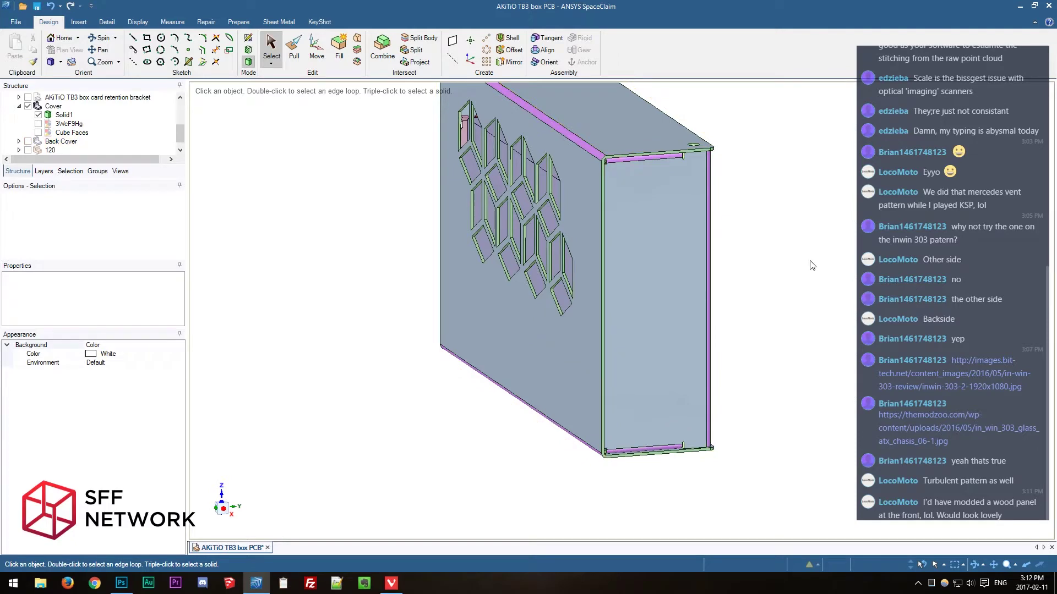
{"action": "left_click", "coordinate": [690, 169]}
{"action": "key", "text": "Escape"}
{"action": "mouse_move", "coordinate": [829, 375]}
{"action": "middle_mouse_down"}
{"action": "mouse_move", "coordinate": [655, 363]}
{"action": "mouse_move", "coordinate": [673, 367]}
{"action": "middle_mouse_up"}
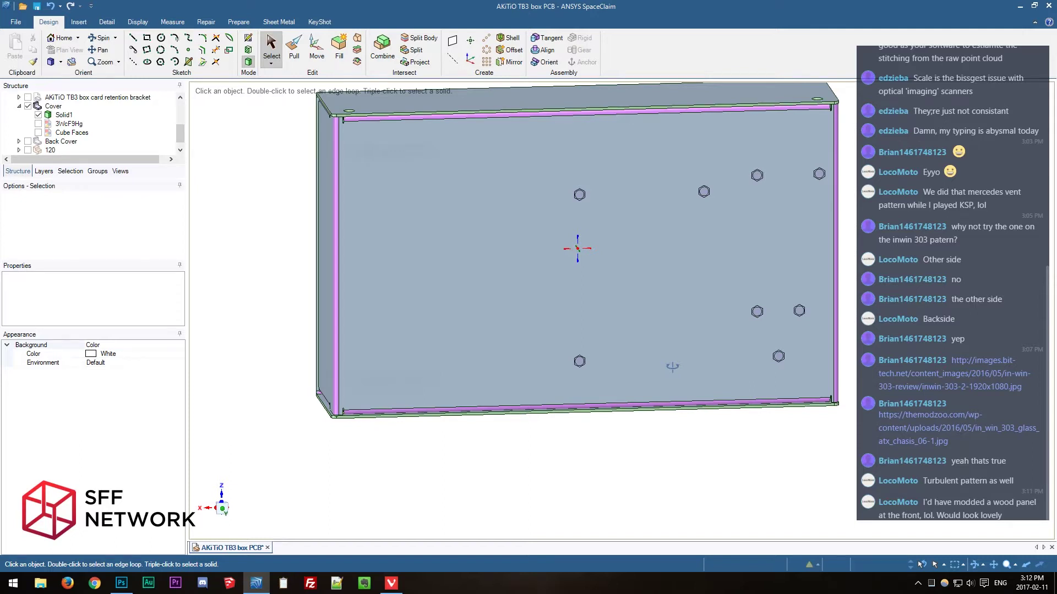
{"action": "middle_click_drag", "start_coordinate": [673, 367], "coordinate": [738, 358]}
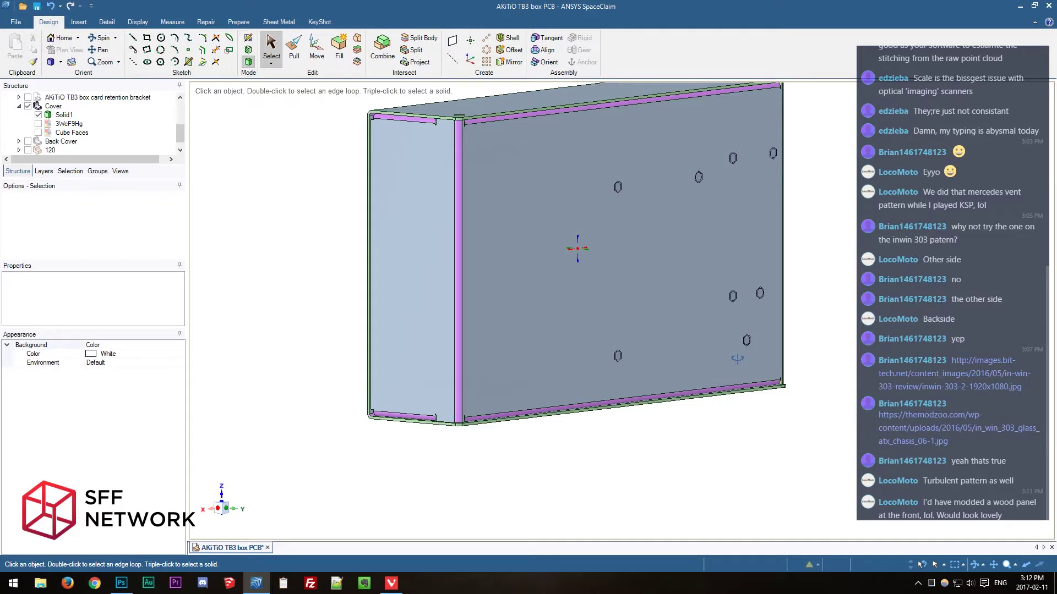
Hide the Cover component after viewing the vented side and end panel, and open the Frame component in its own window.
{"action": "middle_click_drag", "start_coordinate": [738, 359], "coordinate": [883, 380]}
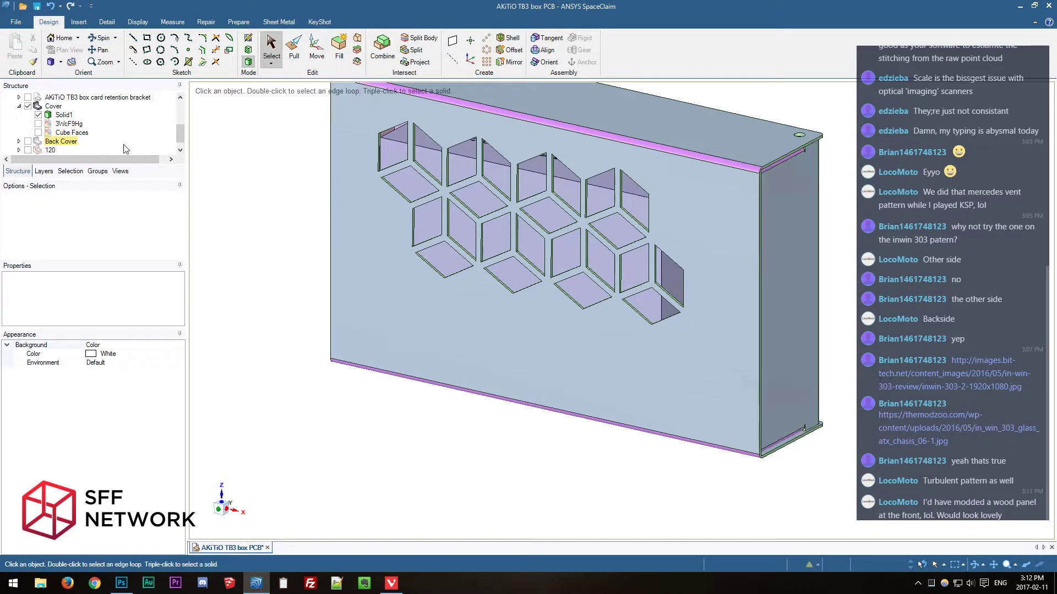
{"action": "left_click", "coordinate": [784, 174]}
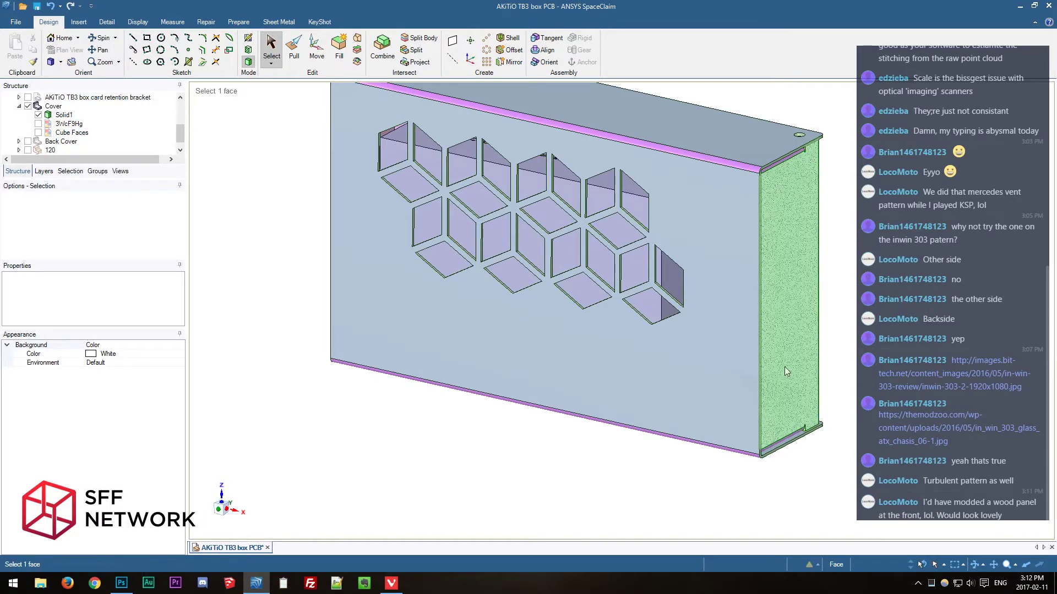
{"action": "key", "text": "Escape"}
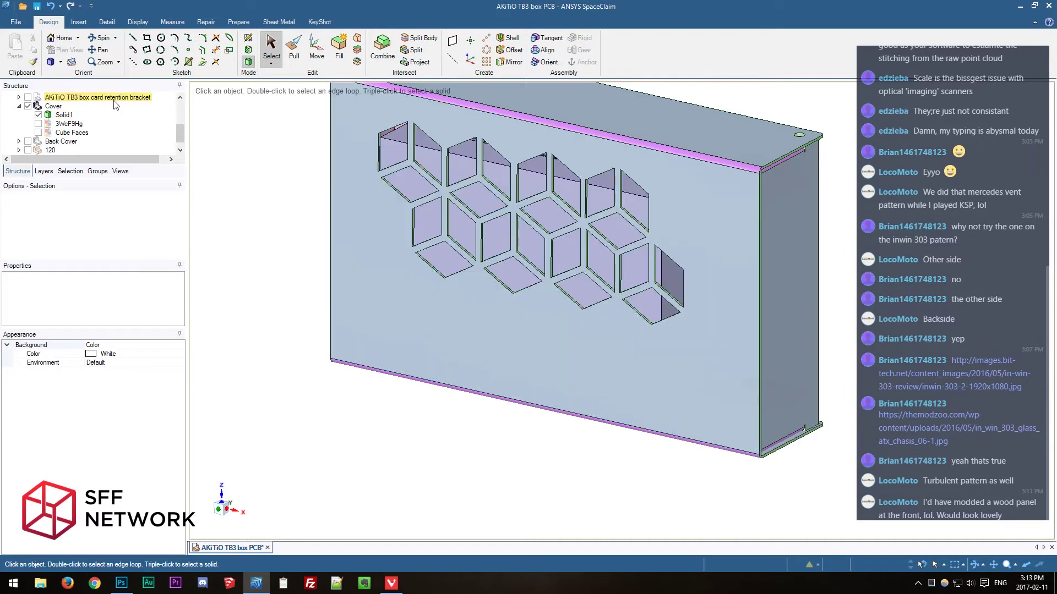
{"action": "left_click", "coordinate": [47, 100]}
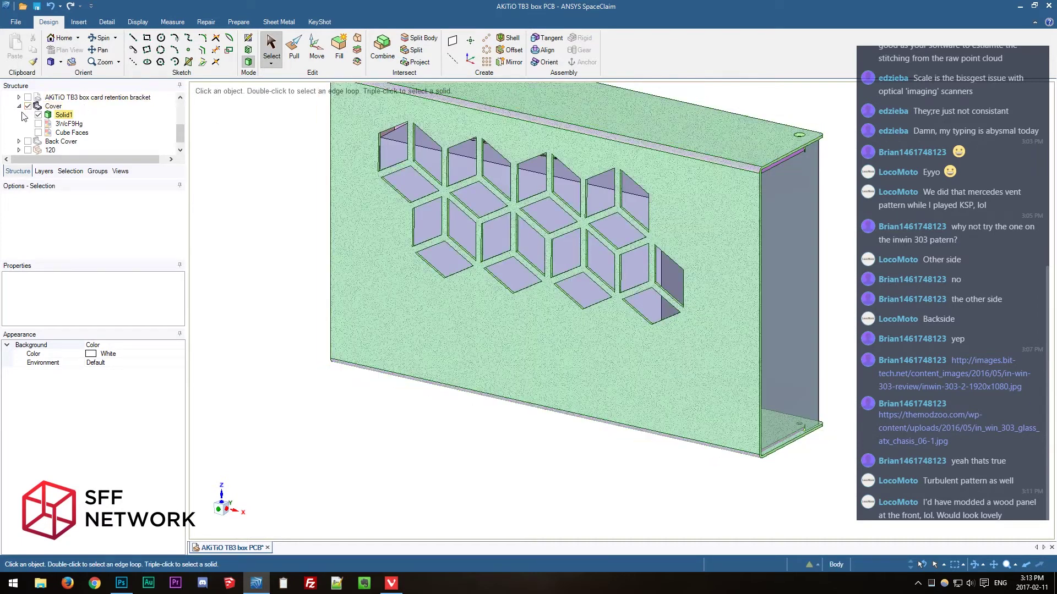
{"action": "left_click", "coordinate": [28, 106]}
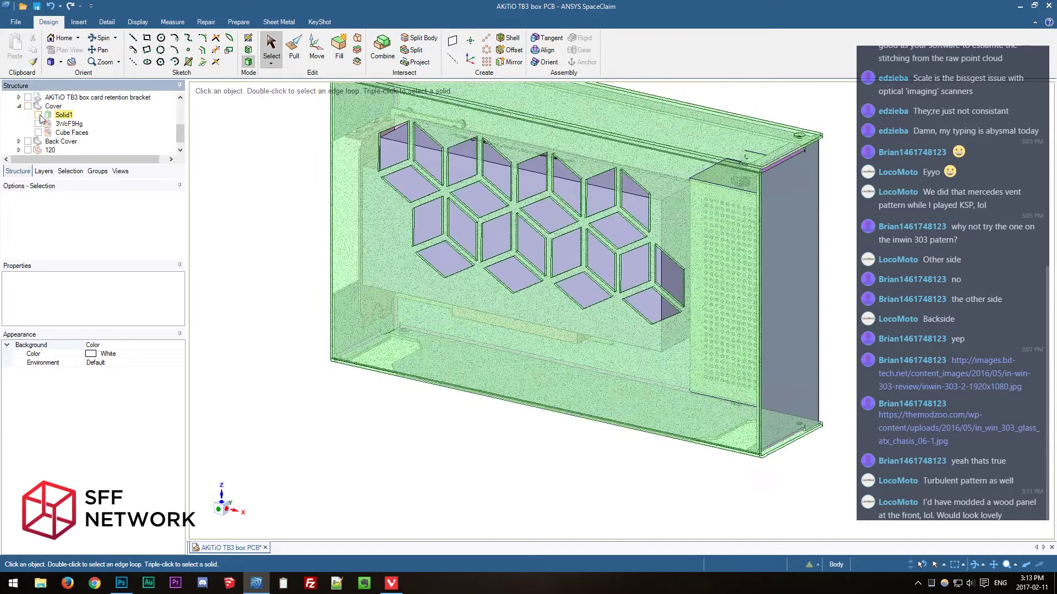
{"action": "scroll", "coordinate": [55, 110], "scroll_direction": "up", "scroll_amount": 1}
{"action": "right_click", "coordinate": [55, 107]}
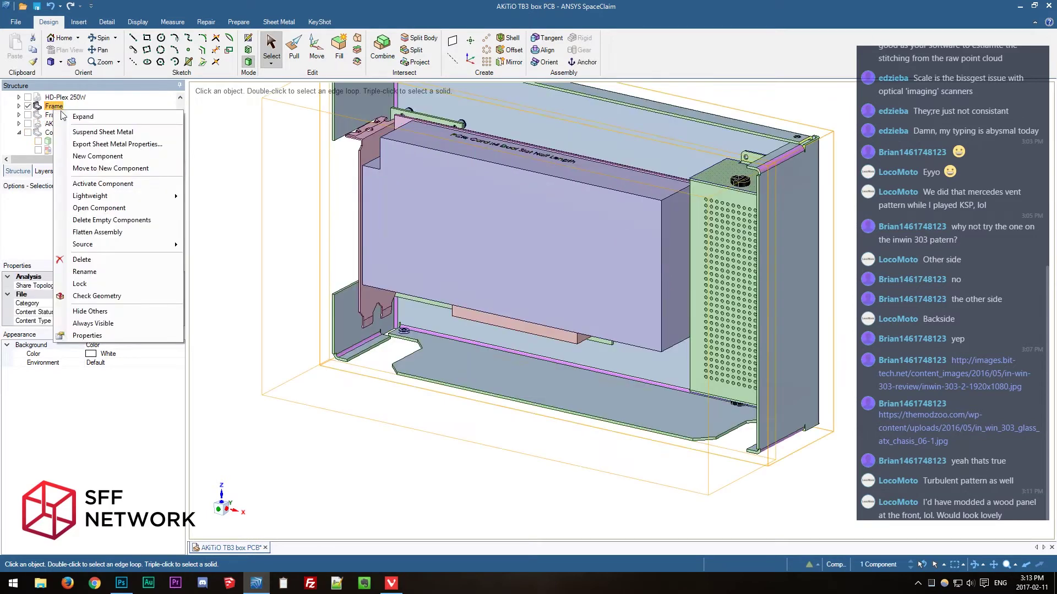
{"action": "left_click", "coordinate": [100, 207]}
Sketch a 4.22 mm diameter circle on the Frame's end panel, near its upper free corner.
{"action": "middle_click_drag", "start_coordinate": [944, 283], "coordinate": [809, 219]}
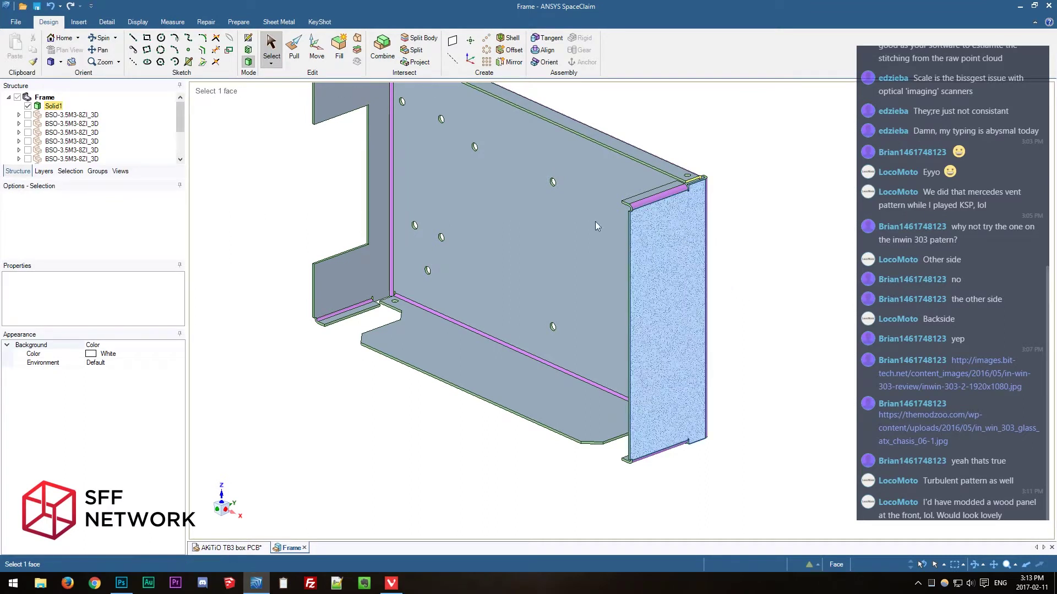
{"action": "left_click", "coordinate": [161, 38]}
{"action": "left_click", "coordinate": [695, 272]}
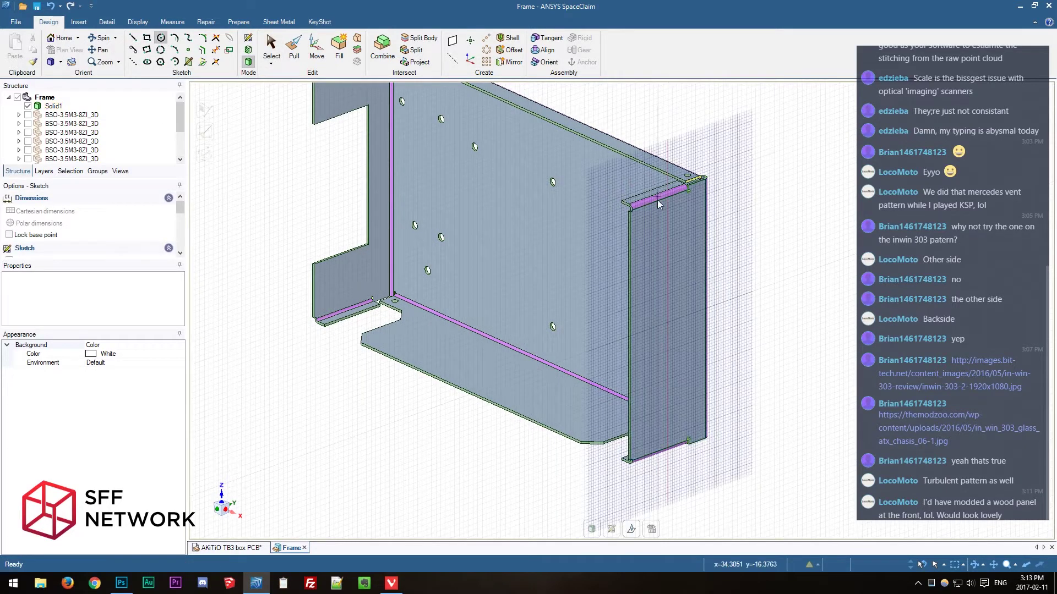
{"action": "left_click", "coordinate": [647, 223]}
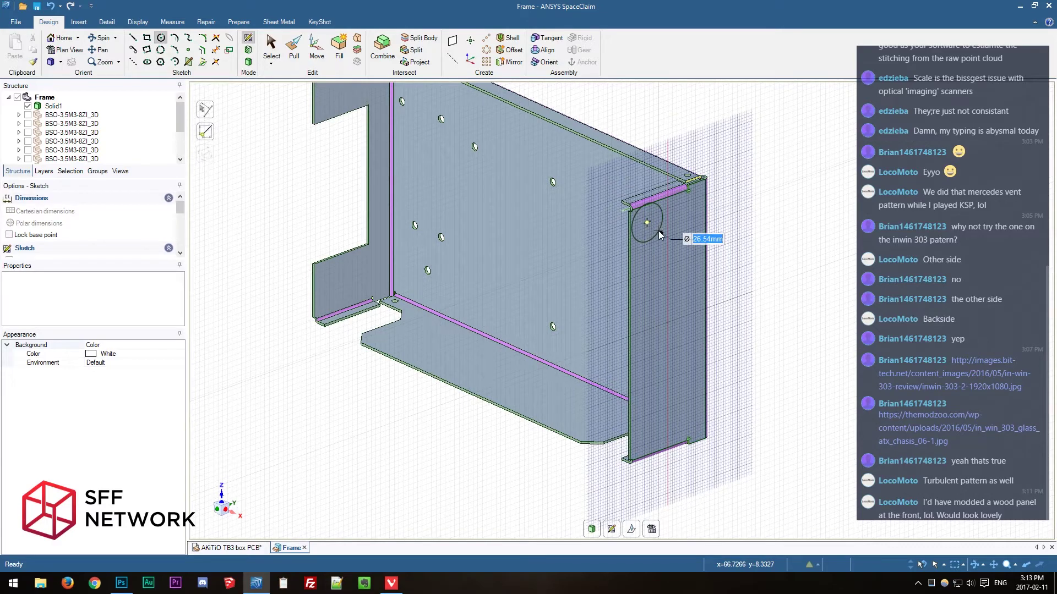
{"action": "type", "text": "4.22"}
{"action": "key", "text": "Return"}
{"action": "scroll", "coordinate": [665, 246], "scroll_direction": "up", "scroll_amount": 5}
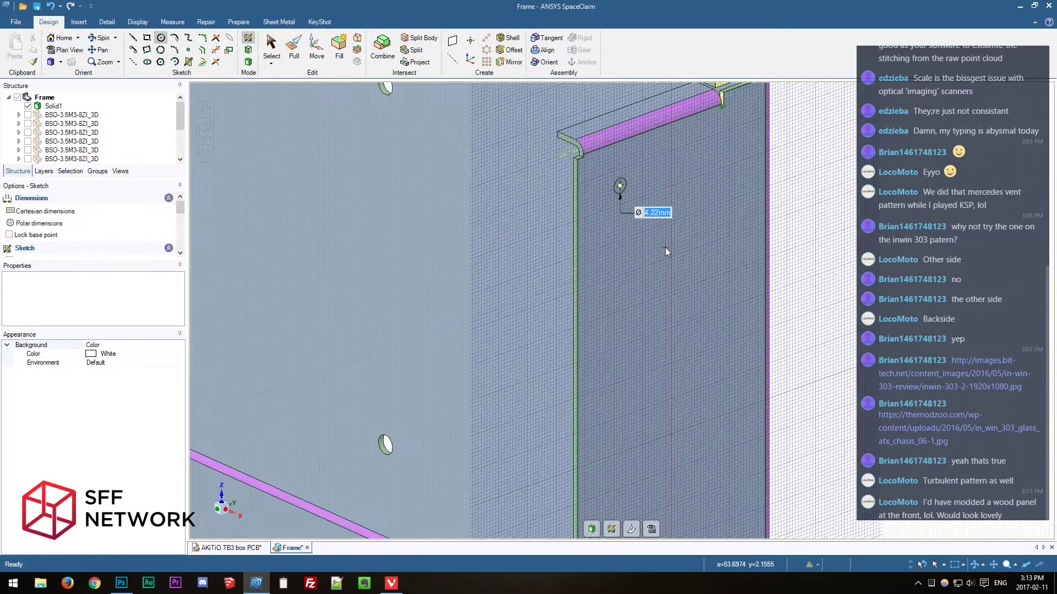
Pull the circle through the end panel to cut a hole.
{"action": "key", "text": "p"}
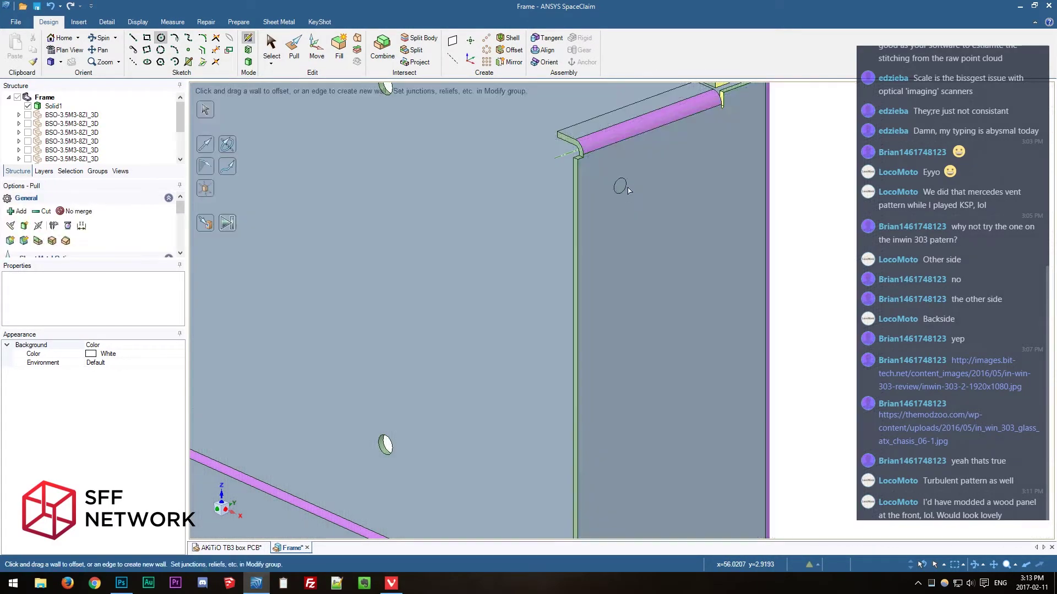
{"action": "left_click", "coordinate": [620, 180]}
{"action": "scroll", "coordinate": [621, 182], "scroll_direction": "up", "scroll_amount": 1}
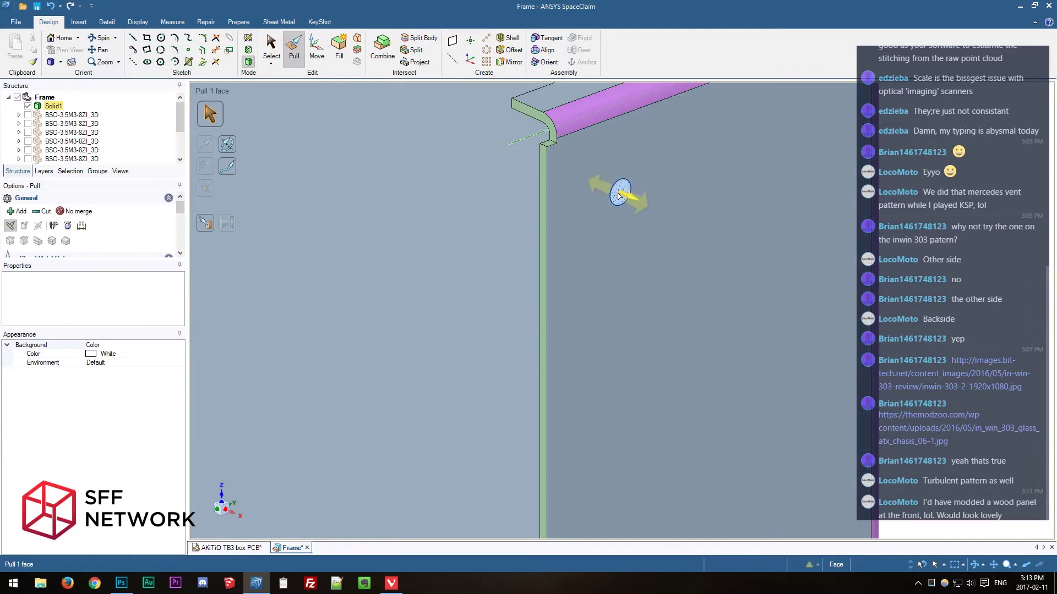
{"action": "left_click_drag", "start_coordinate": [619, 195], "coordinate": [601, 187]}
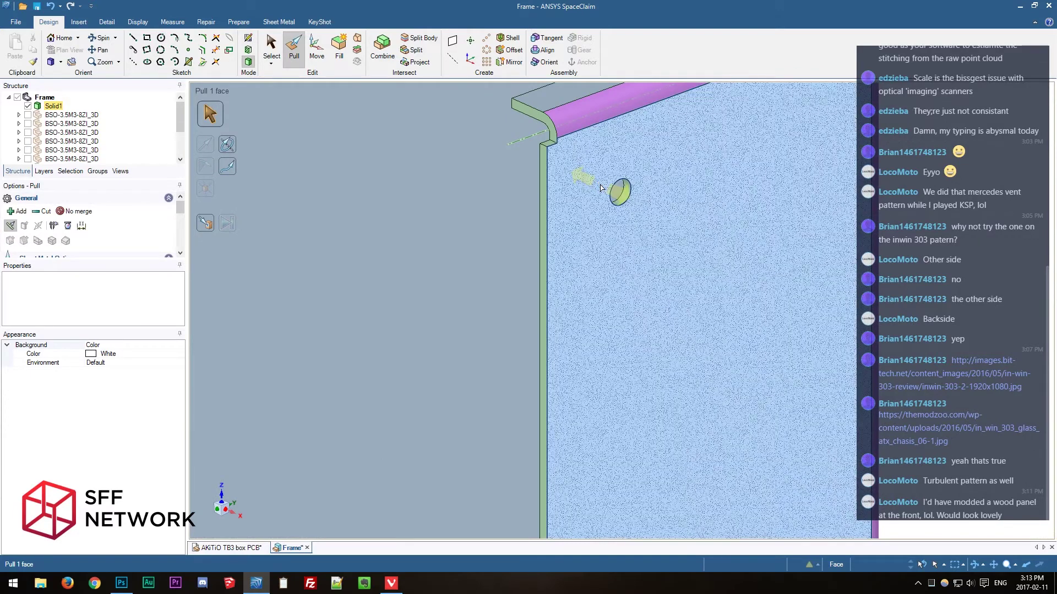
{"action": "key", "text": "s"}
{"action": "scroll", "coordinate": [579, 223], "scroll_direction": "down", "scroll_amount": 2}
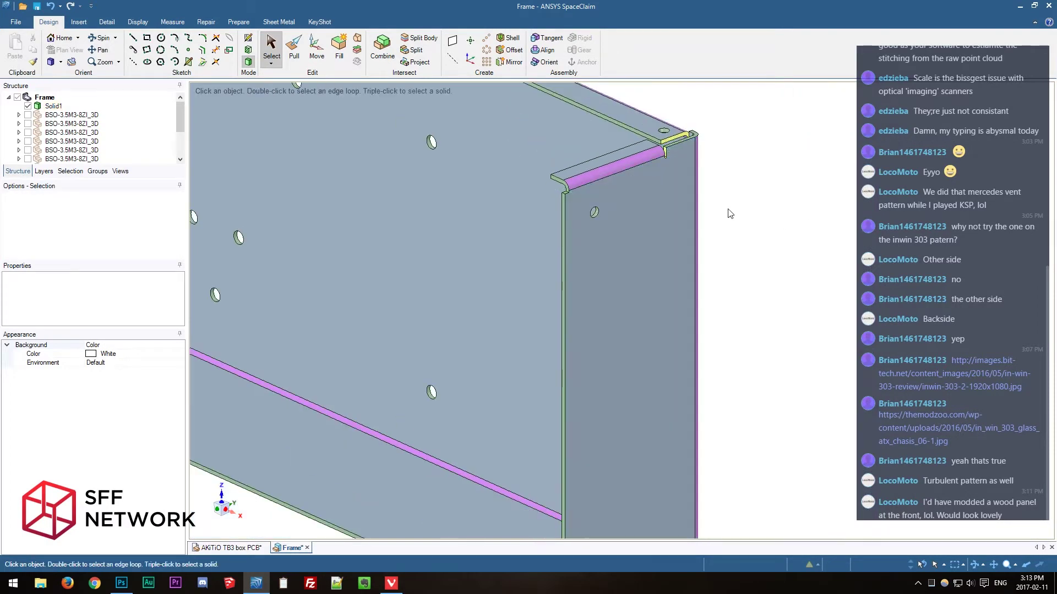
{"action": "scroll", "coordinate": [730, 214], "scroll_direction": "down", "scroll_amount": 3}
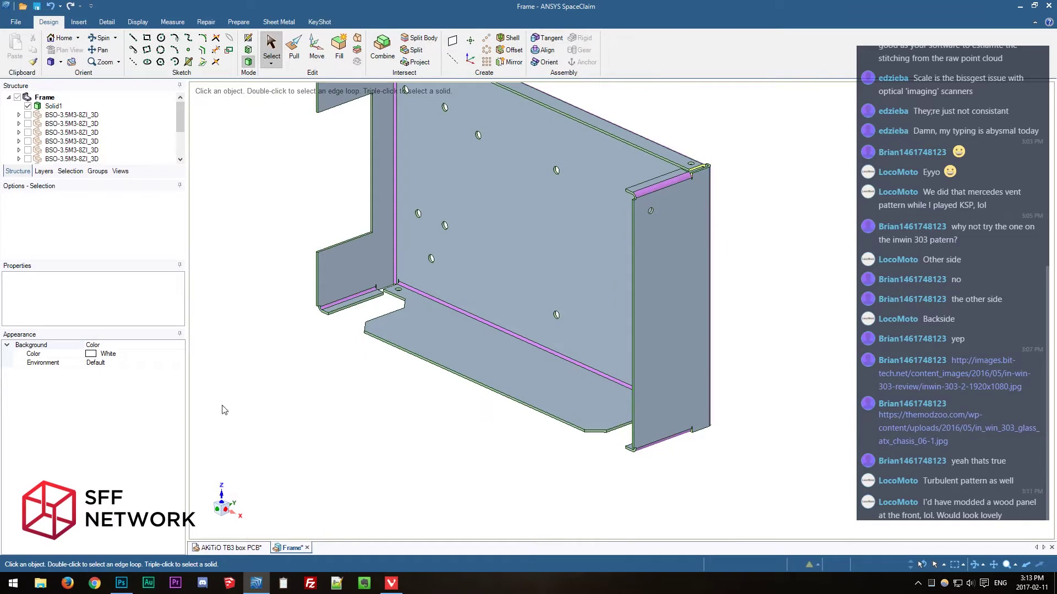
Check the new end panel hole against the surrounding parts in the AKiTiO TB3 box PCB assembly.
{"action": "left_click", "coordinate": [242, 549]}
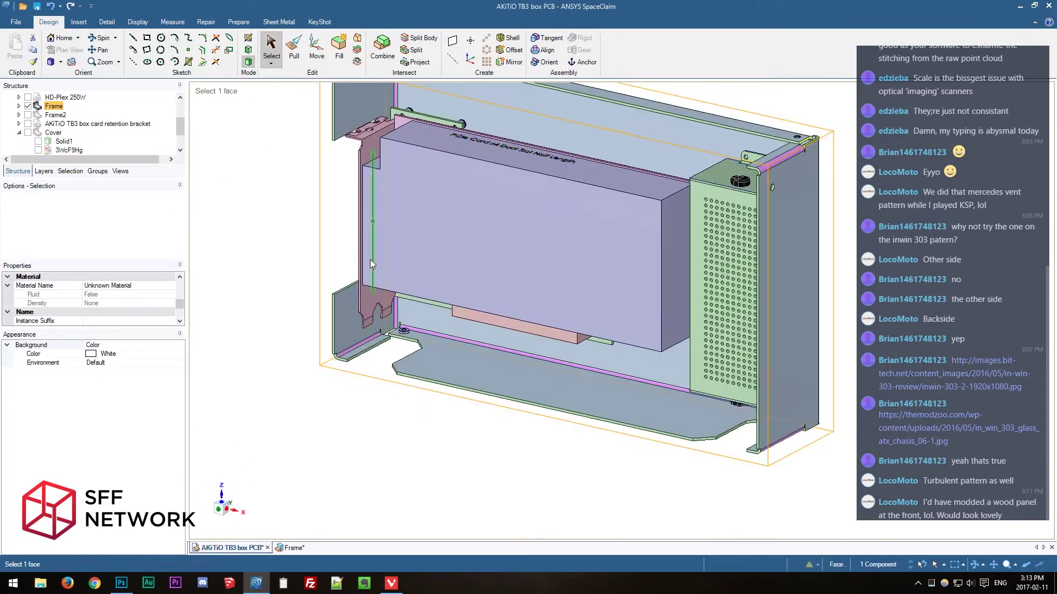
{"action": "left_click", "coordinate": [282, 212]}
{"action": "middle_click_drag", "start_coordinate": [665, 406], "coordinate": [693, 406]}
In the Frame document, copy the upper corner's S-M3-2ZI nut out beside the end panel and rotate the copy 90°.
{"action": "left_click", "coordinate": [290, 548]}
{"action": "scroll", "coordinate": [65, 132], "scroll_direction": "down", "scroll_amount": 3}
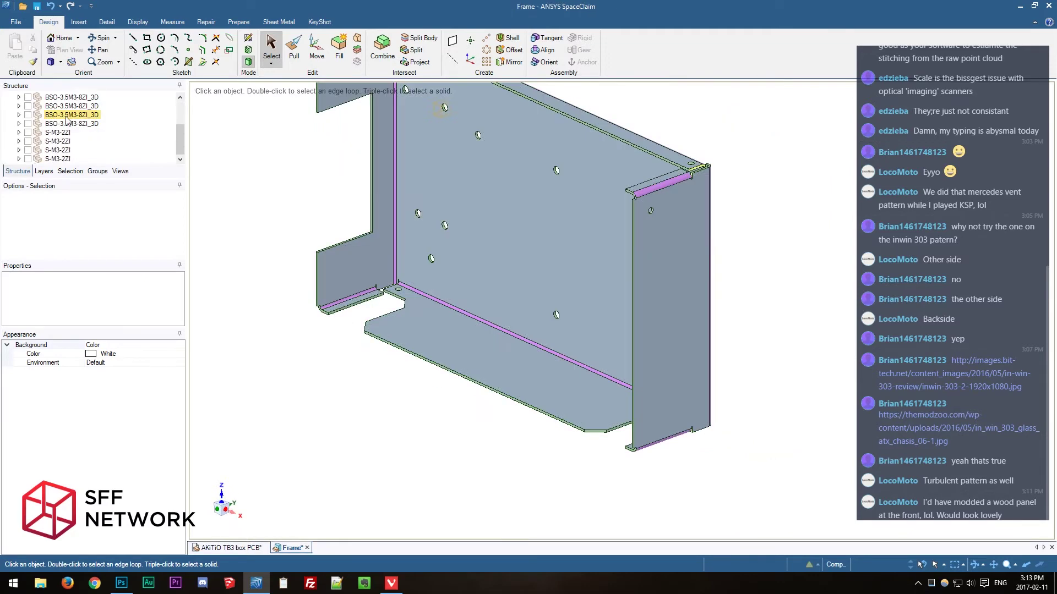
{"action": "left_click", "coordinate": [63, 136]}
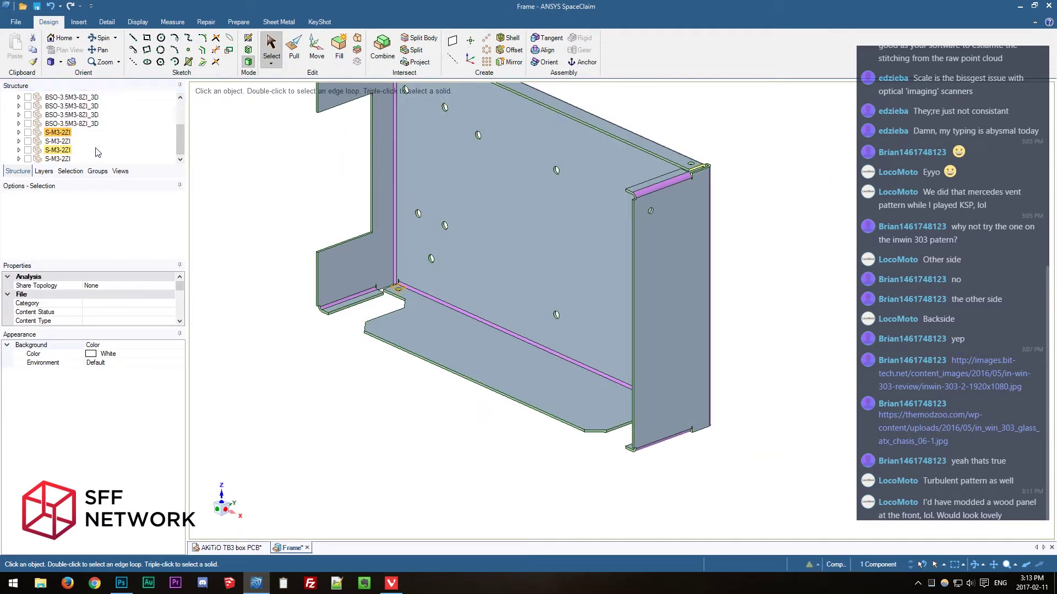
{"action": "left_click", "coordinate": [58, 160]}
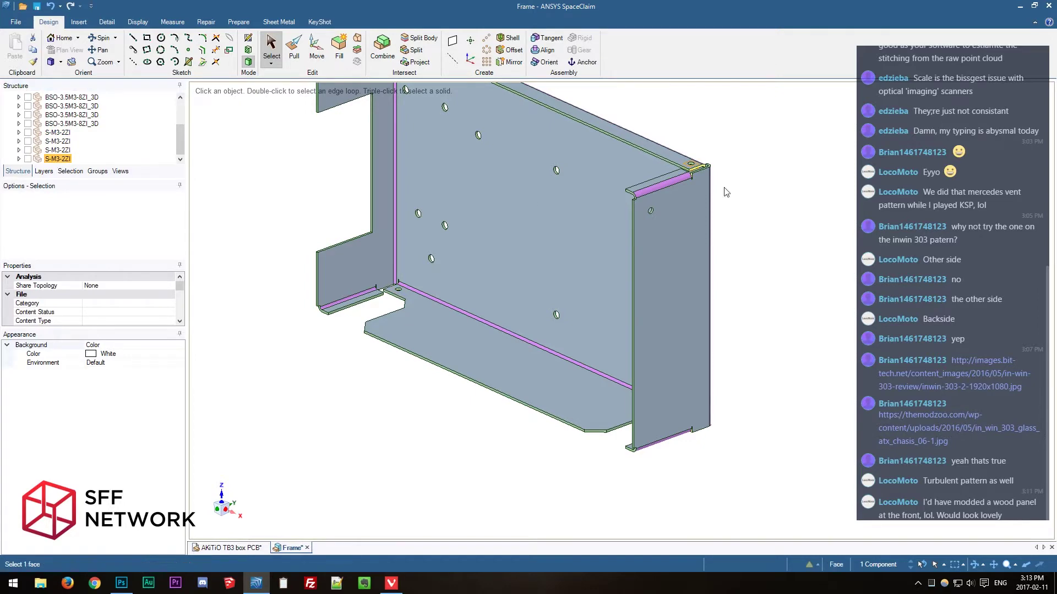
{"action": "scroll", "coordinate": [756, 160], "scroll_direction": "up", "scroll_amount": 3}
{"action": "key", "text": "m"}
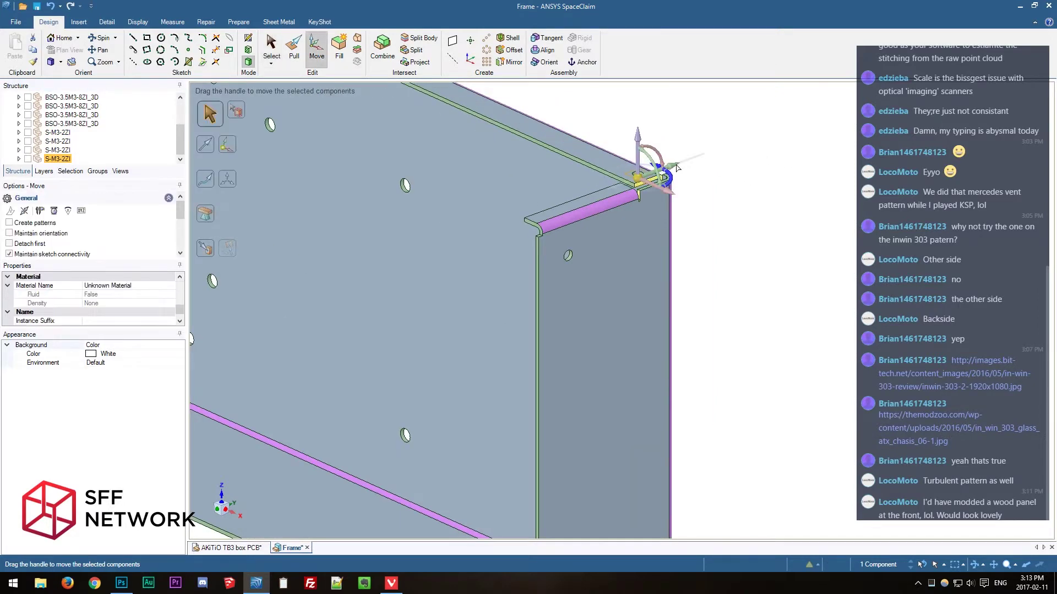
{"action": "left_click_drag", "start_coordinate": [518, 249], "coordinate": [483, 243]}
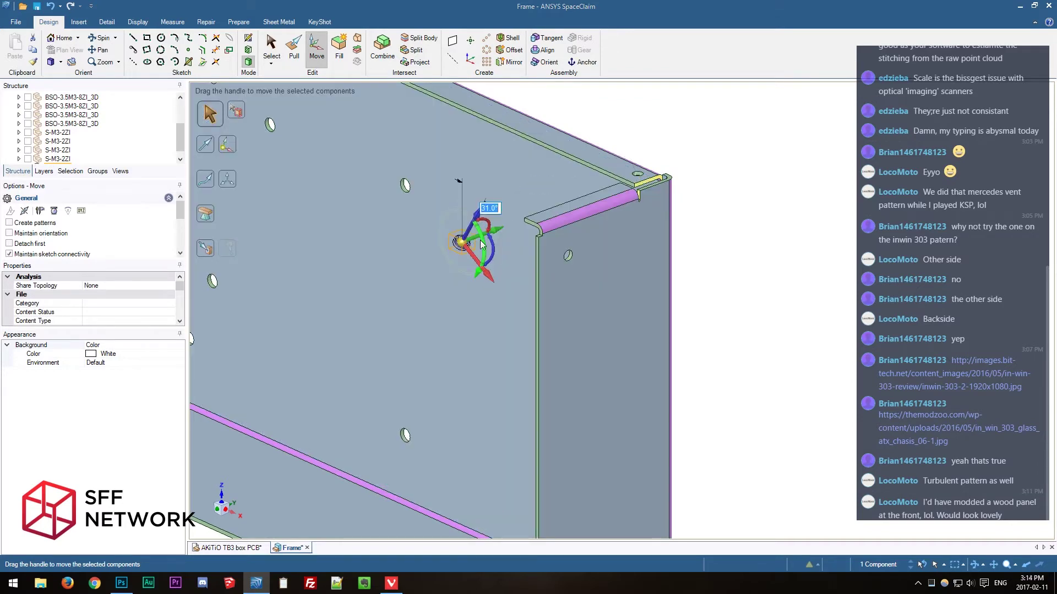
{"action": "type", "text": "90"}
{"action": "key", "text": "Return"}
Move the copied nut along its axis up to the inner face of the end panel.
{"action": "scroll", "coordinate": [468, 243], "scroll_direction": "up", "scroll_amount": 5}
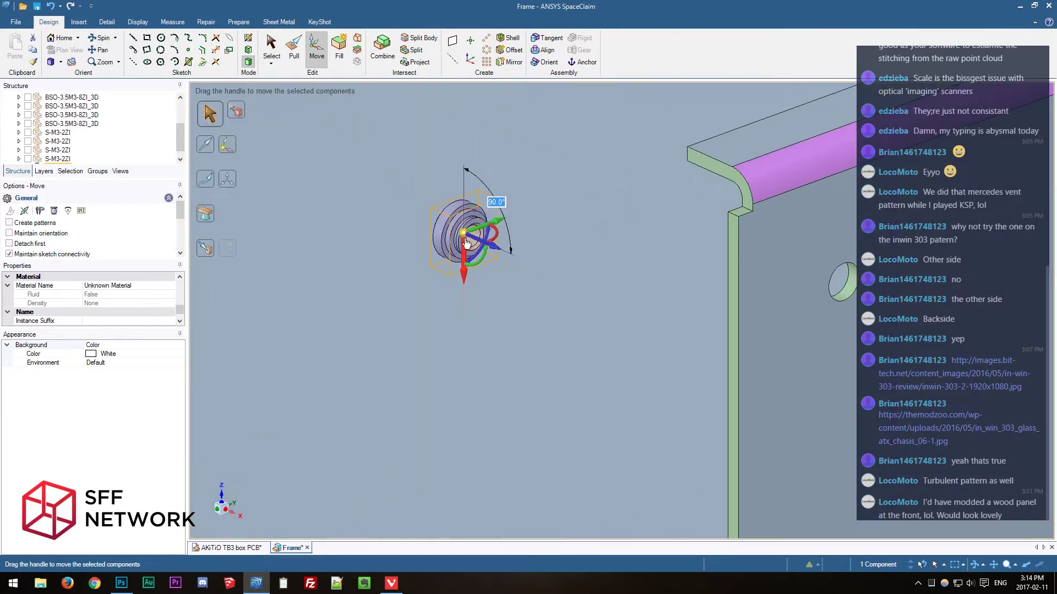
{"action": "left_click_drag", "start_coordinate": [464, 236], "coordinate": [473, 236]}
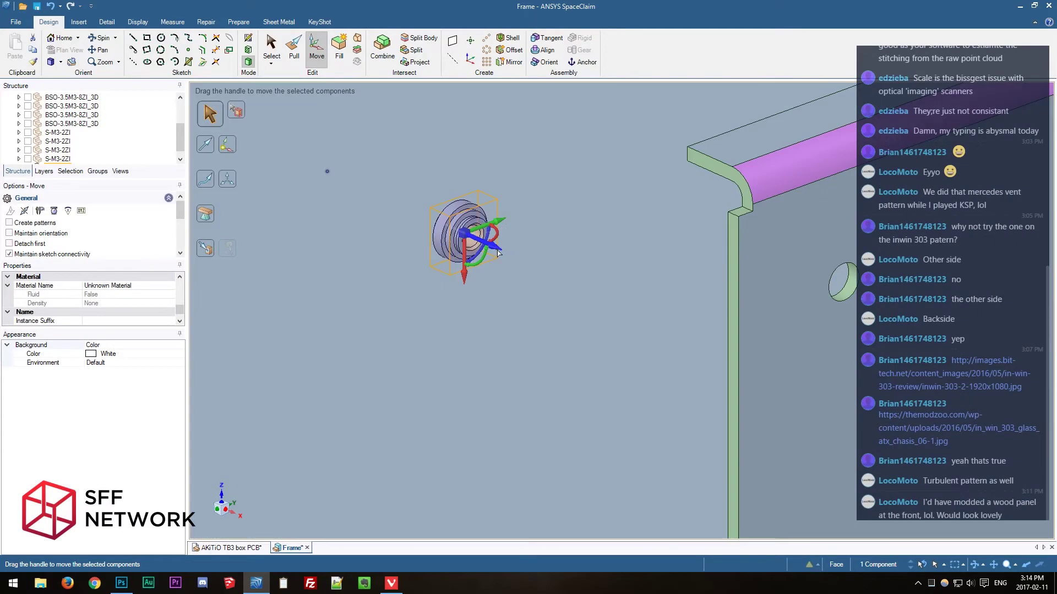
{"action": "left_click", "coordinate": [498, 250]}
{"action": "left_click", "coordinate": [531, 216]}
{"action": "middle_click_drag", "start_coordinate": [770, 300], "coordinate": [898, 306]}
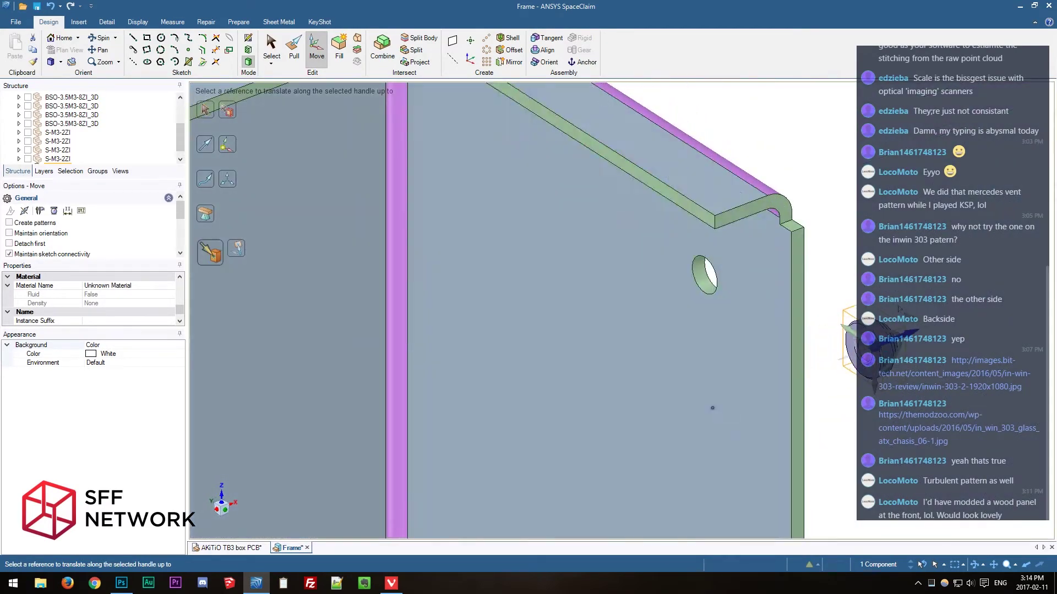
{"action": "left_click", "coordinate": [764, 299]}
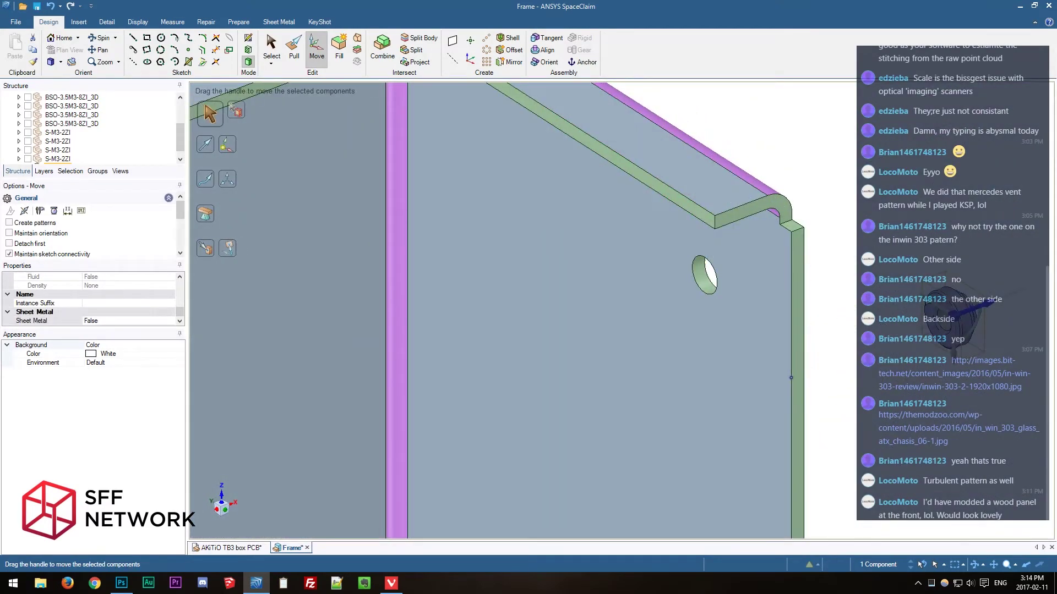
Try to centre the nut on the end panel hole by moving it up to the hole's edge in both in-plane directions.
{"action": "key", "text": "u"}
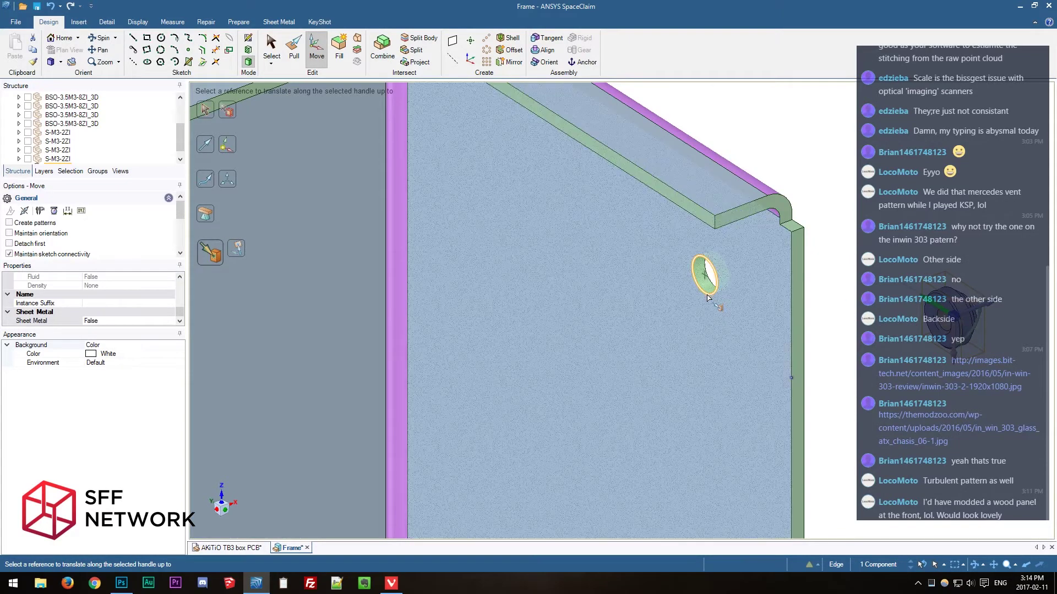
{"action": "left_click", "coordinate": [708, 297]}
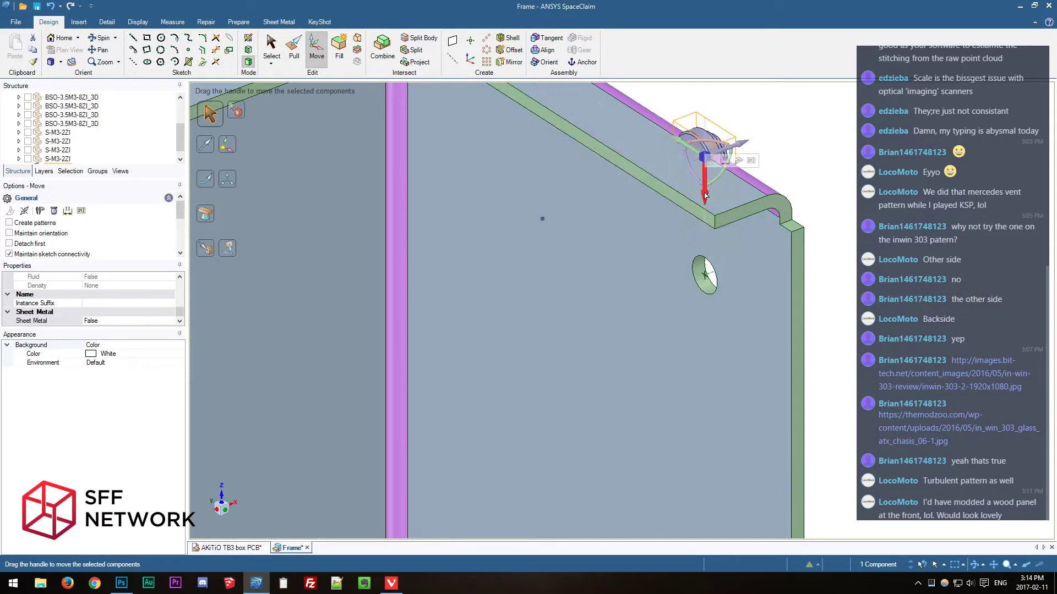
{"action": "key", "text": "u"}
{"action": "left_click", "coordinate": [703, 293]}
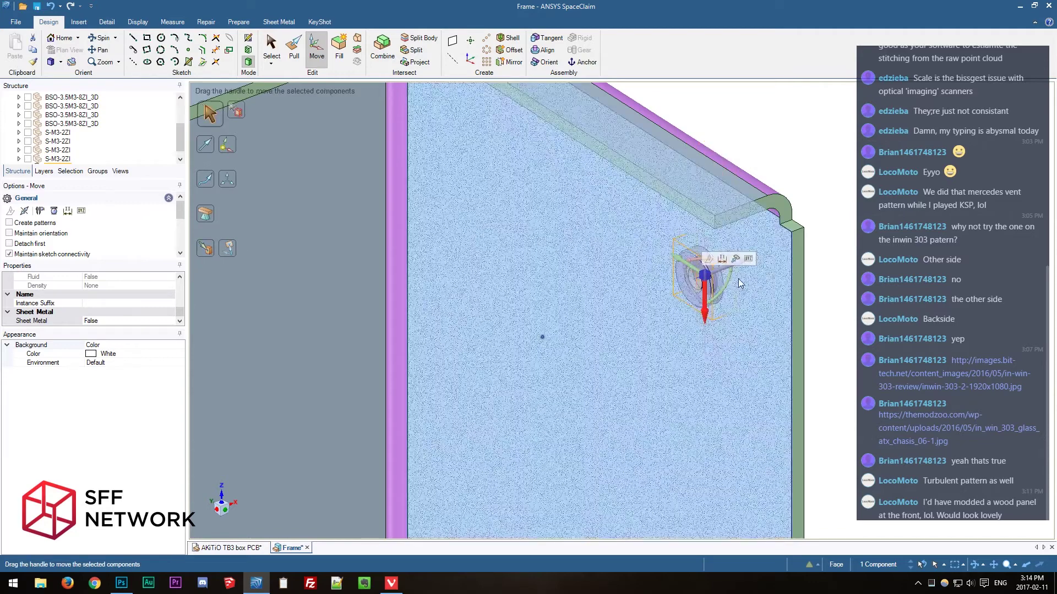
{"action": "key", "text": "Escape"}
{"action": "scroll", "coordinate": [739, 283], "scroll_direction": "down", "scroll_amount": 5}
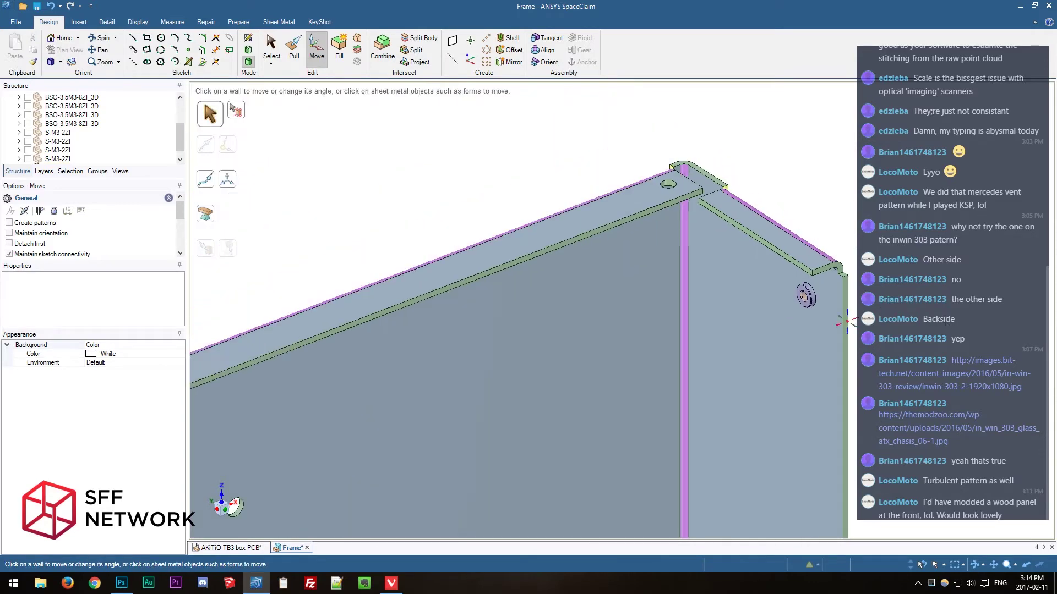
{"action": "mouse_move", "coordinate": [946, 324]}
{"action": "middle_mouse_down"}
{"action": "mouse_move", "coordinate": [879, 308]}
{"action": "mouse_move", "coordinate": [807, 311]}
{"action": "mouse_move", "coordinate": [958, 306]}
{"action": "middle_mouse_up"}
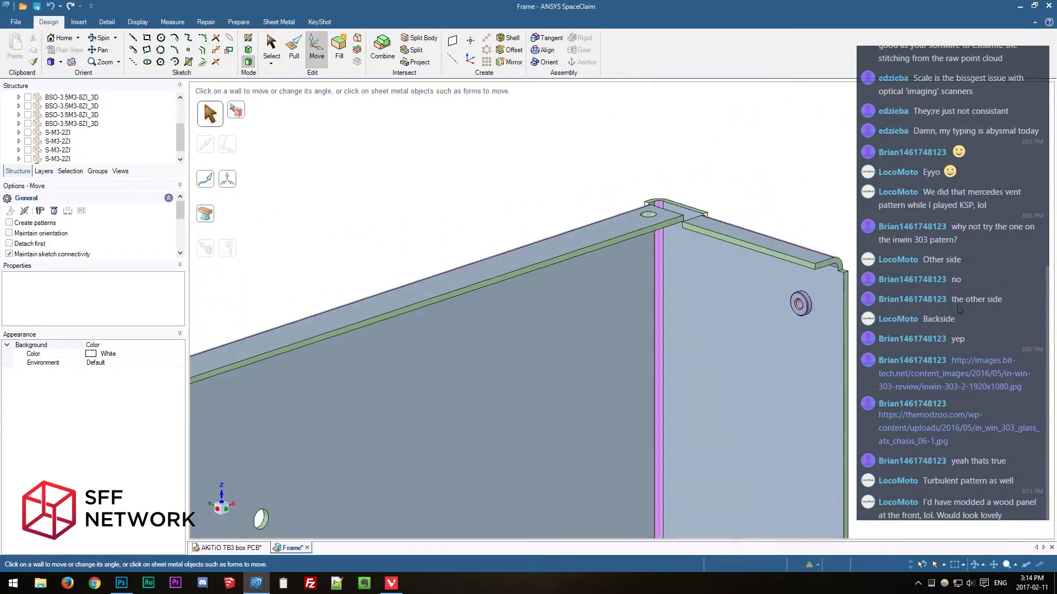
Undo the last two moves of the nut toward the hole.
{"action": "key", "text": "ctrl+z"}
{"action": "key", "text": "ctrl+z"}
{"action": "left_click", "coordinate": [851, 201]}
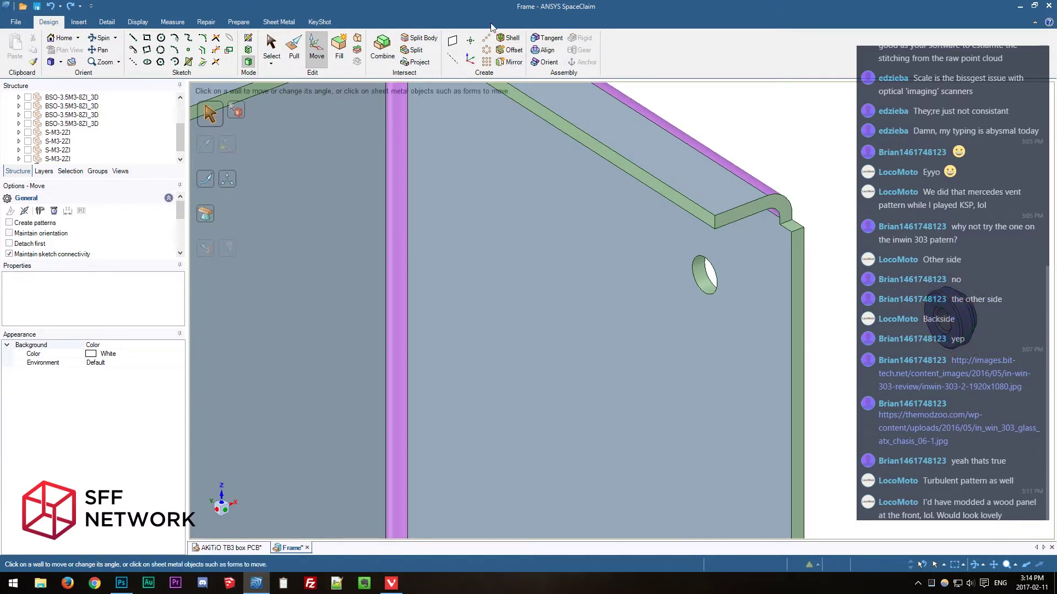
Align the nut's bore concentrically with the end panel hole.
{"action": "left_click", "coordinate": [545, 50]}
{"action": "scroll", "coordinate": [945, 380], "scroll_direction": "up", "scroll_amount": 3}
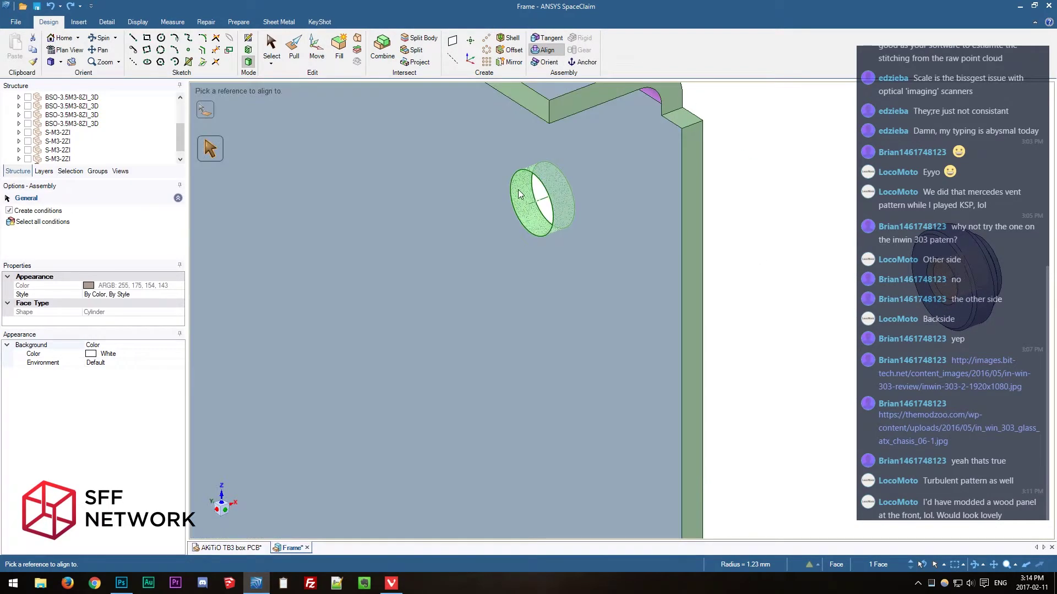
{"action": "left_click", "coordinate": [517, 190]}
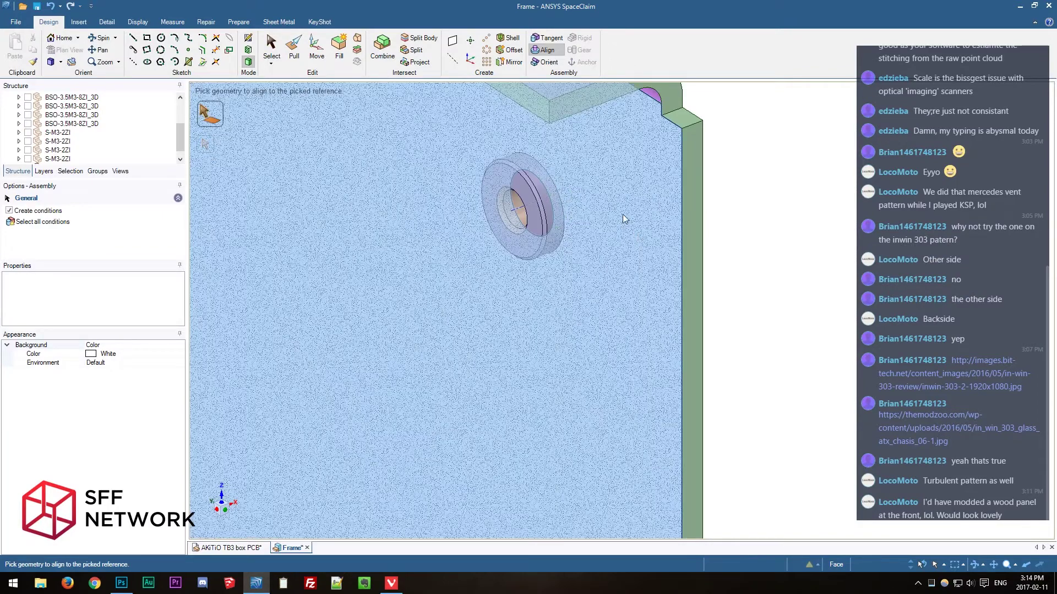
Move the copied S-M3-2ZI nut out of the end panel hole, clear of the panel.
{"action": "left_click", "coordinate": [228, 138]}
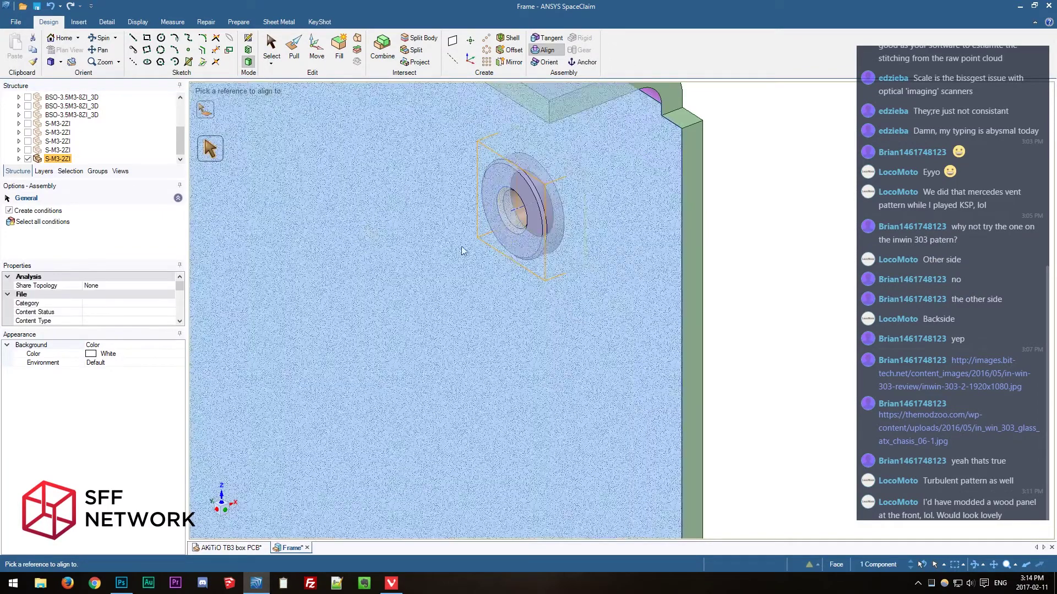
{"action": "key", "text": "m"}
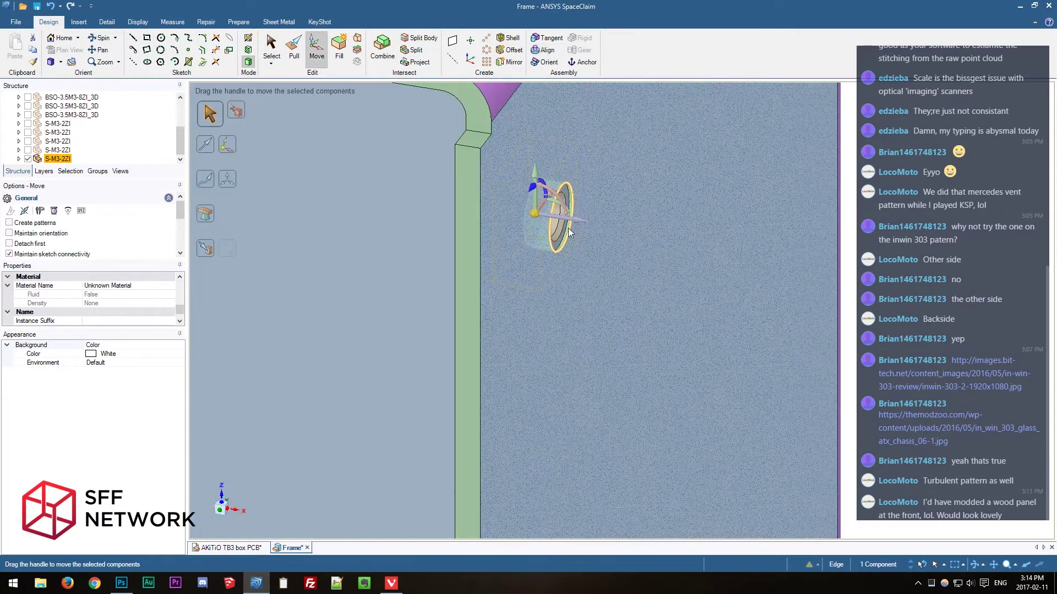
{"action": "left_click_drag", "start_coordinate": [574, 222], "coordinate": [360, 184]}
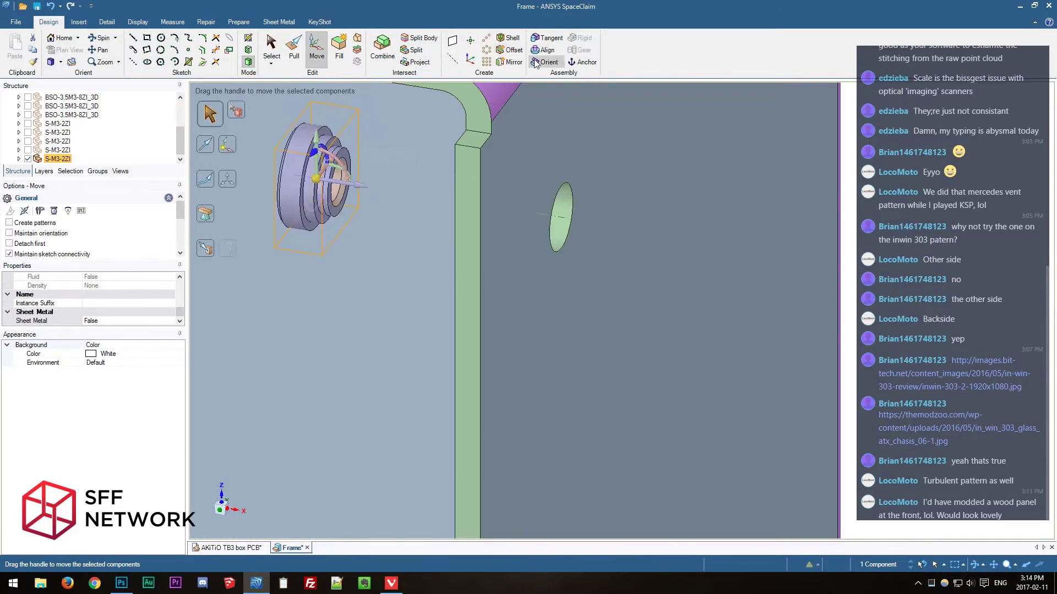
Align the nut's flange face tangent to the inner face of the end panel so it seats in the hole.
{"action": "left_click", "coordinate": [543, 40]}
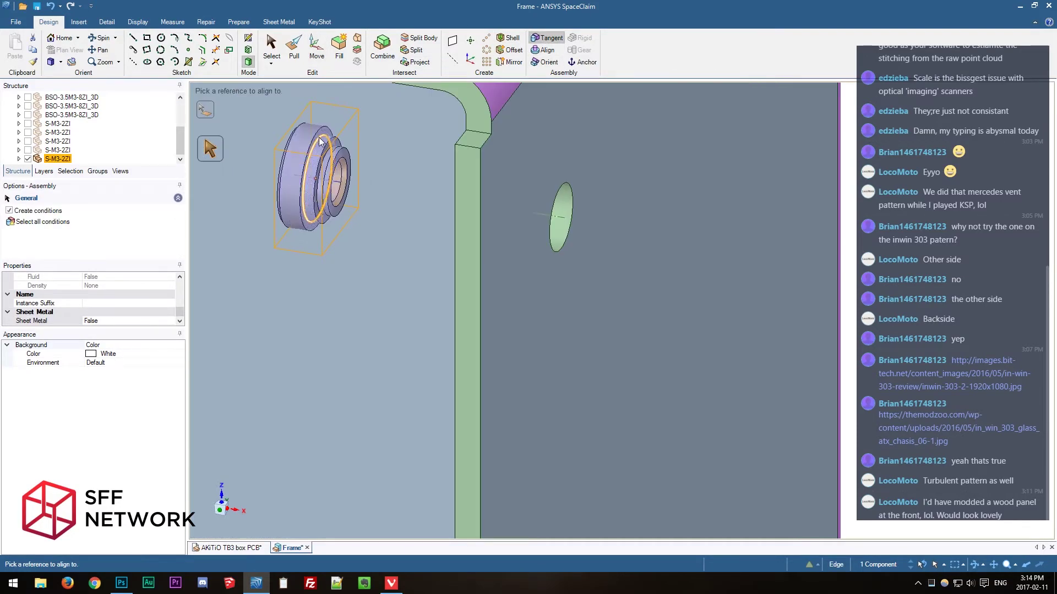
{"action": "left_click", "coordinate": [560, 218]}
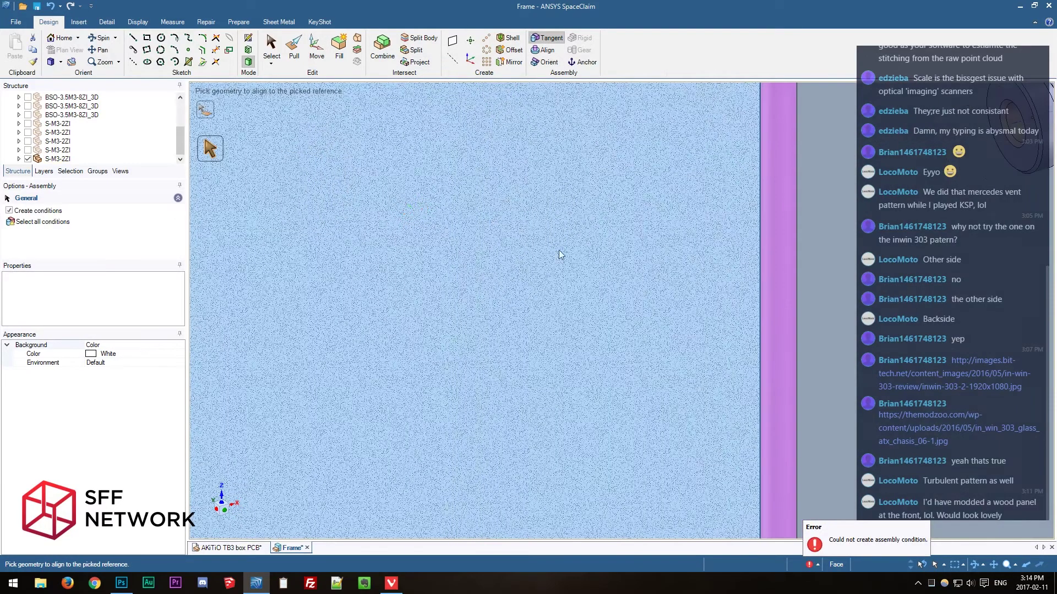
{"action": "scroll", "coordinate": [739, 378], "scroll_direction": "down", "scroll_amount": 5}
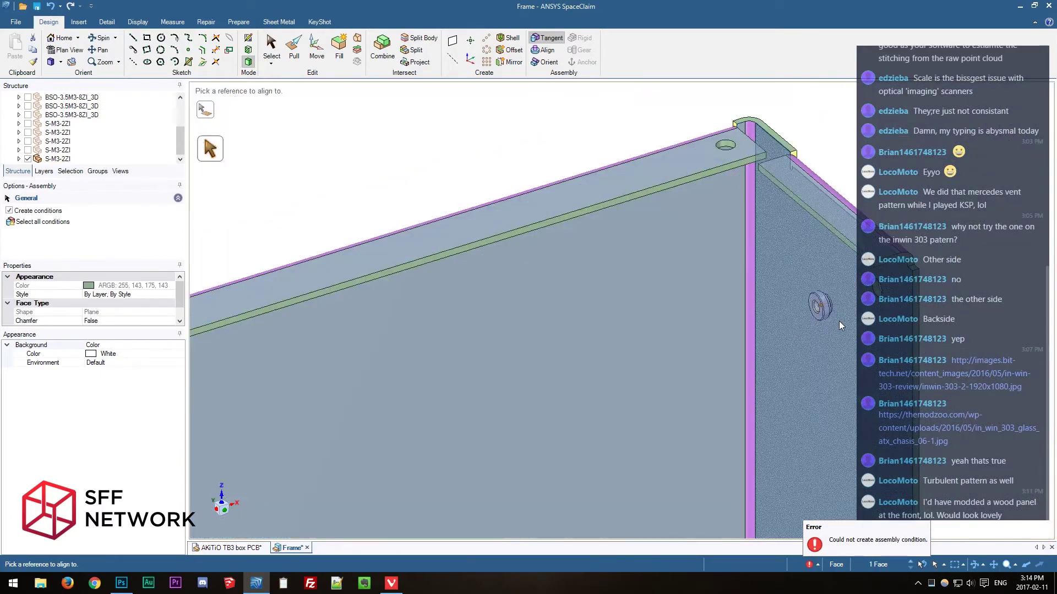
{"action": "middle_click_drag", "start_coordinate": [838, 320], "coordinate": [622, 325], "text": "ctrl"}
{"action": "scroll", "coordinate": [601, 320], "scroll_direction": "up", "scroll_amount": 3}
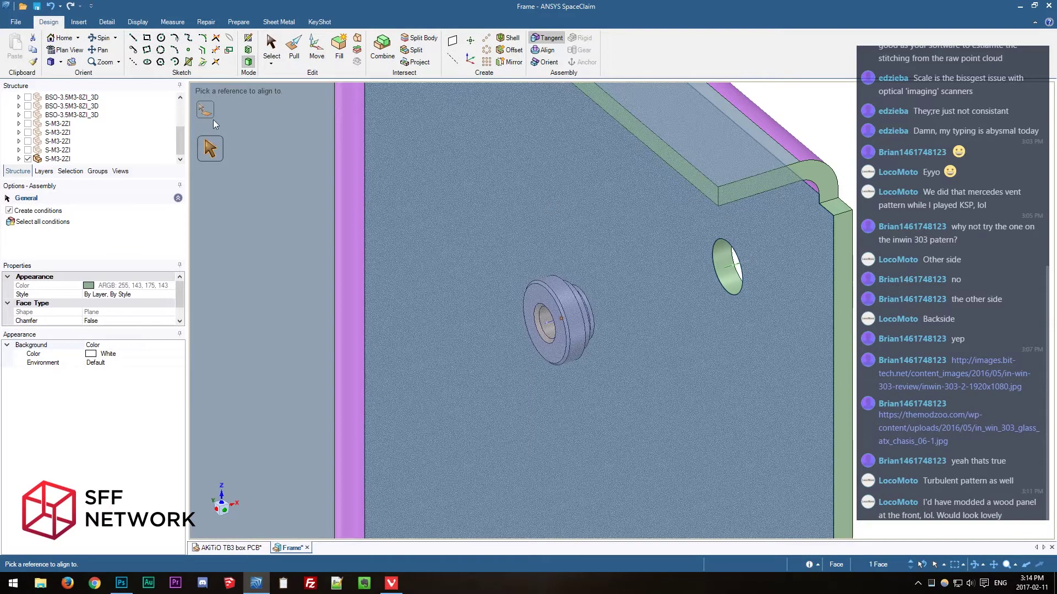
{"action": "left_click", "coordinate": [209, 114]}
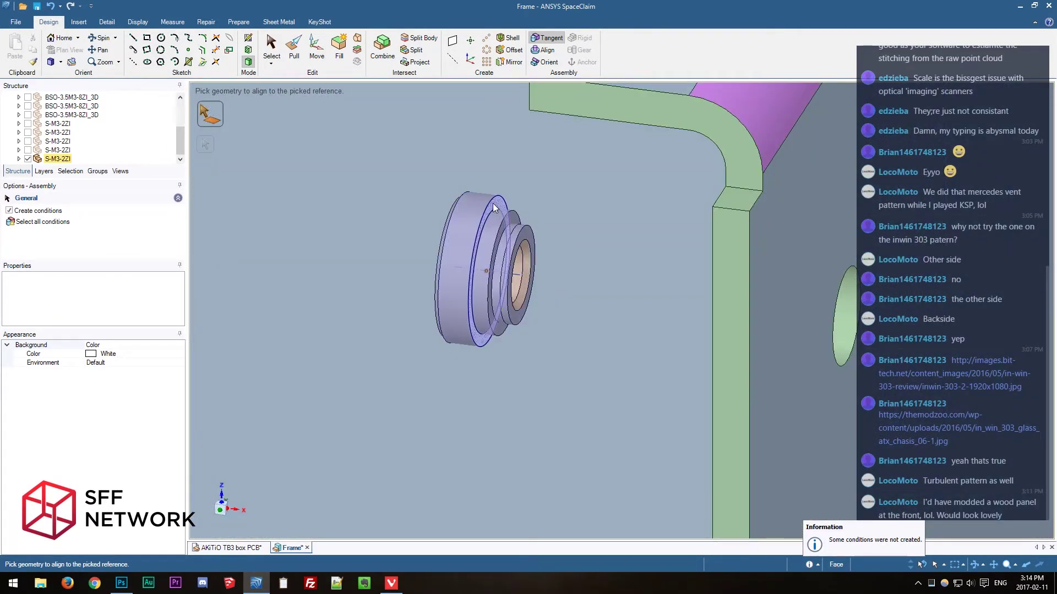
{"action": "left_click", "coordinate": [494, 203]}
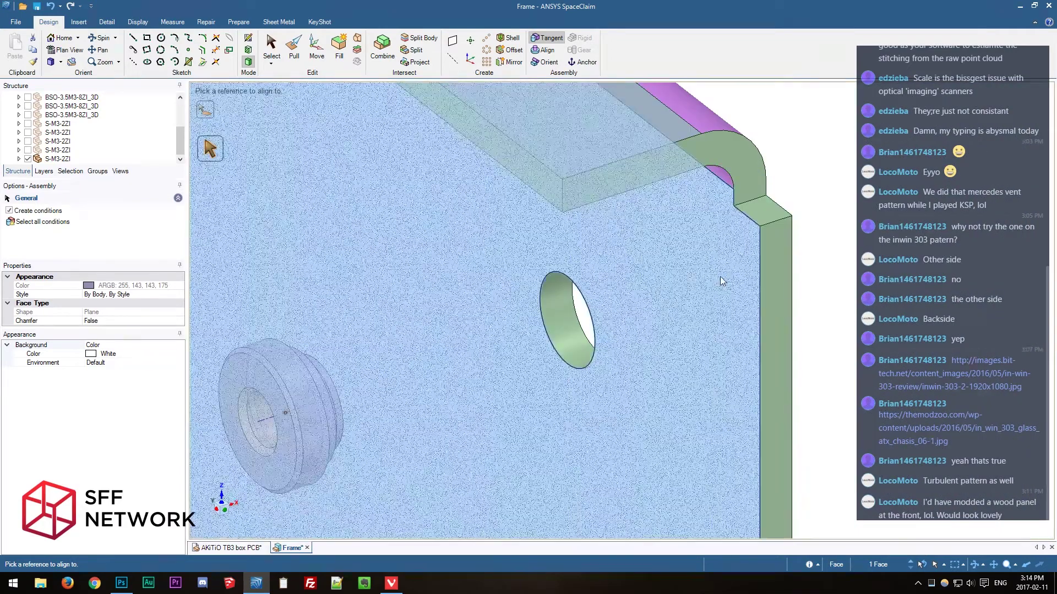
{"action": "left_click", "coordinate": [716, 277]}
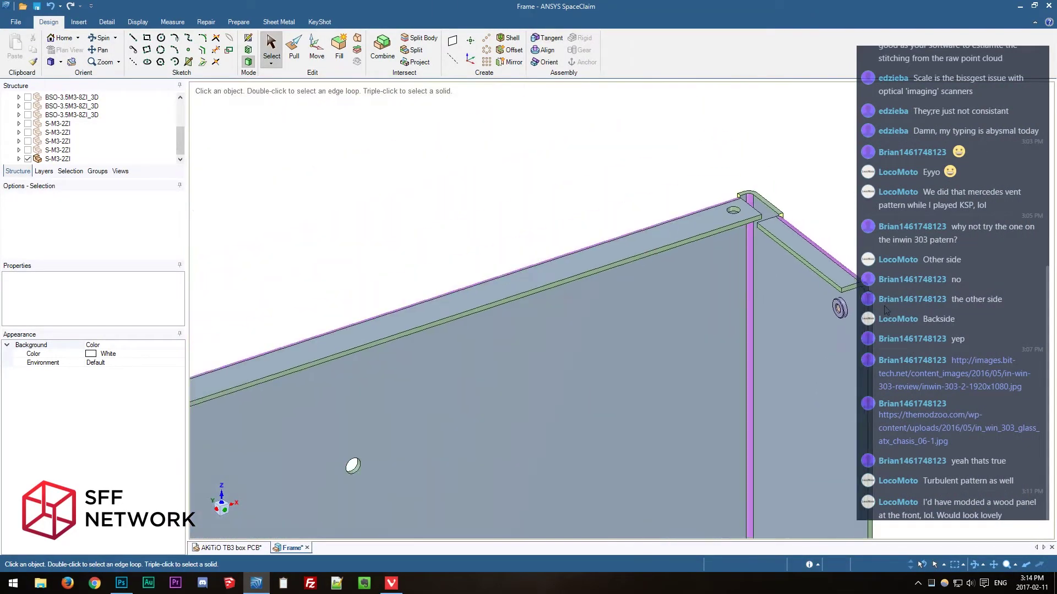
Hide the S-M3-2ZI nut seated in the end panel hole.
{"action": "middle_click_drag", "start_coordinate": [885, 310], "coordinate": [697, 88]}
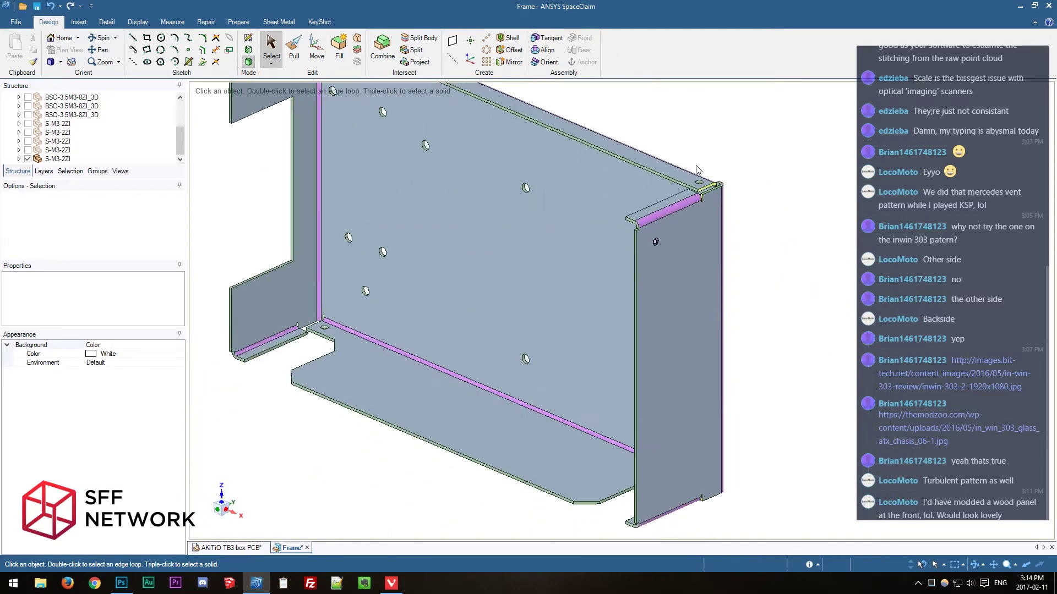
{"action": "scroll", "coordinate": [676, 203], "scroll_direction": "up", "scroll_amount": 3}
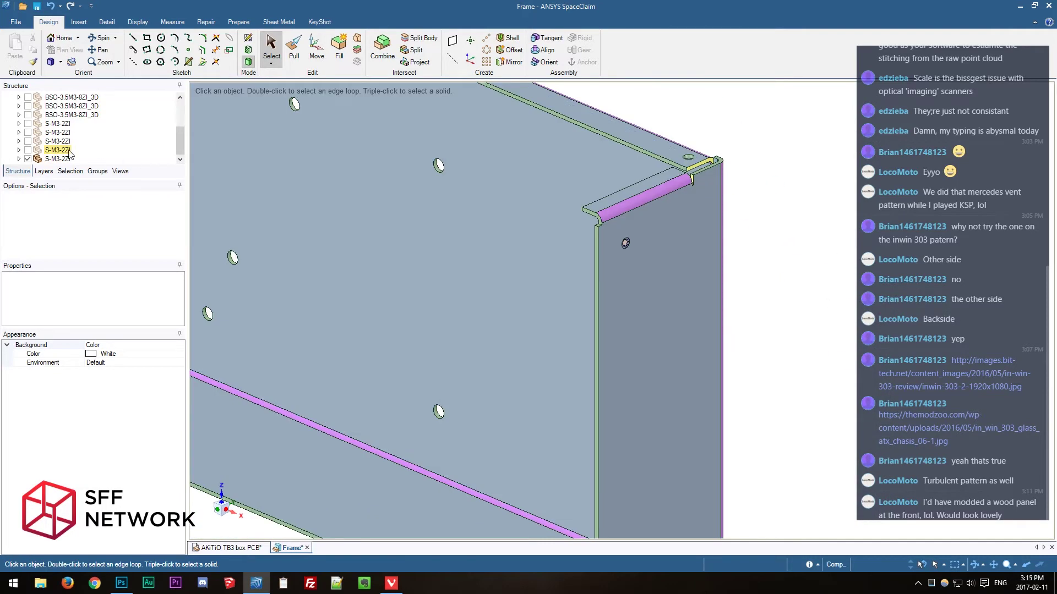
{"action": "scroll", "coordinate": [70, 154], "scroll_direction": "up", "scroll_amount": 5}
{"action": "scroll", "coordinate": [69, 154], "scroll_direction": "down", "scroll_amount": 5}
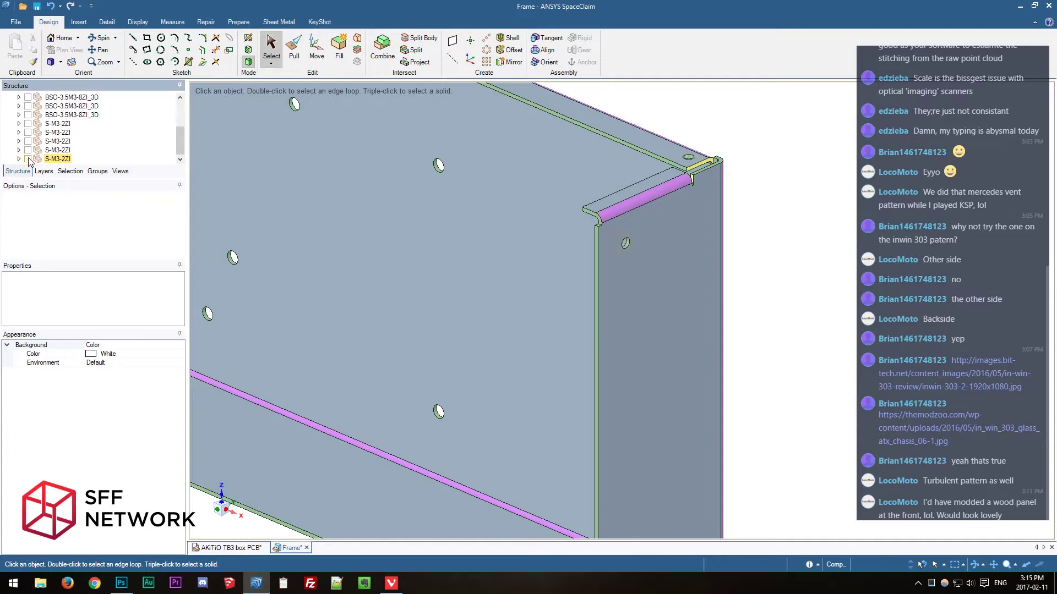
Move the end panel hole horizontally so its centre sits 10 mm from the panel's open vertical edge.
{"action": "middle_click_drag", "start_coordinate": [788, 268], "coordinate": [732, 217]}
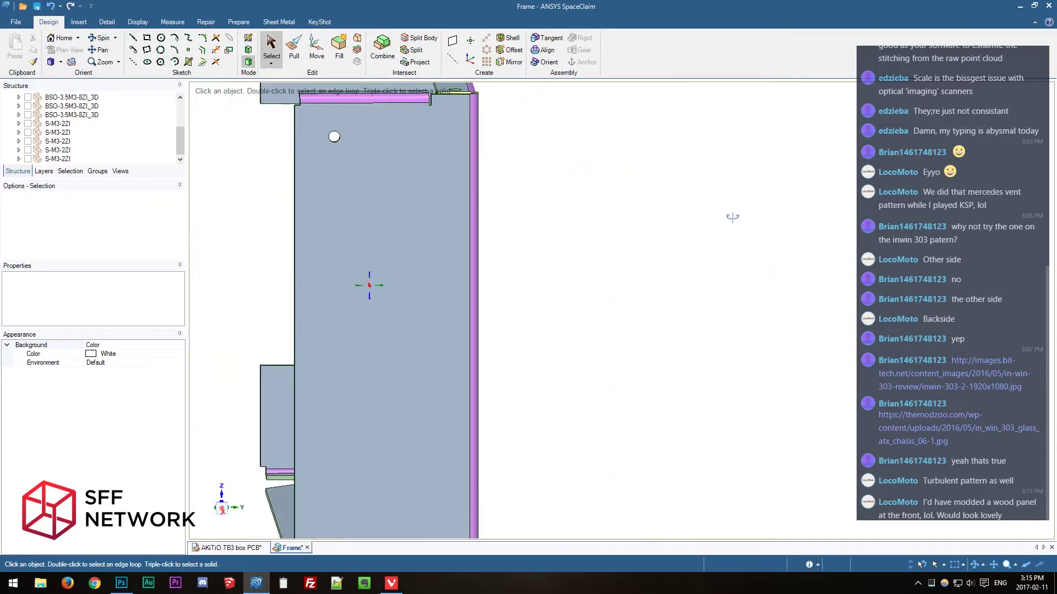
{"action": "left_click", "coordinate": [224, 510]}
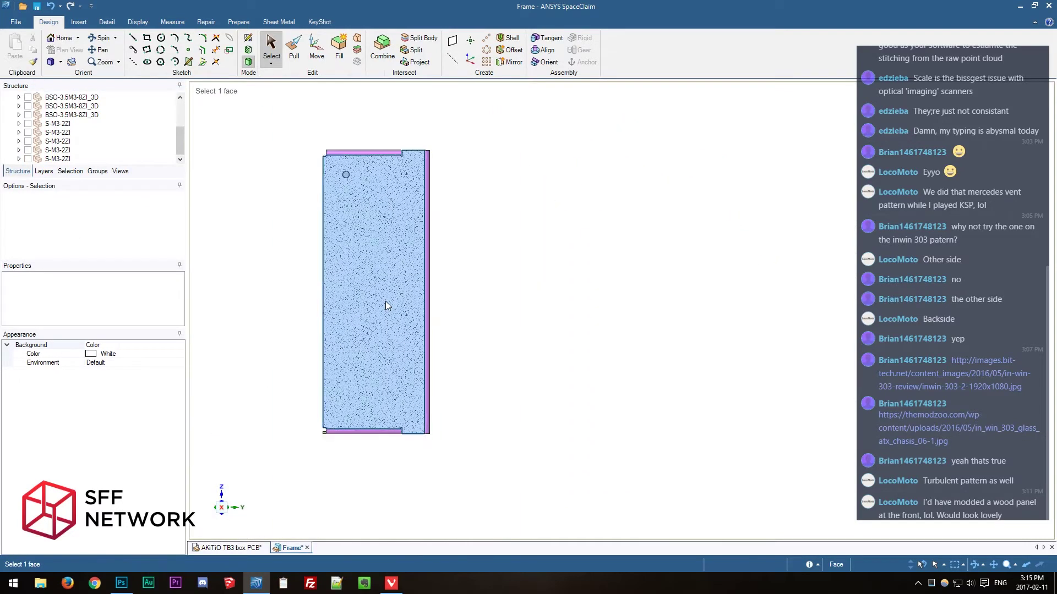
{"action": "middle_click_drag", "start_coordinate": [385, 301], "coordinate": [510, 333]}
{"action": "scroll", "coordinate": [520, 267], "scroll_direction": "up", "scroll_amount": 10}
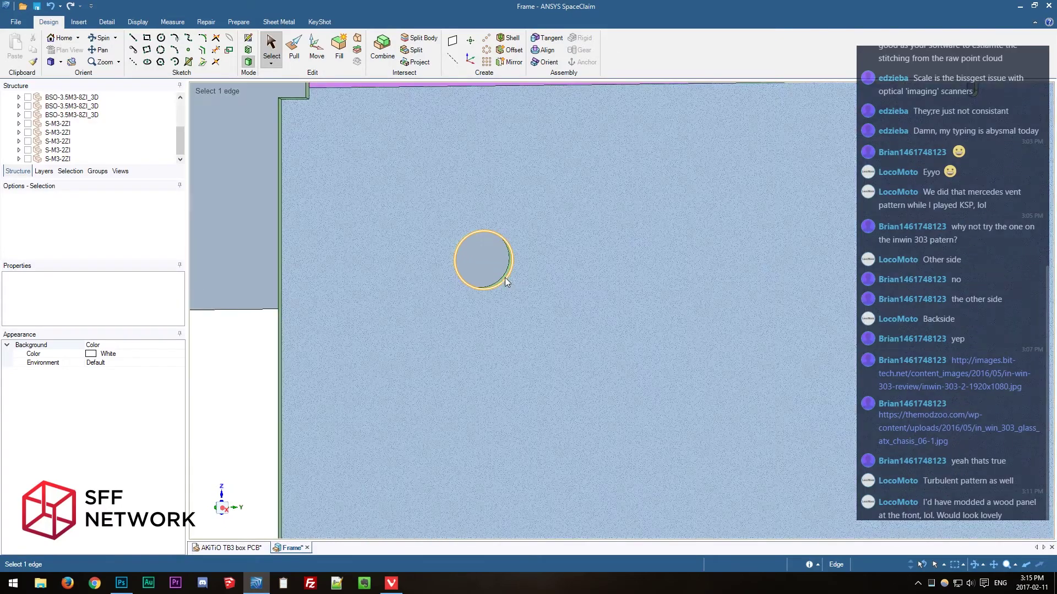
{"action": "left_click", "coordinate": [503, 277]}
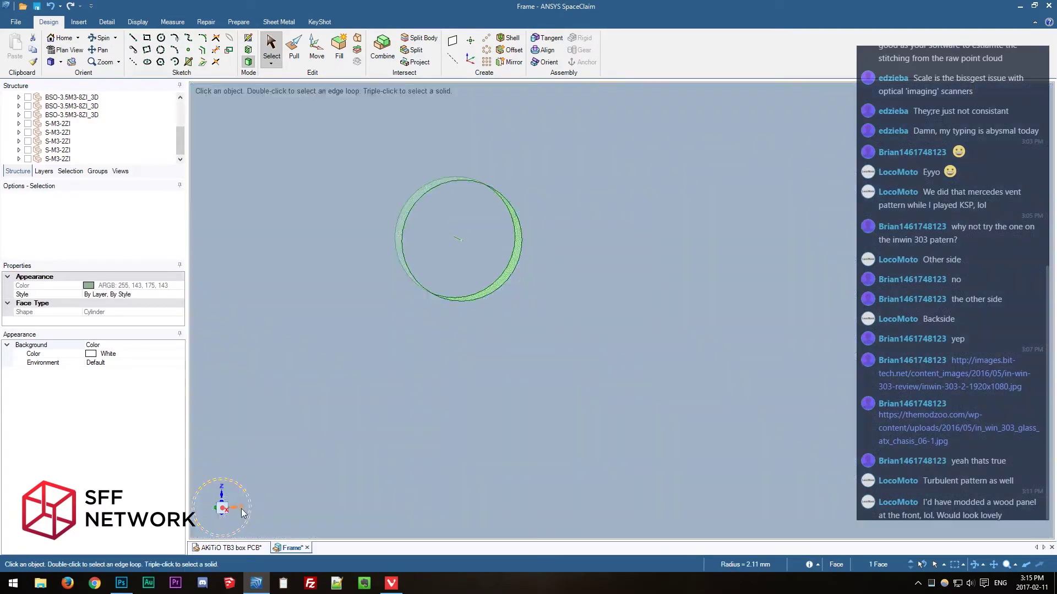
{"action": "scroll", "coordinate": [437, 352], "scroll_direction": "down", "scroll_amount": 5}
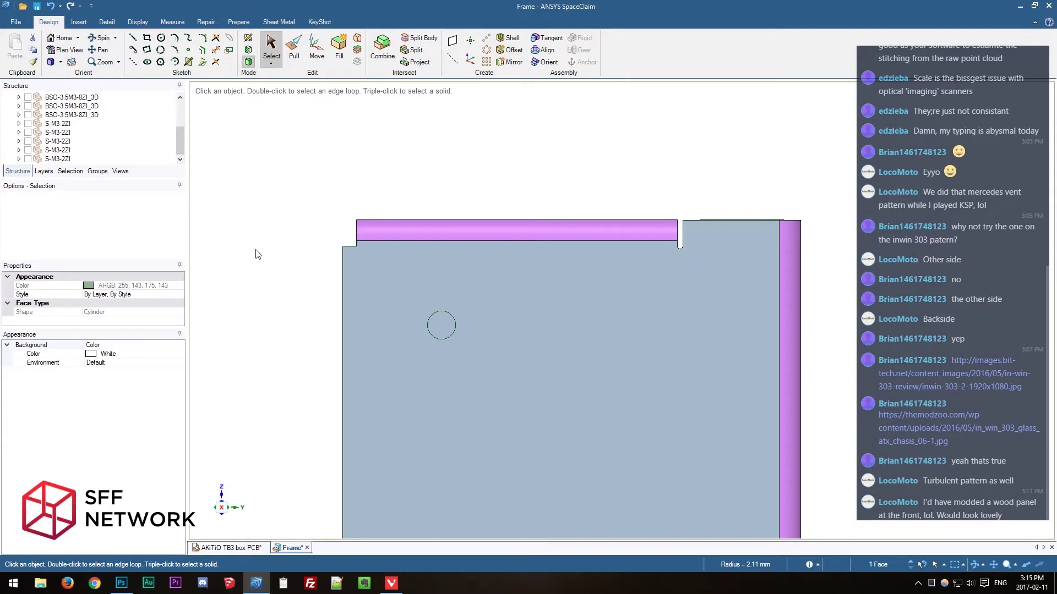
{"action": "key", "text": "m"}
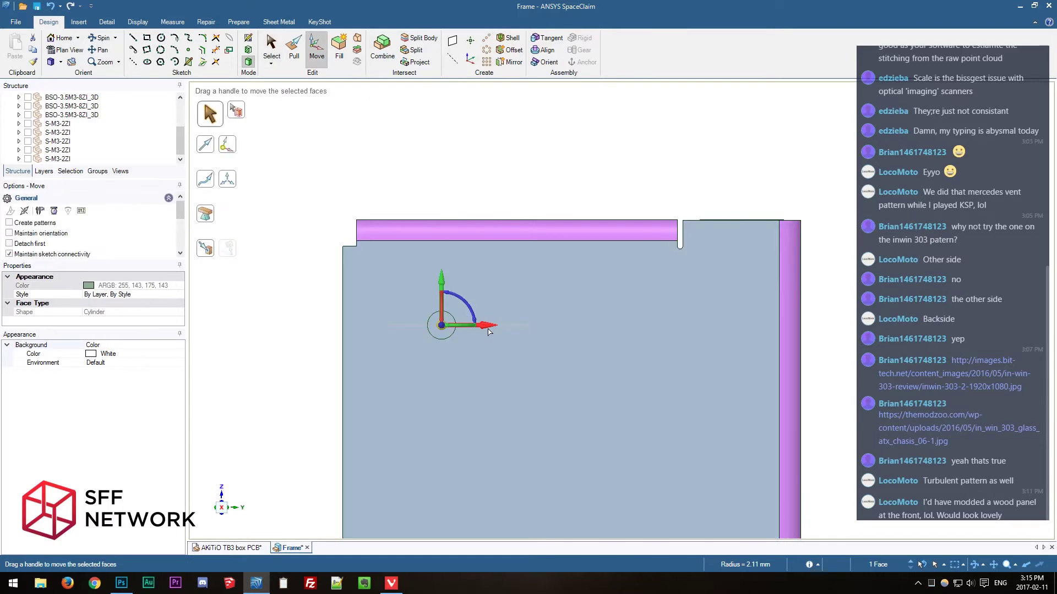
{"action": "left_click", "coordinate": [486, 326]}
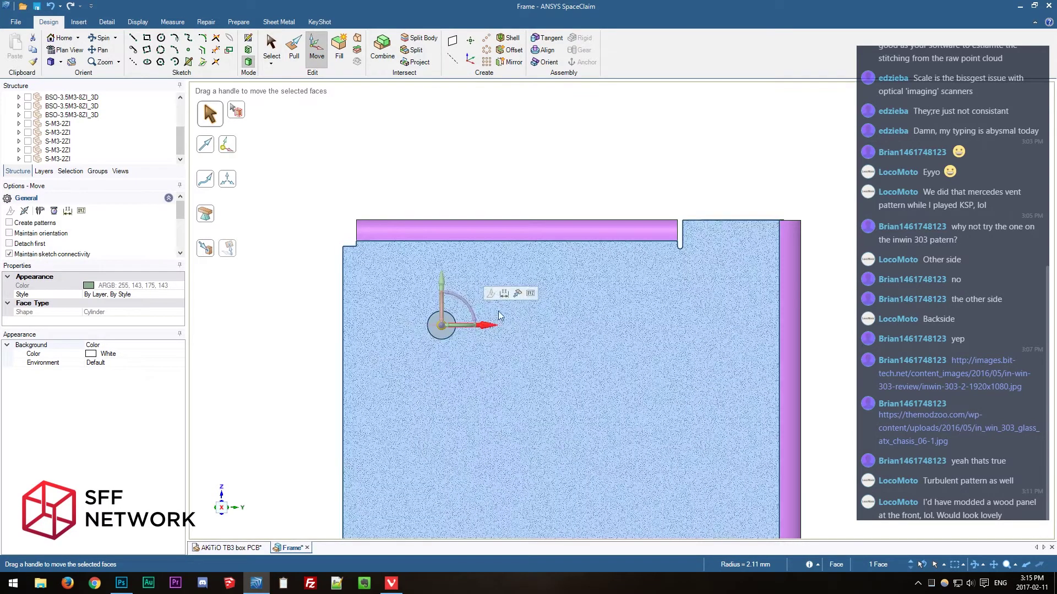
{"action": "left_click", "coordinate": [504, 293]}
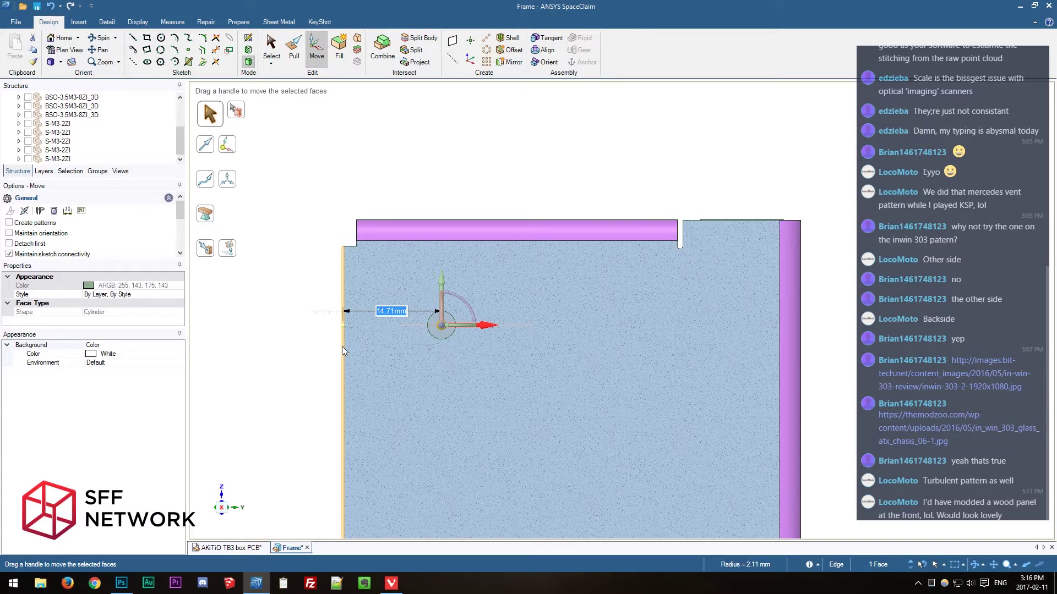
{"action": "scroll", "coordinate": [322, 384], "scroll_direction": "down", "scroll_amount": 5}
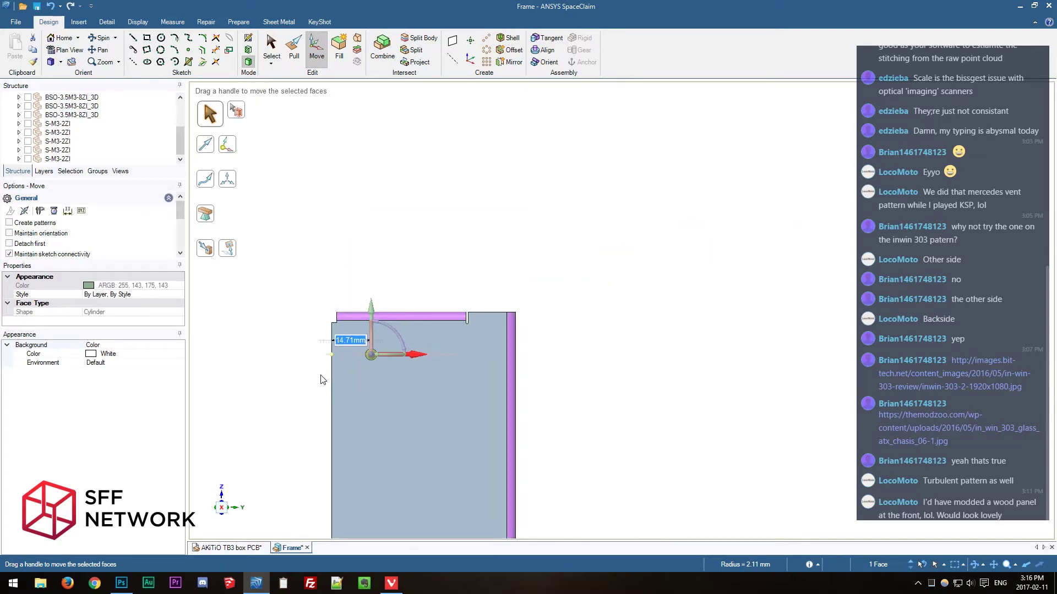
{"action": "type", "text": "1"}
{"action": "key", "text": "Escape"}
{"action": "type", "text": "10"}
{"action": "key", "text": "Return"}
{"action": "scroll", "coordinate": [376, 357], "scroll_direction": "up", "scroll_amount": 4}
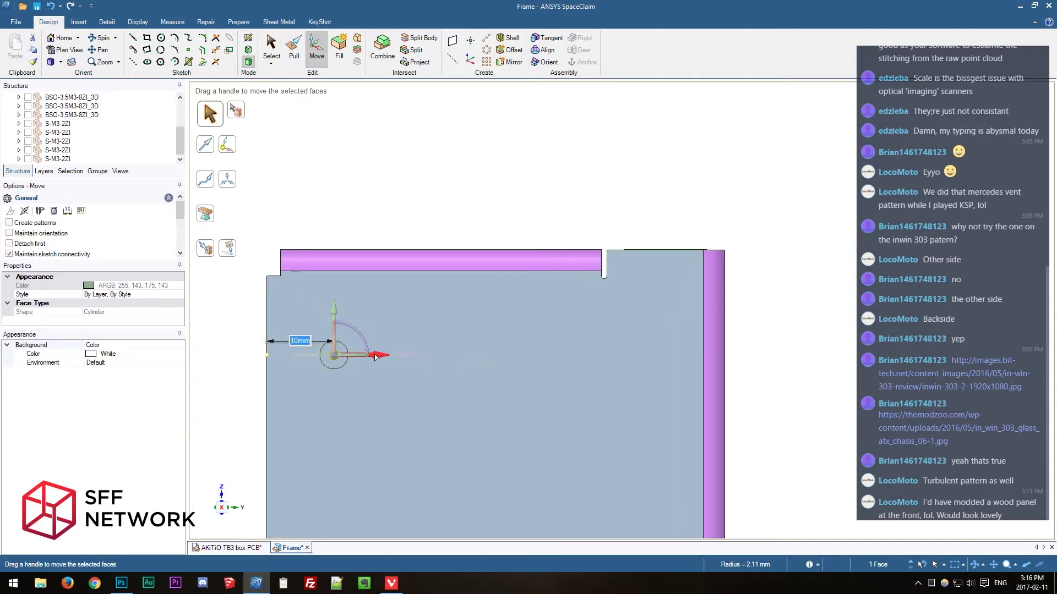
Move the same hole vertically so its centre sits 10 mm below the outer edge of the upper bend.
{"action": "scroll", "coordinate": [375, 354], "scroll_direction": "down", "scroll_amount": 4}
{"action": "scroll", "coordinate": [375, 354], "scroll_direction": "up", "scroll_amount": 1}
{"action": "scroll", "coordinate": [293, 352], "scroll_direction": "up", "scroll_amount": 4}
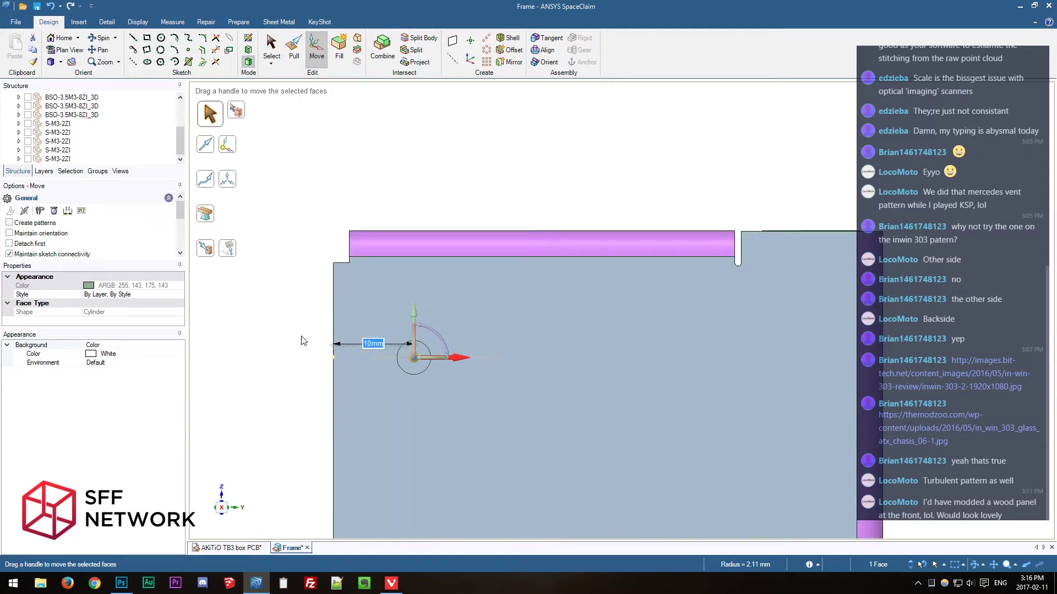
{"action": "left_click", "coordinate": [414, 313]}
{"action": "left_click", "coordinate": [433, 279]}
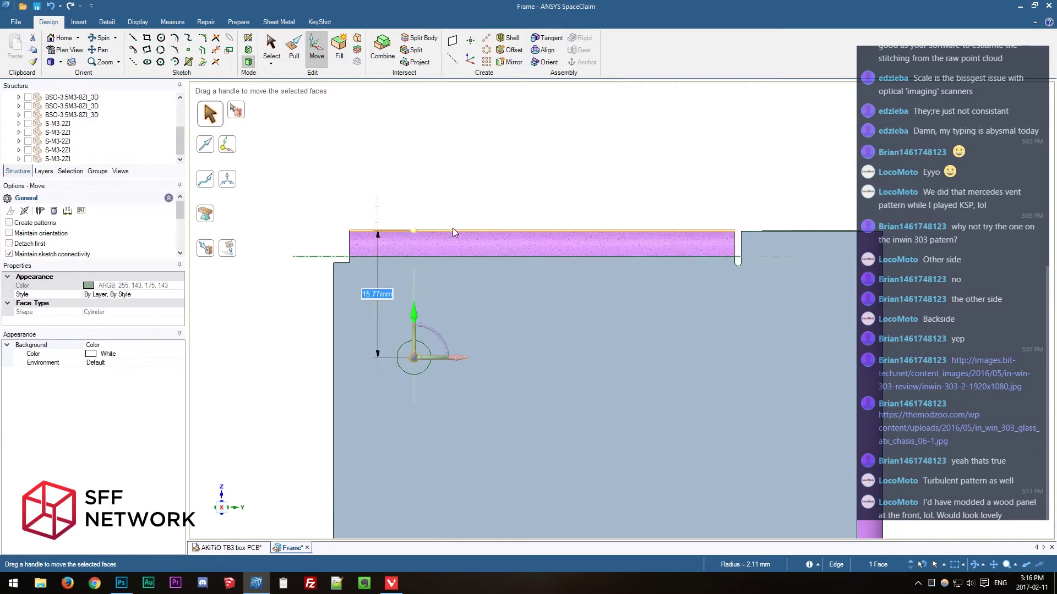
{"action": "type", "text": "10"}
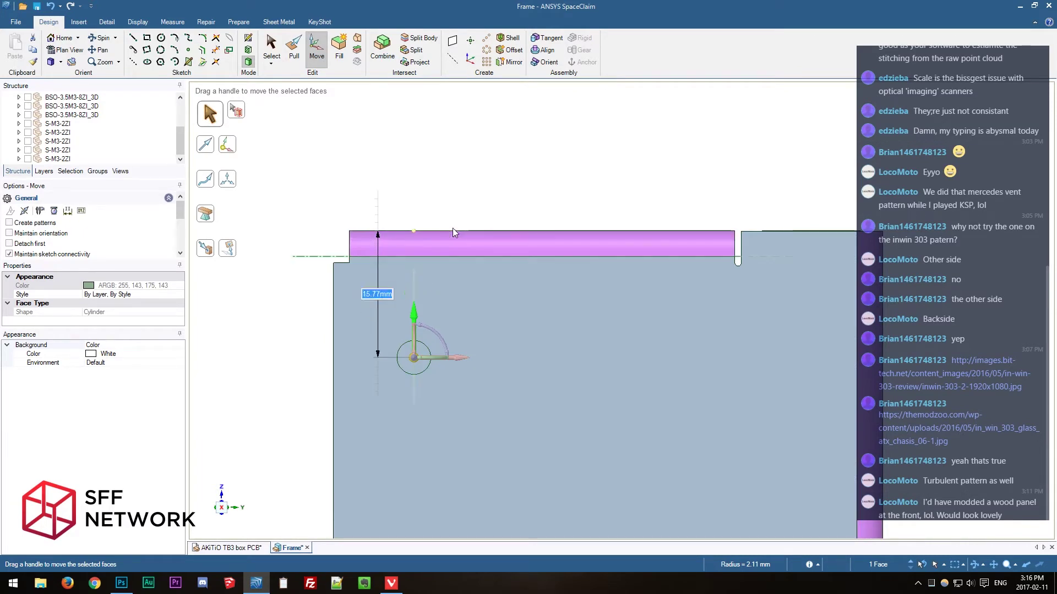
{"action": "key", "text": "Return"}
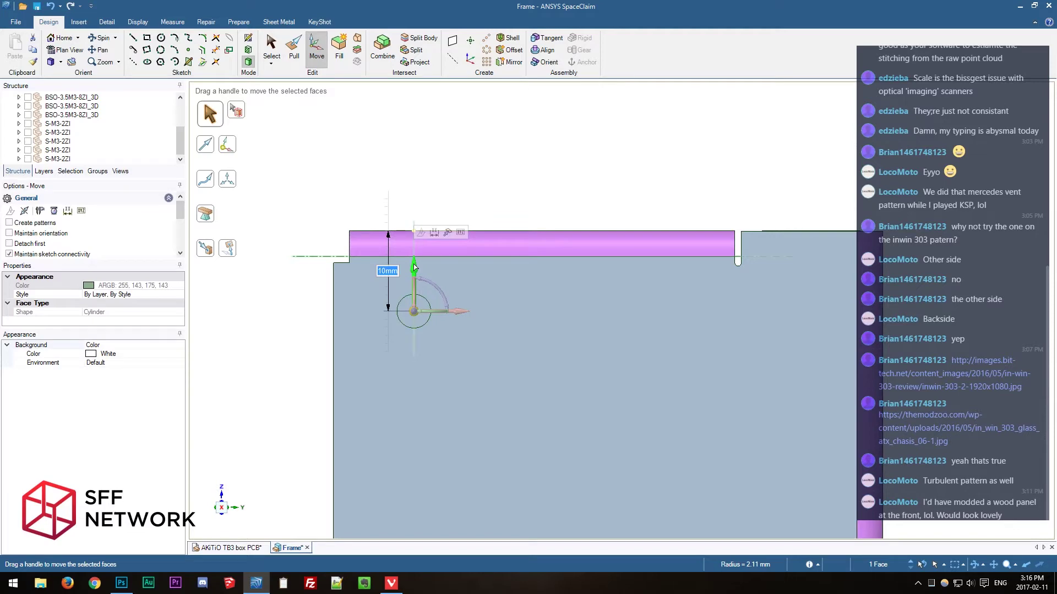
Copy the hole horizontally across the end panel and set the copy 10 mm from the opposite bent edge.
{"action": "scroll", "coordinate": [414, 268], "scroll_direction": "down", "scroll_amount": 5}
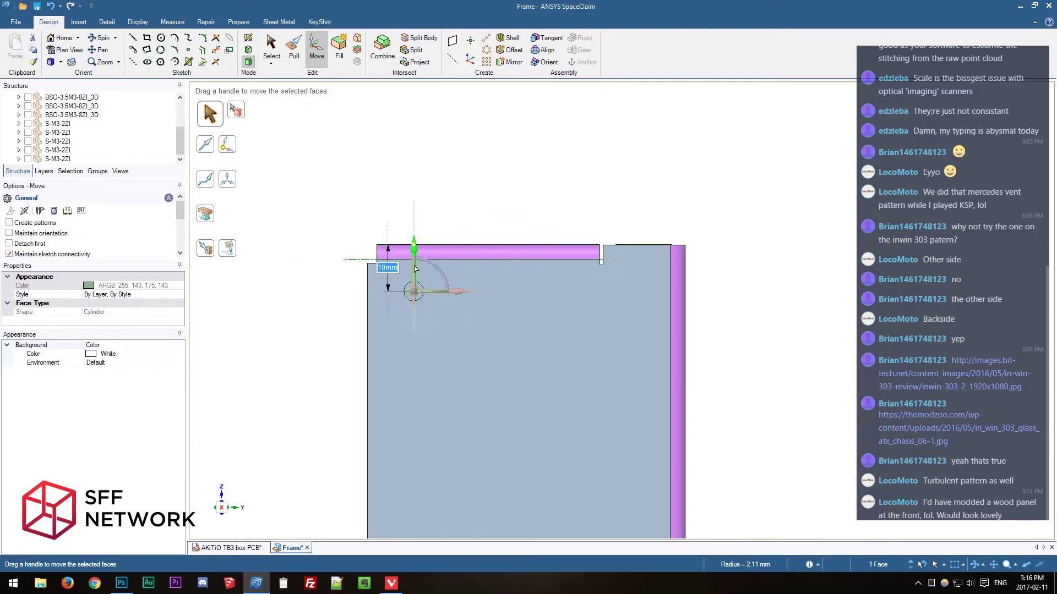
{"action": "left_click_drag", "start_coordinate": [460, 284], "coordinate": [573, 285], "text": "ctrl"}
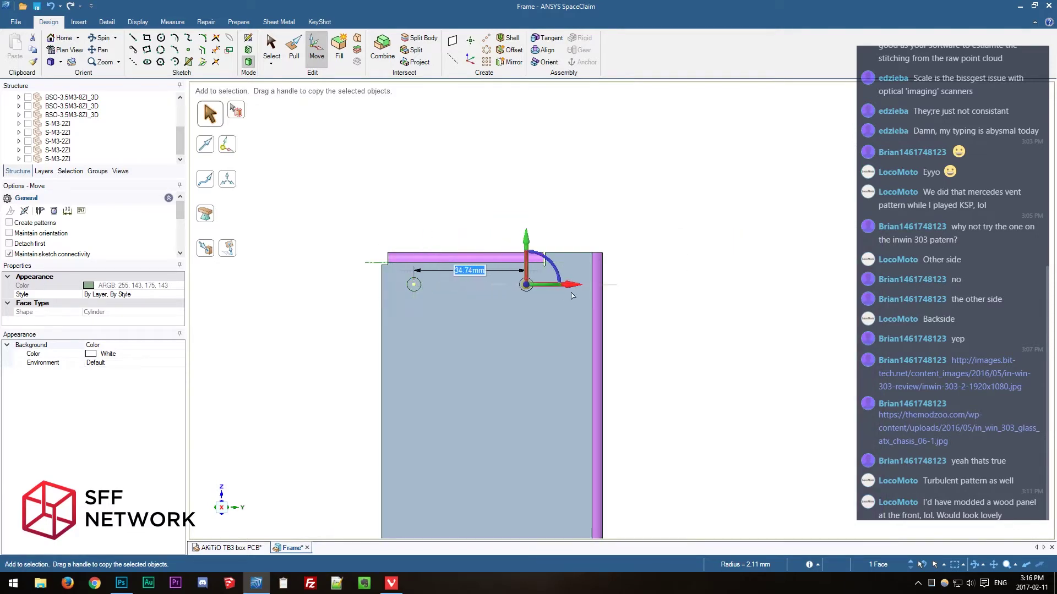
{"action": "left_click", "coordinate": [604, 284]}
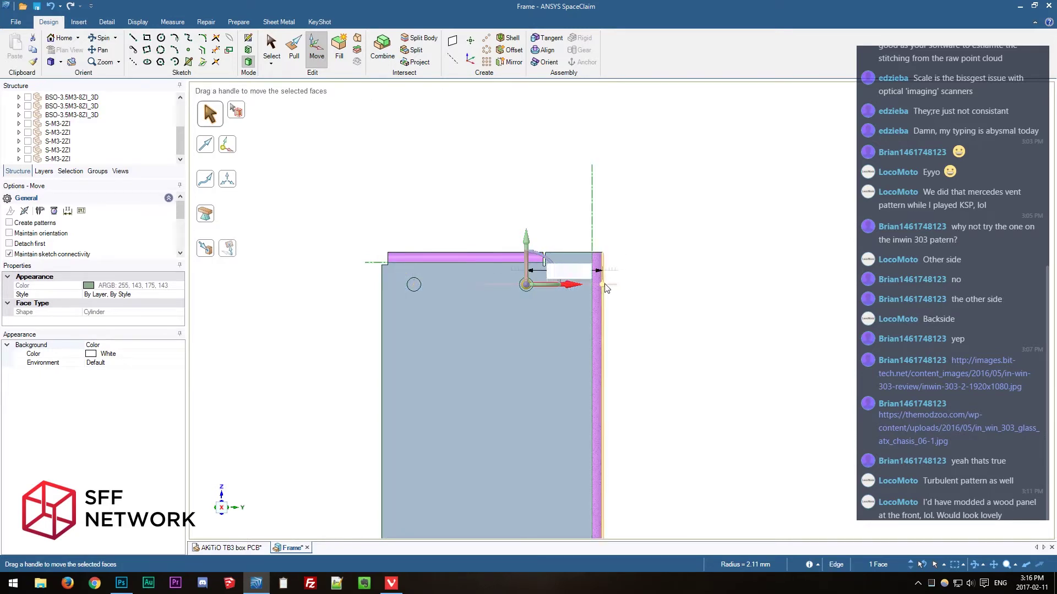
{"action": "type", "text": "10"}
{"action": "key", "text": "Return"}
{"action": "scroll", "coordinate": [638, 295], "scroll_direction": "down", "scroll_amount": 3}
{"action": "key", "text": "Escape"}
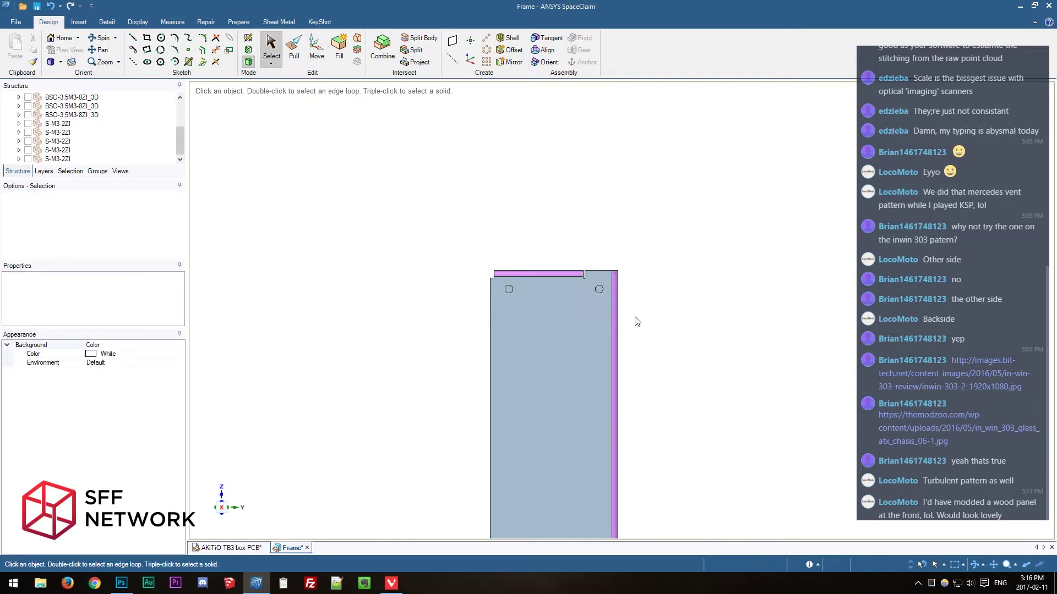
Copy the two upper holes down the end panel and set the copies 10 mm from the lower bend's outer face.
{"action": "middle_click_drag", "start_coordinate": [636, 321], "coordinate": [798, 347]}
{"action": "scroll", "coordinate": [754, 347], "scroll_direction": "up", "scroll_amount": 3}
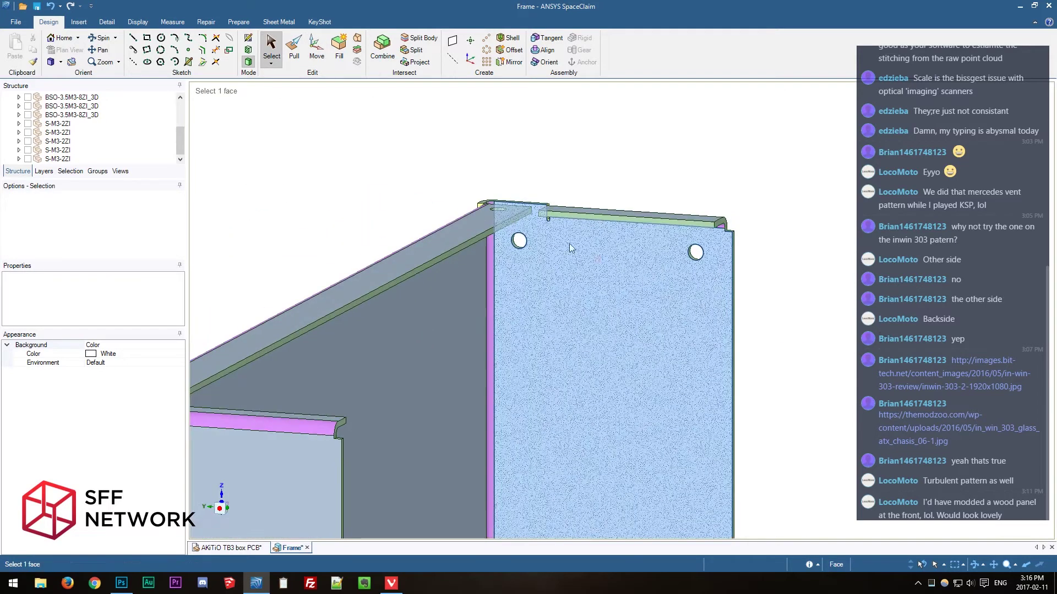
{"action": "left_click_drag", "start_coordinate": [506, 226], "coordinate": [722, 312]}
{"action": "middle_click_drag", "start_coordinate": [722, 311], "coordinate": [797, 193]}
{"action": "scroll", "coordinate": [750, 255], "scroll_direction": "down", "scroll_amount": 2}
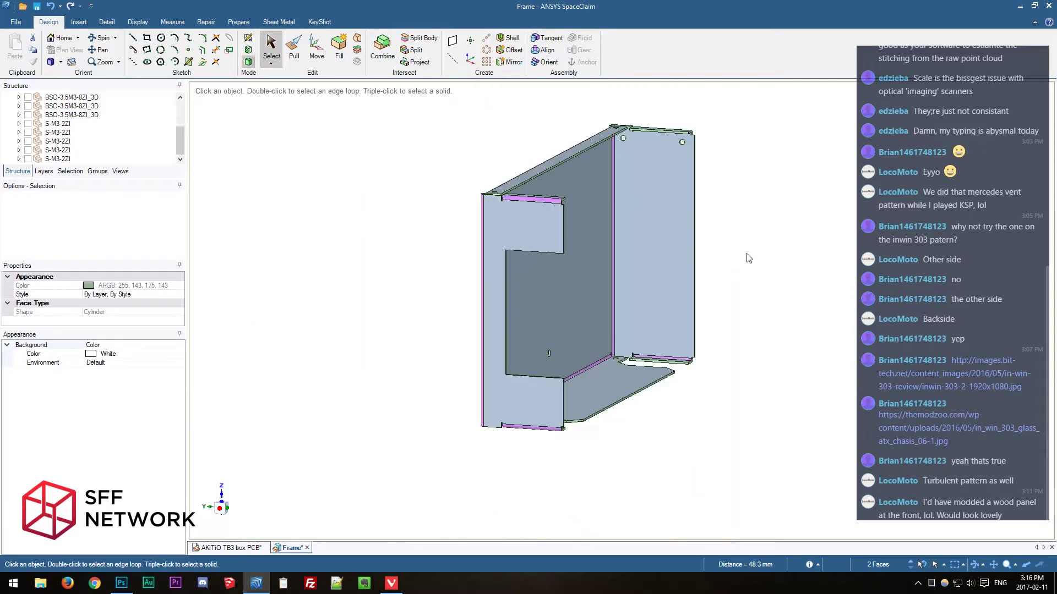
{"action": "key", "text": "m"}
{"action": "left_click_drag", "start_coordinate": [652, 142], "coordinate": [653, 314]}
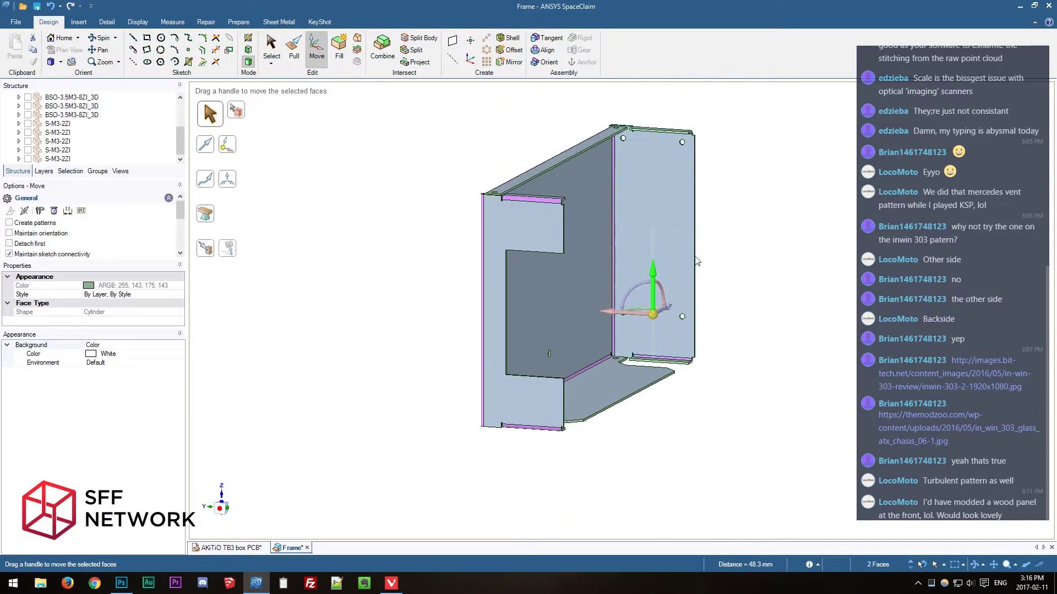
{"action": "middle_click_drag", "start_coordinate": [669, 254], "coordinate": [766, 330]}
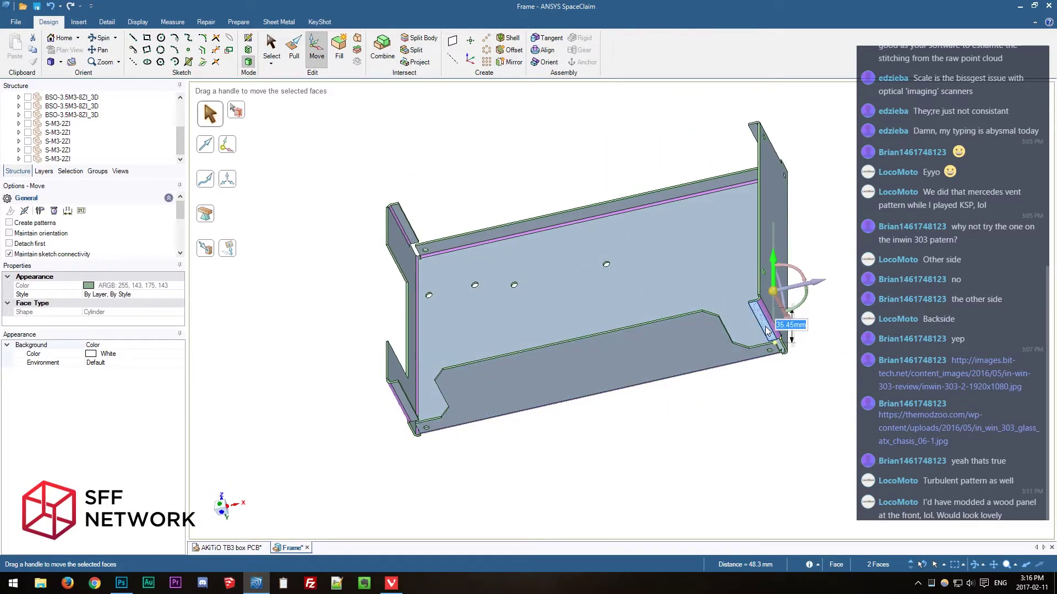
{"action": "type", "text": "1"}
{"action": "key", "text": "Return"}
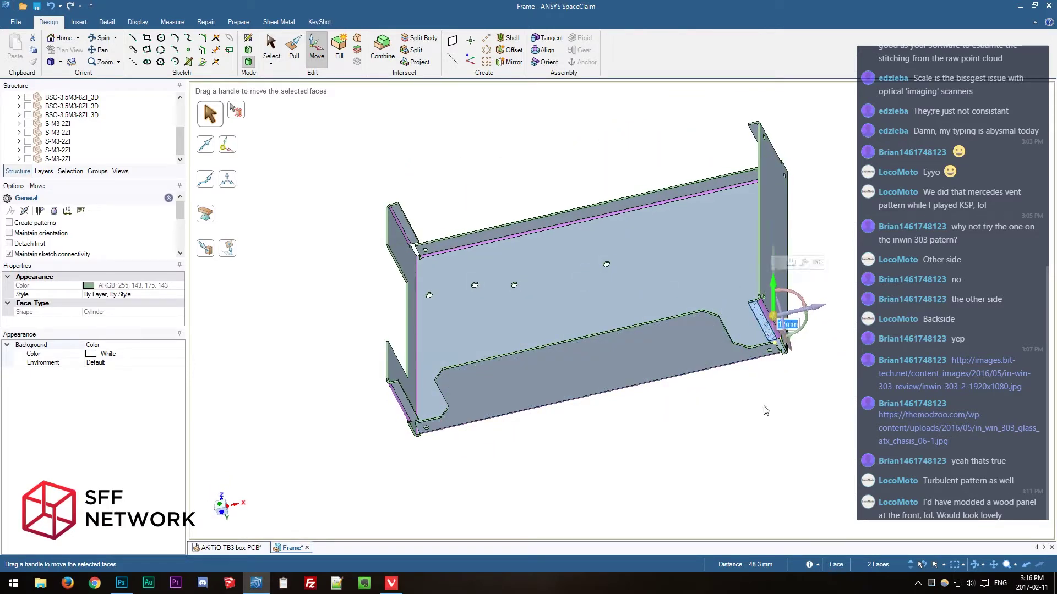
{"action": "key", "text": "Escape"}
{"action": "left_click", "coordinate": [231, 504]}
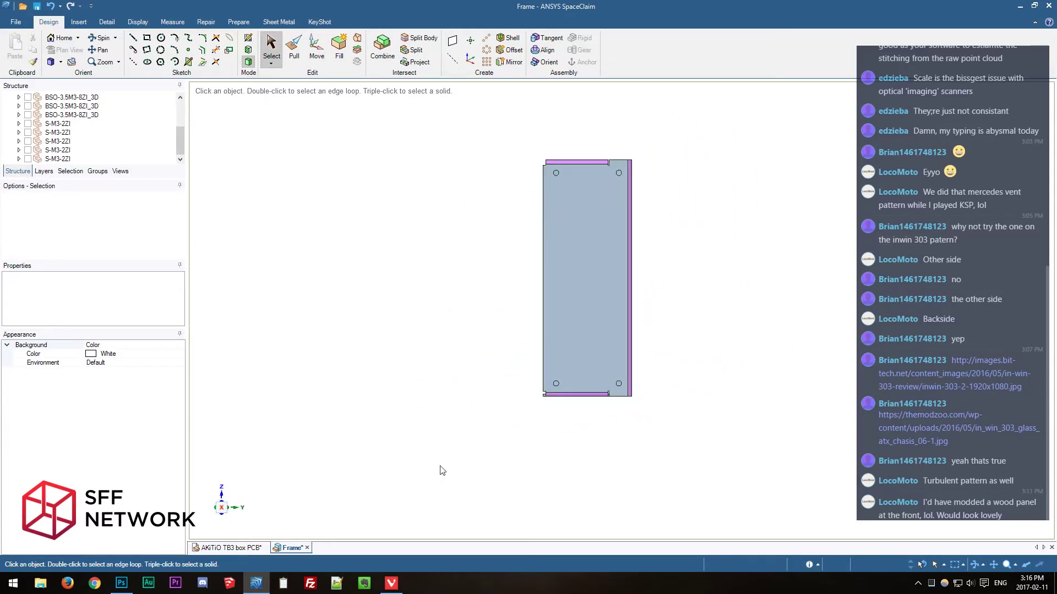
Show the end panel's S-M3-2ZI nut and copy it about 21 mm horizontally toward the neighbouring upper hole.
{"action": "key", "text": "h"}
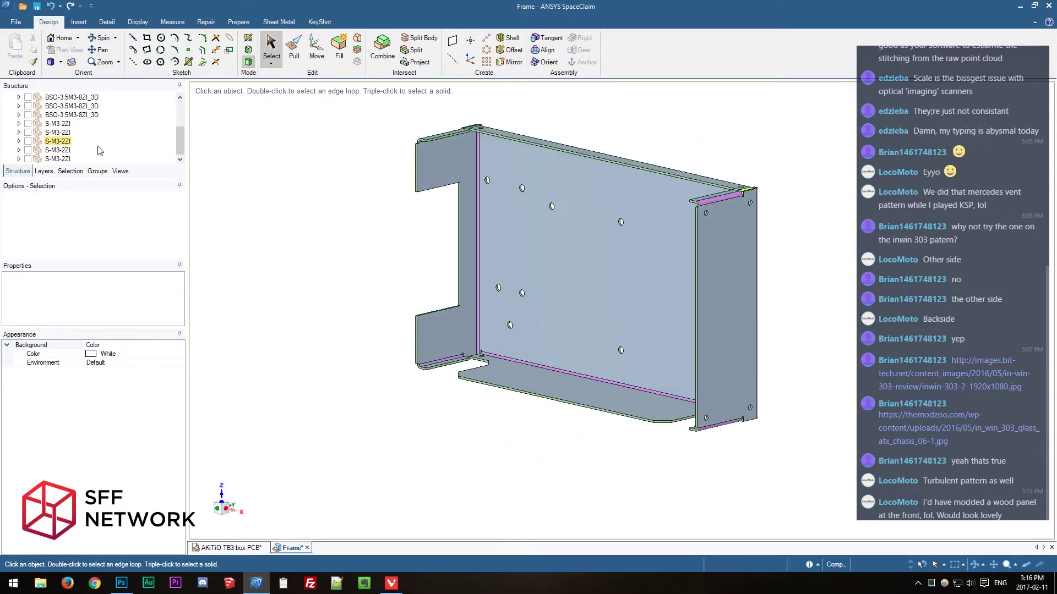
{"action": "left_click", "coordinate": [27, 159]}
{"action": "scroll", "coordinate": [813, 195], "scroll_direction": "up", "scroll_amount": 5}
{"action": "middle_click_drag", "start_coordinate": [712, 249], "coordinate": [614, 243]}
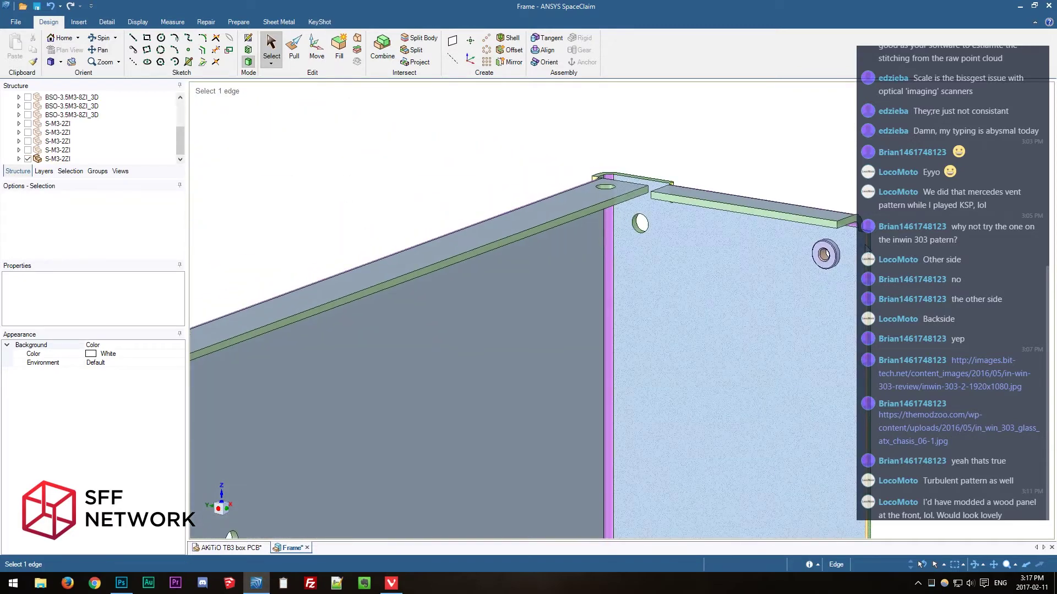
{"action": "key", "text": "m"}
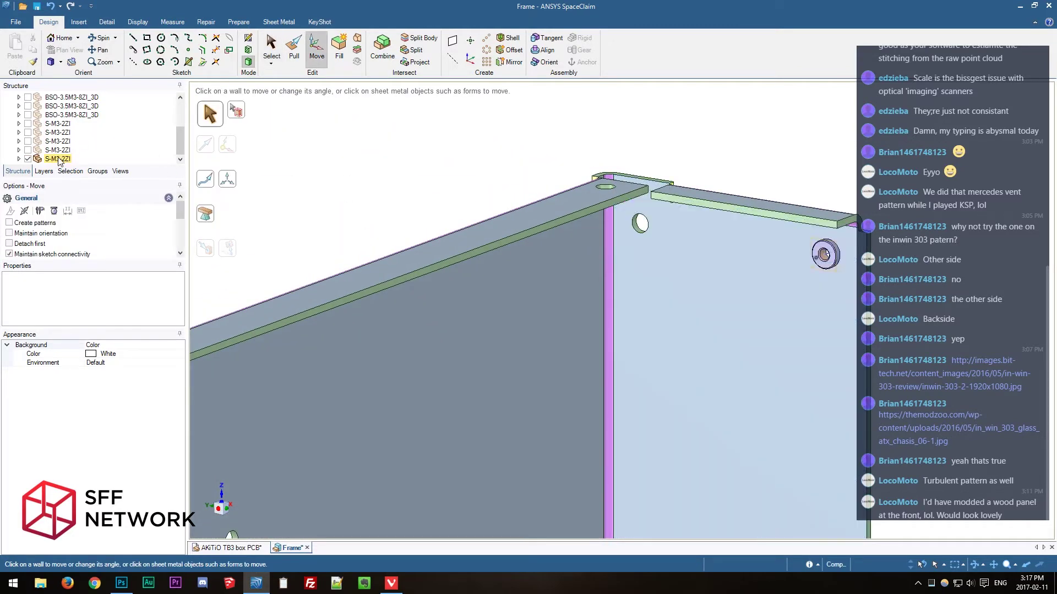
{"action": "left_click", "coordinate": [831, 257]}
{"action": "left_click_drag", "start_coordinate": [791, 252], "coordinate": [707, 240], "text": "ctrl"}
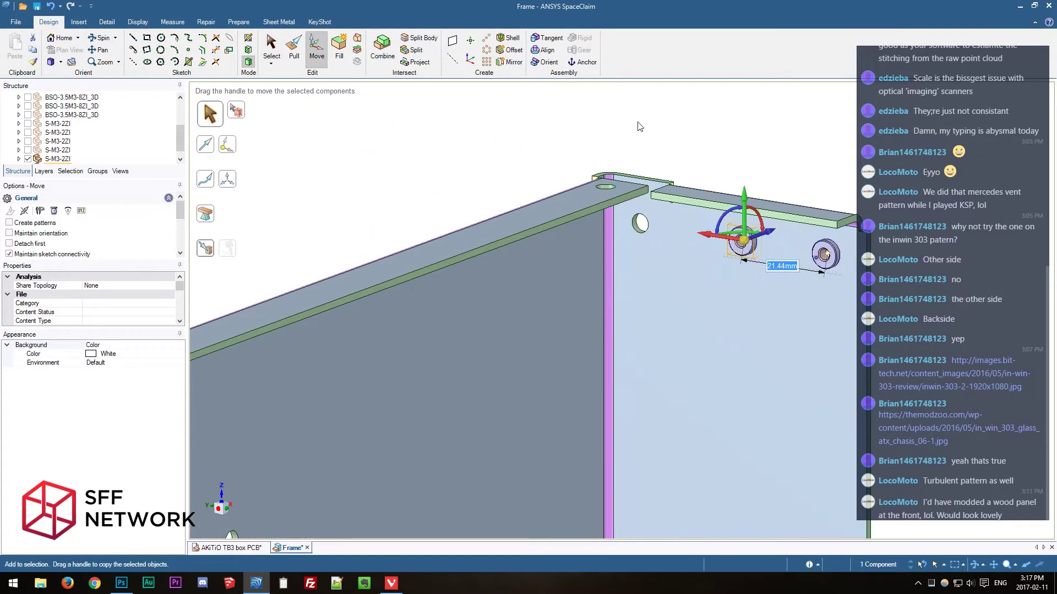
Align the copied S-M3-2ZI nut's bore with the upper hole nearest the long wall of the frame.
{"action": "left_click", "coordinate": [547, 49]}
{"action": "scroll", "coordinate": [731, 207], "scroll_direction": "up", "scroll_amount": 5}
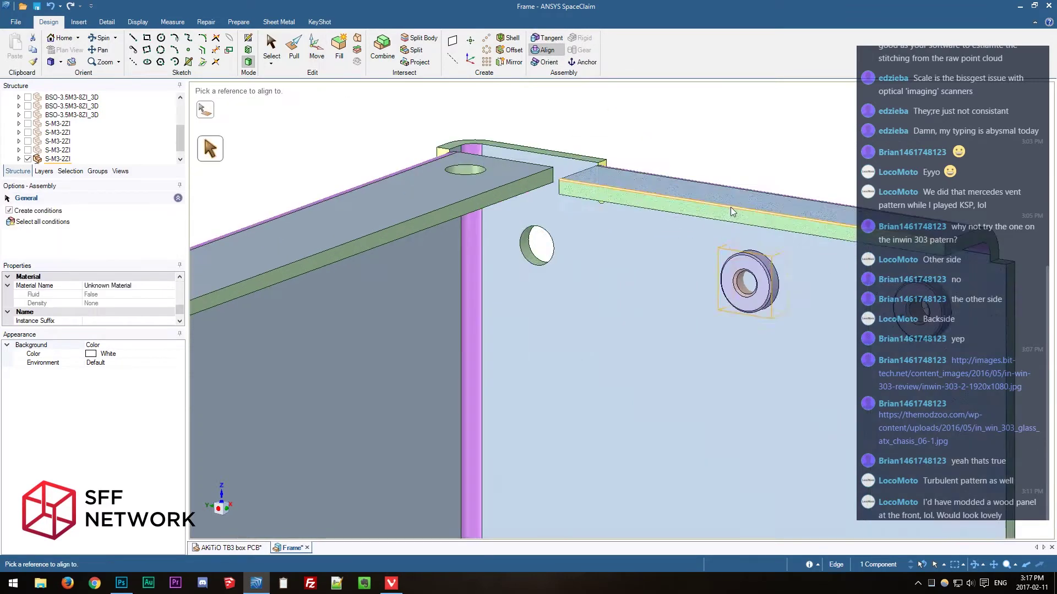
{"action": "left_click", "coordinate": [761, 286]}
{"action": "left_click", "coordinate": [330, 230]}
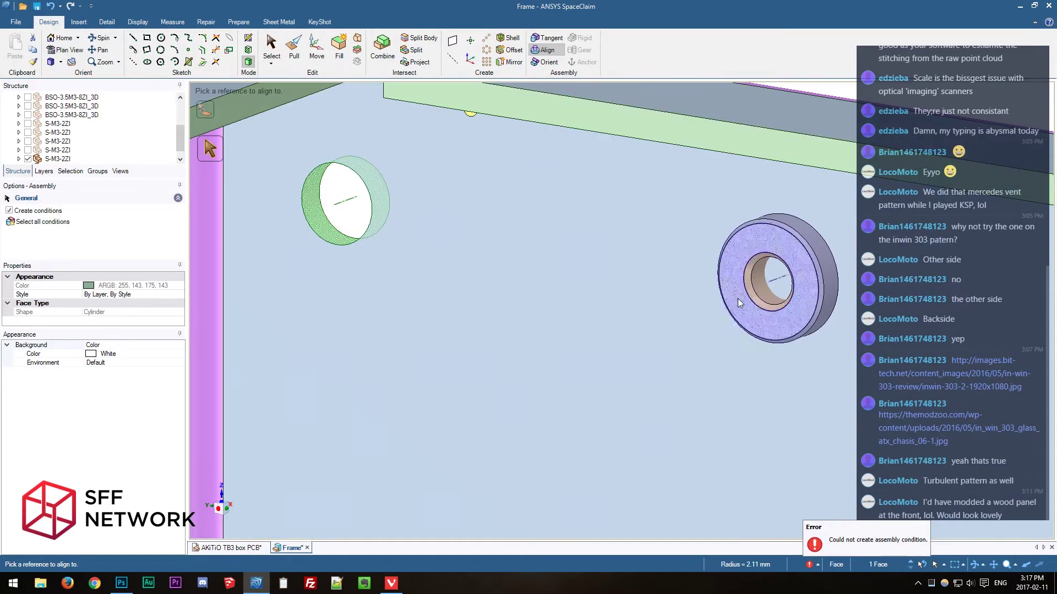
{"action": "left_click", "coordinate": [761, 289]}
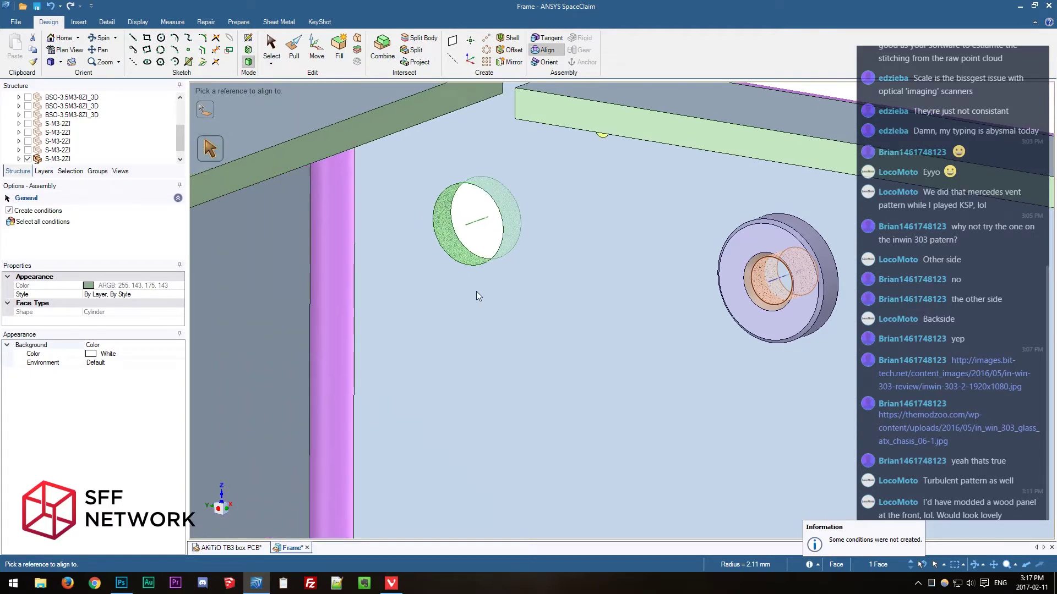
{"action": "key", "text": "Escape"}
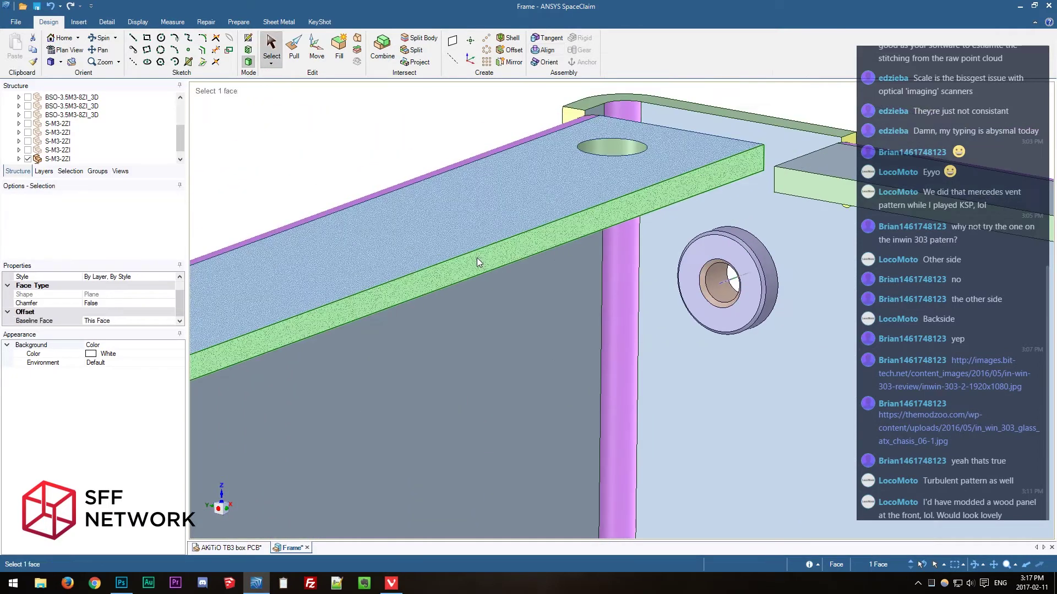
{"action": "scroll", "coordinate": [471, 271], "scroll_direction": "down", "scroll_amount": 5}
{"action": "left_click", "coordinate": [754, 274]}
Copy both visible S-M3-2ZI nuts about 146 mm down the end panel, toward the two lower holes.
{"action": "middle_click_drag", "start_coordinate": [800, 337], "coordinate": [573, 278]}
{"action": "scroll", "coordinate": [700, 272], "scroll_direction": "down", "scroll_amount": 3}
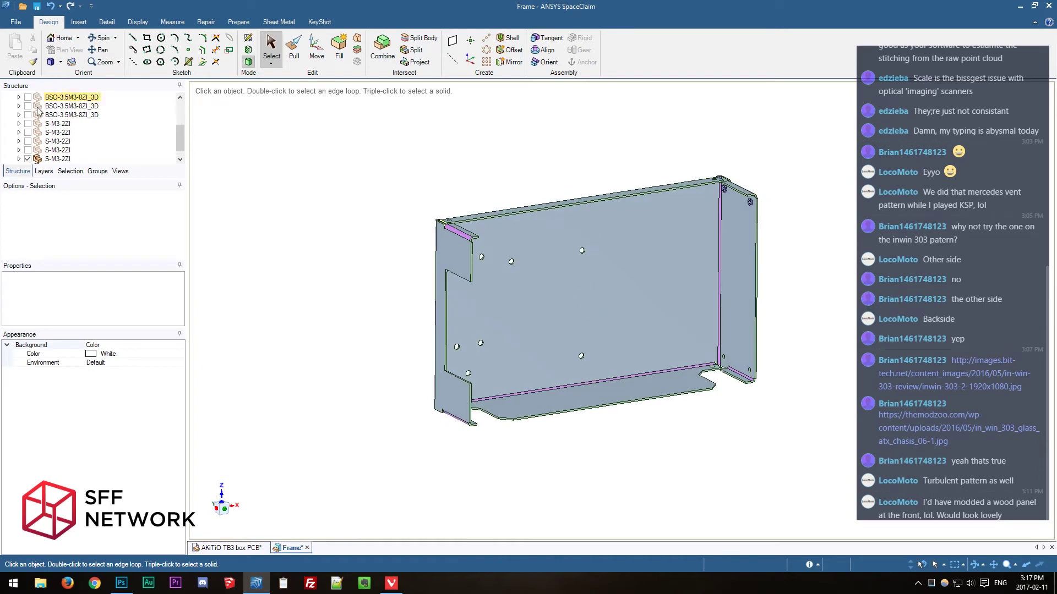
{"action": "scroll", "coordinate": [61, 154], "scroll_direction": "down", "scroll_amount": 1}
{"action": "left_click", "coordinate": [61, 152]}
{"action": "left_click", "coordinate": [63, 159], "text": "shift"}
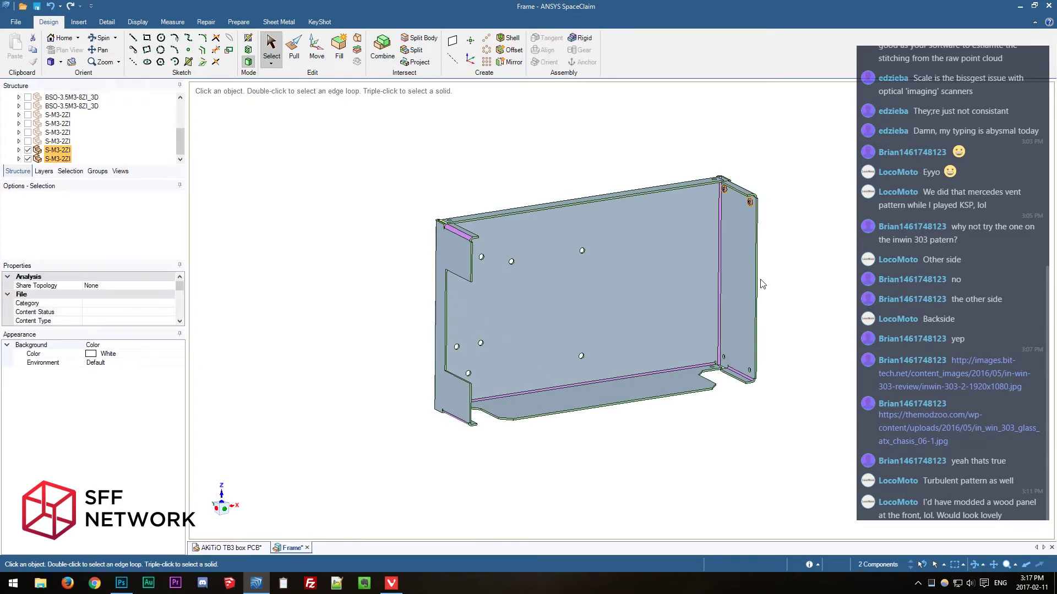
{"action": "key", "text": "m"}
{"action": "left_click_drag", "start_coordinate": [737, 157], "coordinate": [742, 297]}
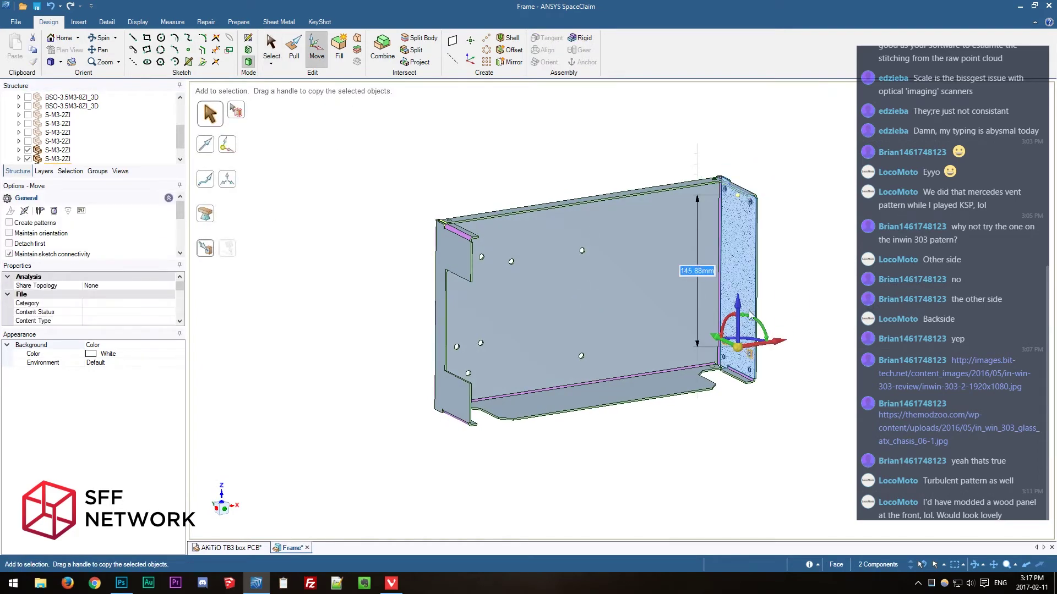
{"action": "scroll", "coordinate": [743, 319], "scroll_direction": "up", "scroll_amount": 5}
{"action": "scroll", "coordinate": [755, 302], "scroll_direction": "down", "scroll_amount": 3}
{"action": "scroll", "coordinate": [767, 307], "scroll_direction": "up", "scroll_amount": 4}
{"action": "left_click", "coordinate": [767, 307]}
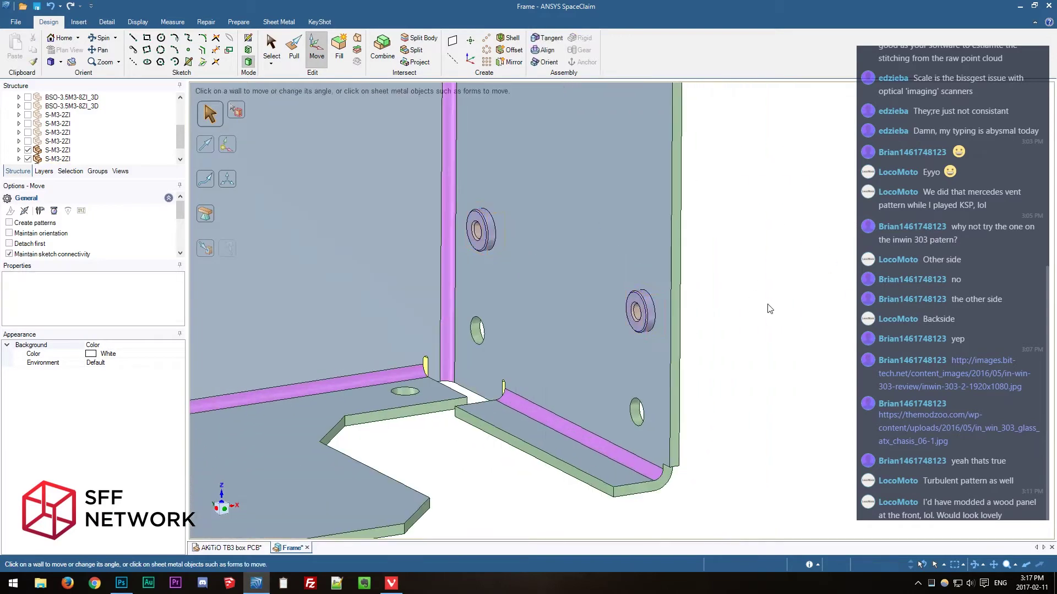
Align the bores of the two copied nuts with the two lower end panel holes.
{"action": "left_click", "coordinate": [543, 51]}
{"action": "scroll", "coordinate": [421, 279], "scroll_direction": "up", "scroll_amount": 4}
{"action": "left_click", "coordinate": [533, 180]}
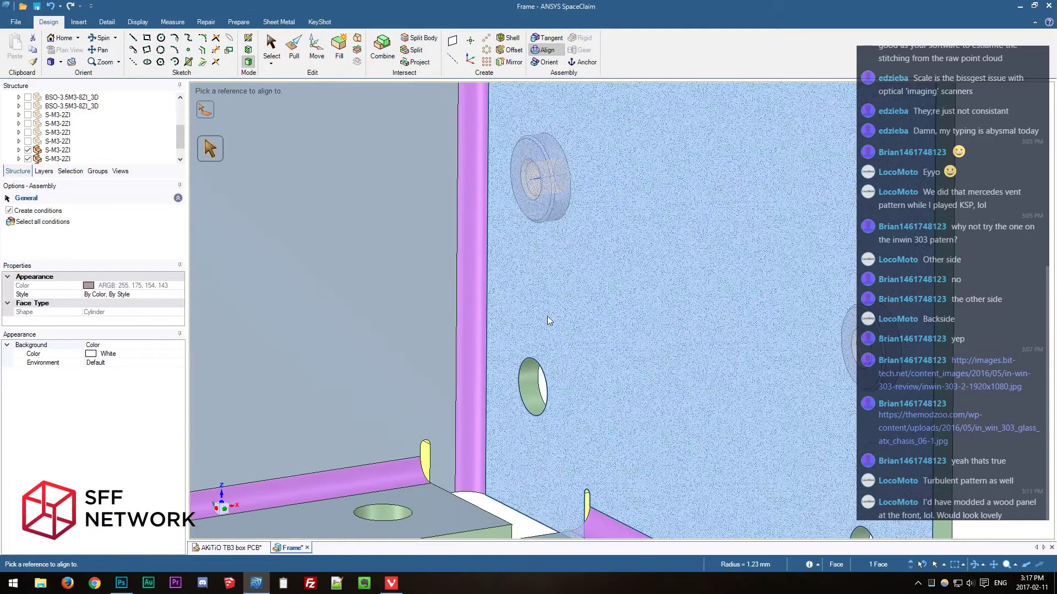
{"action": "left_click", "coordinate": [533, 388]}
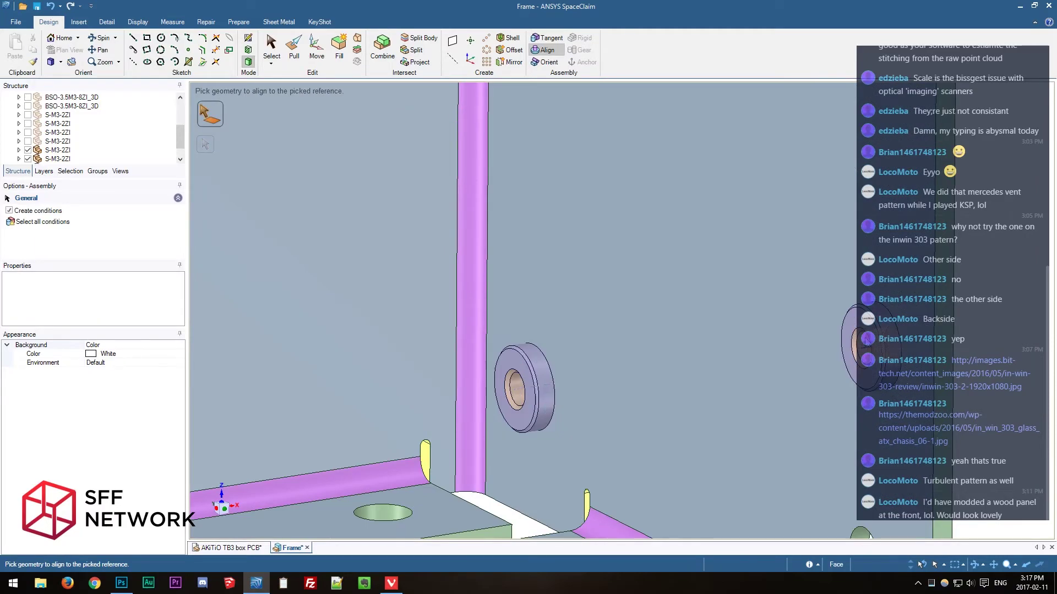
{"action": "middle_click_drag", "start_coordinate": [866, 342], "coordinate": [712, 252], "text": "shift"}
{"action": "left_click", "coordinate": [744, 425]}
{"action": "left_click", "coordinate": [735, 431]}
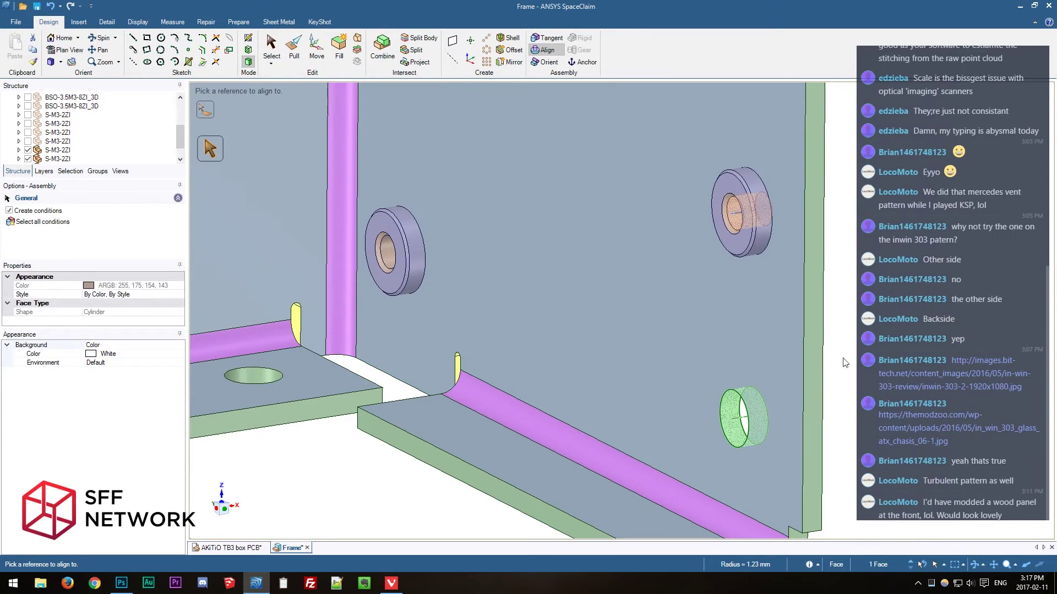
{"action": "scroll", "coordinate": [955, 277], "scroll_direction": "down", "scroll_amount": 5}
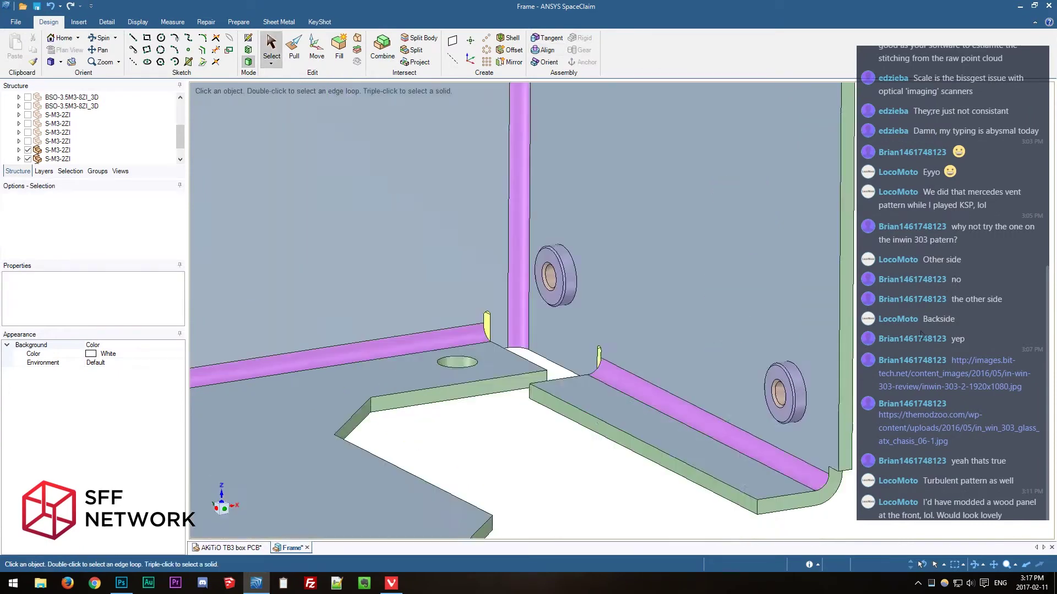
Measure the centre-to-centre spacing between the two upper fastening holes on the end panel's outer face.
{"action": "middle_click_drag", "start_coordinate": [955, 277], "coordinate": [483, 365]}
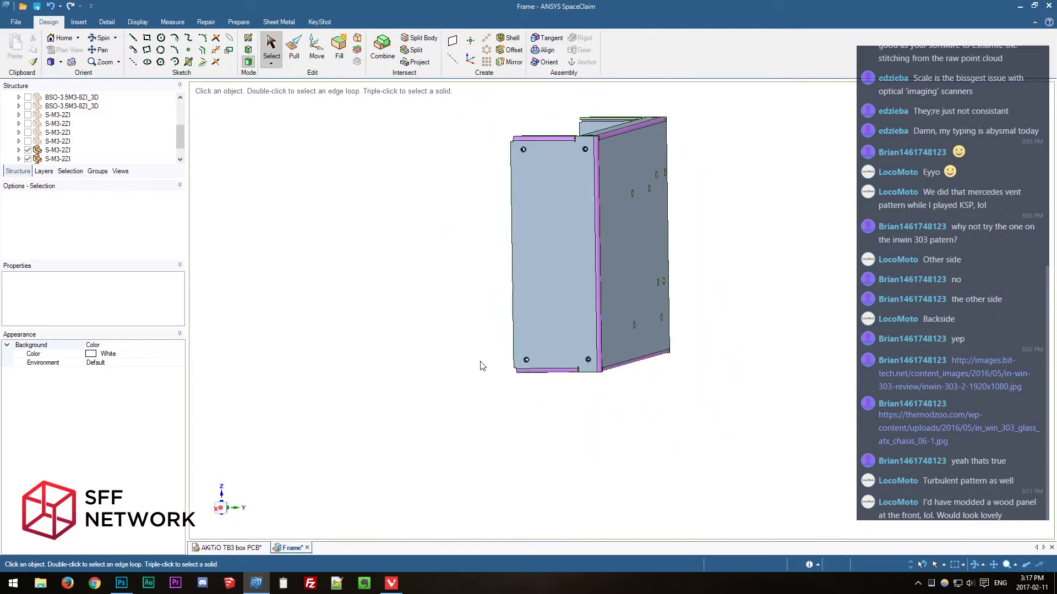
{"action": "scroll", "coordinate": [498, 219], "scroll_direction": "up", "scroll_amount": 3}
{"action": "key", "text": "e"}
{"action": "left_click", "coordinate": [548, 98]}
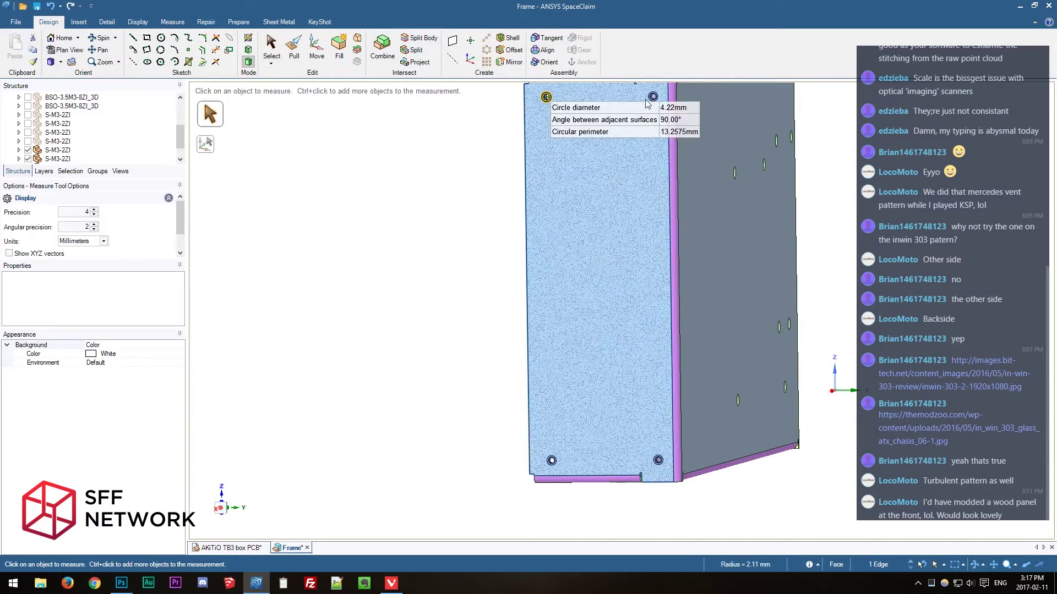
{"action": "left_click", "coordinate": [648, 101], "text": "ctrl"}
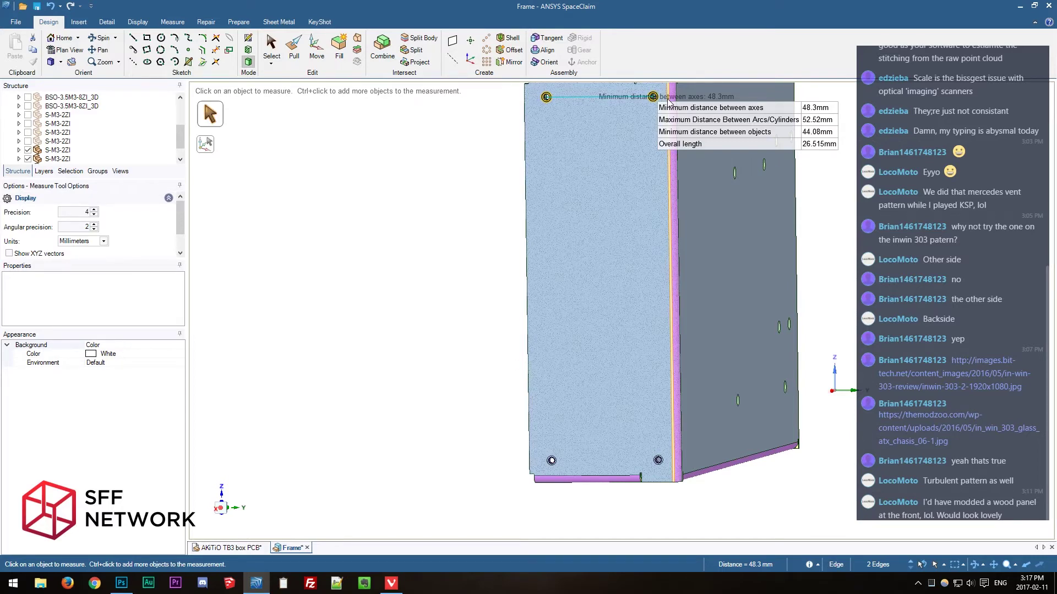
{"action": "left_click", "coordinate": [396, 236]}
{"action": "scroll", "coordinate": [396, 240], "scroll_direction": "down", "scroll_amount": 2}
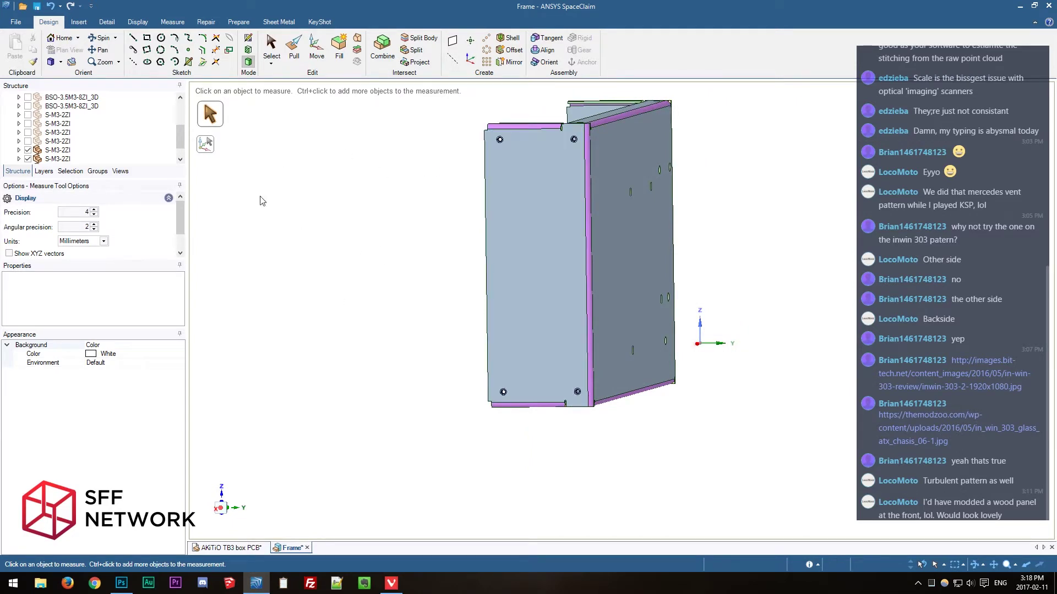
Switch to the AKiTiO TB3 box PCB assembly and measure the end panel's width from its open vertical edge to the frame's long wall.
{"action": "scroll", "coordinate": [145, 159], "scroll_direction": "up", "scroll_amount": 3}
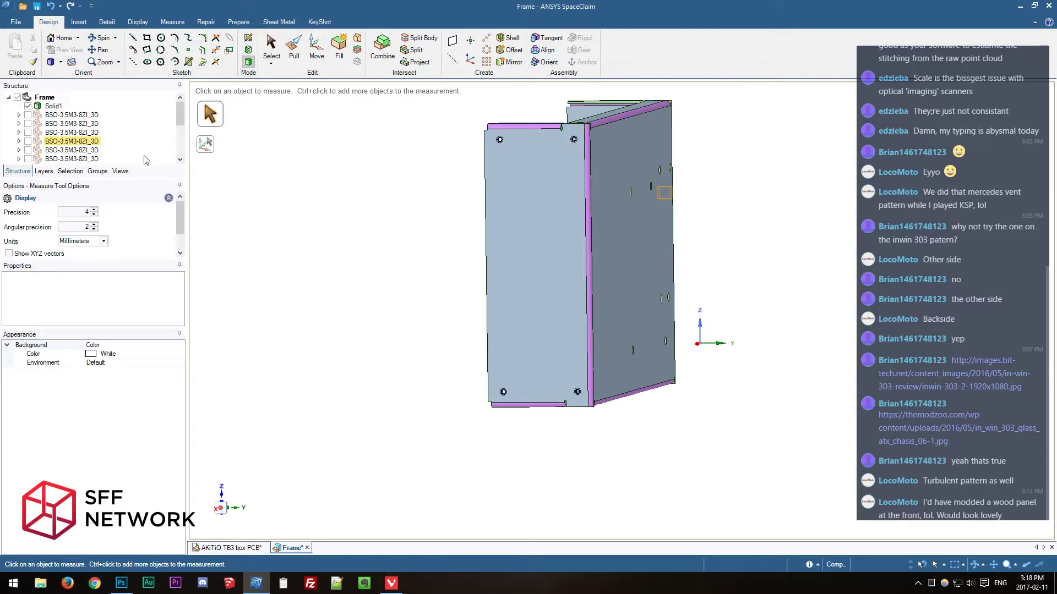
{"action": "left_click", "coordinate": [231, 548]}
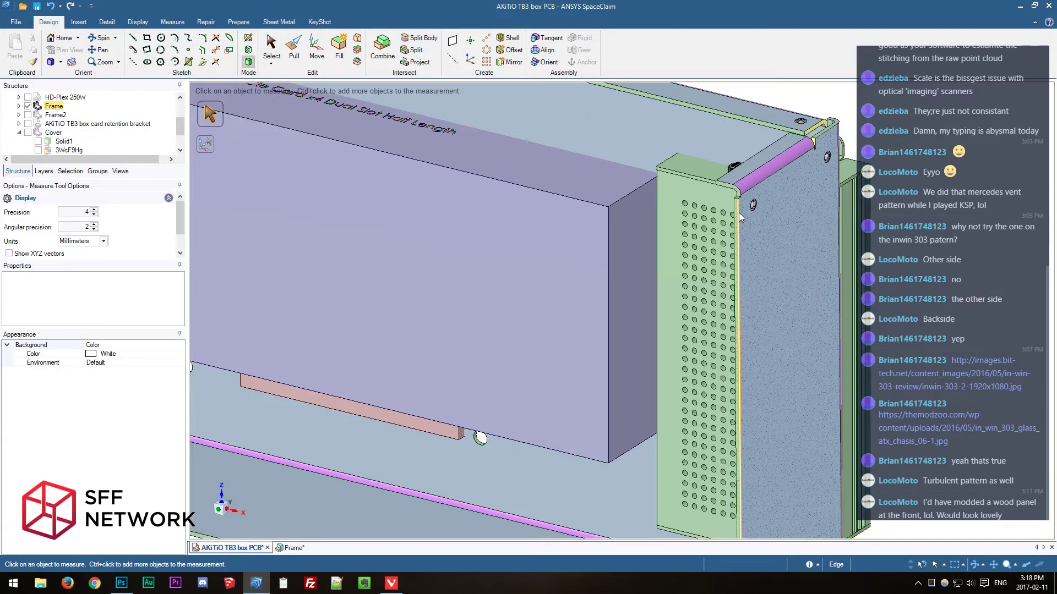
{"action": "left_click", "coordinate": [739, 213]}
{"action": "middle_click_drag", "start_coordinate": [738, 213], "coordinate": [752, 210]}
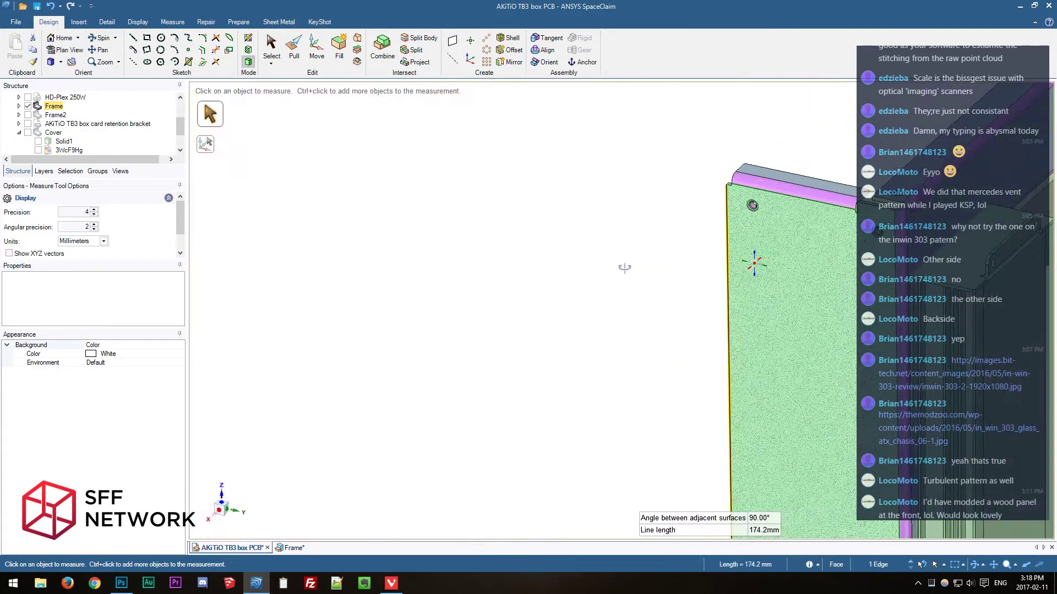
{"action": "left_click", "coordinate": [752, 209], "text": "ctrl"}
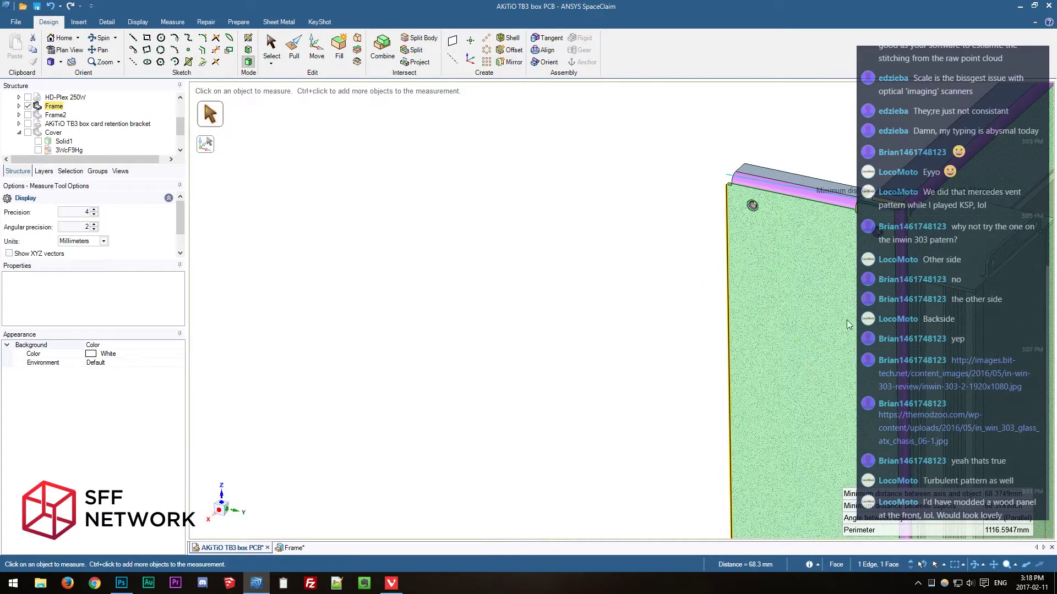
{"action": "left_click", "coordinate": [753, 205]}
{"action": "middle_click_drag", "start_coordinate": [752, 205], "coordinate": [661, 247]}
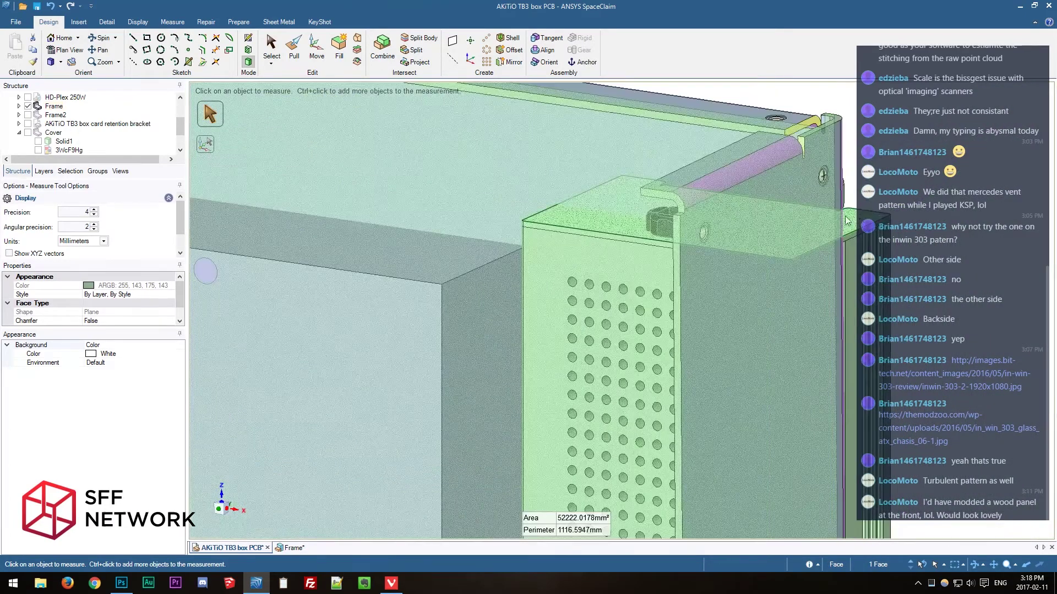
{"action": "scroll", "coordinate": [617, 236], "scroll_direction": "up", "scroll_amount": 3}
{"action": "left_click", "coordinate": [617, 236], "text": "ctrl"}
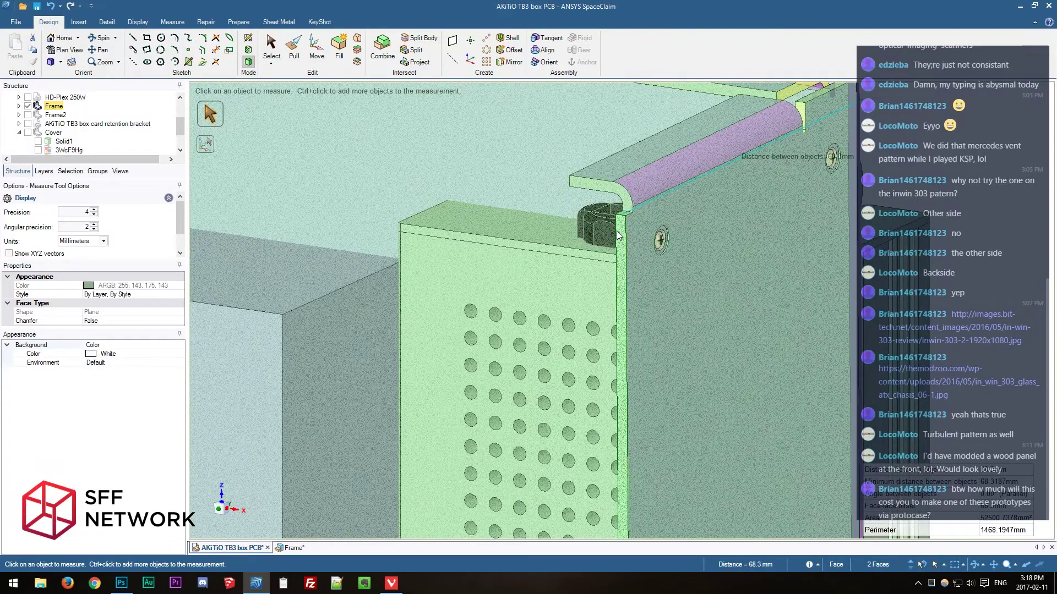
{"action": "scroll", "coordinate": [617, 236], "scroll_direction": "down", "scroll_amount": 6}
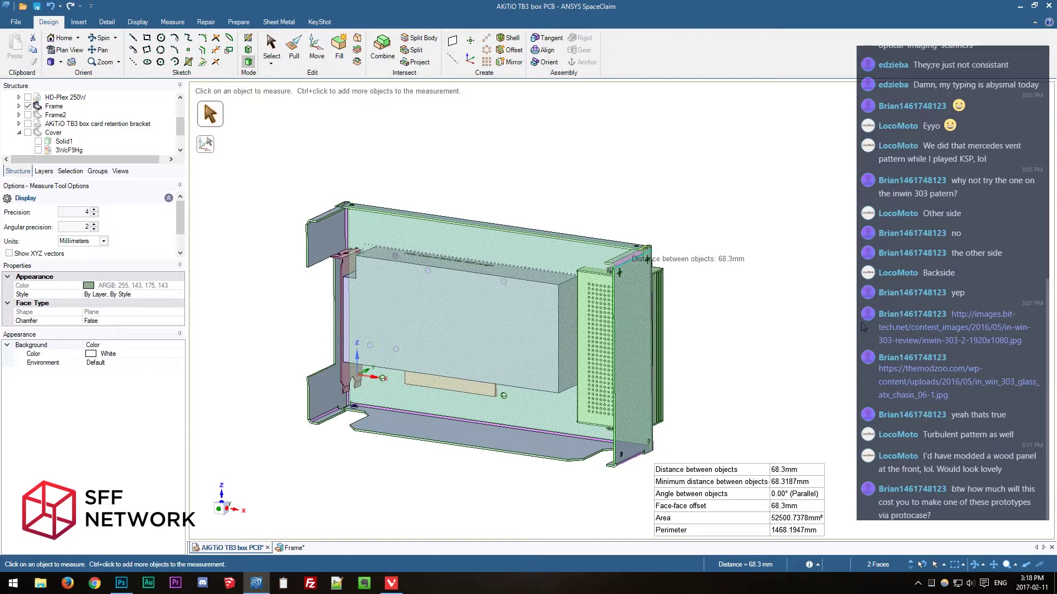
{"action": "key", "text": "Escape"}
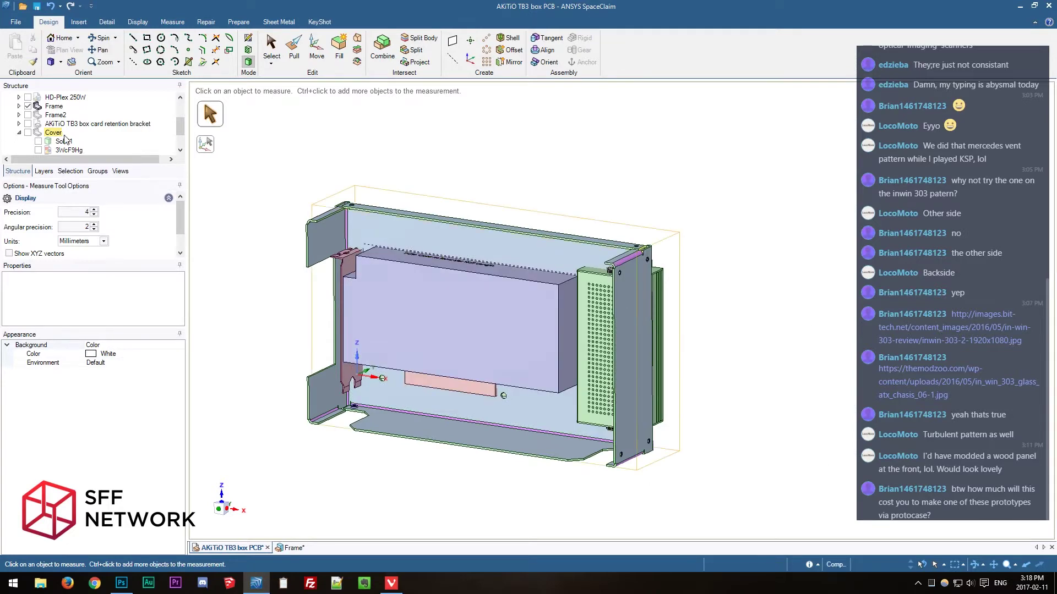
Show the AKiTiO TB3 box card retention bracket in the assembly.
{"action": "left_click", "coordinate": [28, 124]}
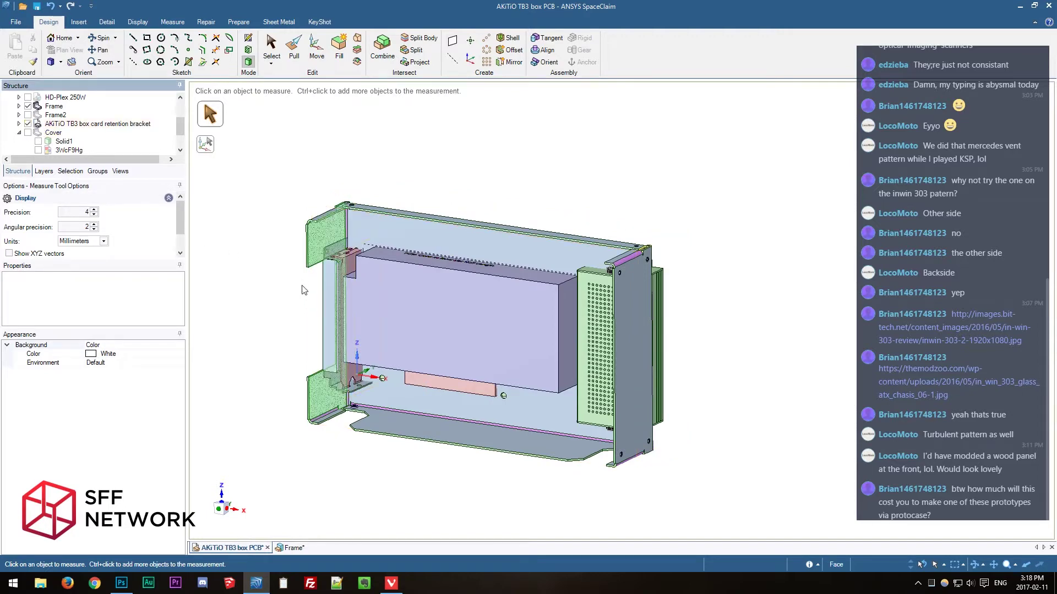
Inspect the card retention bracket at the frame's slotted end and the circuit boards behind the frame's long wall.
{"action": "middle_click_drag", "start_coordinate": [444, 337], "coordinate": [447, 330]}
{"action": "scroll", "coordinate": [279, 292], "scroll_direction": "up", "scroll_amount": 2}
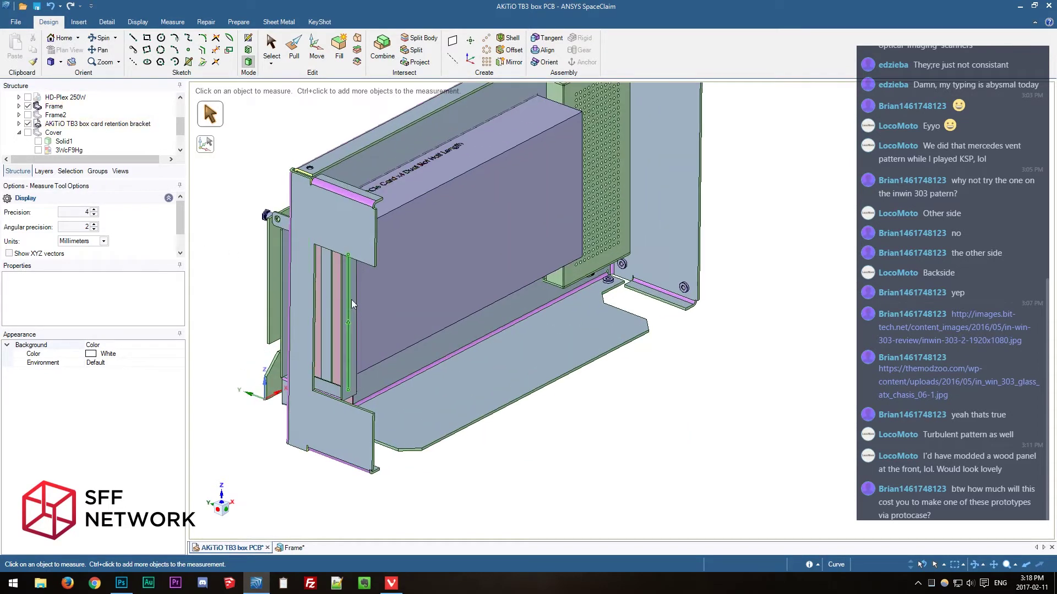
{"action": "scroll", "coordinate": [353, 299], "scroll_direction": "up", "scroll_amount": 1}
{"action": "scroll", "coordinate": [353, 298], "scroll_direction": "down", "scroll_amount": 2}
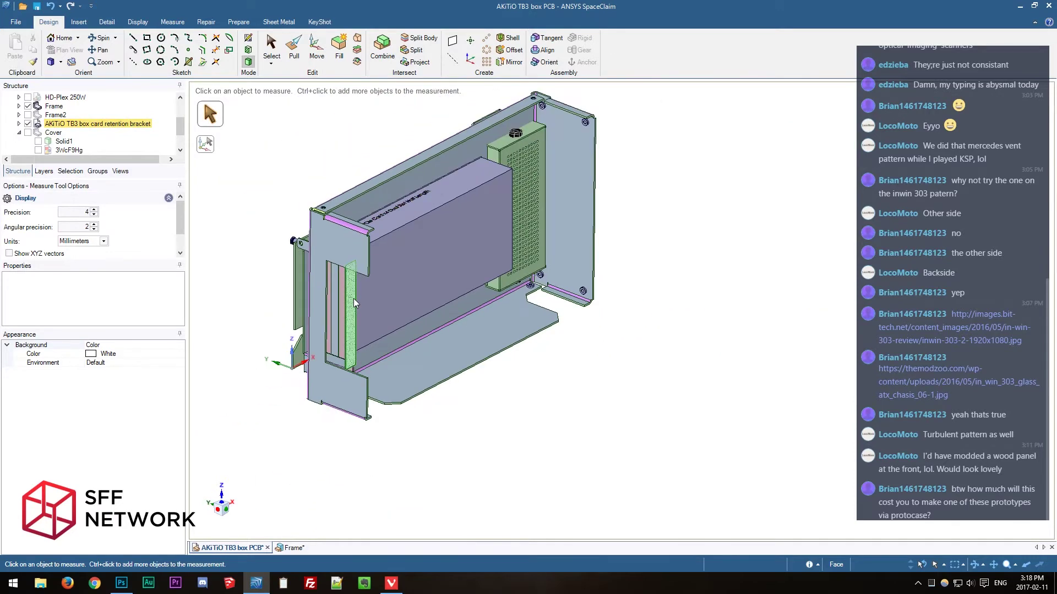
{"action": "middle_click_drag", "start_coordinate": [539, 407], "coordinate": [331, 308]}
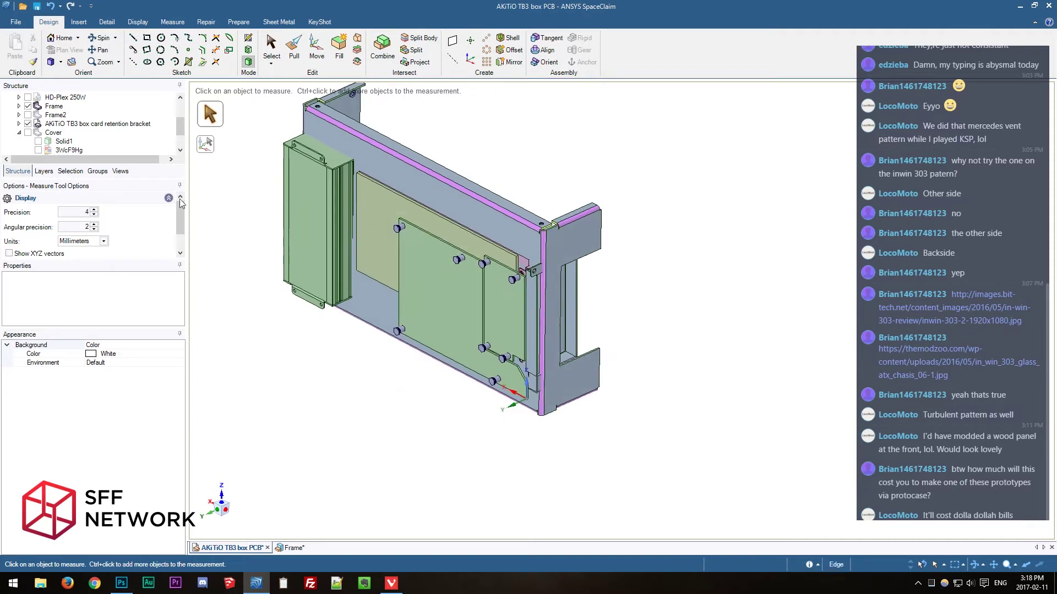
{"action": "scroll", "coordinate": [55, 143], "scroll_direction": "down", "scroll_amount": 1}
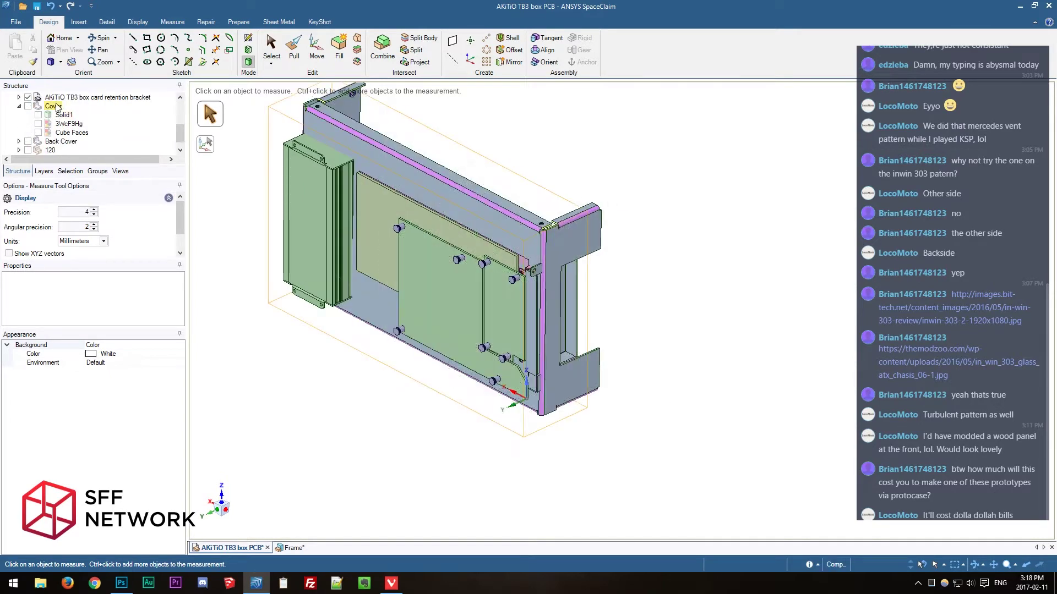
{"action": "scroll", "coordinate": [69, 131], "scroll_direction": "up", "scroll_amount": 1}
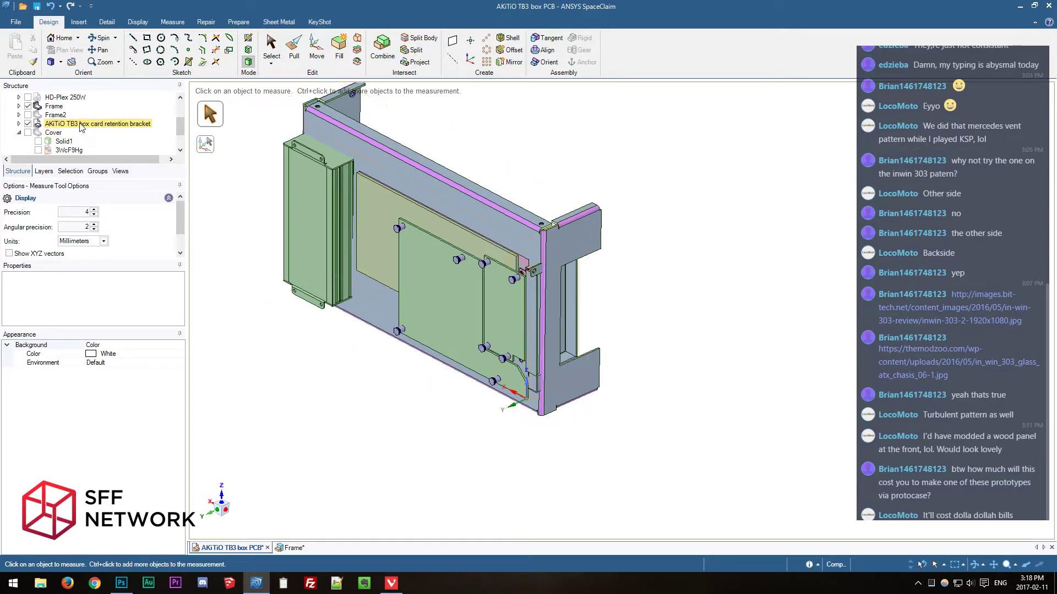
Try to move the Frame component perpendicular to its long wall up to the face of a circuit board standoff.
{"action": "left_click", "coordinate": [57, 108]}
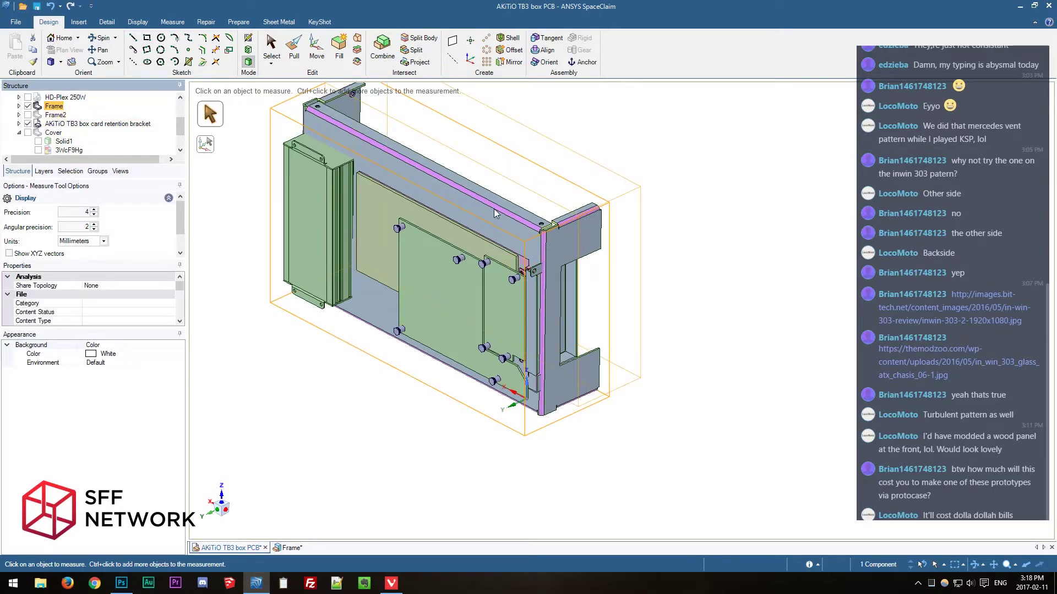
{"action": "key", "text": "m"}
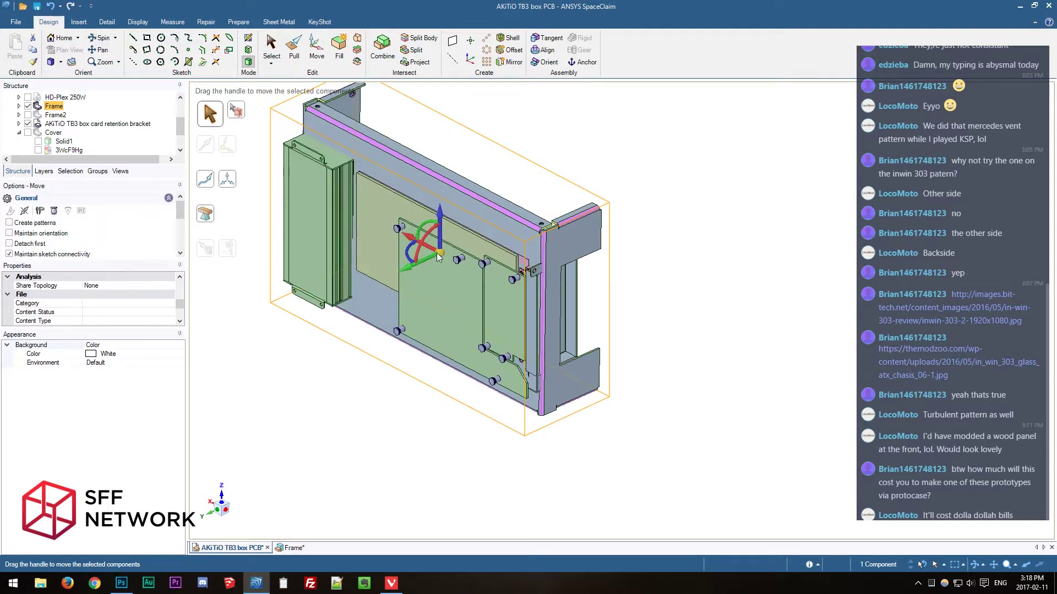
{"action": "left_click_drag", "start_coordinate": [459, 219], "coordinate": [465, 221]}
{"action": "left_click", "coordinate": [387, 277]}
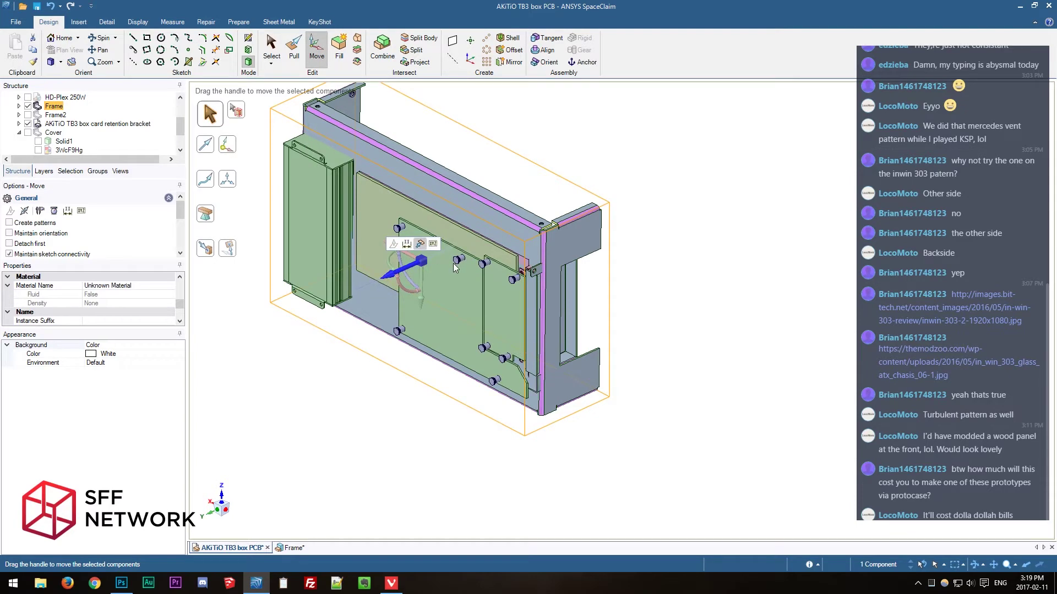
{"action": "scroll", "coordinate": [455, 268], "scroll_direction": "up", "scroll_amount": 2}
{"action": "scroll", "coordinate": [441, 266], "scroll_direction": "up", "scroll_amount": 2}
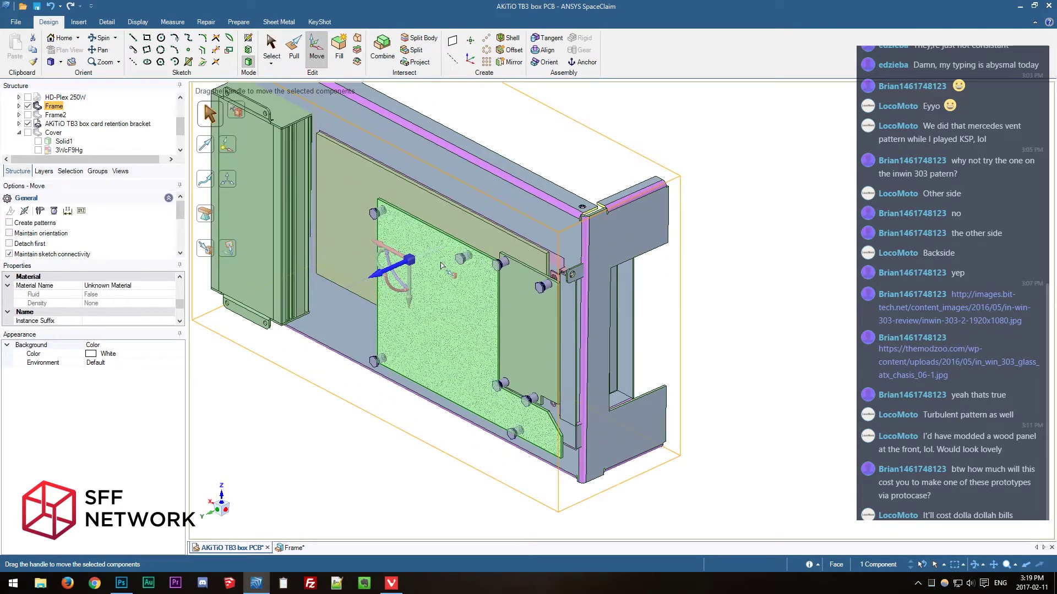
{"action": "scroll", "coordinate": [440, 265], "scroll_direction": "up", "scroll_amount": 2}
{"action": "key", "text": "u"}
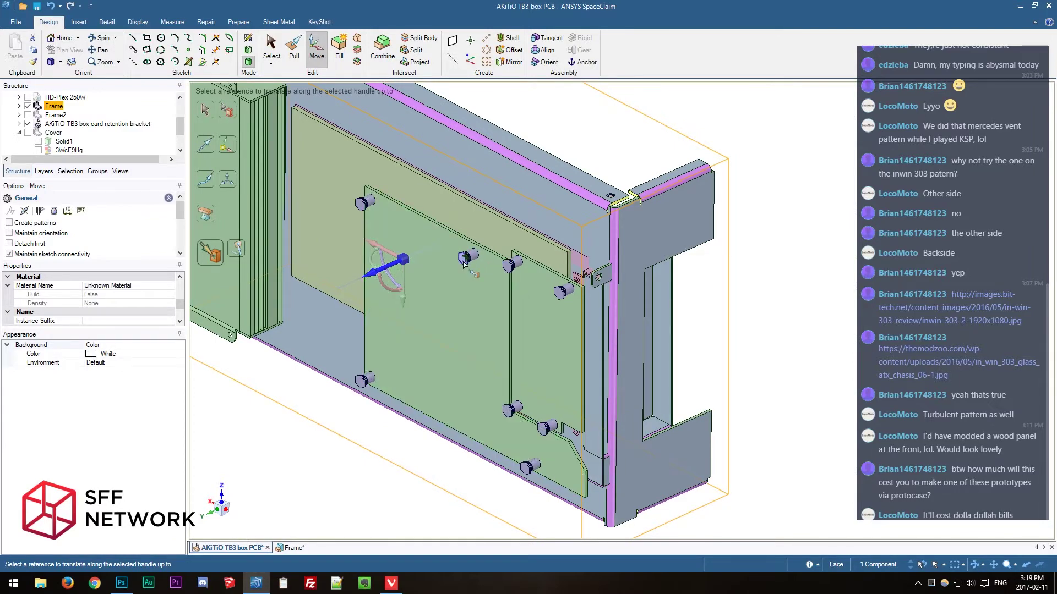
{"action": "left_click", "coordinate": [464, 262]}
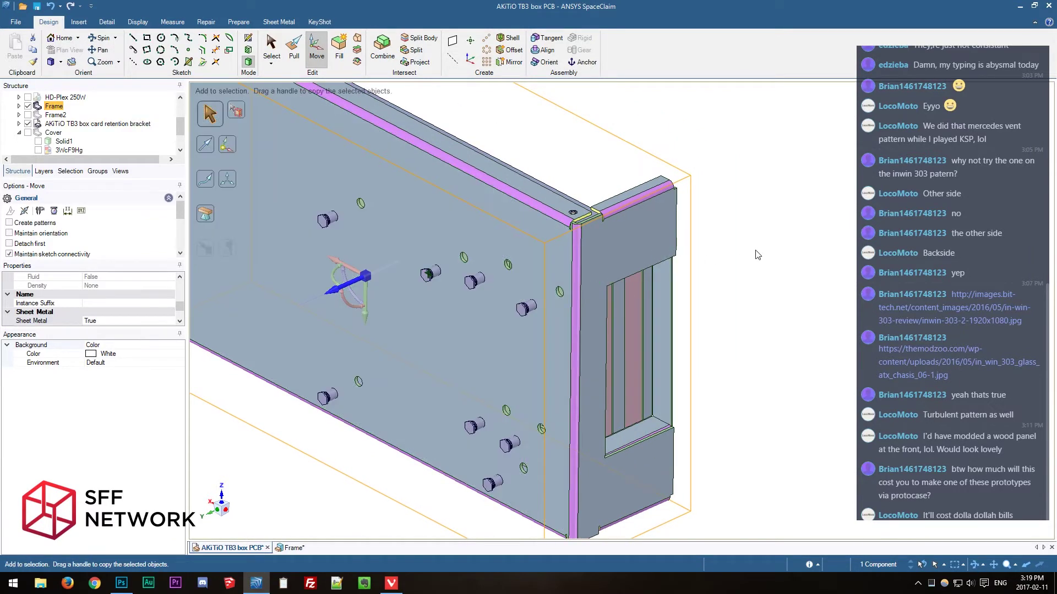
{"action": "key", "text": "ctrl+z"}
{"action": "key", "text": "Escape"}
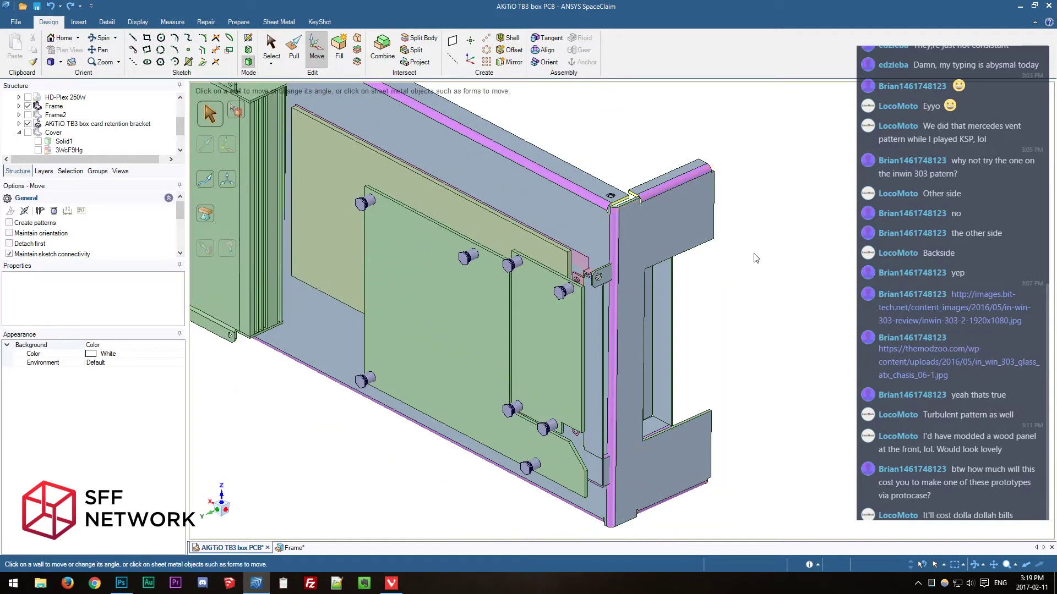
Switch to the Frame design and show all the hidden BSO-3.5M3-8ZI_3D standoffs.
{"action": "scroll", "coordinate": [756, 258], "scroll_direction": "down", "scroll_amount": 3}
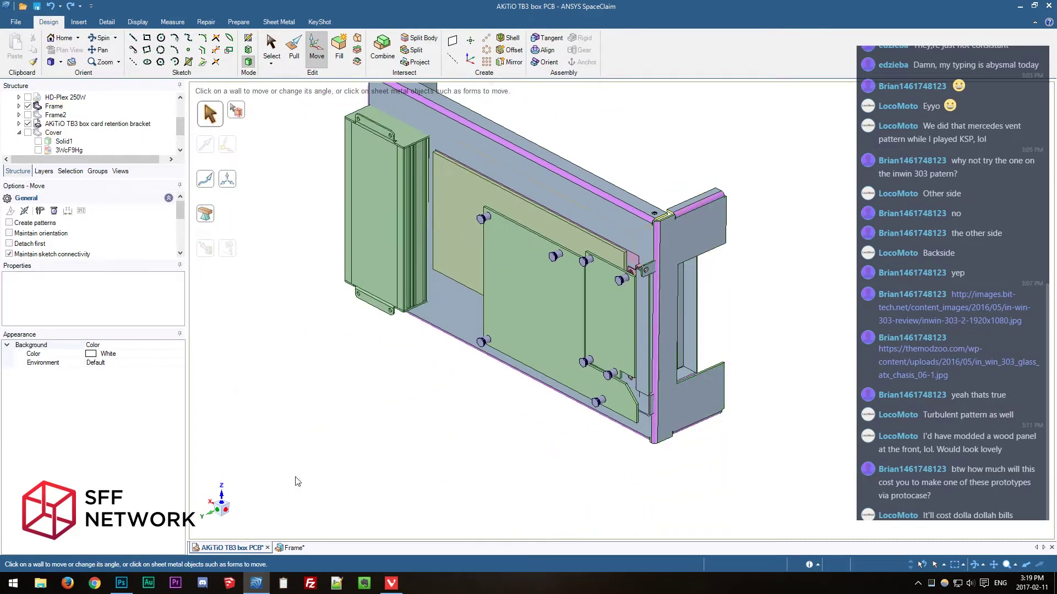
{"action": "left_click", "coordinate": [285, 550]}
{"action": "middle_click_drag", "start_coordinate": [398, 397], "coordinate": [484, 415]}
{"action": "left_click", "coordinate": [70, 116]}
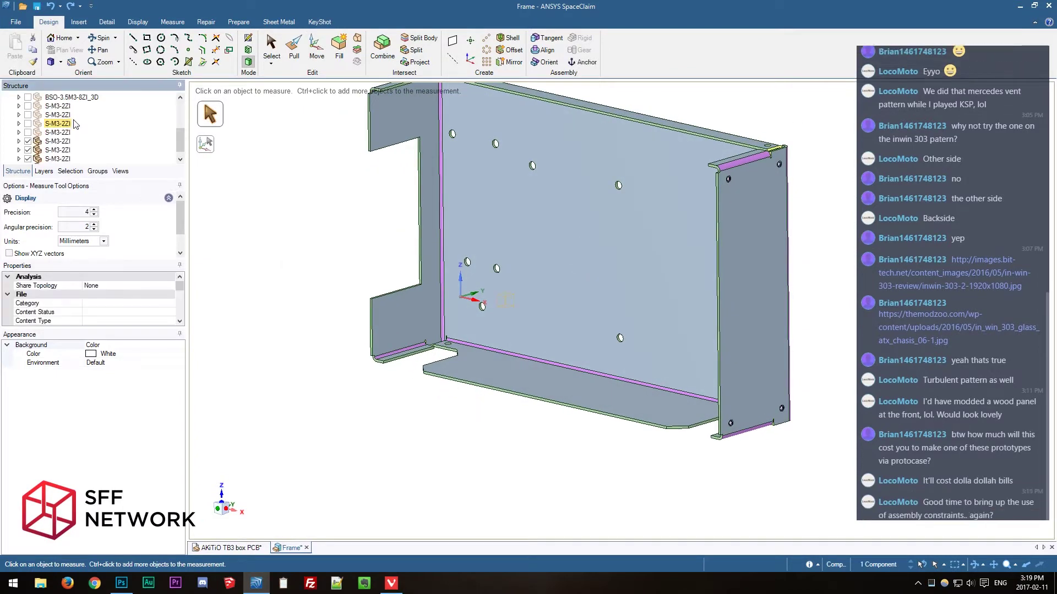
{"action": "scroll", "coordinate": [75, 132], "scroll_direction": "down", "scroll_amount": 1}
{"action": "left_click", "coordinate": [76, 152], "text": "shift"}
{"action": "key", "text": "ctrl+h"}
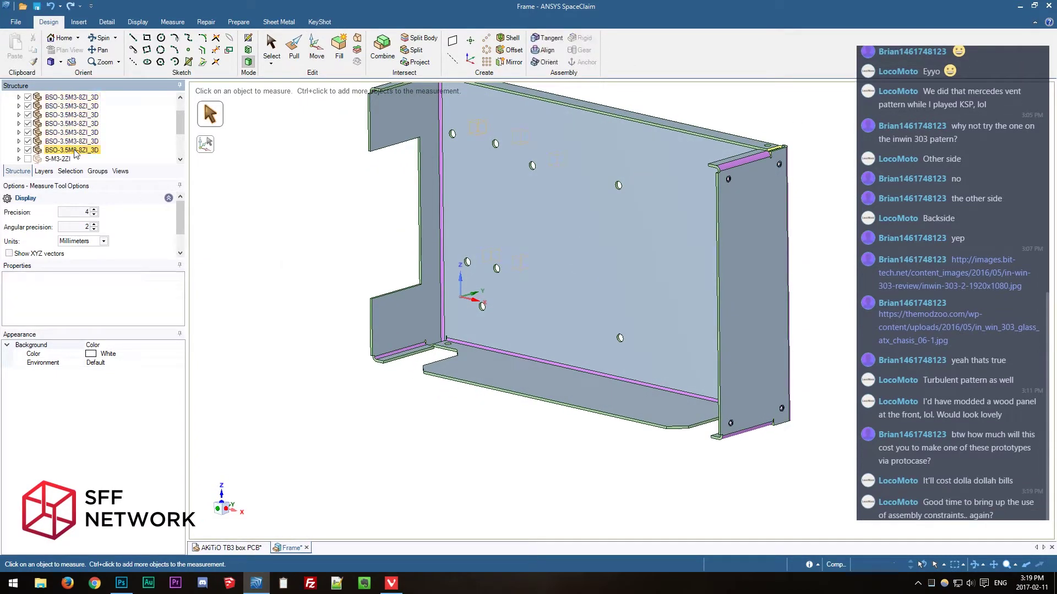
Show the hidden S-M3-2ZI nuts in the Frame design.
{"action": "middle_click_drag", "start_coordinate": [439, 390], "coordinate": [466, 435]}
{"action": "scroll", "coordinate": [33, 121], "scroll_direction": "down", "scroll_amount": 3}
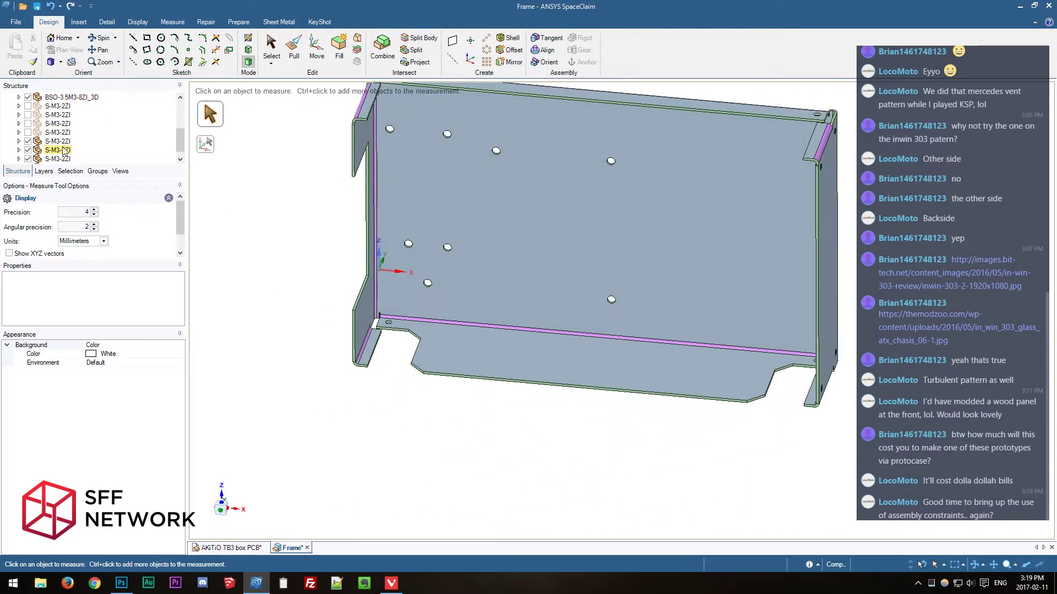
{"action": "left_click", "coordinate": [28, 124]}
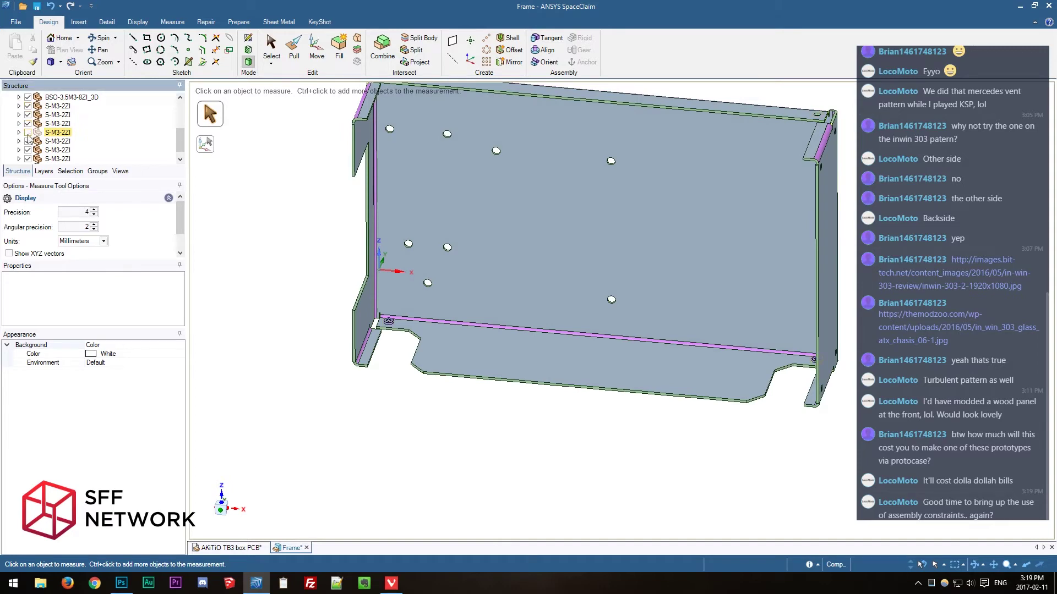
{"action": "left_click", "coordinate": [28, 132]}
{"action": "middle_click_drag", "start_coordinate": [540, 439], "coordinate": [309, 452]}
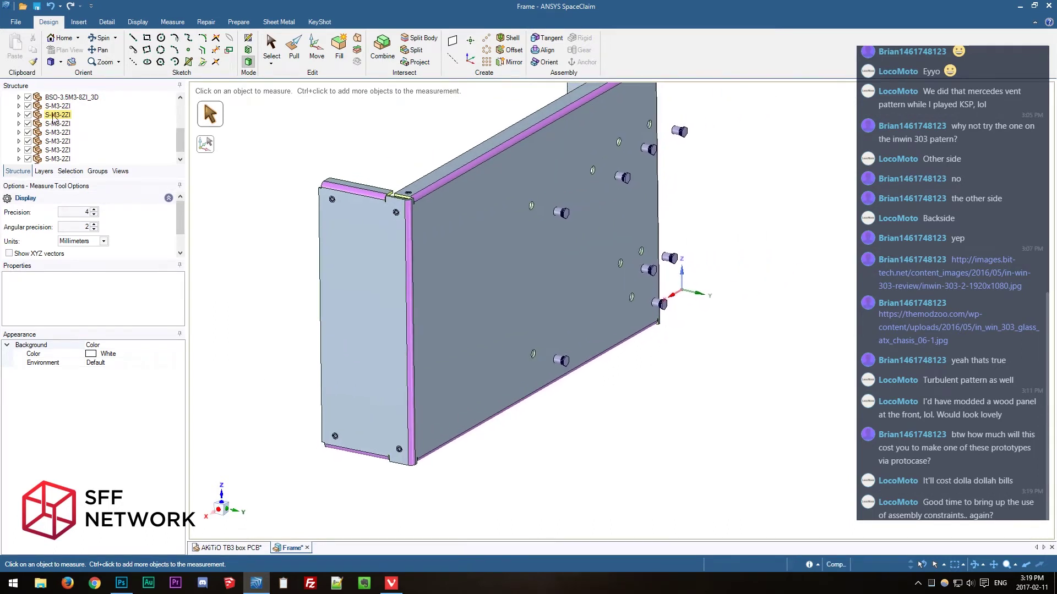
{"action": "scroll", "coordinate": [59, 113], "scroll_direction": "down", "scroll_amount": 1}
{"action": "scroll", "coordinate": [60, 143], "scroll_direction": "up", "scroll_amount": 3}
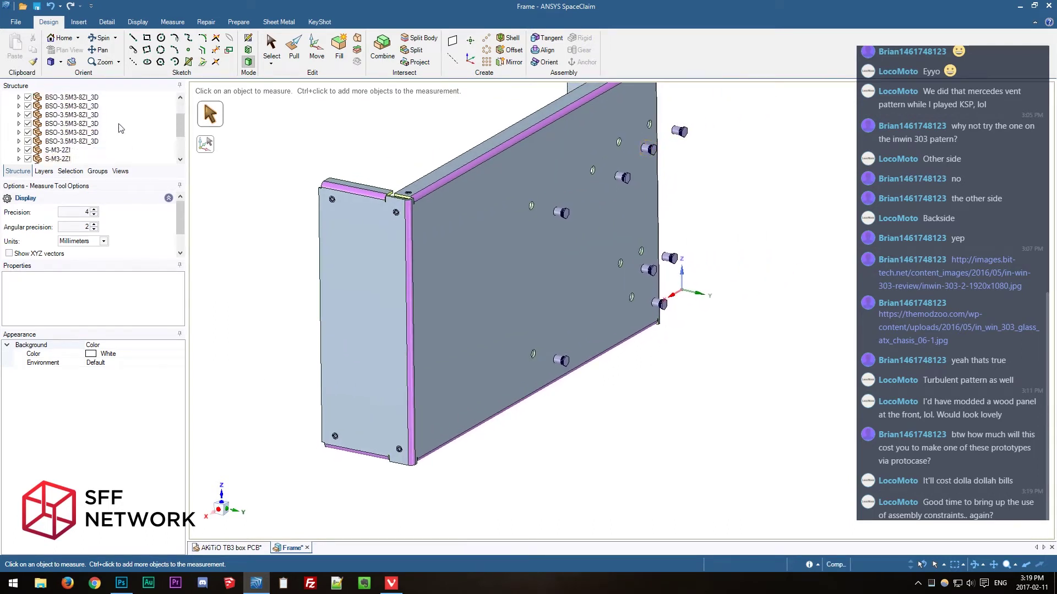
{"action": "left_click", "coordinate": [80, 141]}
{"action": "left_click", "coordinate": [79, 143]}
{"action": "scroll", "coordinate": [80, 143], "scroll_direction": "up", "scroll_amount": 1}
{"action": "left_click", "coordinate": [80, 107], "text": "shift"}
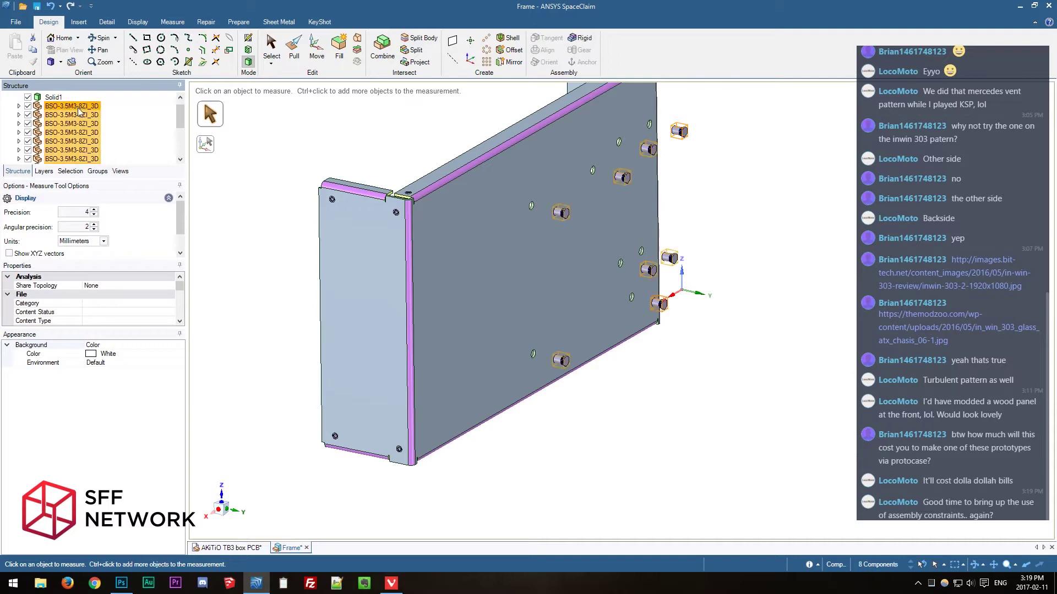
{"action": "middle_click_drag", "start_coordinate": [703, 401], "coordinate": [812, 403]}
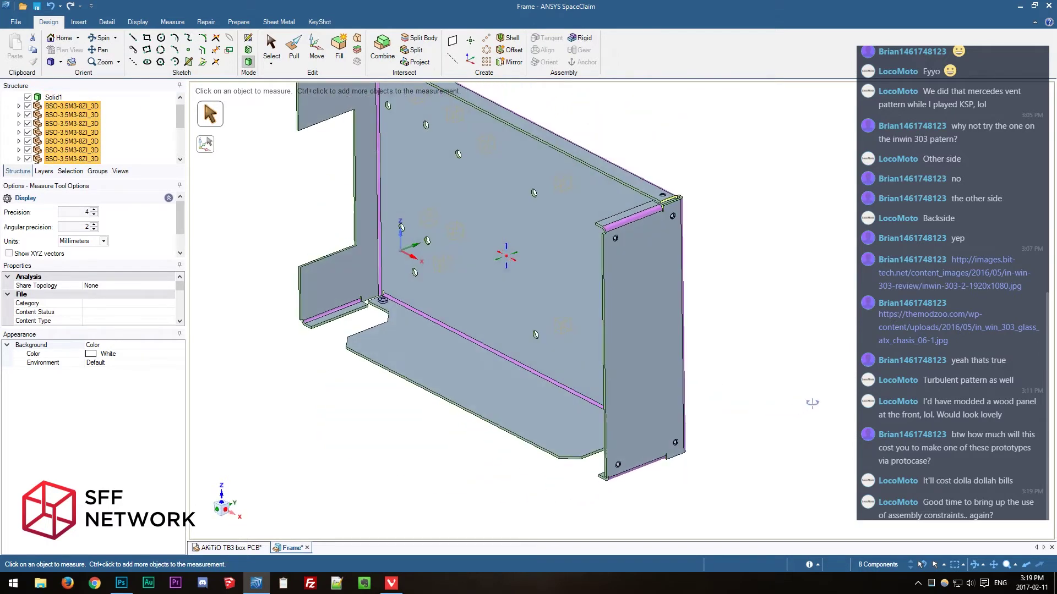
{"action": "scroll", "coordinate": [61, 124], "scroll_direction": "up", "scroll_amount": 1}
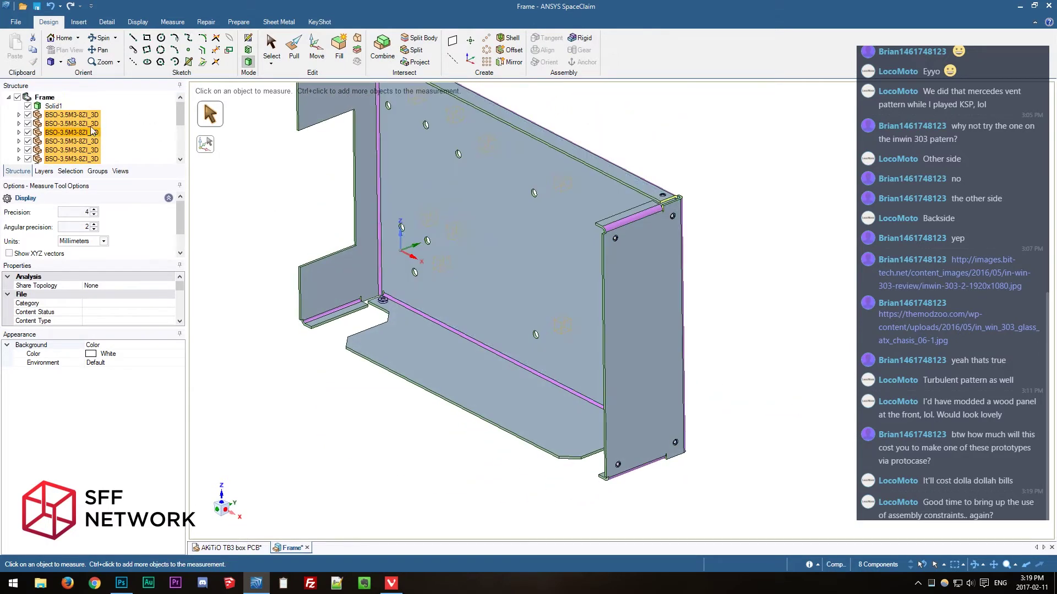
Try to move the frame's Solid1 body together with all S-M3-2ZI nuts perpendicular to the long wall up to the standoffs.
{"action": "left_click", "coordinate": [50, 108]}
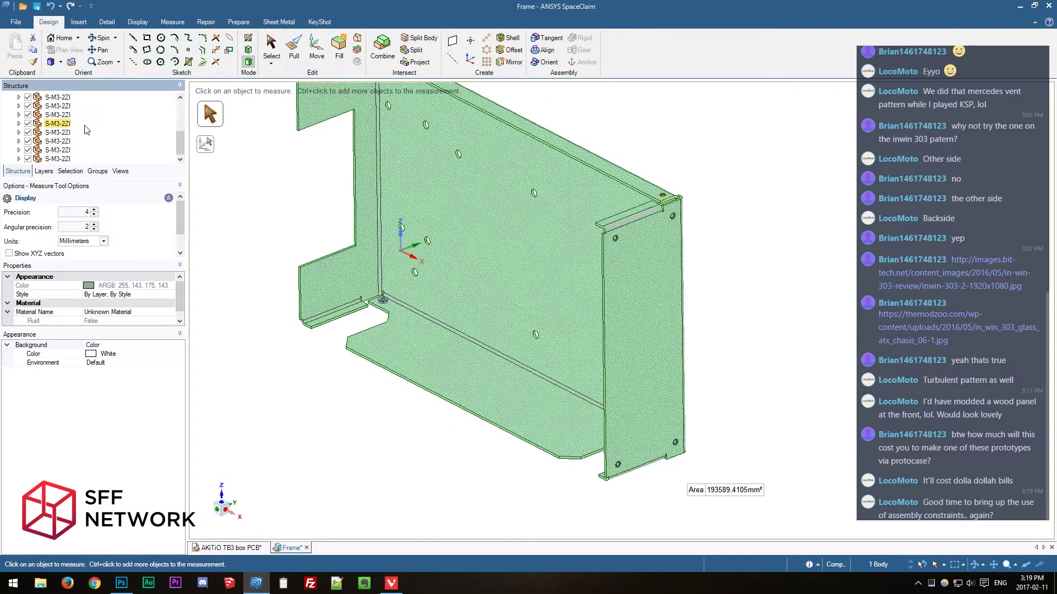
{"action": "scroll", "coordinate": [60, 125], "scroll_direction": "down", "scroll_amount": 2}
{"action": "left_click", "coordinate": [69, 124]}
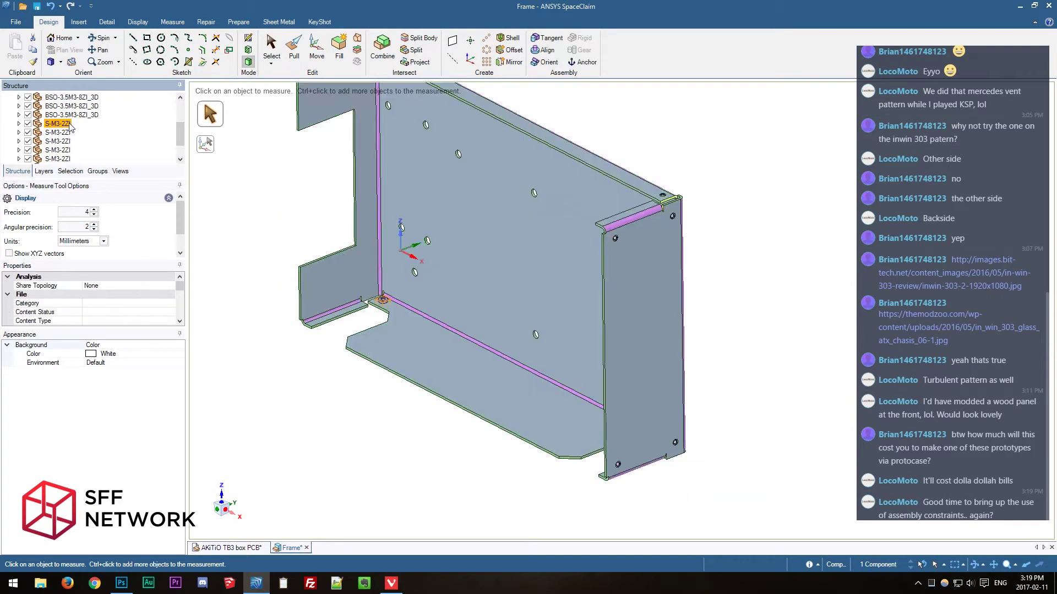
{"action": "scroll", "coordinate": [69, 125], "scroll_direction": "down", "scroll_amount": 1}
{"action": "left_click", "coordinate": [53, 159], "text": "shift"}
{"action": "scroll", "coordinate": [70, 142], "scroll_direction": "up", "scroll_amount": 3}
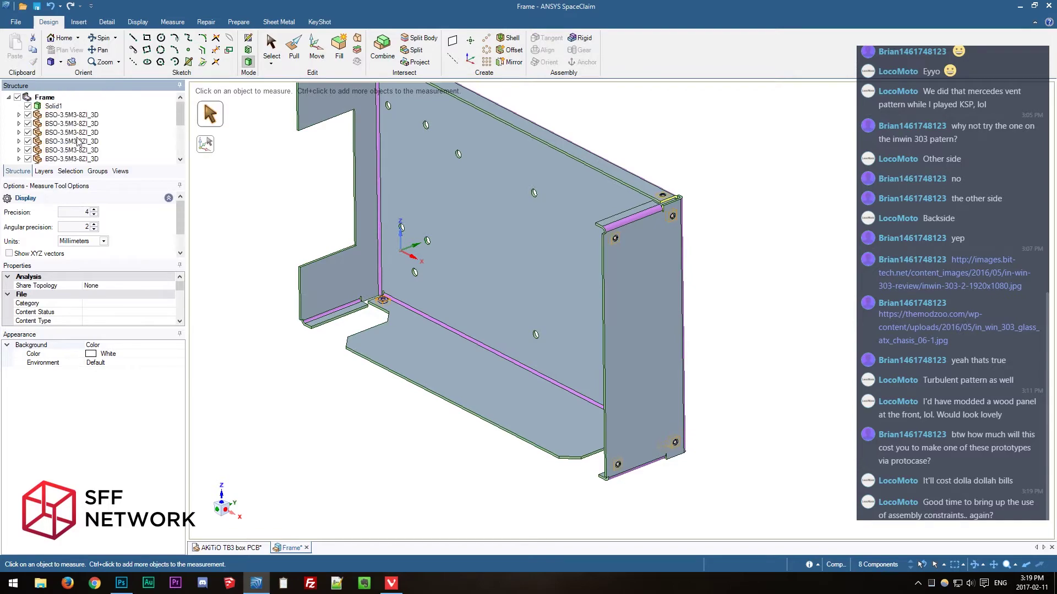
{"action": "left_click", "coordinate": [53, 106], "text": "ctrl"}
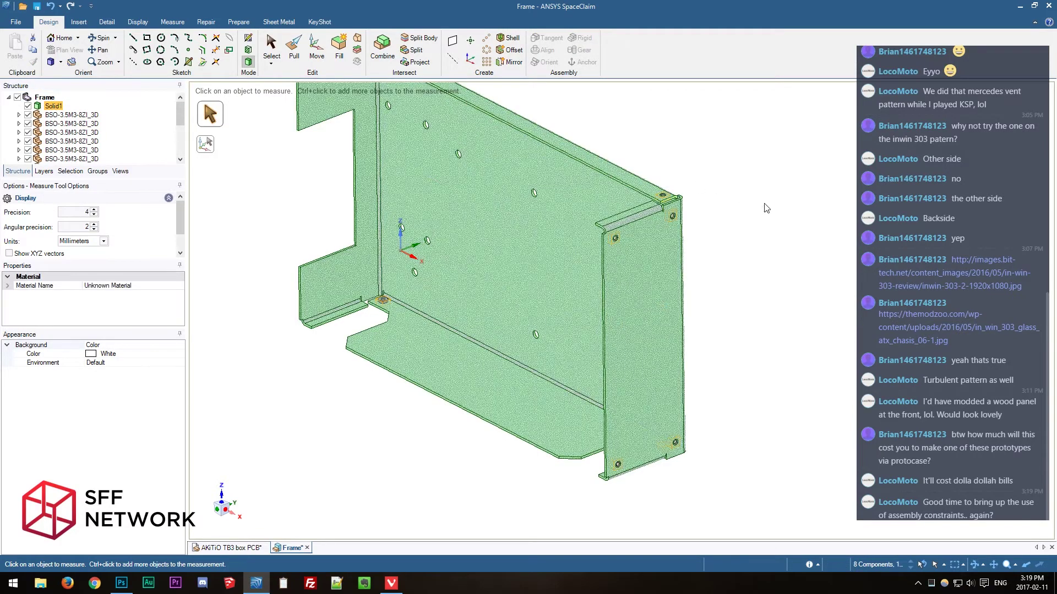
{"action": "middle_click_drag", "start_coordinate": [767, 207], "coordinate": [604, 239]}
{"action": "key", "text": "m"}
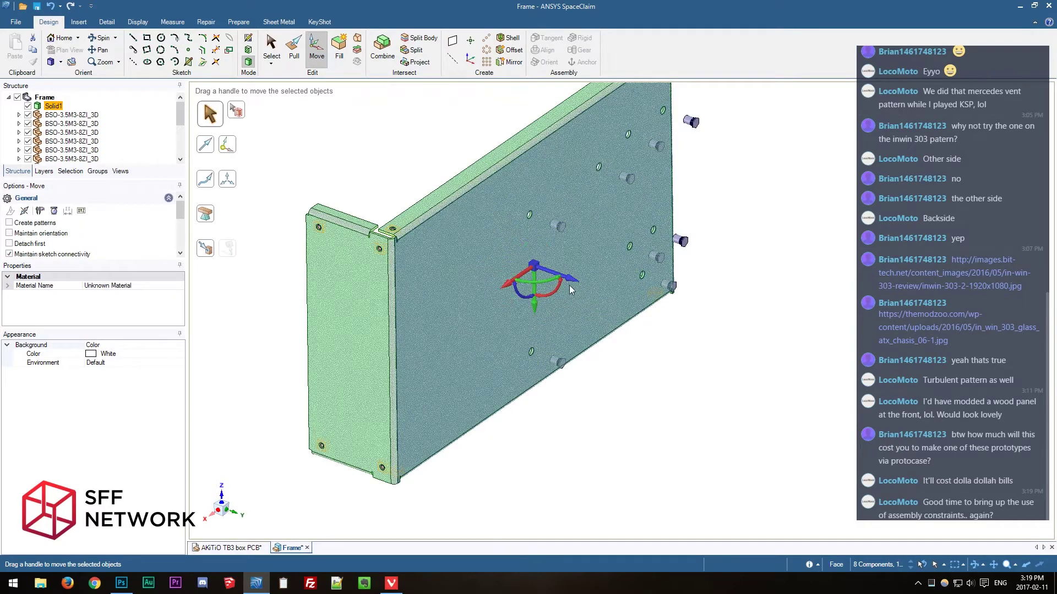
{"action": "left_click", "coordinate": [572, 281]}
{"action": "key", "text": "u"}
{"action": "scroll", "coordinate": [574, 232], "scroll_direction": "up", "scroll_amount": 2}
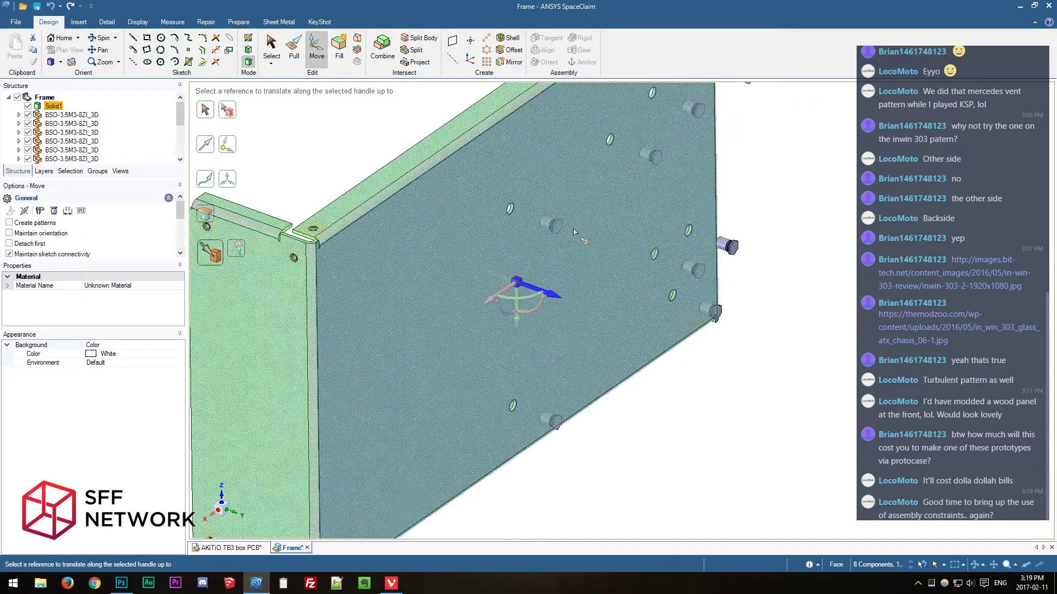
{"action": "scroll", "coordinate": [574, 232], "scroll_direction": "up", "scroll_amount": 3}
{"action": "key", "text": "Escape"}
{"action": "scroll", "coordinate": [577, 305], "scroll_direction": "down", "scroll_amount": 6}
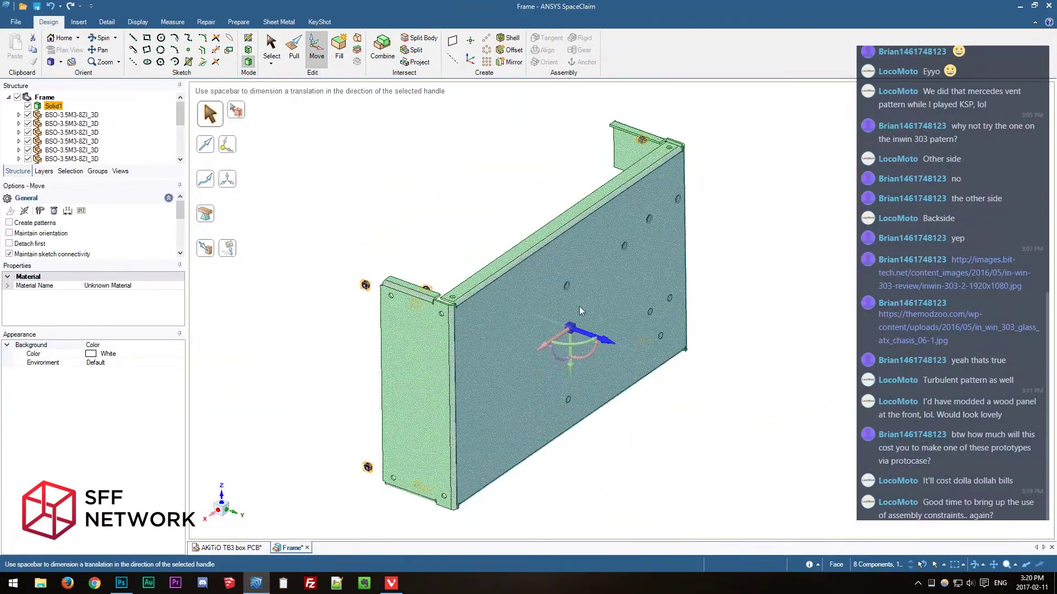
{"action": "key", "text": "Escape"}
Check the displaced nuts and the Align condition of one S-M3-2ZI nut, and undo the frame body move.
{"action": "middle_click_drag", "start_coordinate": [434, 188], "coordinate": [714, 186]}
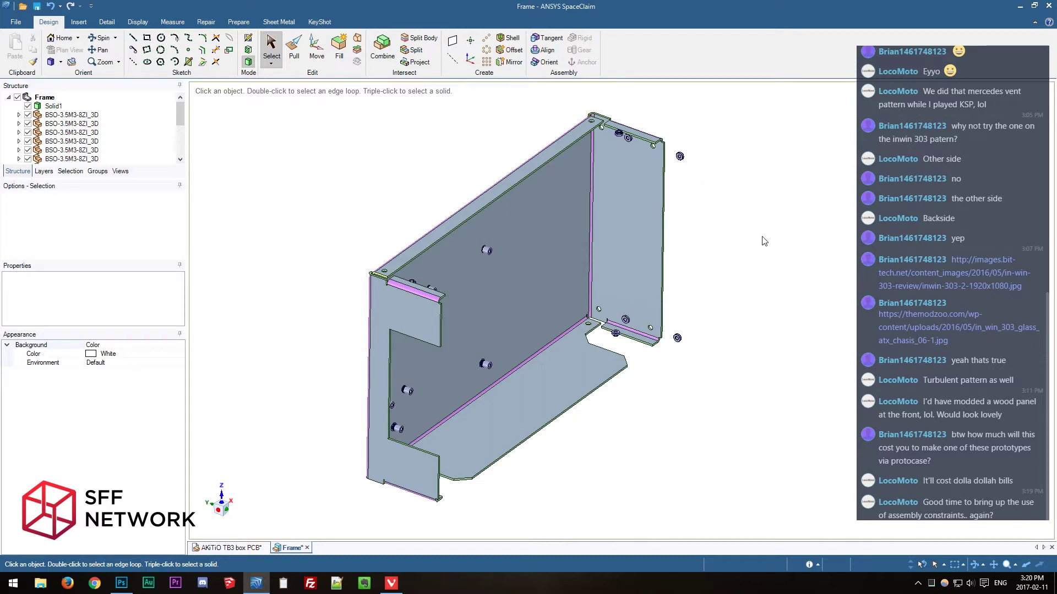
{"action": "scroll", "coordinate": [22, 120], "scroll_direction": "down", "scroll_amount": 5}
{"action": "left_click", "coordinate": [19, 115]}
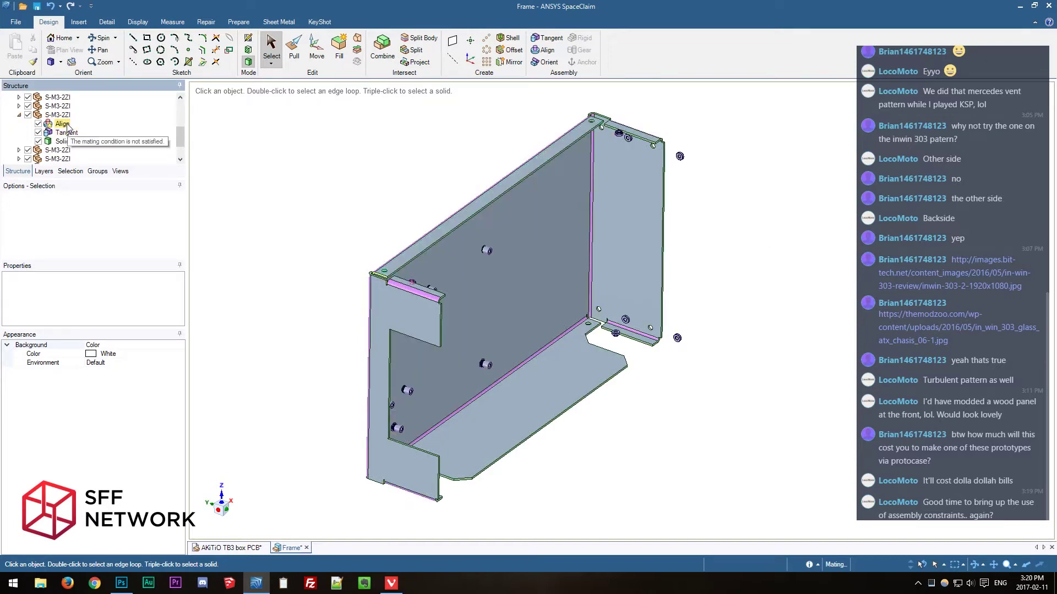
{"action": "middle_click_drag", "start_coordinate": [759, 271], "coordinate": [527, 245]}
{"action": "key", "text": "ctrl+z"}
{"action": "key", "text": "ctrl+z"}
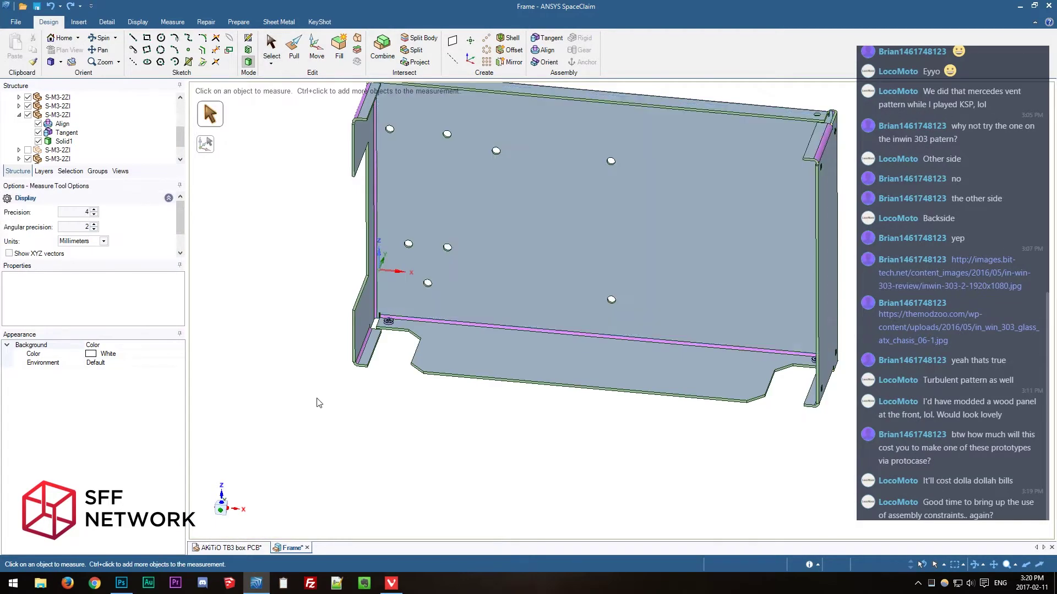
Move all eight BSO-3.5M3-8ZI_3D standoffs perpendicular to the Frame's long wall up to the wall's outer face.
{"action": "scroll", "coordinate": [474, 387], "scroll_direction": "down", "scroll_amount": 3}
{"action": "middle_click_drag", "start_coordinate": [577, 394], "coordinate": [768, 413]}
{"action": "scroll", "coordinate": [80, 118], "scroll_direction": "up", "scroll_amount": 1}
{"action": "left_click", "coordinate": [80, 115]}
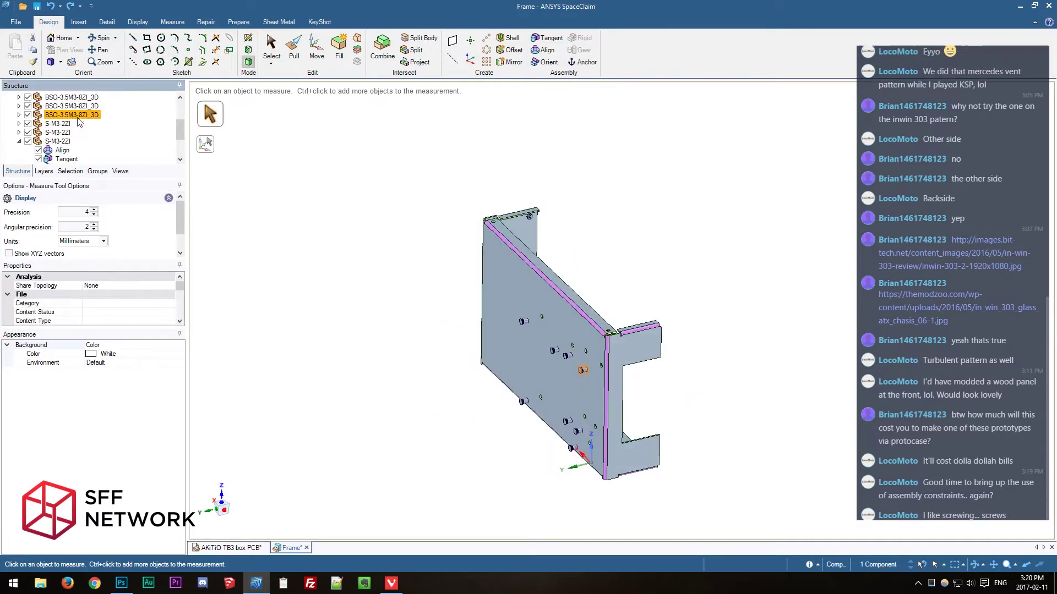
{"action": "scroll", "coordinate": [81, 118], "scroll_direction": "up", "scroll_amount": 3}
{"action": "left_click", "coordinate": [78, 115], "text": "shift"}
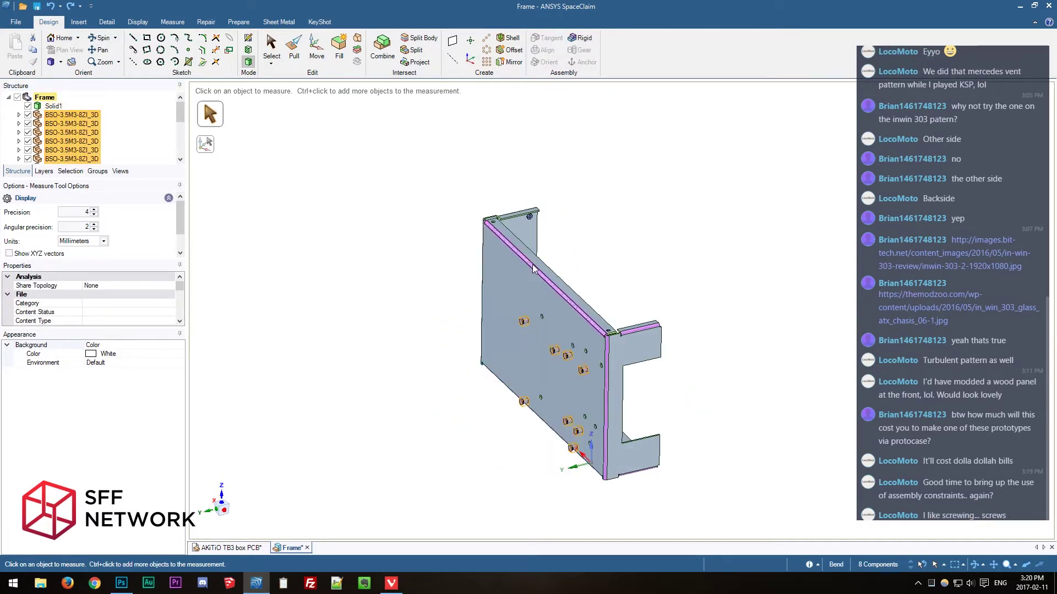
{"action": "key", "text": "m"}
{"action": "scroll", "coordinate": [516, 412], "scroll_direction": "up", "scroll_amount": 5}
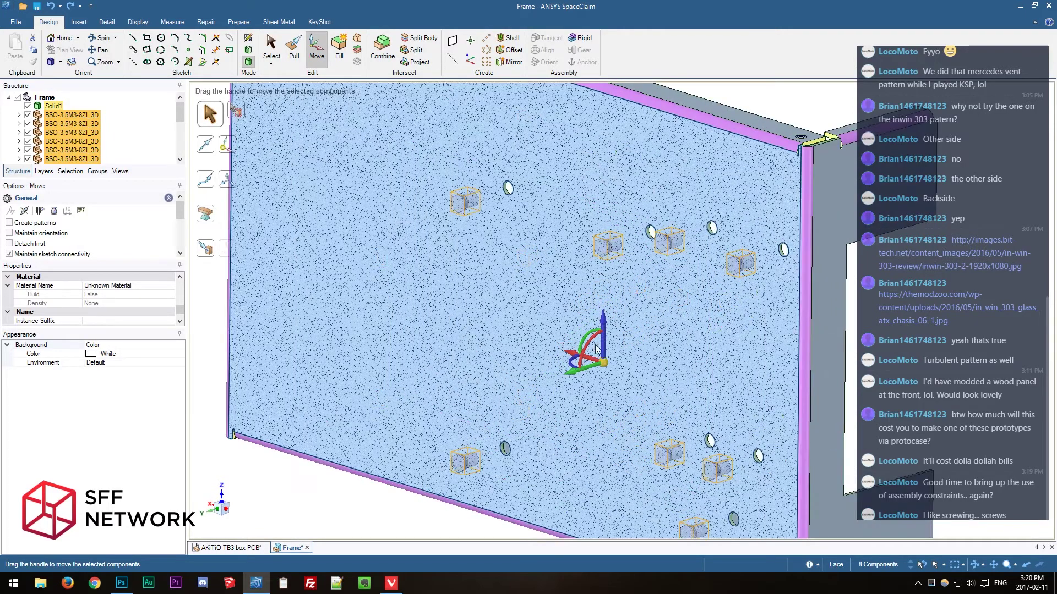
{"action": "left_click_drag", "start_coordinate": [603, 363], "coordinate": [600, 254]}
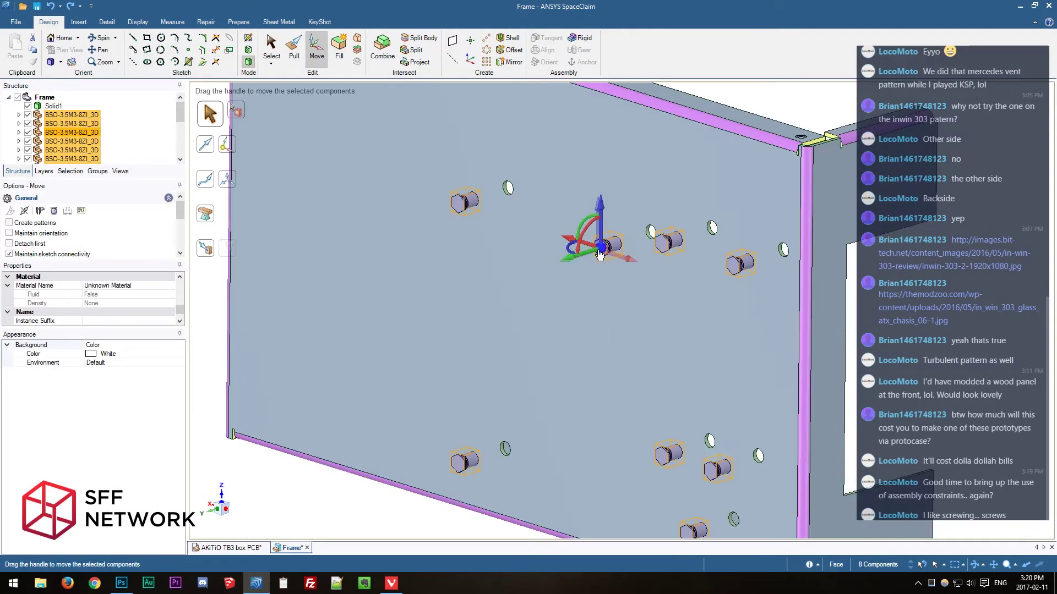
{"action": "left_click", "coordinate": [573, 259]}
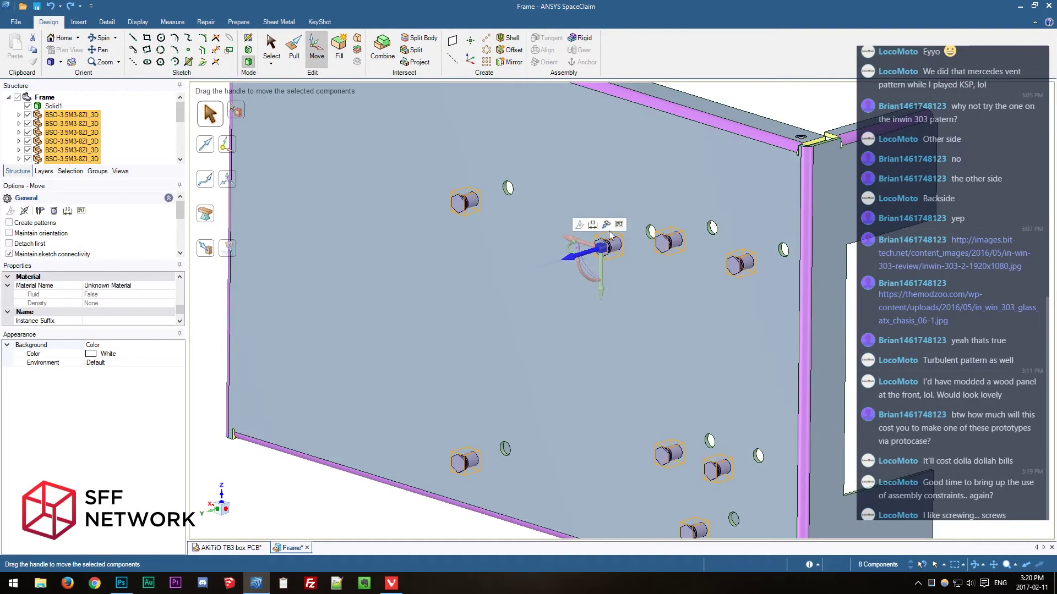
{"action": "left_click", "coordinate": [608, 227]}
{"action": "left_click", "coordinate": [583, 174]}
{"action": "key", "text": "Escape"}
{"action": "scroll", "coordinate": [825, 381], "scroll_direction": "down", "scroll_amount": 5}
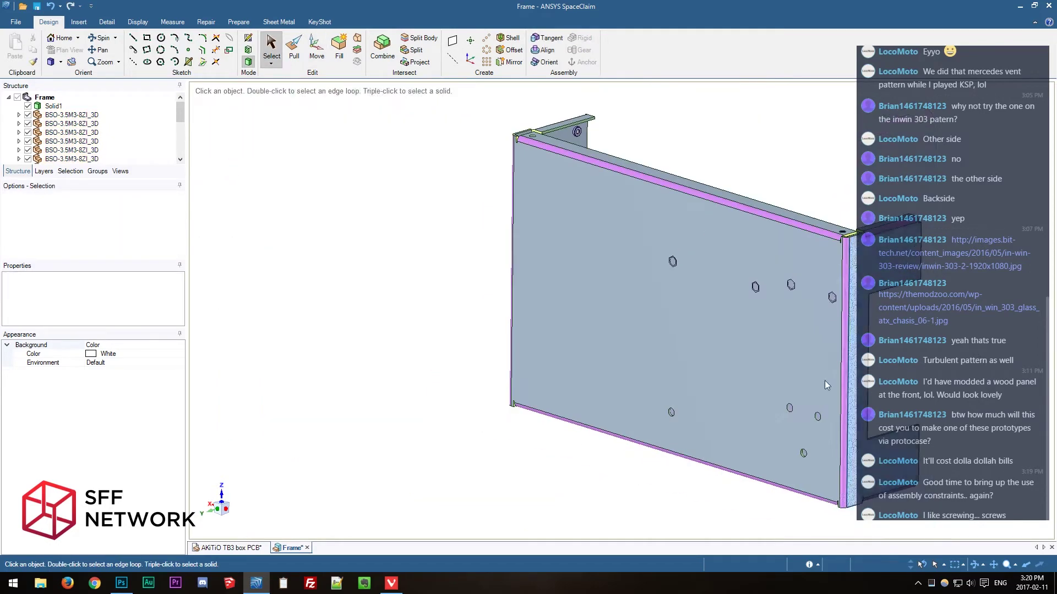
Switch to the AKiTiO TB3 box PCB design and move the Frame component about 143 mm clear of the PCBs, perpendicular to its long wall.
{"action": "left_click", "coordinate": [234, 548]}
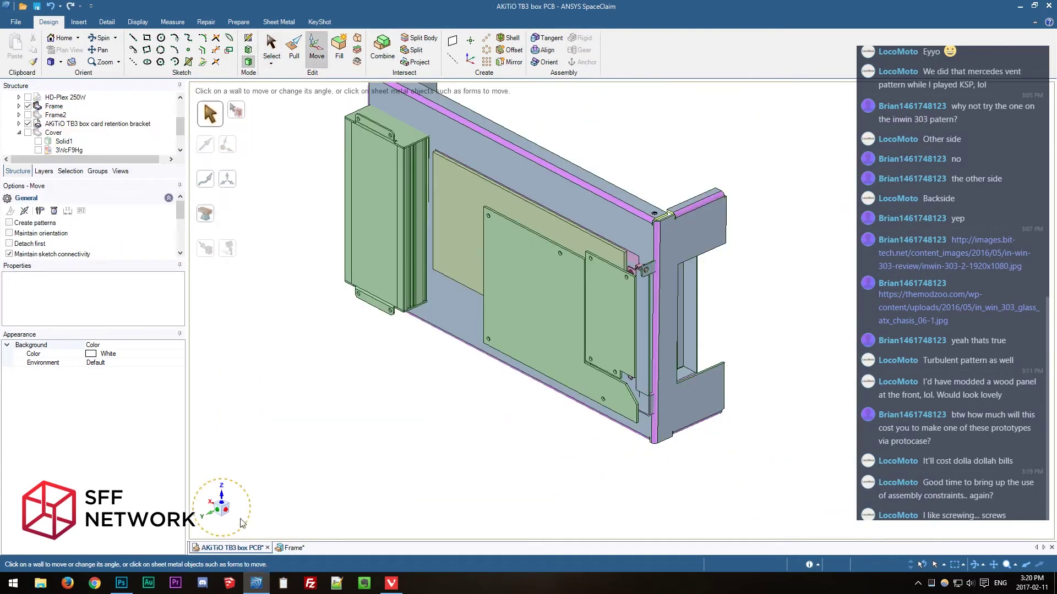
{"action": "left_click", "coordinate": [54, 105]}
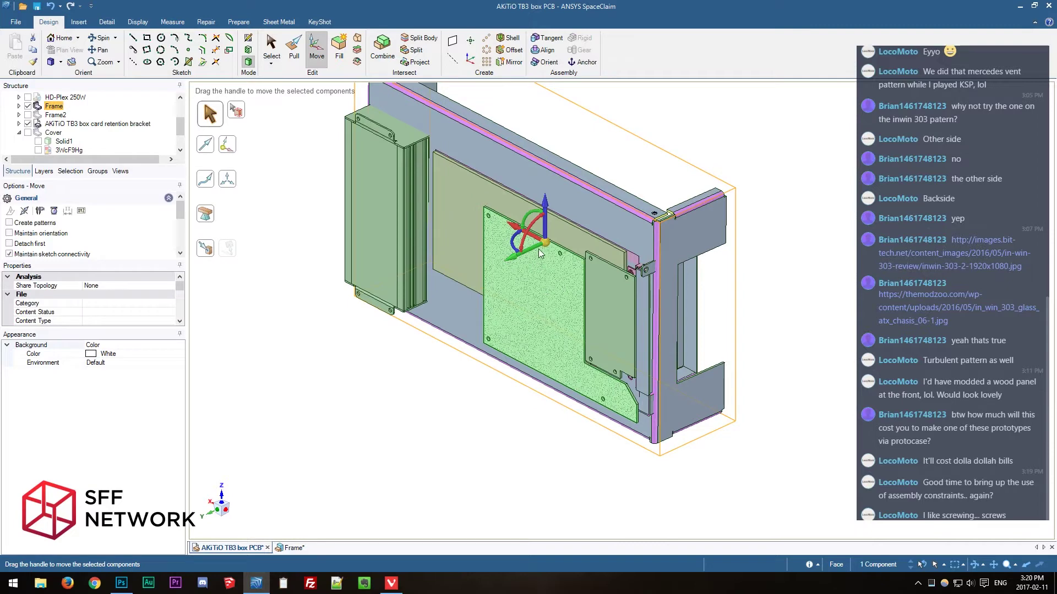
{"action": "left_click_drag", "start_coordinate": [544, 243], "coordinate": [616, 213]}
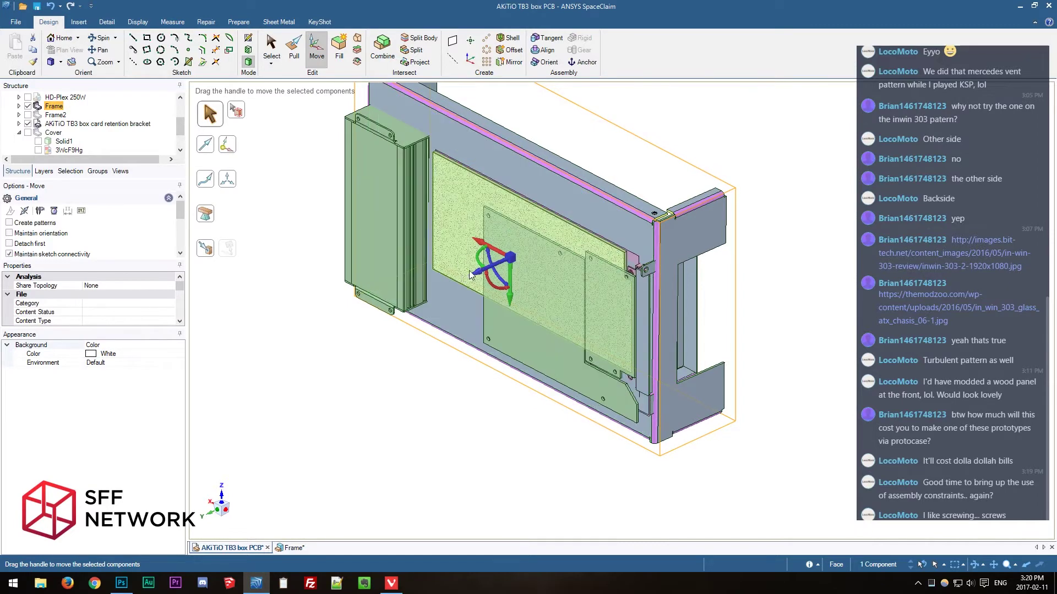
{"action": "middle_click_drag", "start_coordinate": [477, 275], "coordinate": [387, 387]}
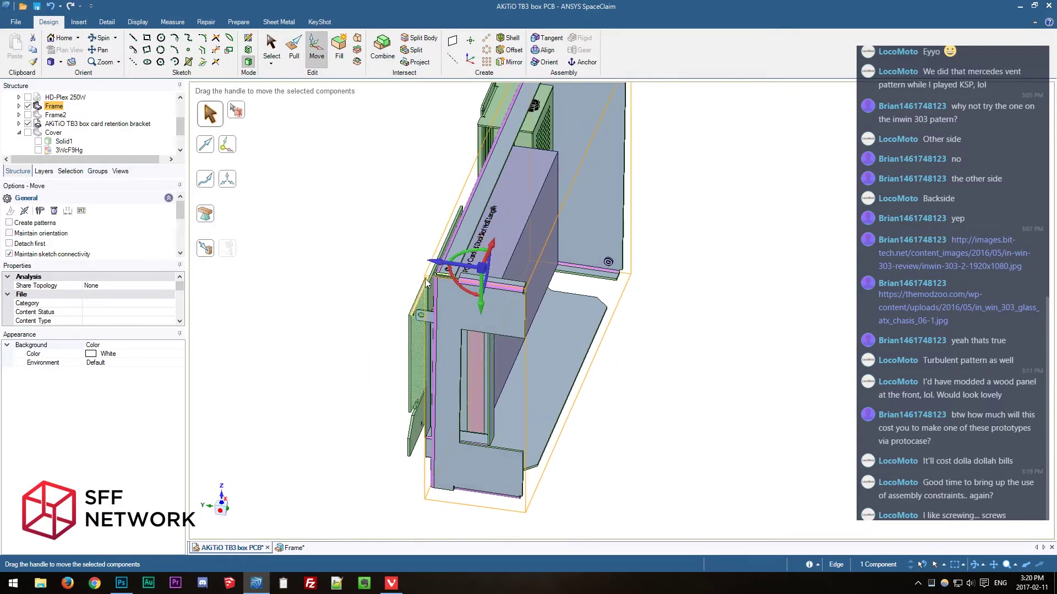
{"action": "left_click_drag", "start_coordinate": [457, 264], "coordinate": [693, 310]}
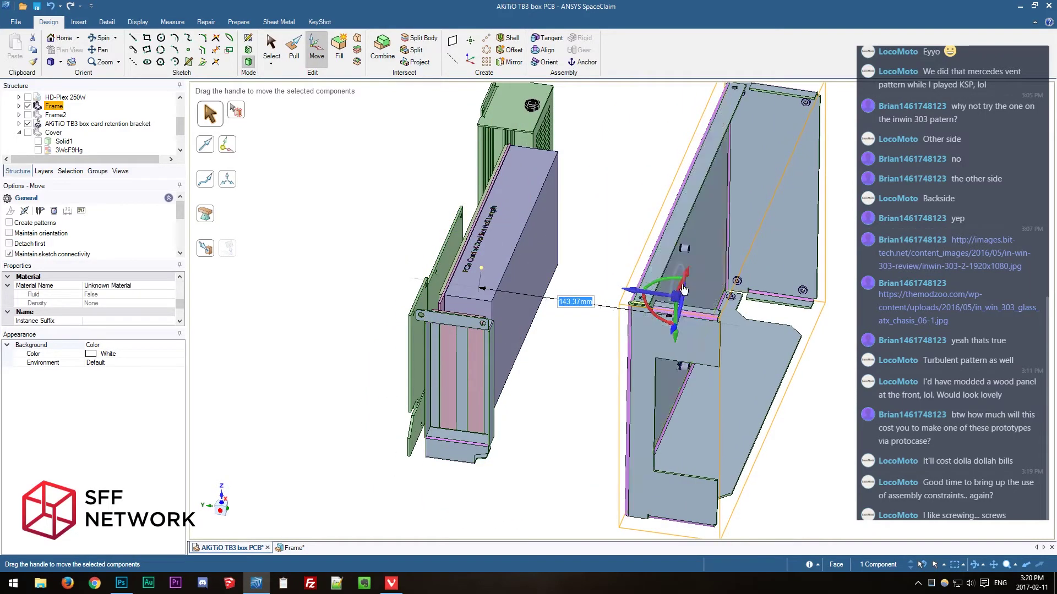
Move the Frame back perpendicular to its long wall, using a standoff's end as the anchor, up to the PCB face.
{"action": "scroll", "coordinate": [692, 309], "scroll_direction": "up", "scroll_amount": 5}
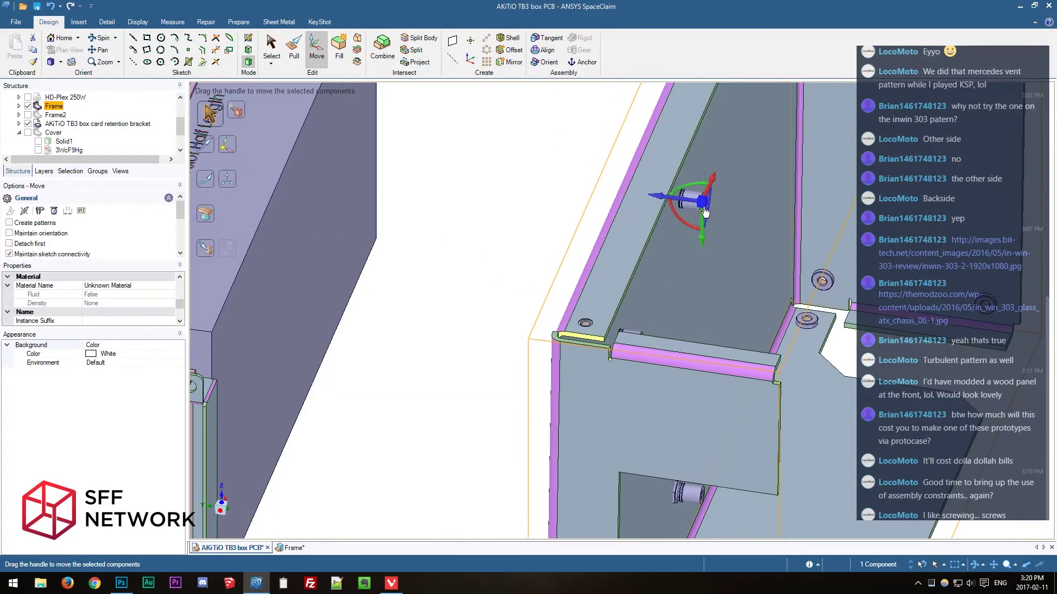
{"action": "left_click", "coordinate": [693, 166]}
{"action": "scroll", "coordinate": [543, 300], "scroll_direction": "down", "scroll_amount": 5}
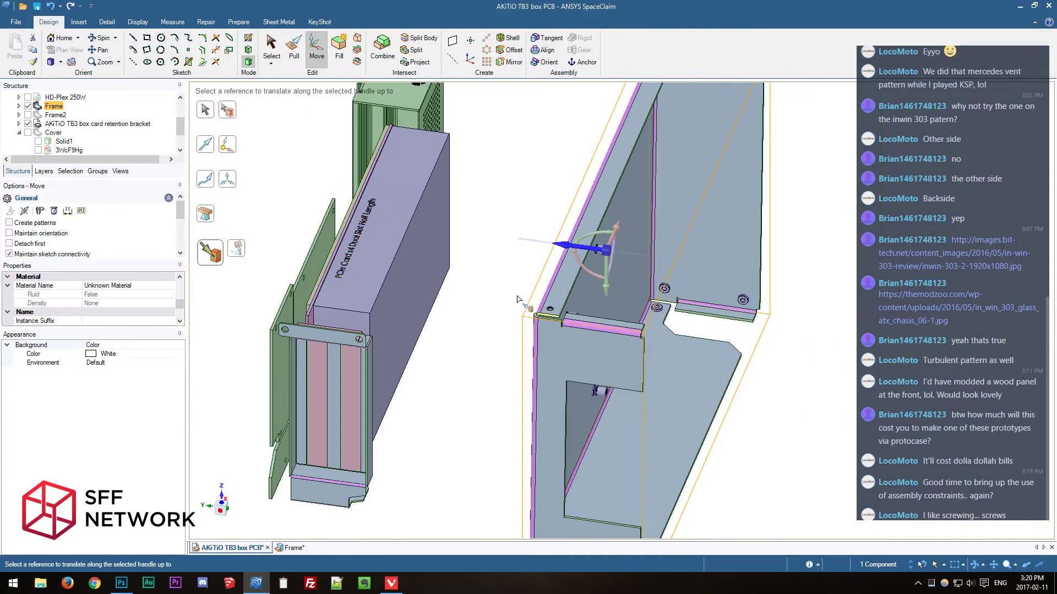
{"action": "middle_click_drag", "start_coordinate": [487, 323], "coordinate": [594, 325]}
{"action": "left_click", "coordinate": [250, 489]}
{"action": "key", "text": "Escape"}
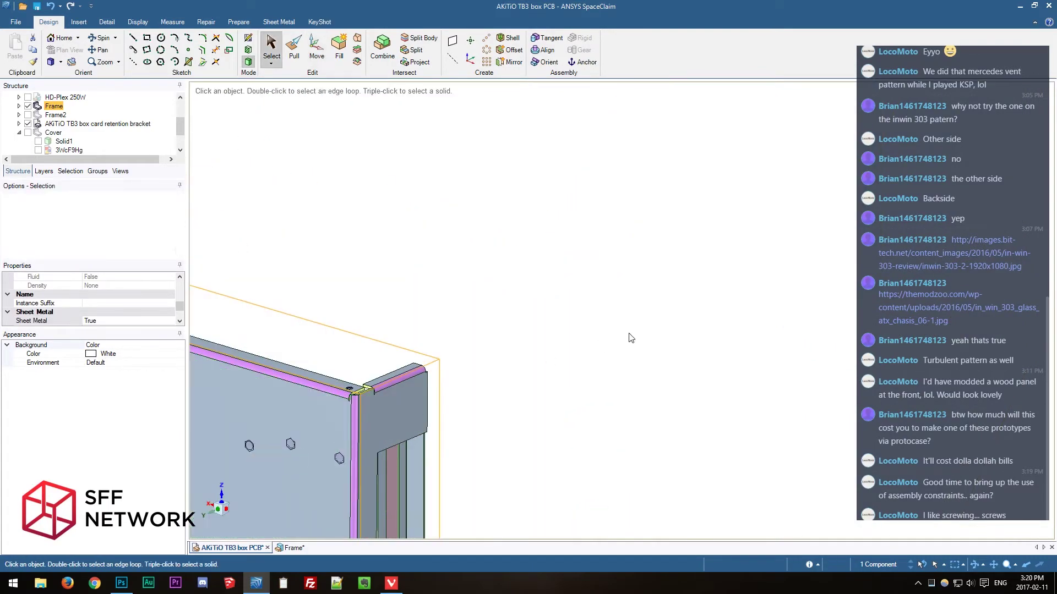
Examine how the repositioned Frame fits around the PCIe card, the card opening and the standoffs.
{"action": "scroll", "coordinate": [568, 385], "scroll_direction": "down", "scroll_amount": 5}
{"action": "middle_click_drag", "start_coordinate": [569, 396], "coordinate": [517, 403]}
{"action": "scroll", "coordinate": [518, 403], "scroll_direction": "up", "scroll_amount": 6}
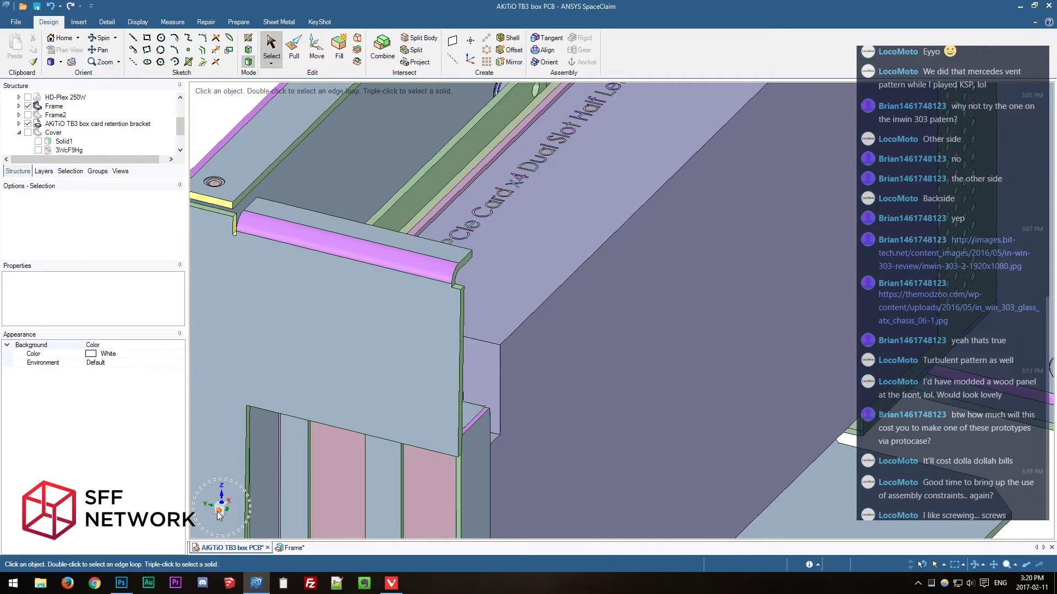
{"action": "left_click", "coordinate": [219, 510]}
{"action": "scroll", "coordinate": [452, 401], "scroll_direction": "down", "scroll_amount": 4}
{"action": "key", "text": "e"}
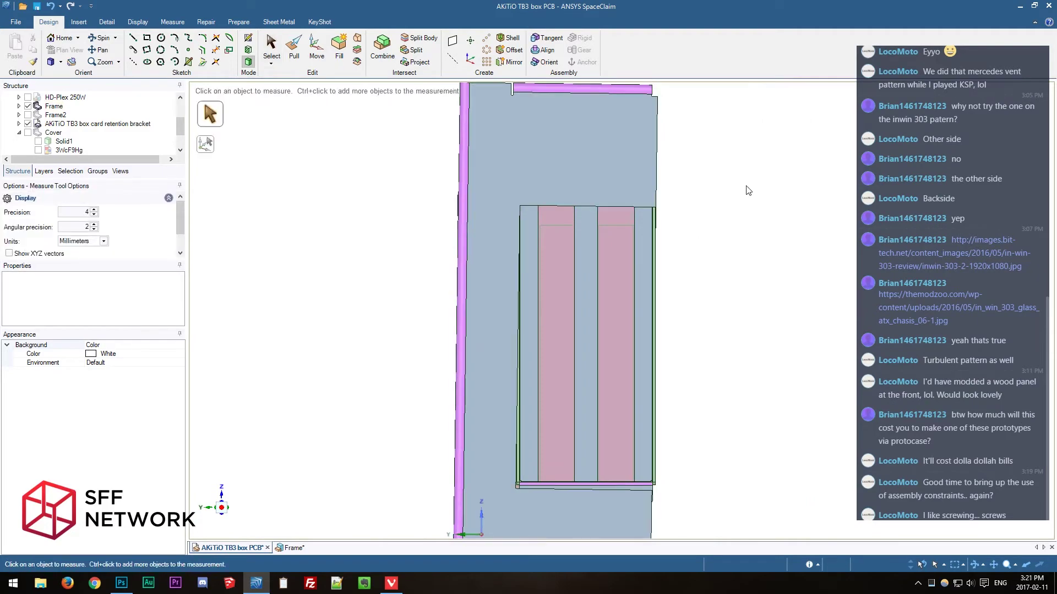
{"action": "scroll", "coordinate": [746, 188], "scroll_direction": "up", "scroll_amount": 2}
{"action": "middle_click_drag", "start_coordinate": [707, 269], "coordinate": [460, 310]}
{"action": "scroll", "coordinate": [458, 311], "scroll_direction": "down", "scroll_amount": 3}
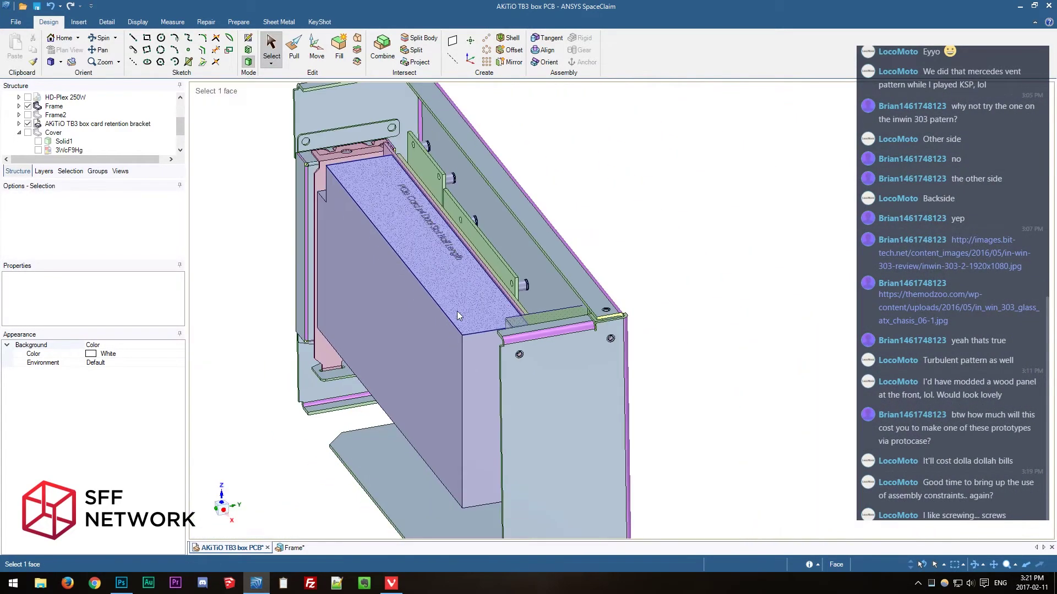
Measure the minimum distance and angle between the Frame's narrow edge face and the card retention bracket's side face.
{"action": "scroll", "coordinate": [277, 172], "scroll_direction": "up", "scroll_amount": 2}
{"action": "key", "text": "e"}
{"action": "left_click", "coordinate": [318, 165]}
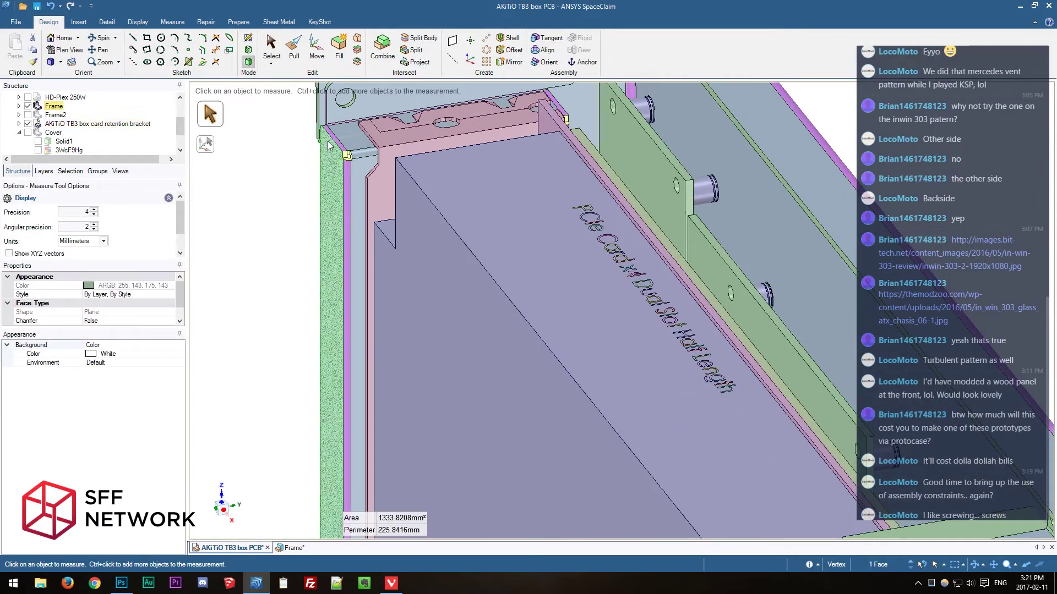
{"action": "scroll", "coordinate": [318, 137], "scroll_direction": "up", "scroll_amount": 3}
{"action": "left_click", "coordinate": [296, 138], "text": "ctrl"}
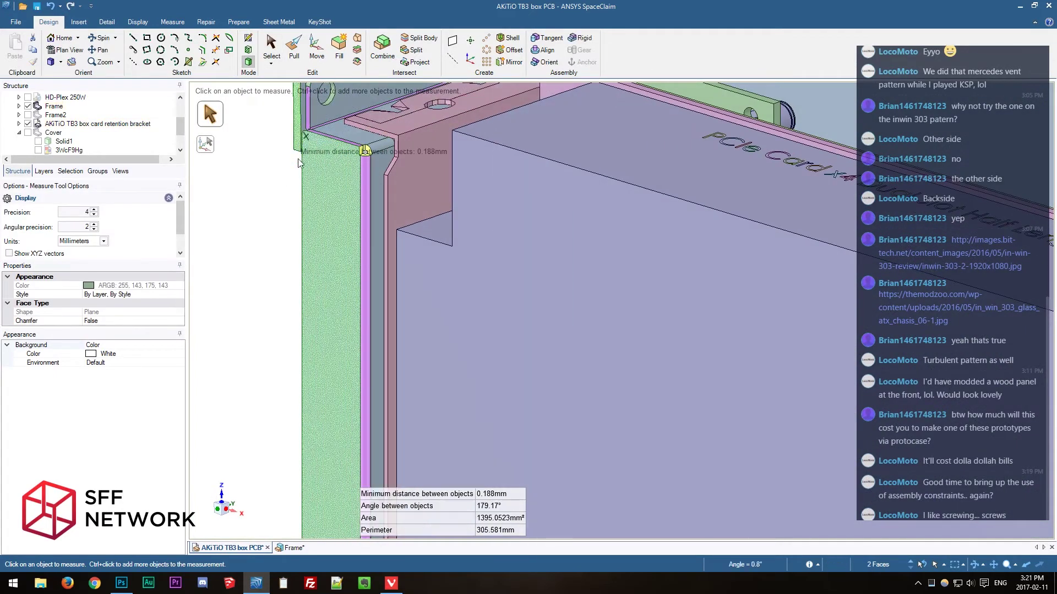
{"action": "key", "text": "v"}
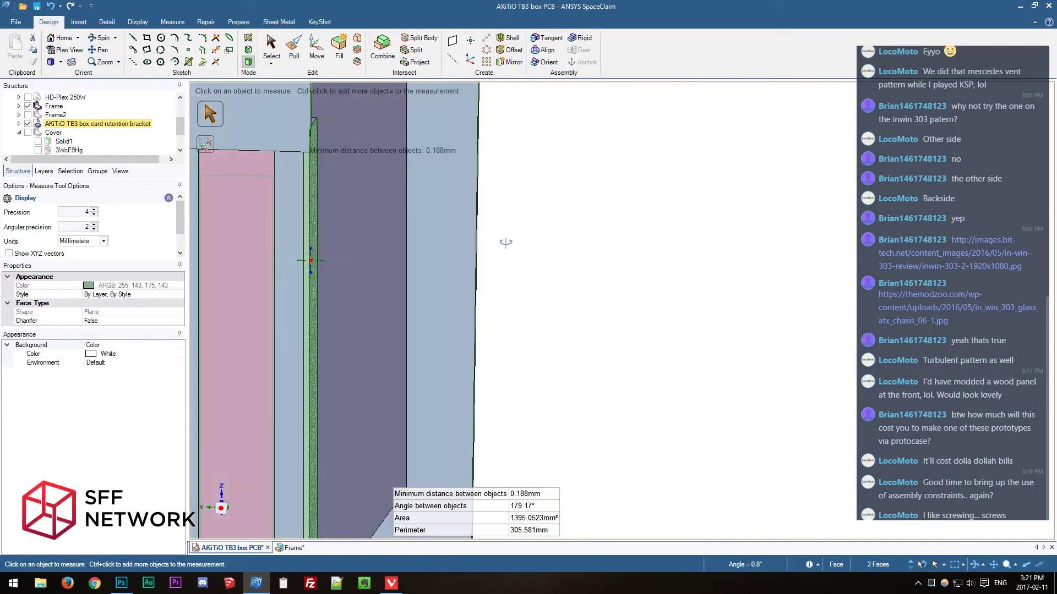
{"action": "left_click", "coordinate": [610, 284]}
{"action": "middle_click_drag", "start_coordinate": [610, 284], "coordinate": [589, 344]}
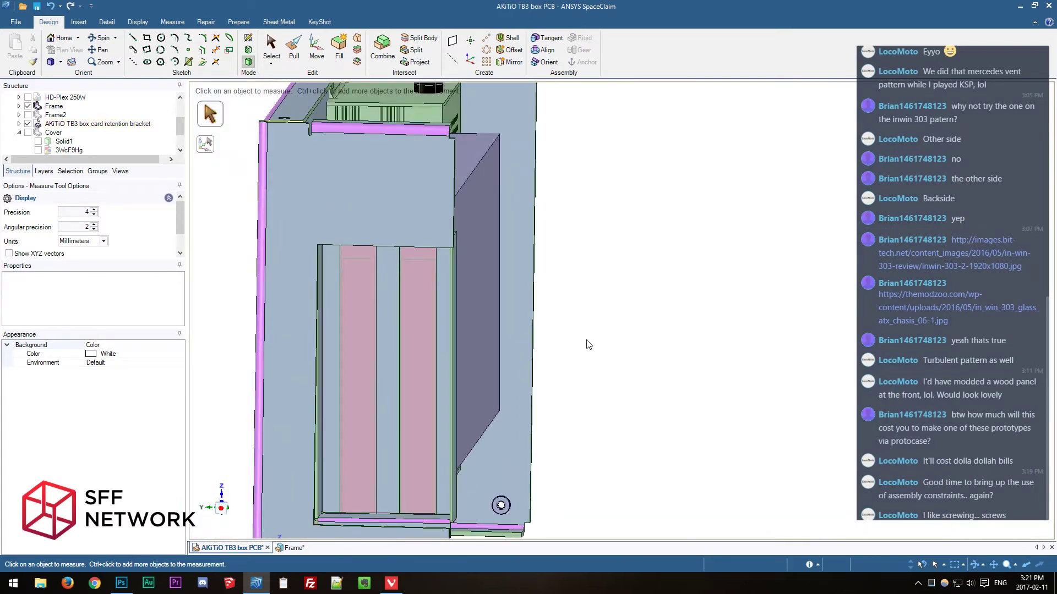
{"action": "scroll", "coordinate": [588, 345], "scroll_direction": "down", "scroll_amount": 2}
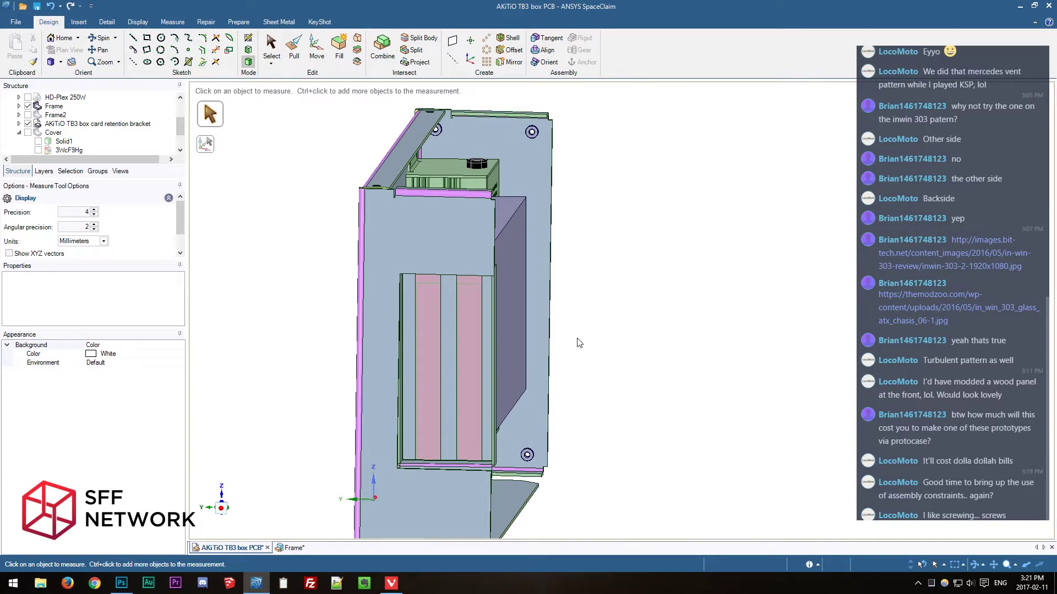
{"action": "key", "text": "h"}
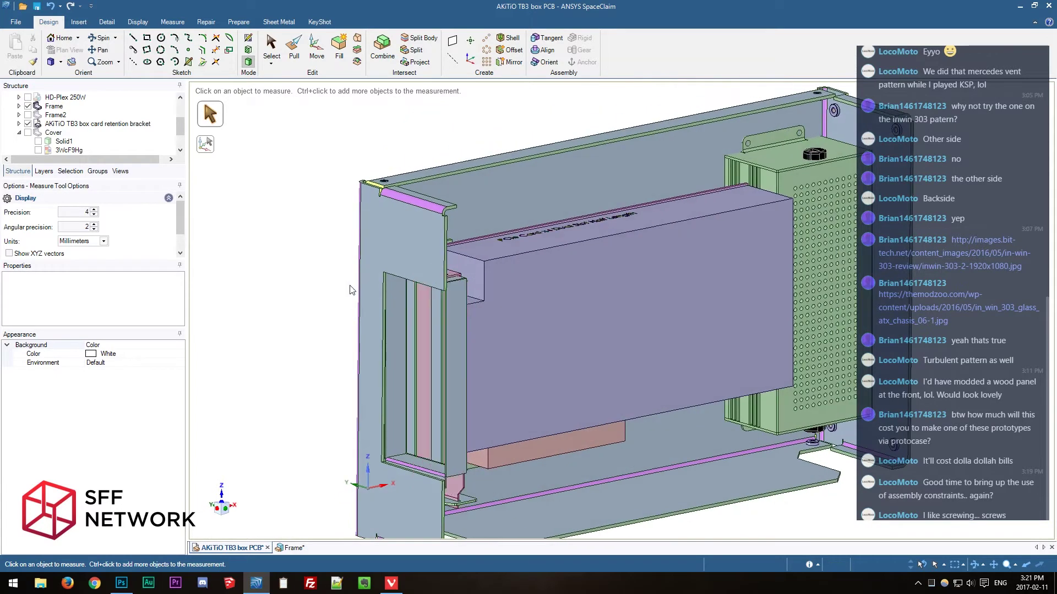
Compare the Frame's edge face above the card opening with the retention bracket's side face for parallelism in straight-on views.
{"action": "key", "text": "s"}
{"action": "left_click", "coordinate": [435, 258]}
{"action": "scroll", "coordinate": [427, 223], "scroll_direction": "up", "scroll_amount": 5}
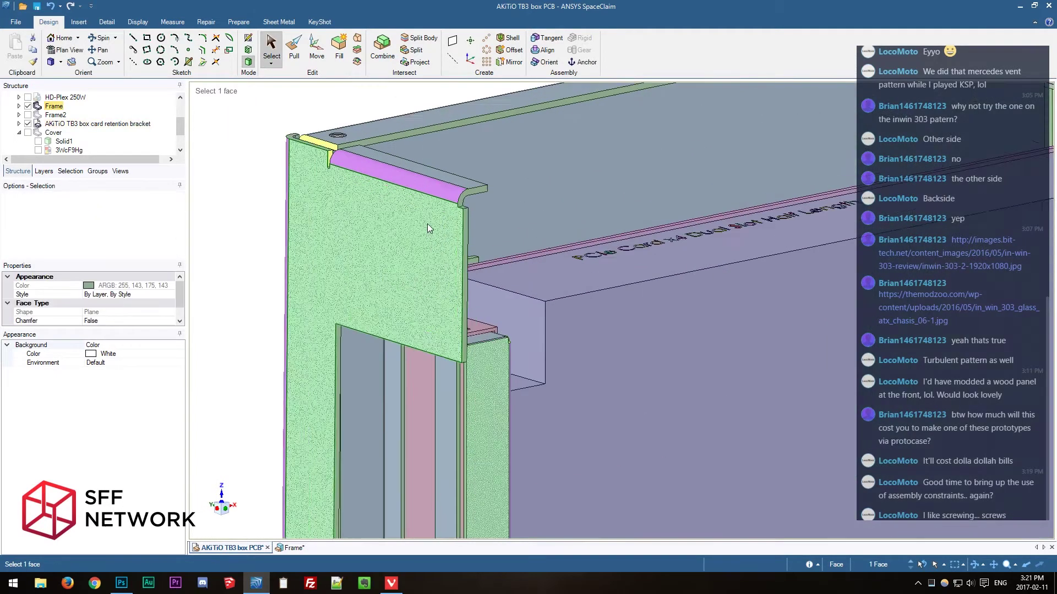
{"action": "left_click", "coordinate": [481, 232], "text": "ctrl"}
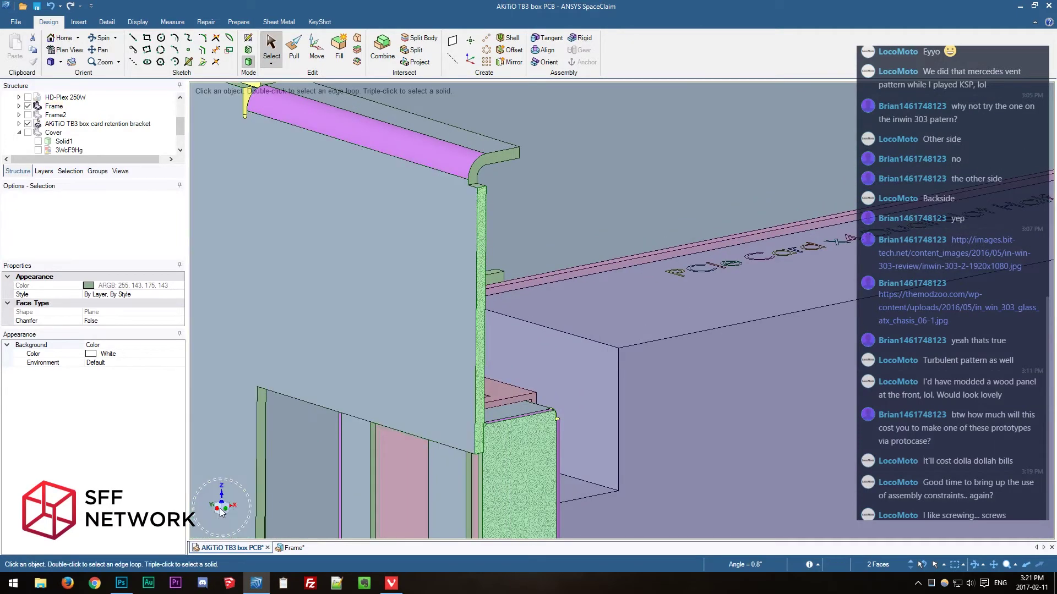
{"action": "left_click", "coordinate": [220, 512]}
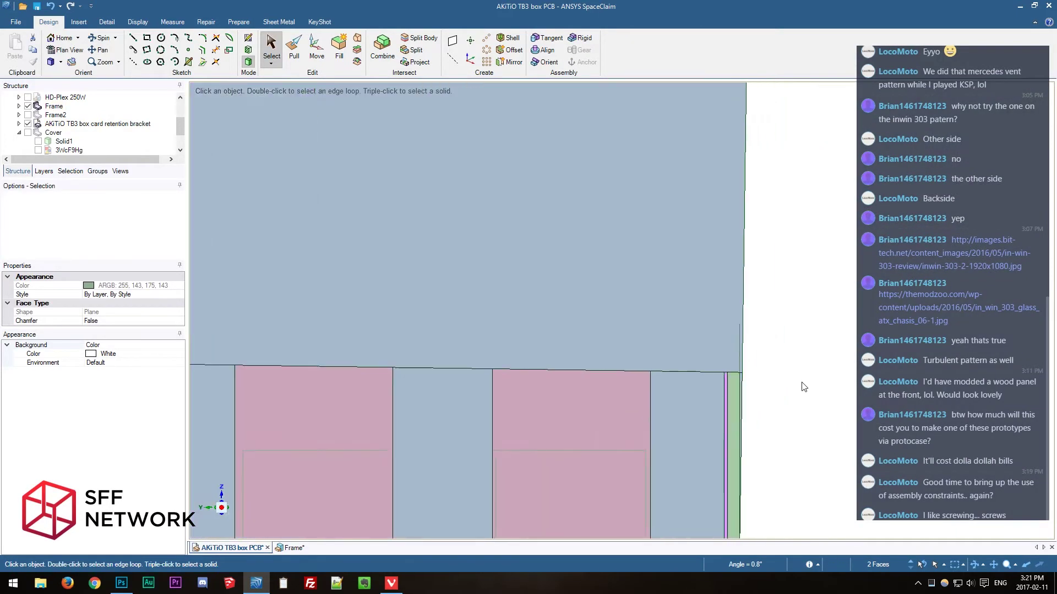
{"action": "scroll", "coordinate": [773, 388], "scroll_direction": "down", "scroll_amount": 3}
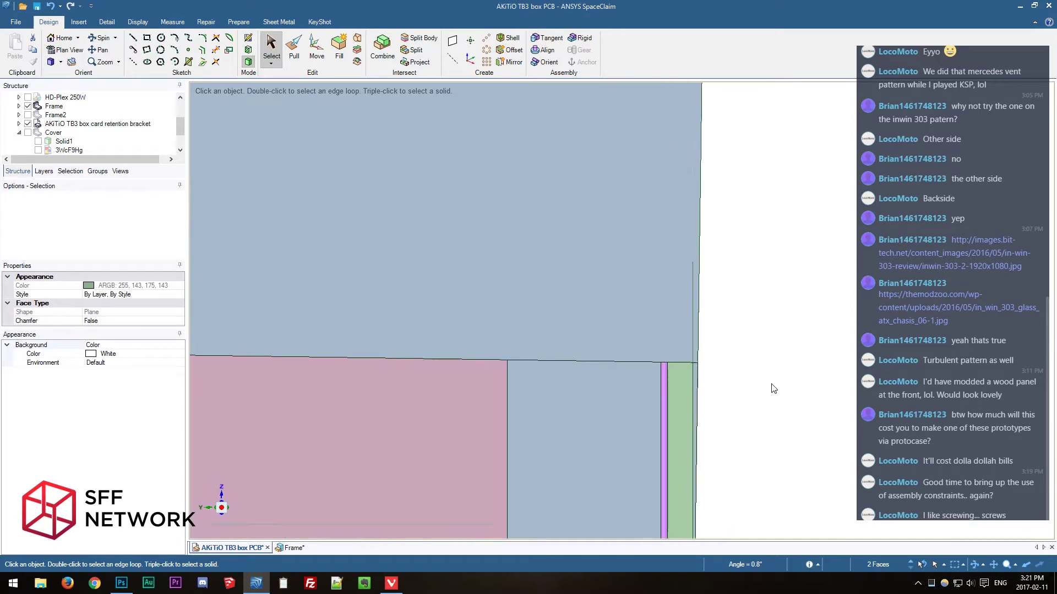
{"action": "scroll", "coordinate": [561, 408], "scroll_direction": "down", "scroll_amount": 5}
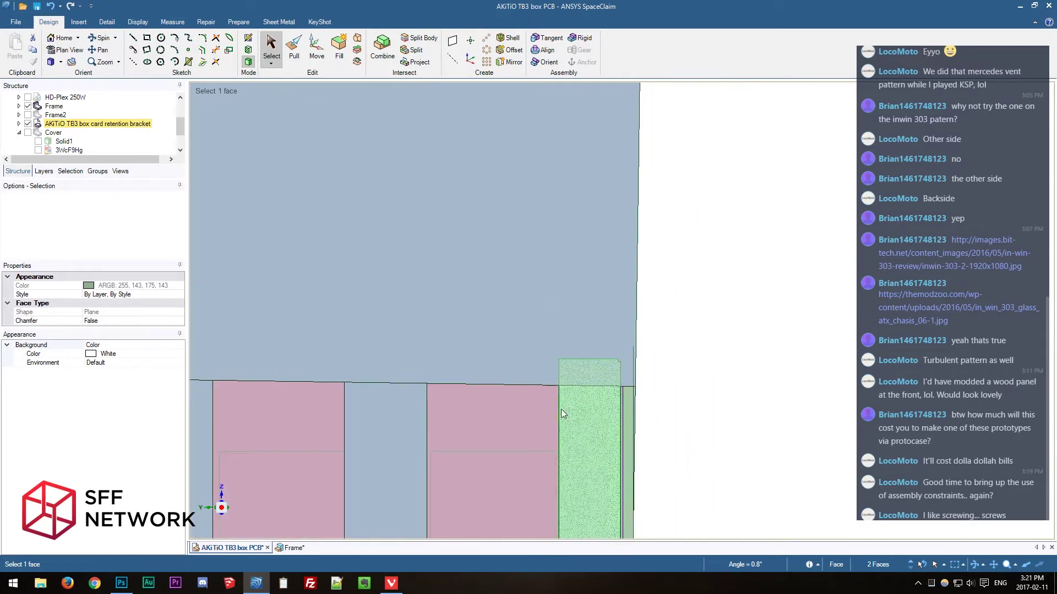
{"action": "middle_click_drag", "start_coordinate": [557, 414], "coordinate": [718, 278], "text": "shift"}
{"action": "left_click", "coordinate": [221, 509]}
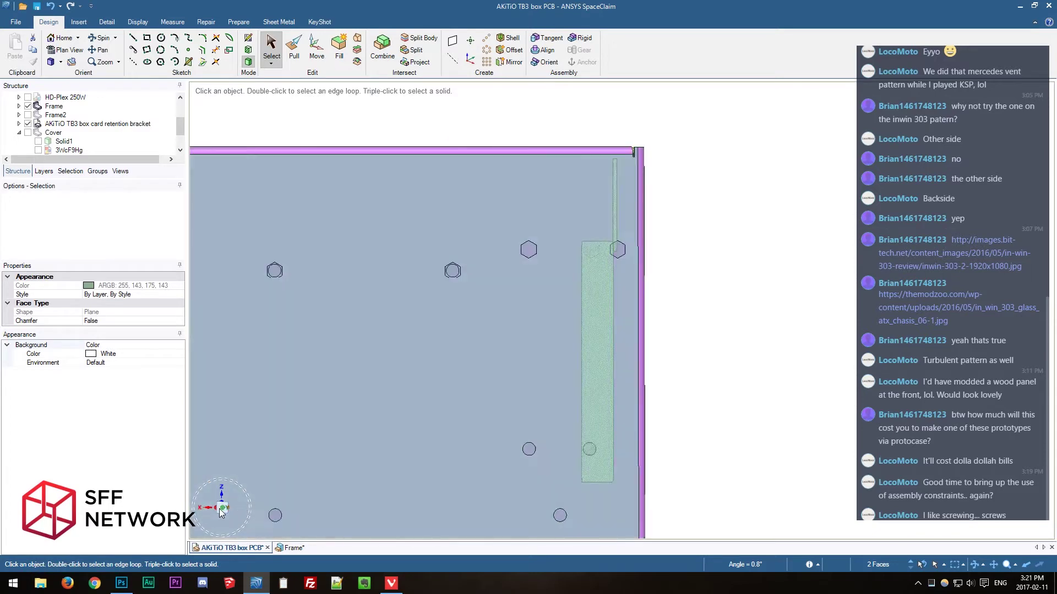
{"action": "left_click", "coordinate": [223, 511]}
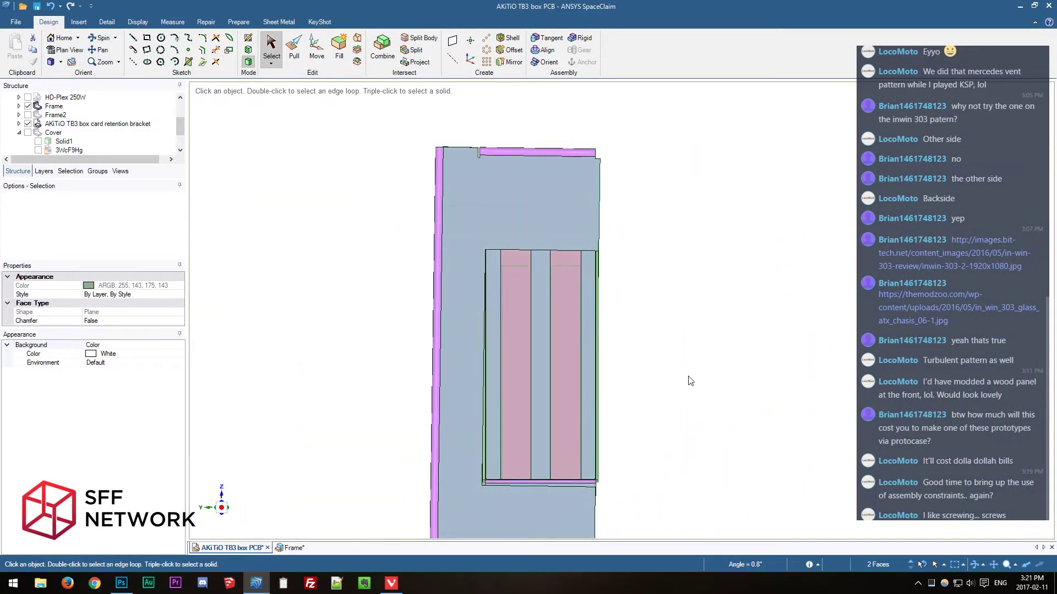
{"action": "left_click", "coordinate": [690, 381]}
Move the short Frame edge at the upper corner of the card opening up to the vertex just below the upper flange.
{"action": "scroll", "coordinate": [588, 171], "scroll_direction": "up", "scroll_amount": 5}
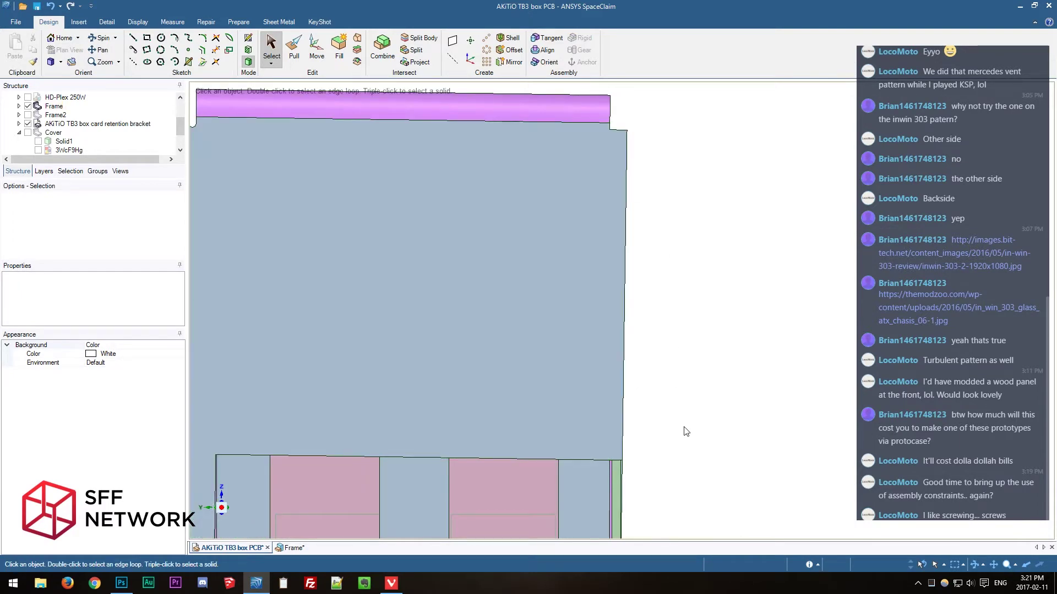
{"action": "left_click", "coordinate": [600, 424]}
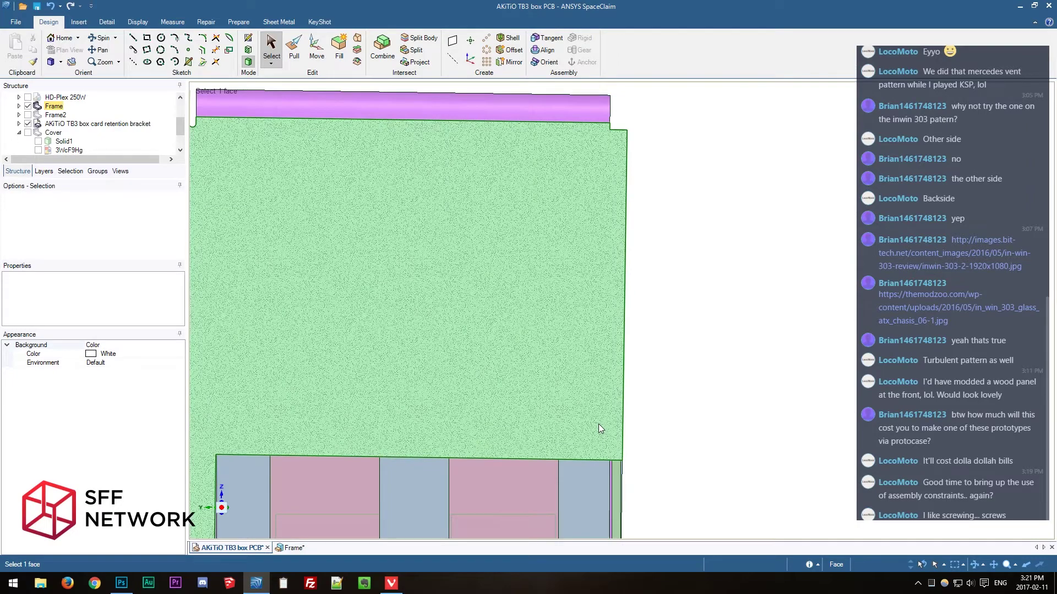
{"action": "middle_click_drag", "start_coordinate": [590, 424], "coordinate": [562, 415]}
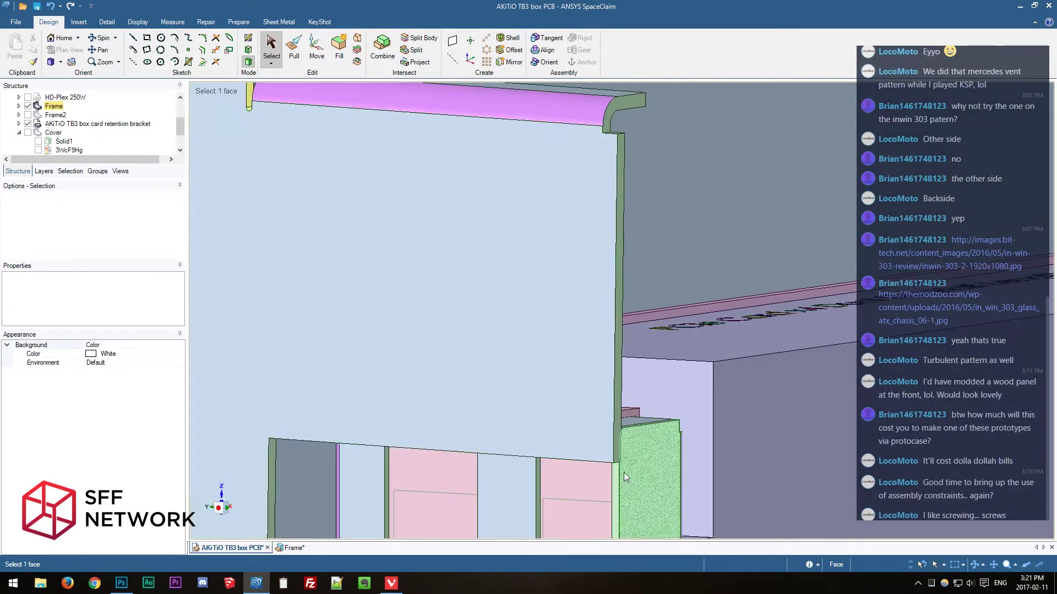
{"action": "scroll", "coordinate": [623, 473], "scroll_direction": "up", "scroll_amount": 3}
{"action": "left_click", "coordinate": [606, 473]}
{"action": "left_click", "coordinate": [606, 449]}
{"action": "scroll", "coordinate": [516, 374], "scroll_direction": "down", "scroll_amount": 5}
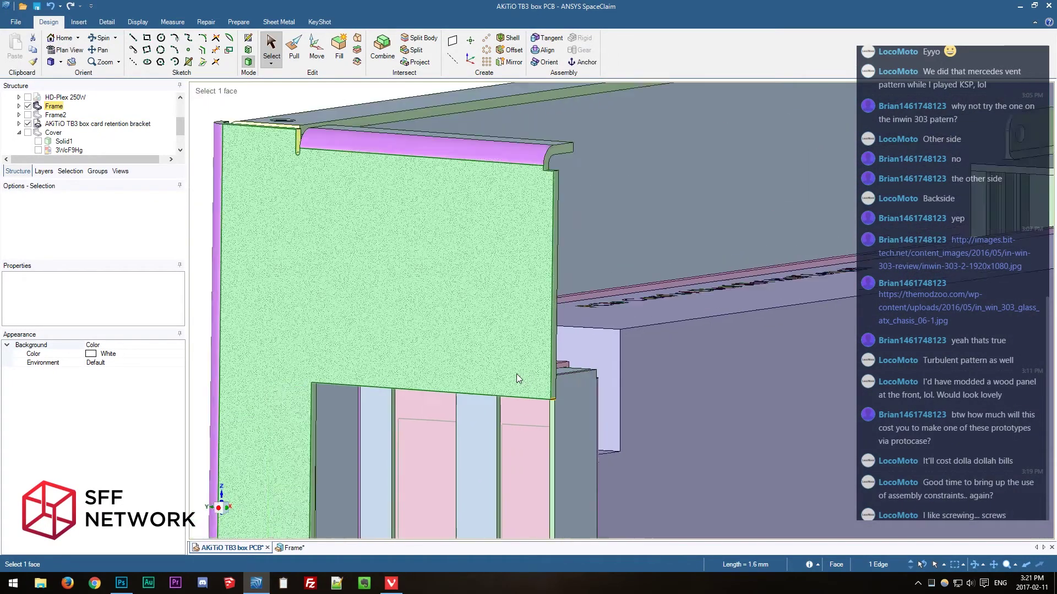
{"action": "key", "text": "m"}
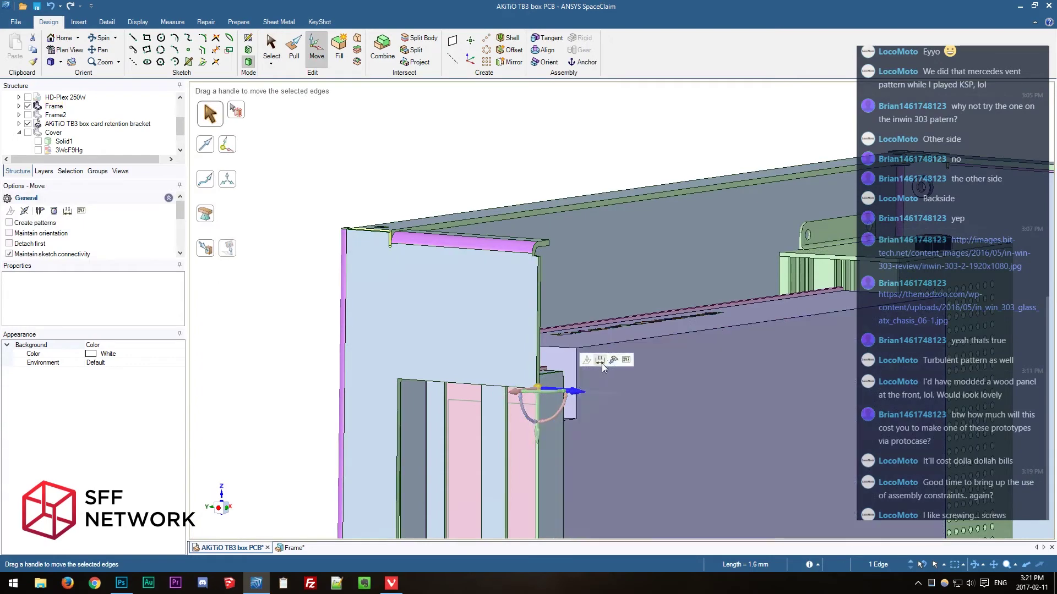
{"action": "scroll", "coordinate": [589, 346], "scroll_direction": "up", "scroll_amount": 5}
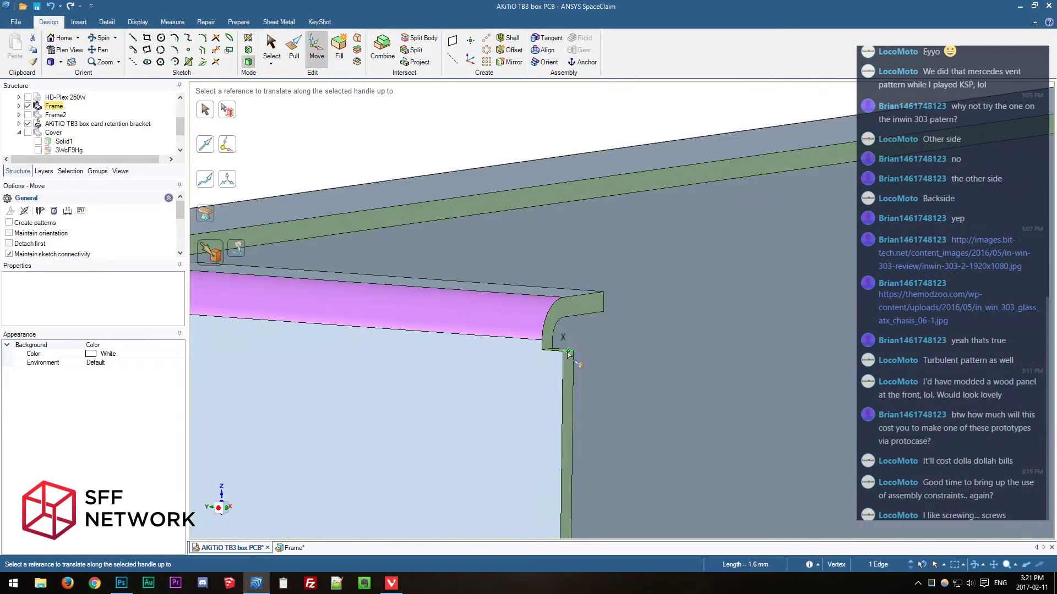
{"action": "left_click", "coordinate": [568, 352]}
{"action": "scroll", "coordinate": [570, 368], "scroll_direction": "down", "scroll_amount": 6}
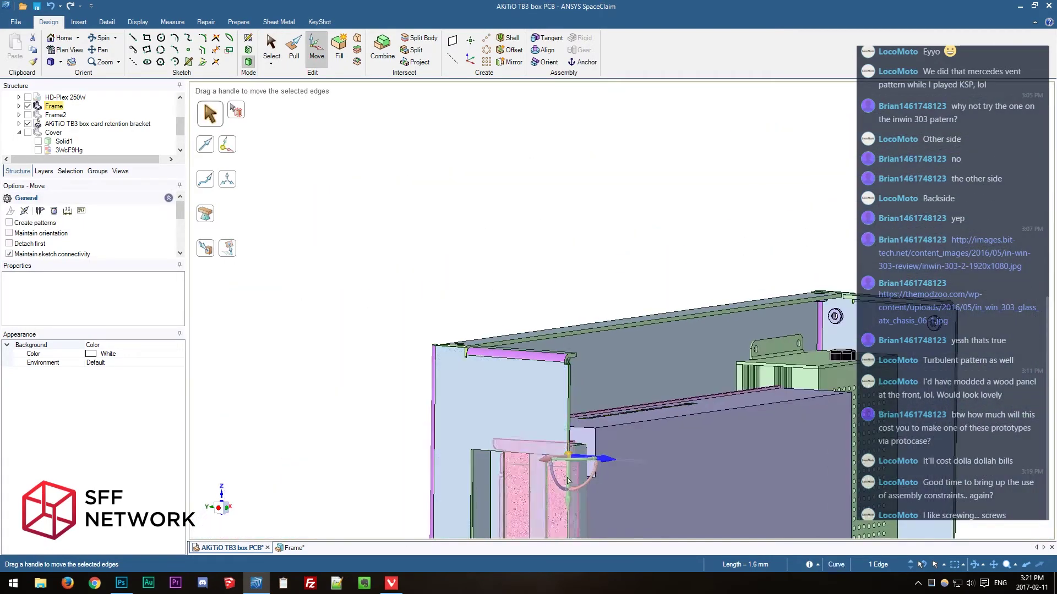
{"action": "scroll", "coordinate": [568, 481], "scroll_direction": "up", "scroll_amount": 5}
Pull the same Frame edge about 15 mm outward, move it back up to the edge below the flange, and check the wall's straightness.
{"action": "left_click_drag", "start_coordinate": [583, 417], "coordinate": [659, 421]}
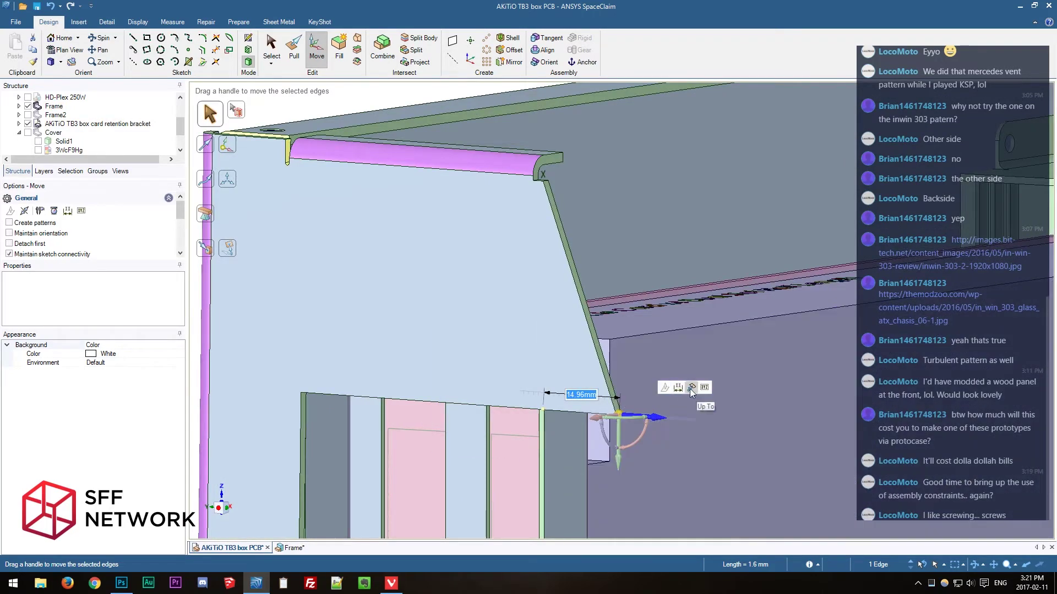
{"action": "left_click", "coordinate": [679, 388]}
{"action": "middle_click_drag", "start_coordinate": [683, 396], "coordinate": [545, 264]}
{"action": "scroll", "coordinate": [539, 251], "scroll_direction": "up", "scroll_amount": 3}
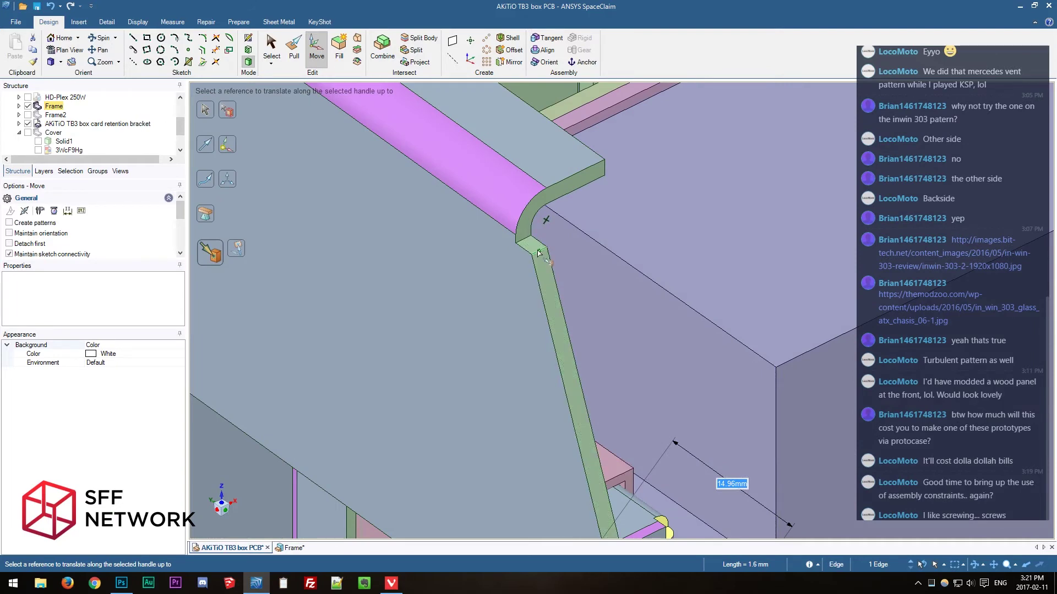
{"action": "left_click", "coordinate": [537, 255]}
{"action": "scroll", "coordinate": [534, 259], "scroll_direction": "down", "scroll_amount": 4}
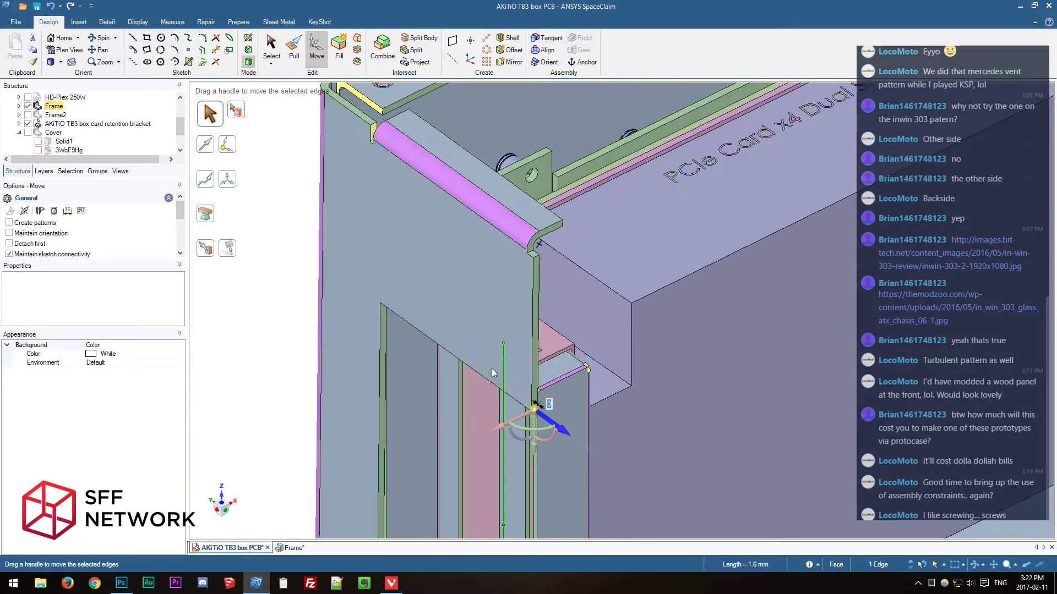
{"action": "left_click", "coordinate": [218, 515]}
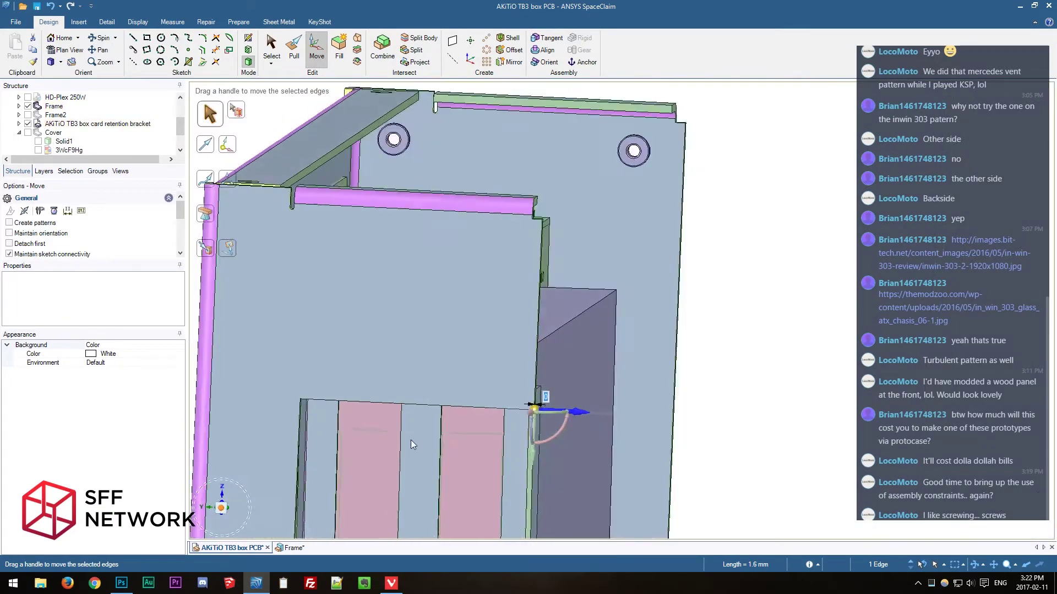
{"action": "key", "text": "Escape"}
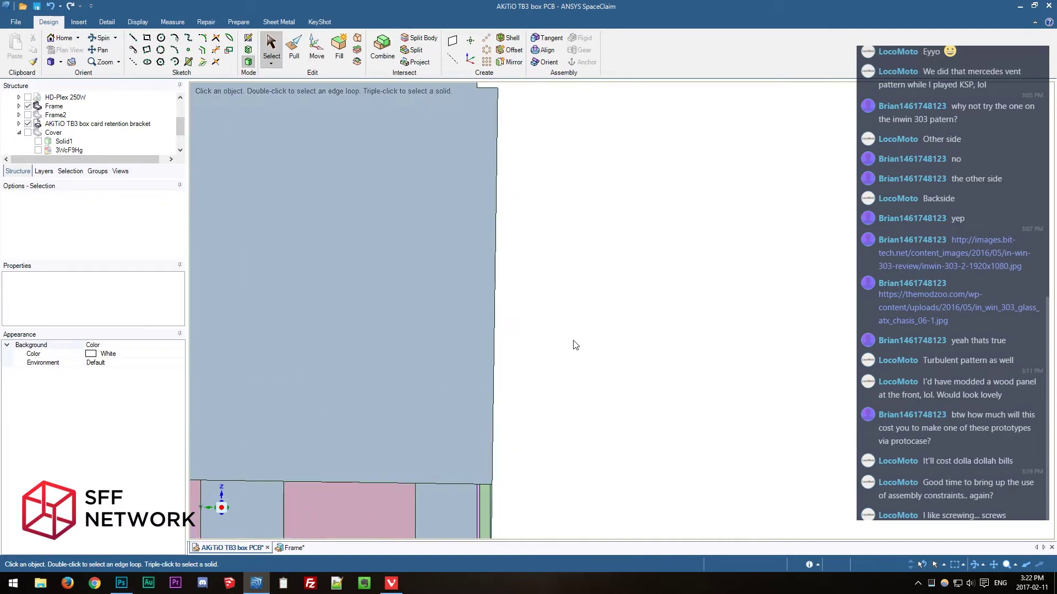
{"action": "scroll", "coordinate": [575, 345], "scroll_direction": "down", "scroll_amount": 3}
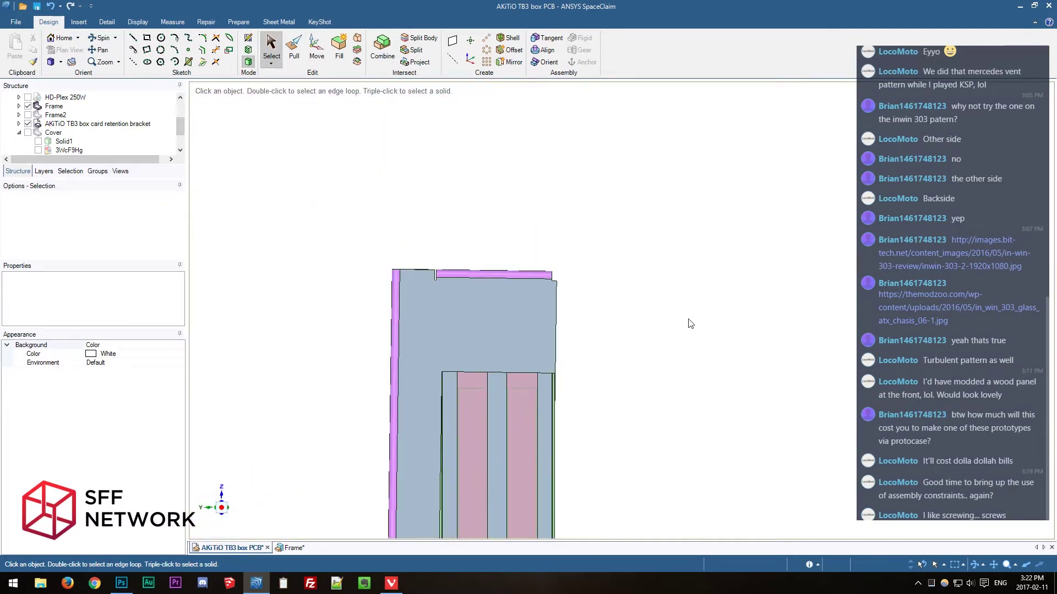
{"action": "scroll", "coordinate": [691, 324], "scroll_direction": "down", "scroll_amount": 2}
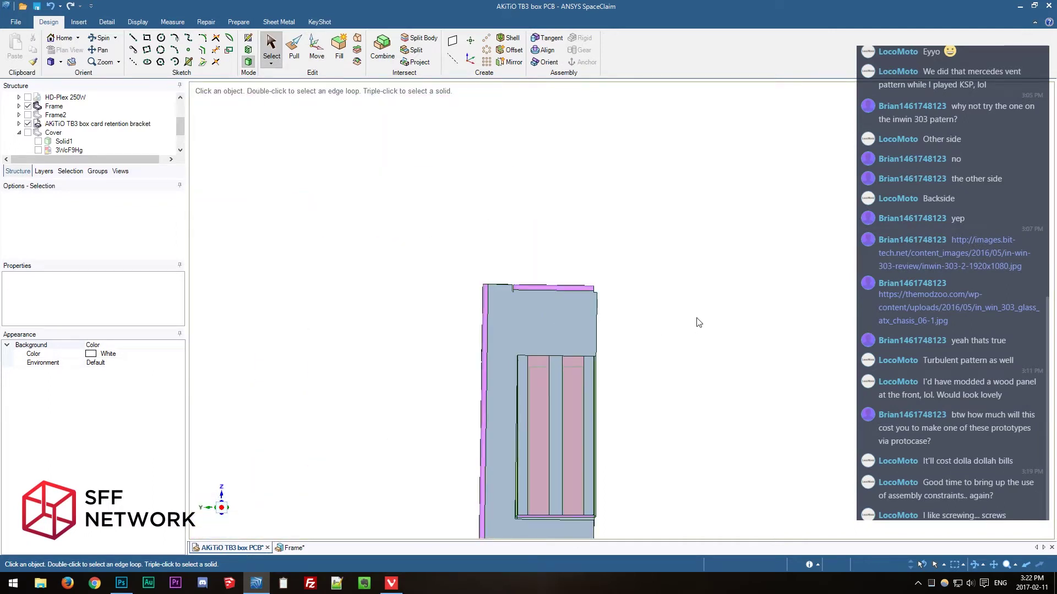
{"action": "middle_click_drag", "start_coordinate": [678, 365], "coordinate": [718, 247], "text": "shift"}
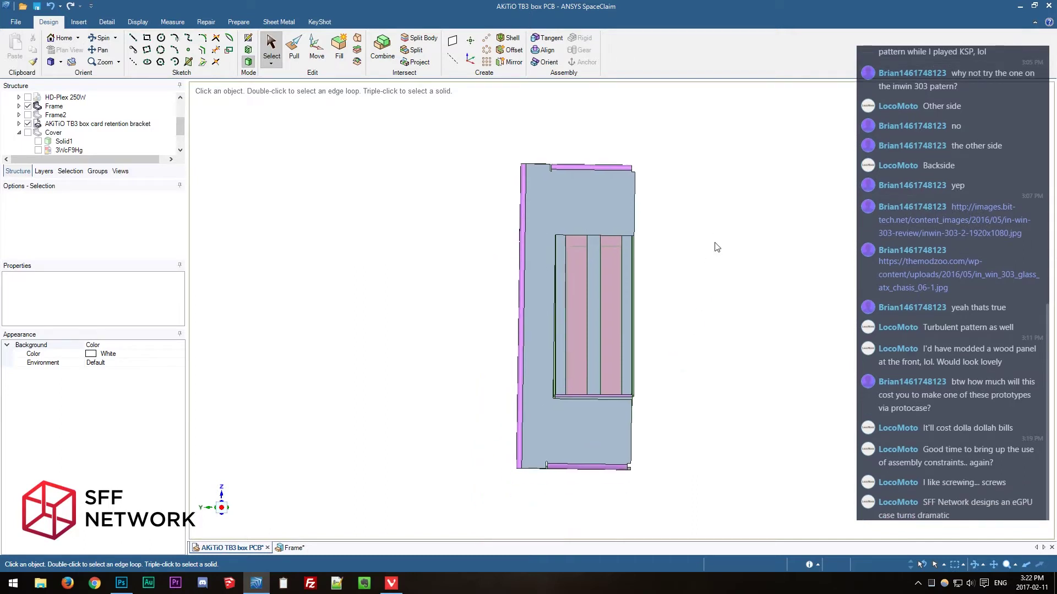
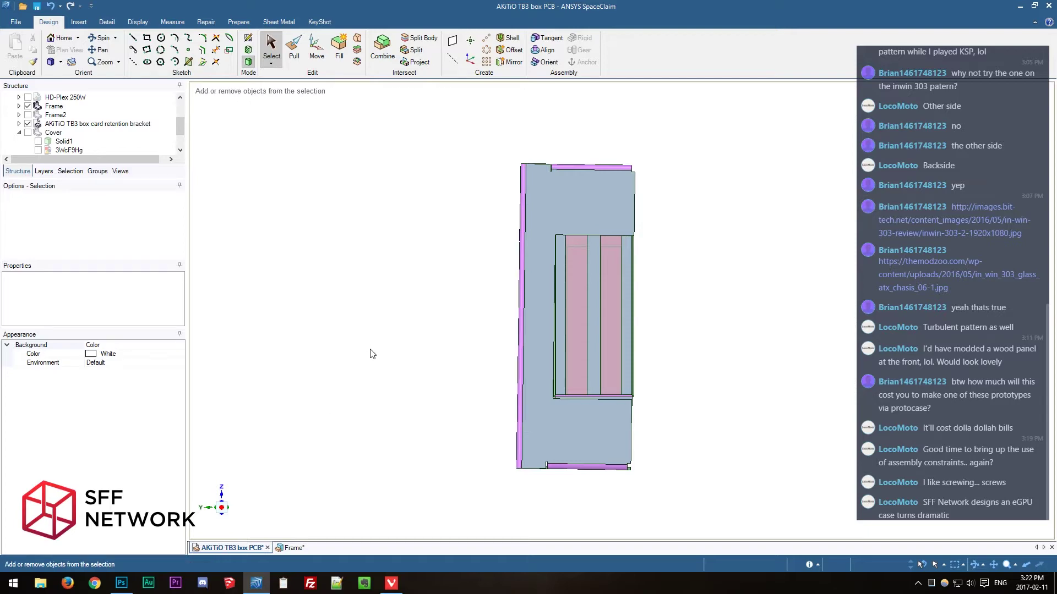
Undo the recent edits in the assembly and the Frame document, back to before the end wall's lower hole pair was moved.
{"action": "key", "text": "ctrl+Tab"}
{"action": "key", "text": "ctrl+Tab"}
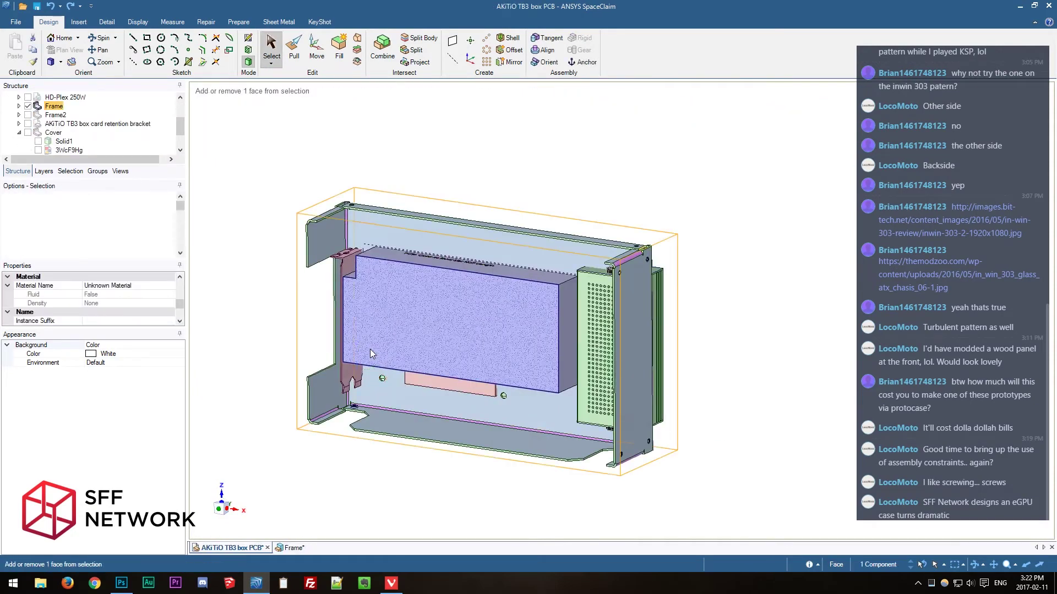
{"action": "key", "text": "ctrl+Tab"}
{"action": "key", "text": "ctrl+z"}
{"action": "key", "text": "ctrl+z"}
{"action": "key", "text": "ctrl+z"}
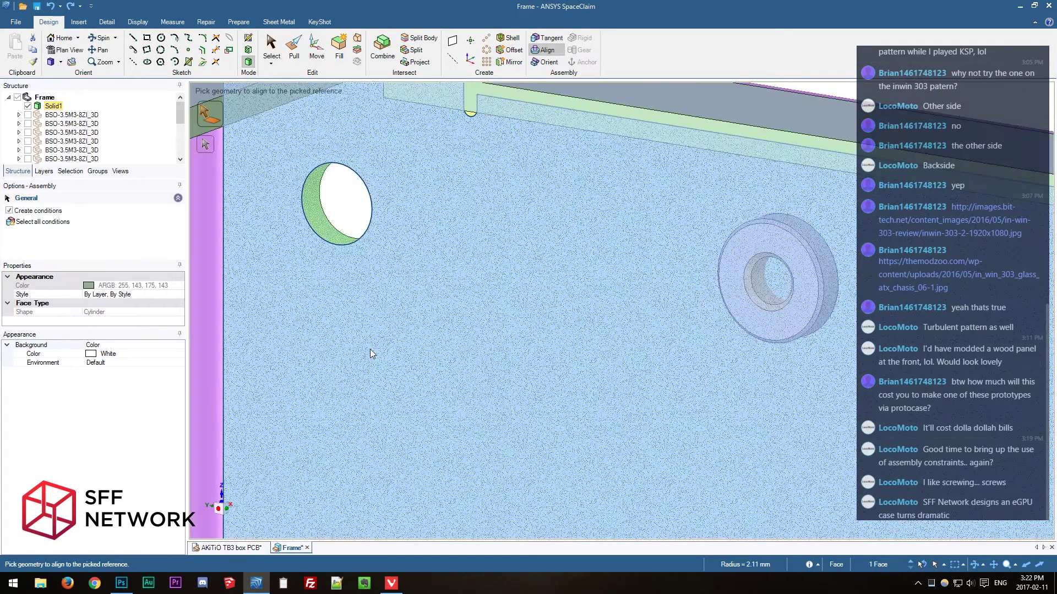
{"action": "key", "text": "ctrl+z"}
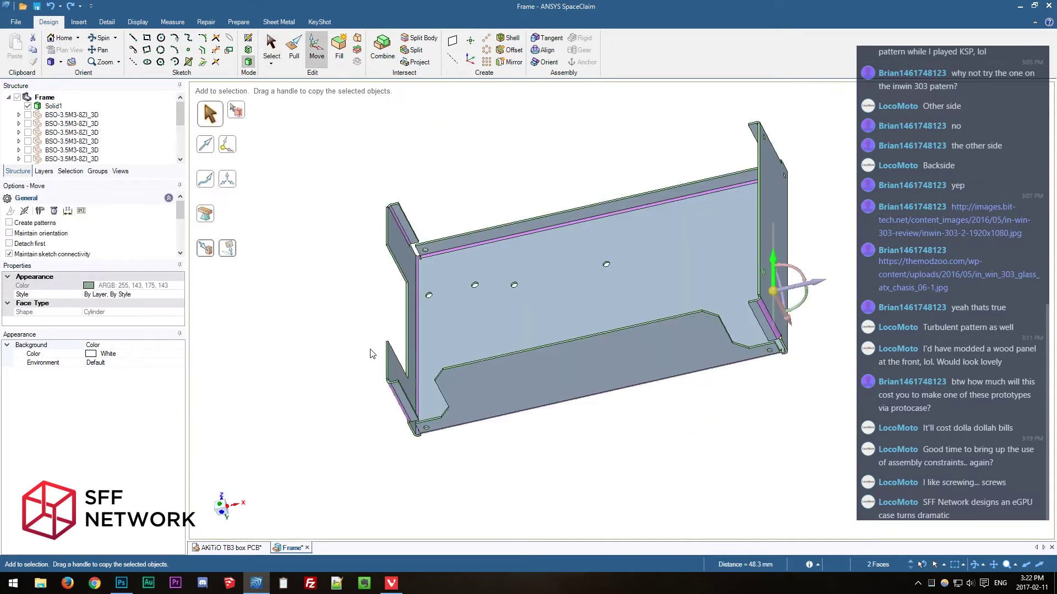
{"action": "key", "text": "ctrl+z"}
{"action": "key", "text": "ctrl+z"}
{"action": "key", "text": "ctrl+z"}
{"action": "key", "text": "ctrl+z"}
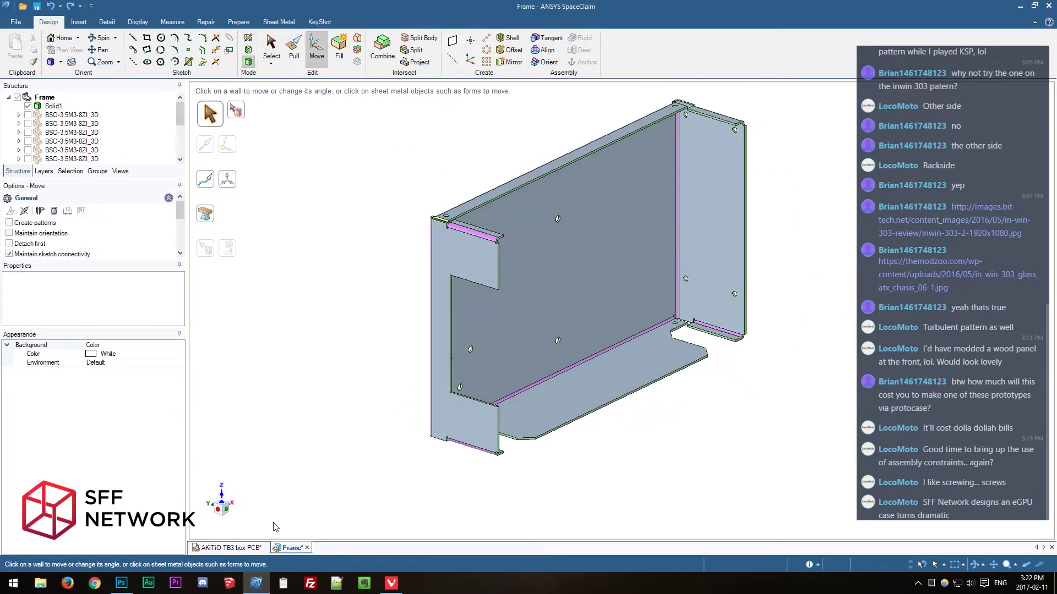
Examine the restored Frame's alignment with the PCIe card in the AKiTiO TB3 box PCB assembly, in straight-on views.
{"action": "left_click", "coordinate": [231, 548]}
{"action": "left_click", "coordinate": [221, 512]}
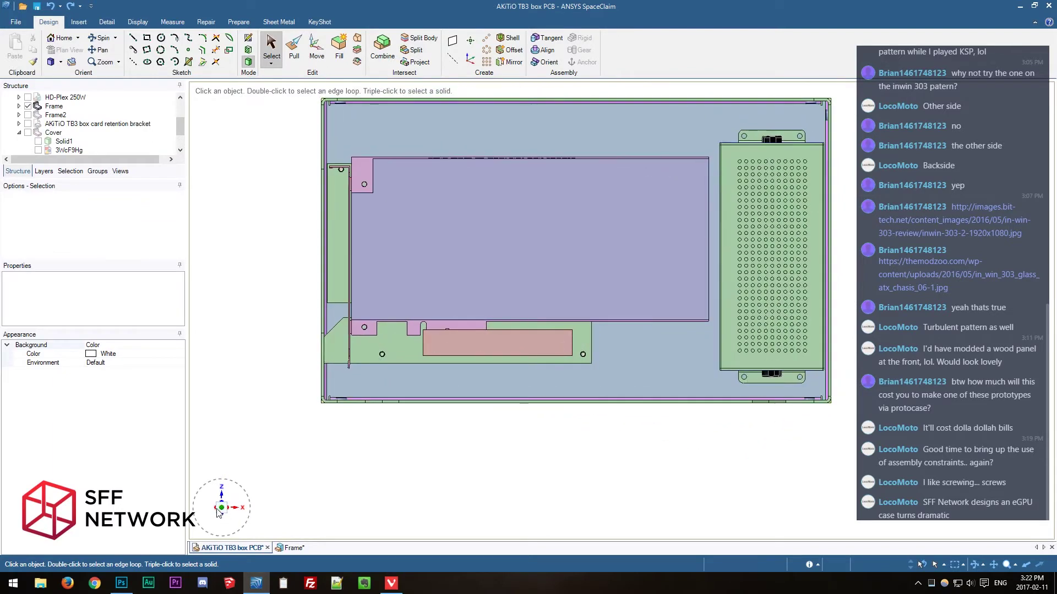
{"action": "scroll", "coordinate": [645, 119], "scroll_direction": "up", "scroll_amount": 3}
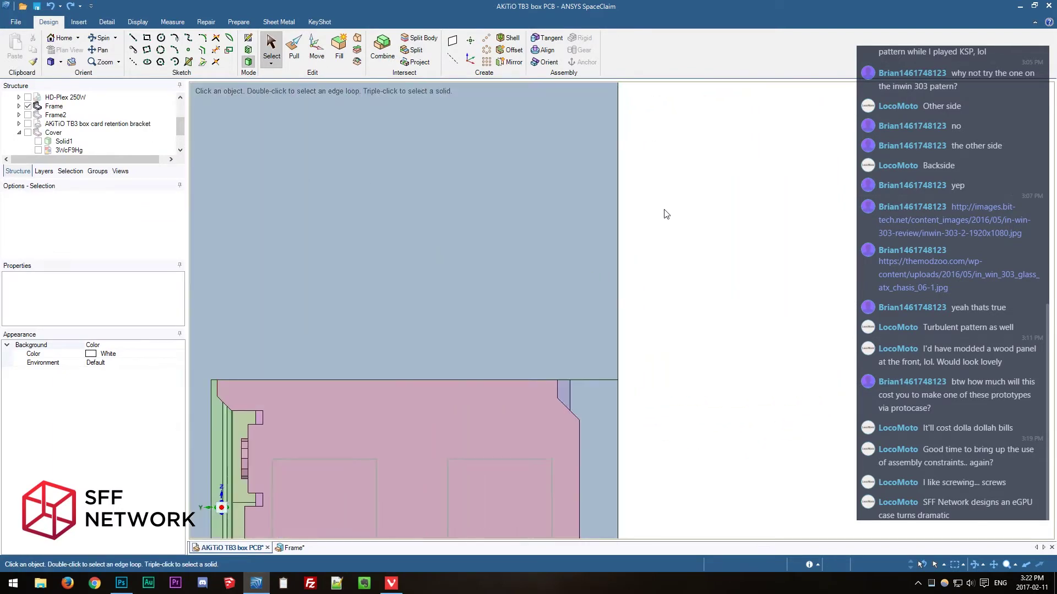
{"action": "scroll", "coordinate": [670, 275], "scroll_direction": "down", "scroll_amount": 3}
{"action": "middle_click_drag", "start_coordinate": [731, 399], "coordinate": [779, 297], "text": "shift"}
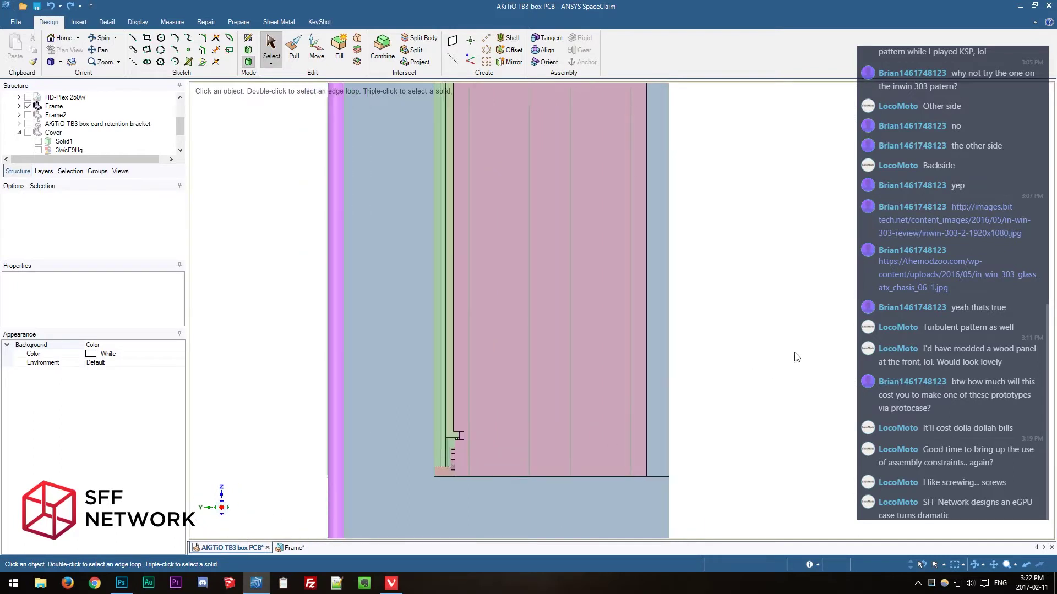
{"action": "scroll", "coordinate": [794, 358], "scroll_direction": "down", "scroll_amount": 3}
In the Frame document, move the end wall's two lower screw holes to 10 mm from the wall's lower edge.
{"action": "left_click", "coordinate": [292, 548]}
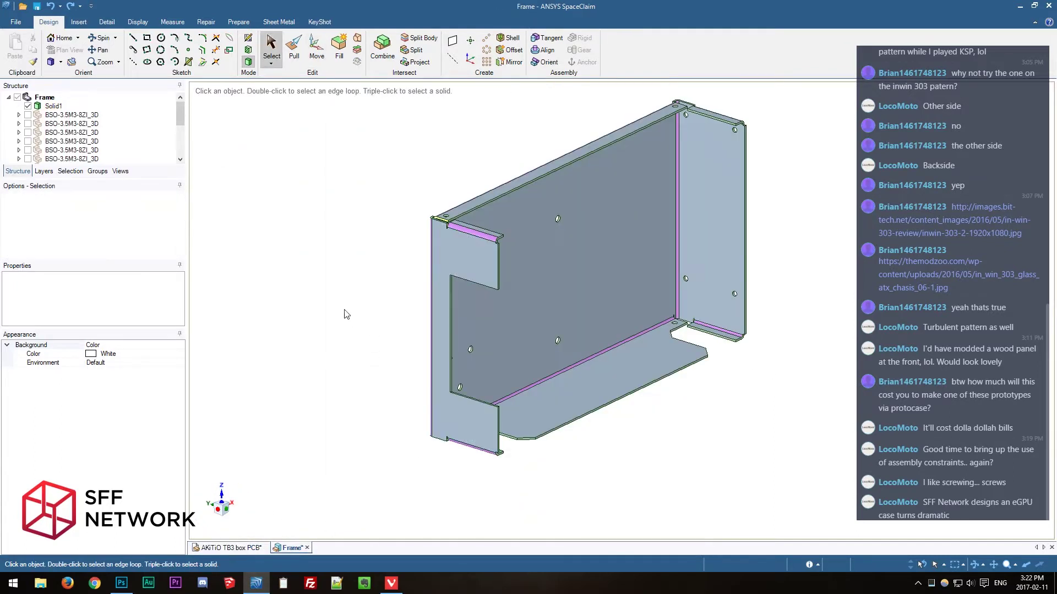
{"action": "middle_click_drag", "start_coordinate": [863, 218], "coordinate": [759, 311]}
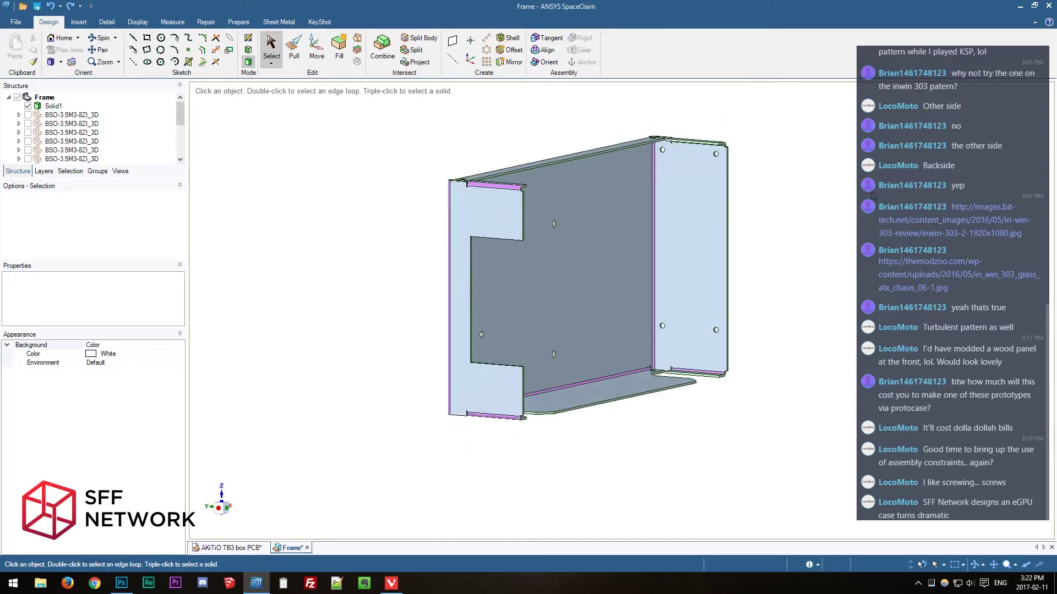
{"action": "scroll", "coordinate": [759, 311], "scroll_direction": "up", "scroll_amount": 5}
{"action": "left_click_drag", "start_coordinate": [523, 326], "coordinate": [804, 389]}
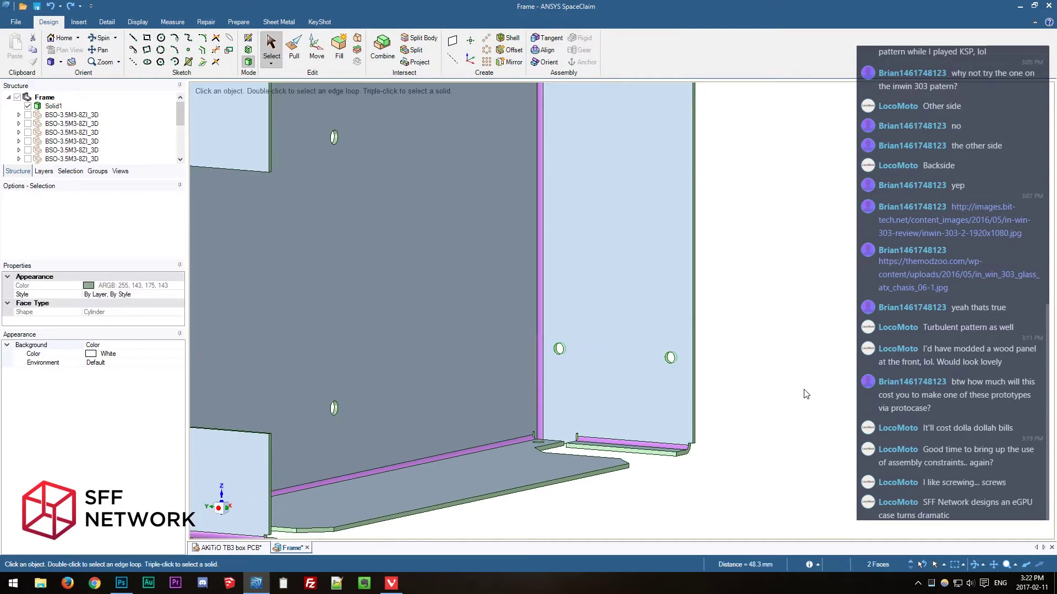
{"action": "key", "text": "m"}
{"action": "left_click", "coordinate": [614, 309]}
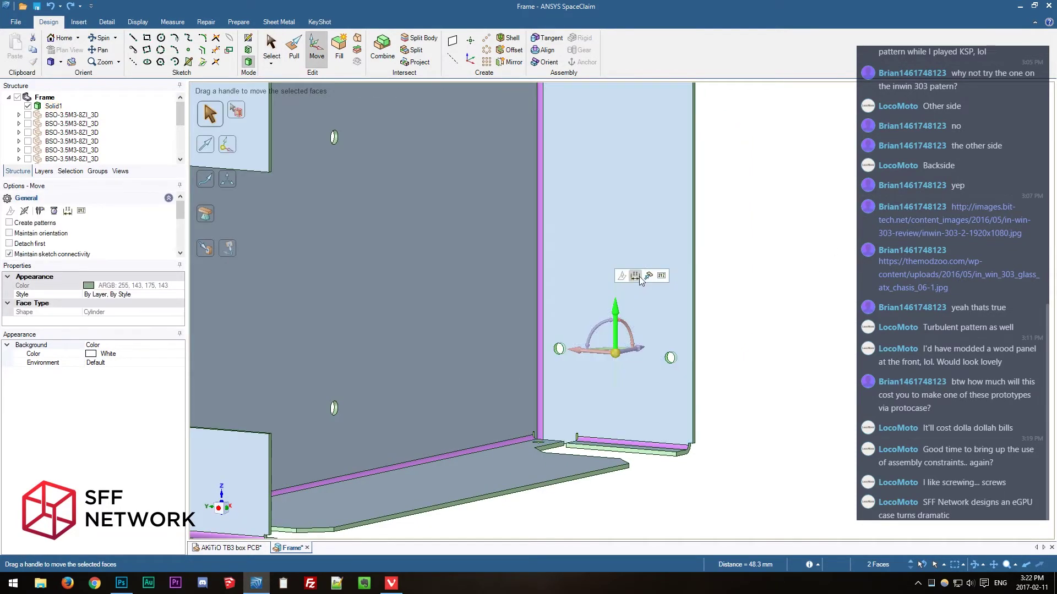
{"action": "left_click", "coordinate": [639, 277]}
{"action": "middle_click_drag", "start_coordinate": [756, 414], "coordinate": [742, 372]}
{"action": "middle_click_drag", "start_coordinate": [802, 466], "coordinate": [756, 326], "text": "ctrl"}
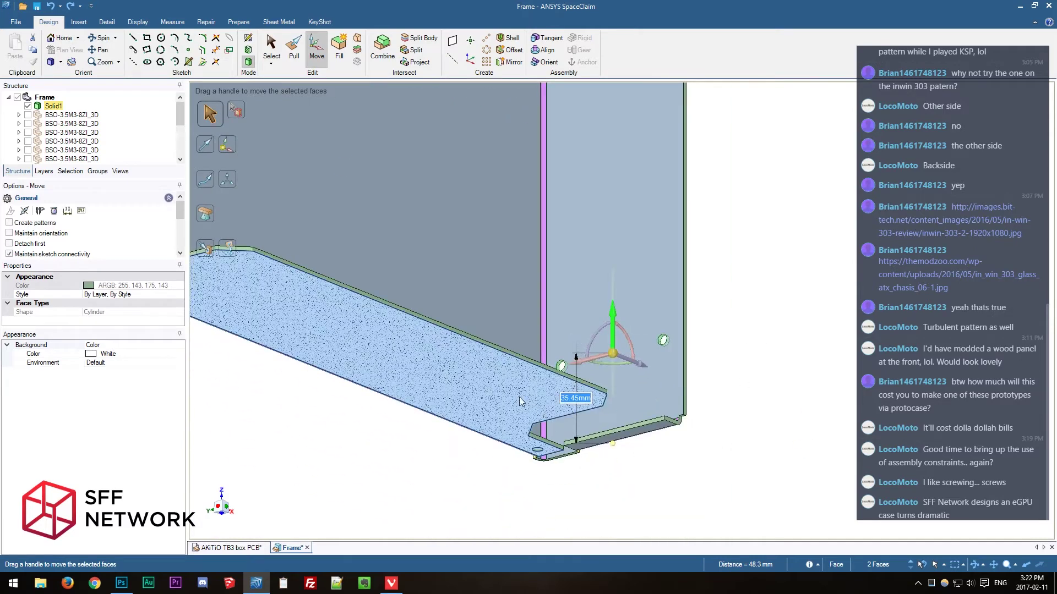
{"action": "type", "text": "10"}
{"action": "key", "text": "Return"}
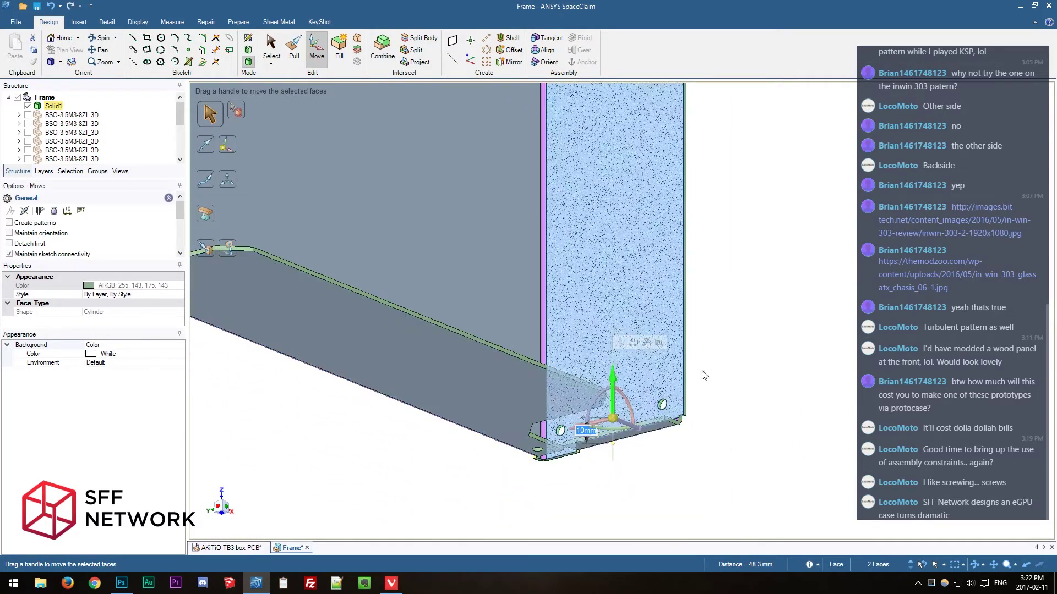
{"action": "key", "text": "Escape"}
Make the last S-M3-2ZI nut in the Frame's structure visible on the end wall.
{"action": "scroll", "coordinate": [740, 349], "scroll_direction": "down", "scroll_amount": 3}
{"action": "middle_click_drag", "start_coordinate": [751, 255], "coordinate": [724, 422]}
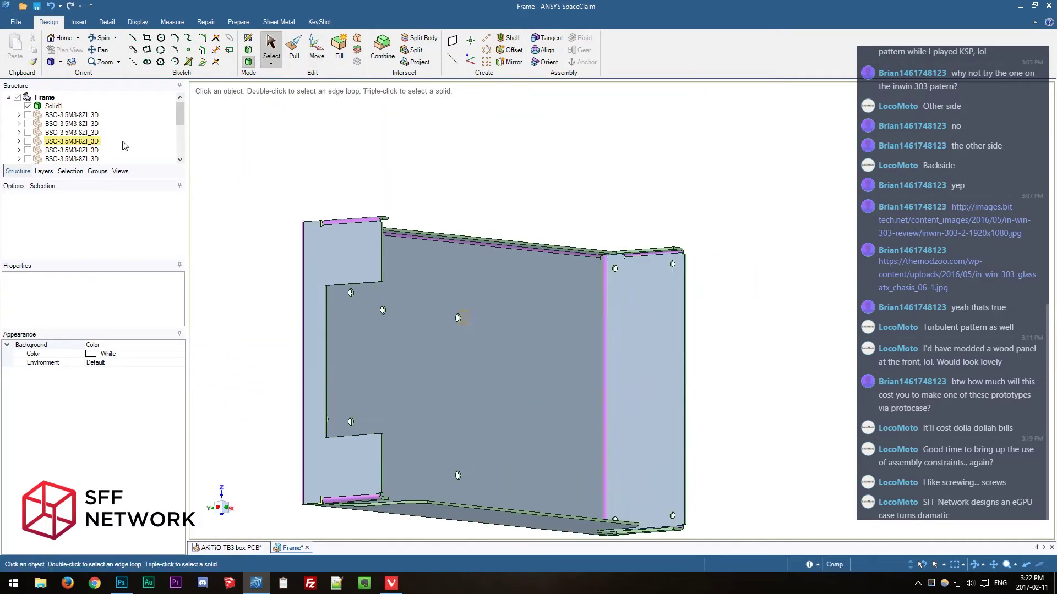
{"action": "scroll", "coordinate": [113, 149], "scroll_direction": "down", "scroll_amount": 4}
{"action": "left_click", "coordinate": [19, 114]}
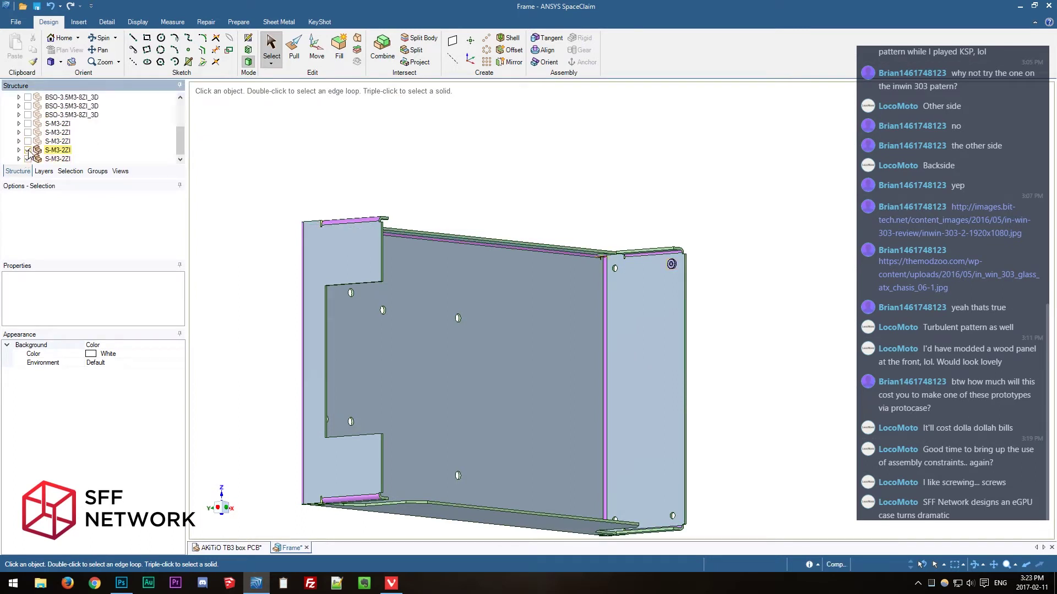
Copy the visible S-M3-2ZI nut about 44 mm outward, past the end wall's open edge.
{"action": "left_click", "coordinate": [59, 160]}
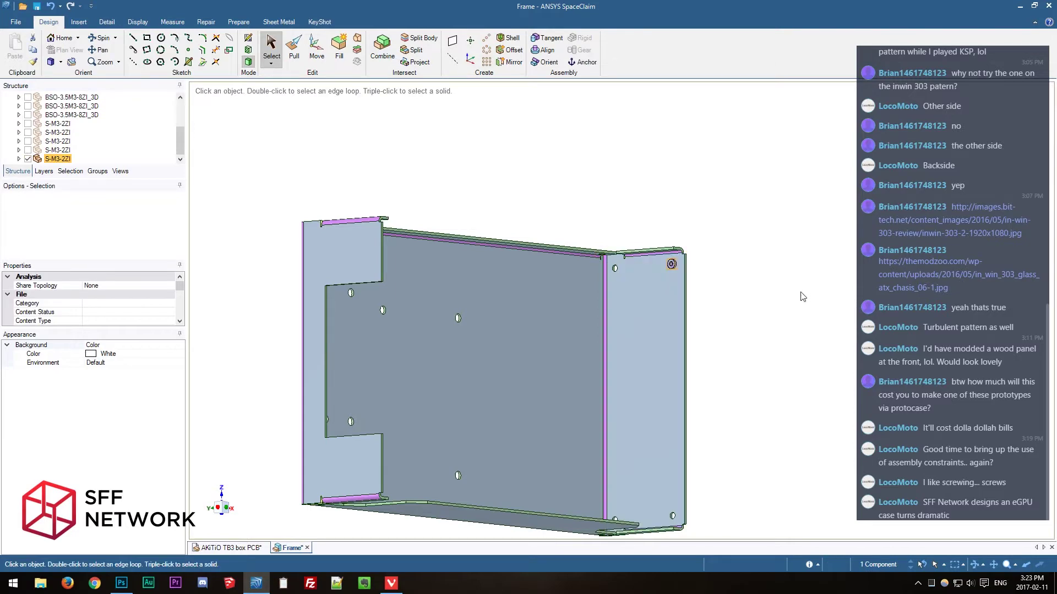
{"action": "key", "text": "m"}
{"action": "scroll", "coordinate": [713, 286], "scroll_direction": "up", "scroll_amount": 3}
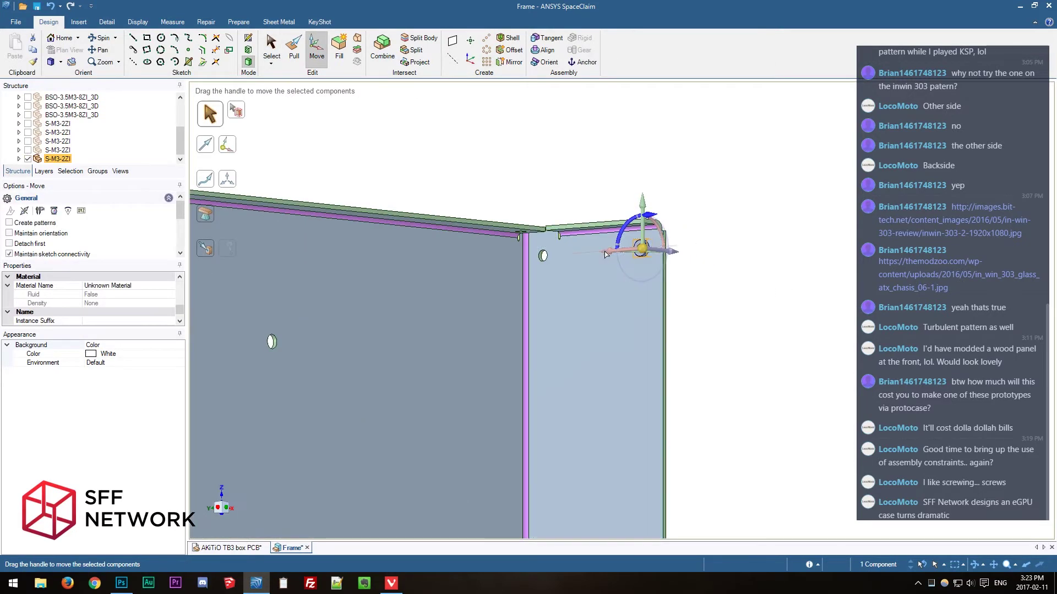
{"action": "left_click_drag", "start_coordinate": [605, 245], "coordinate": [696, 250], "text": "ctrl"}
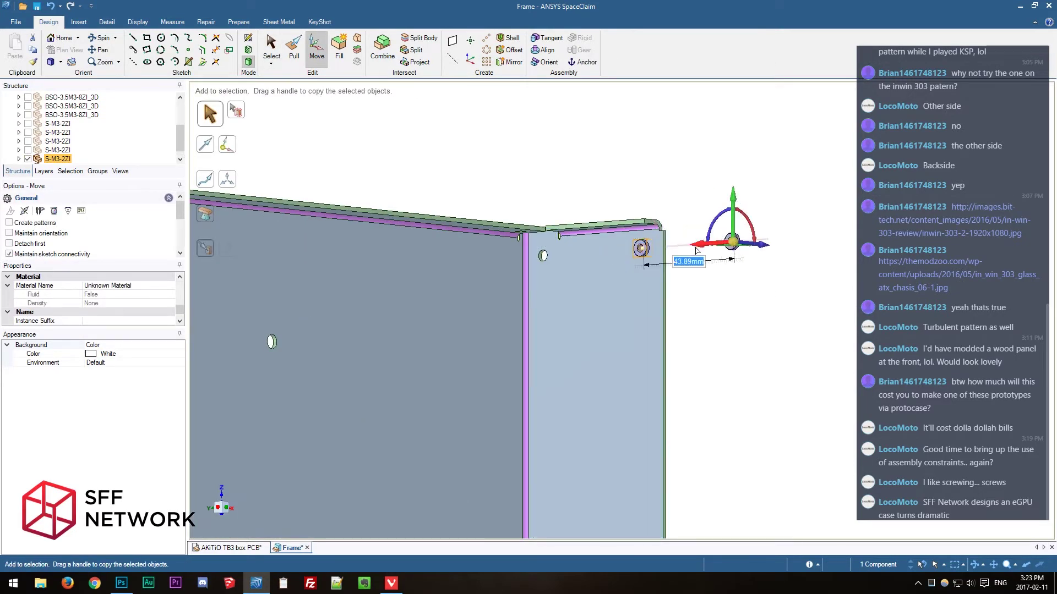
{"action": "left_click", "coordinate": [517, 143]}
{"action": "scroll", "coordinate": [714, 223], "scroll_direction": "up", "scroll_amount": 4}
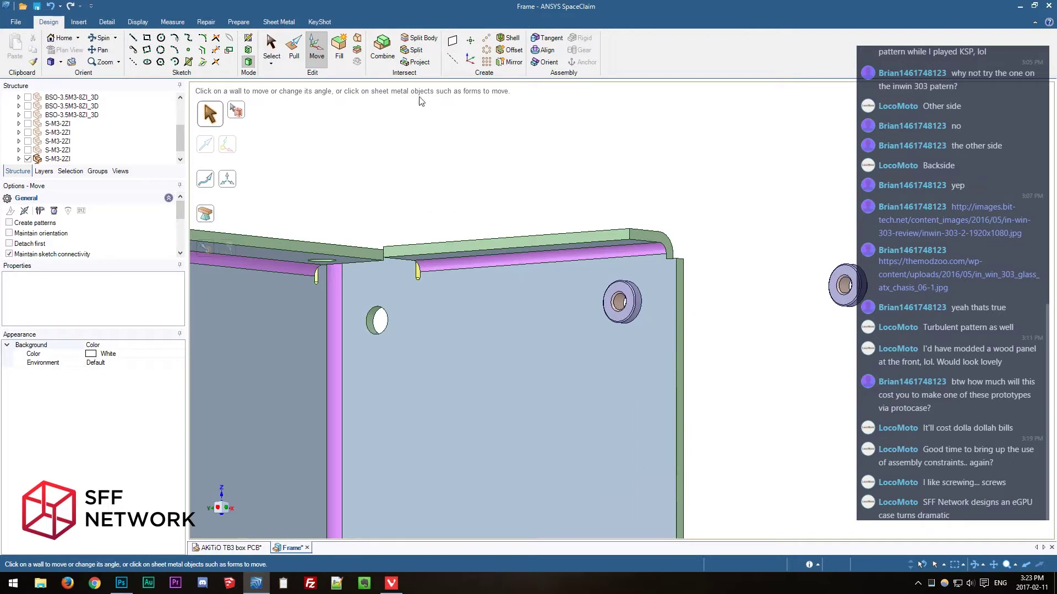
Align the bore of the copied S-M3-2ZI nut with the empty upper hole near the end wall's bend.
{"action": "left_click", "coordinate": [547, 49]}
{"action": "scroll", "coordinate": [802, 294], "scroll_direction": "up", "scroll_amount": 3}
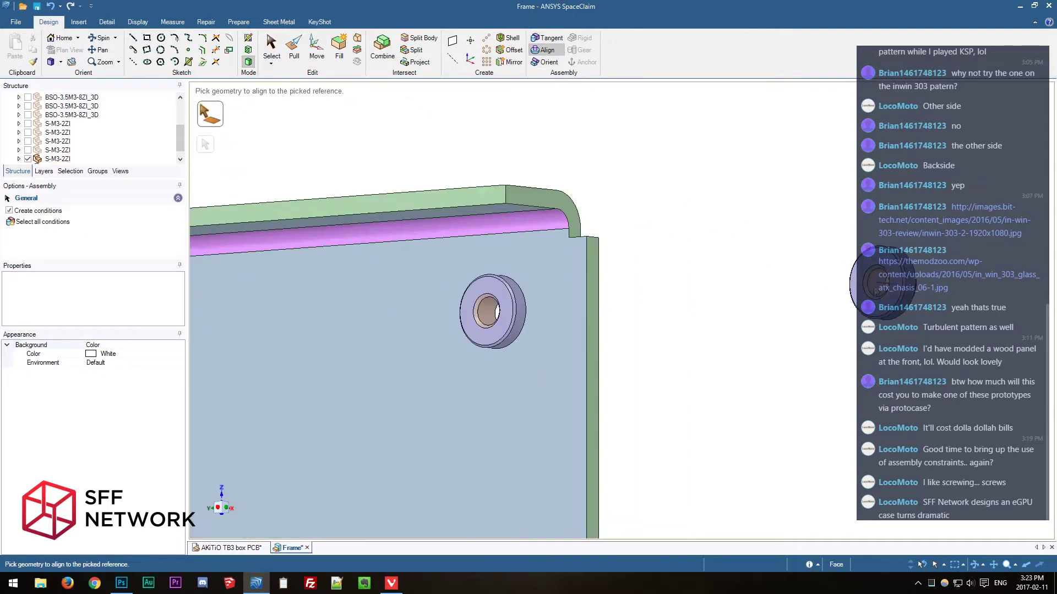
{"action": "left_click", "coordinate": [874, 289]}
{"action": "scroll", "coordinate": [874, 289], "scroll_direction": "down", "scroll_amount": 3}
{"action": "scroll", "coordinate": [506, 380], "scroll_direction": "up", "scroll_amount": 4}
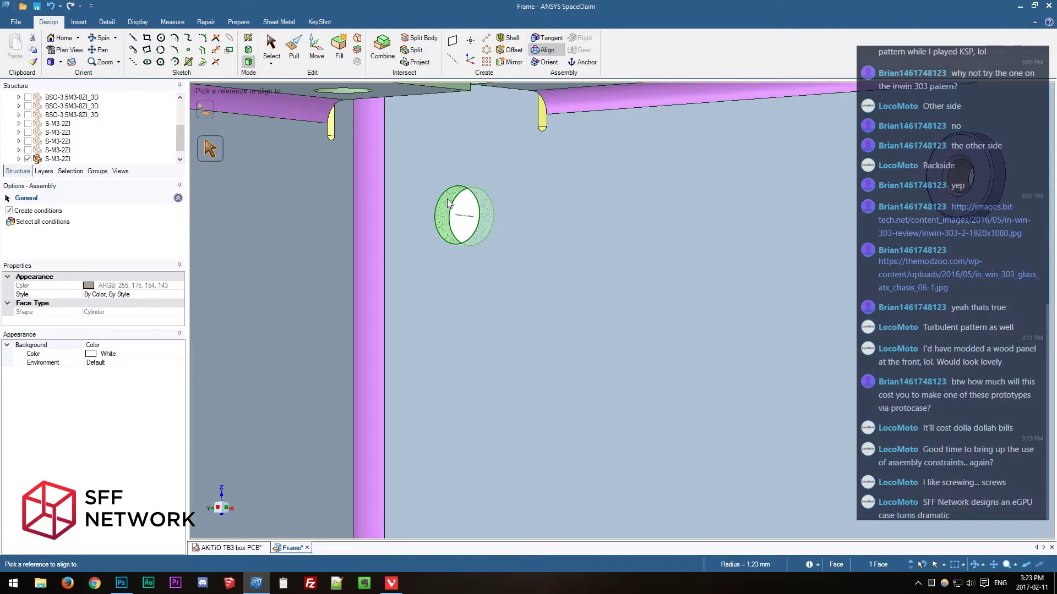
{"action": "scroll", "coordinate": [534, 408], "scroll_direction": "down", "scroll_amount": 4}
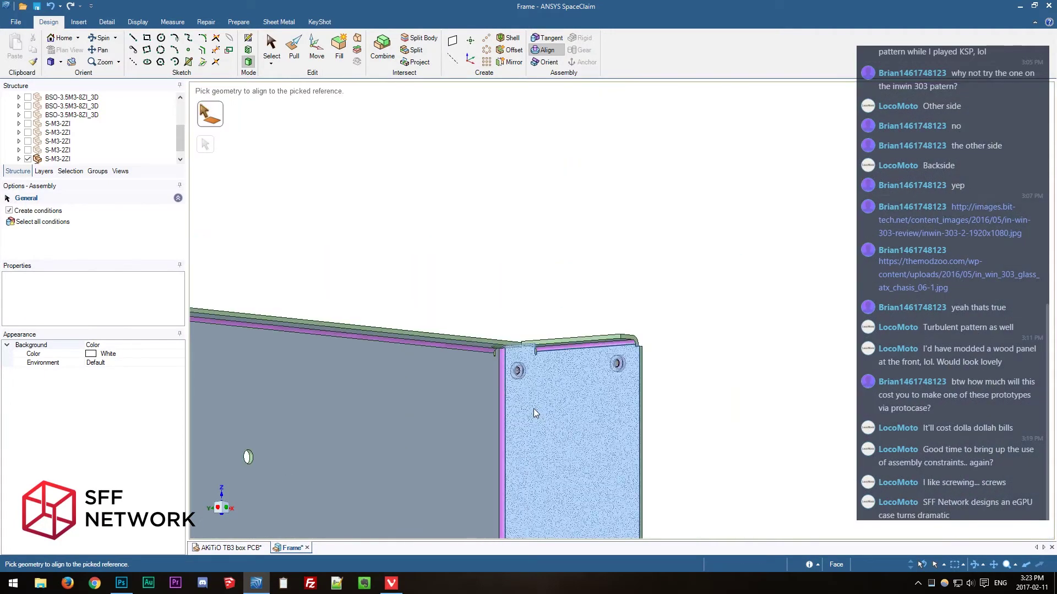
Copy the two upper S-M3-2ZI nuts about 144 mm down the end wall, just above its lower holes.
{"action": "scroll", "coordinate": [727, 402], "scroll_direction": "down", "scroll_amount": 5}
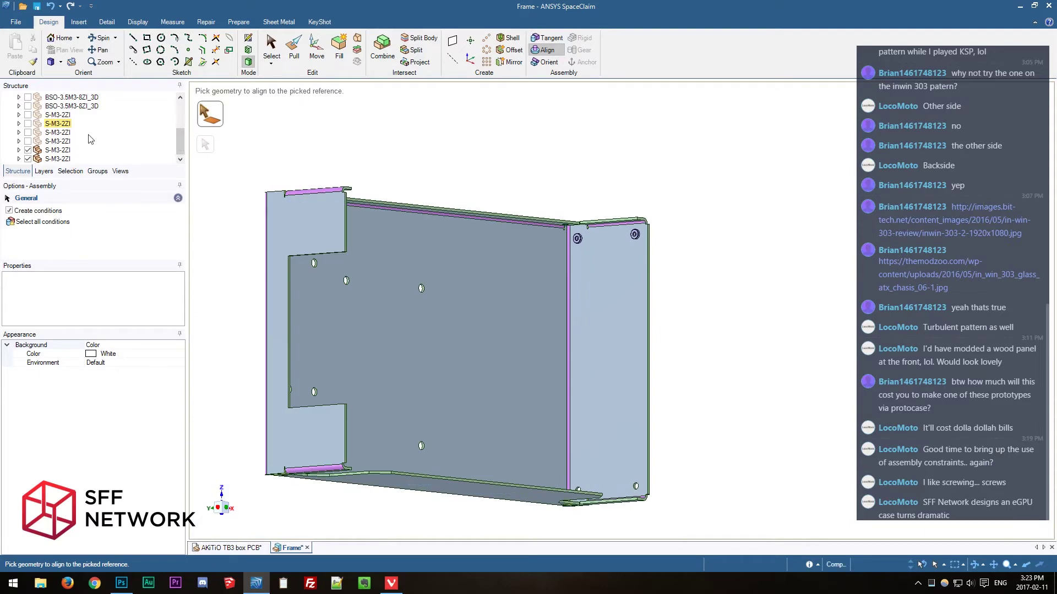
{"action": "left_click", "coordinate": [58, 159]}
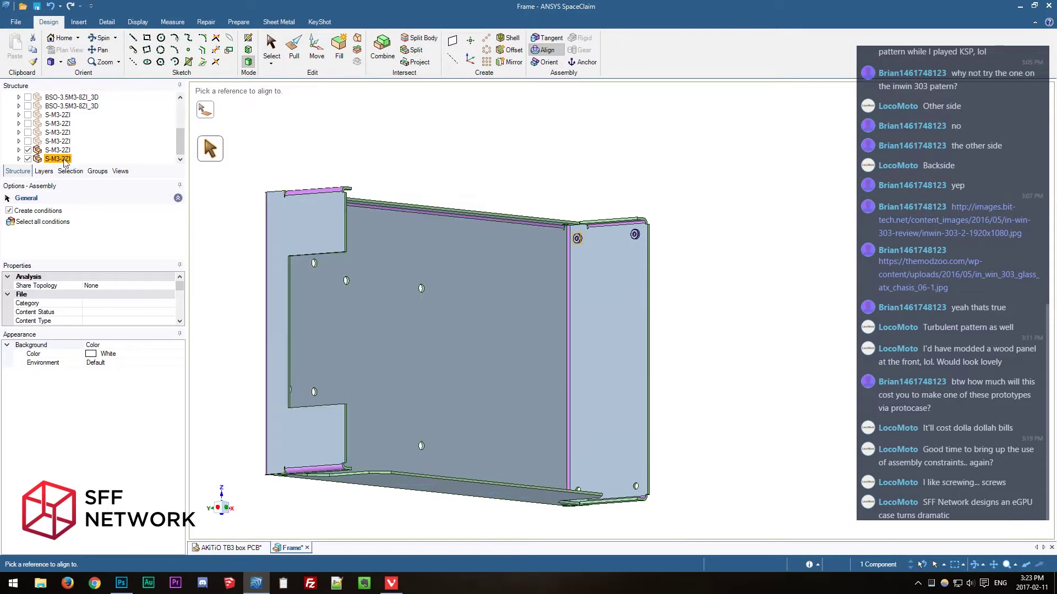
{"action": "left_click", "coordinate": [62, 152], "text": "ctrl"}
{"action": "key", "text": "m"}
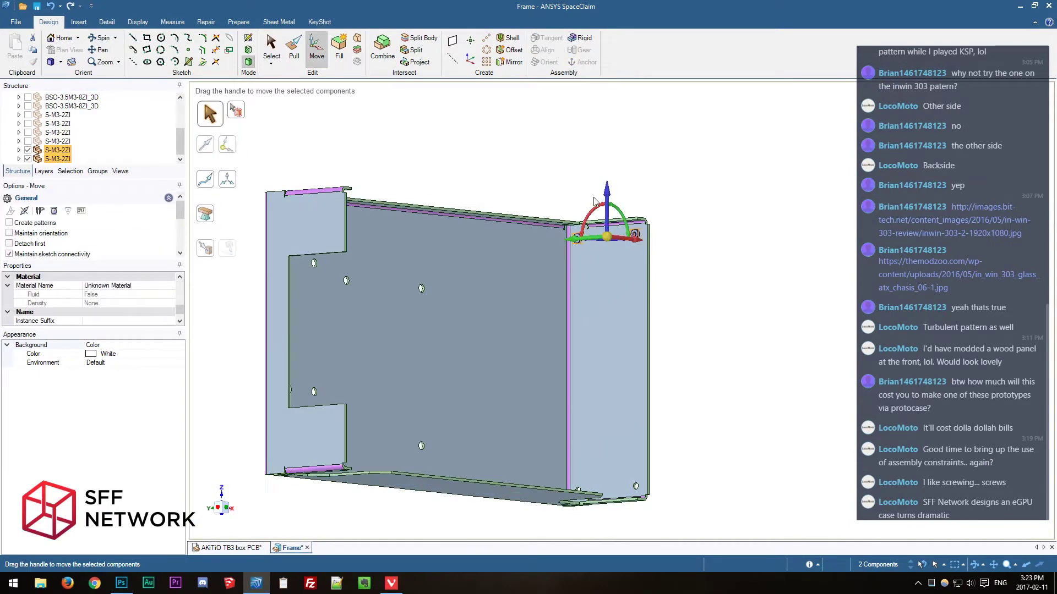
{"action": "left_click_drag", "start_coordinate": [607, 196], "coordinate": [607, 418], "text": "ctrl"}
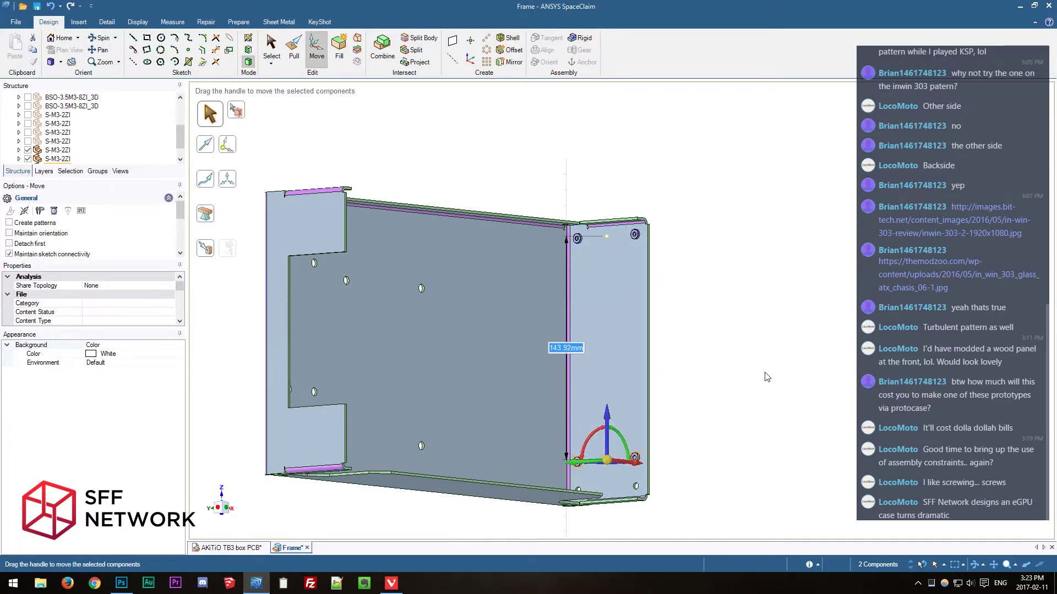
{"action": "key", "text": "Escape"}
Align the bores of the two lower S-M3-2ZI nuts with the end wall's two lower holes.
{"action": "middle_click_drag", "start_coordinate": [764, 372], "coordinate": [715, 138]}
{"action": "left_click", "coordinate": [58, 149]}
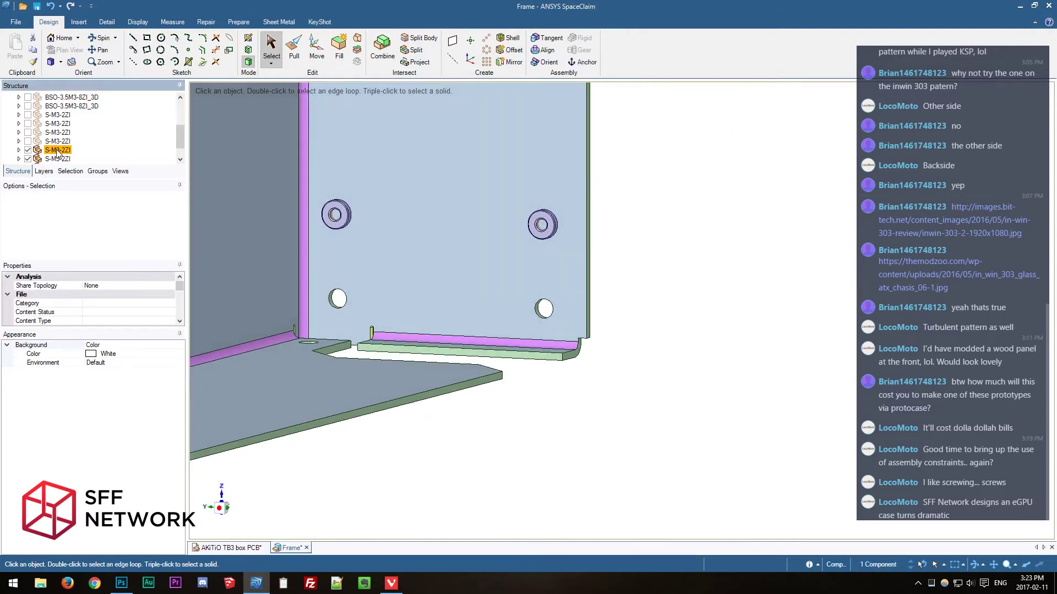
{"action": "scroll", "coordinate": [77, 145], "scroll_direction": "down", "scroll_amount": 2}
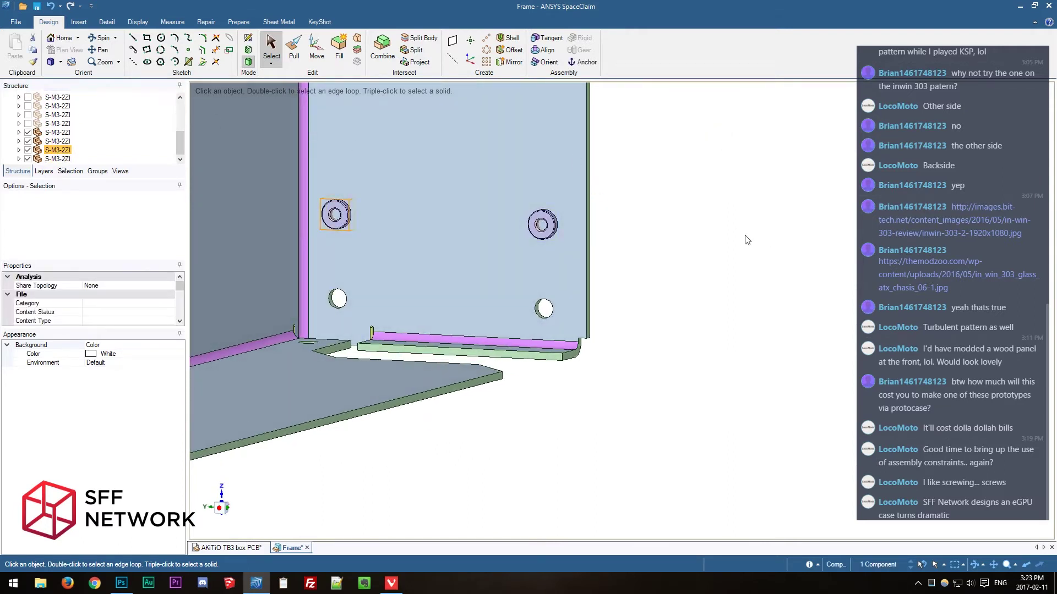
{"action": "left_click", "coordinate": [743, 273]}
{"action": "middle_click_drag", "start_coordinate": [743, 272], "coordinate": [620, 312]}
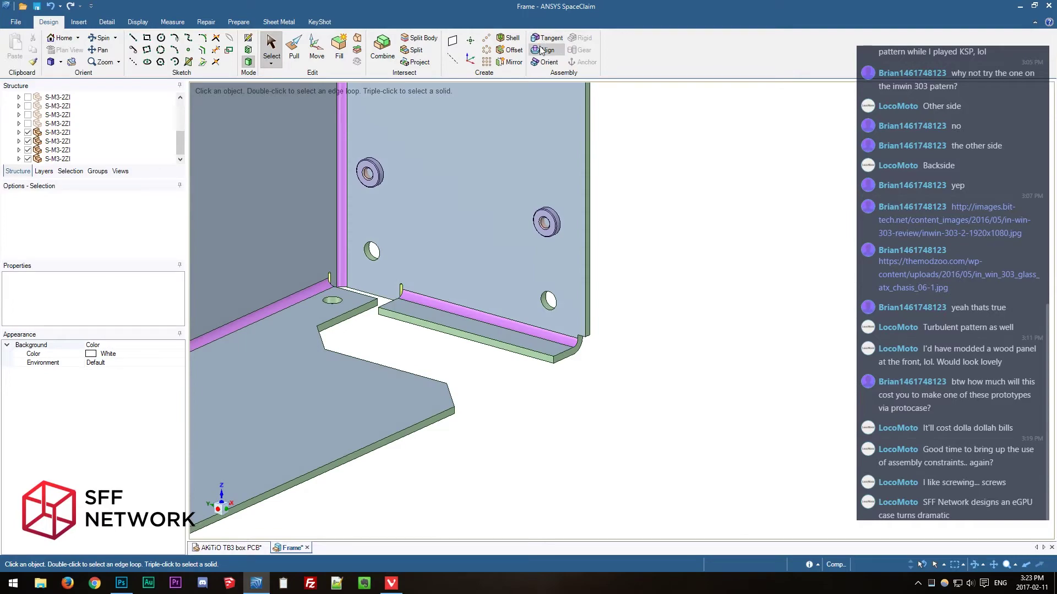
{"action": "left_click", "coordinate": [543, 50]}
{"action": "scroll", "coordinate": [382, 196], "scroll_direction": "up", "scroll_amount": 3}
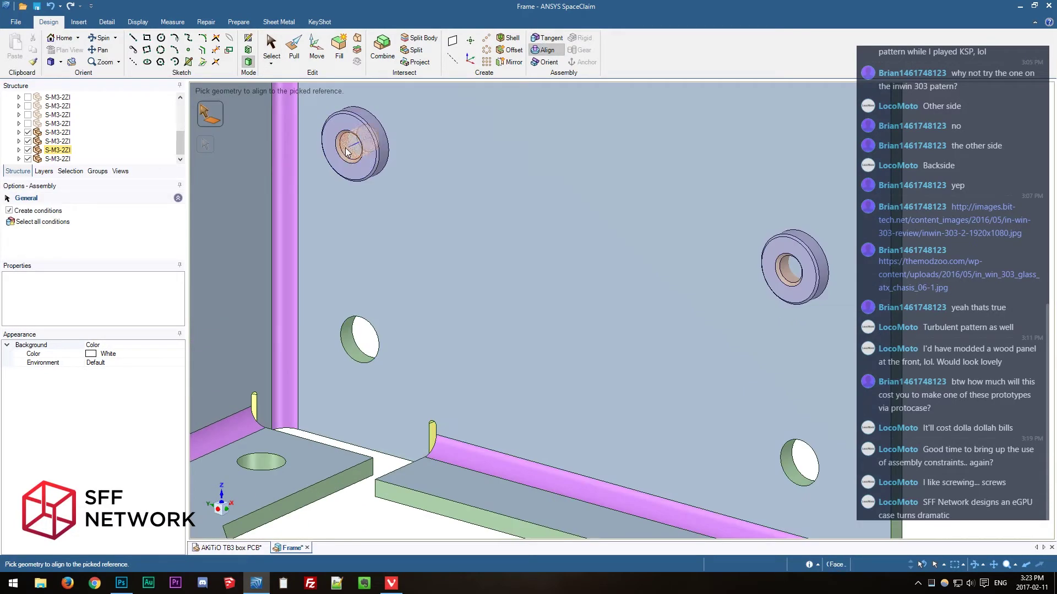
{"action": "left_click", "coordinate": [350, 323]}
{"action": "left_click", "coordinate": [353, 145]}
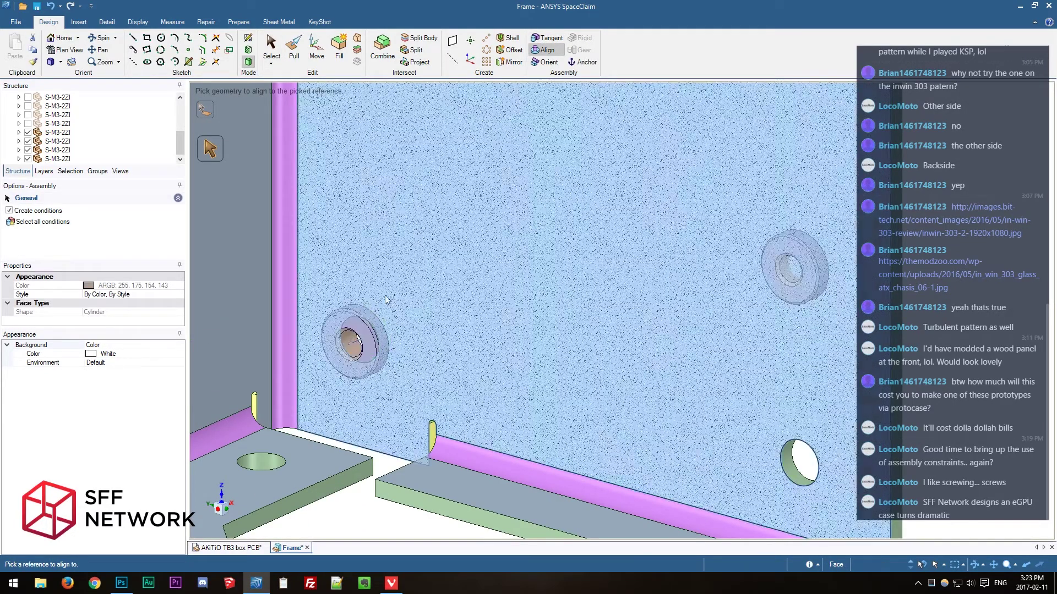
{"action": "left_click", "coordinate": [790, 275]}
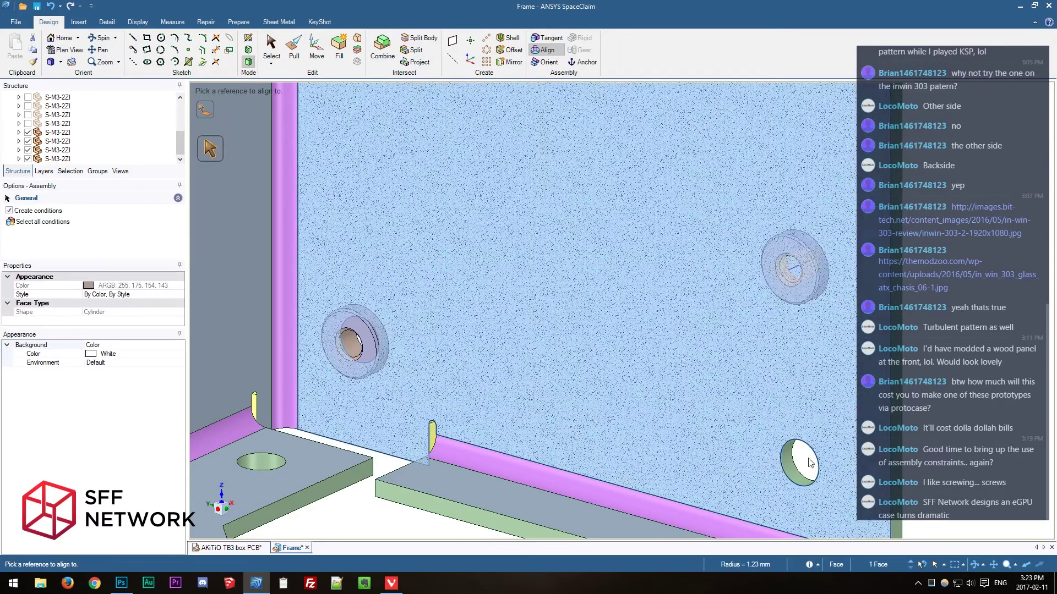
{"action": "left_click", "coordinate": [786, 461]}
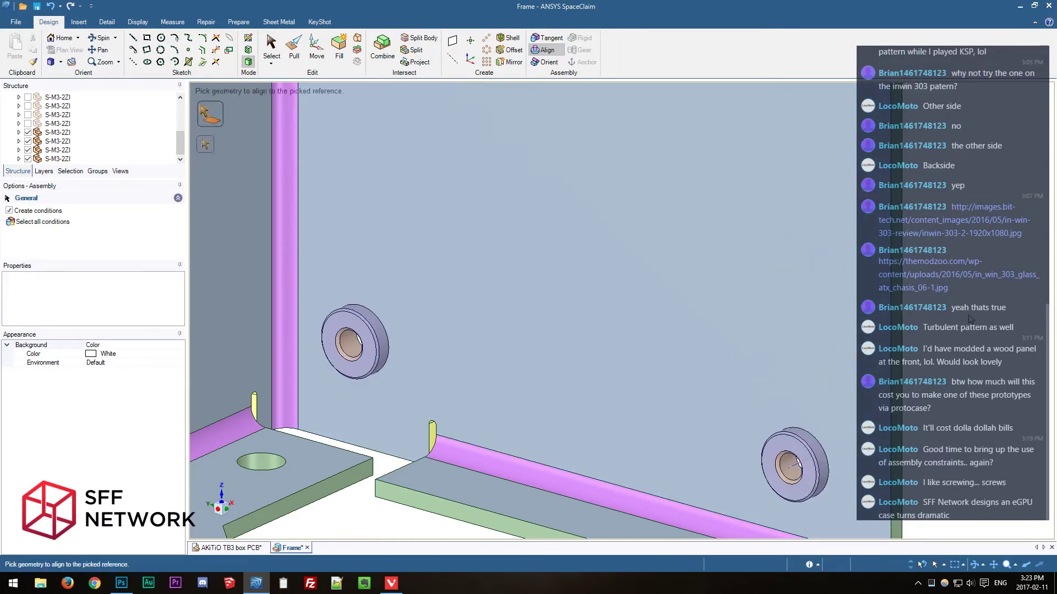
Close the Frame document and return to the AKiTiO TB3 box PCB assembly.
{"action": "scroll", "coordinate": [952, 321], "scroll_direction": "down", "scroll_amount": 9}
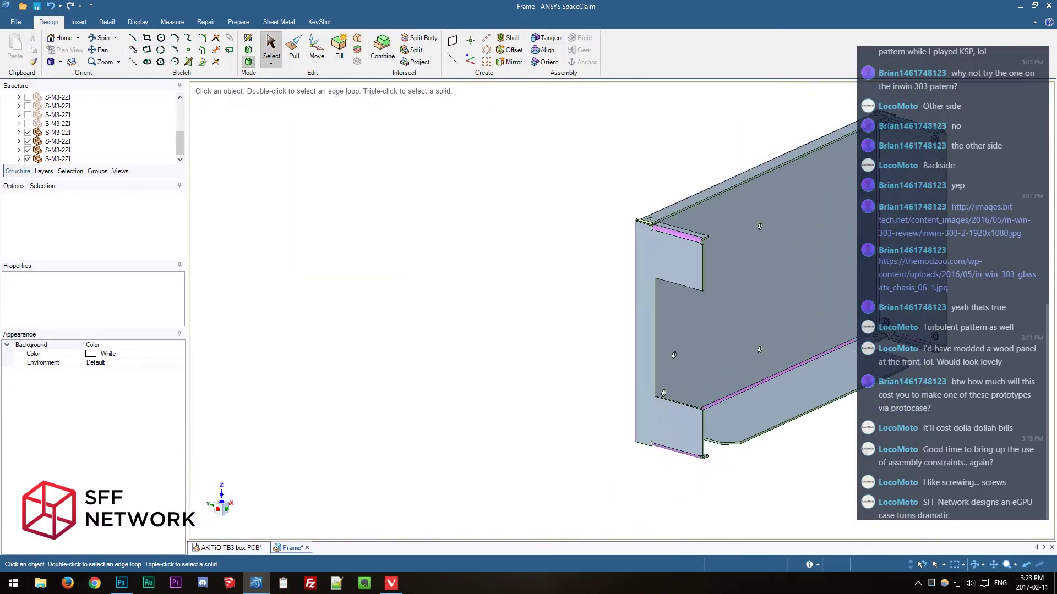
{"action": "middle_click_drag", "start_coordinate": [953, 321], "coordinate": [479, 486]}
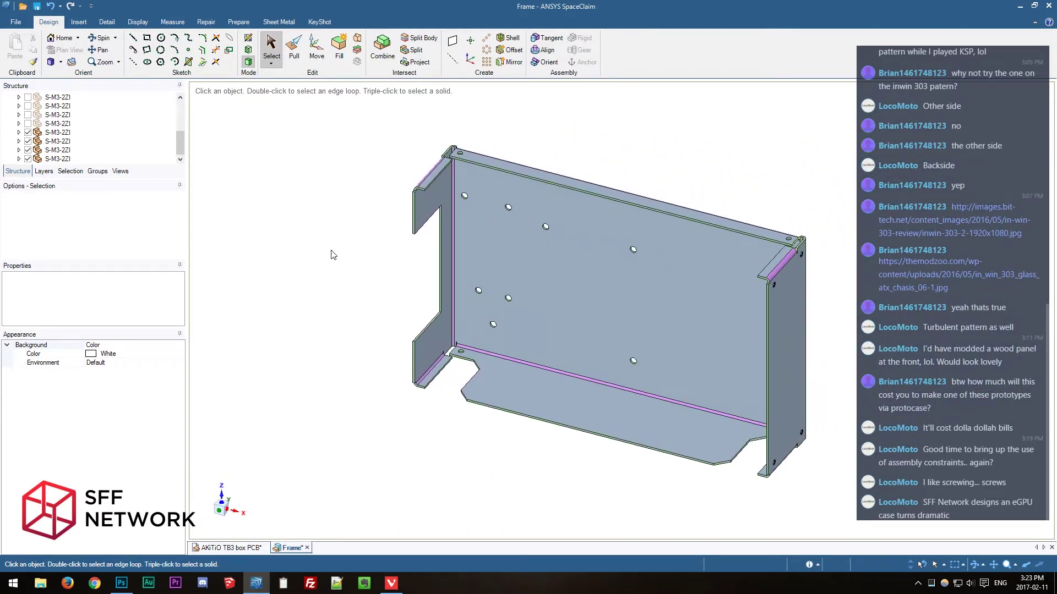
{"action": "middle_click_drag", "start_coordinate": [334, 387], "coordinate": [392, 398]}
{"action": "left_click", "coordinate": [307, 547]}
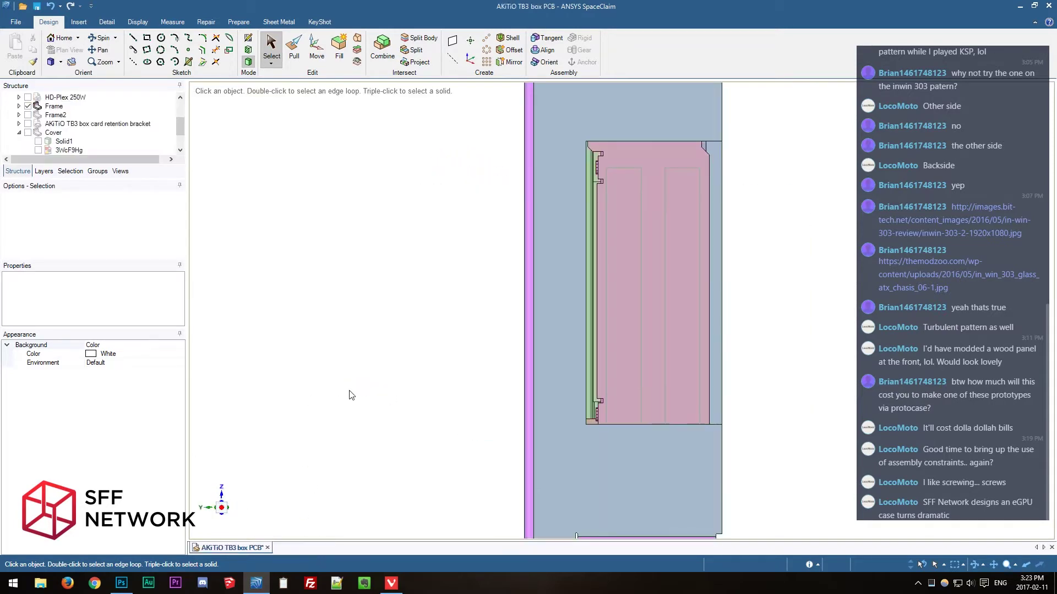
Measure the distance between the frame side flange's end face and the large panel's outer face, with XYZ vectors shown in the measurement.
{"action": "key", "text": "h"}
{"action": "scroll", "coordinate": [348, 259], "scroll_direction": "up", "scroll_amount": 5}
{"action": "key", "text": "e"}
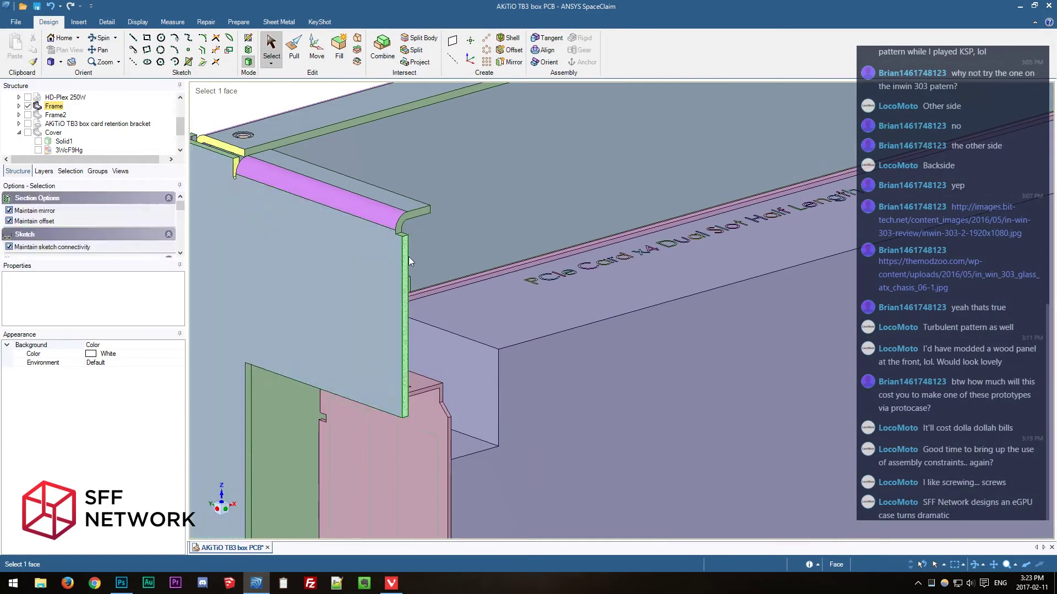
{"action": "left_click", "coordinate": [406, 259]}
{"action": "mouse_move", "coordinate": [406, 258]}
{"action": "middle_mouse_down"}
{"action": "mouse_move", "coordinate": [369, 299]}
{"action": "mouse_move", "coordinate": [209, 316]}
{"action": "mouse_move", "coordinate": [415, 273]}
{"action": "middle_mouse_up"}
{"action": "left_click", "coordinate": [199, 320], "text": "ctrl"}
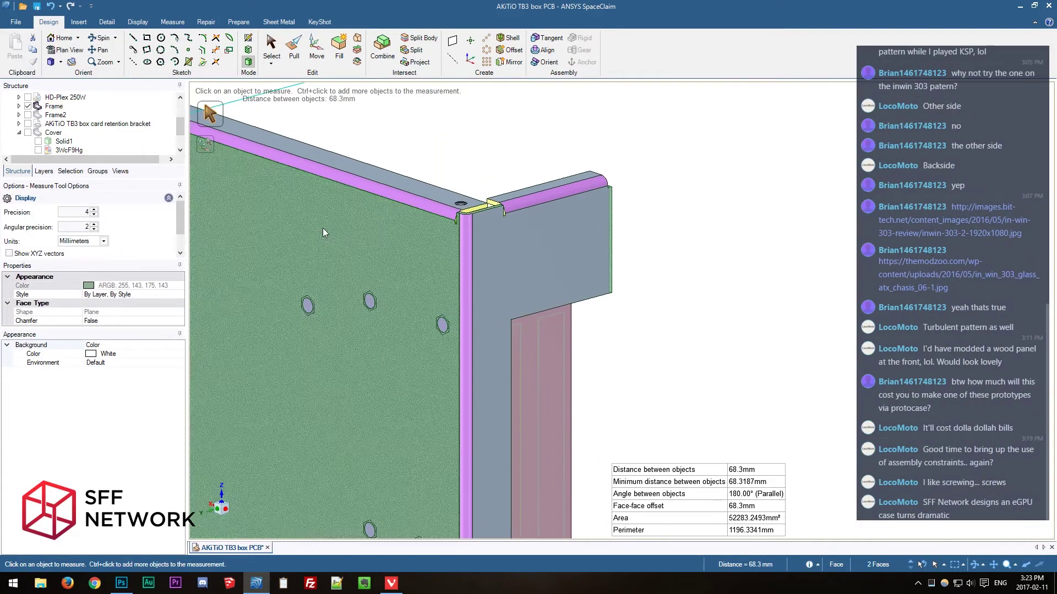
{"action": "left_click", "coordinate": [37, 255]}
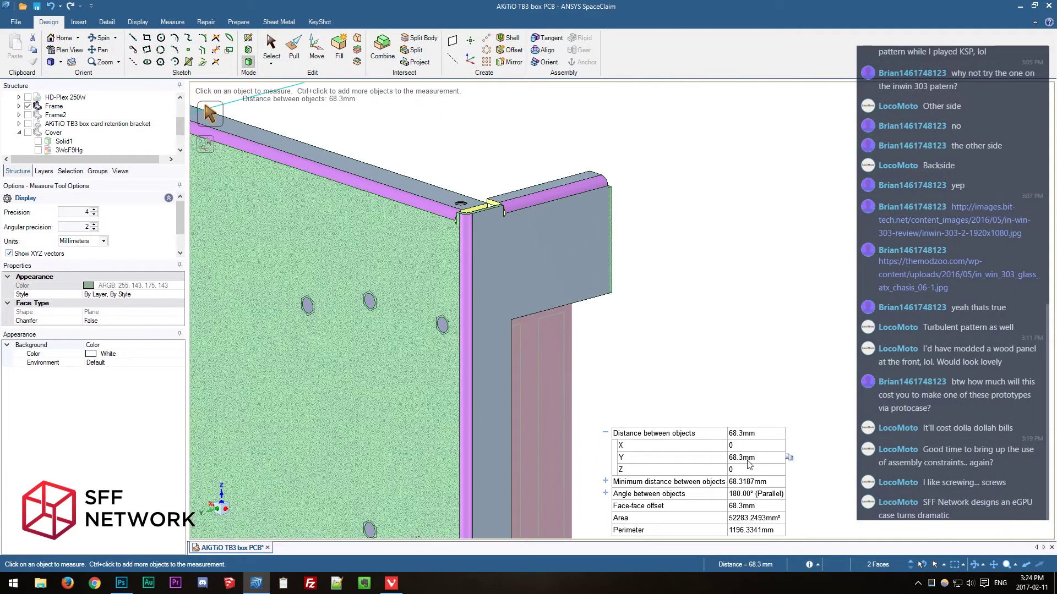
{"action": "left_click", "coordinate": [765, 366]}
{"action": "key", "text": "h"}
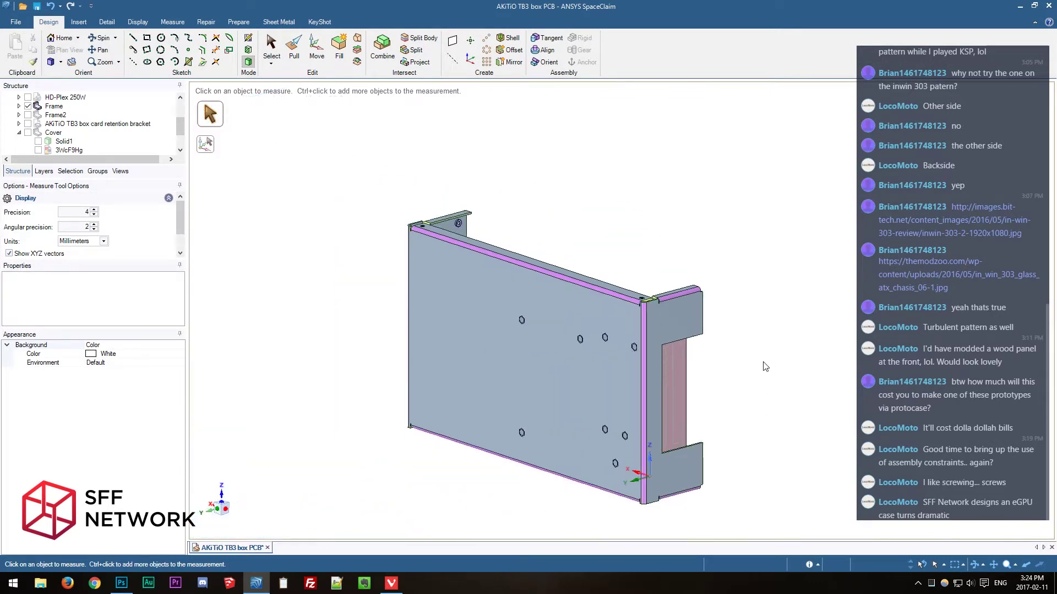
Show the AKiTiO TB3 box card retention bracket in the frame's slot cutout.
{"action": "left_click", "coordinate": [217, 508]}
{"action": "scroll", "coordinate": [619, 311], "scroll_direction": "up", "scroll_amount": 8}
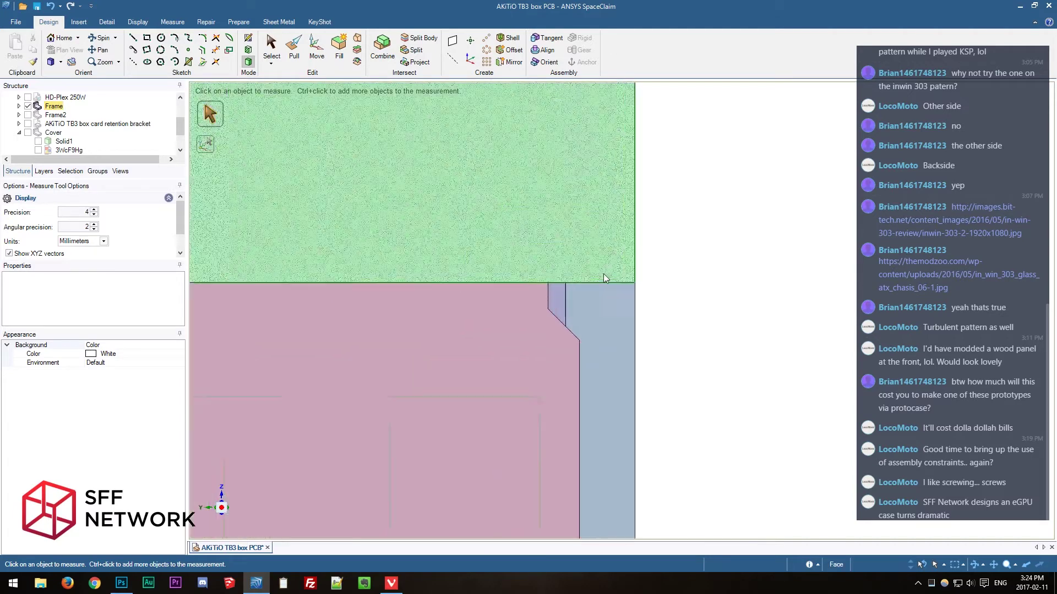
{"action": "scroll", "coordinate": [604, 278], "scroll_direction": "up", "scroll_amount": 1}
{"action": "scroll", "coordinate": [773, 277], "scroll_direction": "down", "scroll_amount": 4}
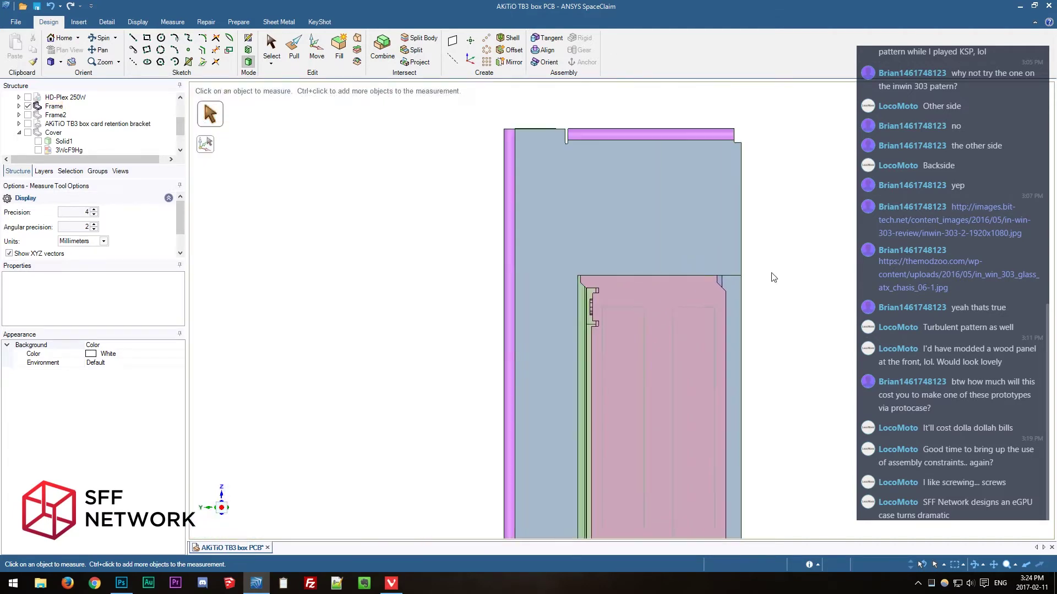
{"action": "scroll", "coordinate": [776, 275], "scroll_direction": "up", "scroll_amount": 4}
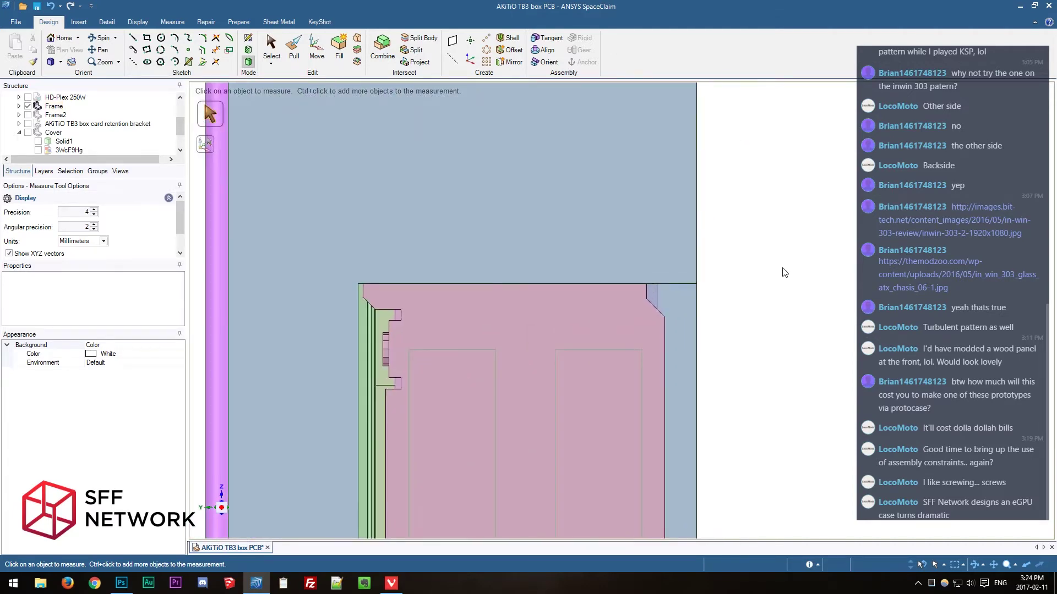
{"action": "middle_click_drag", "start_coordinate": [784, 272], "coordinate": [286, 226]}
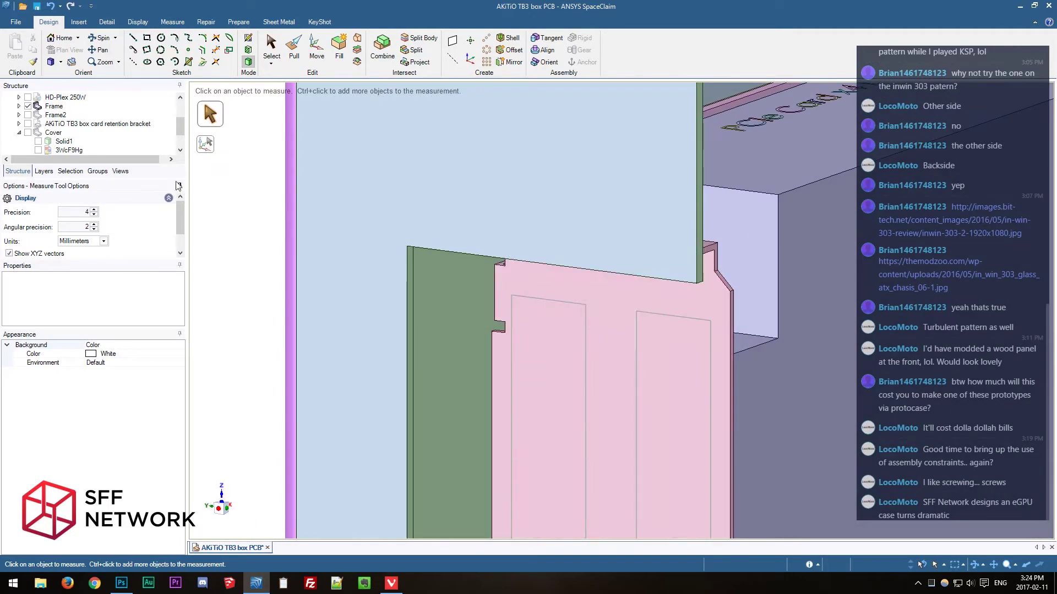
{"action": "left_click", "coordinate": [28, 124]}
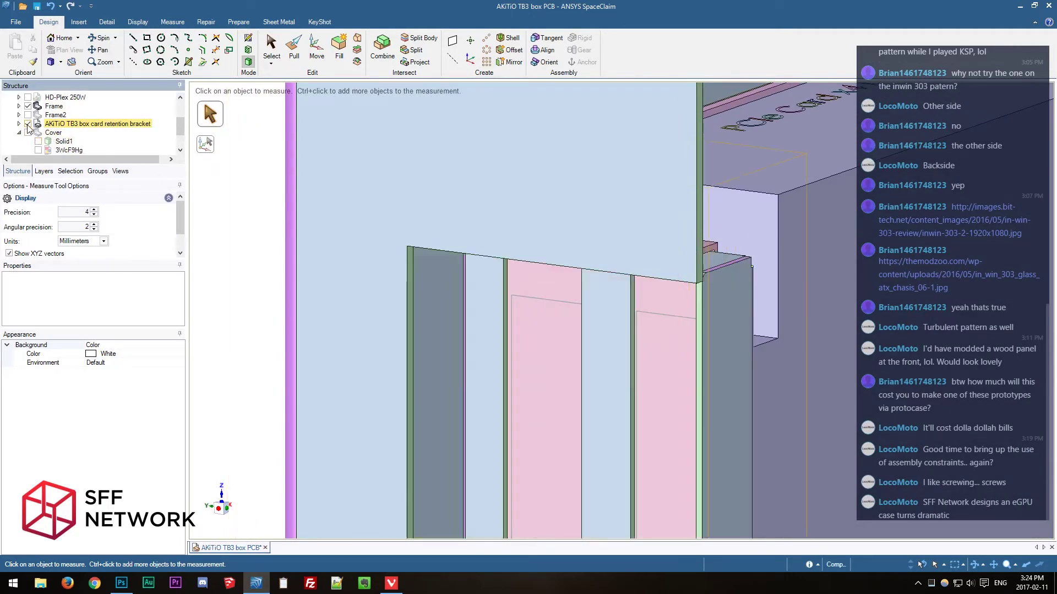
Measure the distance between the card retention bracket's outer side face and the frame flange's end face.
{"action": "left_click", "coordinate": [217, 511]}
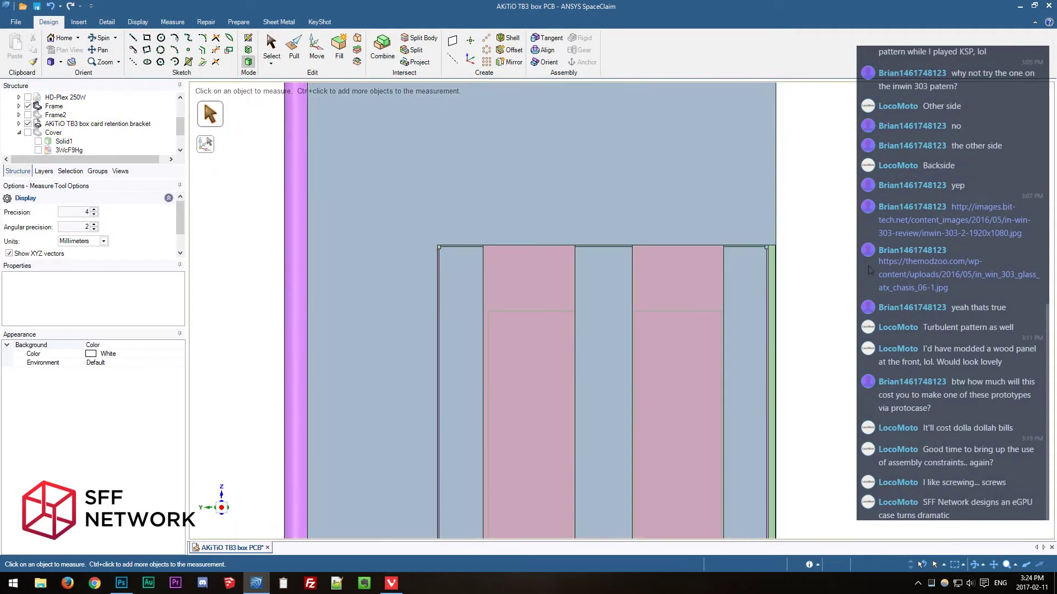
{"action": "scroll", "coordinate": [840, 245], "scroll_direction": "up", "scroll_amount": 4}
{"action": "scroll", "coordinate": [662, 255], "scroll_direction": "up", "scroll_amount": 3}
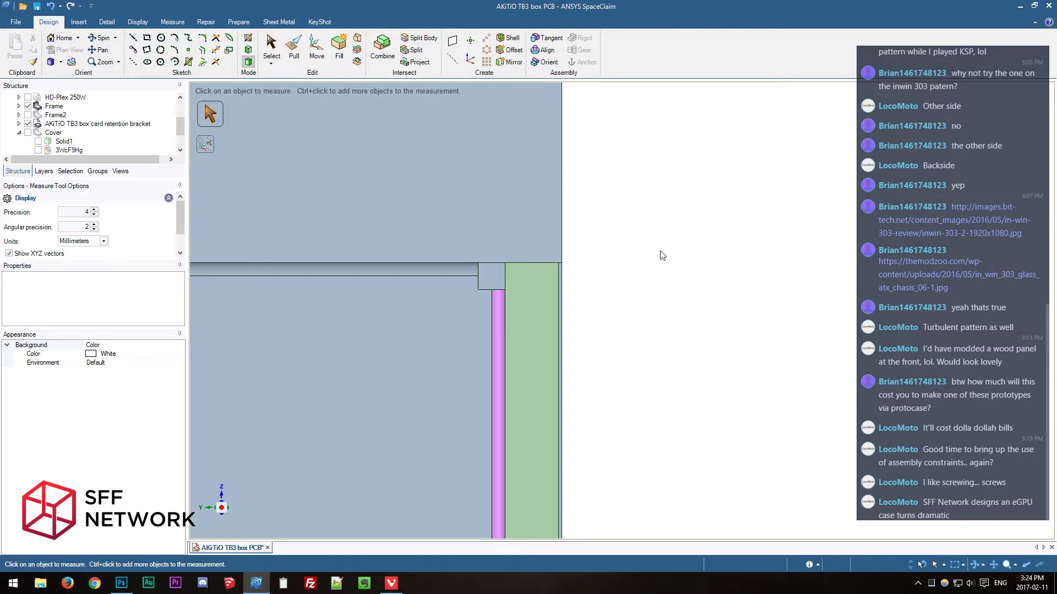
{"action": "scroll", "coordinate": [662, 255], "scroll_direction": "up", "scroll_amount": 2}
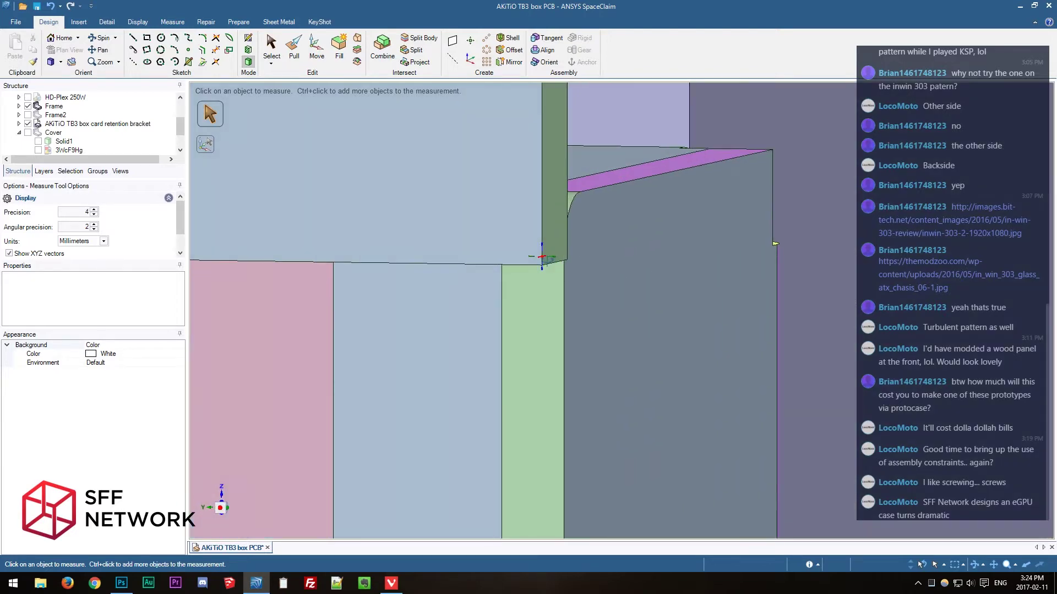
{"action": "left_click", "coordinate": [637, 229]}
{"action": "left_click", "coordinate": [546, 203], "text": "ctrl"}
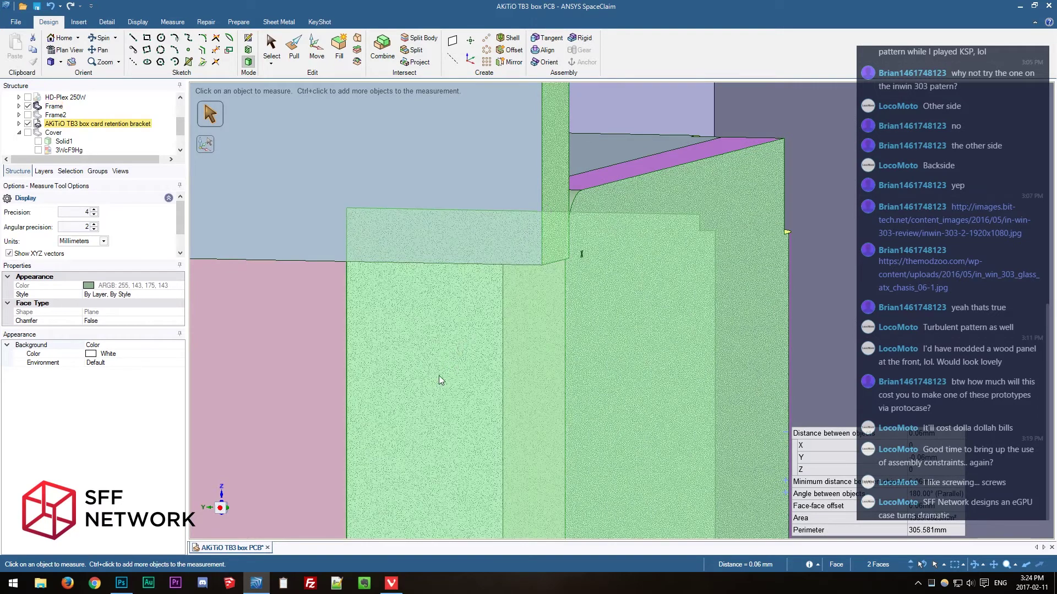
{"action": "scroll", "coordinate": [438, 375], "scroll_direction": "down", "scroll_amount": 5}
{"action": "scroll", "coordinate": [439, 379], "scroll_direction": "down", "scroll_amount": 3}
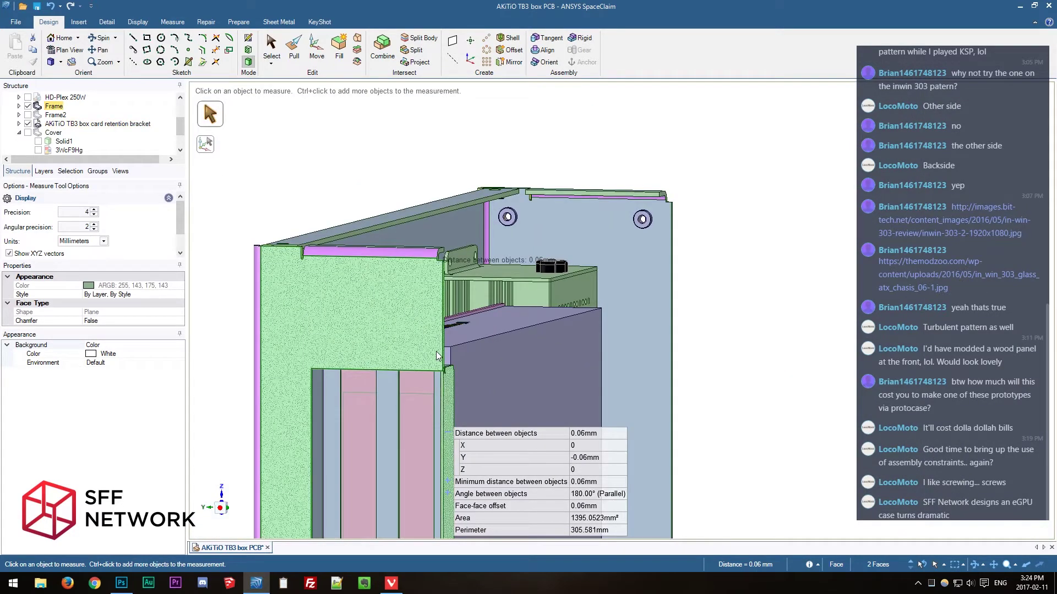
{"action": "middle_click_drag", "start_coordinate": [452, 265], "coordinate": [328, 288]}
{"action": "key", "text": "Escape"}
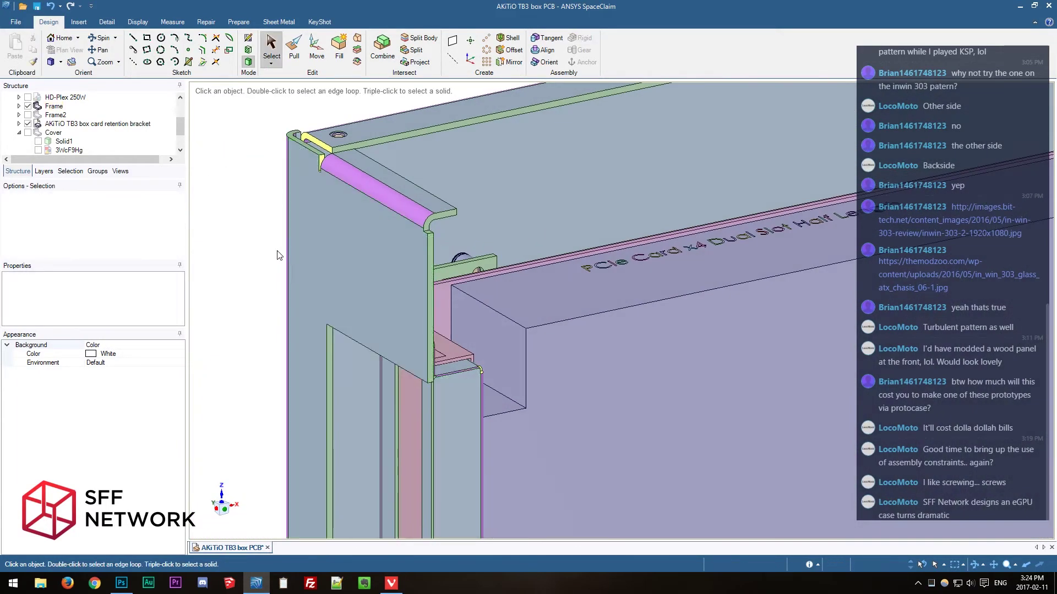
Move the AKiTiO TB3 box card retention bracket about 150 mm sideways, out of the frame's slot cutout.
{"action": "key", "text": "v"}
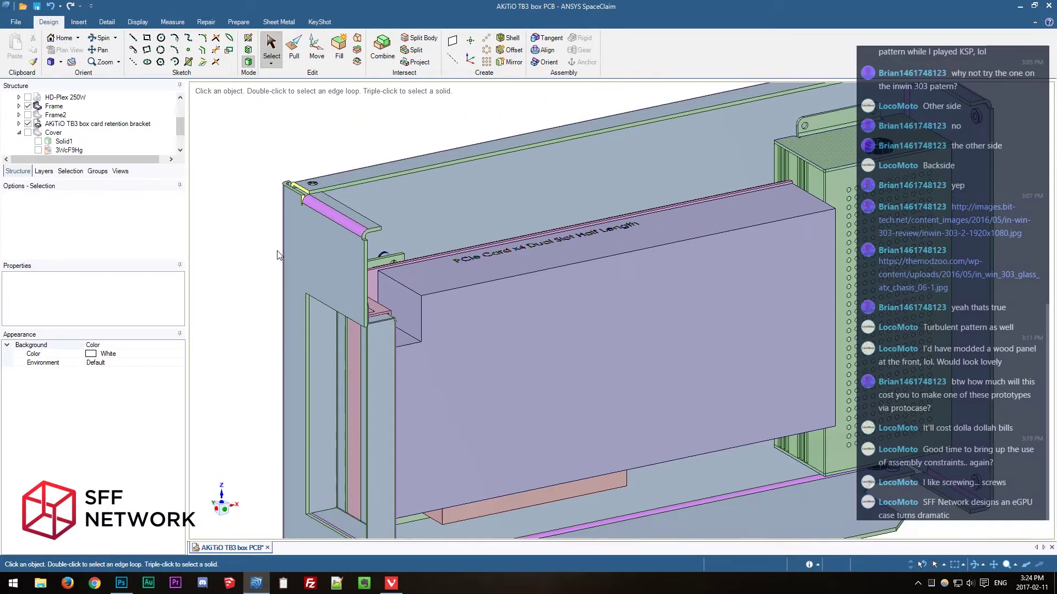
{"action": "key", "text": "ctrl+z"}
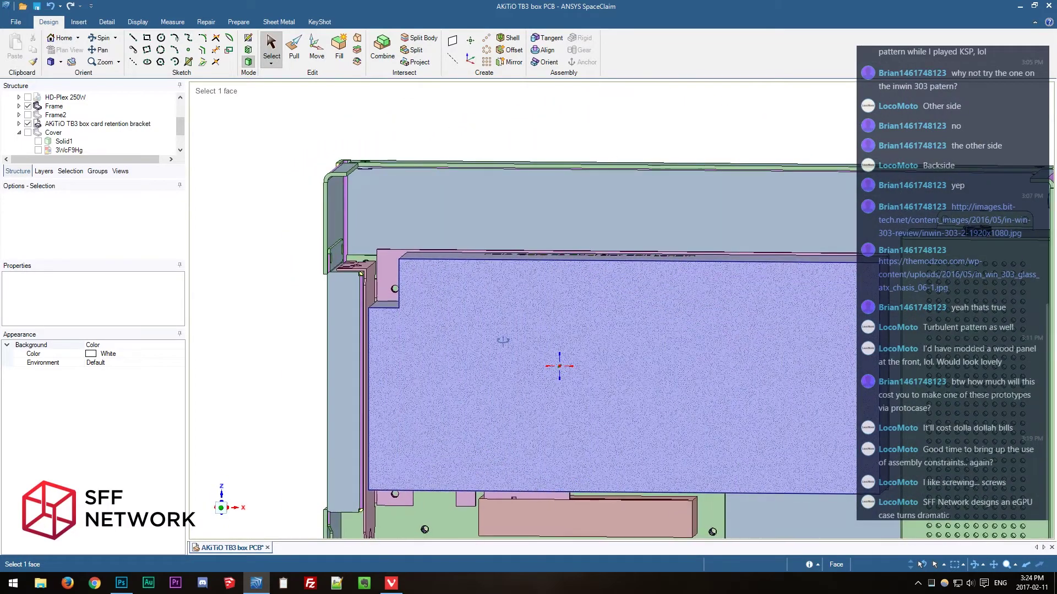
{"action": "mouse_move", "coordinate": [424, 405]}
{"action": "middle_mouse_down"}
{"action": "mouse_move", "coordinate": [665, 330]}
{"action": "mouse_move", "coordinate": [633, 385]}
{"action": "mouse_move", "coordinate": [551, 472]}
{"action": "mouse_move", "coordinate": [605, 360]}
{"action": "mouse_move", "coordinate": [458, 367]}
{"action": "mouse_move", "coordinate": [451, 388]}
{"action": "mouse_move", "coordinate": [440, 386]}
{"action": "mouse_move", "coordinate": [468, 396]}
{"action": "mouse_move", "coordinate": [407, 352]}
{"action": "middle_mouse_up"}
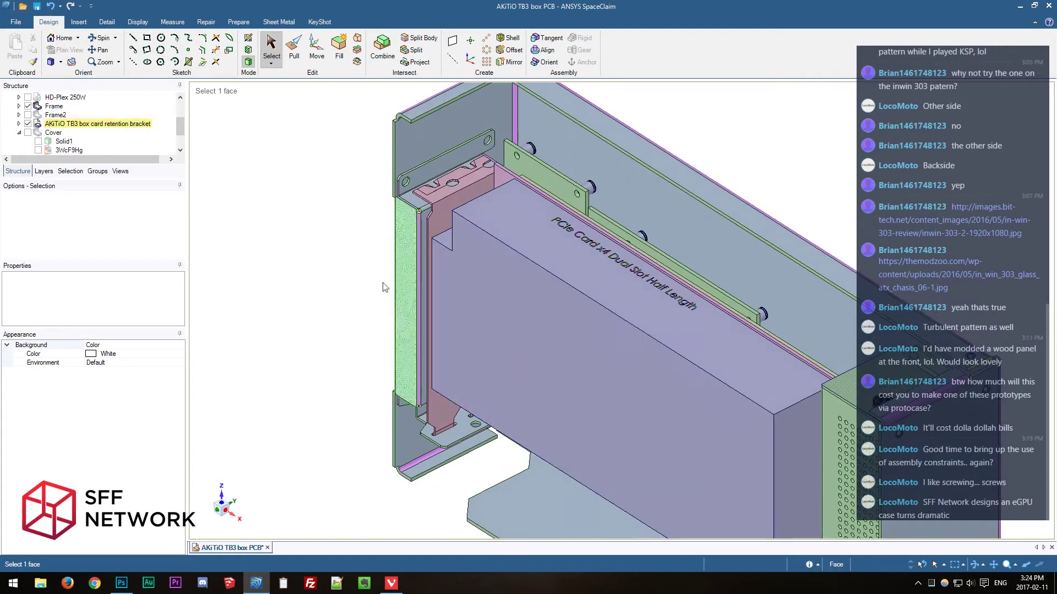
{"action": "left_click", "coordinate": [413, 228]}
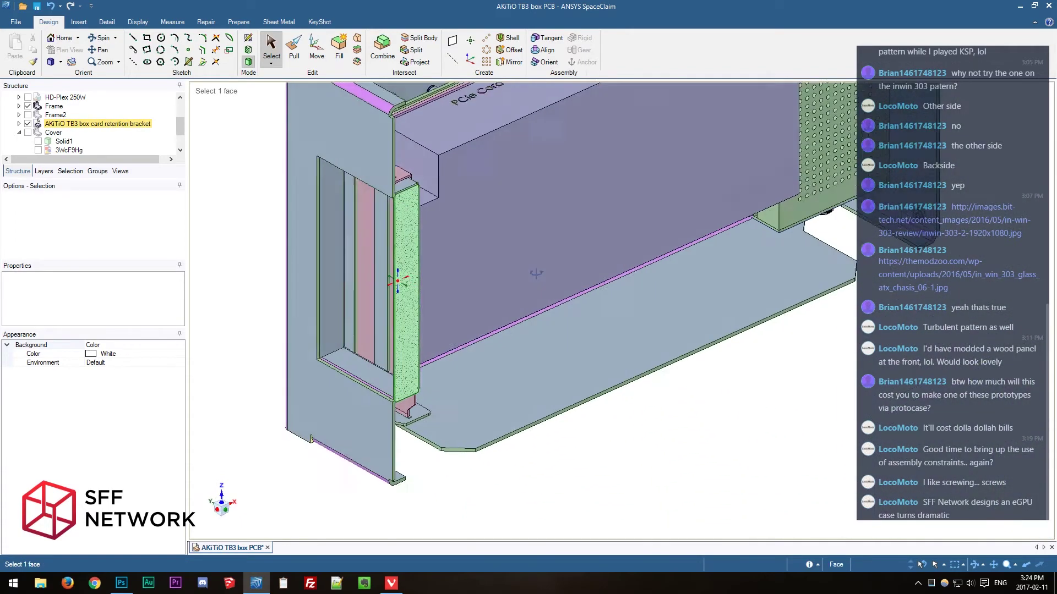
{"action": "left_click", "coordinate": [58, 125]}
{"action": "middle_click_drag", "start_coordinate": [289, 186], "coordinate": [503, 200]}
{"action": "key", "text": "m"}
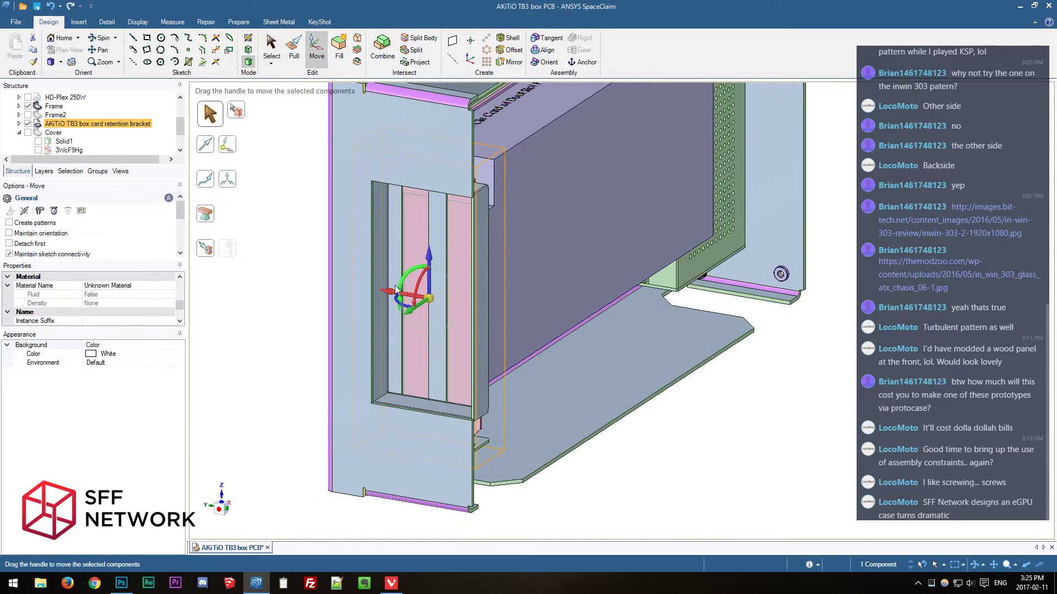
{"action": "left_click_drag", "start_coordinate": [387, 294], "coordinate": [936, 509]}
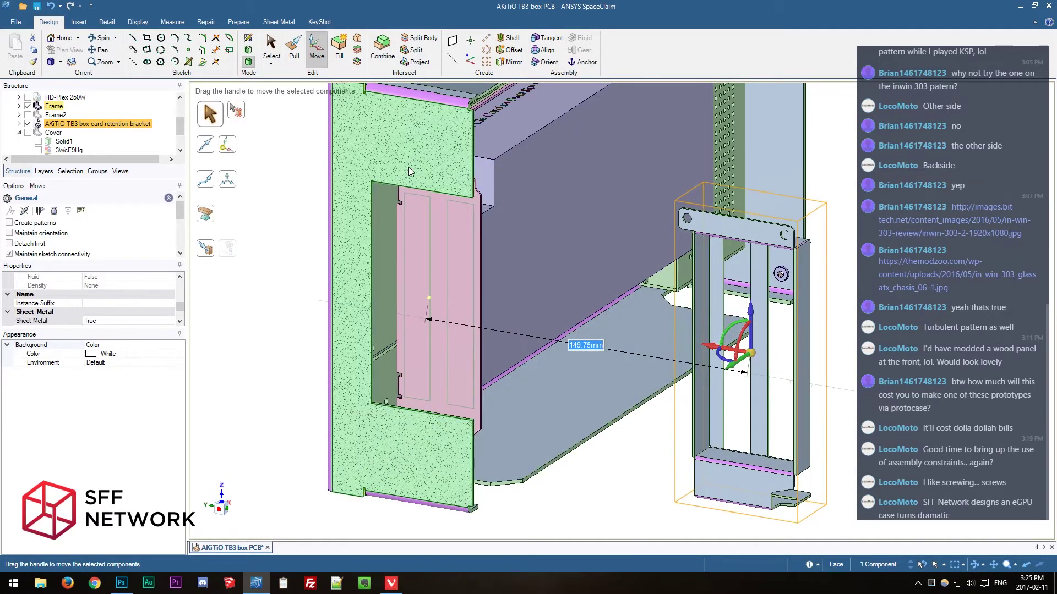
Check the distance between the end face of the frame's side flange and the end face of its adjoining bent lip.
{"action": "scroll", "coordinate": [354, 190], "scroll_direction": "up", "scroll_amount": 5}
{"action": "scroll", "coordinate": [353, 190], "scroll_direction": "up", "scroll_amount": 3}
{"action": "key", "text": "s"}
{"action": "scroll", "coordinate": [468, 185], "scroll_direction": "up", "scroll_amount": 3}
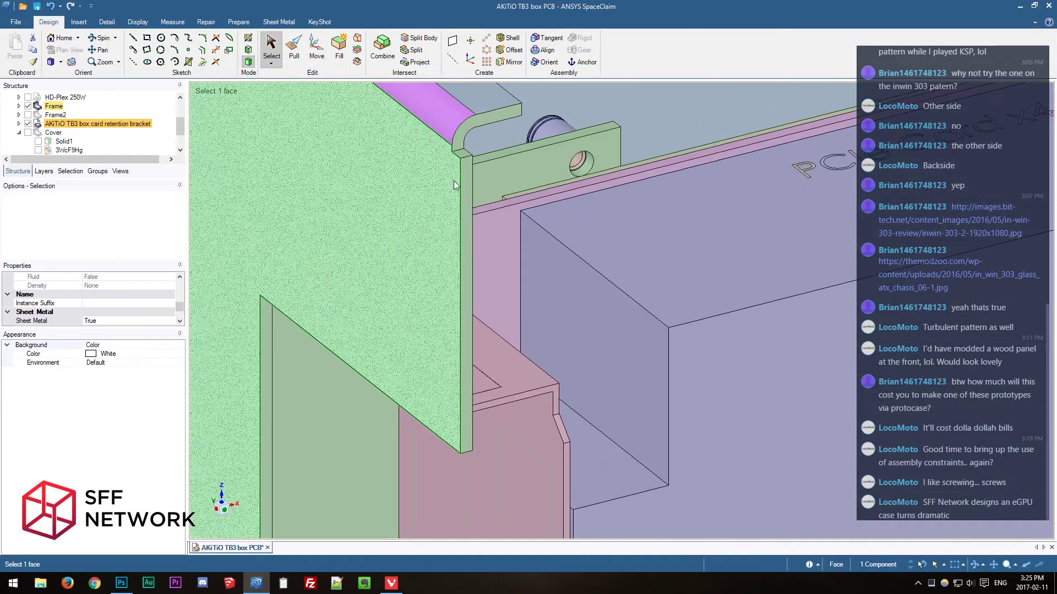
{"action": "left_click", "coordinate": [469, 185]}
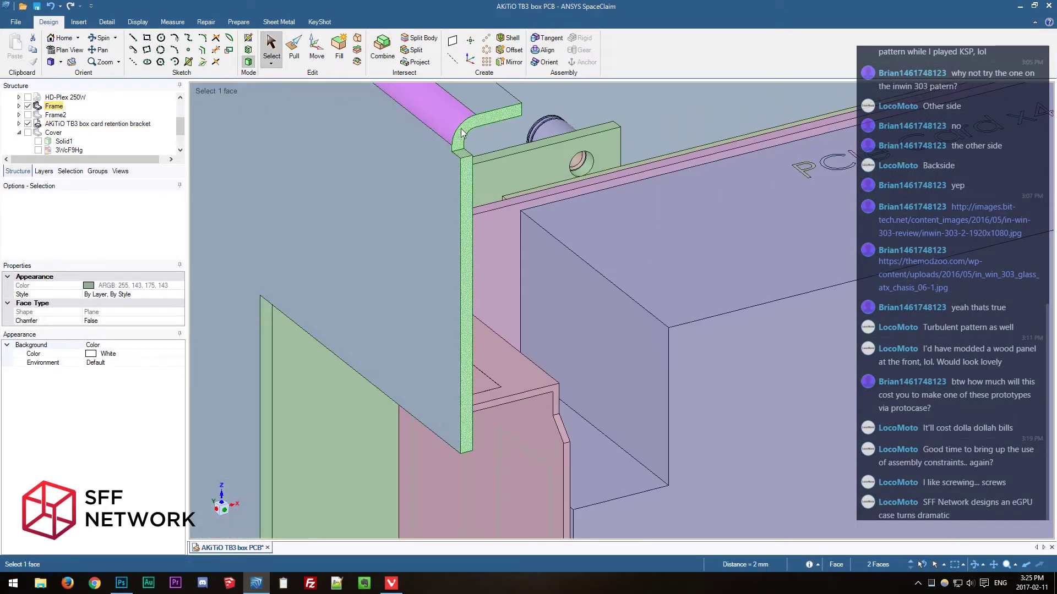
Open the Frame component in its own document.
{"action": "scroll", "coordinate": [460, 146], "scroll_direction": "down", "scroll_amount": 3}
{"action": "scroll", "coordinate": [460, 146], "scroll_direction": "down", "scroll_amount": 2}
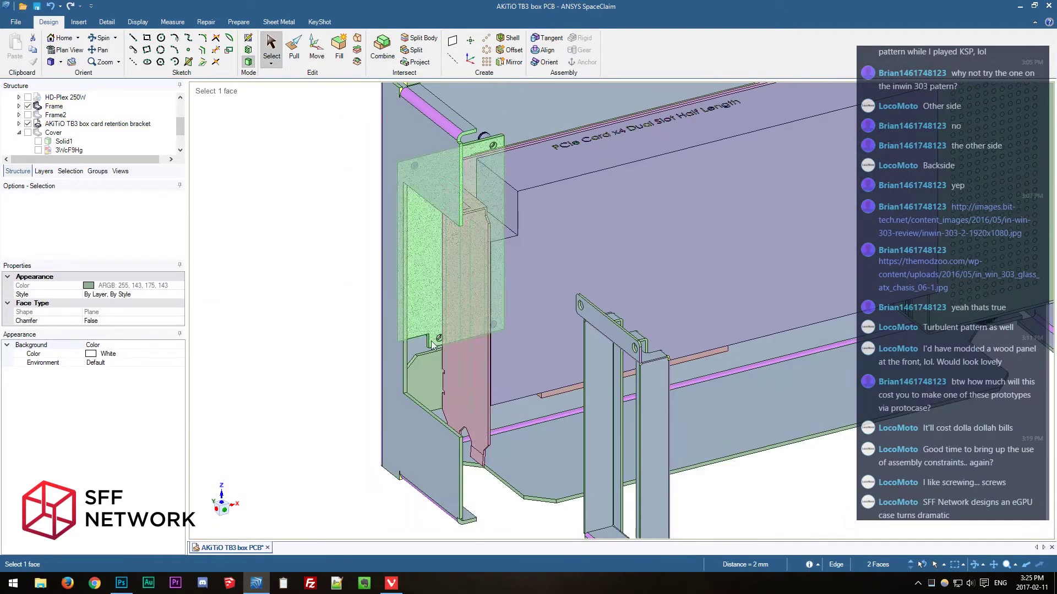
{"action": "right_click", "coordinate": [64, 114]}
{"action": "left_click", "coordinate": [99, 205]}
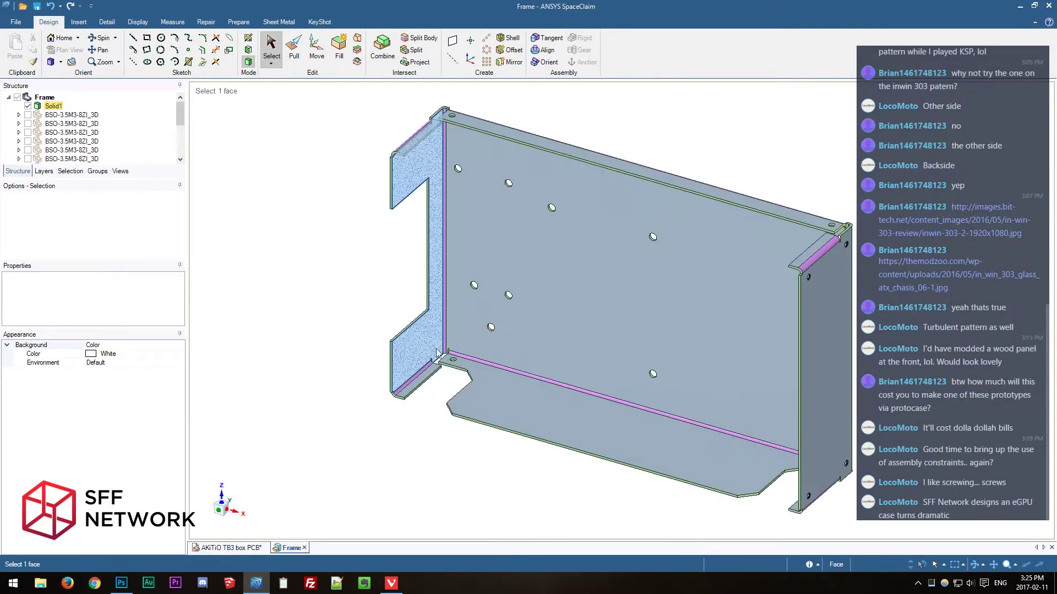
{"action": "middle_click_drag", "start_coordinate": [392, 453], "coordinate": [285, 515]}
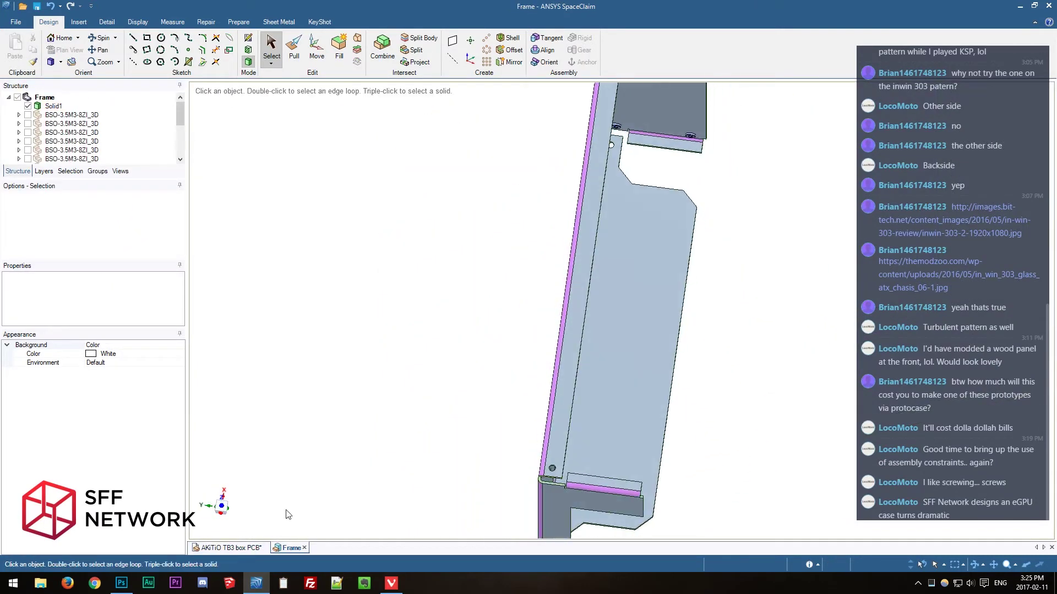
{"action": "left_click", "coordinate": [222, 507]}
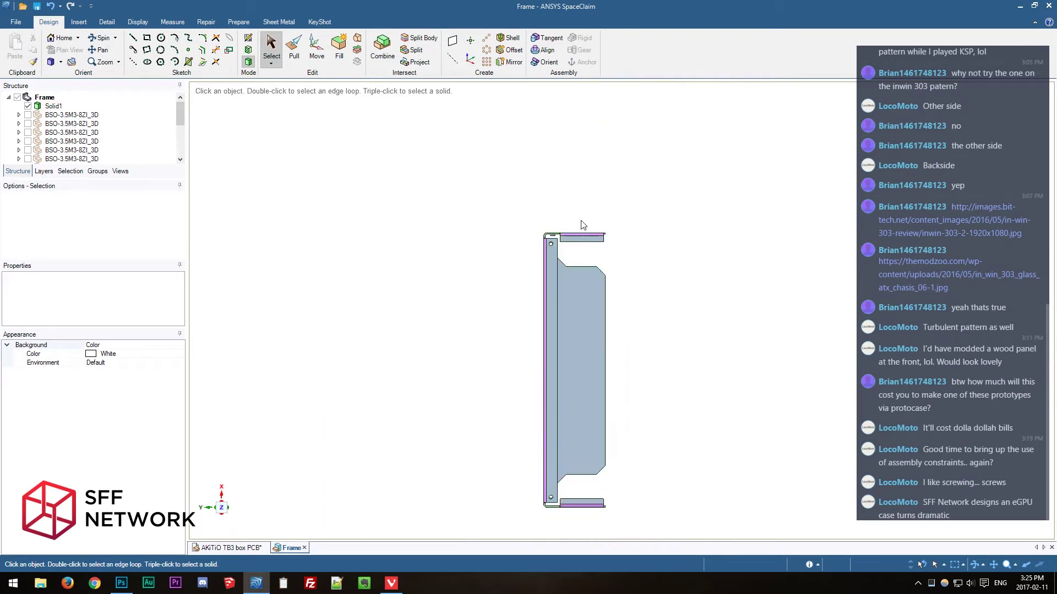
{"action": "left_click_drag", "start_coordinate": [582, 209], "coordinate": [665, 453]}
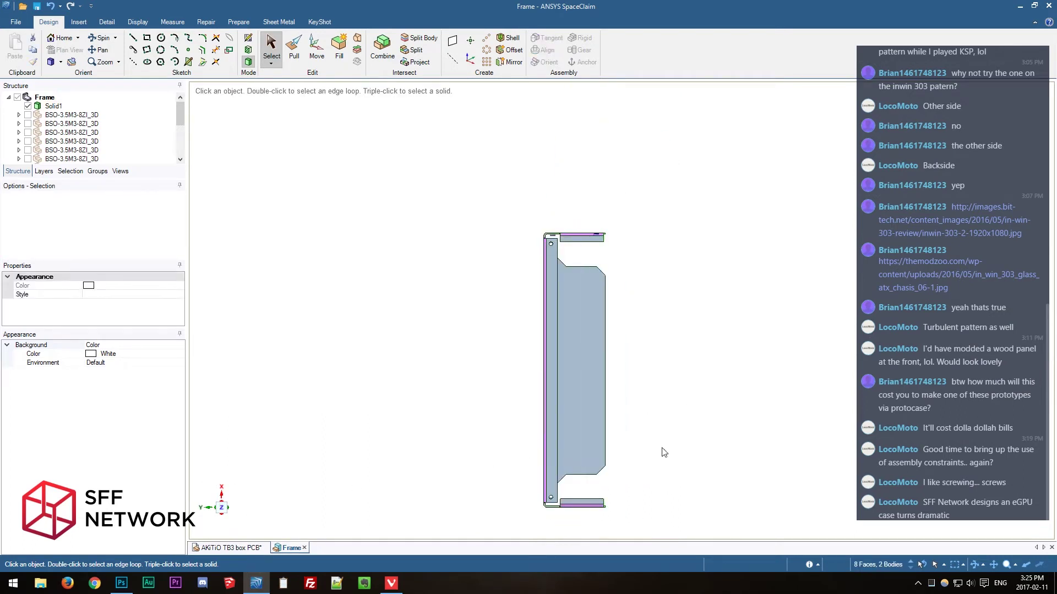
{"action": "middle_click_drag", "start_coordinate": [665, 453], "coordinate": [677, 384]}
{"action": "left_click", "coordinate": [678, 383]}
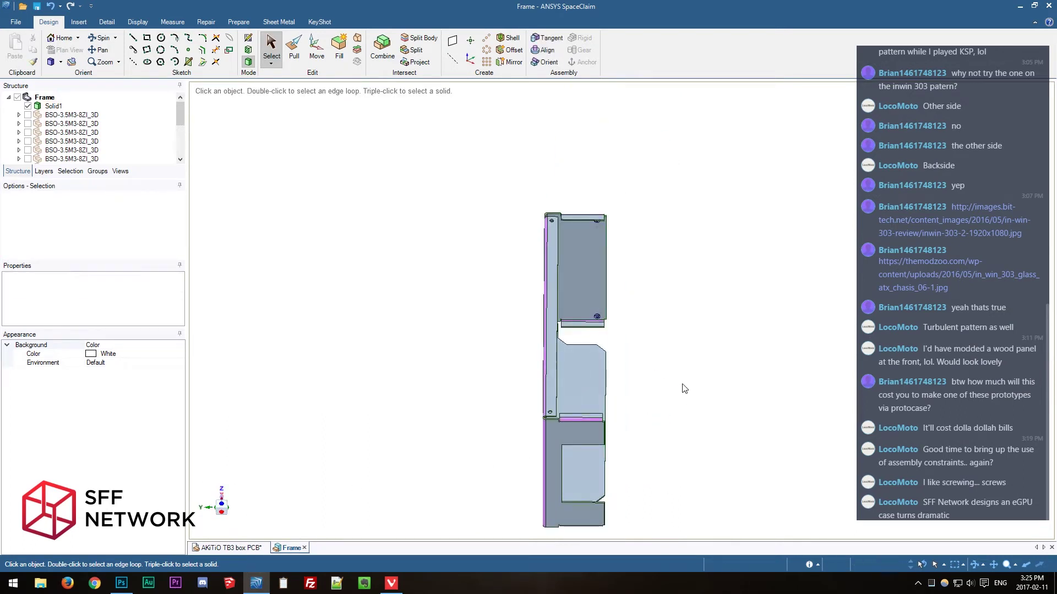
Hide the four remaining visible S-M3-2ZI components of the frame.
{"action": "scroll", "coordinate": [92, 145], "scroll_direction": "down", "scroll_amount": 5}
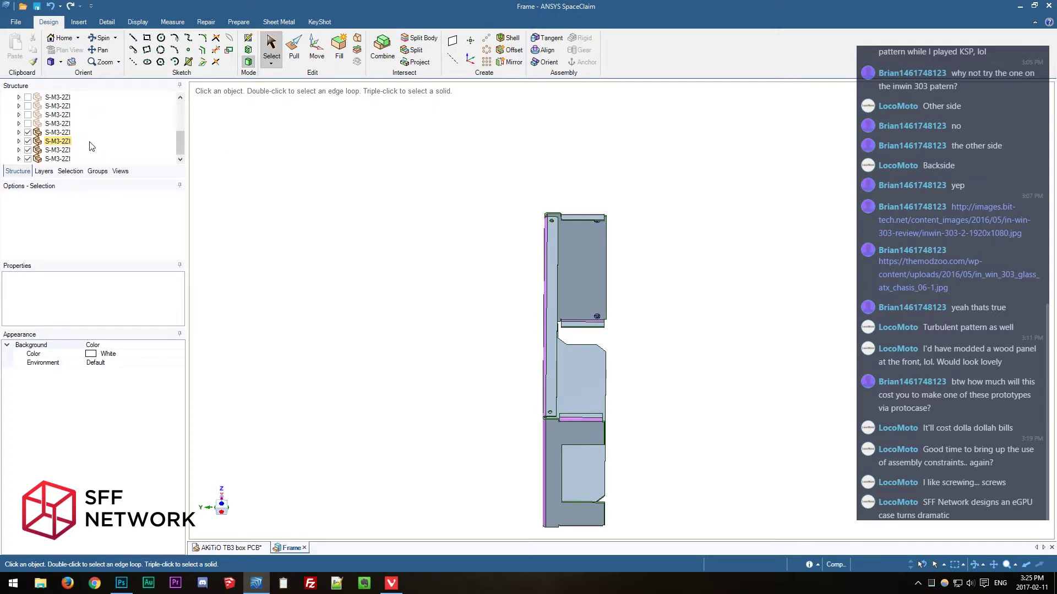
{"action": "left_click", "coordinate": [28, 132]}
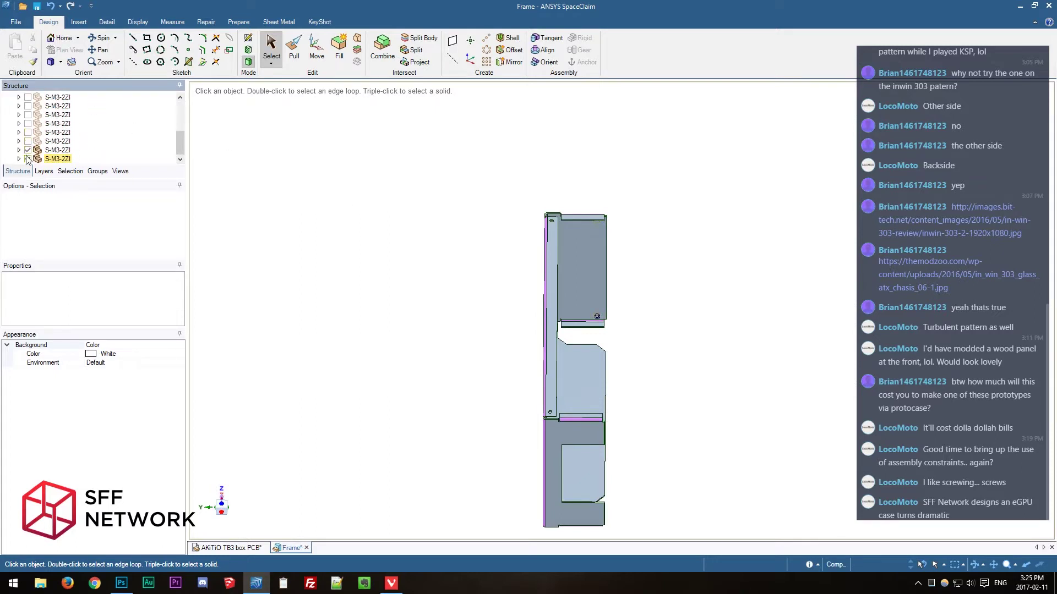
{"action": "scroll", "coordinate": [55, 146], "scroll_direction": "up", "scroll_amount": 5}
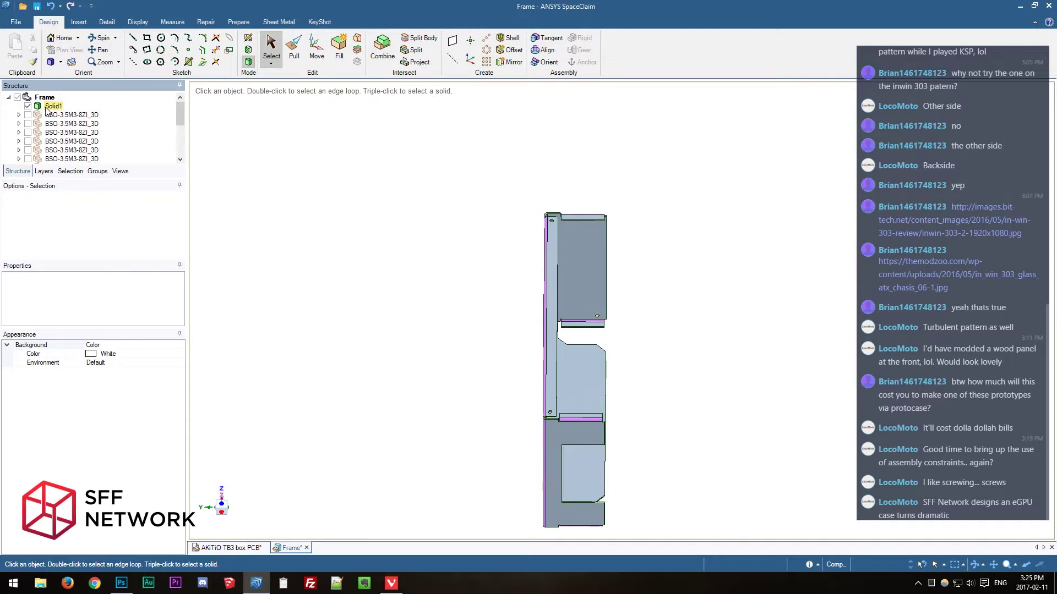
Move the free end faces of all the frame's flanges and lips to 68 mm from the back panel's outer face.
{"action": "left_click", "coordinate": [222, 504]}
{"action": "left_click_drag", "start_coordinate": [583, 201], "coordinate": [682, 532]}
{"action": "key", "text": "h"}
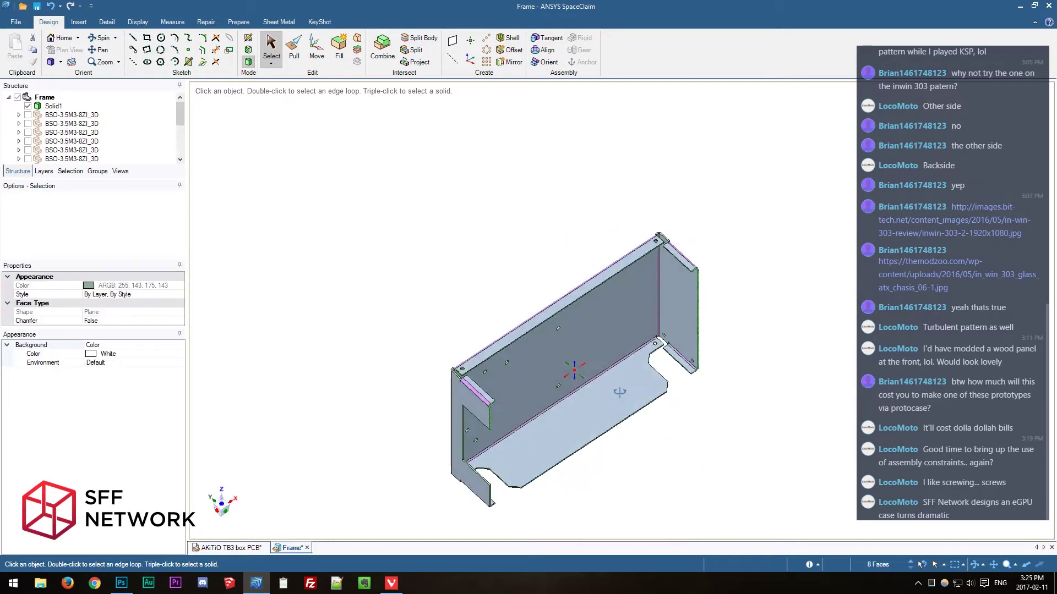
{"action": "scroll", "coordinate": [555, 402], "scroll_direction": "up", "scroll_amount": 5}
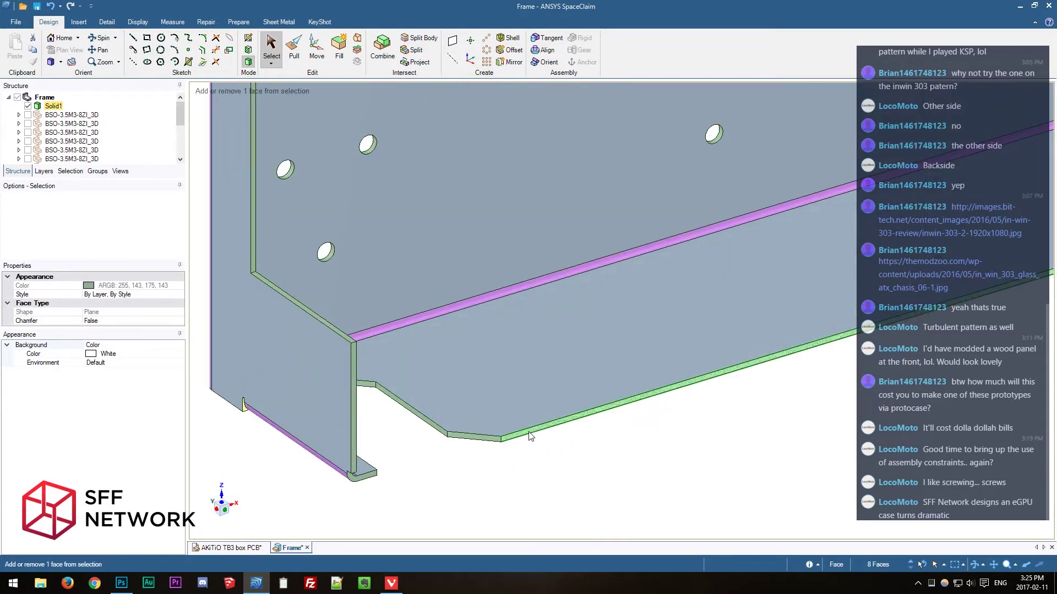
{"action": "left_click", "coordinate": [482, 442], "text": "ctrl"}
{"action": "scroll", "coordinate": [451, 482], "scroll_direction": "down", "scroll_amount": 3}
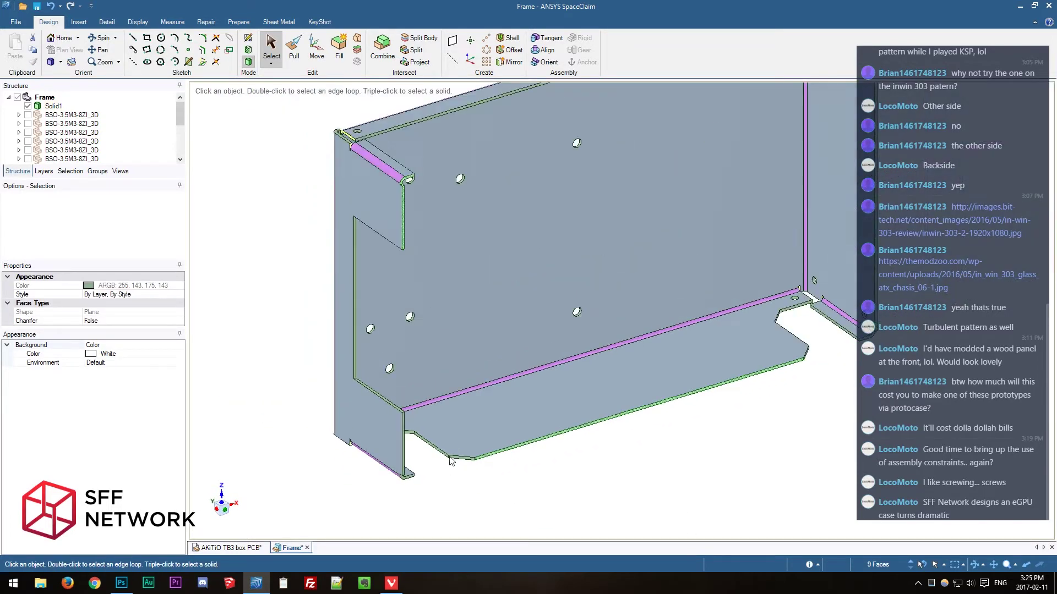
{"action": "scroll", "coordinate": [381, 508], "scroll_direction": "up", "scroll_amount": 5}
{"action": "left_click", "coordinate": [384, 501], "text": "ctrl"}
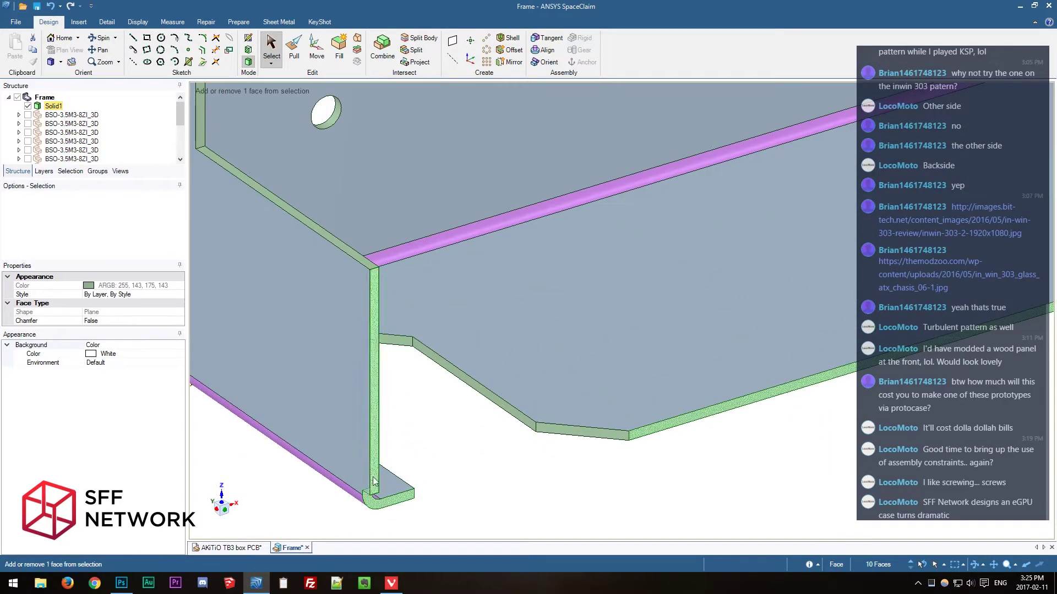
{"action": "left_click", "coordinate": [376, 470], "text": "ctrl"}
{"action": "scroll", "coordinate": [414, 466], "scroll_direction": "down", "scroll_amount": 6}
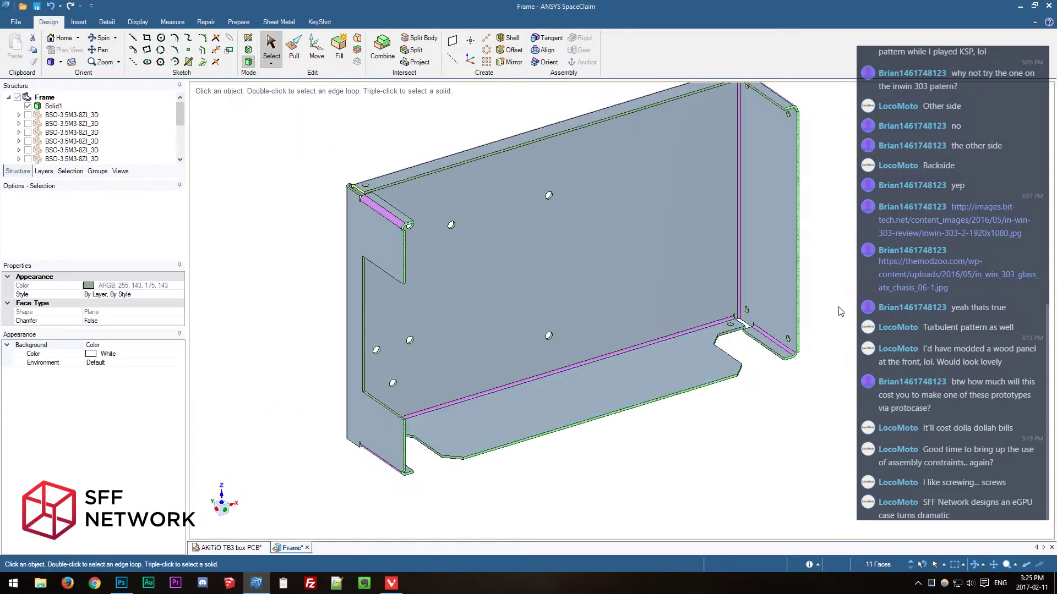
{"action": "key", "text": "m"}
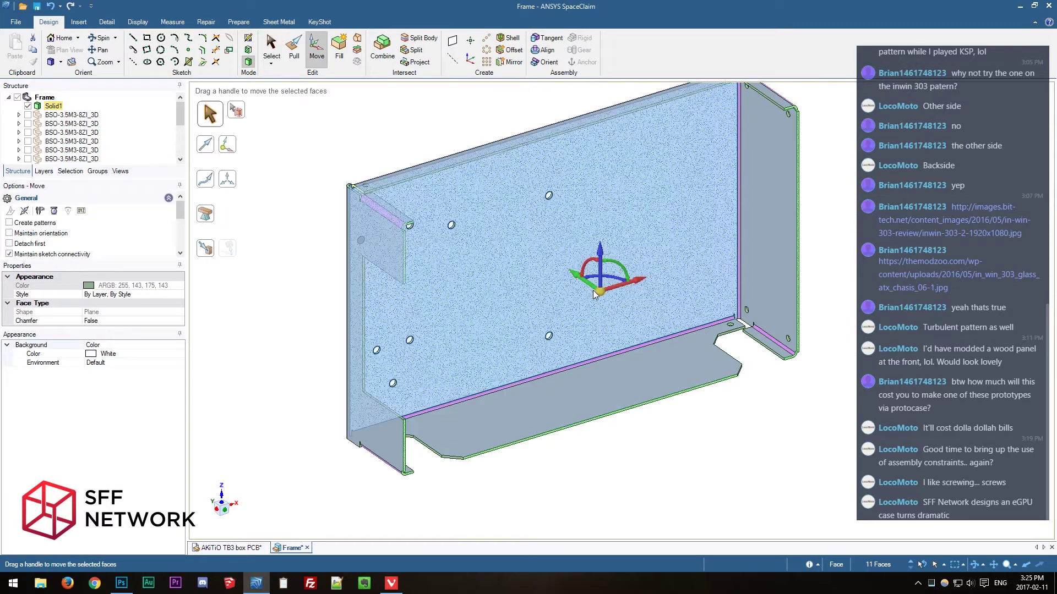
{"action": "left_click_drag", "start_coordinate": [543, 252], "coordinate": [405, 446]}
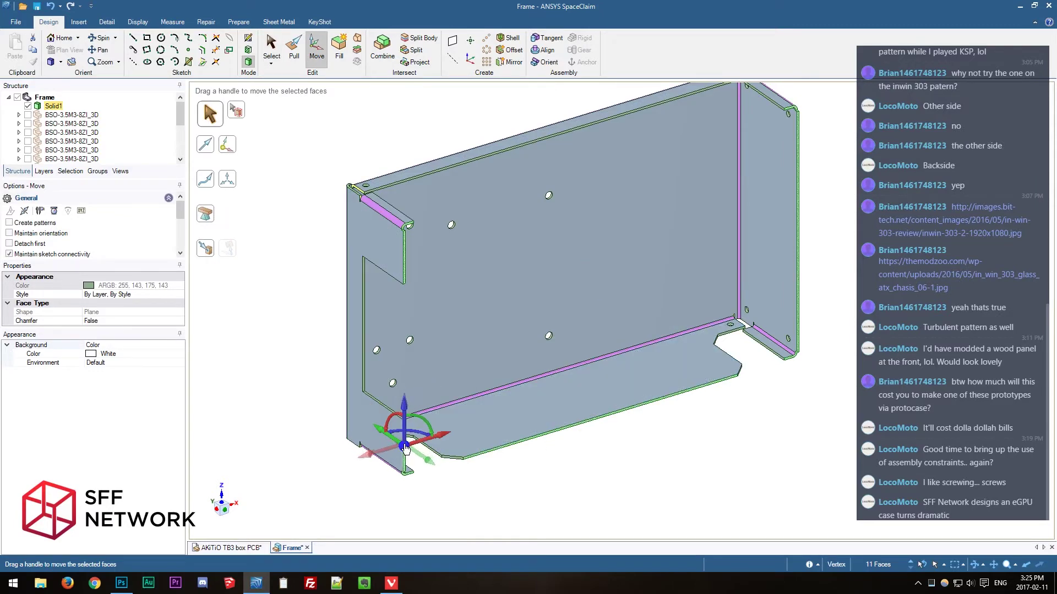
{"action": "left_click", "coordinate": [381, 433]}
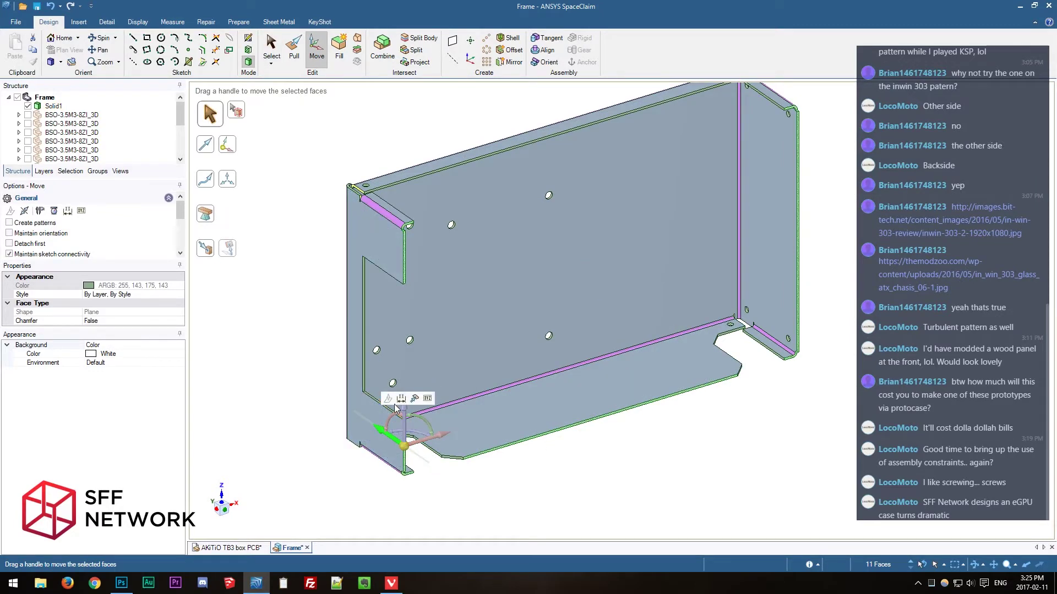
{"action": "left_click", "coordinate": [398, 397]}
{"action": "middle_click_drag", "start_coordinate": [370, 337], "coordinate": [395, 325]}
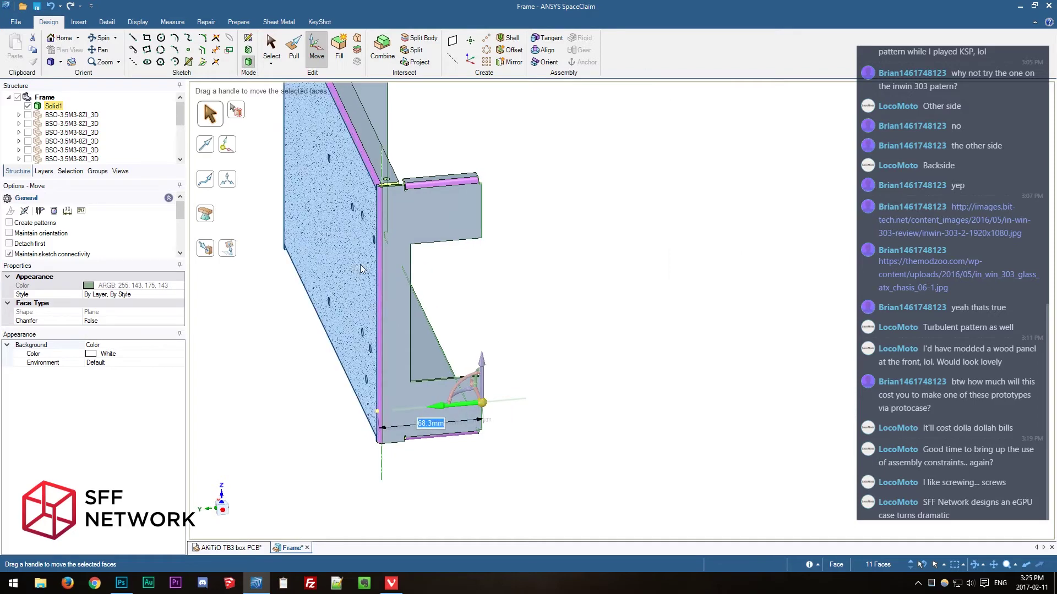
{"action": "type", "text": "68"}
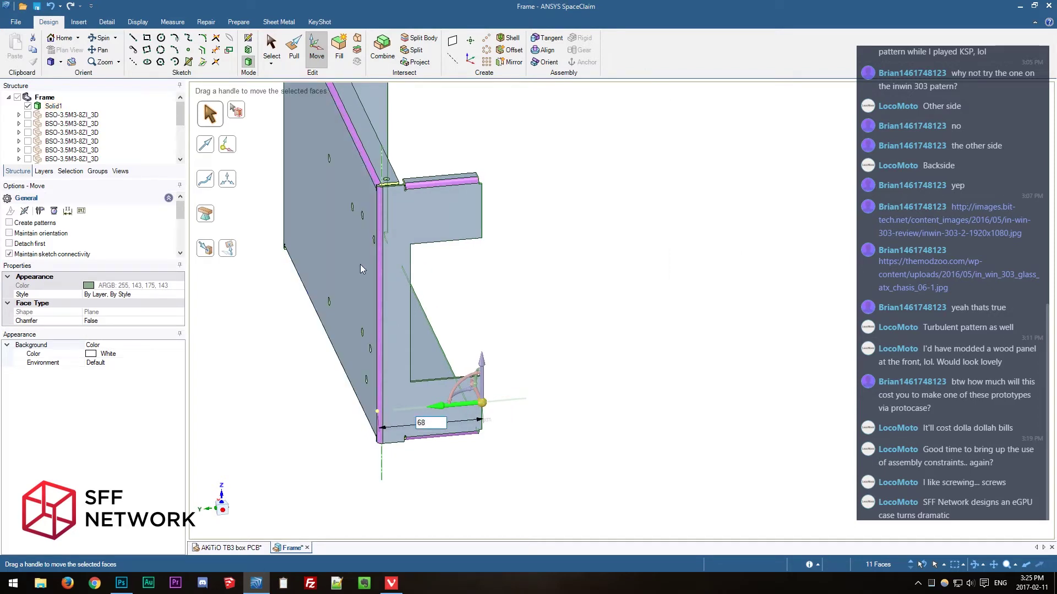
{"action": "key", "text": "Return"}
{"action": "key", "text": "Escape"}
{"action": "scroll", "coordinate": [610, 333], "scroll_direction": "down", "scroll_amount": 2}
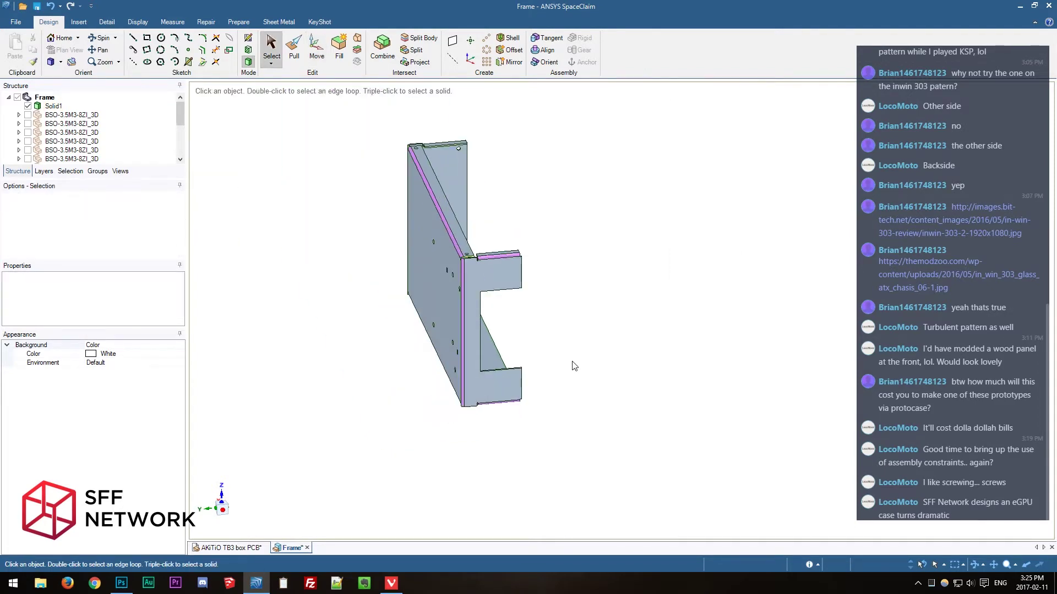
Measure the axis distance between the two lower holes of the solid side flange.
{"action": "middle_click_drag", "start_coordinate": [615, 304], "coordinate": [354, 295]}
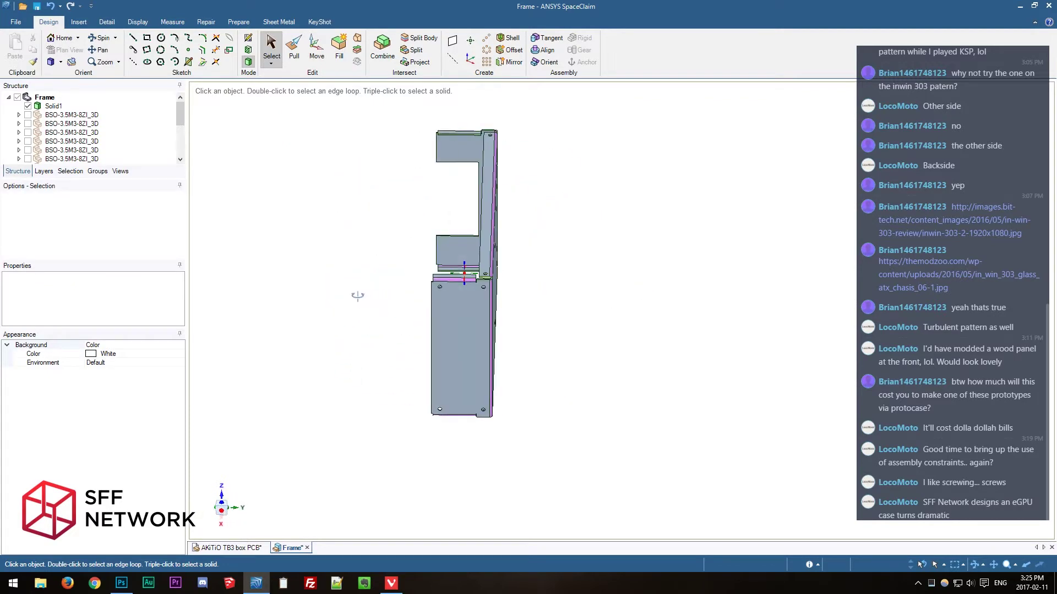
{"action": "scroll", "coordinate": [424, 402], "scroll_direction": "up", "scroll_amount": 4}
{"action": "key", "text": "e"}
{"action": "left_click", "coordinate": [435, 407]}
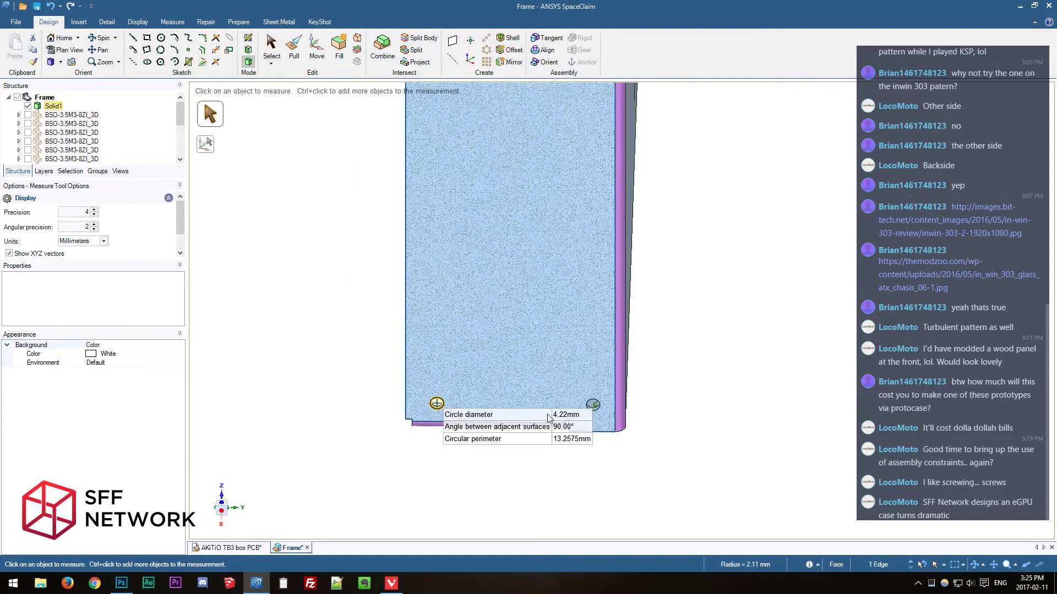
{"action": "left_click", "coordinate": [593, 409], "text": "ctrl"}
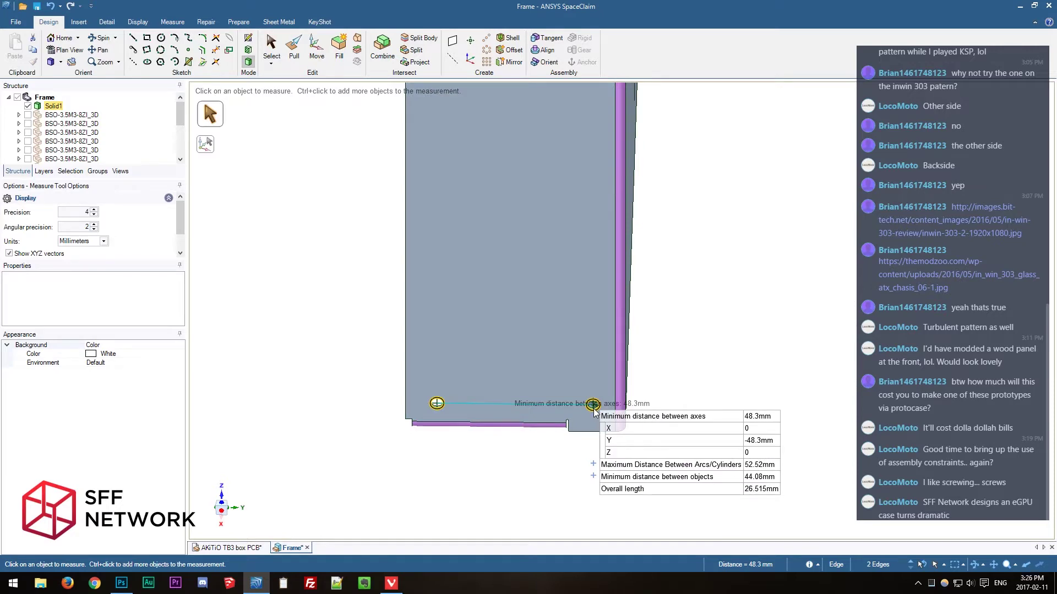
{"action": "left_click", "coordinate": [410, 459]}
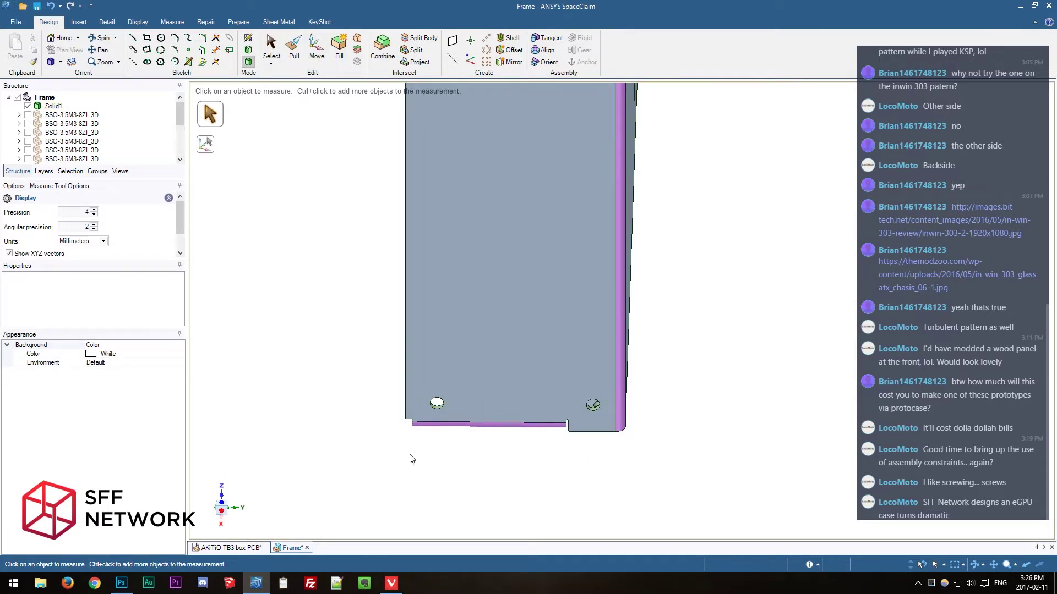
Move the side flange's upper and lower holes nearest its free edge to 10 mm from that edge.
{"action": "scroll", "coordinate": [410, 459], "scroll_direction": "down", "scroll_amount": 2}
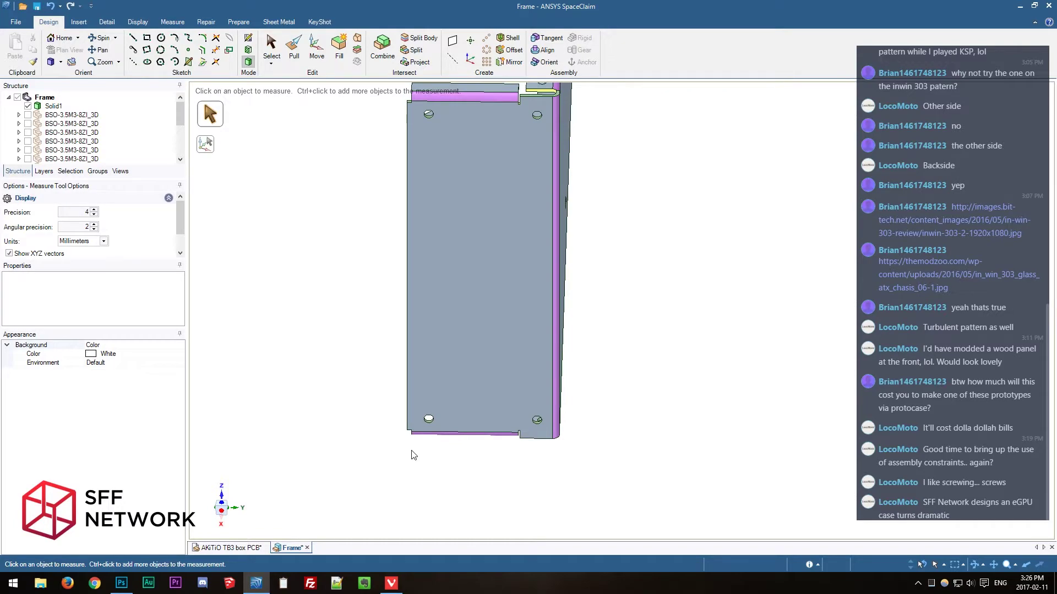
{"action": "scroll", "coordinate": [431, 427], "scroll_direction": "up", "scroll_amount": 5}
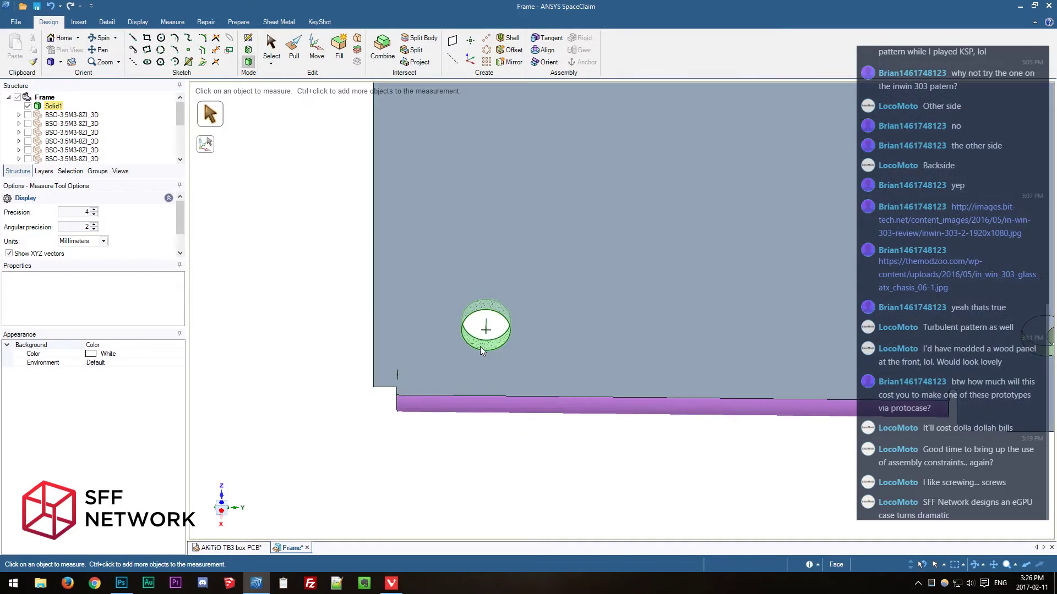
{"action": "left_click", "coordinate": [480, 345]}
{"action": "scroll", "coordinate": [426, 406], "scroll_direction": "down", "scroll_amount": 2}
{"action": "scroll", "coordinate": [426, 406], "scroll_direction": "down", "scroll_amount": 2}
{"action": "scroll", "coordinate": [385, 169], "scroll_direction": "up", "scroll_amount": 5}
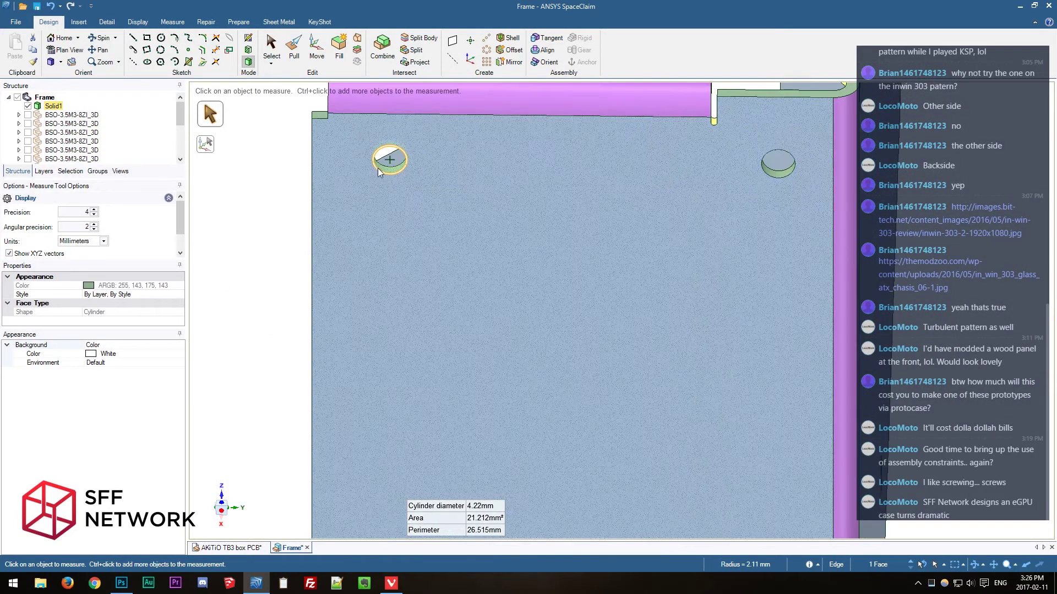
{"action": "left_click", "coordinate": [385, 170], "text": "ctrl"}
{"action": "scroll", "coordinate": [384, 190], "scroll_direction": "down", "scroll_amount": 3}
{"action": "key", "text": "m"}
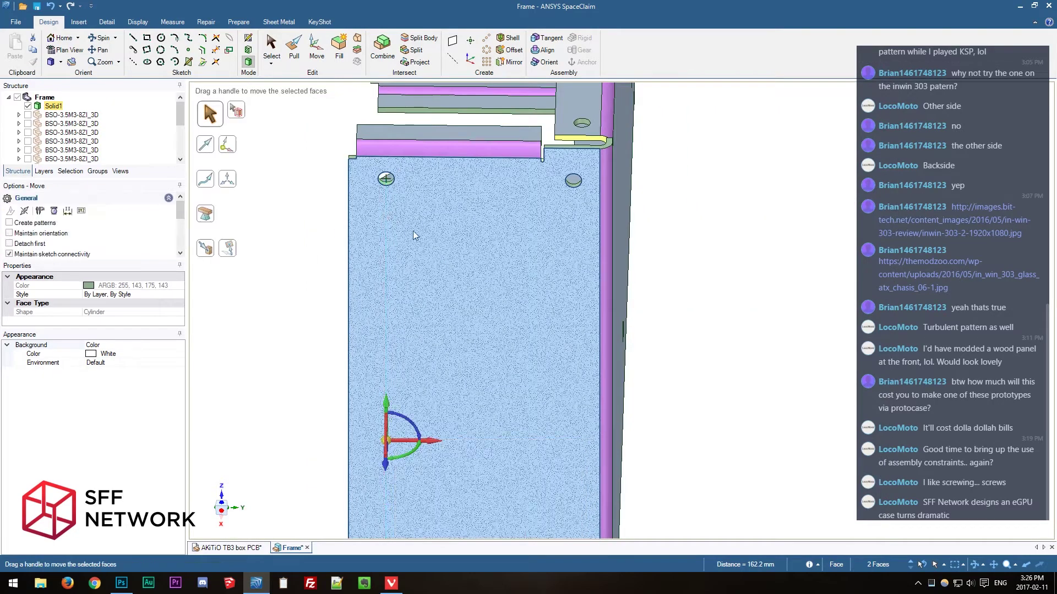
{"action": "left_click", "coordinate": [432, 438]}
{"action": "left_click", "coordinate": [349, 378]}
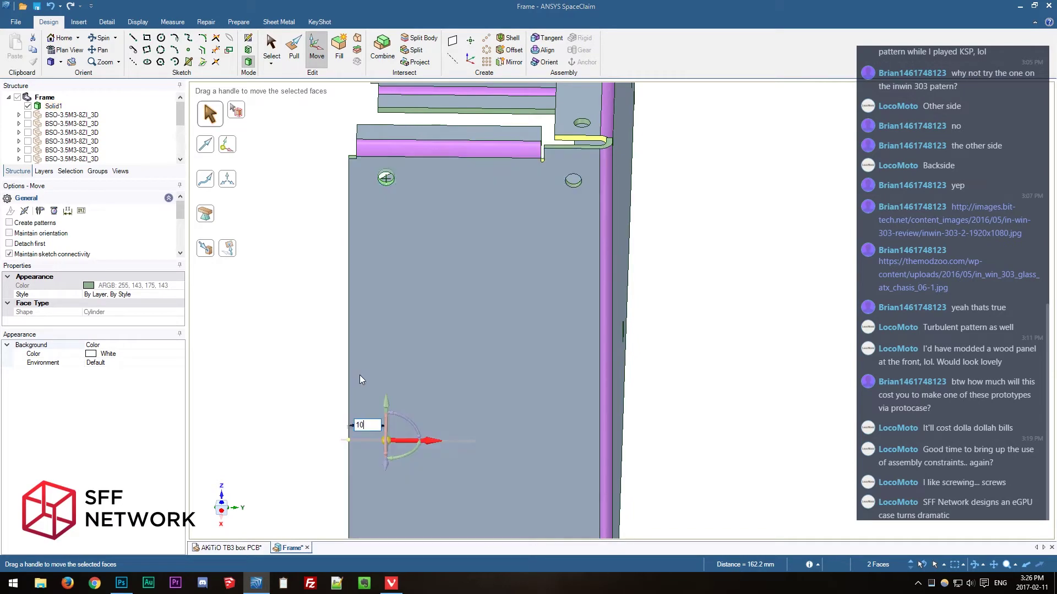
{"action": "key", "text": "Escape"}
Check the axis distance between the two upper holes of the solid side flange.
{"action": "key", "text": "e"}
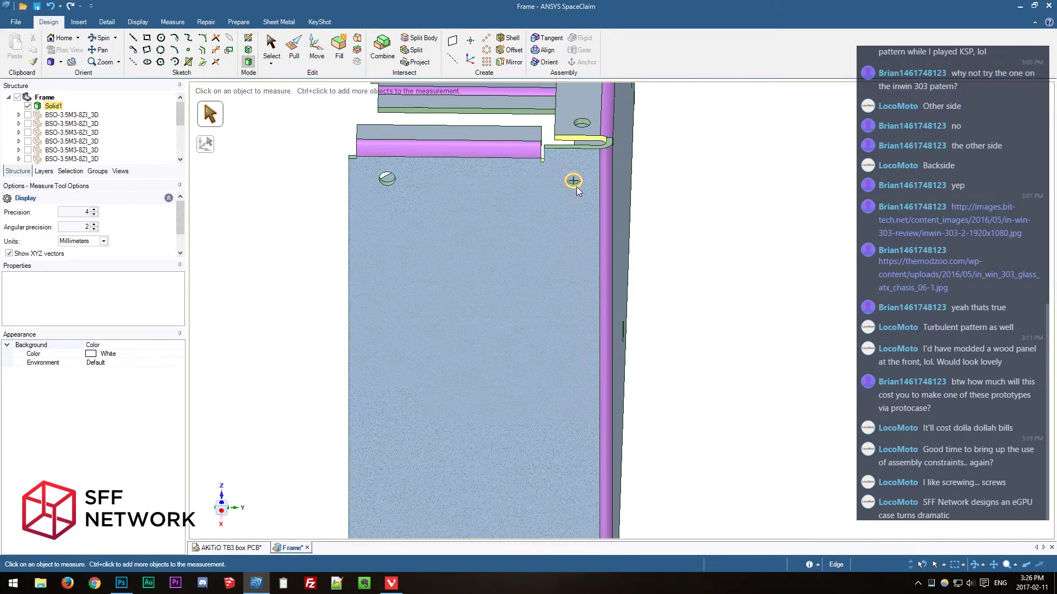
{"action": "left_click", "coordinate": [573, 181]}
{"action": "left_click", "coordinate": [387, 179]}
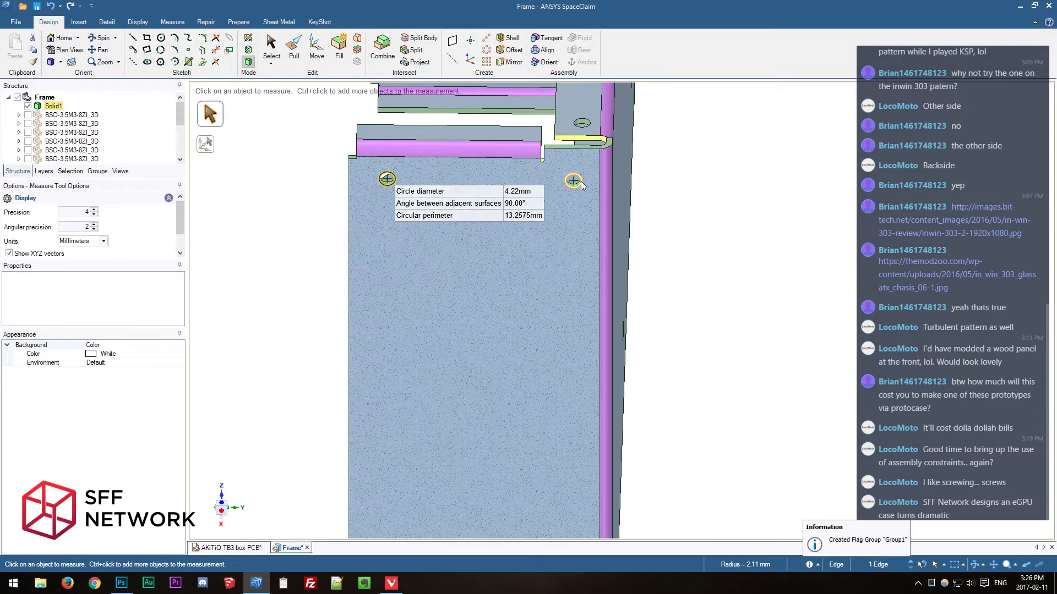
{"action": "left_click", "coordinate": [579, 181], "text": "ctrl"}
{"action": "left_click", "coordinate": [794, 337]}
{"action": "scroll", "coordinate": [787, 340], "scroll_direction": "down", "scroll_amount": 5}
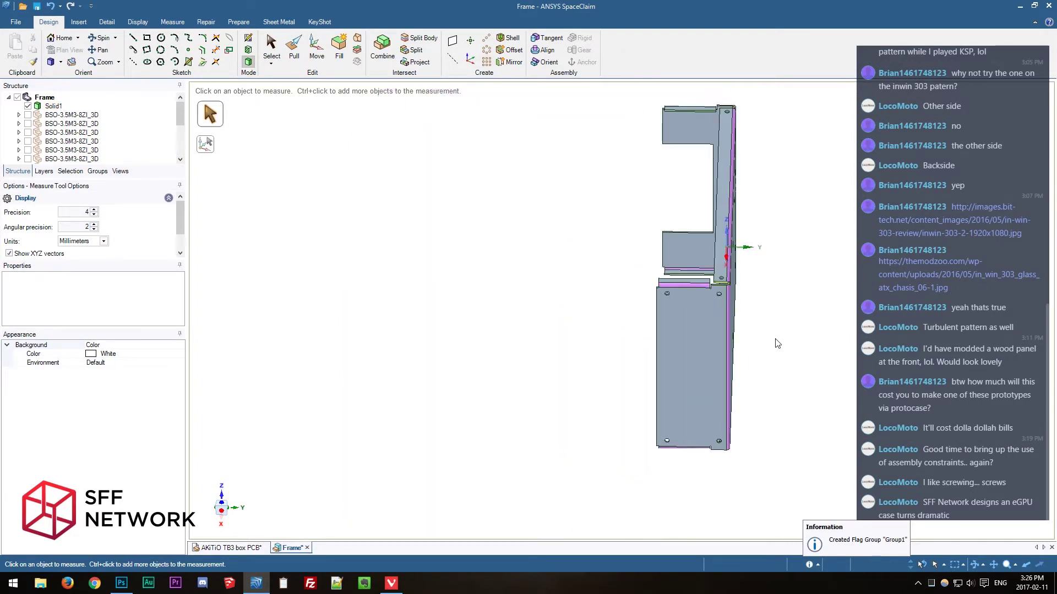
{"action": "middle_click_drag", "start_coordinate": [560, 361], "coordinate": [697, 276]}
{"action": "middle_click_drag", "start_coordinate": [626, 341], "coordinate": [475, 358], "text": "ctrl"}
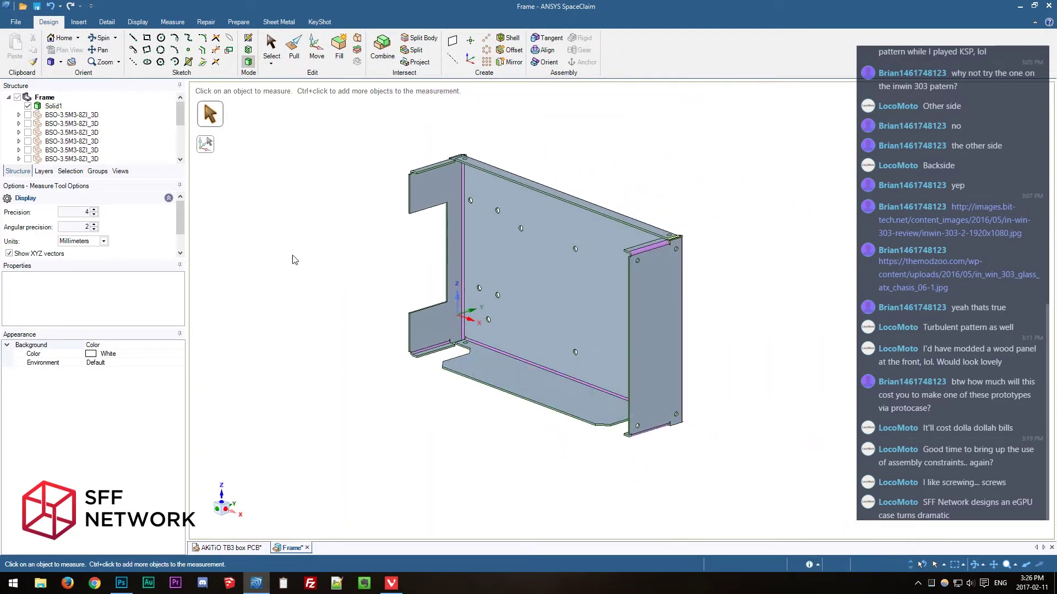
{"action": "key", "text": "Escape"}
Make the whole Frame visible again, including all its hidden standoffs and nuts.
{"action": "scroll", "coordinate": [85, 130], "scroll_direction": "down", "scroll_amount": 5}
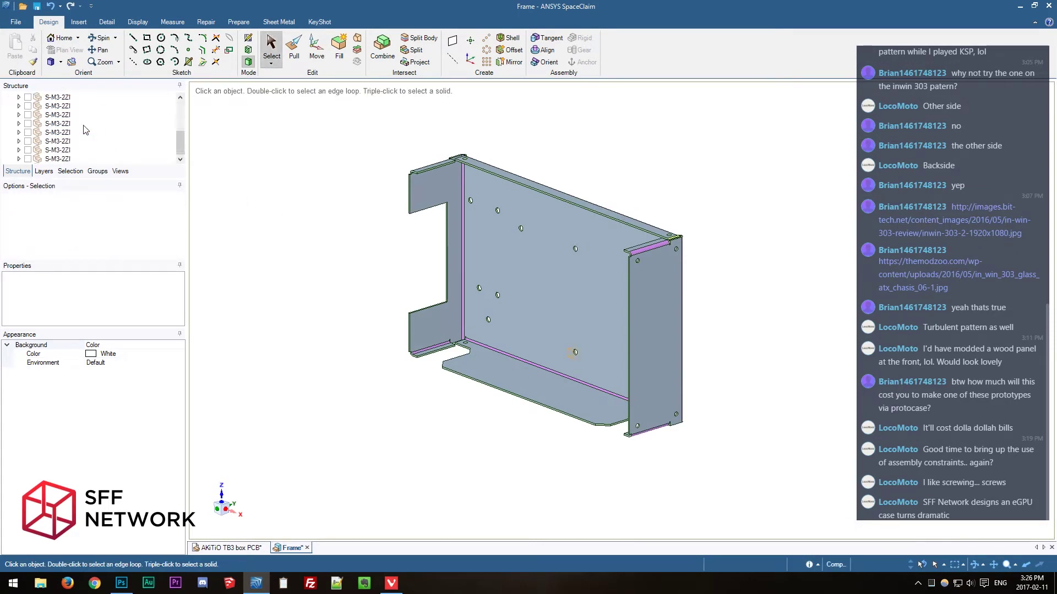
{"action": "scroll", "coordinate": [47, 149], "scroll_direction": "up", "scroll_amount": 5}
{"action": "left_click", "coordinate": [17, 97]}
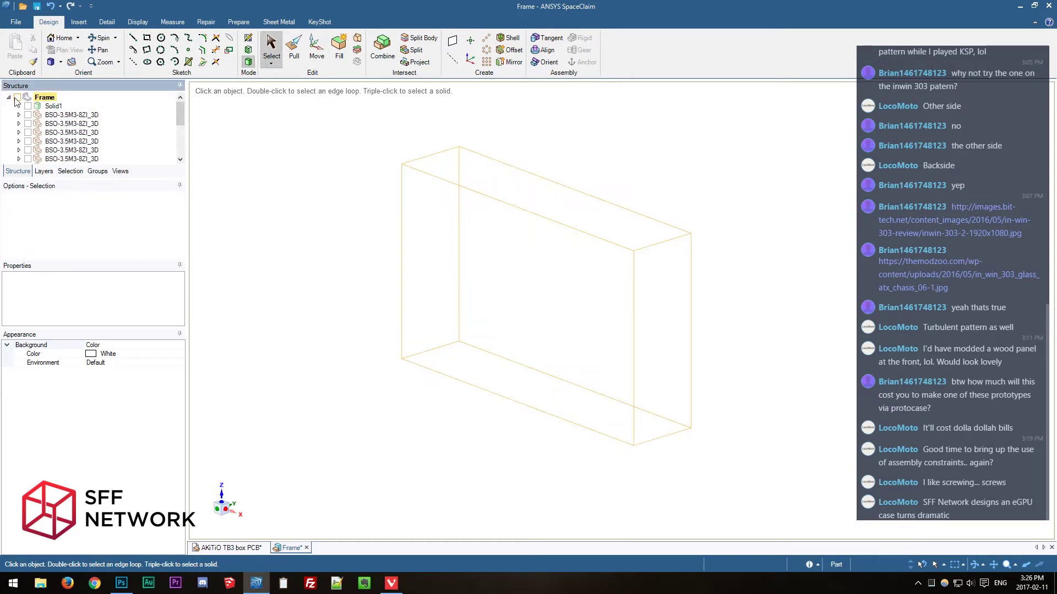
{"action": "left_click", "coordinate": [17, 97]}
{"action": "scroll", "coordinate": [754, 270], "scroll_direction": "up", "scroll_amount": 4}
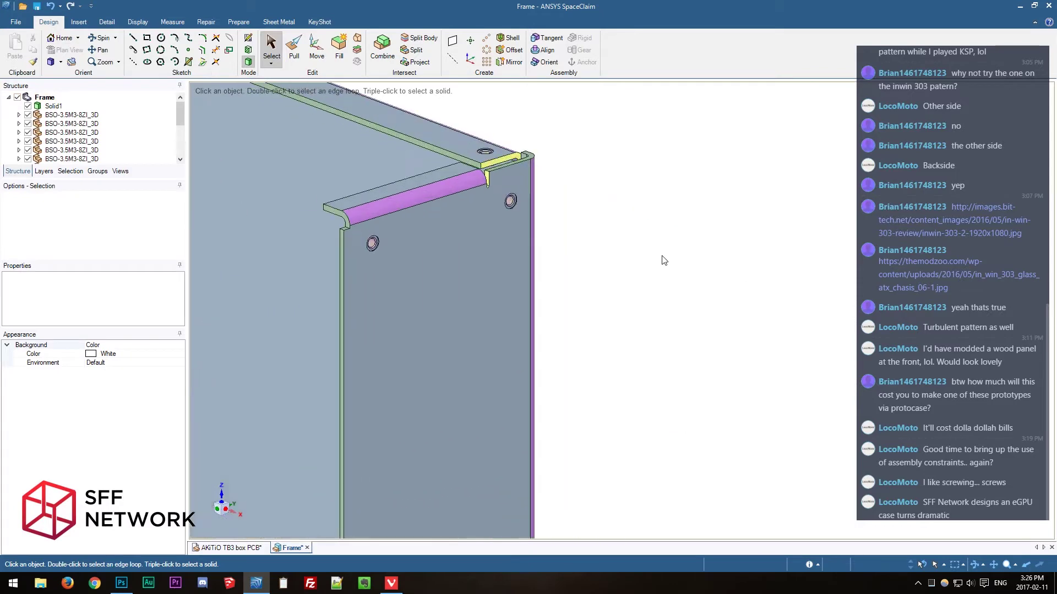
{"action": "middle_click_drag", "start_coordinate": [725, 237], "coordinate": [691, 239]}
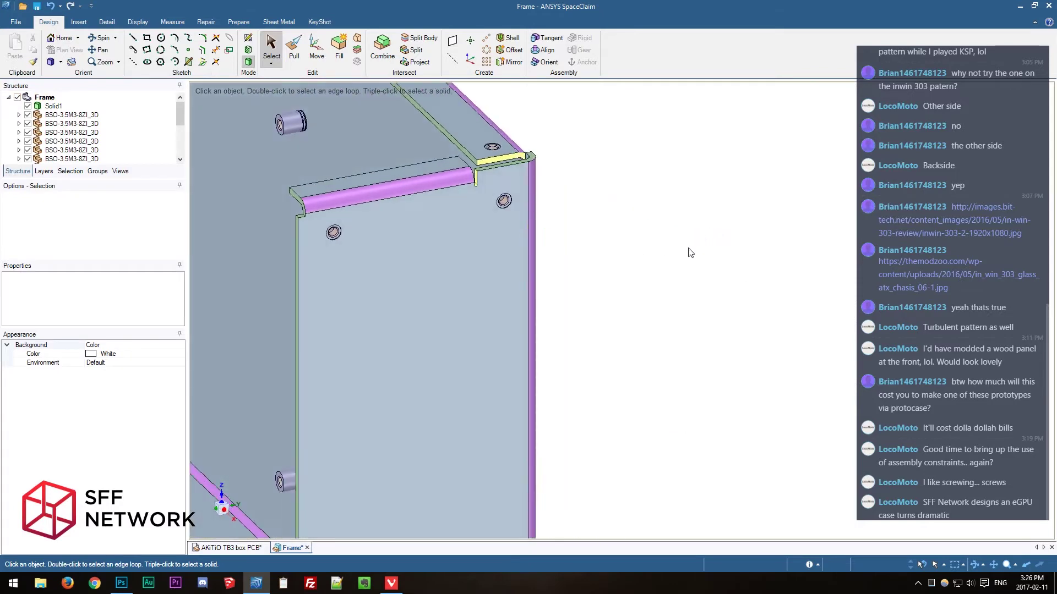
{"action": "scroll", "coordinate": [692, 252], "scroll_direction": "down", "scroll_amount": 2}
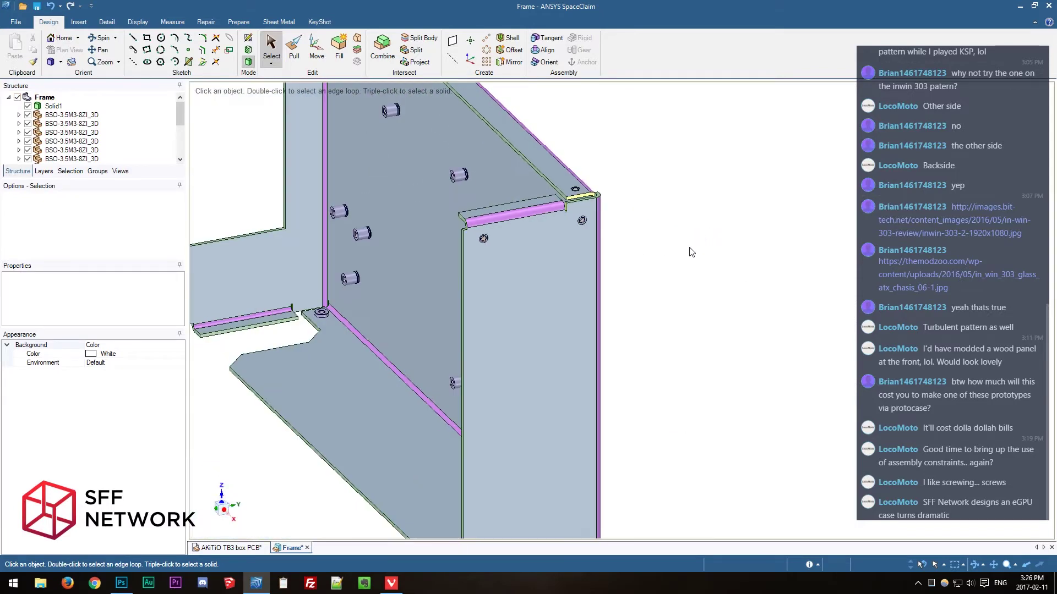
{"action": "scroll", "coordinate": [691, 252], "scroll_direction": "down", "scroll_amount": 2}
{"action": "mouse_move", "coordinate": [699, 271]}
{"action": "middle_mouse_down"}
{"action": "mouse_move", "coordinate": [729, 265]}
{"action": "mouse_move", "coordinate": [720, 304]}
{"action": "middle_mouse_up"}
{"action": "scroll", "coordinate": [707, 307], "scroll_direction": "up", "scroll_amount": 3}
{"action": "scroll", "coordinate": [703, 290], "scroll_direction": "down", "scroll_amount": 1}
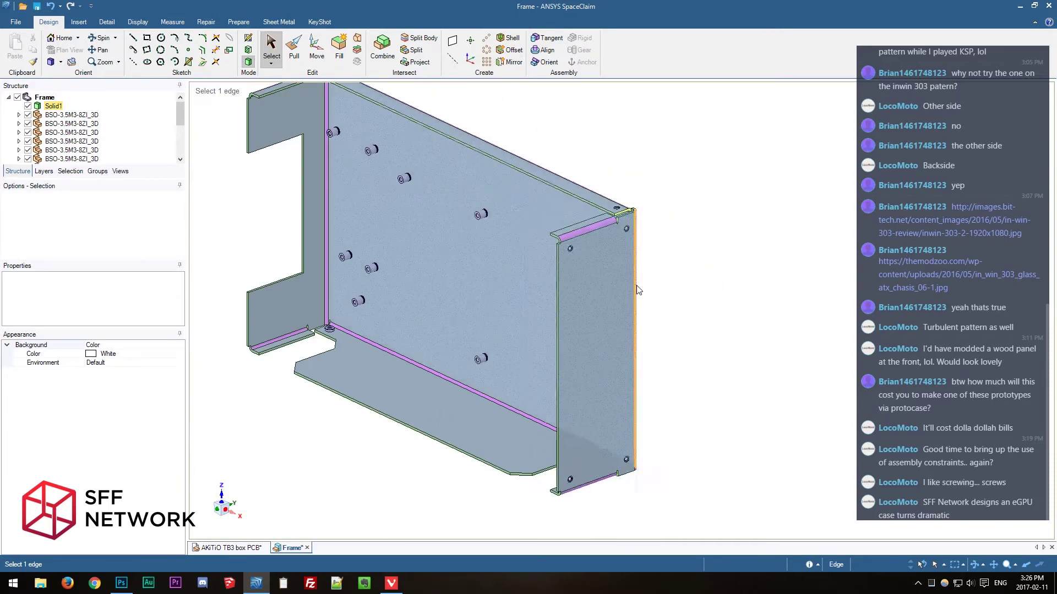
Measure the side flange's hole spacing across the upper pair and along the pair nearest the free edge.
{"action": "left_click", "coordinate": [620, 300]}
{"action": "key", "text": "e"}
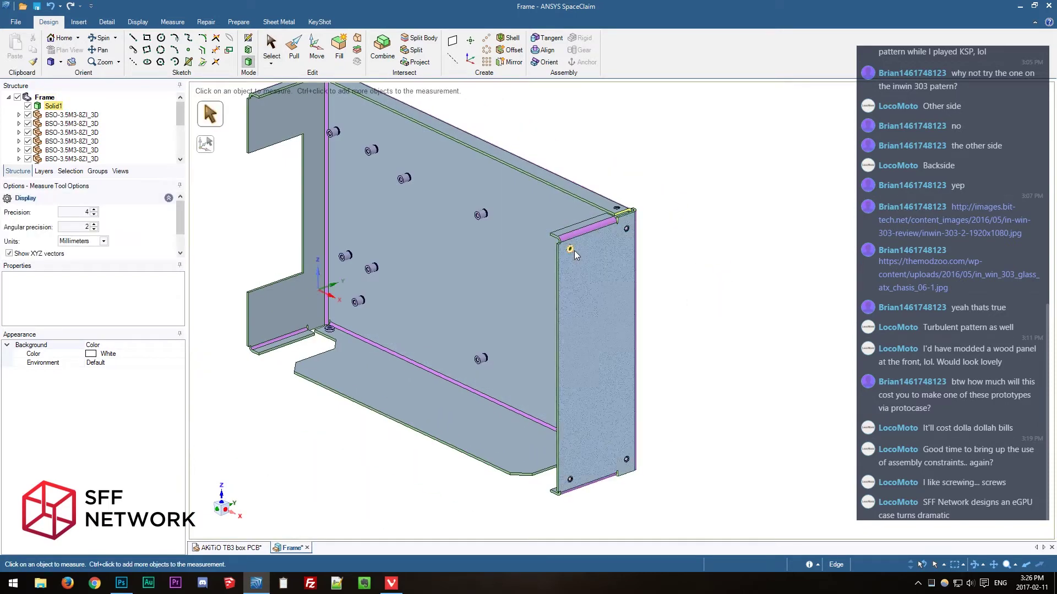
{"action": "left_click", "coordinate": [571, 250]}
{"action": "left_click", "coordinate": [625, 229], "text": "ctrl"}
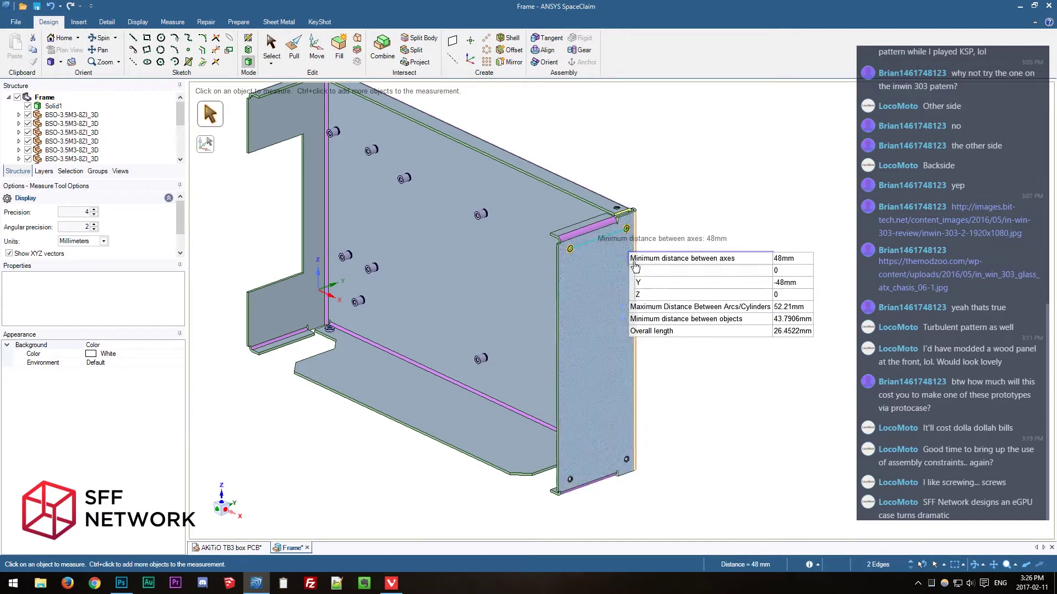
{"action": "left_click", "coordinate": [571, 250]}
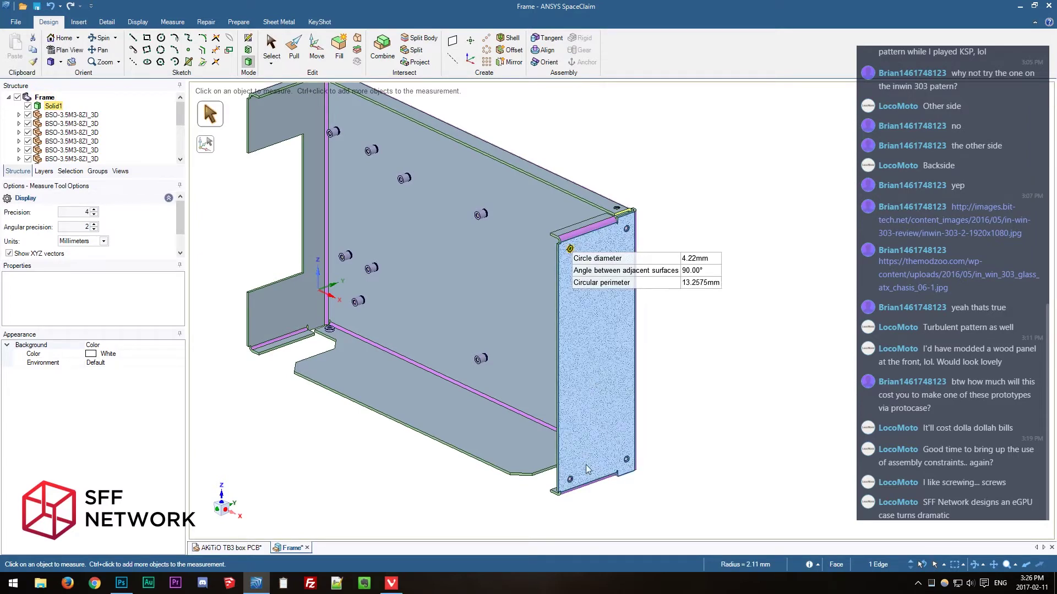
{"action": "left_click", "coordinate": [573, 478], "text": "ctrl"}
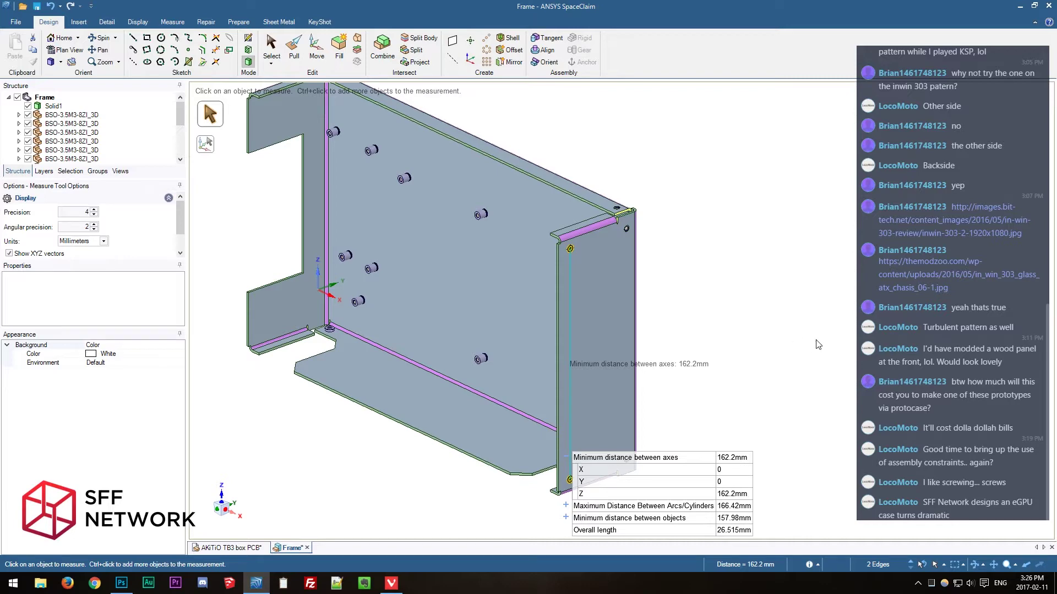
{"action": "left_click", "coordinate": [802, 351]}
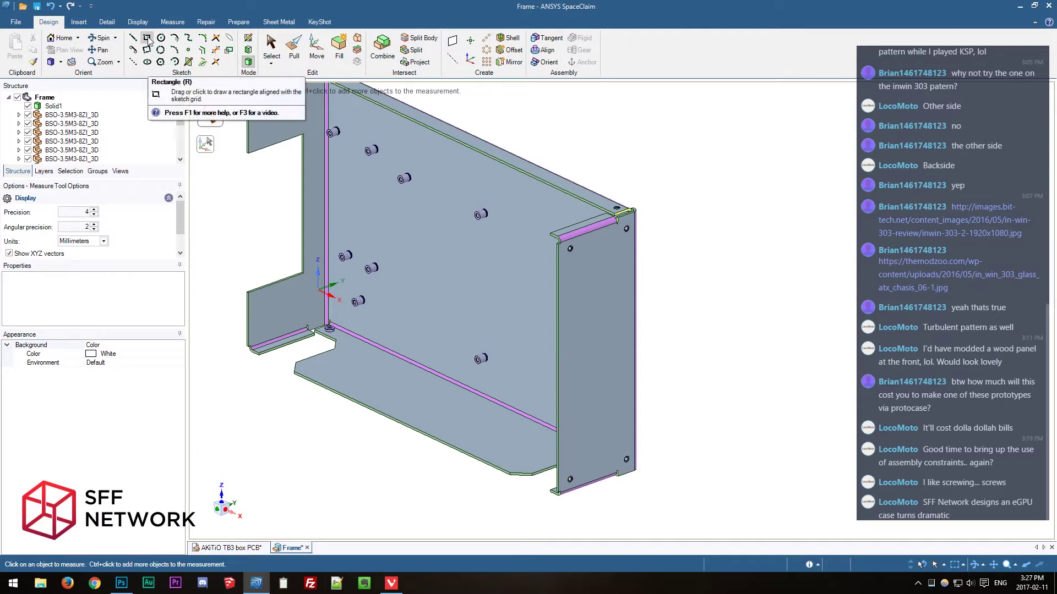
Switch to the AKiTiO TB3 box PCB assembly and move the card retention bracket along one axis up to the Frame's flange.
{"action": "left_click", "coordinate": [223, 546]}
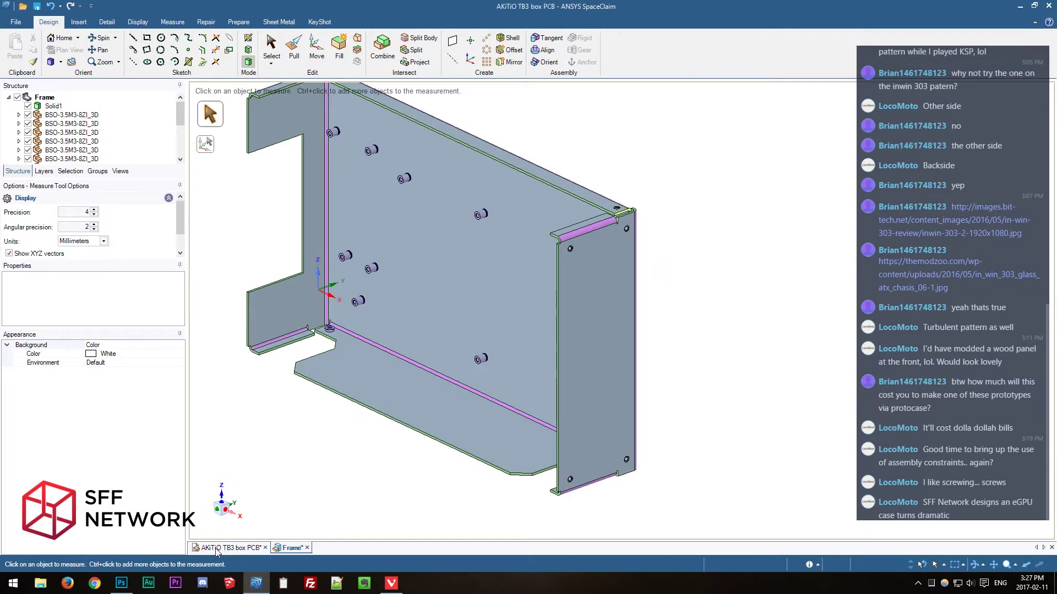
{"action": "middle_click_drag", "start_coordinate": [692, 418], "coordinate": [549, 435]}
{"action": "left_click", "coordinate": [97, 124]}
{"action": "middle_click_drag", "start_coordinate": [520, 265], "coordinate": [746, 358]}
{"action": "key", "text": "m"}
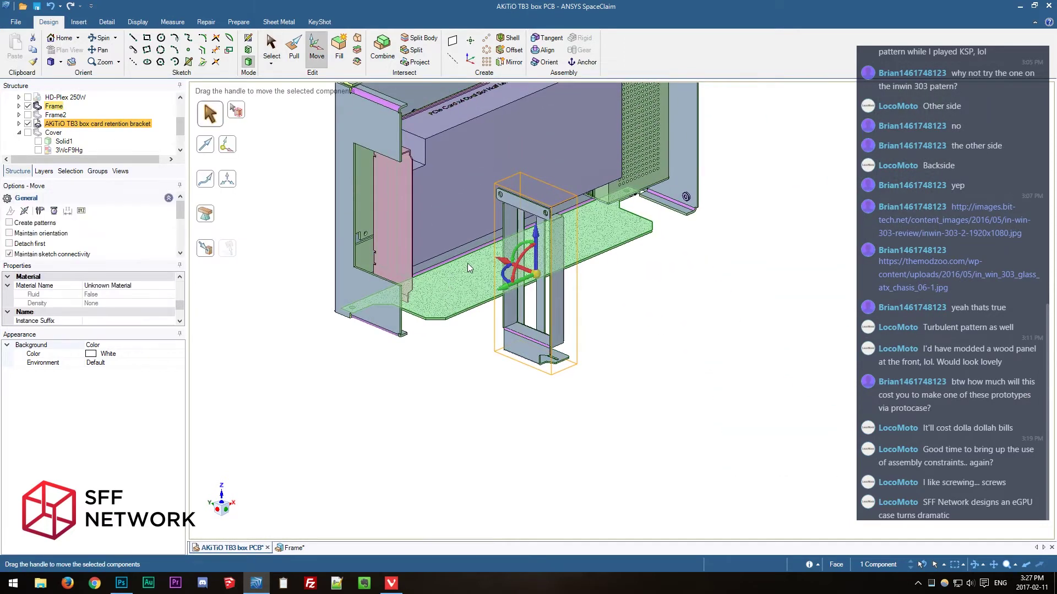
{"action": "left_click", "coordinate": [561, 276]}
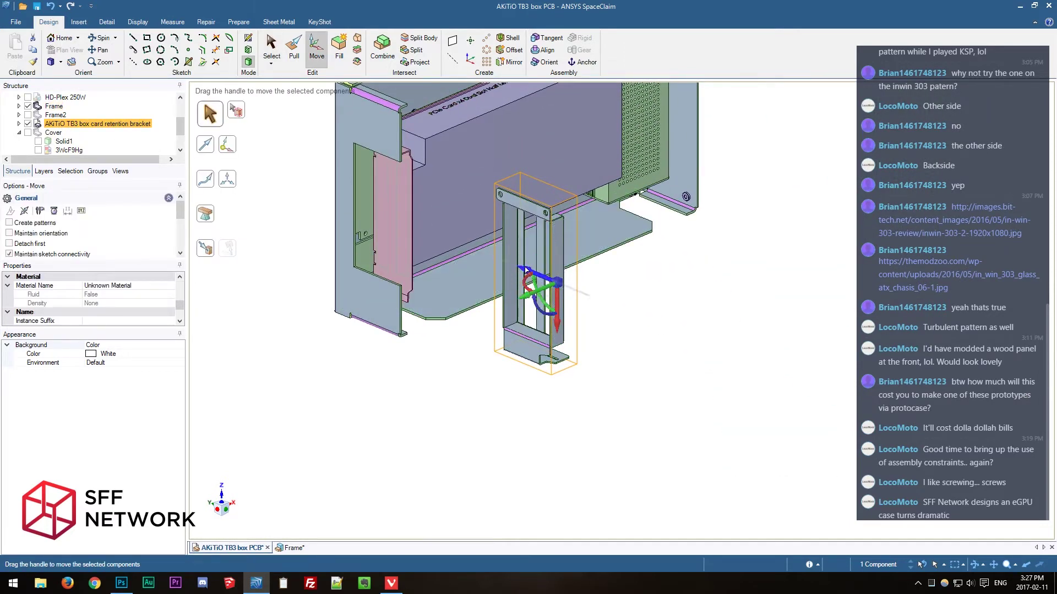
{"action": "left_click", "coordinate": [527, 269]}
{"action": "mouse_move", "coordinate": [524, 271]}
{"action": "left_mouse_down"}
{"action": "mouse_move", "coordinate": [346, 200]}
{"action": "mouse_move", "coordinate": [523, 273]}
{"action": "left_mouse_up"}
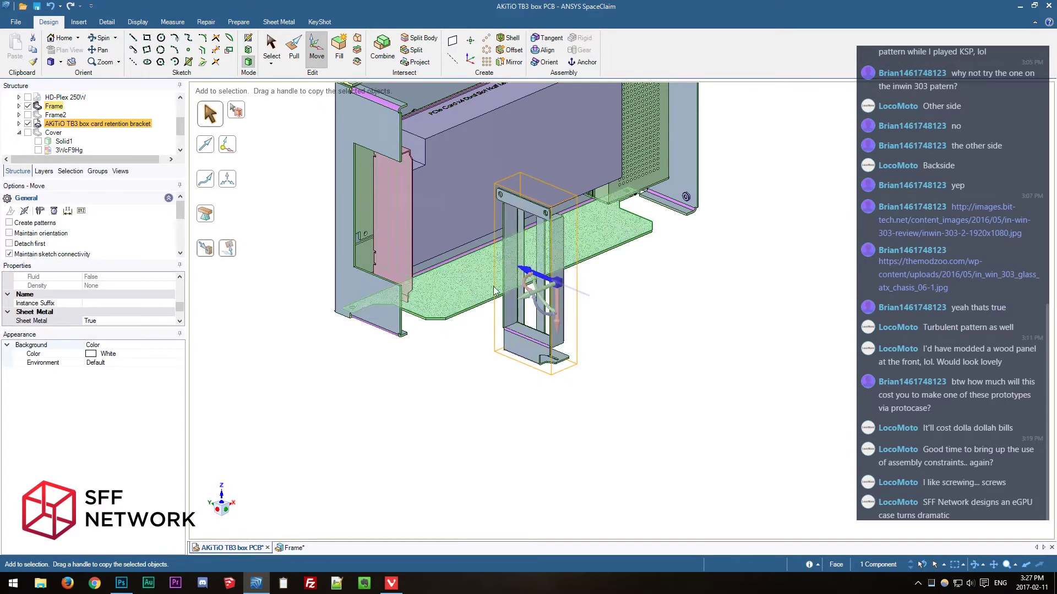
{"action": "left_click", "coordinate": [525, 271]}
{"action": "left_click", "coordinate": [559, 235]}
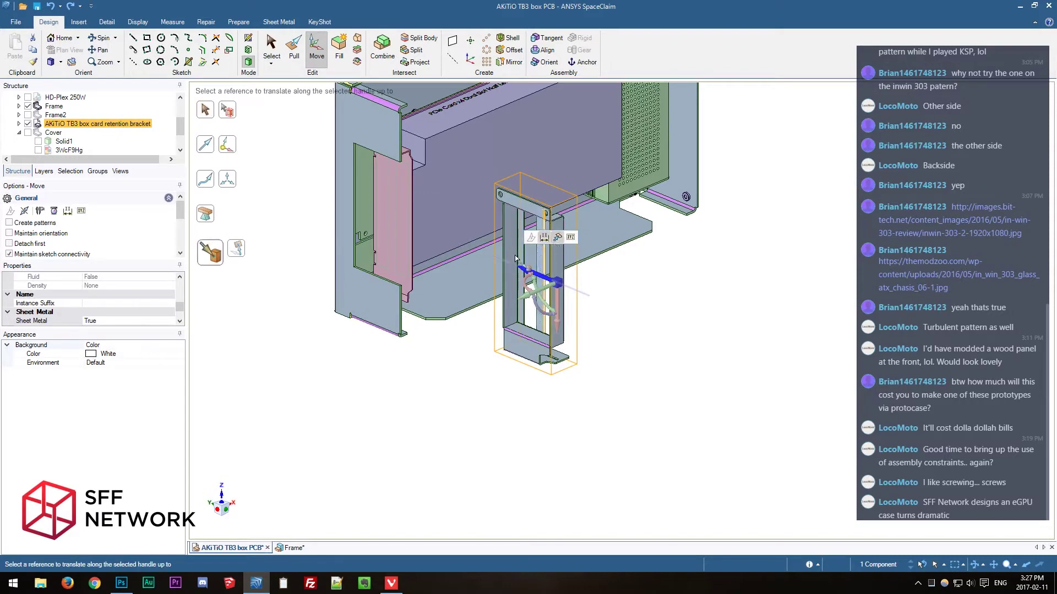
{"action": "left_click", "coordinate": [404, 324]}
{"action": "key", "text": "Escape"}
Show the Cover component on the case and hide its 3WcF9Hg and Cube Faces images.
{"action": "key", "text": "h"}
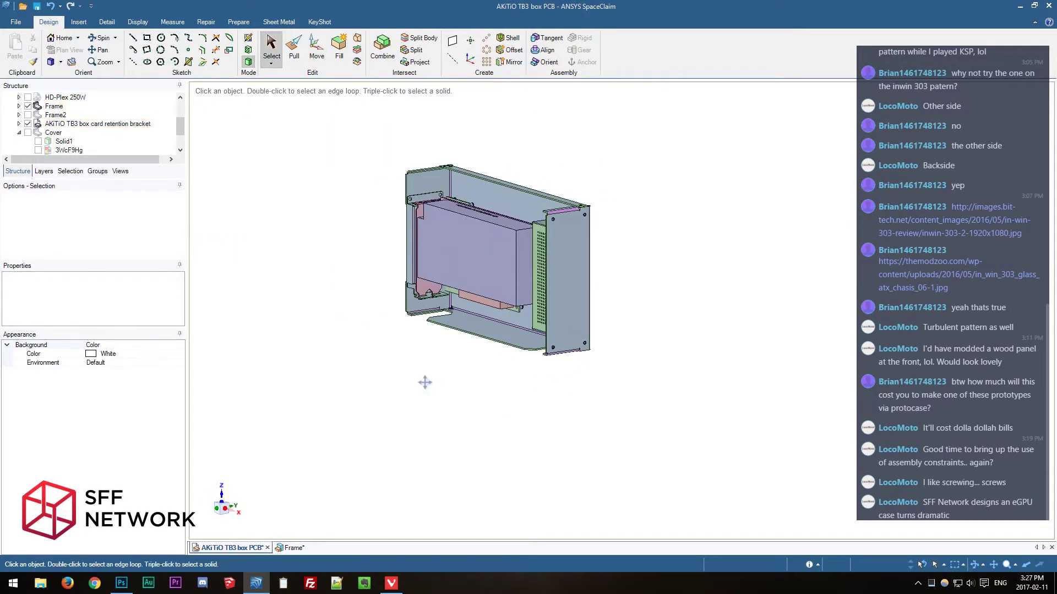
{"action": "left_click", "coordinate": [28, 132]}
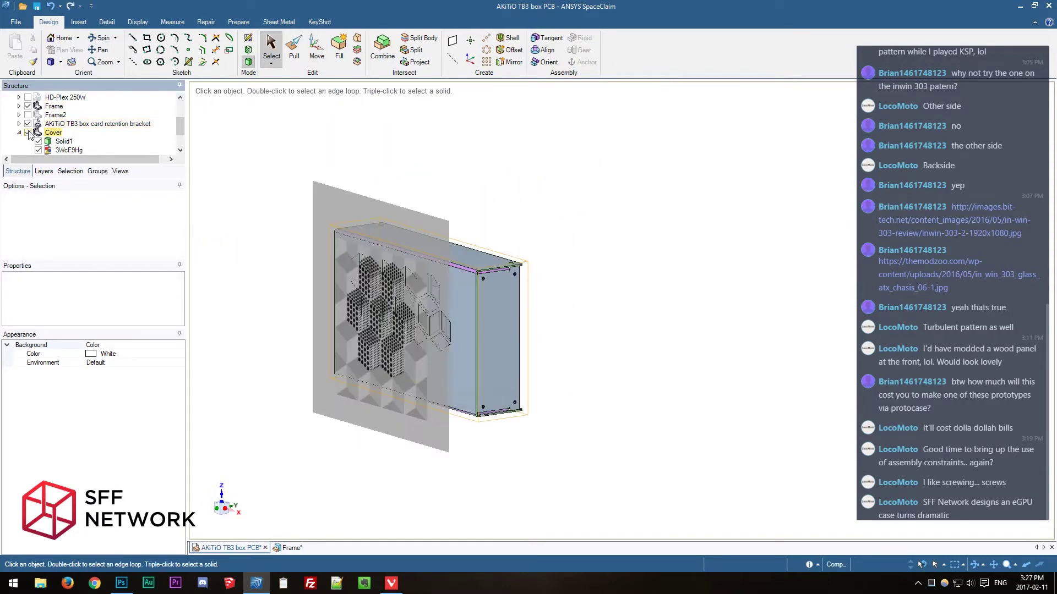
{"action": "scroll", "coordinate": [48, 139], "scroll_direction": "down", "scroll_amount": 1}
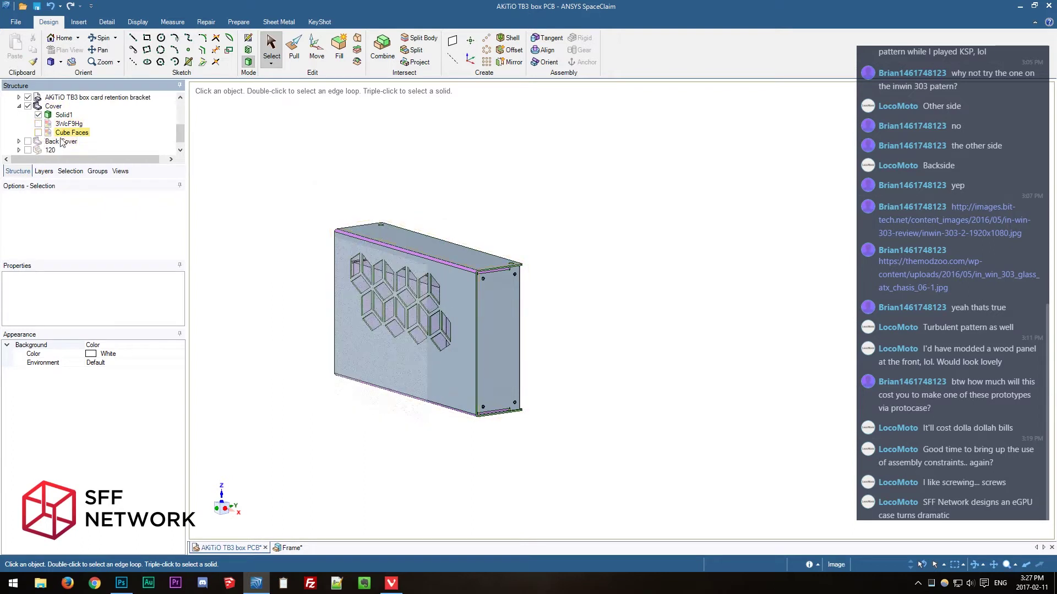
Create a new component named "wood accent" under the top-level assembly.
{"action": "scroll", "coordinate": [107, 115], "scroll_direction": "up", "scroll_amount": 2}
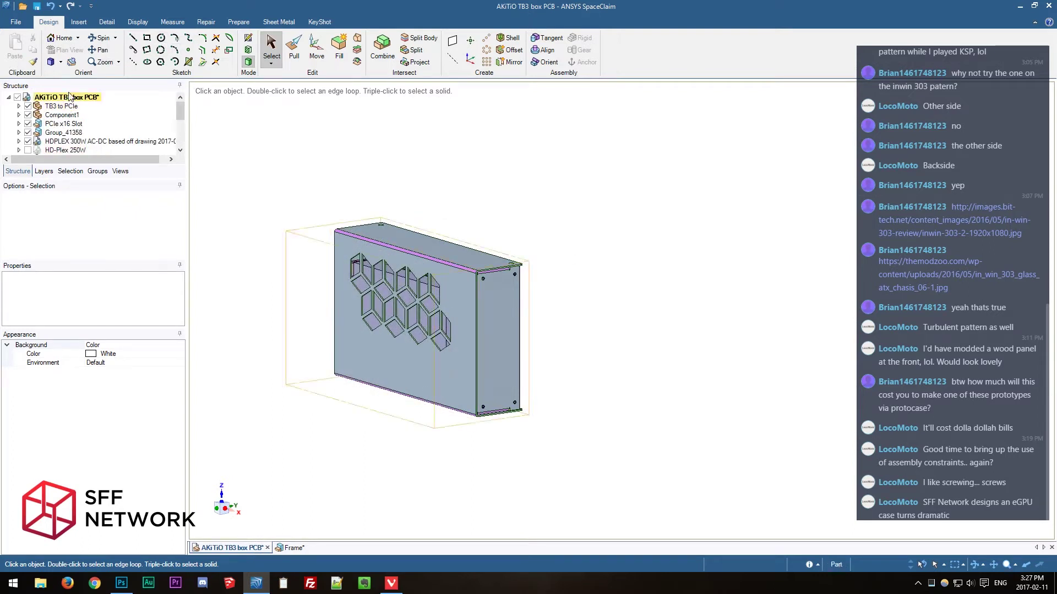
{"action": "left_click", "coordinate": [113, 96]}
{"action": "right_click", "coordinate": [123, 94]}
{"action": "left_click", "coordinate": [124, 144]}
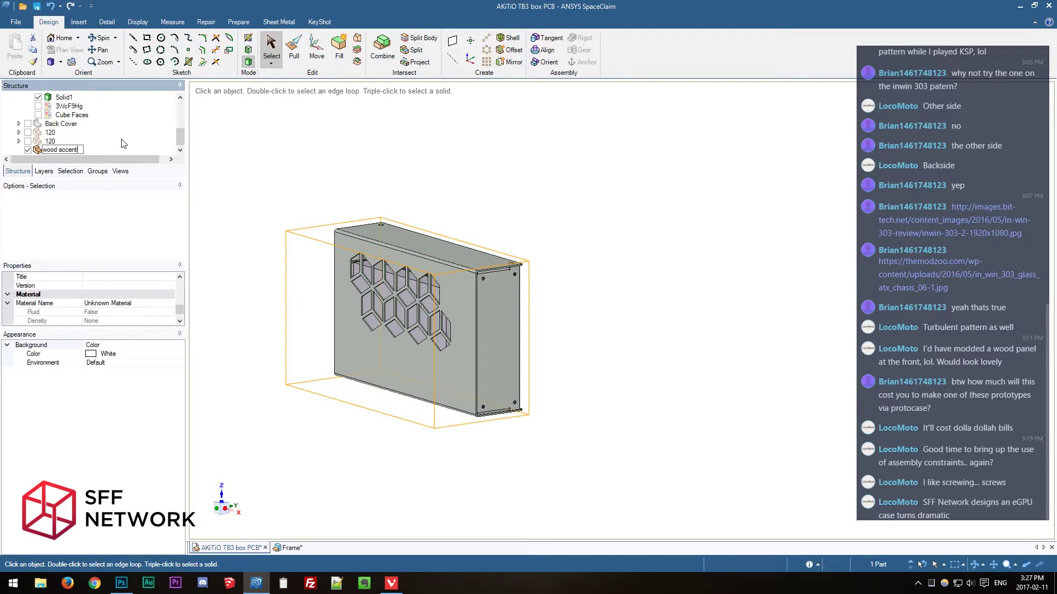
{"action": "type", "text": "wood accent"}
{"action": "key", "text": "Return"}
Sketch a rectangle of about 68.4 by 182.2 mm on the outer face of the Frame's solid side flange, corner to corner inside the cover.
{"action": "left_click", "coordinate": [148, 38]}
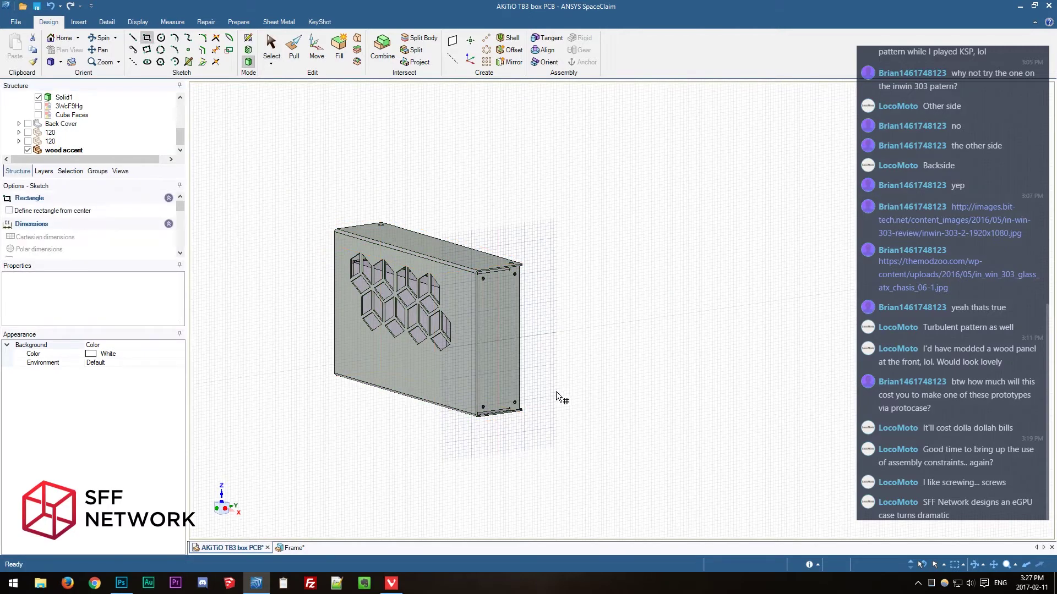
{"action": "left_click", "coordinate": [507, 349]}
{"action": "left_click", "coordinate": [651, 529]}
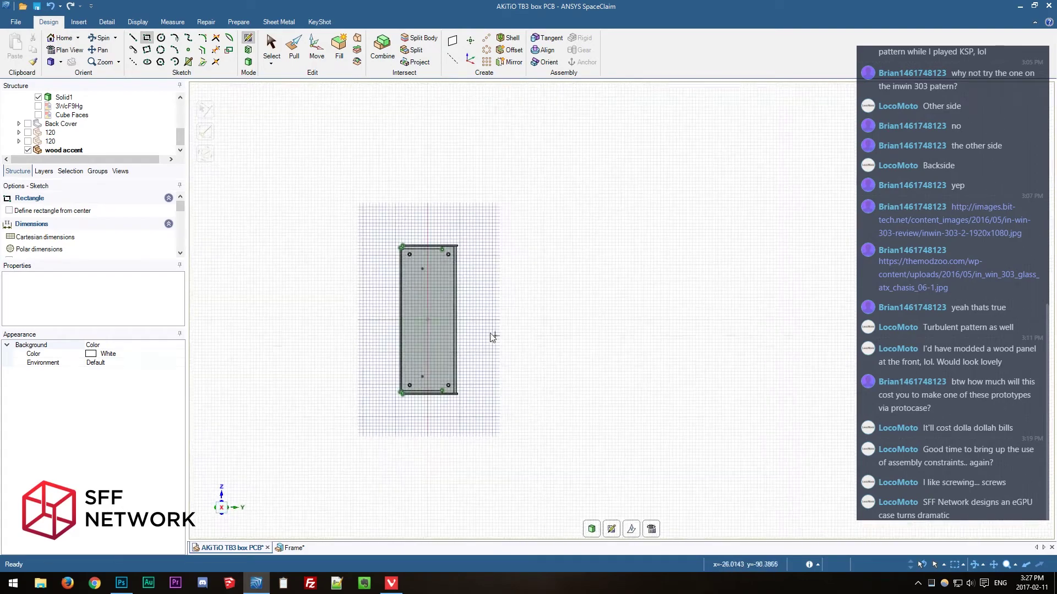
{"action": "scroll", "coordinate": [314, 219], "scroll_direction": "up", "scroll_amount": 3}
{"action": "scroll", "coordinate": [293, 144], "scroll_direction": "up", "scroll_amount": 3}
{"action": "middle_click_drag", "start_coordinate": [467, 217], "coordinate": [488, 308]}
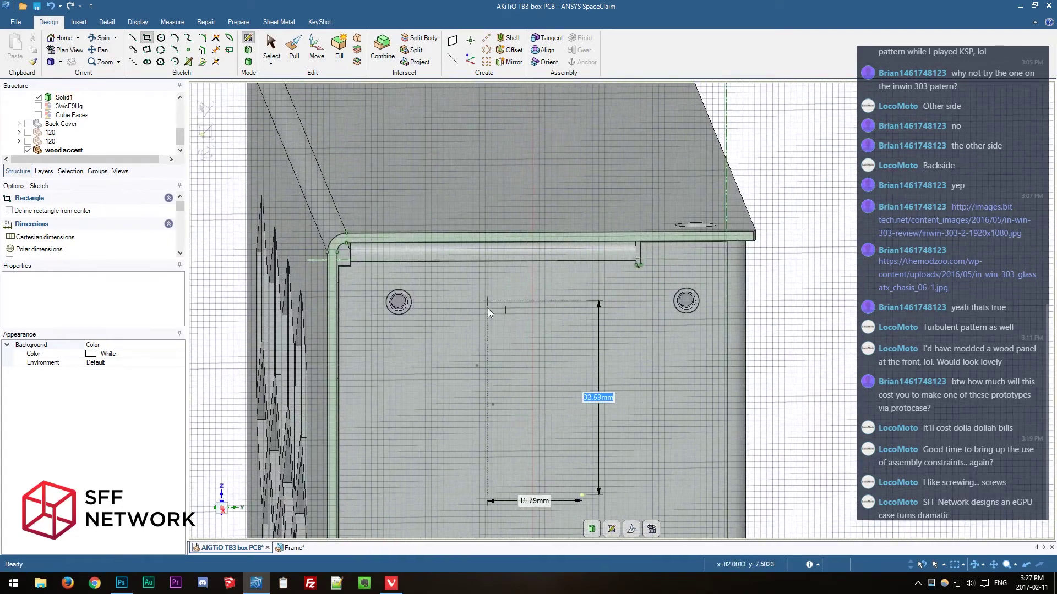
{"action": "left_click", "coordinate": [651, 529]}
{"action": "scroll", "coordinate": [532, 150], "scroll_direction": "up", "scroll_amount": 1}
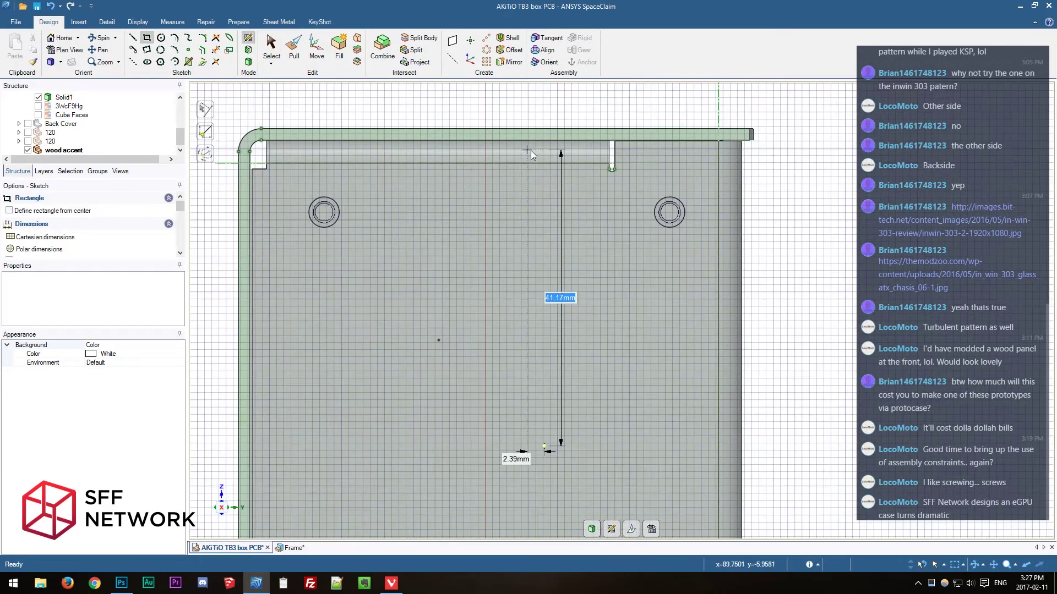
{"action": "left_click", "coordinate": [742, 140]}
{"action": "scroll", "coordinate": [631, 277], "scroll_direction": "down", "scroll_amount": 4}
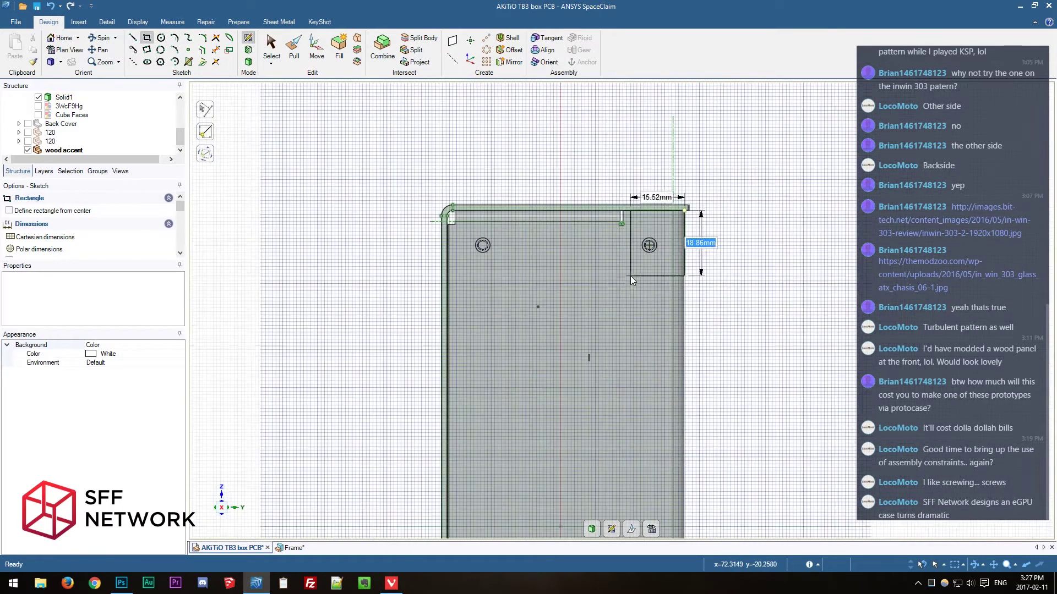
{"action": "middle_click_drag", "start_coordinate": [614, 391], "coordinate": [688, 88], "text": "shift"}
{"action": "middle_click_drag", "start_coordinate": [599, 467], "coordinate": [590, 283], "text": "shift"}
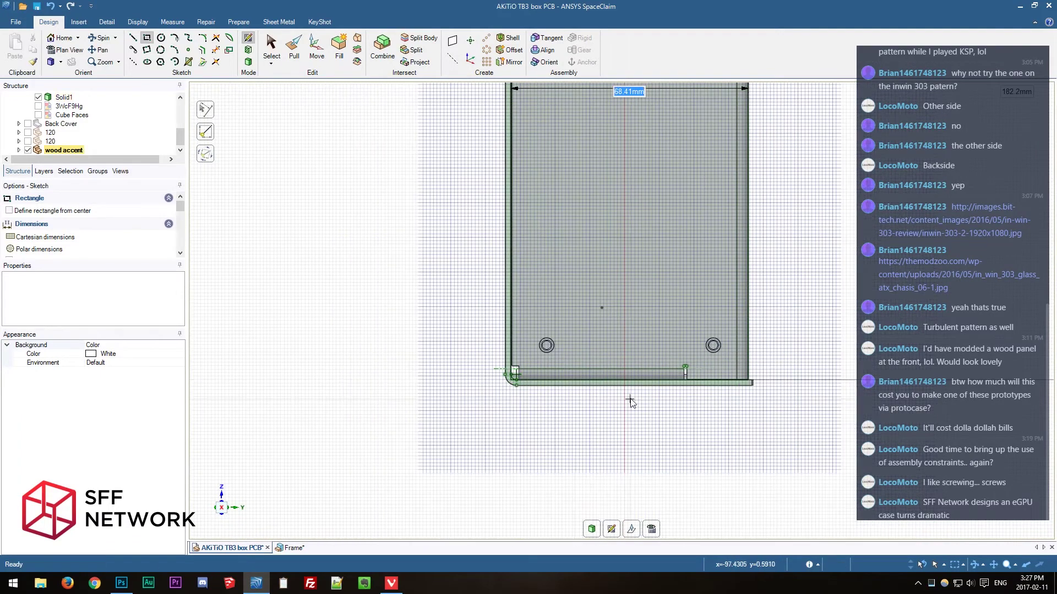
{"action": "middle_click_drag", "start_coordinate": [696, 401], "coordinate": [608, 460]}
Pull the sketched rectangle outward from the side flange into a thin solid panel.
{"action": "left_click", "coordinate": [619, 454]}
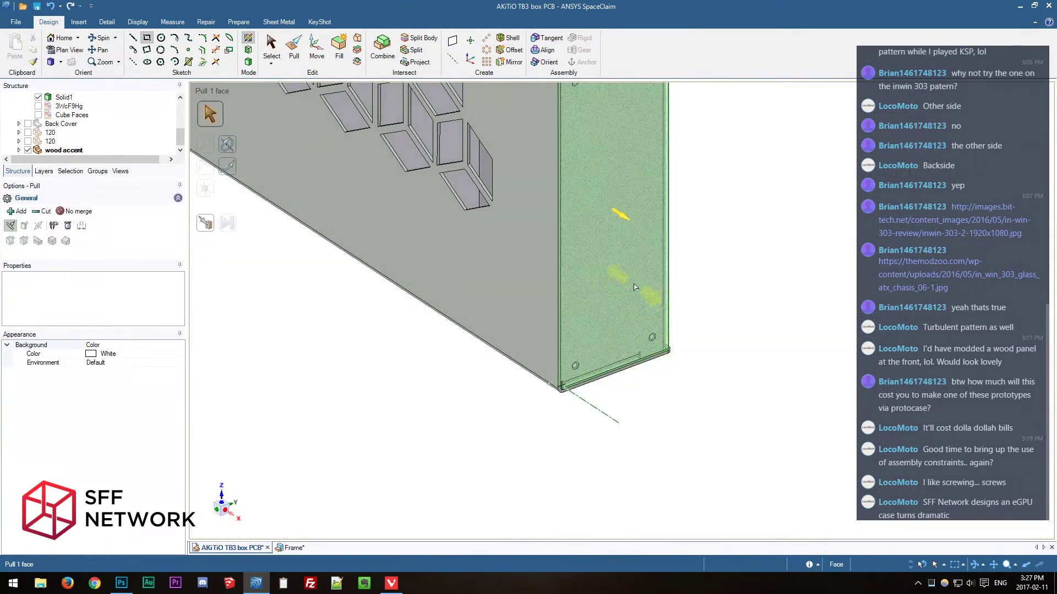
{"action": "key", "text": "p"}
{"action": "key", "text": "Return"}
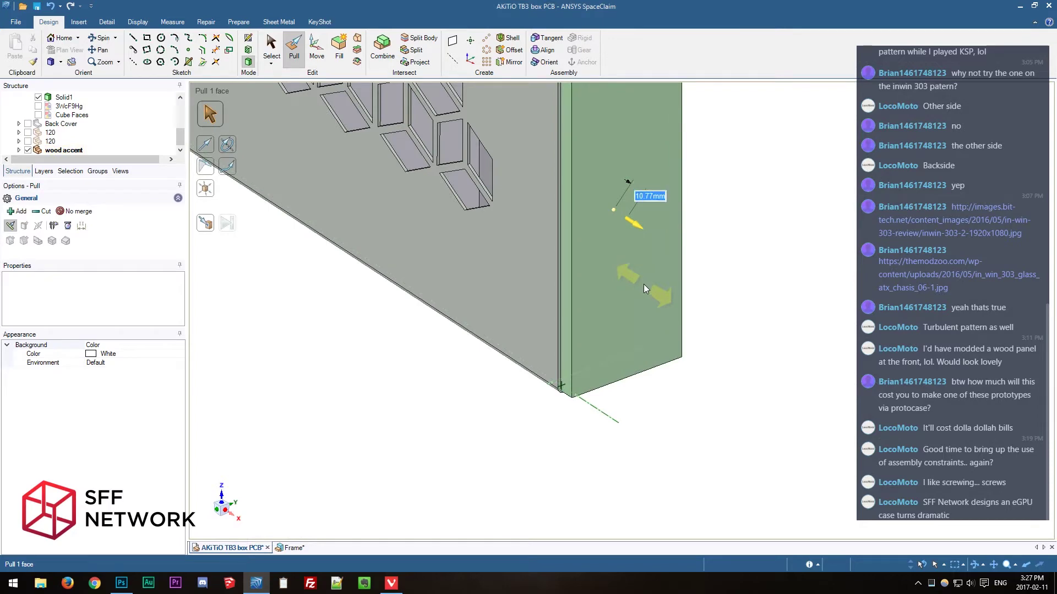
{"action": "key", "text": "s"}
Inspect the back of the case, including the upper and lower corners beside the wood accent panel and the lower bend.
{"action": "mouse_move", "coordinate": [736, 243]}
{"action": "middle_mouse_down"}
{"action": "mouse_move", "coordinate": [731, 279]}
{"action": "mouse_move", "coordinate": [637, 285]}
{"action": "mouse_move", "coordinate": [708, 274]}
{"action": "mouse_move", "coordinate": [717, 393]}
{"action": "mouse_move", "coordinate": [618, 349]}
{"action": "mouse_move", "coordinate": [549, 353]}
{"action": "mouse_move", "coordinate": [672, 347]}
{"action": "mouse_move", "coordinate": [550, 342]}
{"action": "mouse_move", "coordinate": [524, 328]}
{"action": "mouse_move", "coordinate": [505, 352]}
{"action": "mouse_move", "coordinate": [552, 364]}
{"action": "middle_mouse_up"}
{"action": "scroll", "coordinate": [552, 364], "scroll_direction": "down", "scroll_amount": 2}
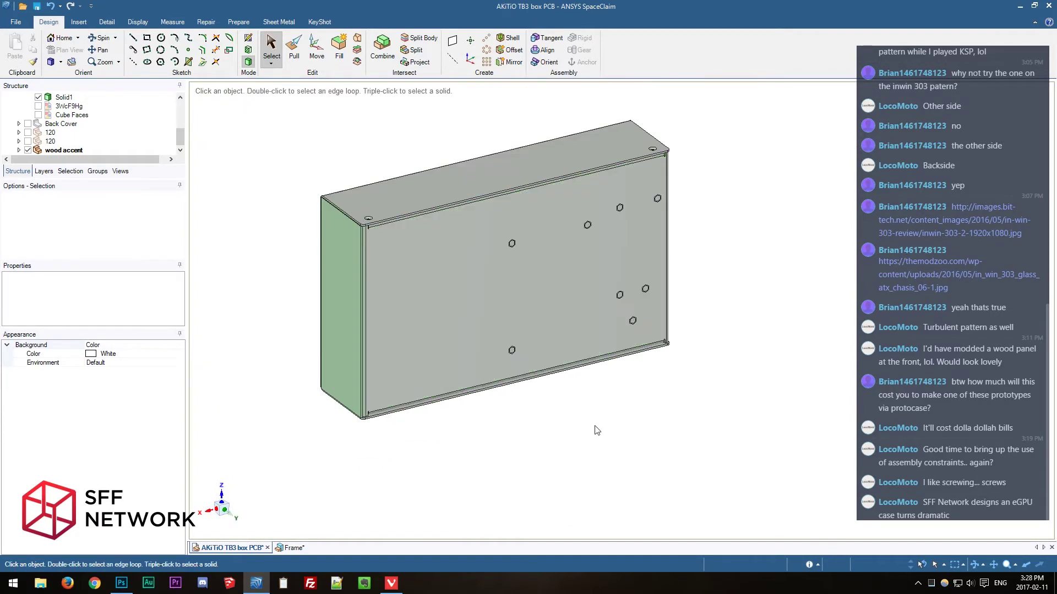
{"action": "left_click", "coordinate": [597, 198]}
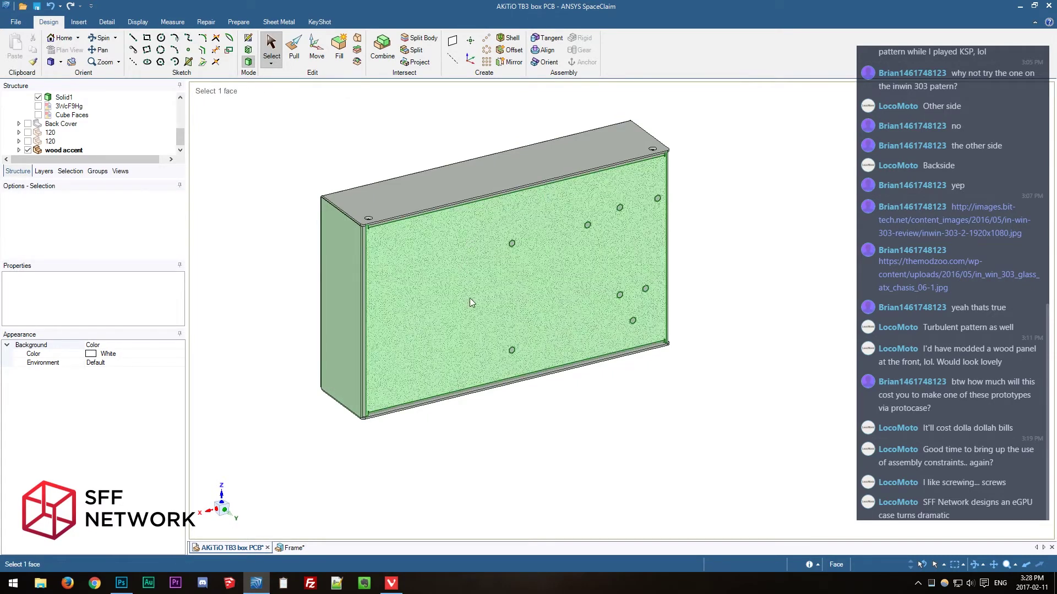
{"action": "scroll", "coordinate": [360, 200], "scroll_direction": "up", "scroll_amount": 5}
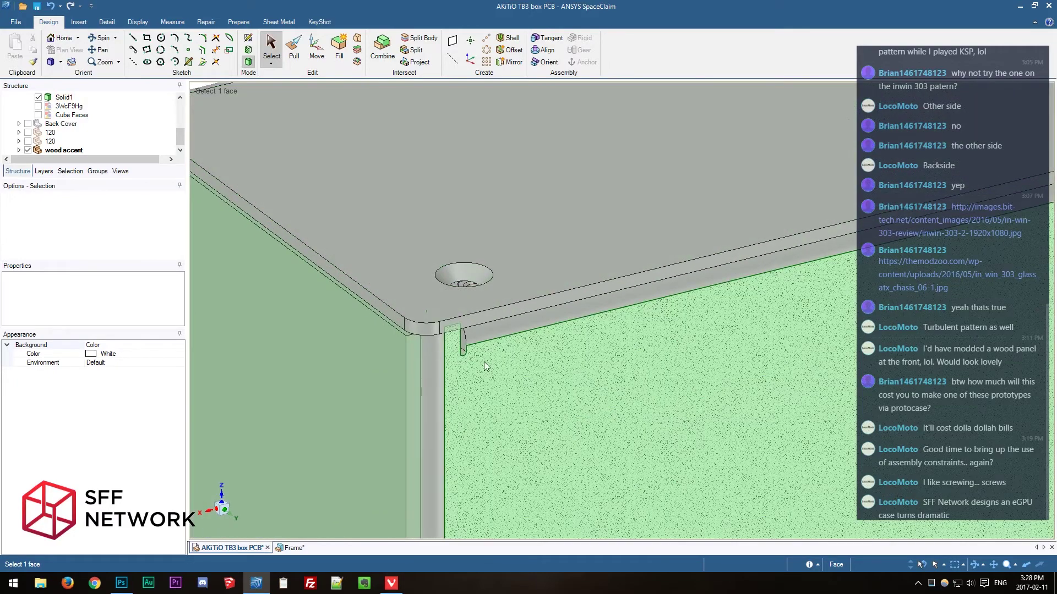
{"action": "middle_click_drag", "start_coordinate": [484, 361], "coordinate": [455, 352]}
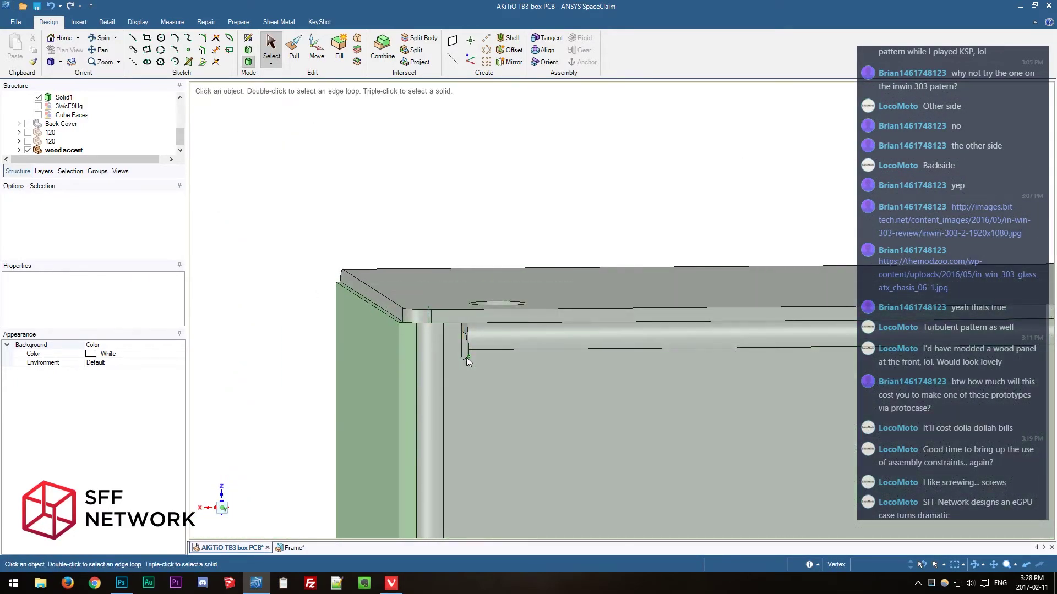
{"action": "scroll", "coordinate": [494, 346], "scroll_direction": "down", "scroll_amount": 5}
{"action": "mouse_move", "coordinate": [500, 360]}
{"action": "middle_mouse_down"}
{"action": "mouse_move", "coordinate": [516, 385]}
{"action": "mouse_move", "coordinate": [501, 346]}
{"action": "middle_mouse_up"}
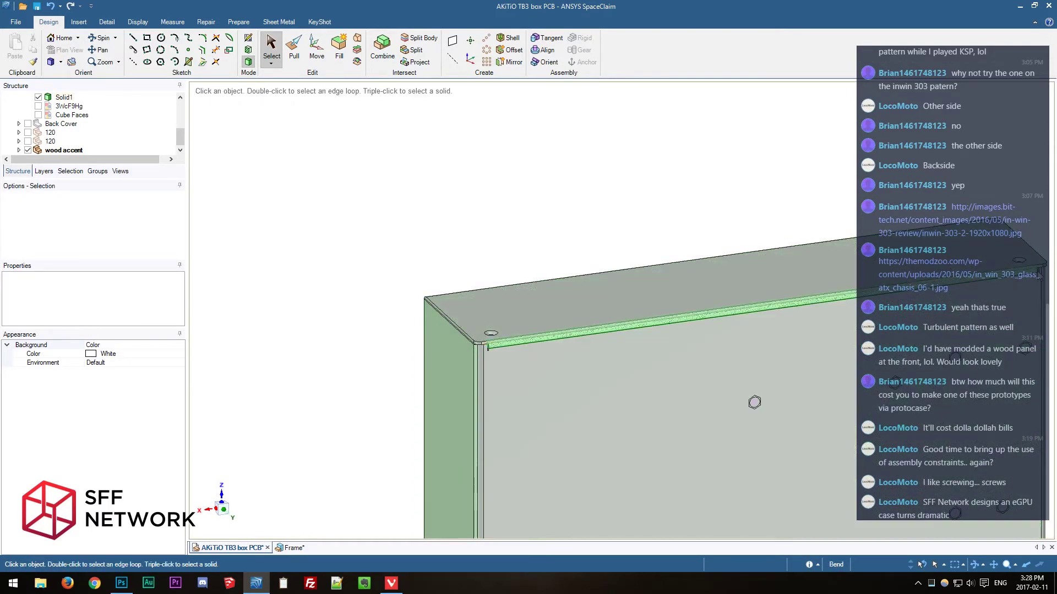
{"action": "scroll", "coordinate": [645, 242], "scroll_direction": "down", "scroll_amount": 4}
{"action": "scroll", "coordinate": [585, 509], "scroll_direction": "up", "scroll_amount": 5}
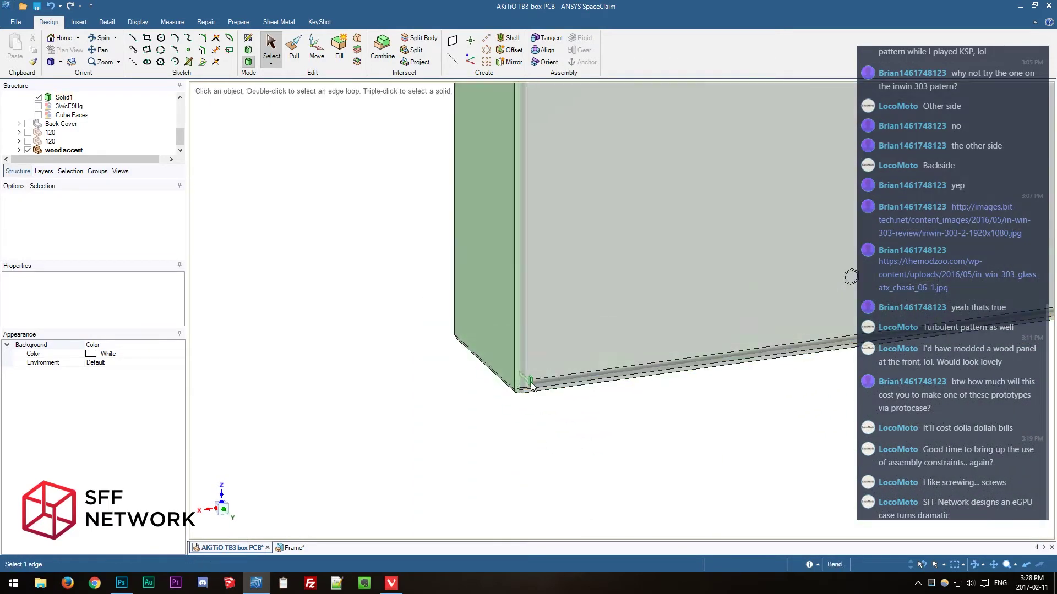
{"action": "left_click", "coordinate": [531, 387]}
{"action": "middle_click_drag", "start_coordinate": [531, 387], "coordinate": [870, 364]}
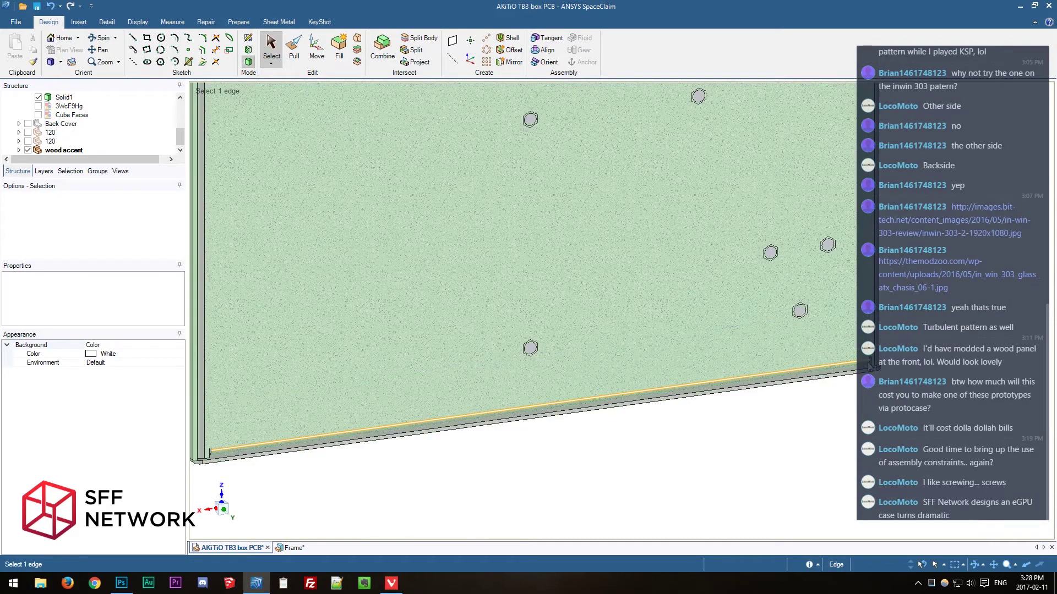
{"action": "scroll", "coordinate": [637, 384], "scroll_direction": "down", "scroll_amount": 4}
{"action": "left_click", "coordinate": [599, 459]}
{"action": "middle_click_drag", "start_coordinate": [503, 492], "coordinate": [666, 484]}
{"action": "left_click", "coordinate": [682, 233]}
{"action": "left_click", "coordinate": [722, 385]}
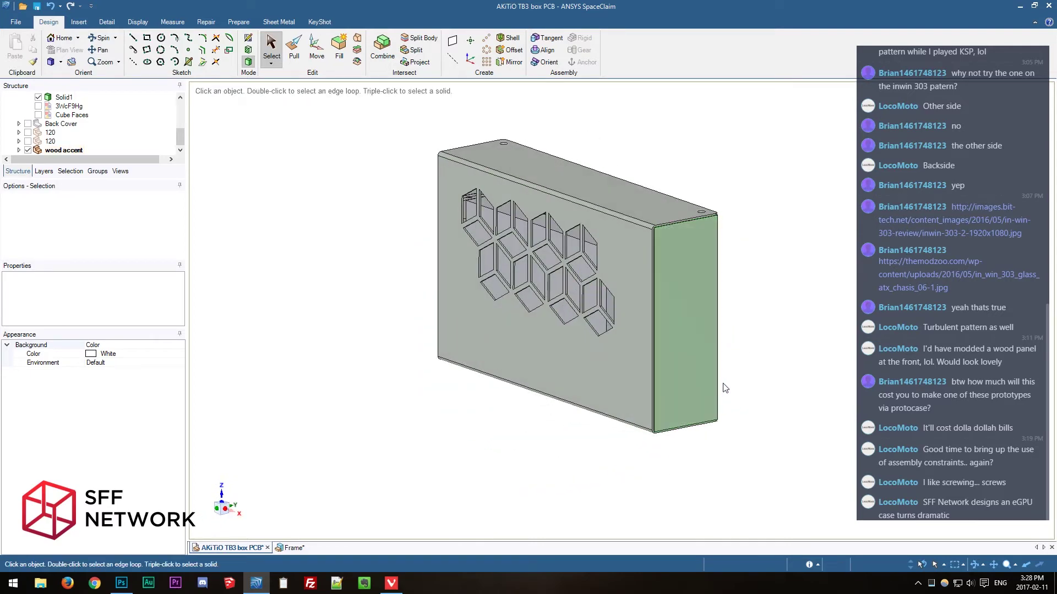
{"action": "left_click", "coordinate": [699, 235]}
{"action": "left_click", "coordinate": [736, 245]}
{"action": "left_click", "coordinate": [709, 229]}
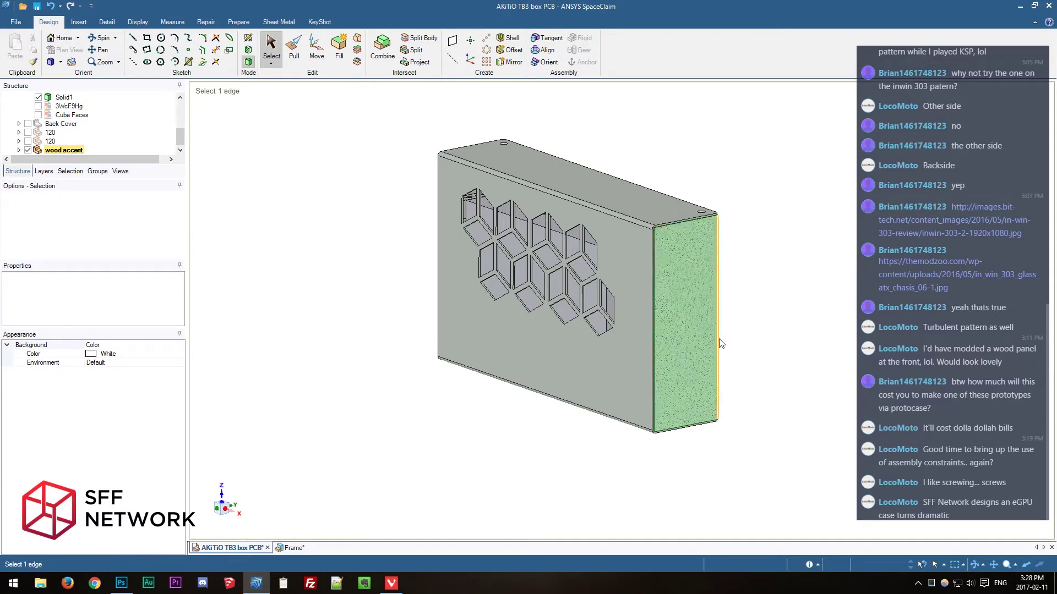
{"action": "left_click", "coordinate": [701, 237]}
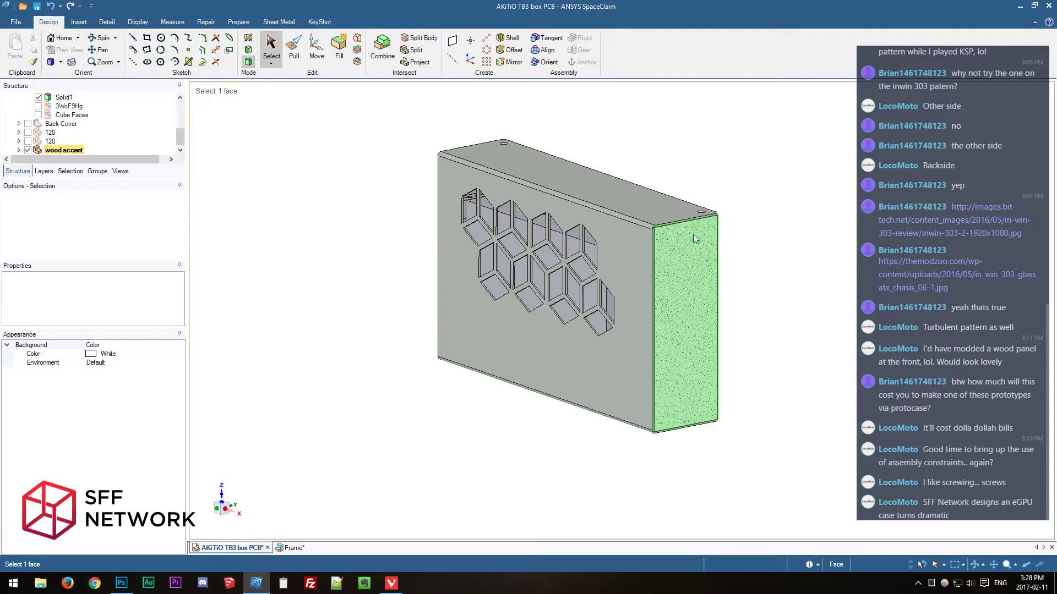
{"action": "left_click", "coordinate": [739, 273]}
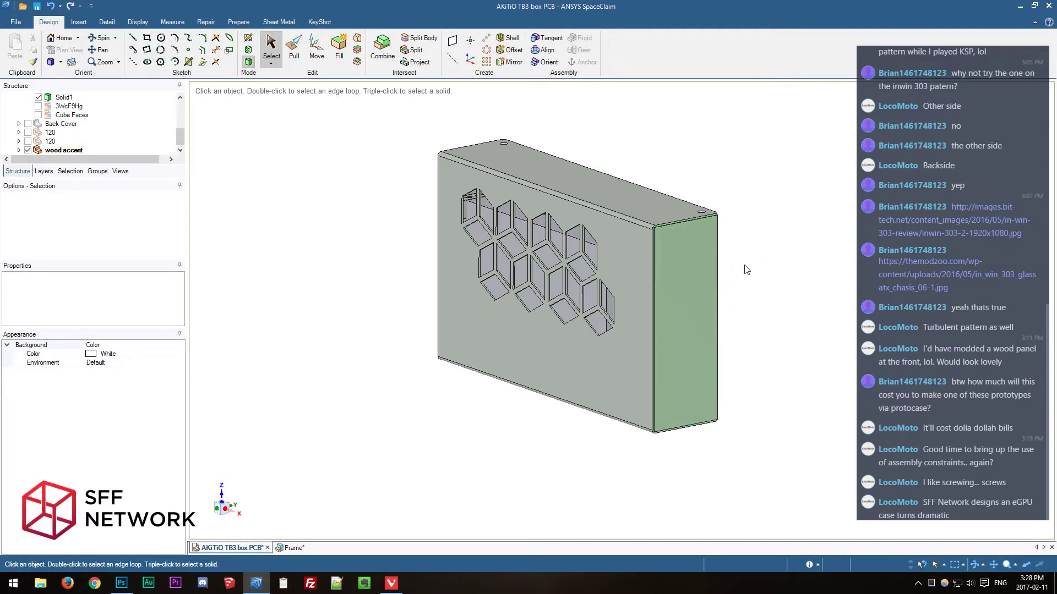
{"action": "scroll", "coordinate": [790, 331], "scroll_direction": "up", "scroll_amount": 2}
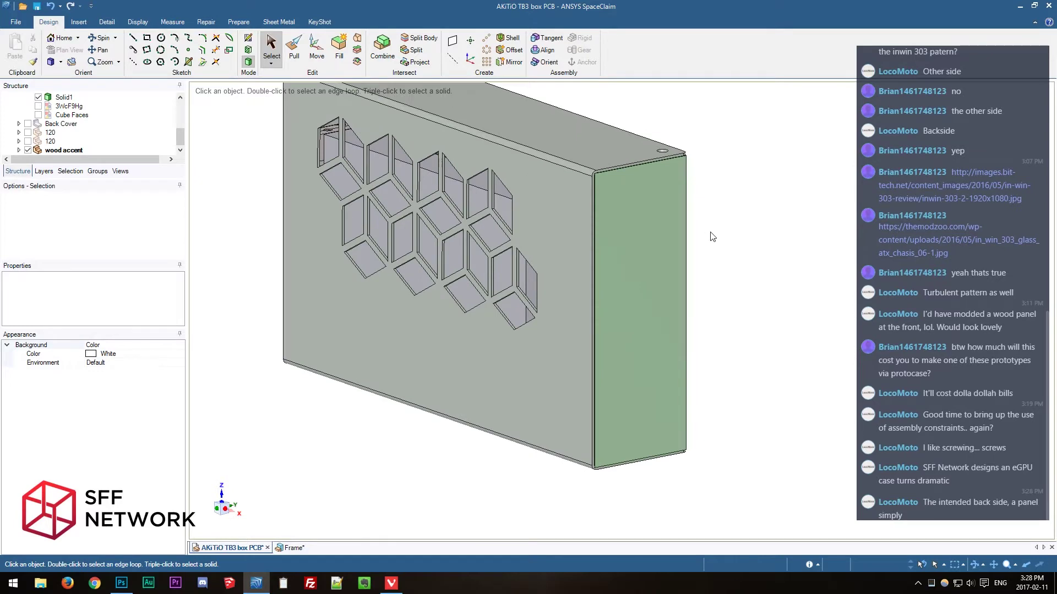
{"action": "left_click", "coordinate": [670, 186]}
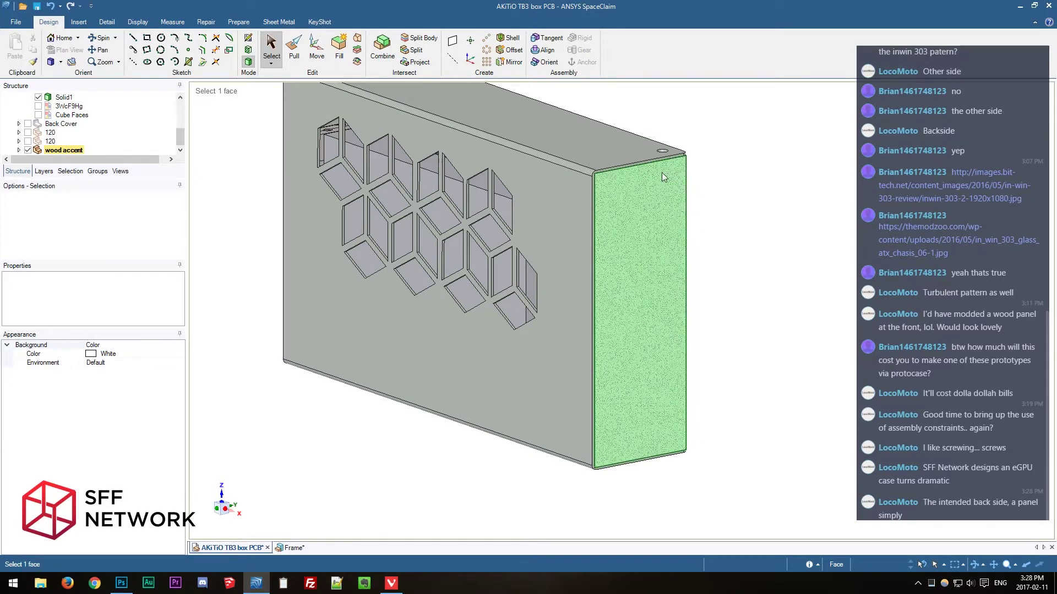
{"action": "left_click", "coordinate": [699, 306]}
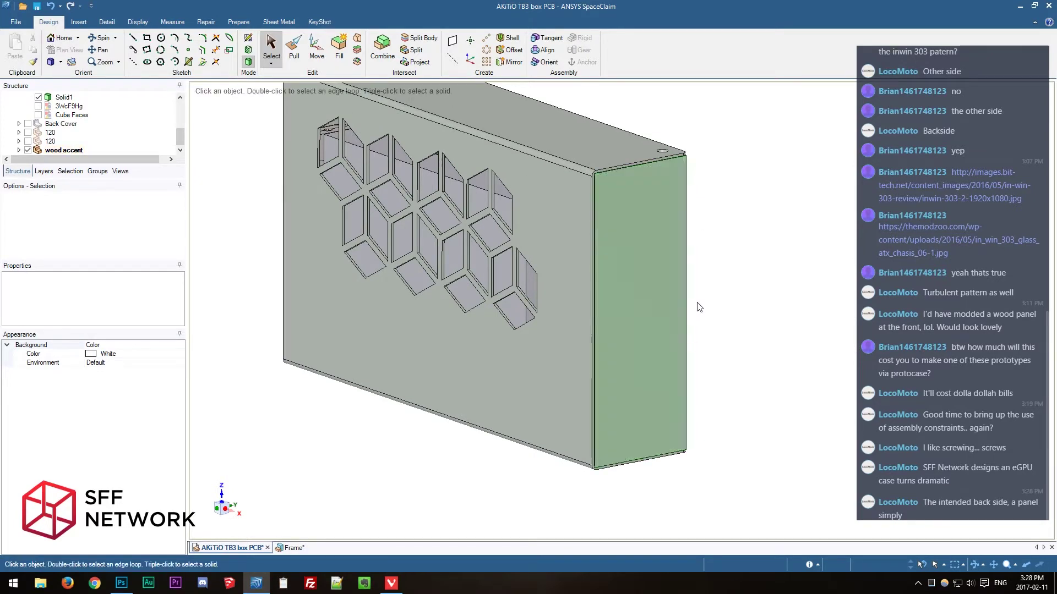
{"action": "left_click", "coordinate": [674, 255]}
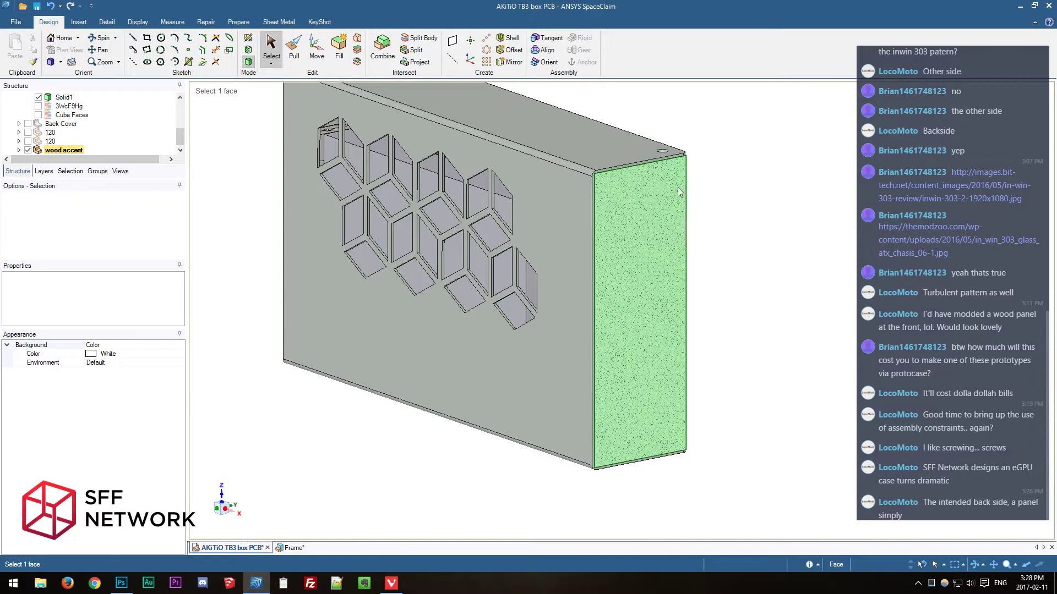
{"action": "left_click", "coordinate": [690, 141]}
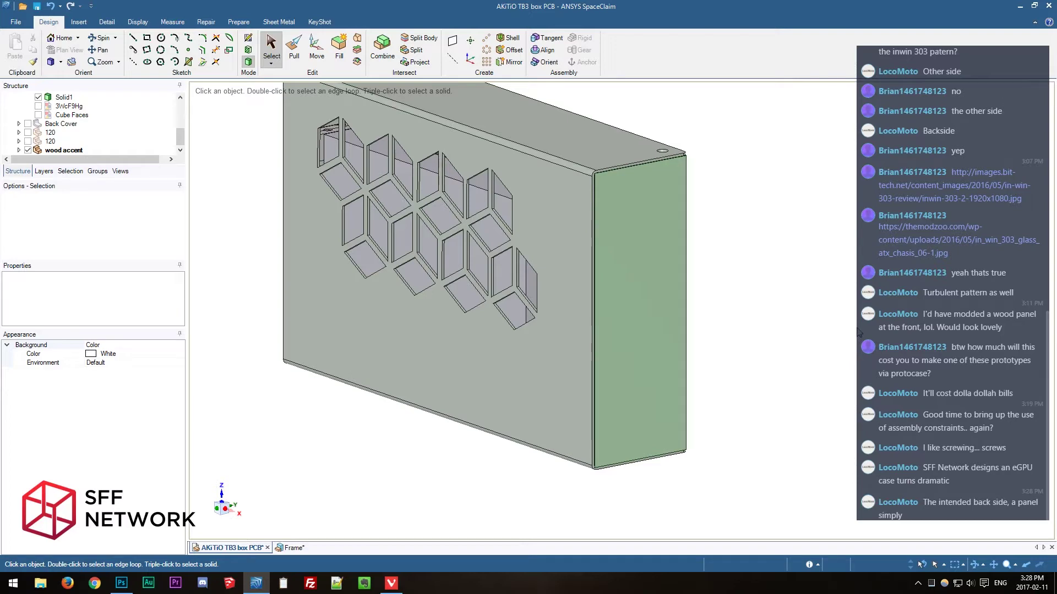
{"action": "scroll", "coordinate": [851, 330], "scroll_direction": "down", "scroll_amount": 3}
{"action": "scroll", "coordinate": [713, 425], "scroll_direction": "up", "scroll_amount": 1}
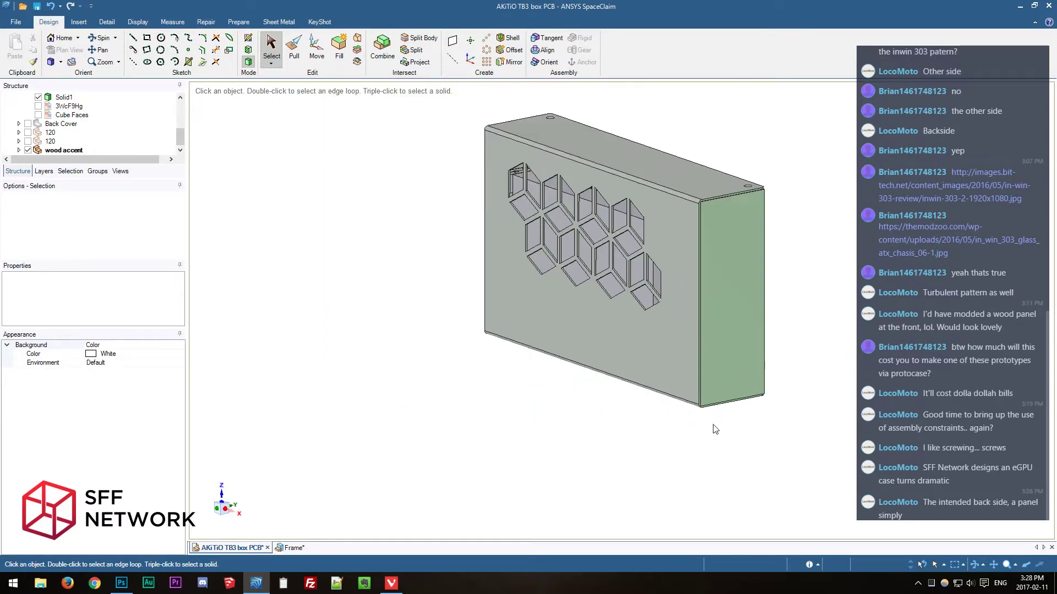
Hide the whole assembly and show only the Frame.
{"action": "mouse_move", "coordinate": [574, 364]}
{"action": "middle_mouse_down"}
{"action": "mouse_move", "coordinate": [628, 401]}
{"action": "mouse_move", "coordinate": [722, 392]}
{"action": "mouse_move", "coordinate": [544, 398]}
{"action": "mouse_move", "coordinate": [567, 403]}
{"action": "middle_mouse_up"}
{"action": "scroll", "coordinate": [422, 413], "scroll_direction": "down", "scroll_amount": 2}
{"action": "scroll", "coordinate": [734, 297], "scroll_direction": "up", "scroll_amount": 2}
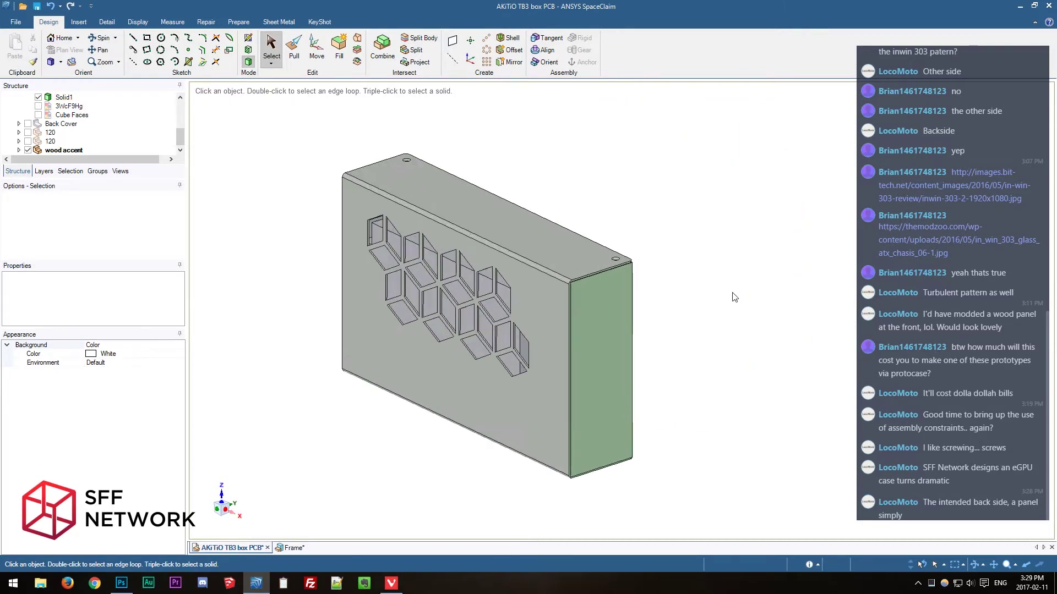
{"action": "scroll", "coordinate": [94, 121], "scroll_direction": "up", "scroll_amount": 3}
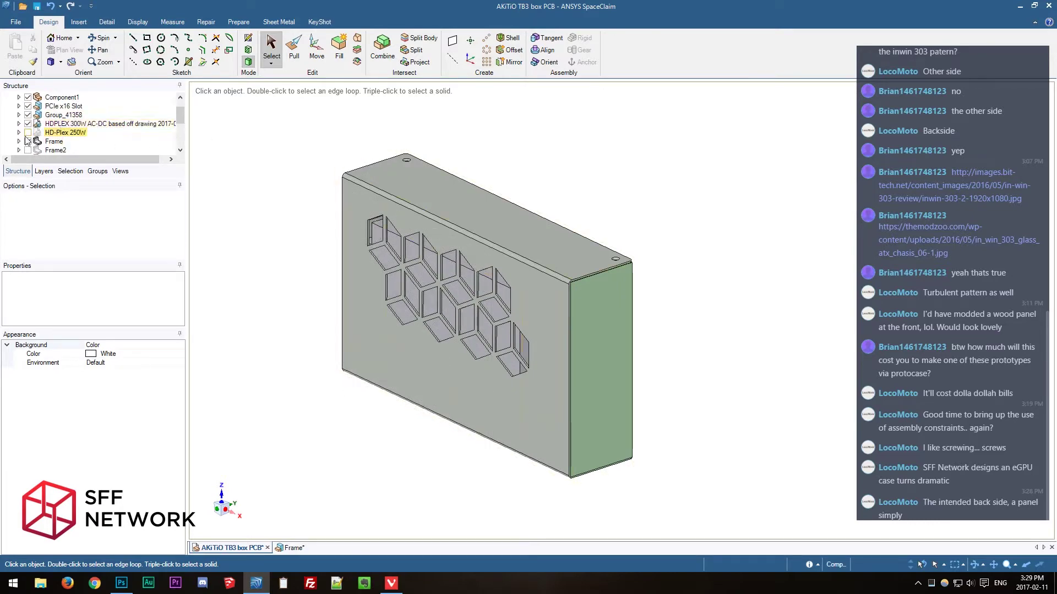
{"action": "scroll", "coordinate": [83, 119], "scroll_direction": "up", "scroll_amount": 1}
{"action": "left_click", "coordinate": [25, 110]}
{"action": "left_click", "coordinate": [17, 98]}
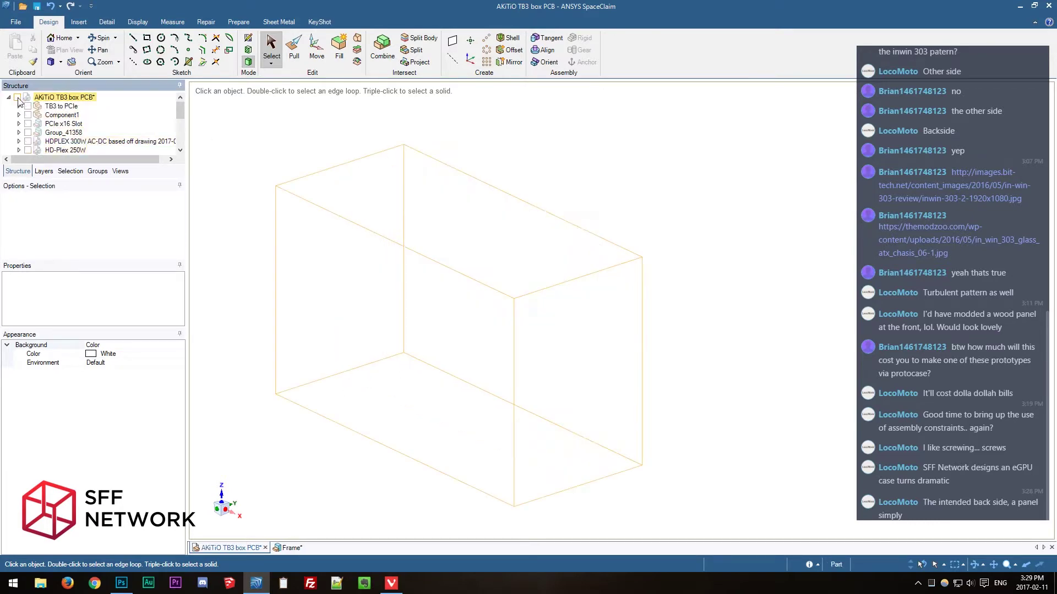
{"action": "scroll", "coordinate": [18, 98], "scroll_direction": "down", "scroll_amount": 2}
{"action": "left_click", "coordinate": [28, 106]}
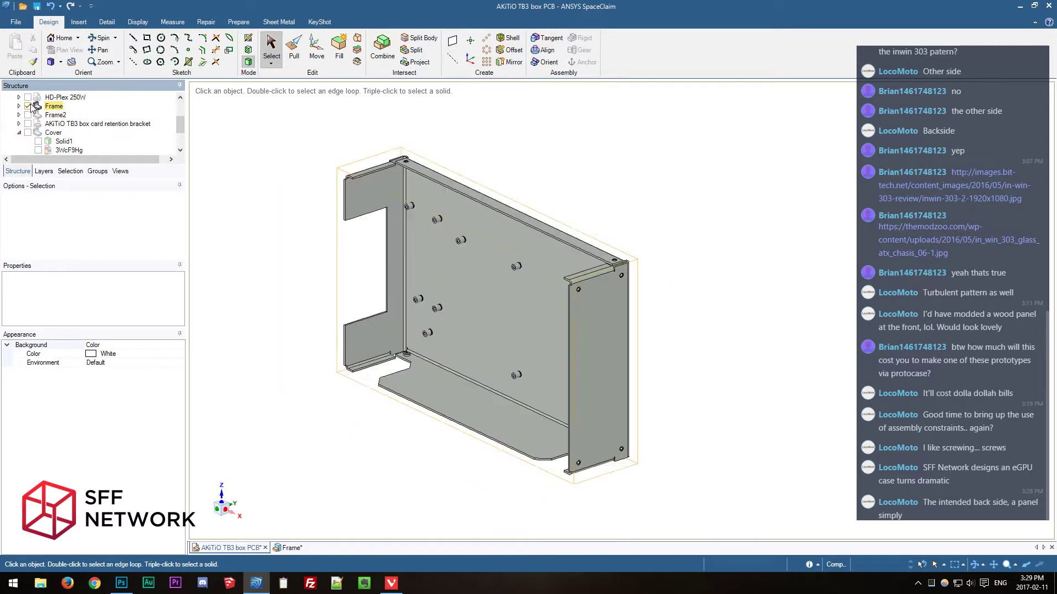
{"action": "mouse_move", "coordinate": [626, 197]}
{"action": "middle_mouse_down"}
{"action": "mouse_move", "coordinate": [760, 196]}
{"action": "mouse_move", "coordinate": [781, 182]}
{"action": "mouse_move", "coordinate": [762, 203]}
{"action": "mouse_move", "coordinate": [687, 216]}
{"action": "mouse_move", "coordinate": [646, 194]}
{"action": "mouse_move", "coordinate": [767, 203]}
{"action": "mouse_move", "coordinate": [529, 210]}
{"action": "middle_mouse_up"}
{"action": "middle_click_drag", "start_coordinate": [774, 218], "coordinate": [708, 218]}
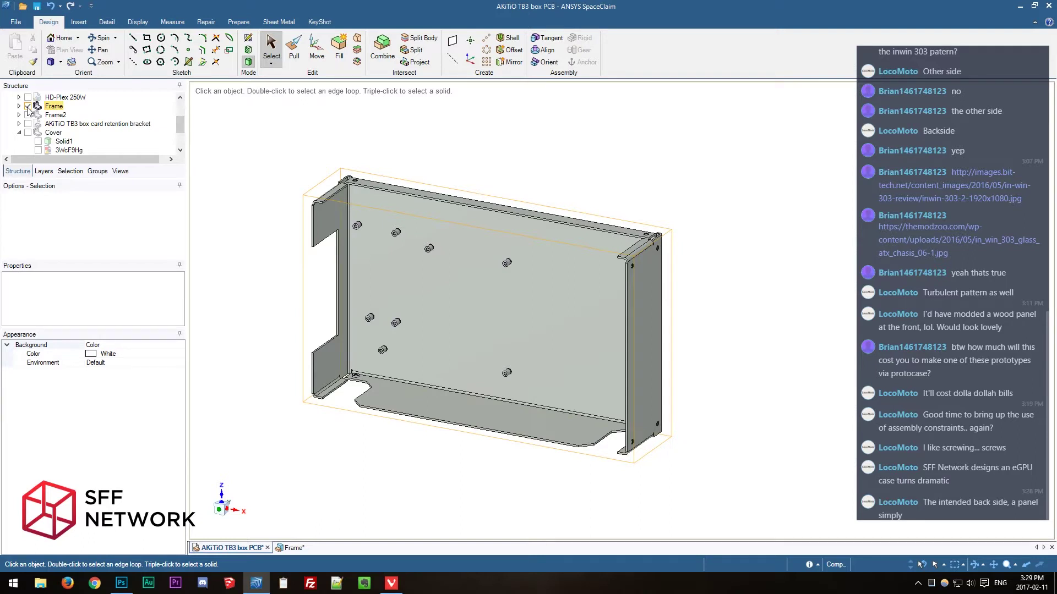
Hide the Frame and show the Cover with its 3WcF9Hg and Cube Faces images hidden.
{"action": "left_click", "coordinate": [28, 107]}
{"action": "left_click", "coordinate": [28, 133]}
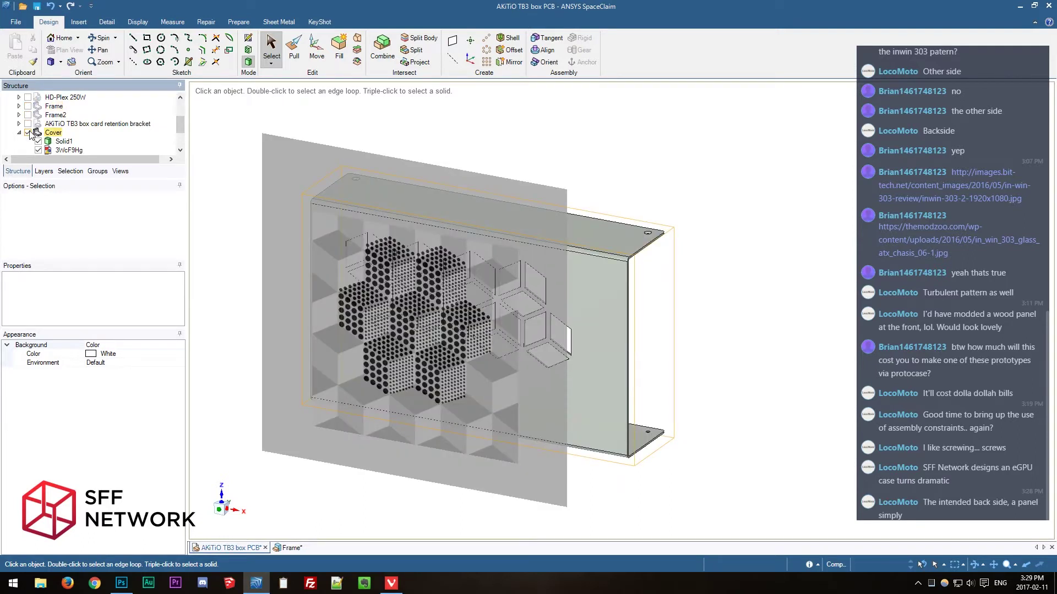
{"action": "scroll", "coordinate": [36, 134], "scroll_direction": "down", "scroll_amount": 1}
{"action": "left_click", "coordinate": [38, 124]}
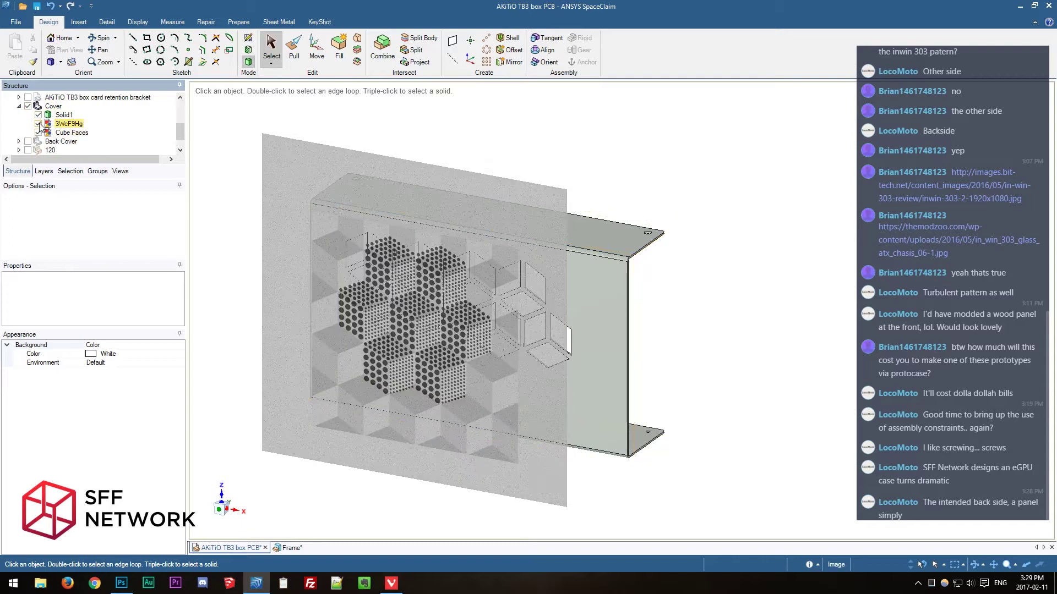
{"action": "left_click", "coordinate": [40, 132]}
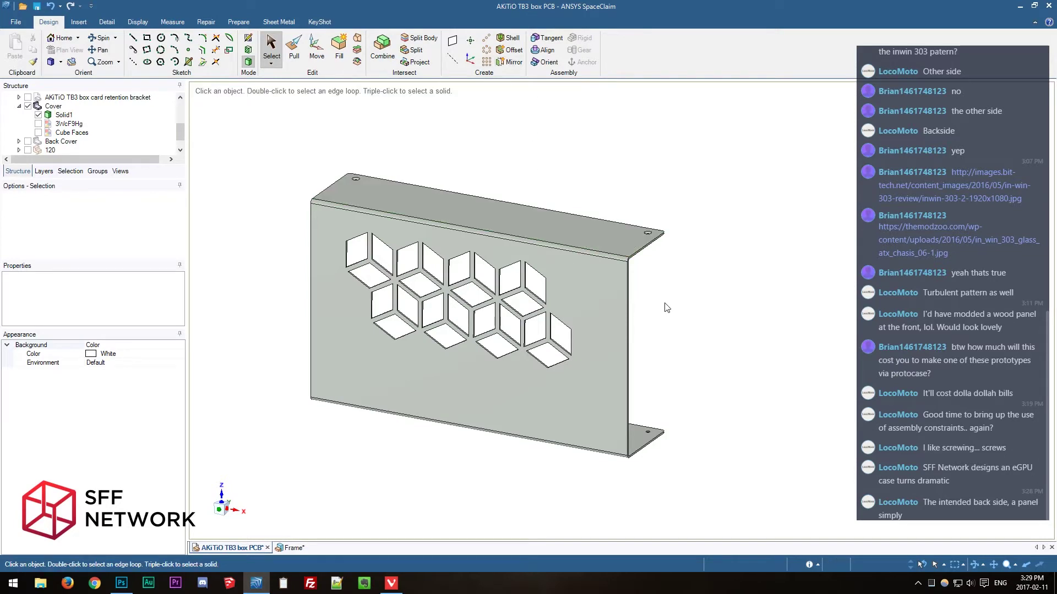
{"action": "scroll", "coordinate": [117, 141], "scroll_direction": "down", "scroll_amount": 1}
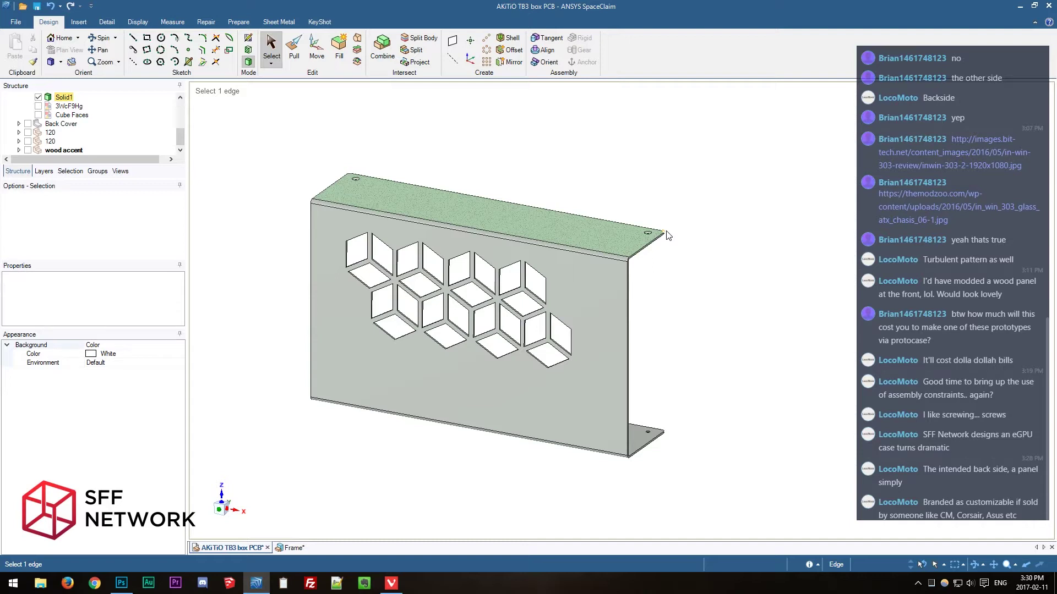
{"action": "key", "text": "Escape"}
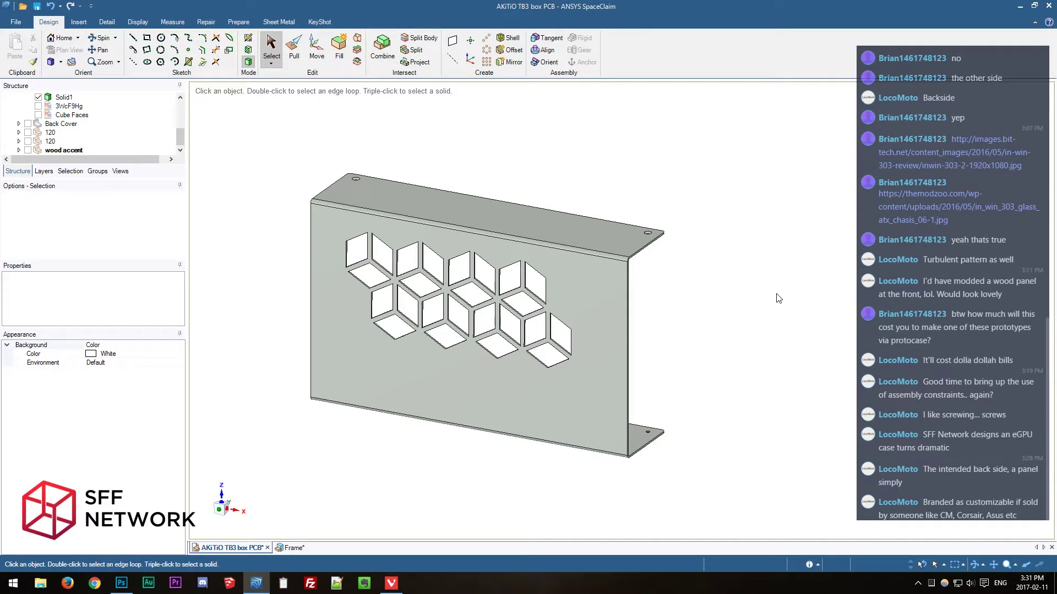
{"action": "scroll", "coordinate": [778, 298], "scroll_direction": "down", "scroll_amount": 1}
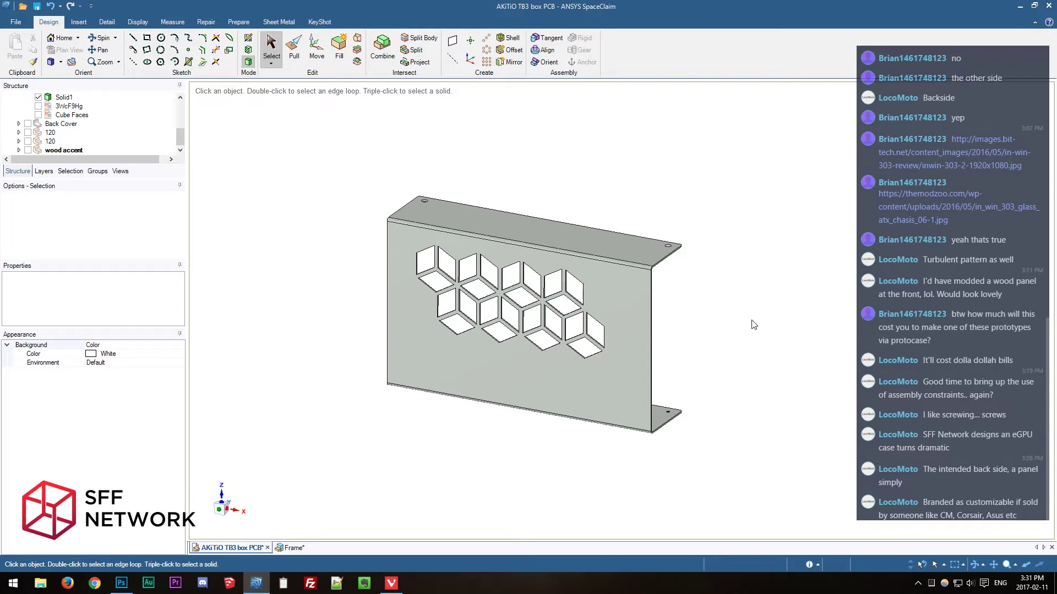
{"action": "scroll", "coordinate": [754, 325], "scroll_direction": "up", "scroll_amount": 1}
{"action": "middle_click_drag", "start_coordinate": [698, 318], "coordinate": [890, 300], "text": "shift"}
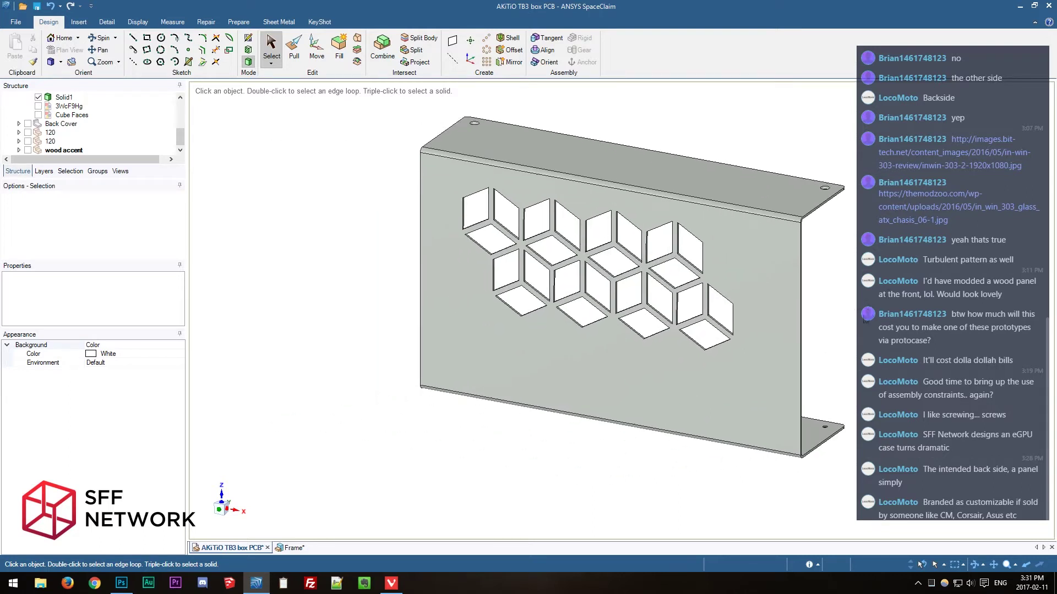
{"action": "middle_click_drag", "start_coordinate": [866, 321], "coordinate": [410, 333]}
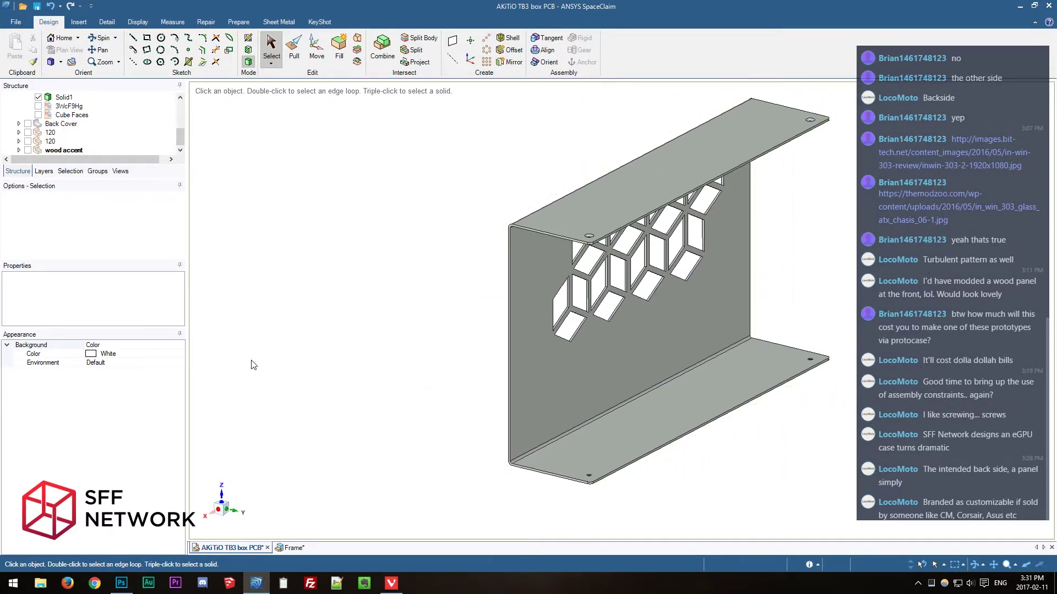
Close the separate Frame document and show the wood accent component beside the Cover.
{"action": "left_click", "coordinate": [294, 548]}
{"action": "left_click", "coordinate": [309, 548]}
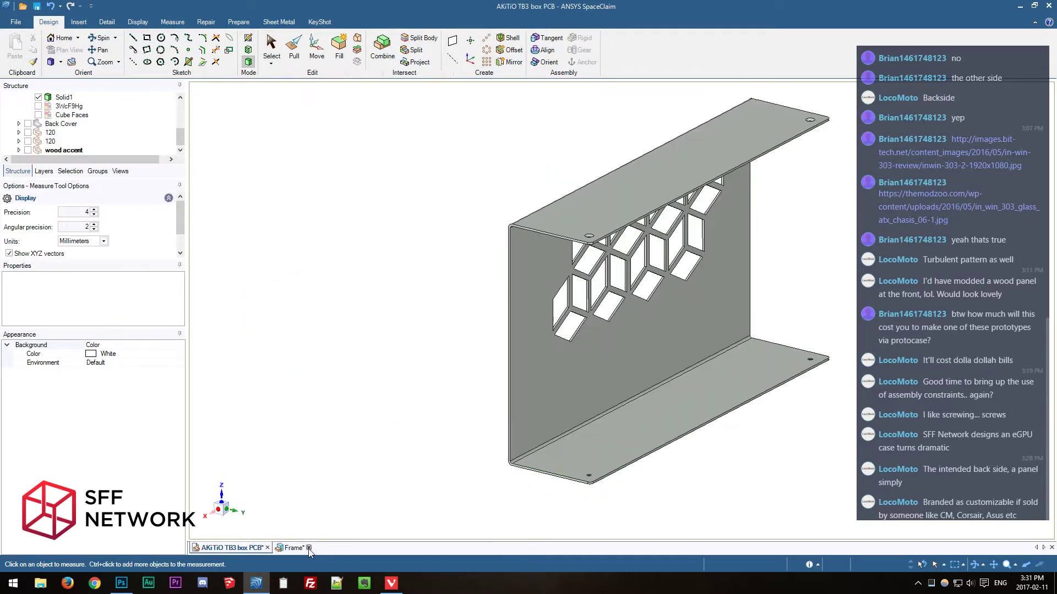
{"action": "scroll", "coordinate": [142, 135], "scroll_direction": "up", "scroll_amount": 5}
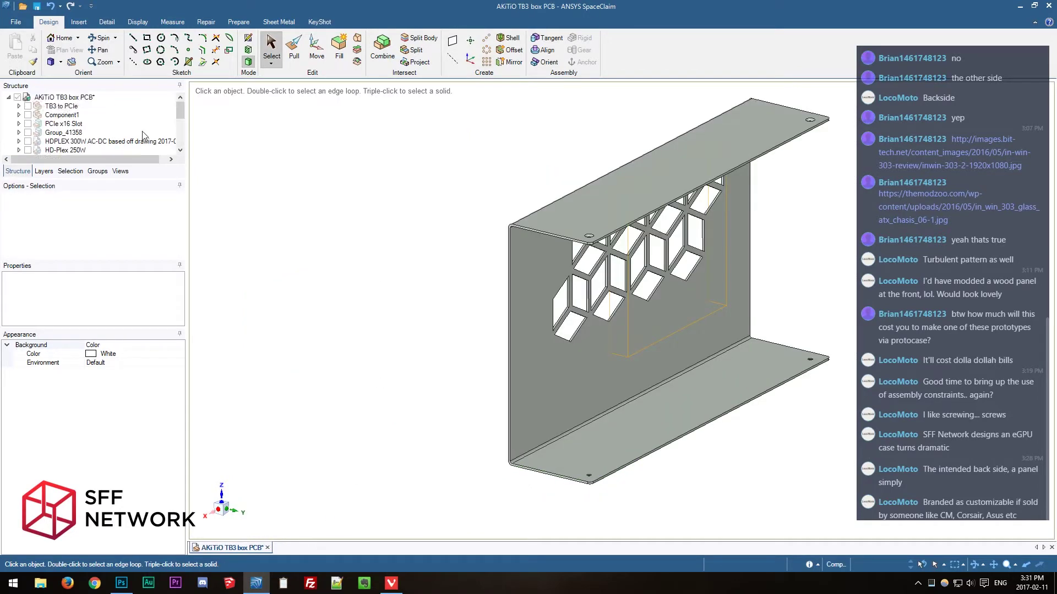
{"action": "scroll", "coordinate": [142, 138], "scroll_direction": "down", "scroll_amount": 2}
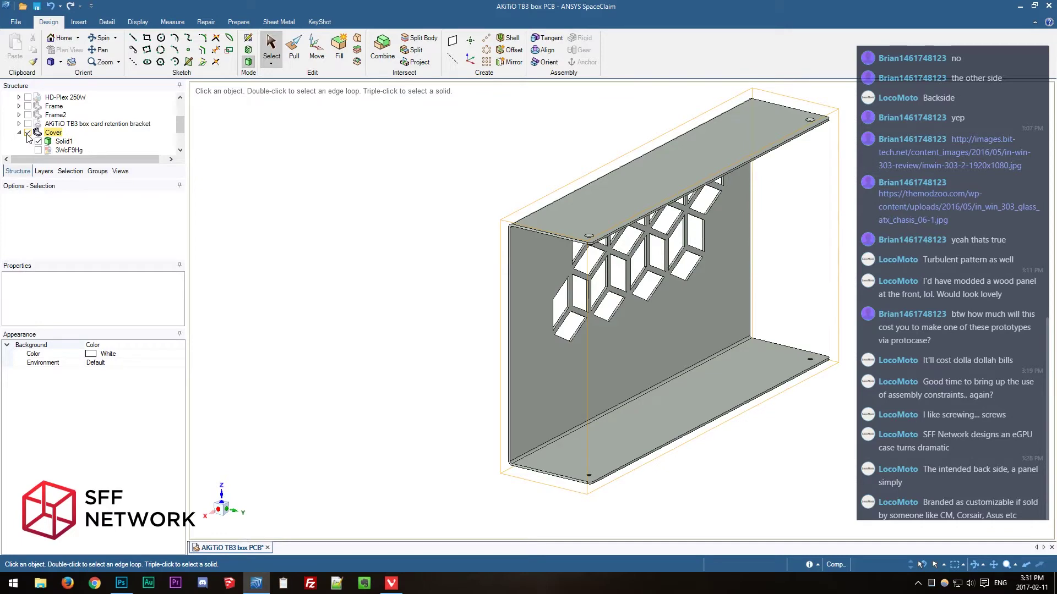
{"action": "scroll", "coordinate": [29, 136], "scroll_direction": "down", "scroll_amount": 2}
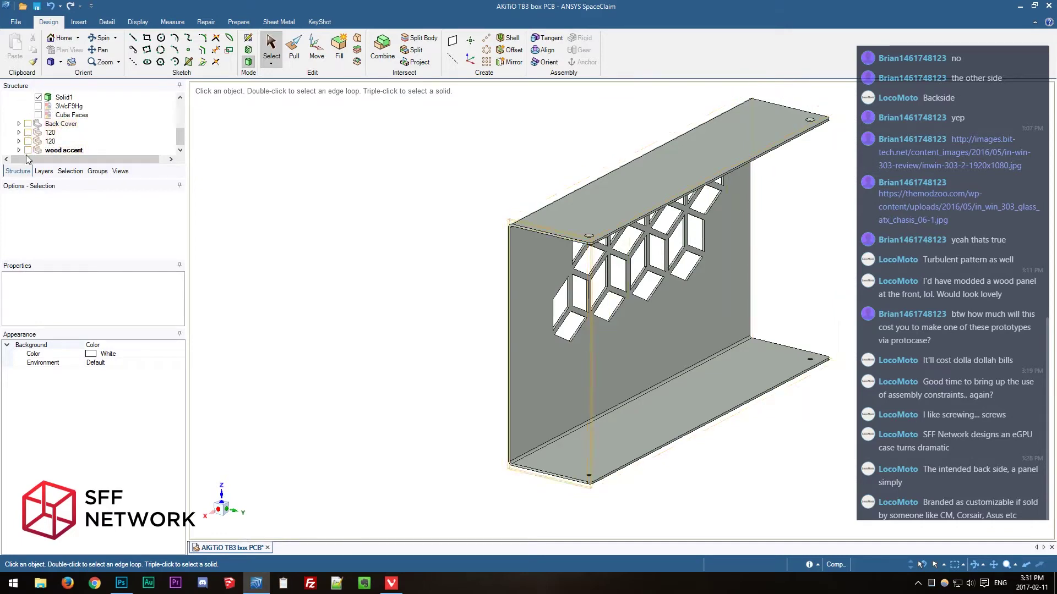
{"action": "left_click", "coordinate": [27, 150]}
{"action": "middle_click_drag", "start_coordinate": [451, 223], "coordinate": [479, 209]}
Delete the Back Cover component from the assembly.
{"action": "left_click", "coordinate": [53, 125]}
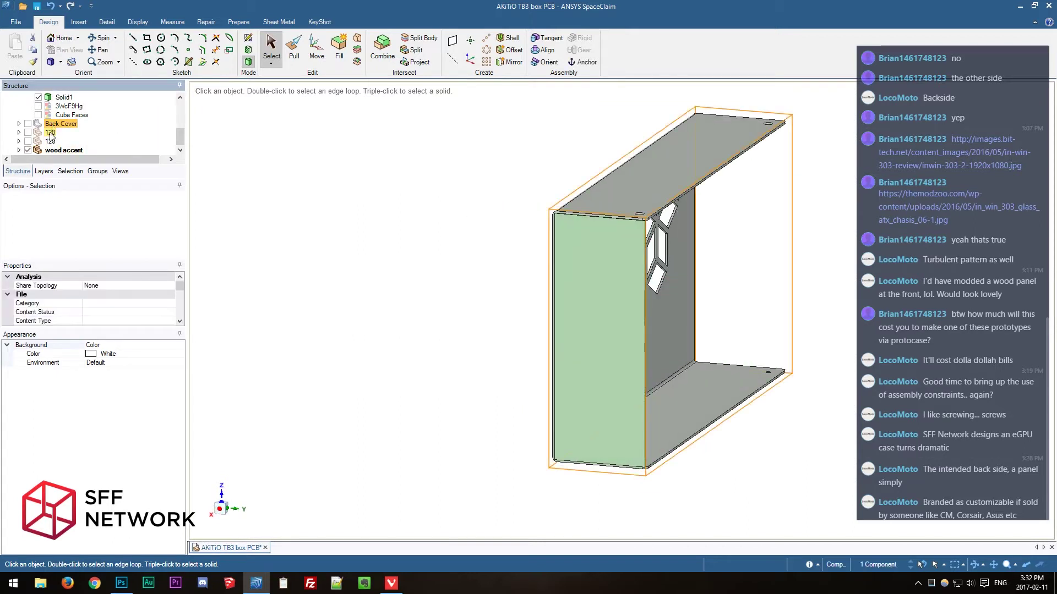
{"action": "right_click", "coordinate": [68, 125]}
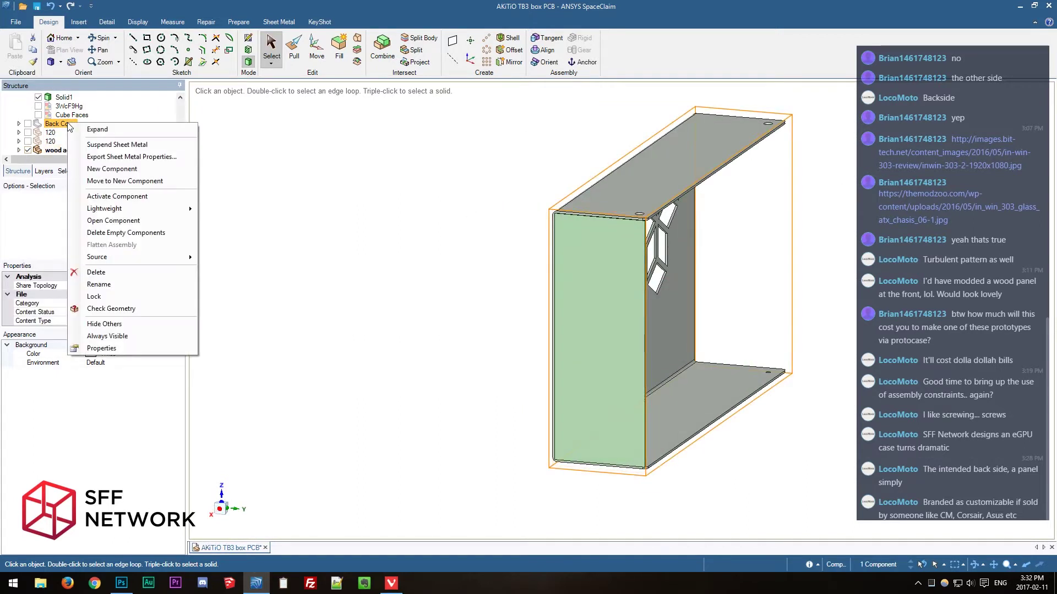
{"action": "left_click", "coordinate": [97, 272]}
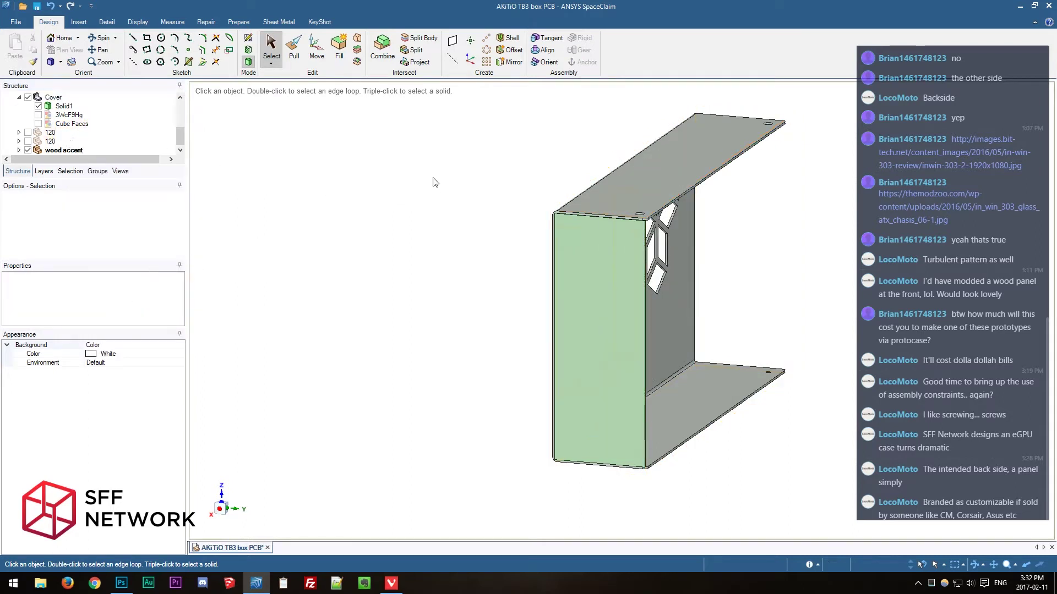
Show the Frame again and examine the upper back corner where the Cover, Frame and wood accent meet.
{"action": "scroll", "coordinate": [86, 129], "scroll_direction": "up", "scroll_amount": 1}
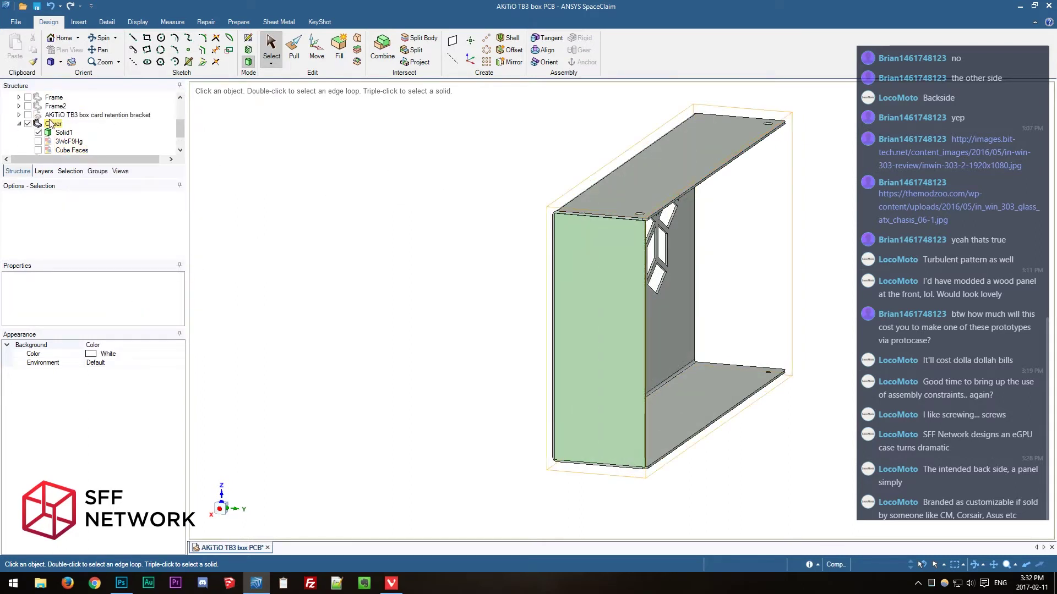
{"action": "left_click", "coordinate": [27, 97]}
{"action": "middle_click_drag", "start_coordinate": [489, 139], "coordinate": [419, 162]}
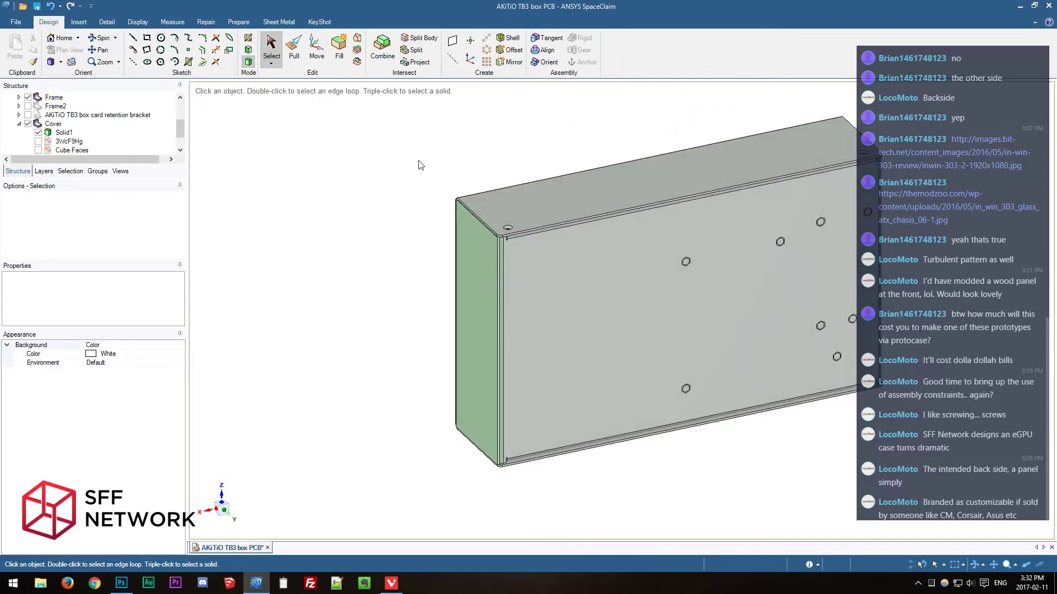
{"action": "scroll", "coordinate": [432, 172], "scroll_direction": "up", "scroll_amount": 7}
{"action": "mouse_move", "coordinate": [626, 358]}
{"action": "middle_mouse_down"}
{"action": "mouse_move", "coordinate": [698, 463]}
{"action": "mouse_move", "coordinate": [728, 449]}
{"action": "mouse_move", "coordinate": [660, 388]}
{"action": "mouse_move", "coordinate": [583, 355]}
{"action": "middle_mouse_up"}
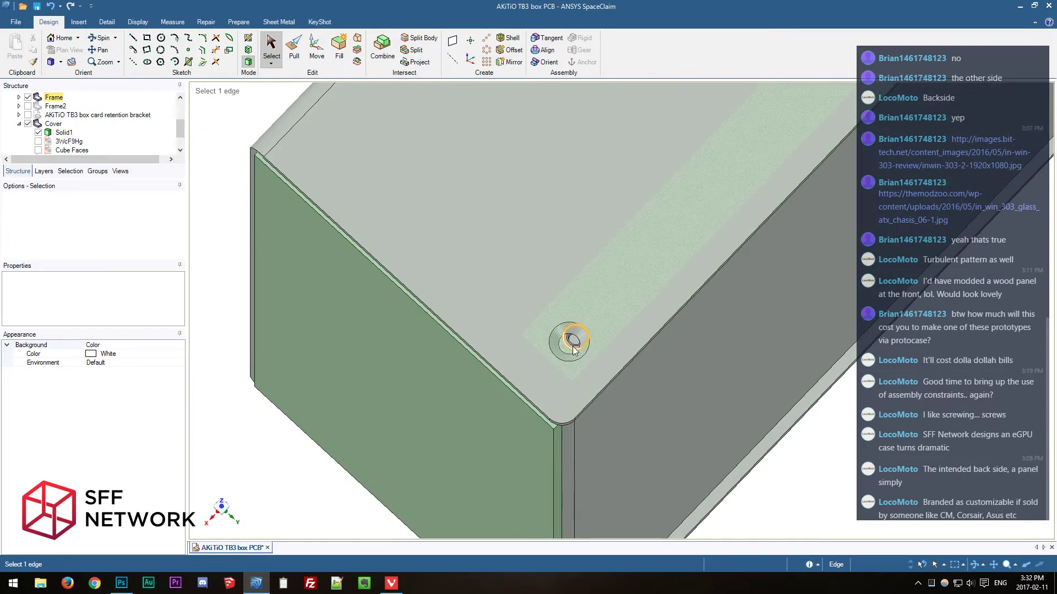
{"action": "scroll", "coordinate": [672, 374], "scroll_direction": "down", "scroll_amount": 2}
{"action": "middle_click_drag", "start_coordinate": [671, 374], "coordinate": [636, 295]}
{"action": "scroll", "coordinate": [595, 258], "scroll_direction": "up", "scroll_amount": 4}
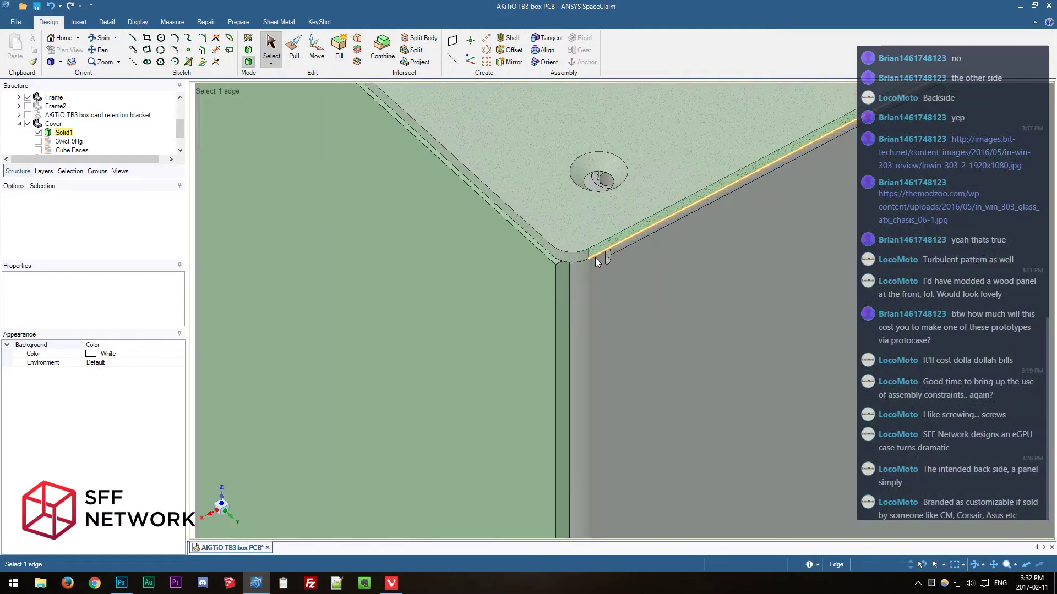
Move the back edge face of the Cover's upper flange up to the Frame's outer back face.
{"action": "left_click", "coordinate": [600, 263]}
{"action": "scroll", "coordinate": [696, 319], "scroll_direction": "down", "scroll_amount": 3}
{"action": "scroll", "coordinate": [697, 318], "scroll_direction": "up", "scroll_amount": 4}
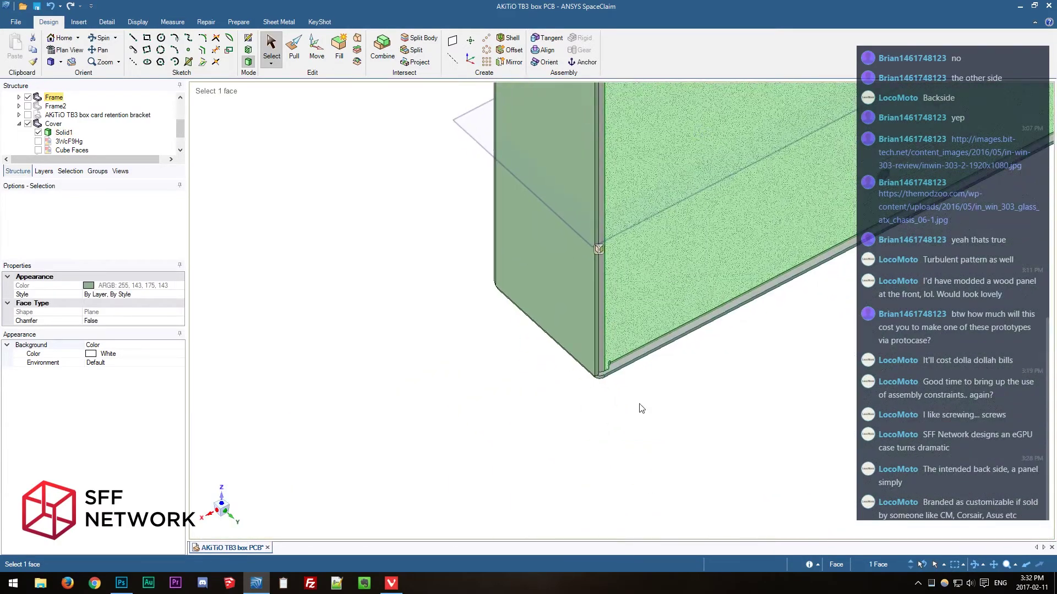
{"action": "left_click", "coordinate": [639, 405]}
{"action": "scroll", "coordinate": [631, 407], "scroll_direction": "up", "scroll_amount": 4}
{"action": "scroll", "coordinate": [597, 378], "scroll_direction": "down", "scroll_amount": 7}
{"action": "left_click", "coordinate": [654, 137]}
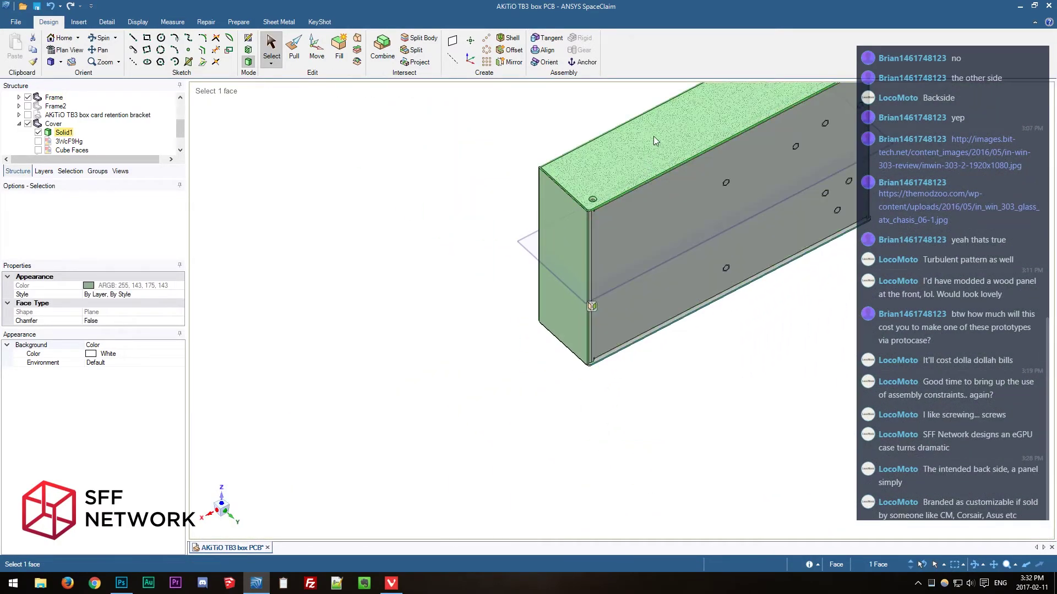
{"action": "scroll", "coordinate": [622, 165], "scroll_direction": "up", "scroll_amount": 3}
{"action": "key", "text": "m"}
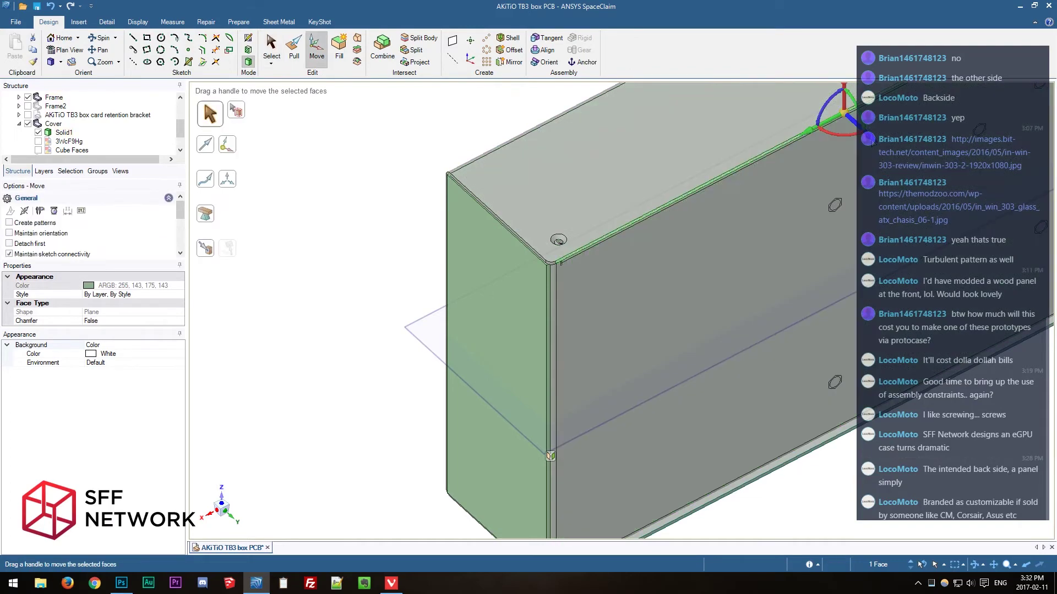
{"action": "left_click", "coordinate": [681, 285]}
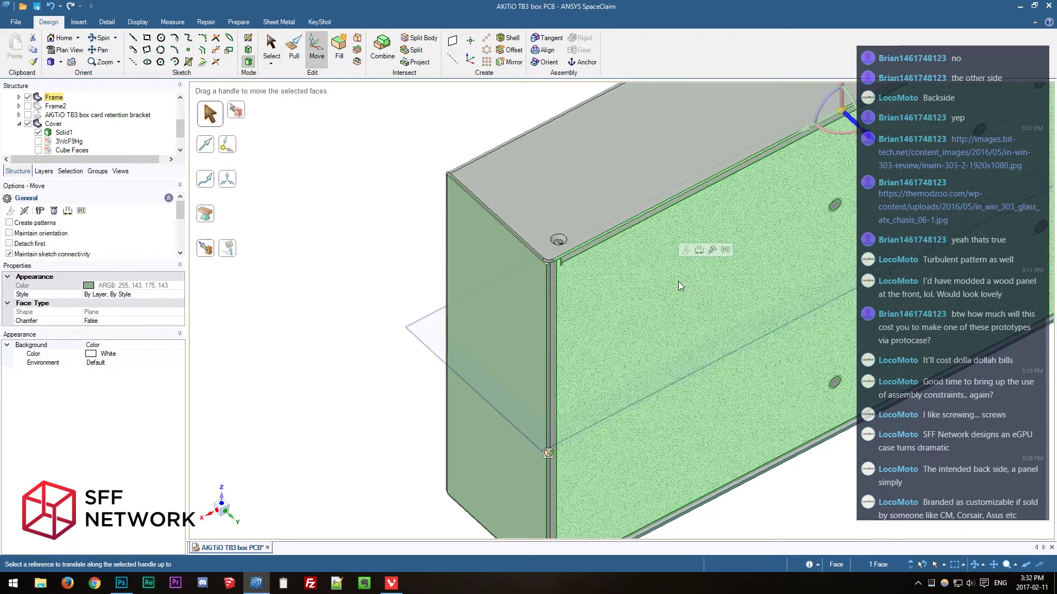
{"action": "key", "text": "Escape"}
Examine the upper and lower corners around the wood accent panel in a straight-on side view.
{"action": "scroll", "coordinate": [891, 451], "scroll_direction": "down", "scroll_amount": 3}
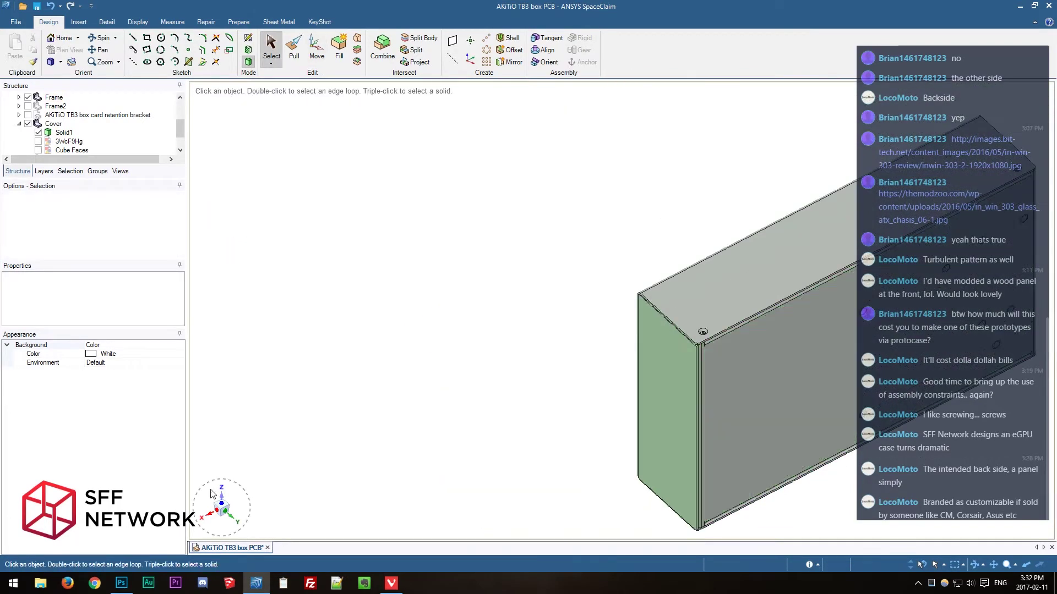
{"action": "left_click", "coordinate": [221, 513]}
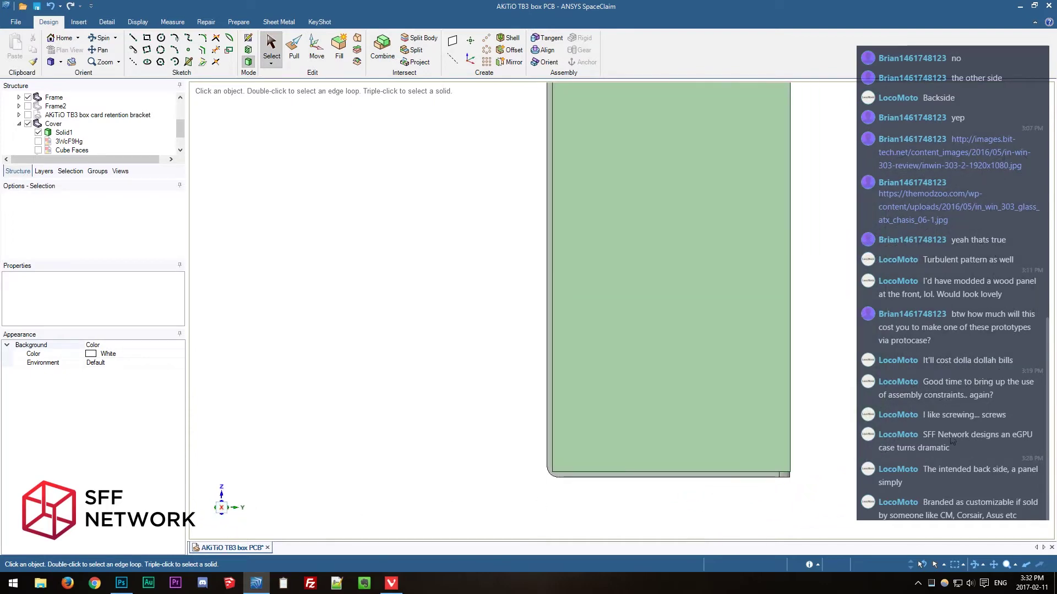
{"action": "scroll", "coordinate": [952, 441], "scroll_direction": "down", "scroll_amount": 4}
{"action": "scroll", "coordinate": [944, 113], "scroll_direction": "up", "scroll_amount": 5}
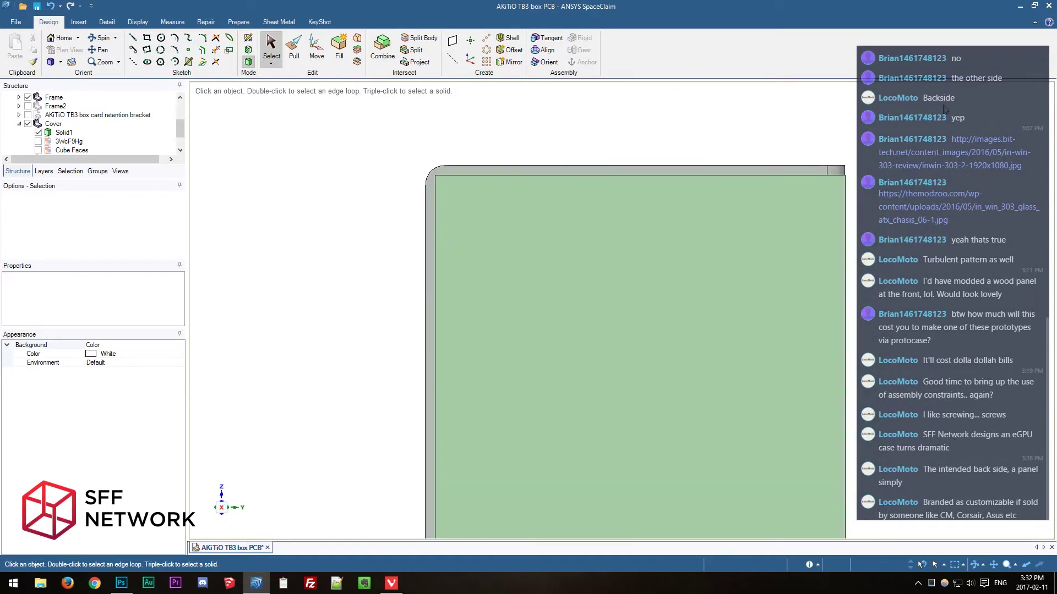
{"action": "scroll", "coordinate": [944, 110], "scroll_direction": "down", "scroll_amount": 4}
{"action": "middle_click_drag", "start_coordinate": [939, 226], "coordinate": [834, 292]}
{"action": "scroll", "coordinate": [742, 305], "scroll_direction": "down", "scroll_amount": 4}
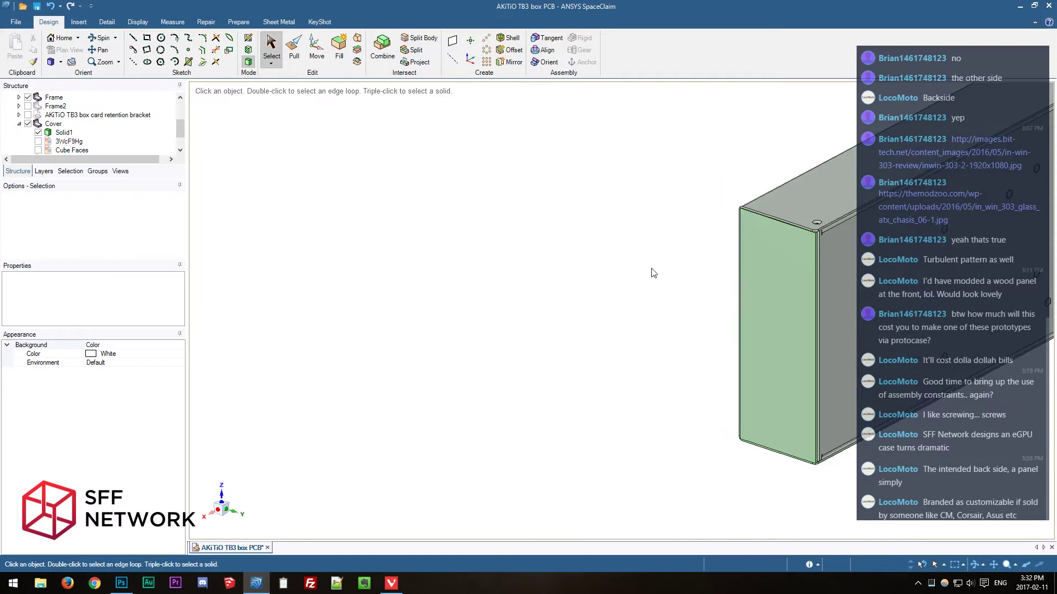
{"action": "middle_click_drag", "start_coordinate": [653, 273], "coordinate": [299, 360], "text": "shift"}
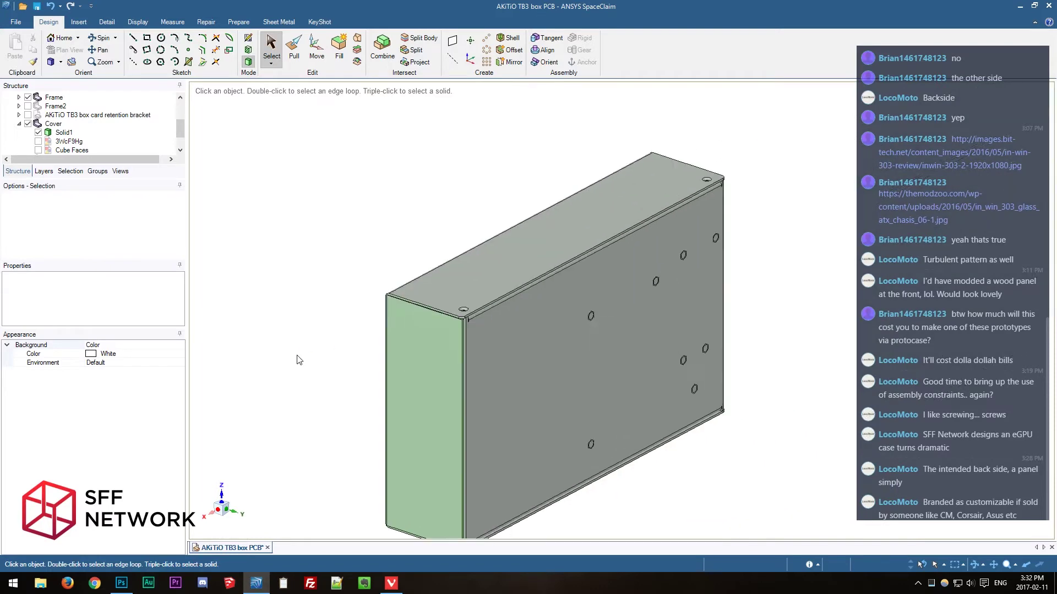
Open the Frame component in its own window and measure the distance between its upper and lower flanges.
{"action": "right_click", "coordinate": [58, 97]}
{"action": "left_click", "coordinate": [82, 198]}
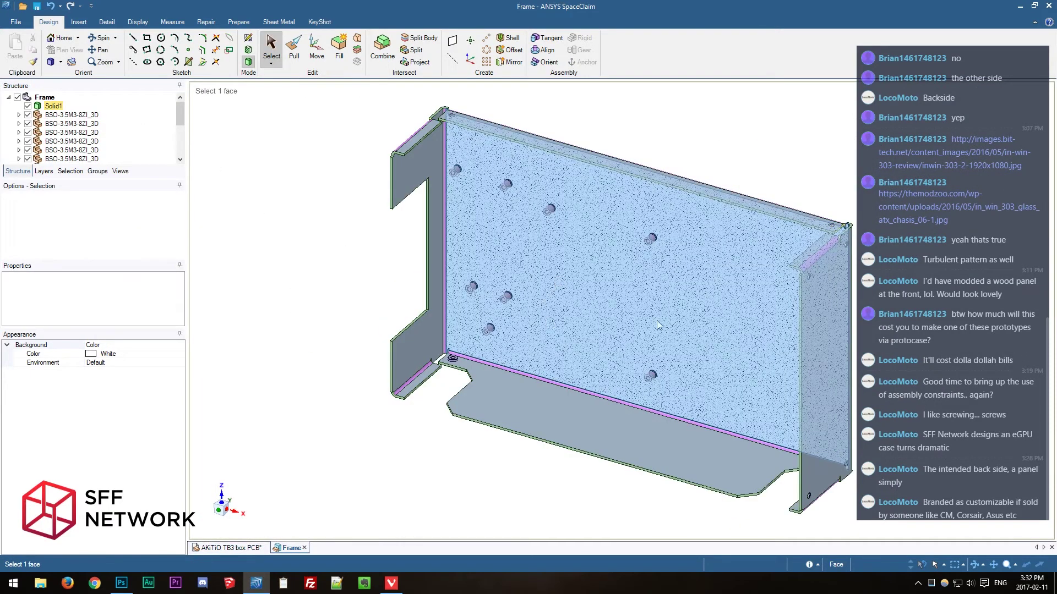
{"action": "key", "text": "e"}
{"action": "left_click", "coordinate": [730, 274]}
{"action": "middle_click_drag", "start_coordinate": [728, 270], "coordinate": [738, 154]}
{"action": "left_click", "coordinate": [728, 402], "text": "ctrl"}
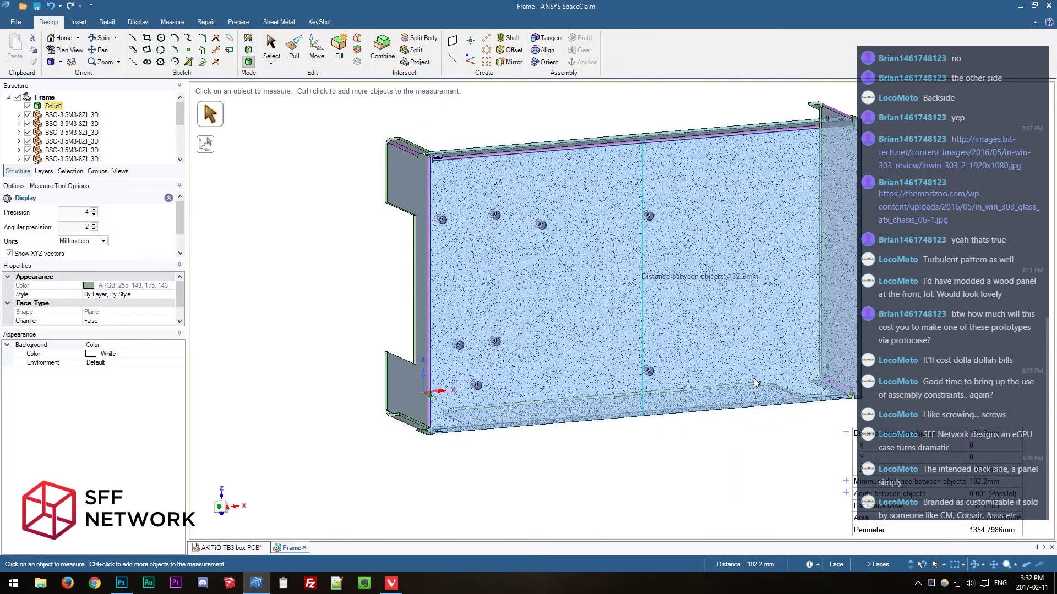
Clear the measurement and hide the BSO-3.5M3-8ZI_3D standoffs so only the Frame's Solid1 body is shown.
{"action": "left_click", "coordinate": [696, 438]}
{"action": "left_click", "coordinate": [62, 106]}
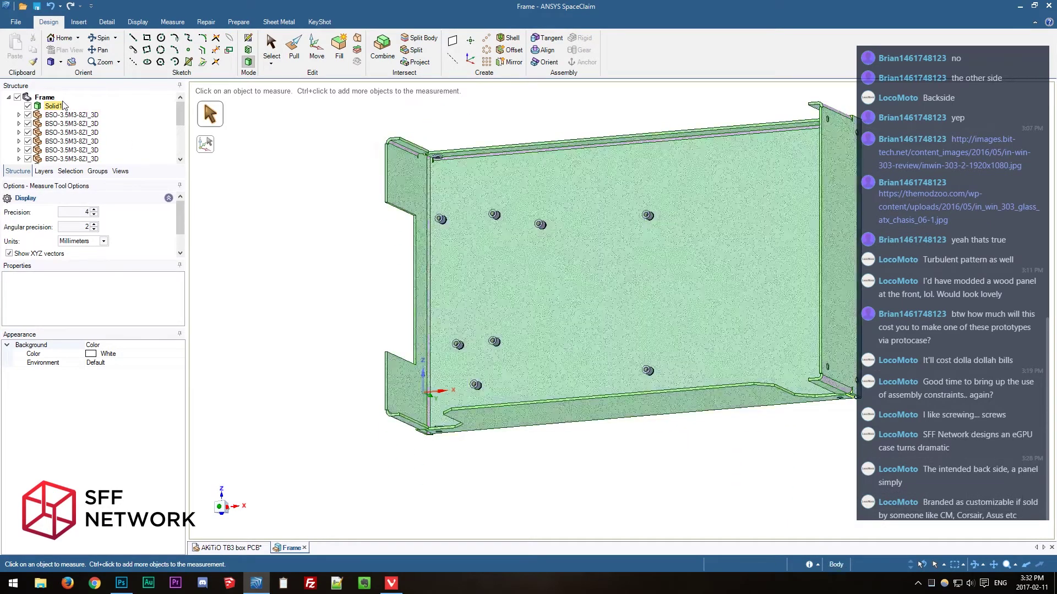
{"action": "left_click", "coordinate": [26, 98]}
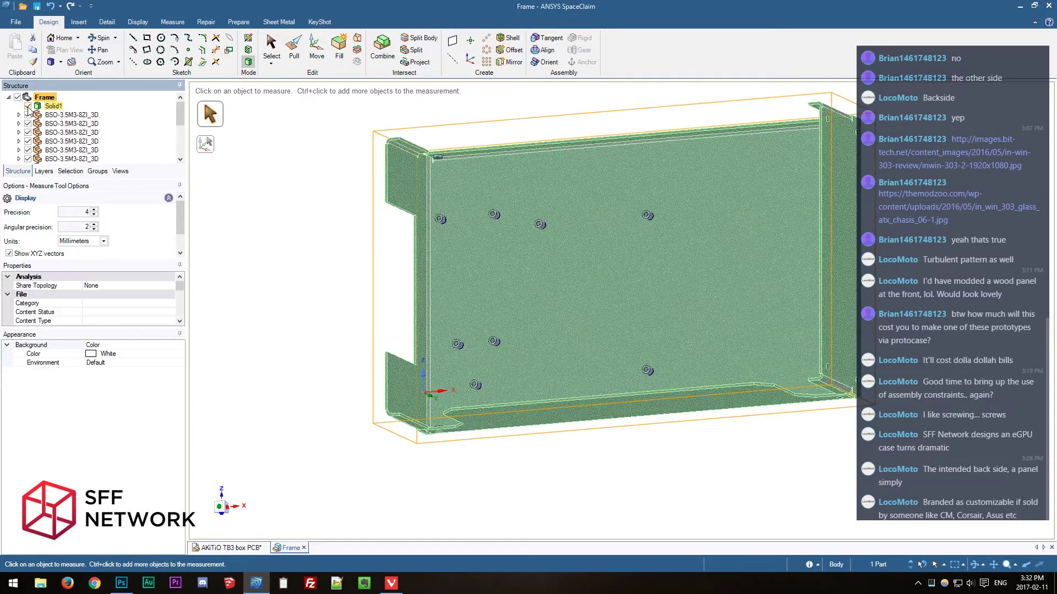
{"action": "left_click", "coordinate": [17, 97]}
{"action": "left_click", "coordinate": [19, 99]}
{"action": "key", "text": "s"}
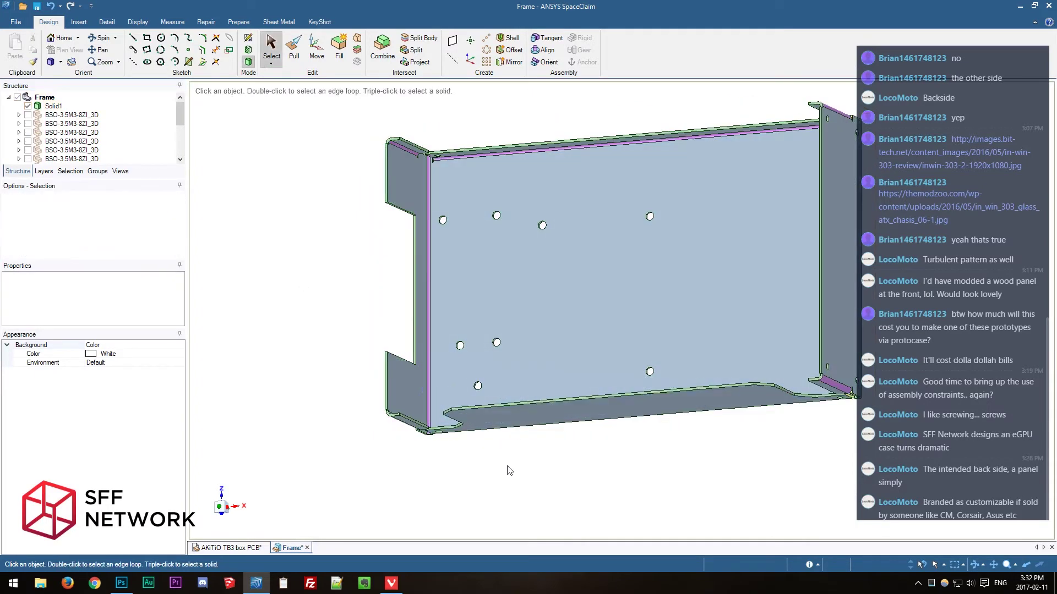
Move all faces at the Frame's lower end vertically so the distance between its lower and upper flanges is 182 mm.
{"action": "left_click", "coordinate": [567, 496]}
{"action": "middle_click_drag", "start_coordinate": [566, 497], "coordinate": [513, 483]}
{"action": "left_click_drag", "start_coordinate": [350, 403], "coordinate": [947, 484]}
{"action": "middle_click_drag", "start_coordinate": [614, 480], "coordinate": [701, 471]}
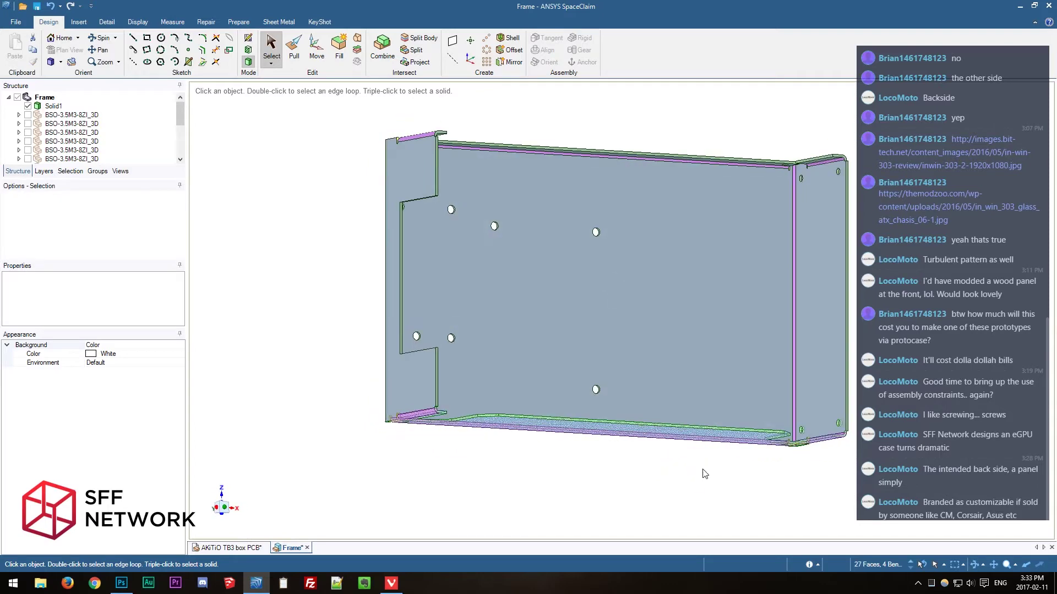
{"action": "key", "text": "m"}
{"action": "left_click_drag", "start_coordinate": [617, 425], "coordinate": [702, 438]}
{"action": "left_click", "coordinate": [618, 388]}
{"action": "key", "text": "space"}
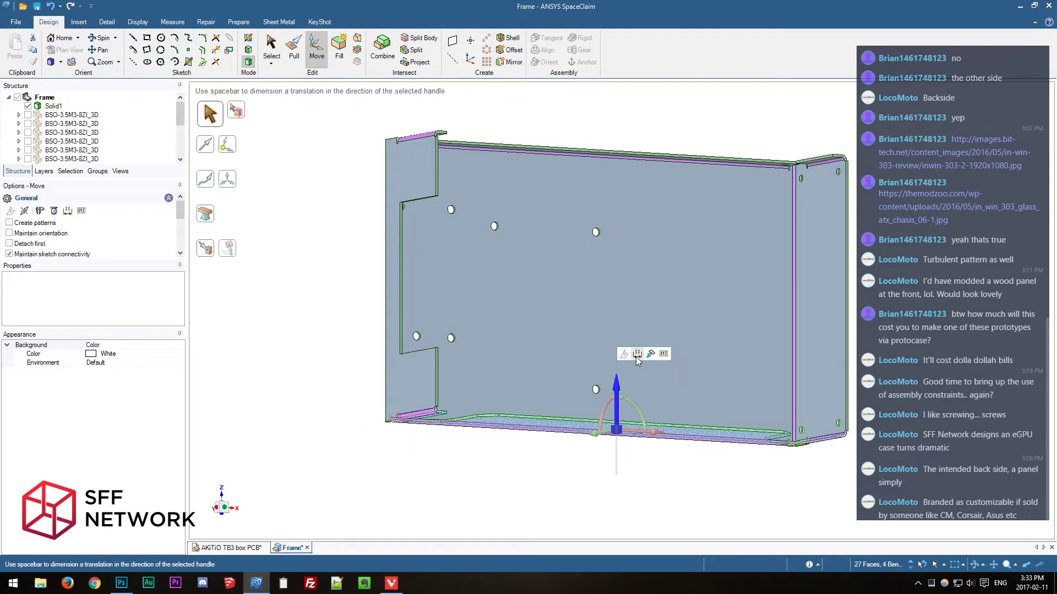
{"action": "middle_click_drag", "start_coordinate": [635, 357], "coordinate": [673, 197]}
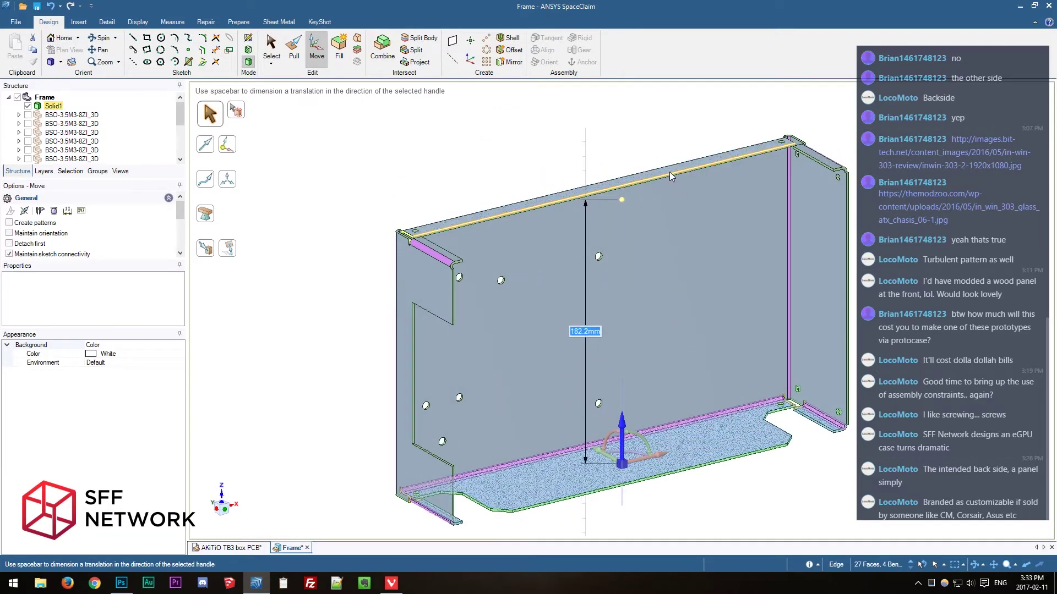
{"action": "type", "text": "182"}
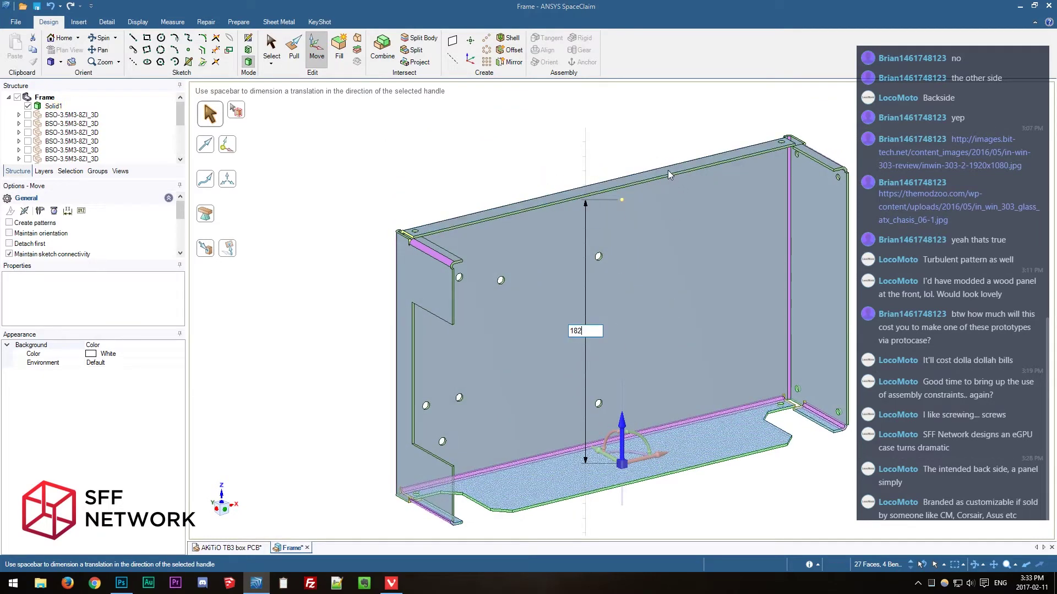
{"action": "key", "text": "Return"}
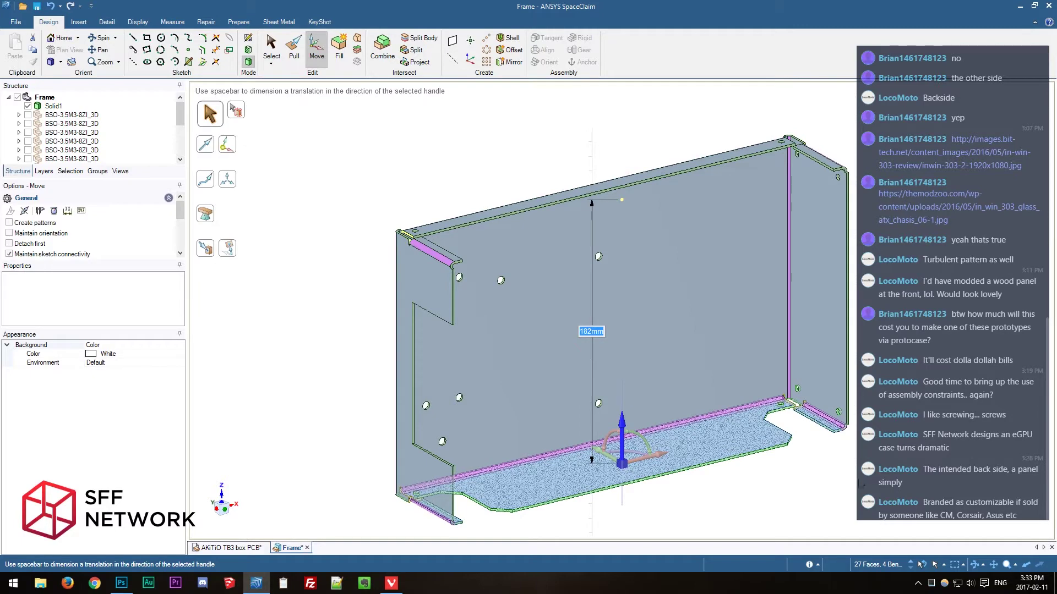
{"action": "key", "text": "Escape"}
{"action": "key", "text": "Escape"}
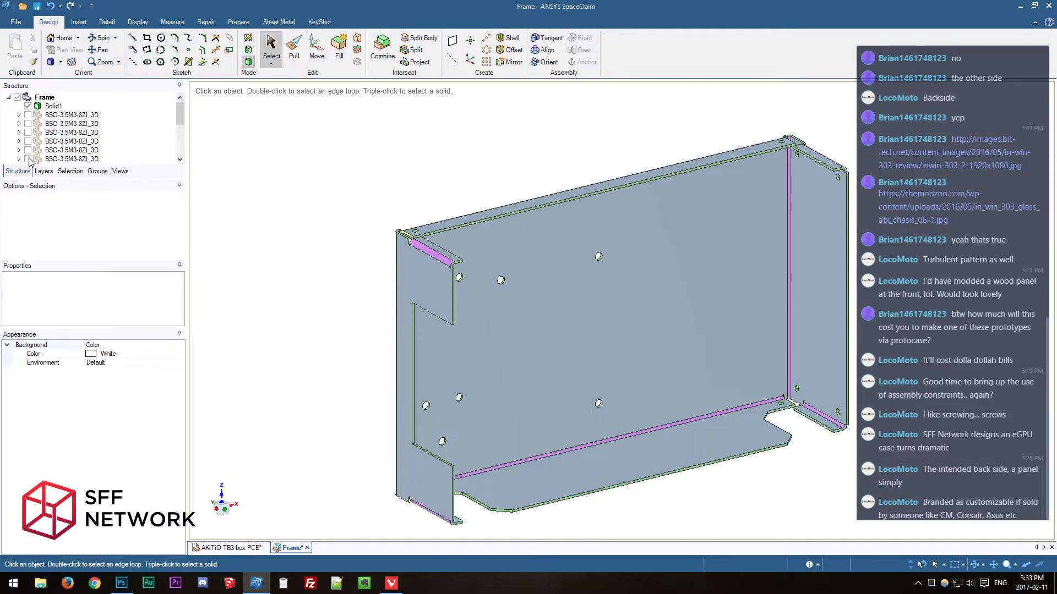
Return to the AKiTiO TB3 box PCB assembly and hide the wood accent component.
{"action": "left_click", "coordinate": [228, 547]}
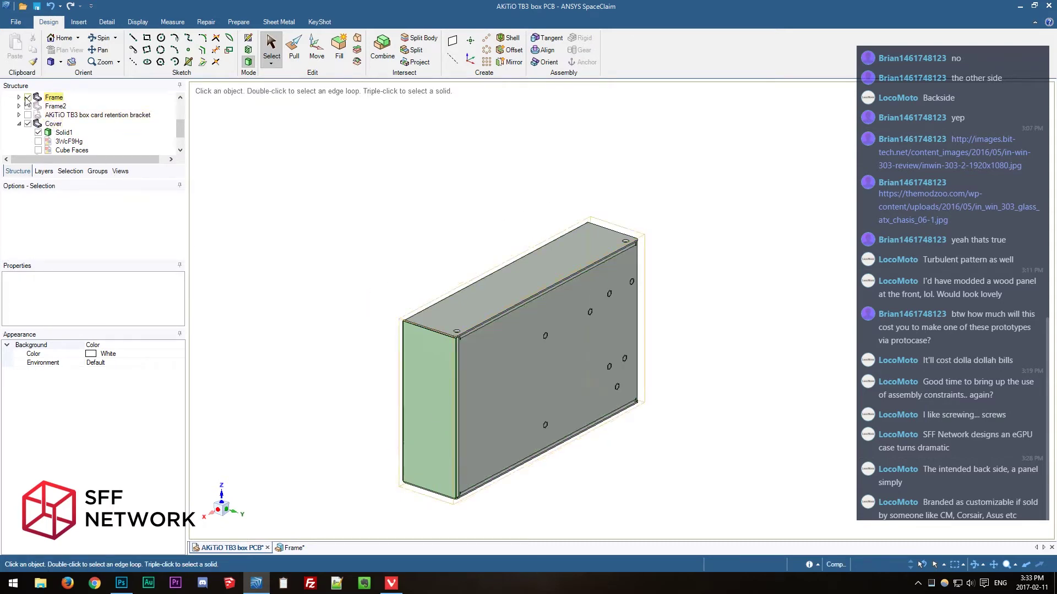
{"action": "scroll", "coordinate": [36, 130], "scroll_direction": "down", "scroll_amount": 1}
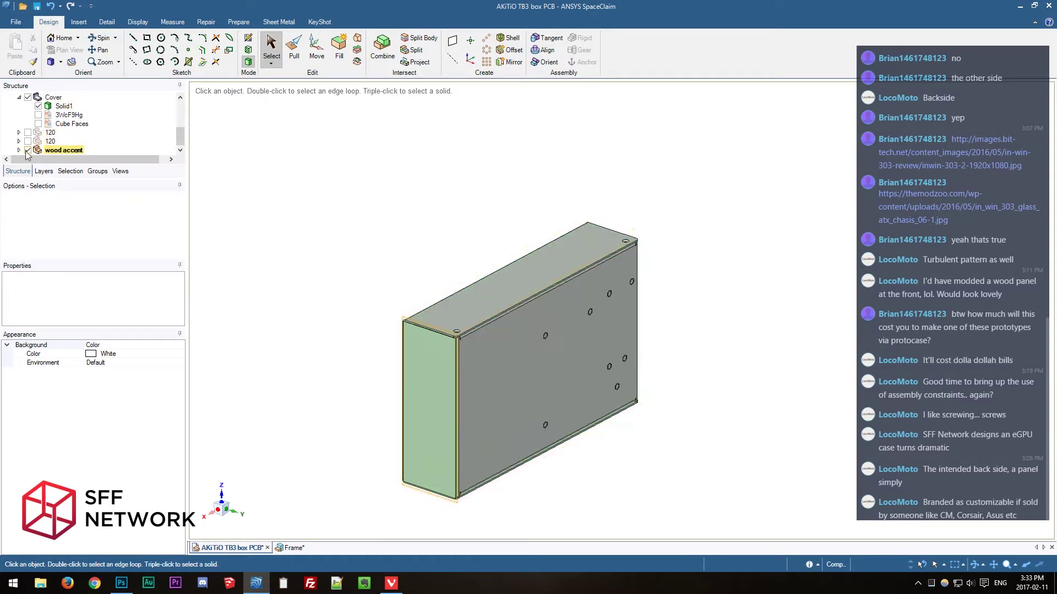
{"action": "left_click", "coordinate": [28, 150]}
{"action": "left_click", "coordinate": [63, 106]}
{"action": "middle_click_drag", "start_coordinate": [331, 371], "coordinate": [375, 368], "text": "shift"}
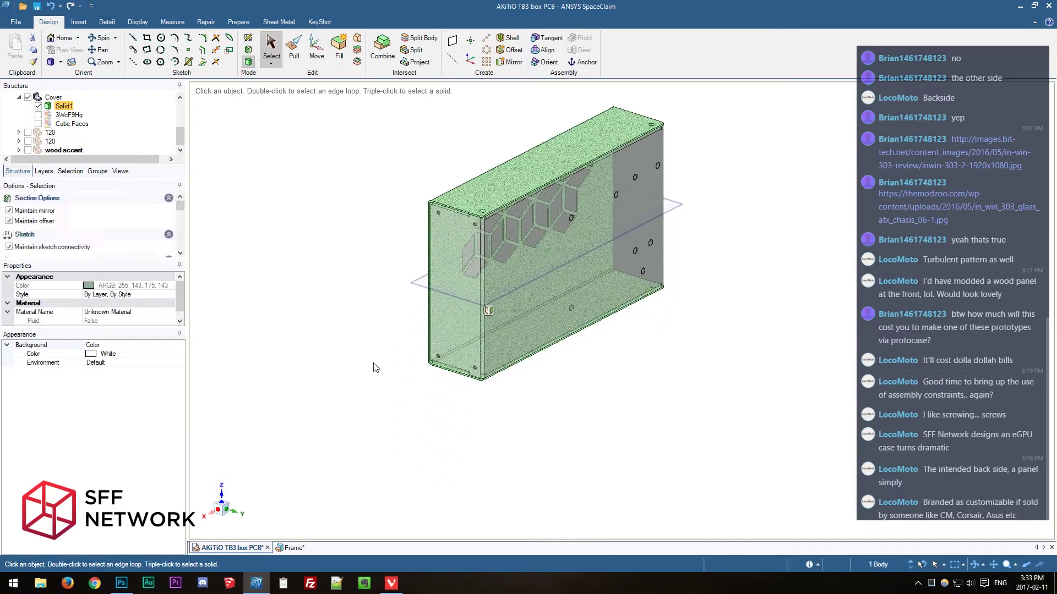
{"action": "left_click", "coordinate": [375, 368]}
Examine the gap between the Frame's lower edge and the Cover in straight-on end views from both directions.
{"action": "scroll", "coordinate": [375, 368], "scroll_direction": "up", "scroll_amount": 1}
{"action": "left_click", "coordinate": [223, 514]}
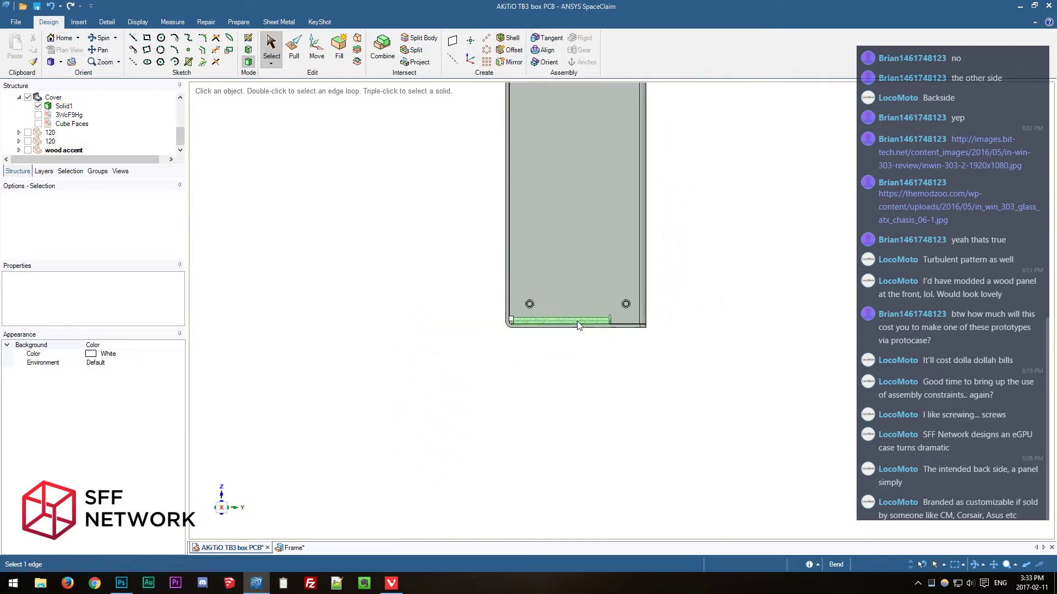
{"action": "scroll", "coordinate": [580, 321], "scroll_direction": "up", "scroll_amount": 3}
{"action": "scroll", "coordinate": [637, 384], "scroll_direction": "down", "scroll_amount": 5}
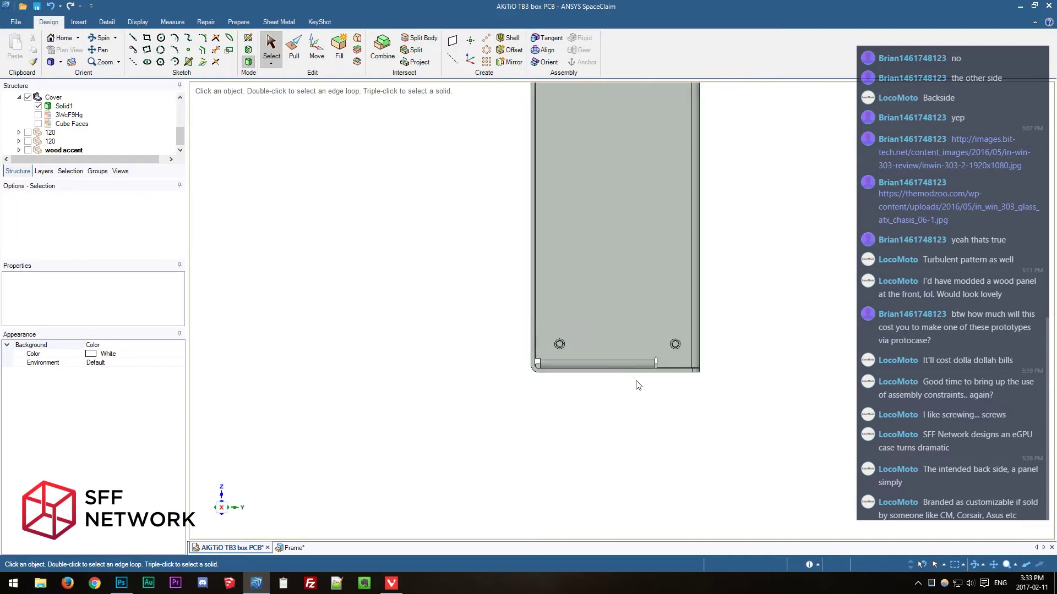
{"action": "scroll", "coordinate": [670, 365], "scroll_direction": "up", "scroll_amount": 7}
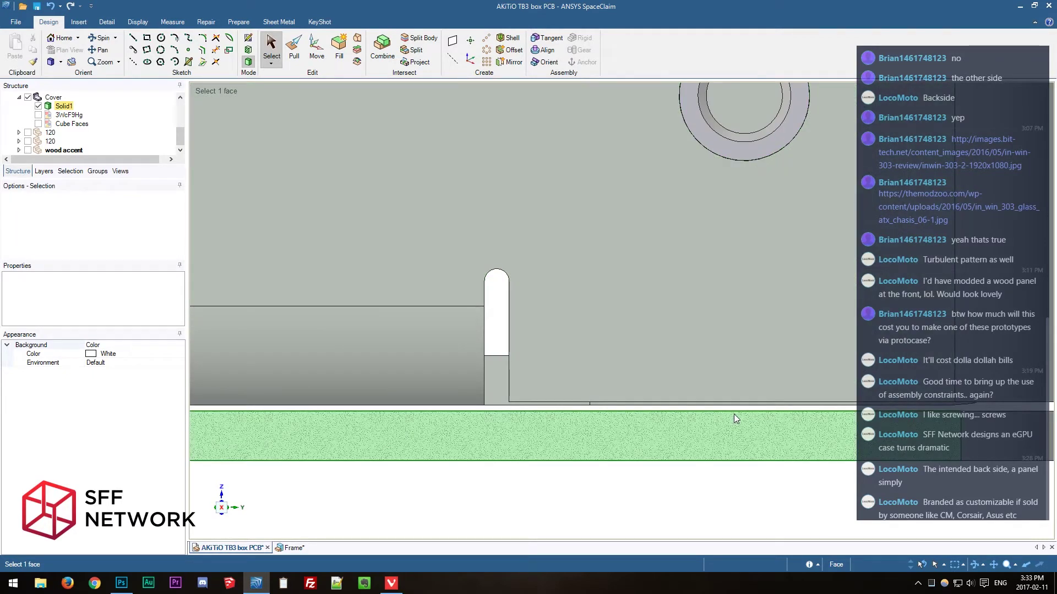
{"action": "scroll", "coordinate": [734, 414], "scroll_direction": "down", "scroll_amount": 2}
{"action": "scroll", "coordinate": [736, 414], "scroll_direction": "up", "scroll_amount": 2}
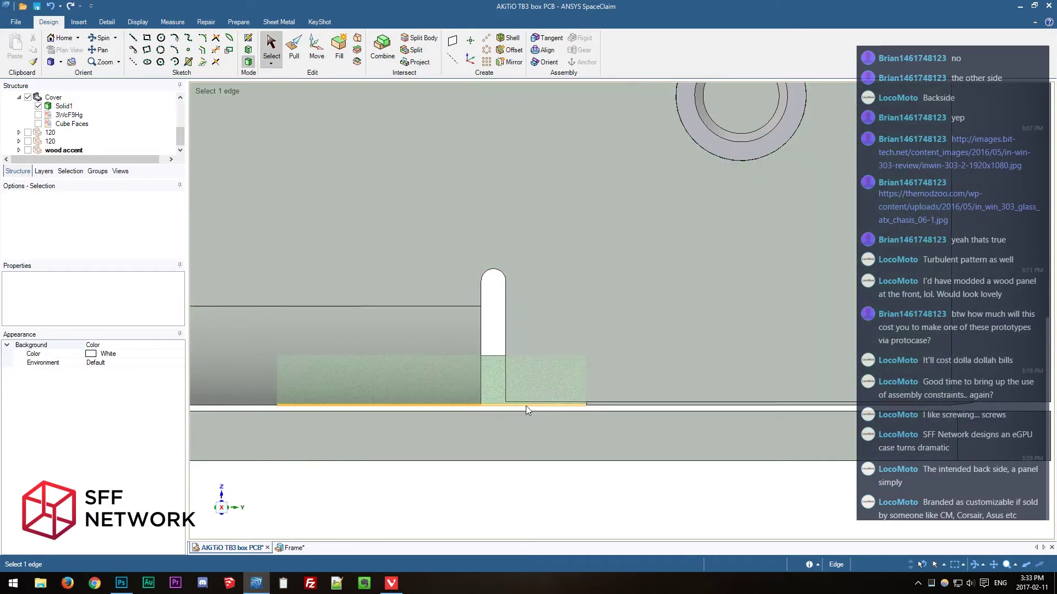
{"action": "left_click", "coordinate": [220, 510]}
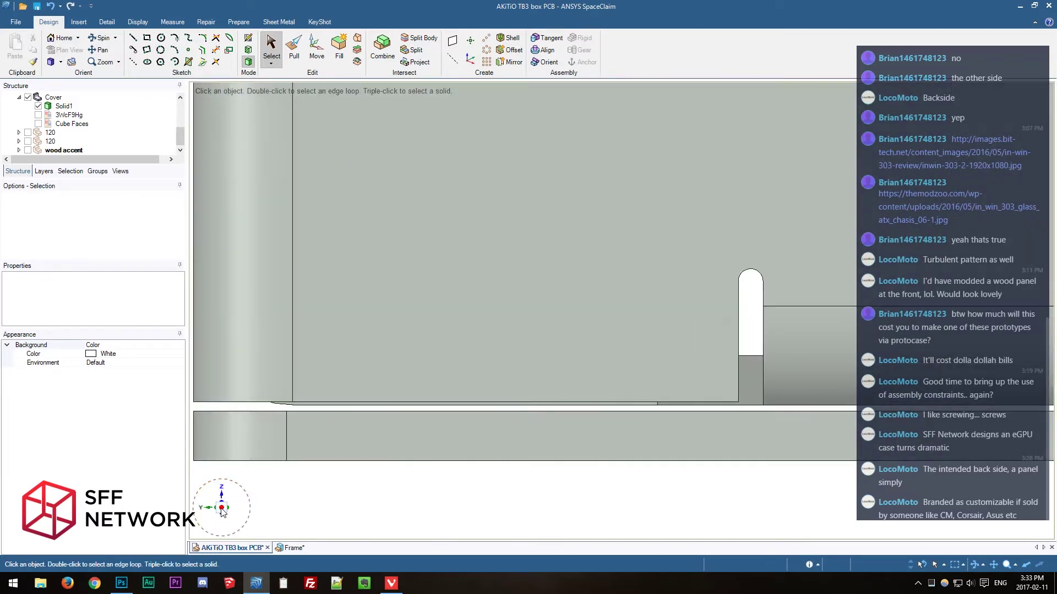
{"action": "left_click", "coordinate": [222, 509]}
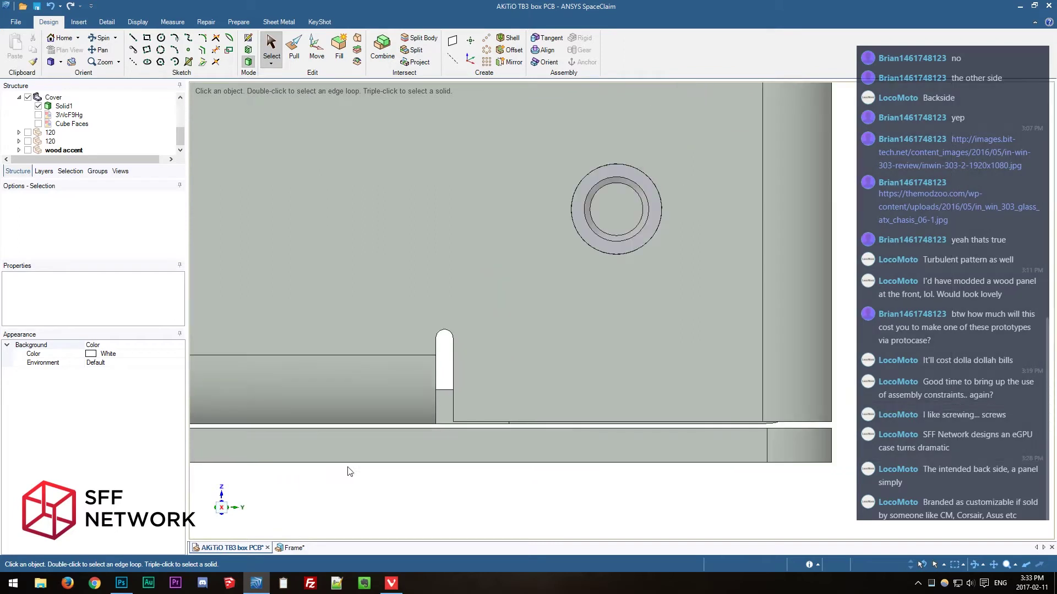
{"action": "scroll", "coordinate": [351, 472], "scroll_direction": "down", "scroll_amount": 10}
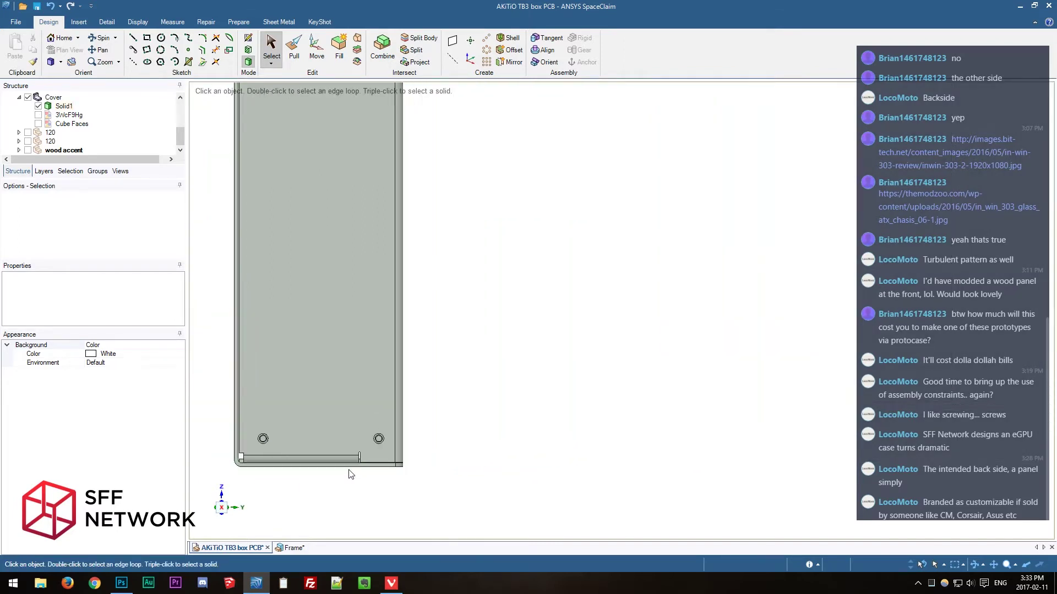
{"action": "scroll", "coordinate": [233, 486], "scroll_direction": "up", "scroll_amount": 4}
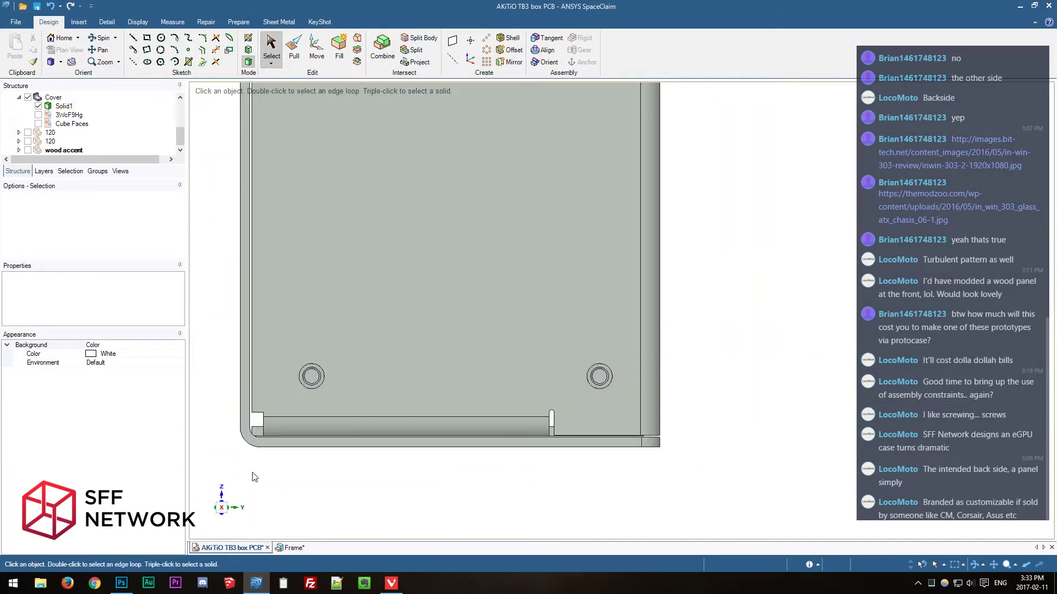
In the Frame window, measure the offsets between the lower flange, the adjoining folded lip and the end panel's bottom edge at the cutout-side corner.
{"action": "left_click", "coordinate": [292, 548]}
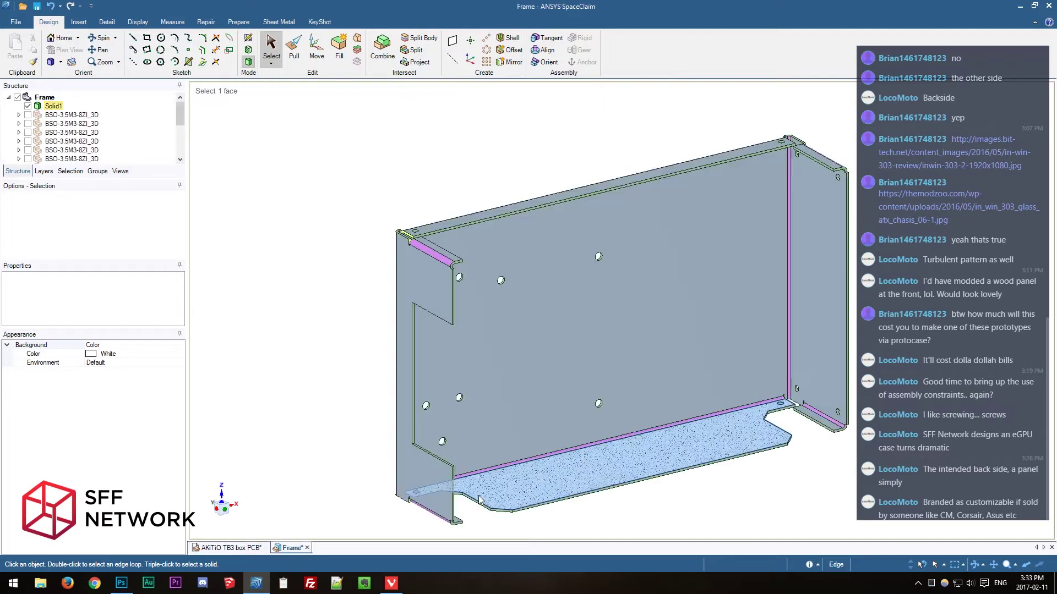
{"action": "scroll", "coordinate": [512, 490], "scroll_direction": "up", "scroll_amount": 6}
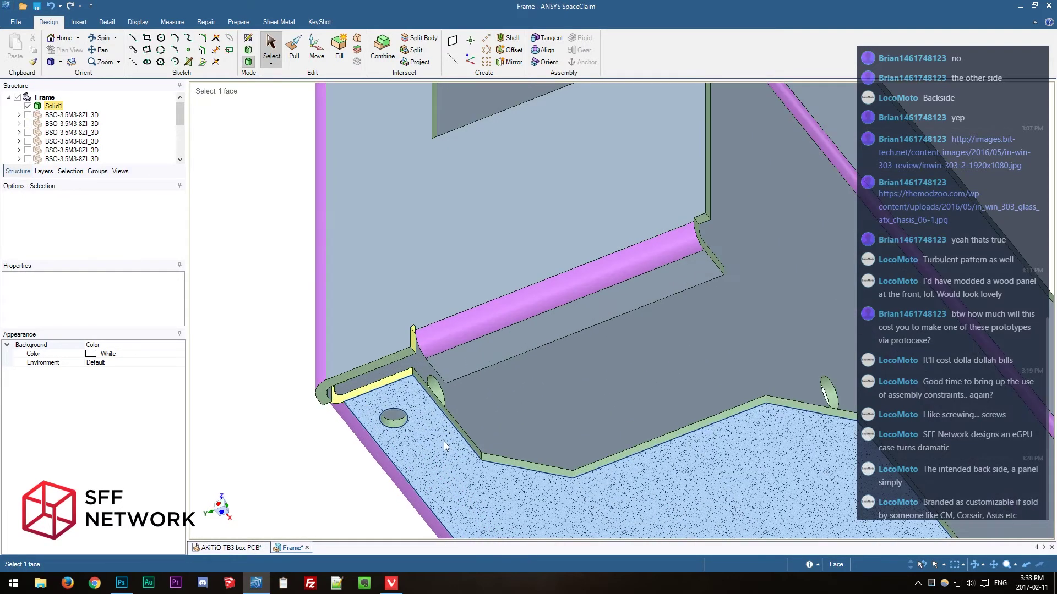
{"action": "key", "text": "e"}
{"action": "left_click", "coordinate": [477, 389]}
{"action": "left_click", "coordinate": [484, 355], "text": "ctrl"}
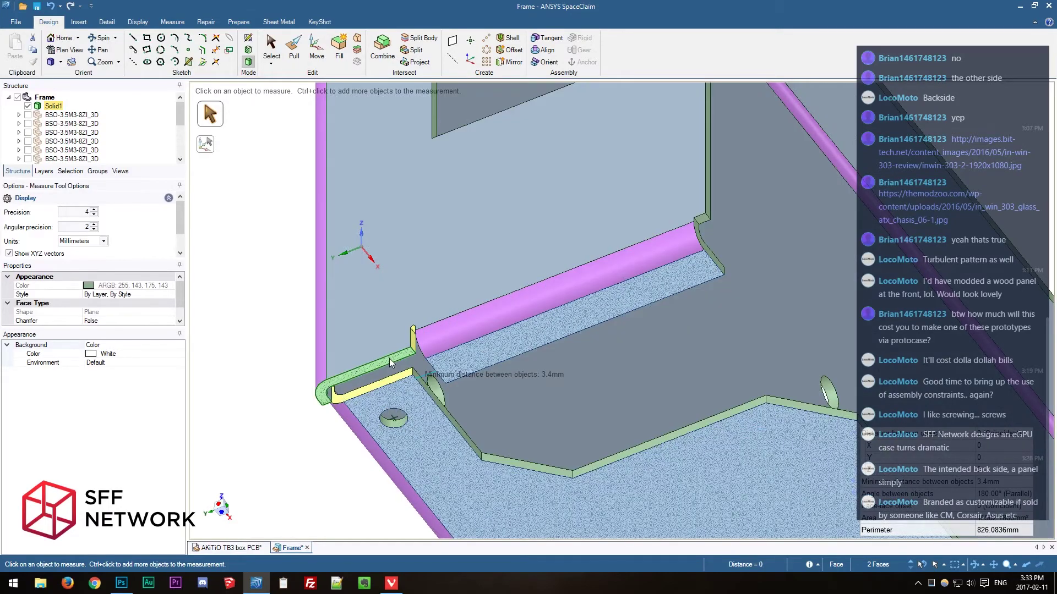
{"action": "left_click", "coordinate": [453, 376]}
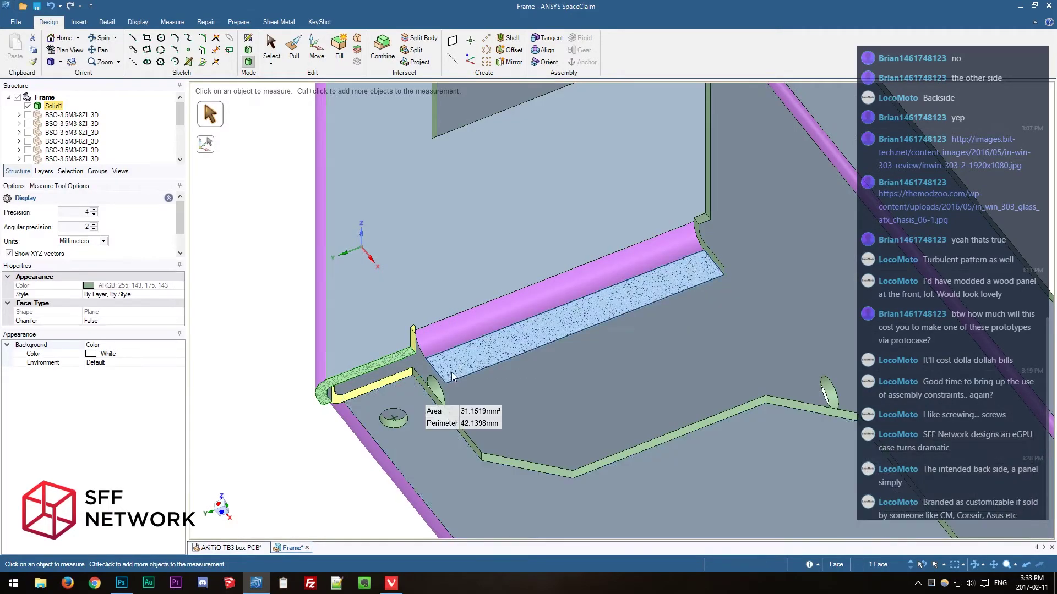
{"action": "left_click", "coordinate": [461, 370], "text": "ctrl"}
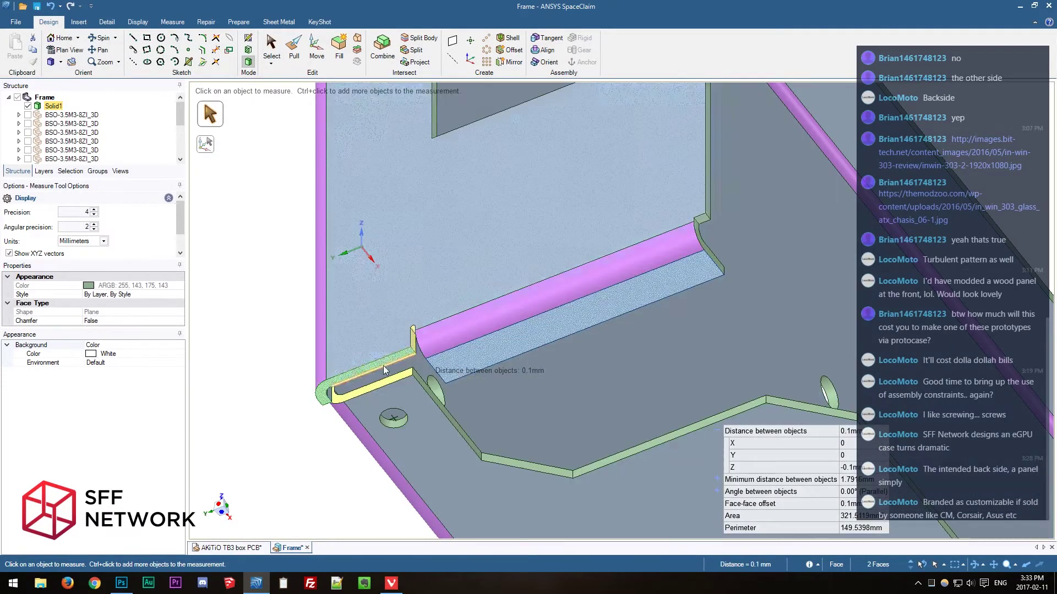
{"action": "left_click", "coordinate": [367, 367]}
{"action": "scroll", "coordinate": [370, 353], "scroll_direction": "down", "scroll_amount": 6}
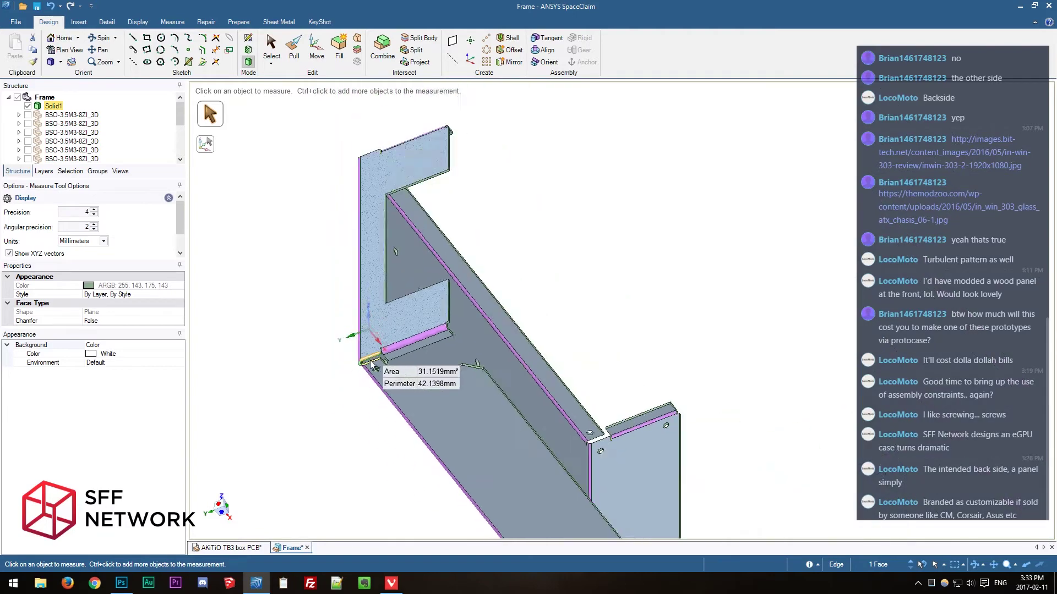
{"action": "scroll", "coordinate": [370, 355], "scroll_direction": "up", "scroll_amount": 6}
{"action": "key", "text": "m"}
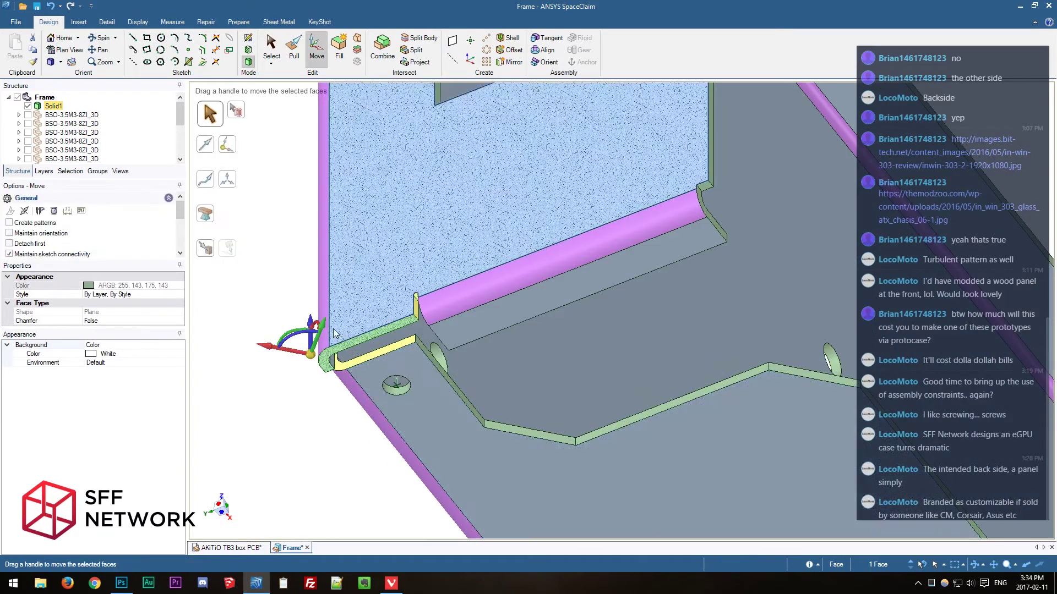
{"action": "left_click", "coordinate": [311, 322]}
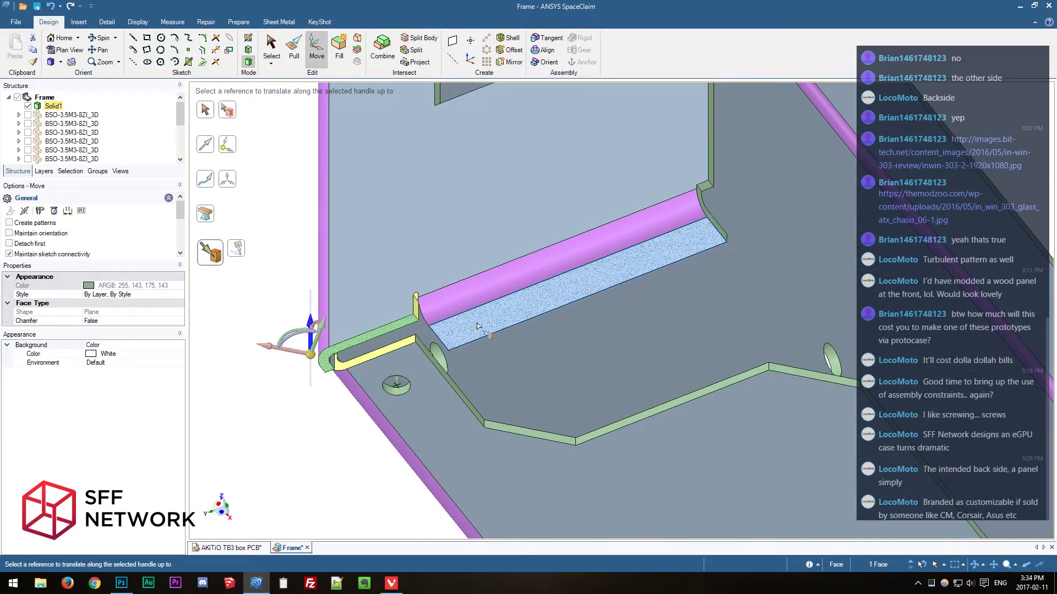
{"action": "key", "text": "Escape"}
Pull the bottom edge face of the Frame's solid end panel, beside the corner relief, up to the lower flange's outer face.
{"action": "scroll", "coordinate": [348, 443], "scroll_direction": "down", "scroll_amount": 2}
{"action": "middle_click_drag", "start_coordinate": [348, 443], "coordinate": [432, 220]}
{"action": "scroll", "coordinate": [671, 341], "scroll_direction": "up", "scroll_amount": 4}
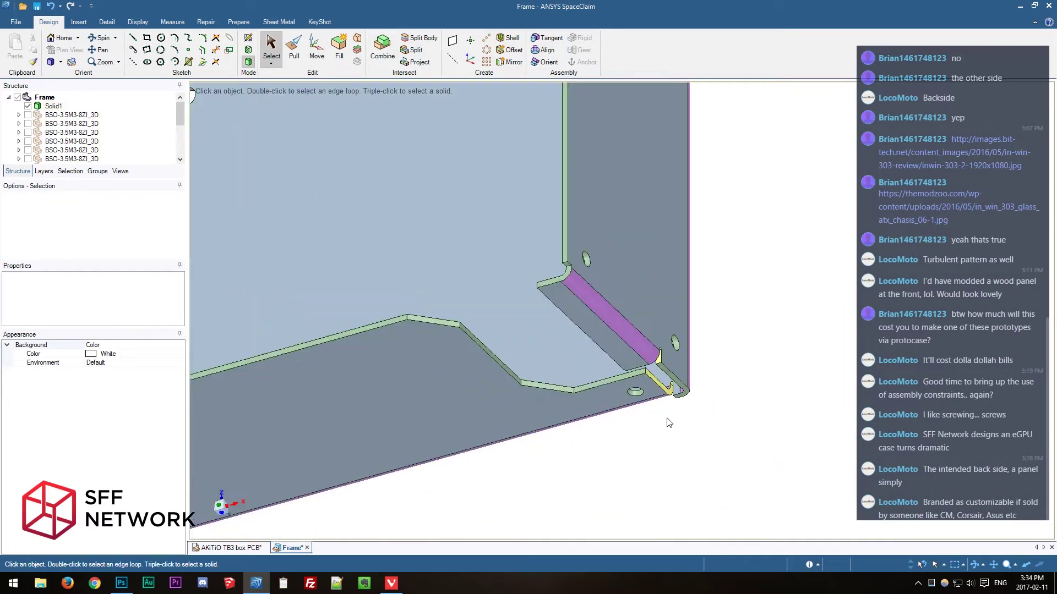
{"action": "left_click", "coordinate": [656, 345]}
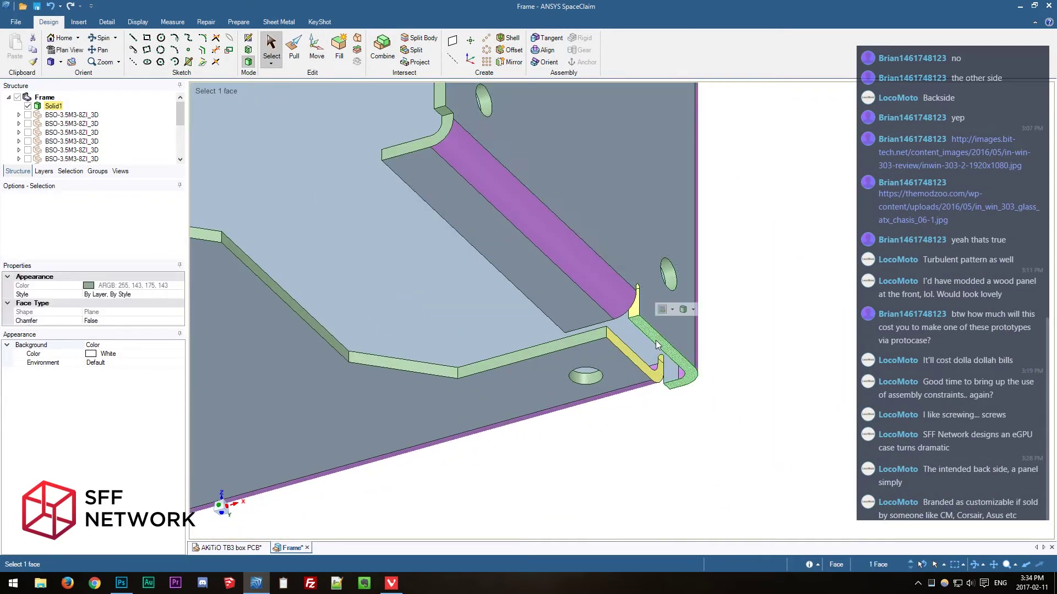
{"action": "key", "text": "p"}
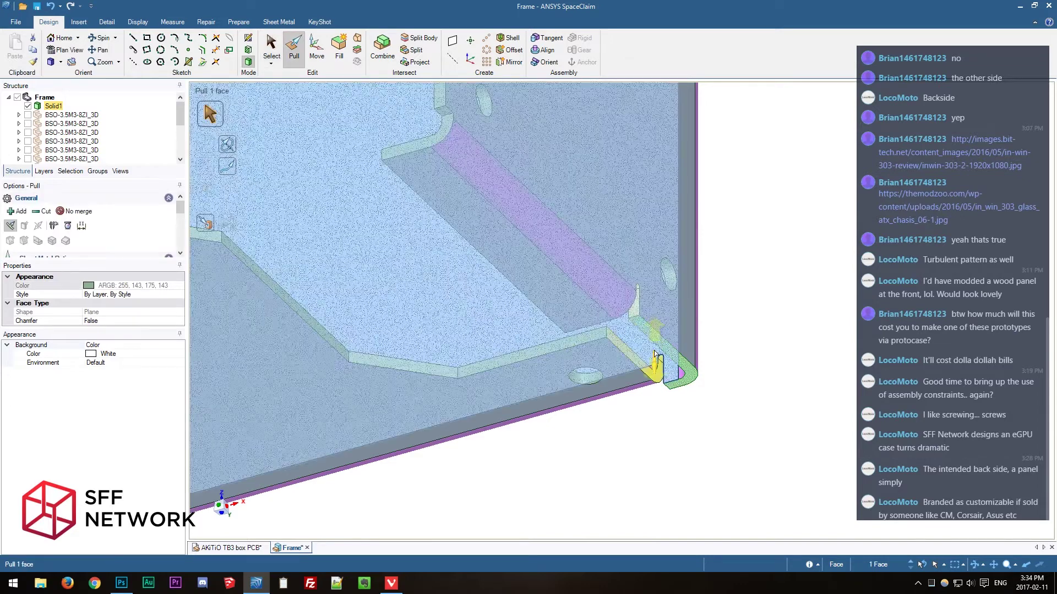
{"action": "key", "text": "u"}
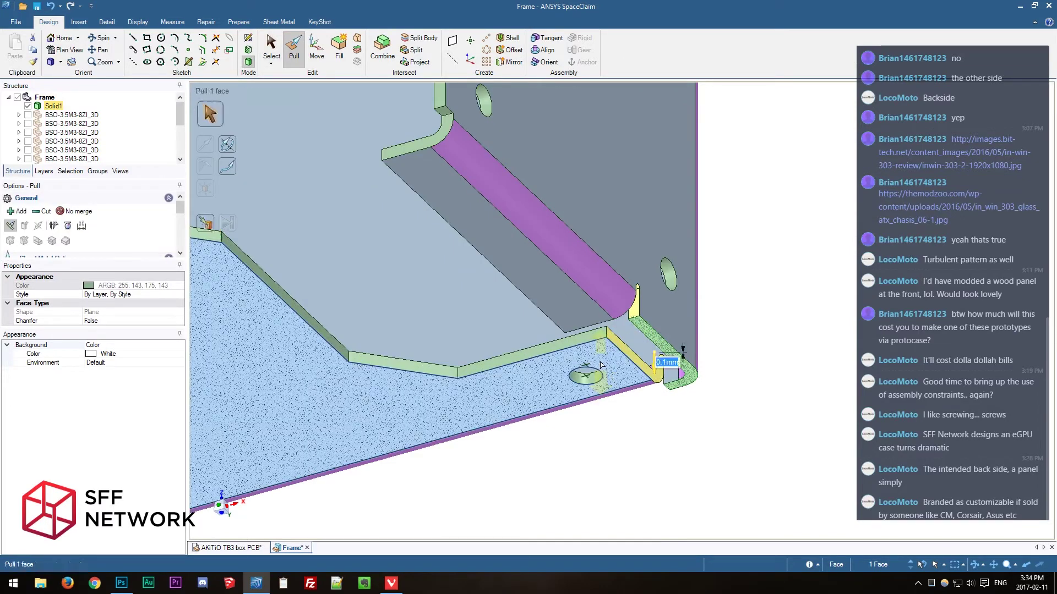
{"action": "key", "text": "Escape"}
Pull the top edge face of the Frame's solid end panel, beside the corner relief, up to the upper flange's outer face.
{"action": "scroll", "coordinate": [644, 454], "scroll_direction": "down", "scroll_amount": 6}
{"action": "middle_click_drag", "start_coordinate": [647, 461], "coordinate": [720, 401]}
{"action": "scroll", "coordinate": [550, 183], "scroll_direction": "up", "scroll_amount": 5}
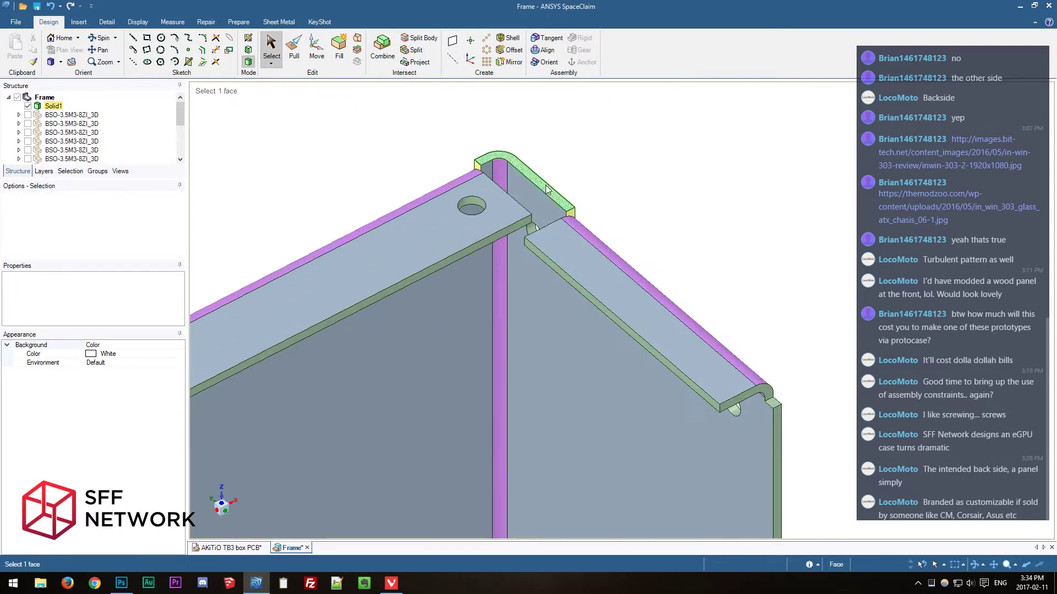
{"action": "left_click", "coordinate": [544, 180]}
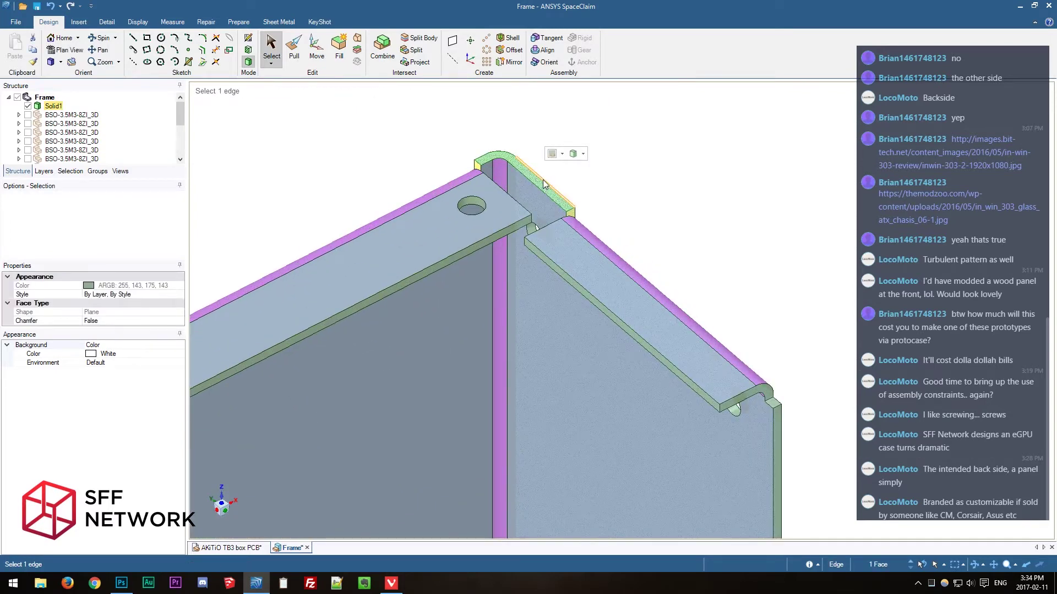
{"action": "key", "text": "p"}
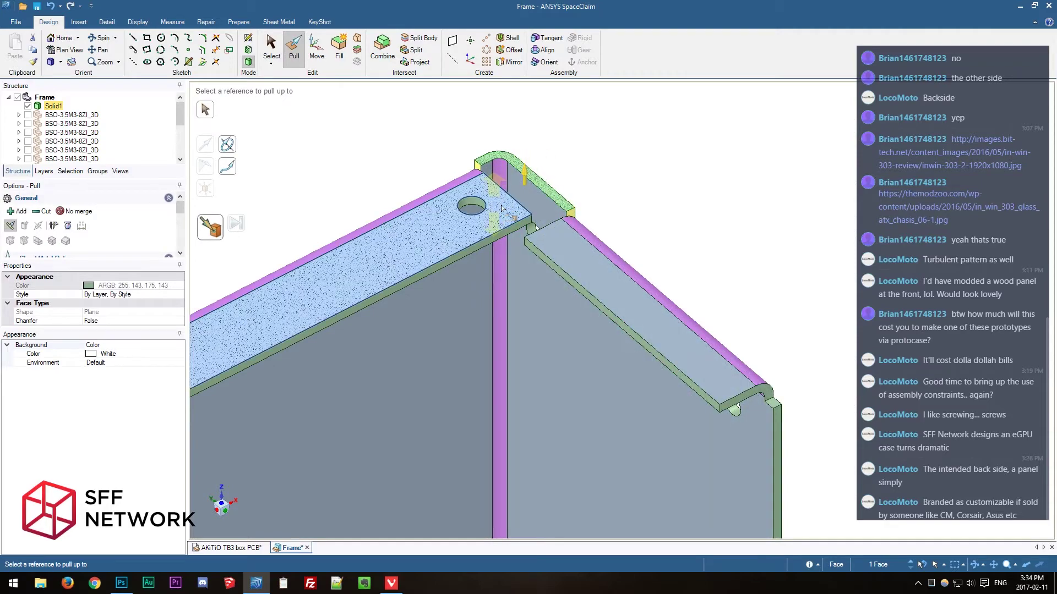
{"action": "key", "text": "Escape"}
Pull the top edge face of the cutout-side end panel at the opposite upper corner up to the upper flange's outer face.
{"action": "scroll", "coordinate": [714, 210], "scroll_direction": "up", "scroll_amount": 10}
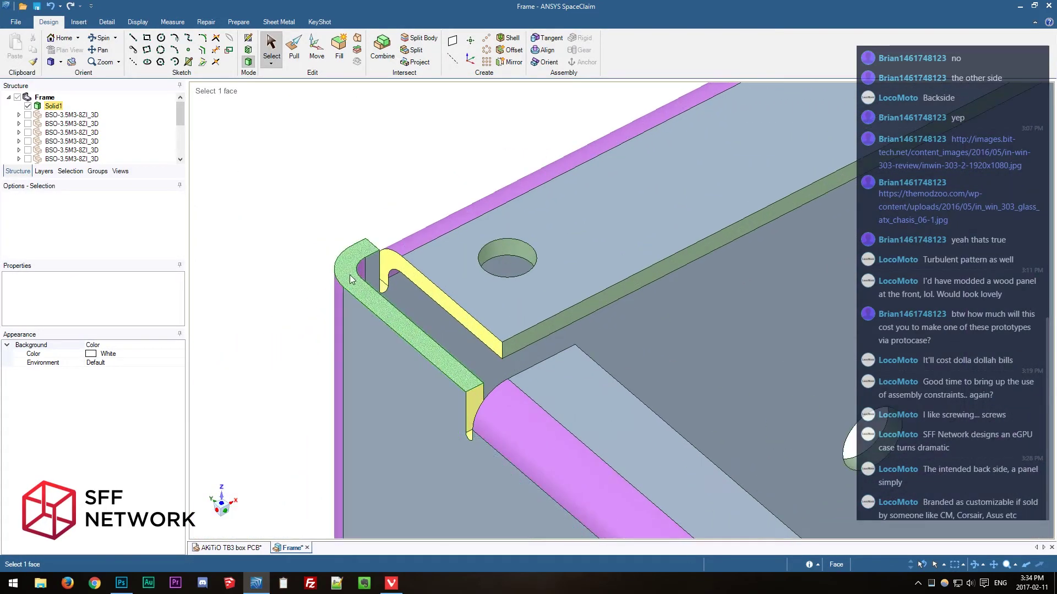
{"action": "left_click", "coordinate": [351, 279]}
{"action": "key", "text": "p"}
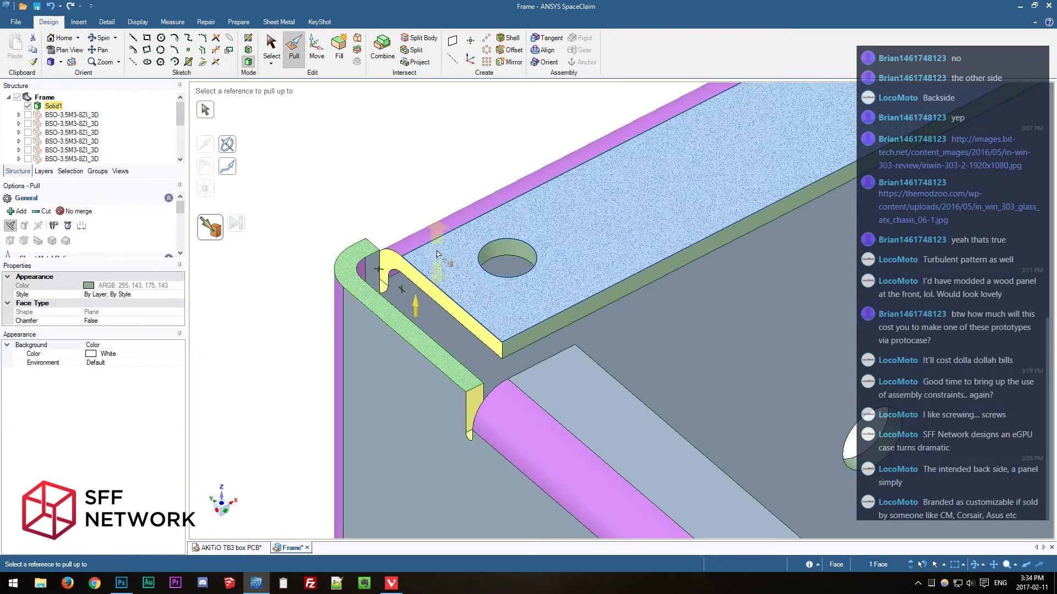
{"action": "key", "text": "s"}
{"action": "scroll", "coordinate": [355, 258], "scroll_direction": "down", "scroll_amount": 6}
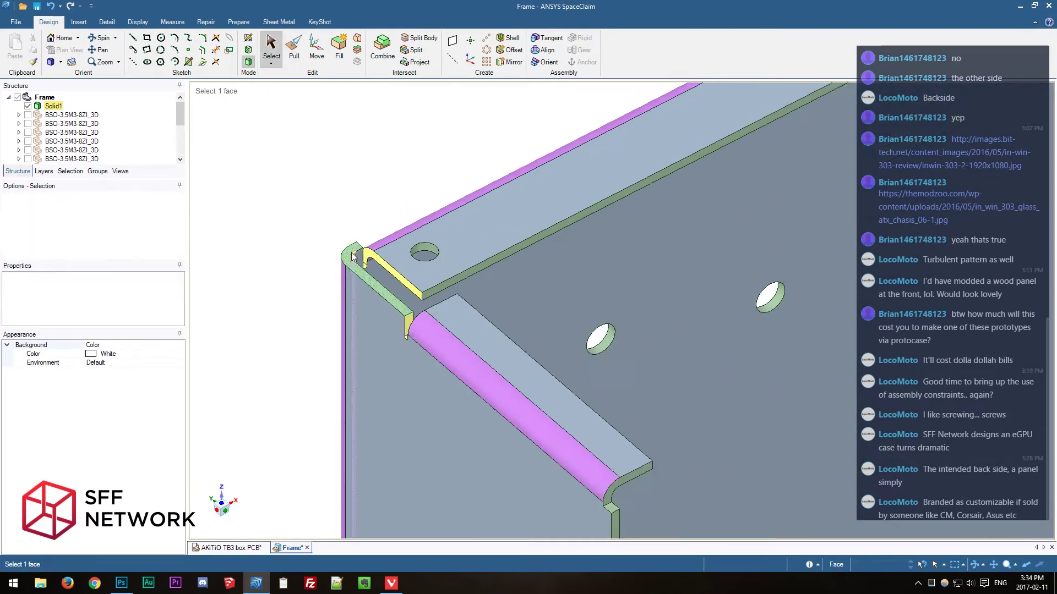
{"action": "scroll", "coordinate": [355, 258], "scroll_direction": "down", "scroll_amount": 5}
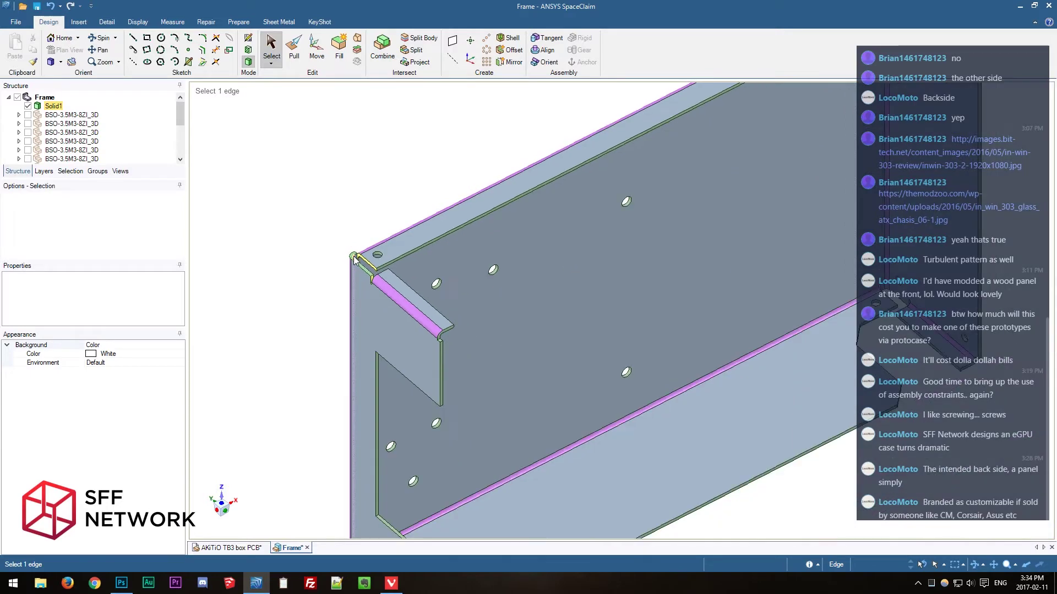
{"action": "key", "text": "Escape"}
Measure the front edge faces of the Frame's lower flange and the cutout-side end panel near their shared corner.
{"action": "middle_click_drag", "start_coordinate": [778, 444], "coordinate": [666, 413]}
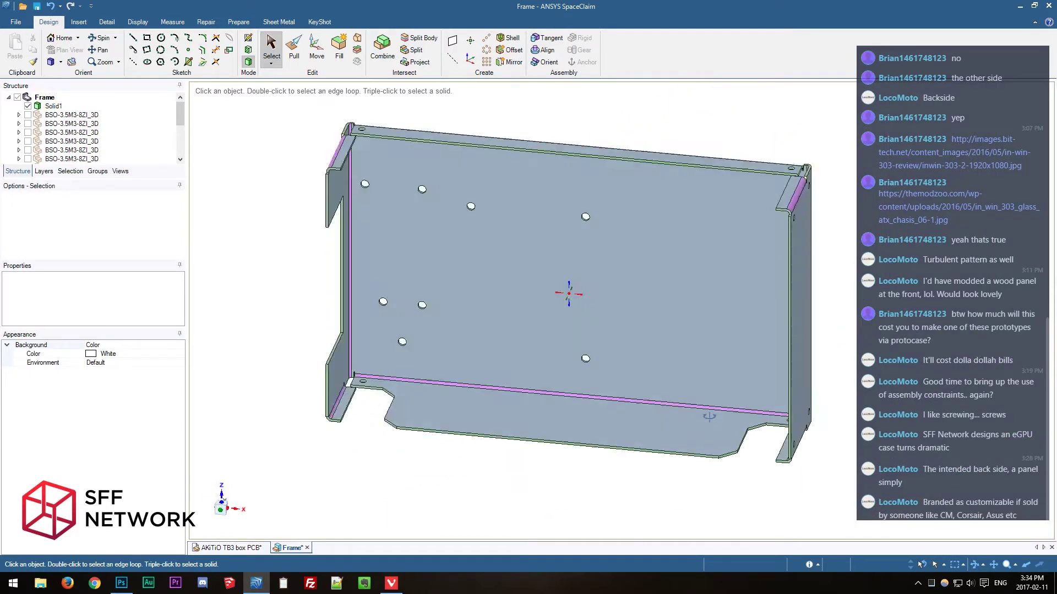
{"action": "left_click", "coordinate": [664, 411]}
{"action": "key", "text": "Escape"}
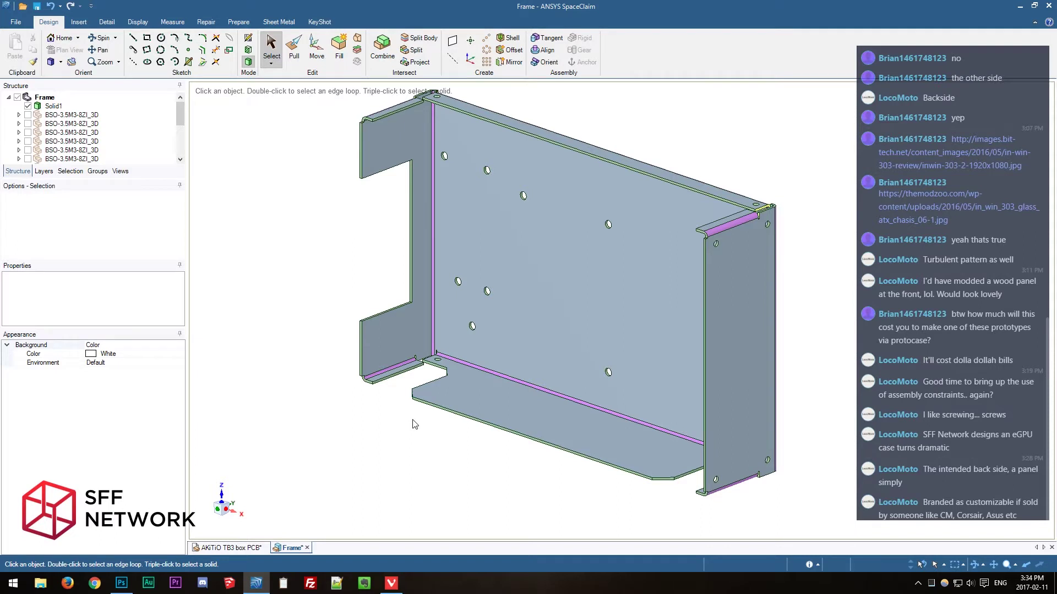
{"action": "scroll", "coordinate": [414, 424], "scroll_direction": "down", "scroll_amount": 1}
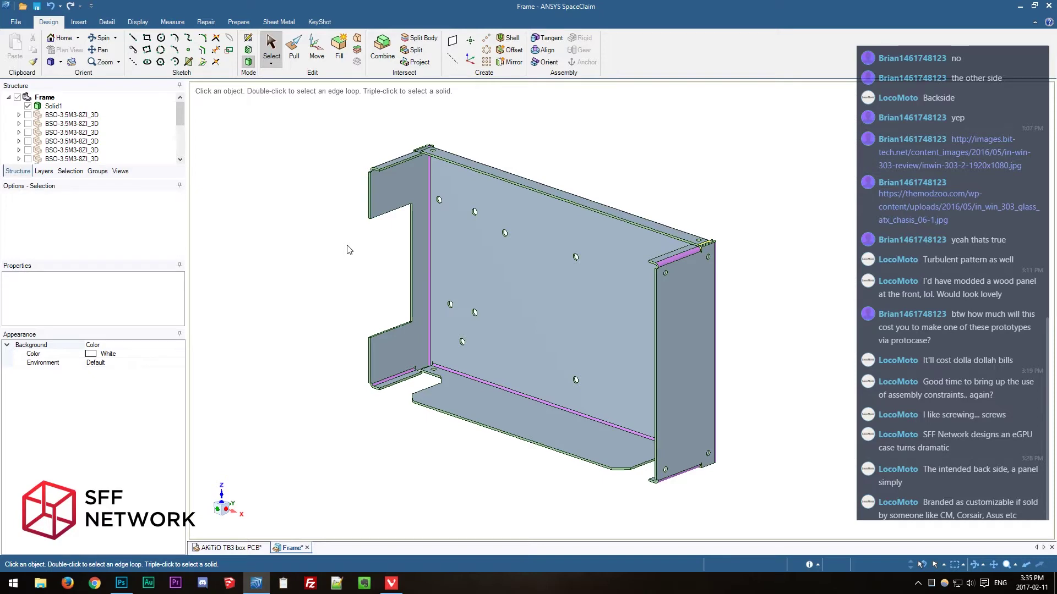
{"action": "mouse_move", "coordinate": [343, 268]}
{"action": "middle_mouse_down"}
{"action": "mouse_move", "coordinate": [488, 270]}
{"action": "mouse_move", "coordinate": [426, 326]}
{"action": "mouse_move", "coordinate": [378, 283]}
{"action": "mouse_move", "coordinate": [380, 292]}
{"action": "middle_mouse_up"}
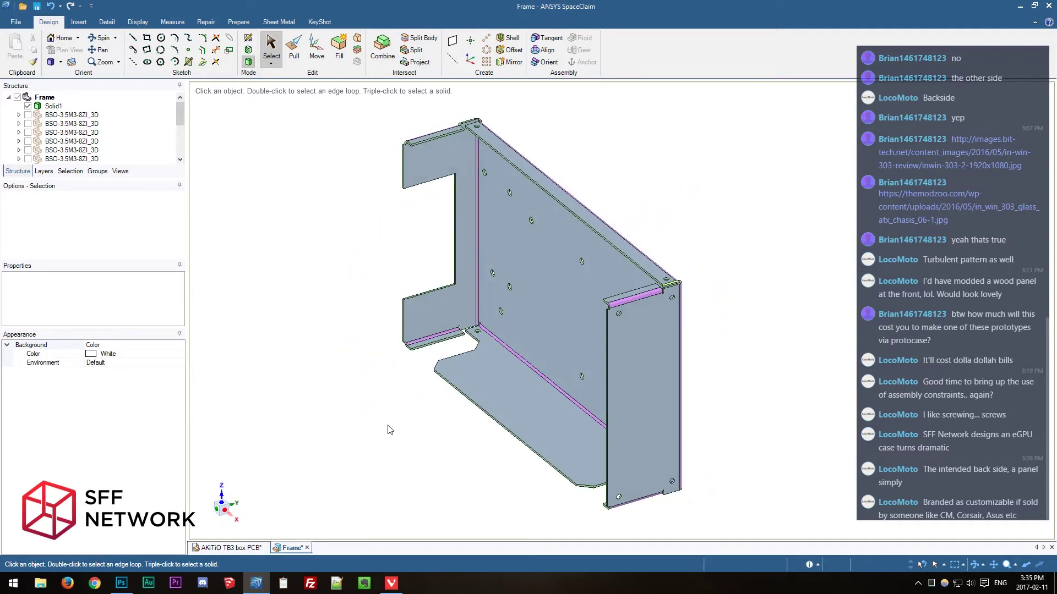
{"action": "scroll", "coordinate": [517, 434], "scroll_direction": "up", "scroll_amount": 5}
{"action": "scroll", "coordinate": [518, 434], "scroll_direction": "down", "scroll_amount": 5}
{"action": "key", "text": "e"}
{"action": "left_click", "coordinate": [424, 342]}
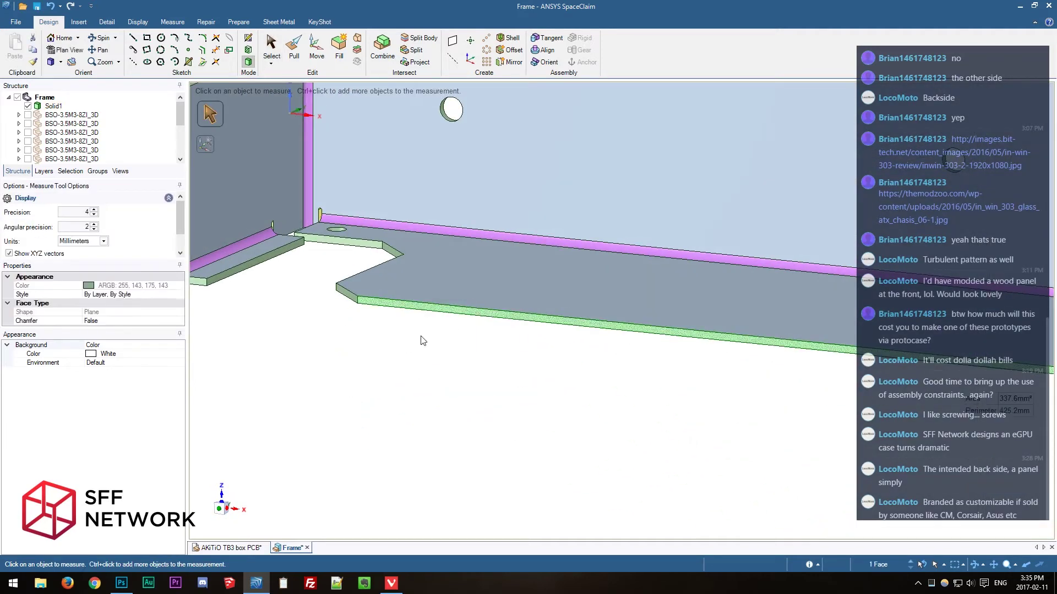
{"action": "left_click", "coordinate": [429, 382]}
{"action": "left_click", "coordinate": [317, 267]}
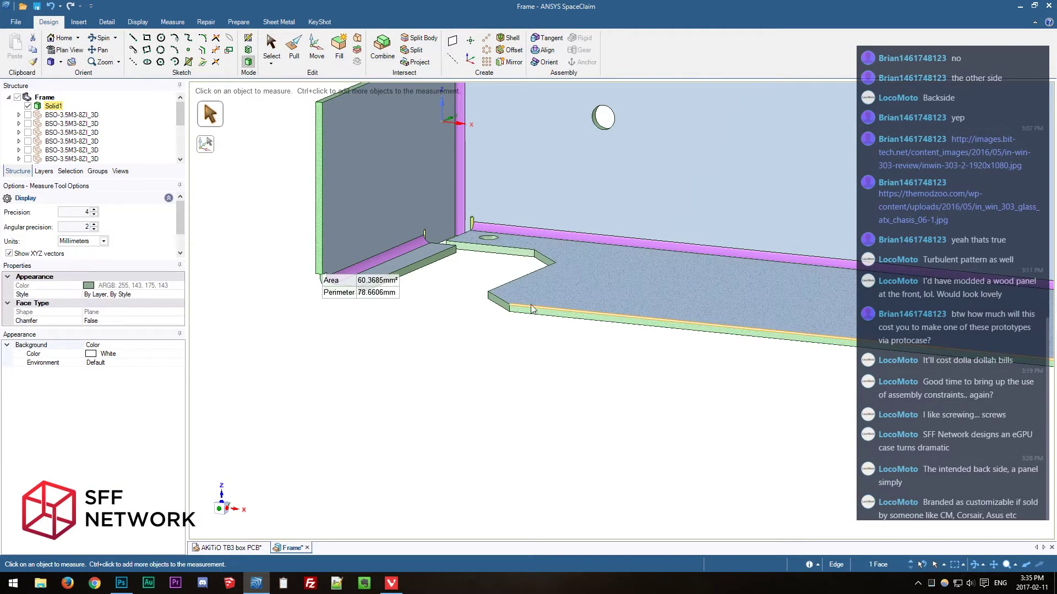
{"action": "left_click", "coordinate": [439, 420]}
{"action": "scroll", "coordinate": [439, 420], "scroll_direction": "down", "scroll_amount": 3}
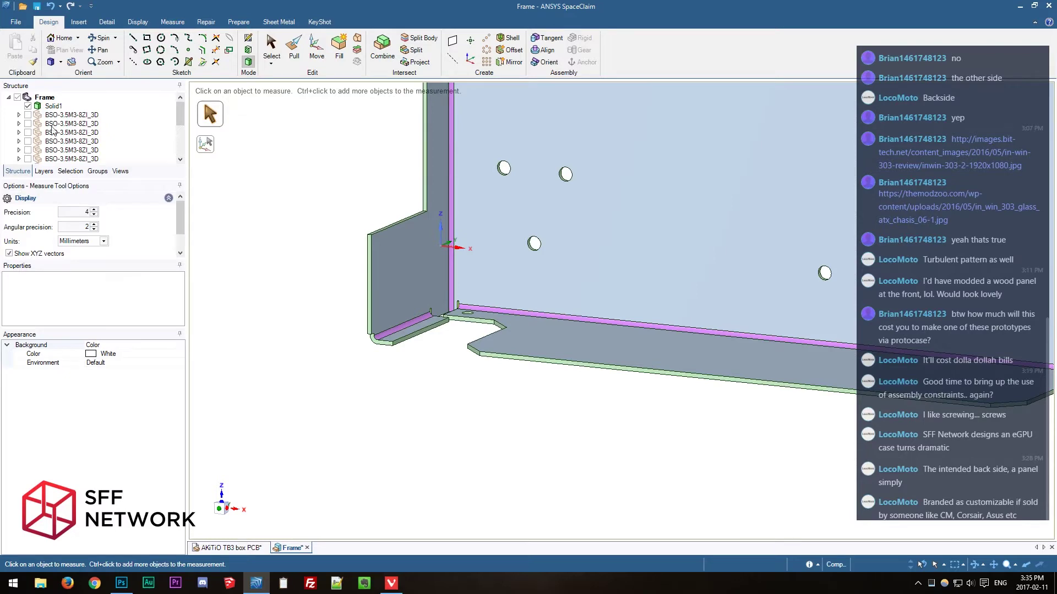
Switch to the AKiTiO TB3 box PCB assembly and examine how the Frame meets the Cover along the upper edge in end view.
{"action": "left_click", "coordinate": [244, 548]}
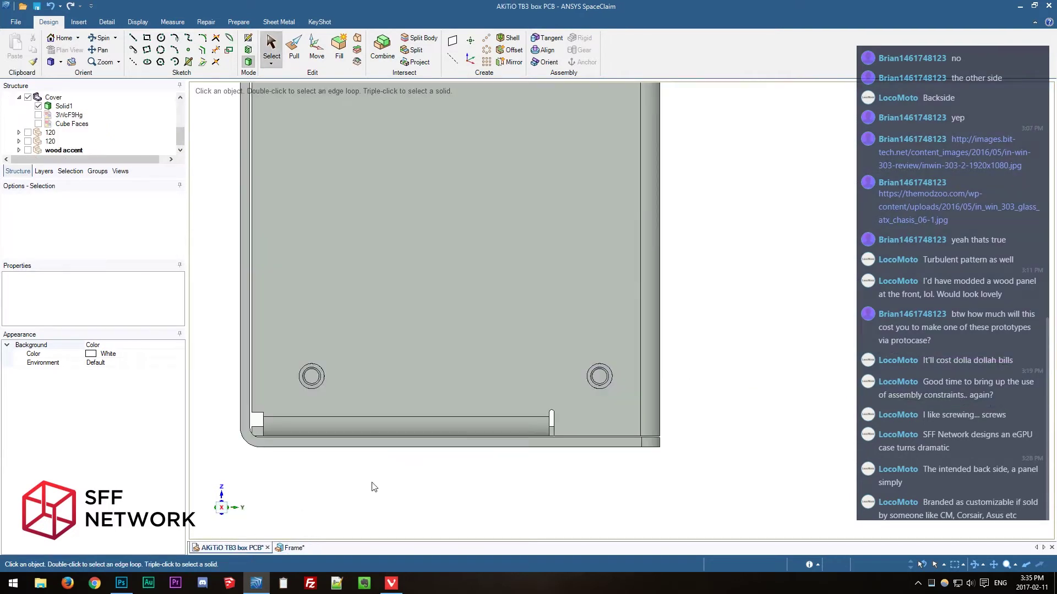
{"action": "scroll", "coordinate": [555, 475], "scroll_direction": "down", "scroll_amount": 5}
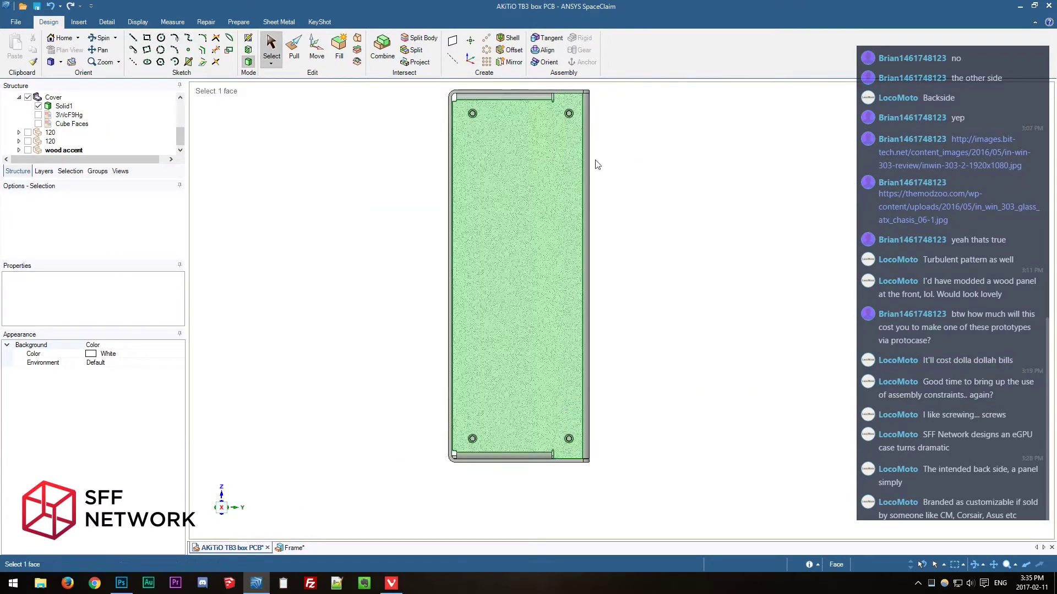
{"action": "scroll", "coordinate": [579, 91], "scroll_direction": "up", "scroll_amount": 5}
{"action": "scroll", "coordinate": [729, 270], "scroll_direction": "down", "scroll_amount": 1}
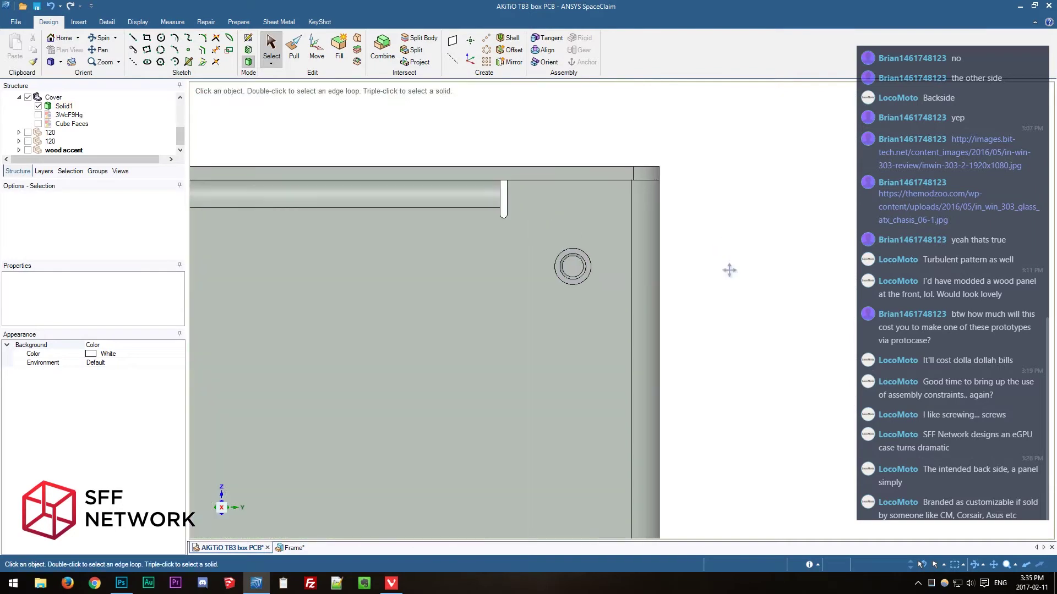
{"action": "scroll", "coordinate": [684, 233], "scroll_direction": "up", "scroll_amount": 4}
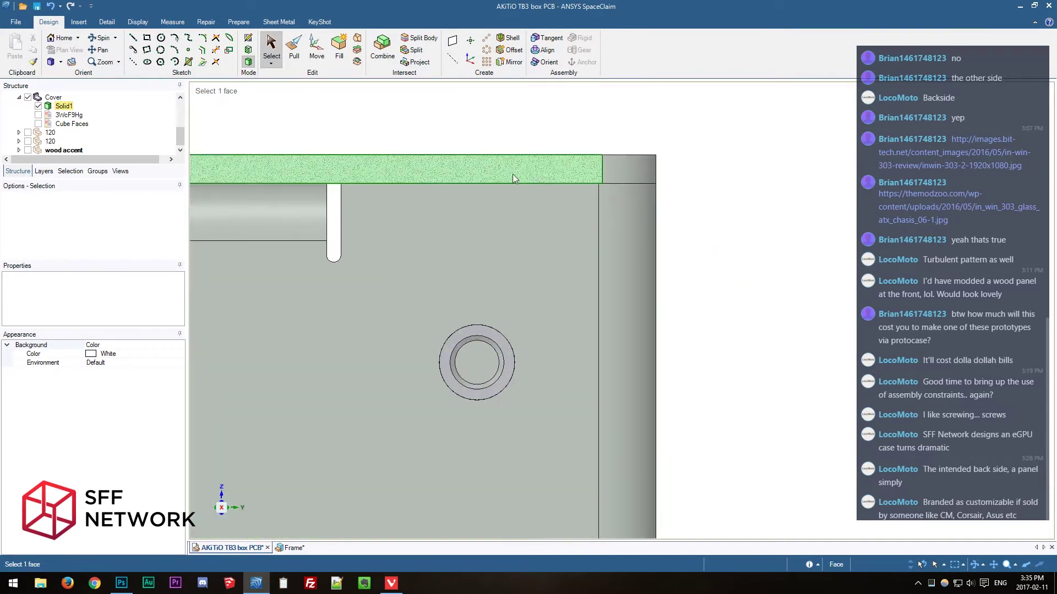
{"action": "scroll", "coordinate": [645, 207], "scroll_direction": "up", "scroll_amount": 4}
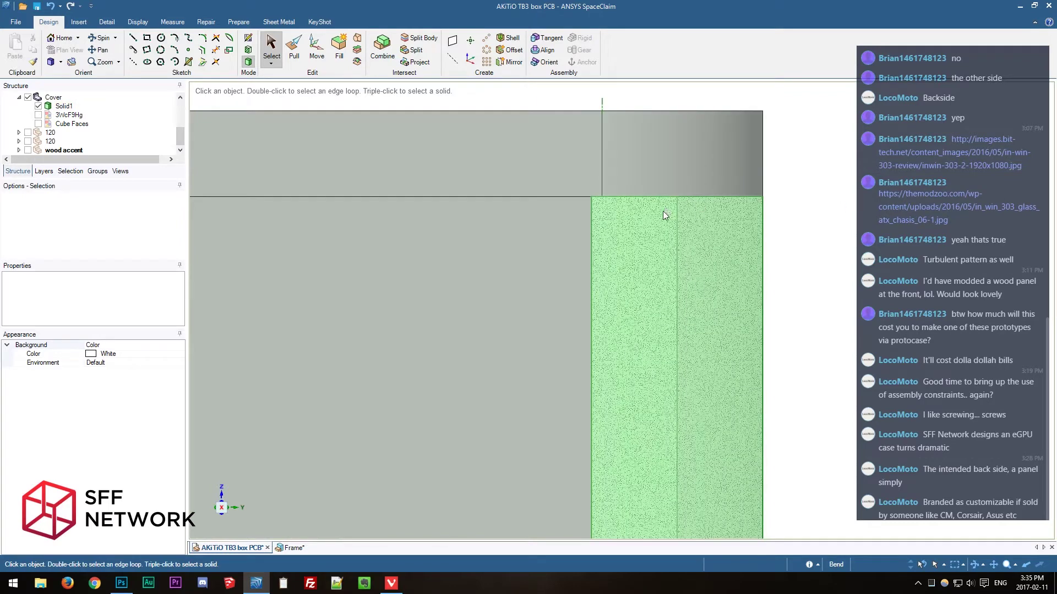
{"action": "scroll", "coordinate": [663, 215], "scroll_direction": "down", "scroll_amount": 3}
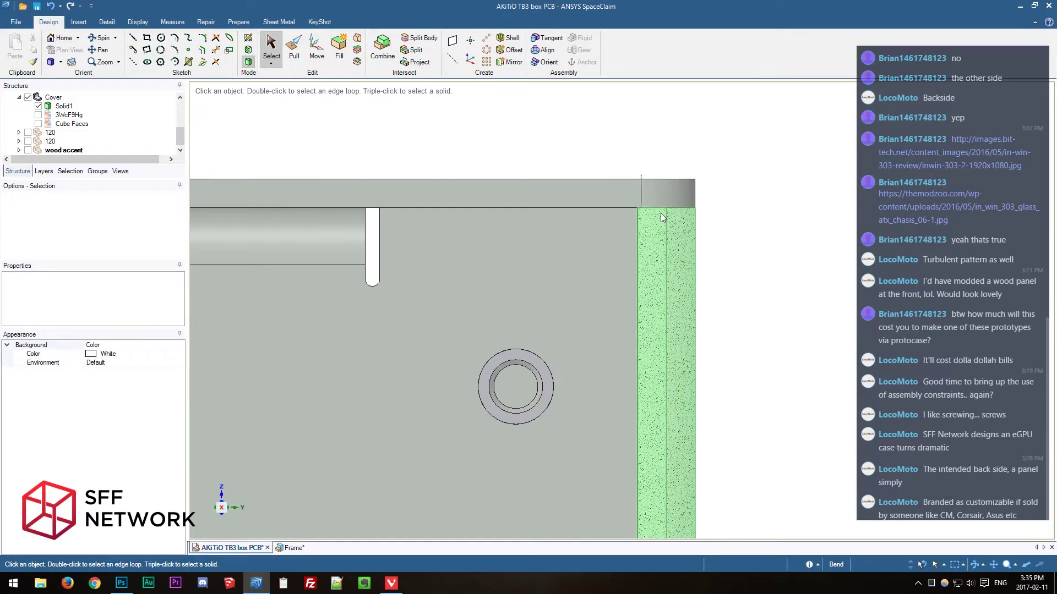
{"action": "scroll", "coordinate": [661, 213], "scroll_direction": "down", "scroll_amount": 4}
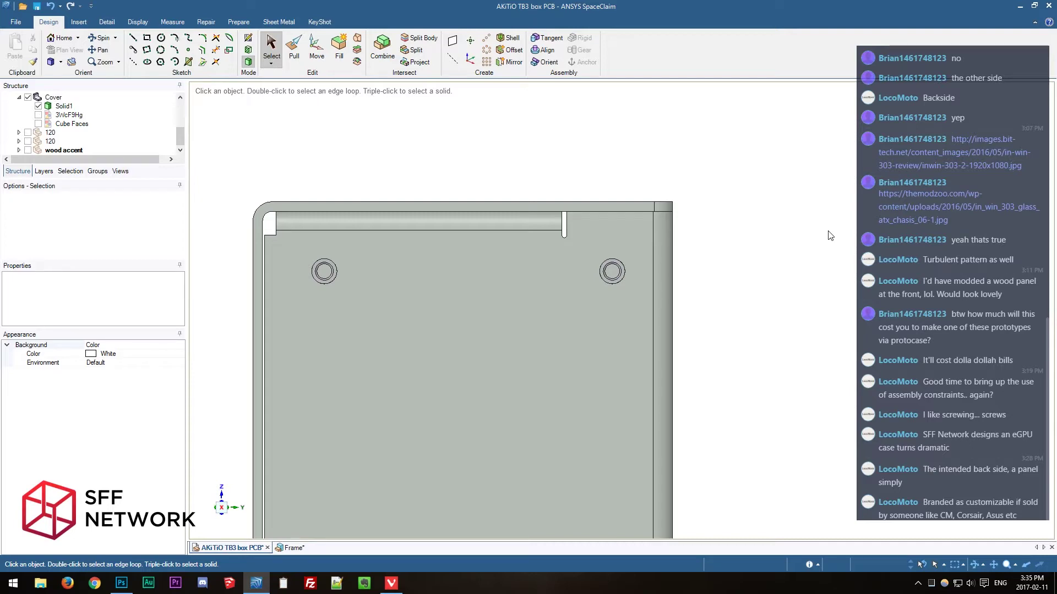
{"action": "scroll", "coordinate": [829, 234], "scroll_direction": "down", "scroll_amount": 2}
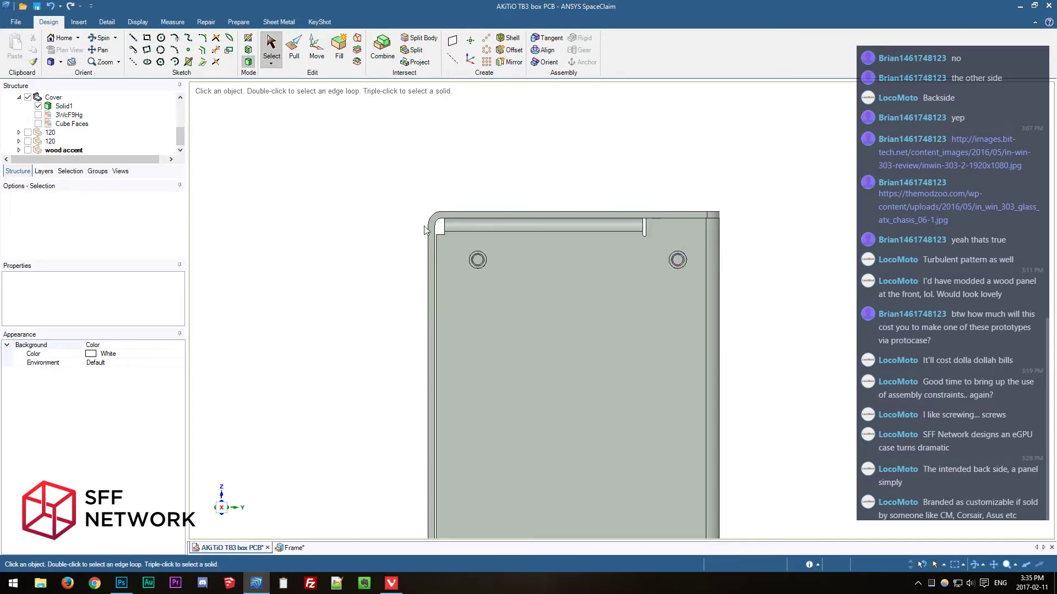
{"action": "scroll", "coordinate": [423, 253], "scroll_direction": "up", "scroll_amount": 2}
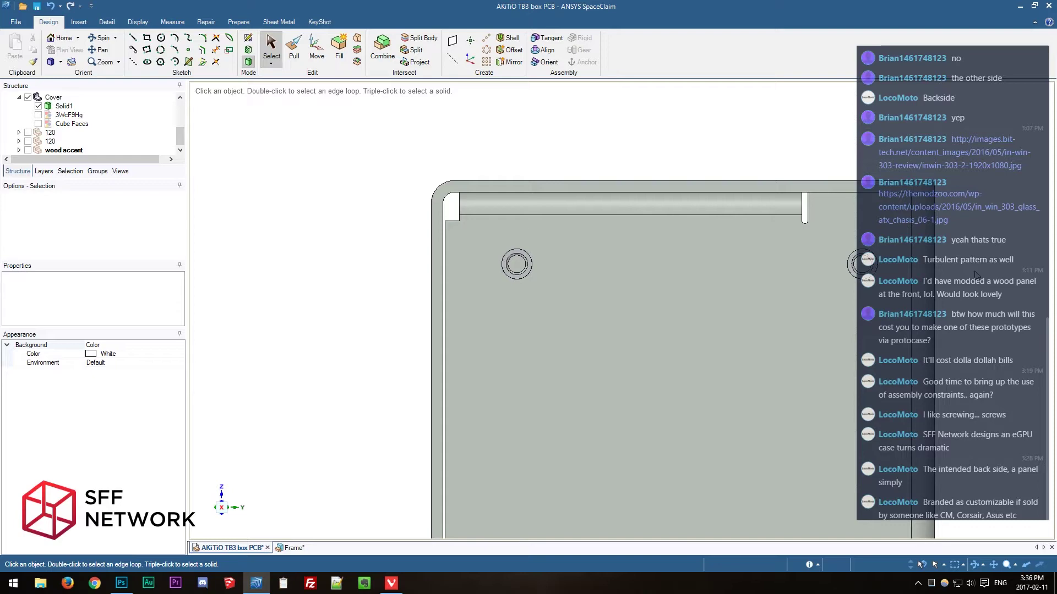
{"action": "scroll", "coordinate": [937, 278], "scroll_direction": "down", "scroll_amount": 8}
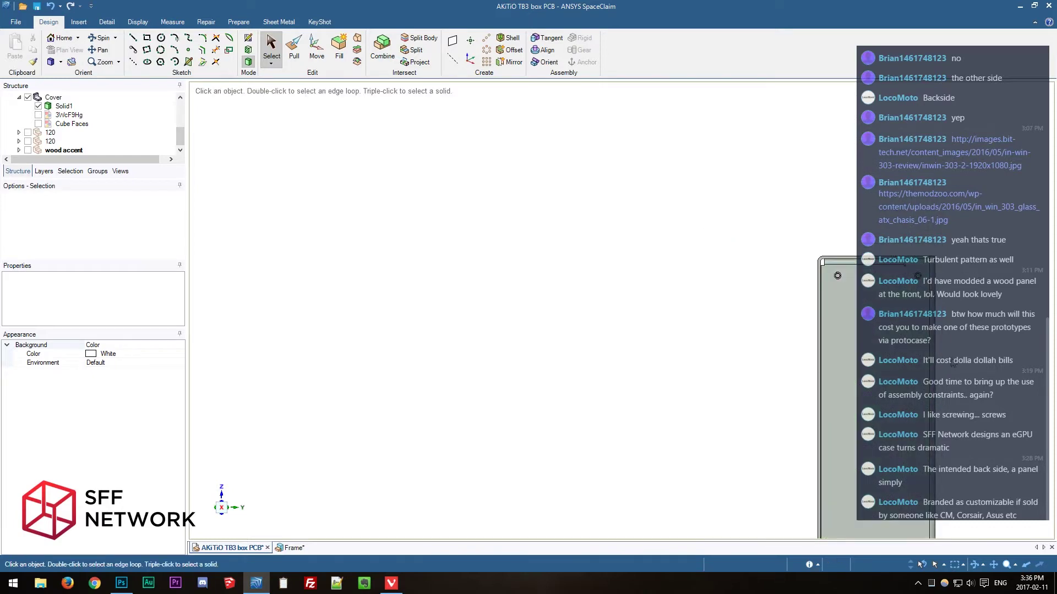
Examine the gap between the Frame's lower folded edge and the Cover in a close straight-on end view.
{"action": "middle_click_drag", "start_coordinate": [945, 359], "coordinate": [802, 191], "text": "shift"}
{"action": "scroll", "coordinate": [729, 380], "scroll_direction": "up", "scroll_amount": 4}
{"action": "scroll", "coordinate": [820, 424], "scroll_direction": "up", "scroll_amount": 4}
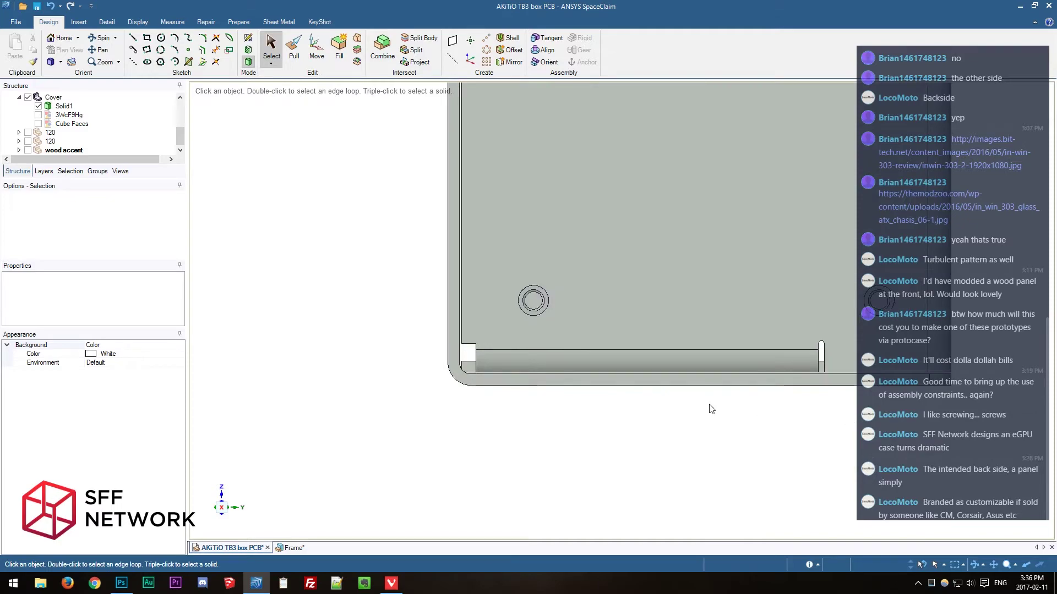
{"action": "scroll", "coordinate": [932, 407], "scroll_direction": "up", "scroll_amount": 2}
{"action": "left_click", "coordinate": [915, 367]}
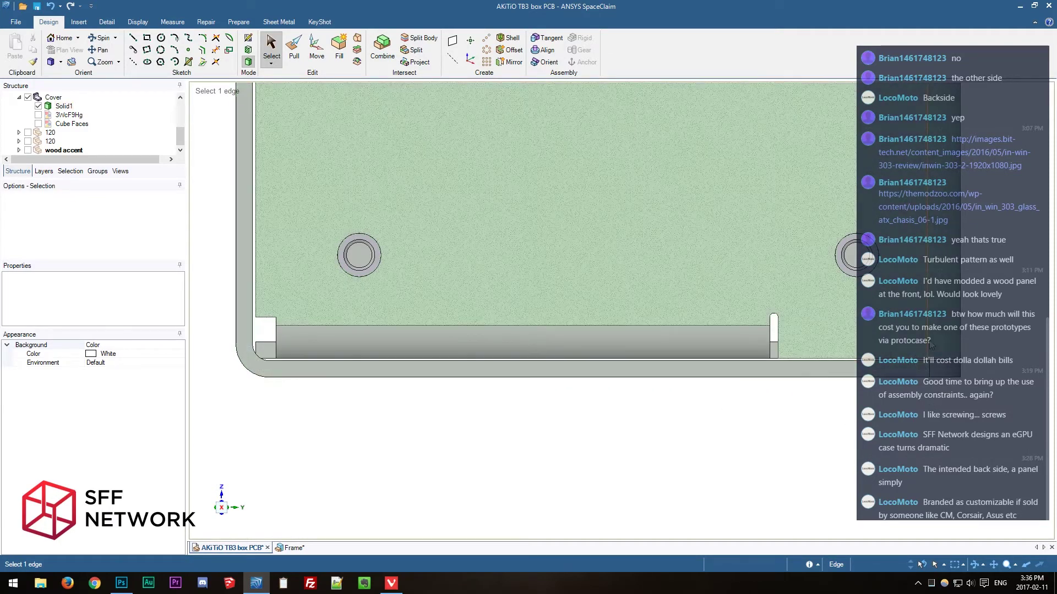
{"action": "scroll", "coordinate": [911, 368], "scroll_direction": "up", "scroll_amount": 2}
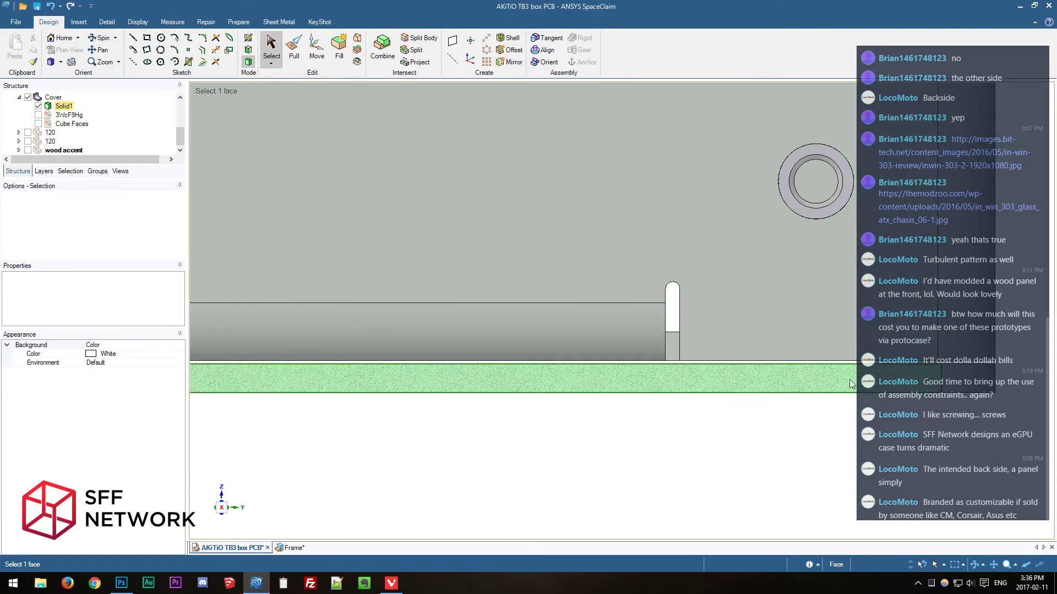
{"action": "scroll", "coordinate": [779, 369], "scroll_direction": "up", "scroll_amount": 1}
{"action": "scroll", "coordinate": [779, 364], "scroll_direction": "up", "scroll_amount": 1}
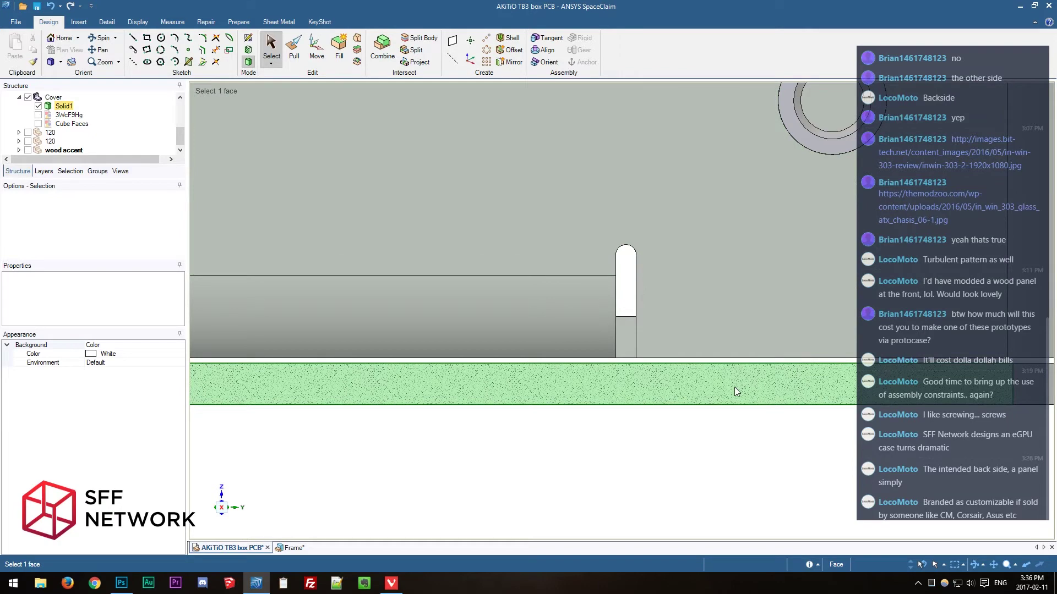
Compare the fit at the Cover's upper edge in the end view and return to the angled home view of the case.
{"action": "key", "text": "v"}
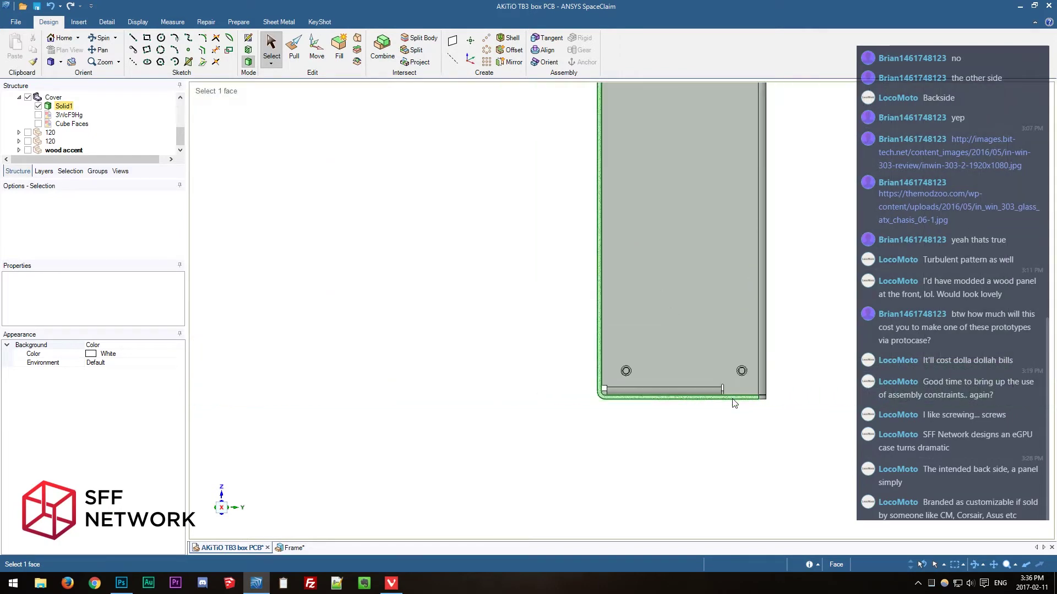
{"action": "scroll", "coordinate": [685, 172], "scroll_direction": "up", "scroll_amount": 6}
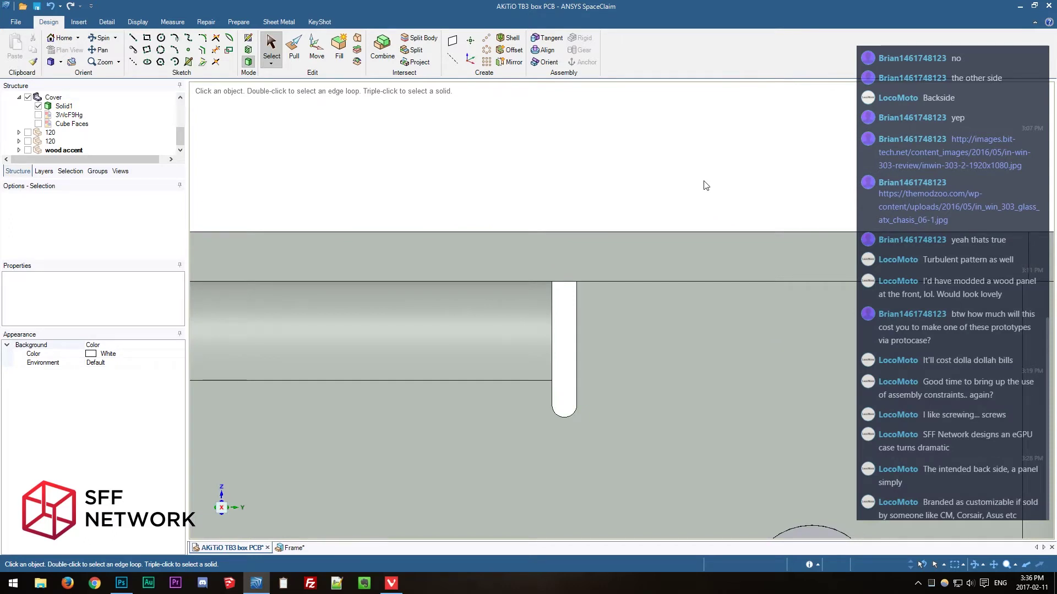
{"action": "scroll", "coordinate": [642, 247], "scroll_direction": "down", "scroll_amount": 4}
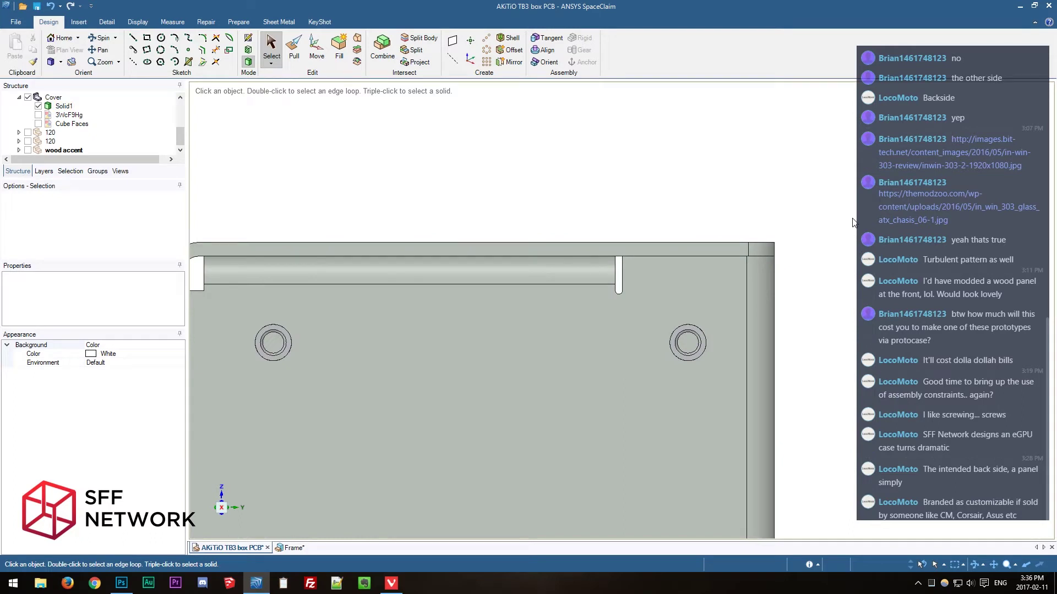
{"action": "scroll", "coordinate": [868, 217], "scroll_direction": "down", "scroll_amount": 2}
{"action": "scroll", "coordinate": [834, 220], "scroll_direction": "down", "scroll_amount": 2}
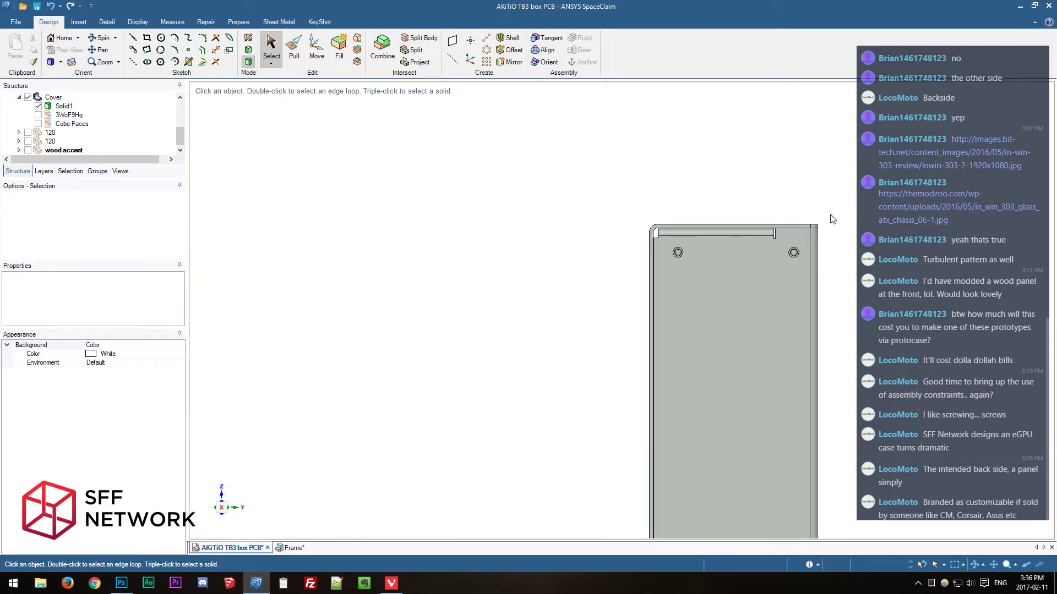
{"action": "scroll", "coordinate": [831, 216], "scroll_direction": "down", "scroll_amount": 2}
{"action": "middle_click_drag", "start_coordinate": [908, 258], "coordinate": [807, 156], "text": "shift"}
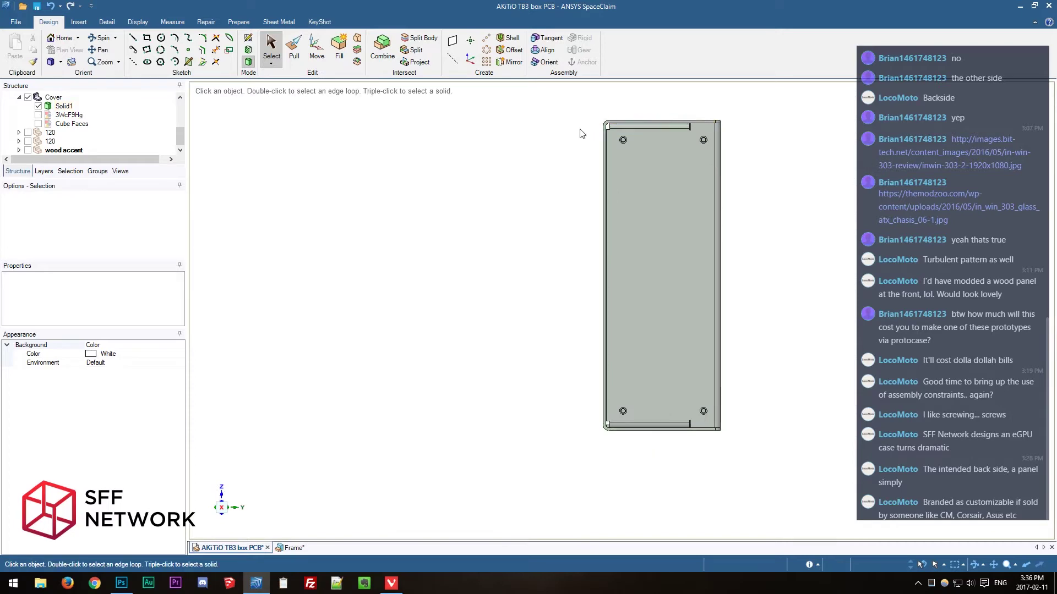
{"action": "left_click", "coordinate": [605, 138]}
{"action": "key", "text": "h"}
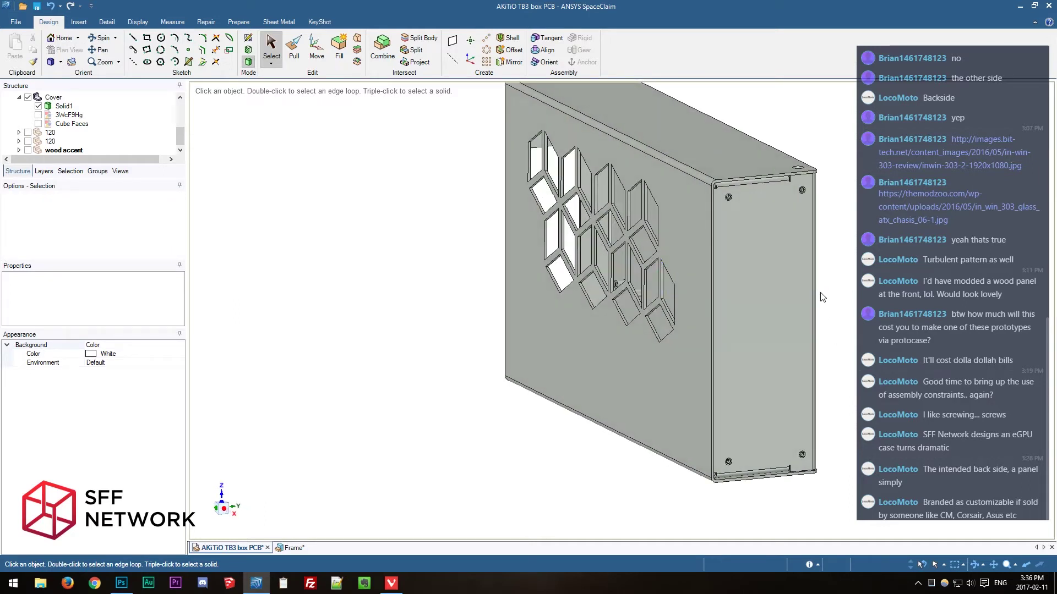
{"action": "scroll", "coordinate": [923, 311], "scroll_direction": "down", "scroll_amount": 1}
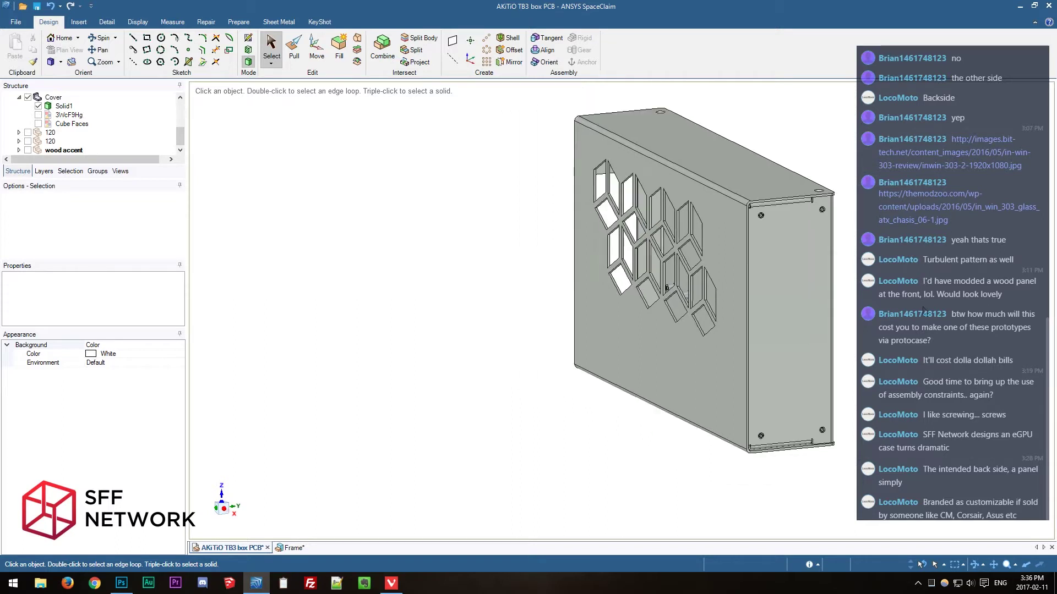
Show the wood accent component in the assembly and open it in its own design window.
{"action": "middle_click_drag", "start_coordinate": [923, 308], "coordinate": [866, 363], "text": "shift"}
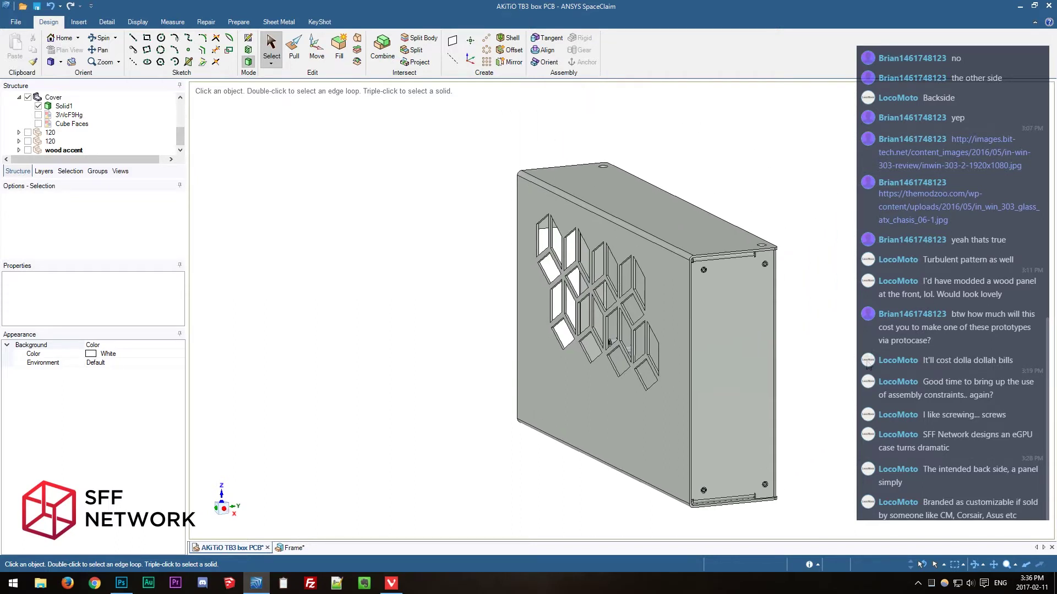
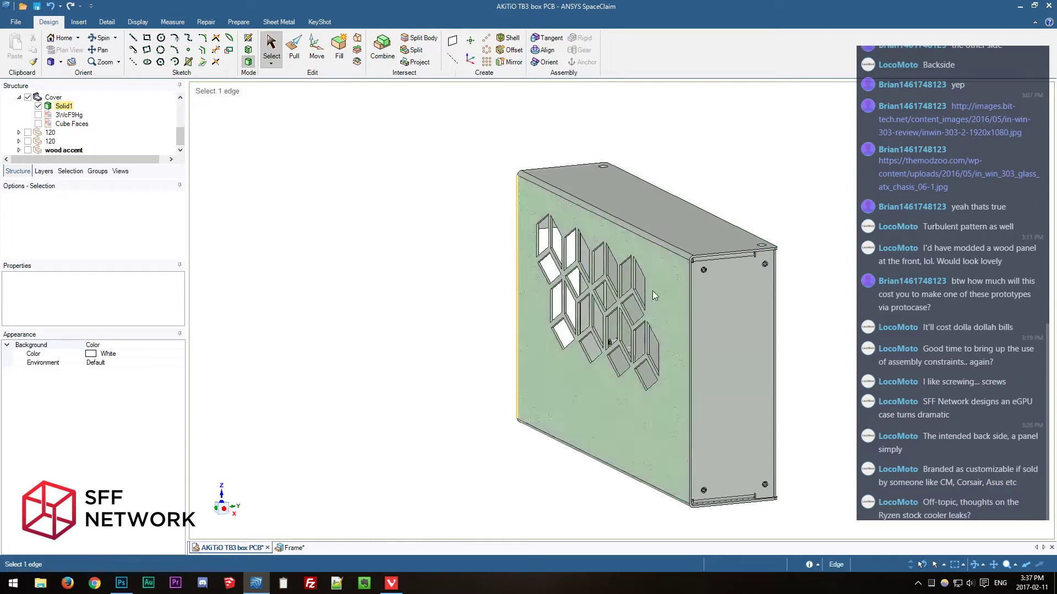
{"action": "middle_click_drag", "start_coordinate": [850, 302], "coordinate": [867, 280]}
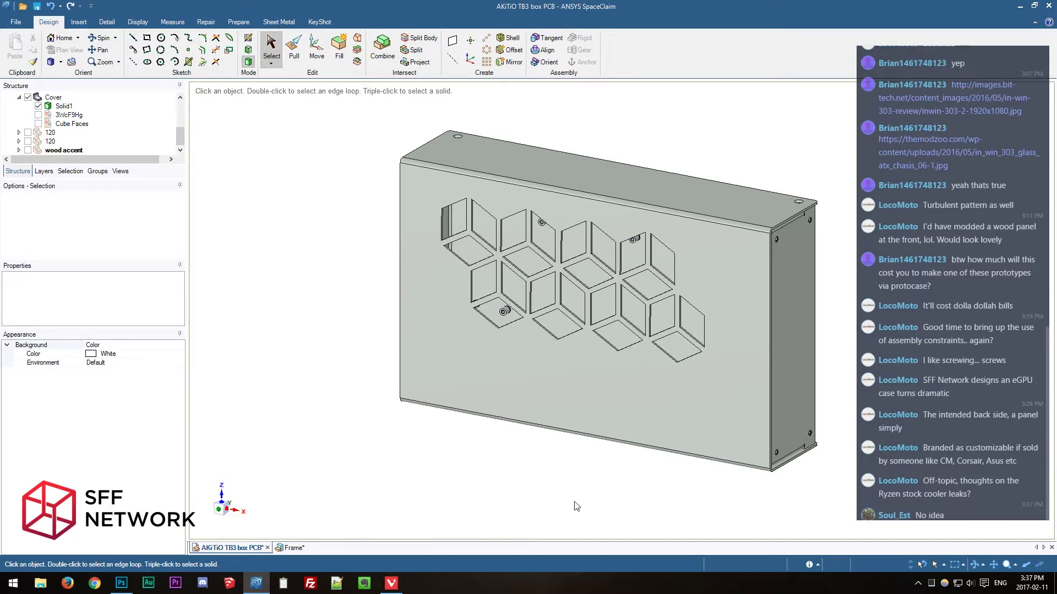
{"action": "middle_click_drag", "start_coordinate": [599, 485], "coordinate": [419, 490]}
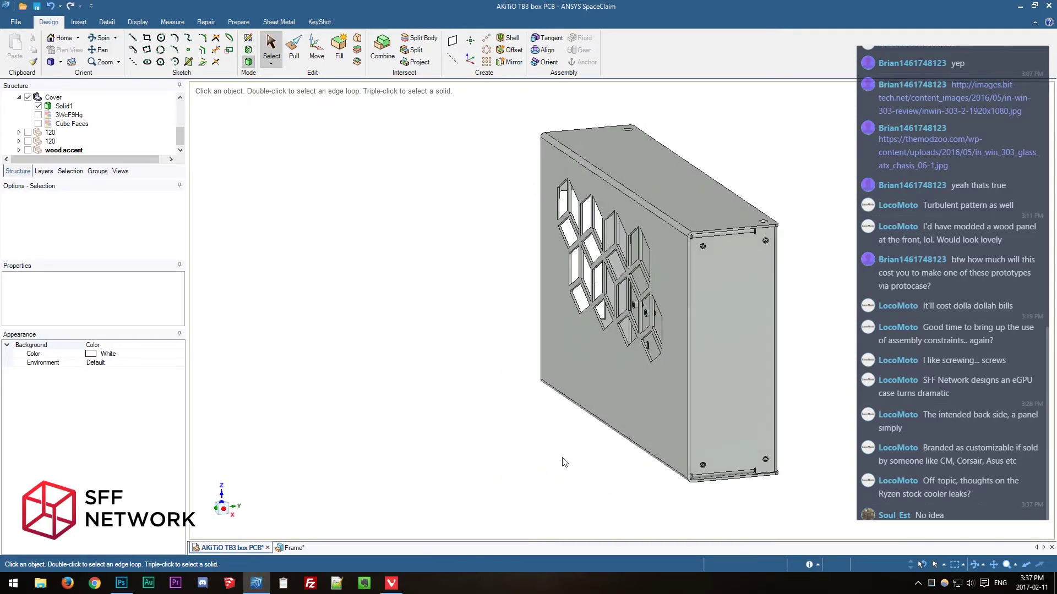
{"action": "left_click", "coordinate": [64, 150]}
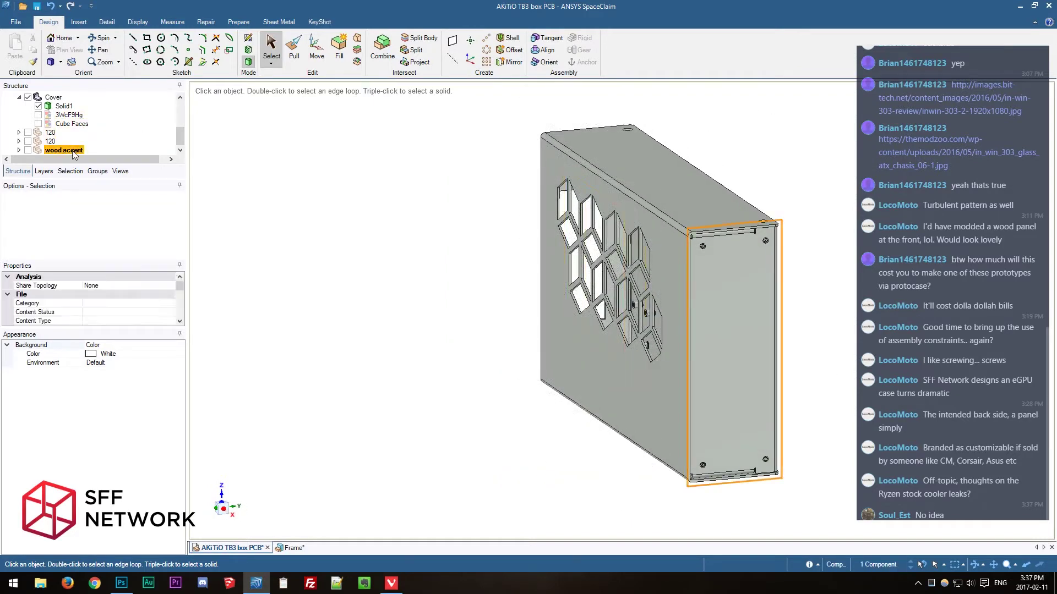
{"action": "right_click", "coordinate": [63, 149]}
{"action": "left_click", "coordinate": [80, 158]}
{"action": "left_click", "coordinate": [62, 151]}
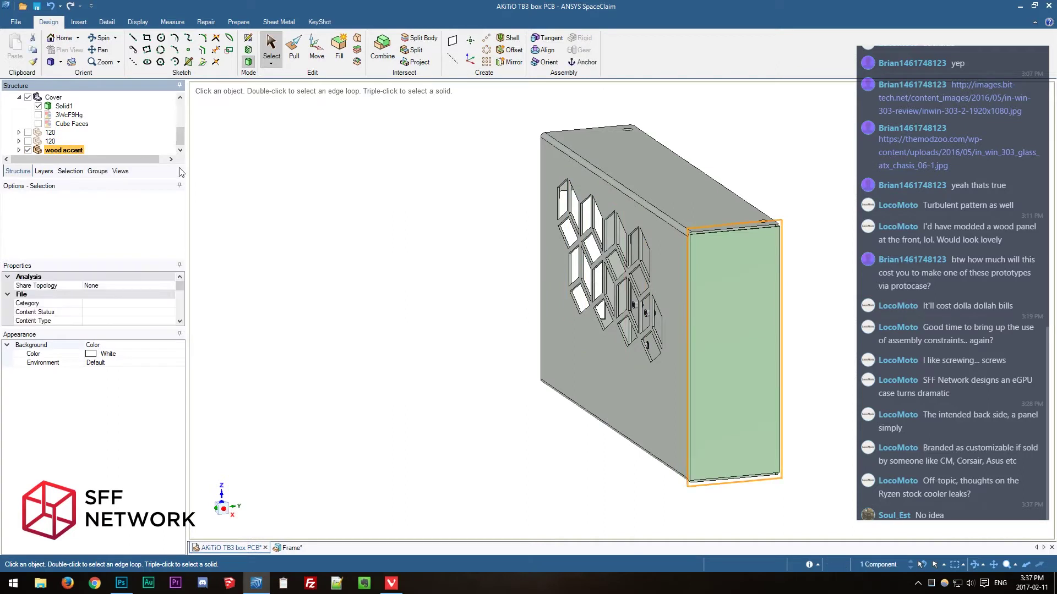
{"action": "right_click", "coordinate": [59, 152]}
{"action": "left_click", "coordinate": [77, 206]}
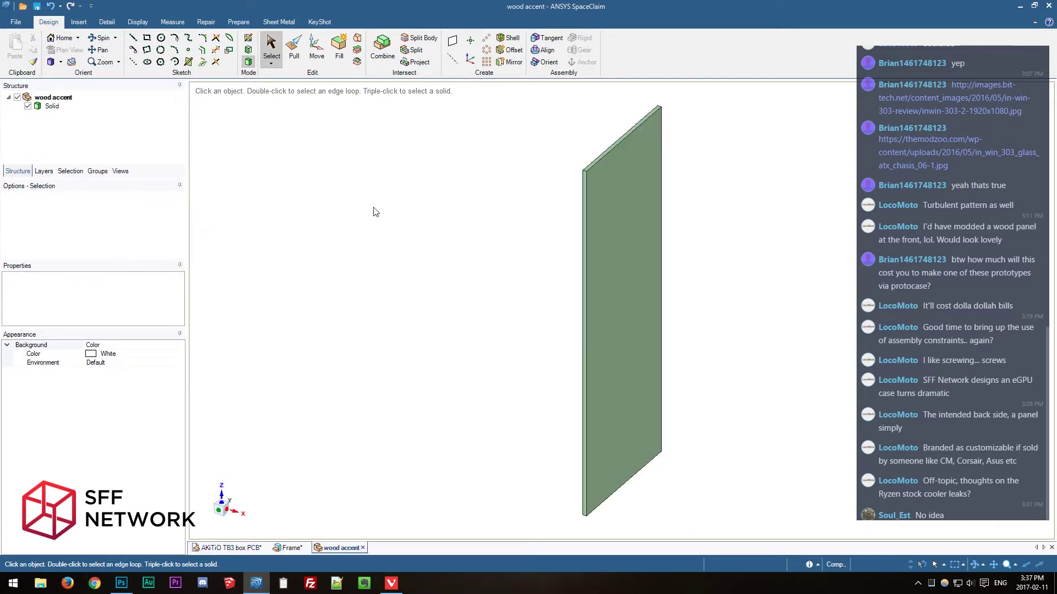
Pull the wood accent's top face, one long side face and bottom face inward to shrink the panel.
{"action": "mouse_move", "coordinate": [375, 211]}
{"action": "middle_mouse_down"}
{"action": "mouse_move", "coordinate": [554, 204]}
{"action": "mouse_move", "coordinate": [618, 170]}
{"action": "middle_mouse_up"}
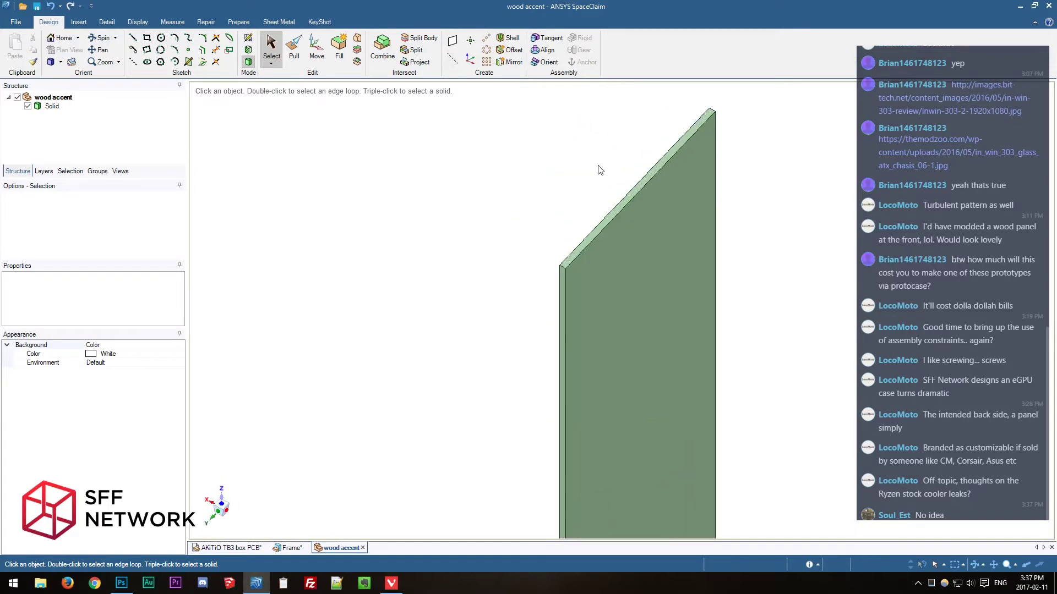
{"action": "key", "text": "p"}
{"action": "left_click", "coordinate": [624, 189]}
{"action": "left_click_drag", "start_coordinate": [625, 189], "coordinate": [590, 264]}
{"action": "left_click", "coordinate": [562, 323]}
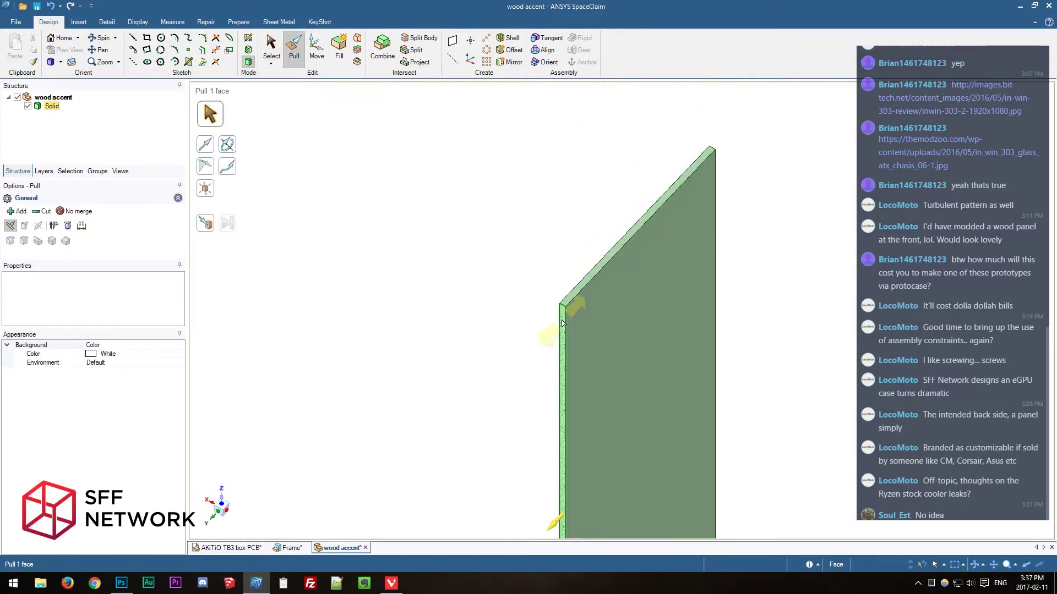
{"action": "middle_click_drag", "start_coordinate": [708, 389], "coordinate": [724, 211]}
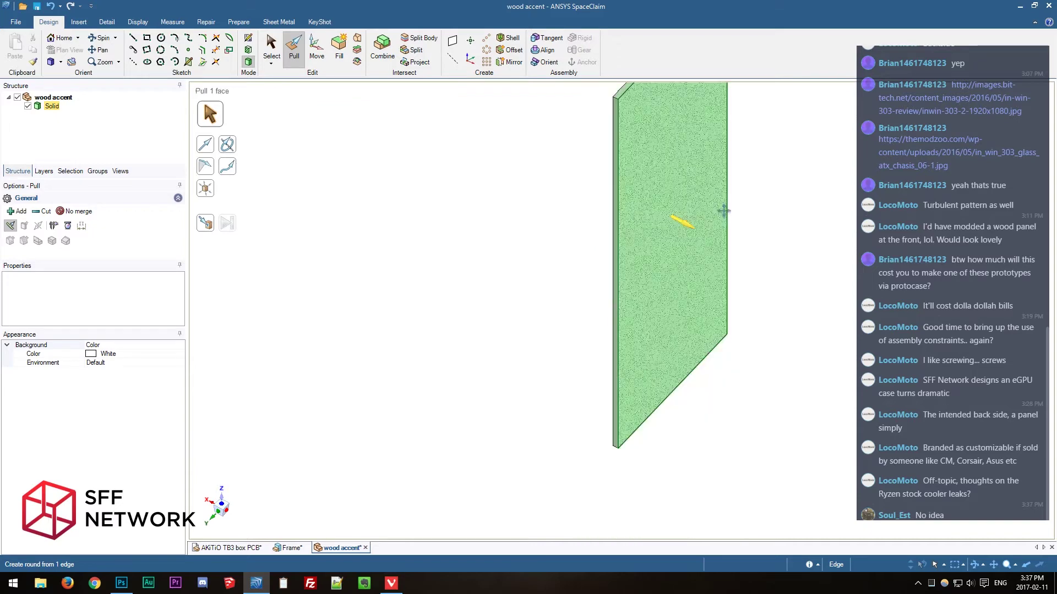
{"action": "middle_click_drag", "start_coordinate": [636, 342], "coordinate": [637, 323]}
{"action": "left_click", "coordinate": [650, 307]}
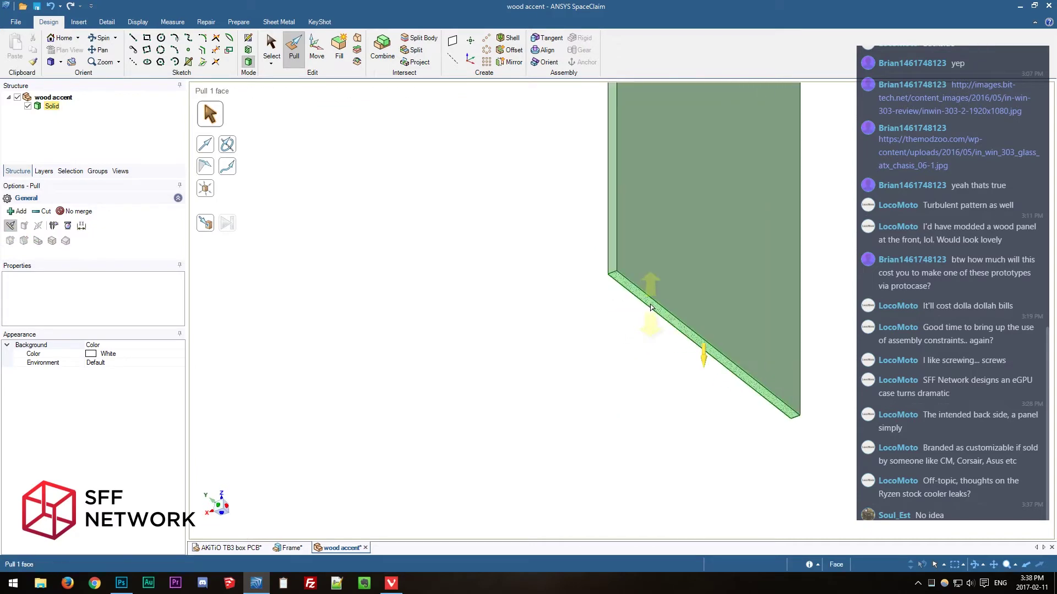
{"action": "left_click_drag", "start_coordinate": [650, 307], "coordinate": [644, 266]}
Compare the accent with the case in the assembly and pull its remaining long side face inward too.
{"action": "left_click", "coordinate": [228, 548]}
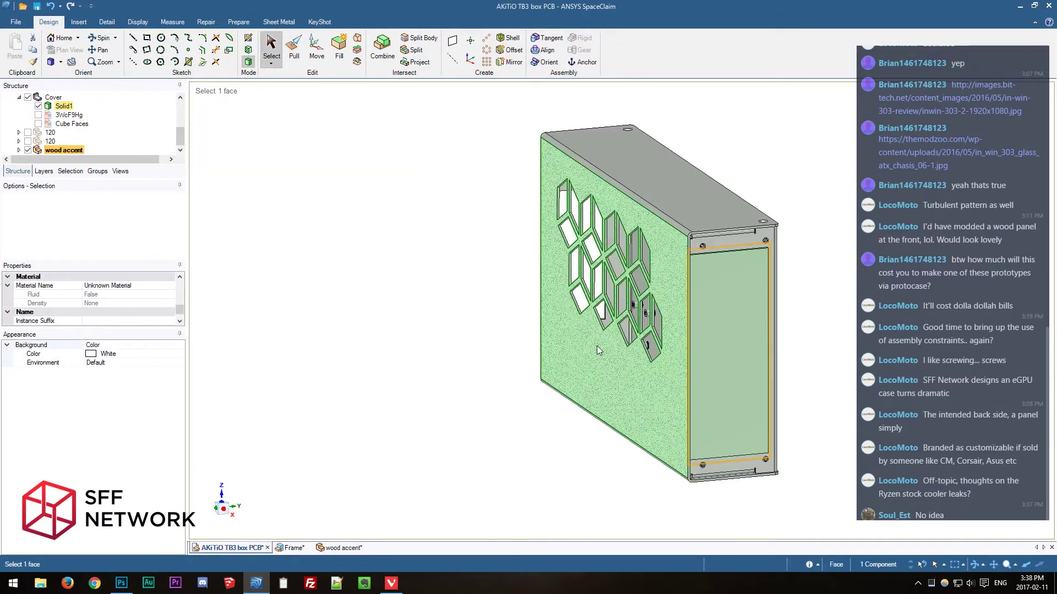
{"action": "left_click", "coordinate": [349, 548]}
{"action": "key", "text": "p"}
{"action": "middle_click_drag", "start_coordinate": [701, 314], "coordinate": [838, 303]}
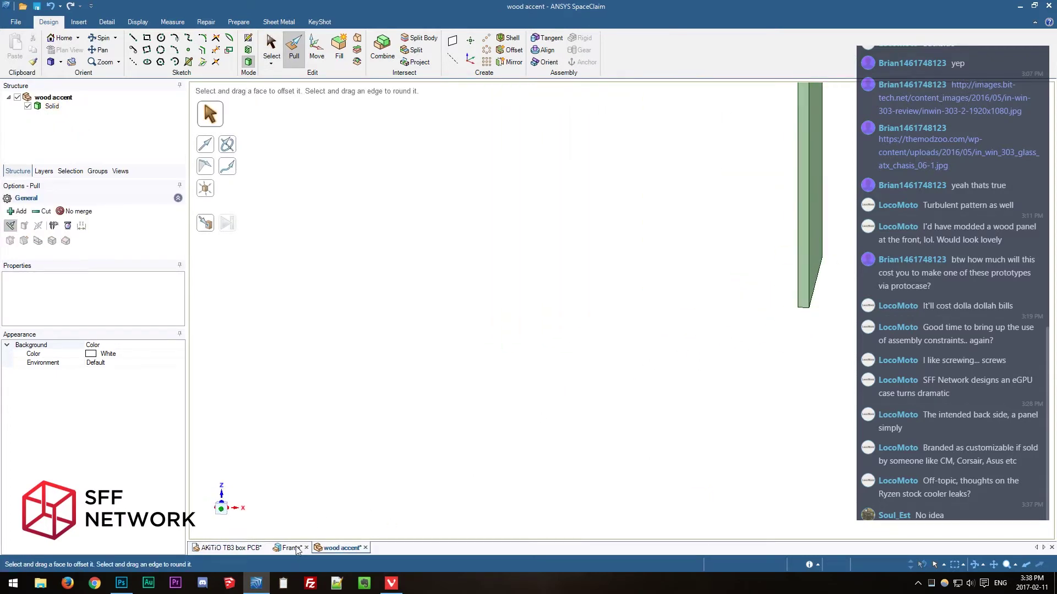
In the AKiTiO TB3 box PCB assembly, extend the accent's side face up to the hexagon-patterned side of the case.
{"action": "left_click", "coordinate": [253, 549]}
{"action": "left_click", "coordinate": [808, 255]}
{"action": "scroll", "coordinate": [688, 259], "scroll_direction": "up", "scroll_amount": 6}
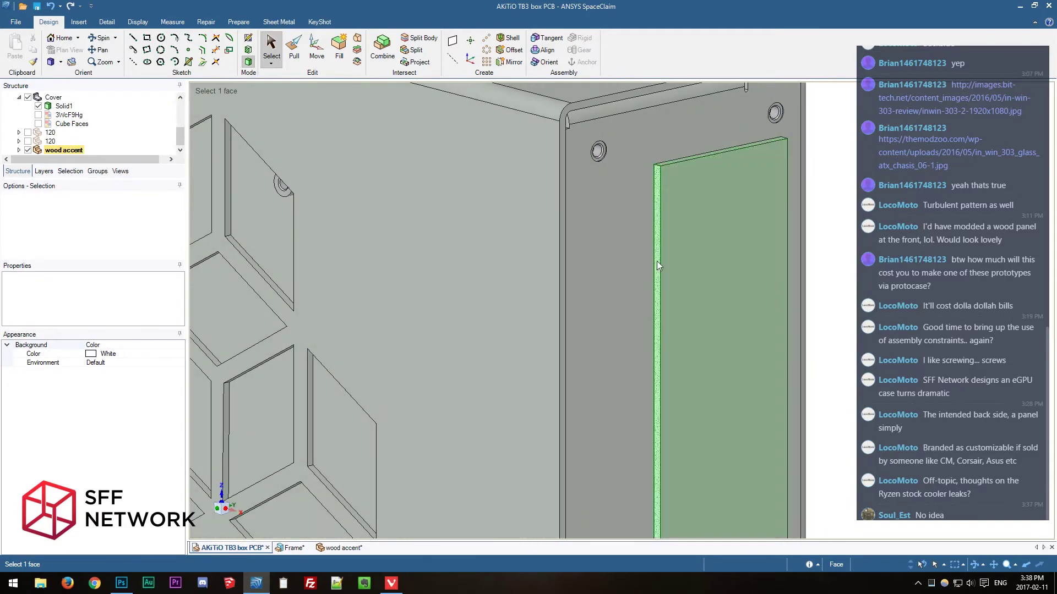
{"action": "left_click", "coordinate": [656, 261]}
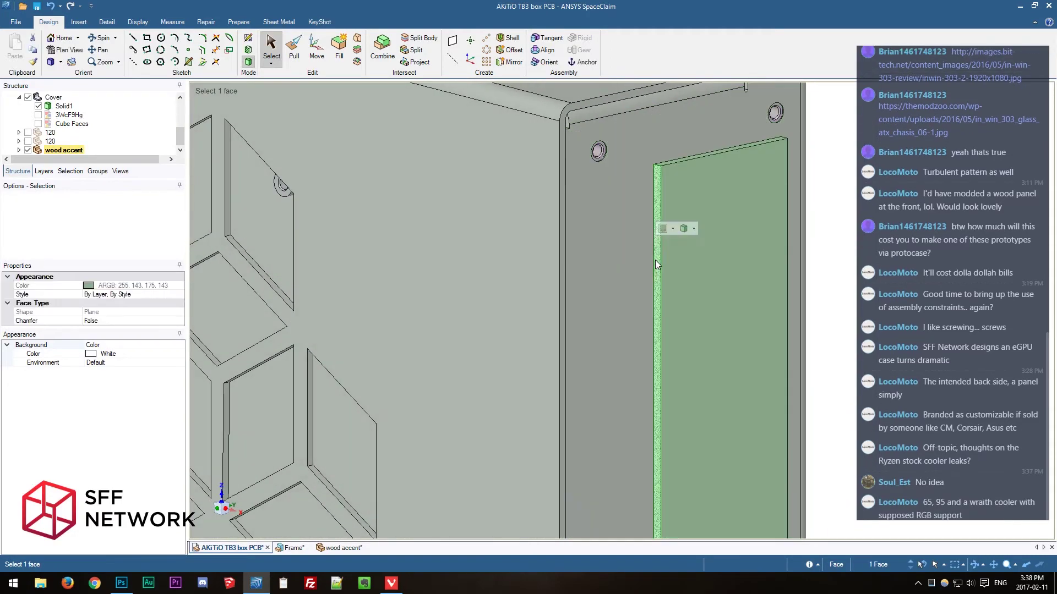
{"action": "key", "text": "p"}
{"action": "key", "text": "u"}
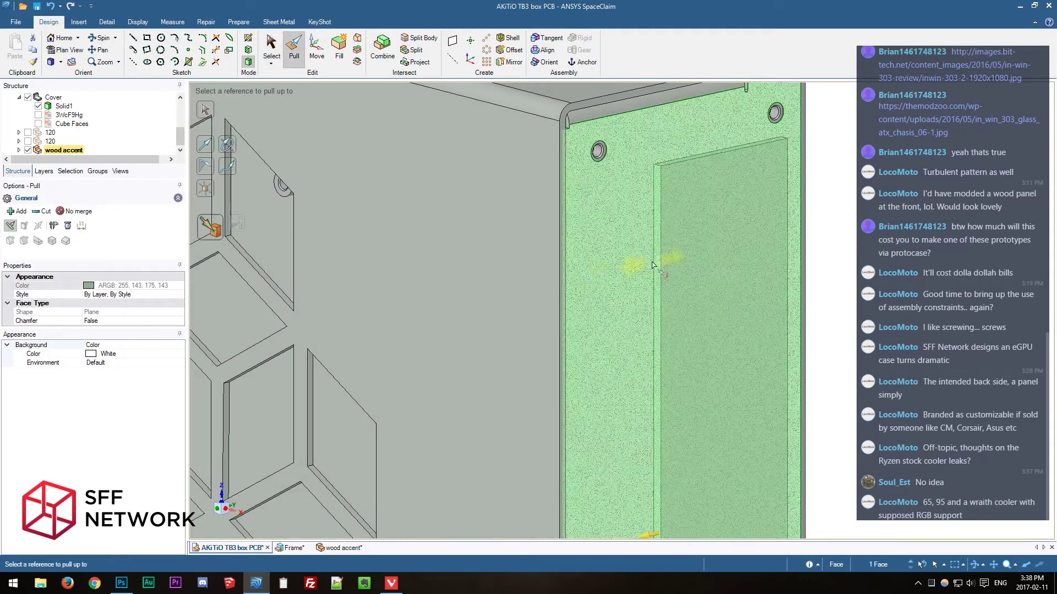
{"action": "left_click", "coordinate": [581, 275]}
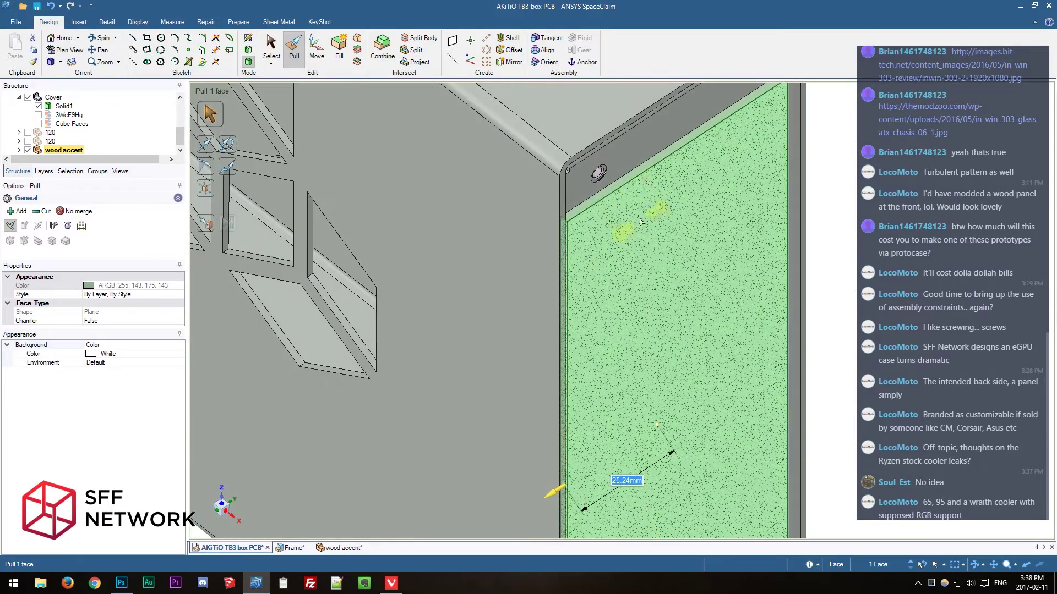
Extend the accent's top face up to the Cover's top and its opposite side face to the Frame's corner.
{"action": "middle_click_drag", "start_coordinate": [640, 222], "coordinate": [634, 279]}
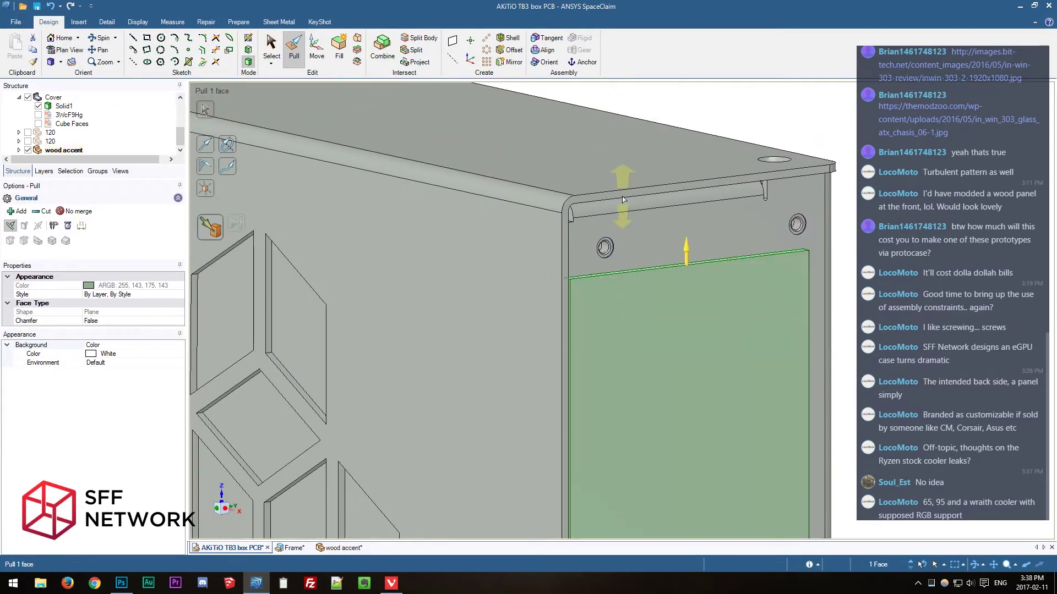
{"action": "middle_click_drag", "start_coordinate": [625, 199], "coordinate": [385, 204]}
{"action": "key", "text": "s"}
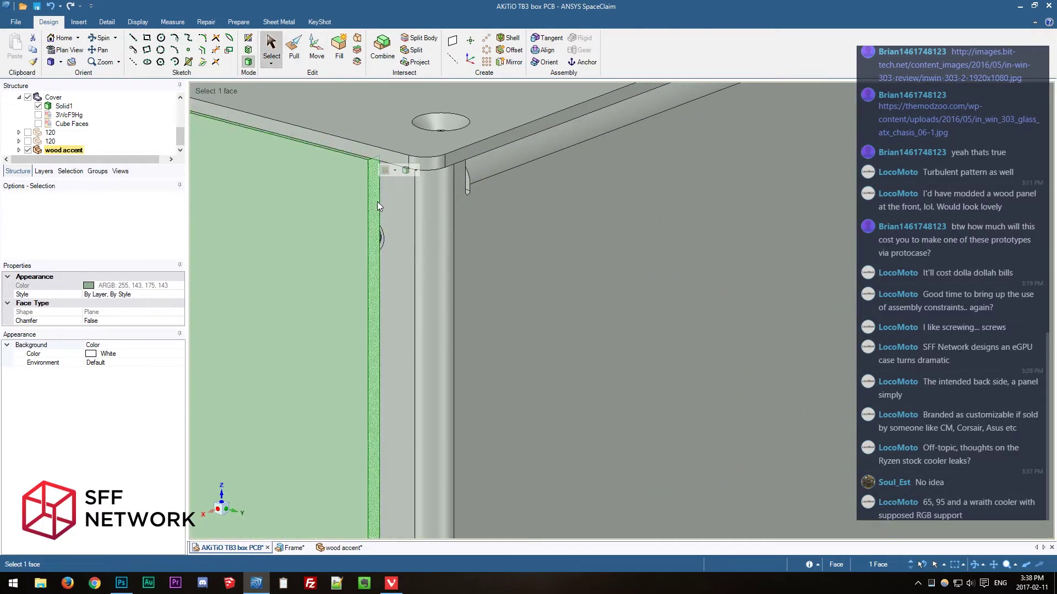
{"action": "key", "text": "h"}
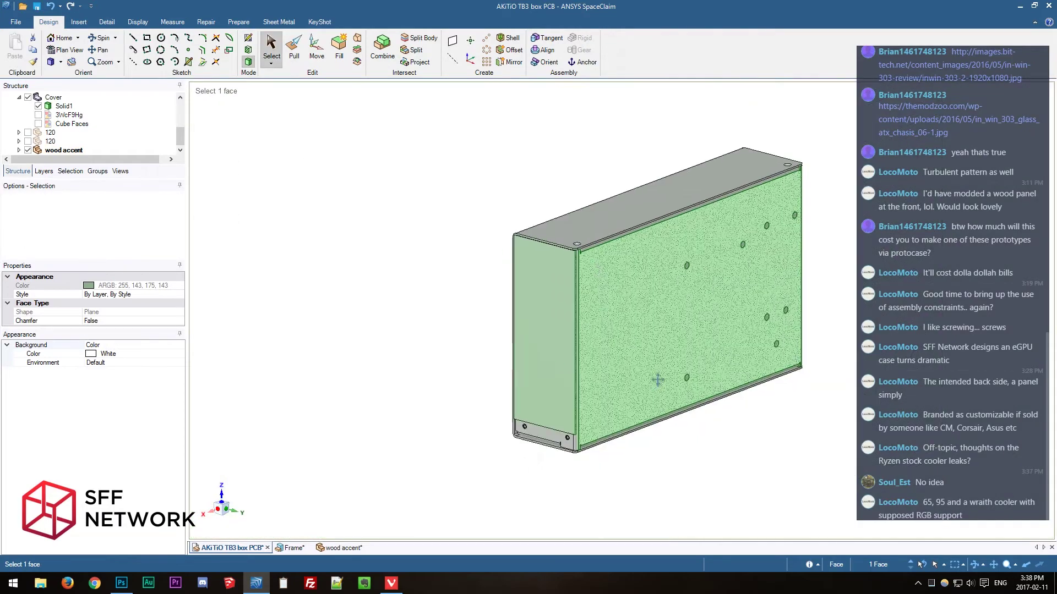
Try to extend the wood accent's bottom face down 16.87 mm to the case's lower edge with Pull Up To.
{"action": "left_click", "coordinate": [519, 490]}
{"action": "scroll", "coordinate": [519, 489], "scroll_direction": "up", "scroll_amount": 6}
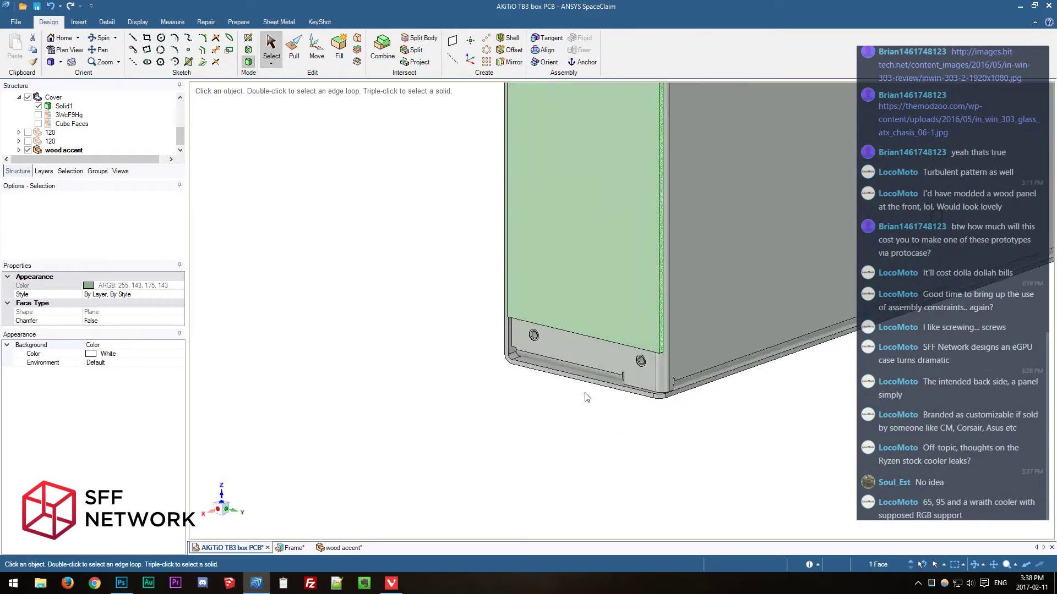
{"action": "scroll", "coordinate": [589, 358], "scroll_direction": "up", "scroll_amount": 4}
{"action": "middle_click_drag", "start_coordinate": [595, 341], "coordinate": [625, 266]}
{"action": "scroll", "coordinate": [627, 268], "scroll_direction": "up", "scroll_amount": 4}
{"action": "left_click", "coordinate": [668, 308]}
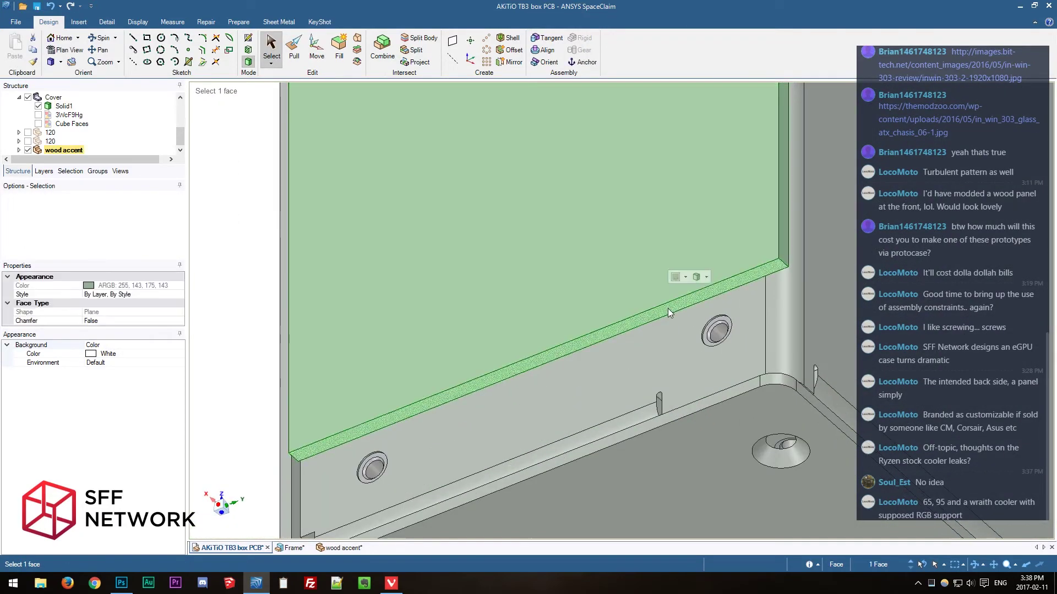
{"action": "key", "text": "p"}
{"action": "key", "text": "u"}
{"action": "left_click", "coordinate": [672, 461]}
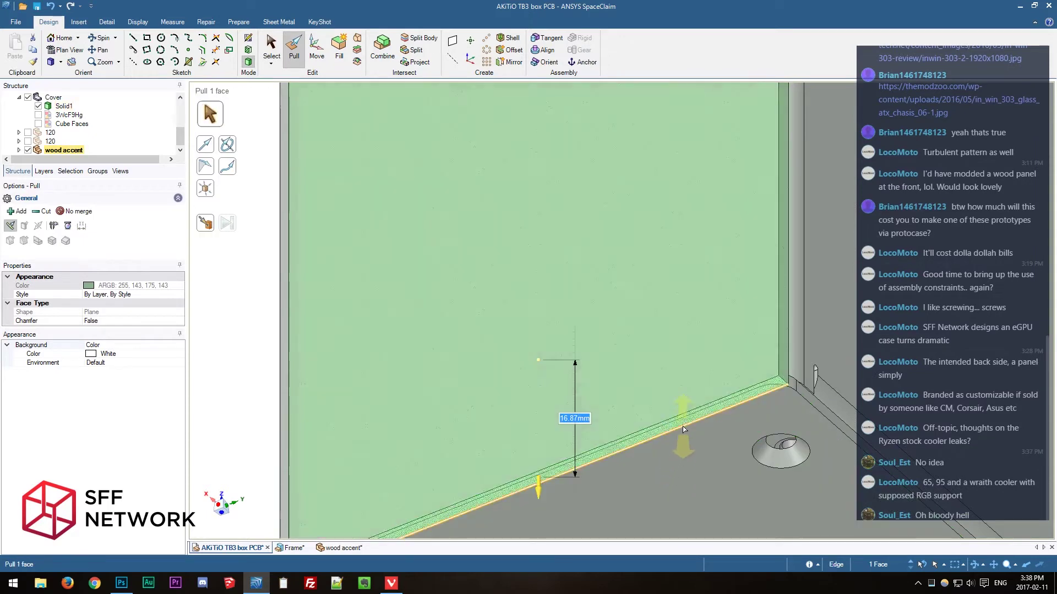
{"action": "scroll", "coordinate": [682, 424], "scroll_direction": "down", "scroll_amount": 5}
{"action": "key", "text": "Escape"}
{"action": "mouse_move", "coordinate": [508, 291]}
{"action": "middle_mouse_down"}
{"action": "mouse_move", "coordinate": [488, 348]}
{"action": "mouse_move", "coordinate": [519, 277]}
{"action": "middle_mouse_up"}
Extend the wood accent's bottom face up to the Cover along the case's lower edge.
{"action": "key", "text": "p"}
{"action": "scroll", "coordinate": [519, 277], "scroll_direction": "up", "scroll_amount": 5}
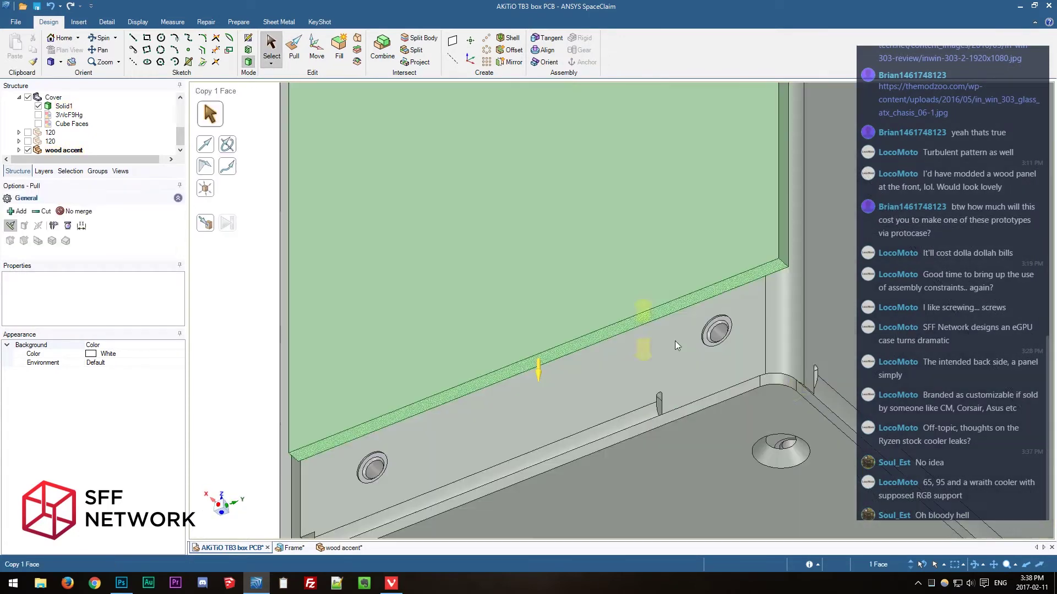
{"action": "left_click", "coordinate": [710, 294]}
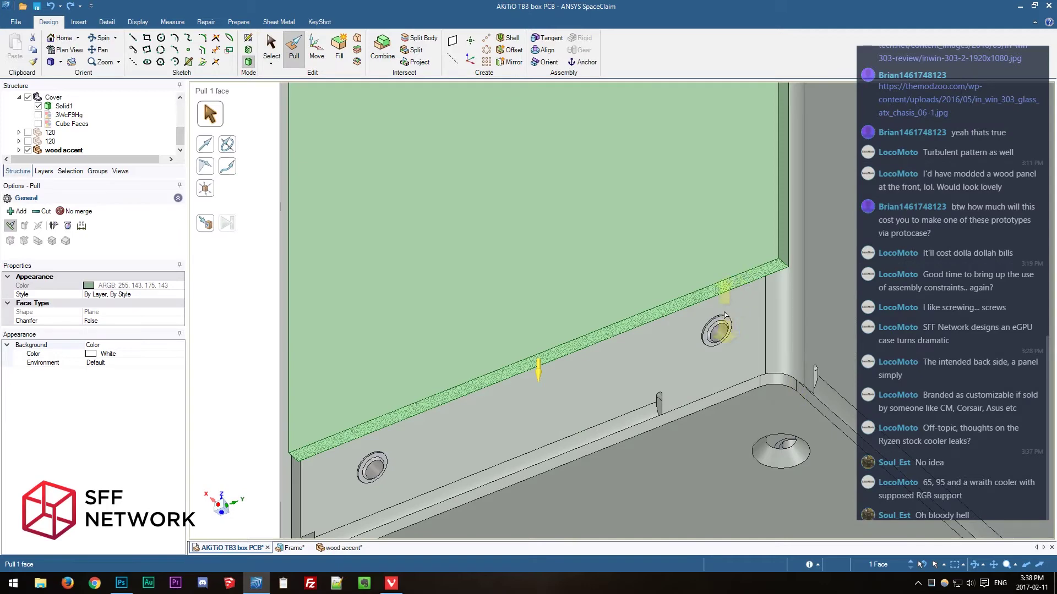
{"action": "key", "text": "u"}
{"action": "middle_click_drag", "start_coordinate": [724, 316], "coordinate": [717, 416]}
{"action": "left_click", "coordinate": [716, 416]}
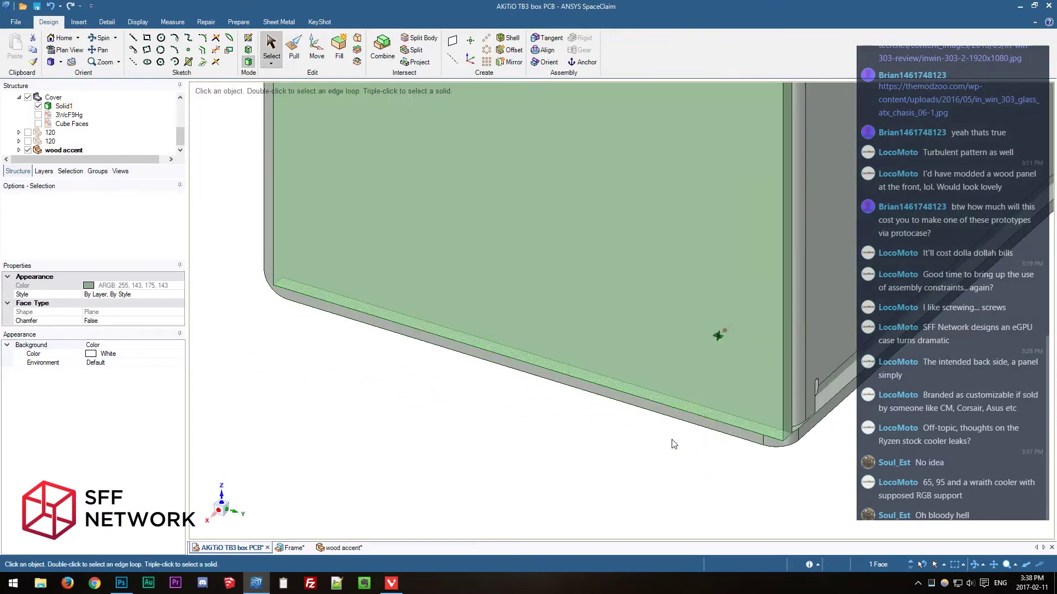
In the wood accent design, round the panel's four corner edges with a 3 mm radius.
{"action": "left_click", "coordinate": [357, 549]}
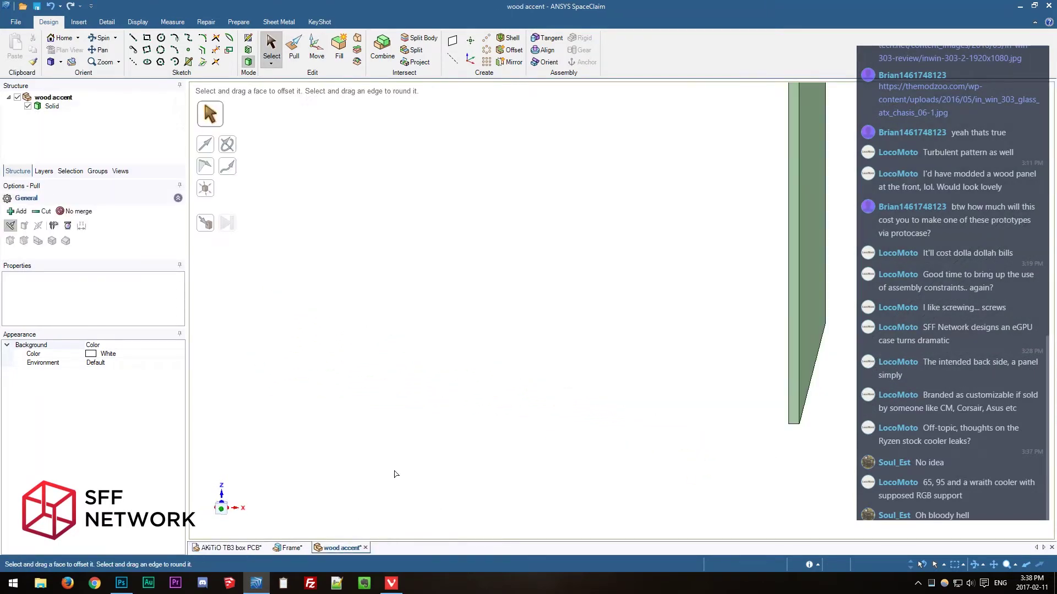
{"action": "key", "text": "h"}
{"action": "left_click_drag", "start_coordinate": [502, 217], "coordinate": [575, 282]}
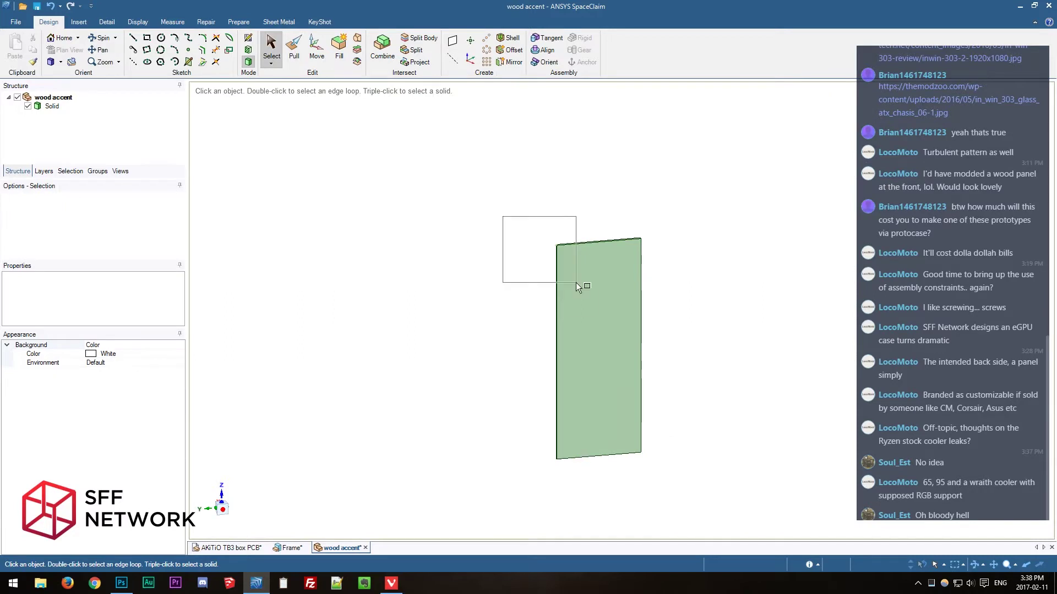
{"action": "left_click_drag", "start_coordinate": [492, 438], "coordinate": [609, 507], "text": "ctrl"}
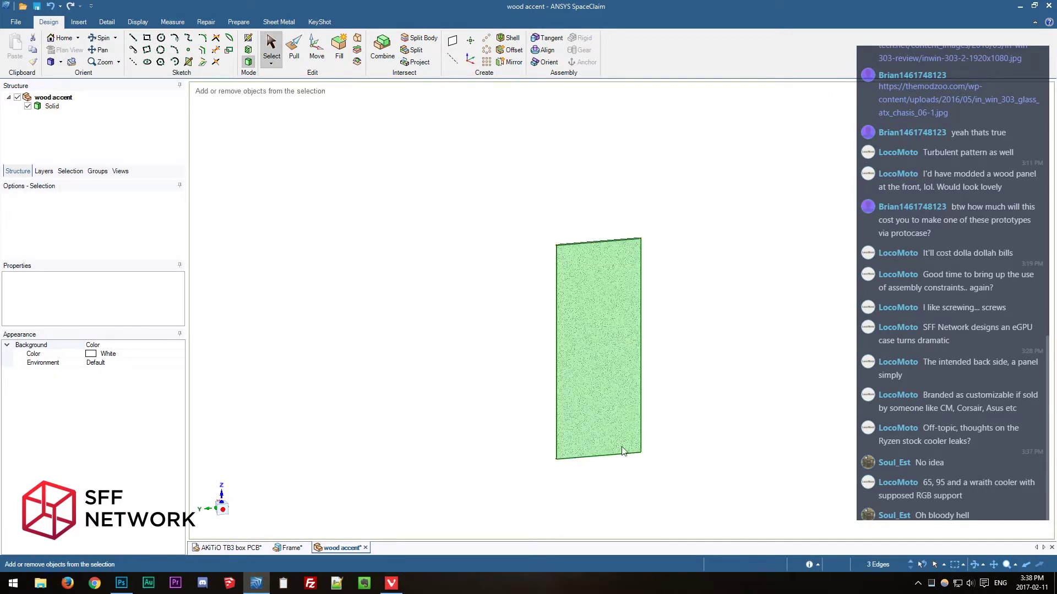
{"action": "left_click_drag", "start_coordinate": [614, 418], "coordinate": [695, 513], "text": "ctrl"}
{"action": "key", "text": "p"}
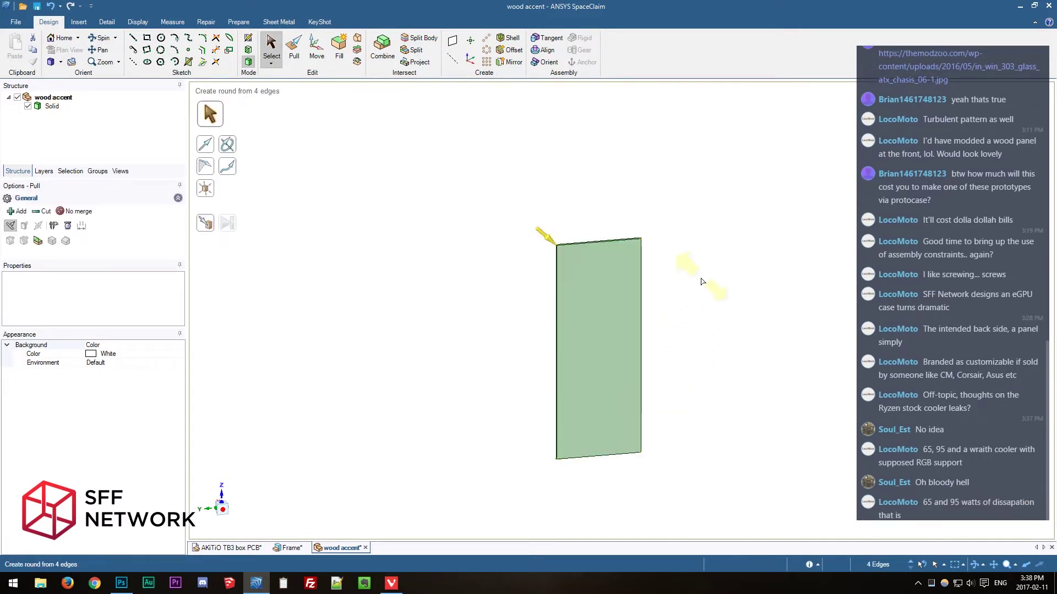
{"action": "left_click_drag", "start_coordinate": [703, 281], "coordinate": [725, 297]}
{"action": "key", "text": "space"}
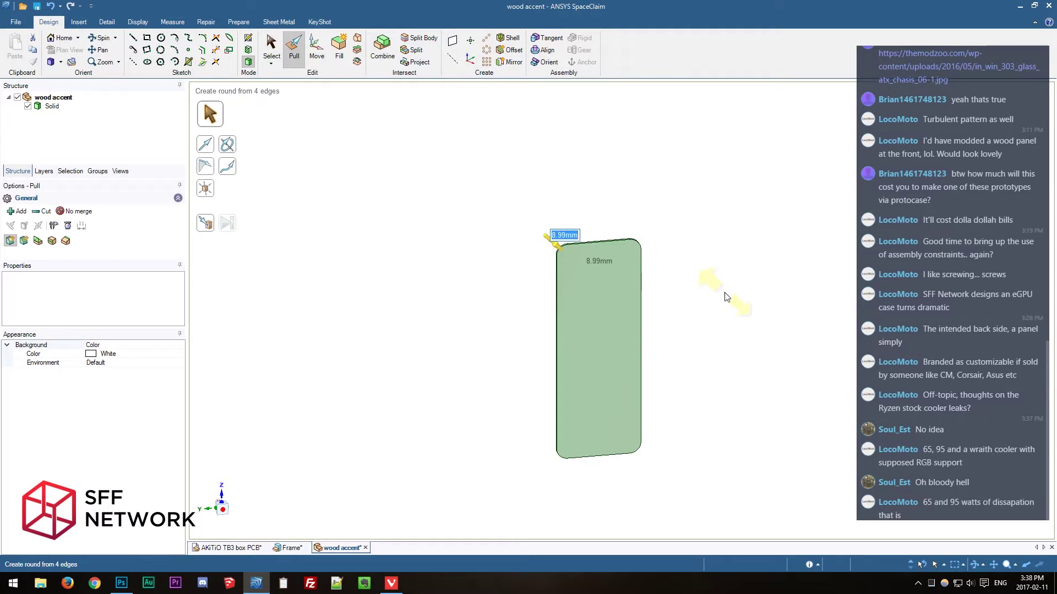
{"action": "key", "text": "Return"}
{"action": "type", "text": "23"}
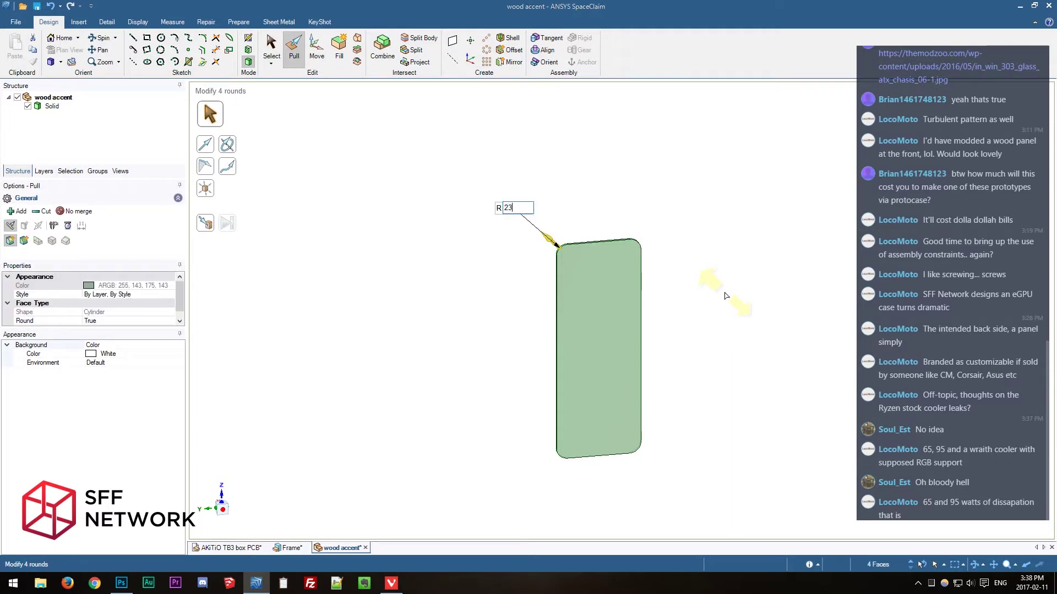
{"action": "key", "text": "Return"}
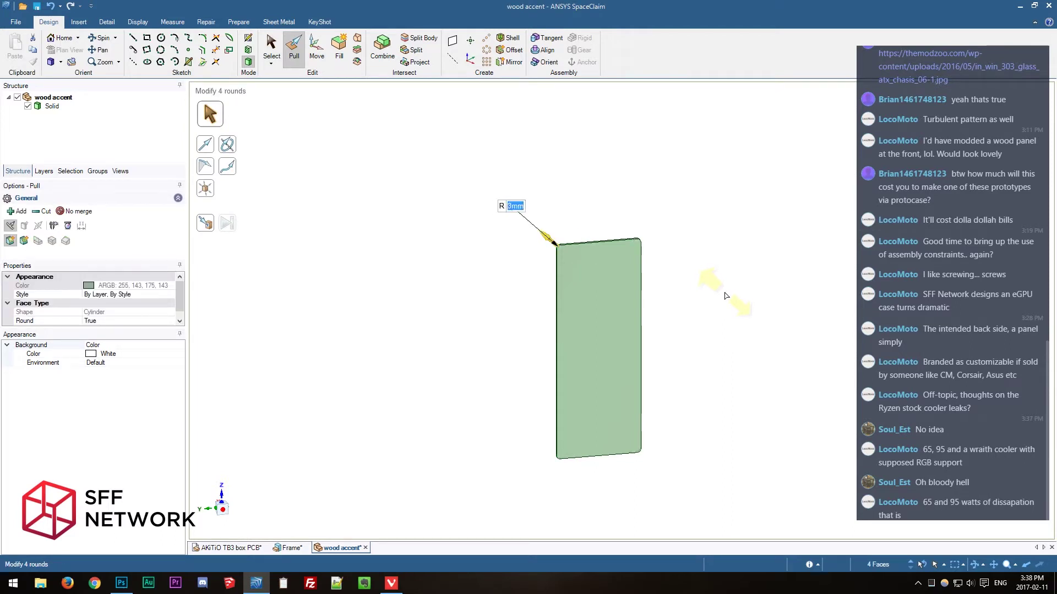
Check the rounded accent against the case corners in the assembly and return to the wood accent design.
{"action": "key", "text": "Escape"}
{"action": "left_click", "coordinate": [232, 547]}
{"action": "middle_click_drag", "start_coordinate": [653, 454], "coordinate": [879, 432]}
{"action": "left_click", "coordinate": [339, 548]}
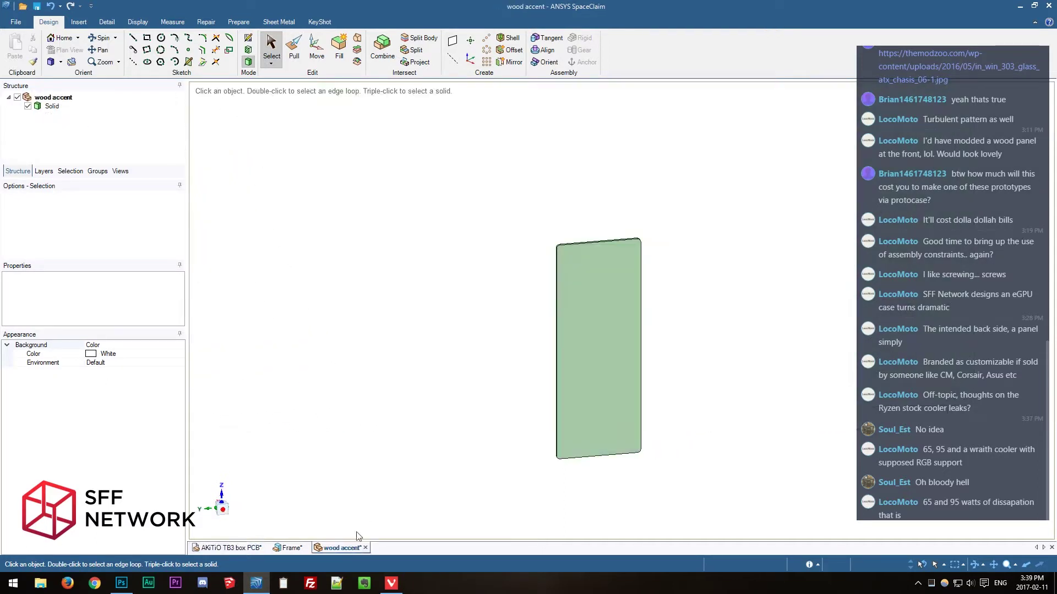
{"action": "scroll", "coordinate": [485, 339], "scroll_direction": "up", "scroll_amount": 3}
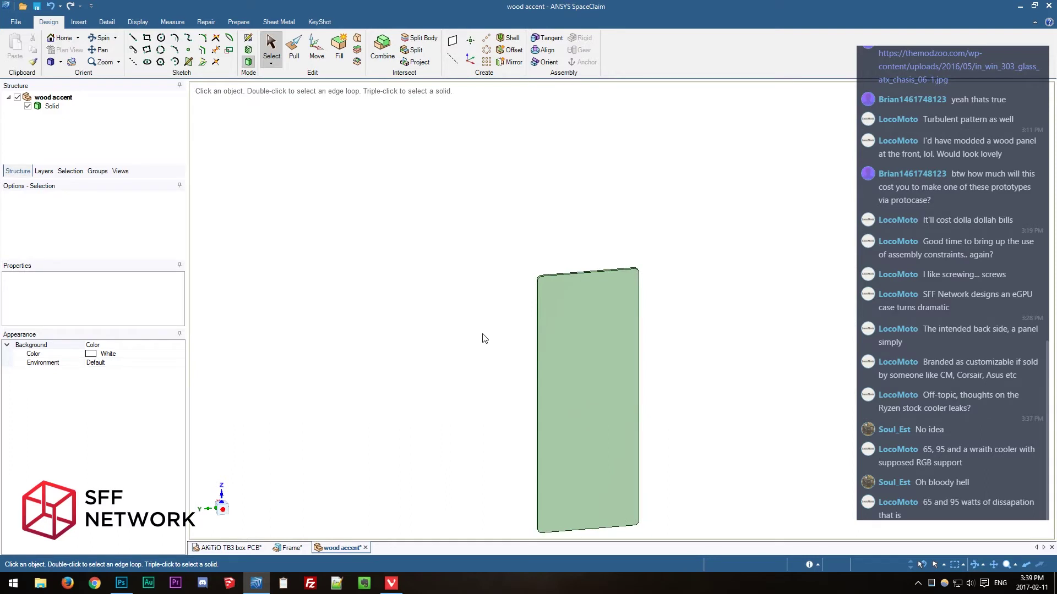
Set the radius of the wood accent's four corner rounds to 2 mm.
{"action": "key", "text": "p"}
{"action": "scroll", "coordinate": [477, 348], "scroll_direction": "down", "scroll_amount": 2}
{"action": "key", "text": "s"}
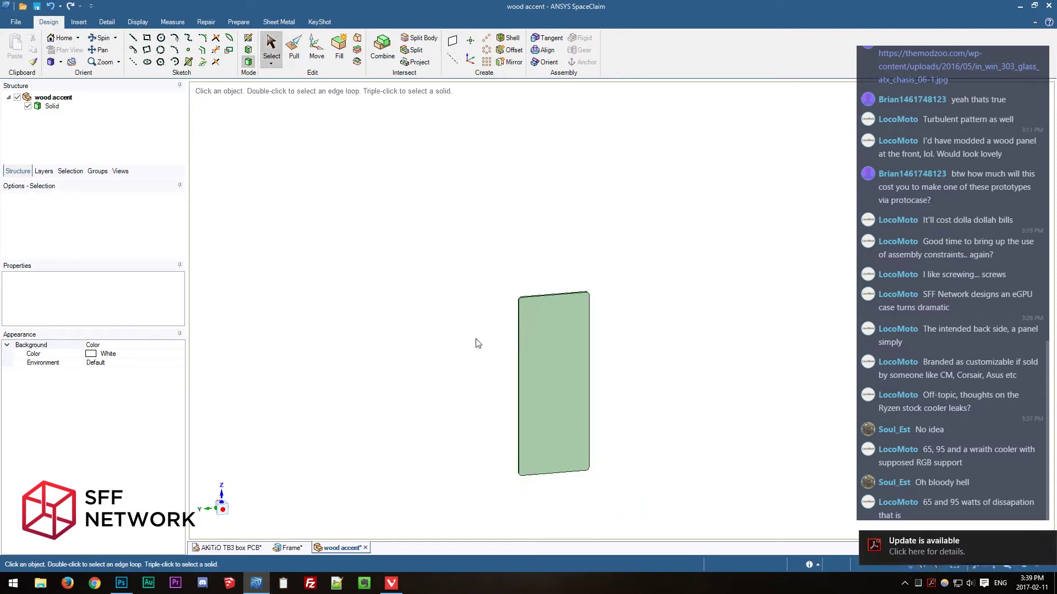
{"action": "left_click_drag", "start_coordinate": [463, 247], "coordinate": [528, 334]}
{"action": "left_click", "coordinate": [586, 297]}
{"action": "left_click_drag", "start_coordinate": [631, 242], "coordinate": [554, 347], "text": "ctrl"}
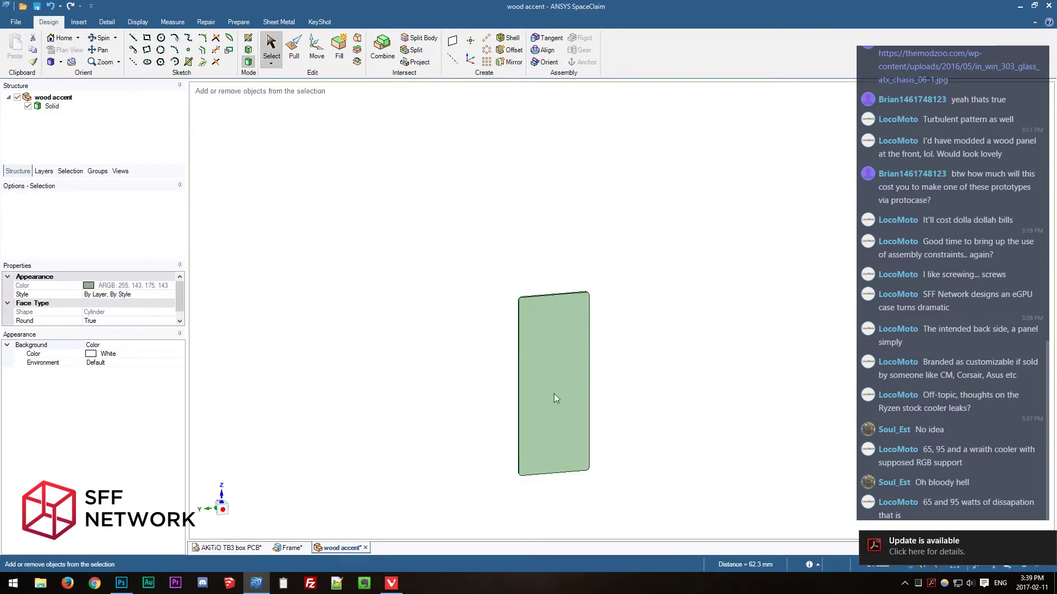
{"action": "left_click", "coordinate": [566, 502]}
{"action": "left_click_drag", "start_coordinate": [573, 435], "coordinate": [621, 499]}
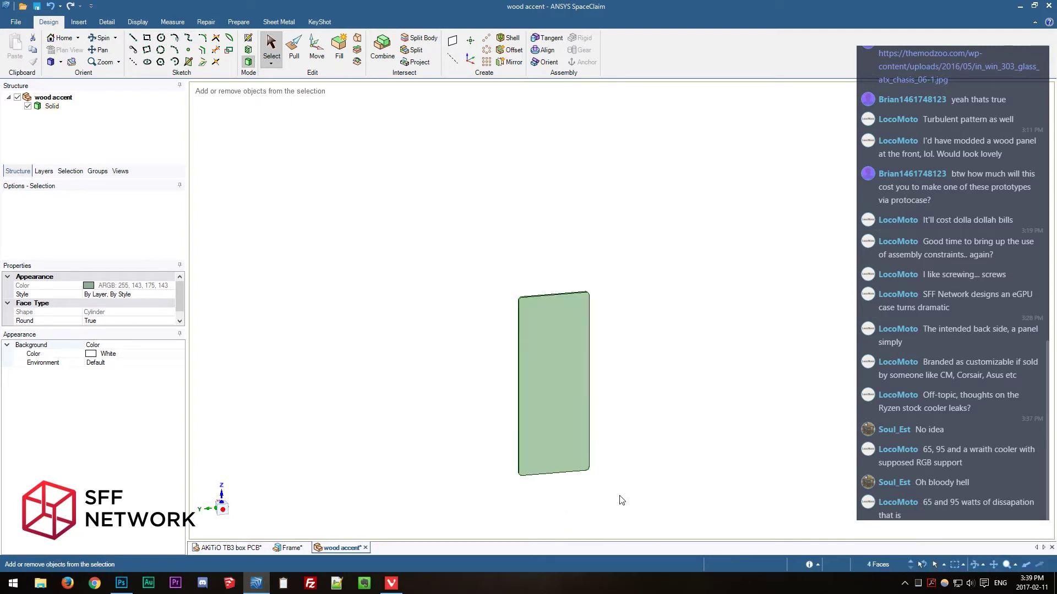
{"action": "key", "text": "p"}
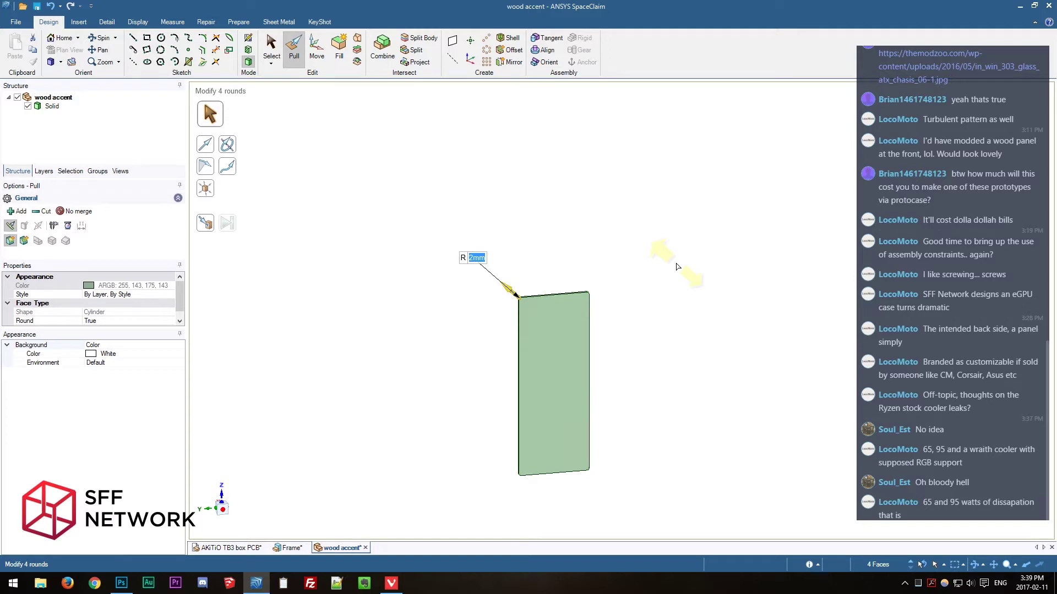
{"action": "key", "text": "Escape"}
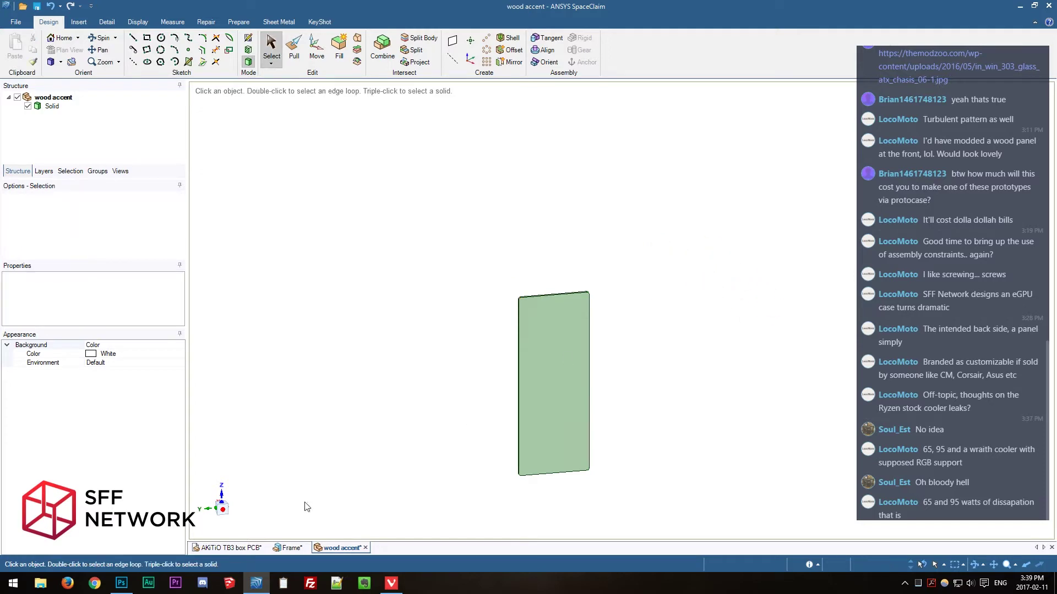
In the assembly, examine how the accent's rounded corners fit inside the Cover's lower and upper corners.
{"action": "left_click", "coordinate": [229, 548]}
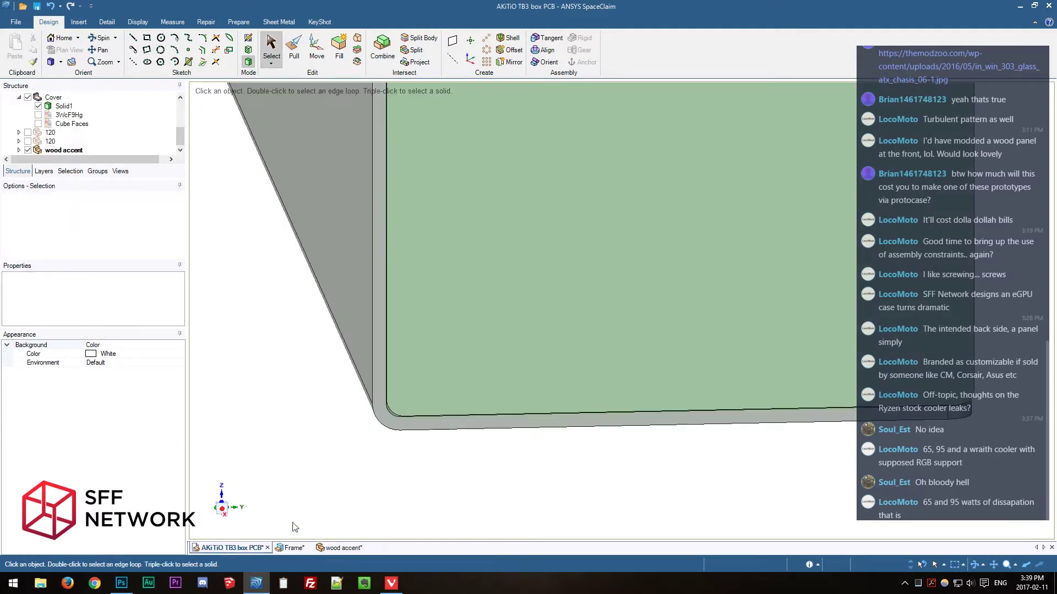
{"action": "left_click", "coordinate": [223, 512]}
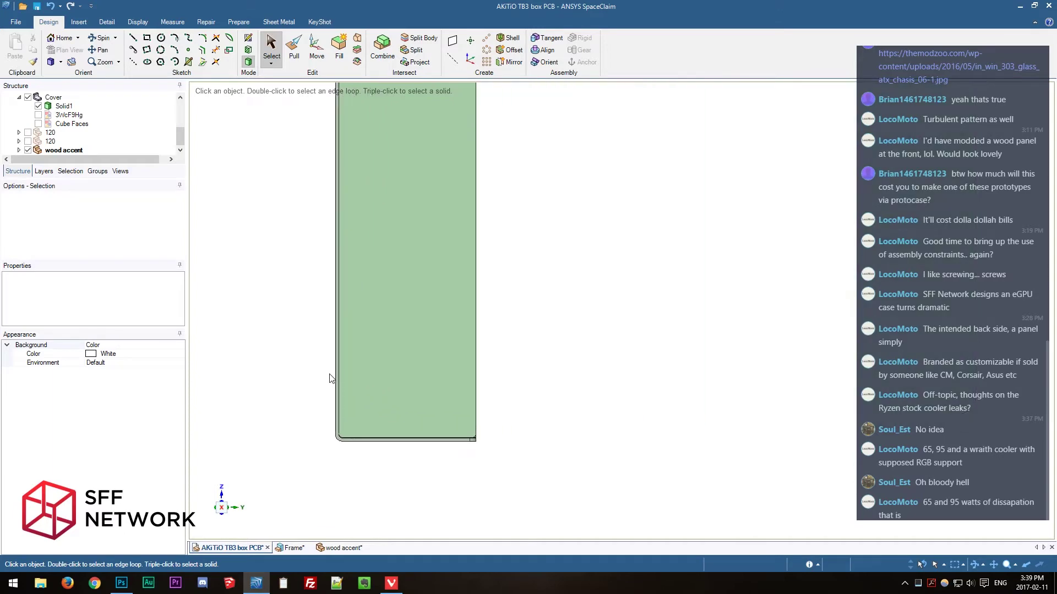
{"action": "middle_click_drag", "start_coordinate": [499, 113], "coordinate": [560, 339], "text": "shift"}
{"action": "scroll", "coordinate": [408, 312], "scroll_direction": "up", "scroll_amount": 6}
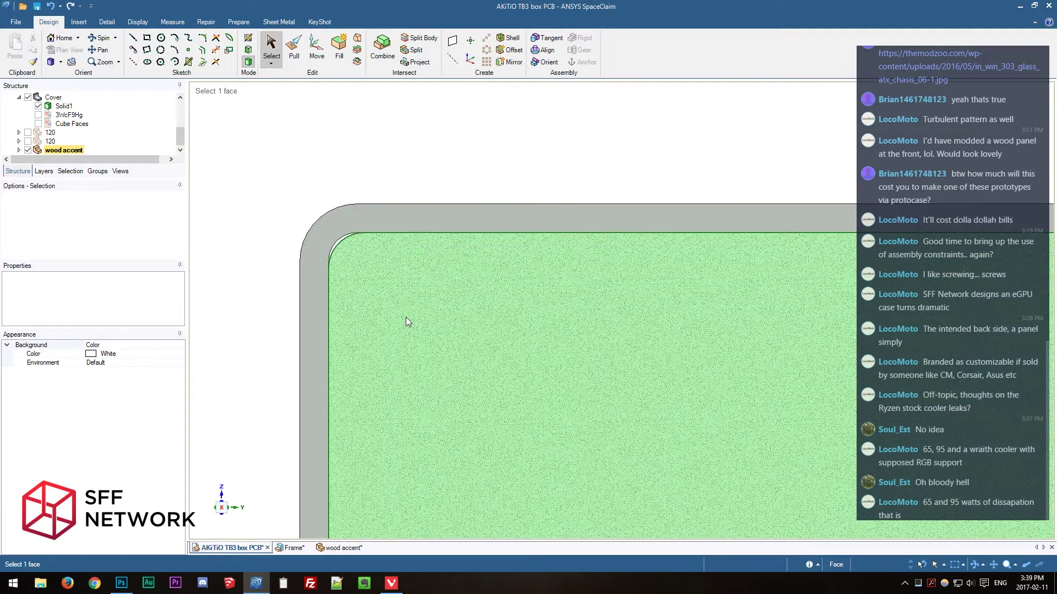
{"action": "scroll", "coordinate": [405, 317], "scroll_direction": "down", "scroll_amount": 6}
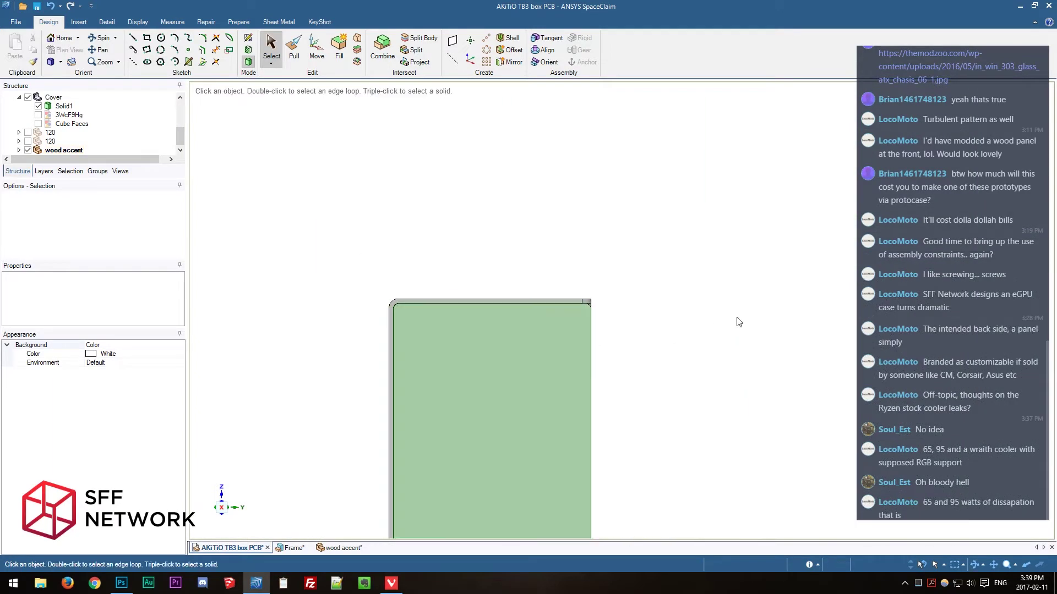
Examine the whole case with the wood accent fitted, from the top, both large sides and the open end.
{"action": "middle_click_drag", "start_coordinate": [761, 396], "coordinate": [704, 436]}
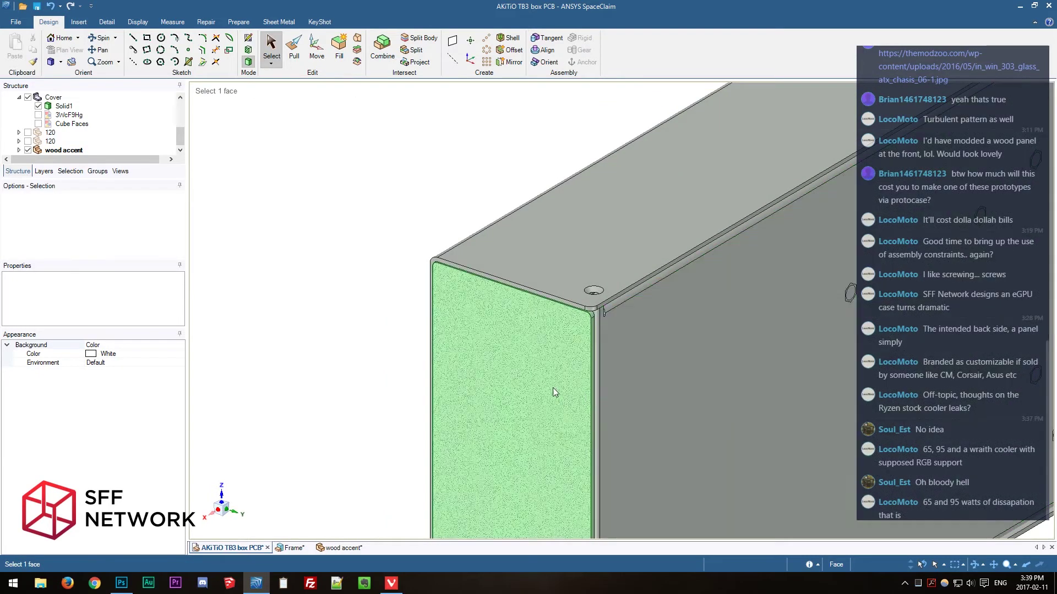
{"action": "middle_click_drag", "start_coordinate": [431, 378], "coordinate": [379, 326]}
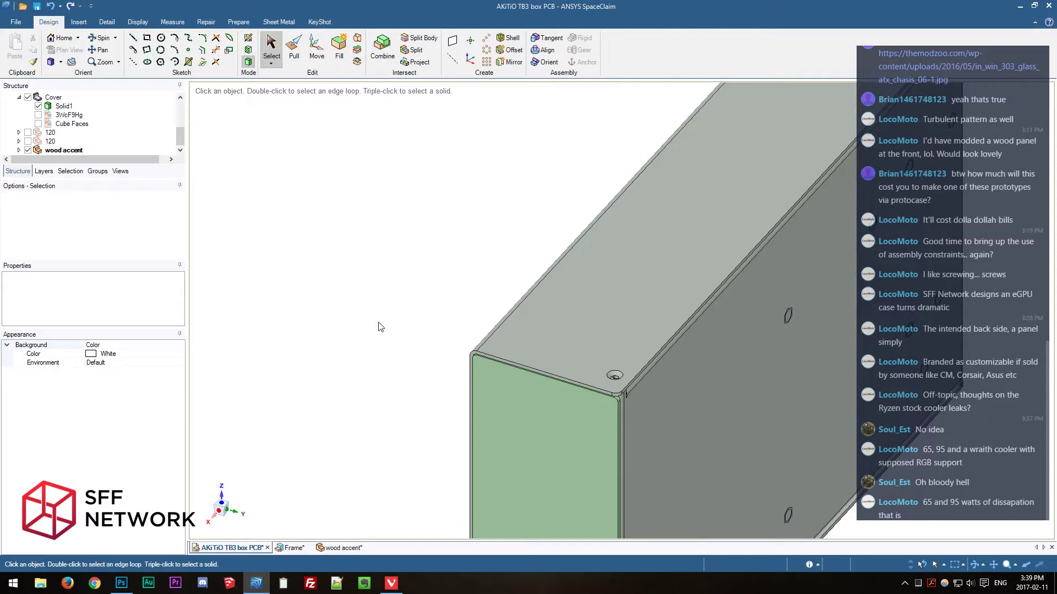
{"action": "scroll", "coordinate": [379, 327], "scroll_direction": "down", "scroll_amount": 2}
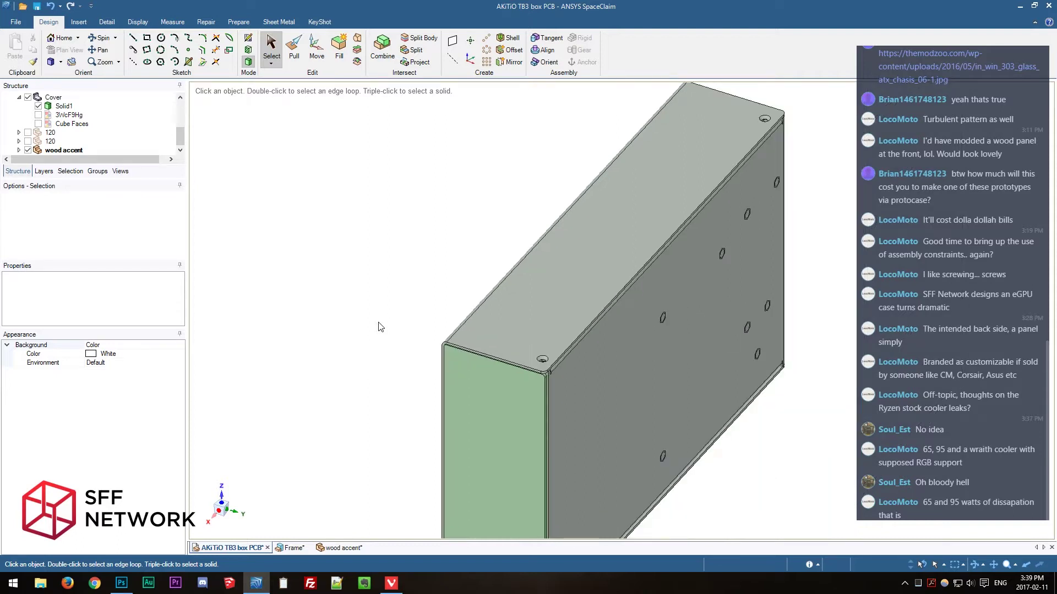
{"action": "scroll", "coordinate": [396, 376], "scroll_direction": "down", "scroll_amount": 2}
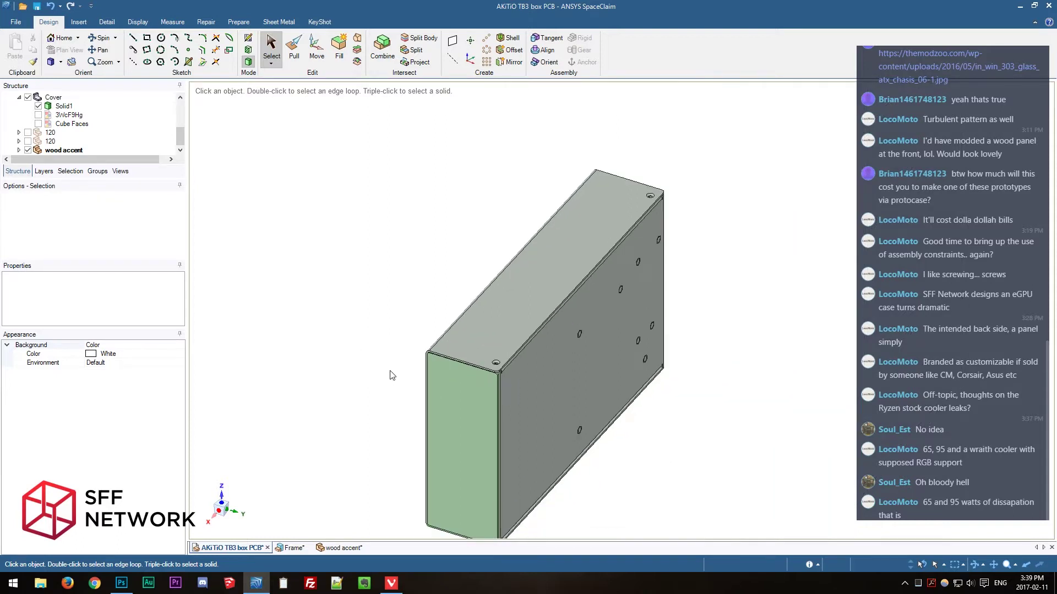
{"action": "middle_click_drag", "start_coordinate": [731, 481], "coordinate": [749, 424], "text": "shift"}
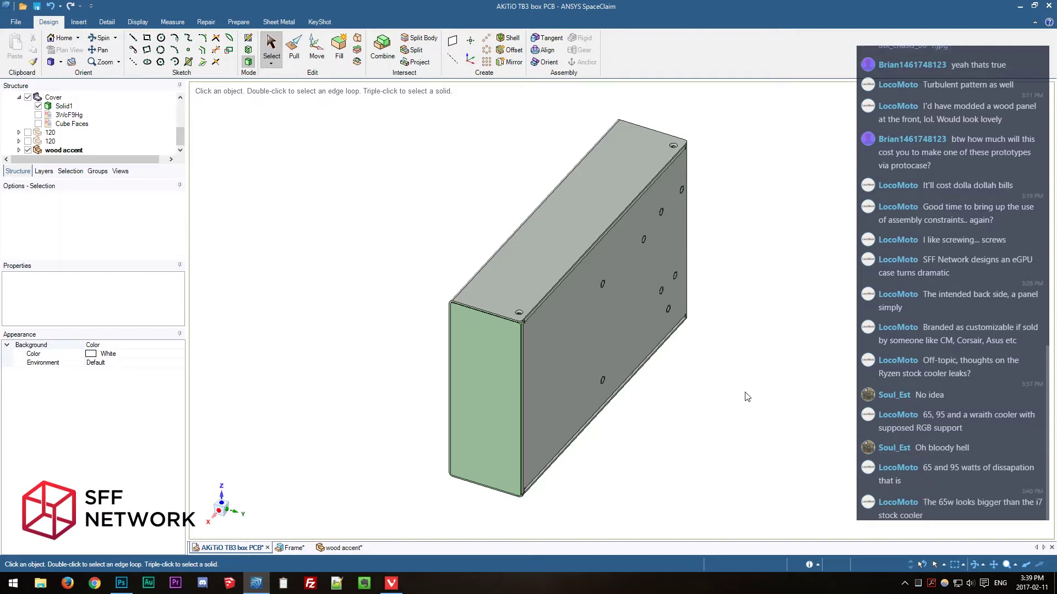
{"action": "scroll", "coordinate": [745, 393], "scroll_direction": "down", "scroll_amount": 1}
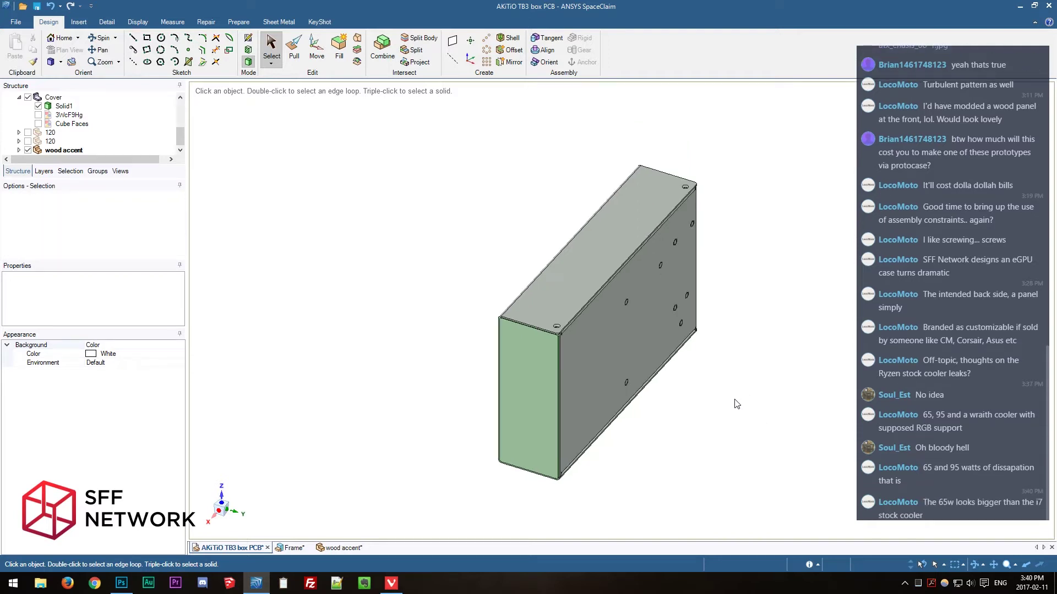
{"action": "middle_click_drag", "start_coordinate": [695, 423], "coordinate": [862, 394]}
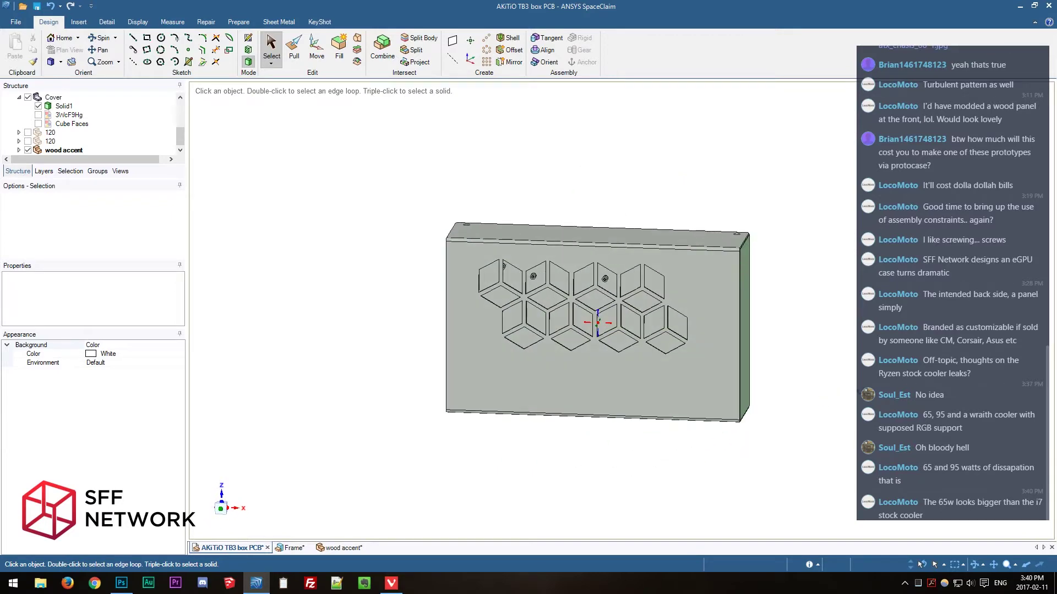
{"action": "middle_click_drag", "start_coordinate": [861, 394], "coordinate": [427, 420]}
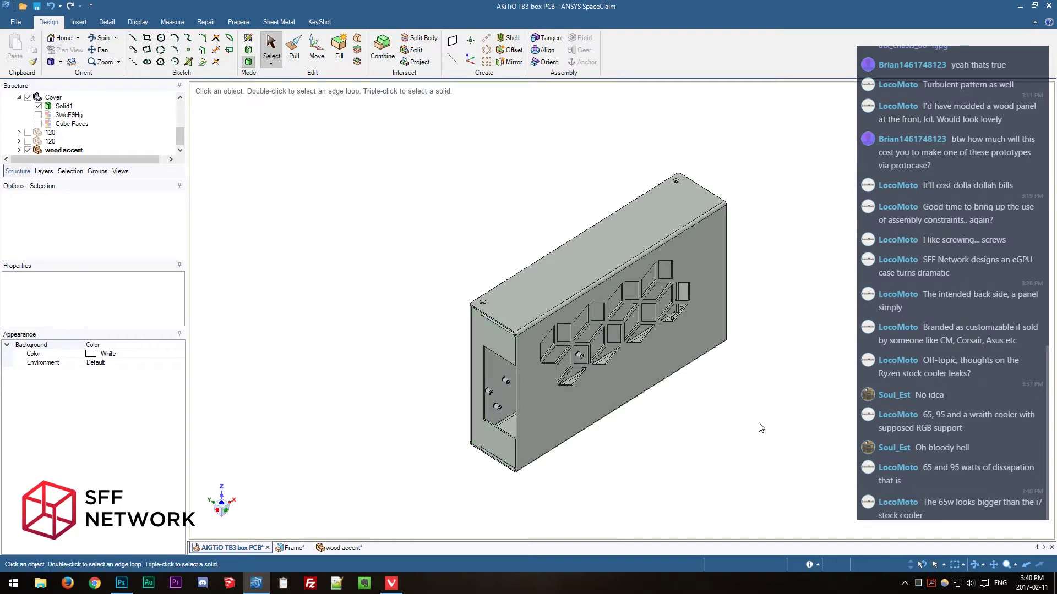
{"action": "middle_click_drag", "start_coordinate": [759, 423], "coordinate": [610, 400]}
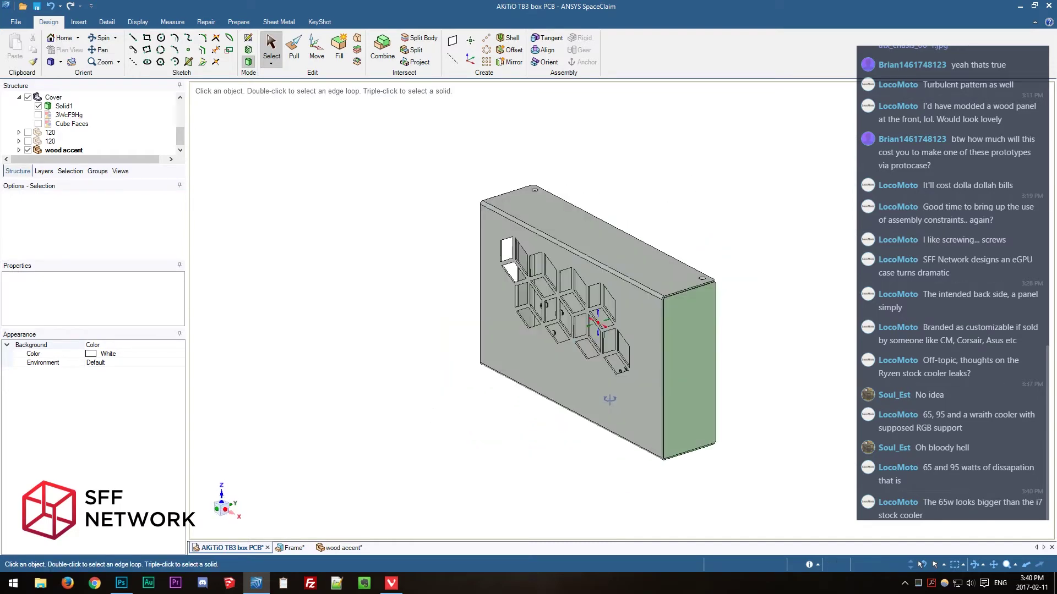
In the wood accent design, start a Standard Hole with size M3 x 0.5 and a countersink.
{"action": "left_click", "coordinate": [341, 547]}
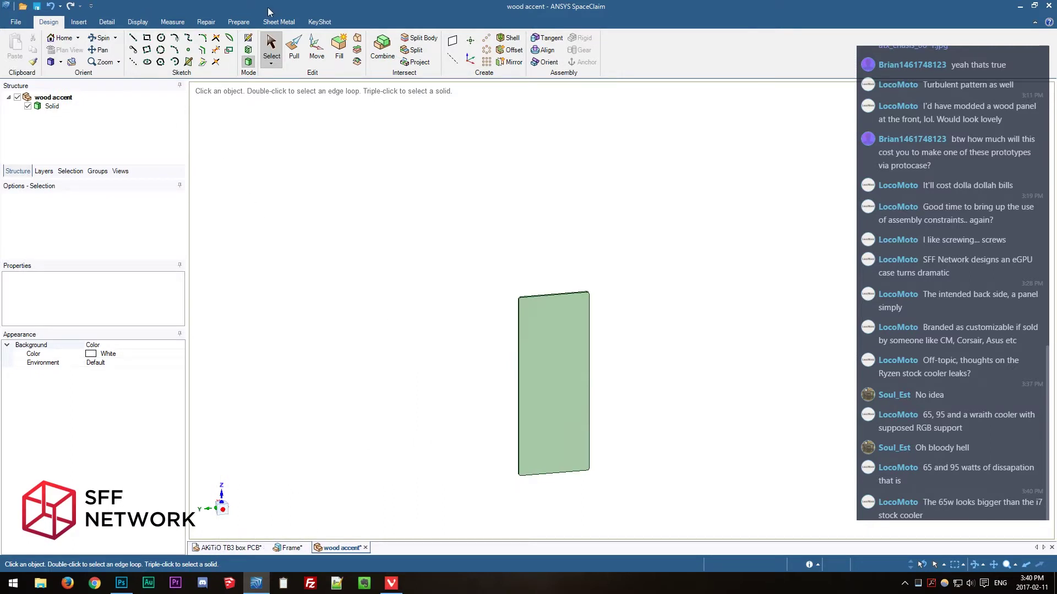
{"action": "left_click", "coordinate": [81, 23]}
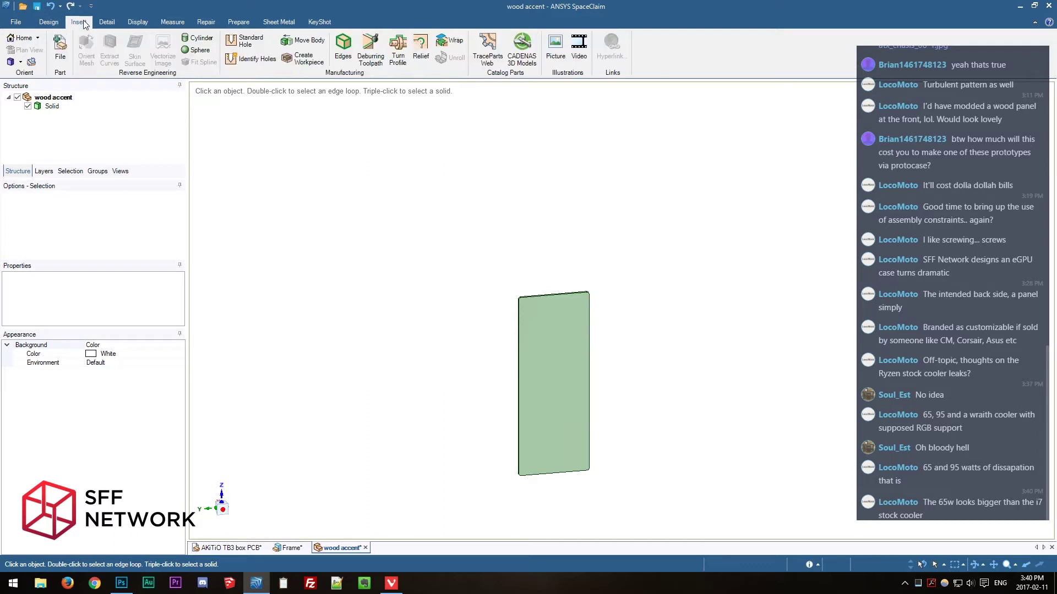
{"action": "left_click", "coordinate": [244, 41]}
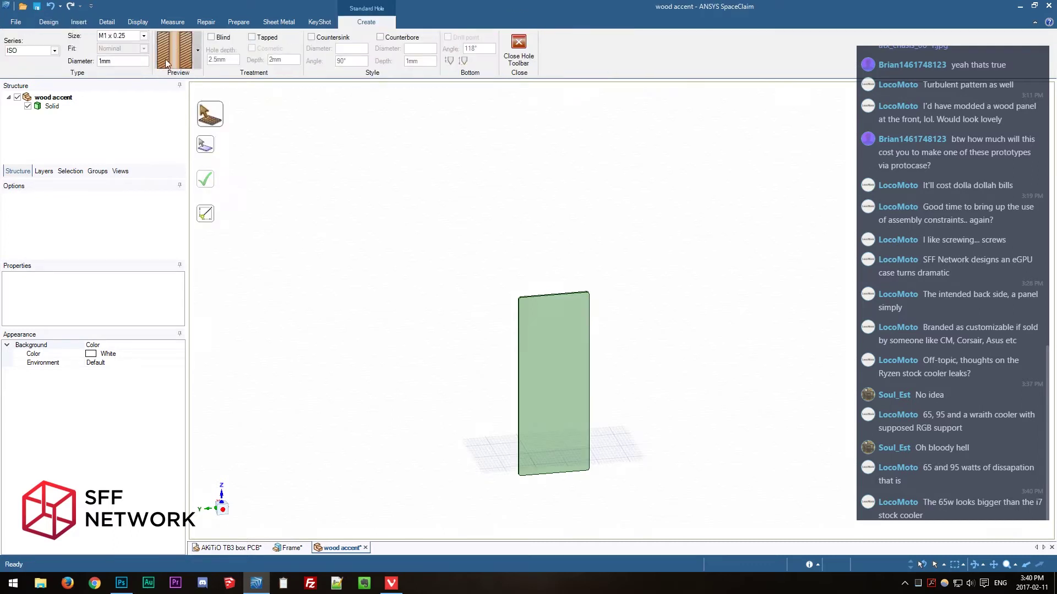
{"action": "left_click", "coordinate": [144, 35]}
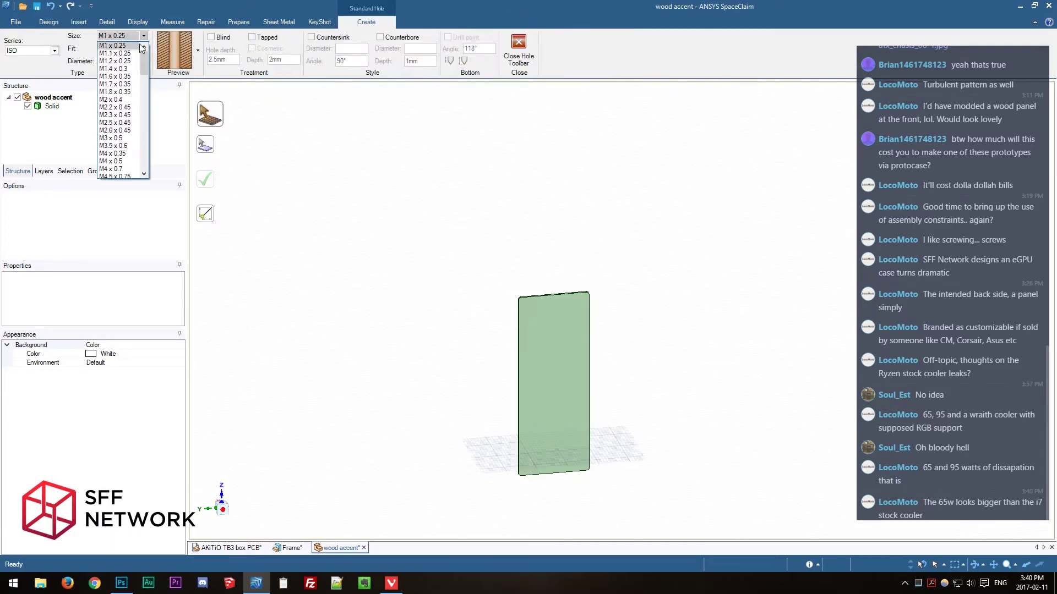
{"action": "left_click", "coordinate": [118, 138]}
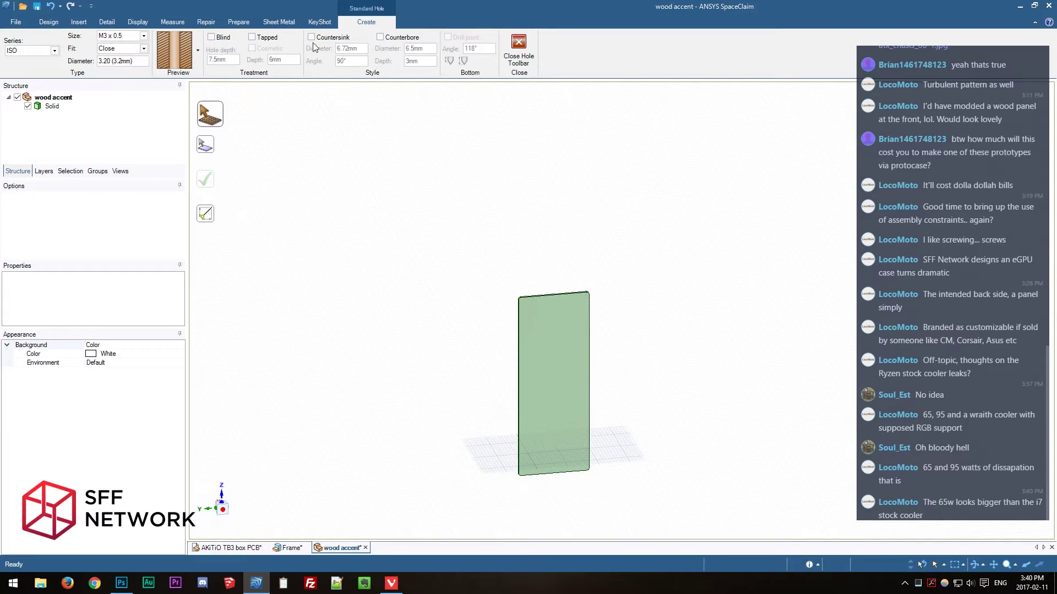
{"action": "left_click", "coordinate": [318, 39]}
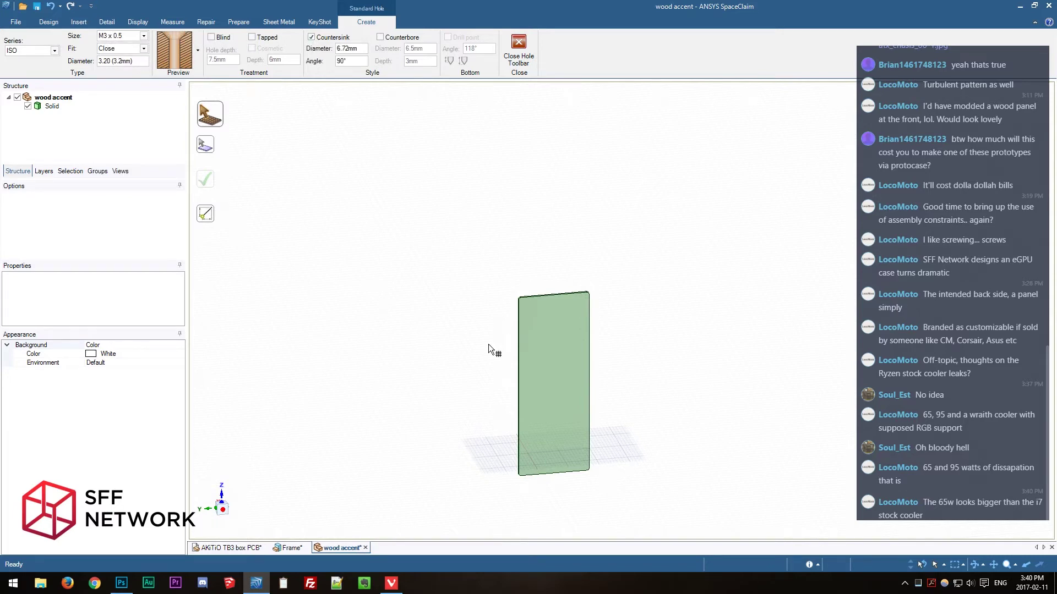
Create four countersunk M3 holes on the wood accent's currently facing side, one near each corner.
{"action": "left_click", "coordinate": [536, 312]}
{"action": "left_click", "coordinate": [569, 311]}
{"action": "left_click", "coordinate": [535, 459]}
{"action": "left_click", "coordinate": [567, 452]}
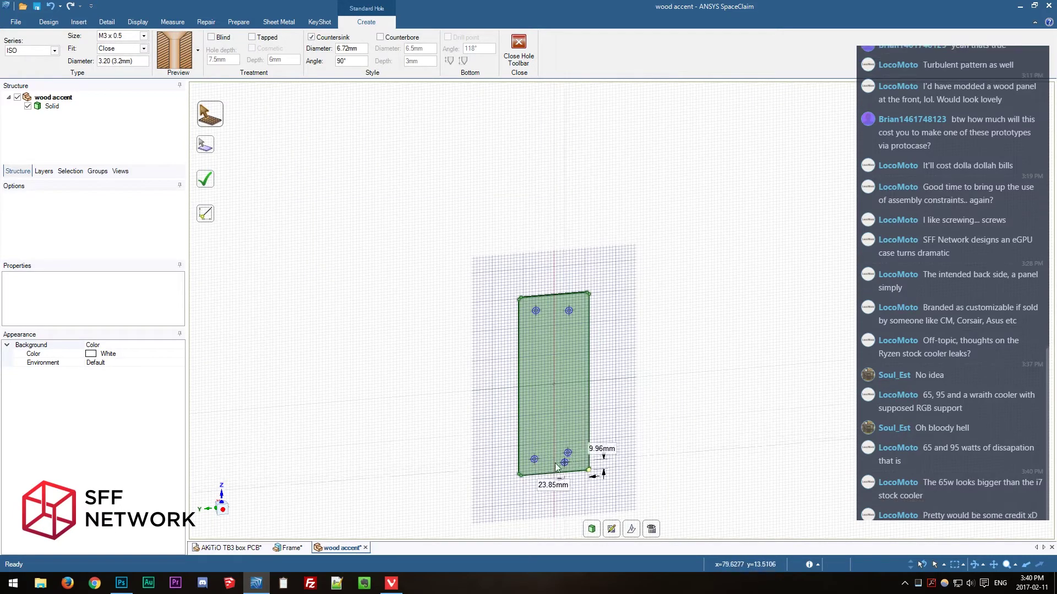
{"action": "left_click", "coordinate": [205, 179]}
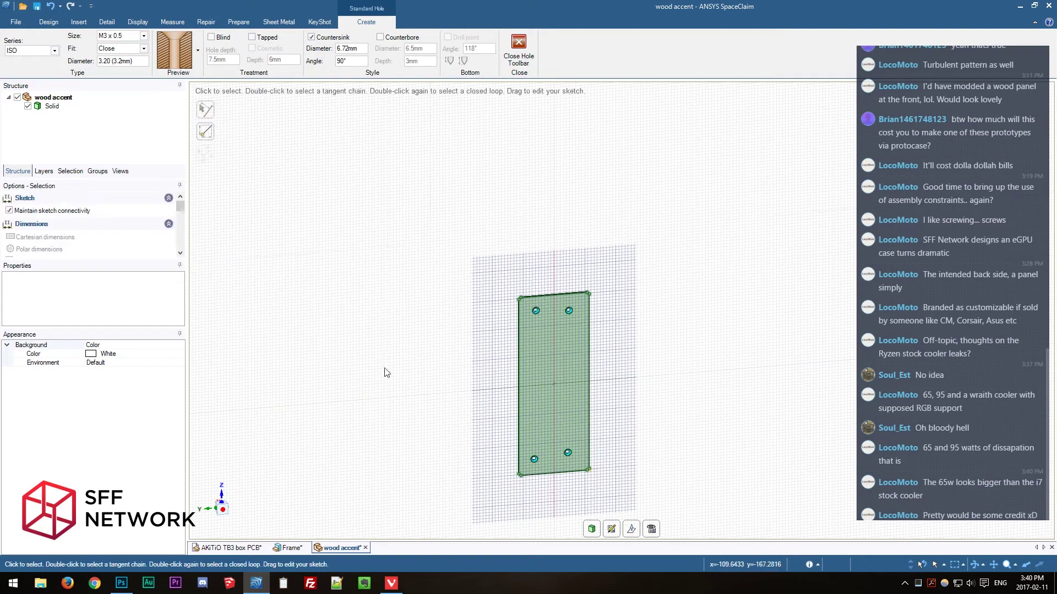
Check the four holes in the assembly, then undo them in the wood accent design and leave the sketch plane.
{"action": "left_click", "coordinate": [223, 549]}
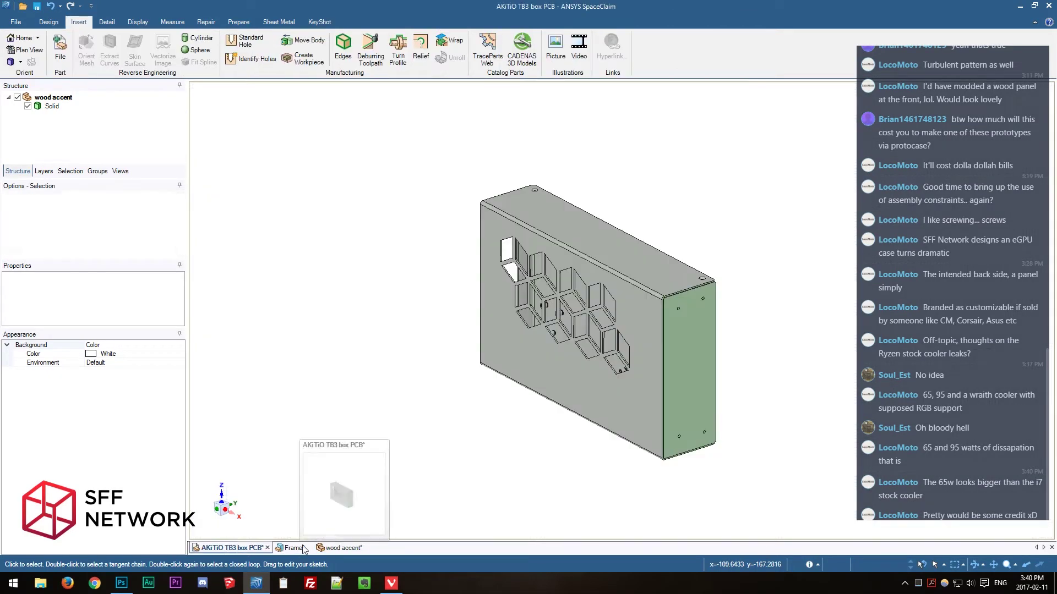
{"action": "left_click", "coordinate": [344, 549]}
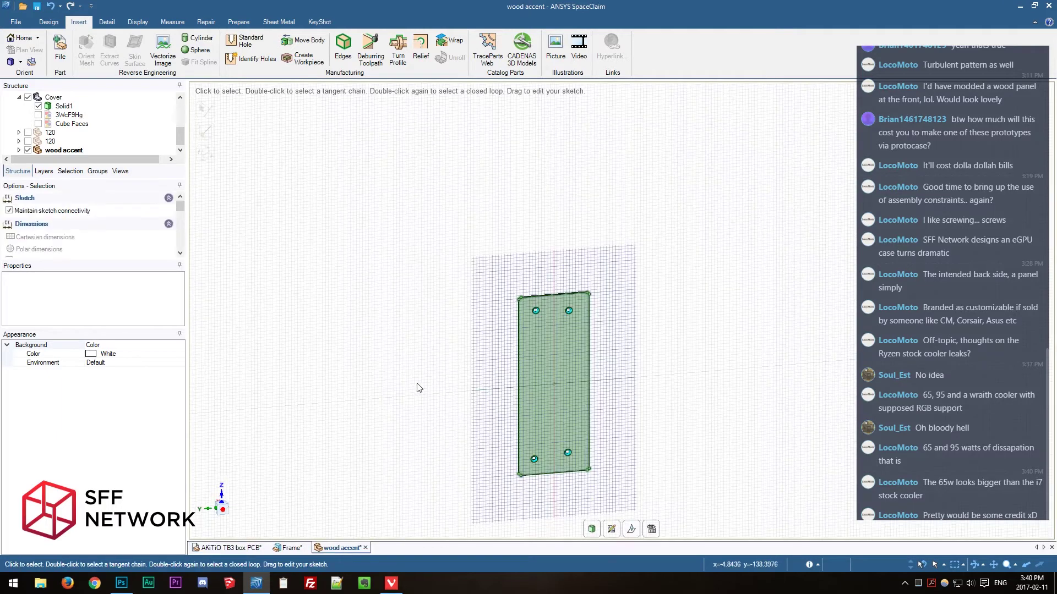
{"action": "key", "text": "Escape"}
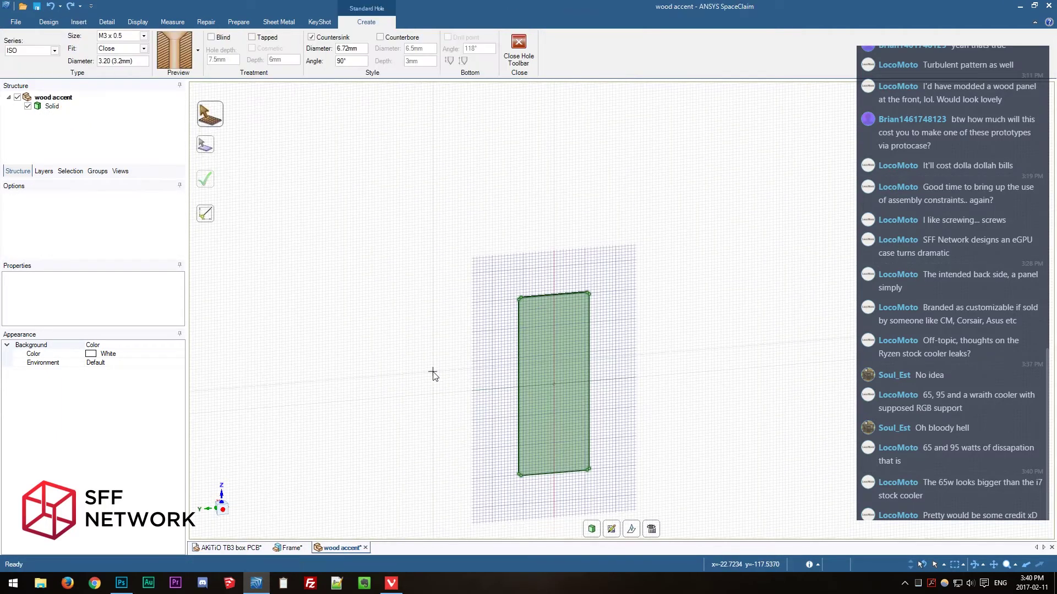
{"action": "mouse_move", "coordinate": [433, 373]}
{"action": "middle_mouse_down"}
{"action": "mouse_move", "coordinate": [479, 405]}
{"action": "mouse_move", "coordinate": [669, 391]}
{"action": "mouse_move", "coordinate": [730, 407]}
{"action": "middle_mouse_up"}
{"action": "left_click", "coordinate": [592, 529]}
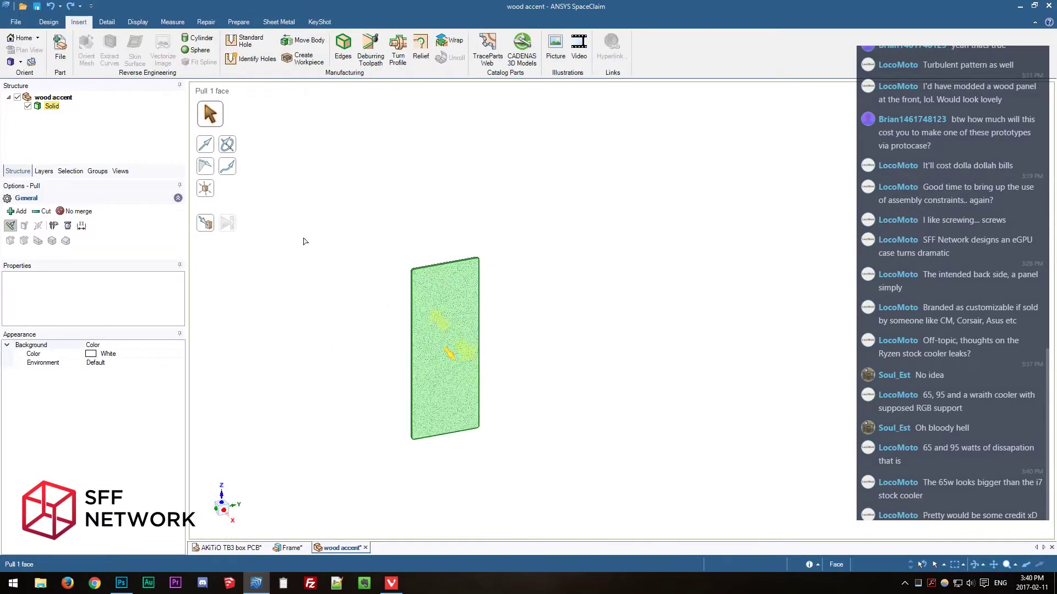
Create four countersunk M3 x 0.5 holes near the corners of the accent's opposite, outward face and check them in the assembly.
{"action": "left_click", "coordinate": [245, 45]}
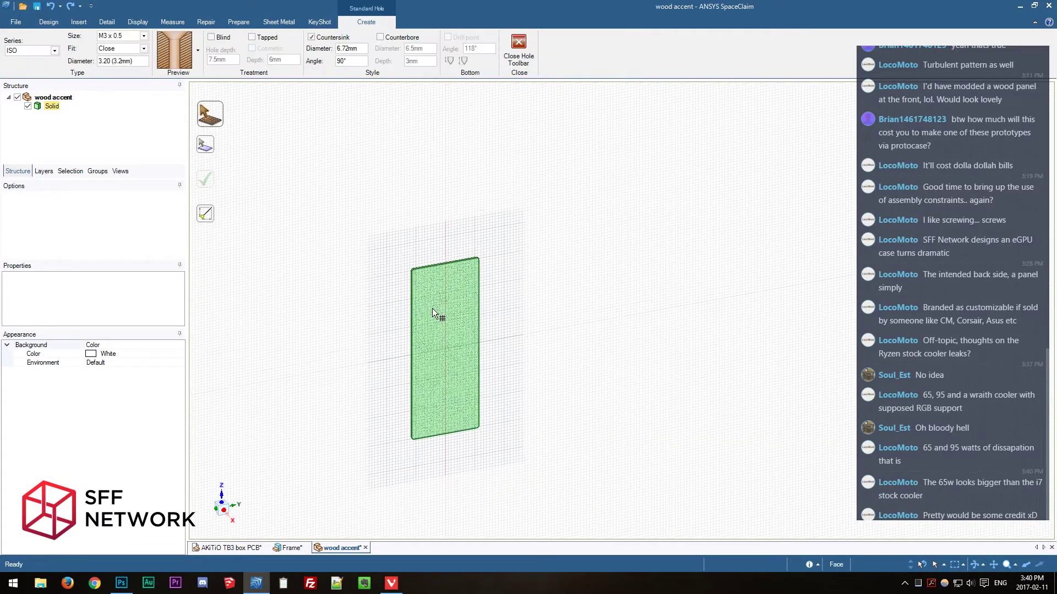
{"action": "left_click", "coordinate": [431, 284]}
{"action": "left_click", "coordinate": [463, 277]}
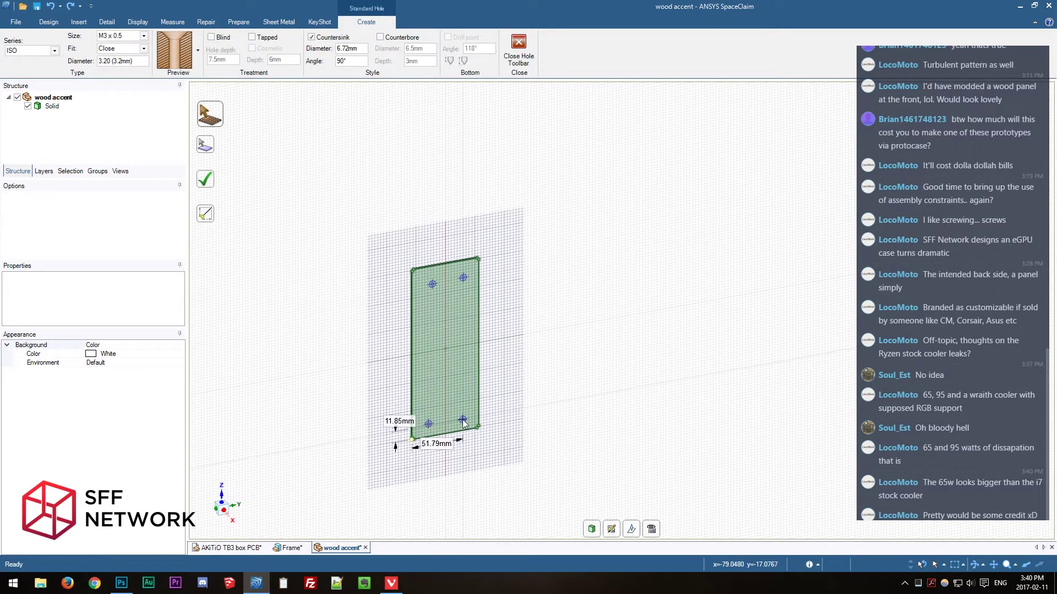
{"action": "left_click", "coordinate": [428, 424]}
{"action": "left_click", "coordinate": [462, 418]}
{"action": "left_click", "coordinate": [205, 179]}
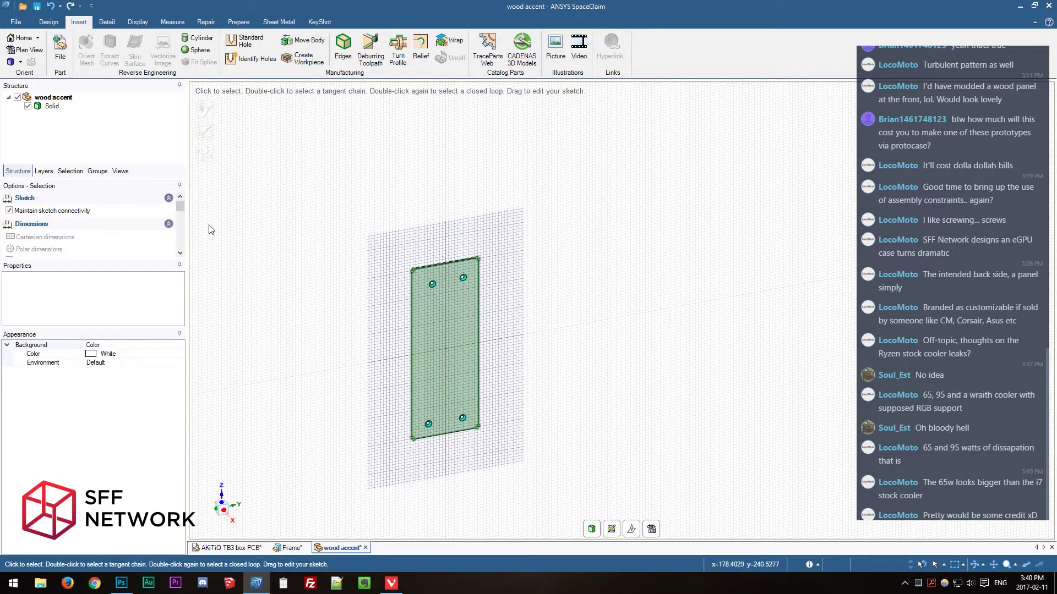
{"action": "left_click", "coordinate": [588, 531]}
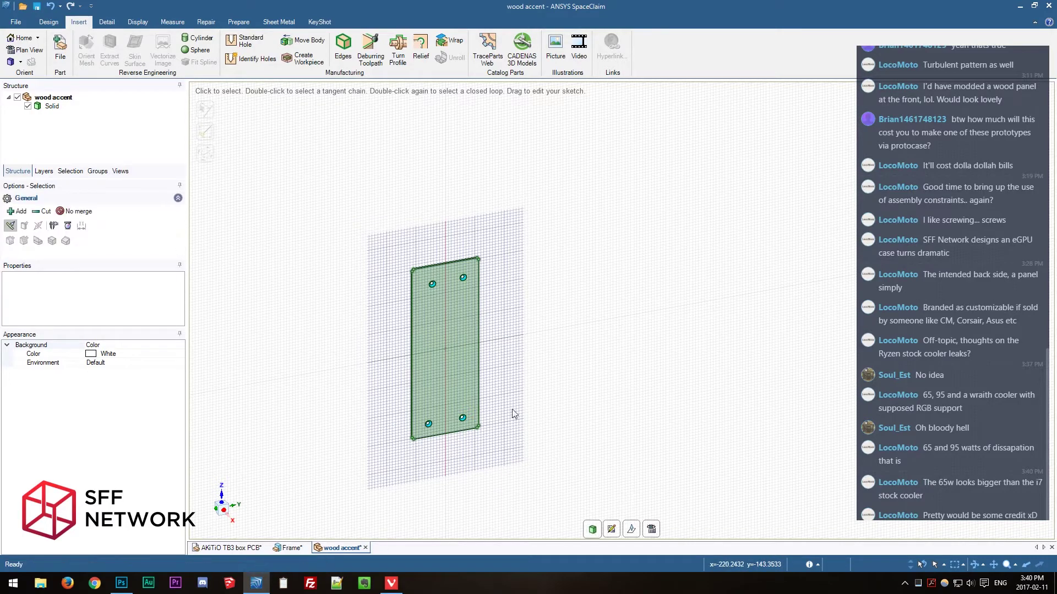
{"action": "key", "text": "ctrl+Tab"}
{"action": "middle_click_drag", "start_coordinate": [504, 461], "coordinate": [464, 437]}
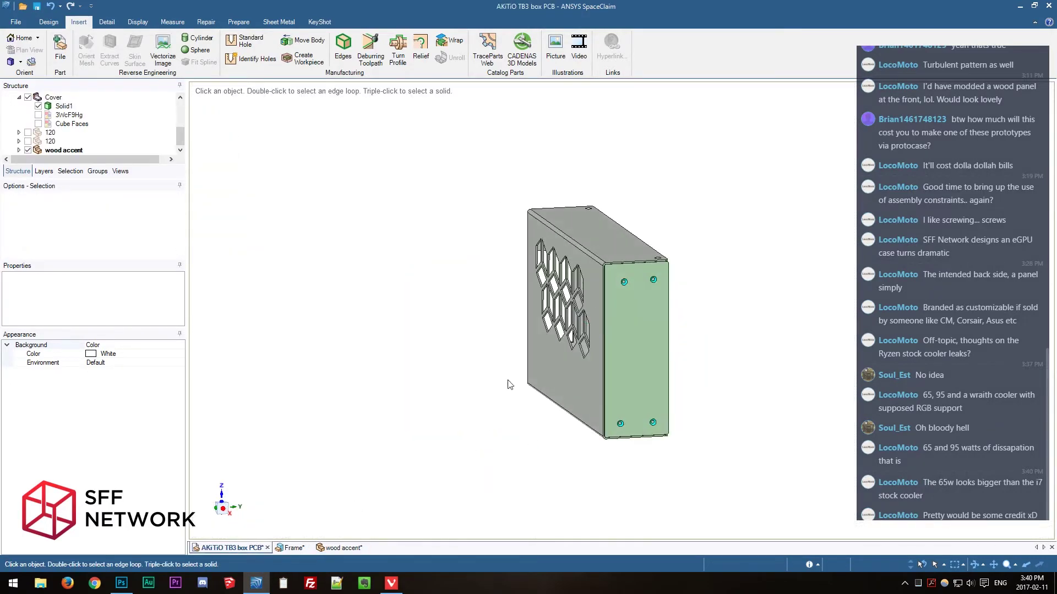
Move the accent's upper-left countersunk hole about 12 mm sideways and about 10 mm up, toward the corner.
{"action": "scroll", "coordinate": [639, 280], "scroll_direction": "up", "scroll_amount": 3}
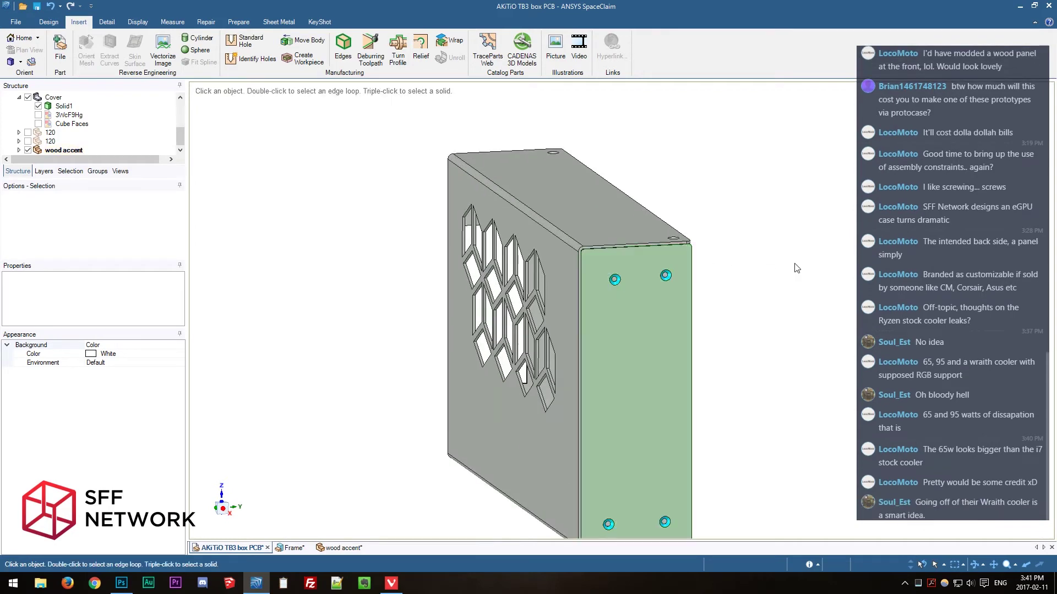
{"action": "left_click", "coordinate": [664, 287]}
{"action": "scroll", "coordinate": [665, 287], "scroll_direction": "up", "scroll_amount": 3}
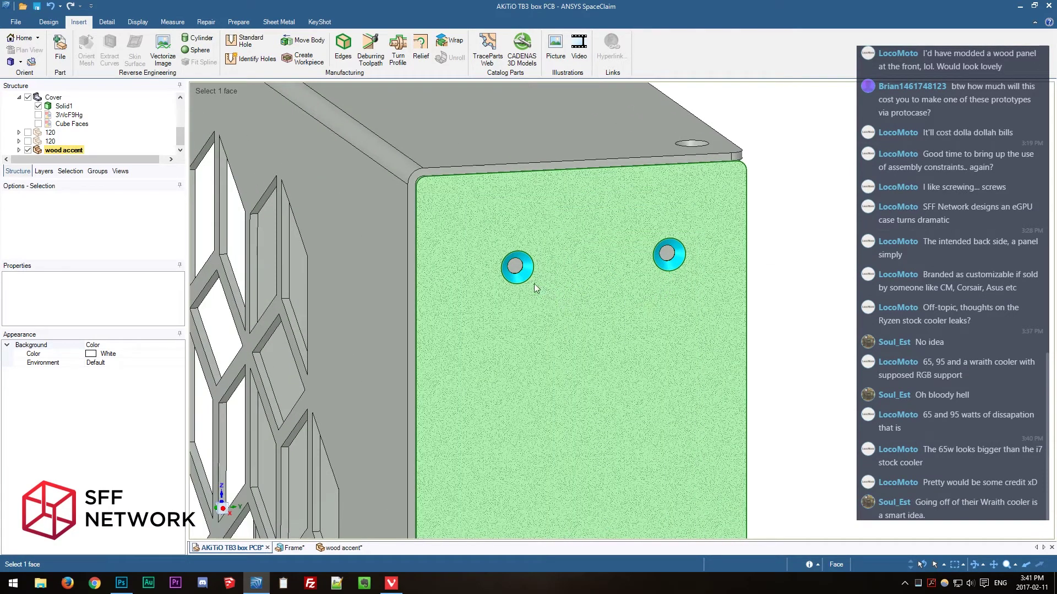
{"action": "key", "text": "Escape"}
{"action": "left_click", "coordinate": [521, 279]}
{"action": "key", "text": "m"}
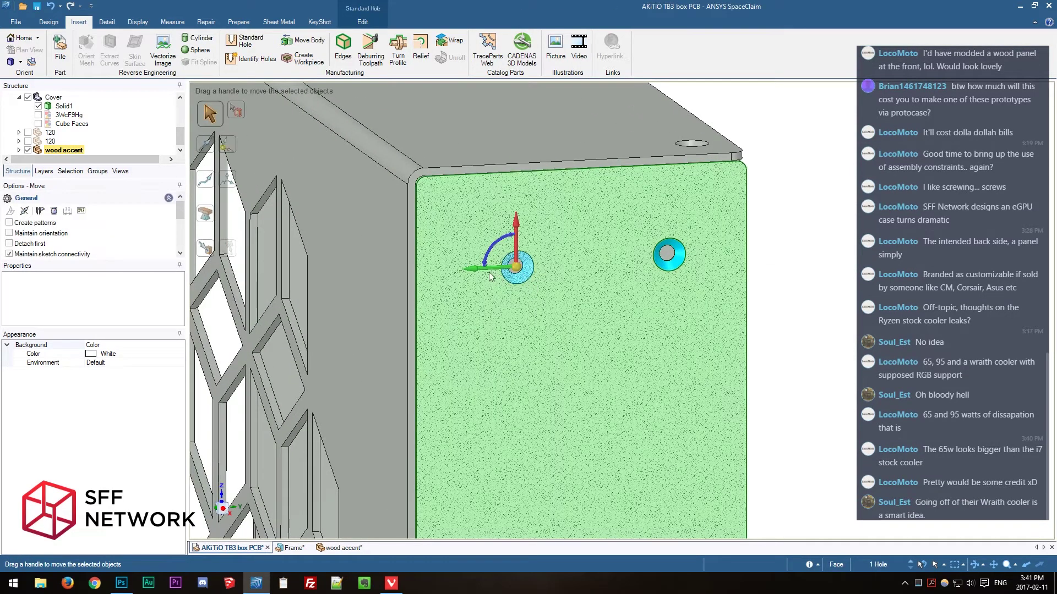
{"action": "left_click_drag", "start_coordinate": [479, 270], "coordinate": [413, 276]}
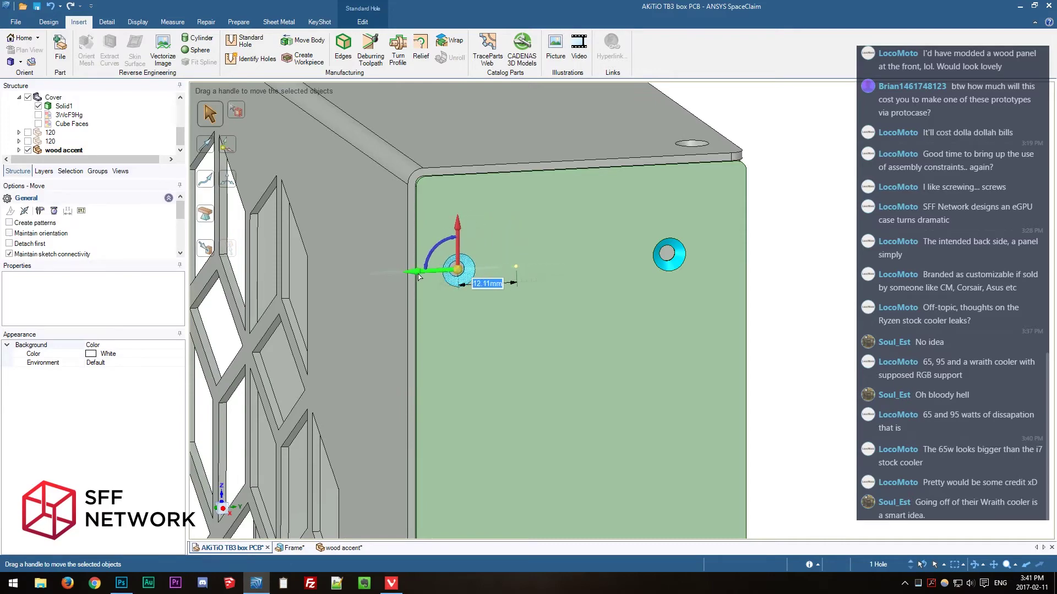
{"action": "left_click_drag", "start_coordinate": [459, 242], "coordinate": [424, 194]}
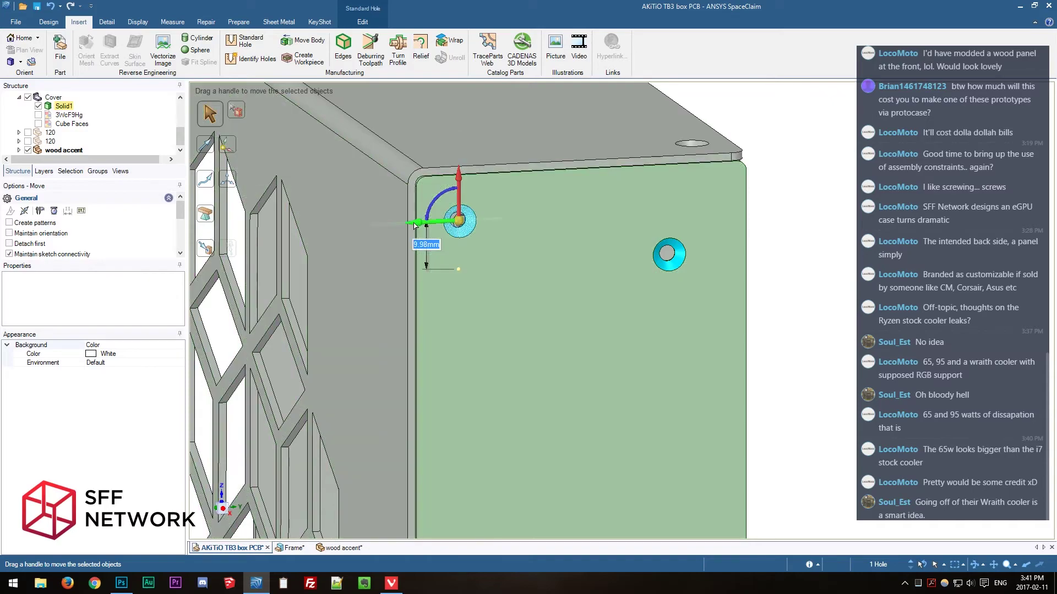
Align the upper-left countersunk hole with the case's mounting hole behind it using Up To references.
{"action": "left_click", "coordinate": [469, 168]}
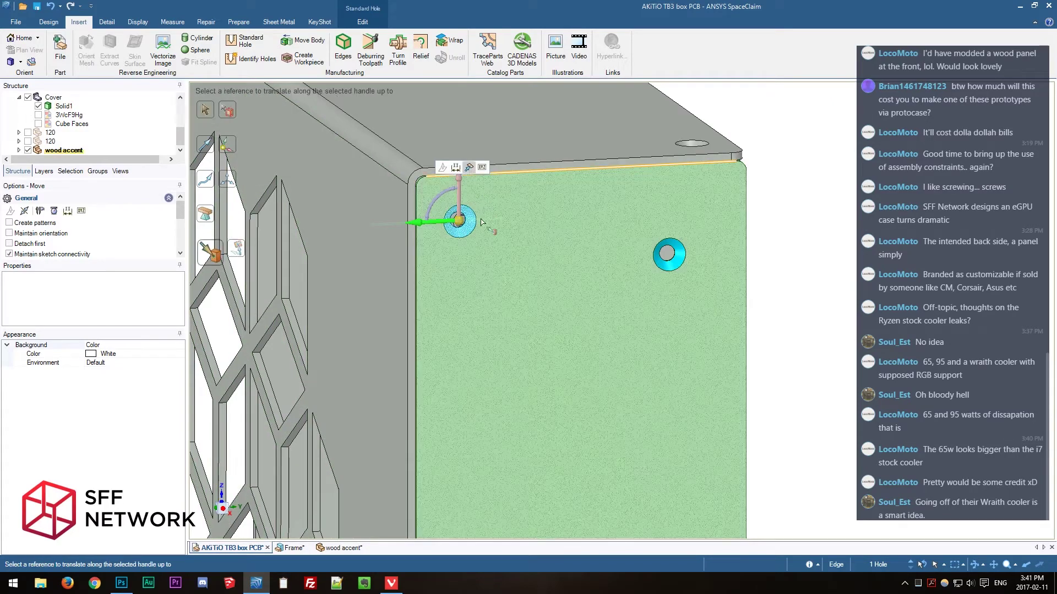
{"action": "scroll", "coordinate": [445, 209], "scroll_direction": "up", "scroll_amount": 5}
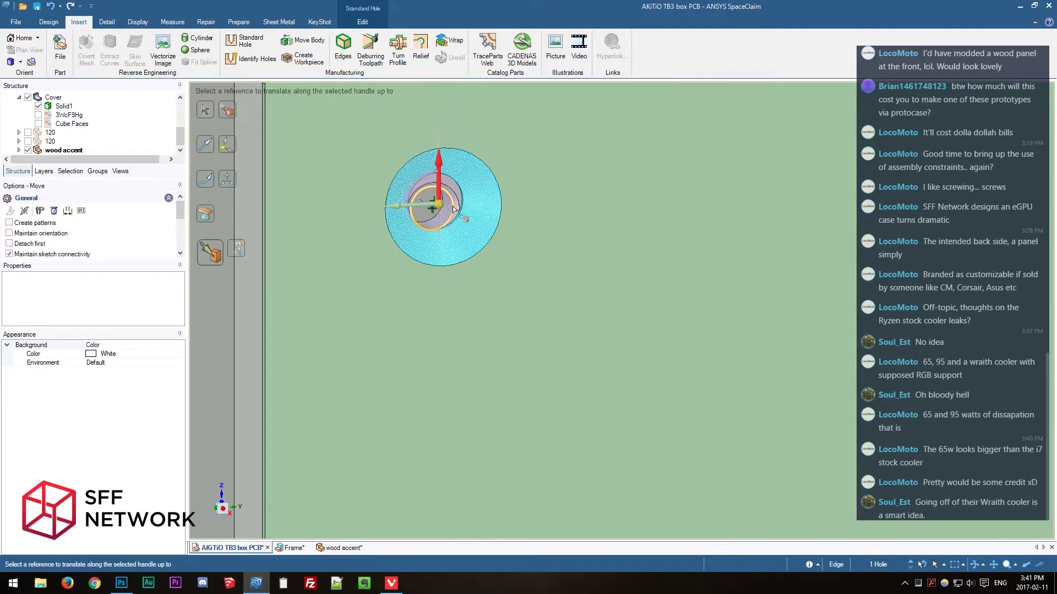
{"action": "scroll", "coordinate": [454, 209], "scroll_direction": "down", "scroll_amount": 5}
{"action": "key", "text": "Escape"}
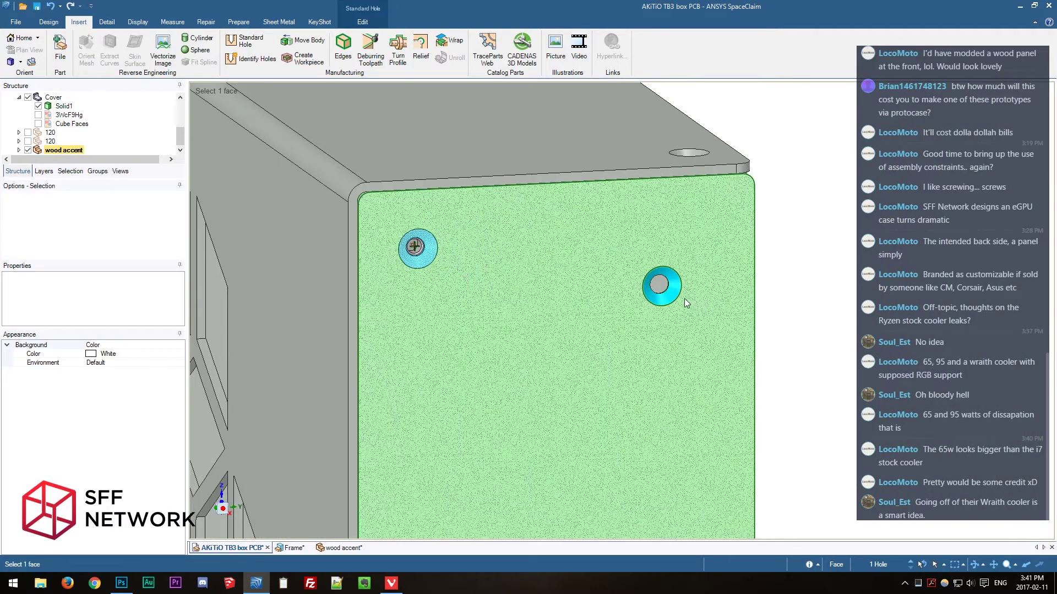
Place a copy of the upper-right countersunk hole straight above the original, level with the upper-left hole.
{"action": "left_click", "coordinate": [663, 287]}
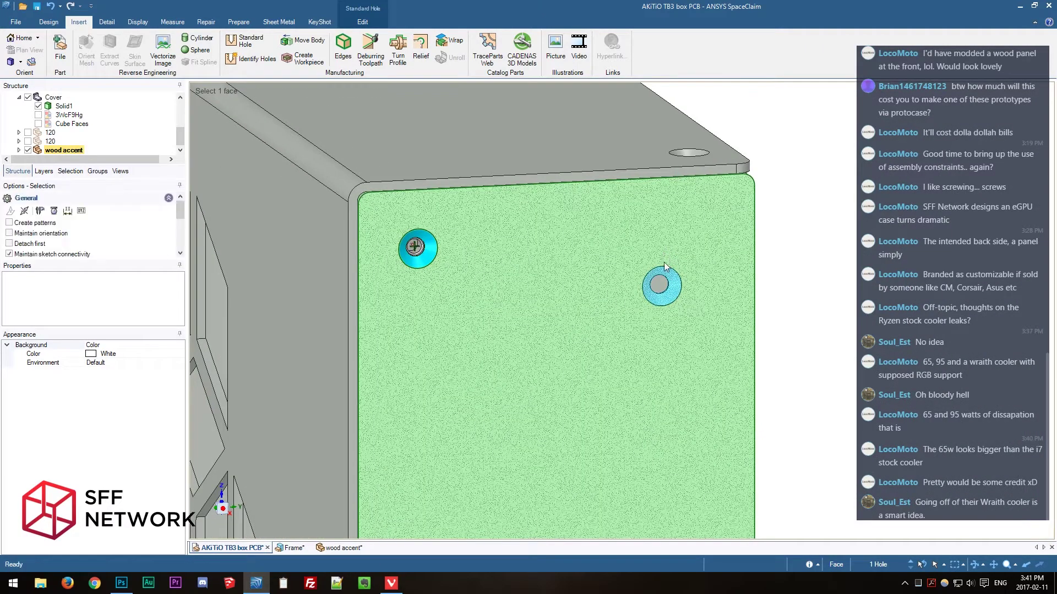
{"action": "key", "text": "m"}
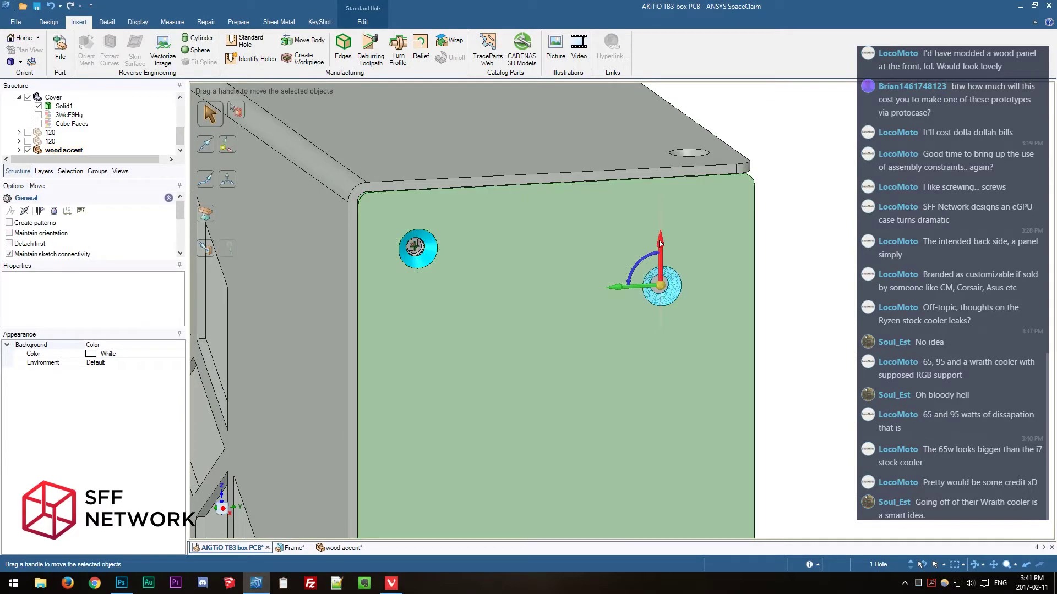
{"action": "left_click", "coordinate": [661, 242]}
{"action": "key", "text": "u"}
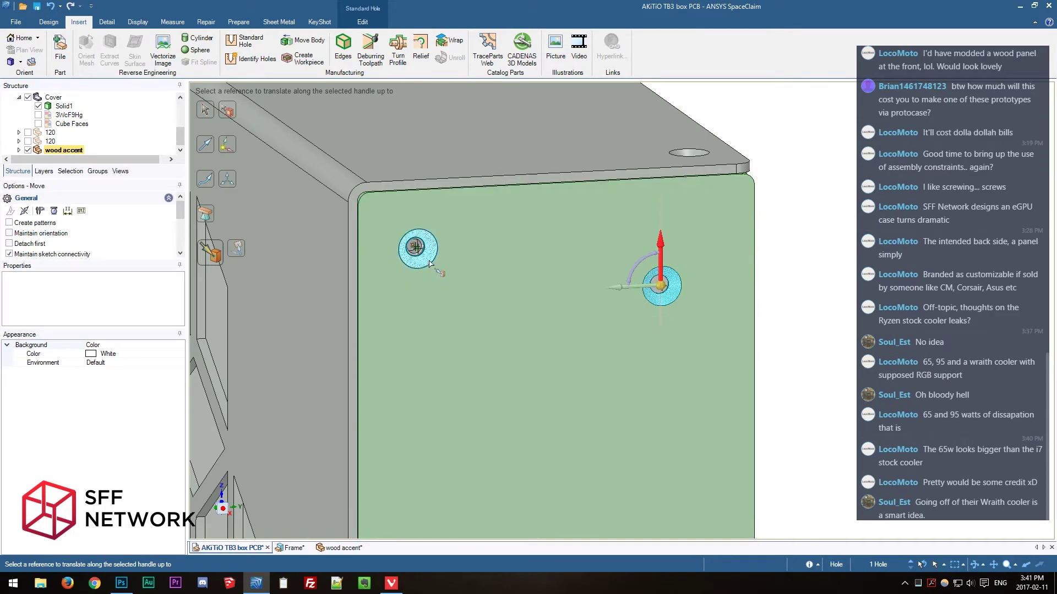
{"action": "scroll", "coordinate": [692, 269], "scroll_direction": "down", "scroll_amount": 3}
{"action": "scroll", "coordinate": [629, 275], "scroll_direction": "up", "scroll_amount": 4}
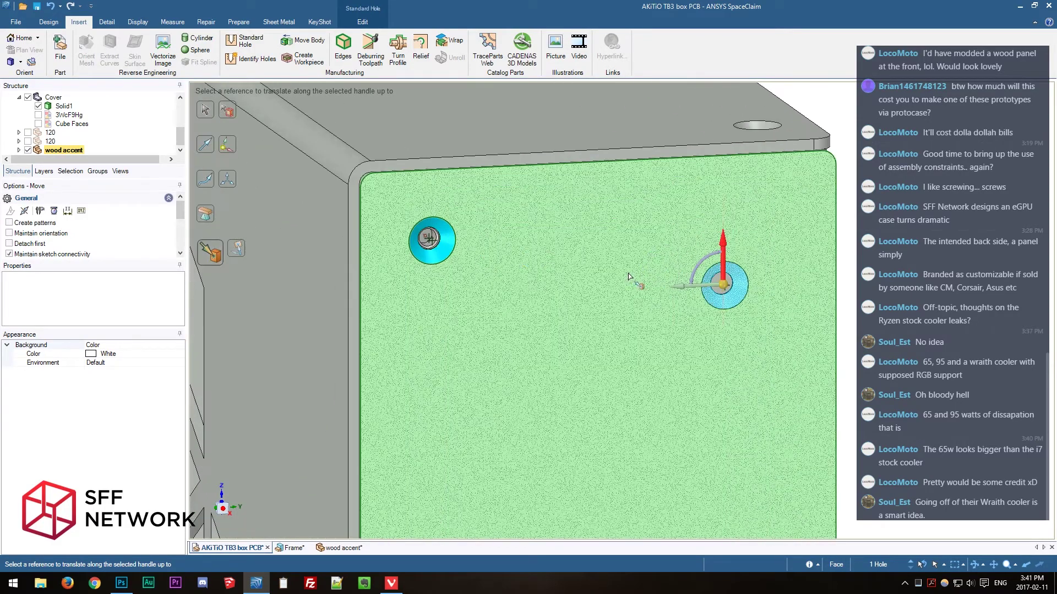
{"action": "left_click", "coordinate": [723, 241]}
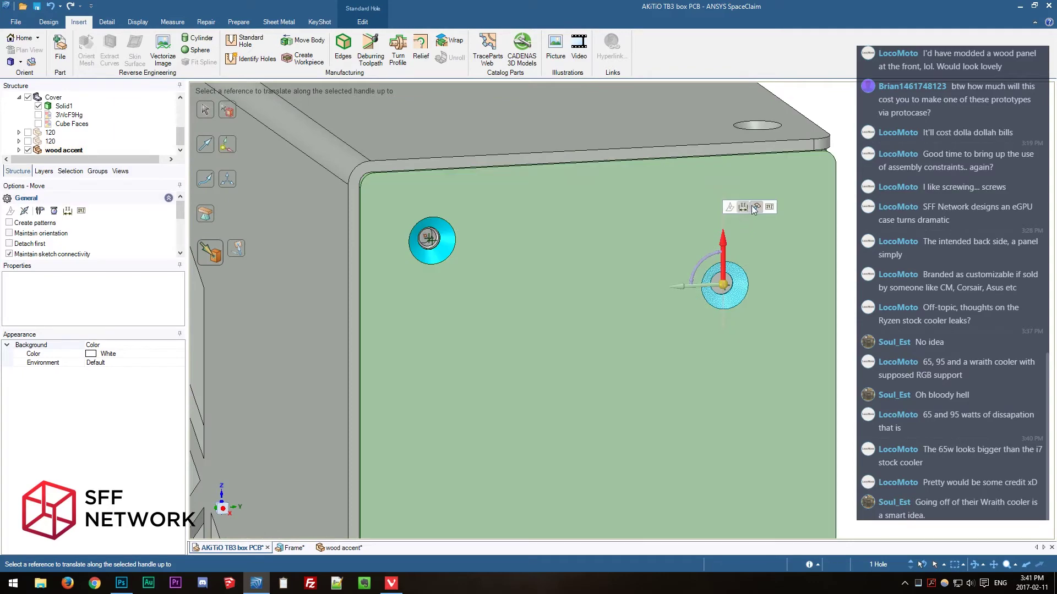
{"action": "left_click", "coordinate": [429, 238]}
{"action": "key", "text": "Escape"}
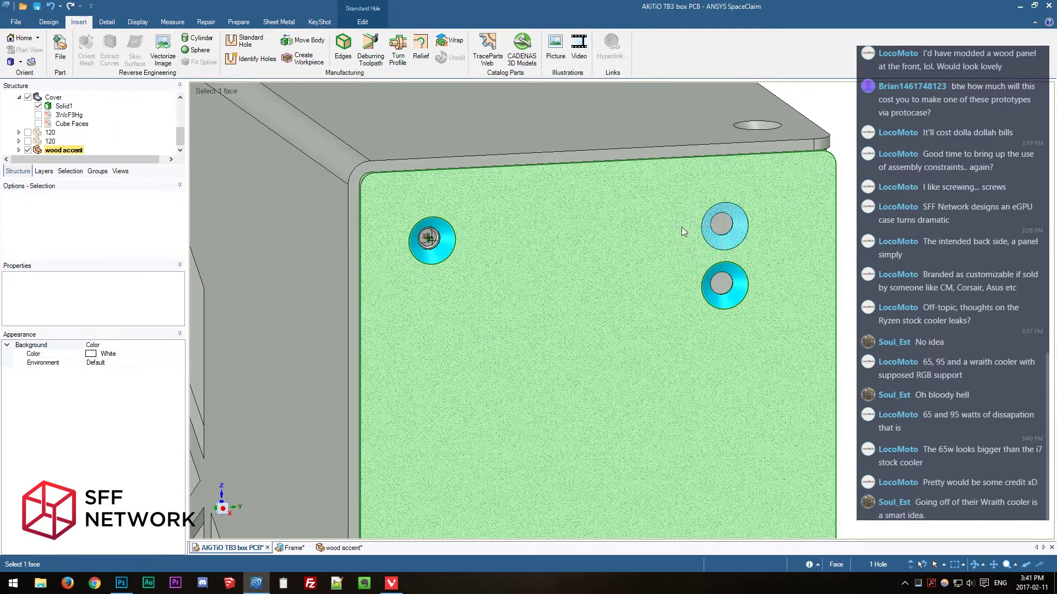
Shift the copied upper-right hole sideways onto the case's mounting hole behind it, and delete the original hole below it.
{"action": "key", "text": "m"}
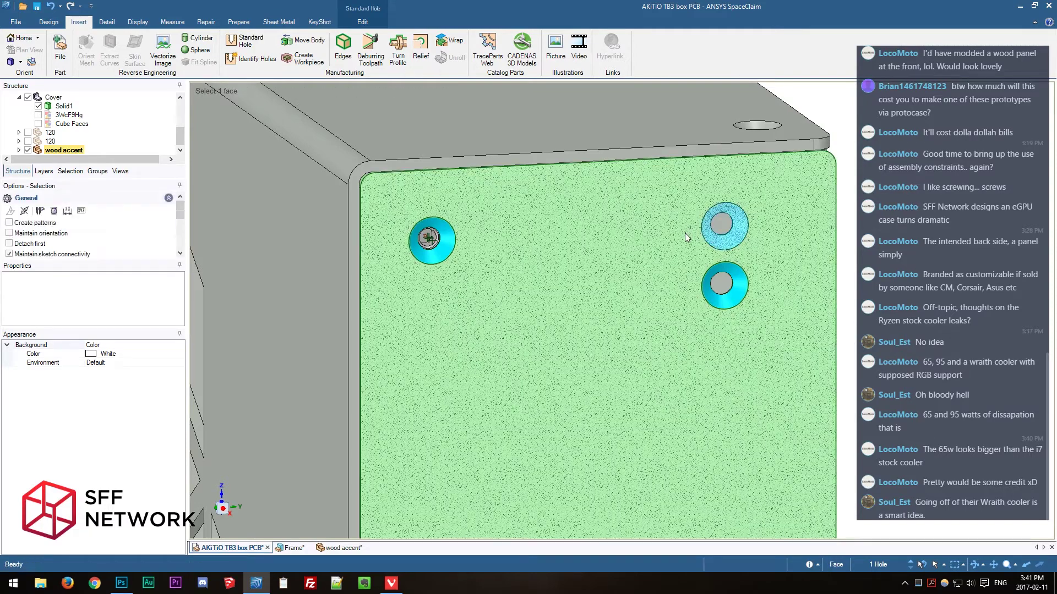
{"action": "left_click_drag", "start_coordinate": [681, 231], "coordinate": [714, 223]}
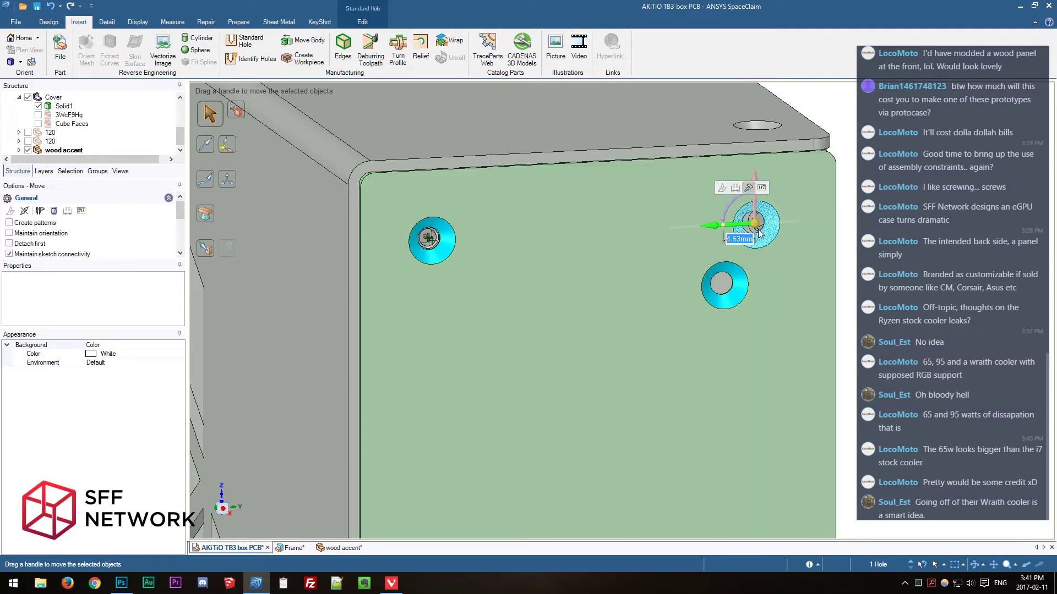
{"action": "left_click", "coordinate": [762, 188]}
{"action": "scroll", "coordinate": [768, 225], "scroll_direction": "up", "scroll_amount": 3}
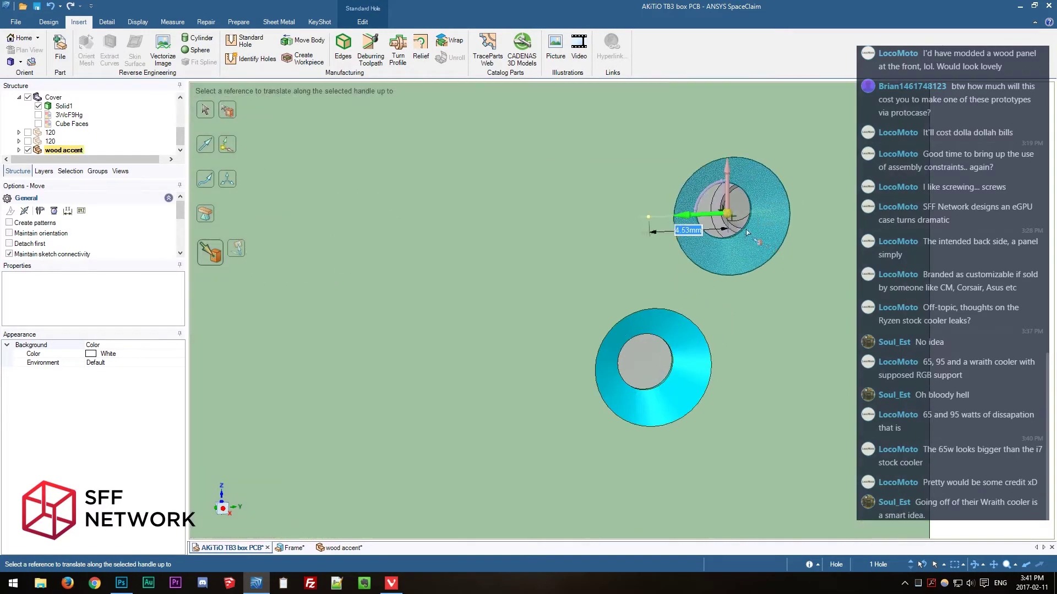
{"action": "scroll", "coordinate": [735, 230], "scroll_direction": "down", "scroll_amount": 5}
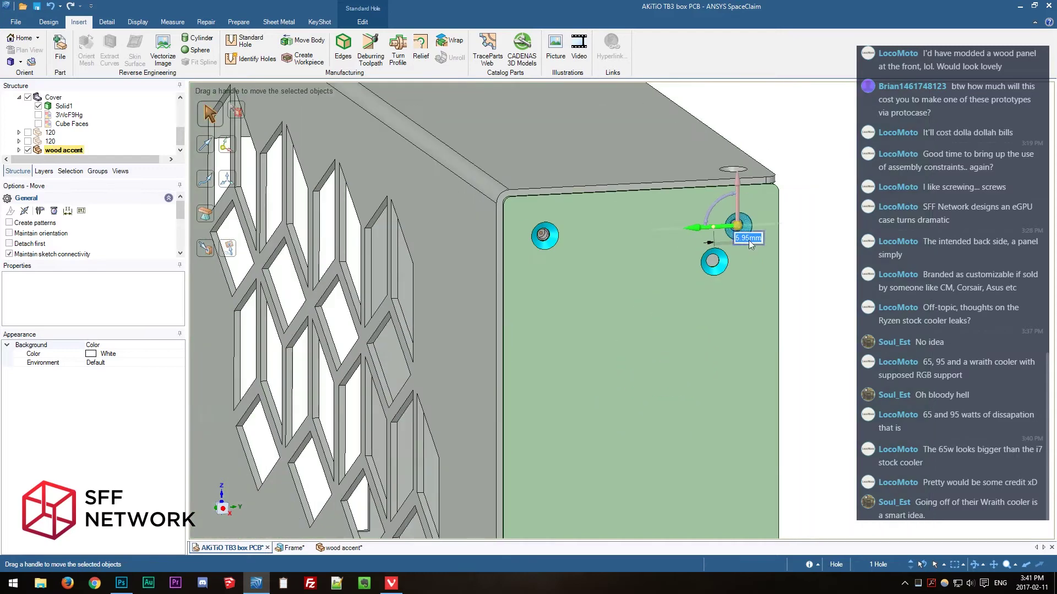
{"action": "key", "text": "Escape"}
{"action": "left_click", "coordinate": [714, 268]}
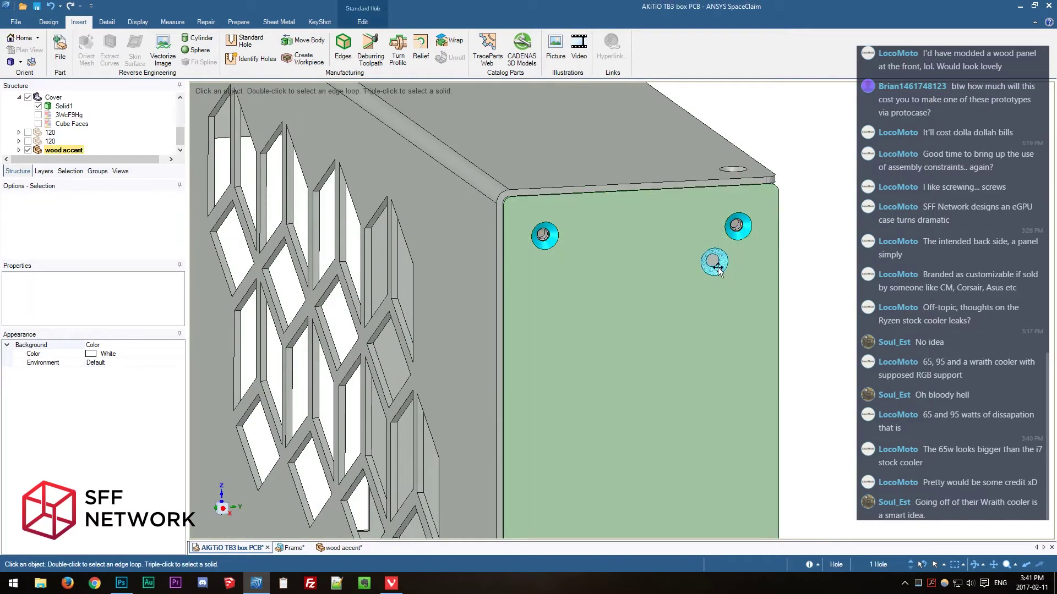
{"action": "key", "text": "Delete"}
Move the accent's lower-left countersunk hole down and about 7.4 mm sideways, toward the corner.
{"action": "scroll", "coordinate": [859, 275], "scroll_direction": "down", "scroll_amount": 4}
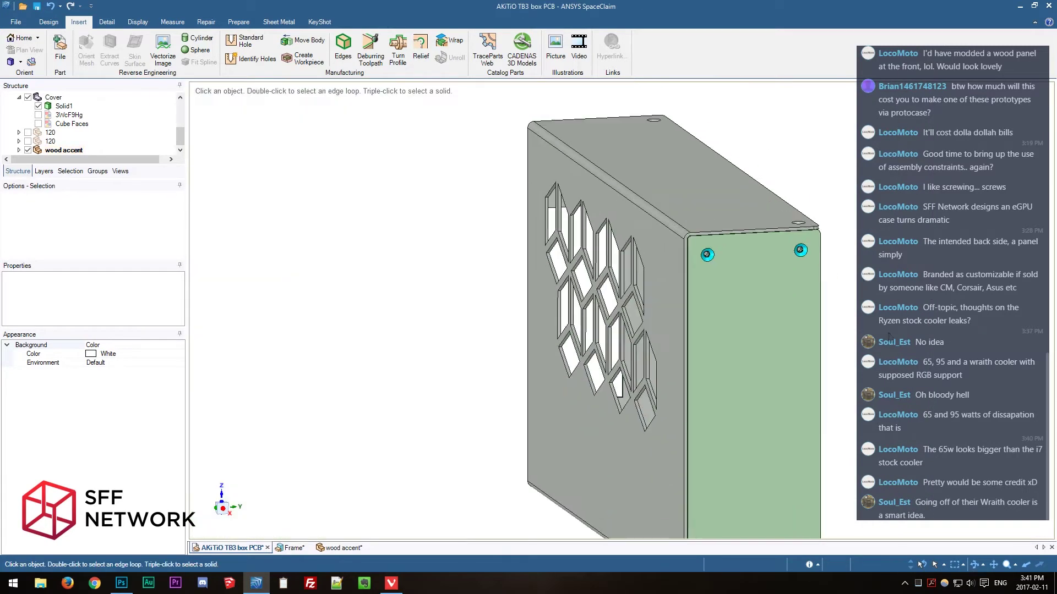
{"action": "middle_click_drag", "start_coordinate": [853, 410], "coordinate": [799, 243], "text": "shift"}
{"action": "scroll", "coordinate": [672, 407], "scroll_direction": "up", "scroll_amount": 8}
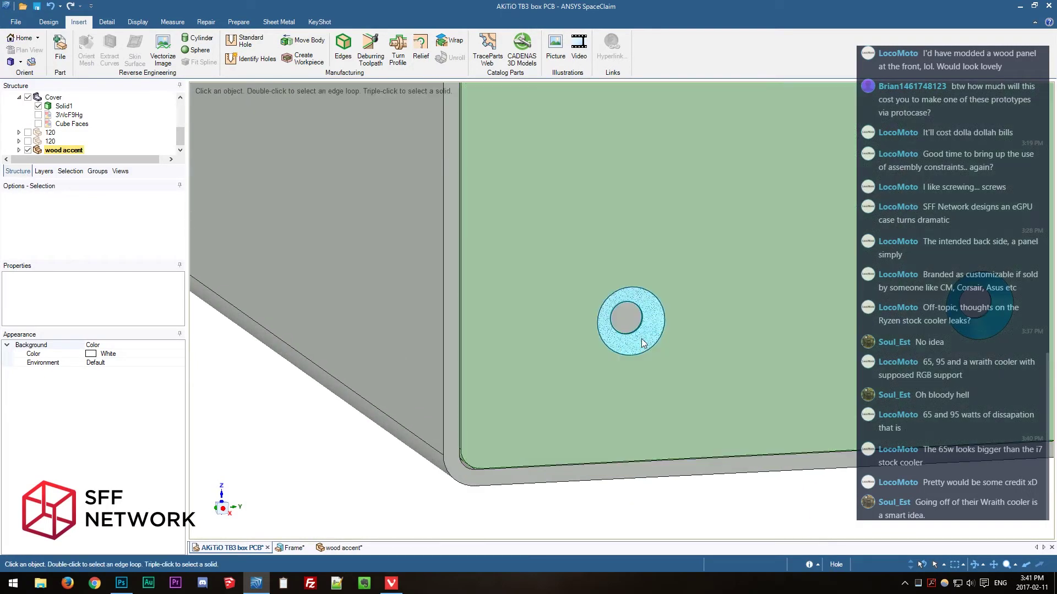
{"action": "left_click", "coordinate": [644, 352]}
{"action": "key", "text": "m"}
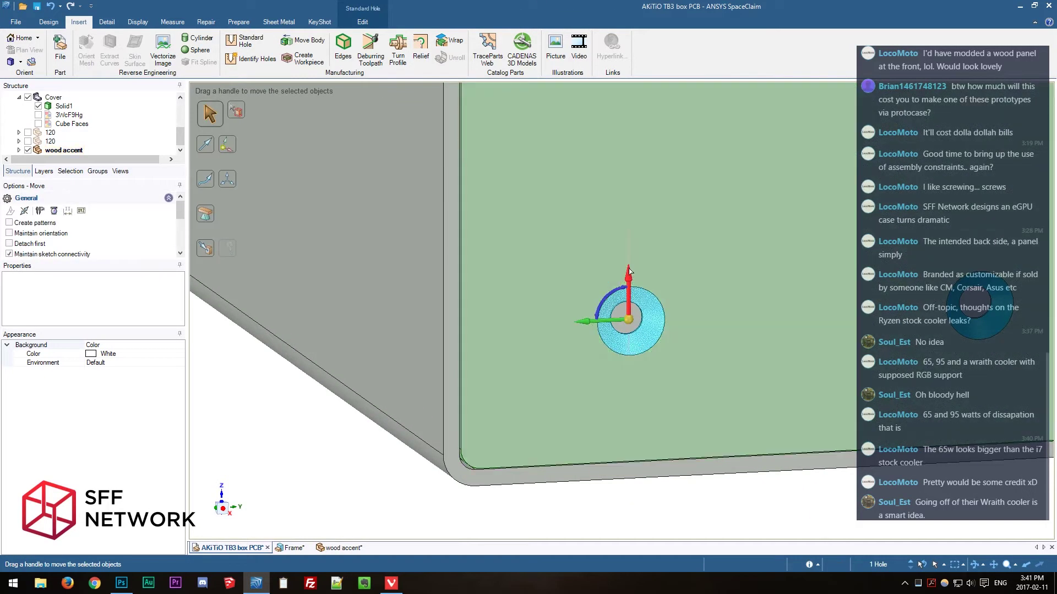
{"action": "left_click_drag", "start_coordinate": [628, 272], "coordinate": [512, 387]}
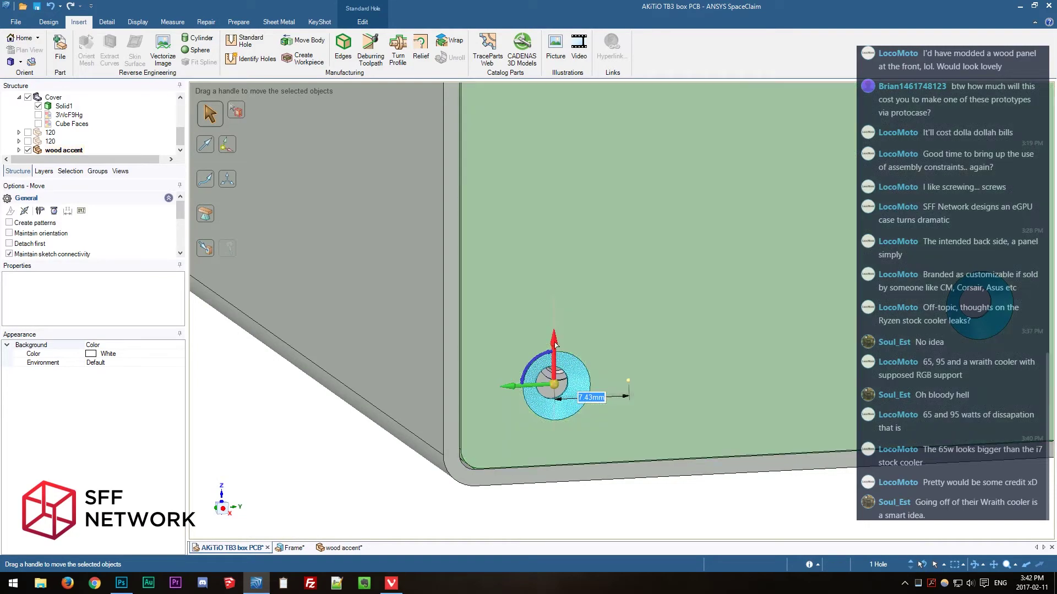
Raise the lower-left countersunk hole slightly and align it up to the case's mounting hole behind it.
{"action": "left_click_drag", "start_coordinate": [554, 345], "coordinate": [552, 330]}
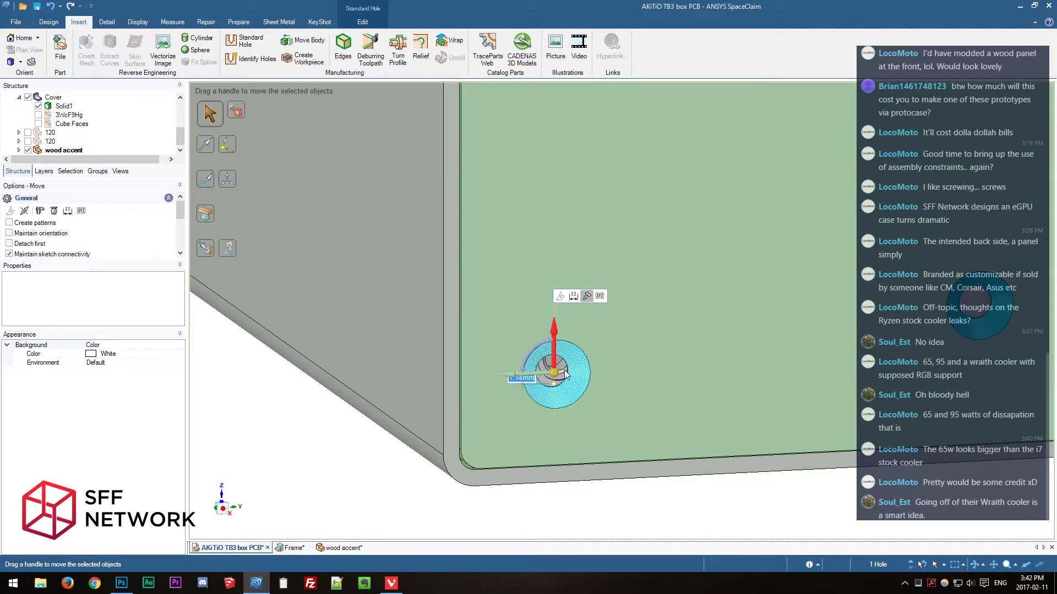
{"action": "left_click_drag", "start_coordinate": [565, 373], "coordinate": [515, 367]}
{"action": "left_click", "coordinate": [514, 365]}
{"action": "key", "text": "u"}
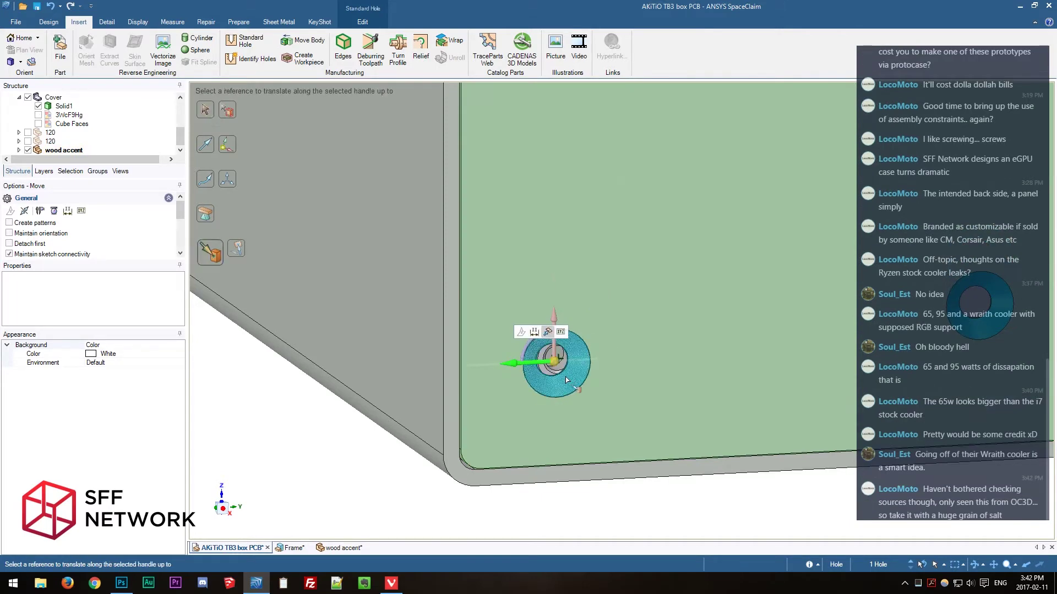
{"action": "left_click", "coordinate": [555, 371]}
Move the lower-right countersunk hole down and outward to line up with the lower-left hole and the mounting hole behind it.
{"action": "scroll", "coordinate": [610, 376], "scroll_direction": "down", "scroll_amount": 3}
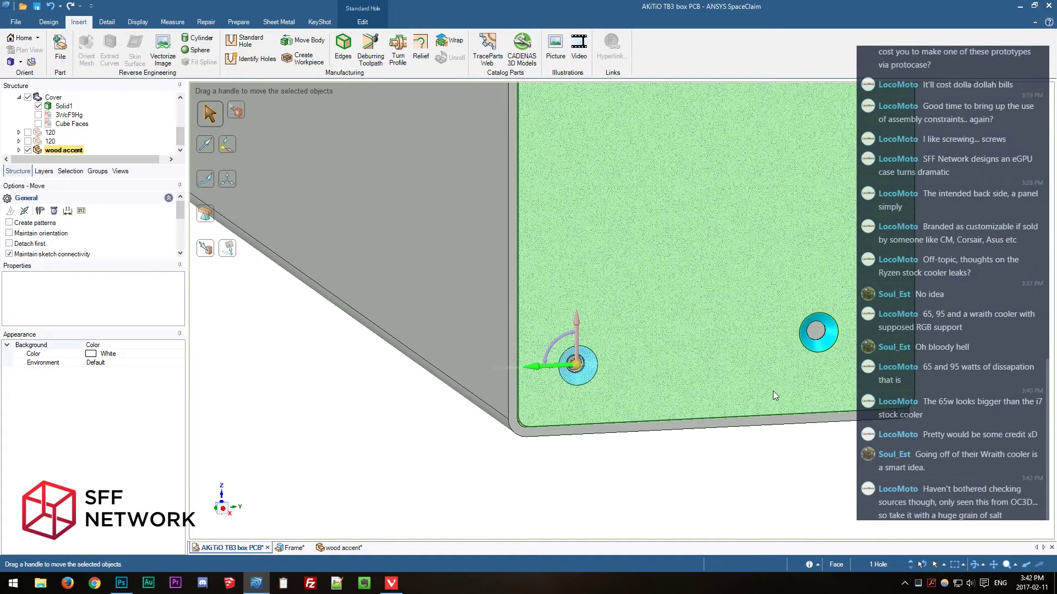
{"action": "scroll", "coordinate": [784, 388], "scroll_direction": "up", "scroll_amount": 4}
{"action": "key", "text": "s"}
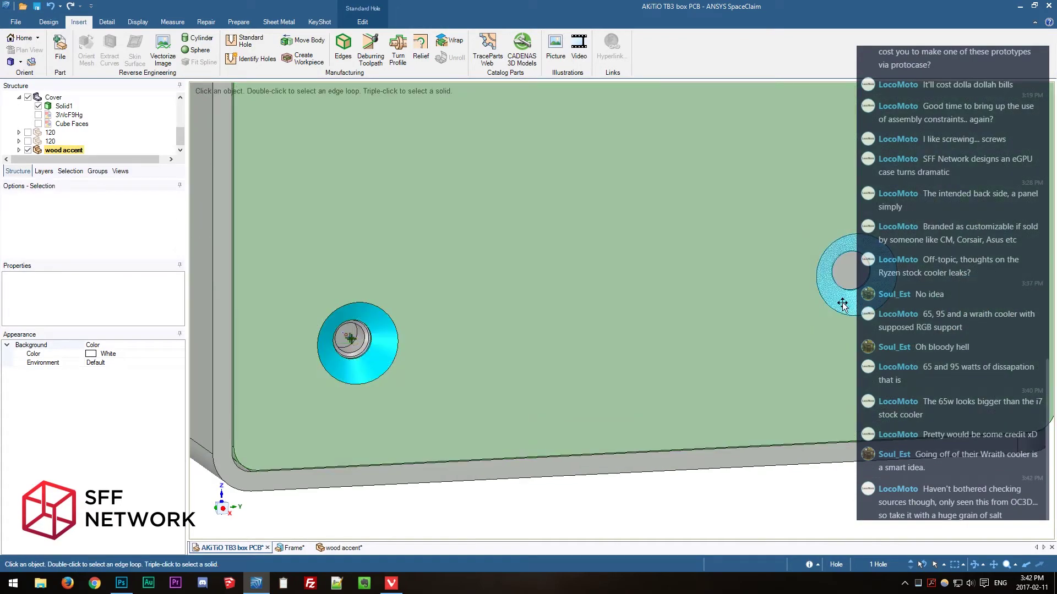
{"action": "key", "text": "m"}
{"action": "key", "text": "u"}
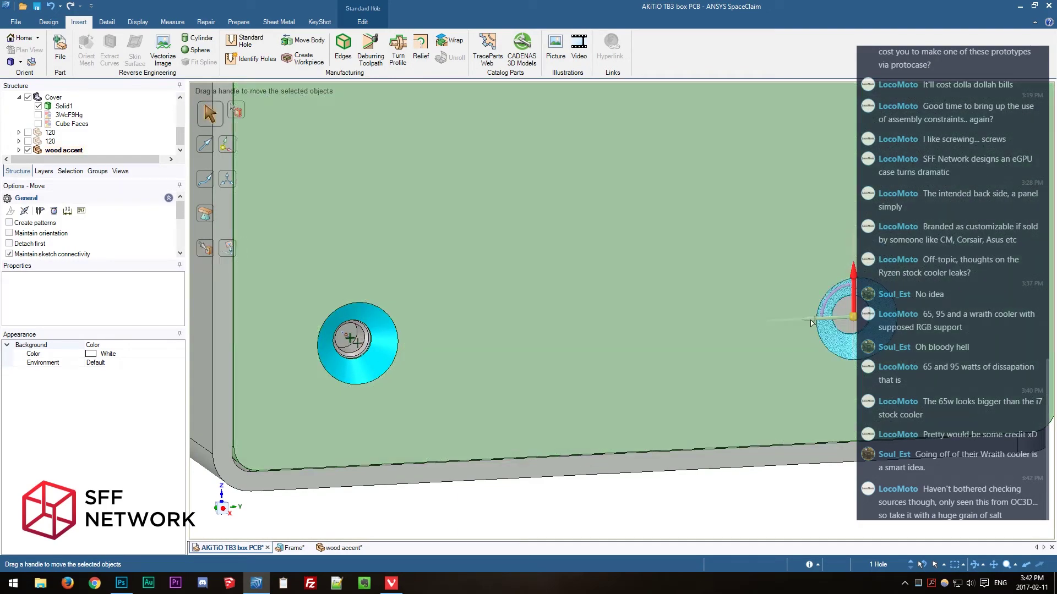
{"action": "left_click", "coordinate": [355, 350]}
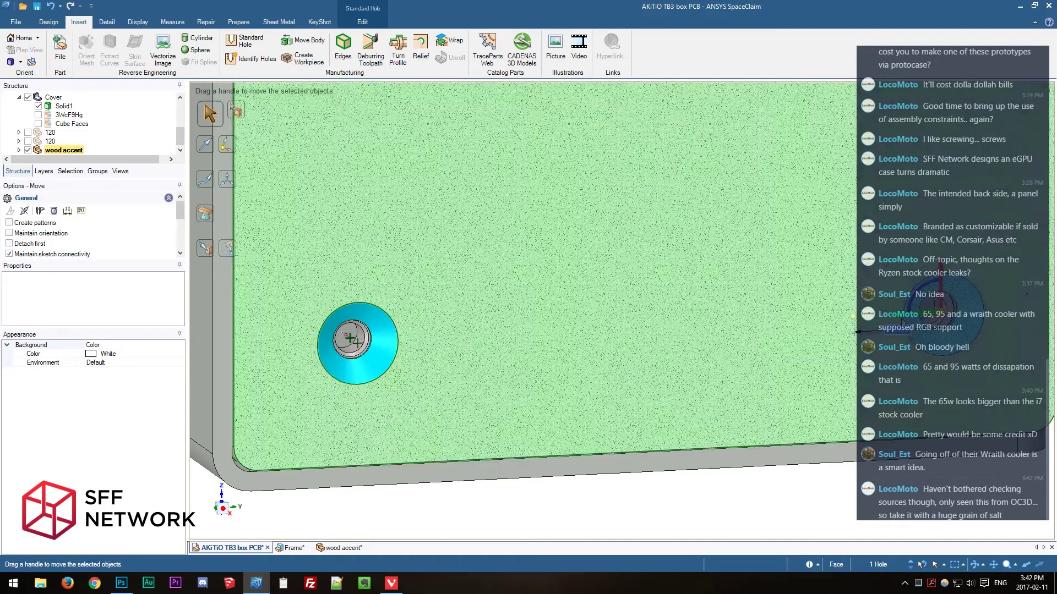
{"action": "key", "text": "u"}
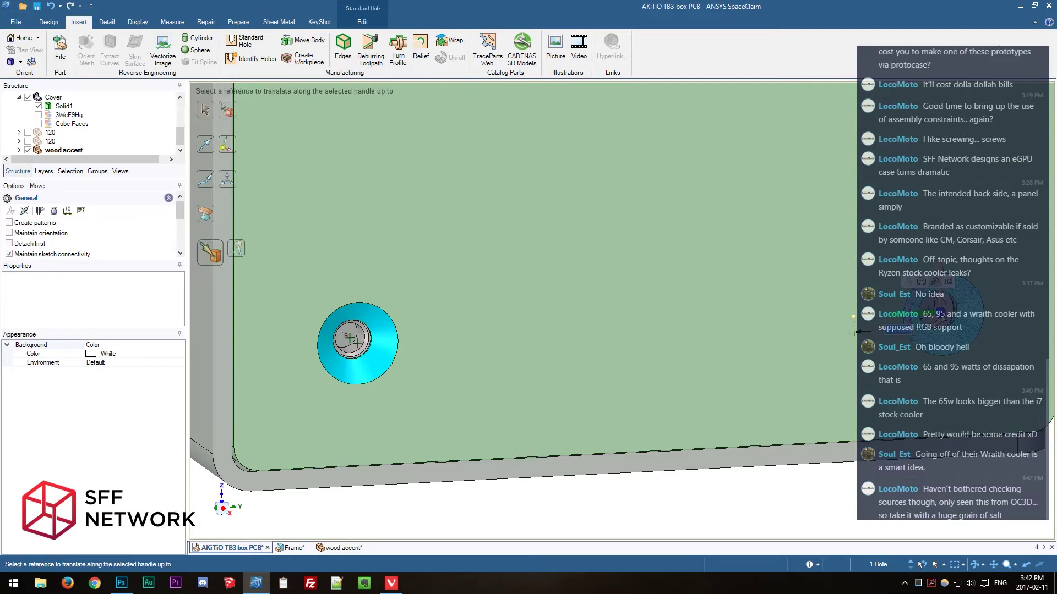
{"action": "key", "text": "Escape"}
Examine the four repositioned countersunk holes on the wood accent and their spacing from the panel's edges.
{"action": "scroll", "coordinate": [808, 501], "scroll_direction": "down", "scroll_amount": 8}
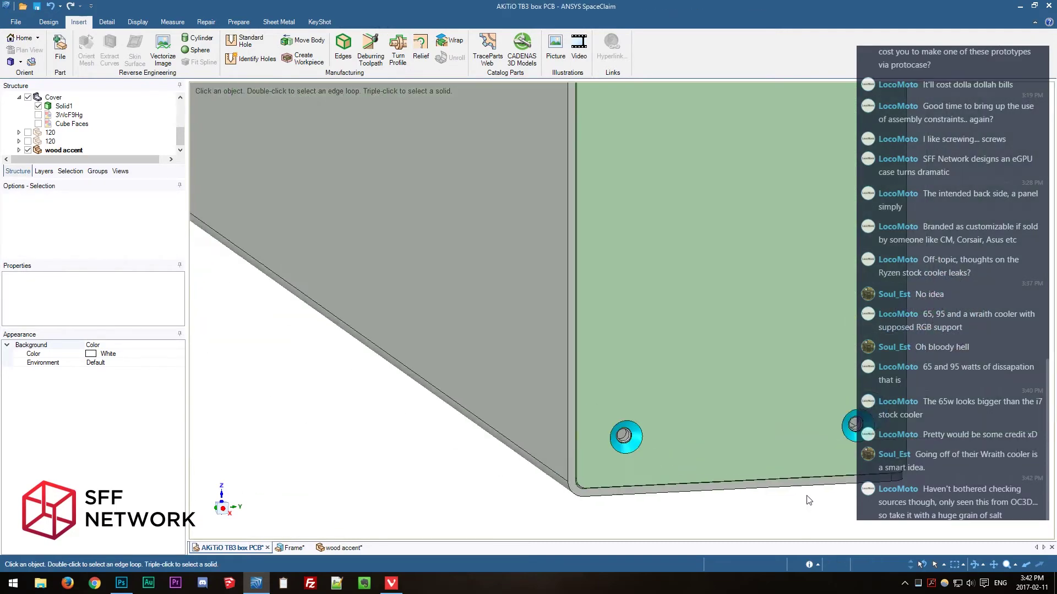
{"action": "scroll", "coordinate": [1014, 329], "scroll_direction": "down", "scroll_amount": 3}
{"action": "middle_click_drag", "start_coordinate": [771, 330], "coordinate": [757, 347]}
{"action": "left_click", "coordinate": [681, 178]}
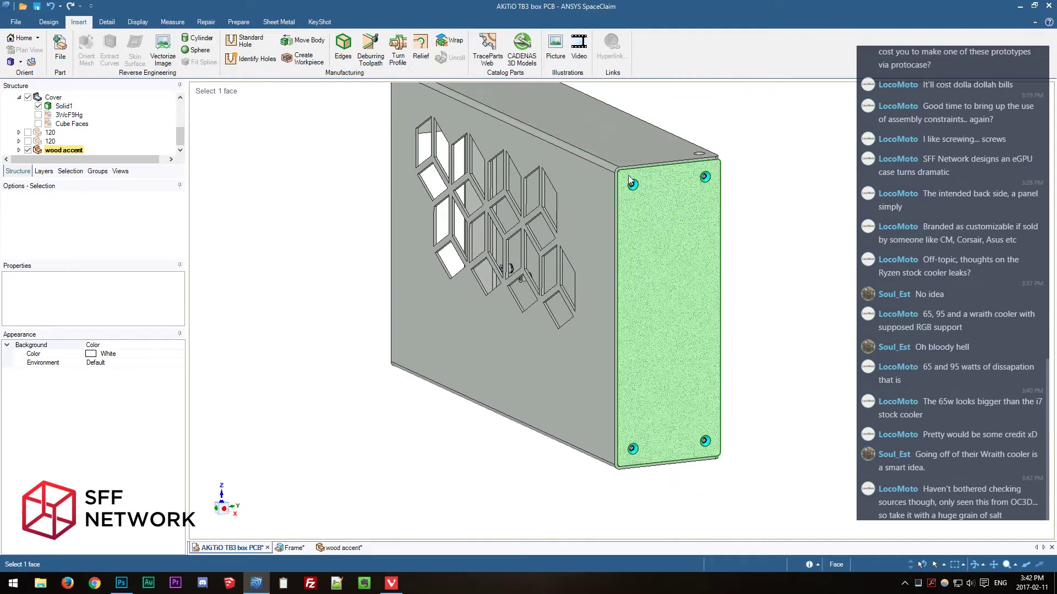
{"action": "left_click", "coordinate": [720, 276]}
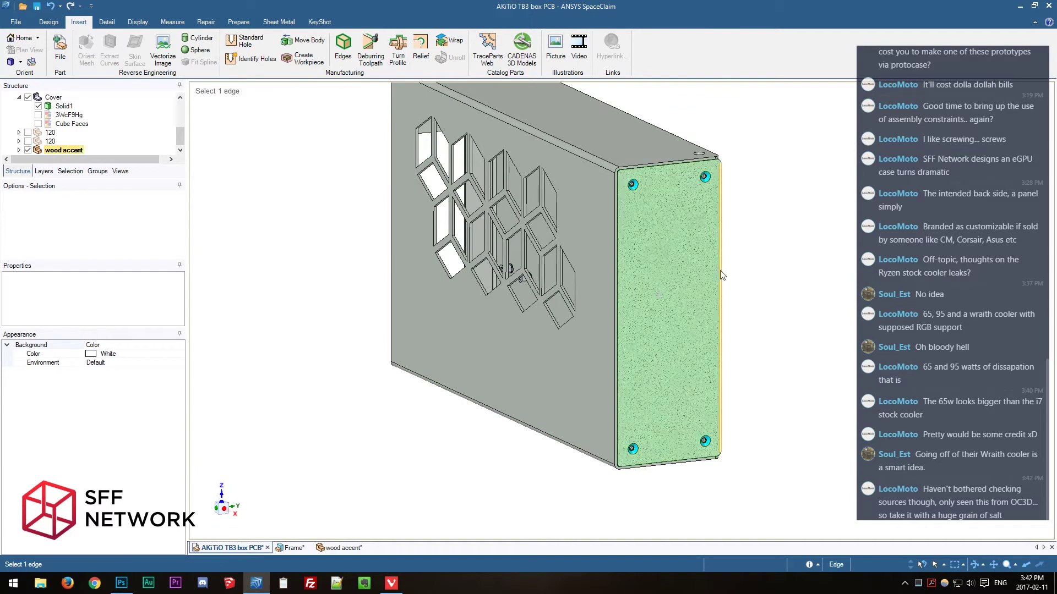
{"action": "left_click", "coordinate": [795, 417]}
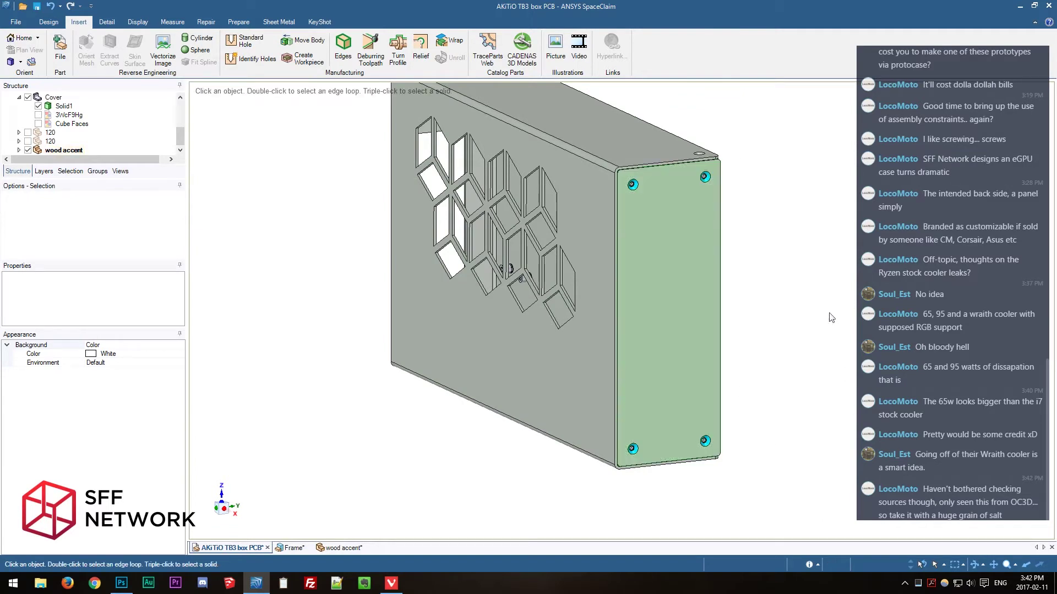
{"action": "scroll", "coordinate": [747, 266], "scroll_direction": "down", "scroll_amount": 2}
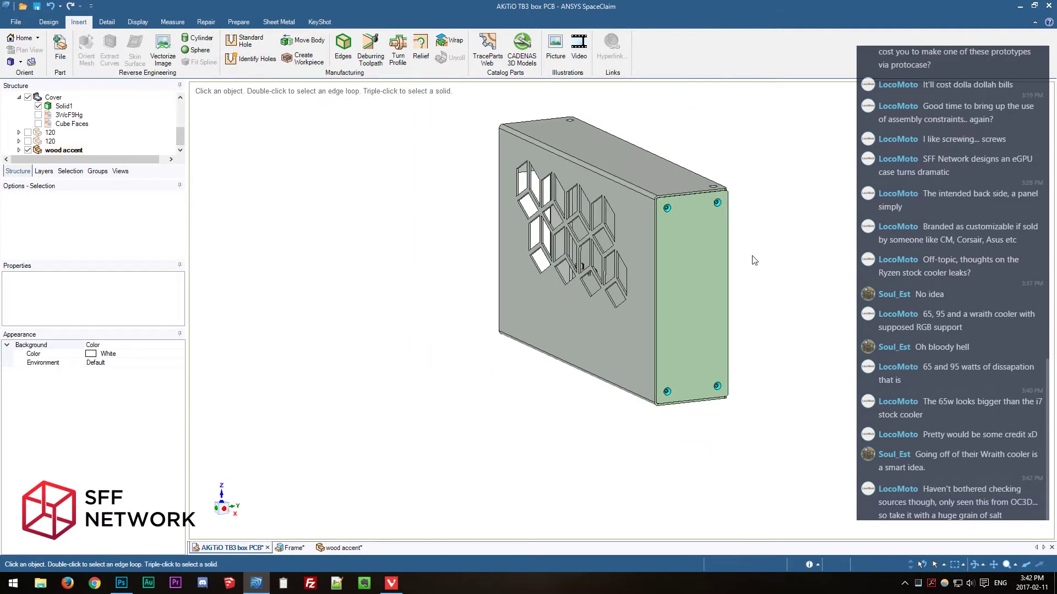
{"action": "scroll", "coordinate": [746, 213], "scroll_direction": "up", "scroll_amount": 2}
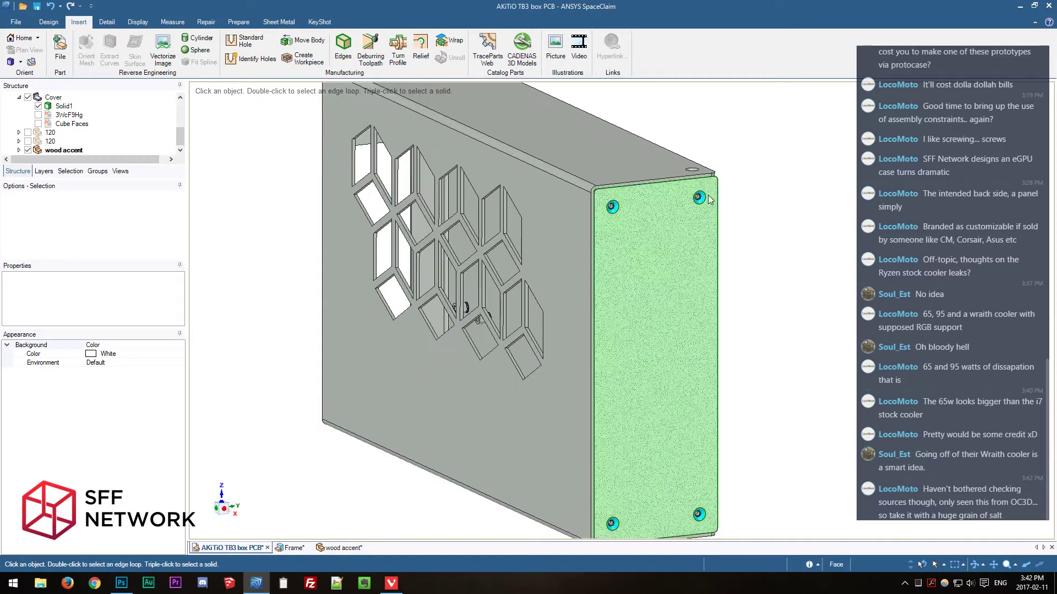
{"action": "left_click", "coordinate": [704, 201]}
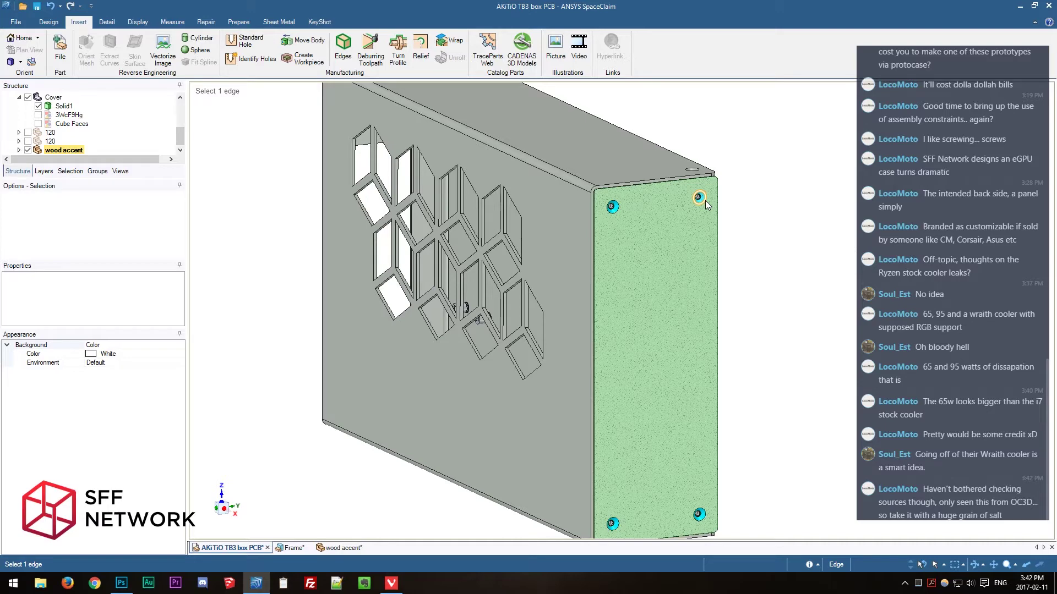
{"action": "left_click", "coordinate": [728, 187]}
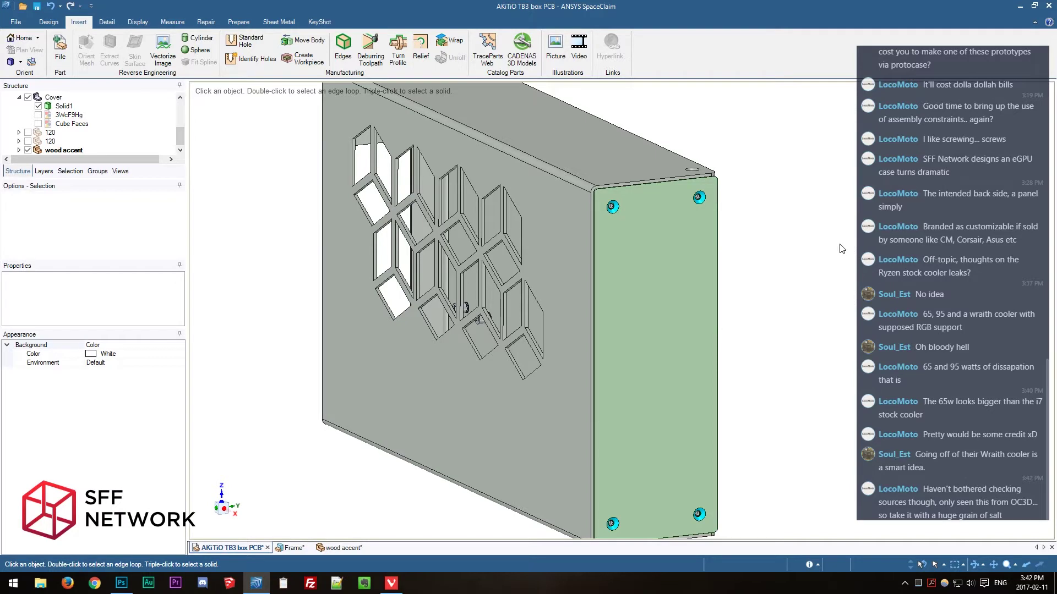
Open the wood accent component from the box assembly in its own window.
{"action": "scroll", "coordinate": [801, 264], "scroll_direction": "down", "scroll_amount": 2}
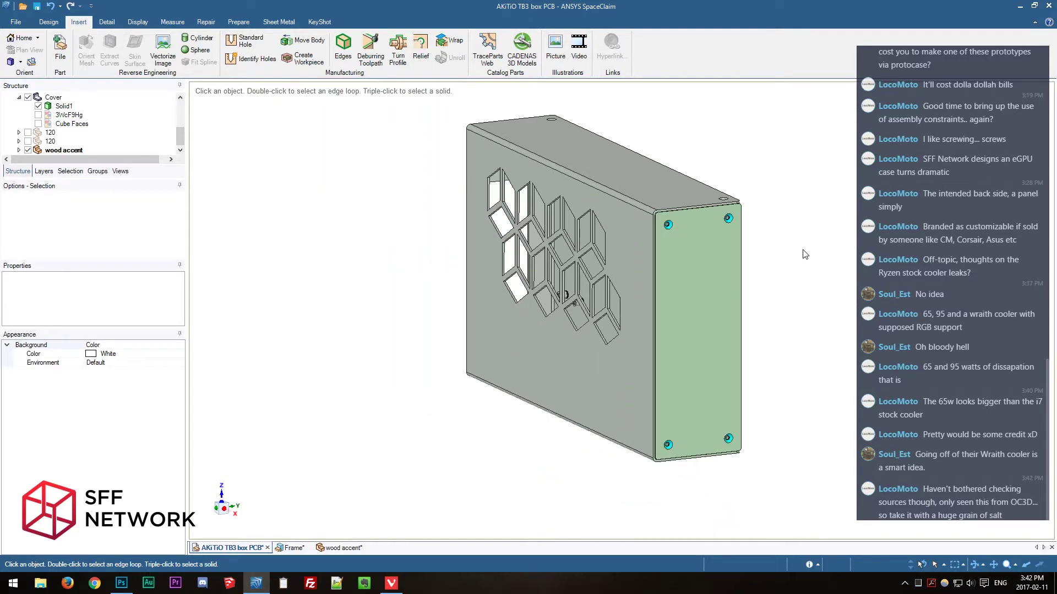
{"action": "middle_click_drag", "start_coordinate": [450, 296], "coordinate": [329, 294]}
{"action": "middle_click_drag", "start_coordinate": [328, 294], "coordinate": [706, 291], "text": "ctrl"}
{"action": "scroll", "coordinate": [507, 214], "scroll_direction": "up", "scroll_amount": 6}
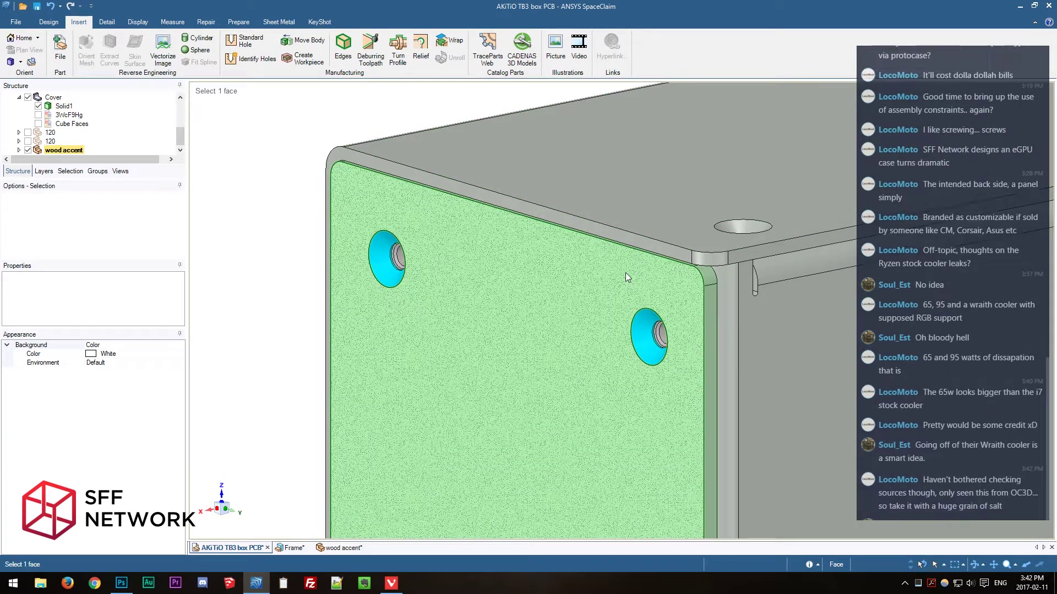
{"action": "right_click", "coordinate": [62, 154]}
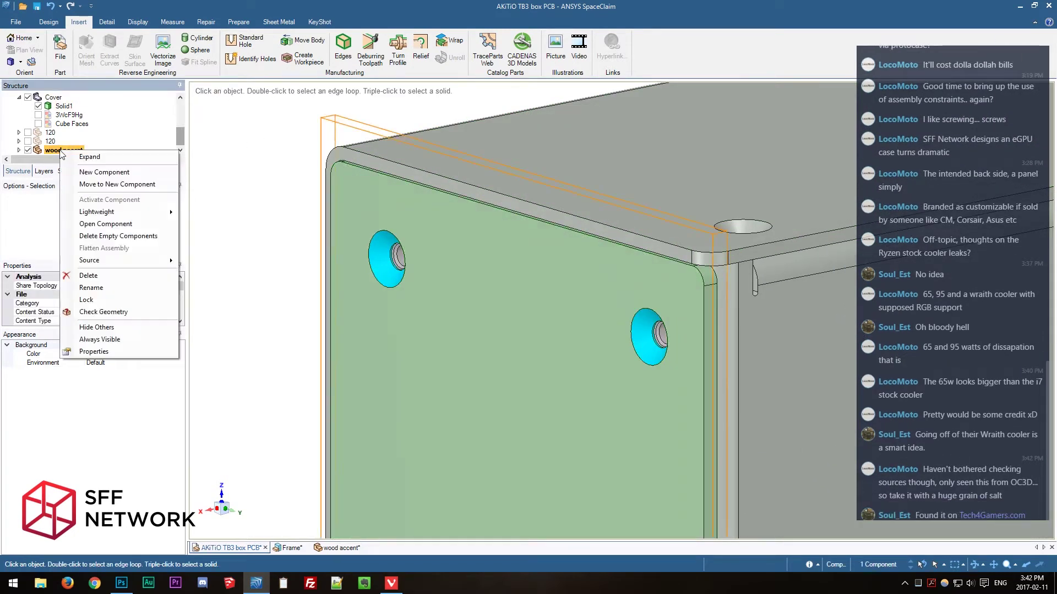
{"action": "left_click", "coordinate": [91, 230]}
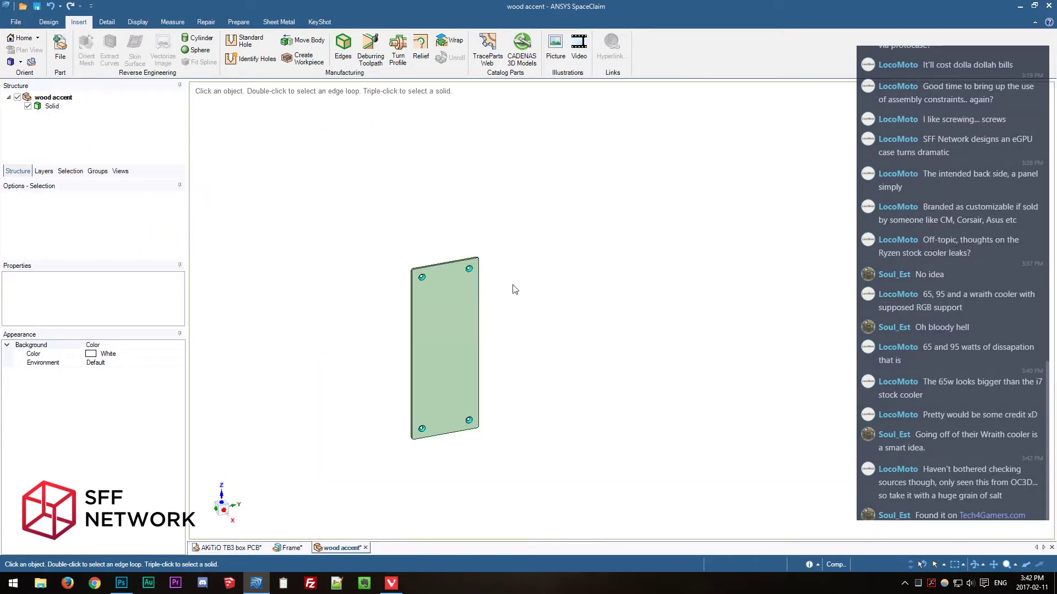
{"action": "middle_click_drag", "start_coordinate": [506, 309], "coordinate": [448, 263]}
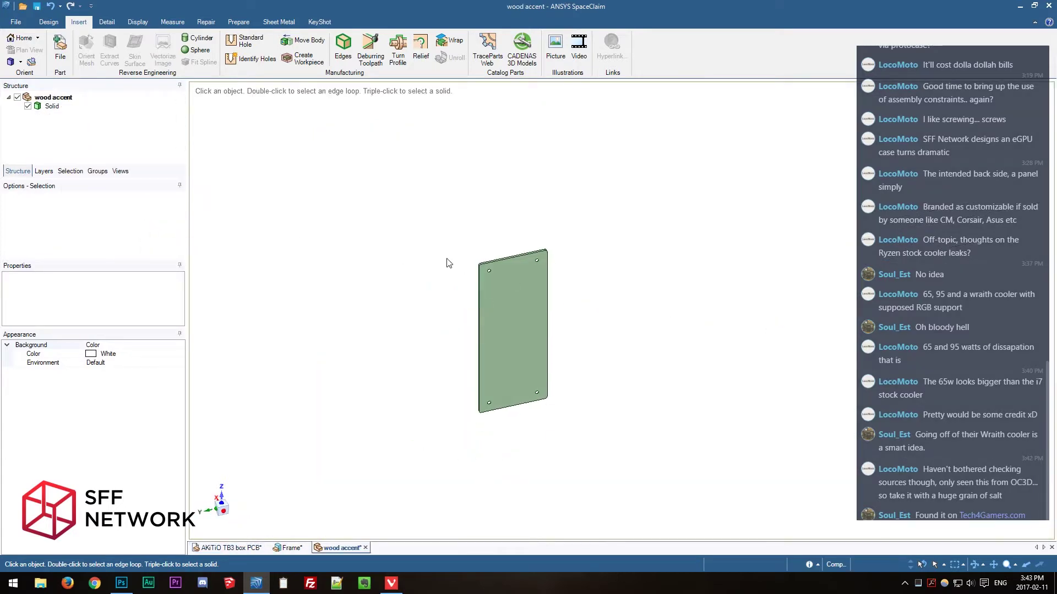
{"action": "scroll", "coordinate": [449, 263], "scroll_direction": "up", "scroll_amount": 3}
{"action": "left_click", "coordinate": [643, 281]}
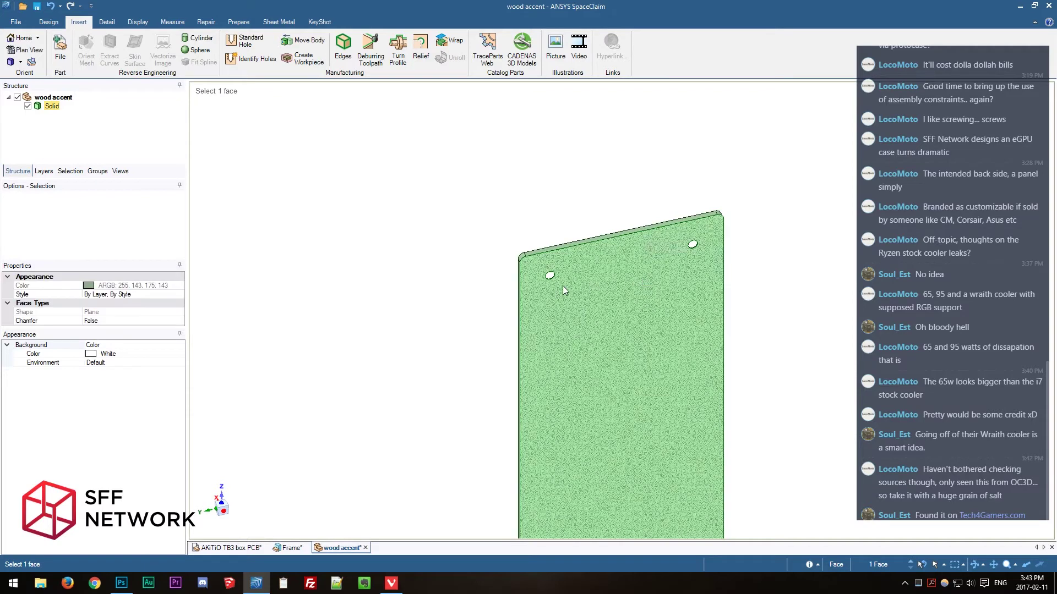
{"action": "middle_click_drag", "start_coordinate": [643, 281], "coordinate": [627, 268]}
{"action": "key", "text": "m"}
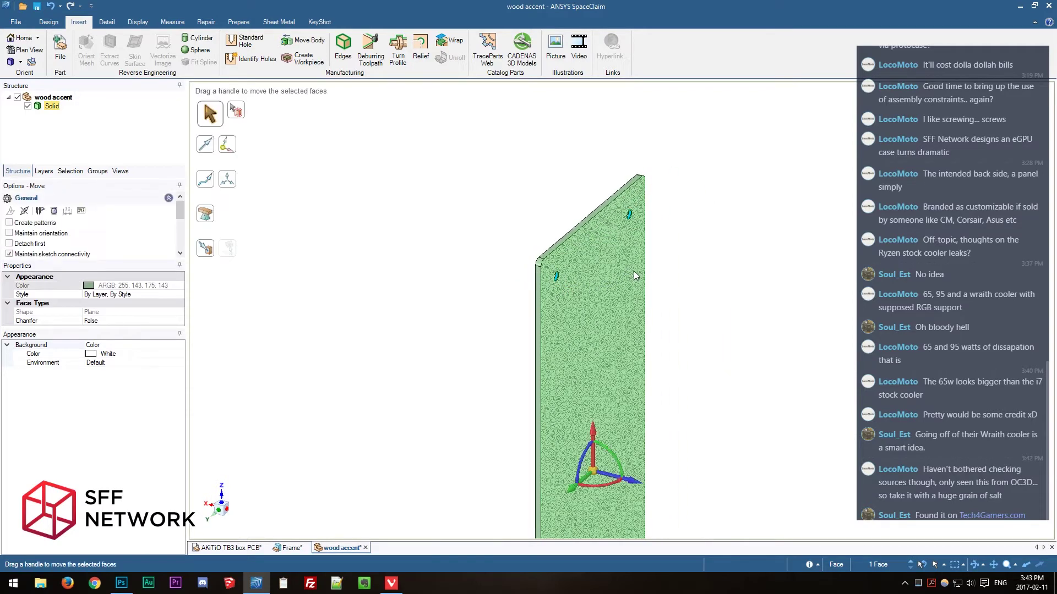
{"action": "left_click", "coordinate": [632, 482]}
{"action": "middle_click_drag", "start_coordinate": [609, 448], "coordinate": [651, 349]}
{"action": "key", "text": "Escape"}
In the box assembly, measure the cover's sheet thickness at its front corner.
{"action": "key", "text": "ctrl+Tab"}
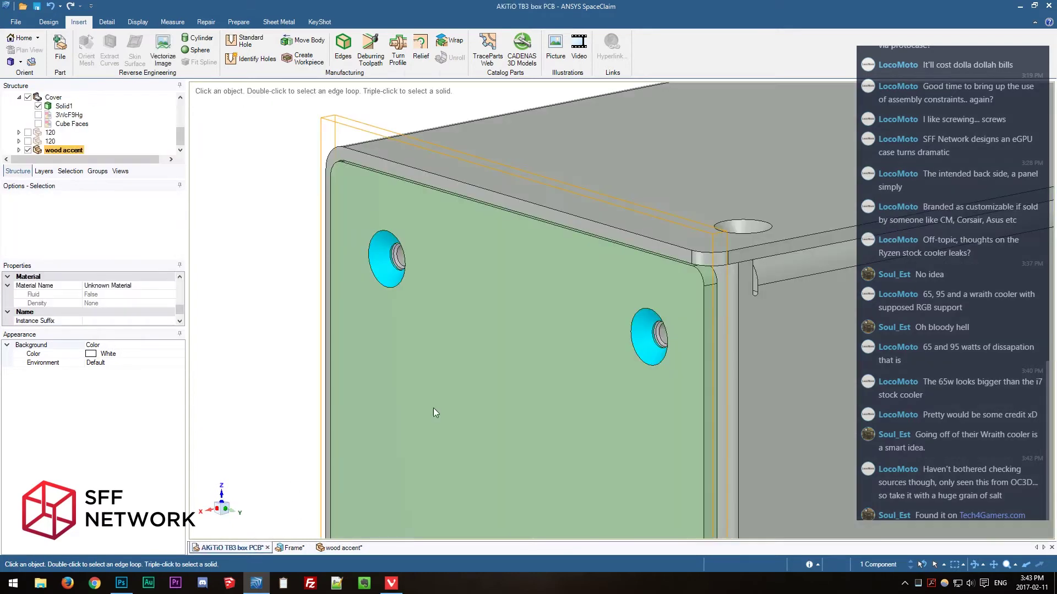
{"action": "key", "text": "e"}
{"action": "left_click", "coordinate": [719, 257]}
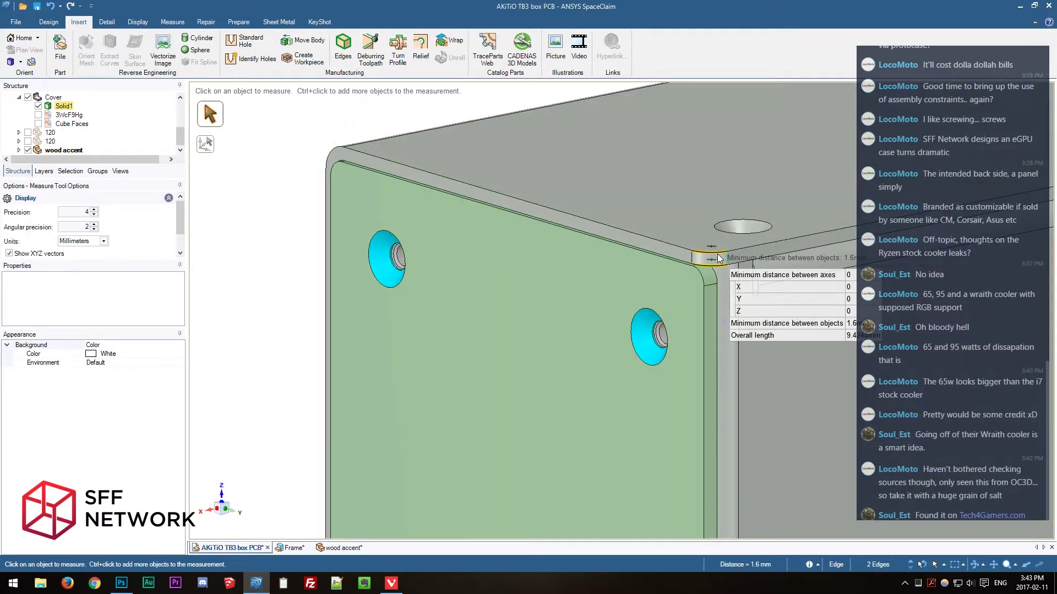
In the wood accent part, move the panel's back face 1.6 mm along its thickness direction.
{"action": "left_click", "coordinate": [337, 549]}
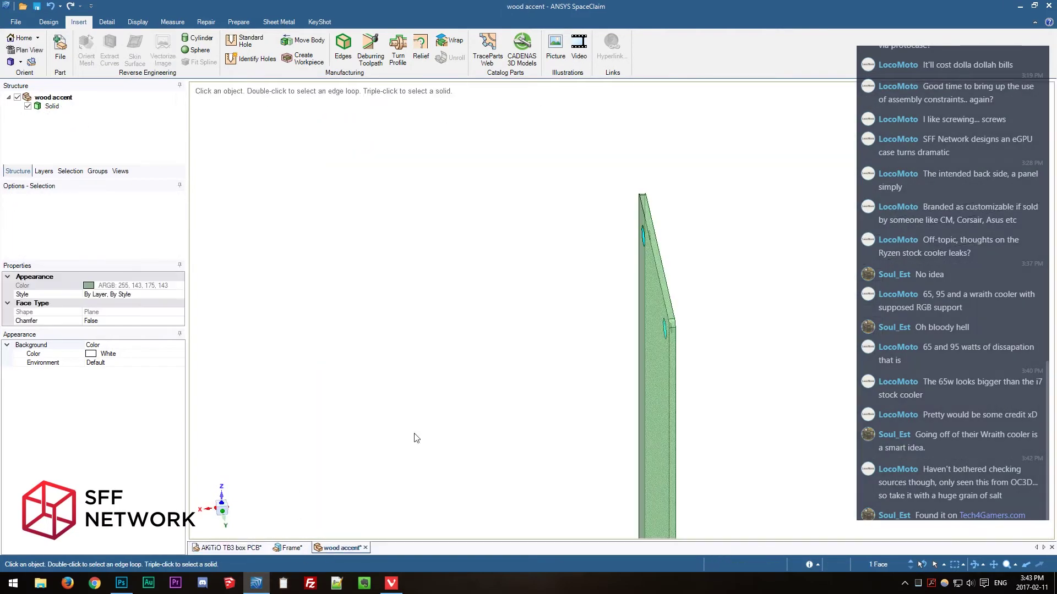
{"action": "middle_click_drag", "start_coordinate": [413, 435], "coordinate": [665, 354]}
{"action": "left_click", "coordinate": [664, 350]}
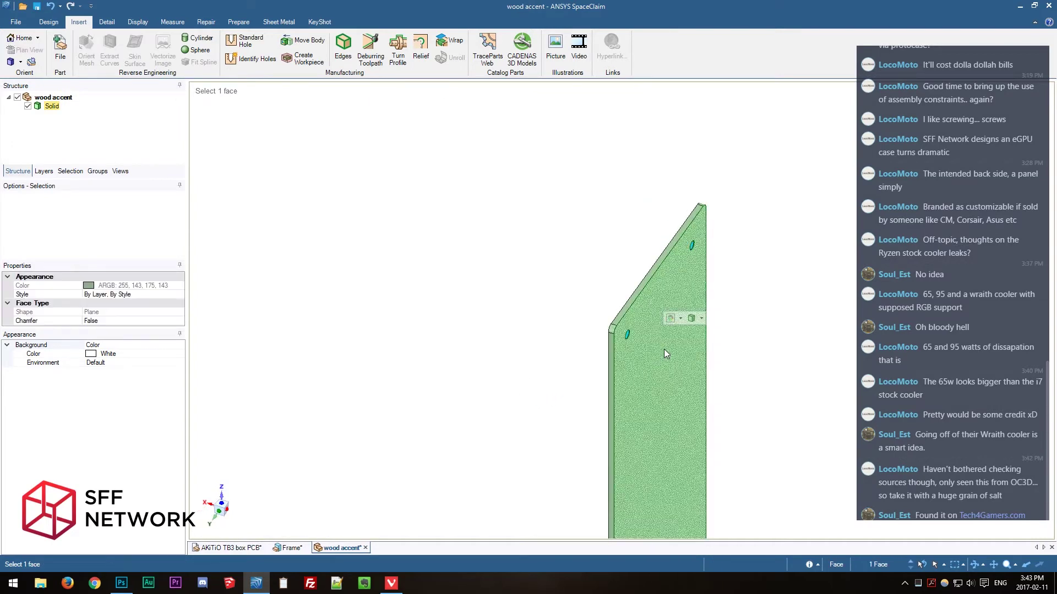
{"action": "key", "text": "m"}
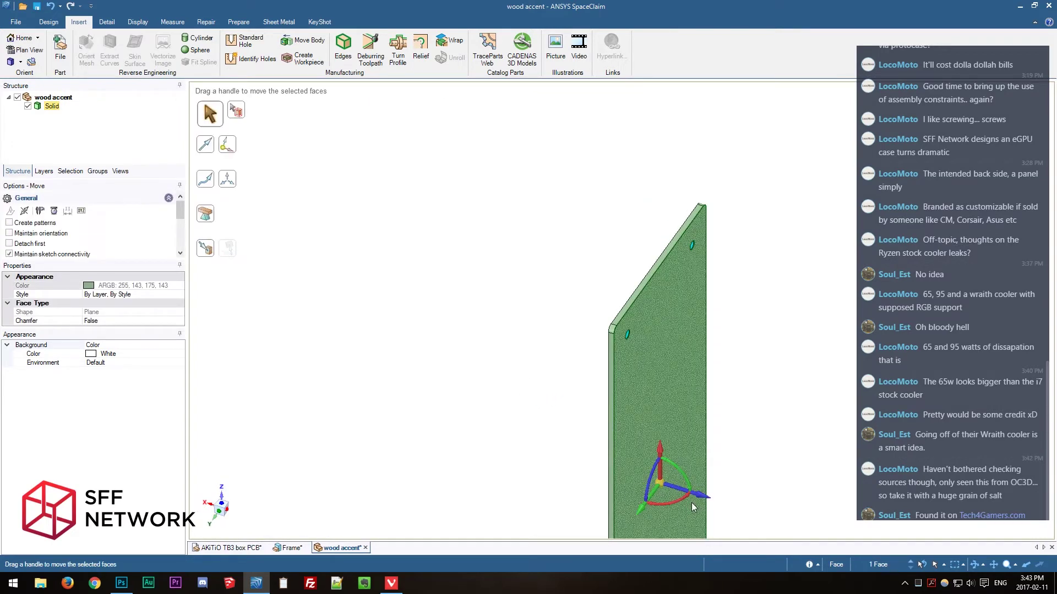
{"action": "middle_click_drag", "start_coordinate": [702, 497], "coordinate": [589, 394]}
{"action": "type", "text": "1.6"}
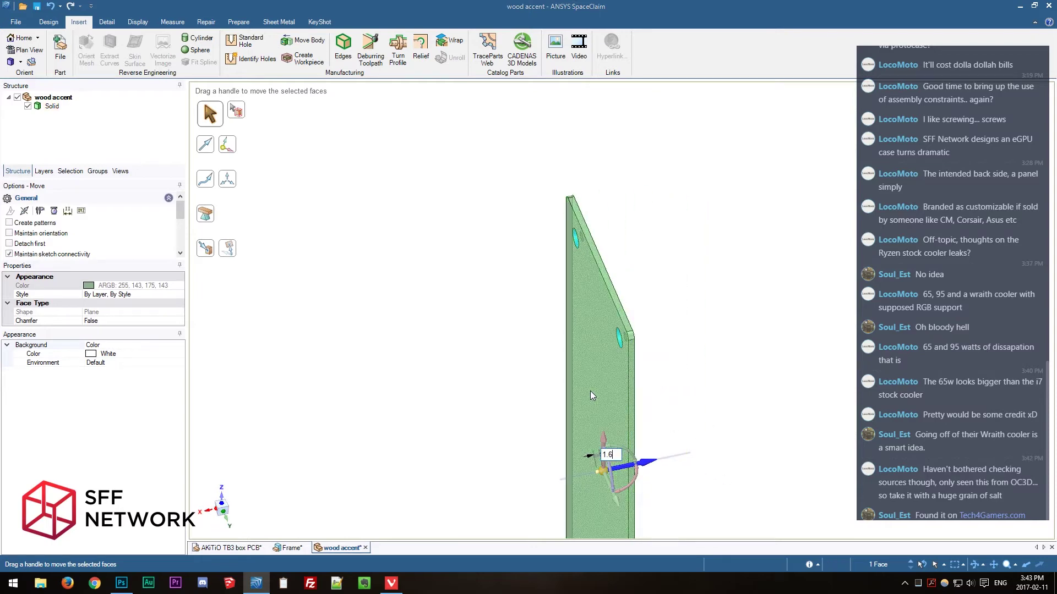
{"action": "key", "text": "Return"}
{"action": "key", "text": "Escape"}
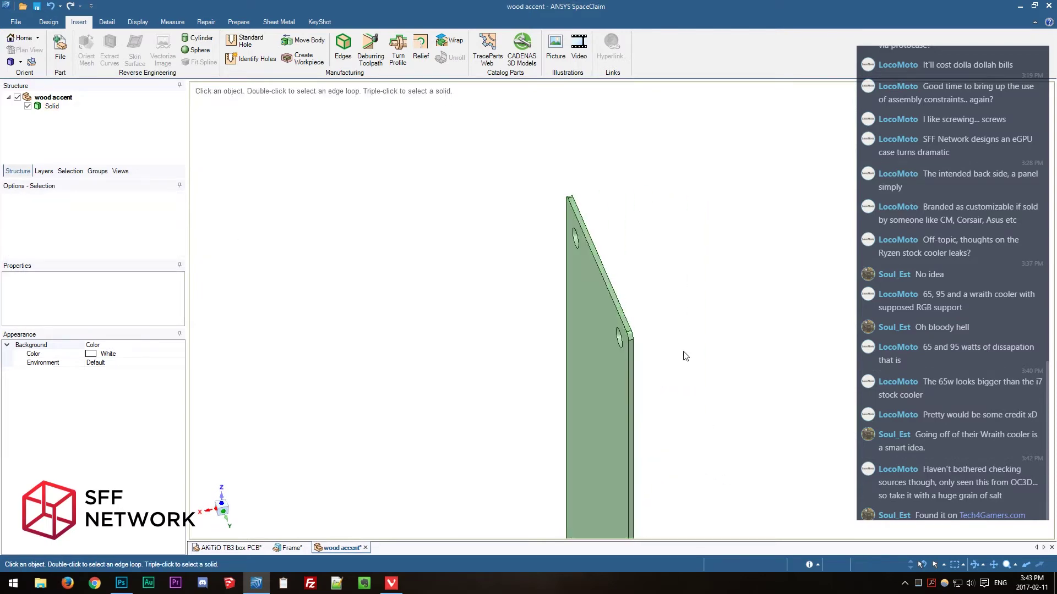
In the box assembly, rename the wood accent component to "front".
{"action": "middle_click_drag", "start_coordinate": [685, 354], "coordinate": [826, 337]}
{"action": "scroll", "coordinate": [826, 342], "scroll_direction": "down", "scroll_amount": 3}
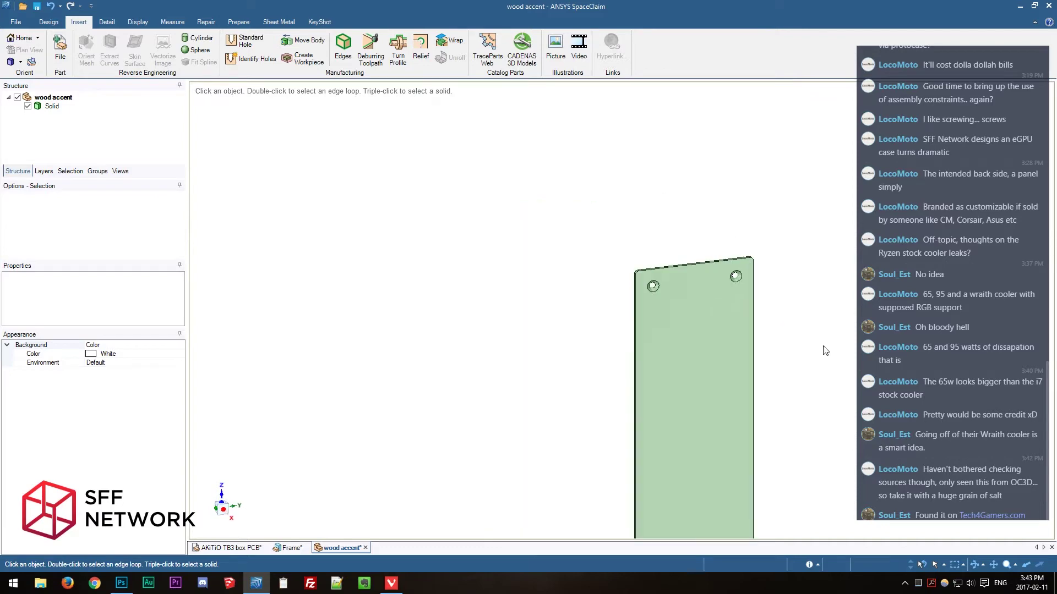
{"action": "left_click", "coordinate": [289, 547]}
{"action": "left_click", "coordinate": [228, 548]}
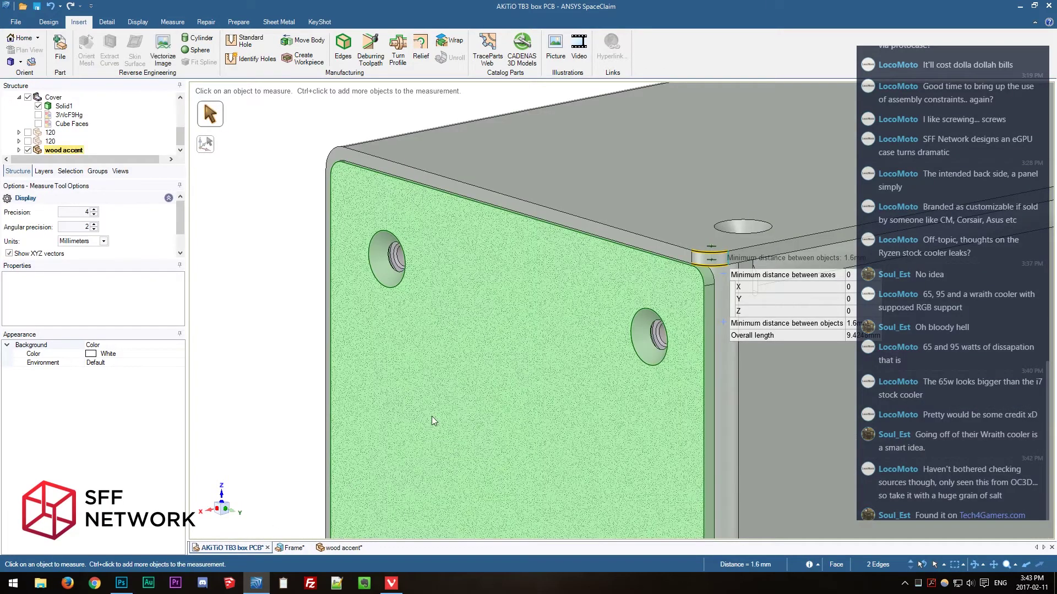
{"action": "middle_click_drag", "start_coordinate": [426, 423], "coordinate": [633, 382]}
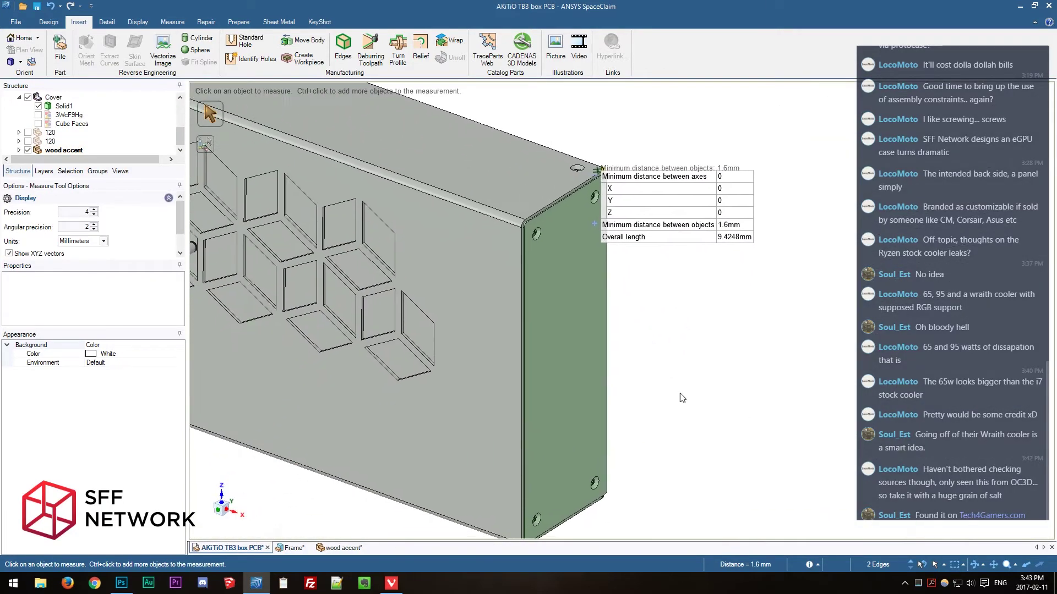
{"action": "key", "text": "Escape"}
{"action": "key", "text": "z"}
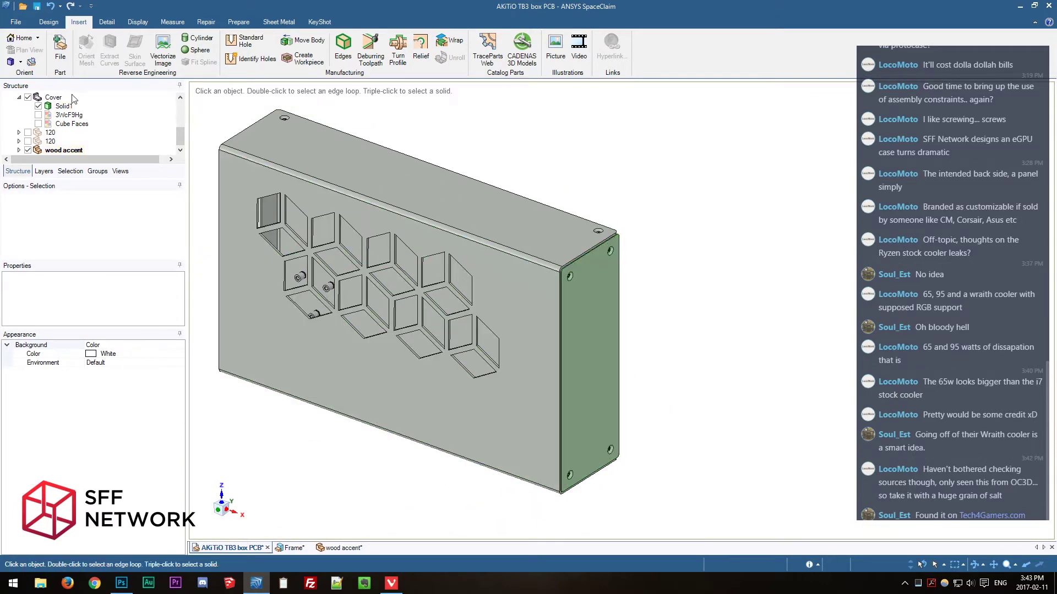
{"action": "left_click", "coordinate": [55, 149]}
{"action": "left_click", "coordinate": [53, 150]}
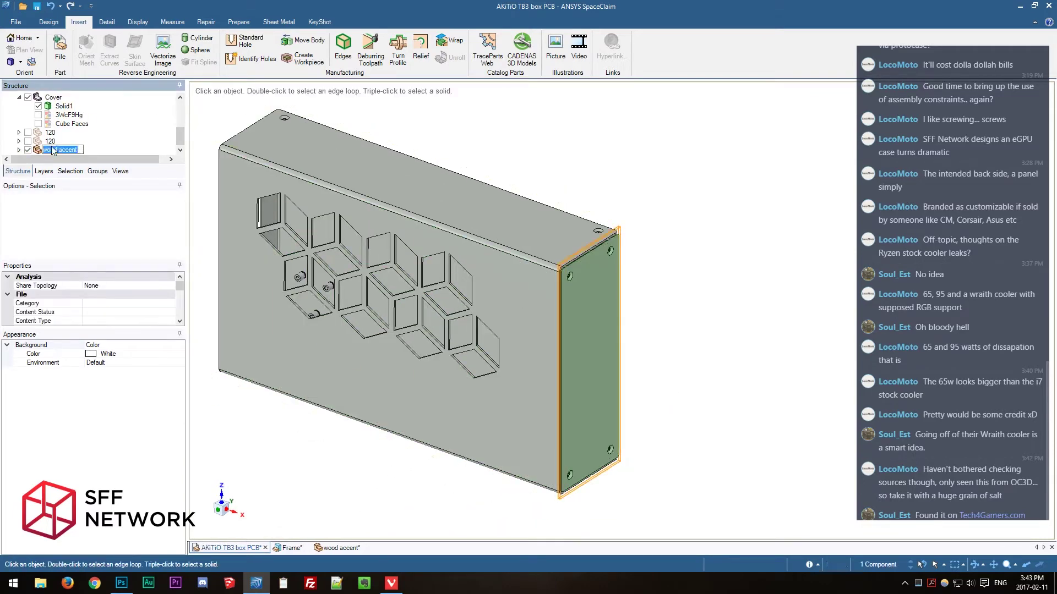
{"action": "type", "text": "front"}
{"action": "key", "text": "Return"}
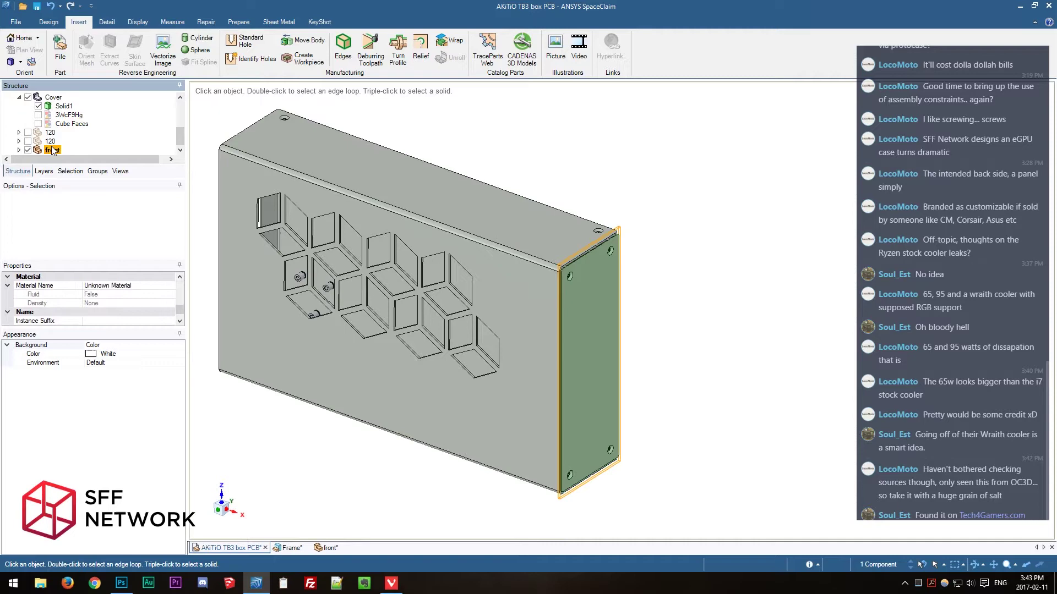
Recolor the solid of the front component light gray (192, 192, 192).
{"action": "left_click", "coordinate": [18, 150]}
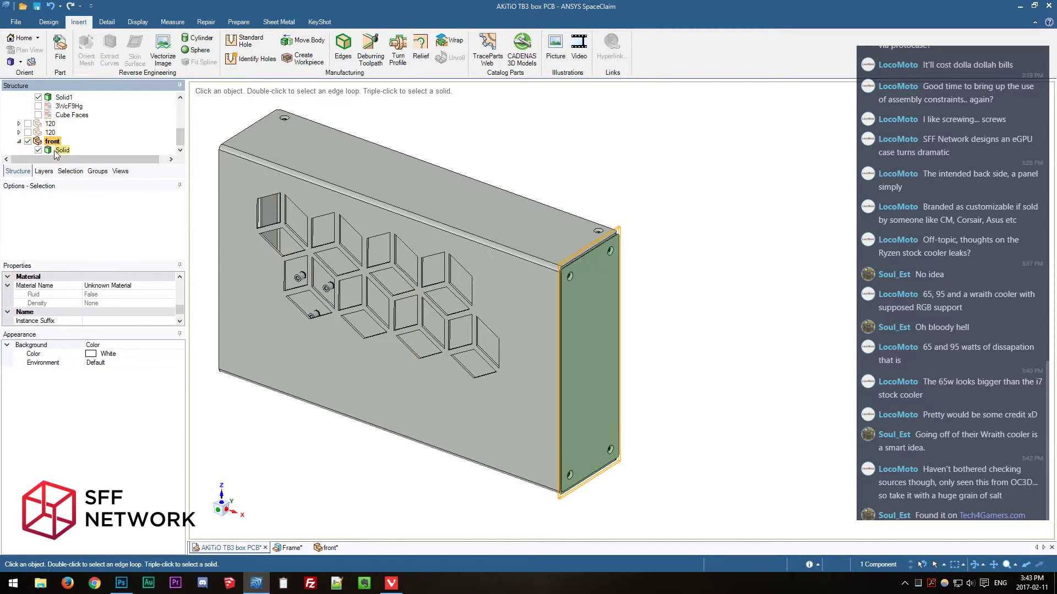
{"action": "left_click", "coordinate": [62, 149]}
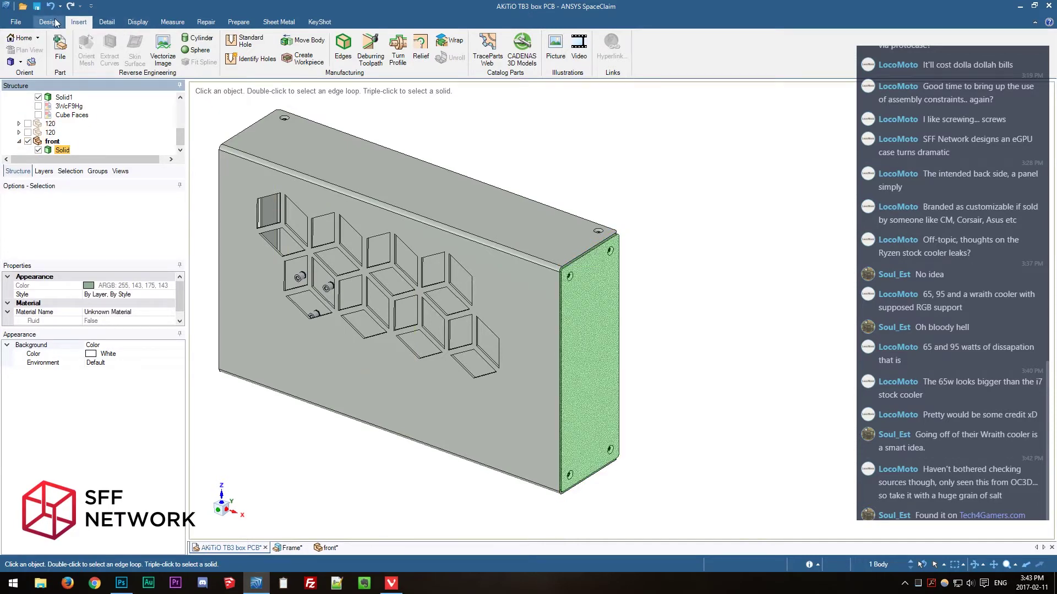
{"action": "left_click", "coordinate": [152, 20]}
{"action": "left_click", "coordinate": [100, 50]}
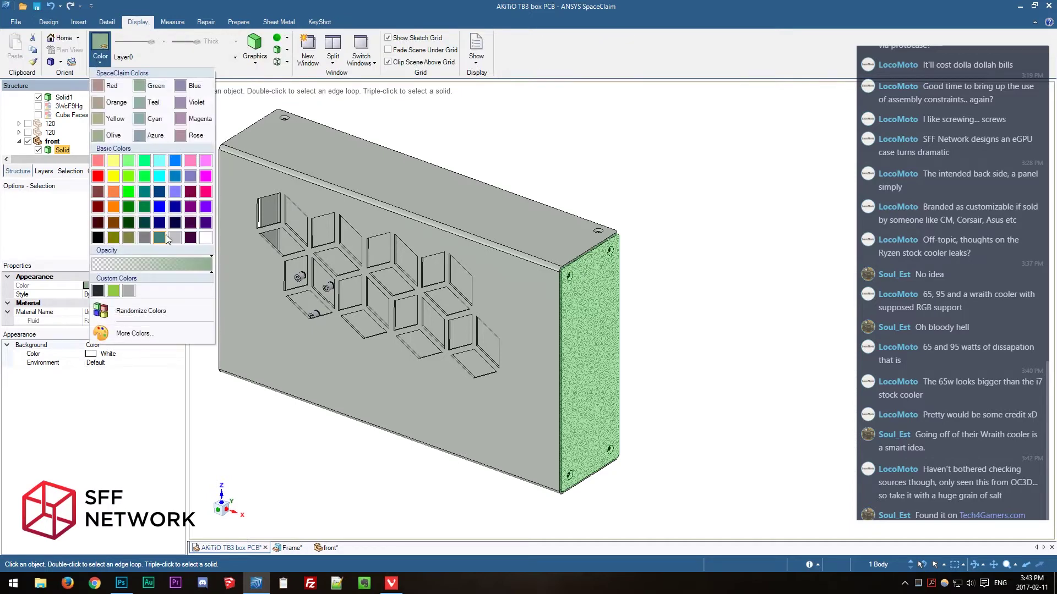
{"action": "left_click", "coordinate": [173, 239]}
In the front component's own window, nudge the whole panel solid slightly along its thickness direction.
{"action": "mouse_move", "coordinate": [696, 257]}
{"action": "middle_mouse_down"}
{"action": "mouse_move", "coordinate": [699, 321]}
{"action": "mouse_move", "coordinate": [708, 319]}
{"action": "mouse_move", "coordinate": [673, 342]}
{"action": "mouse_move", "coordinate": [519, 303]}
{"action": "middle_mouse_up"}
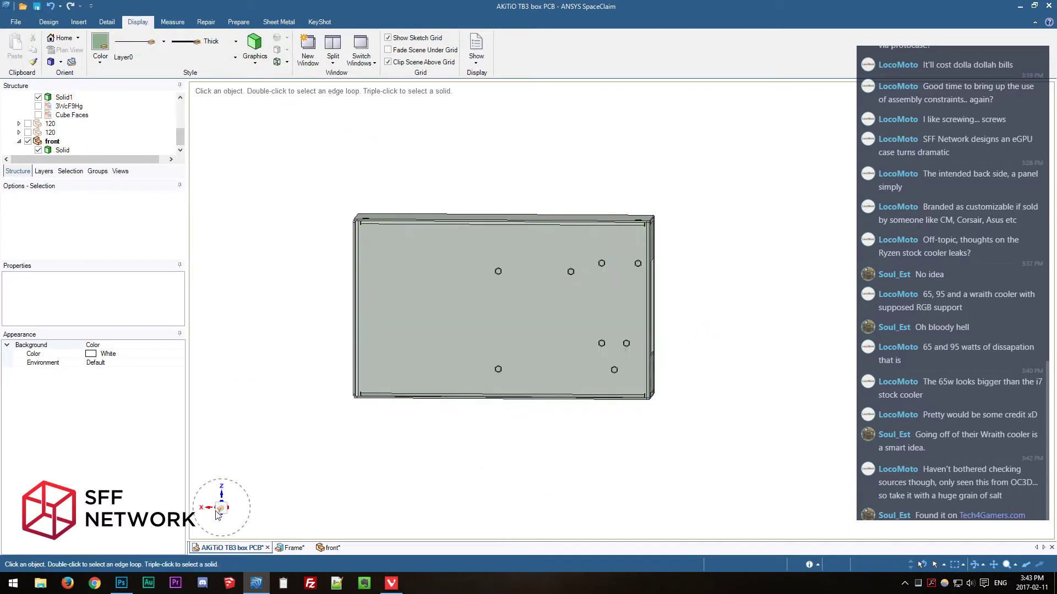
{"action": "scroll", "coordinate": [325, 193], "scroll_direction": "up", "scroll_amount": 5}
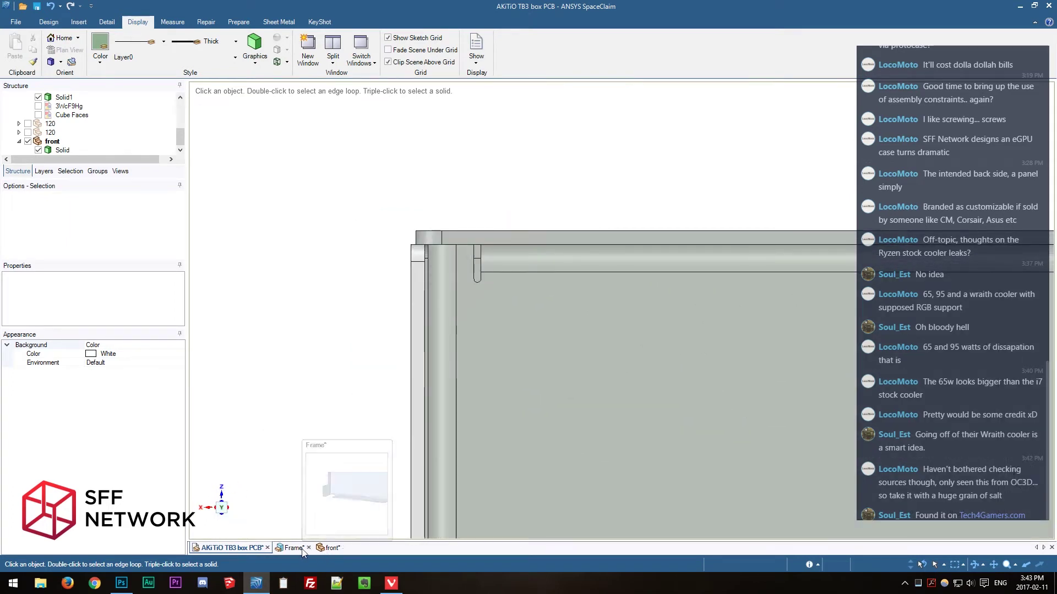
{"action": "left_click", "coordinate": [288, 548]}
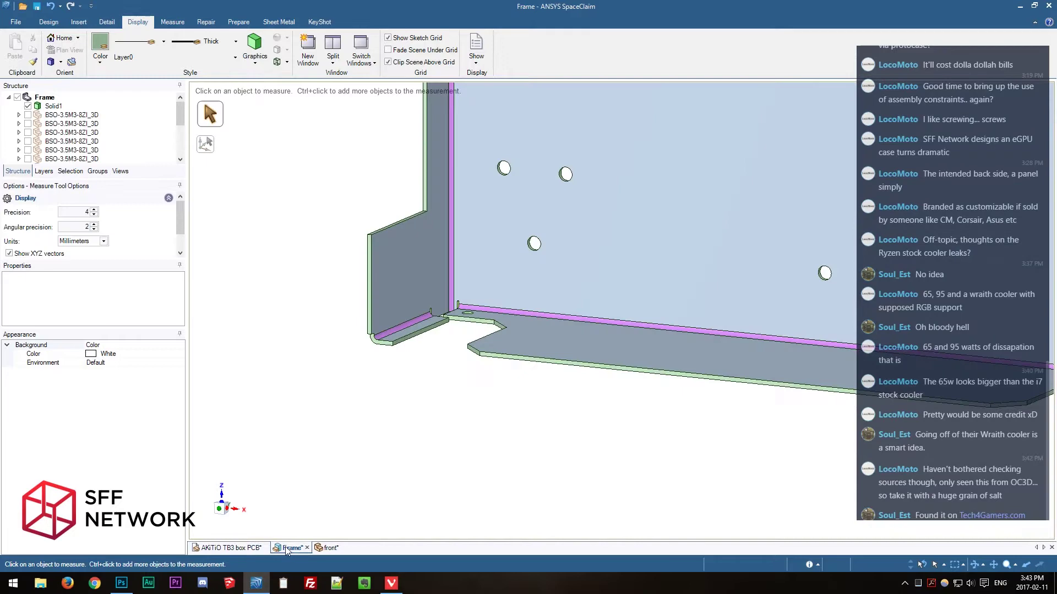
{"action": "left_click", "coordinate": [325, 548]}
{"action": "left_click", "coordinate": [52, 106]}
{"action": "mouse_move", "coordinate": [354, 229]}
{"action": "middle_mouse_down"}
{"action": "mouse_move", "coordinate": [425, 302]}
{"action": "mouse_move", "coordinate": [415, 293]}
{"action": "mouse_move", "coordinate": [556, 309]}
{"action": "middle_mouse_up"}
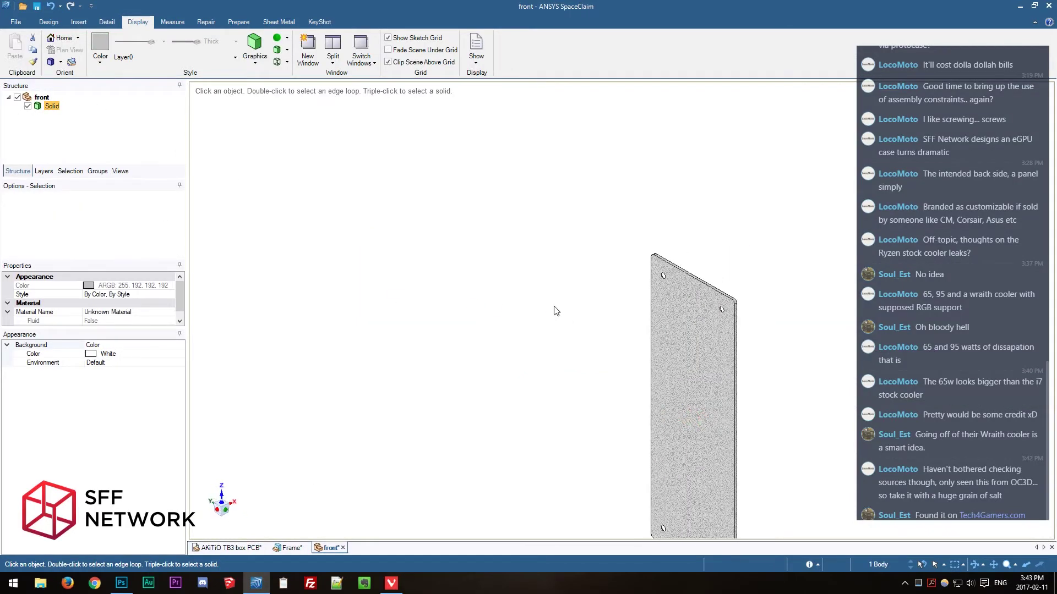
{"action": "key", "text": "m"}
{"action": "mouse_move", "coordinate": [727, 405]}
{"action": "left_mouse_down"}
{"action": "mouse_move", "coordinate": [716, 412]}
{"action": "mouse_move", "coordinate": [726, 406]}
{"action": "left_mouse_up"}
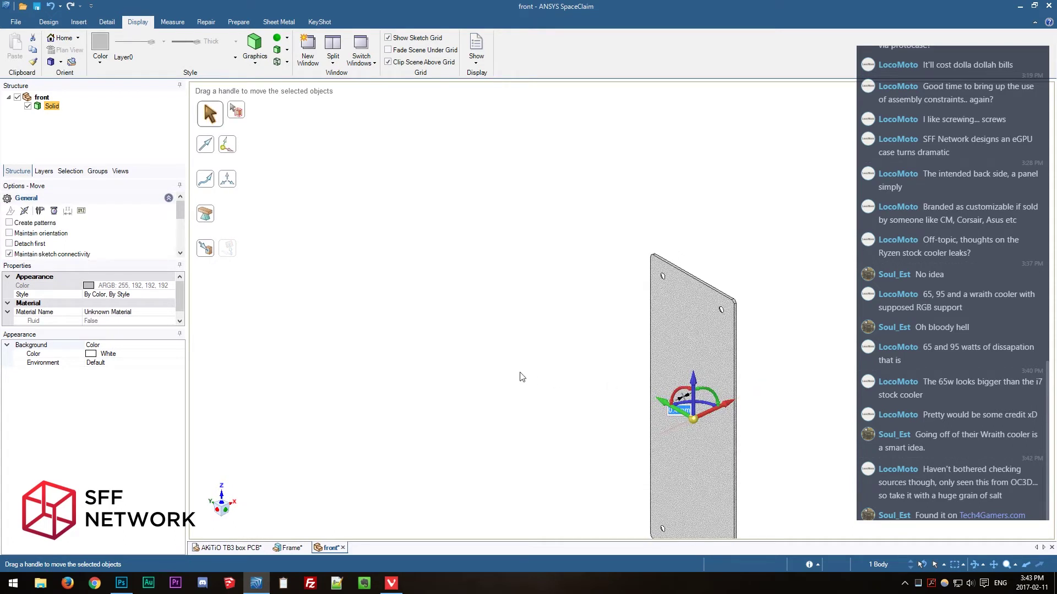
{"action": "key", "text": "Escape"}
In the box assembly, measure the distance from the front screw hole on the cover's top to the cover's front edge.
{"action": "left_click", "coordinate": [236, 548]}
{"action": "scroll", "coordinate": [345, 357], "scroll_direction": "down", "scroll_amount": 4}
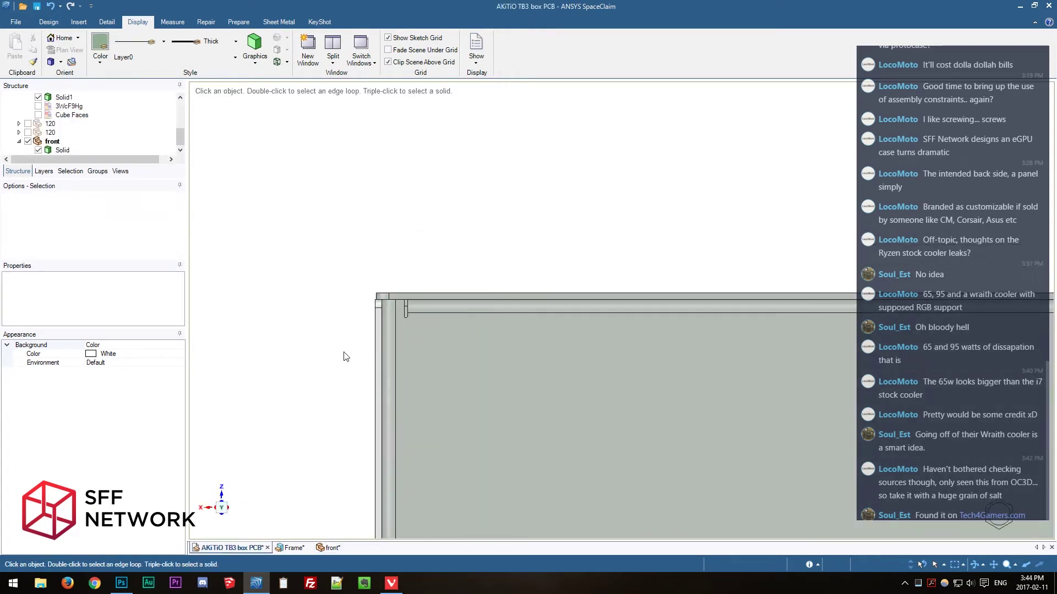
{"action": "middle_click_drag", "start_coordinate": [333, 362], "coordinate": [588, 259]}
{"action": "scroll", "coordinate": [483, 359], "scroll_direction": "down", "scroll_amount": 1}
{"action": "key", "text": "e"}
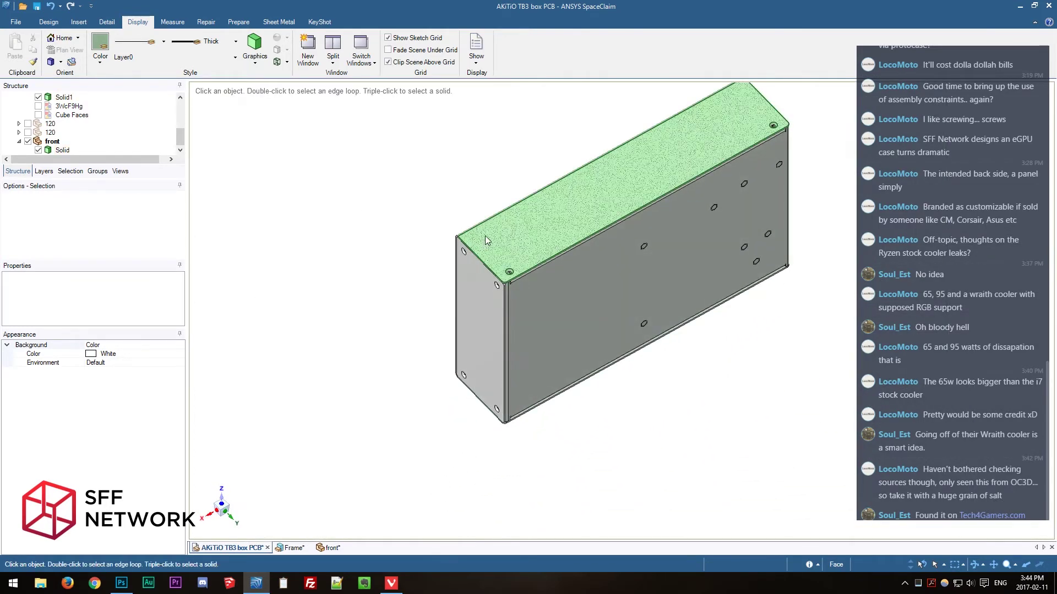
{"action": "scroll", "coordinate": [496, 259], "scroll_direction": "up", "scroll_amount": 3}
{"action": "left_click", "coordinate": [546, 334]}
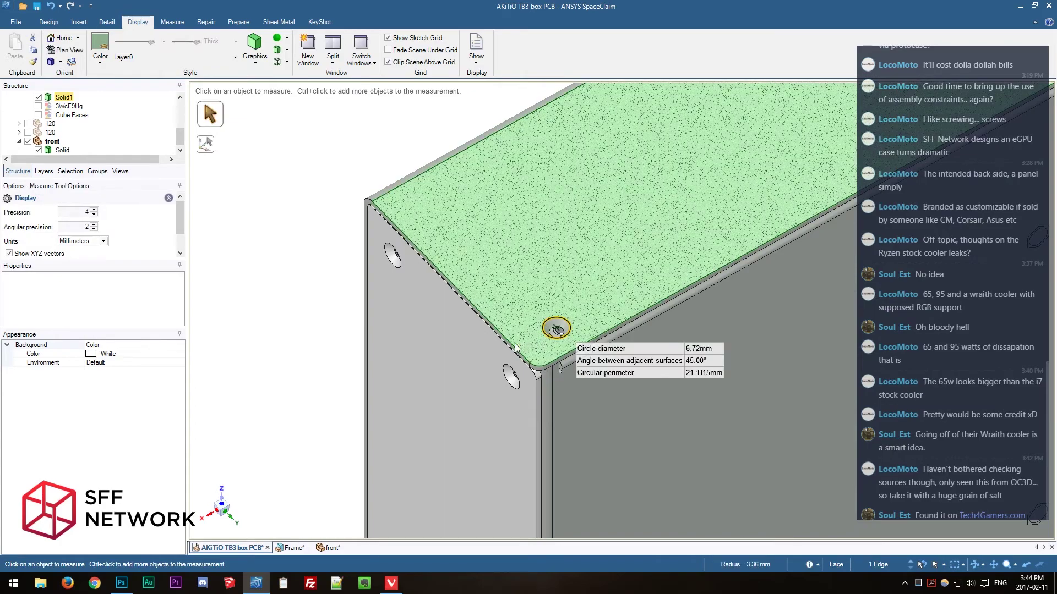
{"action": "left_click", "coordinate": [515, 346], "text": "ctrl"}
Measure the distance from the rear screw hole on the cover's top to the cover's rear edge.
{"action": "scroll", "coordinate": [512, 346], "scroll_direction": "down", "scroll_amount": 3}
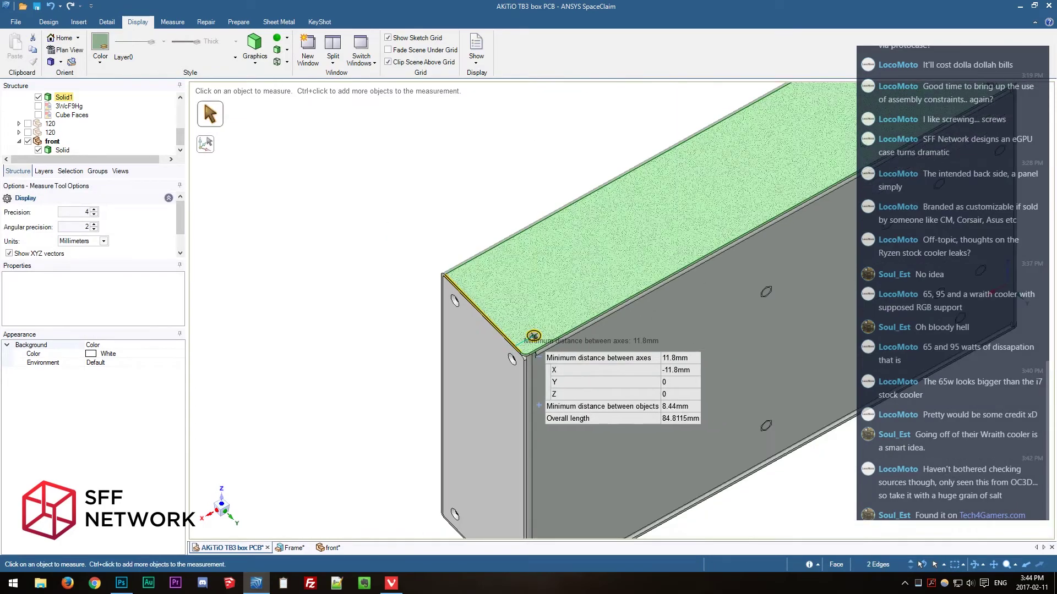
{"action": "middle_click_drag", "start_coordinate": [830, 168], "coordinate": [607, 190]}
{"action": "scroll", "coordinate": [729, 274], "scroll_direction": "up", "scroll_amount": 3}
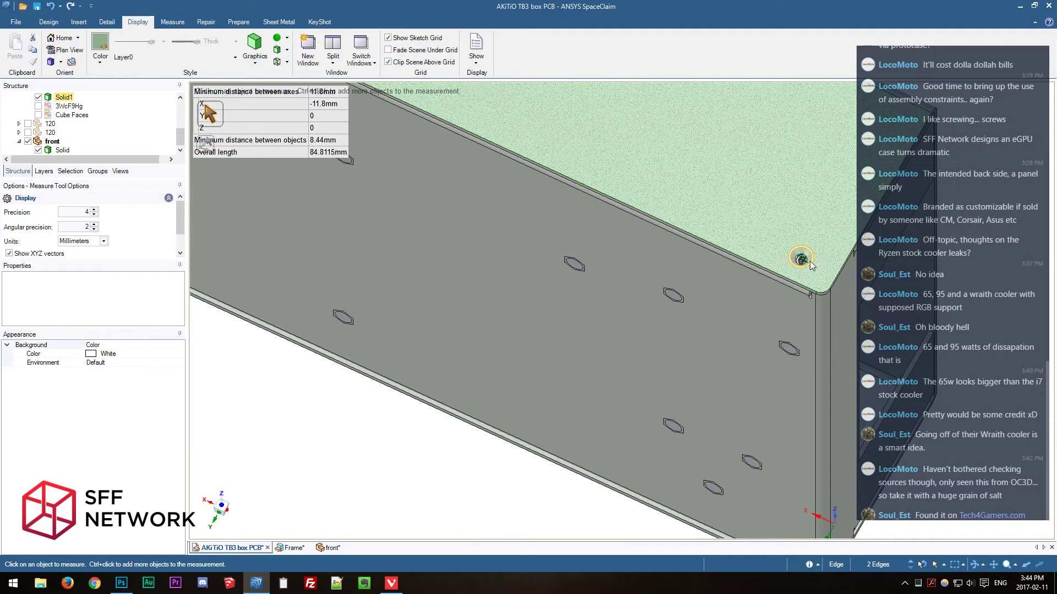
{"action": "left_click", "coordinate": [802, 259]}
{"action": "left_click", "coordinate": [841, 274], "text": "ctrl"}
{"action": "scroll", "coordinate": [840, 274], "scroll_direction": "down", "scroll_amount": 5}
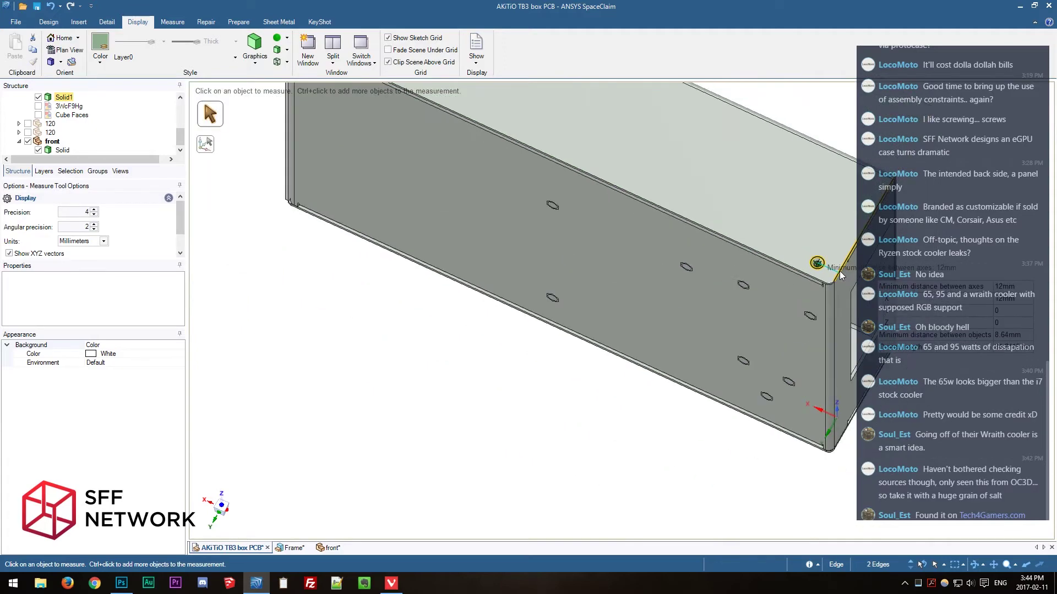
Move the cover's front rim face by 0.2 mm along the box's length.
{"action": "middle_click_drag", "start_coordinate": [798, 275], "coordinate": [596, 285]}
{"action": "scroll", "coordinate": [546, 224], "scroll_direction": "up", "scroll_amount": 5}
{"action": "scroll", "coordinate": [545, 224], "scroll_direction": "up", "scroll_amount": 3}
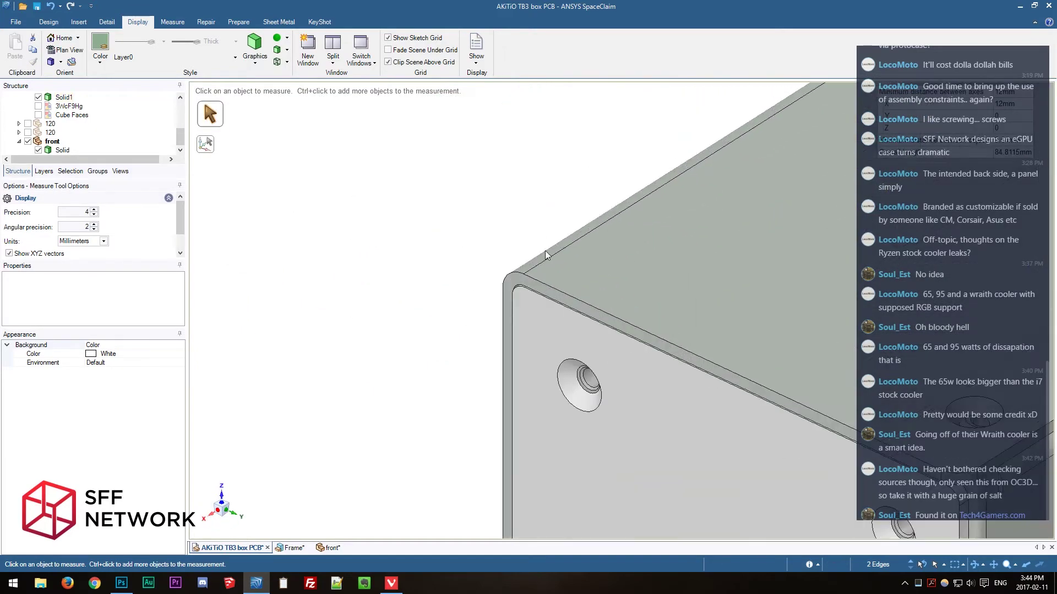
{"action": "key", "text": "s"}
{"action": "left_click", "coordinate": [542, 290]}
{"action": "key", "text": "m"}
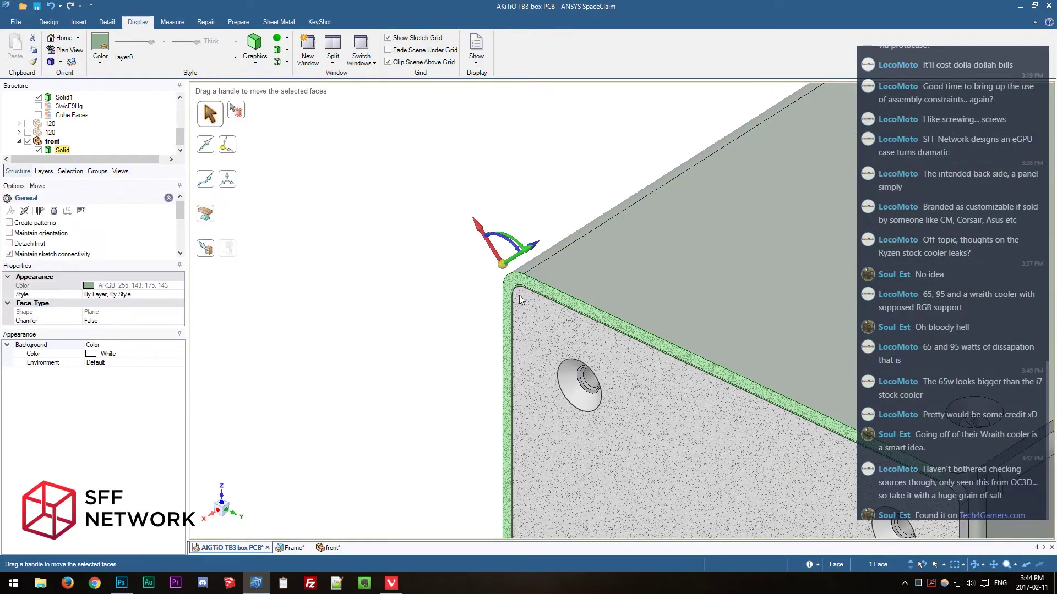
{"action": "middle_click_drag", "start_coordinate": [542, 264], "coordinate": [543, 257]}
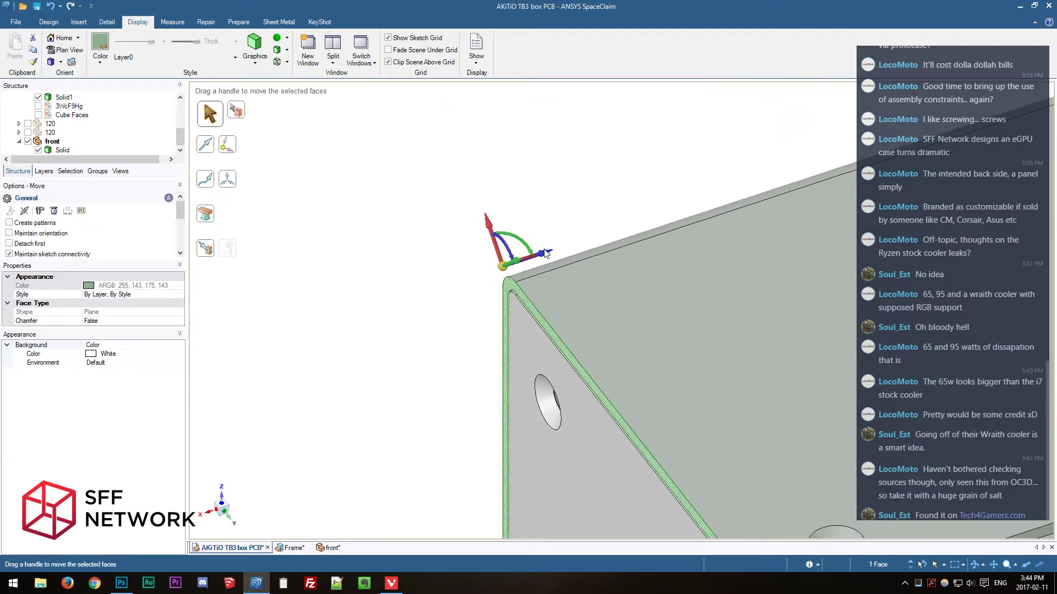
{"action": "left_click_drag", "start_coordinate": [544, 254], "coordinate": [536, 259]}
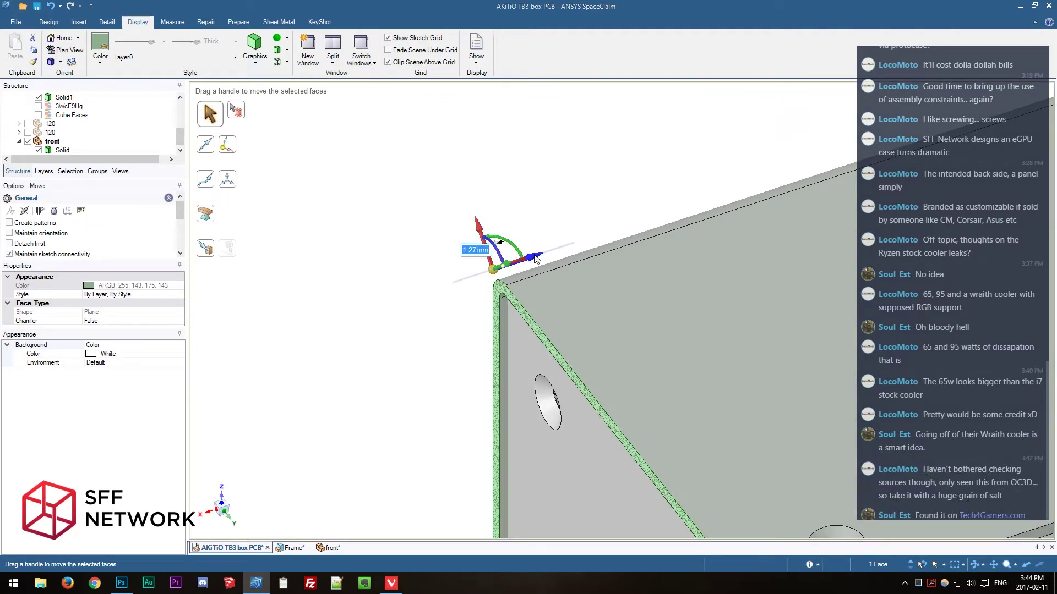
{"action": "key", "text": "Return"}
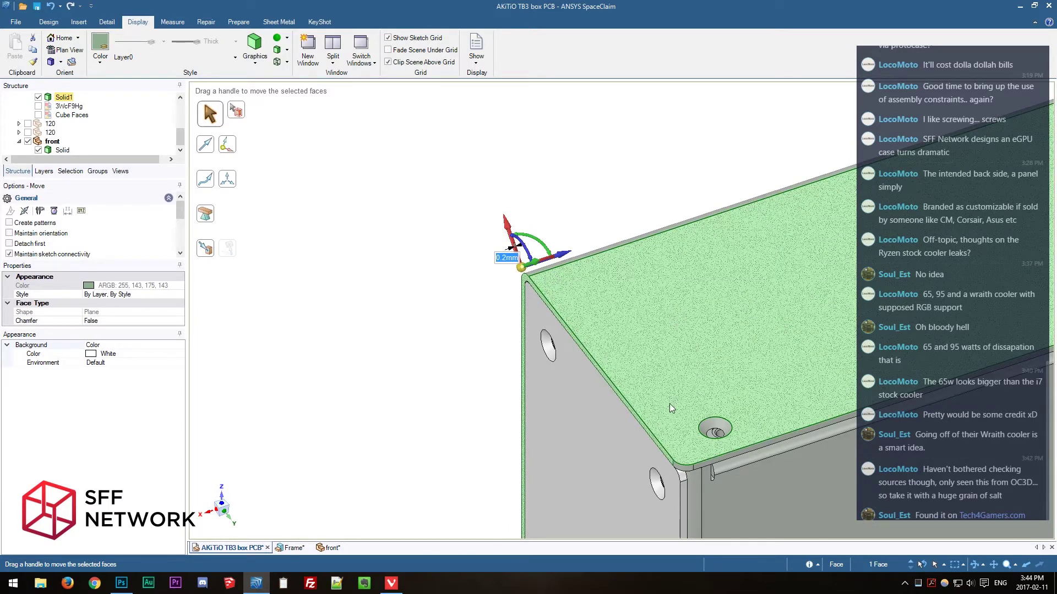
{"action": "middle_click_drag", "start_coordinate": [669, 404], "coordinate": [480, 332]}
{"action": "key", "text": "Escape"}
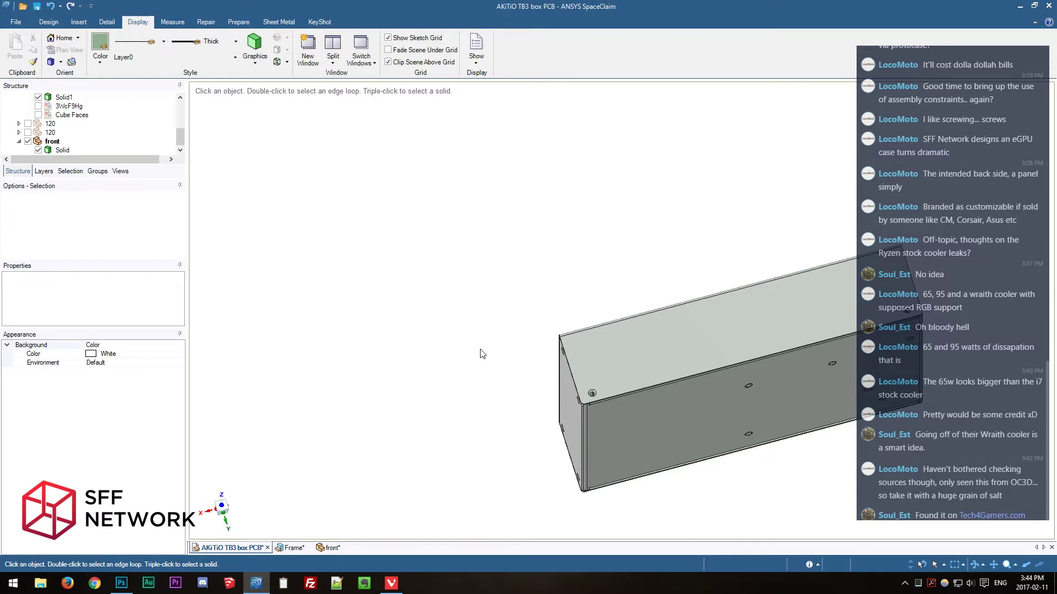
Inspect the cover's front and rear corners in a straight side view to check how the front panel sits against the edge.
{"action": "mouse_move", "coordinate": [479, 368]}
{"action": "middle_mouse_down"}
{"action": "mouse_move", "coordinate": [564, 345]}
{"action": "mouse_move", "coordinate": [573, 314]}
{"action": "mouse_move", "coordinate": [450, 346]}
{"action": "middle_mouse_up"}
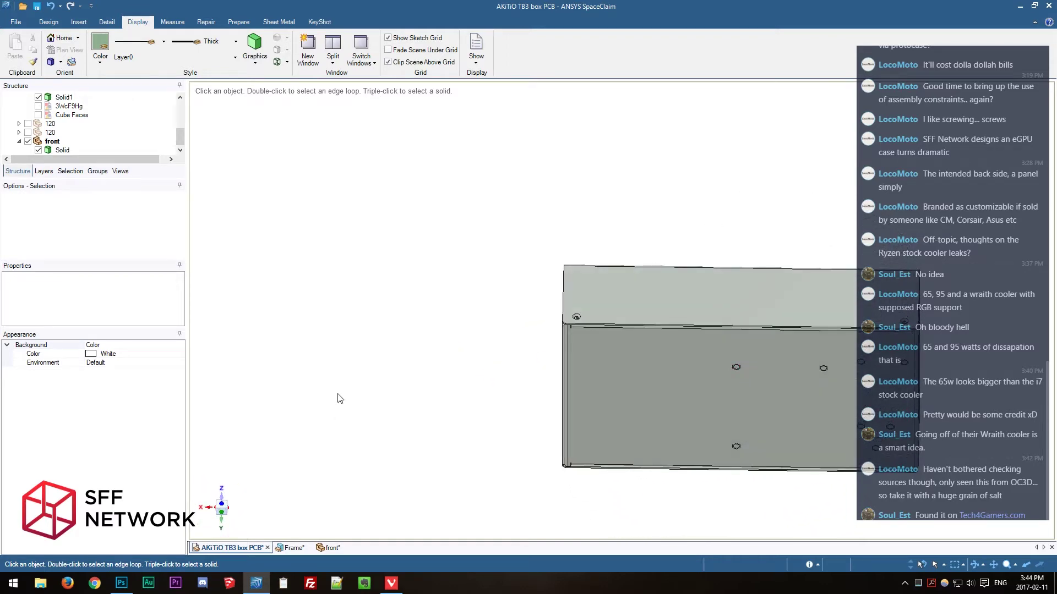
{"action": "scroll", "coordinate": [588, 289], "scroll_direction": "up", "scroll_amount": 5}
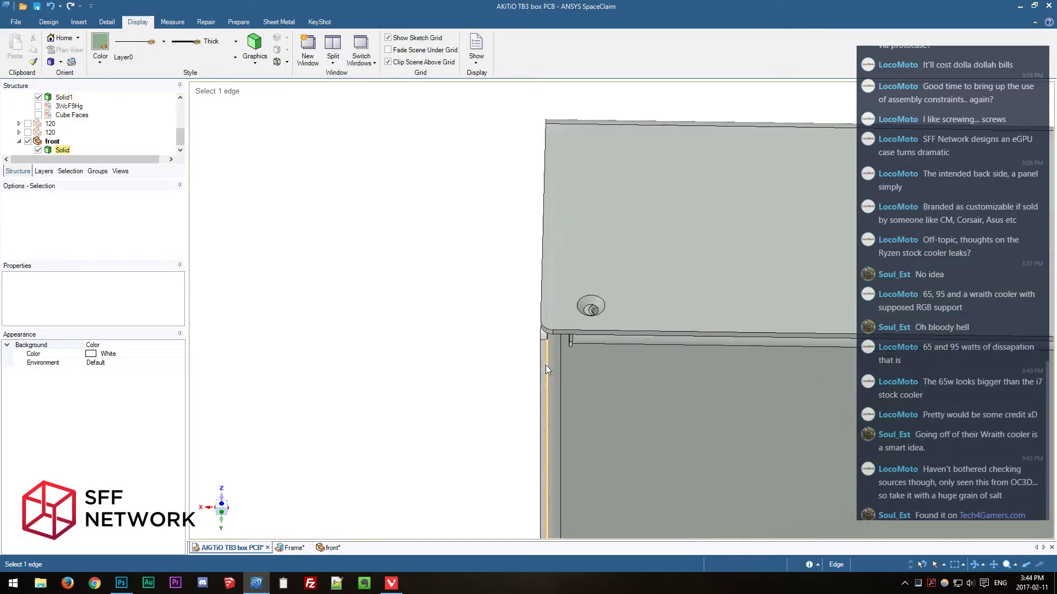
{"action": "middle_click_drag", "start_coordinate": [592, 304], "coordinate": [585, 245]}
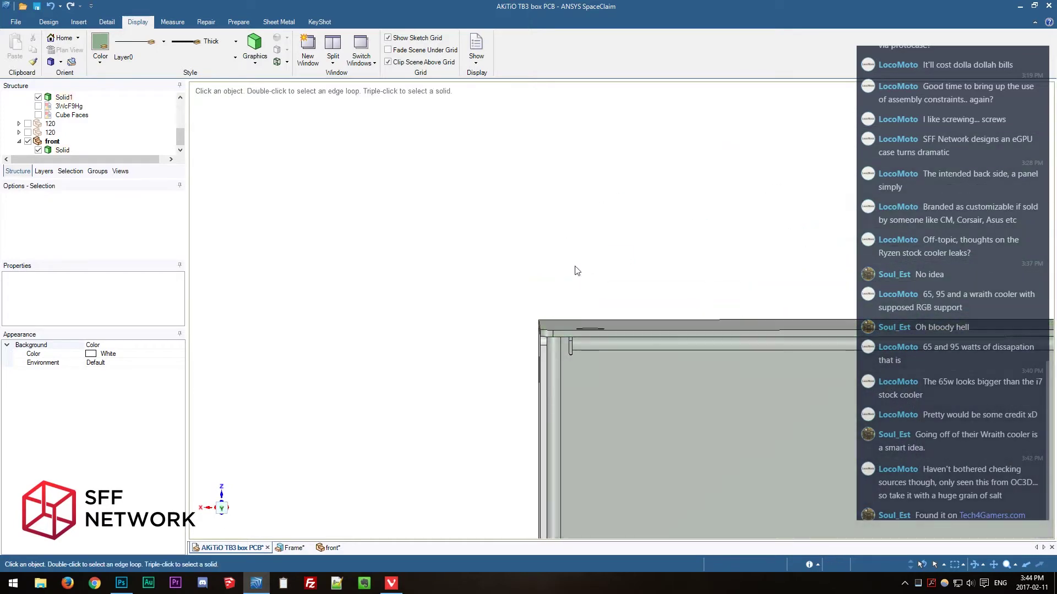
{"action": "left_click", "coordinate": [222, 510]}
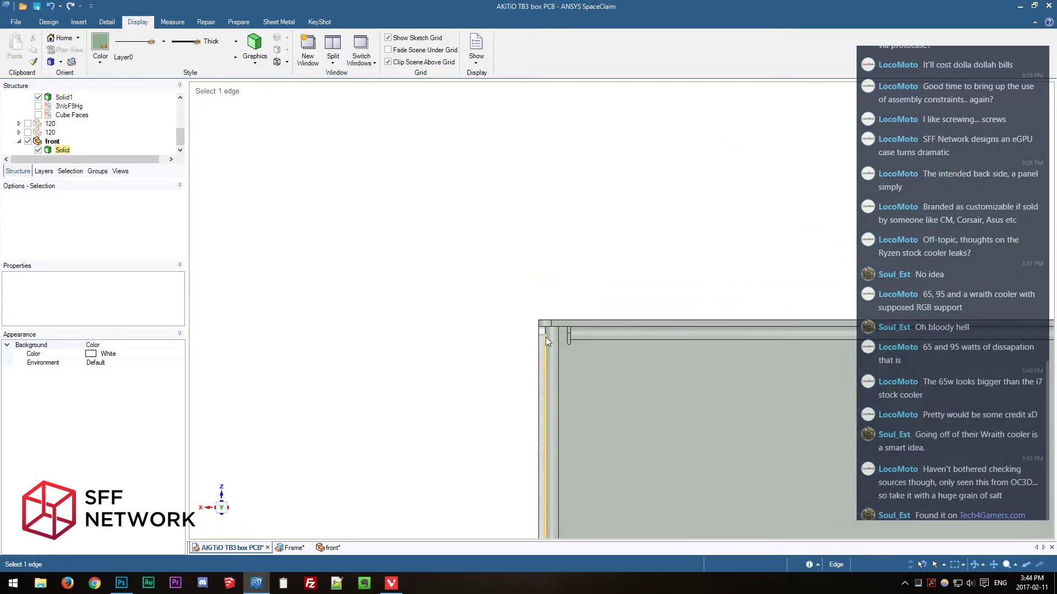
{"action": "scroll", "coordinate": [544, 361], "scroll_direction": "down", "scroll_amount": 5}
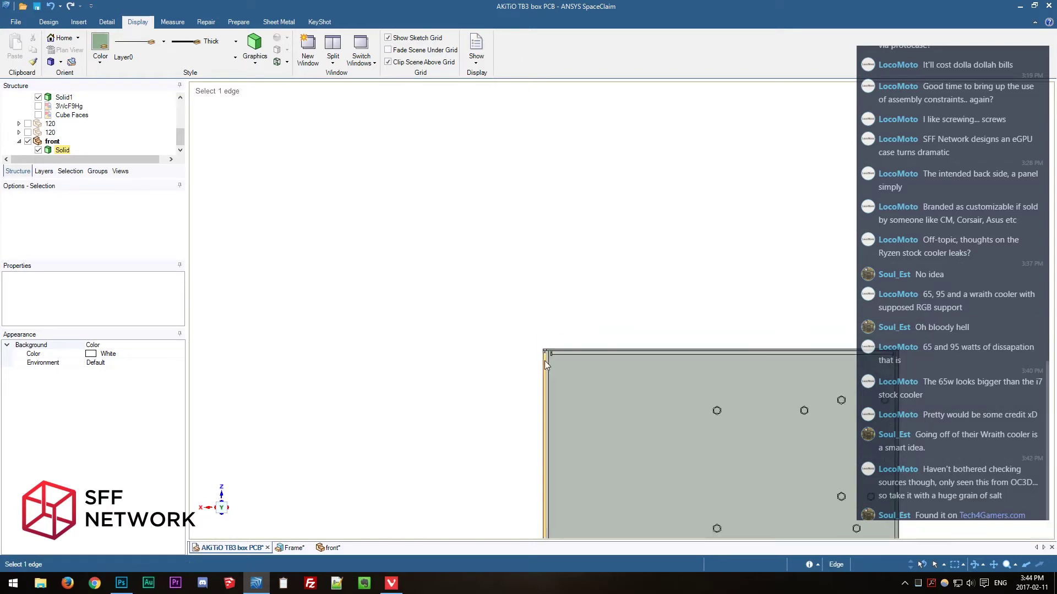
{"action": "scroll", "coordinate": [930, 370], "scroll_direction": "up", "scroll_amount": 6}
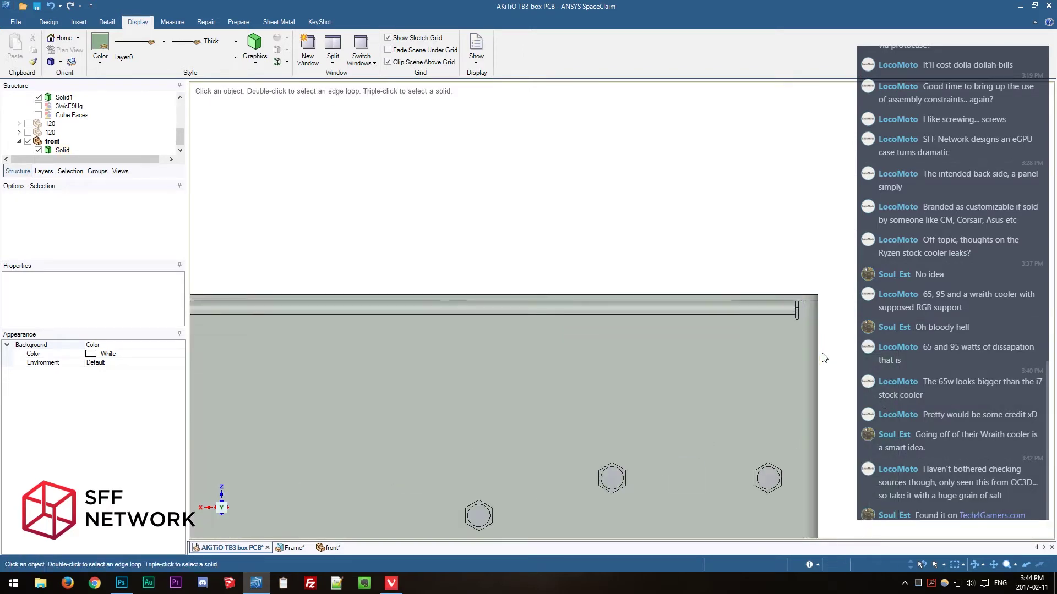
{"action": "scroll", "coordinate": [811, 424], "scroll_direction": "down", "scroll_amount": 5}
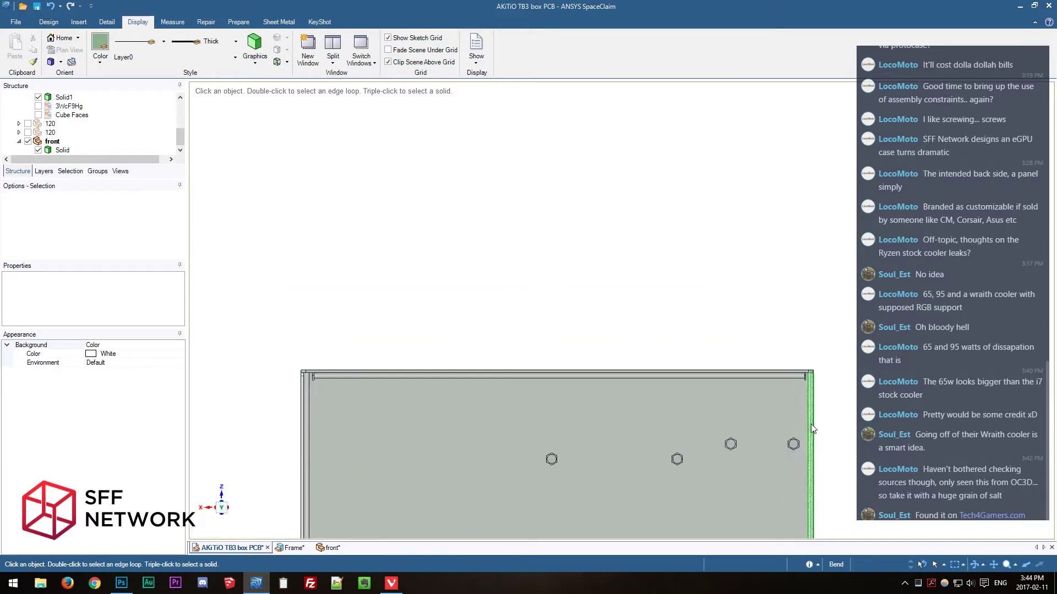
Inspect the two screw holes on the cover's top from straight above, and look over the side faces of the box.
{"action": "middle_click_drag", "start_coordinate": [612, 288], "coordinate": [496, 432]}
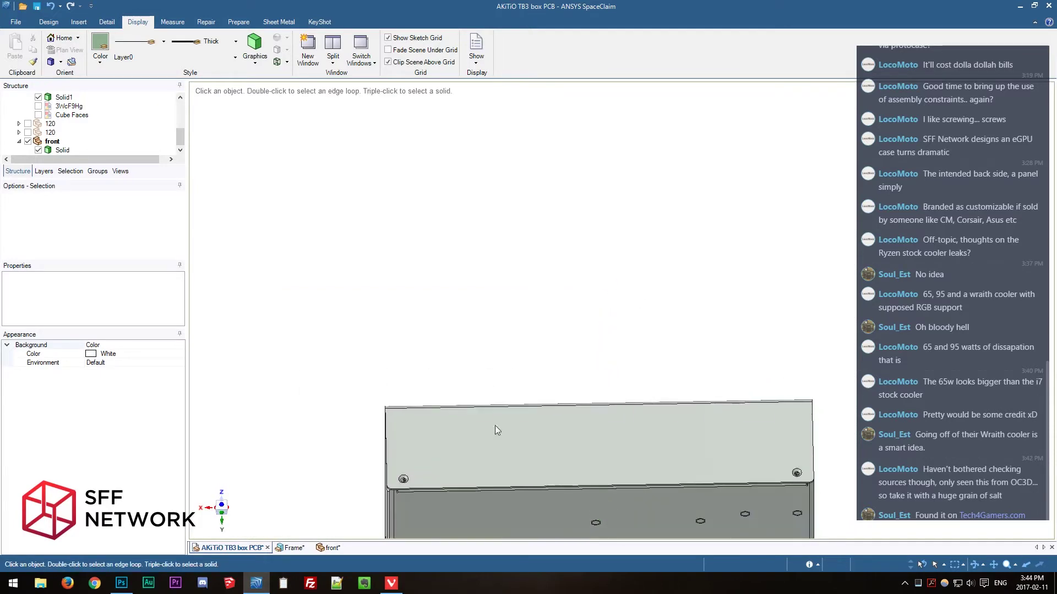
{"action": "left_click", "coordinate": [222, 506]}
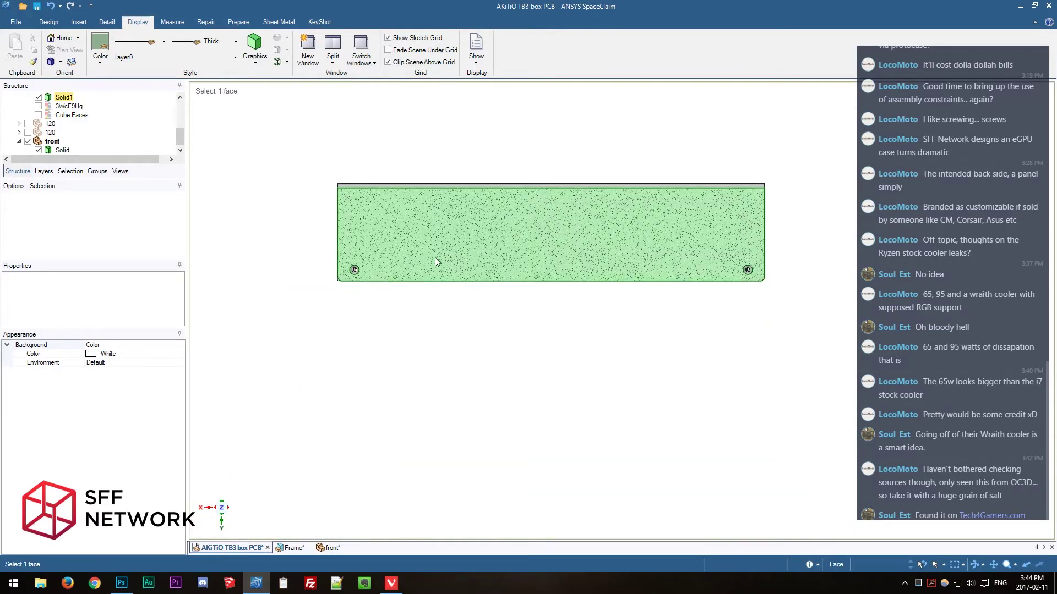
{"action": "scroll", "coordinate": [434, 258], "scroll_direction": "up", "scroll_amount": 3}
{"action": "scroll", "coordinate": [411, 406], "scroll_direction": "down", "scroll_amount": 1}
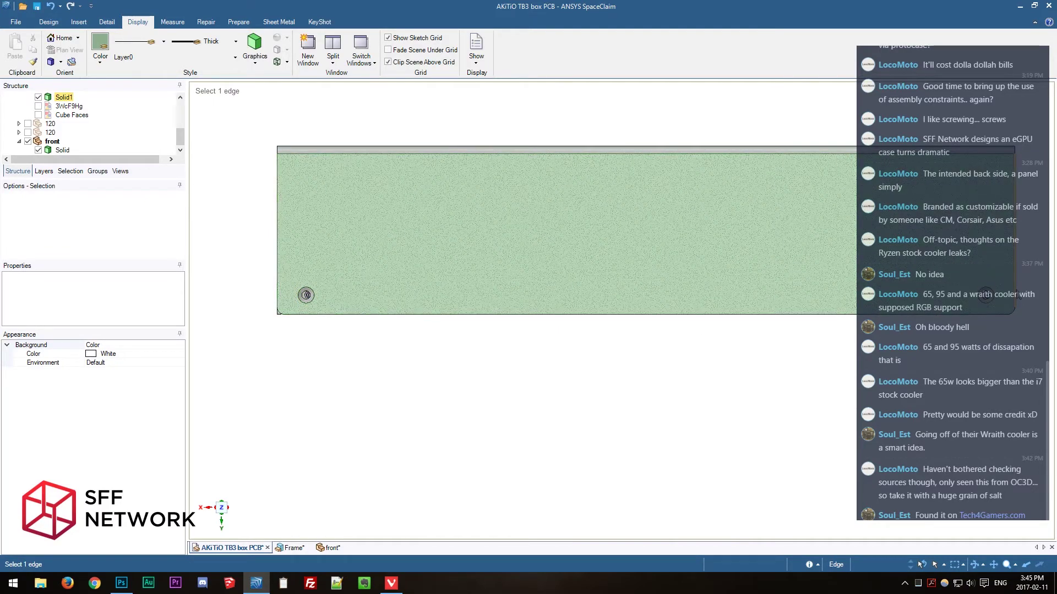
{"action": "middle_click_drag", "start_coordinate": [991, 295], "coordinate": [935, 165]}
{"action": "key", "text": "v"}
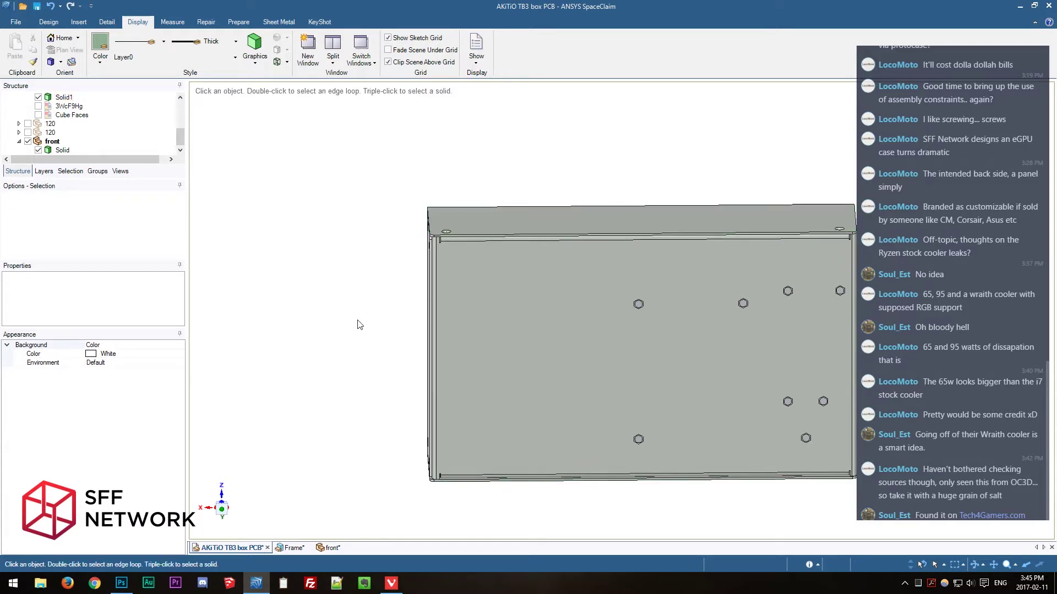
{"action": "mouse_move", "coordinate": [359, 324]}
{"action": "middle_mouse_down"}
{"action": "mouse_move", "coordinate": [355, 292]}
{"action": "mouse_move", "coordinate": [363, 365]}
{"action": "mouse_move", "coordinate": [484, 330]}
{"action": "mouse_move", "coordinate": [662, 305]}
{"action": "middle_mouse_up"}
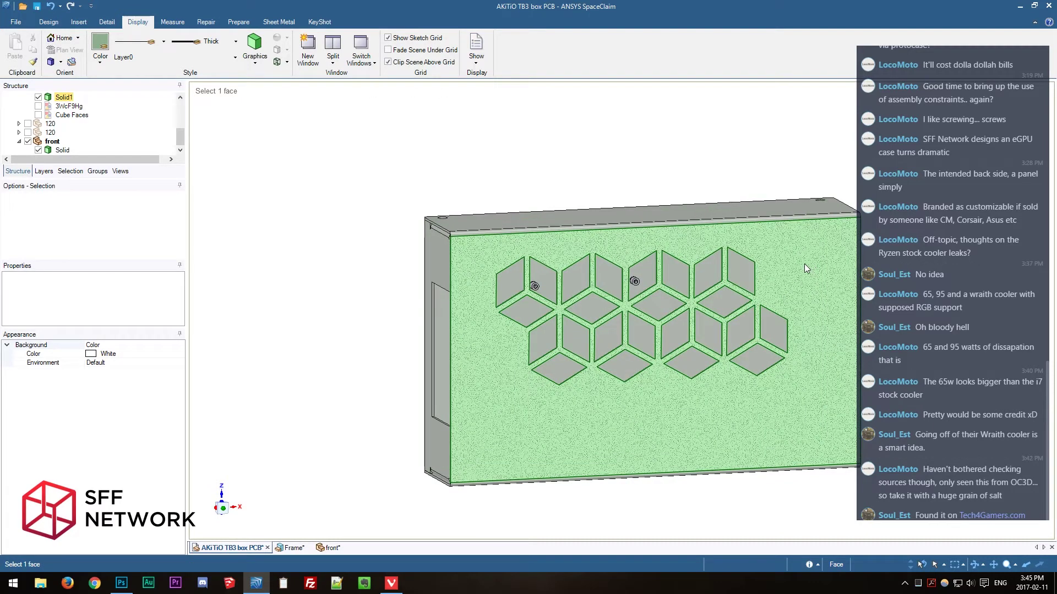
Try rotating the whole Cover component in the plane of its vented side, and undo the rotation.
{"action": "scroll", "coordinate": [56, 135], "scroll_direction": "up", "scroll_amount": 1}
{"action": "left_click", "coordinate": [54, 115]}
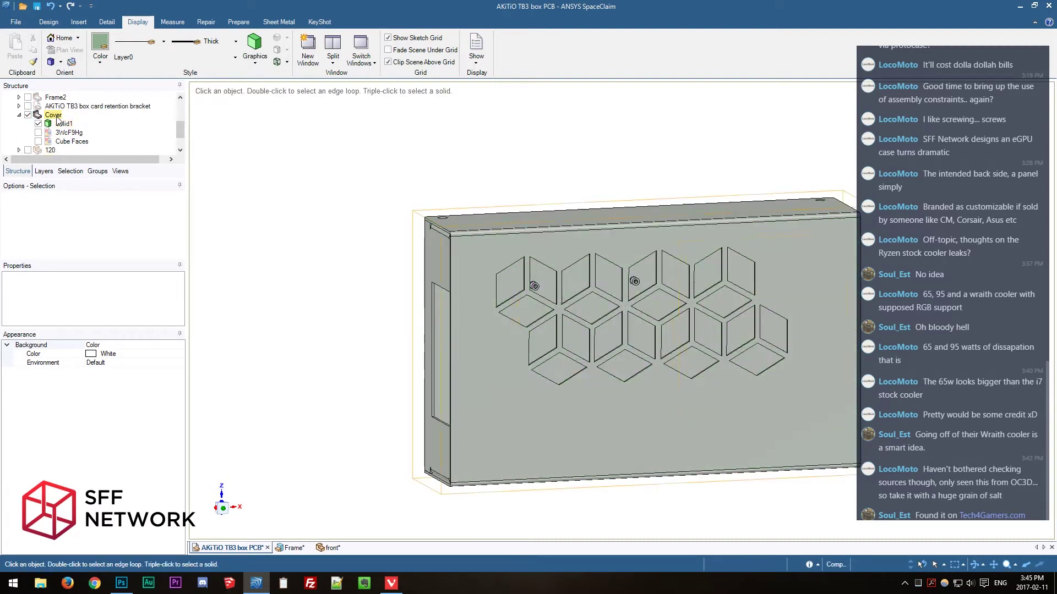
{"action": "key", "text": "m"}
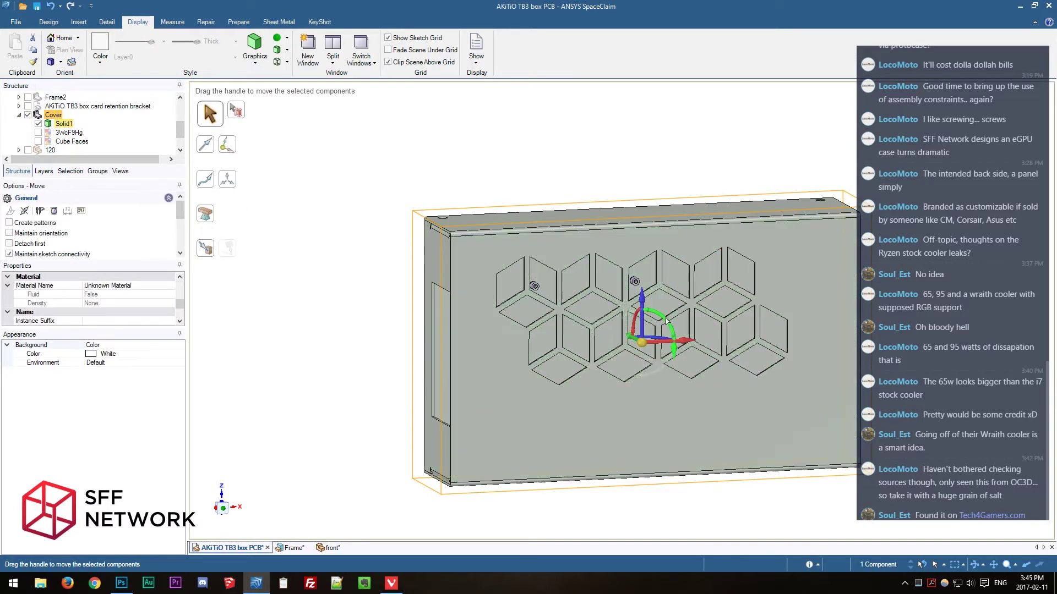
{"action": "left_click_drag", "start_coordinate": [668, 320], "coordinate": [614, 410]}
{"action": "key", "text": "ctrl+z"}
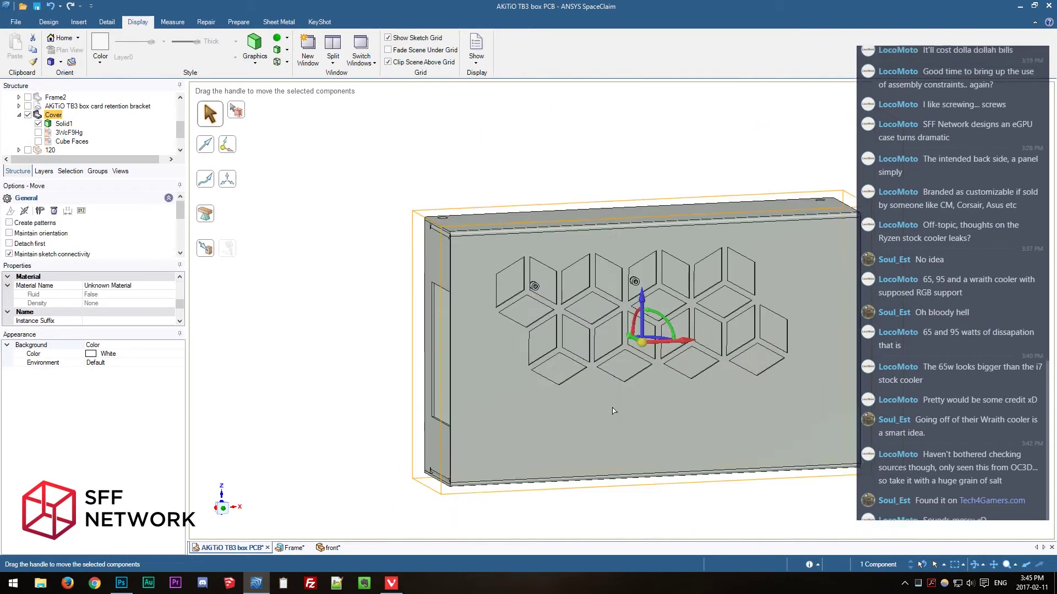
{"action": "key", "text": "Escape"}
{"action": "left_click", "coordinate": [963, 292]}
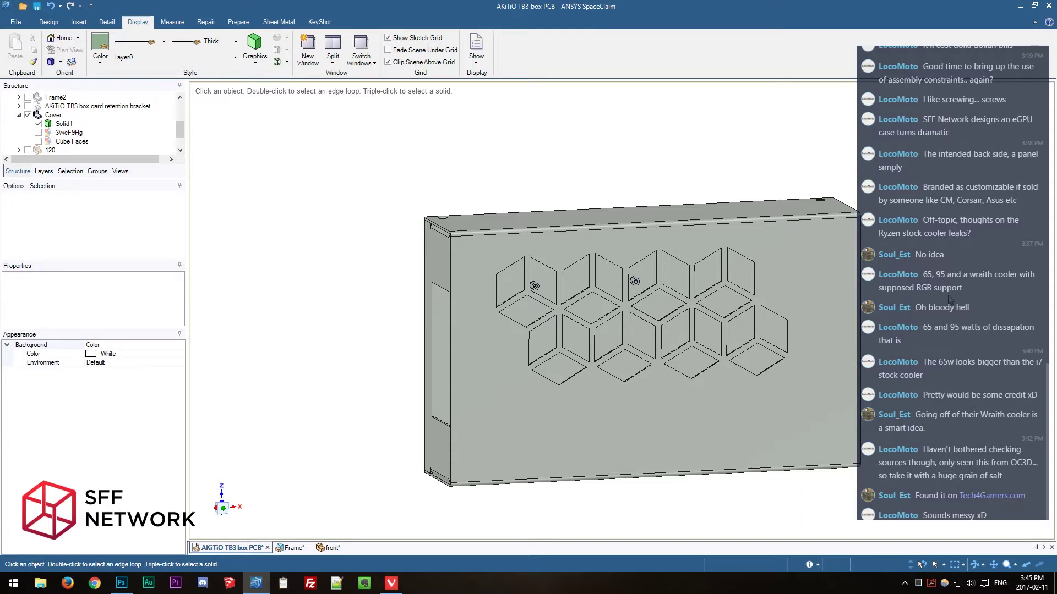
Examine the cube-pattern vents on the cover's side from several angles, and the screw hole at the cover's front corner.
{"action": "middle_click_drag", "start_coordinate": [951, 300], "coordinate": [931, 310]}
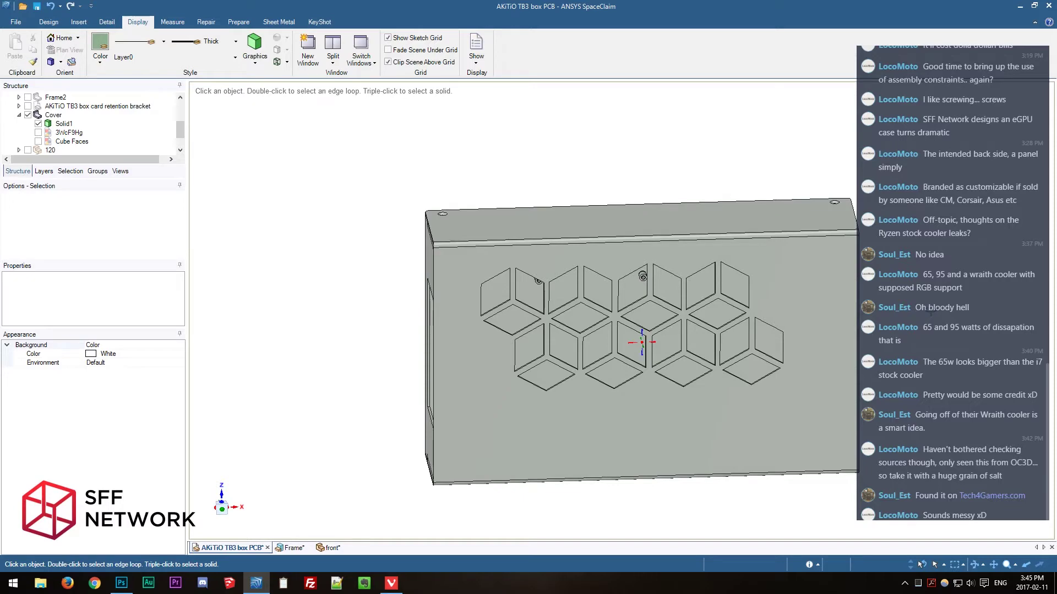
{"action": "middle_click_drag", "start_coordinate": [930, 310], "coordinate": [959, 329]}
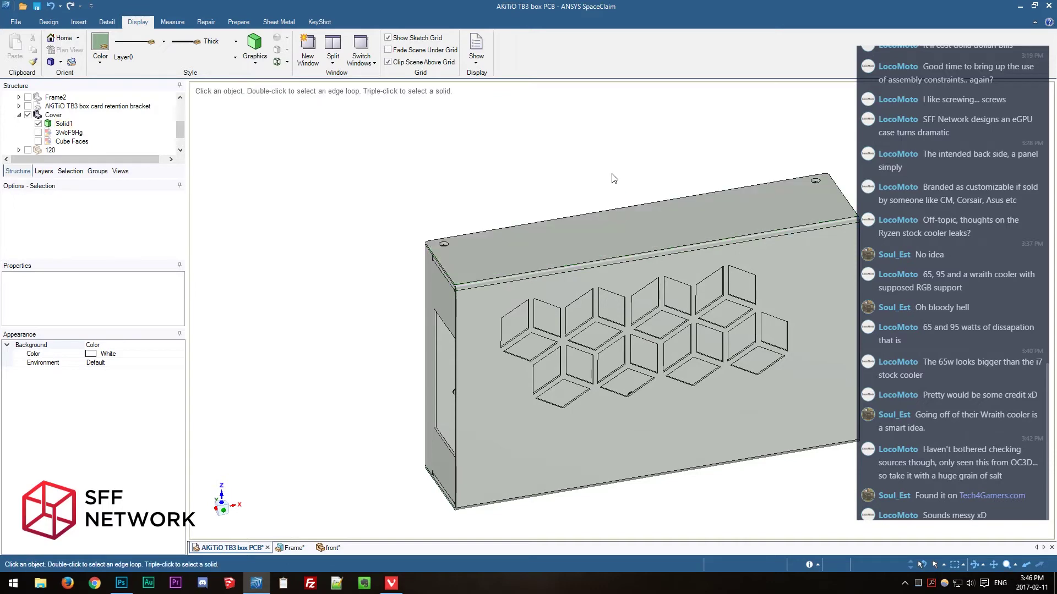
{"action": "left_click", "coordinate": [508, 389]}
{"action": "key", "text": "Escape"}
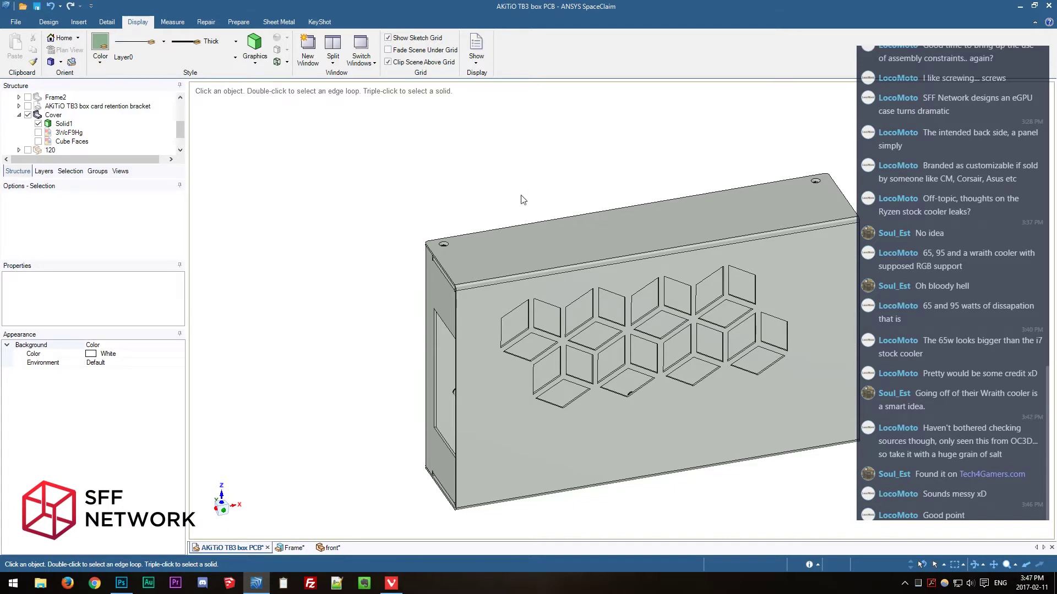
{"action": "middle_click_drag", "start_coordinate": [524, 201], "coordinate": [541, 161]}
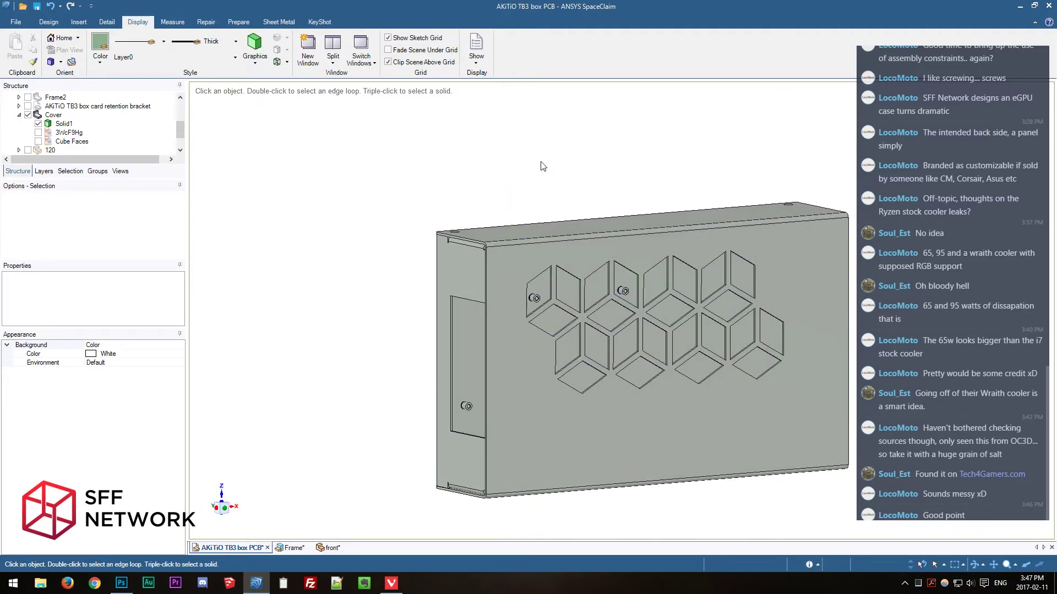
{"action": "left_click", "coordinate": [532, 423]}
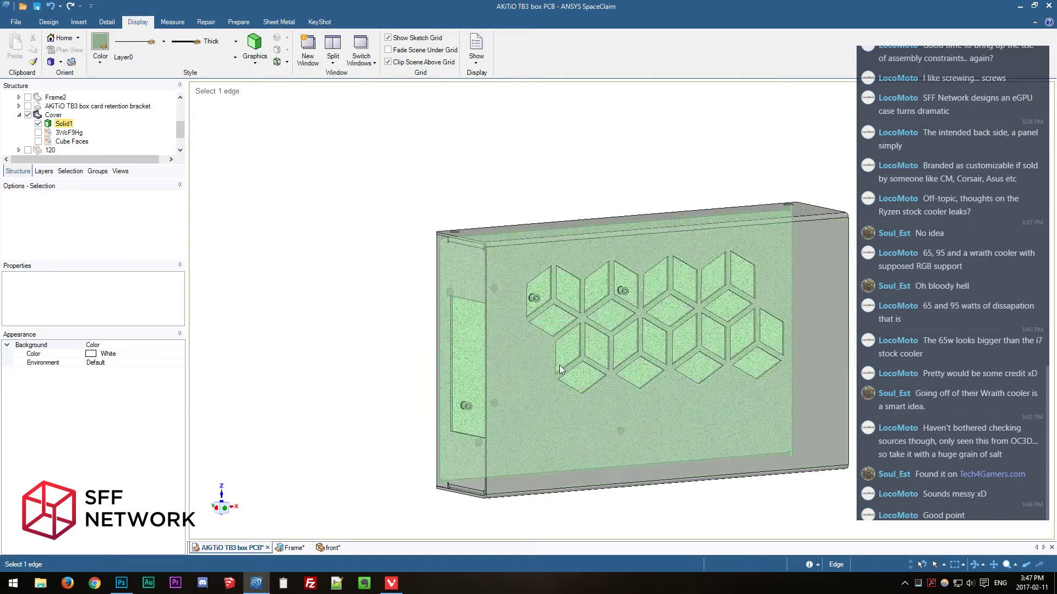
{"action": "left_click", "coordinate": [493, 223]}
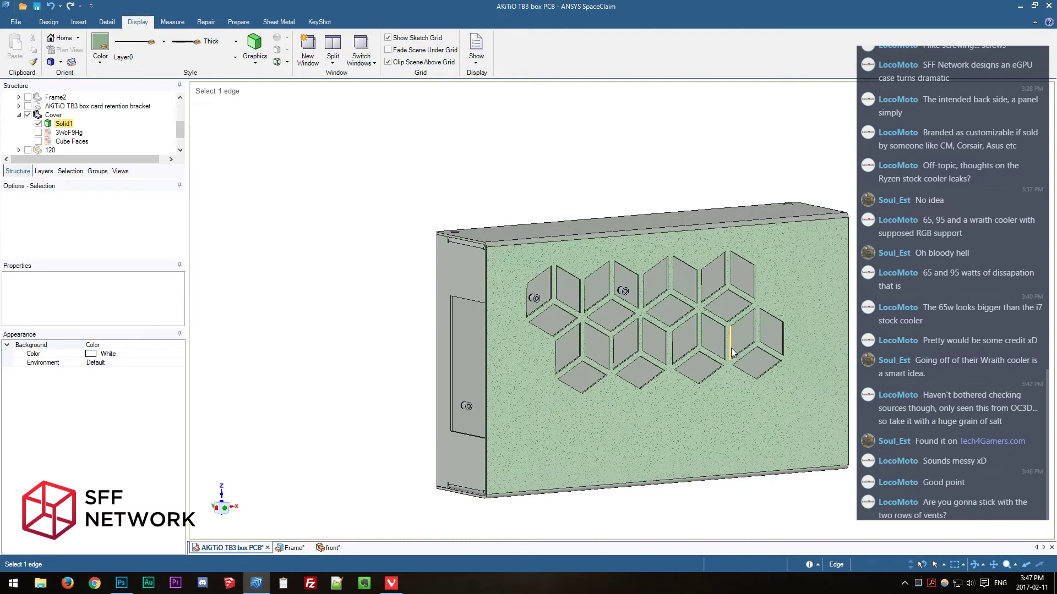
{"action": "left_click", "coordinate": [425, 226]}
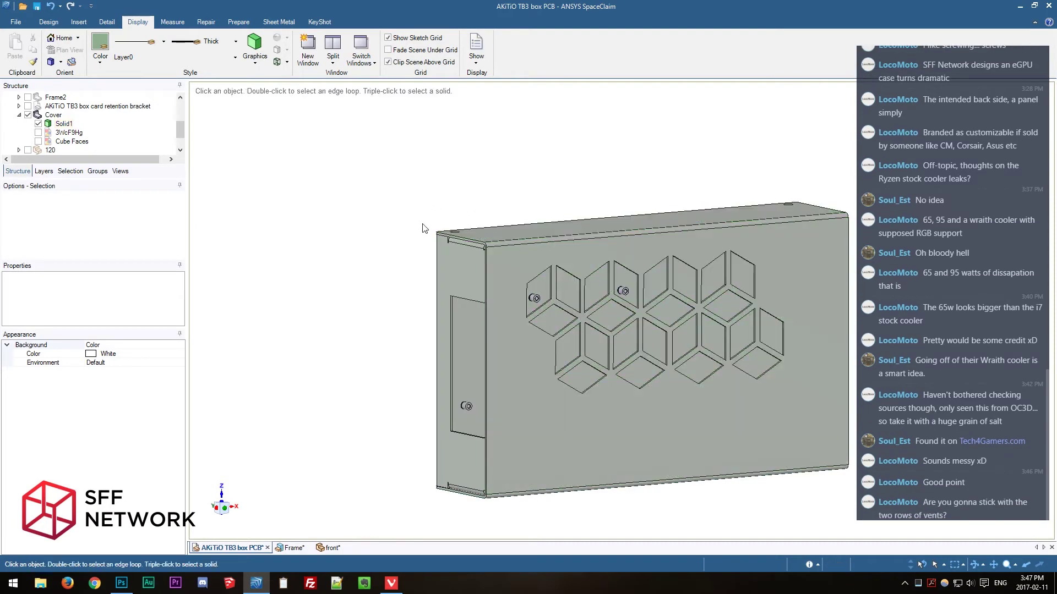
{"action": "left_click", "coordinate": [530, 427]}
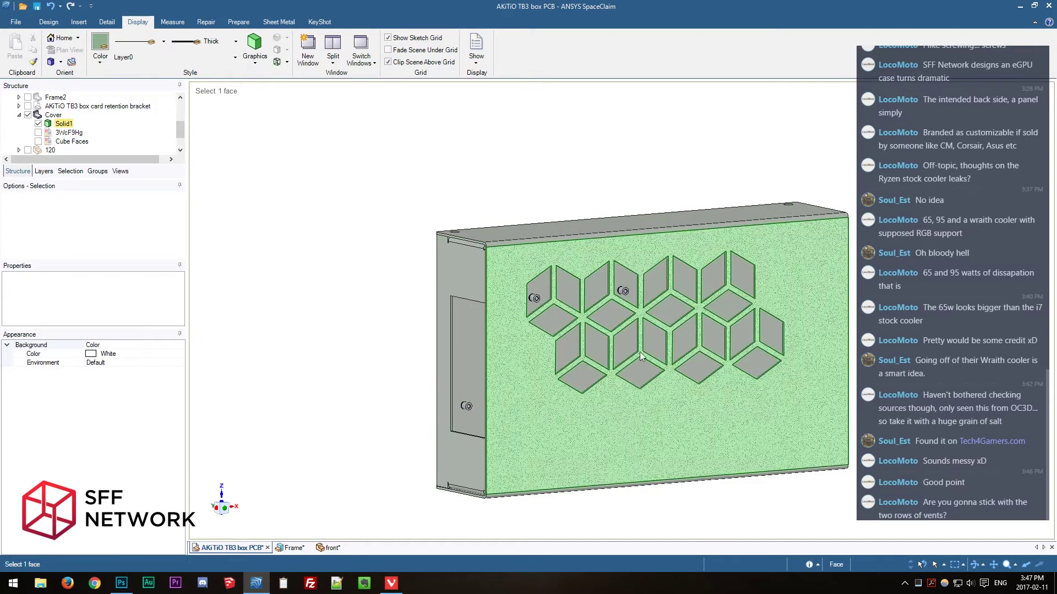
{"action": "left_click", "coordinate": [599, 410]}
{"action": "scroll", "coordinate": [672, 275], "scroll_direction": "down", "scroll_amount": 2}
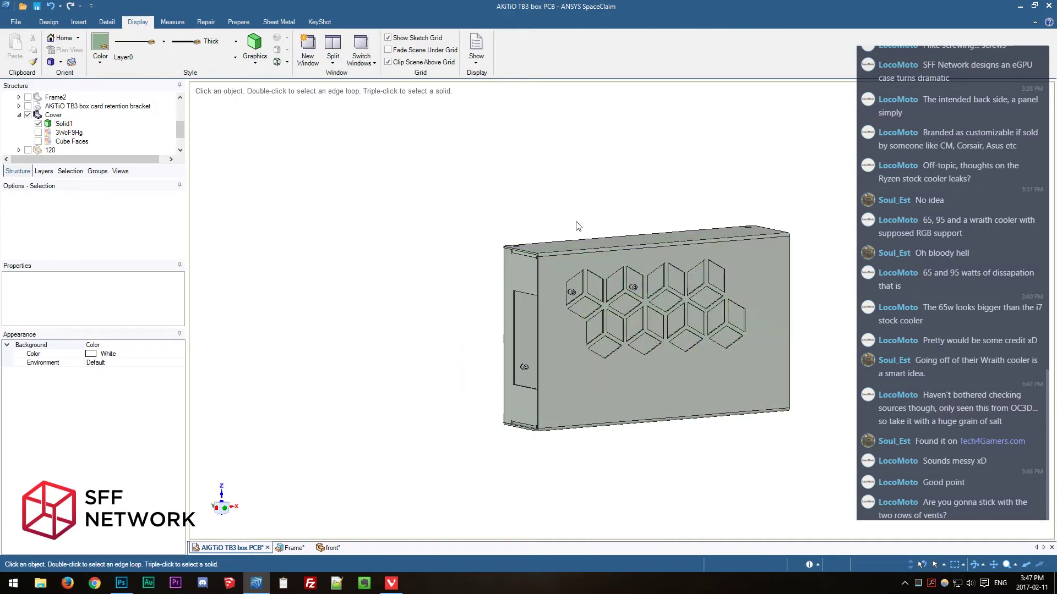
{"action": "middle_click_drag", "start_coordinate": [578, 226], "coordinate": [573, 240]}
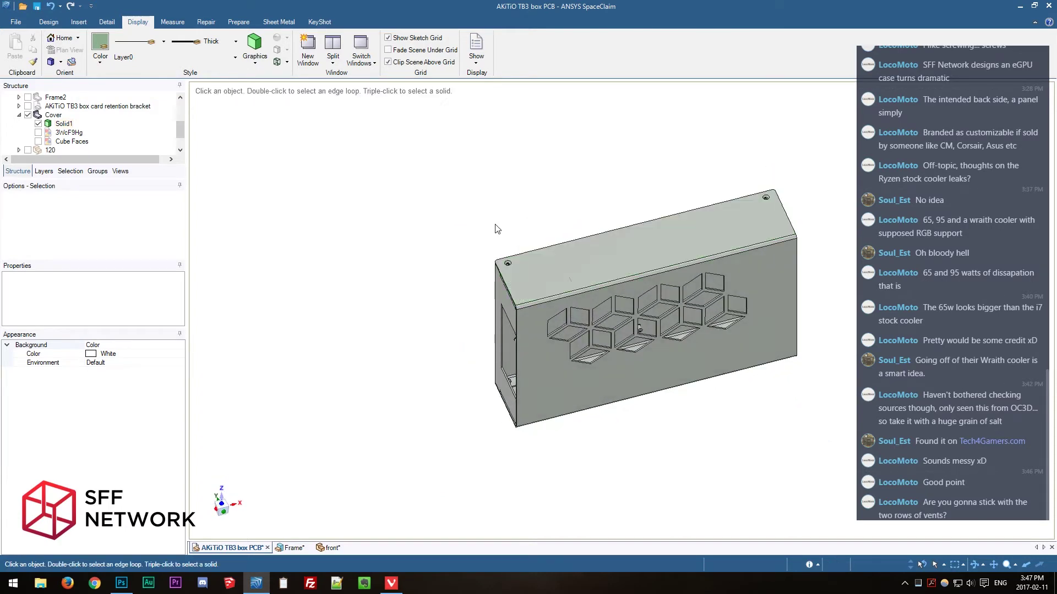
{"action": "middle_click_drag", "start_coordinate": [531, 245], "coordinate": [685, 268]}
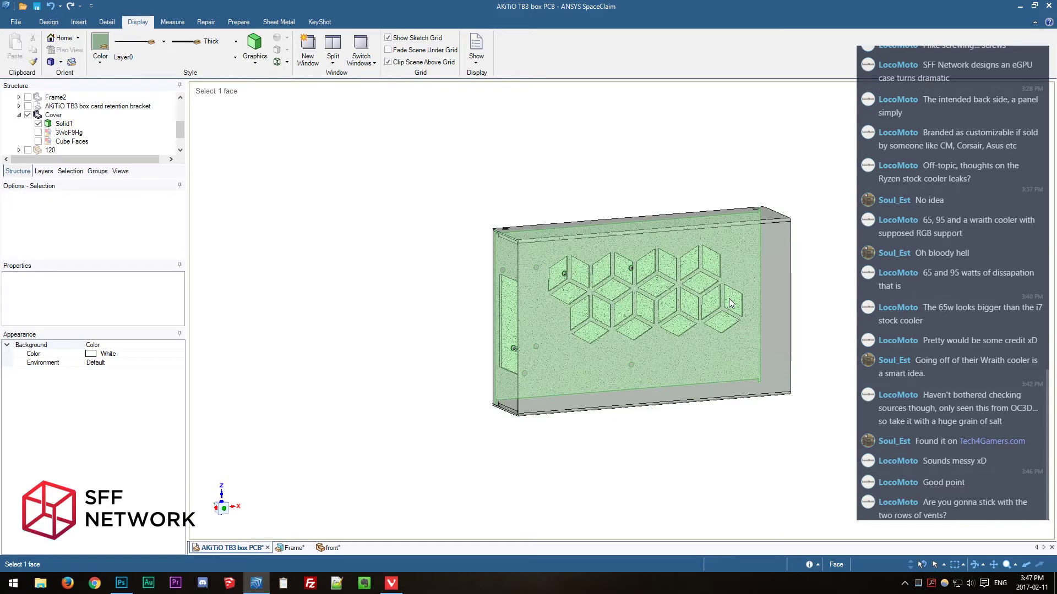
{"action": "middle_click_drag", "start_coordinate": [730, 303], "coordinate": [762, 267]}
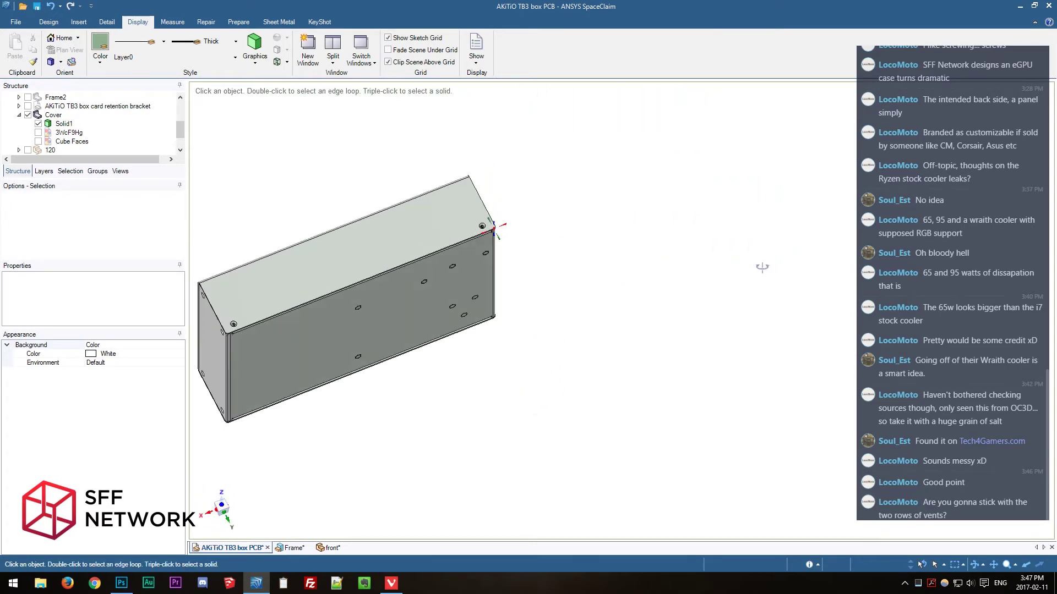
{"action": "scroll", "coordinate": [446, 369], "scroll_direction": "up", "scroll_amount": 10}
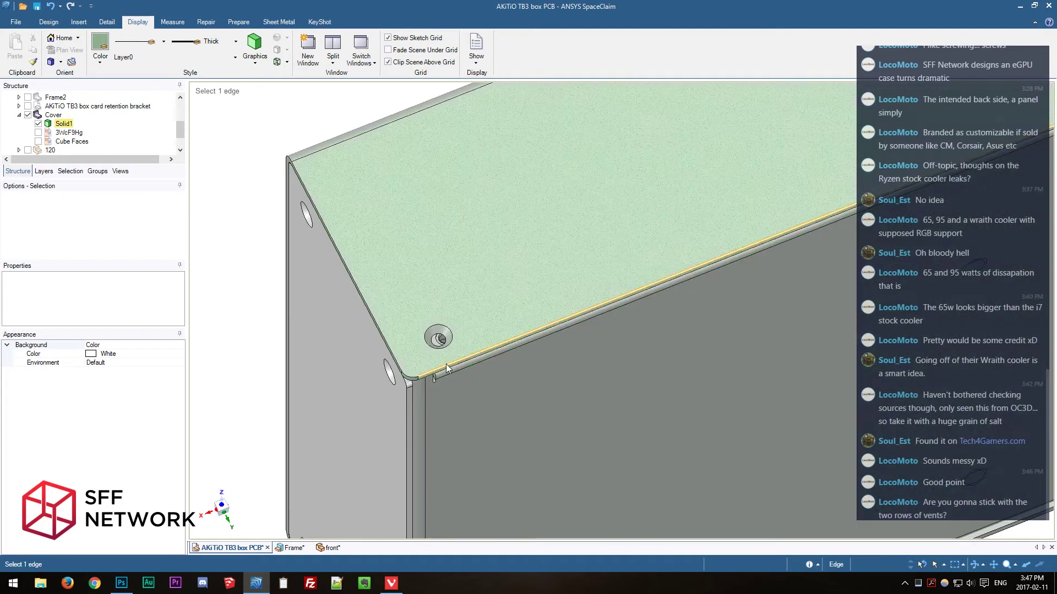
Measure the distance between the countersunk screw hole at the cover's front top corner and the cover's front edge.
{"action": "scroll", "coordinate": [447, 369], "scroll_direction": "up", "scroll_amount": 2}
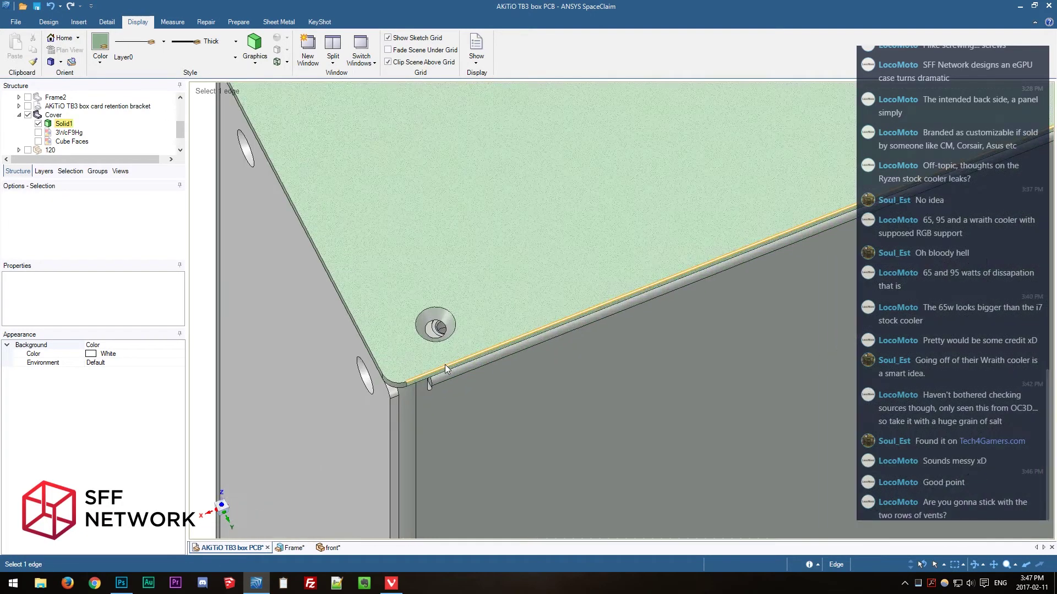
{"action": "left_click", "coordinate": [424, 320]}
{"action": "key", "text": "e"}
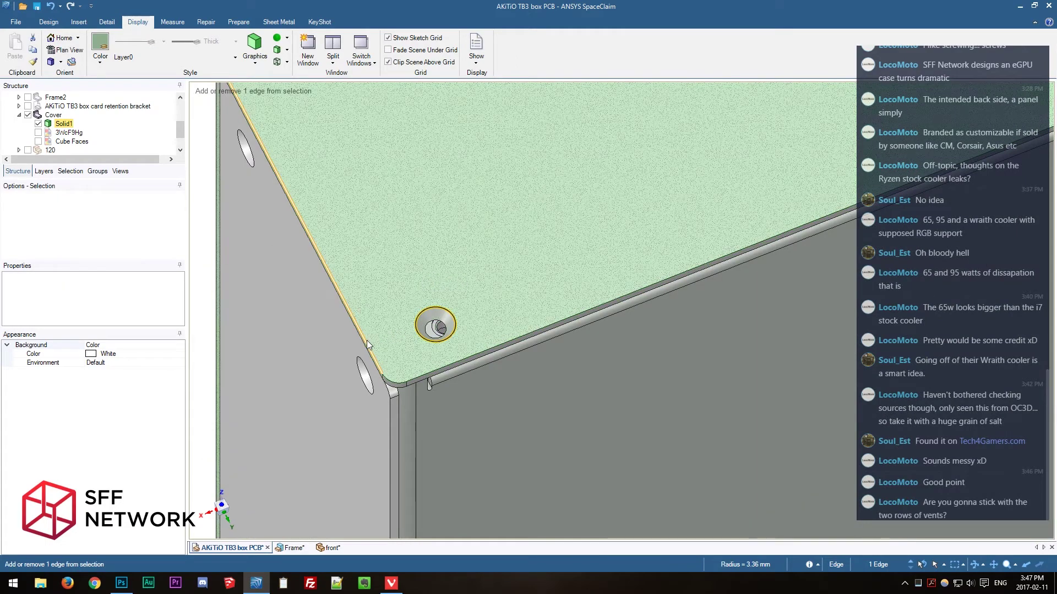
{"action": "left_click", "coordinate": [368, 345], "text": "ctrl"}
{"action": "key", "text": "z"}
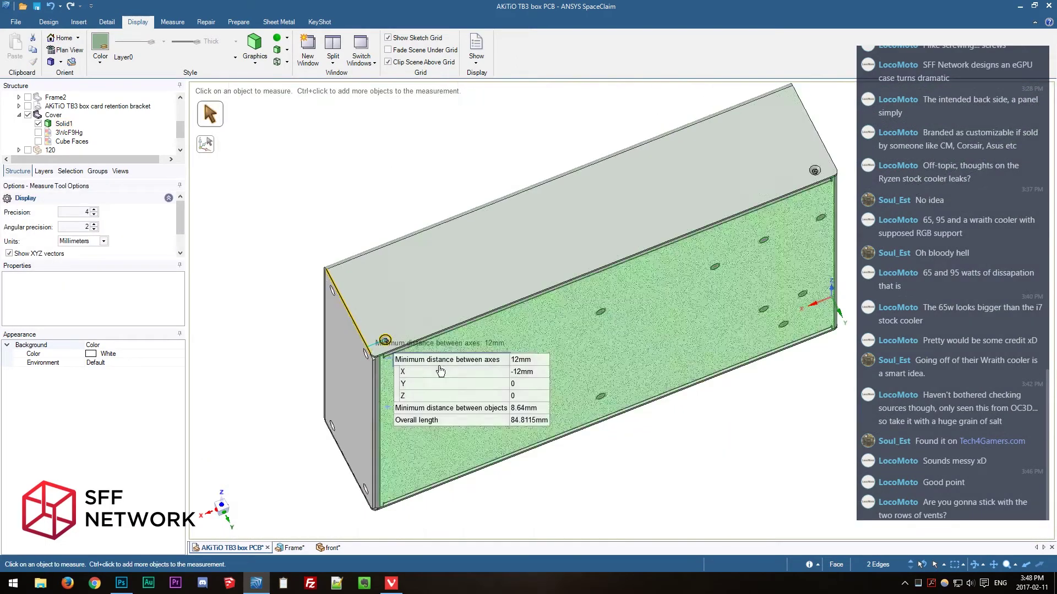
{"action": "key", "text": "Escape"}
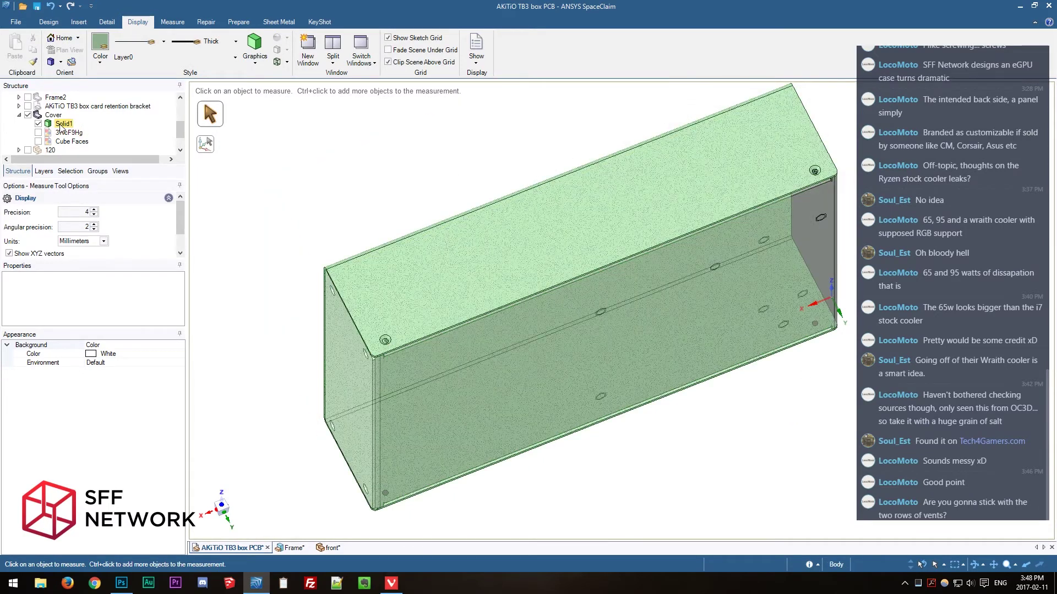
Hide and show the Cover component to compare its top corner screw hole with the frame hole beneath it.
{"action": "middle_click_drag", "start_coordinate": [584, 251], "coordinate": [393, 154]}
{"action": "scroll", "coordinate": [393, 159], "scroll_direction": "up", "scroll_amount": 5}
{"action": "key", "text": "Escape"}
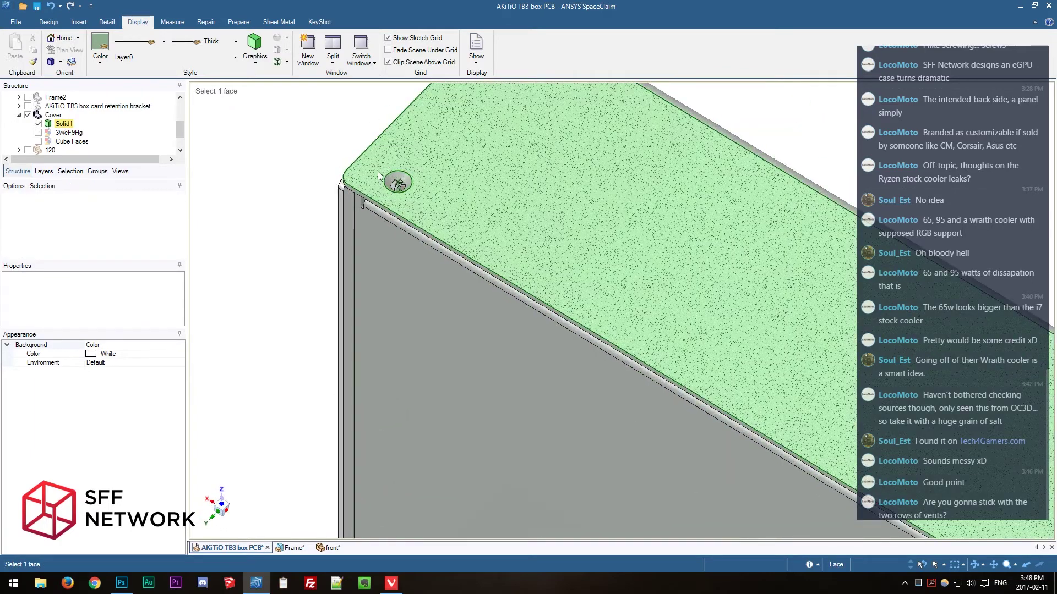
{"action": "scroll", "coordinate": [398, 181], "scroll_direction": "up", "scroll_amount": 2}
{"action": "left_click", "coordinate": [38, 123]}
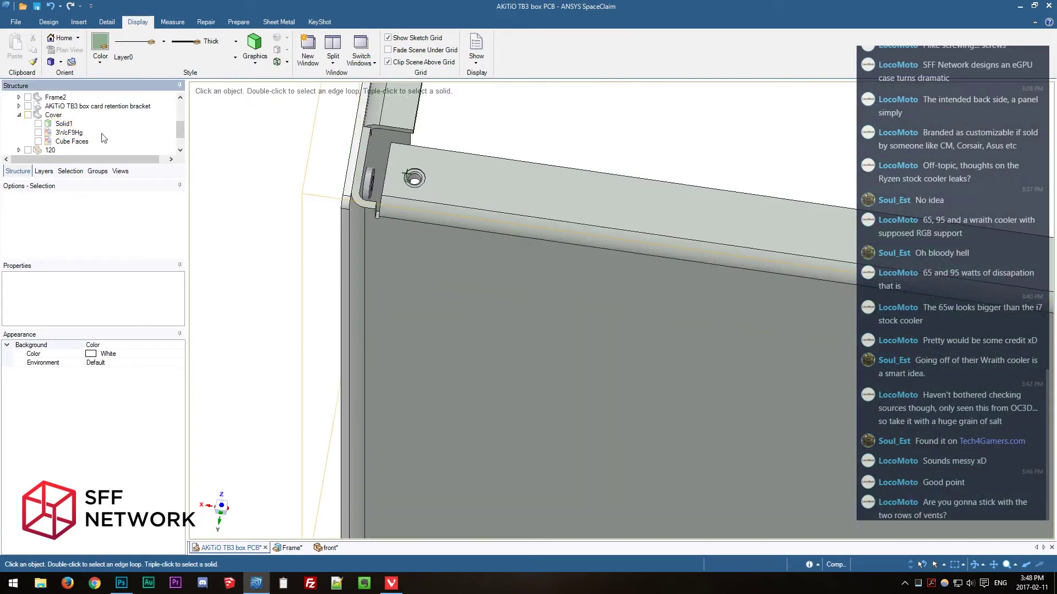
{"action": "key", "text": "v"}
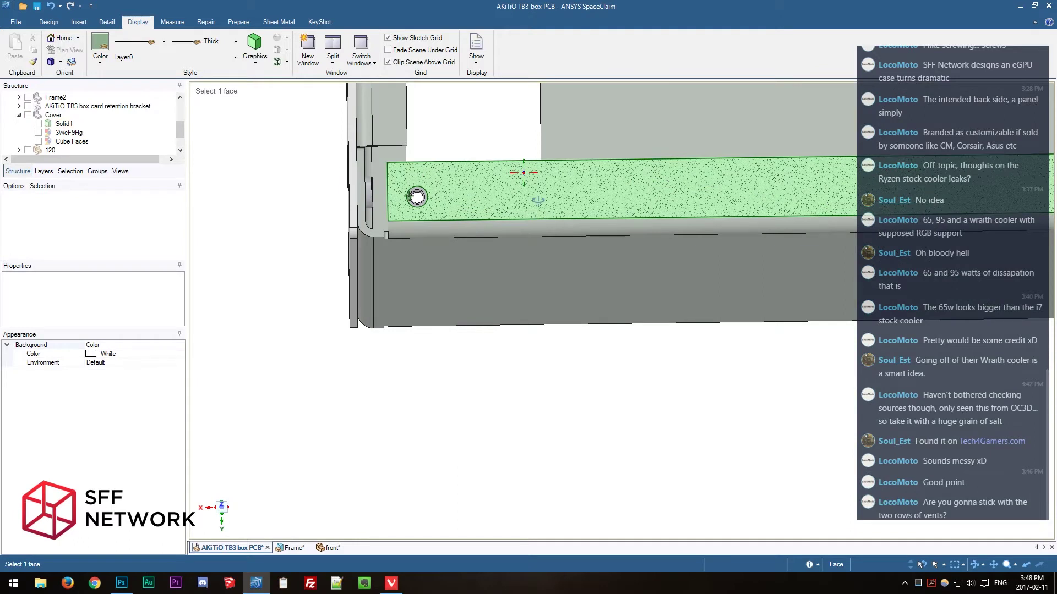
{"action": "left_click", "coordinate": [28, 115]}
{"action": "left_click", "coordinate": [28, 116]}
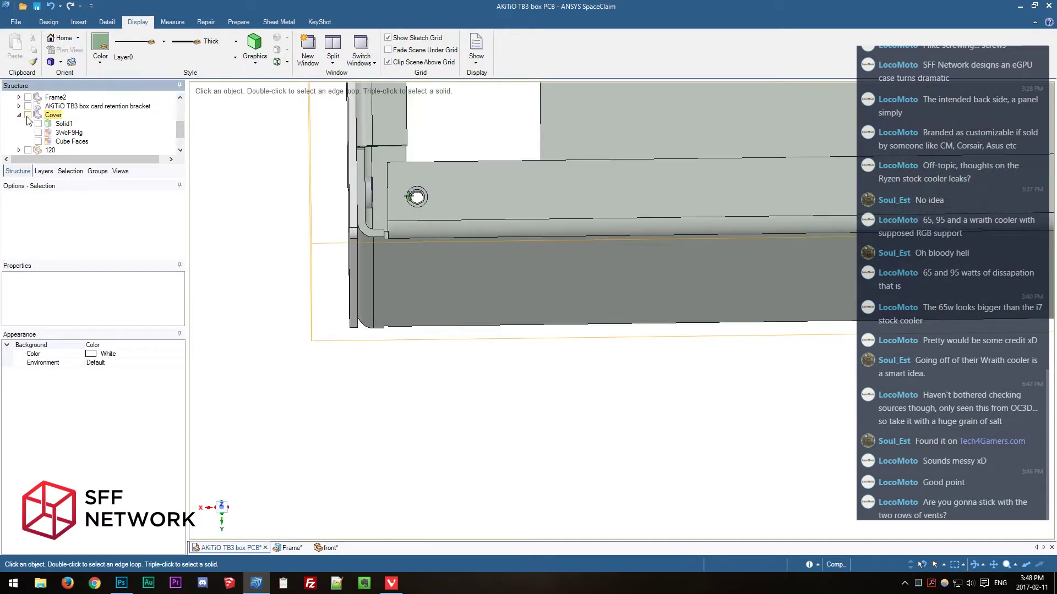
{"action": "left_click", "coordinate": [28, 115]}
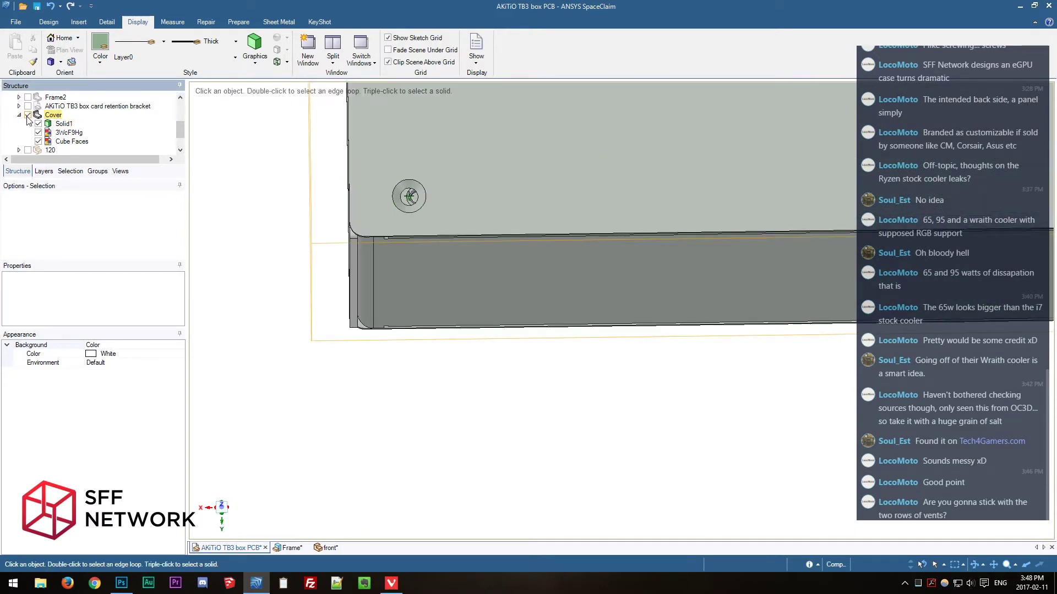
{"action": "left_click", "coordinate": [28, 115]}
With the Cover hidden, measure the distance from the frame flange's end edge to its corner screw hole.
{"action": "key", "text": "e"}
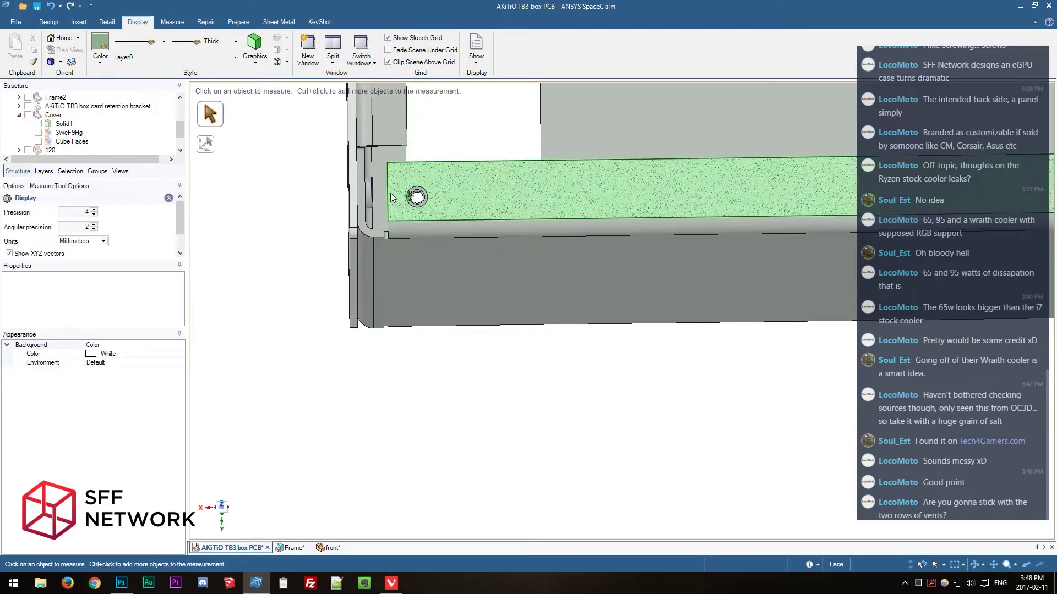
{"action": "left_click", "coordinate": [388, 190]}
{"action": "left_click", "coordinate": [415, 198], "text": "ctrl"}
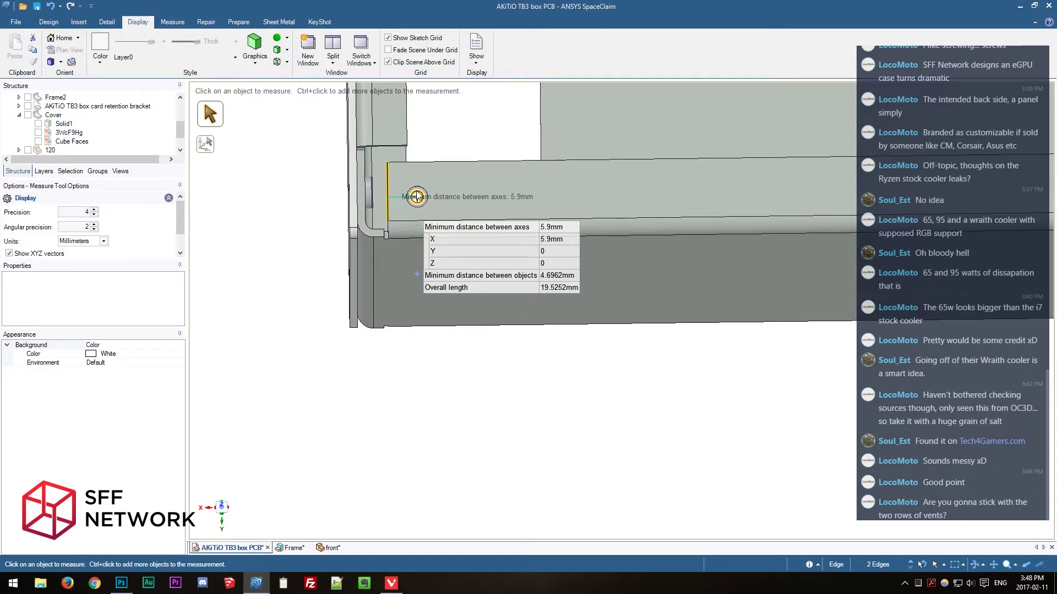
Show the Cover again and measure the offset between its countersunk hole and the frame's screw hole.
{"action": "left_click", "coordinate": [28, 115]}
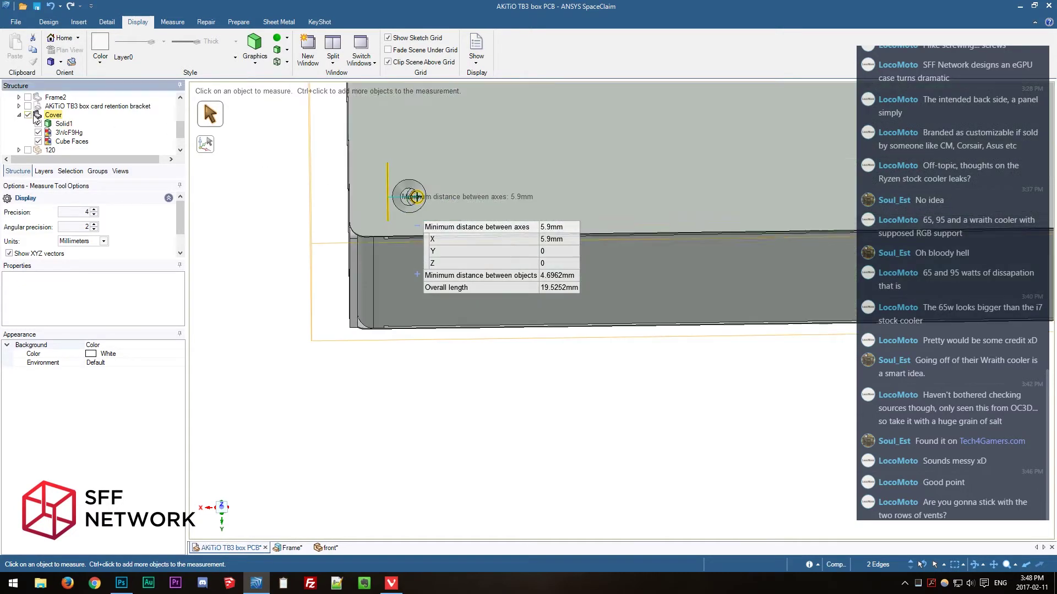
{"action": "left_click", "coordinate": [408, 197]}
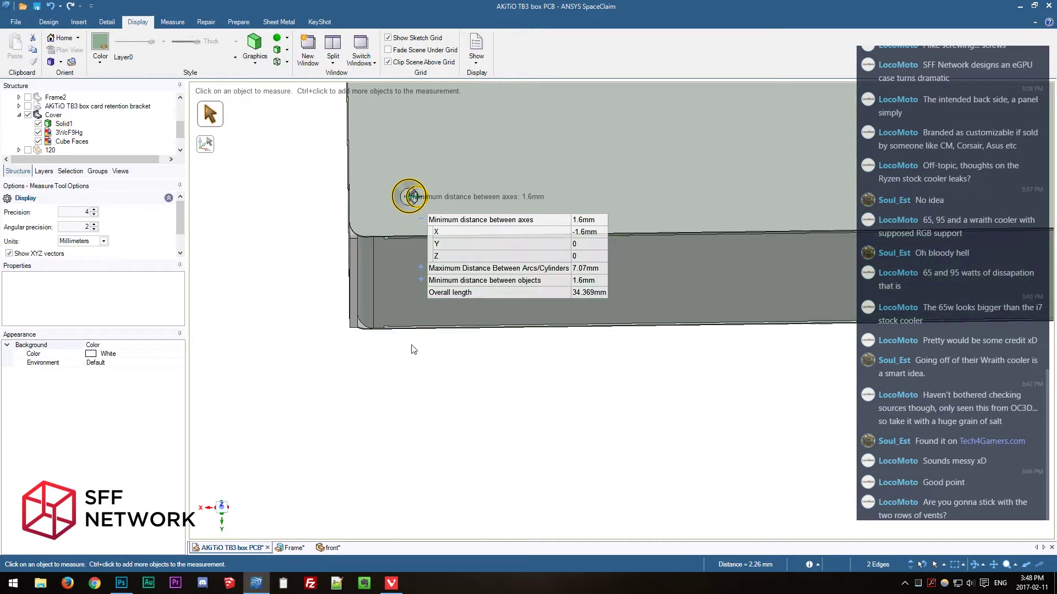
{"action": "left_click", "coordinate": [392, 405]}
Move the countersunk hole at the cover's front top corner to 14 mm from the cover's front edge.
{"action": "left_click", "coordinate": [399, 199]}
{"action": "mouse_move", "coordinate": [398, 199]}
{"action": "middle_mouse_down"}
{"action": "mouse_move", "coordinate": [391, 307]}
{"action": "mouse_move", "coordinate": [426, 180]}
{"action": "middle_mouse_up"}
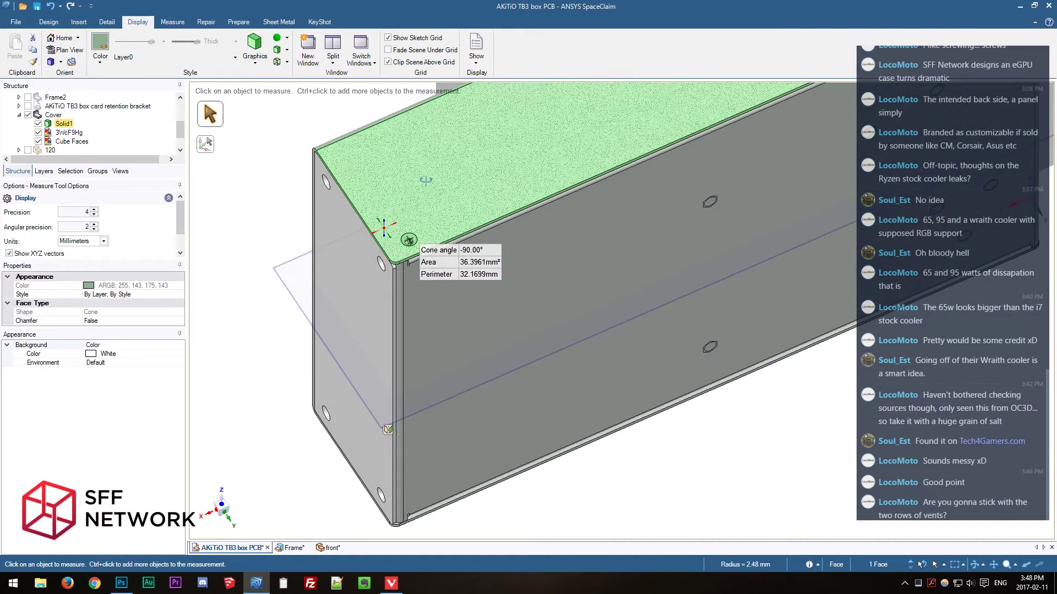
{"action": "key", "text": "m"}
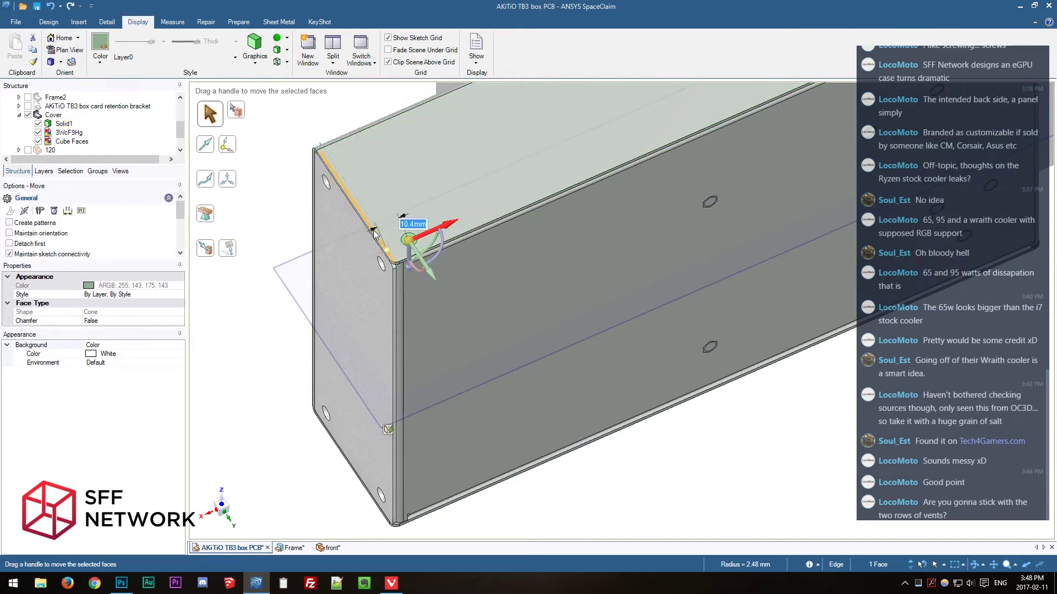
{"action": "type", "text": "1"}
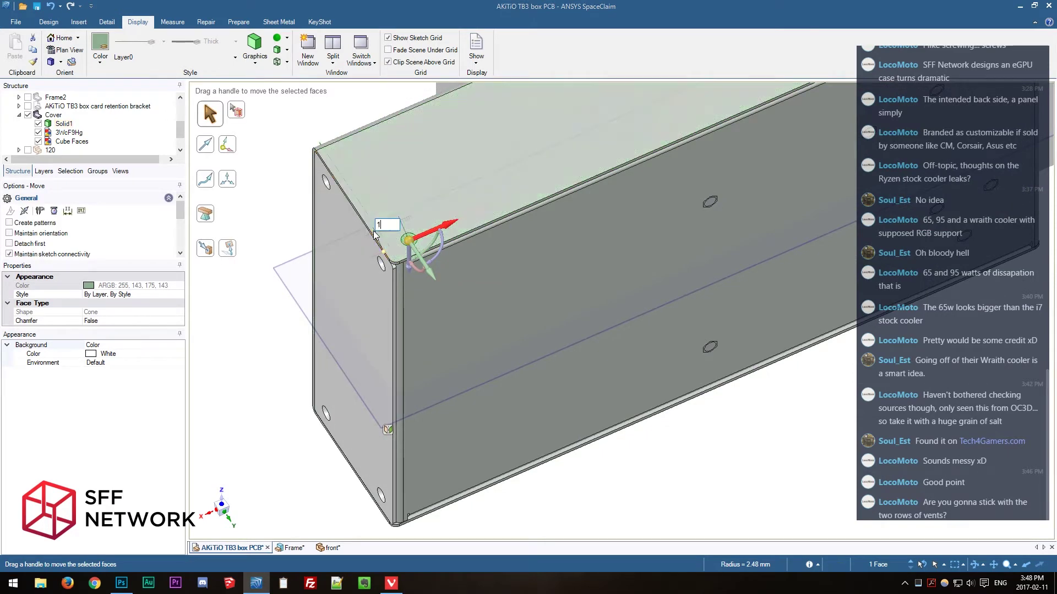
Move the countersunk hole at the rear end of the cover's top to 14 mm from the rear edge.
{"action": "scroll", "coordinate": [595, 282], "scroll_direction": "down", "scroll_amount": 3}
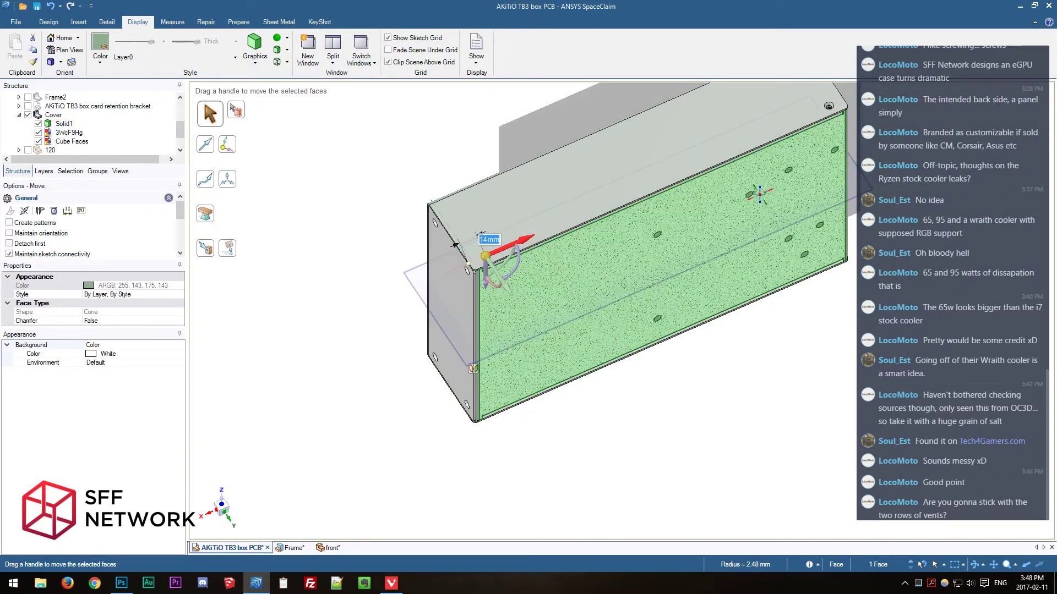
{"action": "middle_click_drag", "start_coordinate": [759, 194], "coordinate": [685, 258]}
{"action": "scroll", "coordinate": [685, 257], "scroll_direction": "up", "scroll_amount": 5}
{"action": "key", "text": "Escape"}
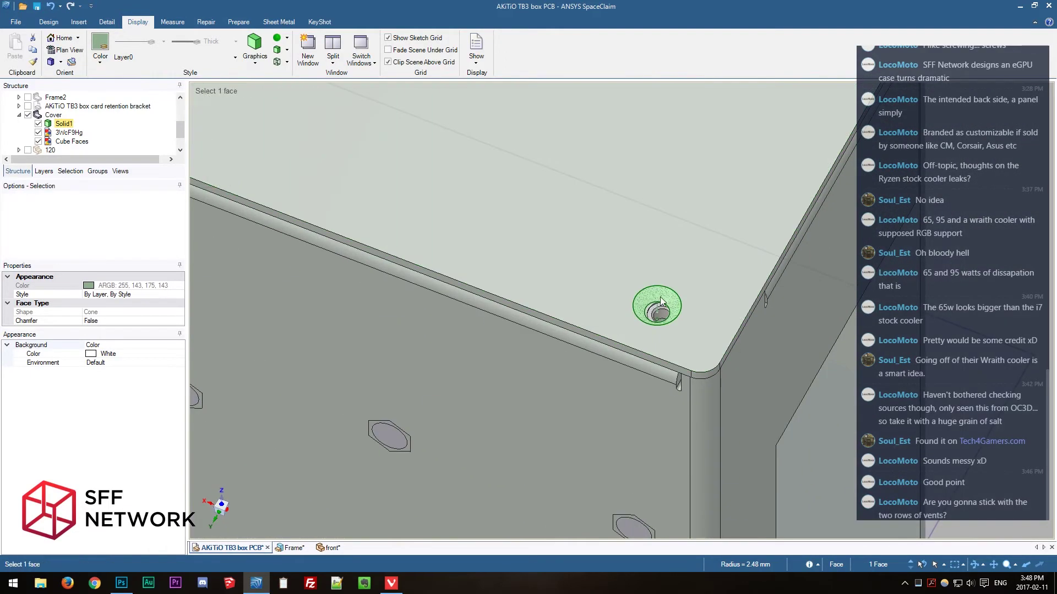
{"action": "left_click", "coordinate": [660, 302]}
{"action": "key", "text": "m"}
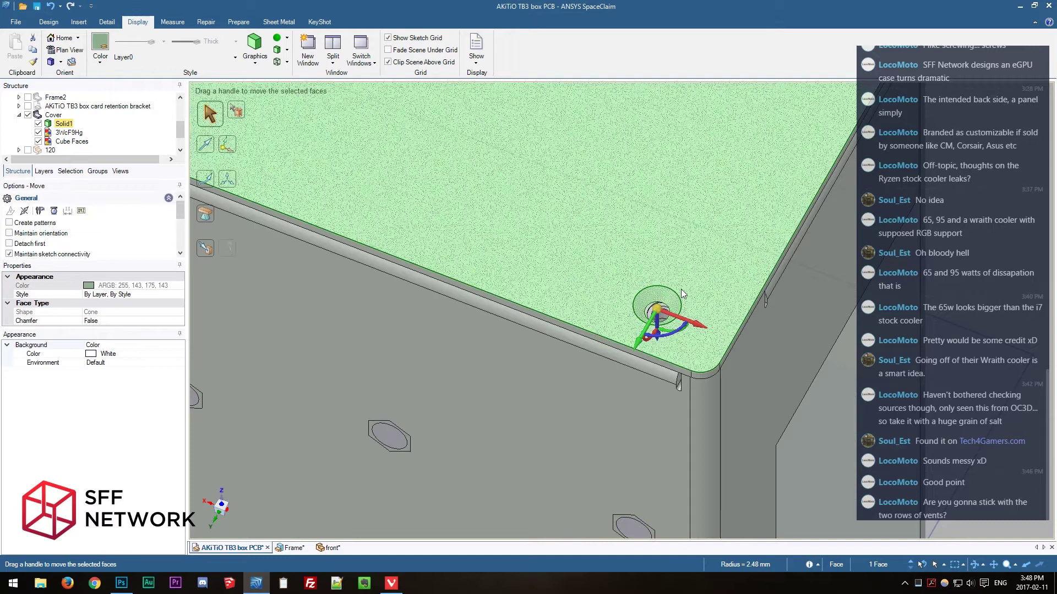
{"action": "left_click", "coordinate": [696, 324]}
{"action": "left_click", "coordinate": [716, 296]}
{"action": "left_click", "coordinate": [738, 330]}
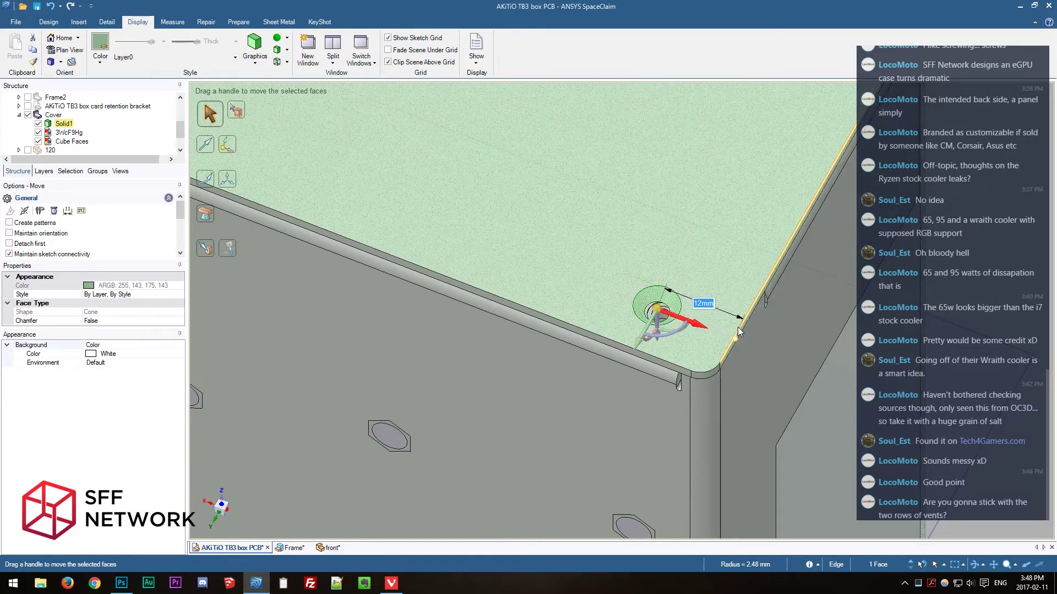
{"action": "type", "text": "14"}
{"action": "key", "text": "Return"}
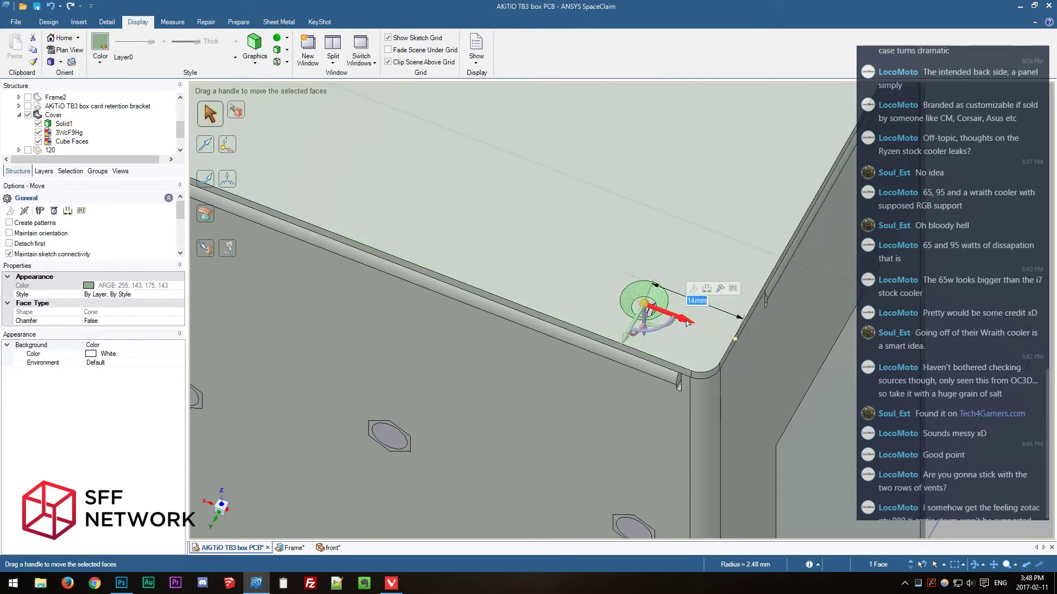
Hide the 3WcF9Hg and Cube Faces items of the Cover component, leaving its solid shown.
{"action": "key", "text": "Escape"}
{"action": "key", "text": "h"}
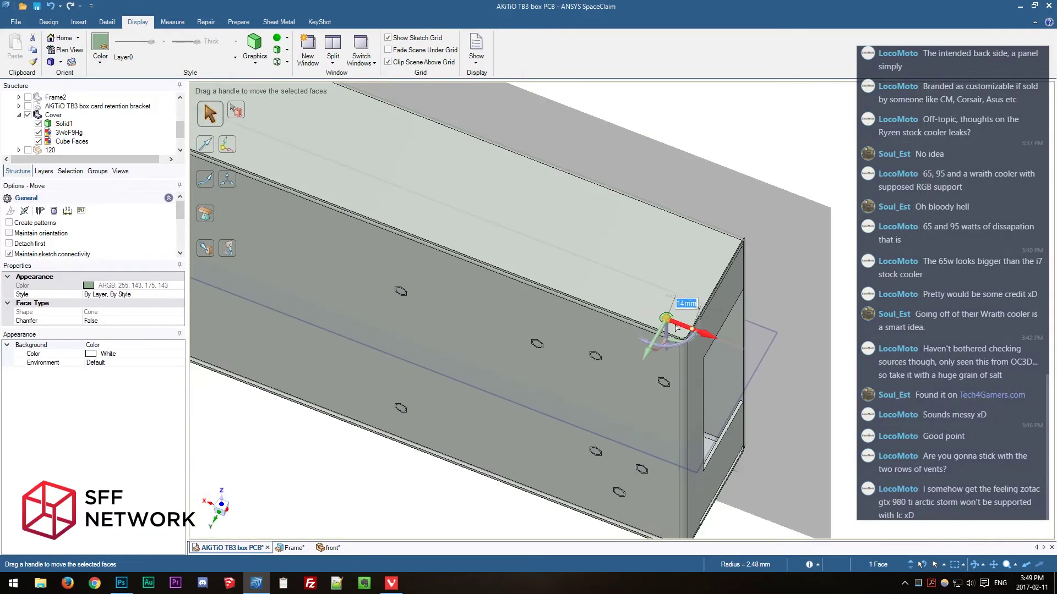
{"action": "left_click", "coordinate": [477, 432]}
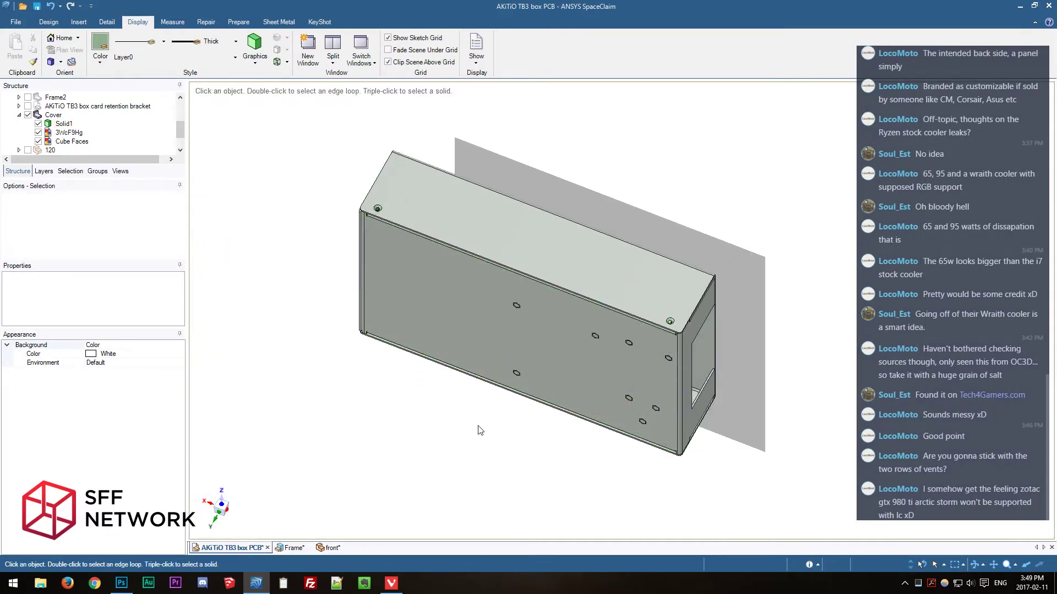
{"action": "middle_click_drag", "start_coordinate": [484, 427], "coordinate": [523, 451]}
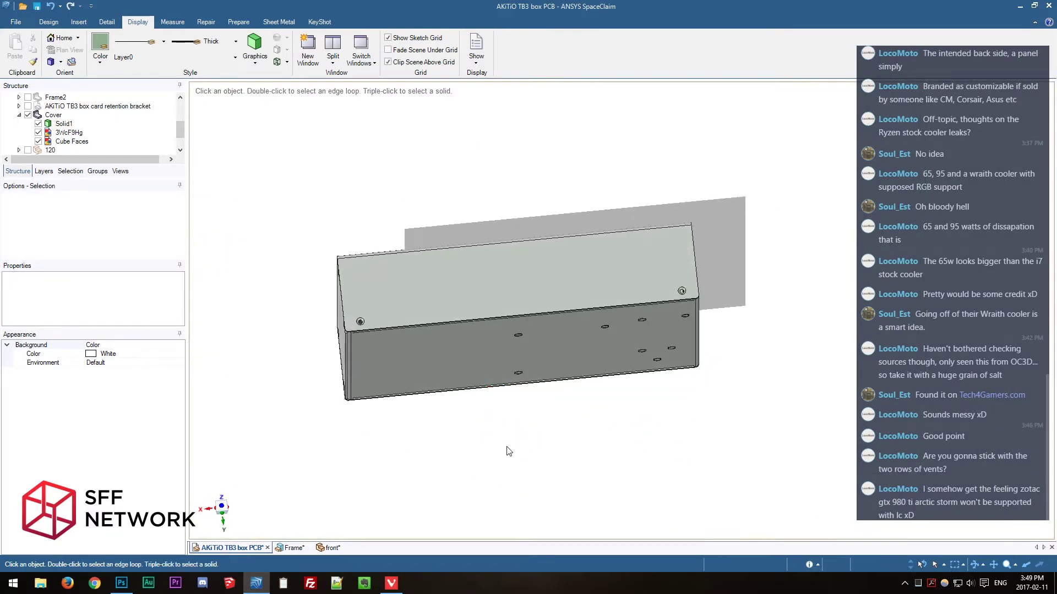
{"action": "left_click", "coordinate": [38, 132]}
{"action": "left_click", "coordinate": [38, 141]}
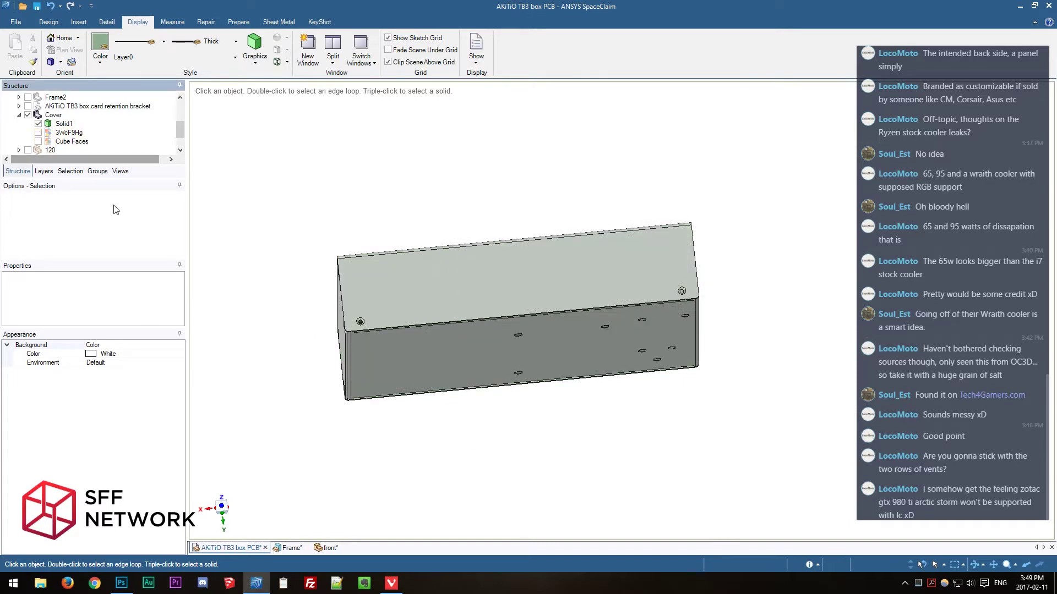
Measure the distance between the rear screw hole on the cover's underside and the cover's rear edge.
{"action": "middle_click_drag", "start_coordinate": [649, 429], "coordinate": [629, 249]}
{"action": "scroll", "coordinate": [686, 308], "scroll_direction": "up", "scroll_amount": 3}
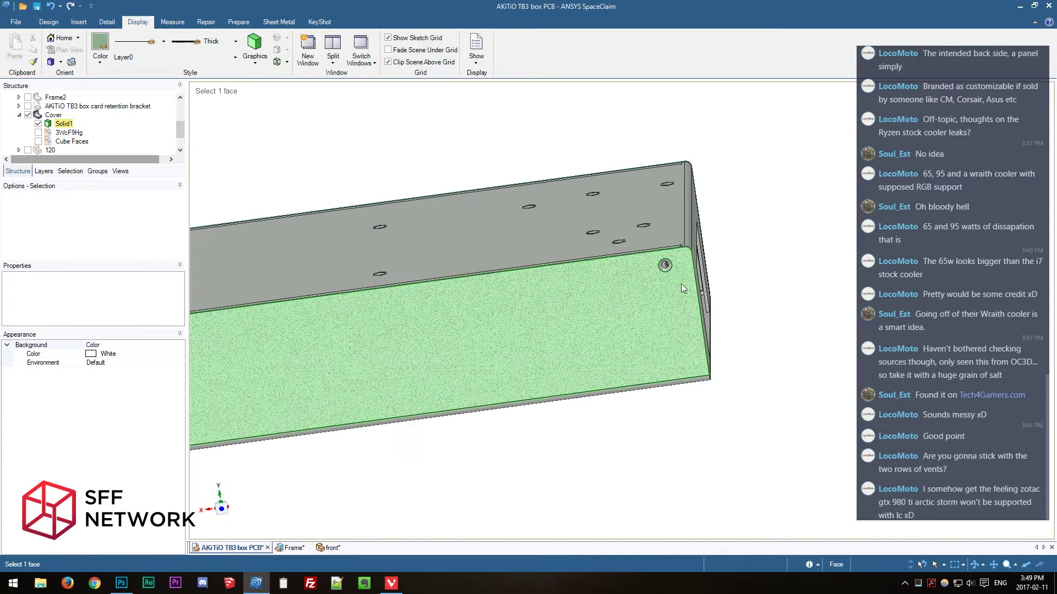
{"action": "key", "text": "e"}
{"action": "left_click", "coordinate": [666, 270]}
{"action": "left_click", "coordinate": [694, 273], "text": "ctrl"}
{"action": "scroll", "coordinate": [574, 340], "scroll_direction": "down", "scroll_amount": 2}
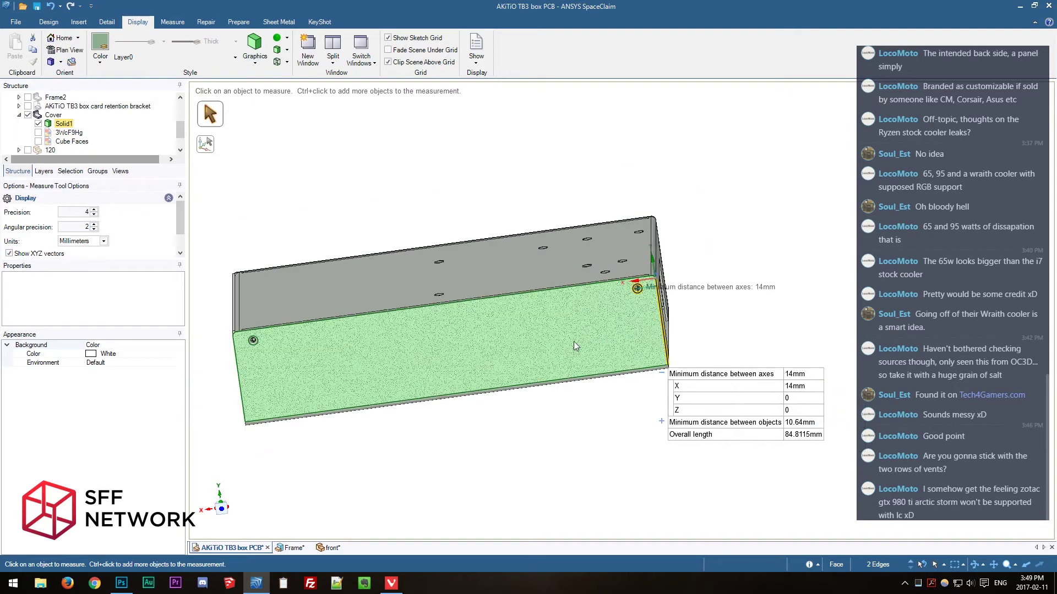
Measure the front screw hole on the cover's underside against the cover's front edge.
{"action": "middle_click_drag", "start_coordinate": [450, 345], "coordinate": [646, 336], "text": "shift"}
{"action": "scroll", "coordinate": [460, 347], "scroll_direction": "up", "scroll_amount": 2}
{"action": "left_click", "coordinate": [440, 325]}
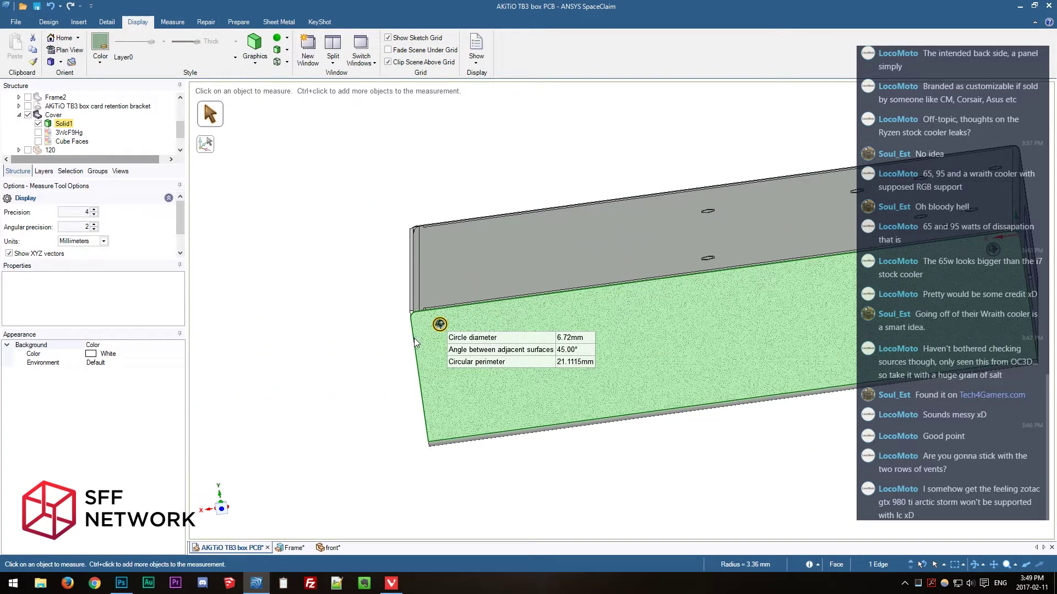
{"action": "left_click", "coordinate": [412, 339], "text": "ctrl"}
{"action": "left_click", "coordinate": [358, 367]}
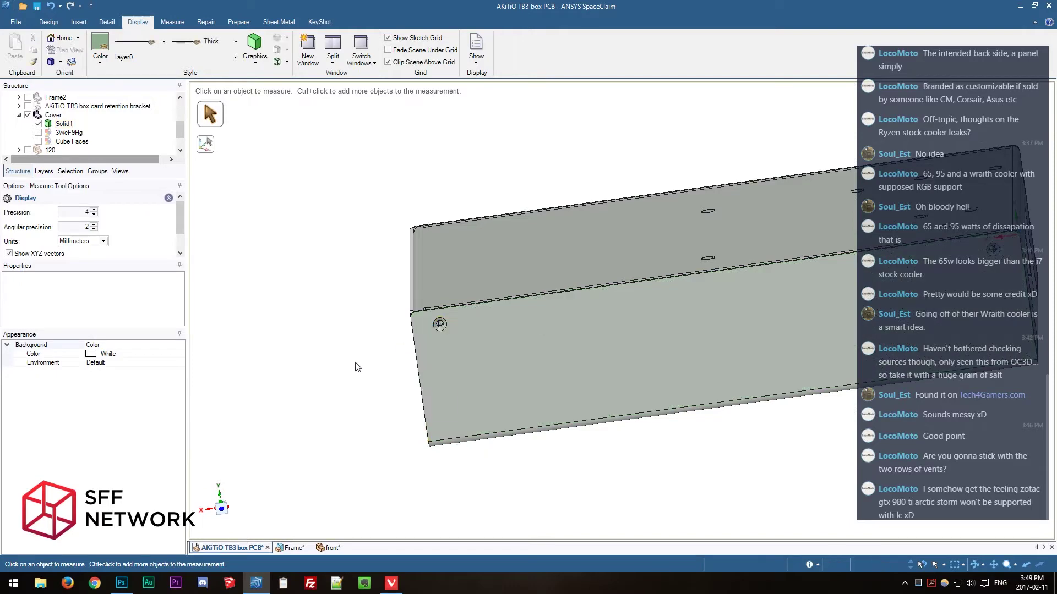
Expand the Frame component and hide and show it to see how it sits inside the cover.
{"action": "key", "text": "h"}
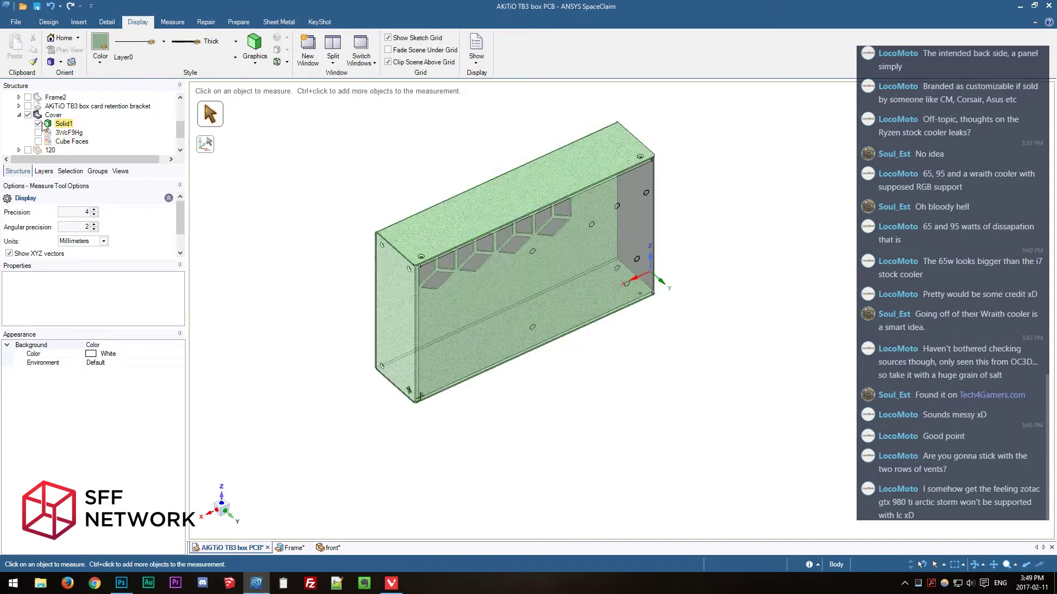
{"action": "scroll", "coordinate": [40, 126], "scroll_direction": "up", "scroll_amount": 1}
{"action": "left_click", "coordinate": [27, 115]}
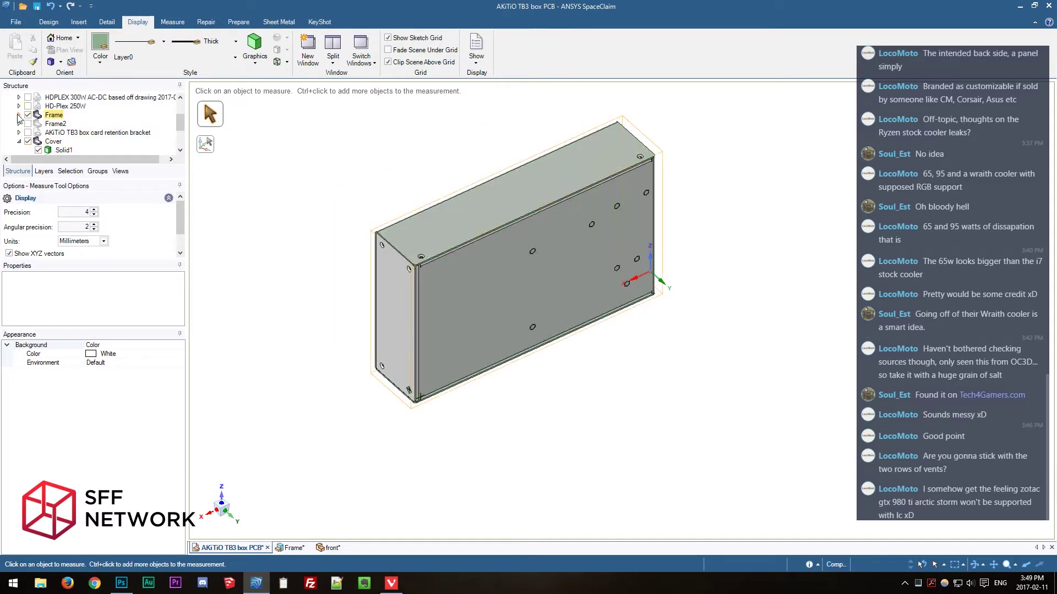
{"action": "left_click", "coordinate": [27, 115]}
{"action": "left_click", "coordinate": [18, 115]}
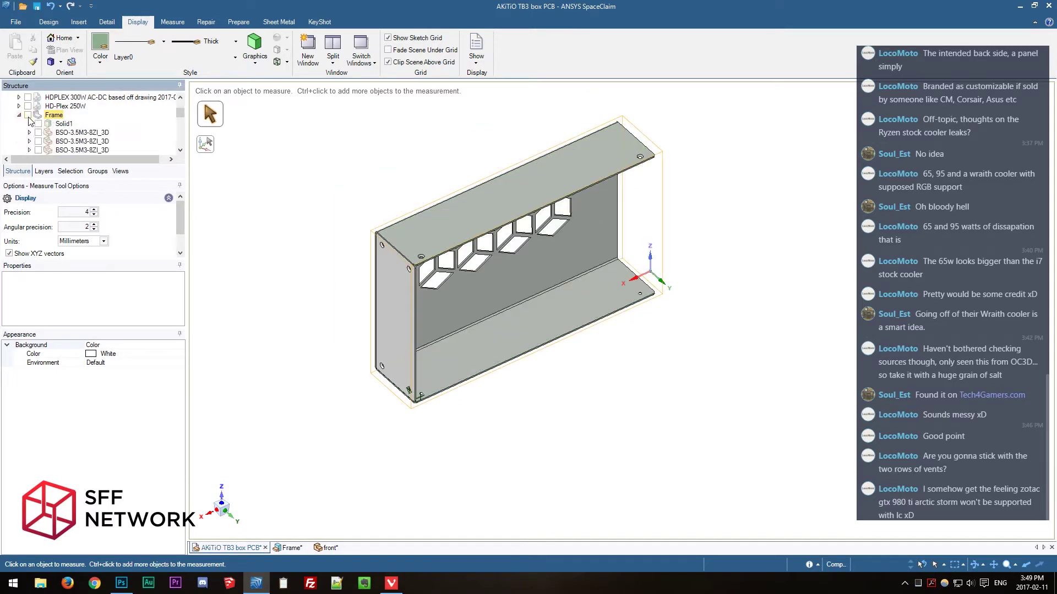
{"action": "left_click", "coordinate": [28, 116]}
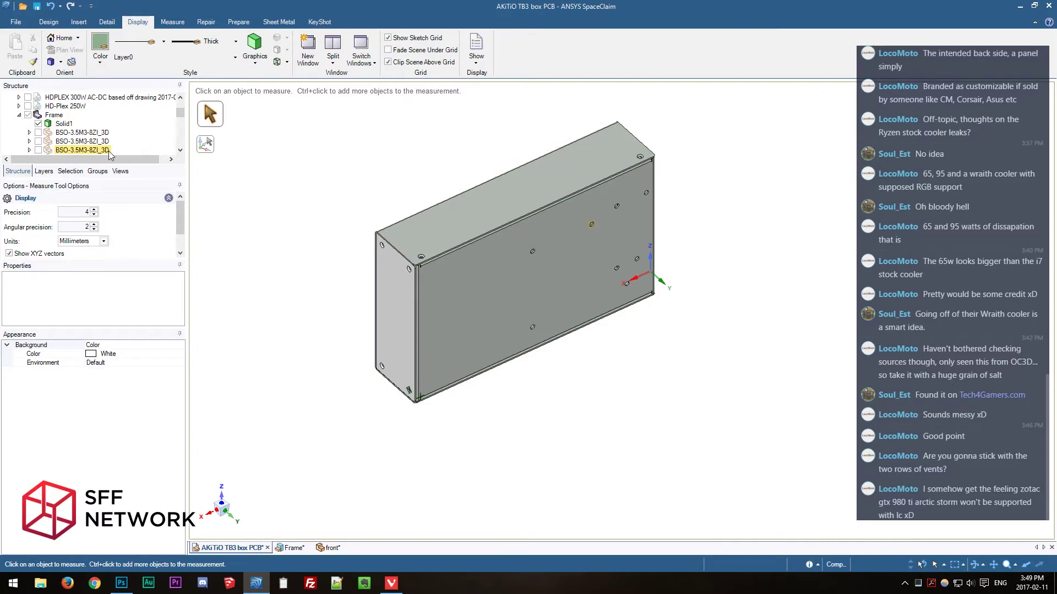
Move the Frame's front screw hole on the top side up to the axis of the cover's countersunk hole.
{"action": "scroll", "coordinate": [380, 244], "scroll_direction": "up", "scroll_amount": 10}
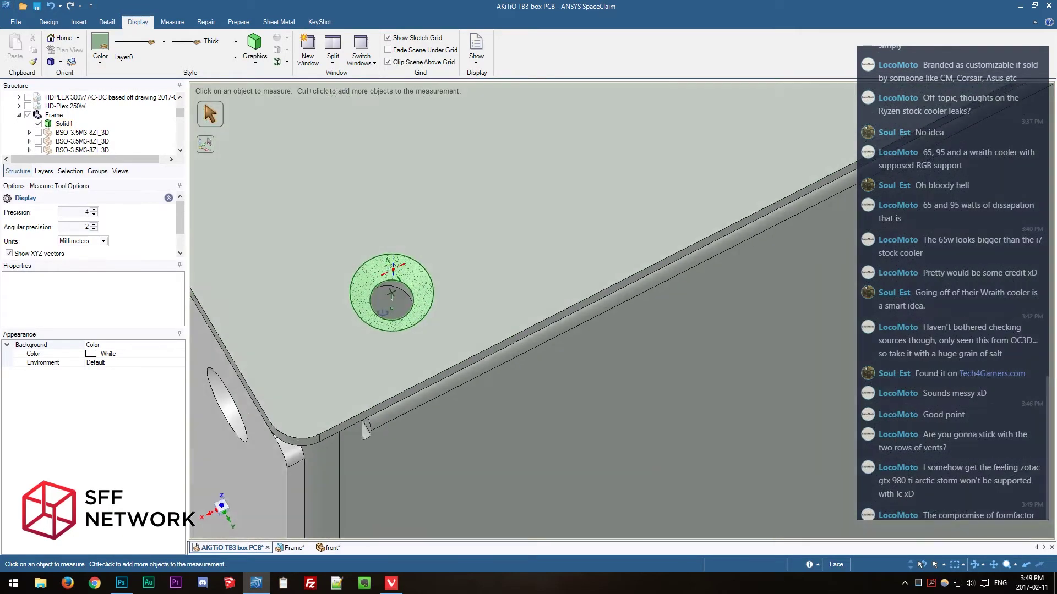
{"action": "scroll", "coordinate": [397, 294], "scroll_direction": "up", "scroll_amount": 2}
{"action": "key", "text": "Escape"}
{"action": "left_click", "coordinate": [407, 295]}
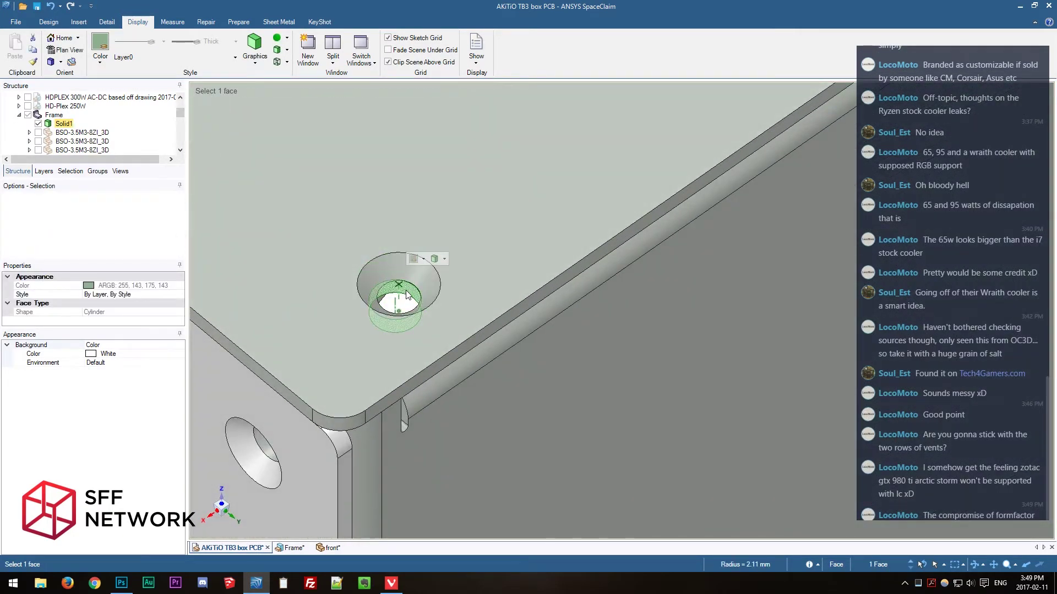
{"action": "key", "text": "m"}
{"action": "left_click", "coordinate": [427, 283]}
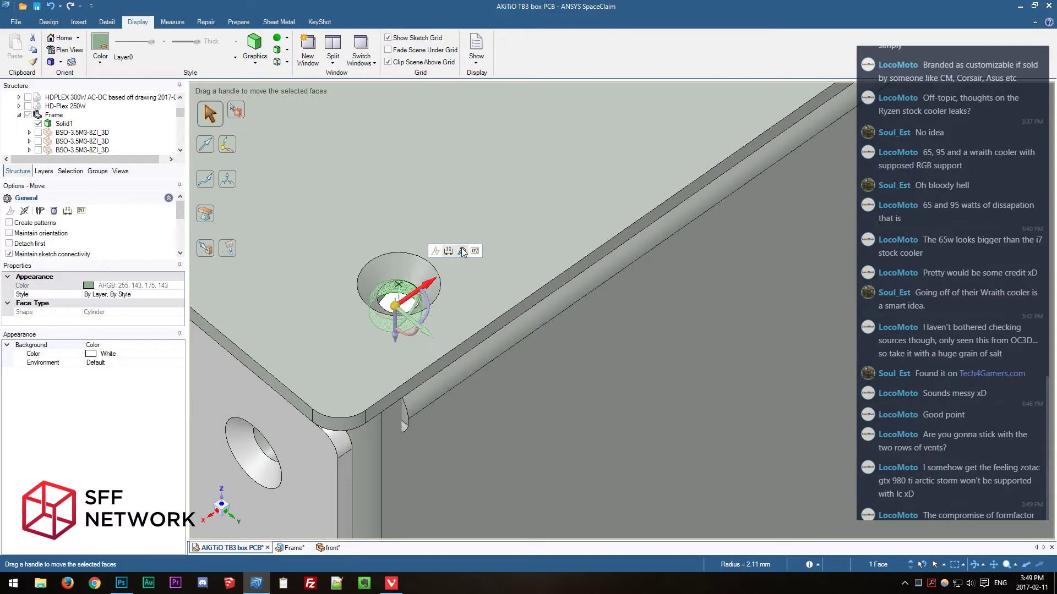
{"action": "key", "text": "u"}
{"action": "left_click", "coordinate": [410, 271]}
Measure the Frame's front top screw hole against the cover's countersink.
{"action": "key", "text": "e"}
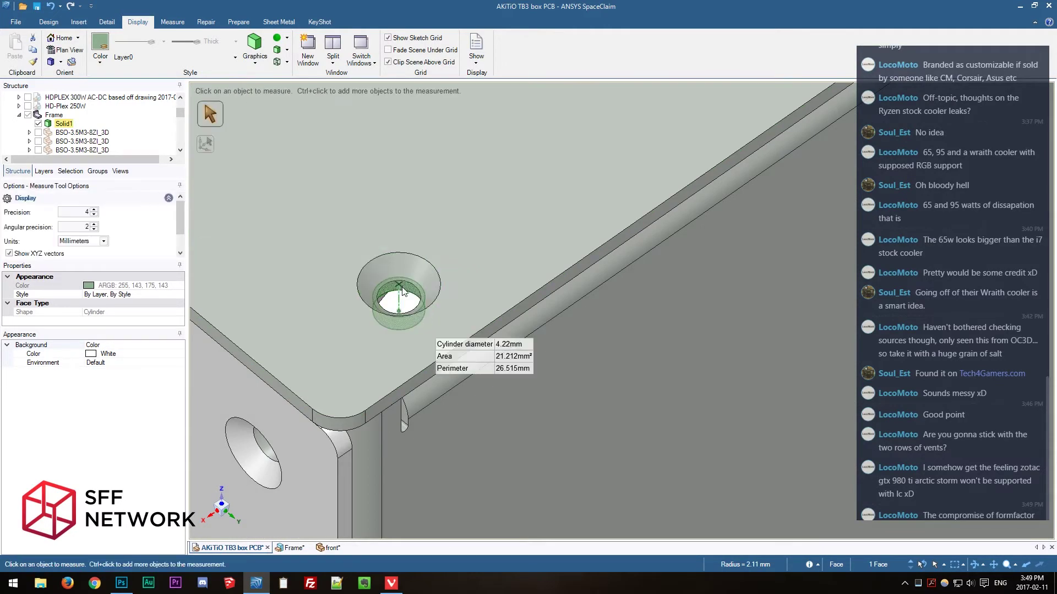
{"action": "left_click", "coordinate": [412, 273], "text": "ctrl"}
{"action": "key", "text": "z"}
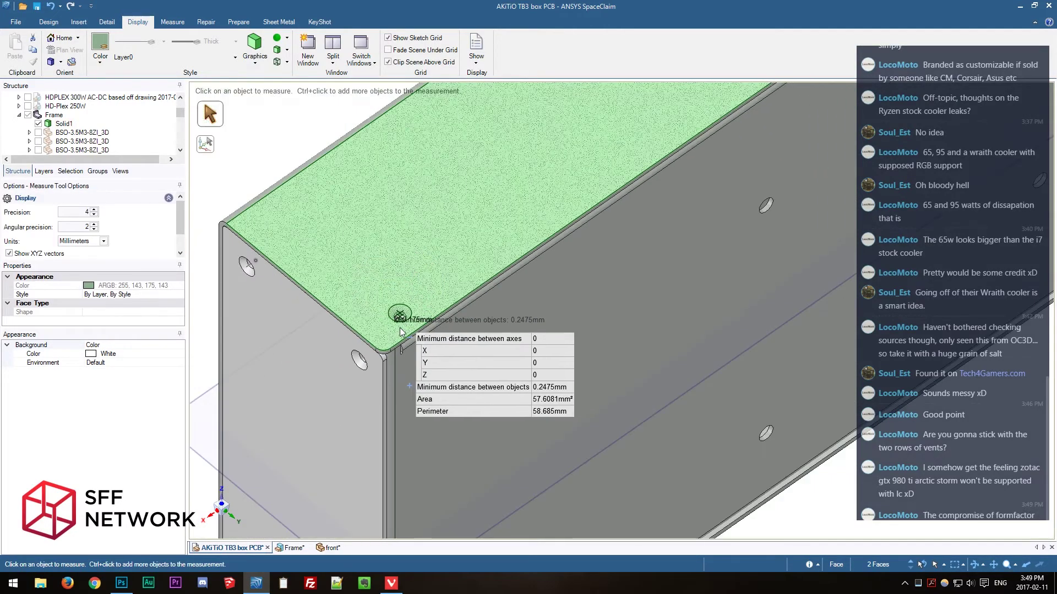
Move the Frame's rear screw hole on the top side up to the axis of the cover's countersunk hole.
{"action": "scroll", "coordinate": [593, 191], "scroll_direction": "up", "scroll_amount": 10}
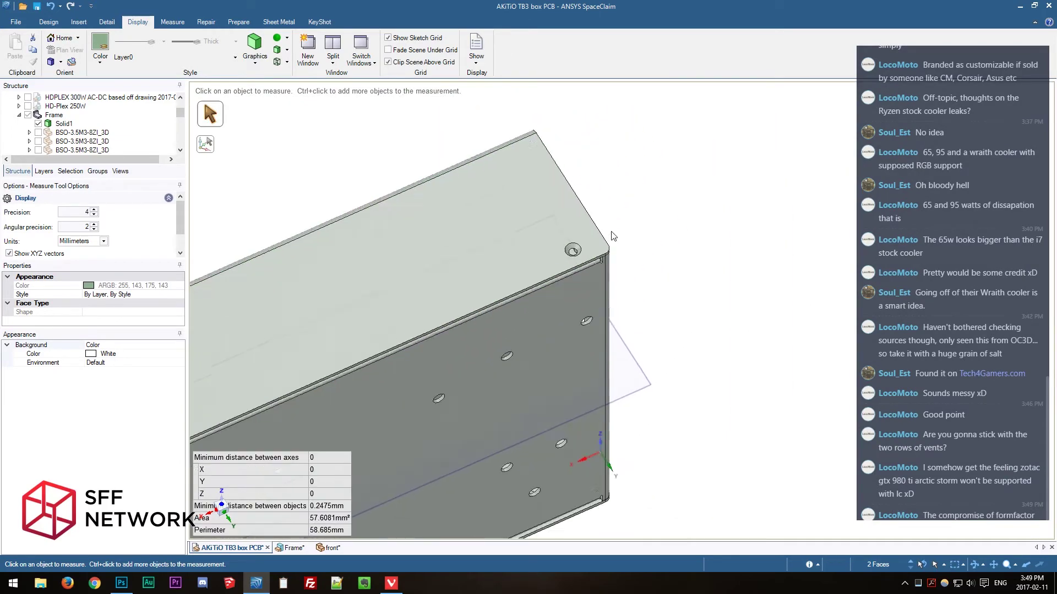
{"action": "middle_click_drag", "start_coordinate": [623, 292], "coordinate": [606, 296]}
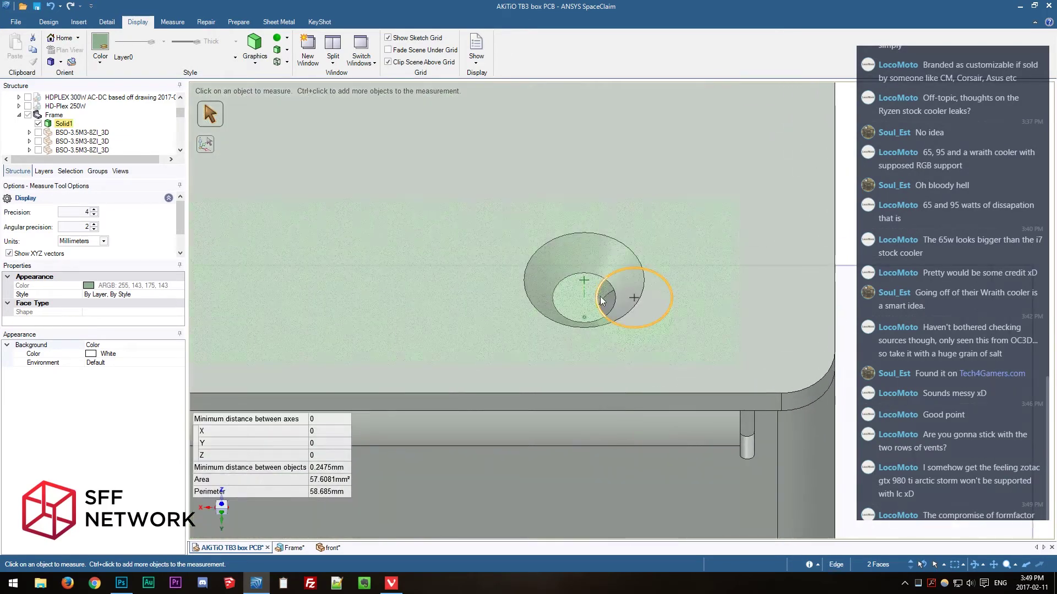
{"action": "key", "text": "s"}
{"action": "left_click", "coordinate": [605, 296]}
{"action": "key", "text": "m"}
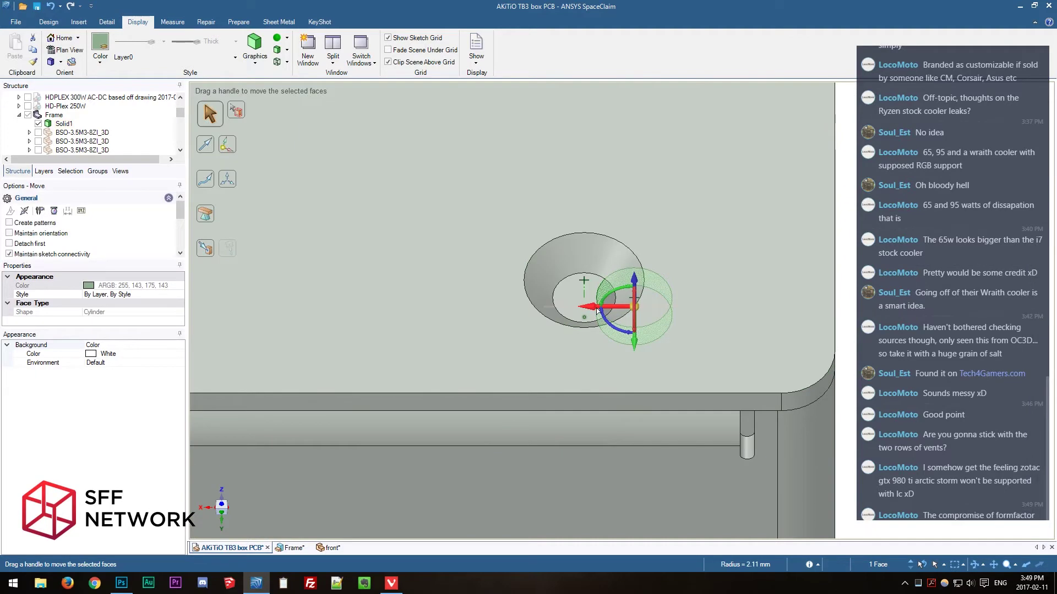
{"action": "left_click", "coordinate": [590, 307]}
{"action": "left_click", "coordinate": [627, 275]}
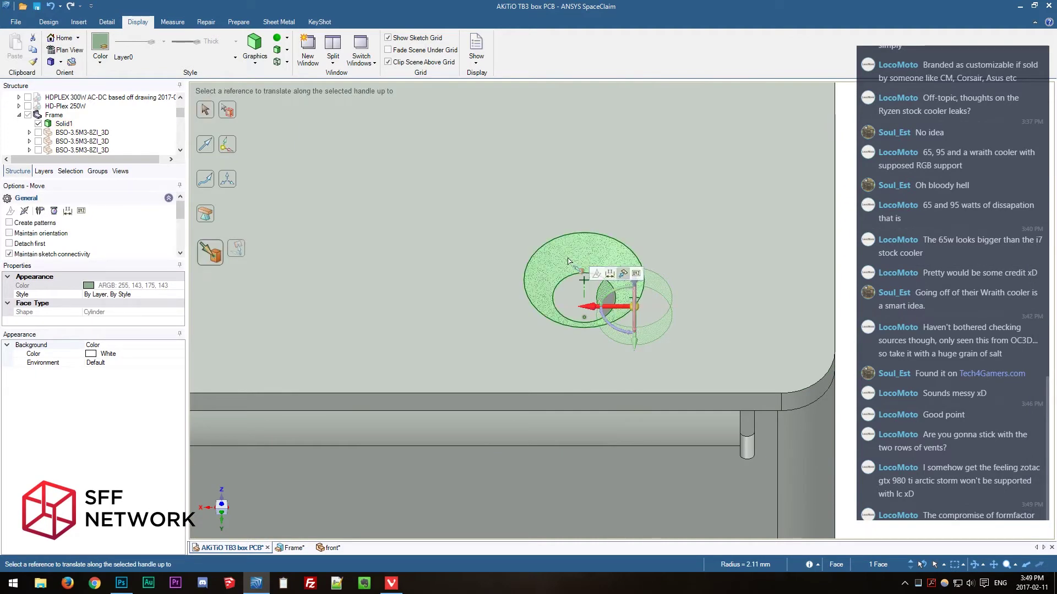
{"action": "scroll", "coordinate": [627, 310], "scroll_direction": "down", "scroll_amount": 5}
{"action": "key", "text": "Escape"}
Move the cover's front countersink on the underside up to the axis of the Frame's screw hole.
{"action": "scroll", "coordinate": [744, 317], "scroll_direction": "down", "scroll_amount": 6}
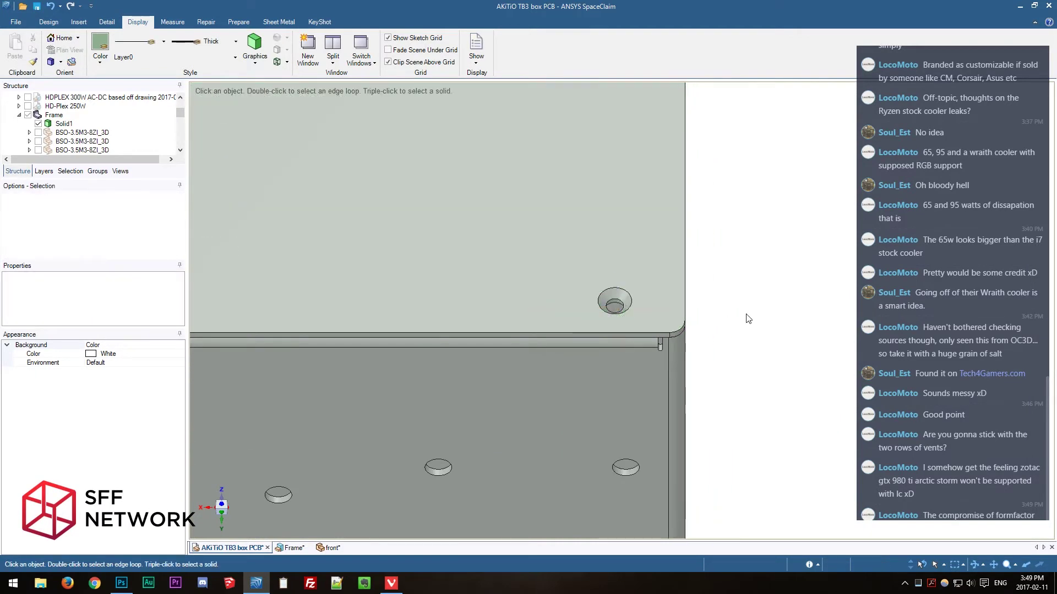
{"action": "middle_click_drag", "start_coordinate": [762, 463], "coordinate": [746, 194]}
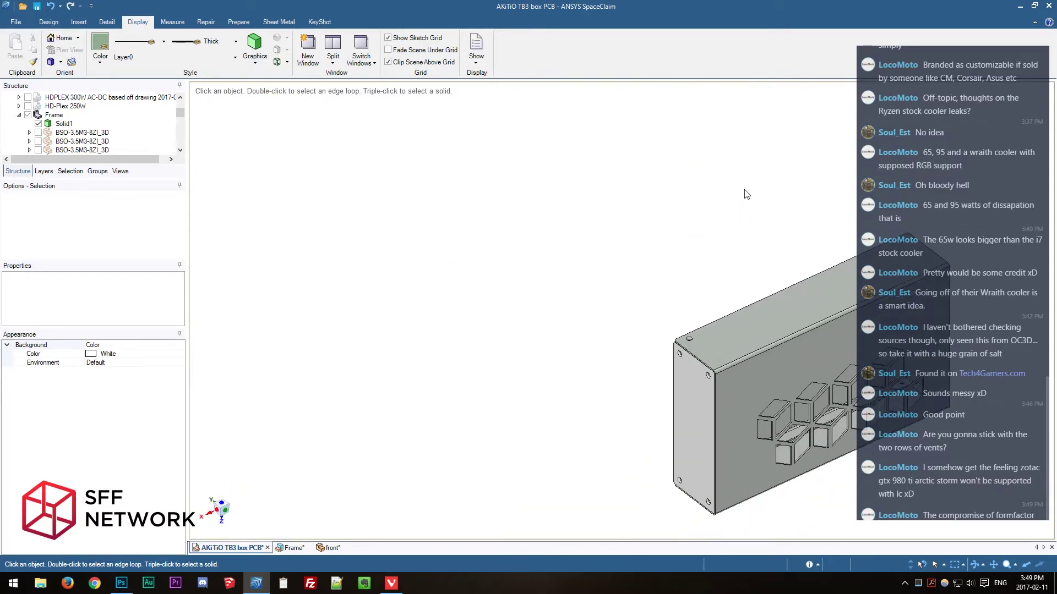
{"action": "scroll", "coordinate": [696, 319], "scroll_direction": "up", "scroll_amount": 6}
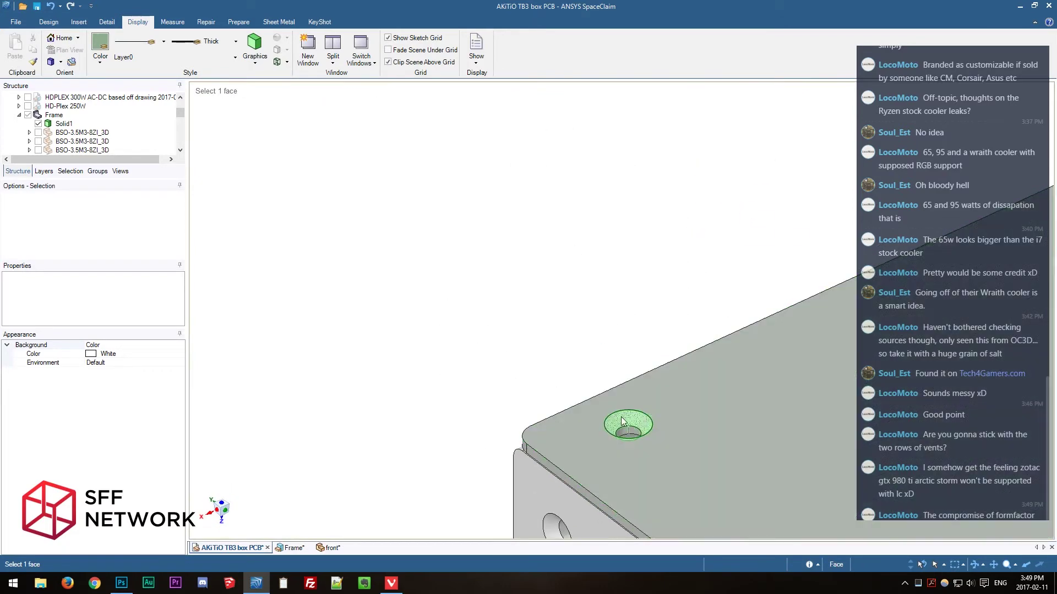
{"action": "left_click", "coordinate": [623, 421]}
{"action": "key", "text": "m"}
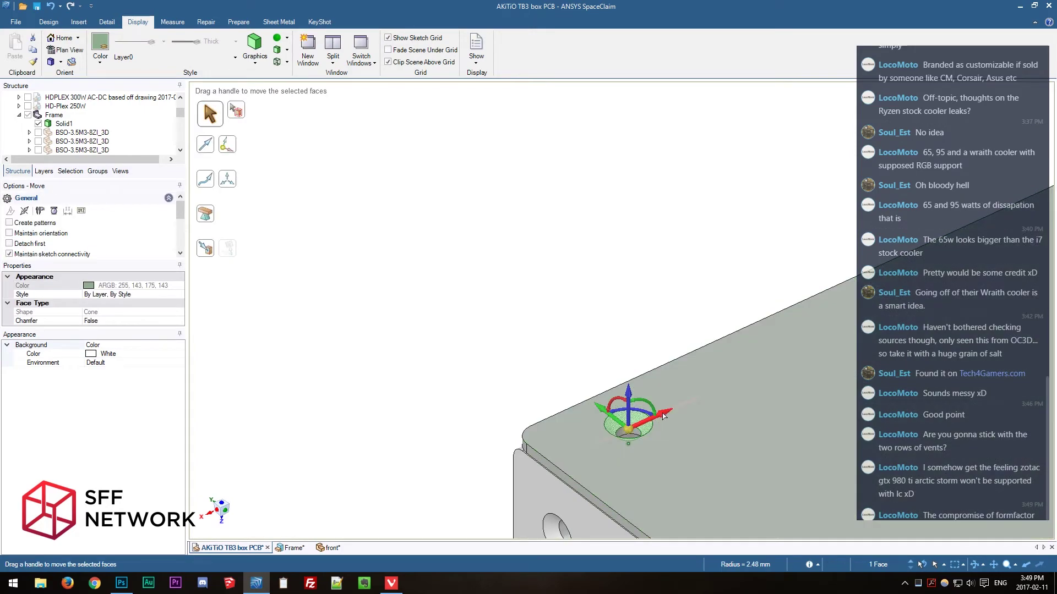
{"action": "key", "text": "u"}
{"action": "scroll", "coordinate": [633, 435], "scroll_direction": "up", "scroll_amount": 3}
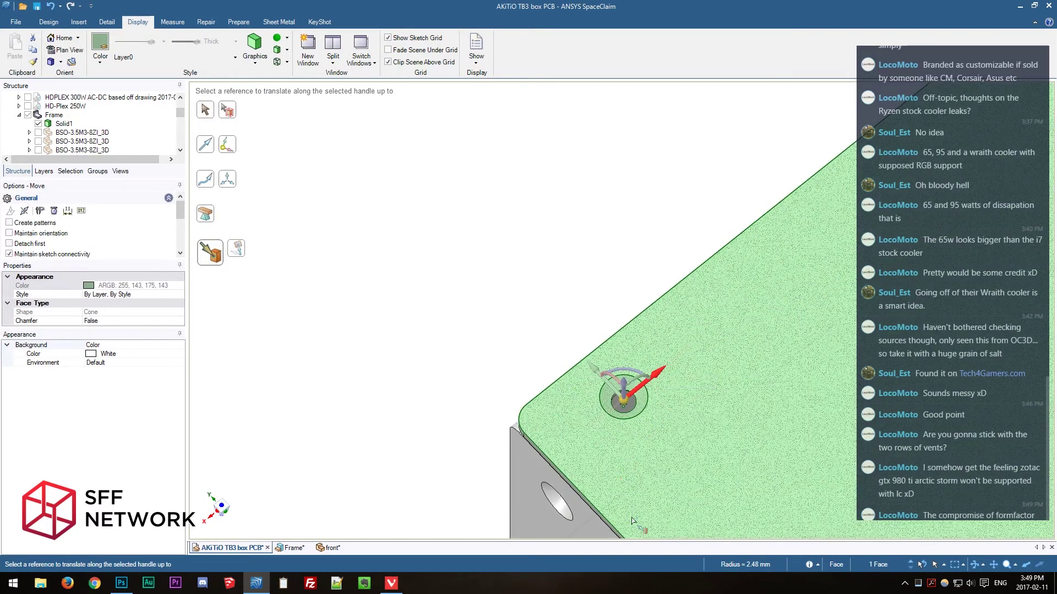
{"action": "scroll", "coordinate": [631, 436], "scroll_direction": "up", "scroll_amount": 3}
{"action": "middle_click_drag", "start_coordinate": [631, 436], "coordinate": [622, 380]}
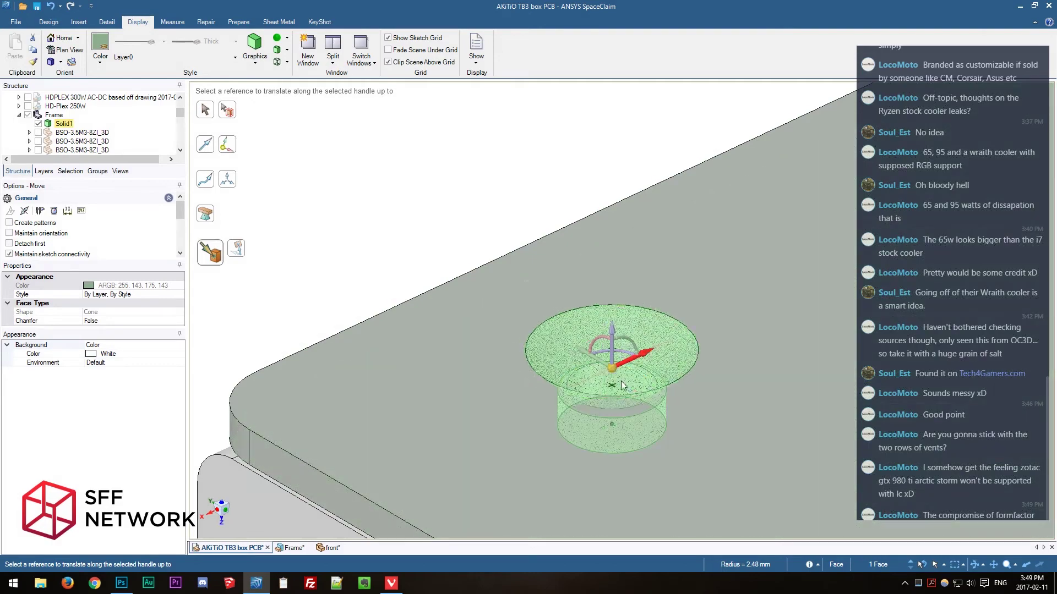
{"action": "left_click", "coordinate": [599, 434]}
Move the cover's rear countersink on the underside up to the axis of the Frame's screw hole.
{"action": "scroll", "coordinate": [600, 435], "scroll_direction": "down", "scroll_amount": 4}
{"action": "scroll", "coordinate": [597, 431], "scroll_direction": "down", "scroll_amount": 4}
{"action": "middle_click_drag", "start_coordinate": [759, 325], "coordinate": [407, 457], "text": "ctrl"}
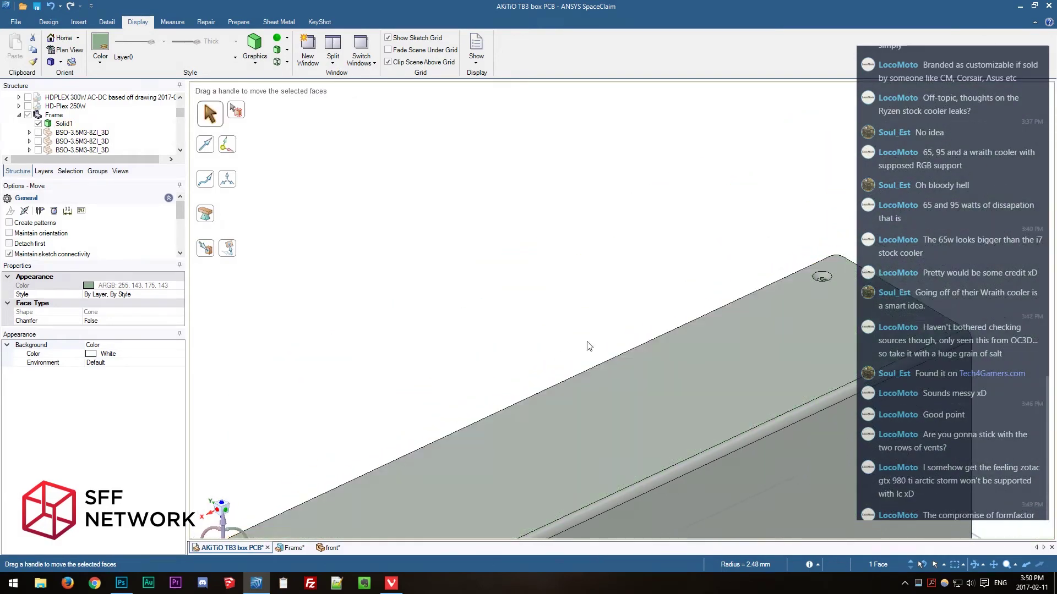
{"action": "scroll", "coordinate": [836, 261], "scroll_direction": "up", "scroll_amount": 4}
{"action": "scroll", "coordinate": [836, 265], "scroll_direction": "up", "scroll_amount": 2}
{"action": "key", "text": "s"}
{"action": "left_click", "coordinate": [764, 311]}
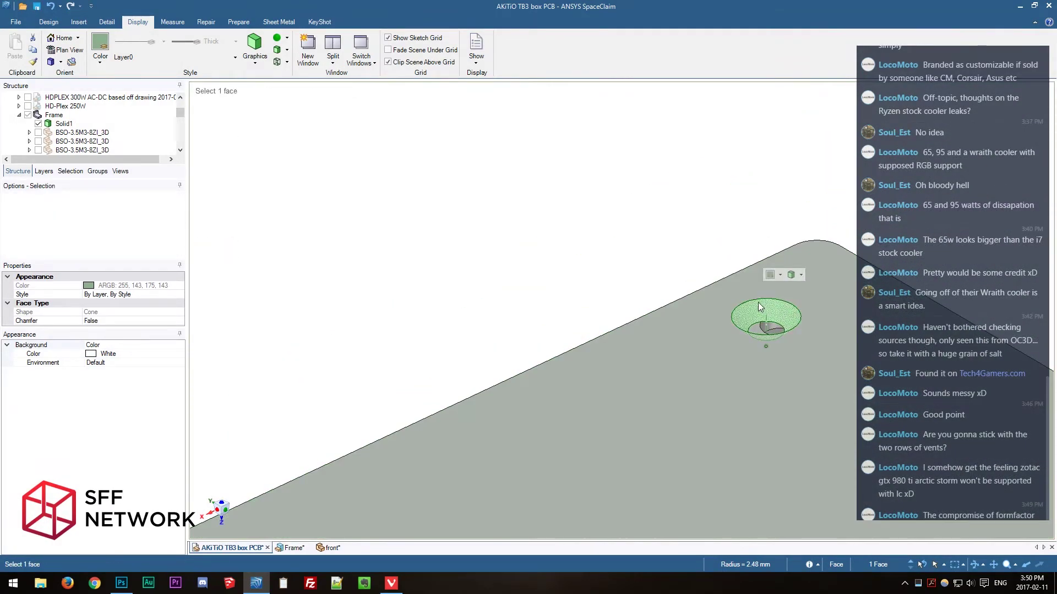
{"action": "key", "text": "m"}
{"action": "left_click", "coordinate": [807, 310]}
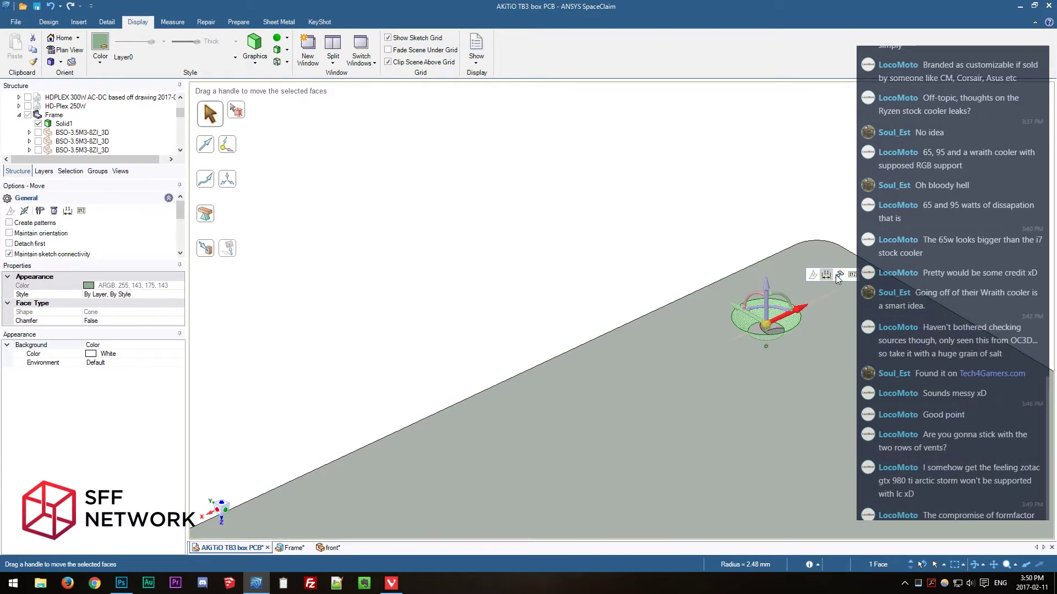
{"action": "key", "text": "u"}
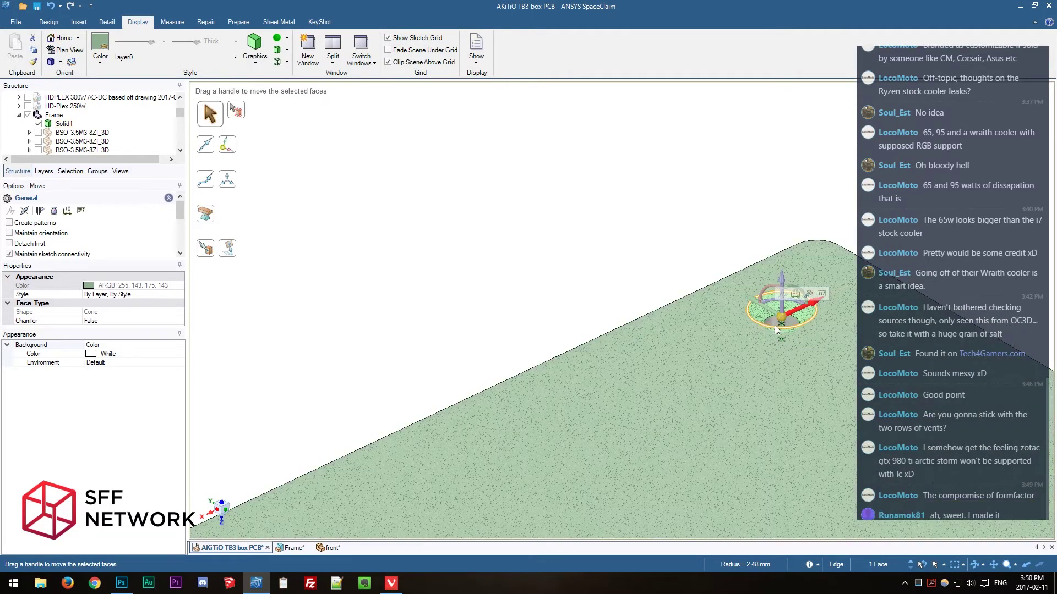
{"action": "key", "text": "Escape"}
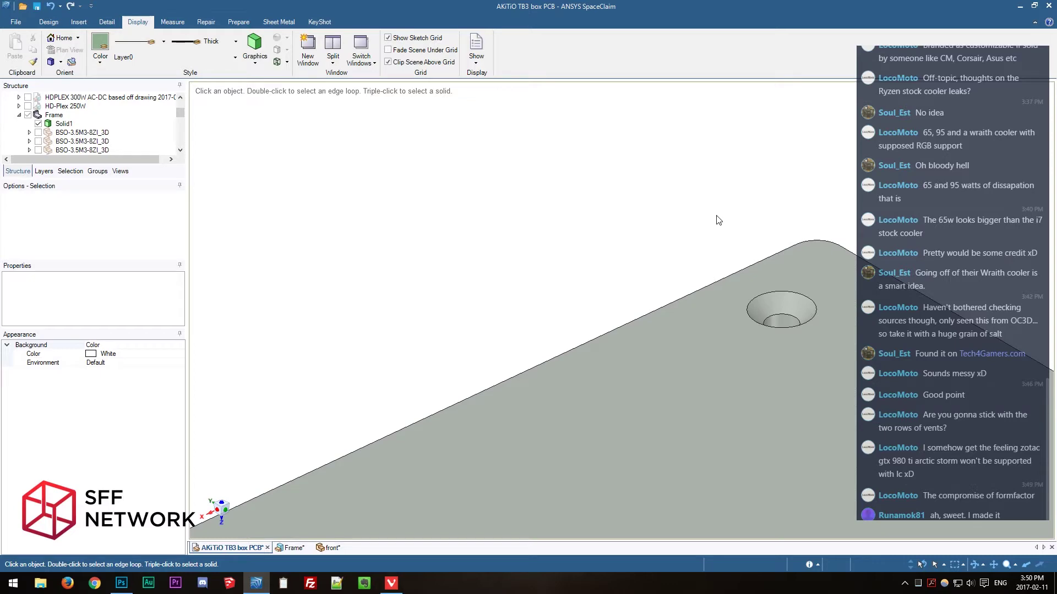
View the underside straight on and measure the rear countersink's distance to the cover's rear edge.
{"action": "scroll", "coordinate": [715, 247], "scroll_direction": "down", "scroll_amount": 2}
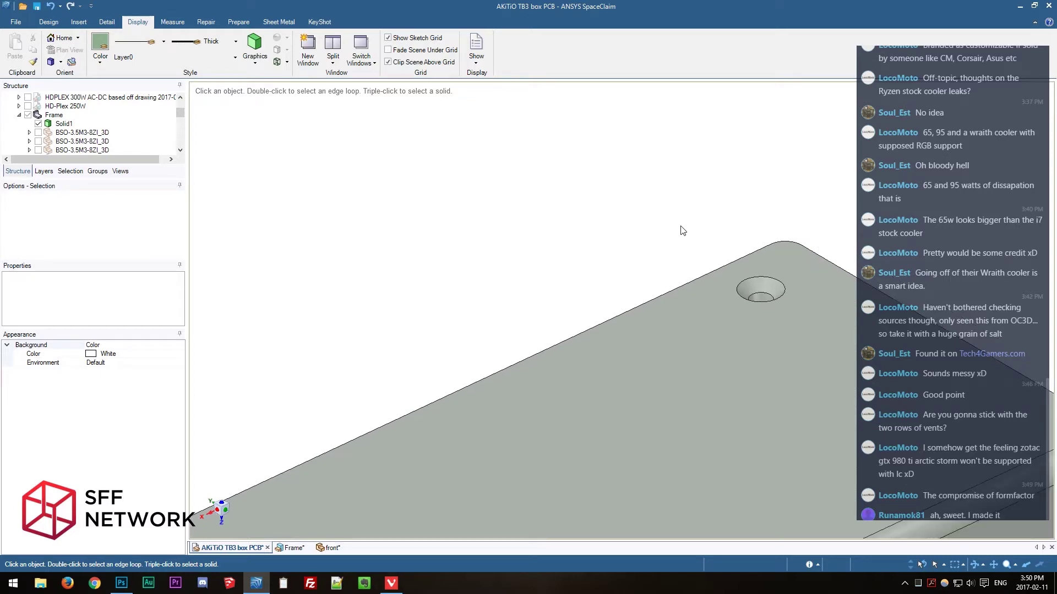
{"action": "middle_click_drag", "start_coordinate": [575, 267], "coordinate": [541, 362]}
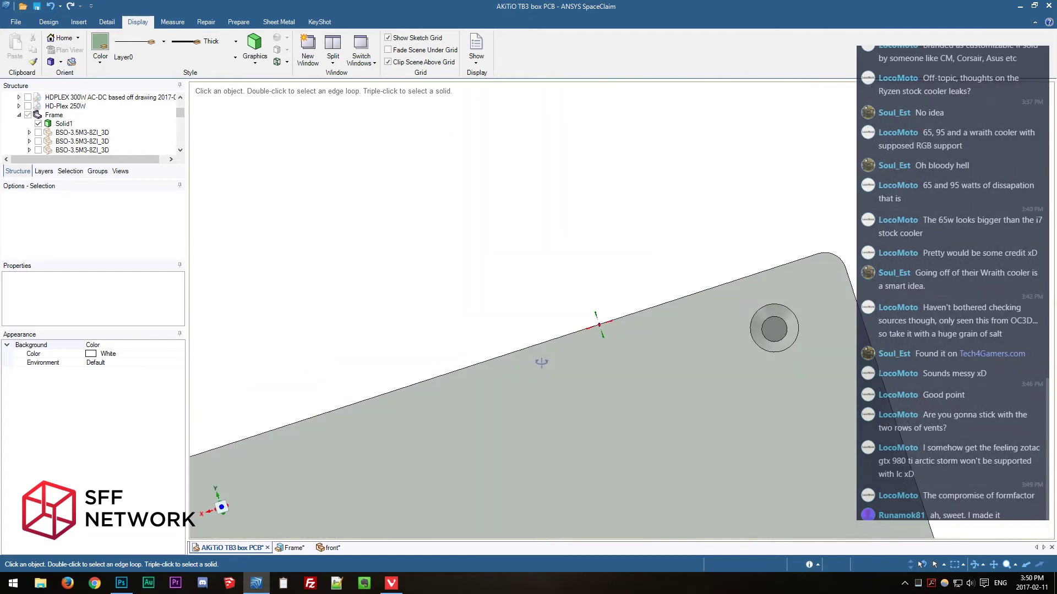
{"action": "left_click", "coordinate": [221, 506]}
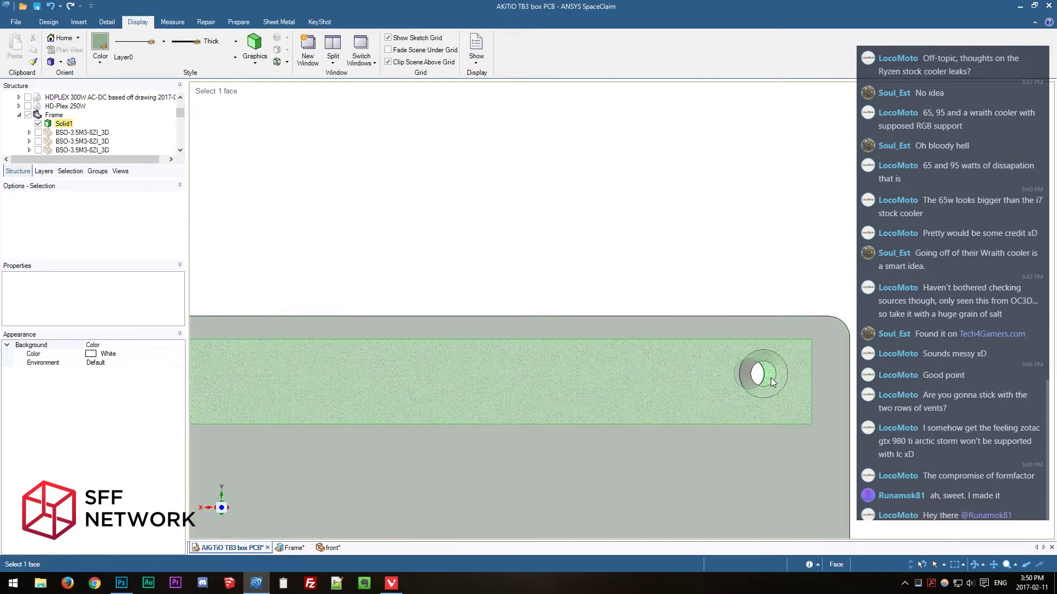
{"action": "key", "text": "e"}
{"action": "left_click", "coordinate": [785, 381]}
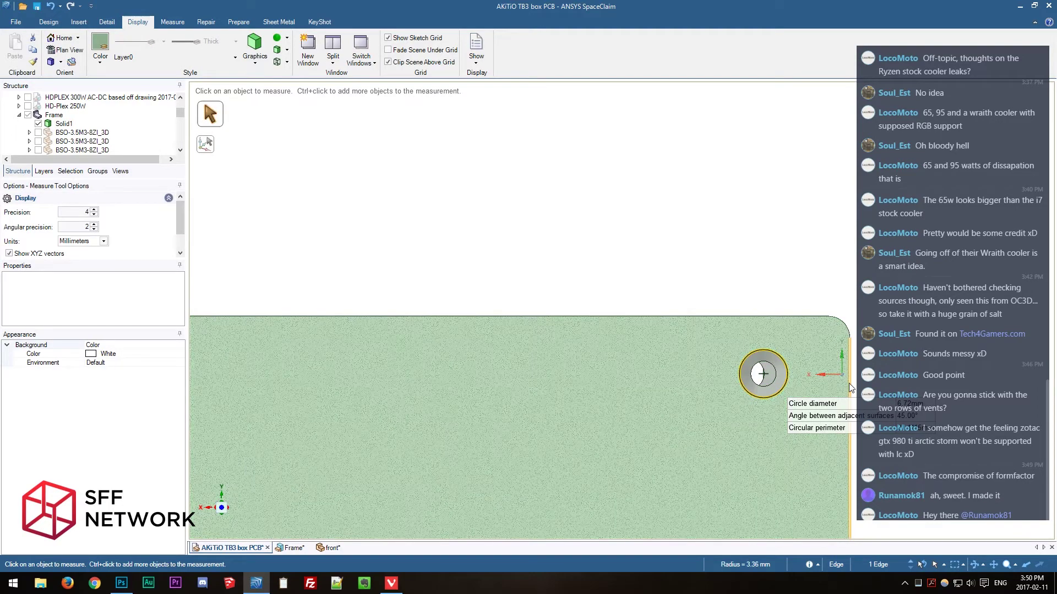
{"action": "left_click", "coordinate": [848, 383], "text": "ctrl"}
Move the cover's rear underside countersink 2 mm away from the rear edge.
{"action": "left_click", "coordinate": [762, 395]}
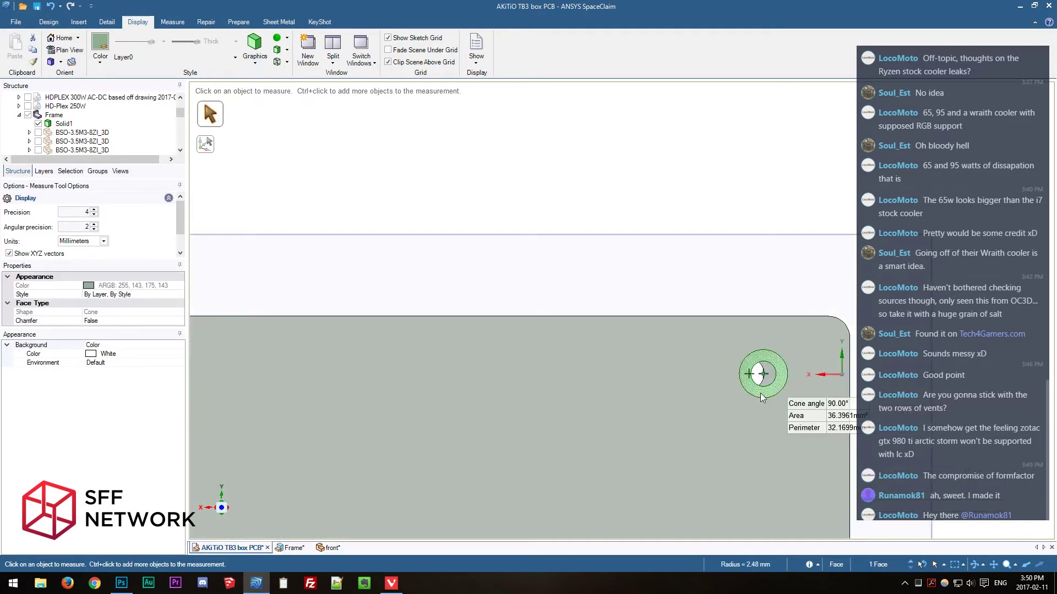
{"action": "key", "text": "m"}
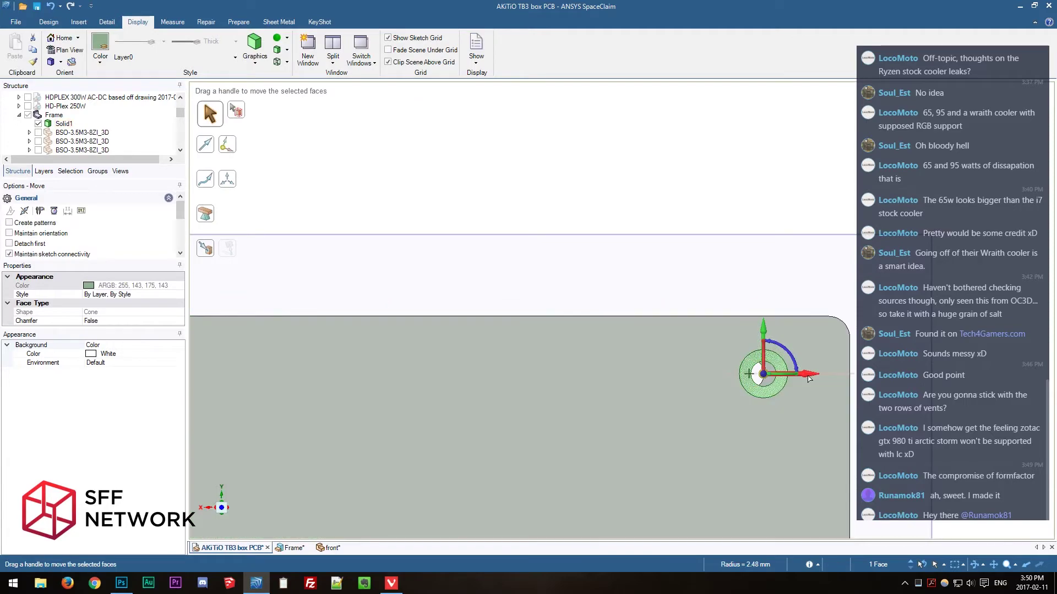
{"action": "left_click_drag", "start_coordinate": [807, 379], "coordinate": [803, 379]}
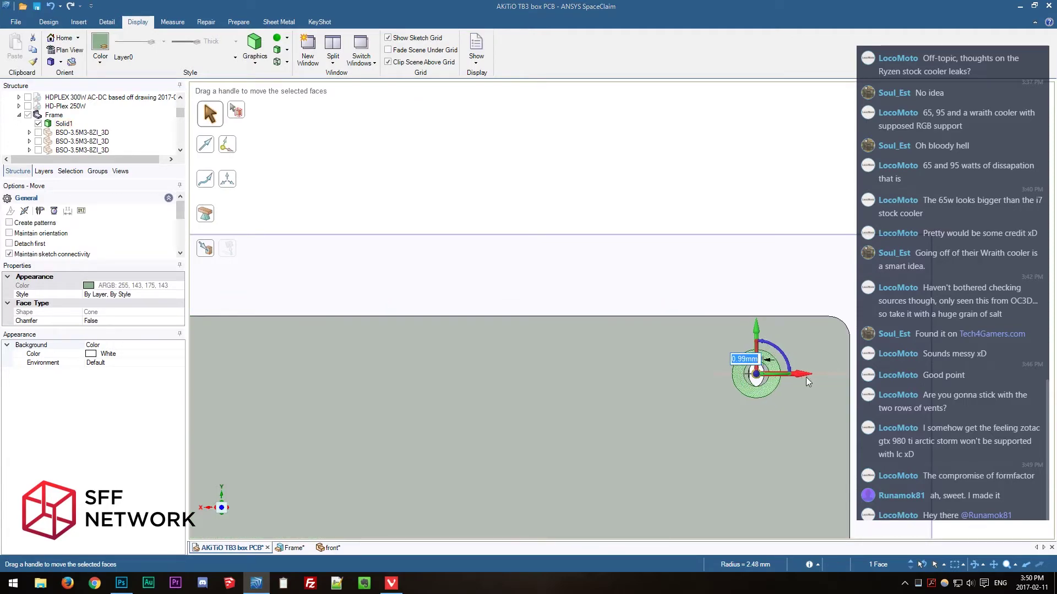
{"action": "type", "text": "2"}
{"action": "key", "text": "Return"}
{"action": "key", "text": "Escape"}
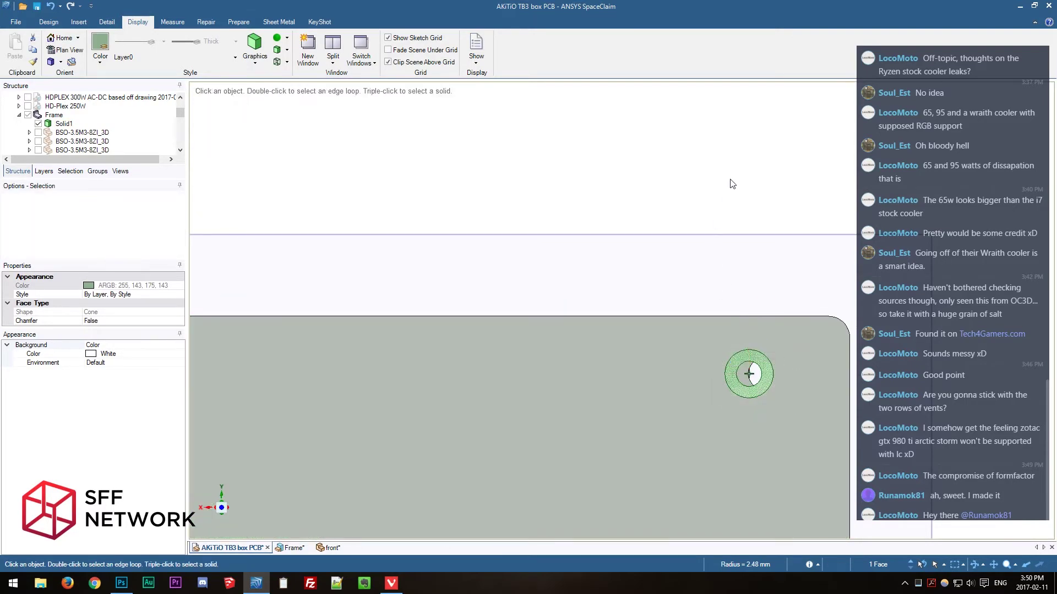
{"action": "left_click", "coordinate": [732, 184]}
Move the Frame's rear underside screw hole up to the axis of the cover's shifted countersink.
{"action": "middle_click_drag", "start_coordinate": [732, 184], "coordinate": [778, 368]}
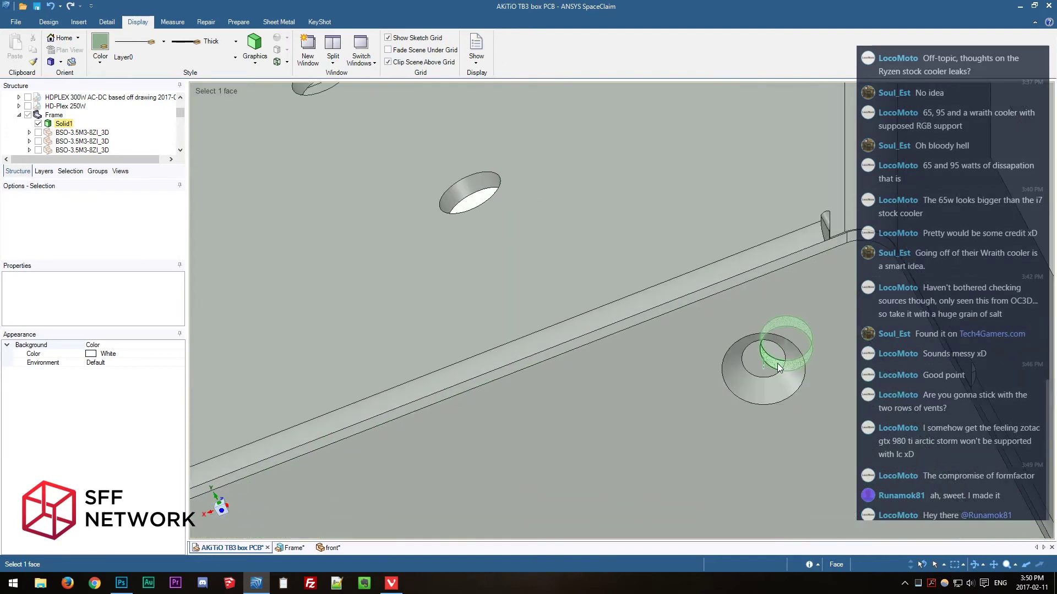
{"action": "left_click", "coordinate": [778, 367]}
{"action": "key", "text": "m"}
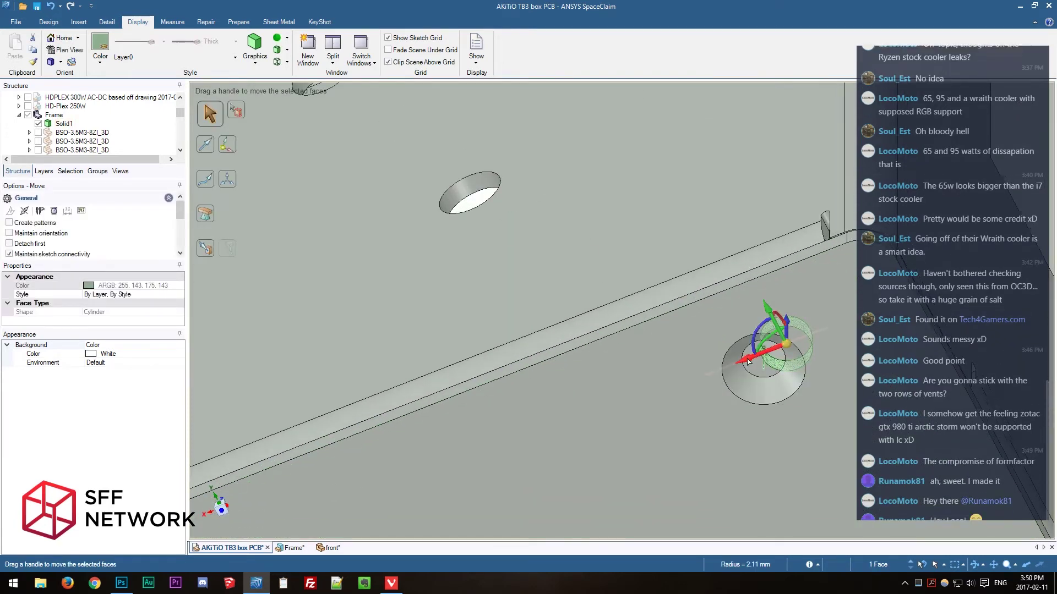
{"action": "scroll", "coordinate": [753, 388], "scroll_direction": "down", "scroll_amount": 3}
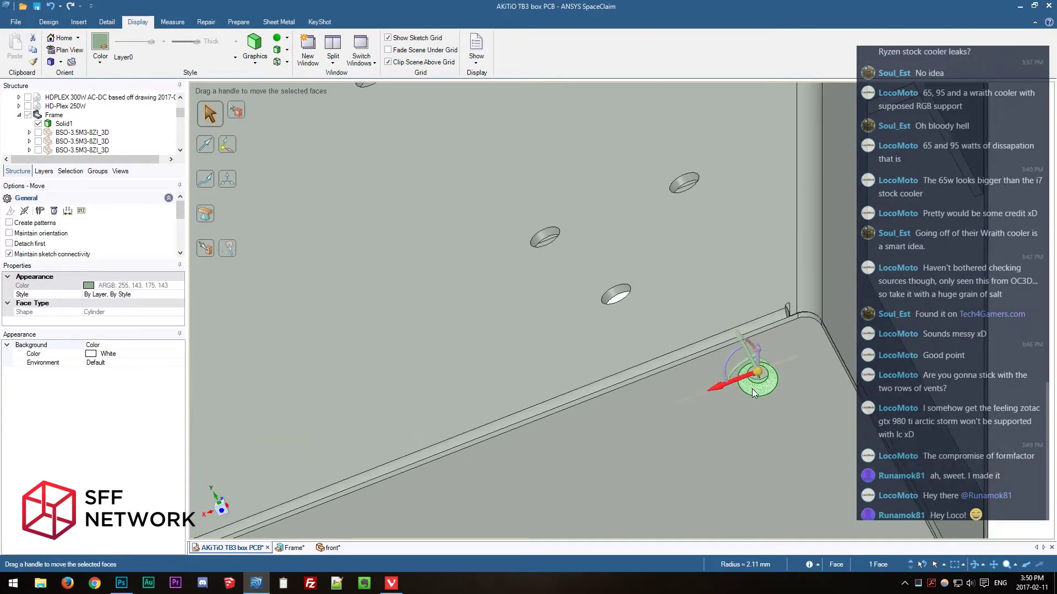
{"action": "key", "text": "Escape"}
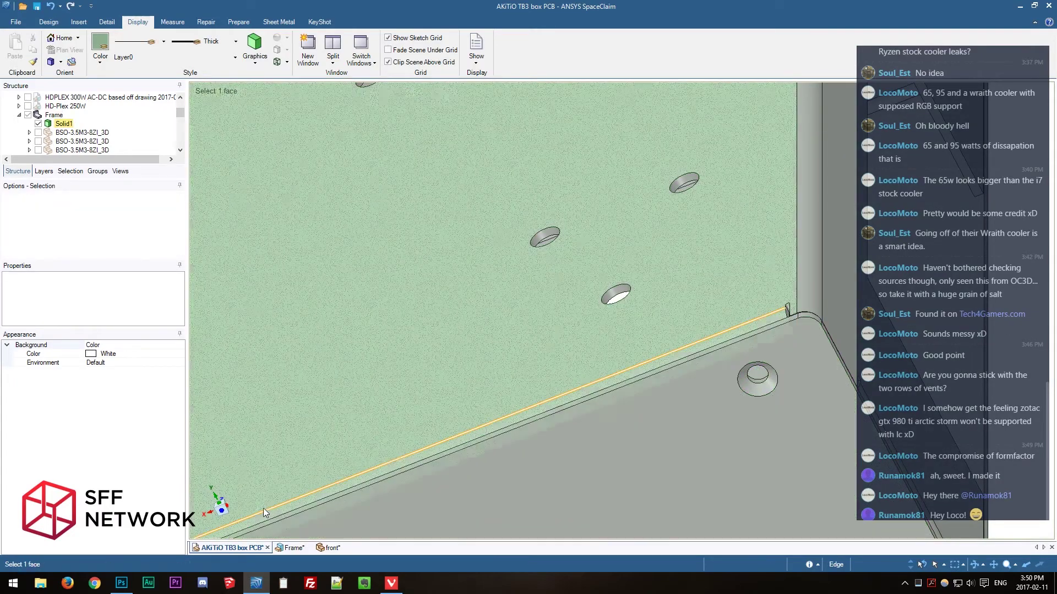
Inspect the underside straight on to check how the front countersink lines up with the Frame's screw hole.
{"action": "key", "text": "v"}
{"action": "scroll", "coordinate": [640, 372], "scroll_direction": "down", "scroll_amount": 4}
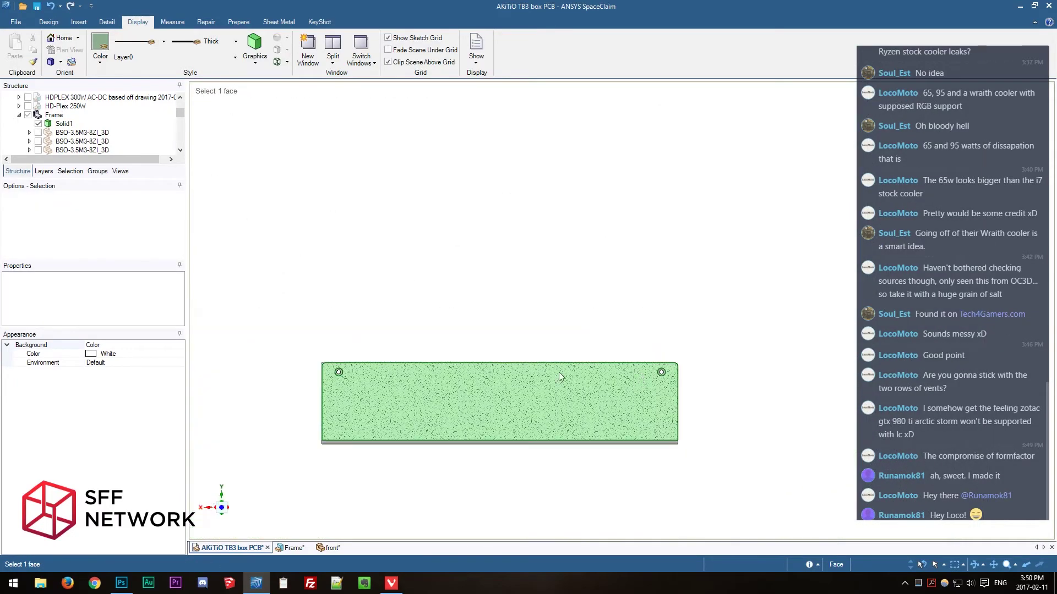
{"action": "middle_click_drag", "start_coordinate": [559, 376], "coordinate": [656, 347], "text": "shift"}
{"action": "scroll", "coordinate": [606, 347], "scroll_direction": "up", "scroll_amount": 5}
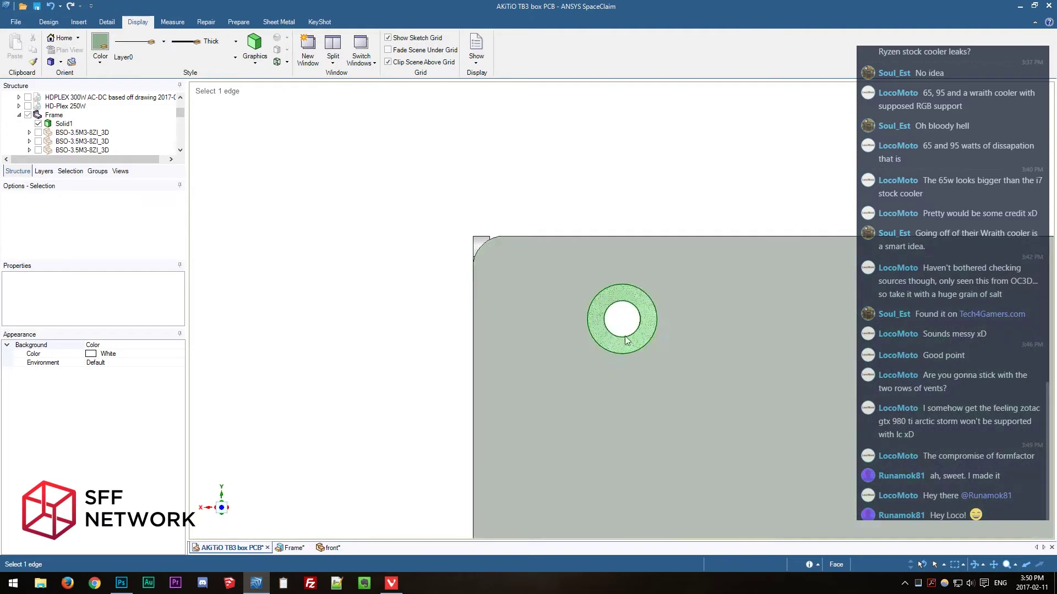
{"action": "scroll", "coordinate": [625, 341], "scroll_direction": "up", "scroll_amount": 4}
{"action": "scroll", "coordinate": [573, 338], "scroll_direction": "down", "scroll_amount": 3}
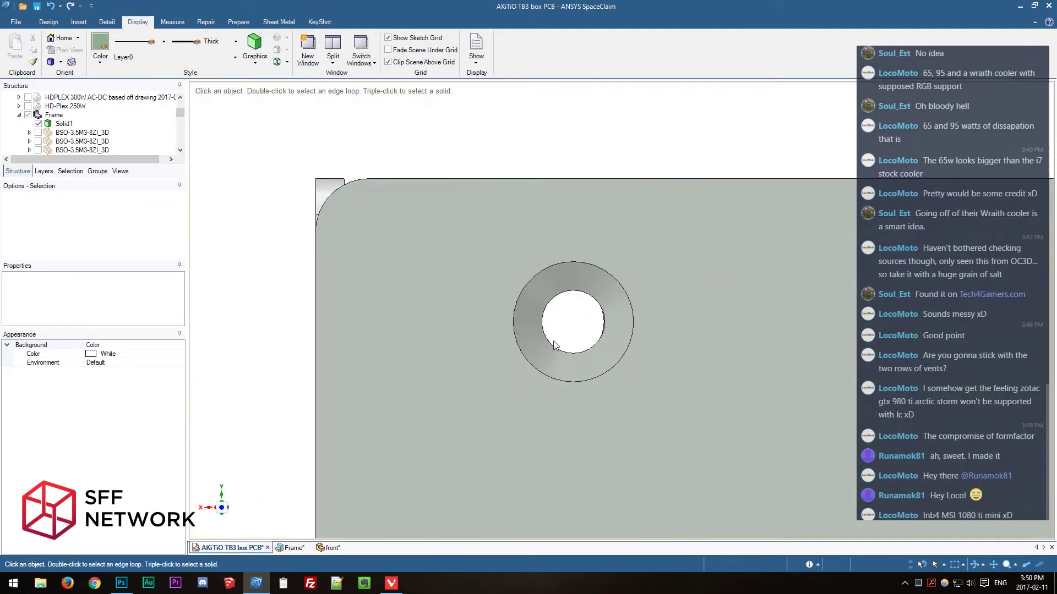
Measure the distance from the front underside countersink to the cover's front edge.
{"action": "key", "text": "e"}
{"action": "left_click", "coordinate": [524, 355]}
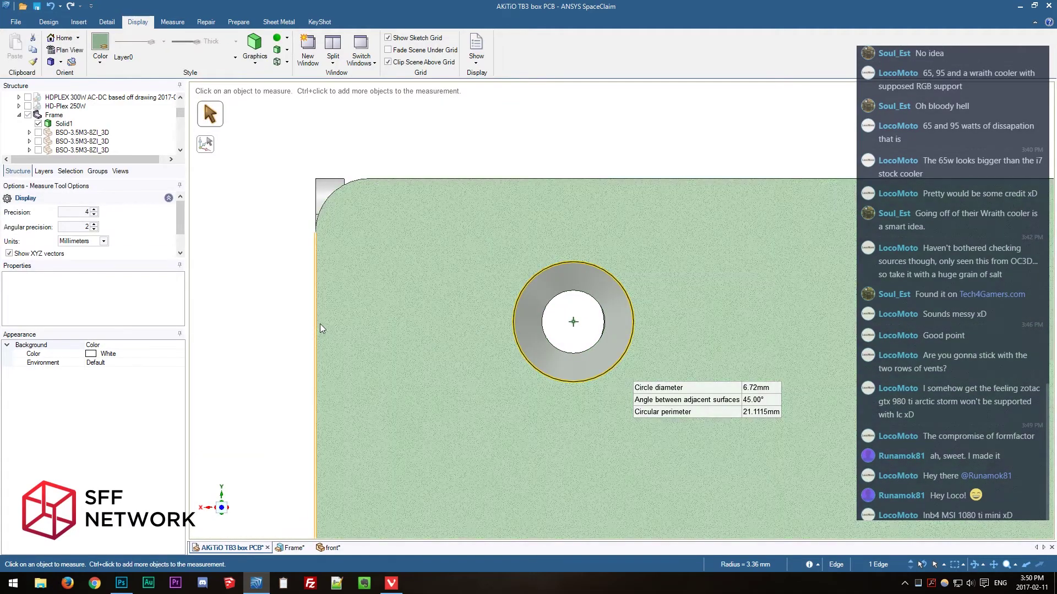
{"action": "left_click", "coordinate": [315, 325], "text": "ctrl"}
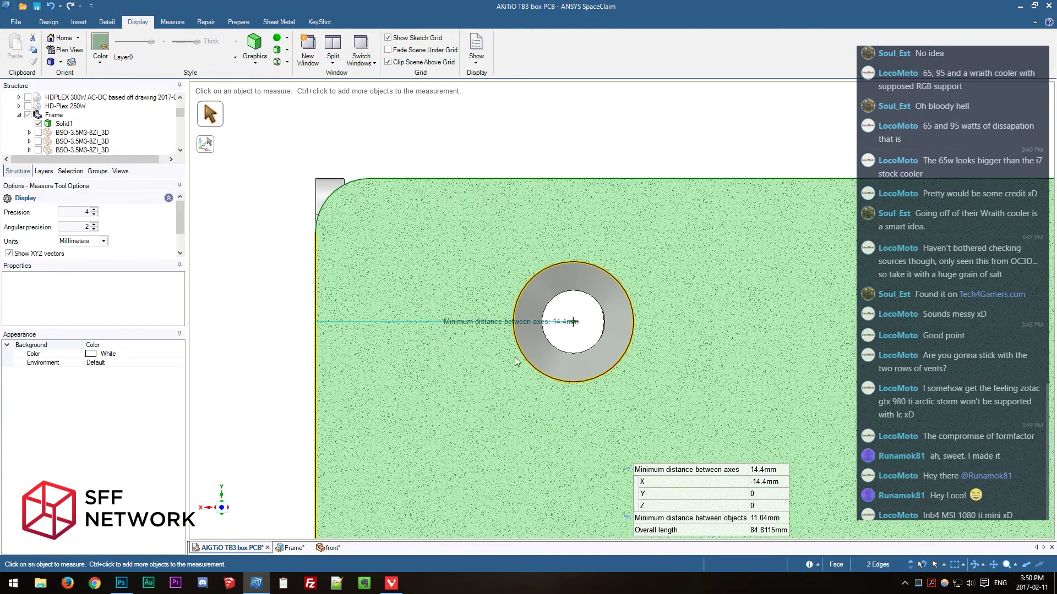
Move the cover's front underside countersink so it sits 14 mm from the front edge.
{"action": "left_click", "coordinate": [547, 357]}
{"action": "key", "text": "m"}
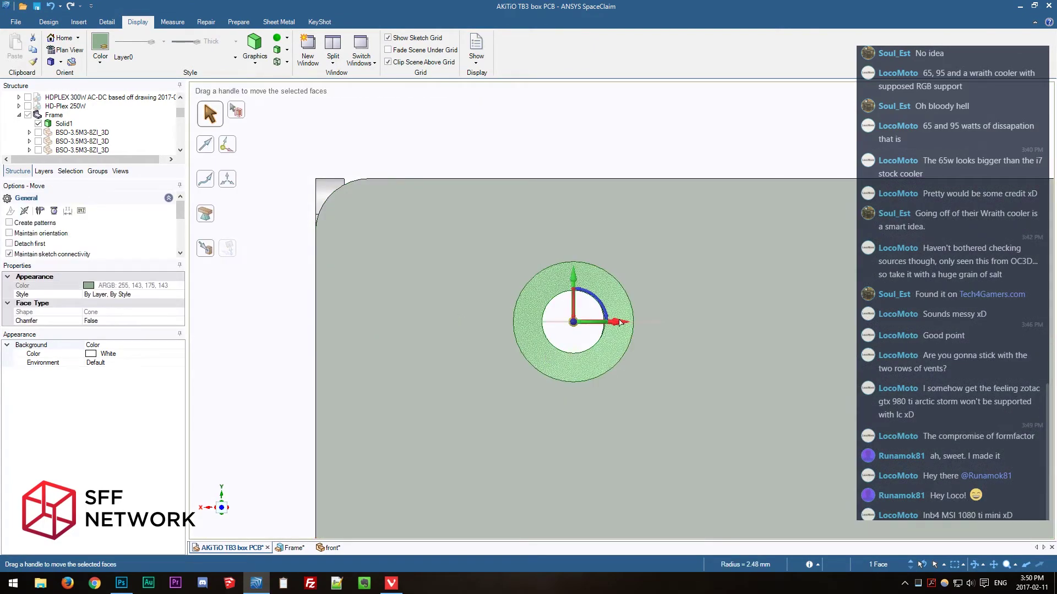
{"action": "left_click", "coordinate": [640, 289]}
{"action": "left_click", "coordinate": [315, 343]}
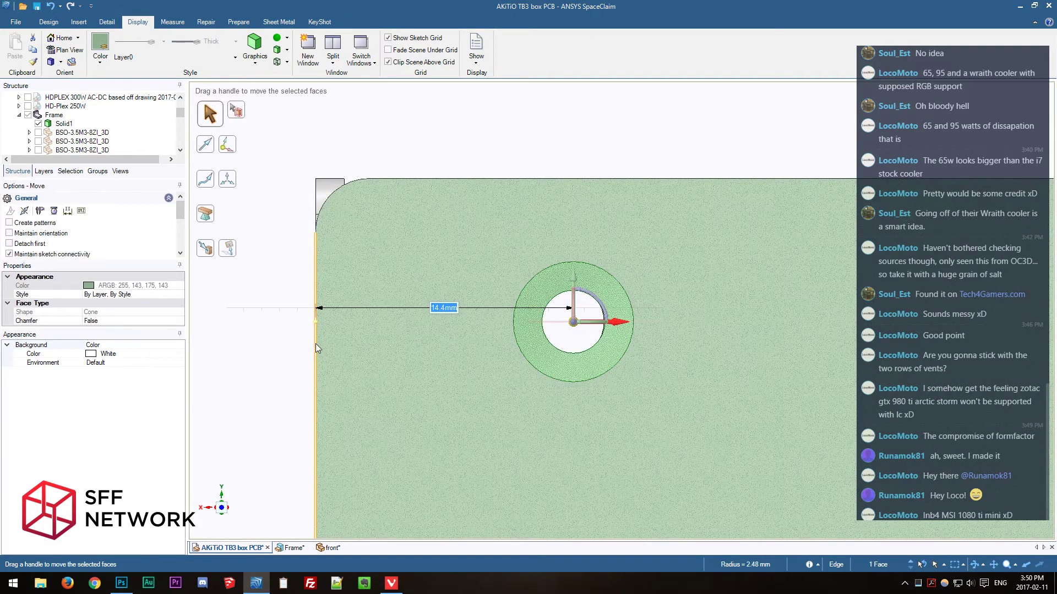
{"action": "type", "text": "1"}
{"action": "key", "text": "Return"}
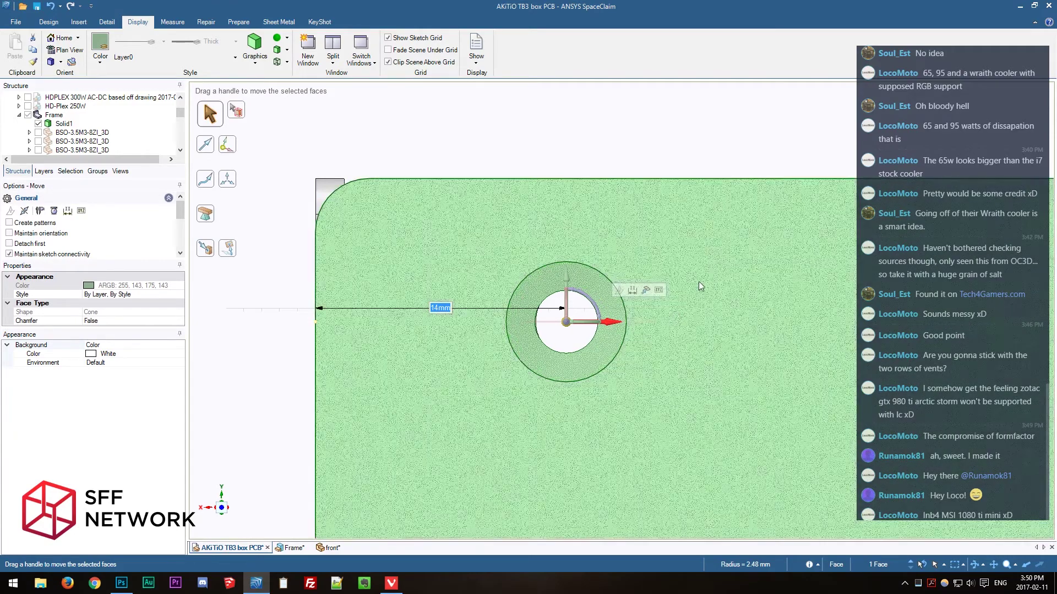
{"action": "key", "text": "Escape"}
Move the Frame's front underside screw hole onto the axis of the cover's shifted countersink and check their alignment straight on.
{"action": "middle_click_drag", "start_coordinate": [603, 306], "coordinate": [606, 361]}
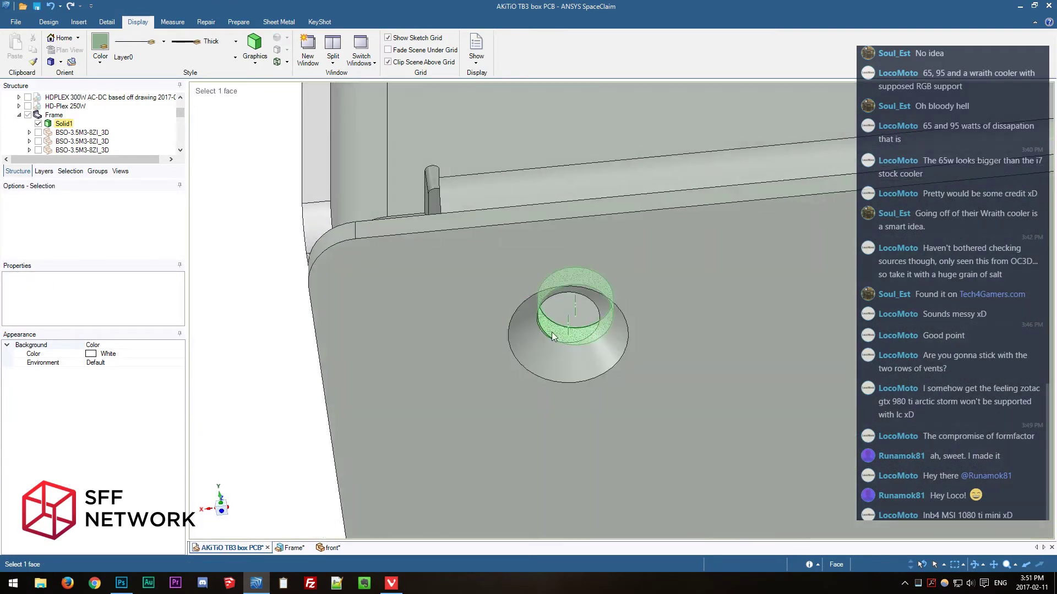
{"action": "left_click", "coordinate": [573, 319]}
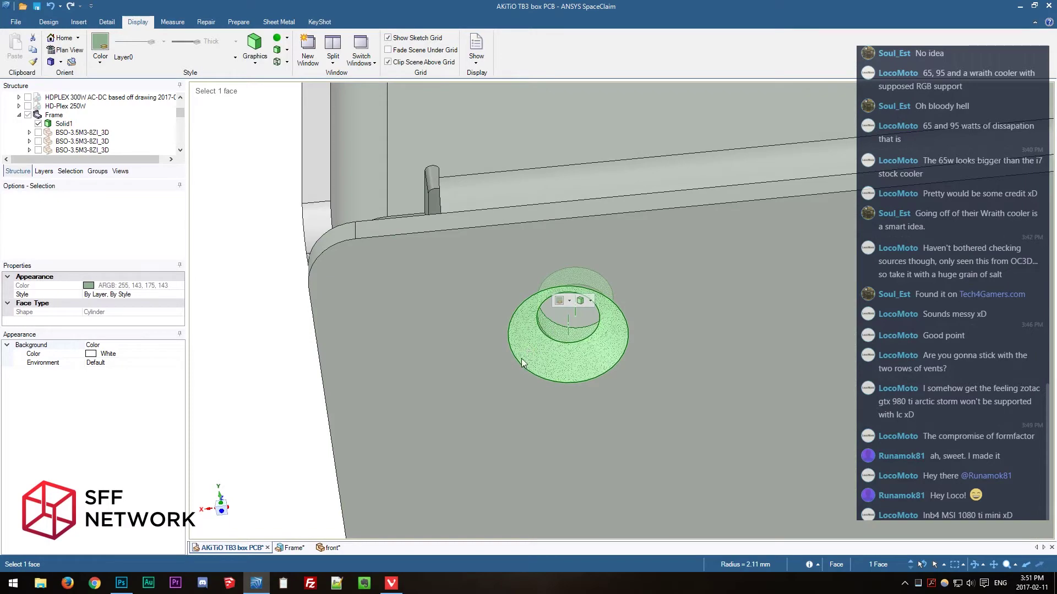
{"action": "key", "text": "m"}
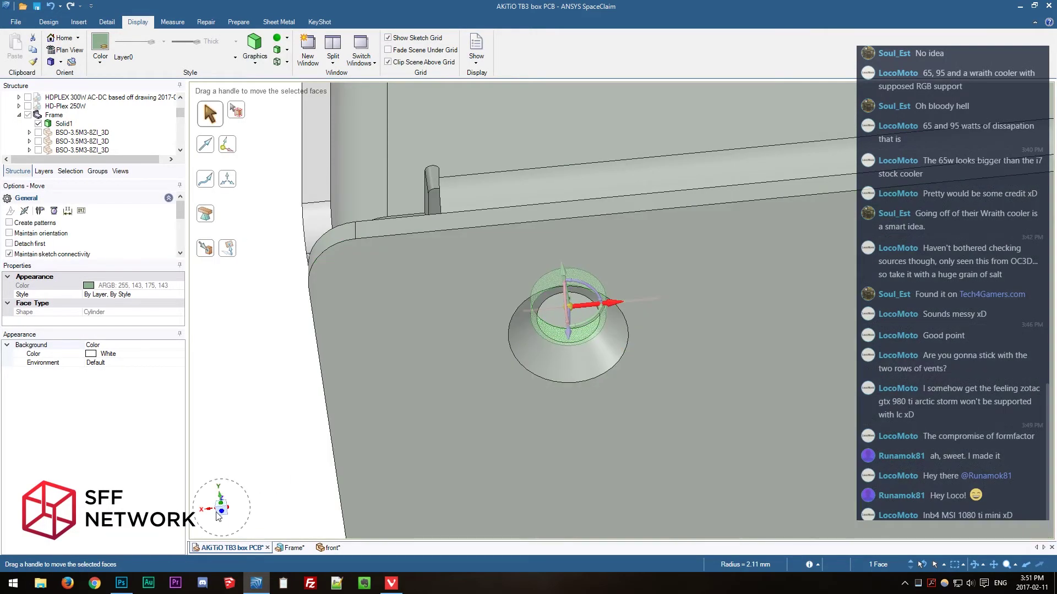
{"action": "left_click", "coordinate": [217, 513]}
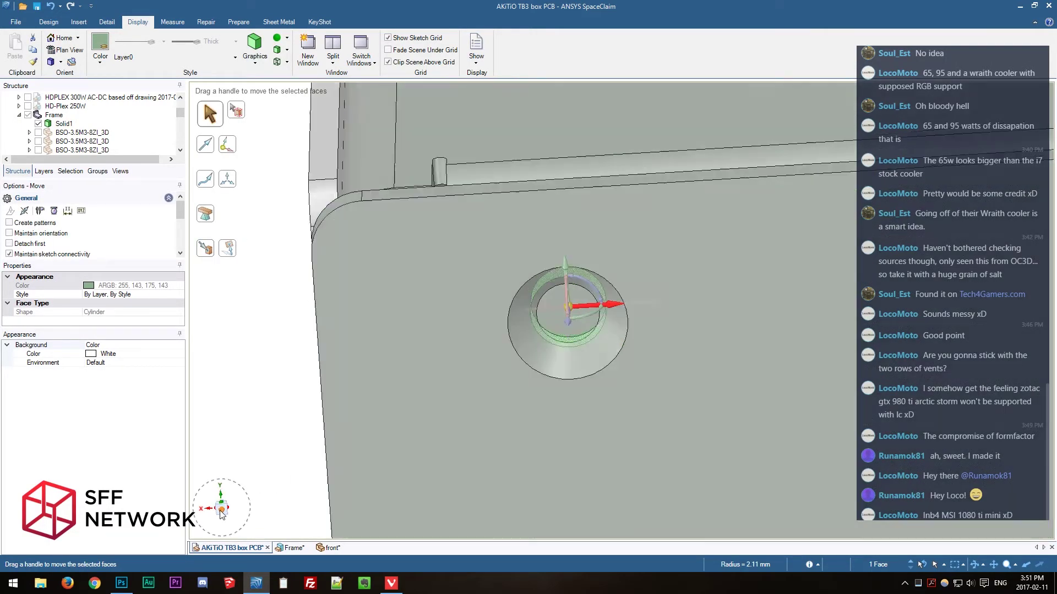
{"action": "key", "text": "Escape"}
{"action": "scroll", "coordinate": [445, 334], "scroll_direction": "up", "scroll_amount": 2}
{"action": "scroll", "coordinate": [608, 309], "scroll_direction": "up", "scroll_amount": 2}
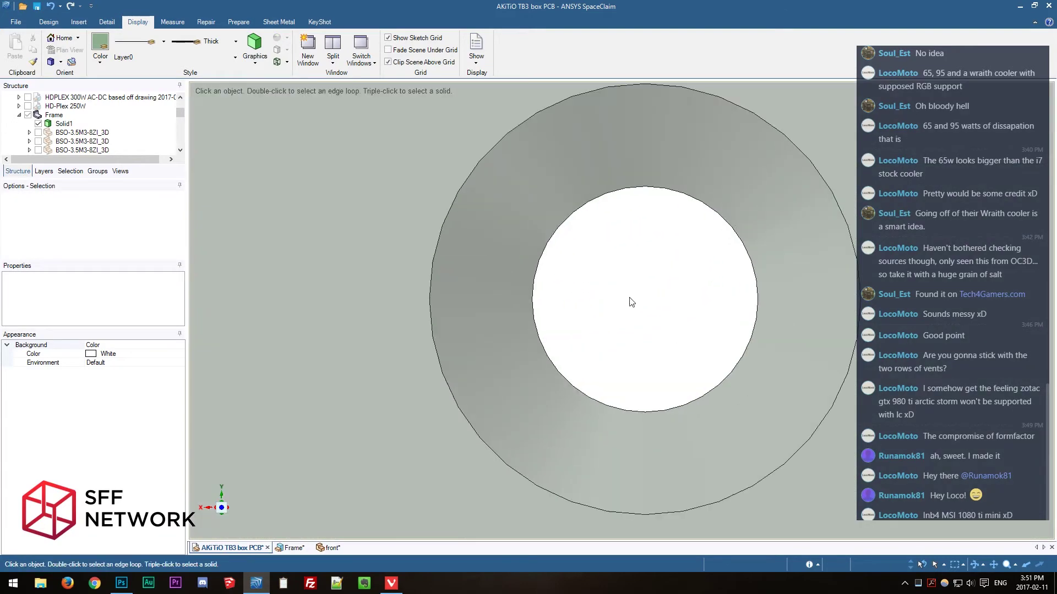
Measure the distance from the front underside countersink to the cover's adjacent long edge.
{"action": "scroll", "coordinate": [647, 300], "scroll_direction": "down", "scroll_amount": 15}
{"action": "scroll", "coordinate": [702, 344], "scroll_direction": "up", "scroll_amount": 1}
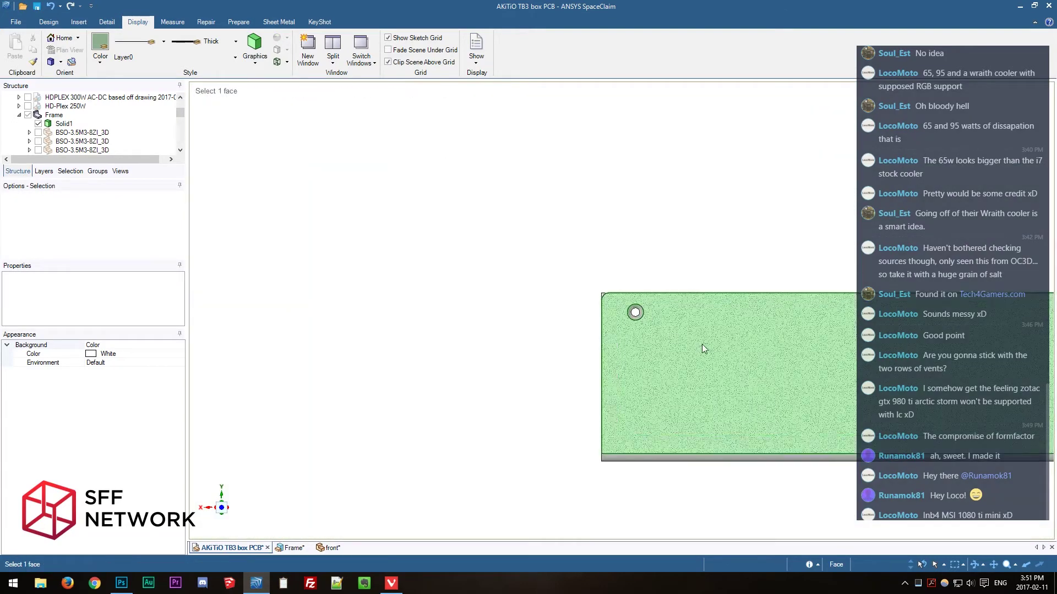
{"action": "scroll", "coordinate": [644, 307], "scroll_direction": "up", "scroll_amount": 3}
{"action": "key", "text": "e"}
{"action": "left_click", "coordinate": [638, 284], "text": "ctrl"}
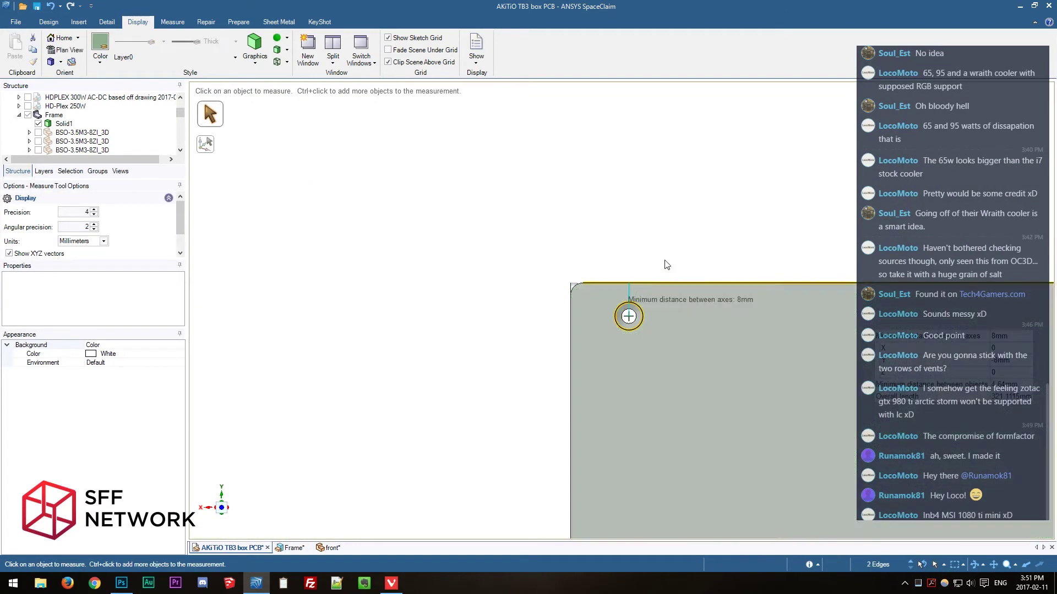
{"action": "key", "text": "Escape"}
Inspect the front underside corner and measure the offset between the cover's rim and the Frame's large side face.
{"action": "scroll", "coordinate": [523, 352], "scroll_direction": "down", "scroll_amount": 3}
{"action": "scroll", "coordinate": [586, 352], "scroll_direction": "up", "scroll_amount": 5}
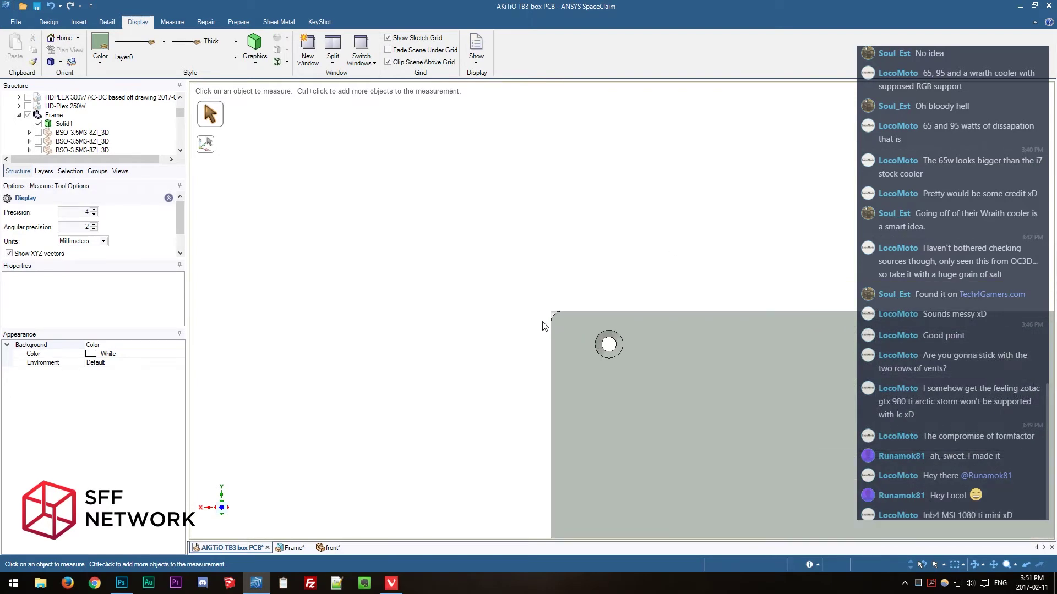
{"action": "scroll", "coordinate": [568, 308], "scroll_direction": "up", "scroll_amount": 6}
{"action": "scroll", "coordinate": [545, 315], "scroll_direction": "down", "scroll_amount": 4}
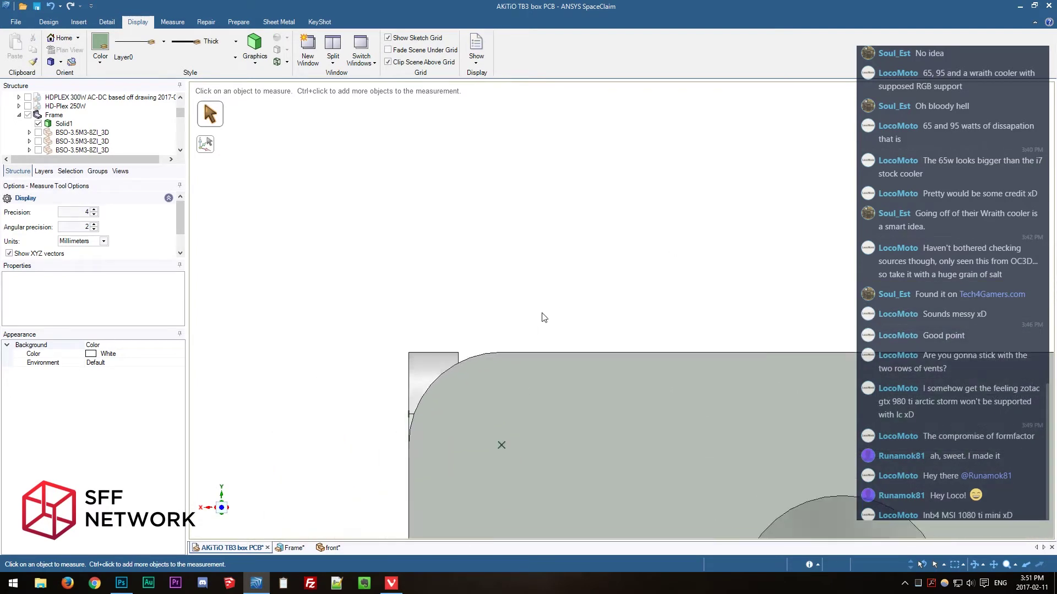
{"action": "scroll", "coordinate": [542, 314], "scroll_direction": "down", "scroll_amount": 4}
{"action": "middle_click_drag", "start_coordinate": [541, 312], "coordinate": [680, 432]}
{"action": "scroll", "coordinate": [748, 296], "scroll_direction": "up", "scroll_amount": 5}
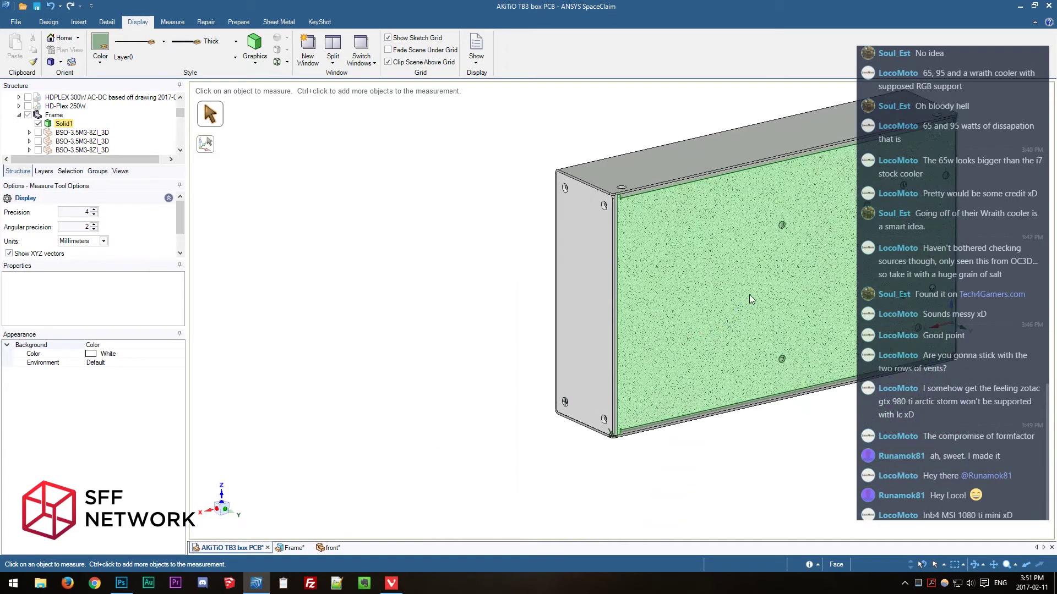
{"action": "left_click", "coordinate": [626, 392]}
{"action": "scroll", "coordinate": [661, 358], "scroll_direction": "up", "scroll_amount": 2}
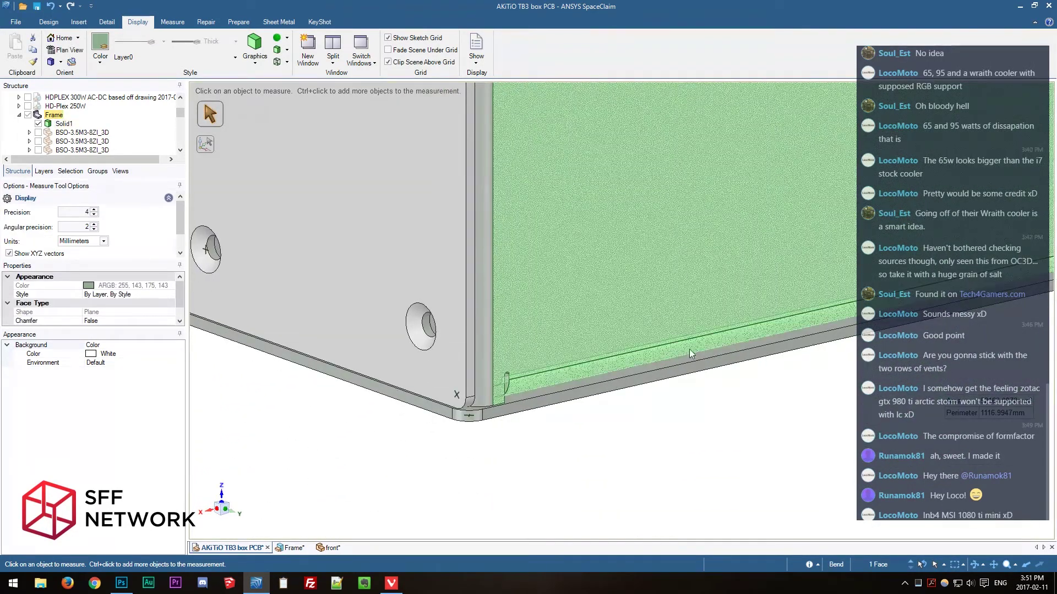
{"action": "scroll", "coordinate": [681, 352], "scroll_direction": "down", "scroll_amount": 1}
{"action": "left_click", "coordinate": [639, 449]}
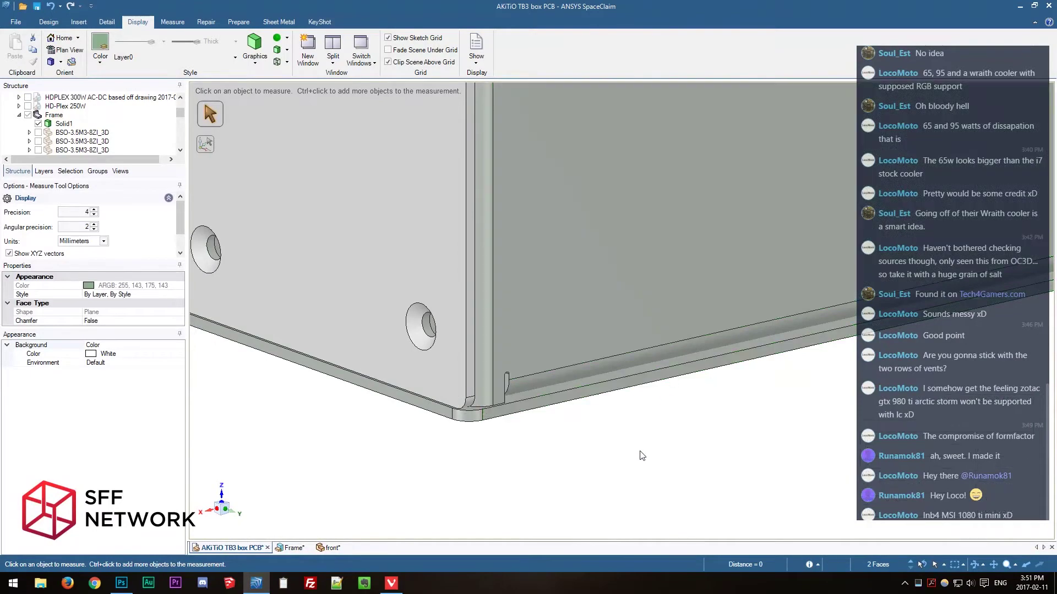
Measure the distance between the front panel's side edge and the Frame's large side face at the lower corner.
{"action": "scroll", "coordinate": [637, 459], "scroll_direction": "down", "scroll_amount": 2}
{"action": "scroll", "coordinate": [617, 435], "scroll_direction": "up", "scroll_amount": 3}
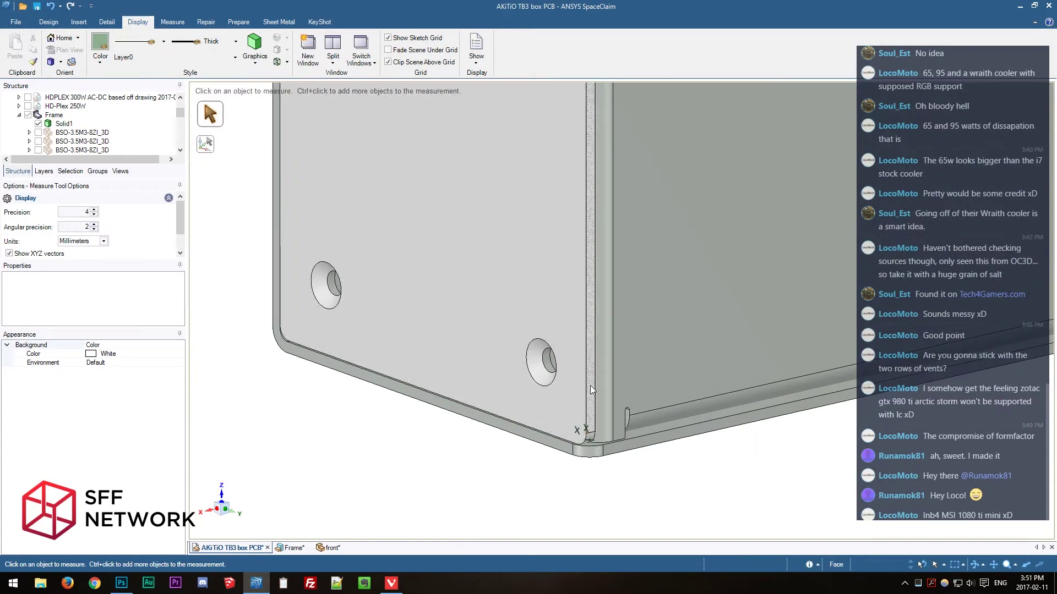
{"action": "left_click", "coordinate": [590, 385]}
{"action": "left_click", "coordinate": [672, 337], "text": "ctrl"}
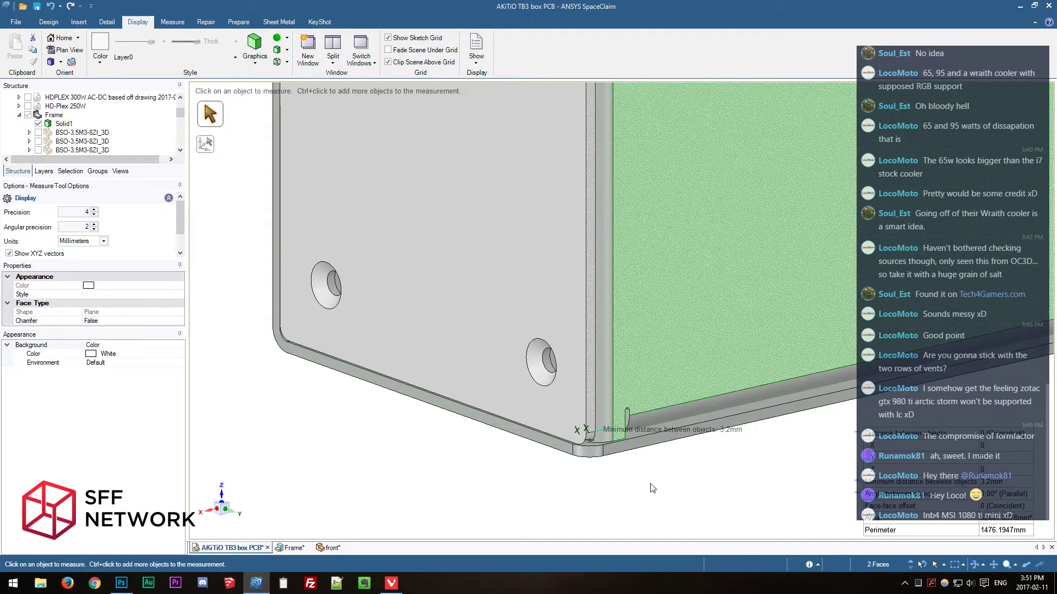
{"action": "left_click", "coordinate": [266, 497]}
Examine the front corner straight on from the side and underside, including the front panel showing behind the rounded cover corner.
{"action": "left_click", "coordinate": [228, 516]}
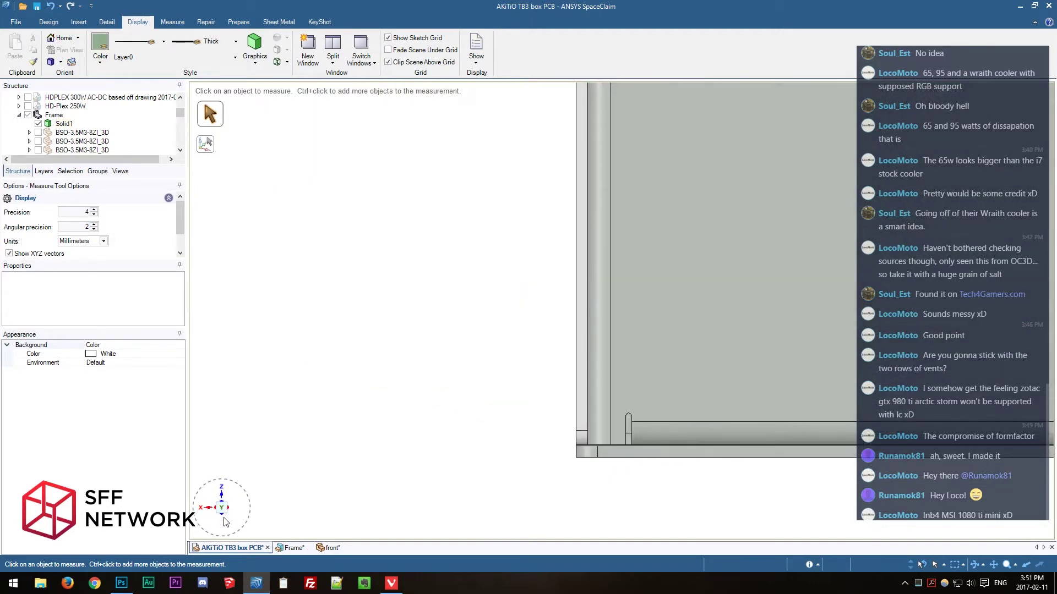
{"action": "left_click", "coordinate": [223, 520]}
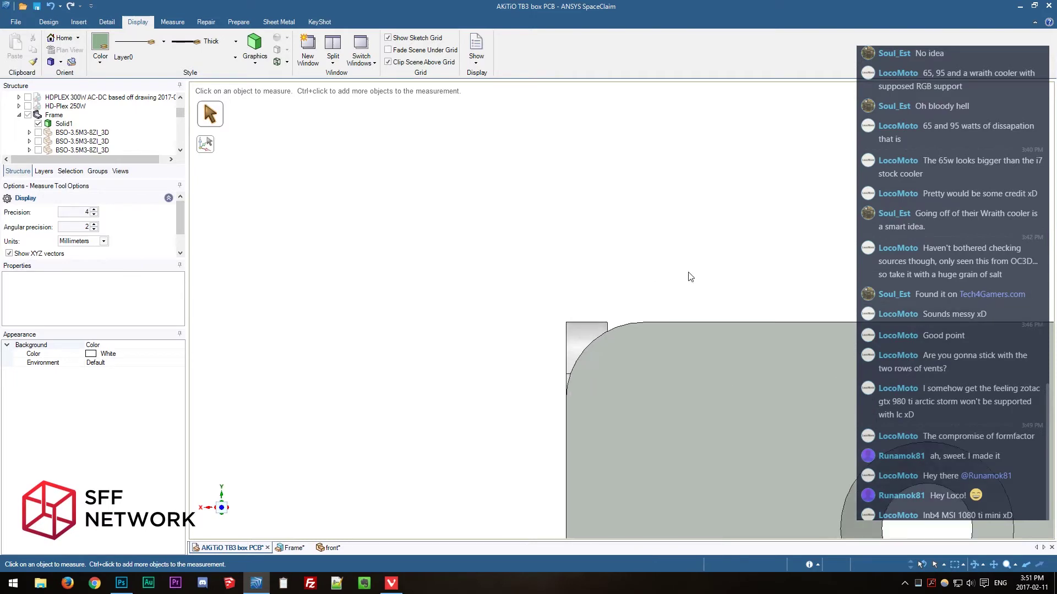
{"action": "scroll", "coordinate": [582, 300], "scroll_direction": "down", "scroll_amount": 2}
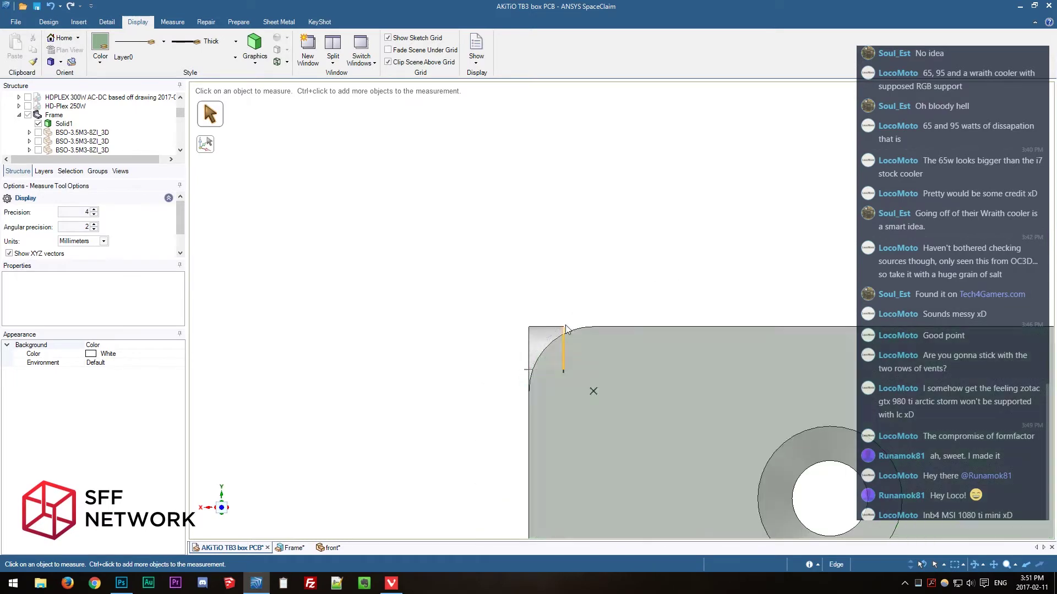
{"action": "scroll", "coordinate": [420, 332], "scroll_direction": "down", "scroll_amount": 4}
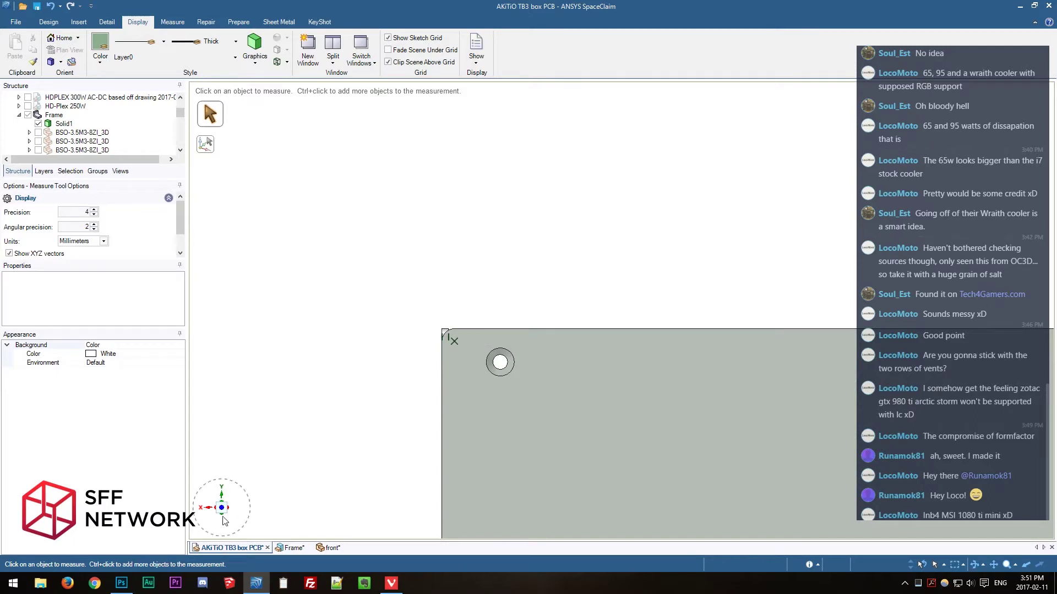
{"action": "scroll", "coordinate": [333, 439], "scroll_direction": "down", "scroll_amount": 4}
{"action": "middle_click_drag", "start_coordinate": [429, 336], "coordinate": [334, 323]}
{"action": "key", "text": "Escape"}
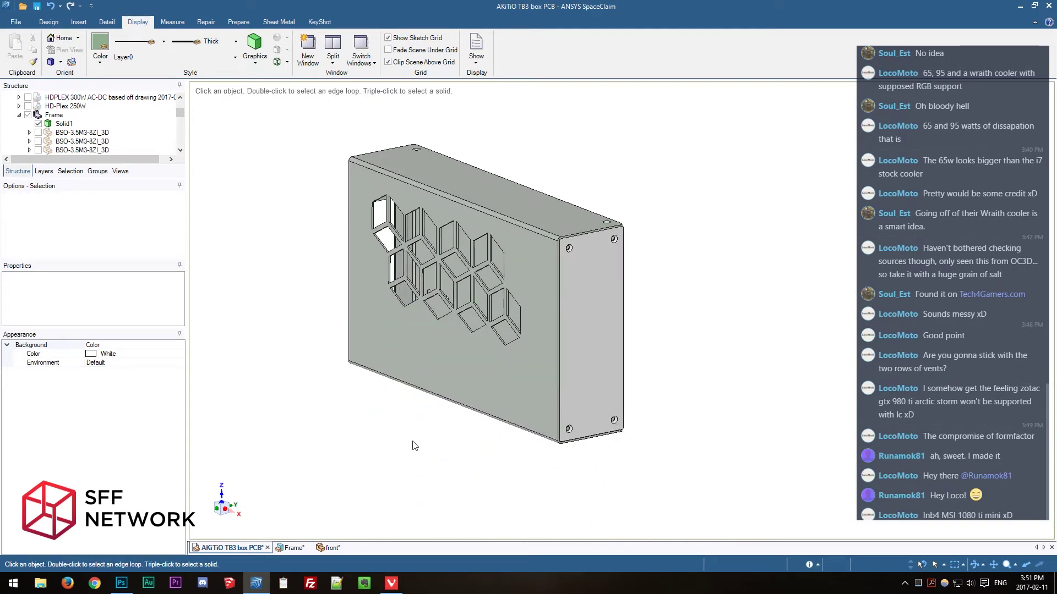
Examine the bend relief slot at the Frame's upper front corner beside the front panel.
{"action": "middle_click_drag", "start_coordinate": [415, 450], "coordinate": [329, 452]}
{"action": "scroll", "coordinate": [352, 346], "scroll_direction": "up", "scroll_amount": 6}
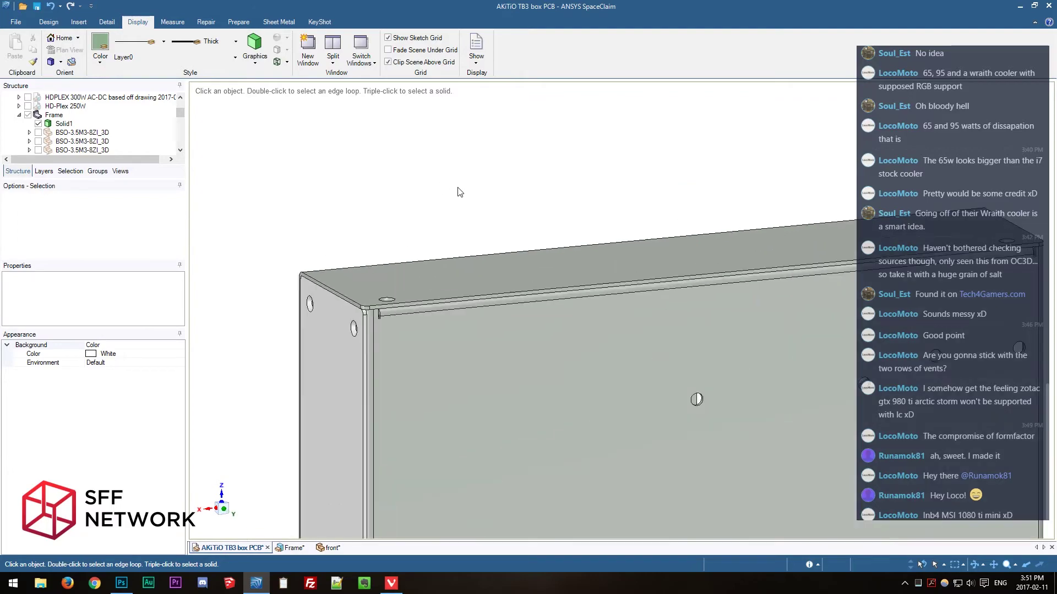
{"action": "left_click", "coordinate": [341, 359]}
{"action": "scroll", "coordinate": [342, 352], "scroll_direction": "down", "scroll_amount": 3}
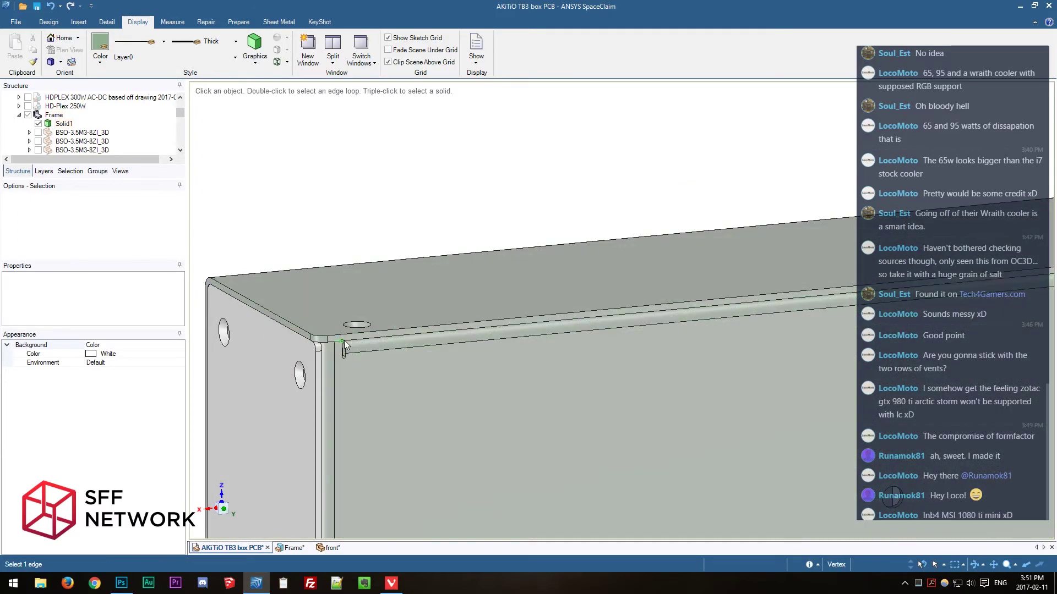
{"action": "left_click", "coordinate": [343, 356]}
{"action": "scroll", "coordinate": [342, 358], "scroll_direction": "down", "scroll_amount": 4}
{"action": "left_click", "coordinate": [679, 264]}
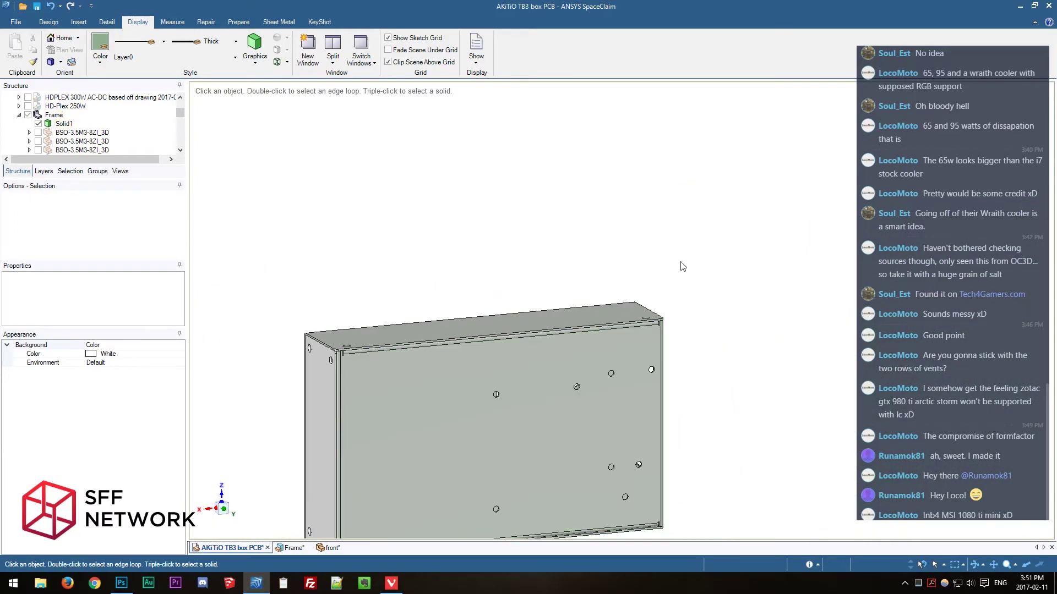
Show the hidden BSO-3.5M3-8ZI standoffs of the Frame component again.
{"action": "left_click", "coordinate": [53, 114]}
{"action": "left_click", "coordinate": [29, 117]}
{"action": "left_click", "coordinate": [29, 117]}
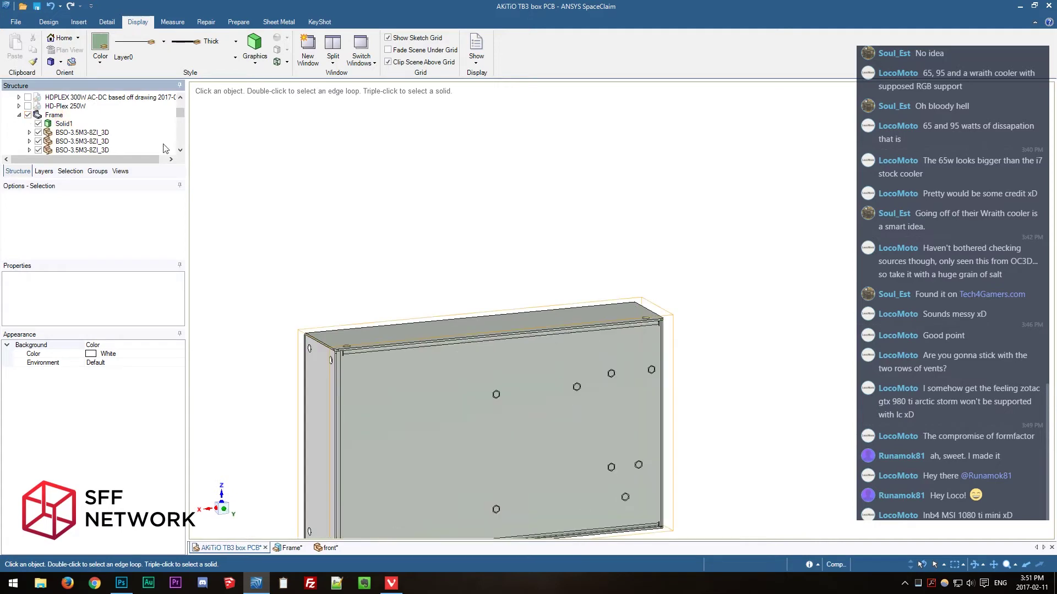
Review the assembled box from the vented cover side, the front panel and the Frame's standoff side.
{"action": "middle_click_drag", "start_coordinate": [398, 263], "coordinate": [764, 234]}
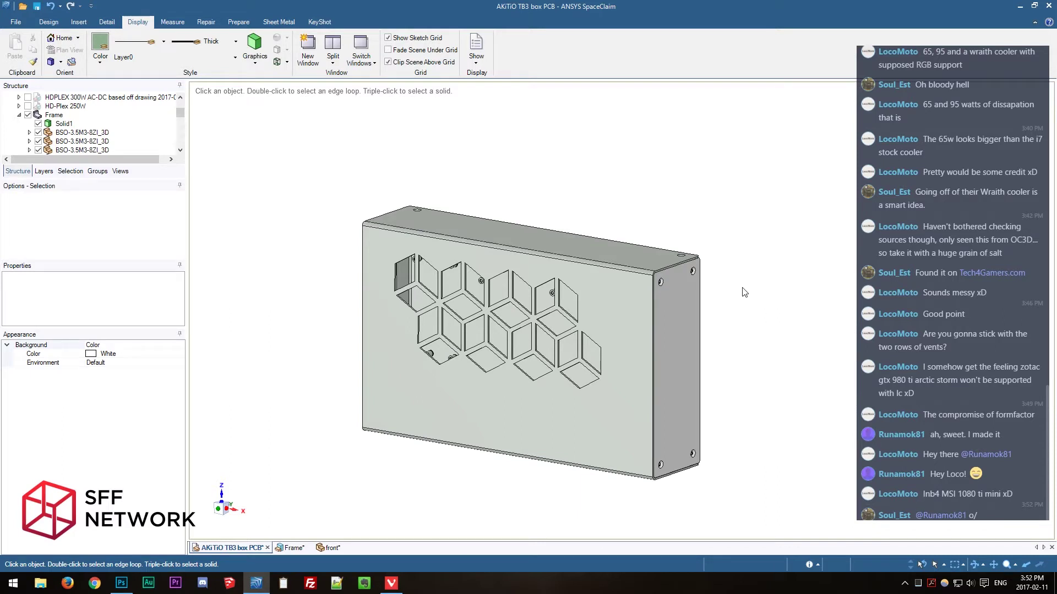
{"action": "left_click", "coordinate": [686, 274]}
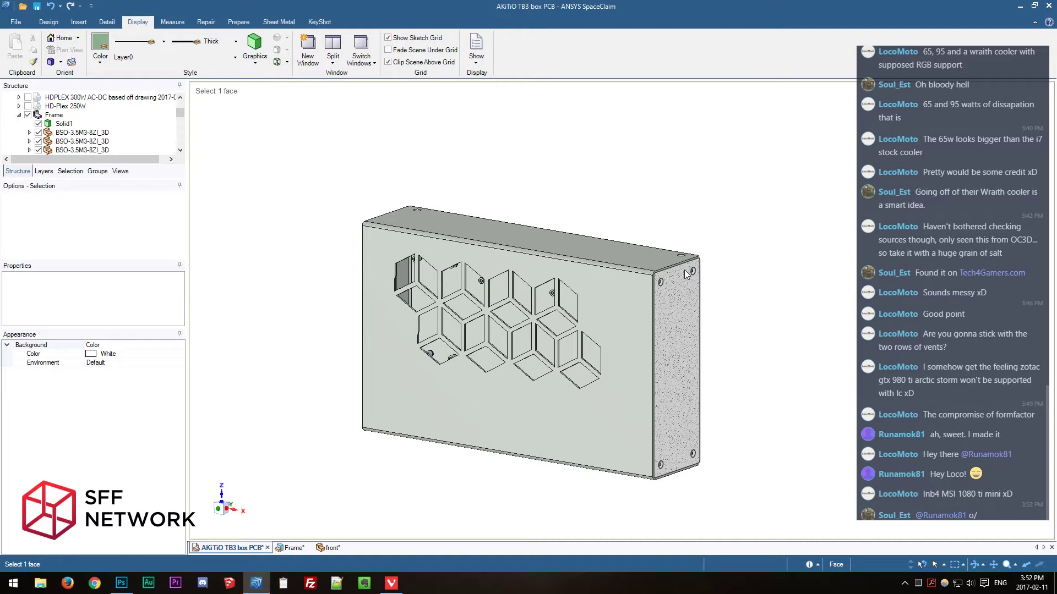
{"action": "left_click", "coordinate": [806, 304]}
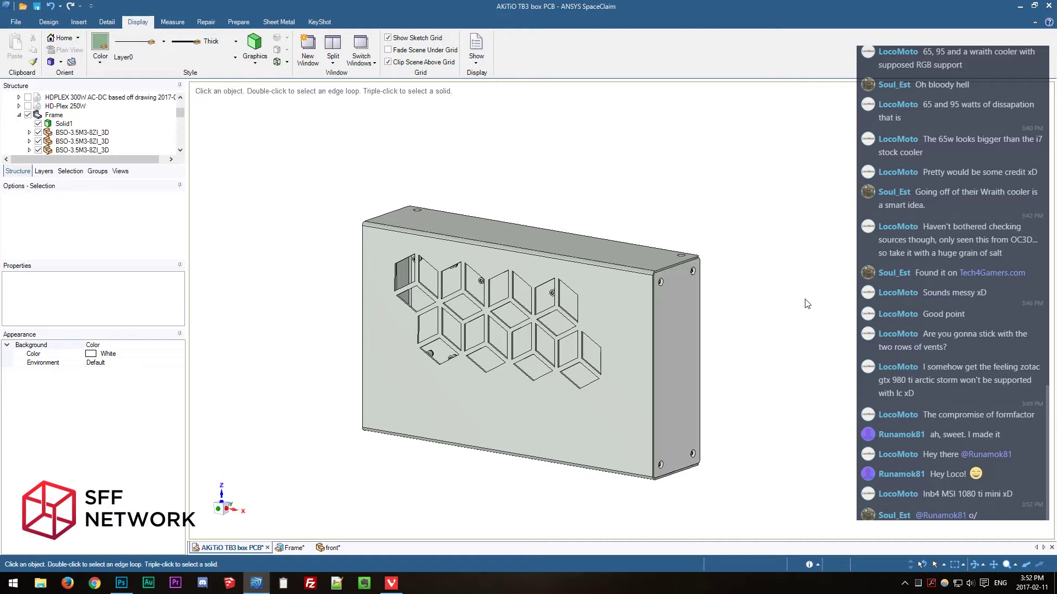
{"action": "middle_click_drag", "start_coordinate": [793, 328], "coordinate": [765, 346]}
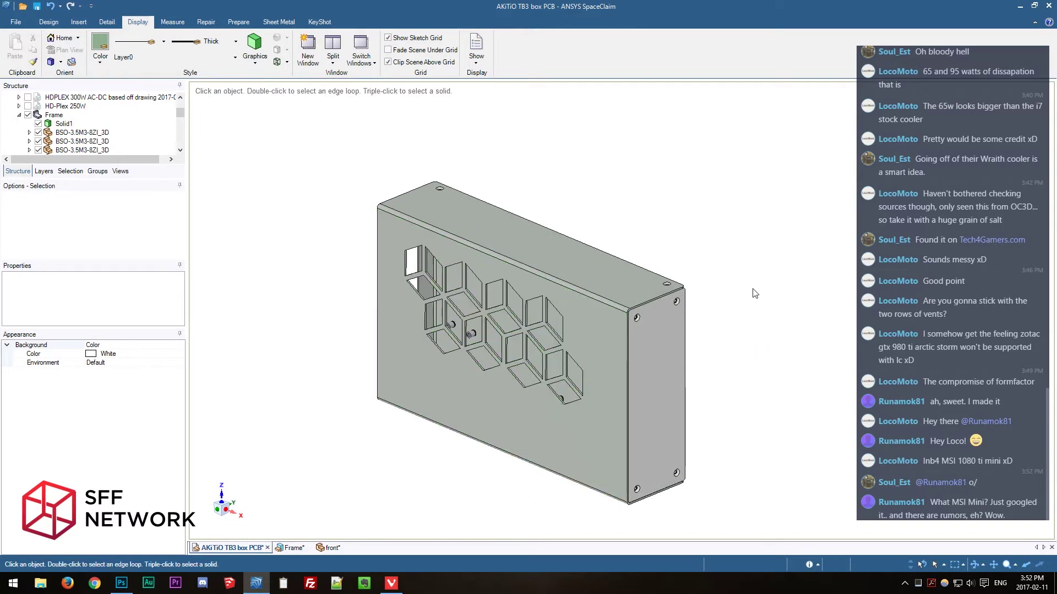
{"action": "middle_click_drag", "start_coordinate": [756, 294], "coordinate": [554, 262]}
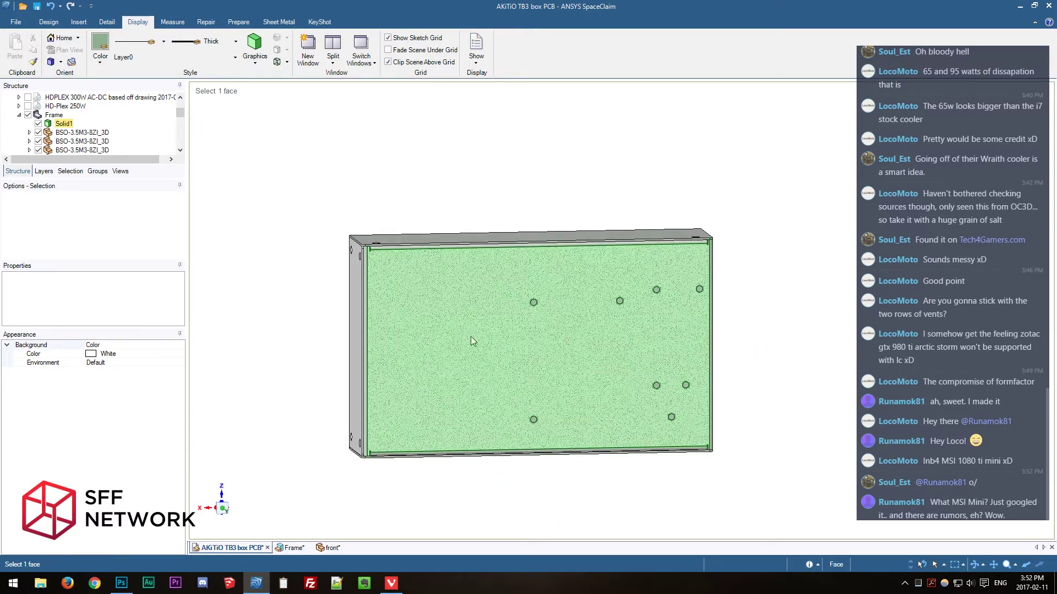
{"action": "middle_click_drag", "start_coordinate": [488, 510], "coordinate": [830, 449]}
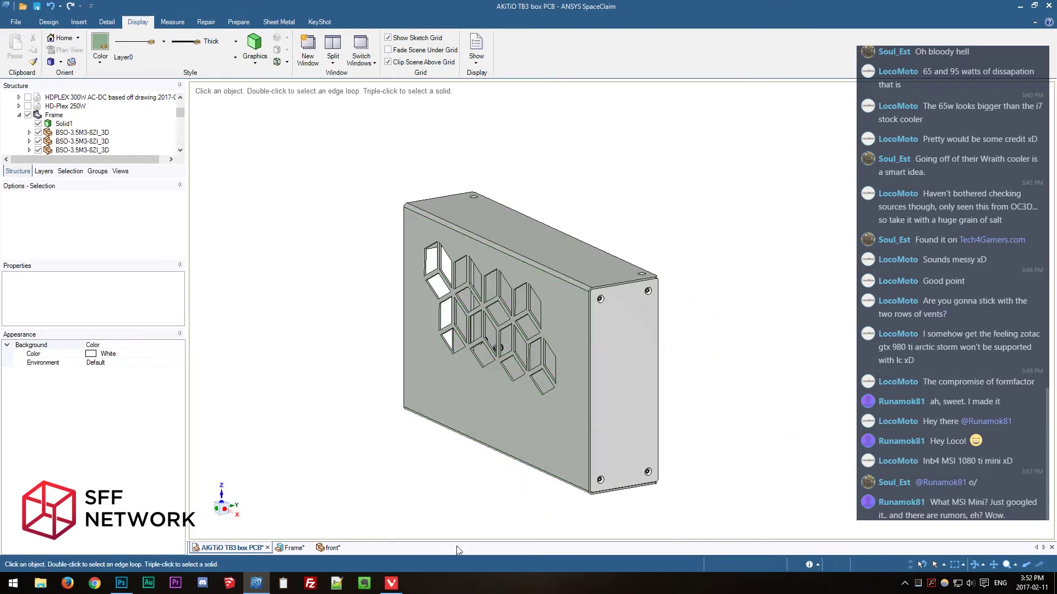
Switch to the Vivaldi browser.
{"action": "left_click", "coordinate": [391, 583]}
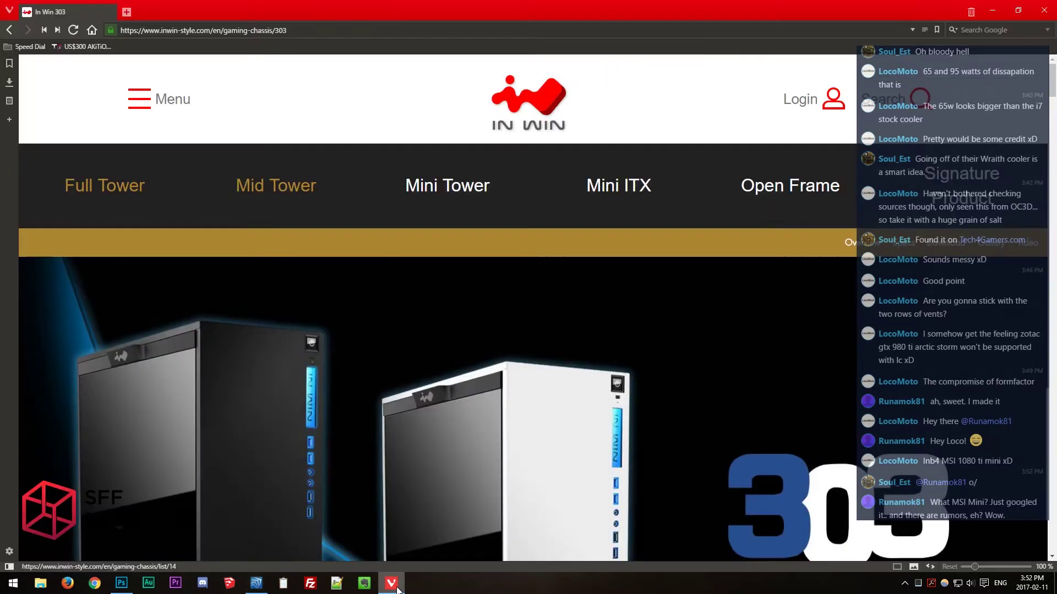
Search Google for "msi short card facebook" in a new tab.
{"action": "left_click", "coordinate": [126, 11]}
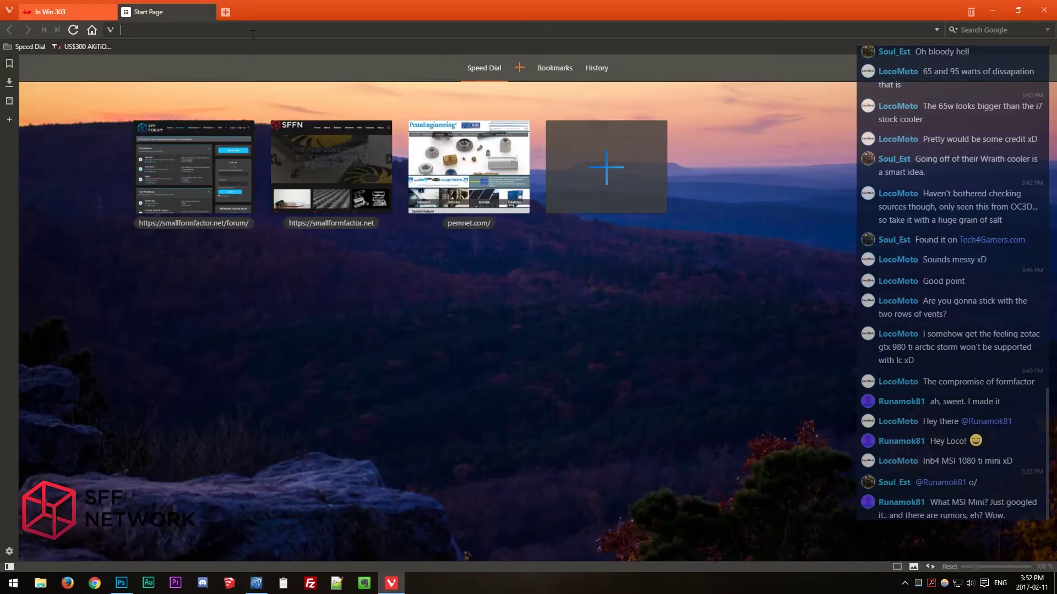
{"action": "type", "text": "msi"}
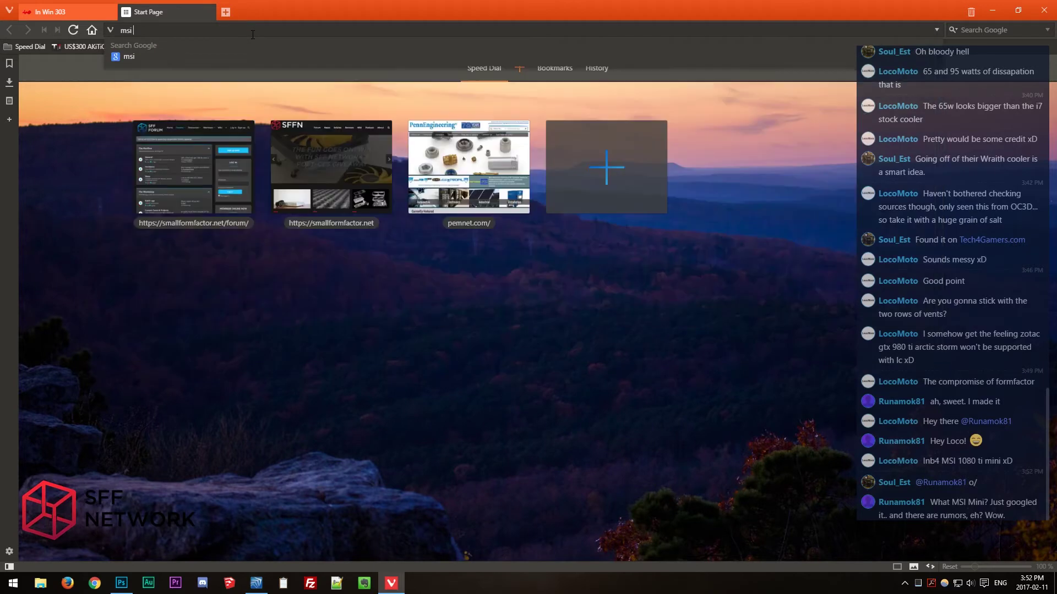
{"action": "type", "text": " short card facebook"}
{"action": "key", "text": "Return"}
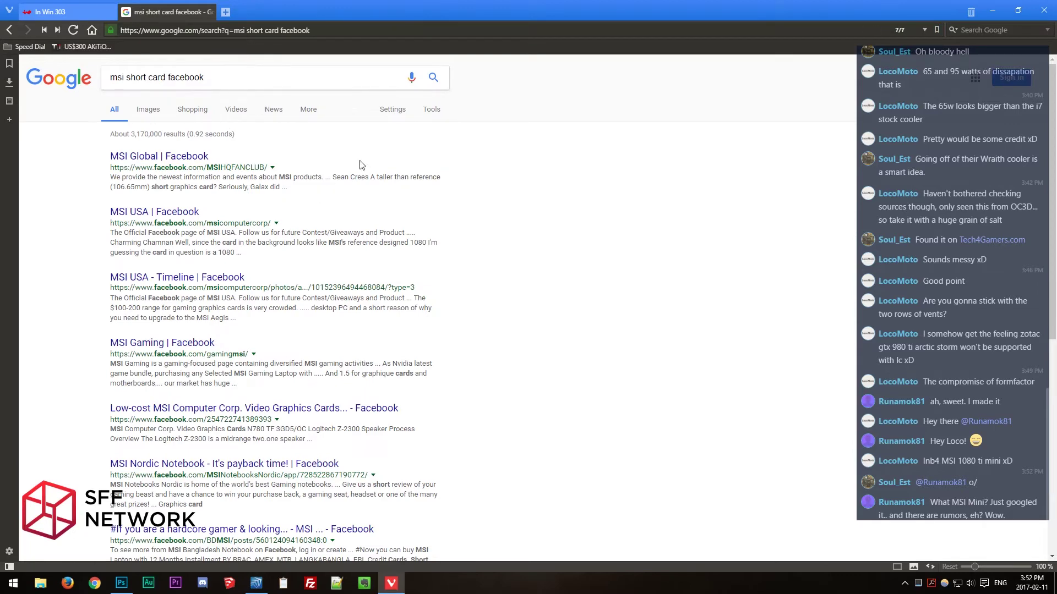
Limit the search results to the past week and look through them for MSI's short card post.
{"action": "left_click", "coordinate": [431, 109]}
{"action": "left_click", "coordinate": [127, 134]}
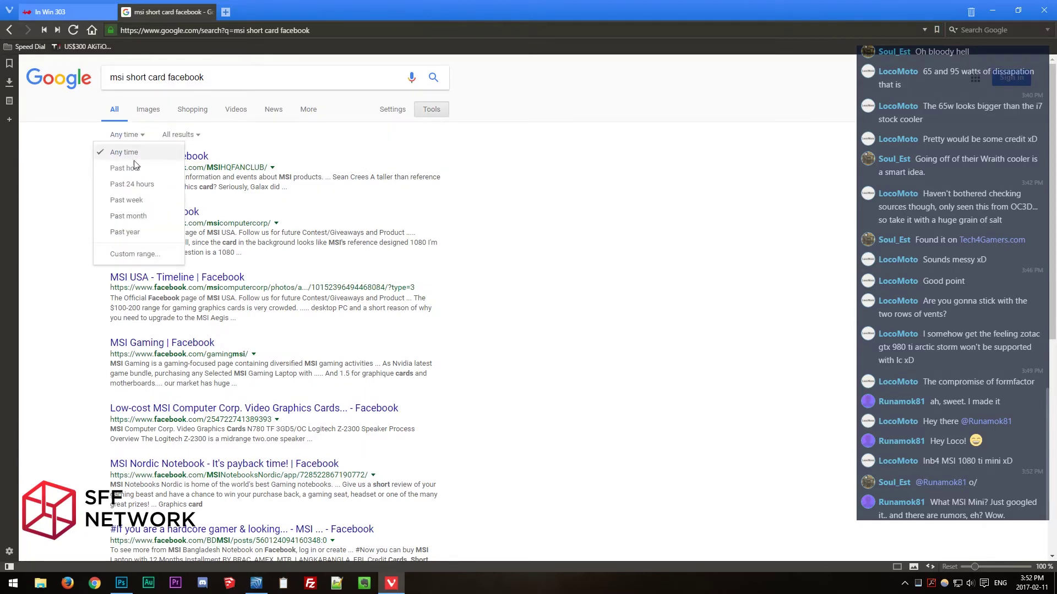
{"action": "left_click", "coordinate": [134, 201]}
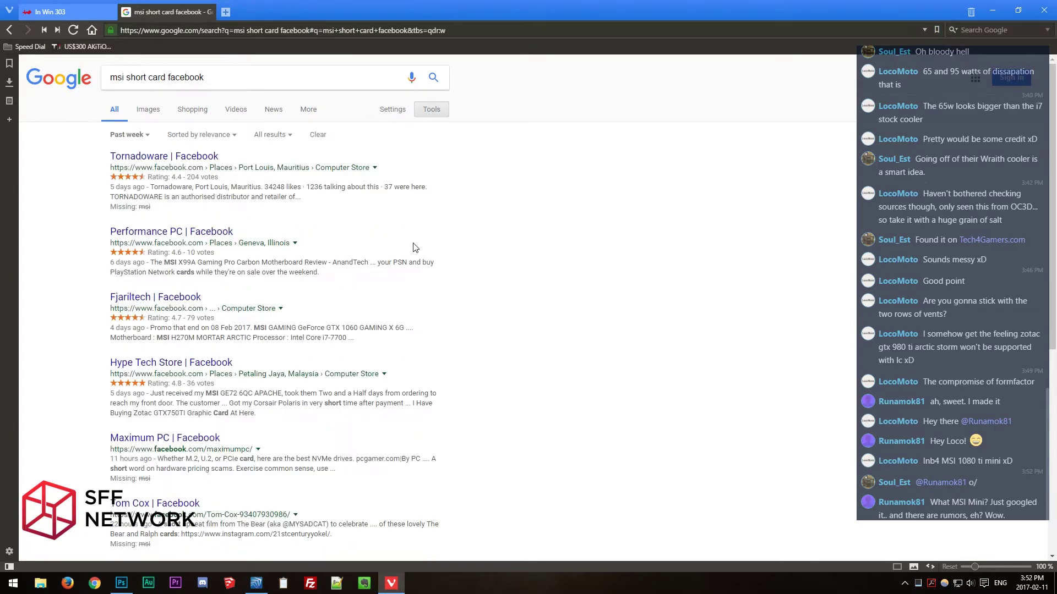
{"action": "scroll", "coordinate": [357, 325], "scroll_direction": "down", "scroll_amount": 5}
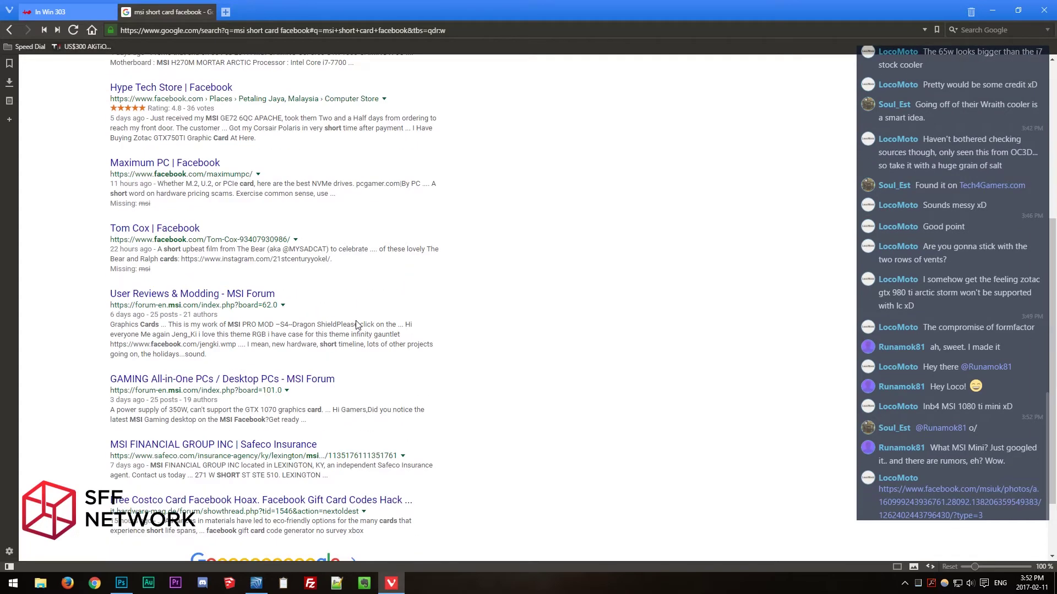
{"action": "scroll", "coordinate": [356, 325], "scroll_direction": "up", "scroll_amount": 4}
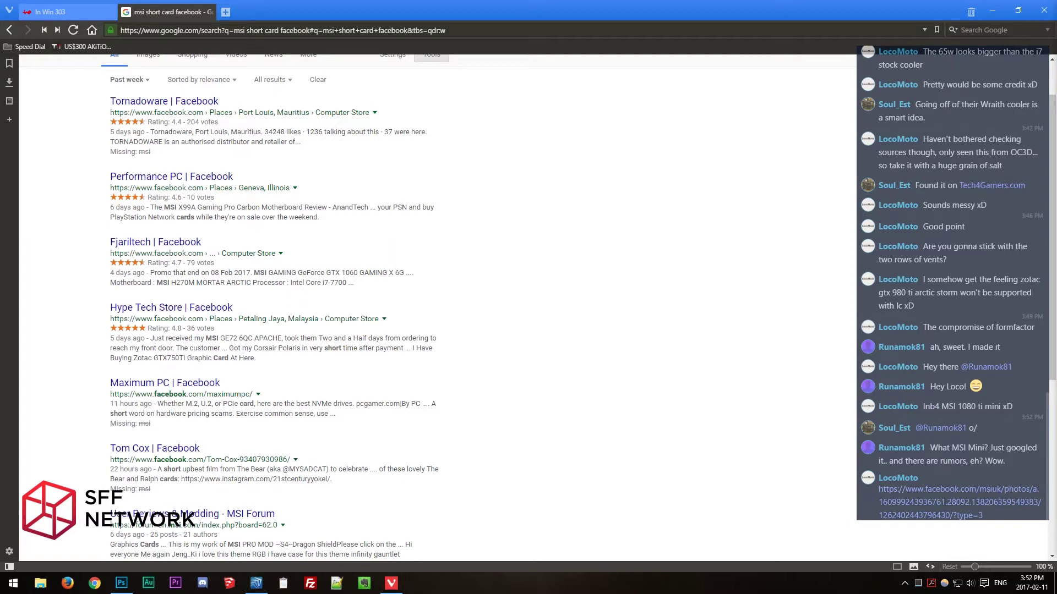
Open the MSI UK Facebook photo link shared in the chat and dismiss the login prompt to view the teaser image.
{"action": "left_click", "coordinate": [466, 30]}
{"action": "key", "text": "ctrl+v"}
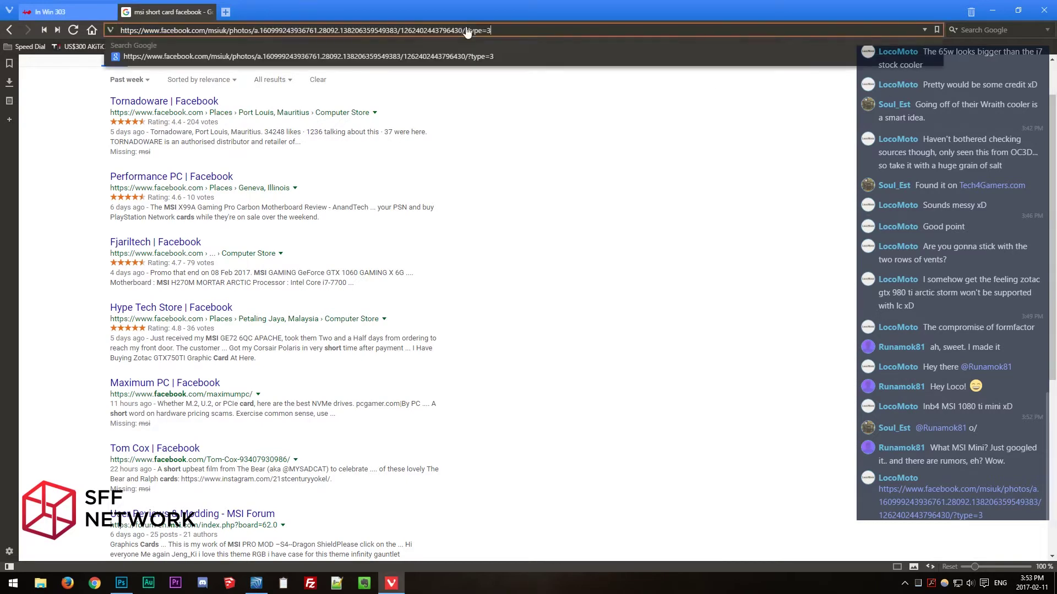
{"action": "key", "text": "Return"}
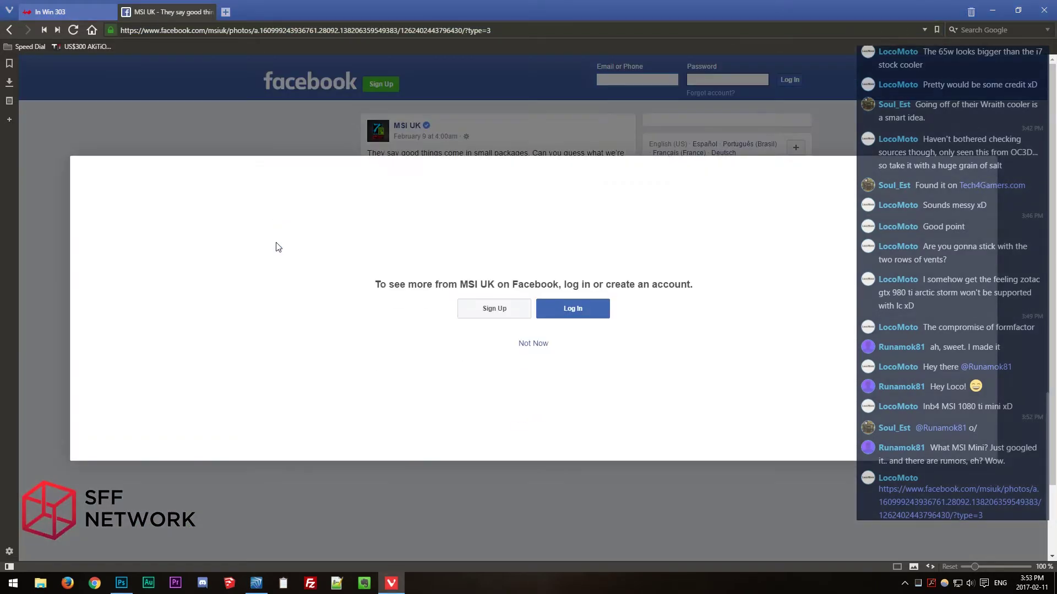
{"action": "left_click", "coordinate": [551, 346]}
{"action": "scroll", "coordinate": [303, 259], "scroll_direction": "down", "scroll_amount": 1}
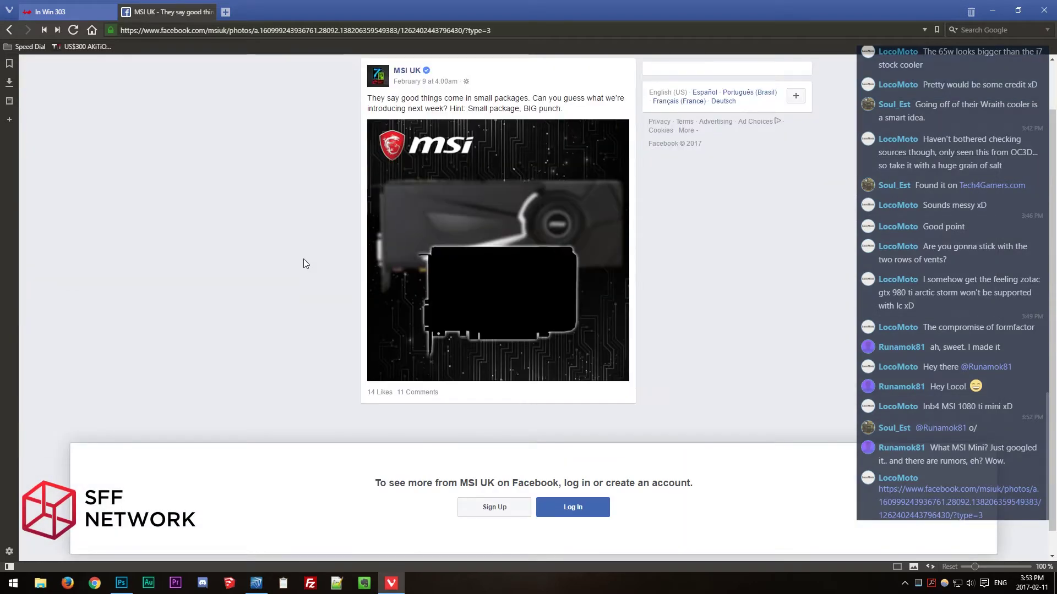
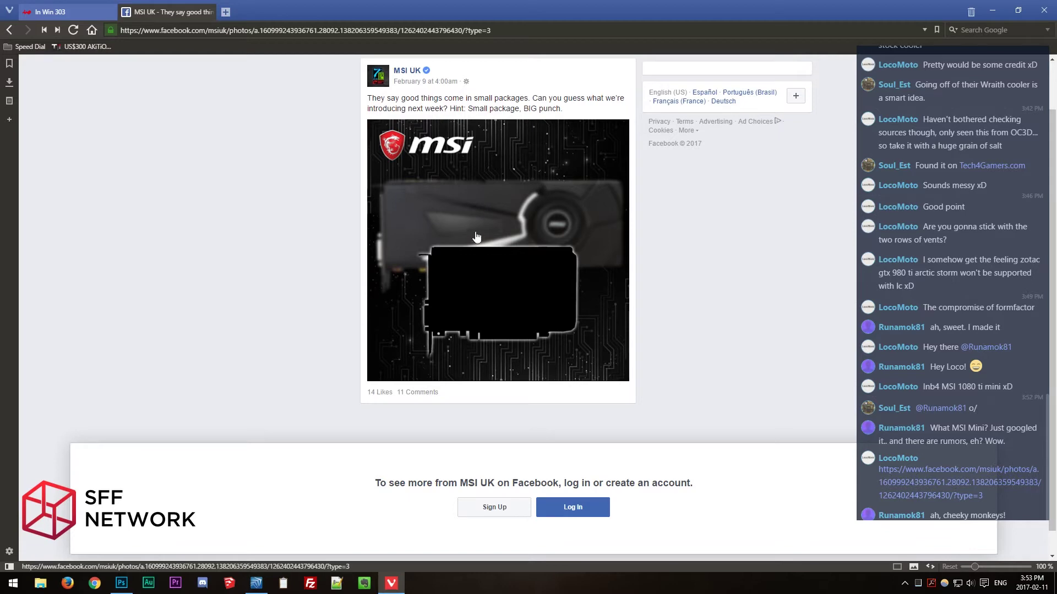
Search for "msi gtx 1080" in a new tab and open MSI USA's GeForce GTX 1080 GAMING X 8G page.
{"action": "left_click", "coordinate": [225, 12]}
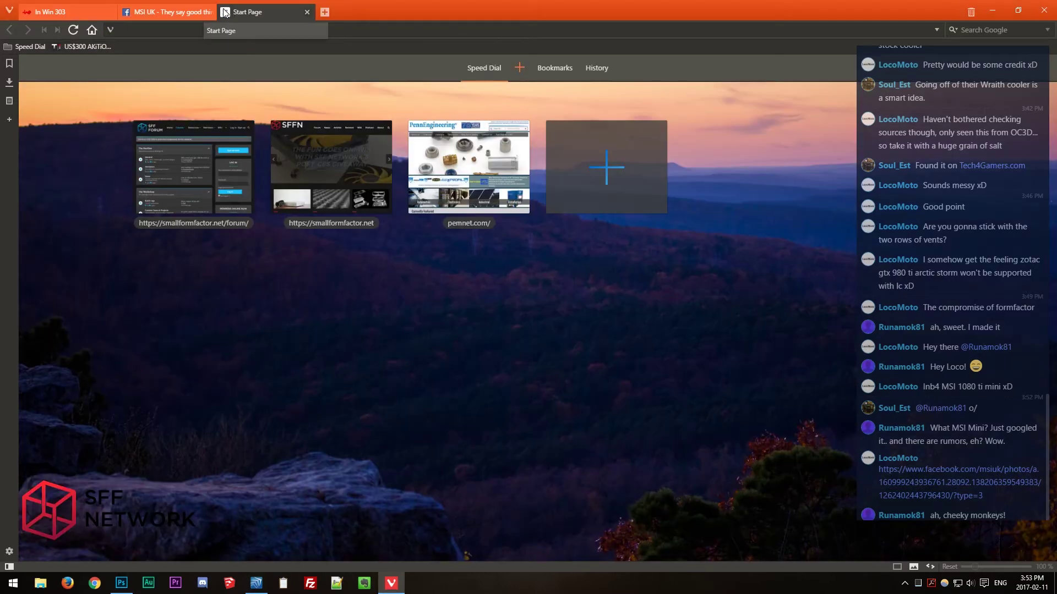
{"action": "type", "text": "msi gtx 1080"}
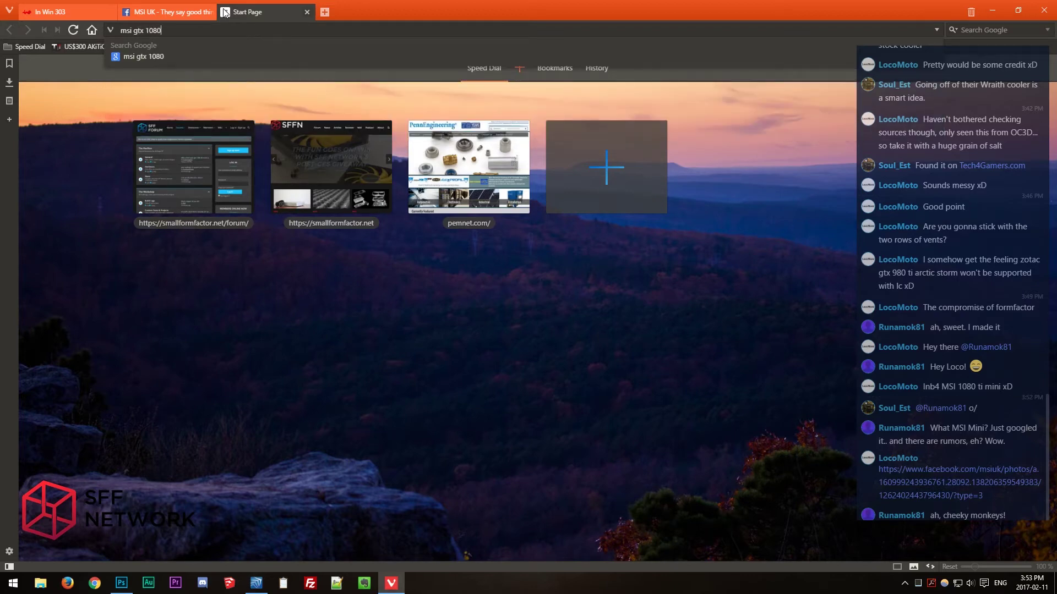
{"action": "key", "text": "Return"}
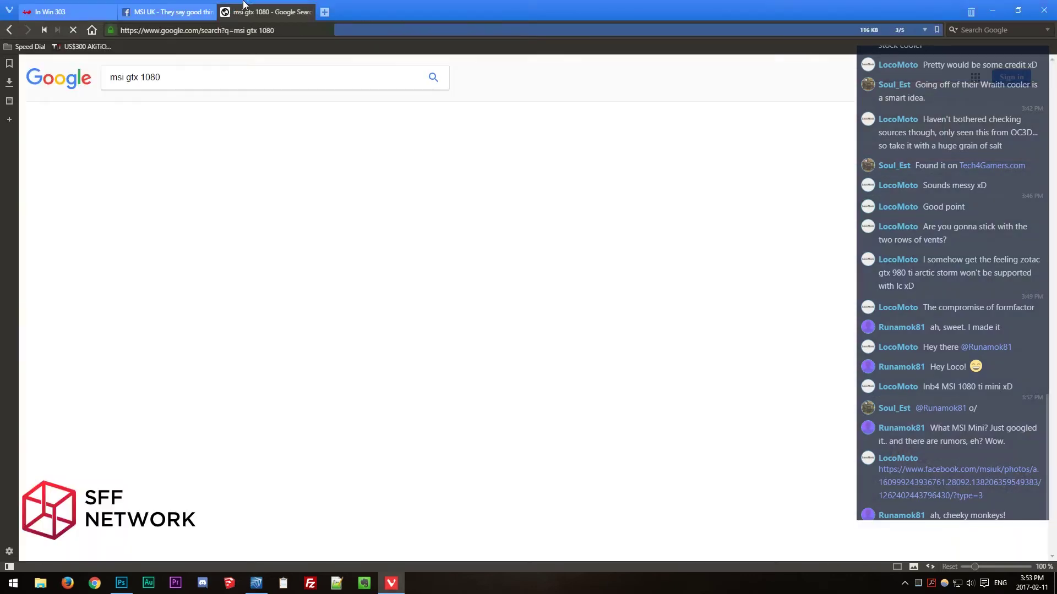
{"action": "left_click", "coordinate": [192, 228]}
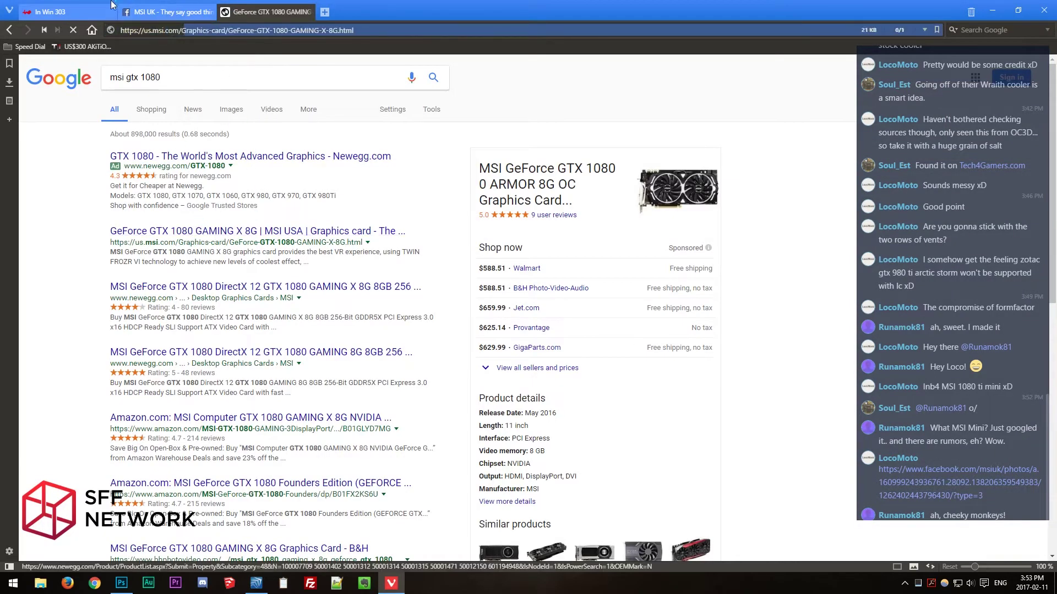
{"action": "key", "text": "ctrl+Tab"}
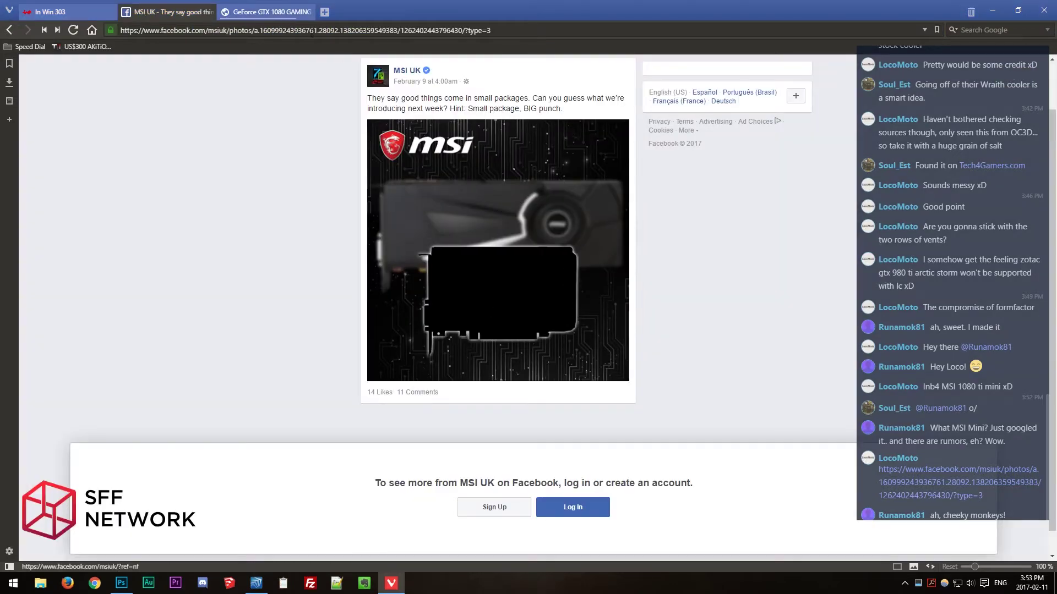
{"action": "left_click", "coordinate": [276, 13]}
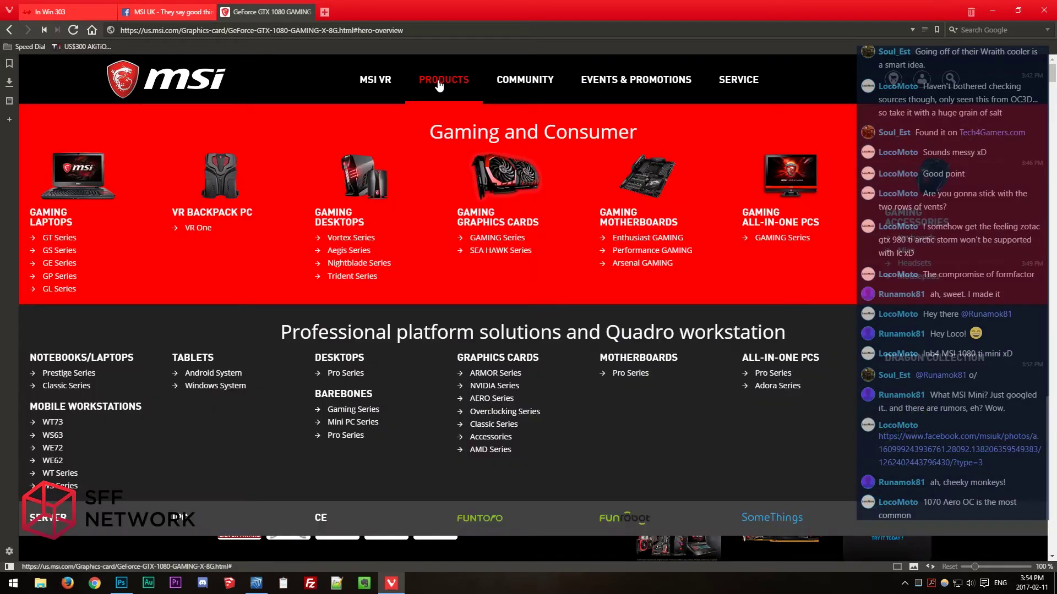
Open the Gaming Series graphics cards listing on MSI's site and bring up its advanced search filters.
{"action": "mouse_move", "coordinate": [438, 88]}
{"action": "left_click", "coordinate": [507, 234]}
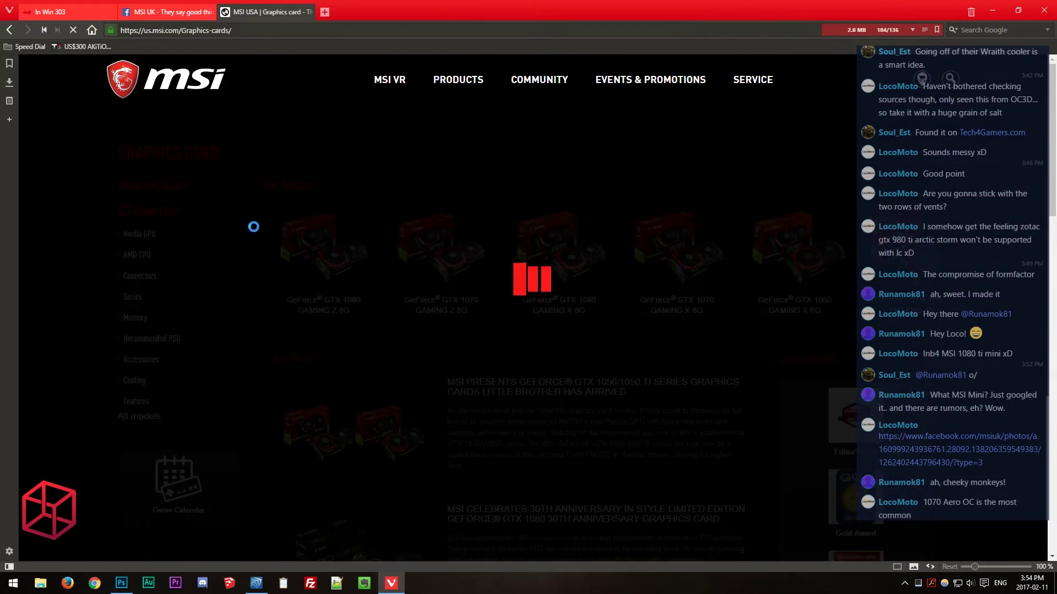
{"action": "scroll", "coordinate": [253, 226], "scroll_direction": "down", "scroll_amount": 4}
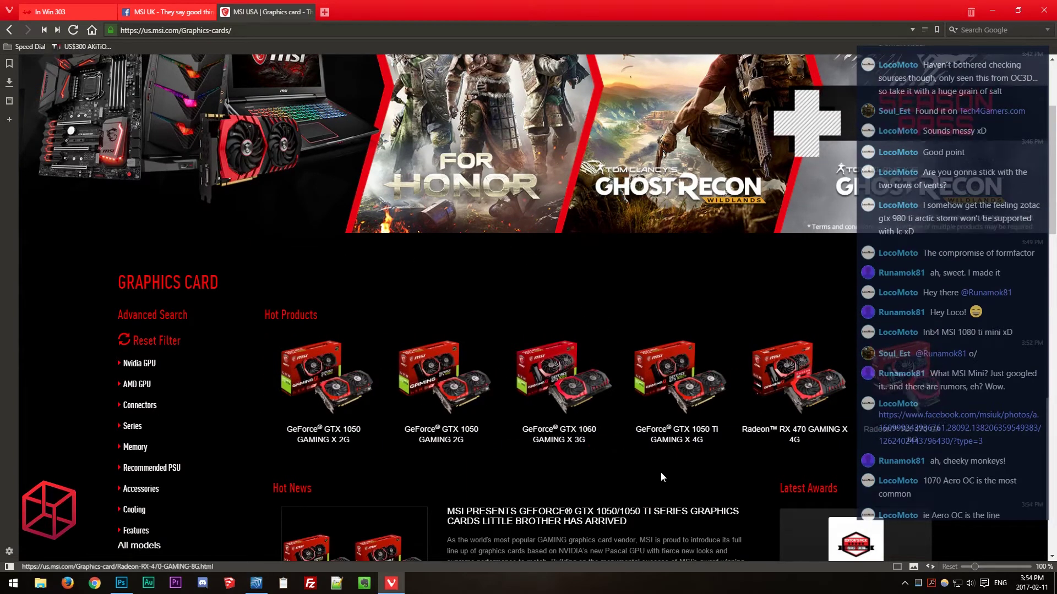
{"action": "scroll", "coordinate": [660, 472], "scroll_direction": "down", "scroll_amount": 3}
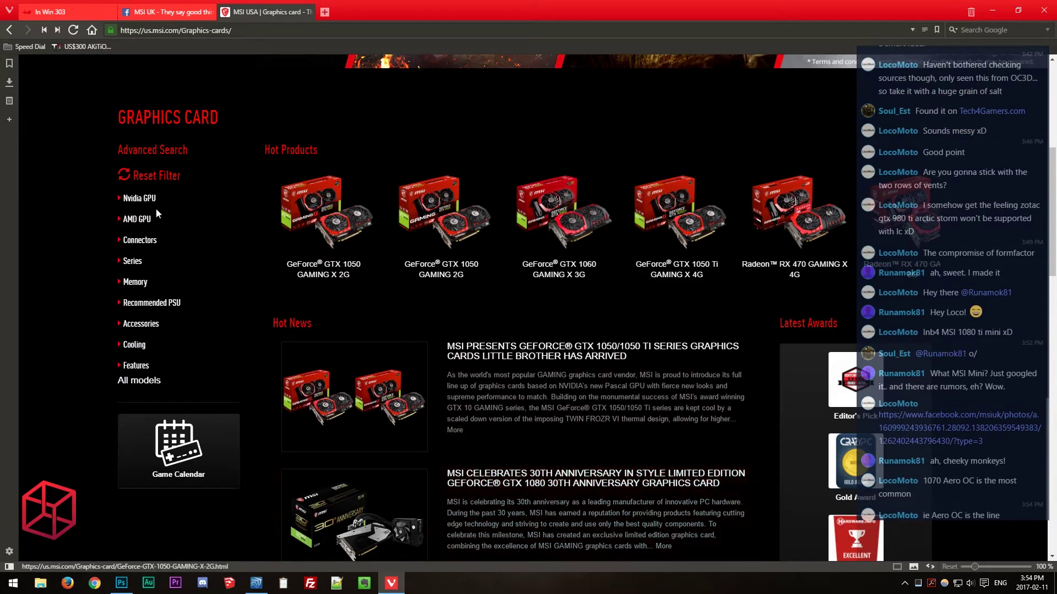
Filter the graphics cards by GeForce GTX 1080 and open the AERO 8G OC and AERO 8G models in new tabs.
{"action": "left_click", "coordinate": [120, 199]}
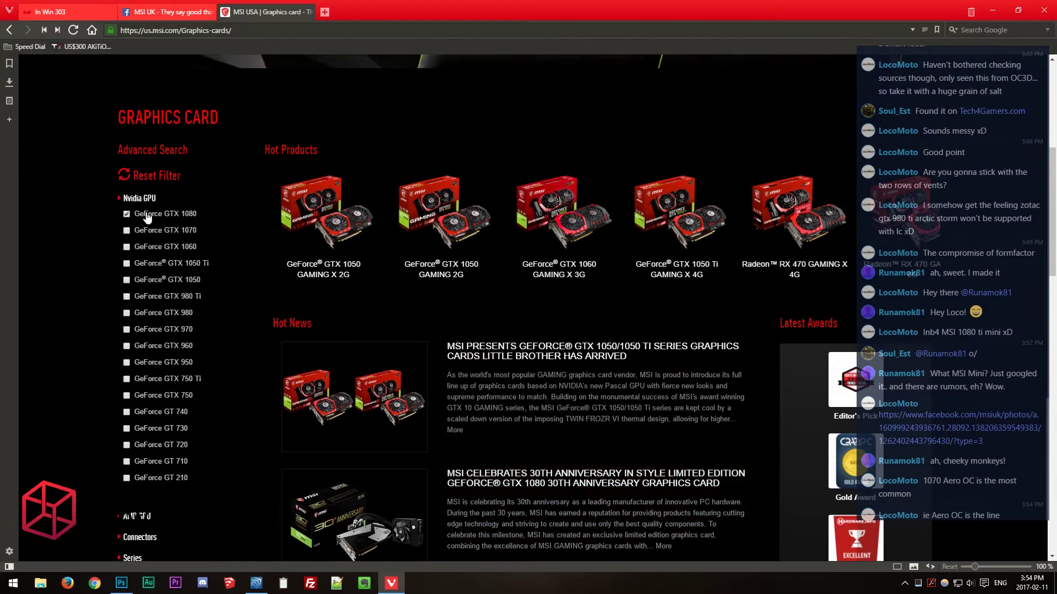
{"action": "left_click", "coordinate": [142, 213]}
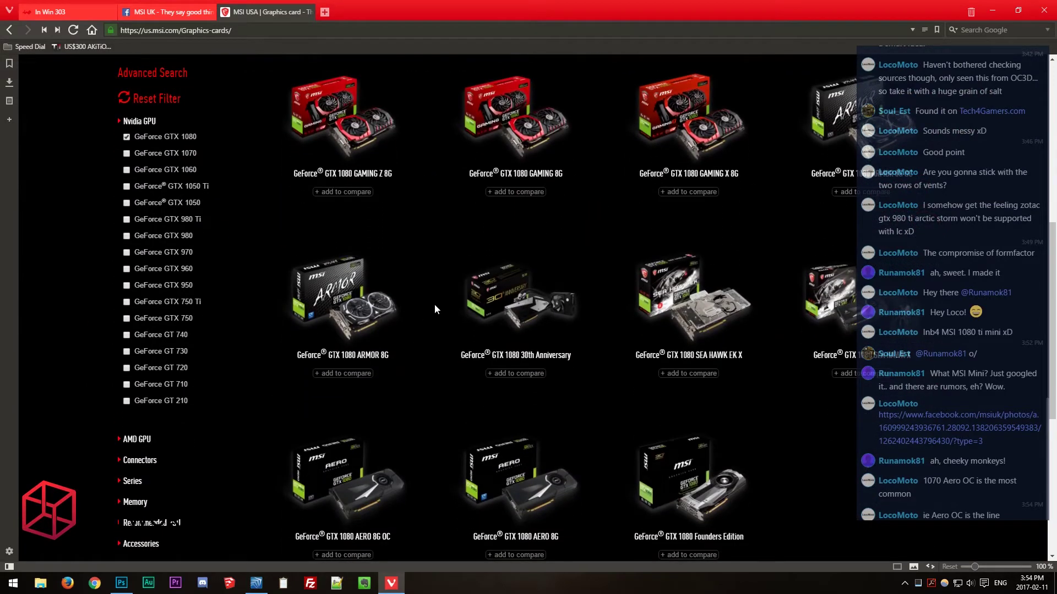
{"action": "scroll", "coordinate": [436, 309], "scroll_direction": "down", "scroll_amount": 1}
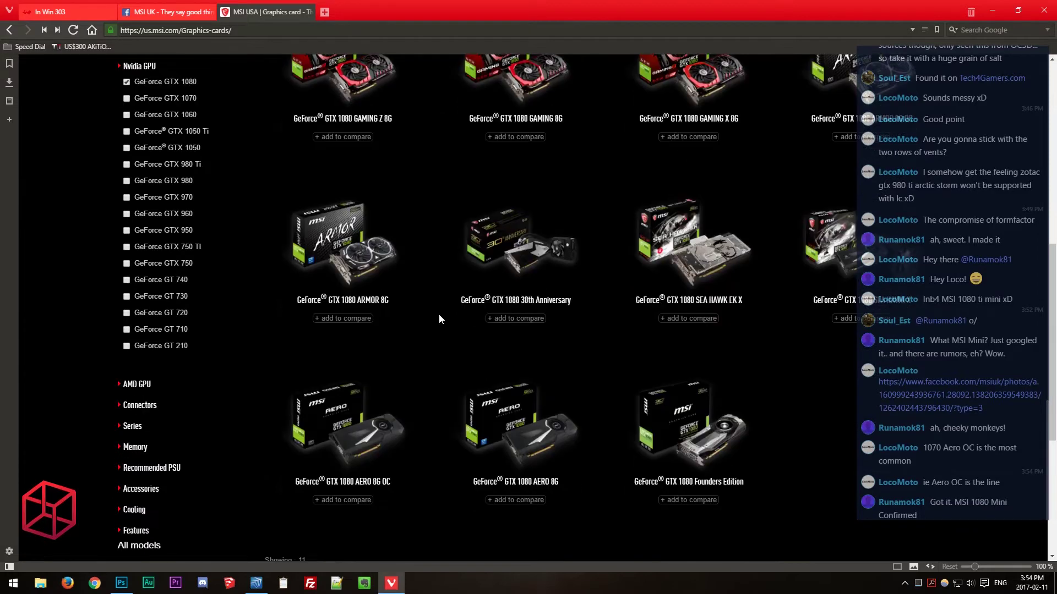
{"action": "middle_click", "coordinate": [378, 428]}
{"action": "scroll", "coordinate": [467, 404], "scroll_direction": "down", "scroll_amount": 3}
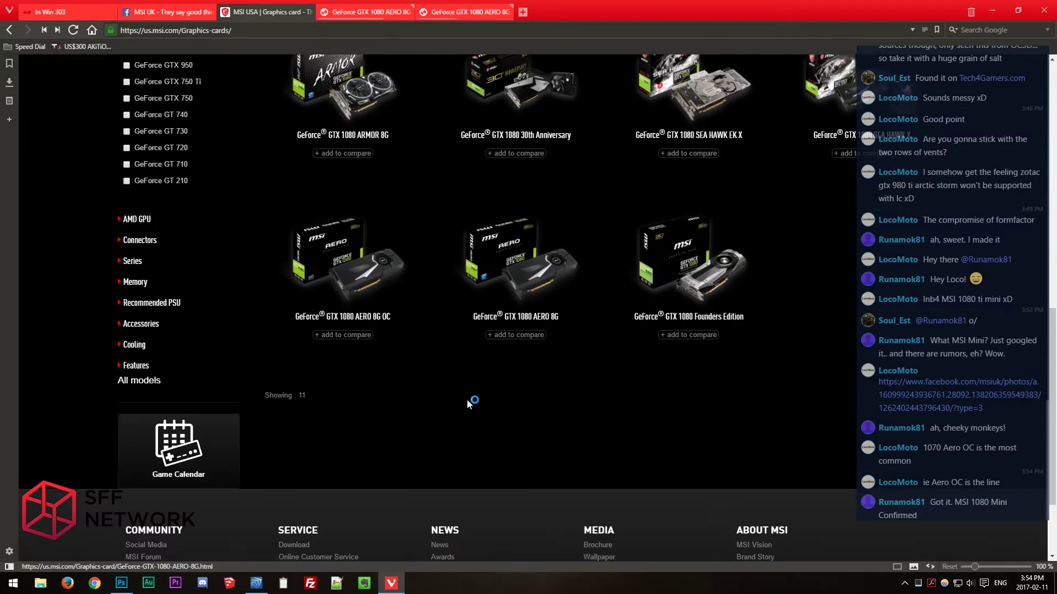
Switch the filter from GeForce GTX 1080 to GTX 1070 and open its AERO 8G OC and AERO 8G models in new tabs.
{"action": "scroll", "coordinate": [207, 208], "scroll_direction": "up", "scroll_amount": 6}
{"action": "left_click", "coordinate": [167, 208]}
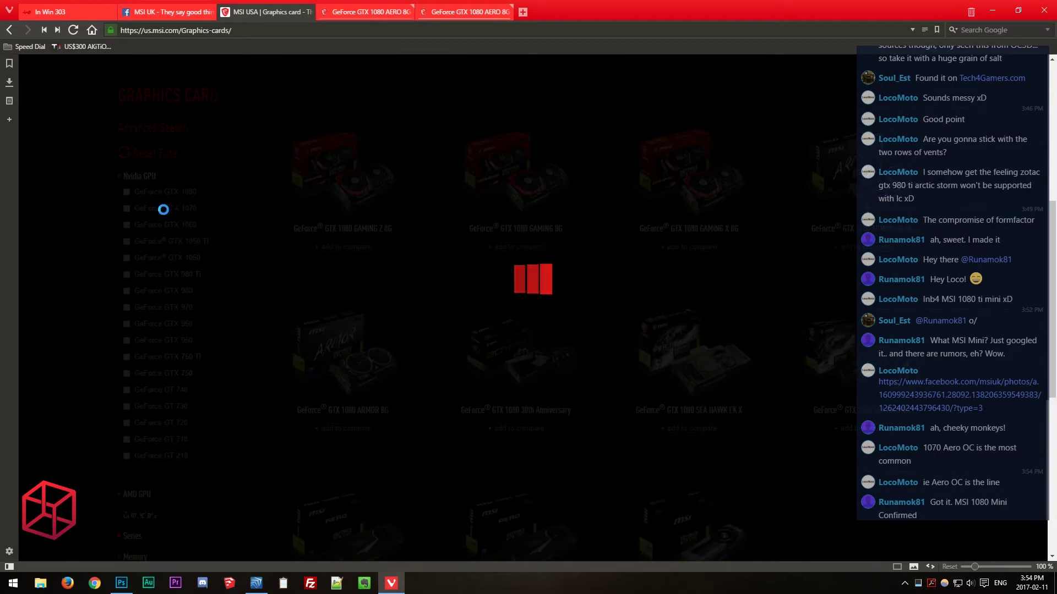
{"action": "left_click", "coordinate": [183, 160]}
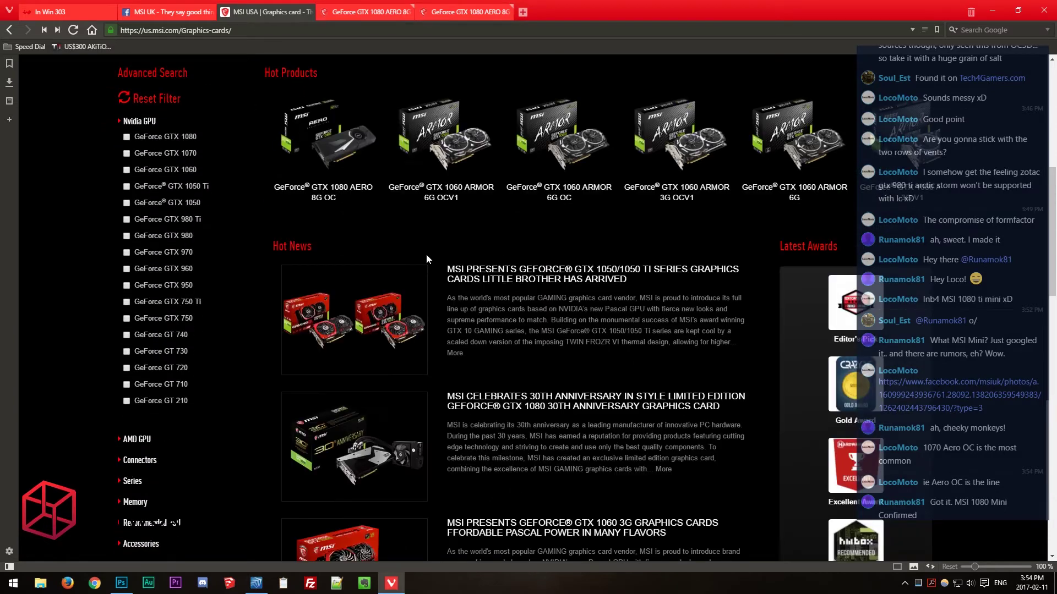
{"action": "left_click", "coordinate": [189, 156]}
{"action": "scroll", "coordinate": [327, 241], "scroll_direction": "down", "scroll_amount": 1}
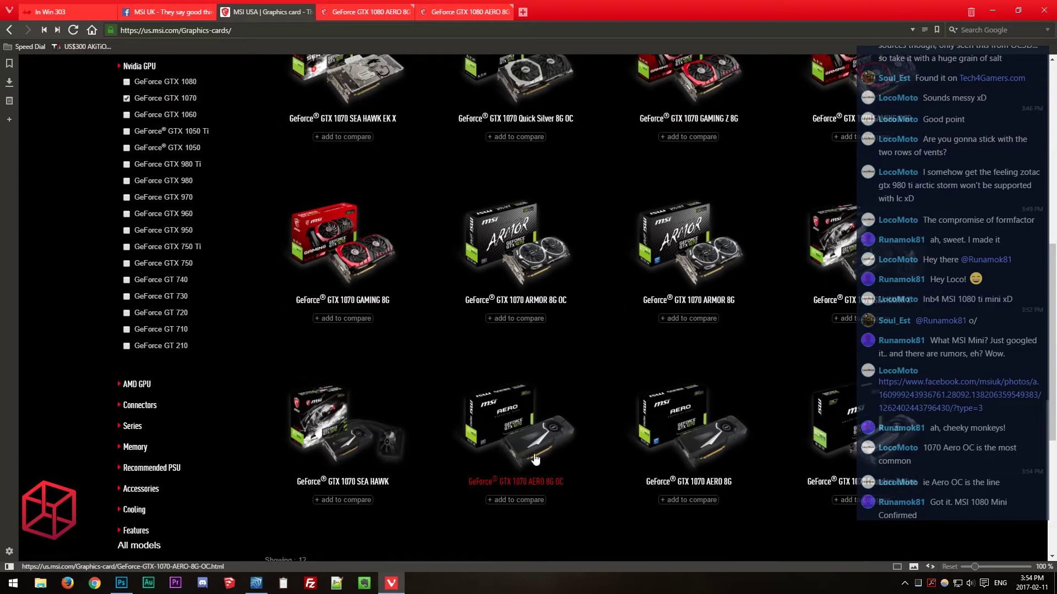
{"action": "scroll", "coordinate": [533, 429], "scroll_direction": "down", "scroll_amount": 3}
{"action": "middle_click", "coordinate": [515, 274]}
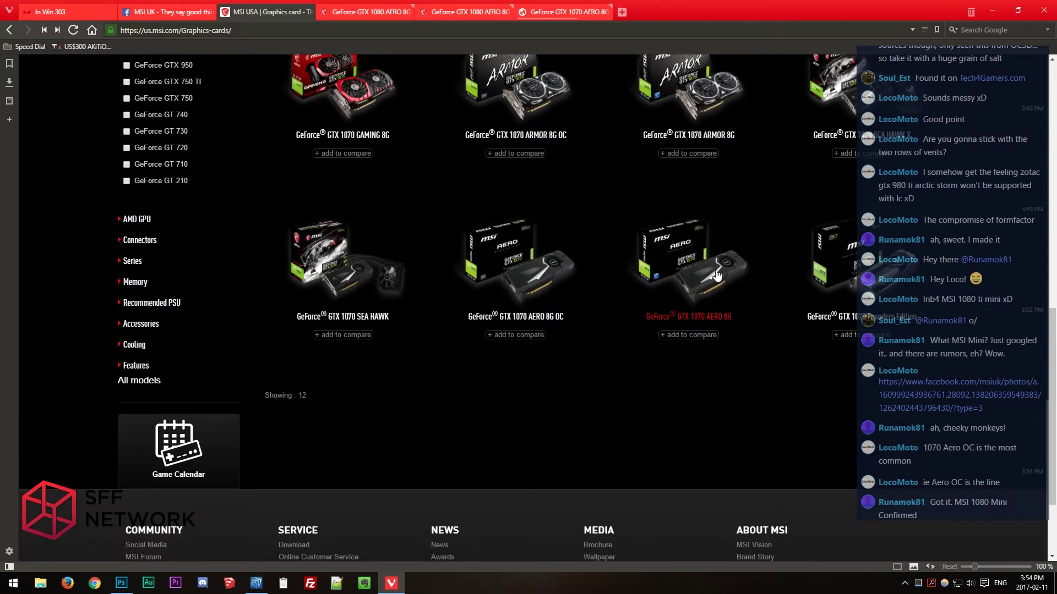
{"action": "middle_click", "coordinate": [692, 270]}
Compare the GTX 1080 and GTX 1070 AERO product pages with the blurred card in MSI UK's teaser photo.
{"action": "left_click", "coordinate": [374, 8]}
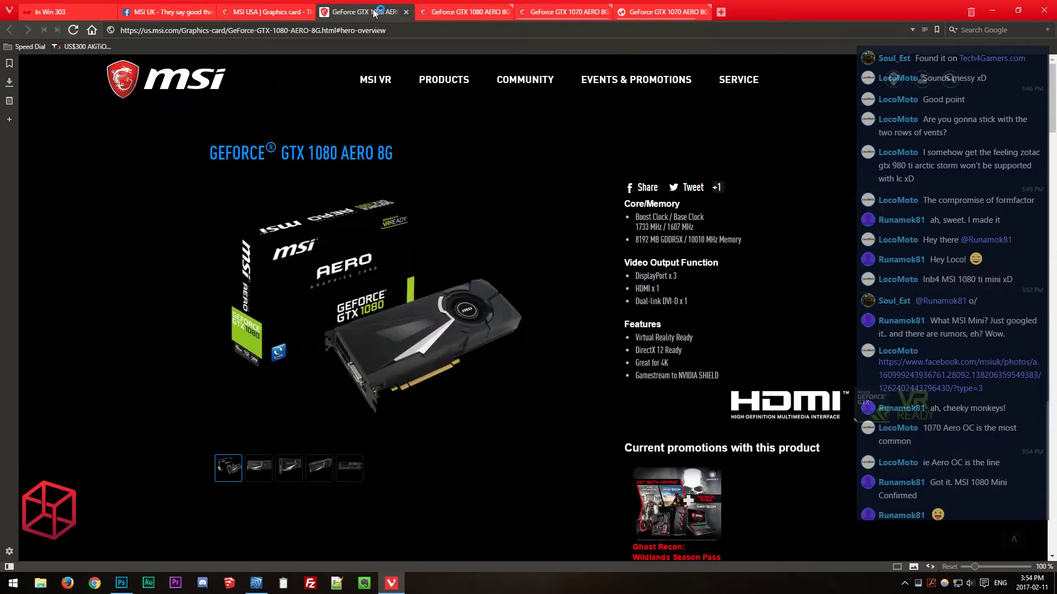
{"action": "left_click", "coordinate": [667, 13]}
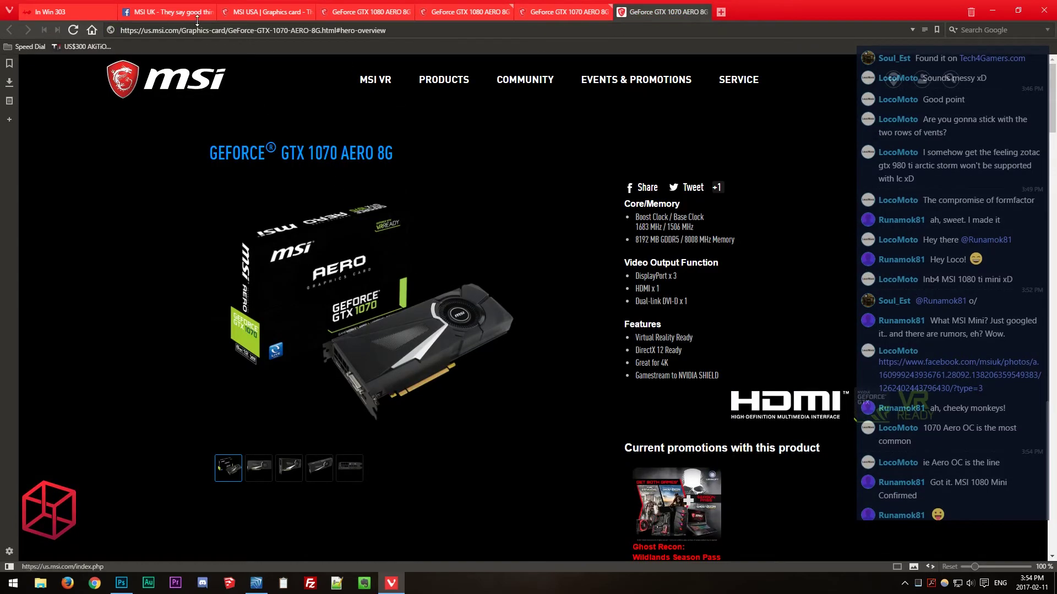
{"action": "left_click", "coordinate": [167, 13]}
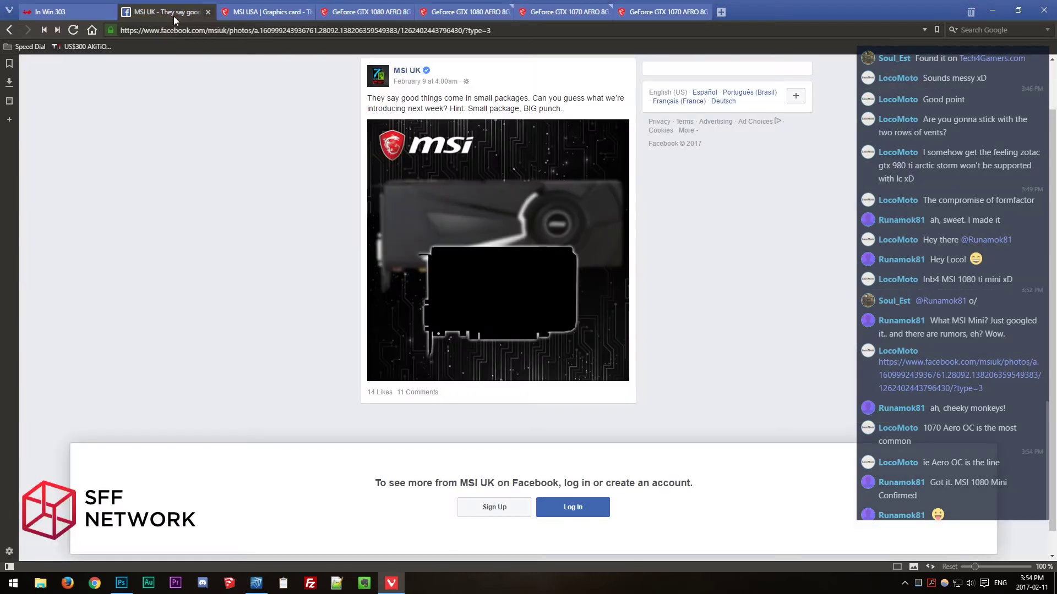
{"action": "left_click", "coordinate": [545, 13]}
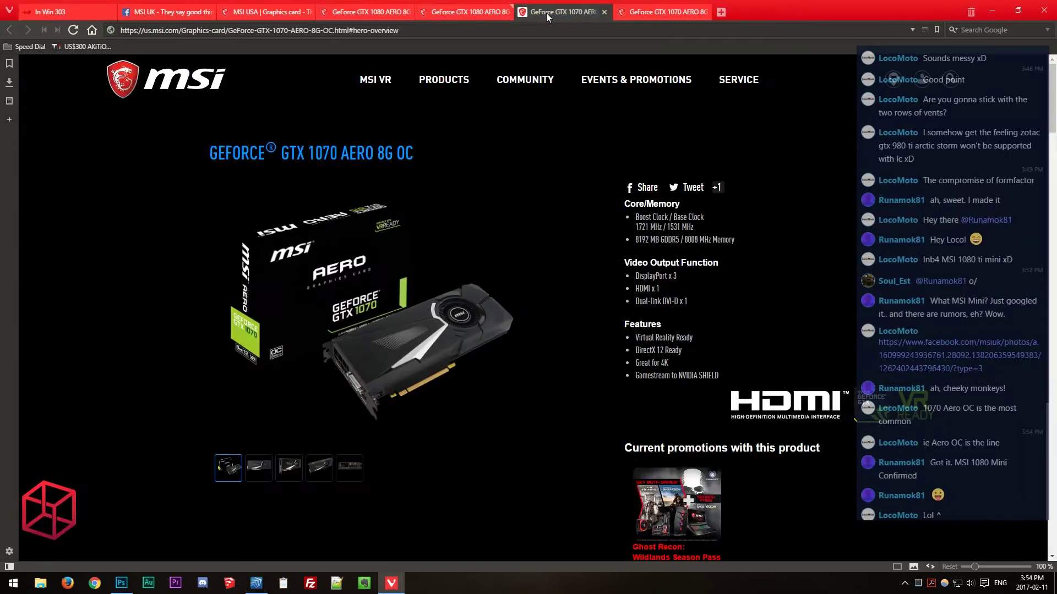
{"action": "left_click", "coordinate": [365, 14]}
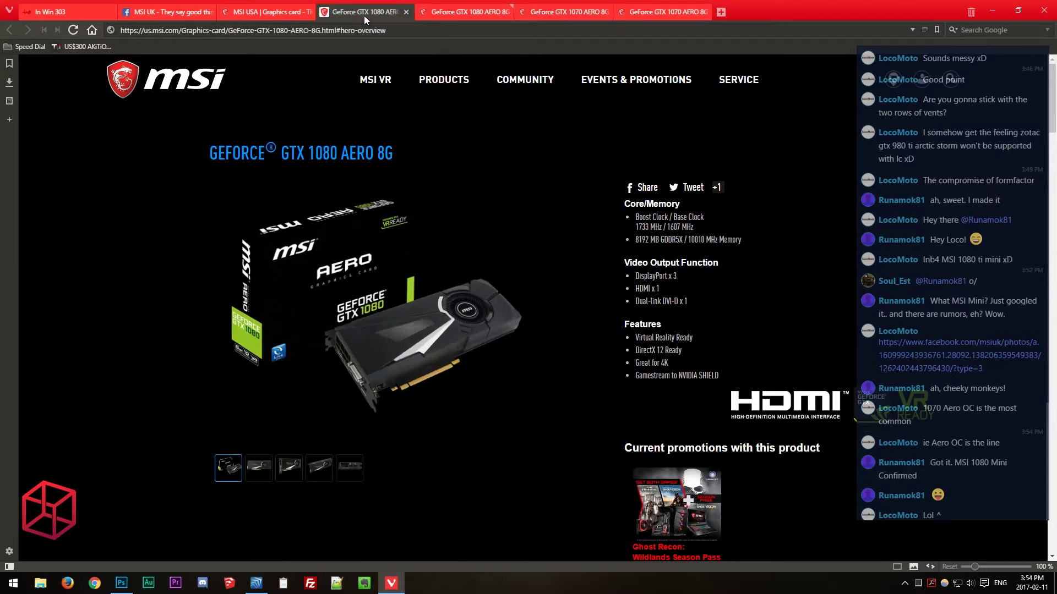
{"action": "left_click", "coordinate": [187, 13]}
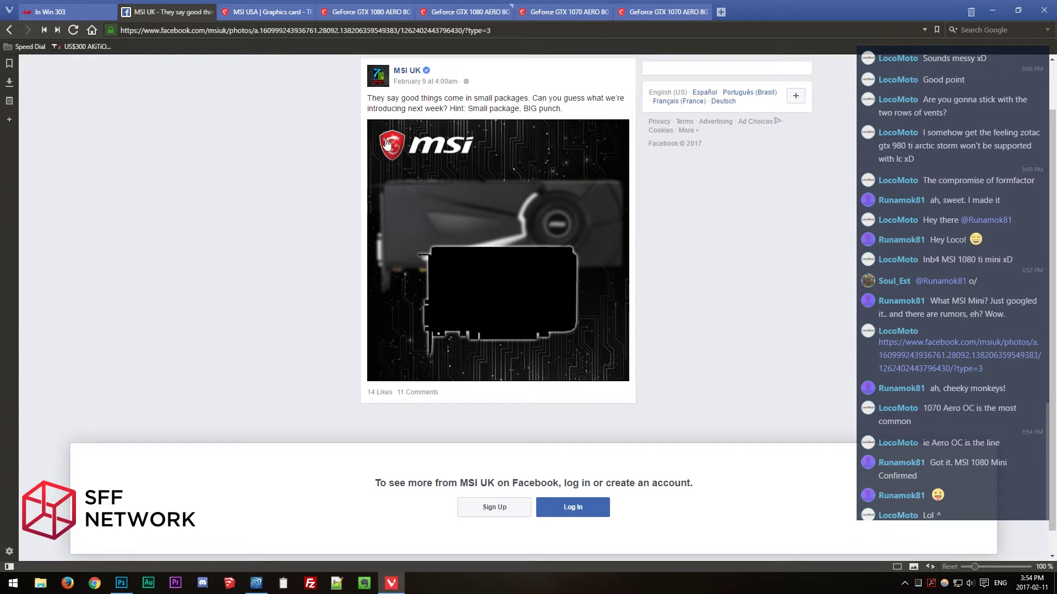
Close the MSI graphics card pages and the MSI UK teaser photo, leaving only the In Win 303 page.
{"action": "middle_click", "coordinate": [265, 10]}
{"action": "middle_click", "coordinate": [265, 9]}
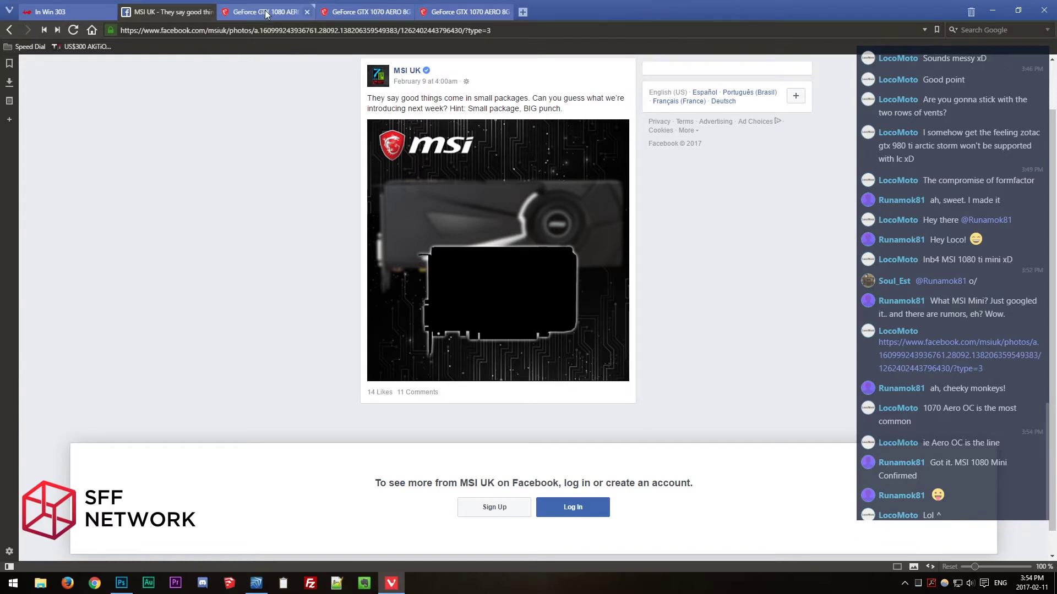
{"action": "middle_click", "coordinate": [265, 10]}
{"action": "middle_click", "coordinate": [265, 10]}
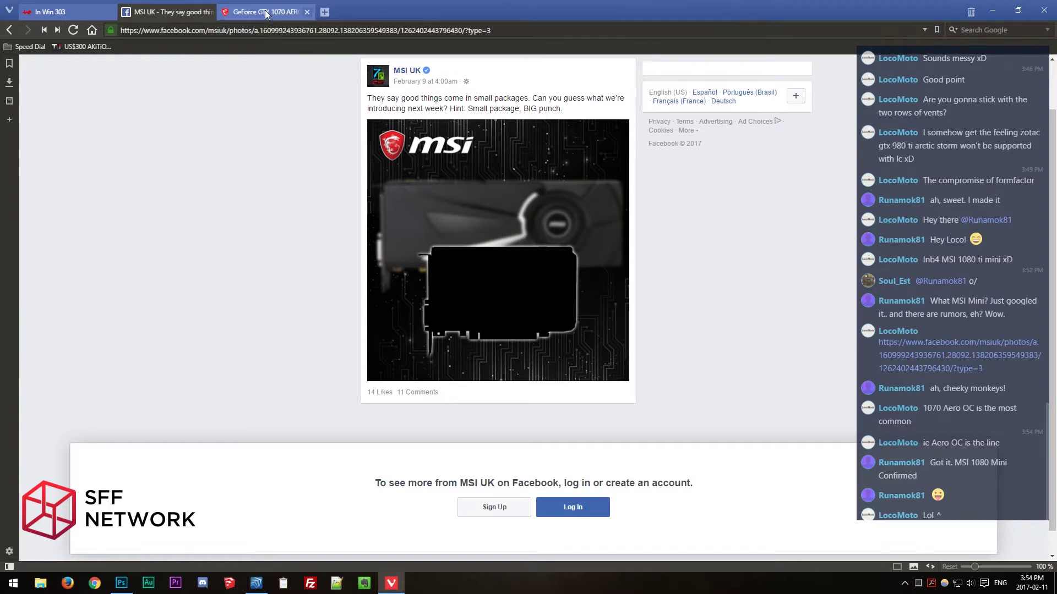
{"action": "middle_click", "coordinate": [266, 10]}
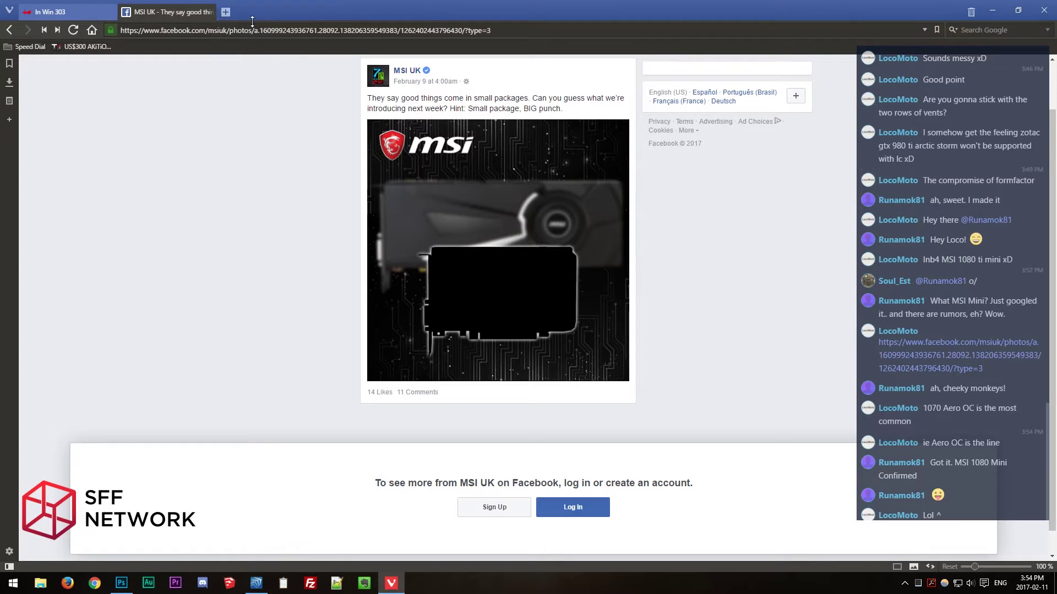
{"action": "middle_click", "coordinate": [168, 17]}
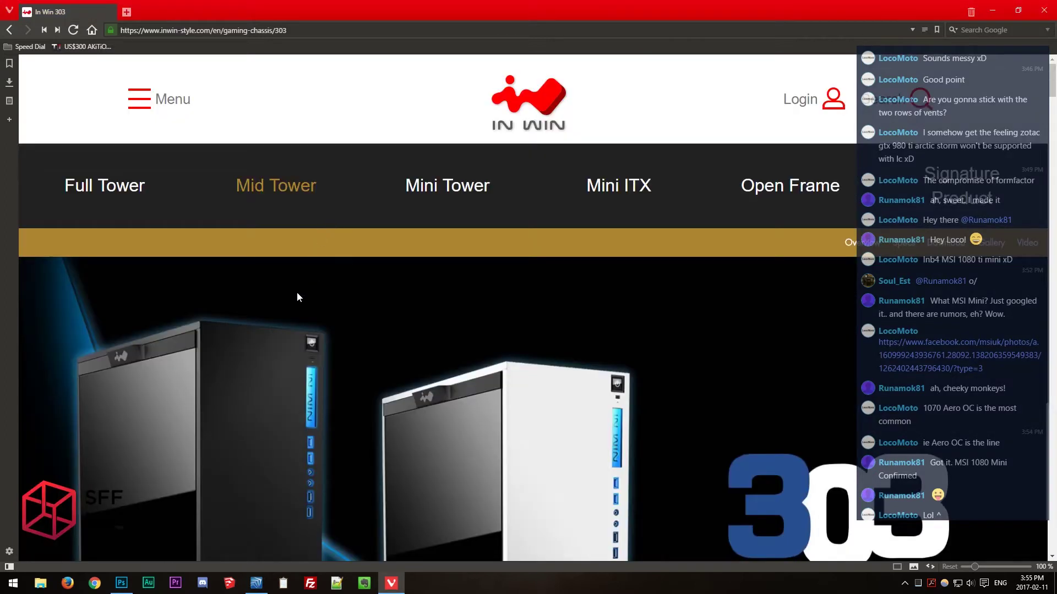
Switch to SpaceClaim and examine the closed enclosure's vented side, top and screw-fixed end from several angles.
{"action": "left_click", "coordinate": [257, 586]}
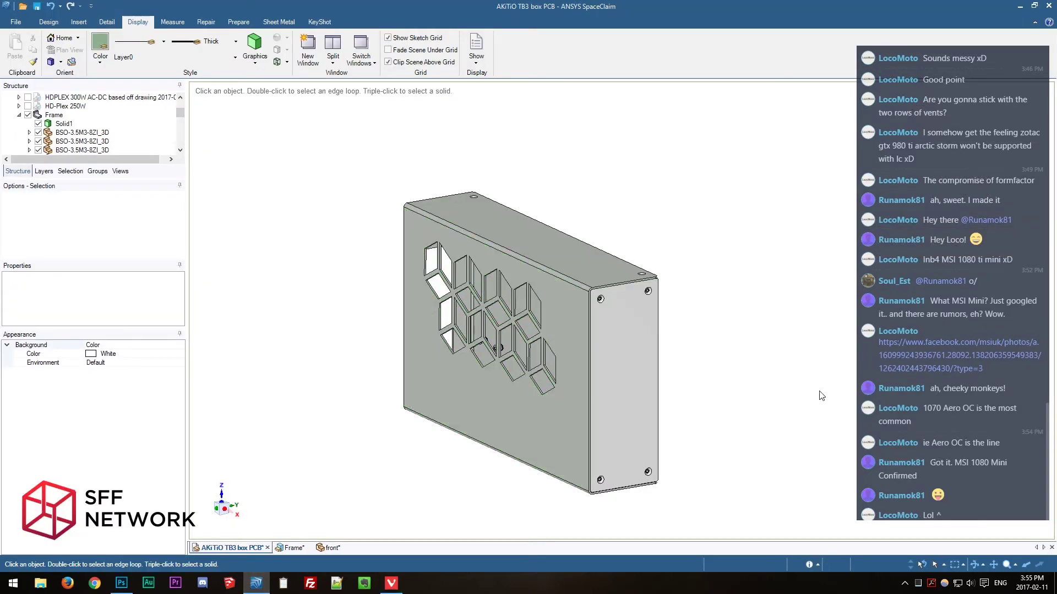
{"action": "scroll", "coordinate": [797, 401], "scroll_direction": "up", "scroll_amount": 3}
{"action": "mouse_move", "coordinate": [793, 401]}
{"action": "middle_mouse_down"}
{"action": "mouse_move", "coordinate": [630, 411]}
{"action": "mouse_move", "coordinate": [585, 519]}
{"action": "mouse_move", "coordinate": [655, 424]}
{"action": "mouse_move", "coordinate": [801, 400]}
{"action": "mouse_move", "coordinate": [801, 455]}
{"action": "middle_mouse_up"}
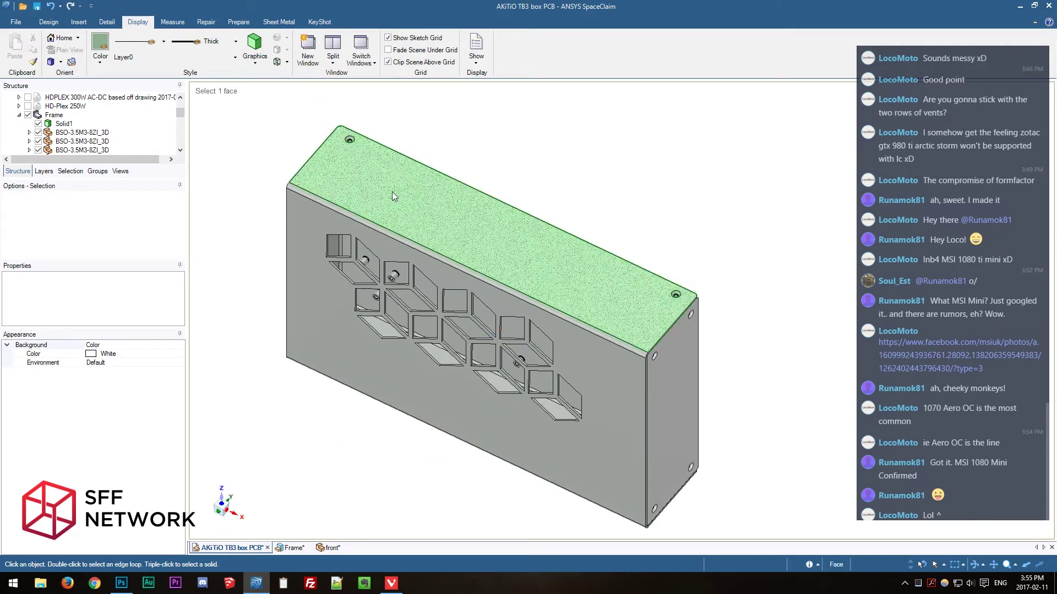
{"action": "middle_click_drag", "start_coordinate": [552, 414], "coordinate": [642, 172]}
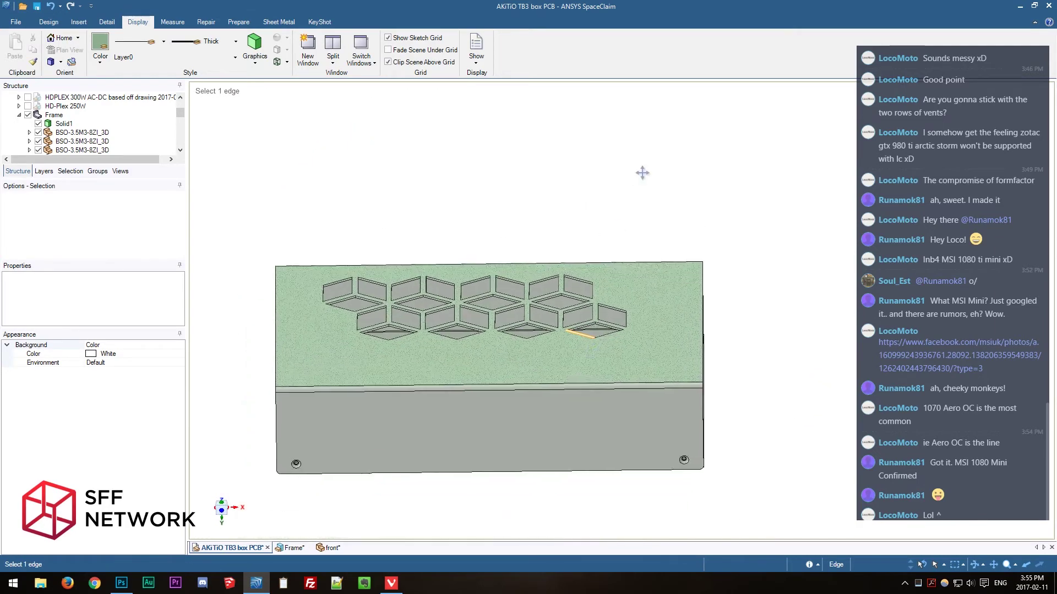
{"action": "middle_click_drag", "start_coordinate": [661, 488], "coordinate": [695, 339]}
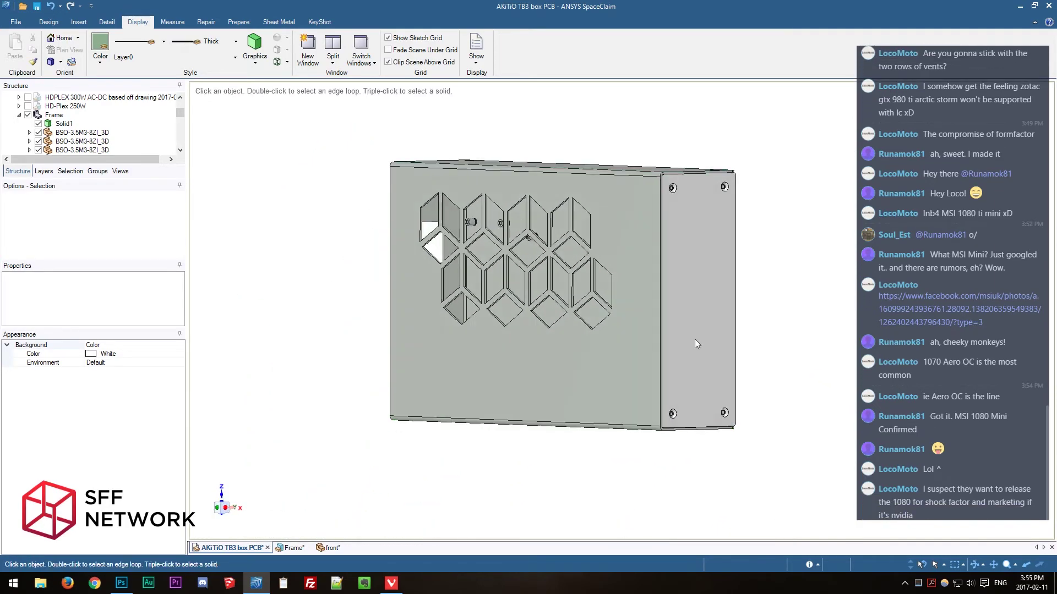
{"action": "middle_click_drag", "start_coordinate": [712, 406], "coordinate": [604, 471]}
Hide the Frame component and show the AKiTiO TB3 box card retention bracket inside the enclosure.
{"action": "left_click", "coordinate": [28, 114]}
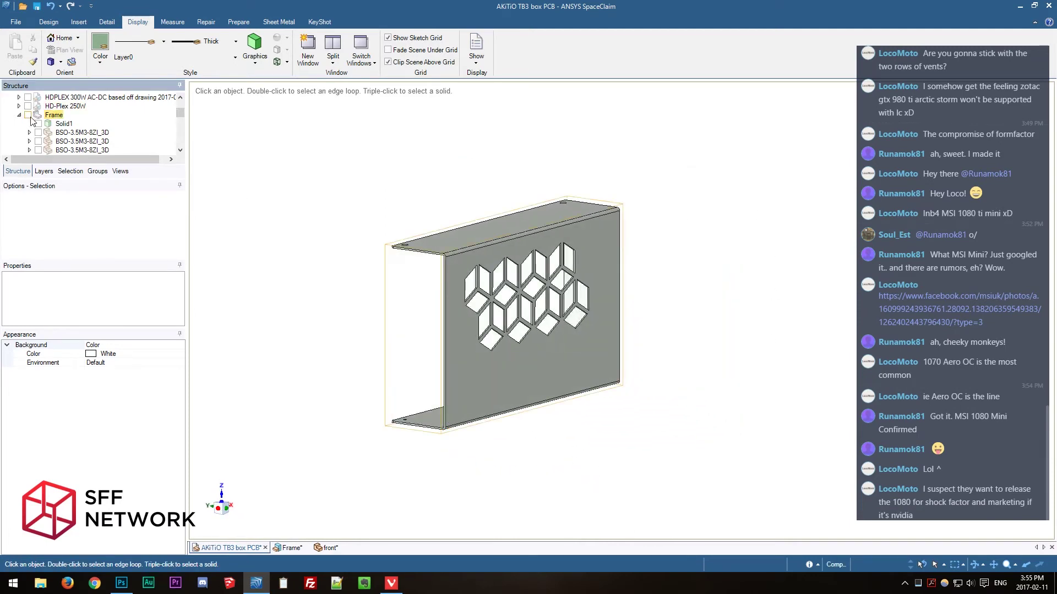
{"action": "scroll", "coordinate": [35, 131], "scroll_direction": "up", "scroll_amount": 2}
{"action": "scroll", "coordinate": [35, 132], "scroll_direction": "down", "scroll_amount": 2}
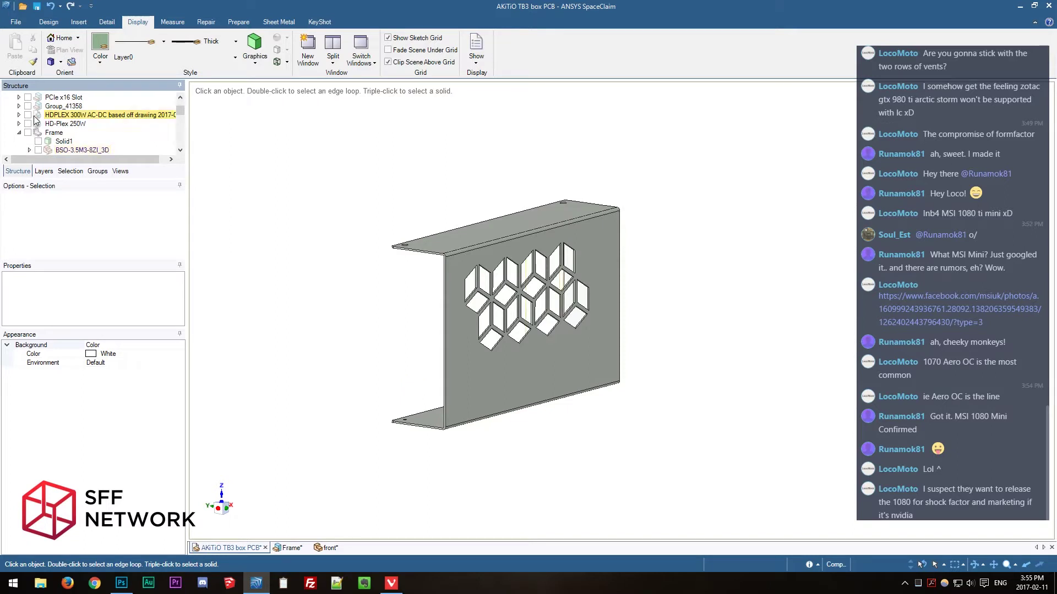
{"action": "double_click", "coordinate": [34, 116]}
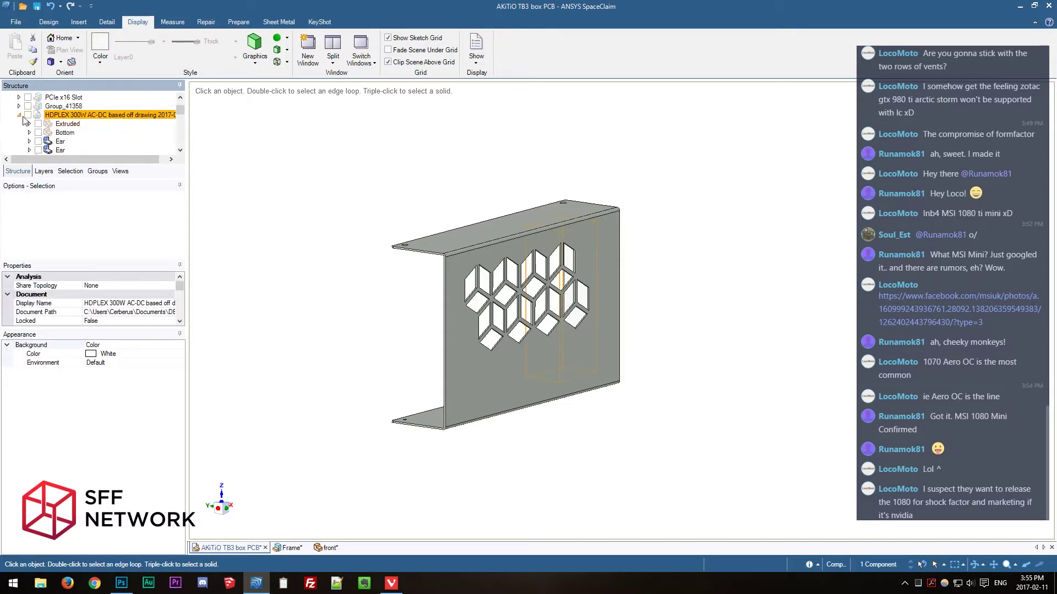
{"action": "left_click", "coordinate": [19, 115]}
{"action": "scroll", "coordinate": [27, 129], "scroll_direction": "up", "scroll_amount": 1}
{"action": "scroll", "coordinate": [28, 128], "scroll_direction": "down", "scroll_amount": 1}
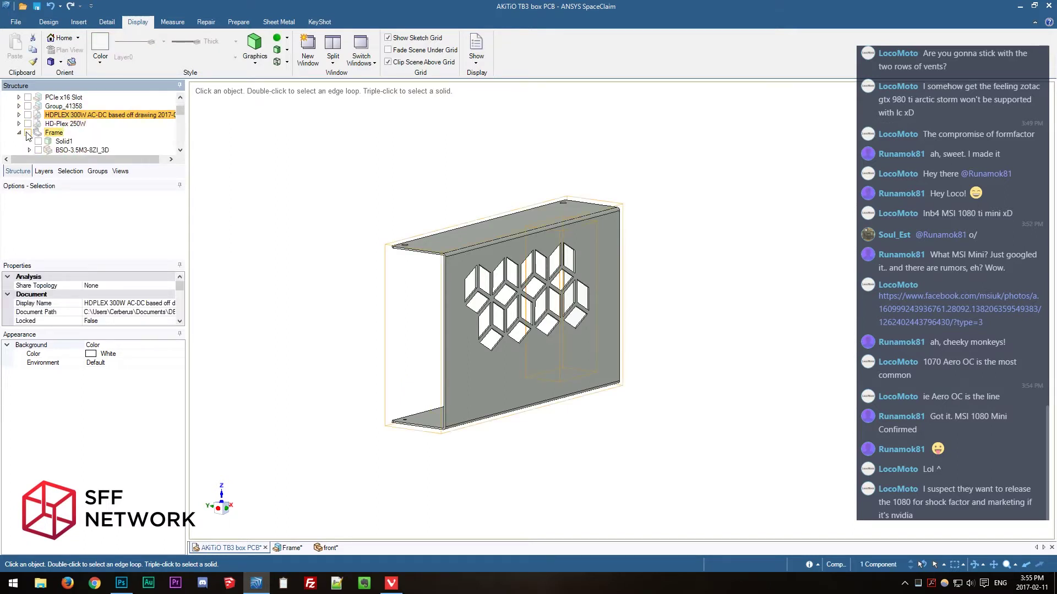
{"action": "left_click", "coordinate": [27, 150]}
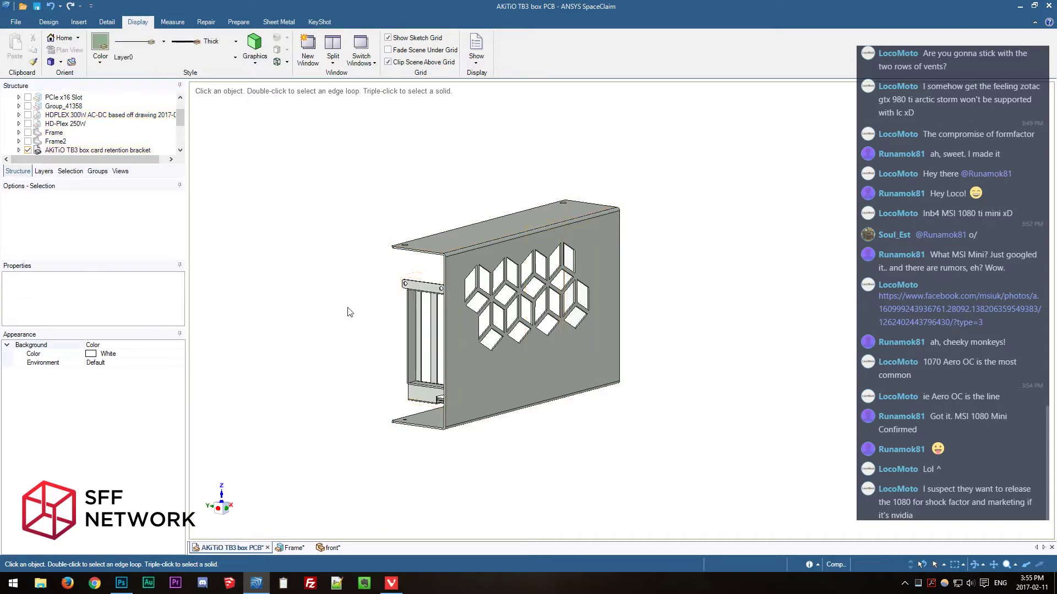
Examine how the card retention bracket and its slotted foot sit inside the open enclosure.
{"action": "middle_click_drag", "start_coordinate": [350, 309], "coordinate": [517, 325]}
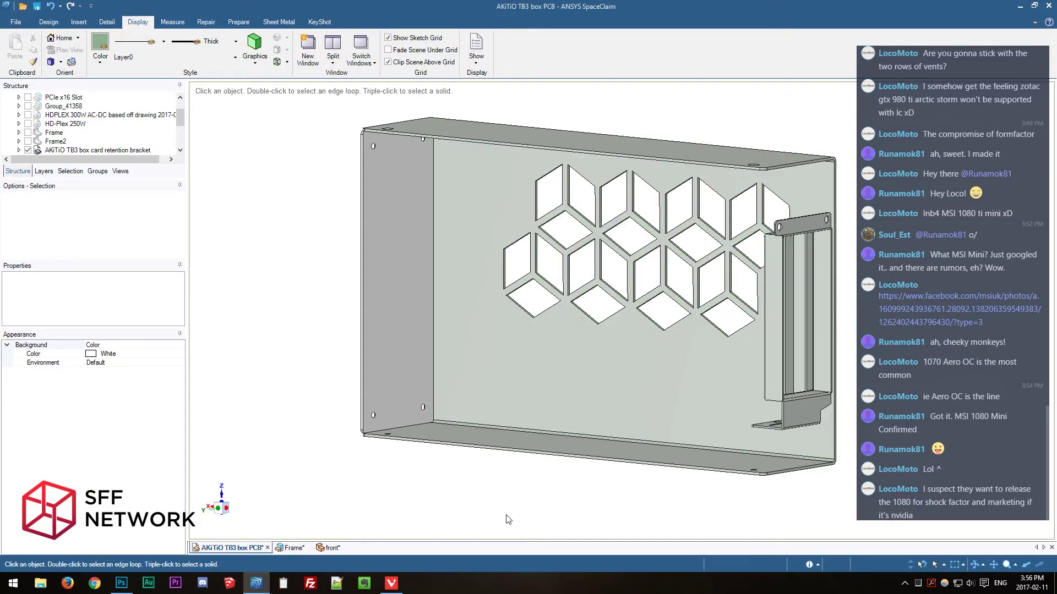
{"action": "scroll", "coordinate": [692, 441], "scroll_direction": "up", "scroll_amount": 3}
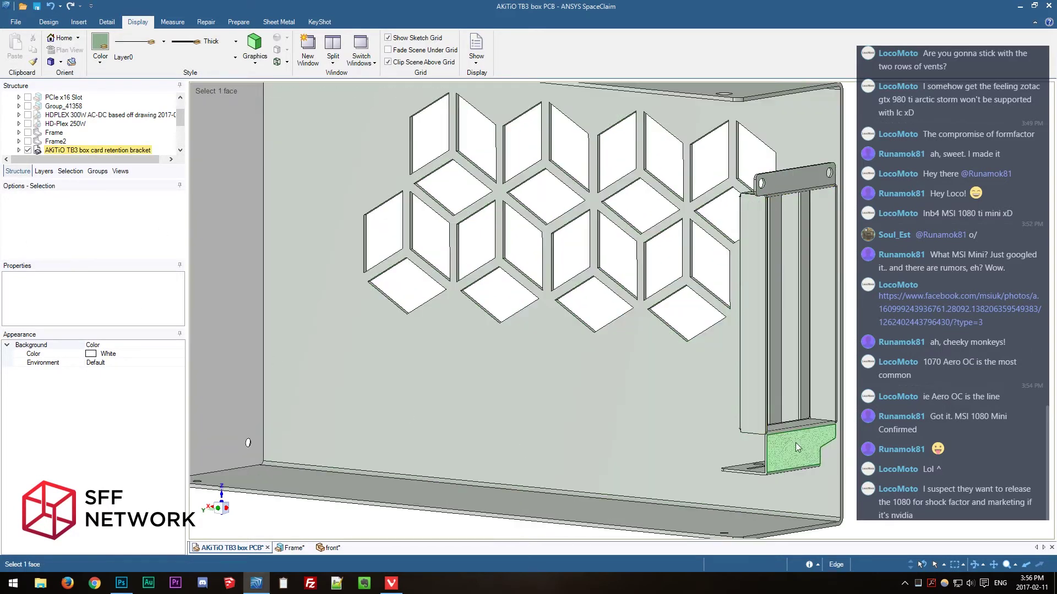
{"action": "key", "text": "v"}
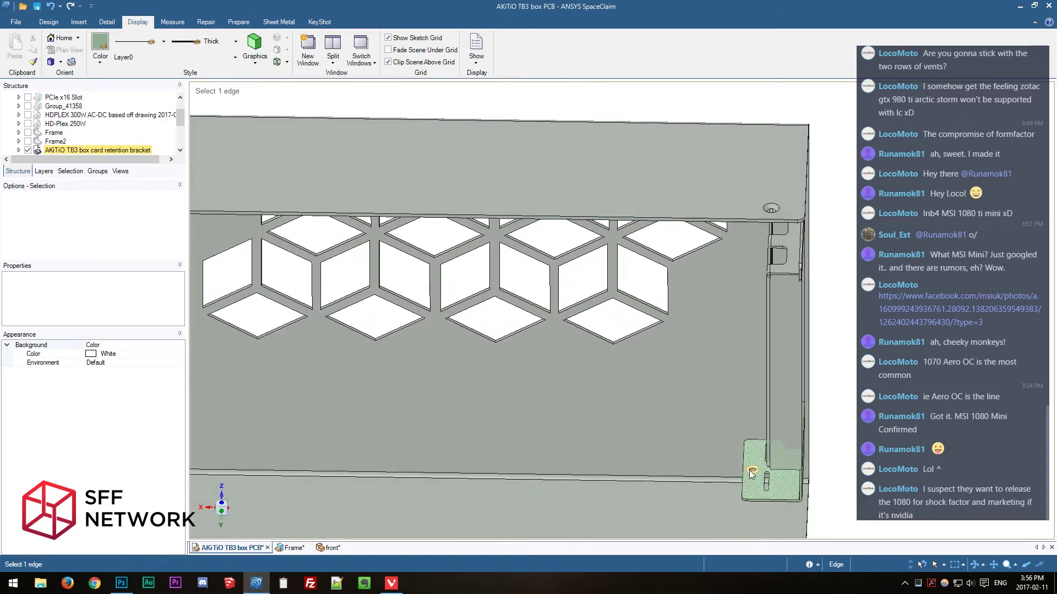
{"action": "middle_click_drag", "start_coordinate": [751, 475], "coordinate": [754, 276]}
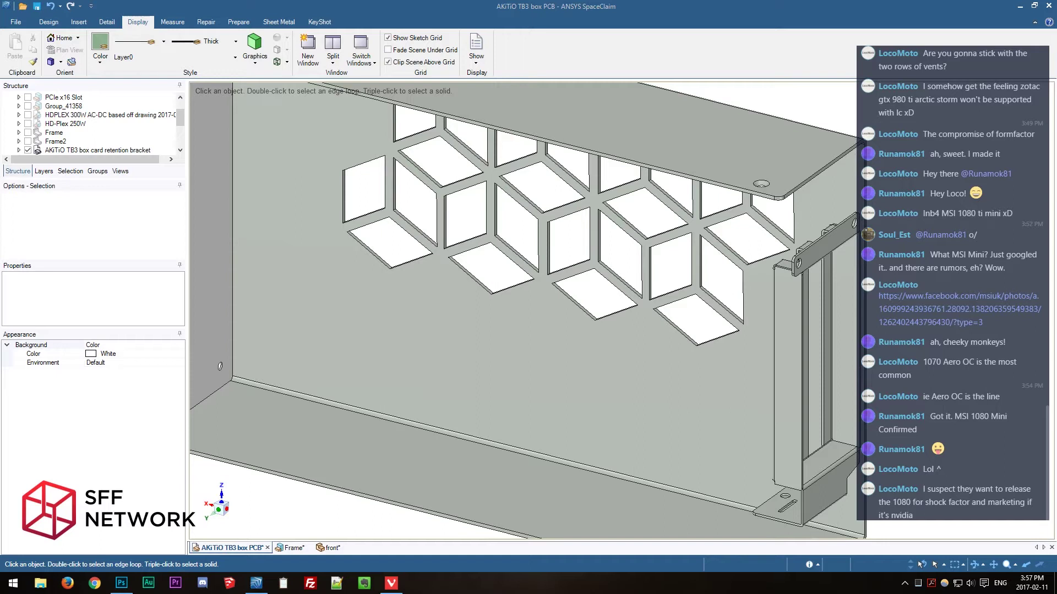
Compare the modelled retention bracket's mounting holes with the real bracket photo IMG_6250.CR2 in Photoshop, ending back in SpaceClaim.
{"action": "key", "text": "alt+Tab"}
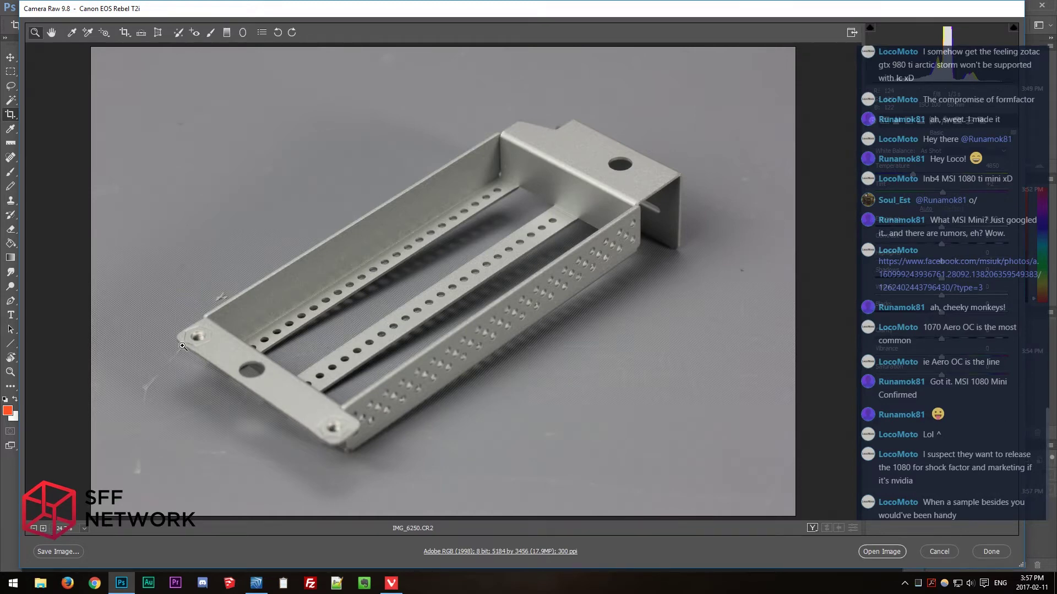
{"action": "left_click", "coordinate": [256, 583]}
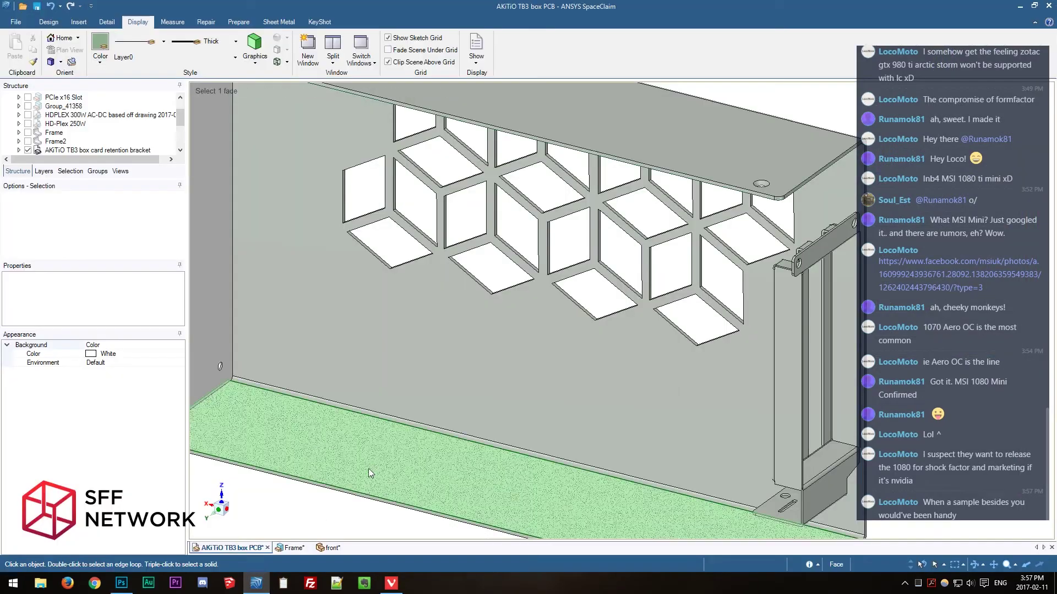
{"action": "middle_click_drag", "start_coordinate": [750, 272], "coordinate": [537, 280]}
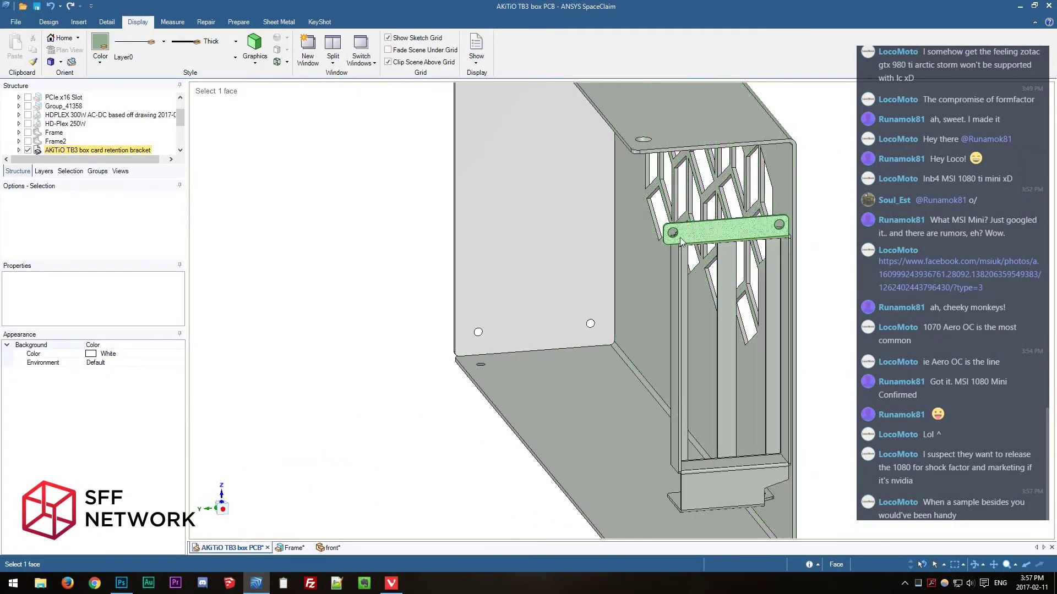
{"action": "scroll", "coordinate": [631, 329], "scroll_direction": "up", "scroll_amount": 5}
{"action": "middle_click_drag", "start_coordinate": [632, 328], "coordinate": [290, 423]}
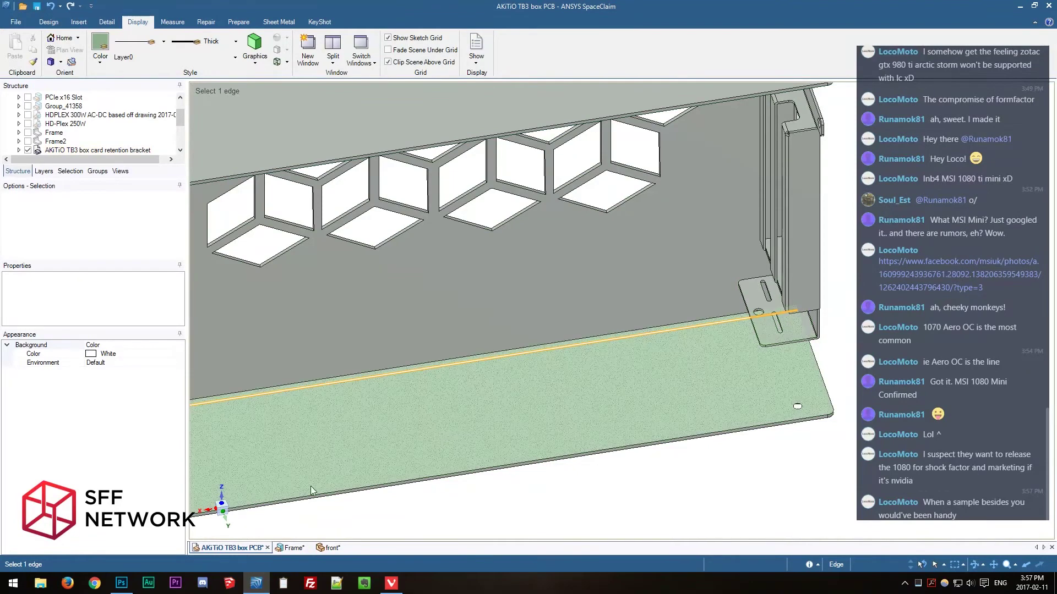
{"action": "left_click", "coordinate": [122, 583]}
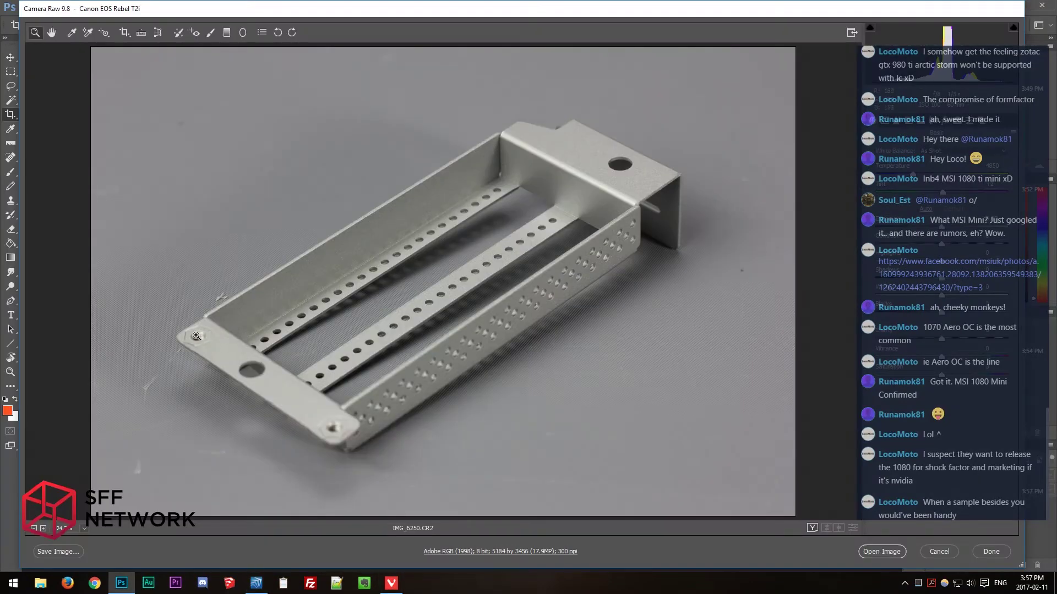
{"action": "left_click", "coordinate": [256, 583]}
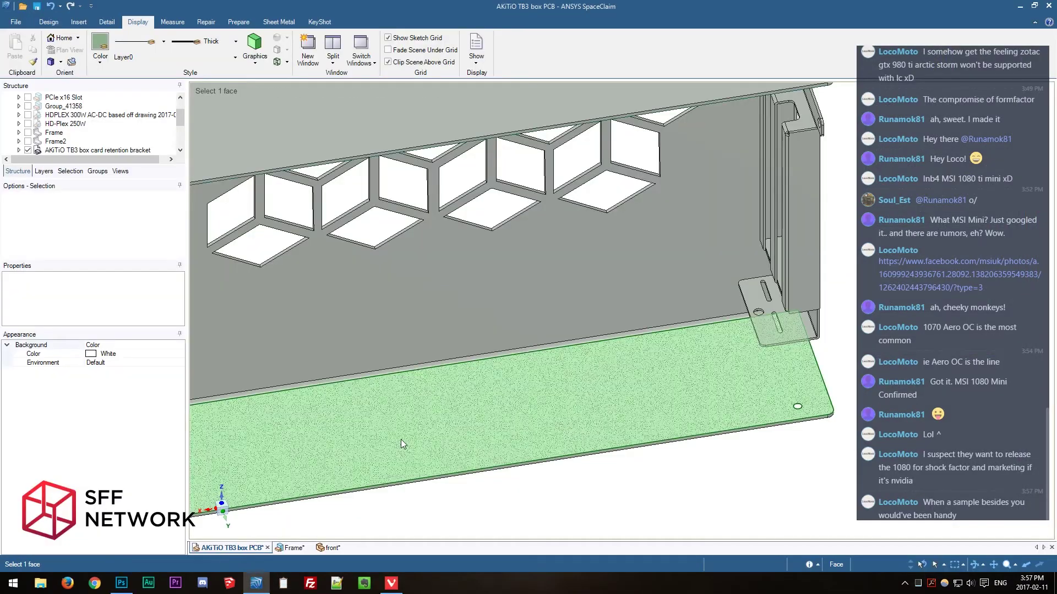
Switch from the box assembly to the Frame part and bring its C-shaped end flange into view.
{"action": "scroll", "coordinate": [477, 432], "scroll_direction": "down", "scroll_amount": 4}
{"action": "middle_click_drag", "start_coordinate": [765, 353], "coordinate": [668, 342]}
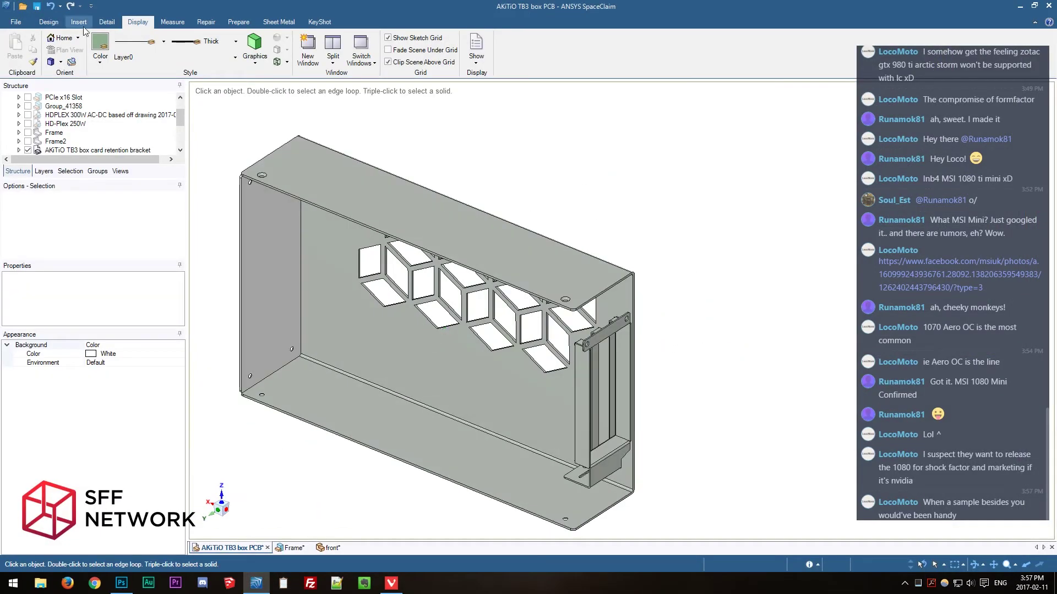
{"action": "scroll", "coordinate": [51, 145], "scroll_direction": "up", "scroll_amount": 1}
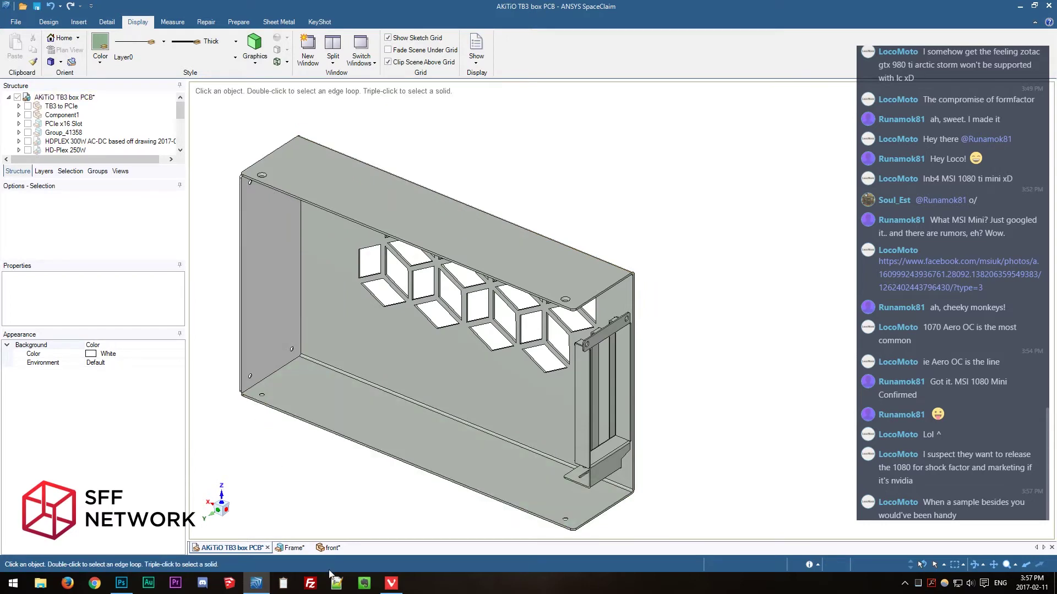
{"action": "left_click", "coordinate": [292, 548]}
{"action": "scroll", "coordinate": [471, 432], "scroll_direction": "down", "scroll_amount": 3}
{"action": "mouse_move", "coordinate": [420, 457]}
{"action": "middle_mouse_down"}
{"action": "mouse_move", "coordinate": [451, 448]}
{"action": "mouse_move", "coordinate": [631, 458]}
{"action": "middle_mouse_up"}
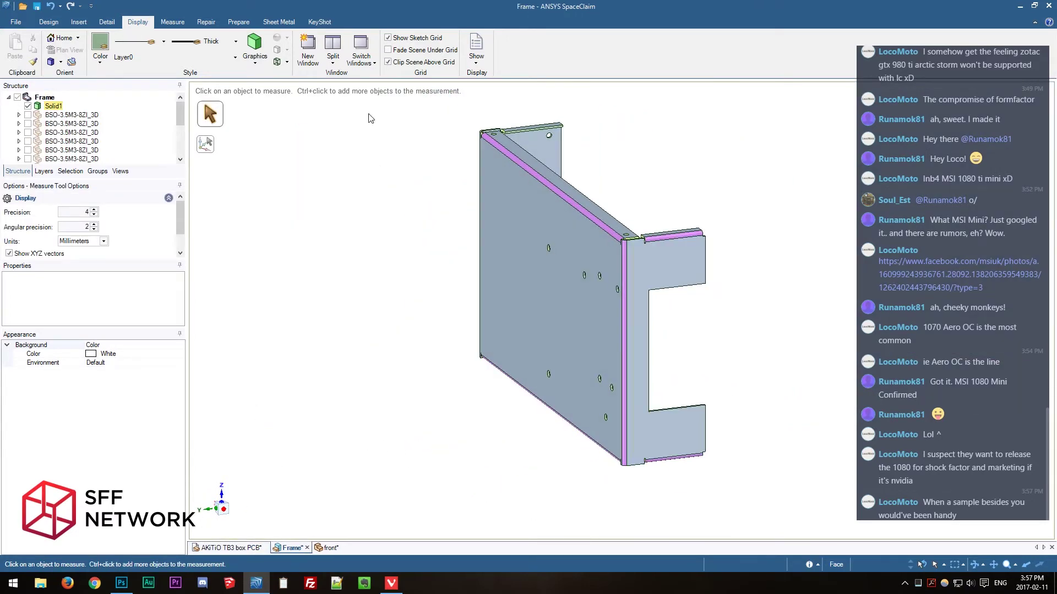
{"action": "left_click", "coordinate": [48, 23]}
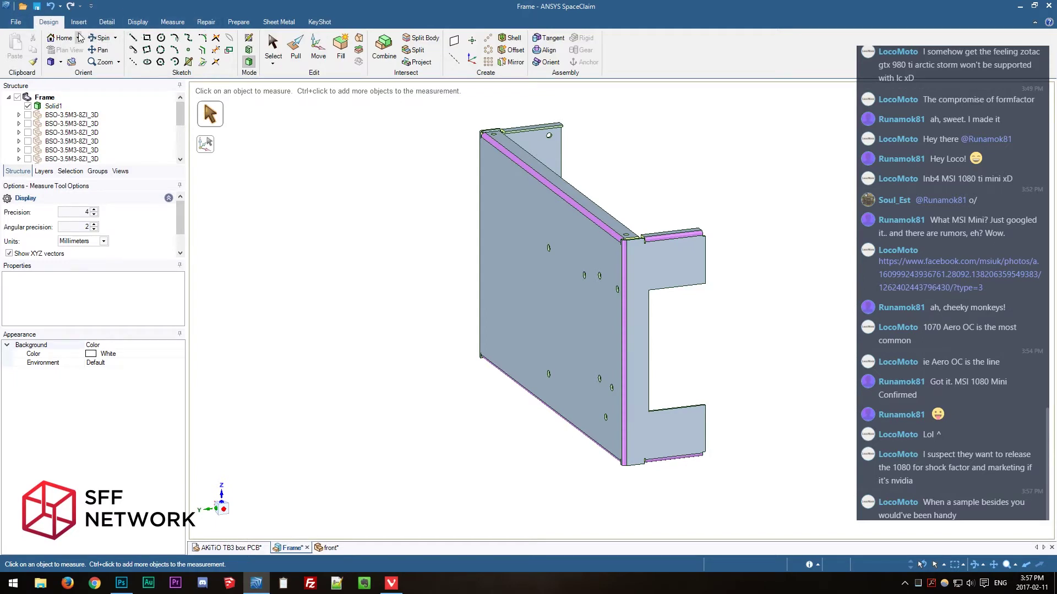
{"action": "left_click", "coordinate": [79, 22]}
{"action": "left_click", "coordinate": [243, 43]}
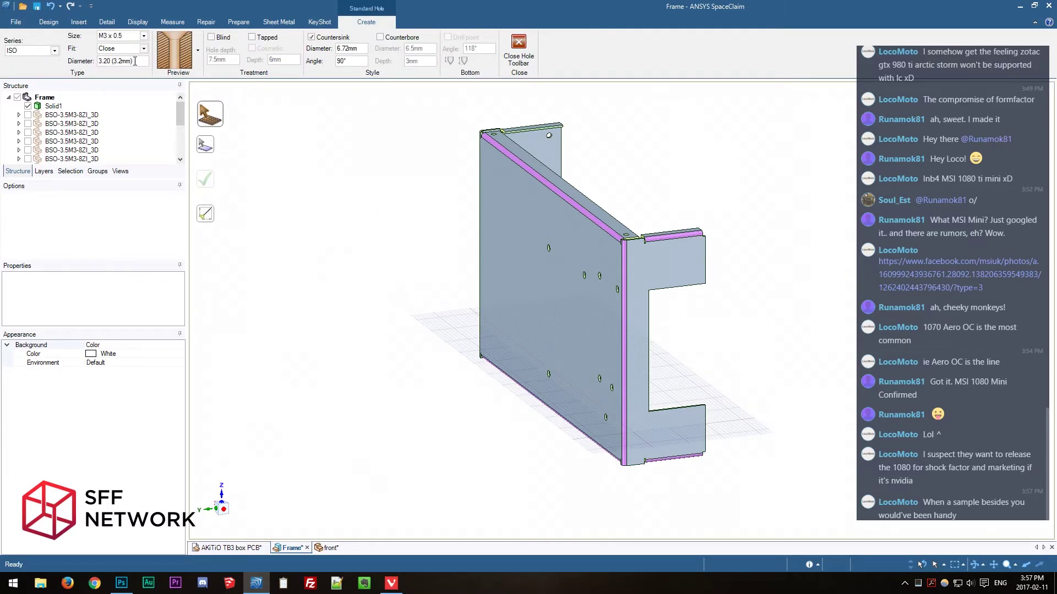
{"action": "left_click", "coordinate": [652, 261]}
{"action": "left_click", "coordinate": [682, 263]}
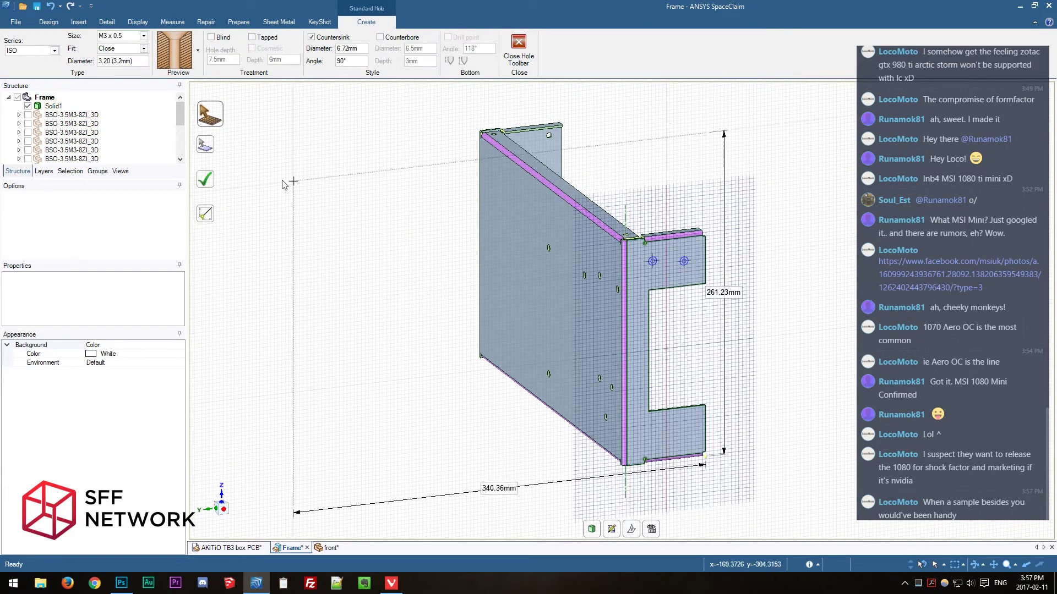
{"action": "left_click", "coordinate": [676, 254]}
{"action": "key", "text": "Escape"}
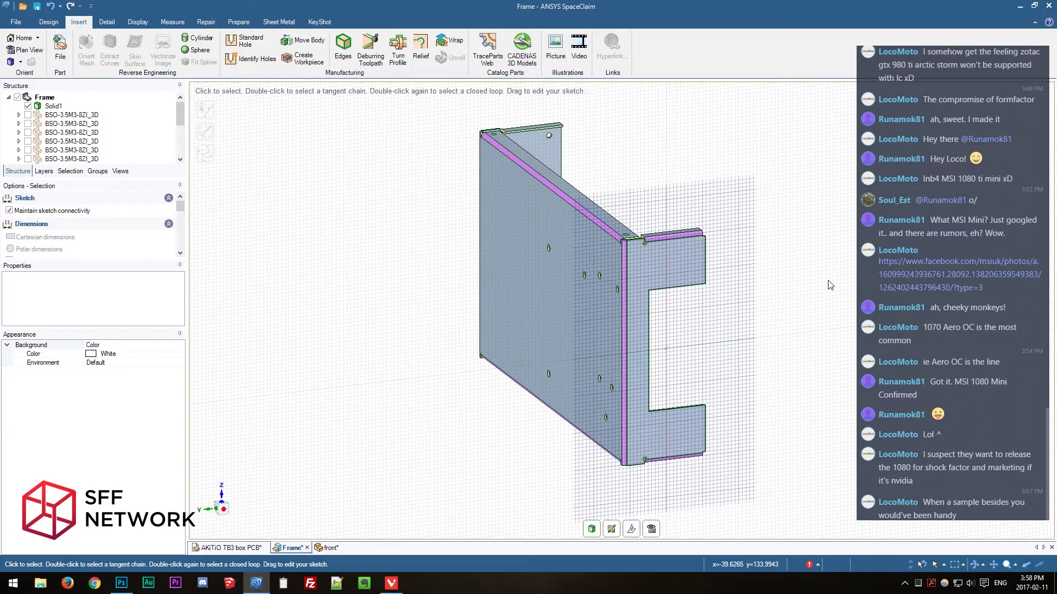
Sketch a rectangle about 44 by 20 mm on the upper tab of the Frame's end flange and cut it through with Pull.
{"action": "left_click", "coordinate": [49, 22]}
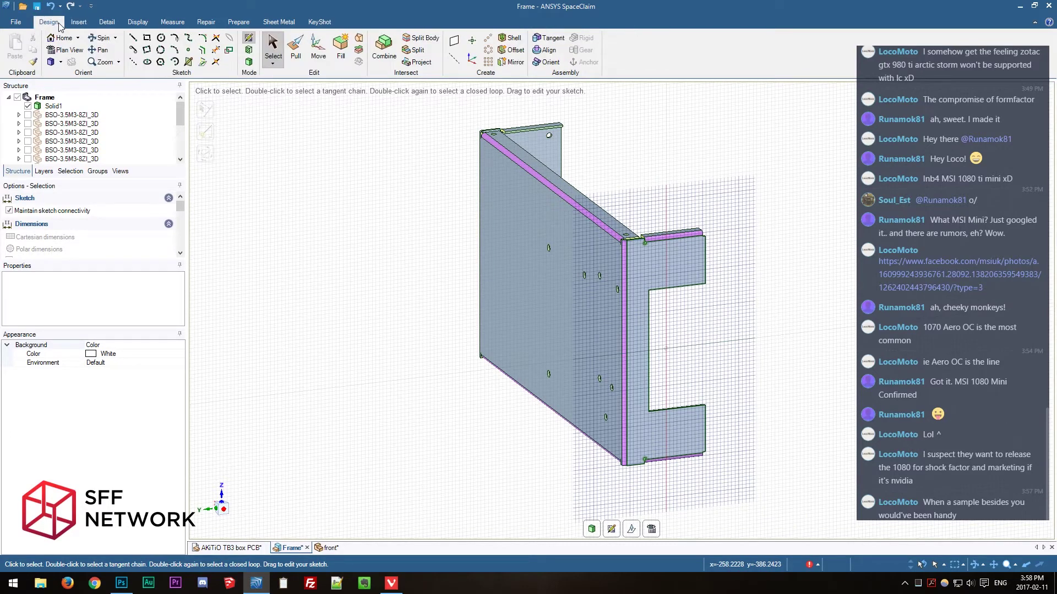
{"action": "left_click", "coordinate": [146, 38]}
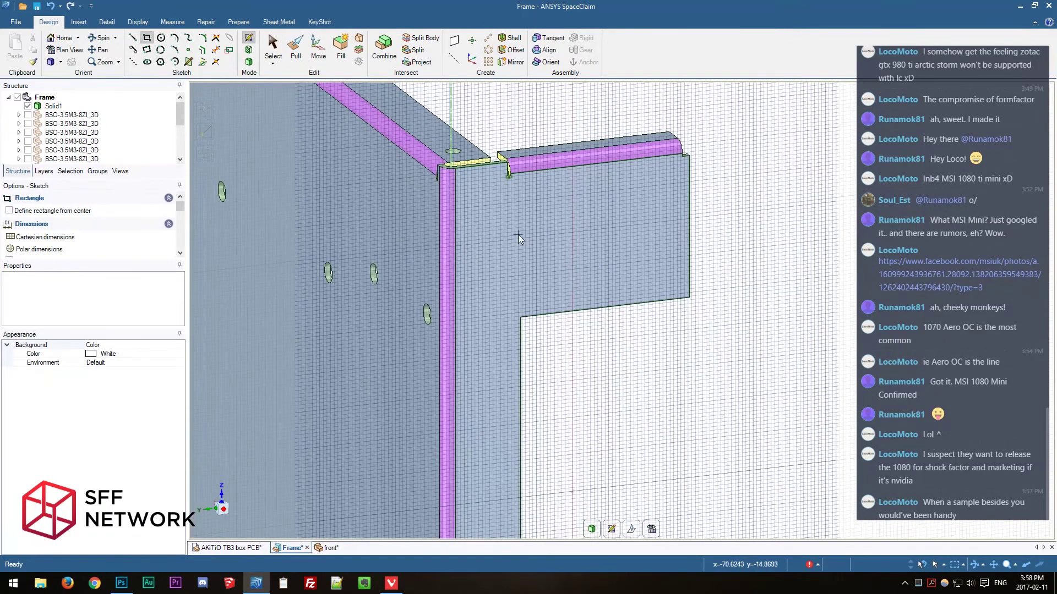
{"action": "left_click", "coordinate": [509, 212]}
{"action": "left_click", "coordinate": [665, 268]}
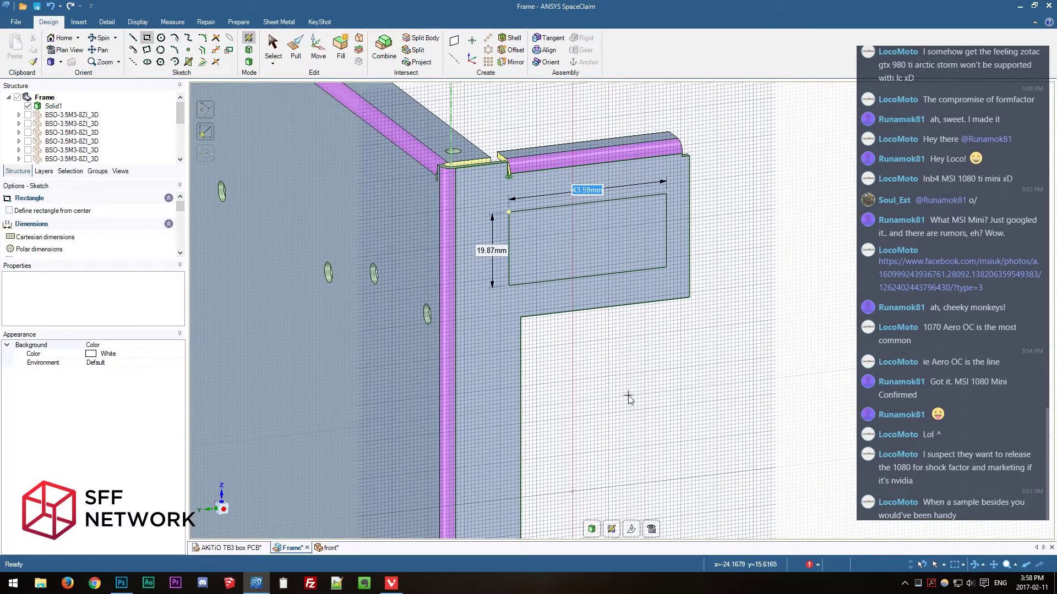
{"action": "key", "text": "p"}
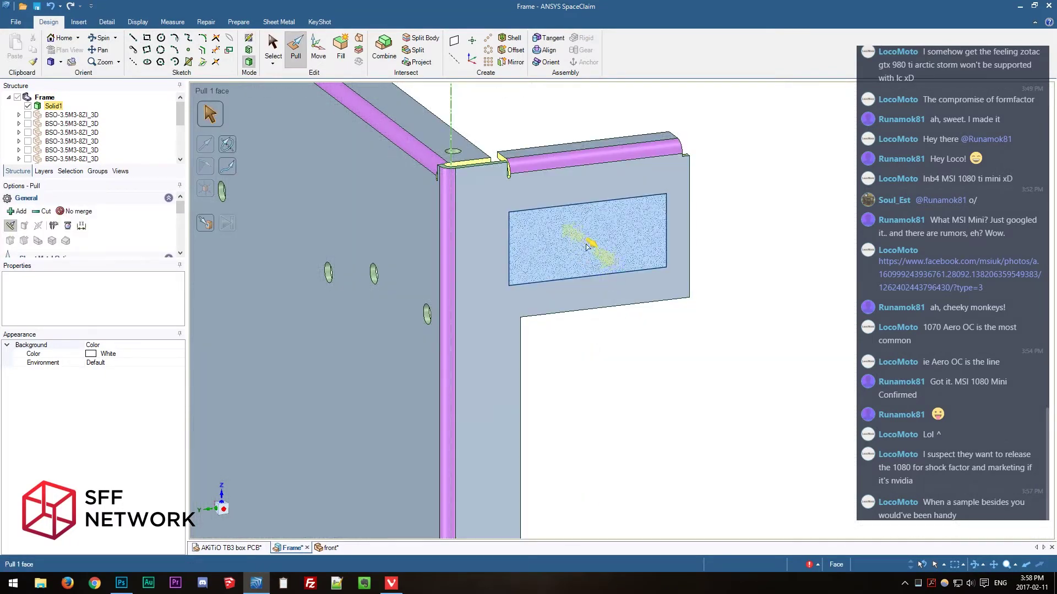
{"action": "left_click_drag", "start_coordinate": [587, 246], "coordinate": [563, 235]}
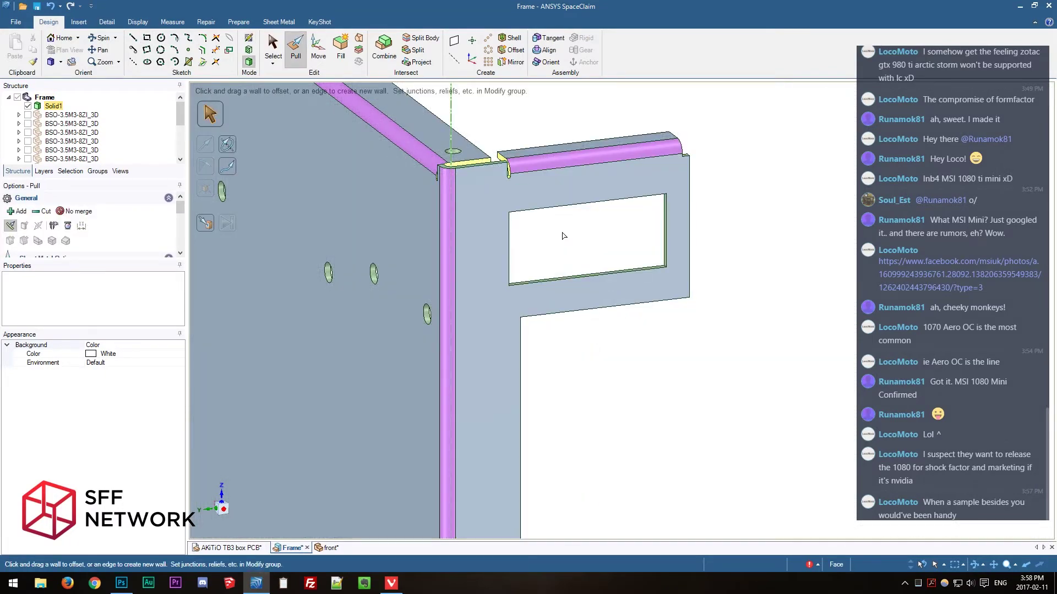
Try to sketch a smaller rectangle inside the end flange's rectangular cutout as a profile for Pull.
{"action": "left_click", "coordinate": [146, 40]}
{"action": "left_click", "coordinate": [518, 223]}
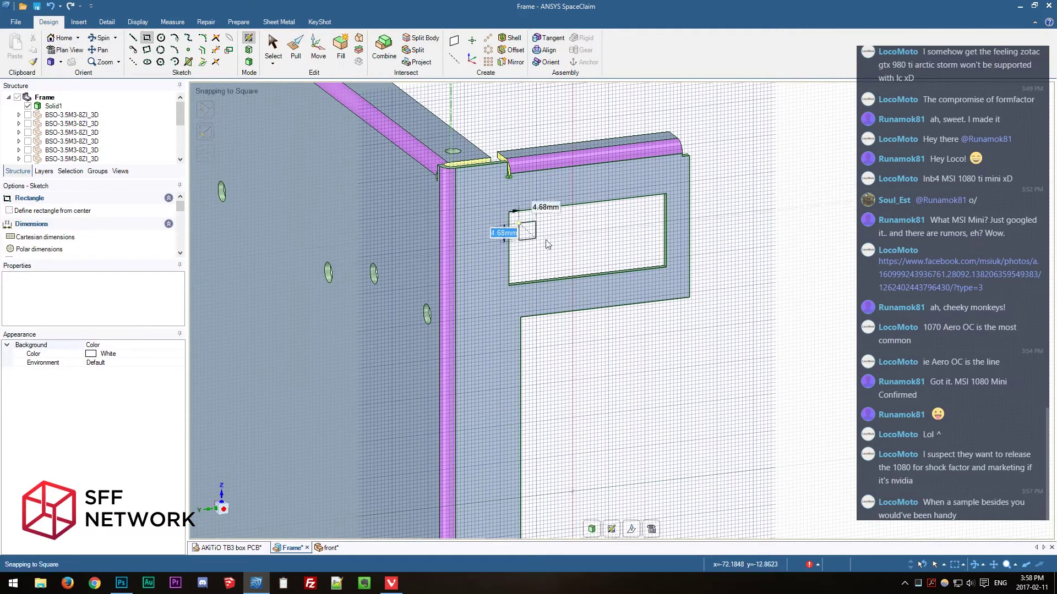
{"action": "left_click", "coordinate": [652, 261]}
{"action": "key", "text": "p"}
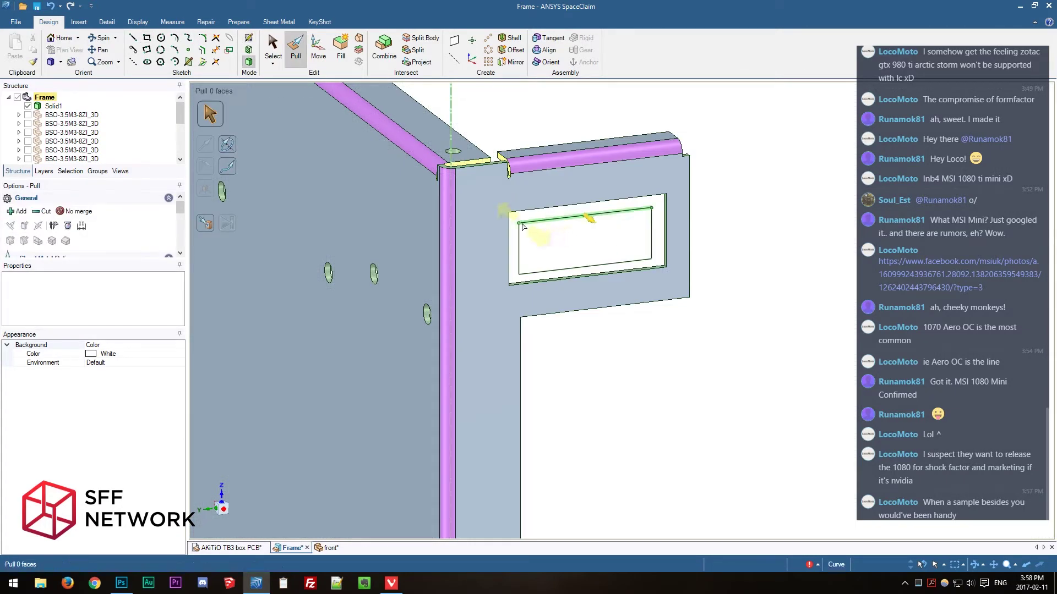
{"action": "key", "text": "s"}
{"action": "scroll", "coordinate": [554, 230], "scroll_direction": "up", "scroll_amount": 2}
{"action": "key", "text": "r"}
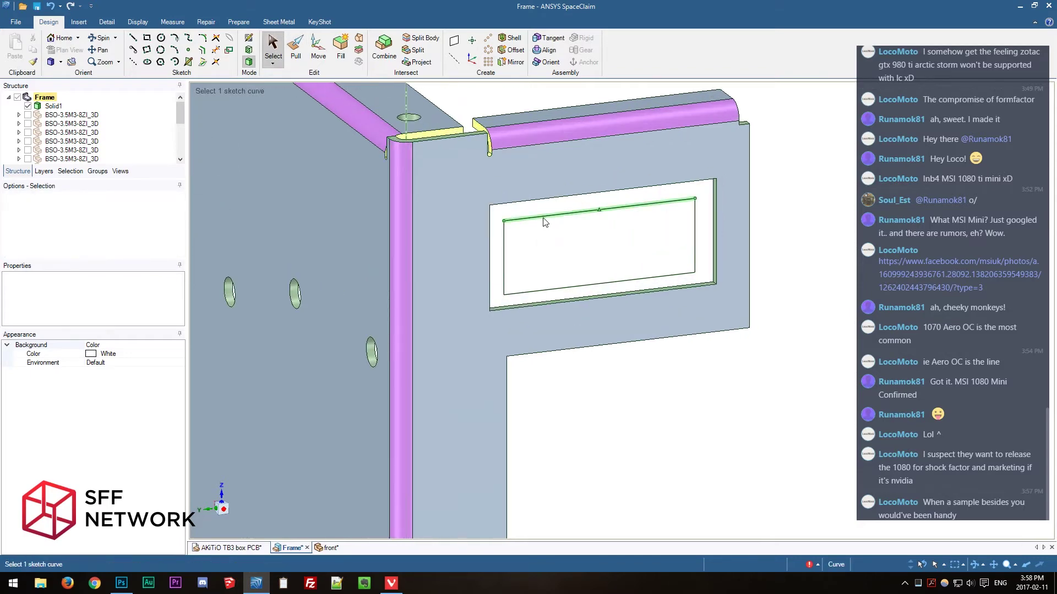
{"action": "left_click", "coordinate": [552, 234]}
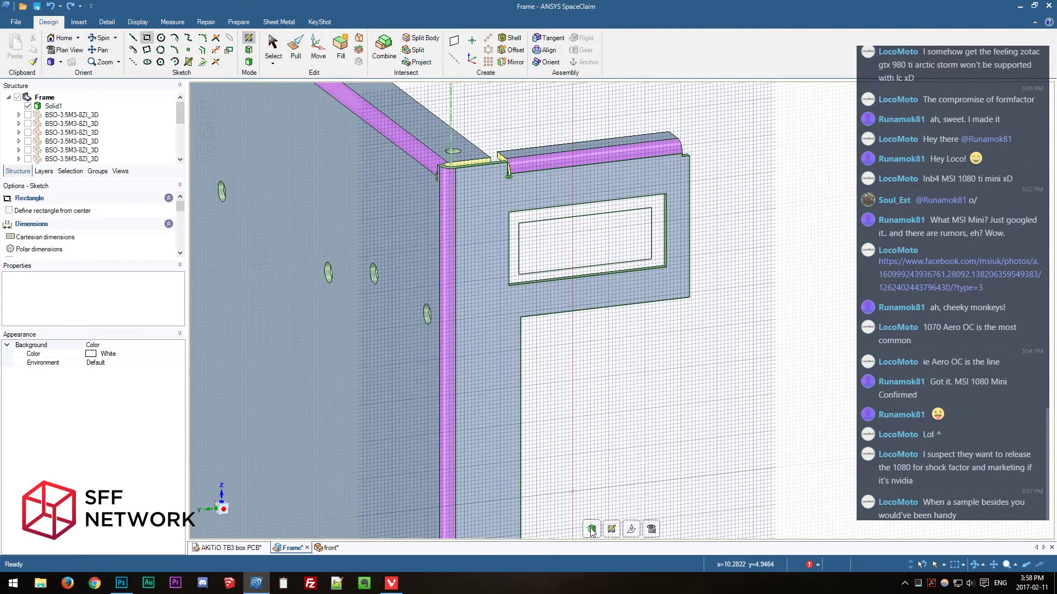
{"action": "key", "text": "d"}
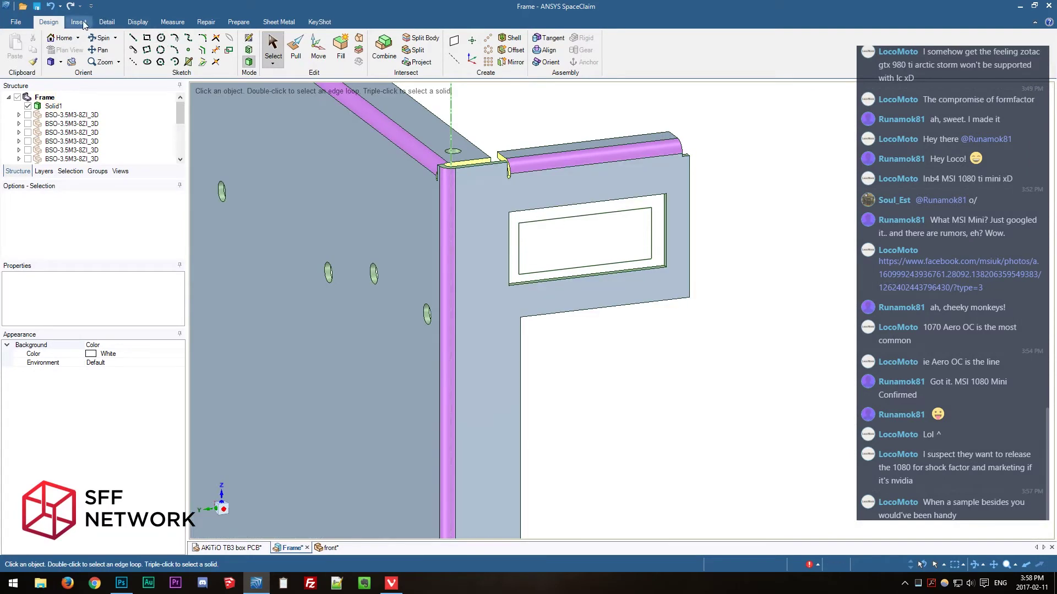
Try to turn the rectangle's four sketch curves into a face with the Missing Faces repair.
{"action": "double_click", "coordinate": [528, 224]}
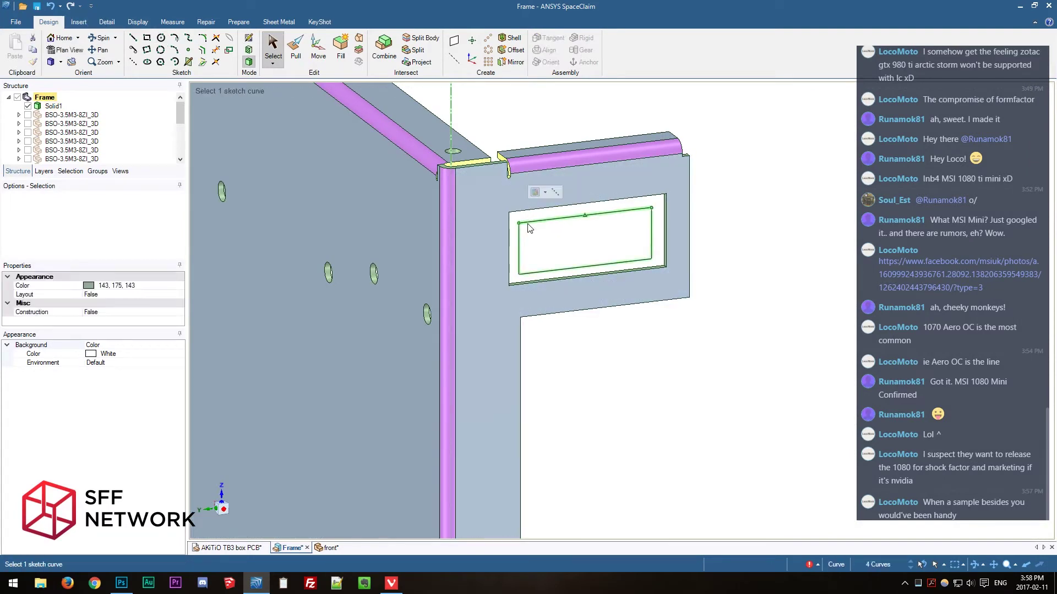
{"action": "right_click", "coordinate": [530, 228]}
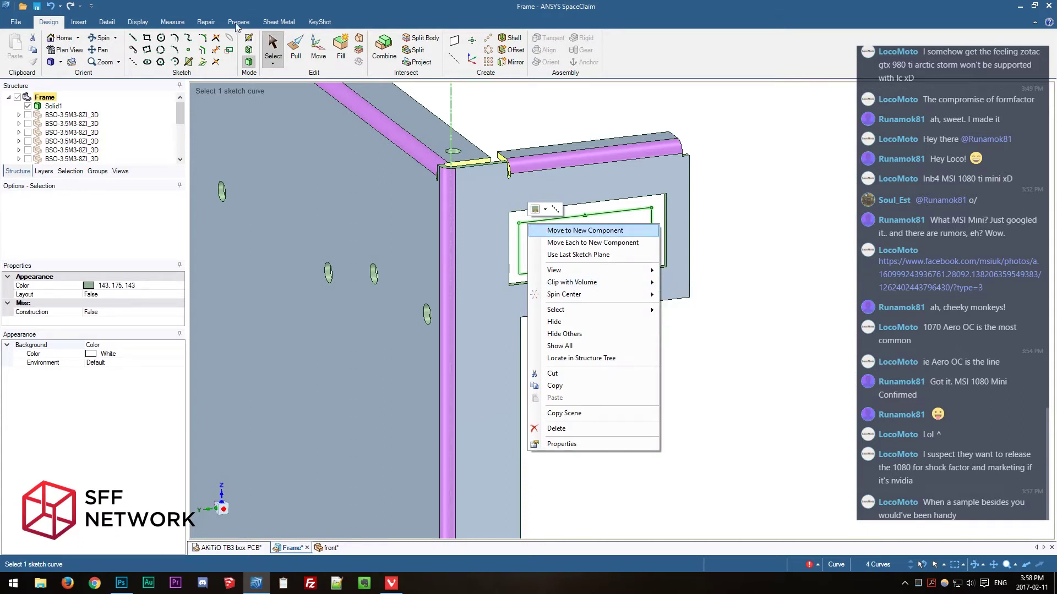
{"action": "left_click", "coordinate": [204, 25]}
{"action": "left_click", "coordinate": [204, 23]}
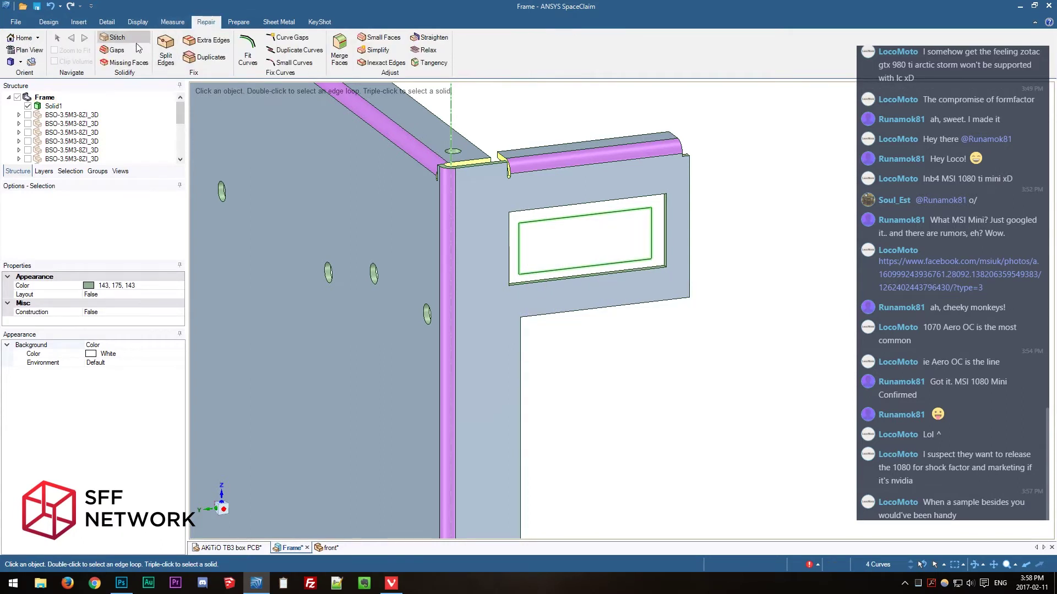
{"action": "left_click", "coordinate": [125, 62]}
{"action": "key", "text": "Escape"}
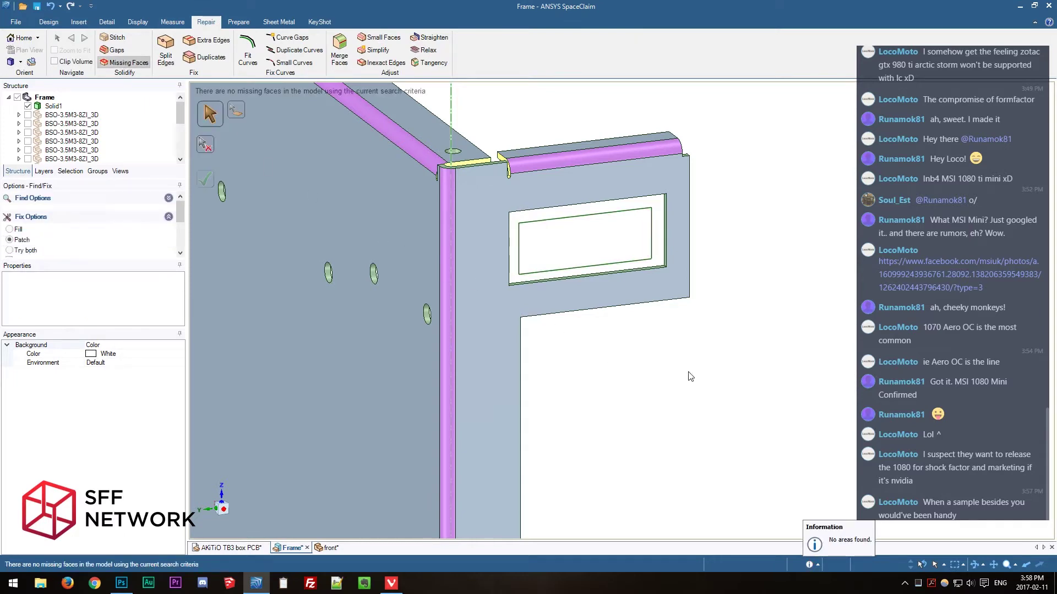
{"action": "key", "text": "r"}
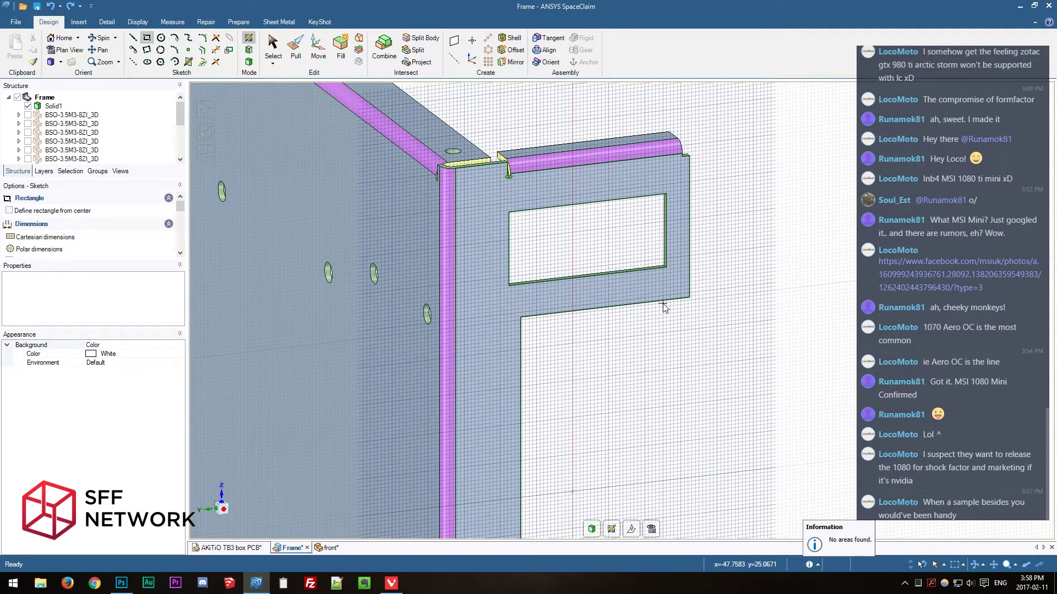
Suspend sheet metal on the Frame and sketch a smaller rectangular surface inside the end flange's cutout.
{"action": "right_click", "coordinate": [45, 97]}
{"action": "left_click", "coordinate": [66, 128]}
{"action": "left_click", "coordinate": [148, 38]}
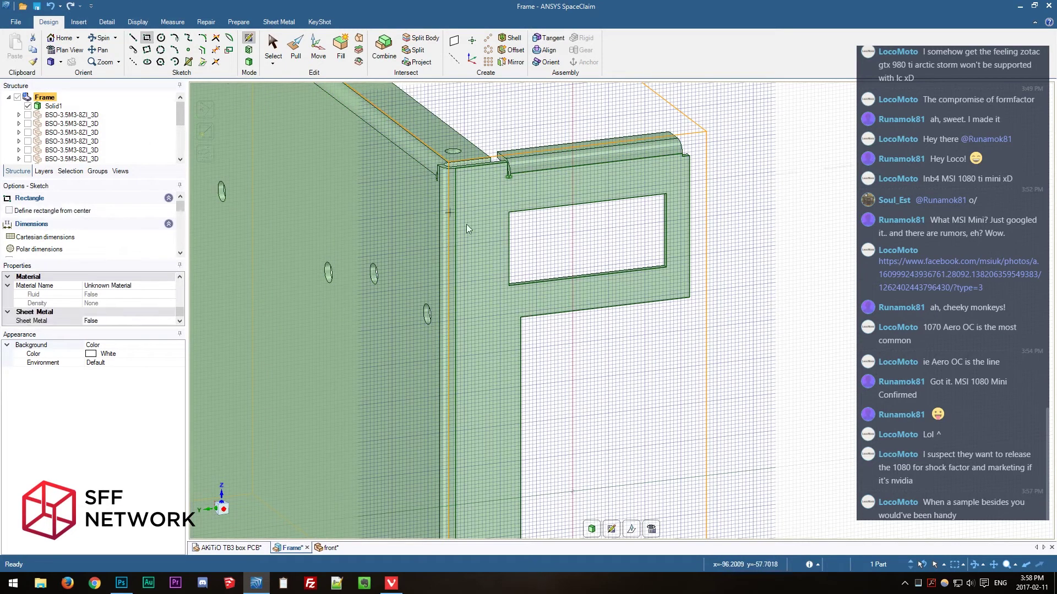
{"action": "left_click", "coordinate": [520, 217]}
{"action": "left_click", "coordinate": [648, 259]}
{"action": "left_click", "coordinate": [610, 528]}
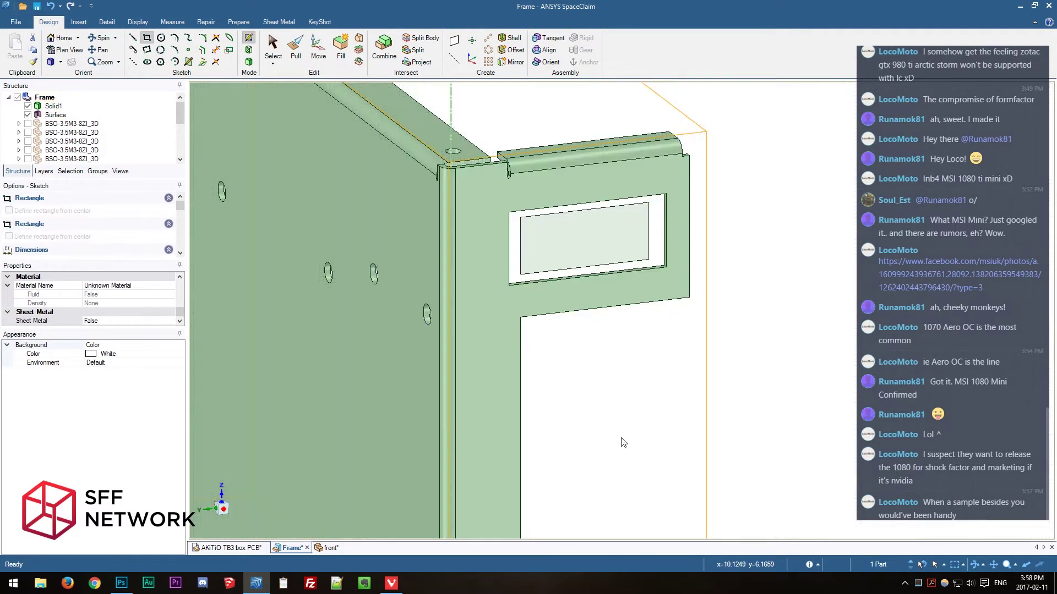
Pull the rectangular surface inside the cutout into a 2 mm thick solid plate.
{"action": "left_click_drag", "start_coordinate": [586, 238], "coordinate": [580, 236]}
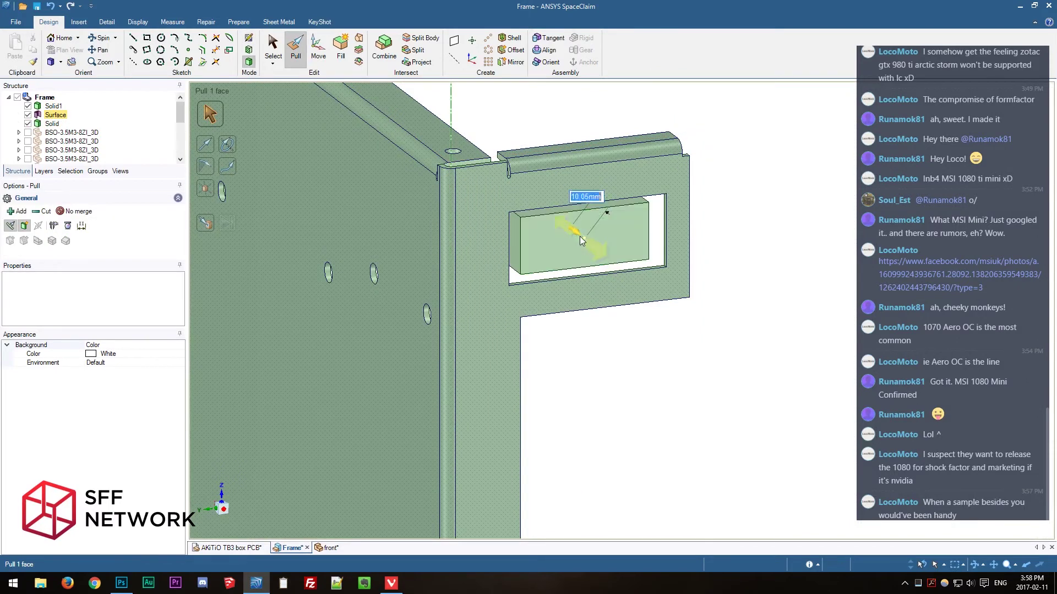
{"action": "type", "text": "2"}
{"action": "key", "text": "Return"}
{"action": "key", "text": "Escape"}
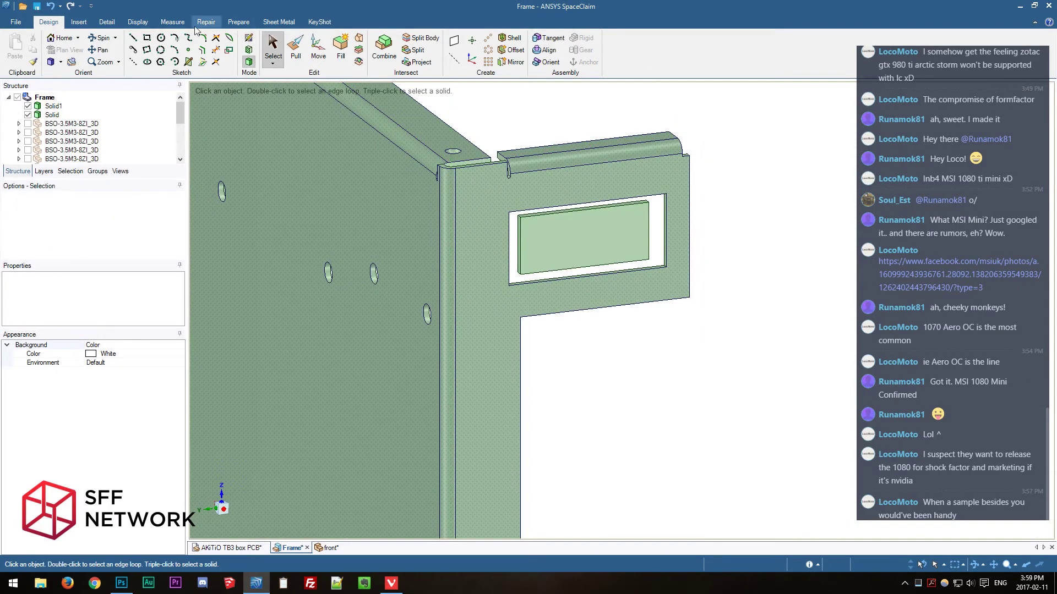
Add two M3 x 0.5 close-fit countersunk standard holes side by side on the small plate.
{"action": "left_click", "coordinate": [79, 21]}
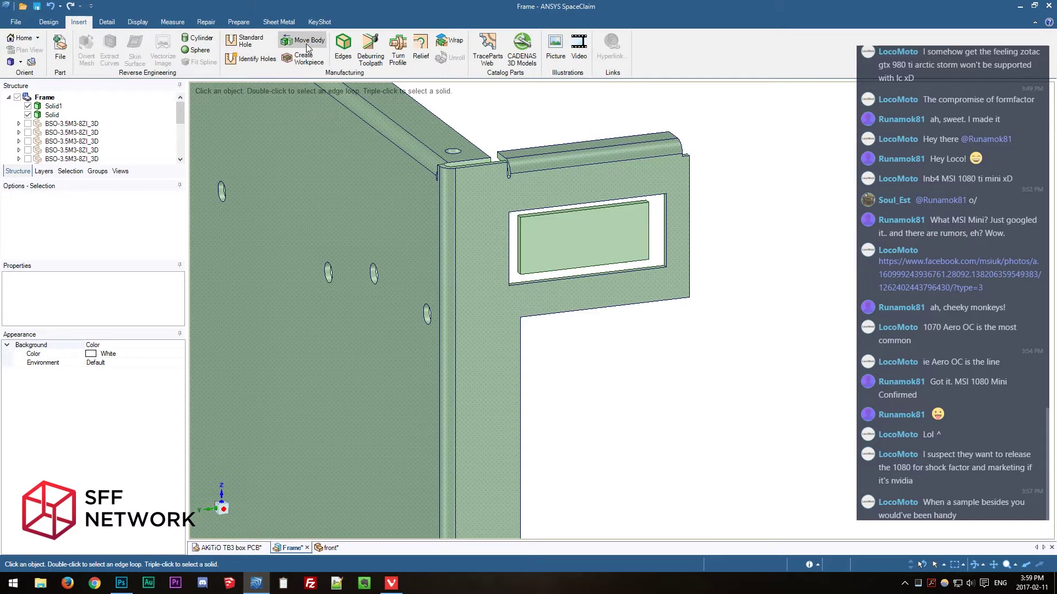
{"action": "left_click", "coordinate": [244, 41]}
{"action": "left_click", "coordinate": [542, 243]}
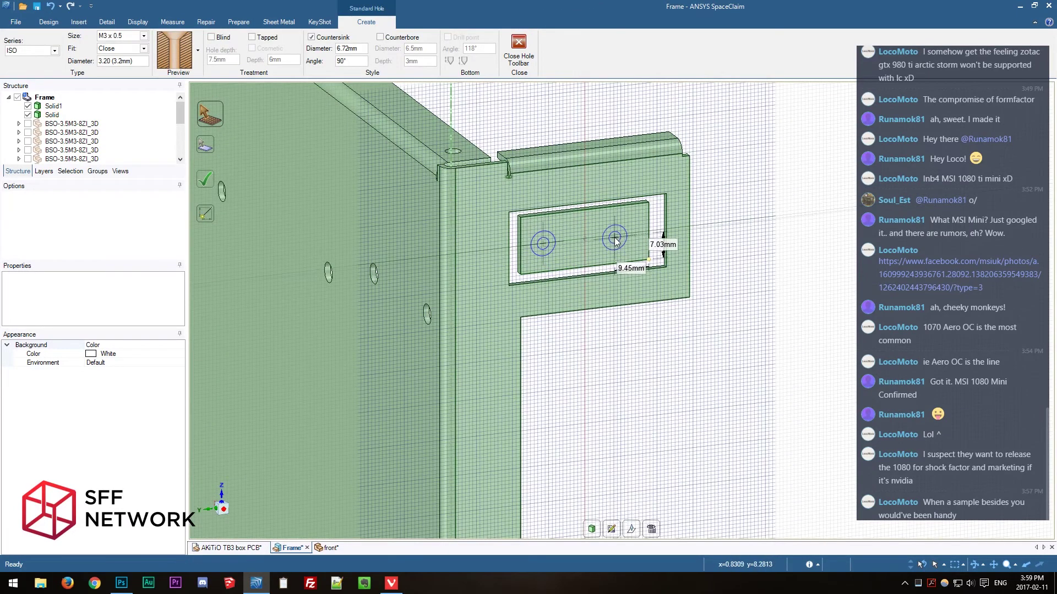
{"action": "left_click", "coordinate": [614, 237]}
{"action": "key", "text": "Escape"}
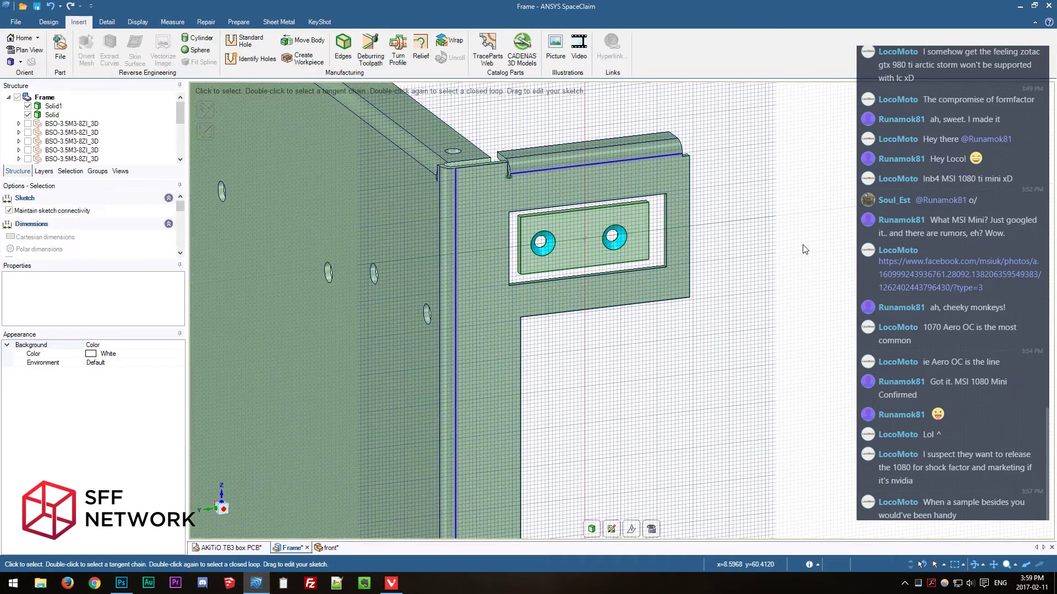
Pull the small plate's back face up to the back face of the surrounding end flange.
{"action": "key", "text": "p"}
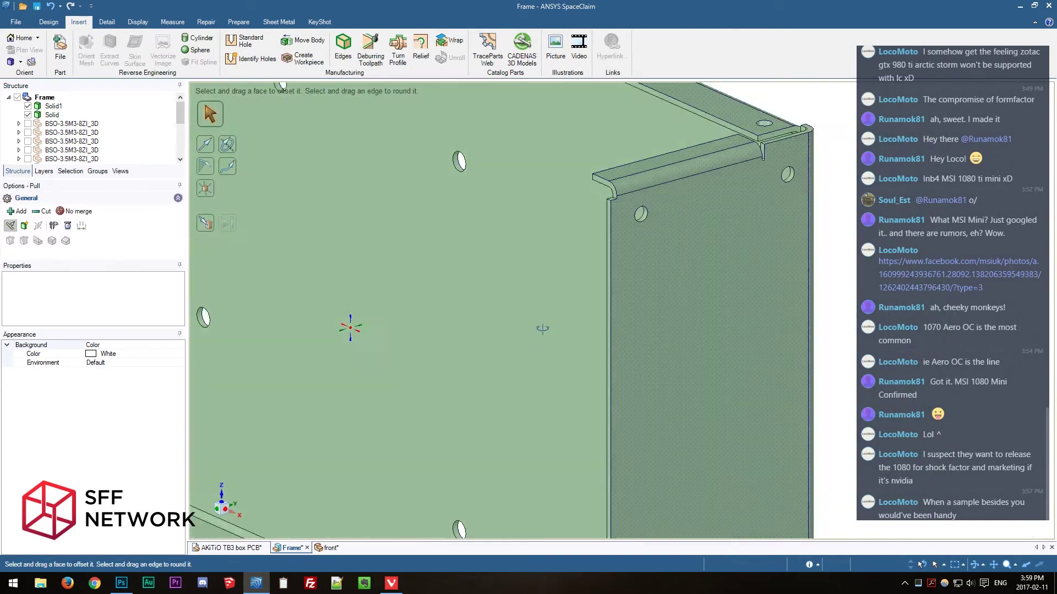
{"action": "scroll", "coordinate": [259, 155], "scroll_direction": "up", "scroll_amount": 5}
{"action": "key", "text": "s"}
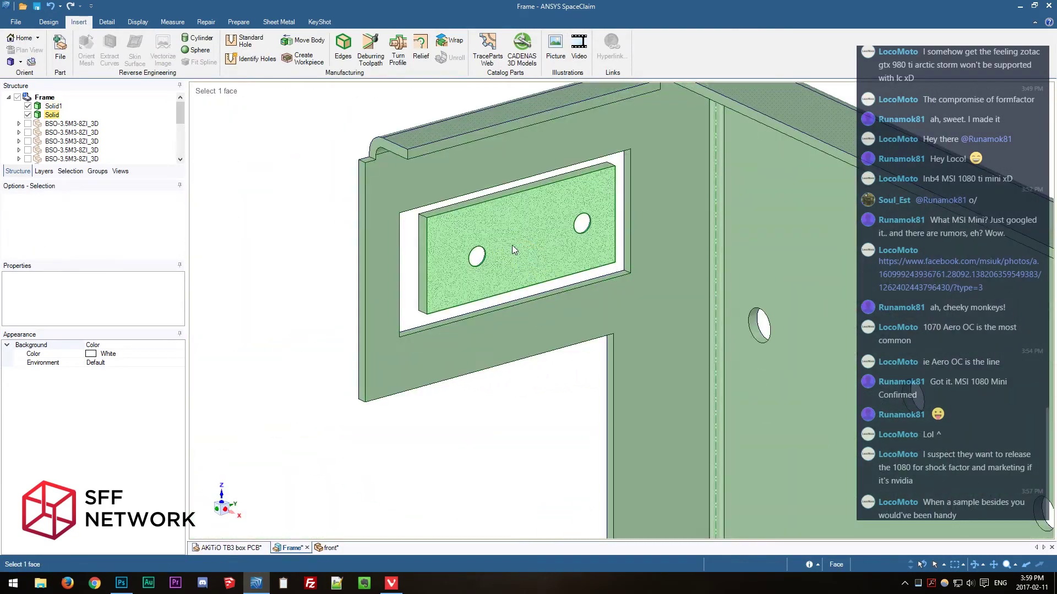
{"action": "left_click", "coordinate": [511, 246]}
{"action": "key", "text": "p"}
{"action": "key", "text": "u"}
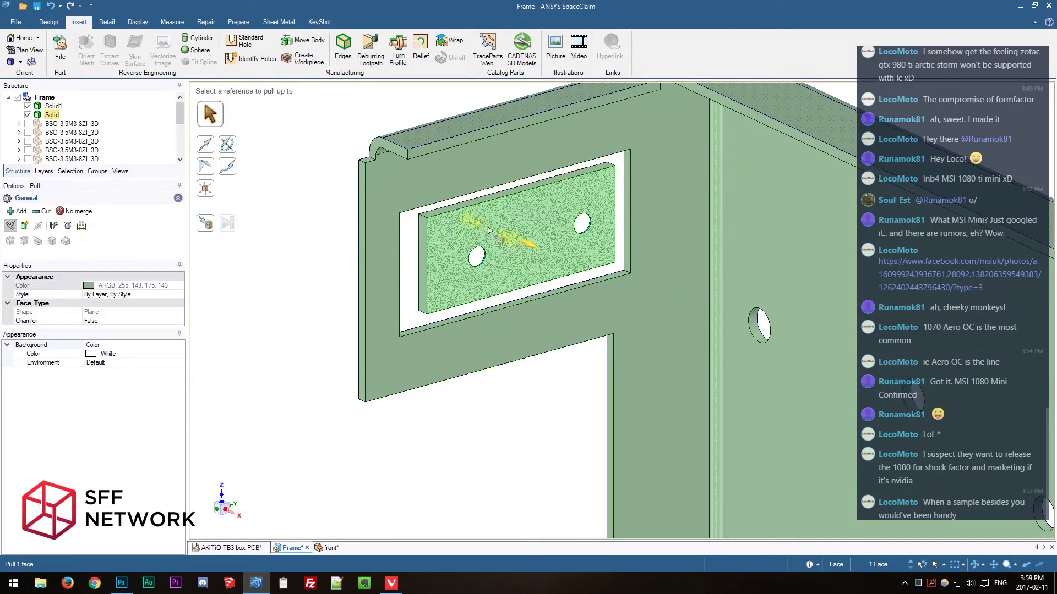
{"action": "left_click", "coordinate": [447, 173]}
{"action": "key", "text": "s"}
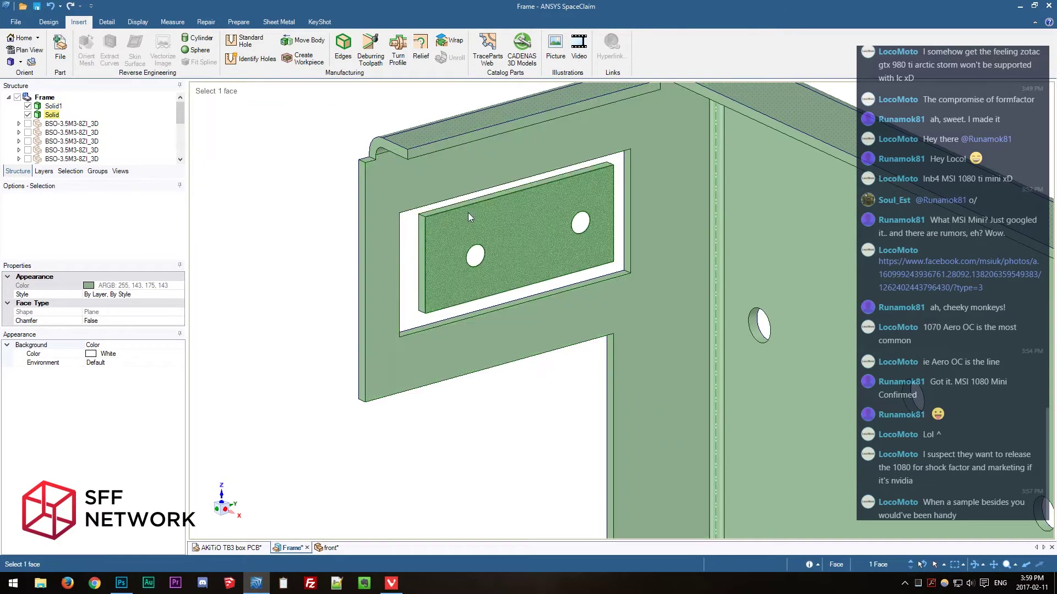
Pull the faces around the cutout until all gaps close and the drilled plate merges with the end flange.
{"action": "left_click", "coordinate": [421, 250]}
{"action": "key", "text": "p"}
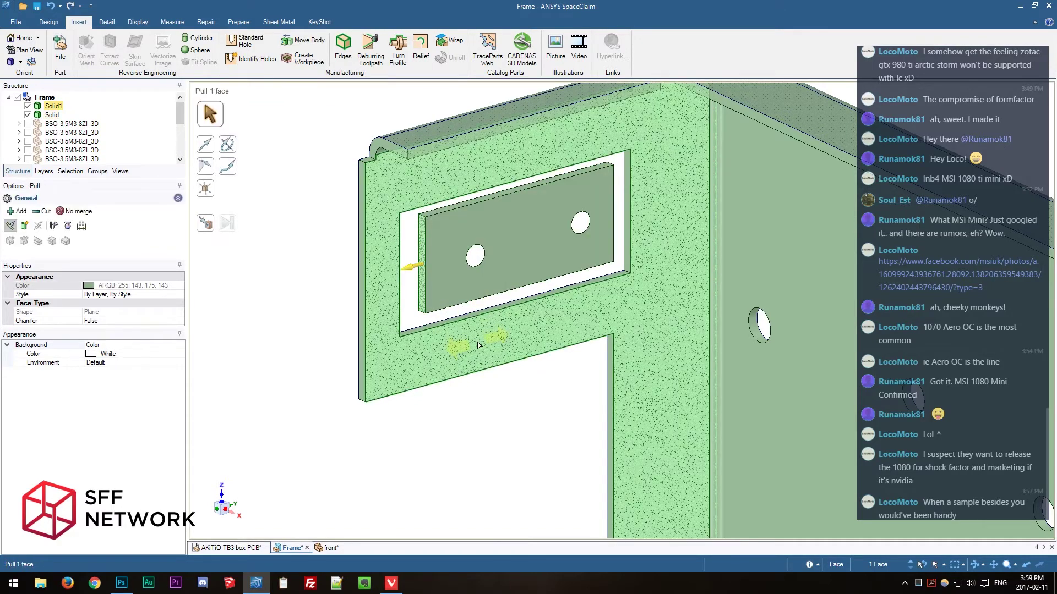
{"action": "left_click_drag", "start_coordinate": [477, 347], "coordinate": [451, 303]}
{"action": "left_click", "coordinate": [448, 329]}
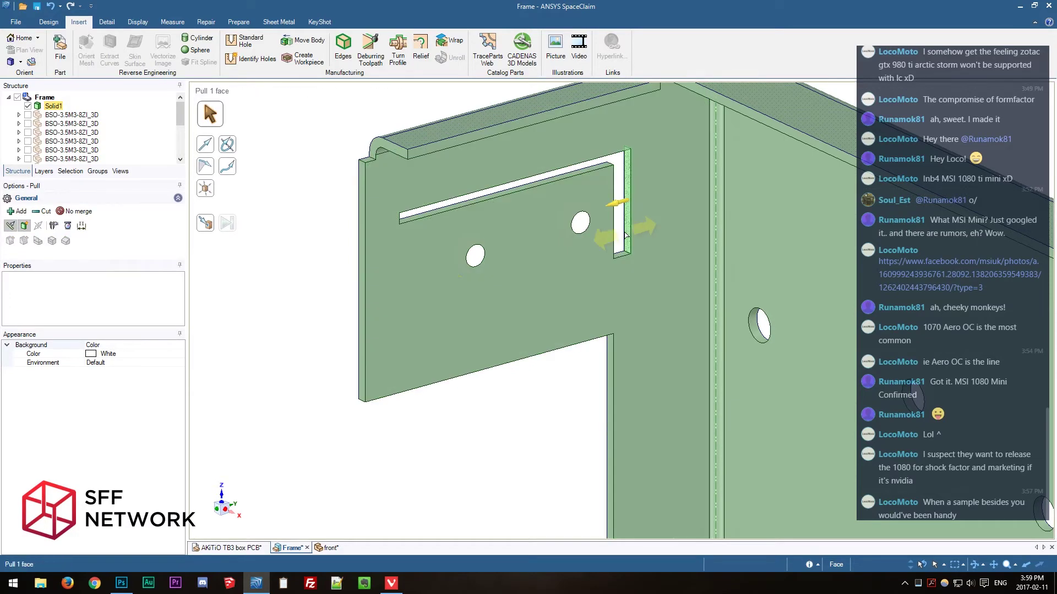
{"action": "left_click_drag", "start_coordinate": [625, 234], "coordinate": [603, 229]}
{"action": "left_click", "coordinate": [567, 180]}
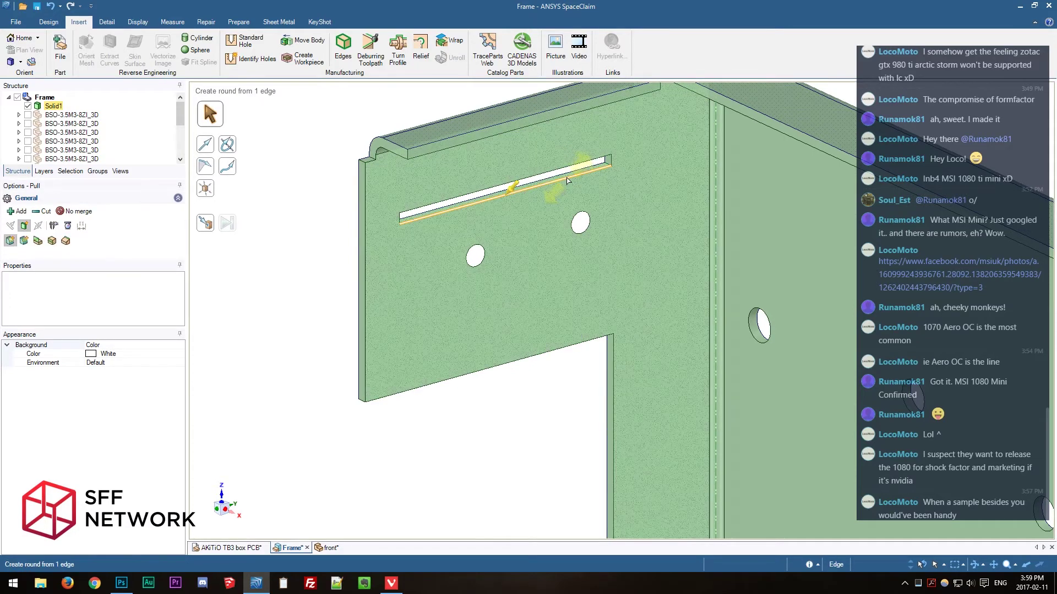
{"action": "left_click_drag", "start_coordinate": [567, 177], "coordinate": [574, 164]}
{"action": "key", "text": "Escape"}
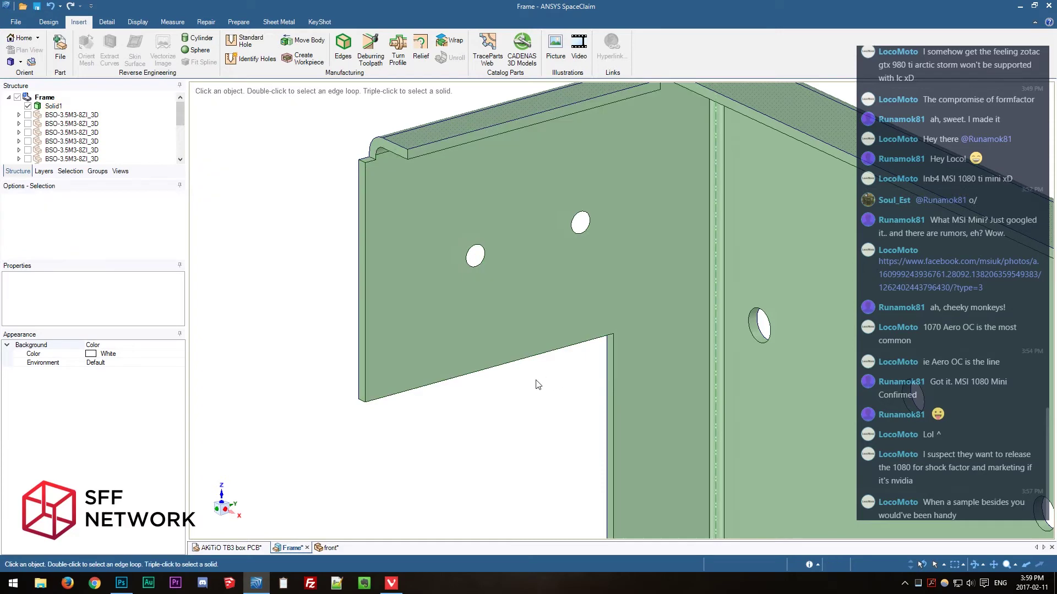
Turn off Suspend Sheet Metal for the Frame part.
{"action": "scroll", "coordinate": [534, 390], "scroll_direction": "down", "scroll_amount": 2}
{"action": "middle_click_drag", "start_coordinate": [534, 393], "coordinate": [651, 389]}
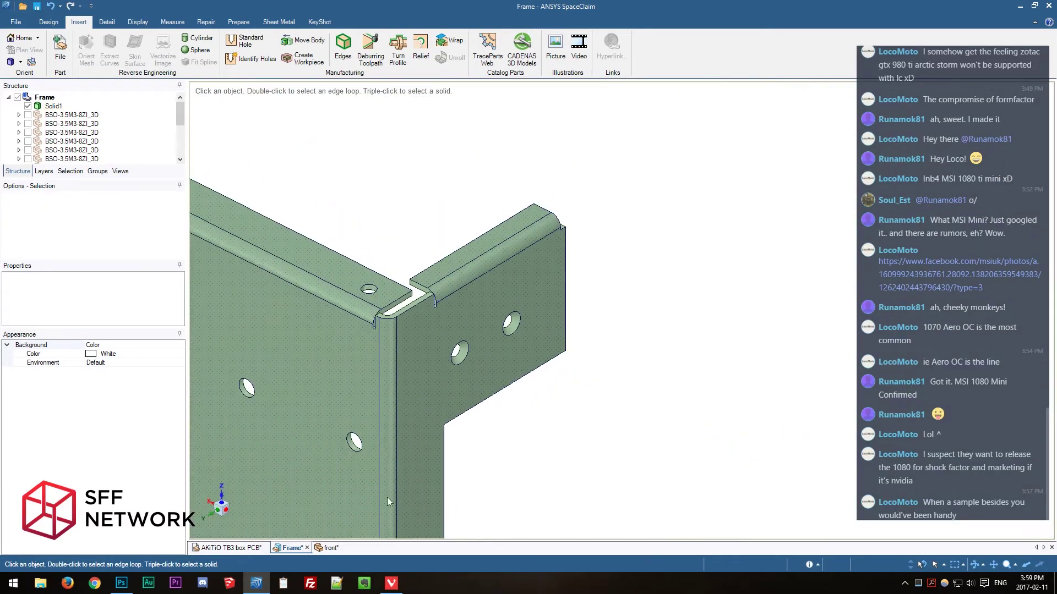
{"action": "left_click", "coordinate": [290, 503]}
{"action": "left_click", "coordinate": [433, 161]}
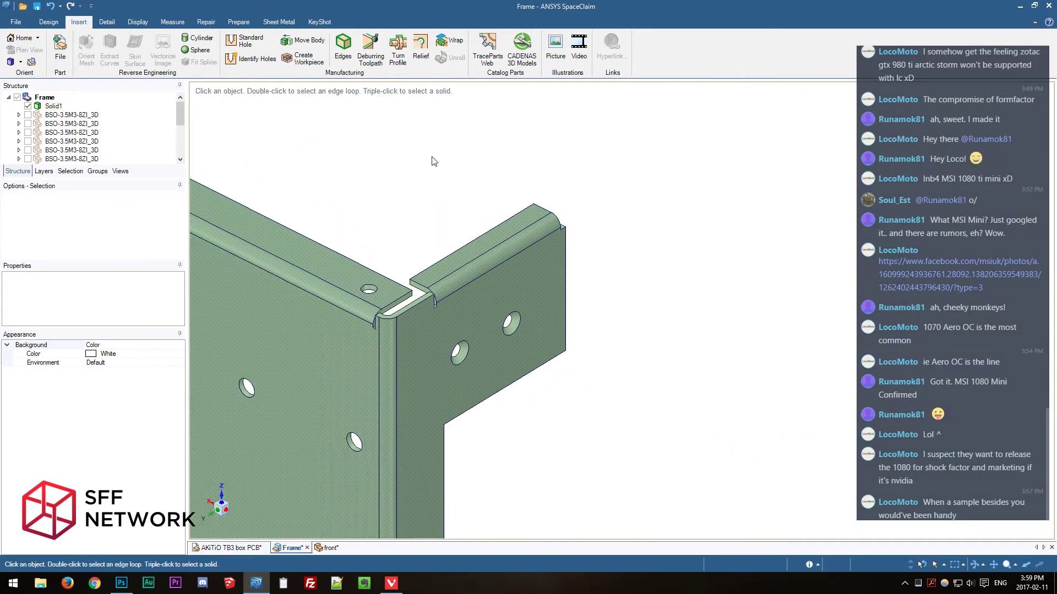
{"action": "left_click", "coordinate": [48, 22]}
{"action": "right_click", "coordinate": [51, 96]}
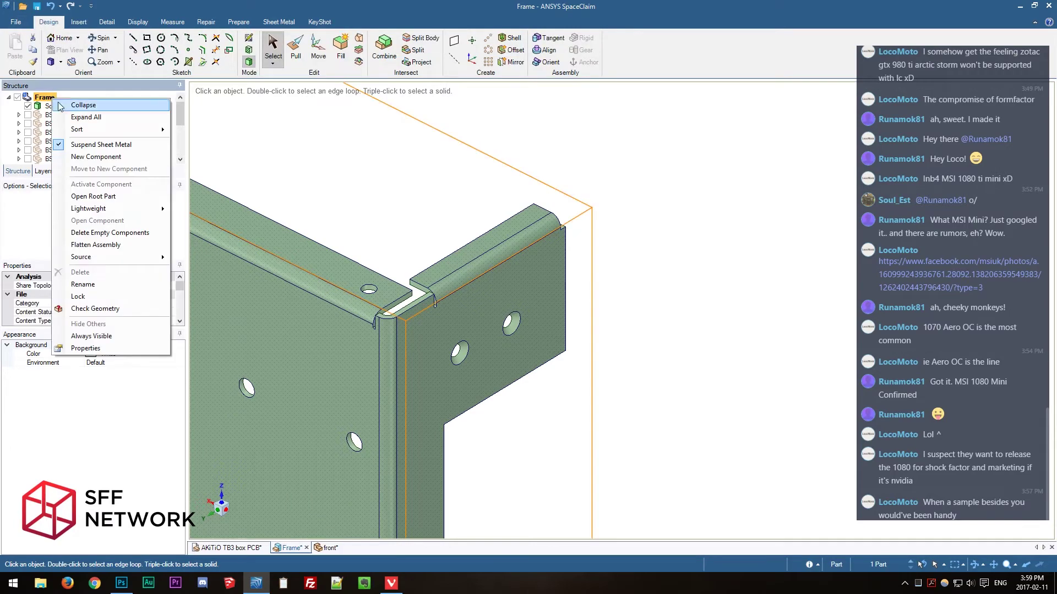
{"action": "left_click", "coordinate": [105, 143]}
{"action": "left_click", "coordinate": [643, 217]}
{"action": "scroll", "coordinate": [677, 295], "scroll_direction": "down", "scroll_amount": 3}
{"action": "middle_click_drag", "start_coordinate": [707, 373], "coordinate": [668, 340]}
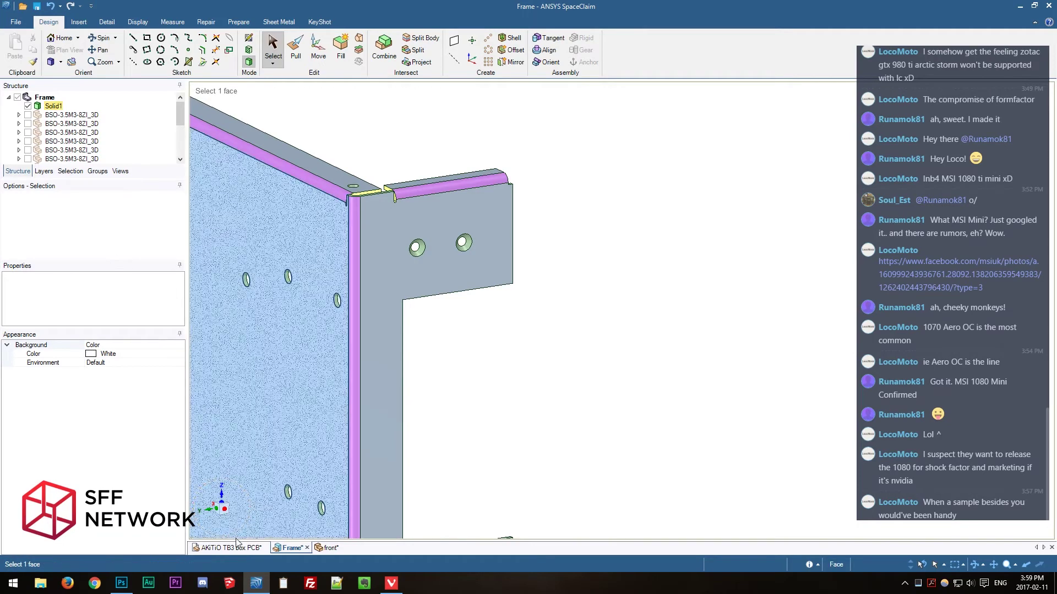
Switch to the AKiTiO TB3 box PCB assembly, hide the Cover, show the Frame and bring its two countersunk holes into view.
{"action": "left_click", "coordinate": [237, 547]}
{"action": "scroll", "coordinate": [83, 126], "scroll_direction": "down", "scroll_amount": 3}
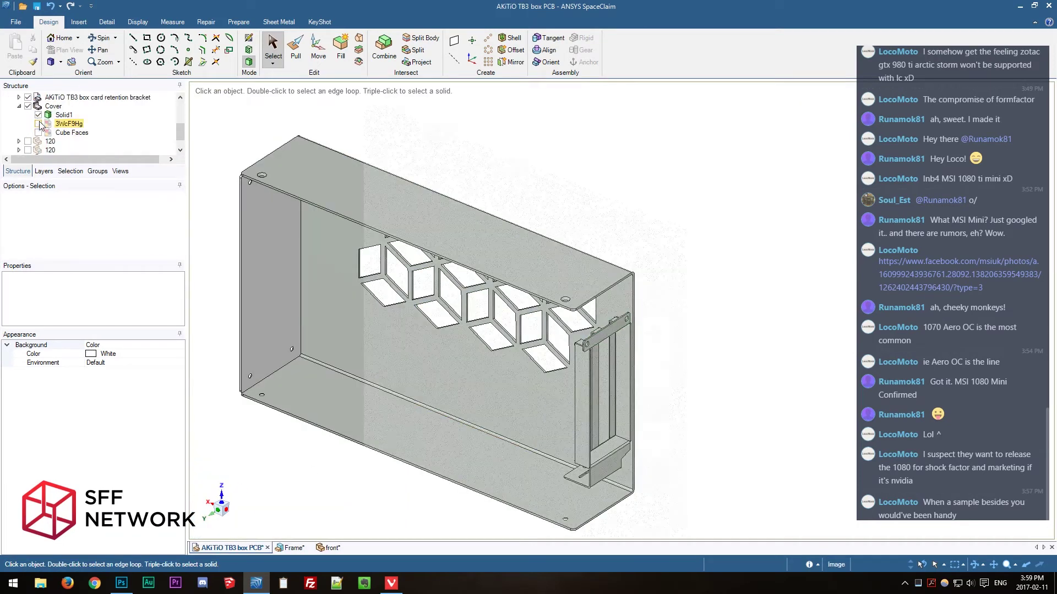
{"action": "left_click", "coordinate": [27, 105]}
{"action": "scroll", "coordinate": [32, 110], "scroll_direction": "up", "scroll_amount": 1}
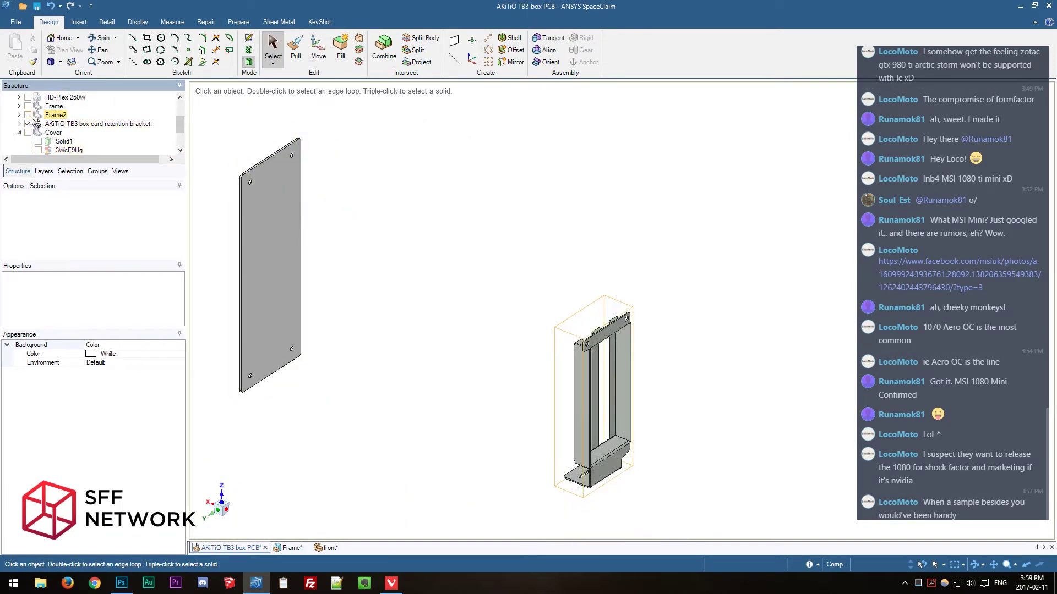
{"action": "left_click", "coordinate": [28, 106]}
{"action": "middle_click_drag", "start_coordinate": [727, 282], "coordinate": [523, 289]}
{"action": "middle_click_drag", "start_coordinate": [523, 289], "coordinate": [782, 272], "text": "shift"}
{"action": "scroll", "coordinate": [489, 260], "scroll_direction": "up", "scroll_amount": 7}
{"action": "middle_click_drag", "start_coordinate": [539, 297], "coordinate": [647, 273]}
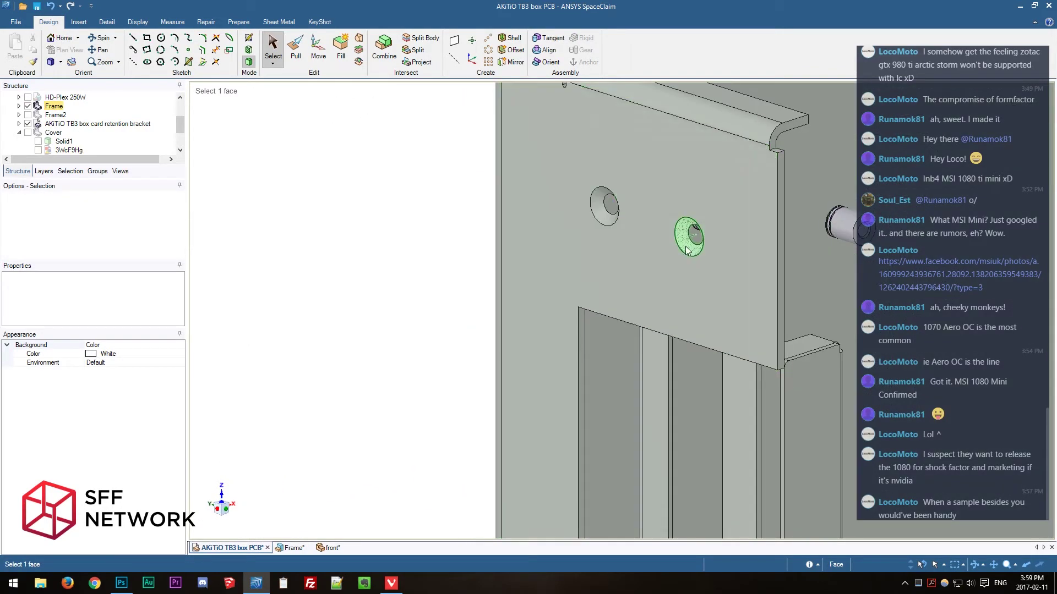
Move the flange's inner countersunk hole vertically level with the outer one using Up To.
{"action": "left_click", "coordinate": [686, 251]}
{"action": "left_click", "coordinate": [603, 219]}
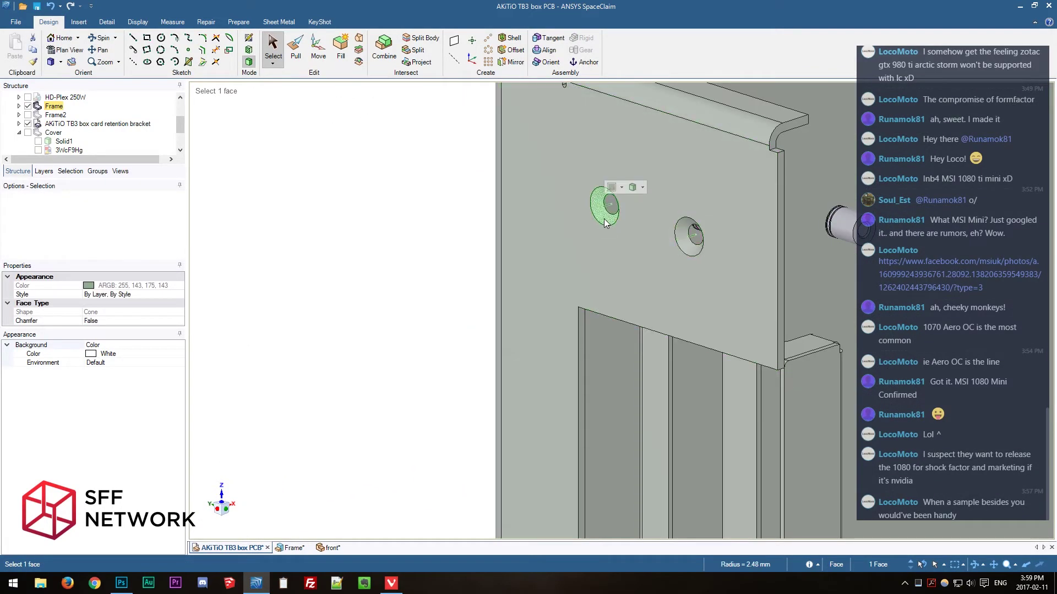
{"action": "key", "text": "m"}
{"action": "left_click", "coordinate": [608, 166]}
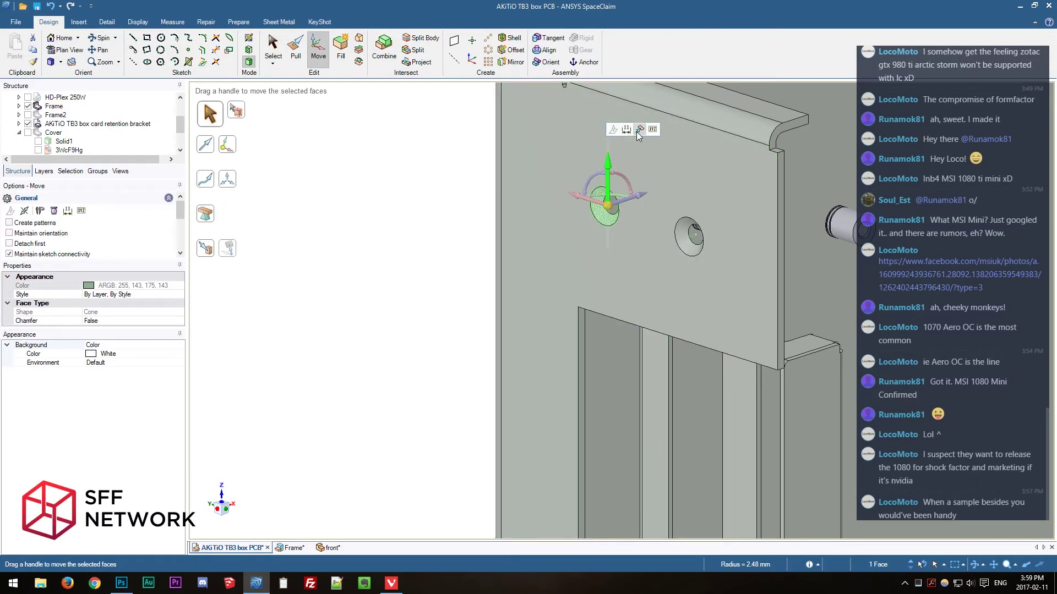
{"action": "key", "text": "u"}
{"action": "key", "text": "Escape"}
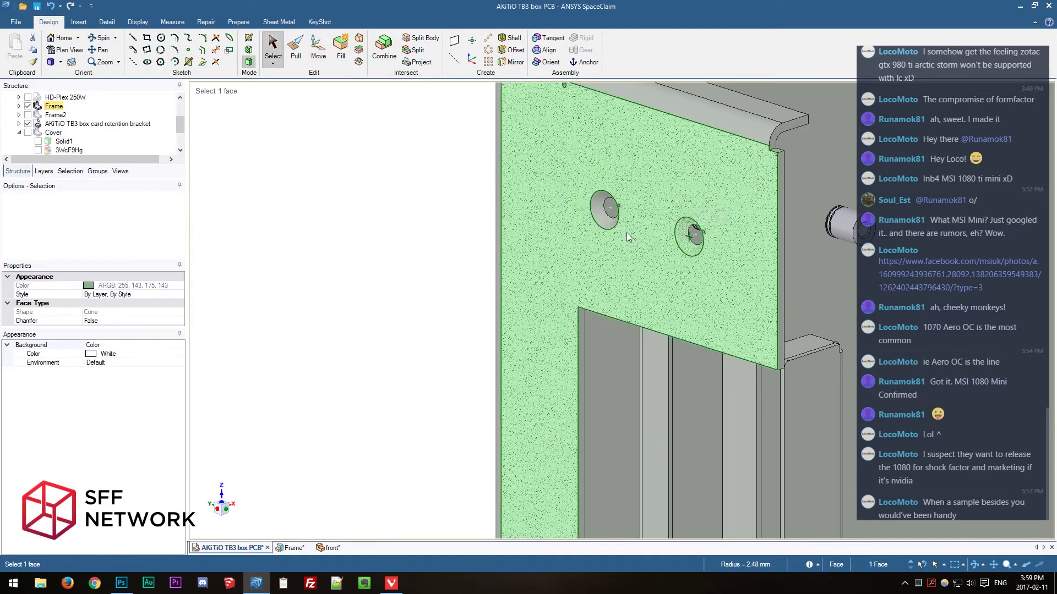
Move both countersunk holes together vertically to the height of the retention bracket's mounting hole using Up To.
{"action": "left_click", "coordinate": [604, 223], "text": "ctrl"}
{"action": "key", "text": "m"}
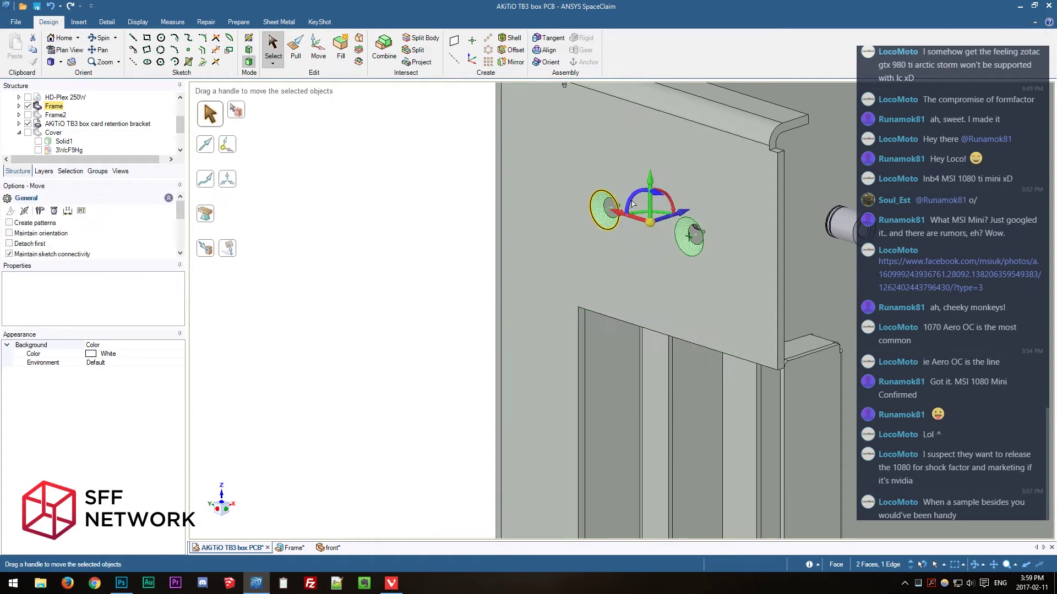
{"action": "left_click", "coordinate": [681, 154]}
{"action": "middle_click_drag", "start_coordinate": [721, 248], "coordinate": [605, 266]}
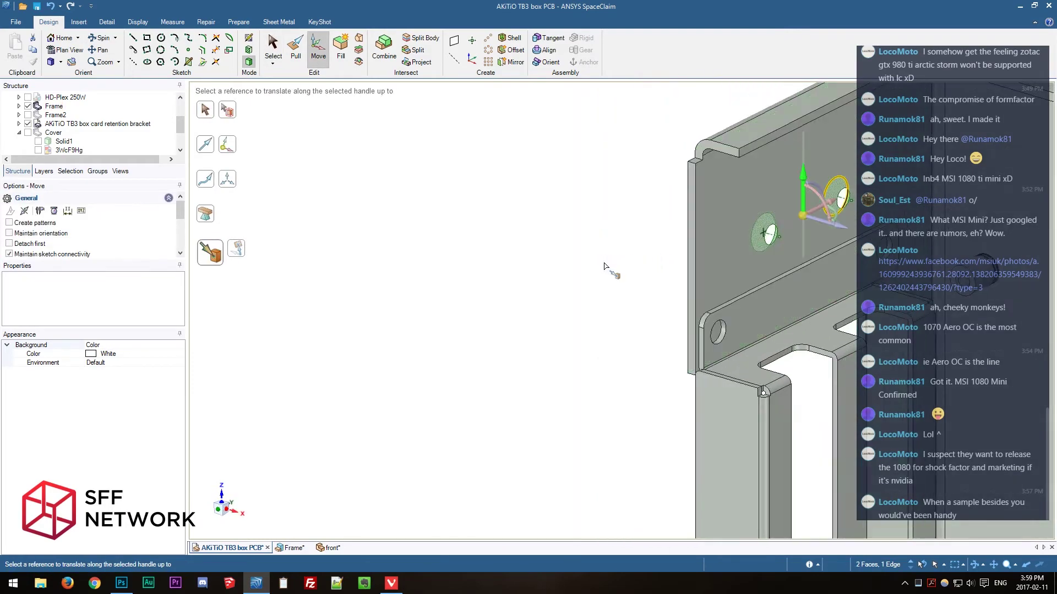
{"action": "left_click", "coordinate": [711, 345]}
{"action": "middle_click_drag", "start_coordinate": [711, 344], "coordinate": [639, 332]}
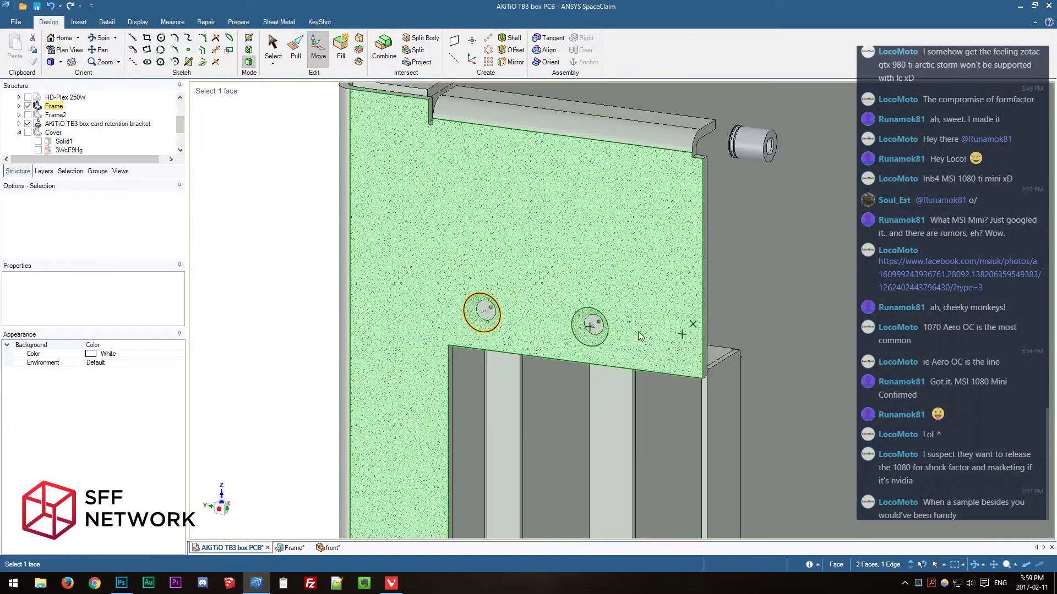
Move the outer countersunk hole horizontally along the flange up to the center of the bracket's outer mounting hole.
{"action": "left_click", "coordinate": [602, 337]}
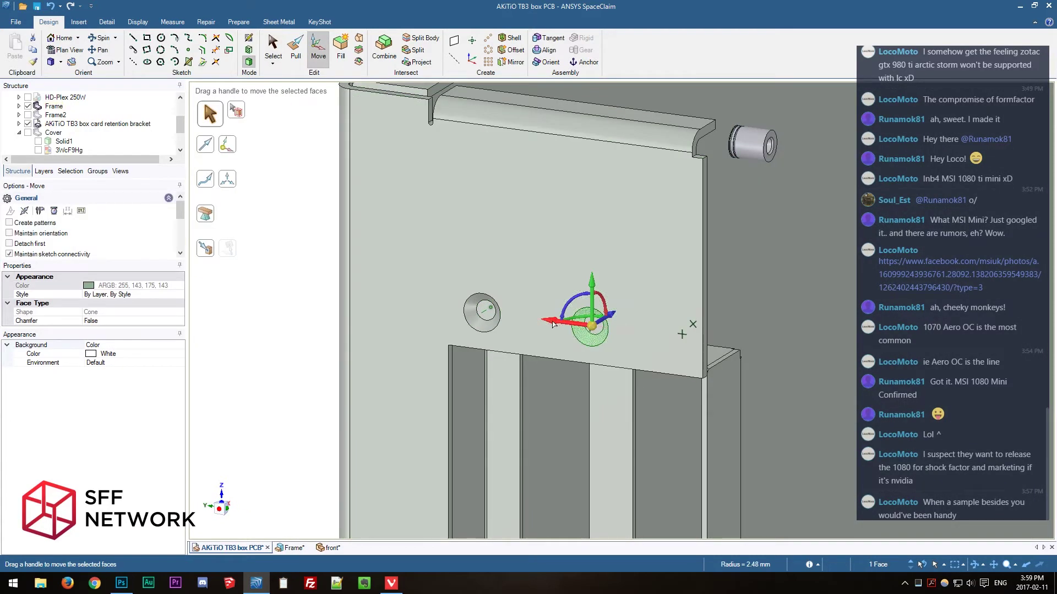
{"action": "left_click_drag", "start_coordinate": [553, 324], "coordinate": [627, 329]}
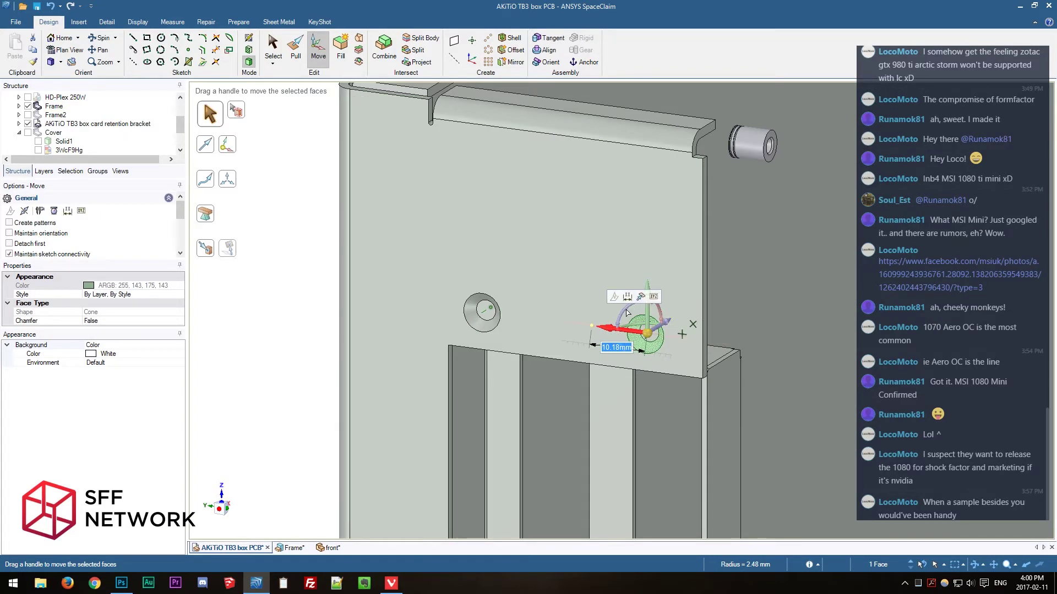
{"action": "left_click", "coordinate": [642, 297]}
{"action": "middle_click_drag", "start_coordinate": [641, 297], "coordinate": [604, 335]}
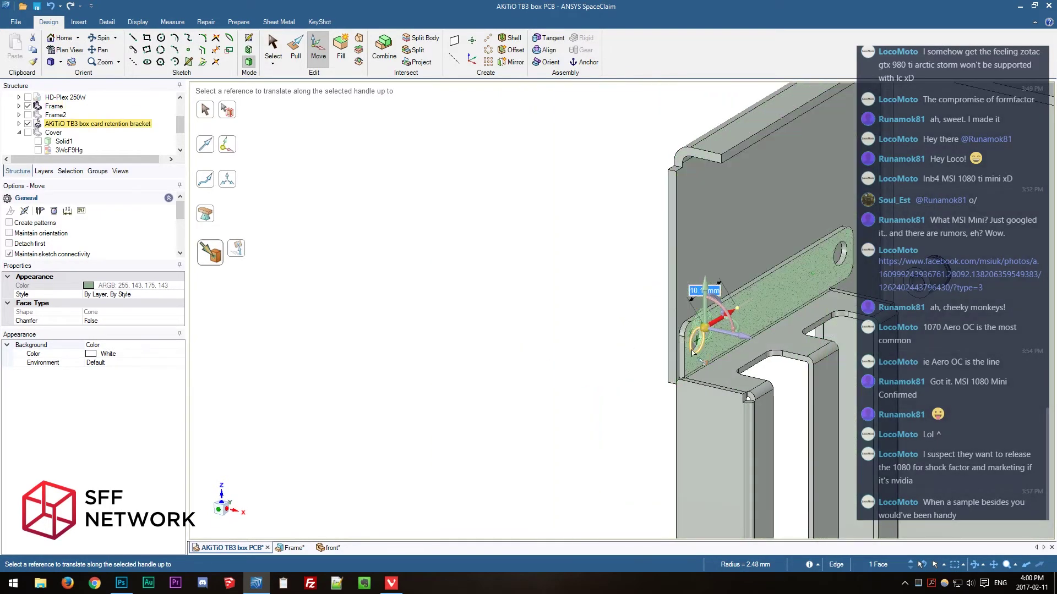
{"action": "key", "text": "Escape"}
{"action": "middle_click_drag", "start_coordinate": [507, 336], "coordinate": [679, 344]}
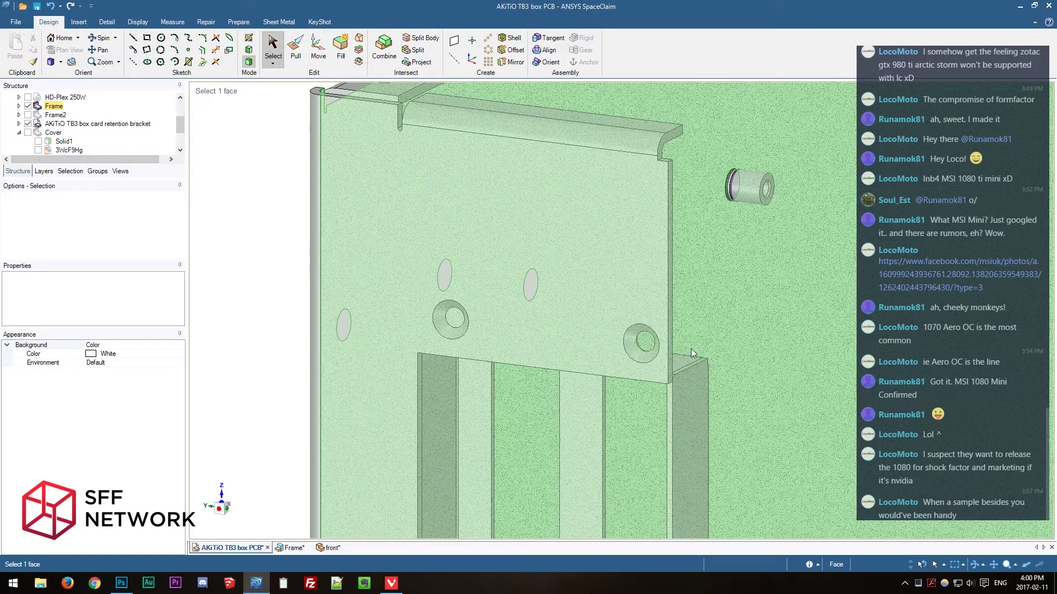
Examine the outer countersunk hole and its clearance to the flange's edge.
{"action": "scroll", "coordinate": [644, 360], "scroll_direction": "up", "scroll_amount": 3}
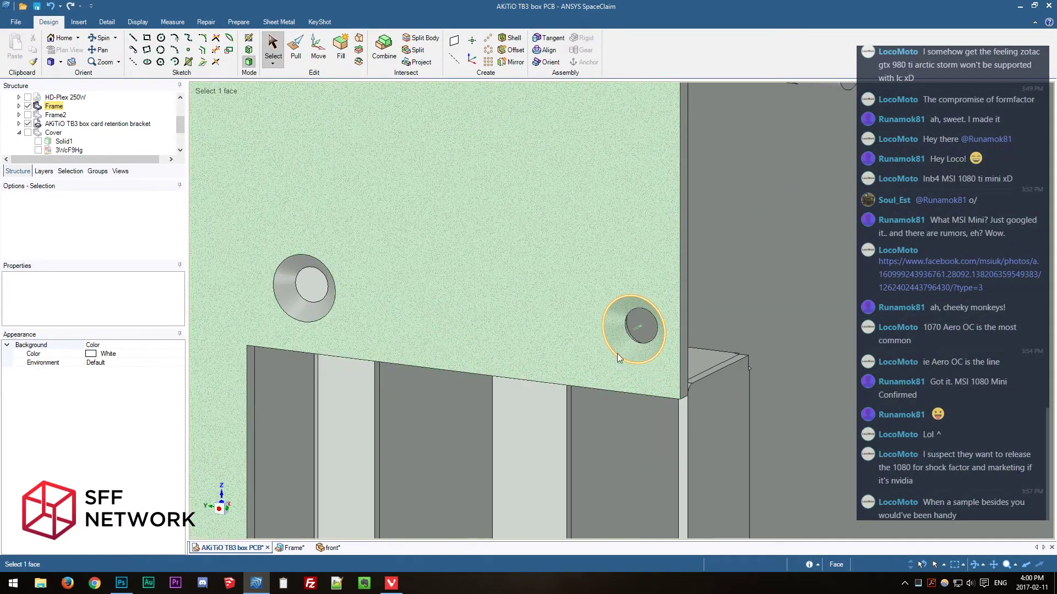
{"action": "left_click", "coordinate": [633, 347]}
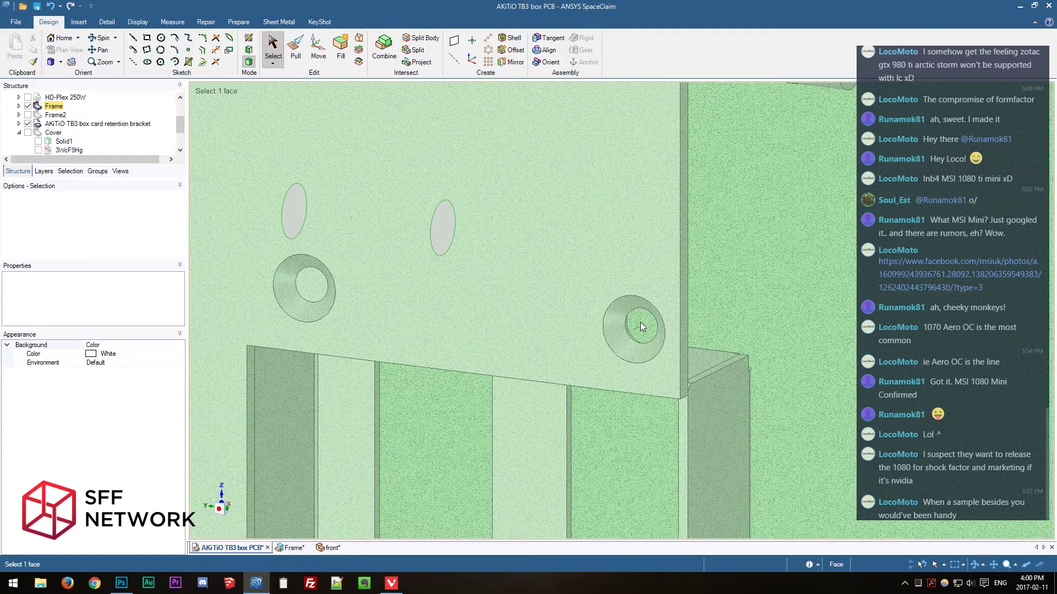
{"action": "scroll", "coordinate": [640, 324], "scroll_direction": "down", "scroll_amount": 3}
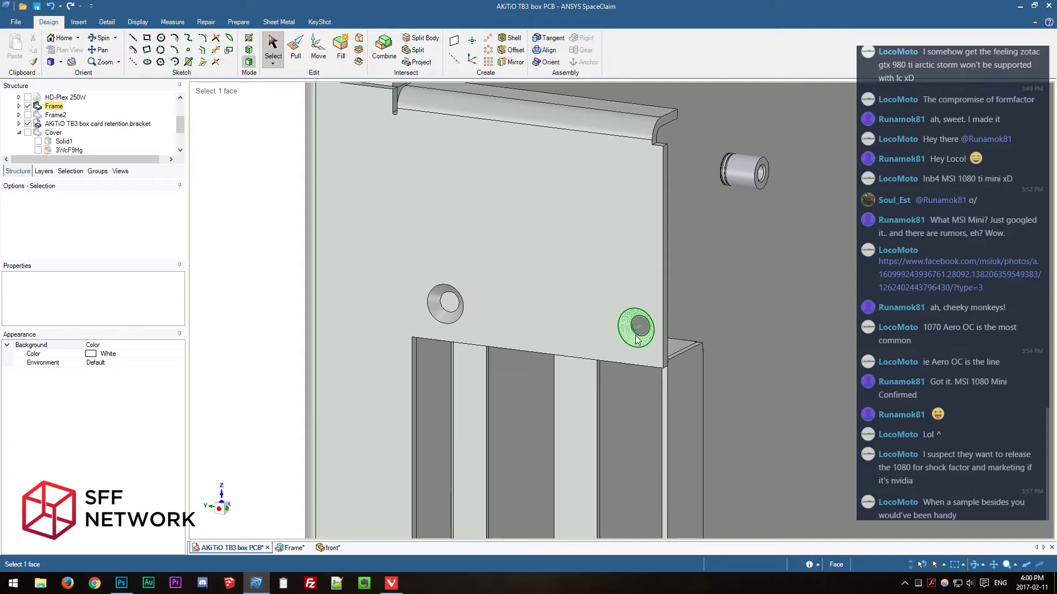
{"action": "scroll", "coordinate": [625, 329], "scroll_direction": "up", "scroll_amount": 3}
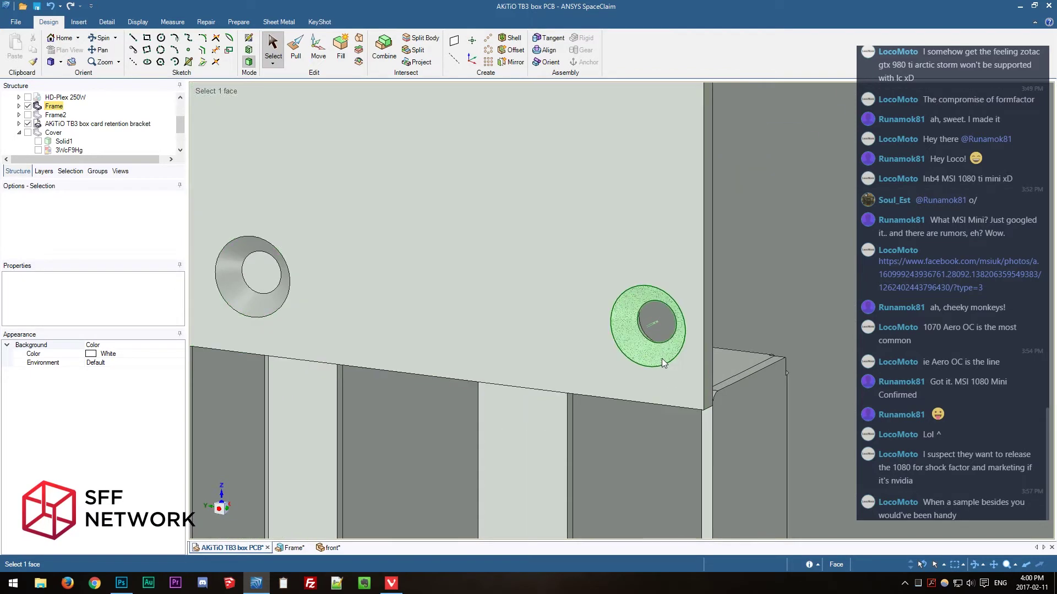
{"action": "scroll", "coordinate": [661, 359], "scroll_direction": "down", "scroll_amount": 3}
{"action": "scroll", "coordinate": [663, 362], "scroll_direction": "up", "scroll_amount": 2}
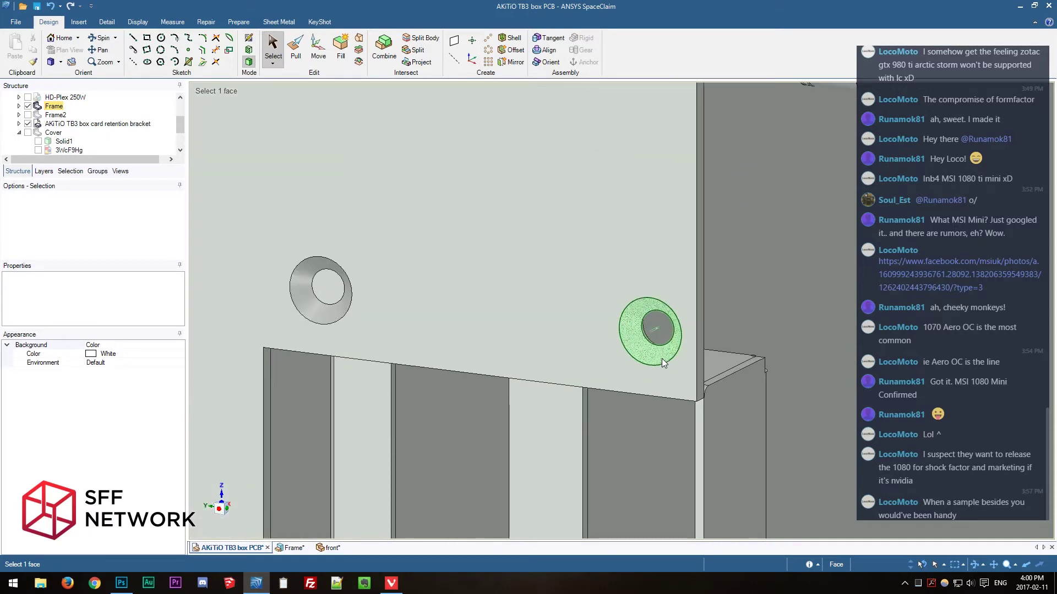
{"action": "scroll", "coordinate": [664, 362], "scroll_direction": "down", "scroll_amount": 3}
{"action": "middle_click_drag", "start_coordinate": [664, 362], "coordinate": [596, 366]}
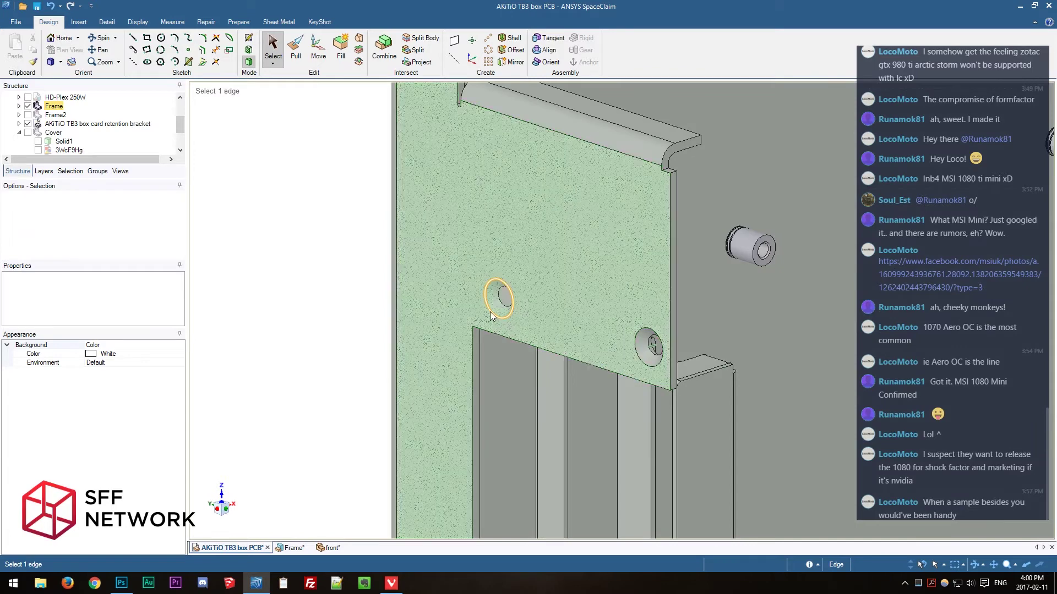
Delete both countersunk holes from the Frame's end flange.
{"action": "left_click", "coordinate": [492, 309]}
{"action": "scroll", "coordinate": [493, 309], "scroll_direction": "down", "scroll_amount": 2}
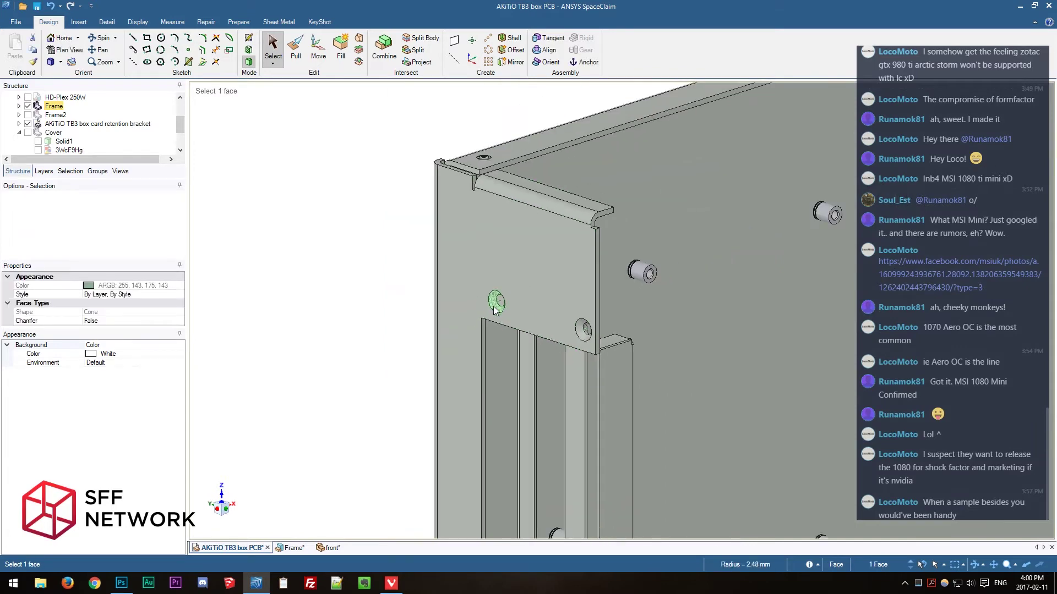
{"action": "scroll", "coordinate": [499, 312], "scroll_direction": "up", "scroll_amount": 2}
{"action": "key", "text": "Delete"}
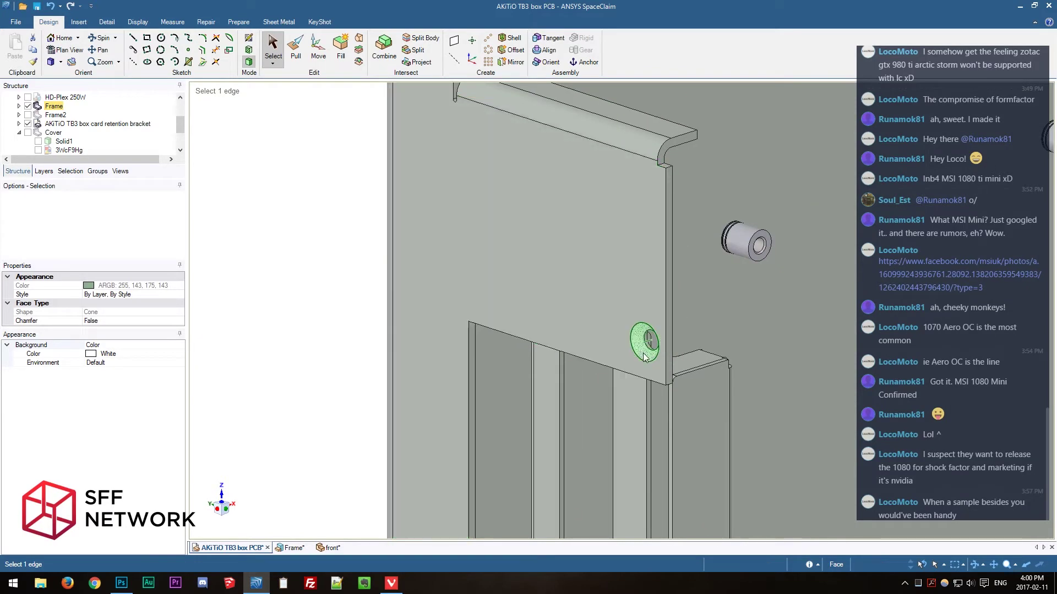
{"action": "left_click", "coordinate": [641, 353]}
{"action": "key", "text": "Delete"}
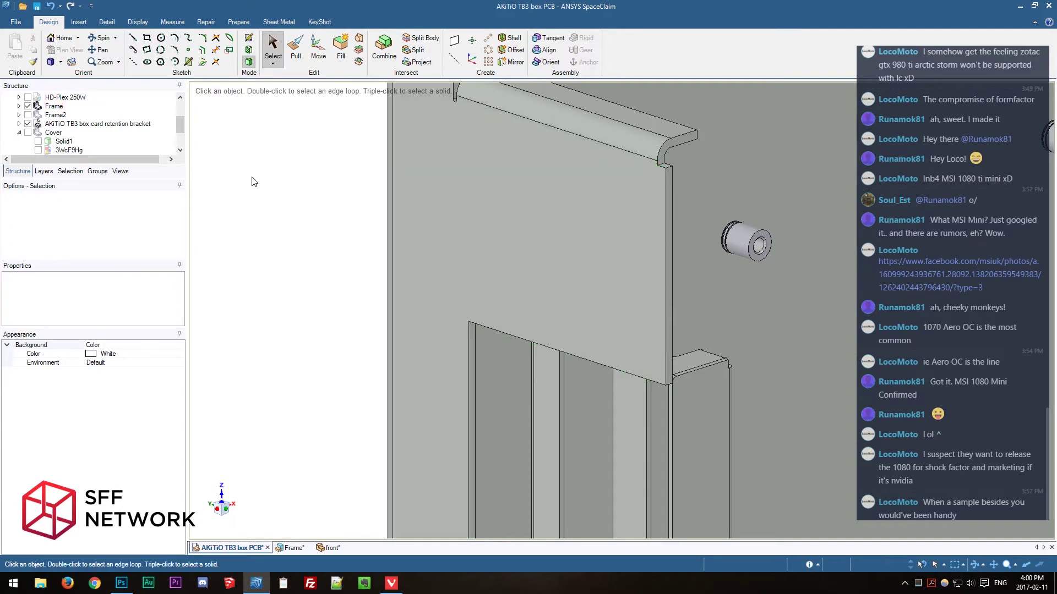
Make the Frame the active component of the assembly.
{"action": "scroll", "coordinate": [66, 126], "scroll_direction": "up", "scroll_amount": 3}
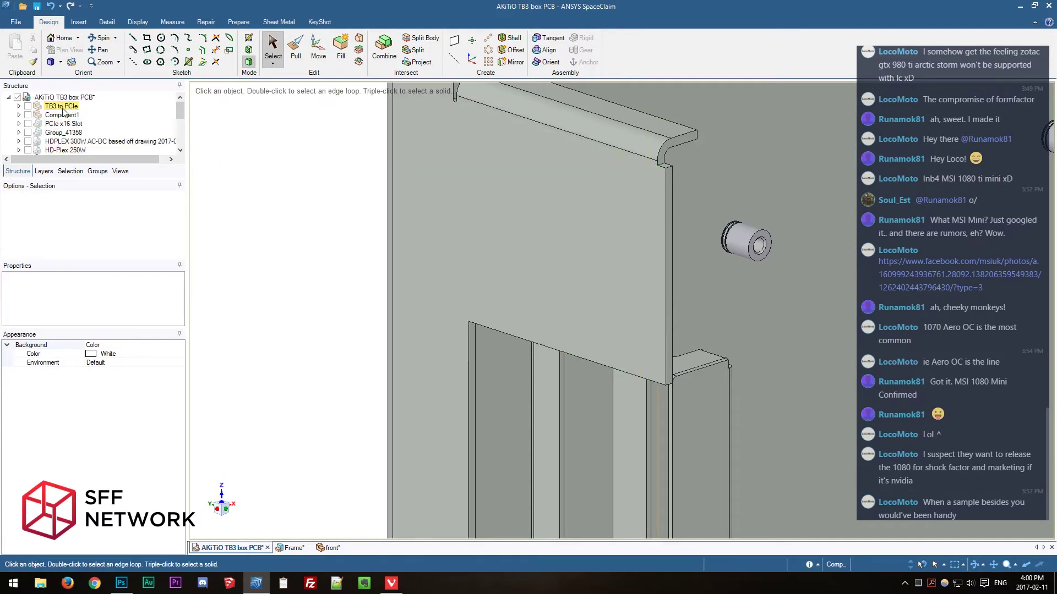
{"action": "scroll", "coordinate": [66, 122], "scroll_direction": "down", "scroll_amount": 3}
{"action": "left_click", "coordinate": [64, 115]}
{"action": "scroll", "coordinate": [64, 118], "scroll_direction": "up", "scroll_amount": 3}
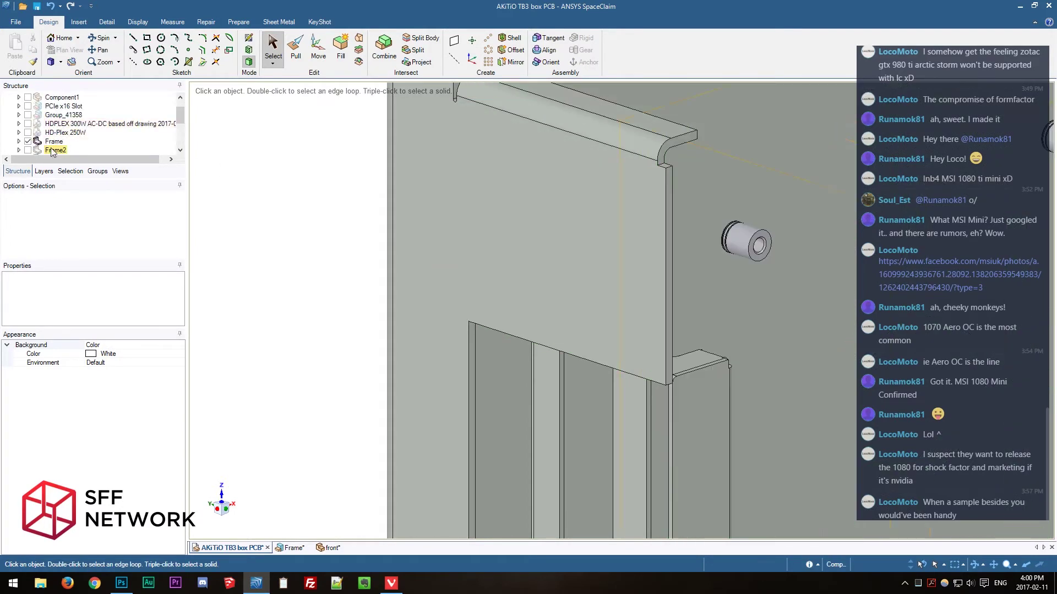
{"action": "left_click", "coordinate": [58, 142]}
{"action": "right_click", "coordinate": [58, 143]}
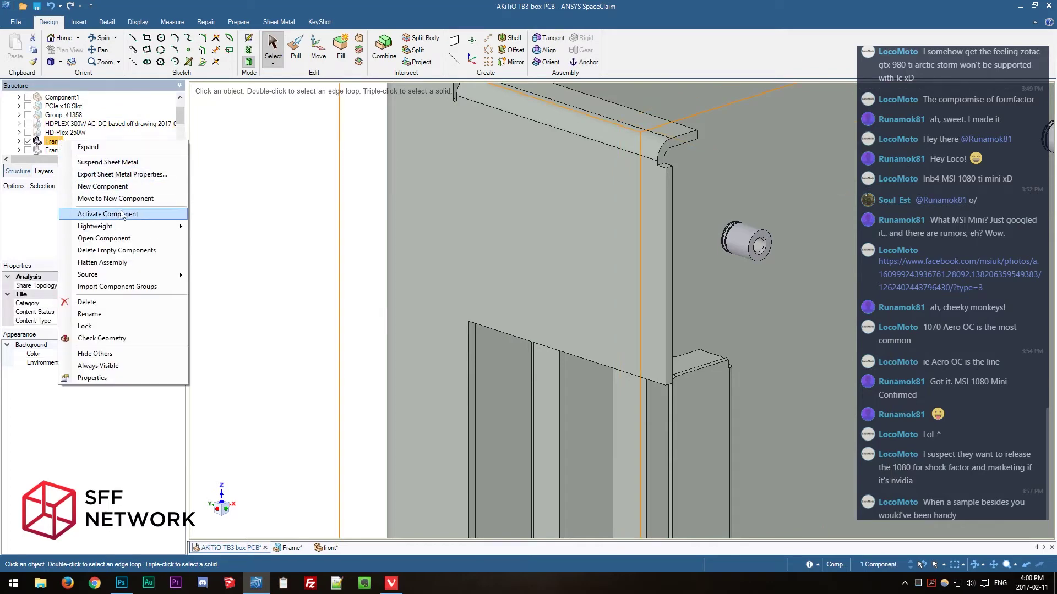
{"action": "left_click", "coordinate": [99, 215]}
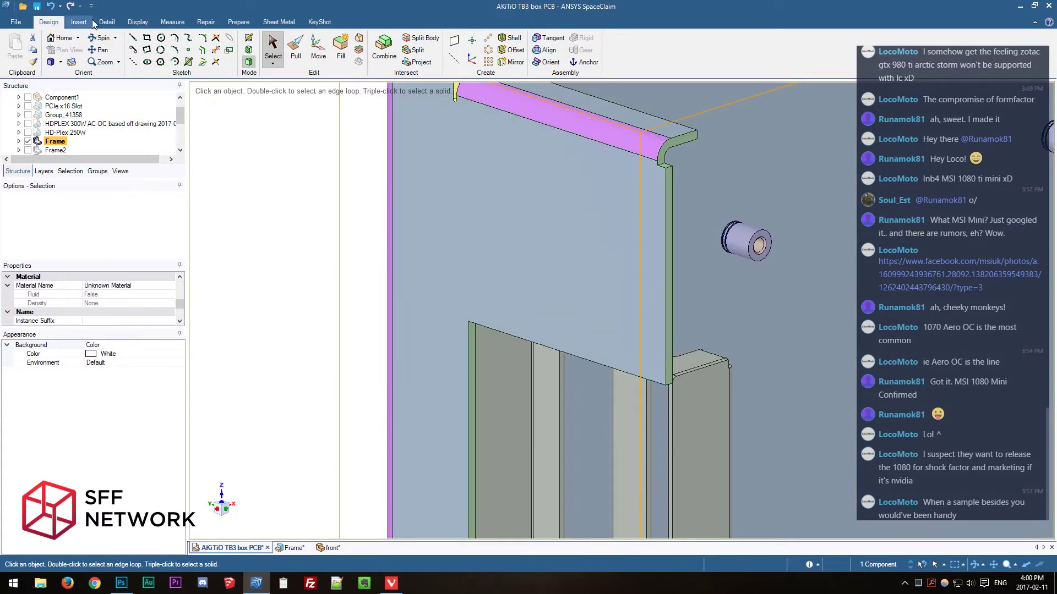
Create two M3 x 0.5 close-fit standard holes without countersink on the end flange, above the slot cutout.
{"action": "left_click", "coordinate": [92, 22]}
{"action": "left_click", "coordinate": [251, 41]}
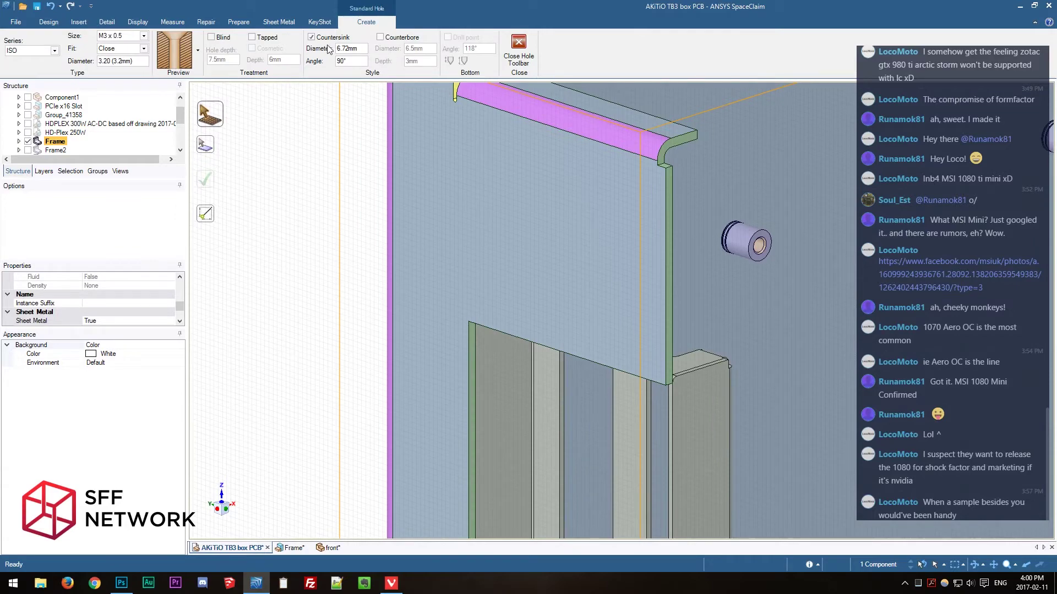
{"action": "left_click", "coordinate": [477, 287]}
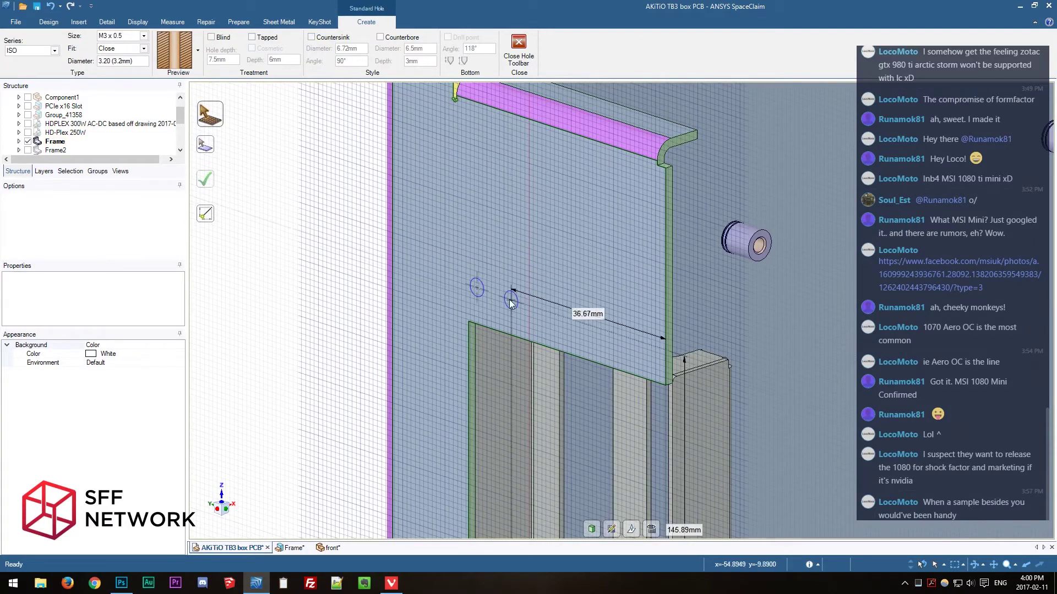
{"action": "left_click", "coordinate": [616, 330]}
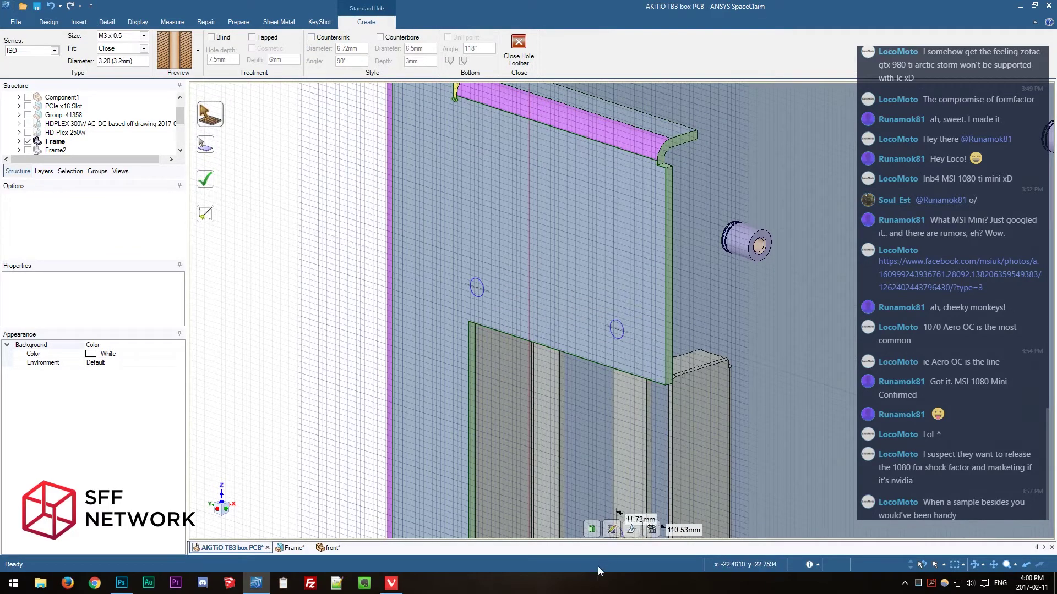
{"action": "left_click", "coordinate": [214, 182]}
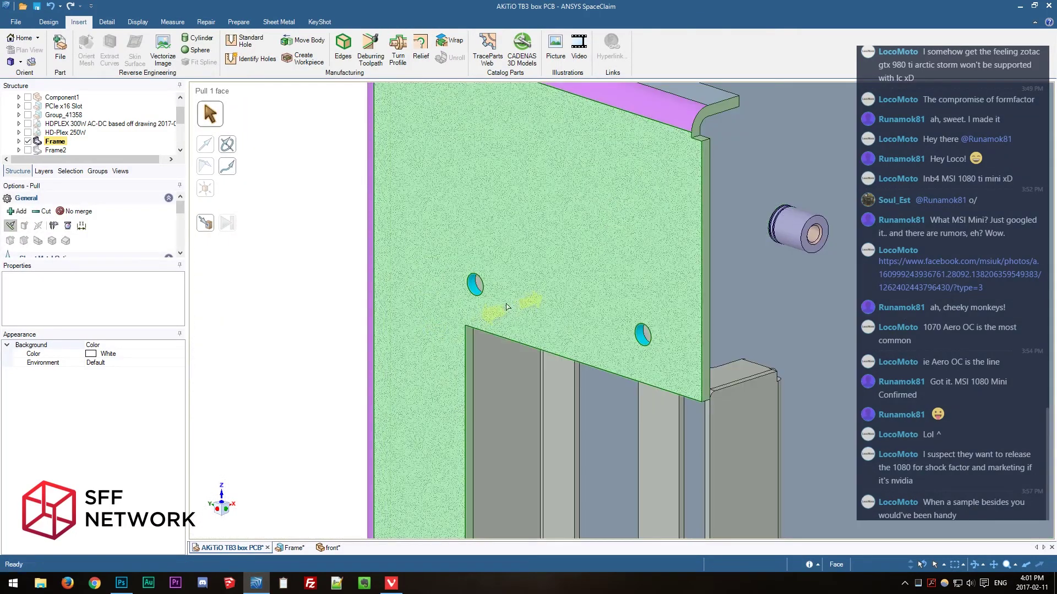
Move the inner plain M3 hole vertically level with the outer one using Up To.
{"action": "key", "text": "s"}
{"action": "left_click", "coordinate": [474, 287]}
{"action": "key", "text": "m"}
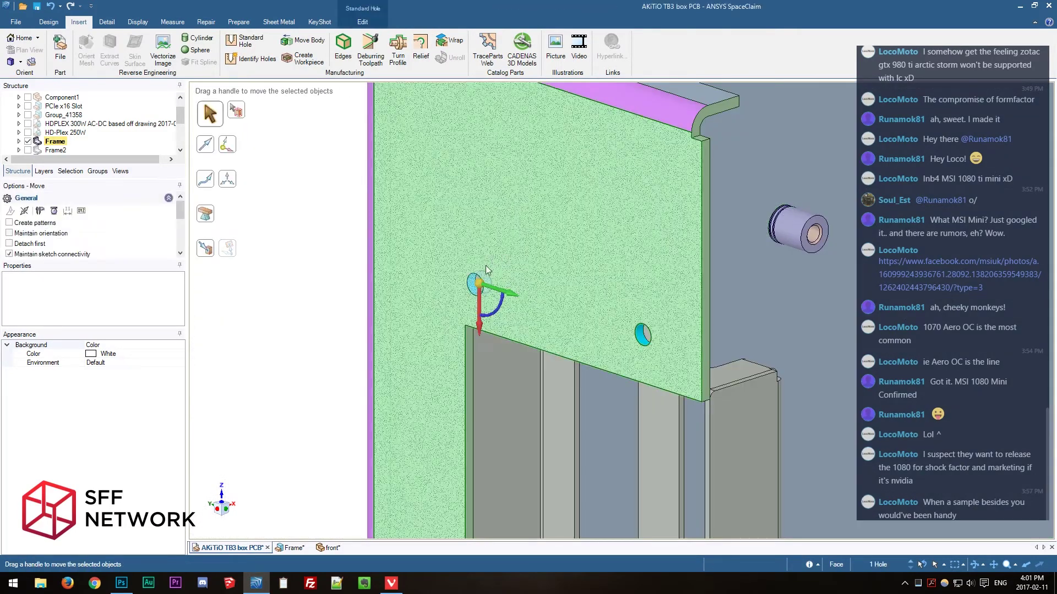
{"action": "left_click", "coordinate": [510, 298]}
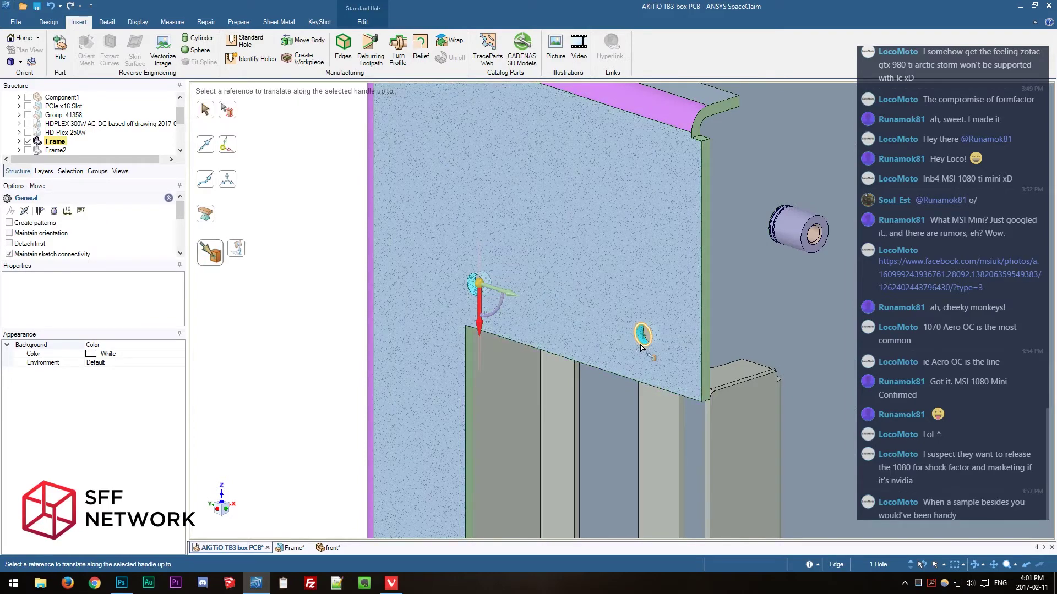
{"action": "left_click", "coordinate": [643, 334], "text": "ctrl"}
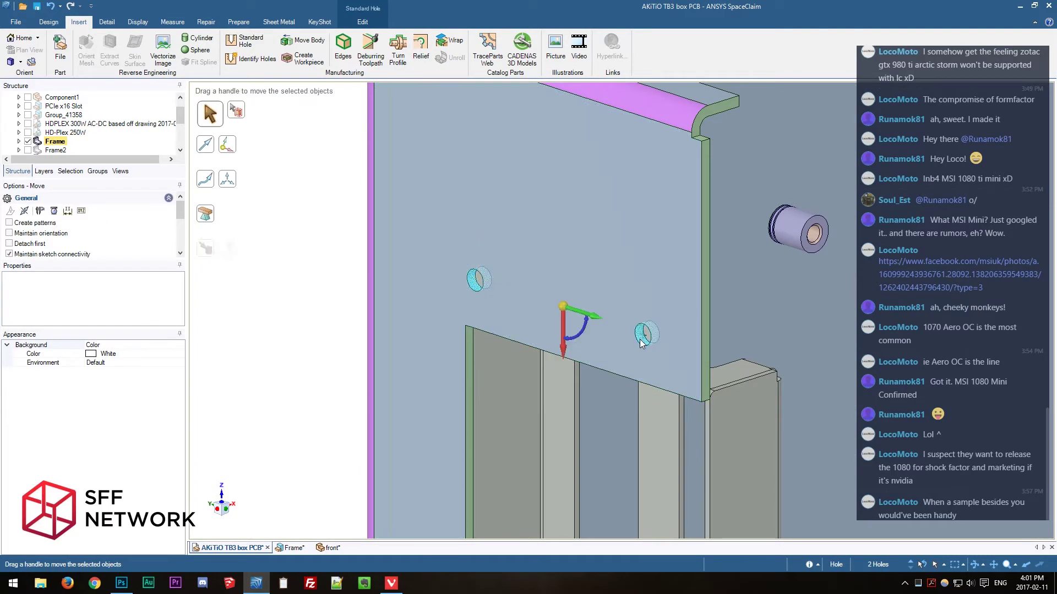
Move both plain M3 holes together vertically up to the height of the bracket's mounting hole.
{"action": "left_click", "coordinate": [602, 322]}
{"action": "middle_click_drag", "start_coordinate": [602, 322], "coordinate": [520, 375]}
{"action": "left_click", "coordinate": [517, 374]}
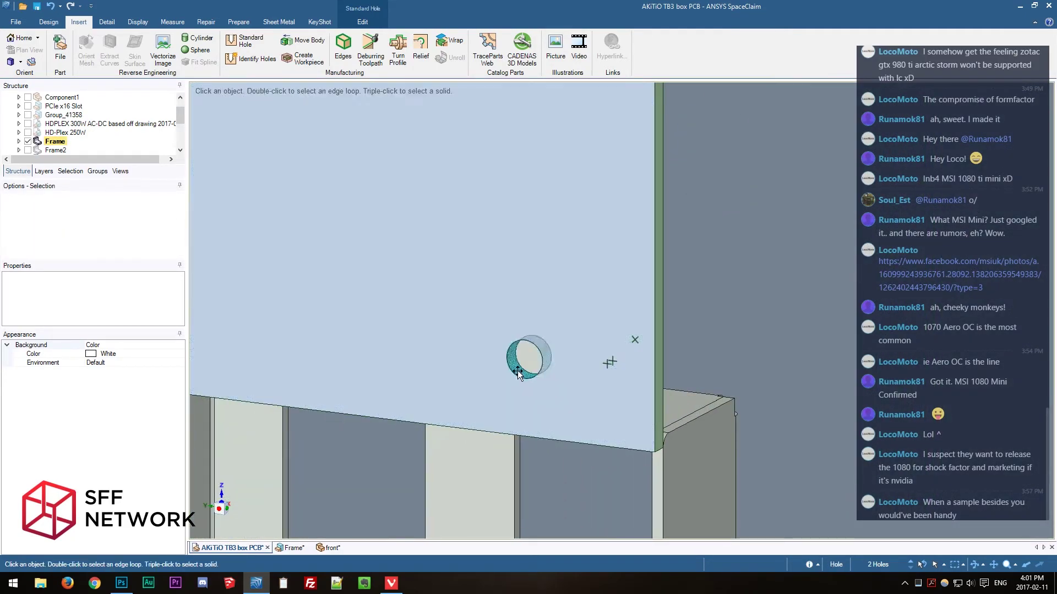
Move the outer M3 hole horizontally along the flange up to the center of the bracket's outer mounting hole.
{"action": "left_click", "coordinate": [517, 375]}
{"action": "key", "text": "m"}
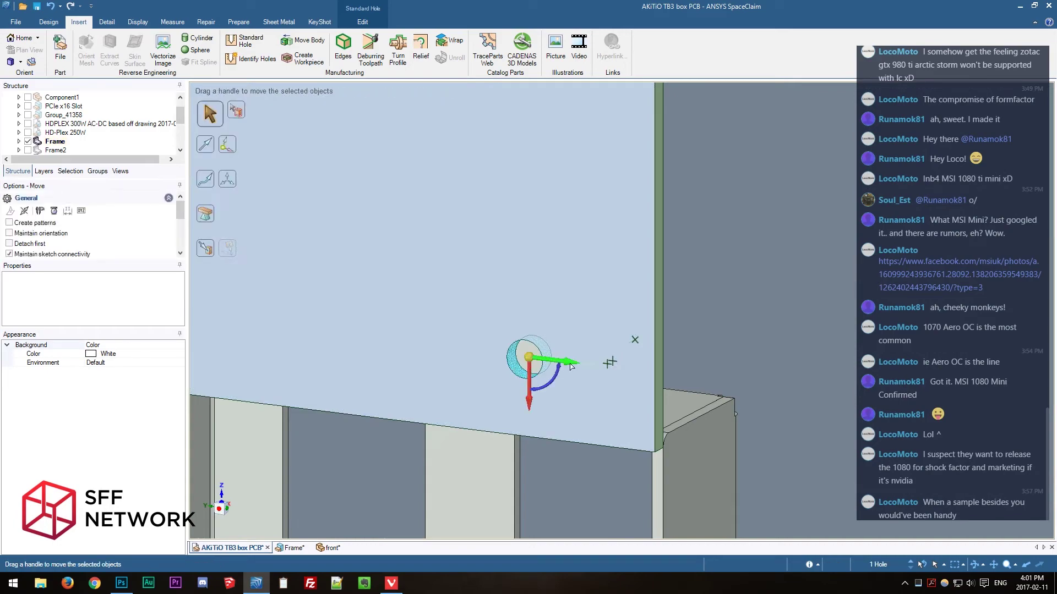
{"action": "left_click_drag", "start_coordinate": [571, 368], "coordinate": [626, 371]}
{"action": "key", "text": "u"}
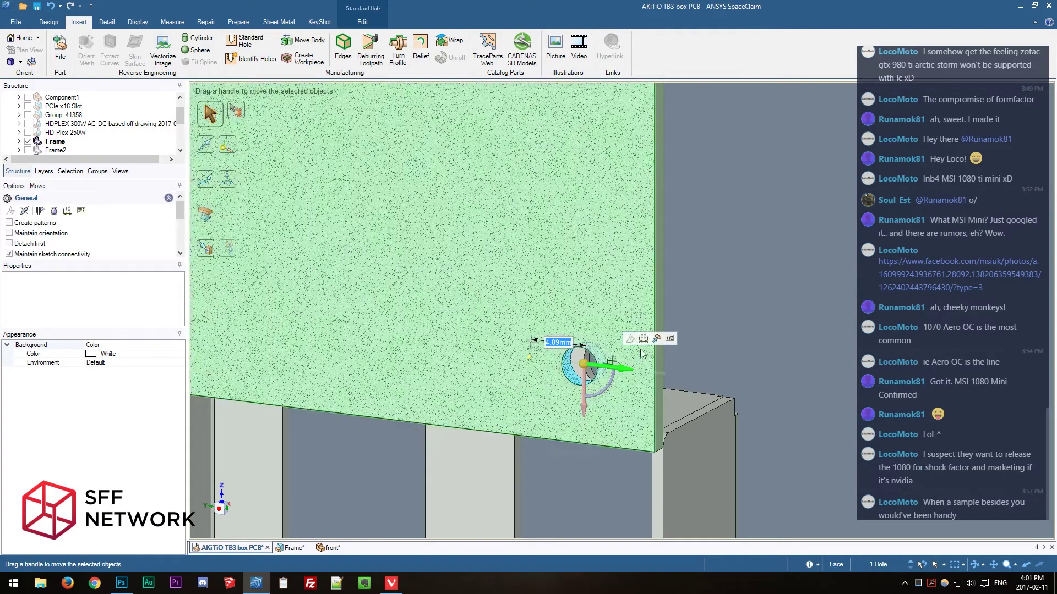
{"action": "left_click", "coordinate": [593, 361]}
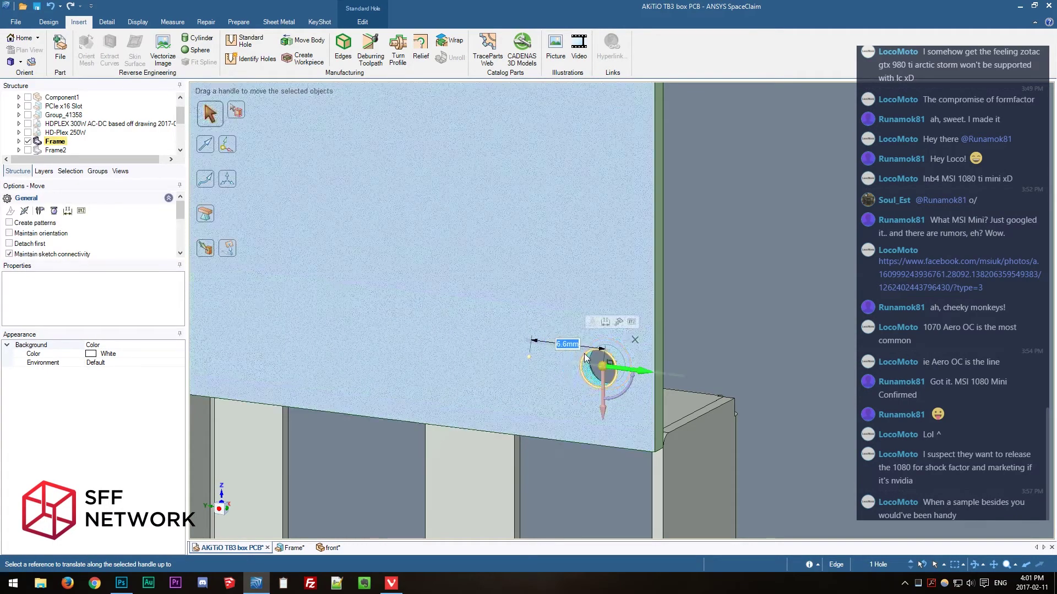
{"action": "scroll", "coordinate": [581, 357], "scroll_direction": "down", "scroll_amount": 3}
{"action": "scroll", "coordinate": [324, 338], "scroll_direction": "up", "scroll_amount": 4}
{"action": "key", "text": "Escape"}
Move the inner M3 hole horizontally along the flange up to the center of the bracket's inner mounting hole.
{"action": "left_click", "coordinate": [323, 337]}
{"action": "scroll", "coordinate": [323, 334], "scroll_direction": "down", "scroll_amount": 4}
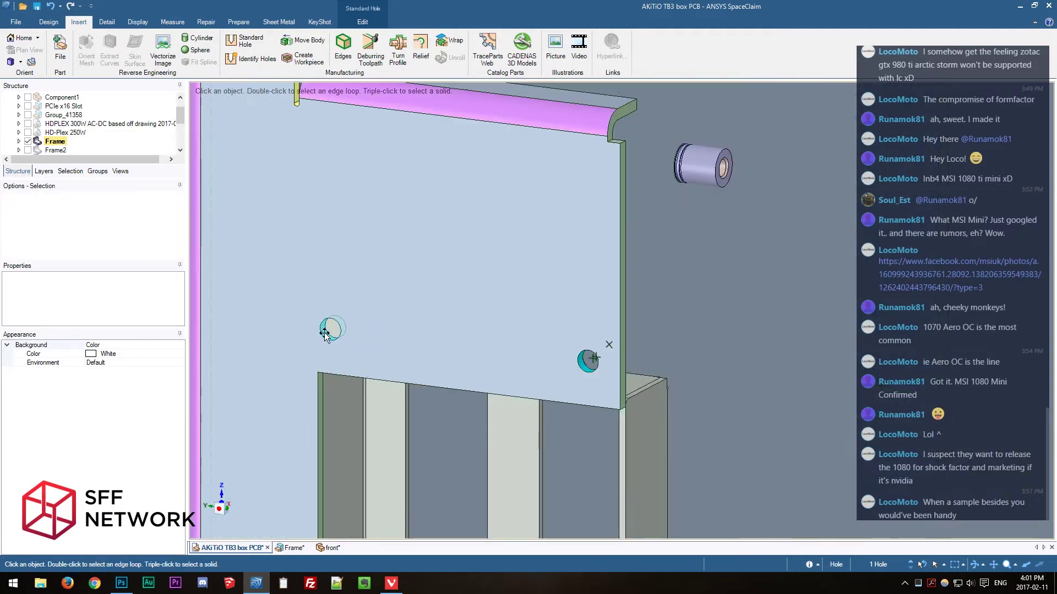
{"action": "key", "text": "m"}
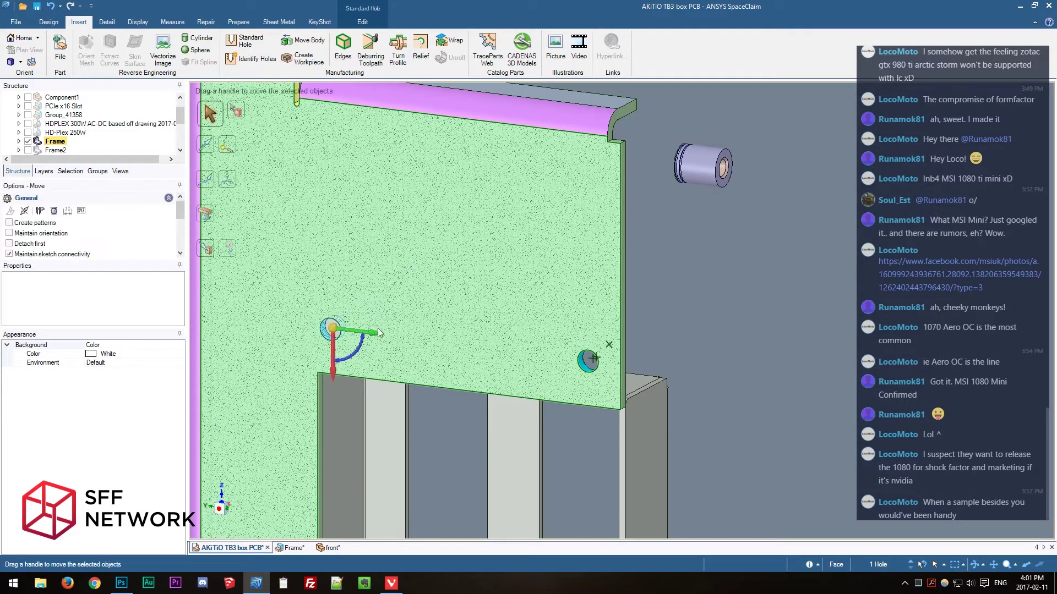
{"action": "left_click_drag", "start_coordinate": [380, 339], "coordinate": [353, 332]}
{"action": "key", "text": "u"}
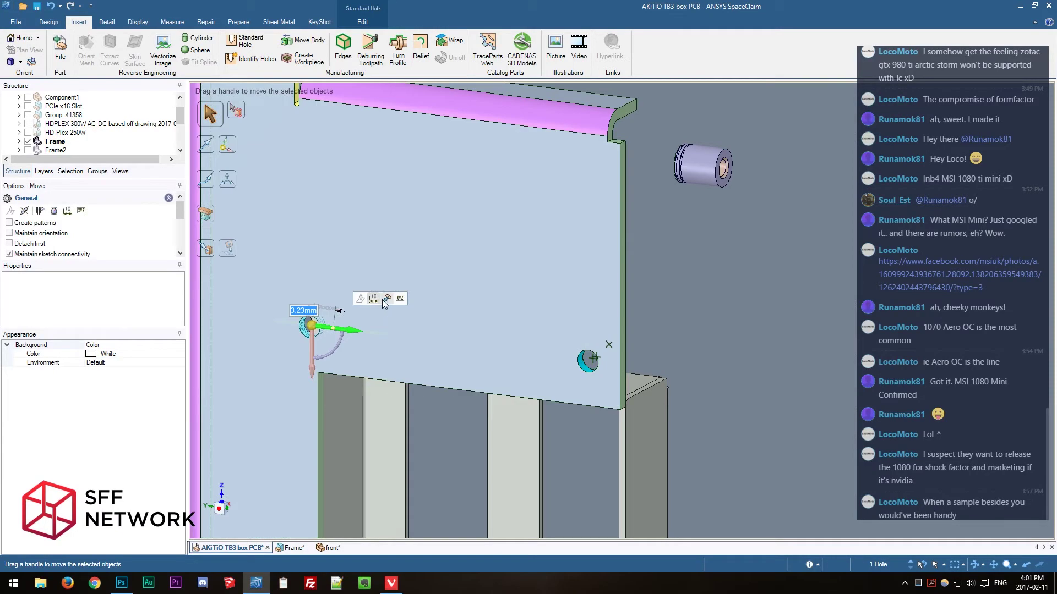
{"action": "scroll", "coordinate": [306, 325], "scroll_direction": "up", "scroll_amount": 3}
{"action": "left_click", "coordinate": [302, 328]}
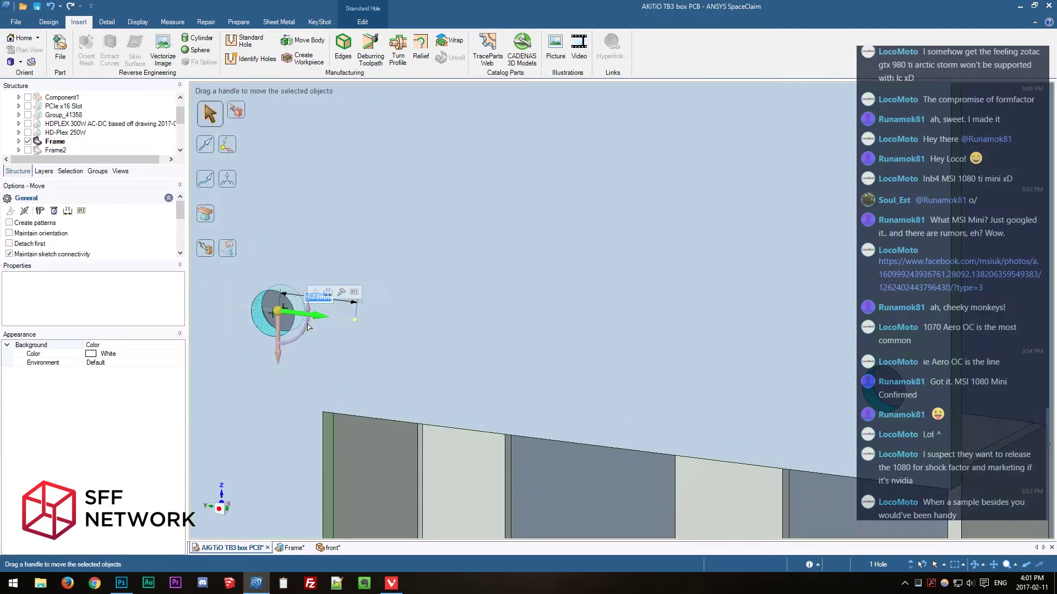
{"action": "scroll", "coordinate": [405, 349], "scroll_direction": "down", "scroll_amount": 7}
{"action": "key", "text": "Escape"}
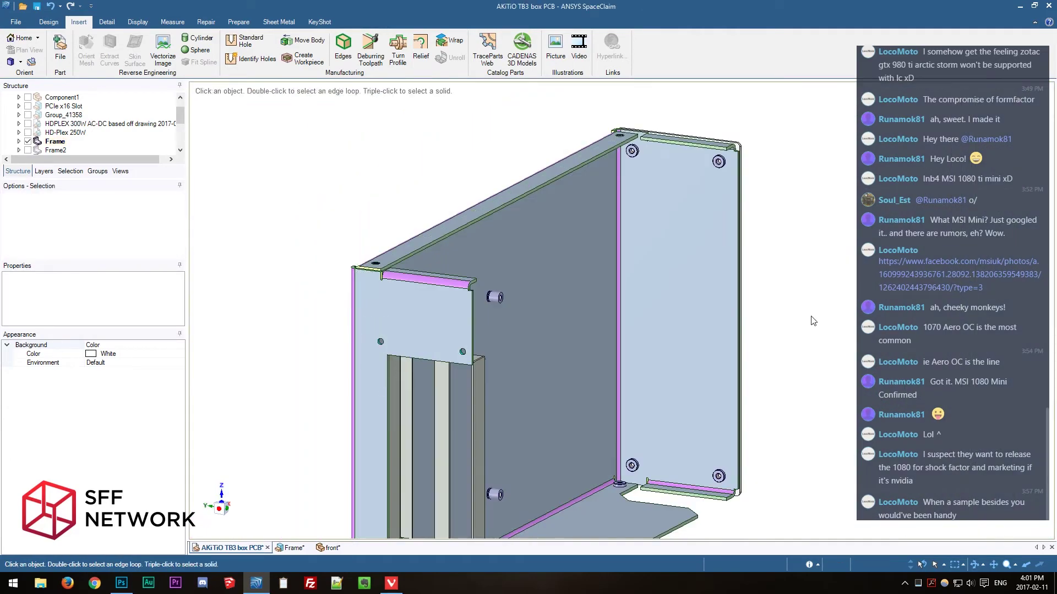
Check the holes' alignment from the bracket side, compare with the bracket photo in Photoshop and return to the SpaceClaim assembly.
{"action": "middle_click_drag", "start_coordinate": [661, 297], "coordinate": [465, 288]}
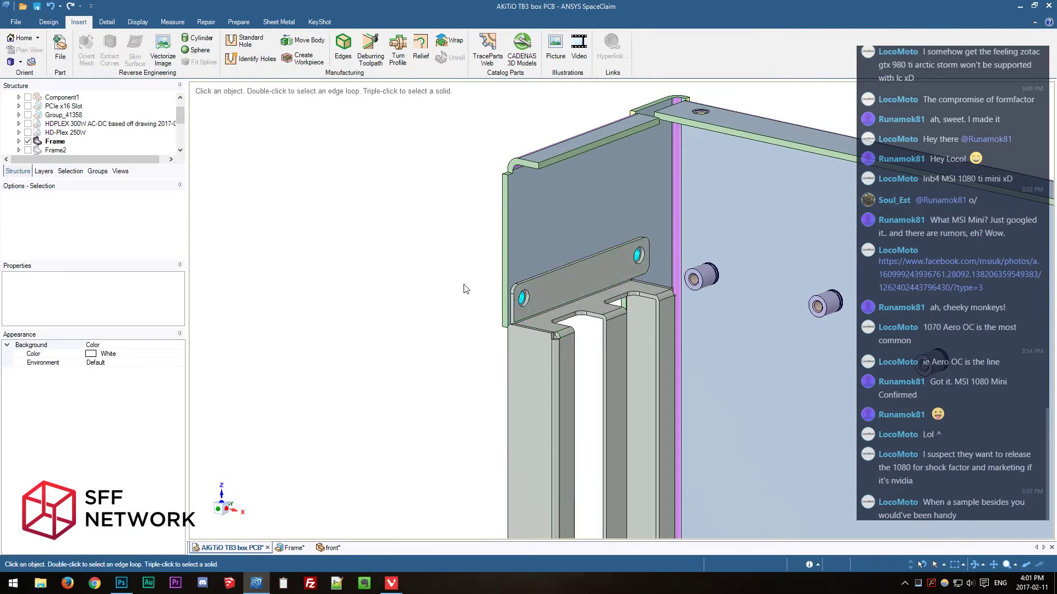
{"action": "scroll", "coordinate": [465, 288], "scroll_direction": "up", "scroll_amount": 5}
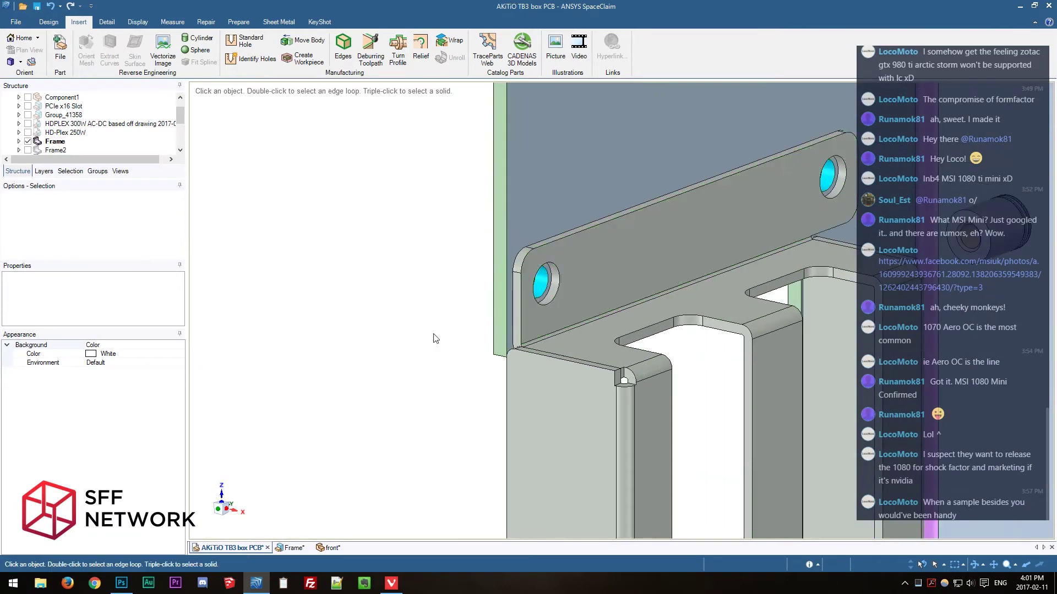
{"action": "left_click", "coordinate": [122, 583]}
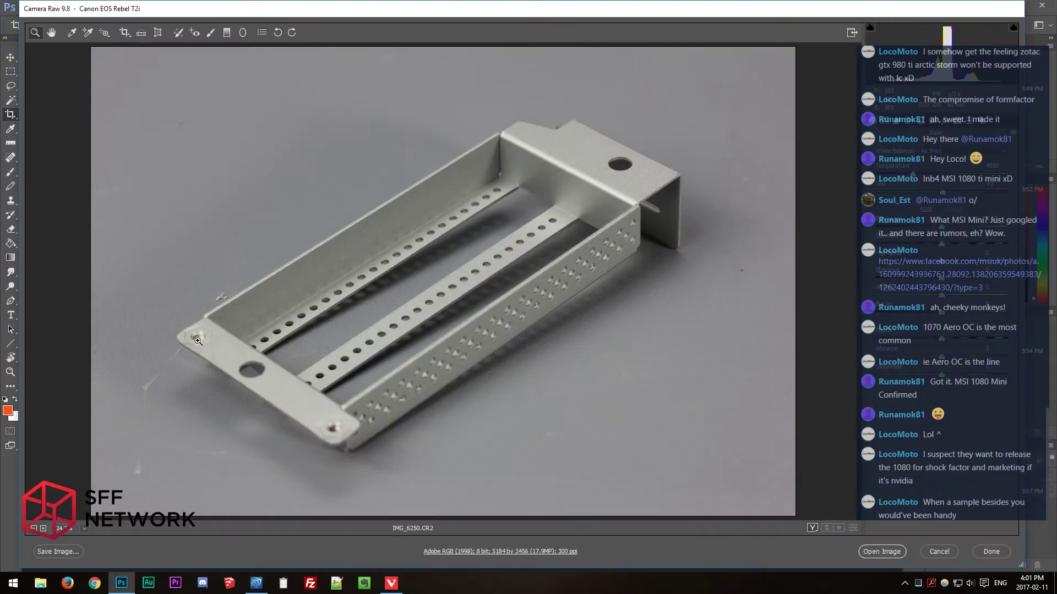
{"action": "left_click", "coordinate": [256, 583]}
{"action": "middle_click_drag", "start_coordinate": [446, 383], "coordinate": [589, 303]}
{"action": "scroll", "coordinate": [335, 372], "scroll_direction": "down", "scroll_amount": 6}
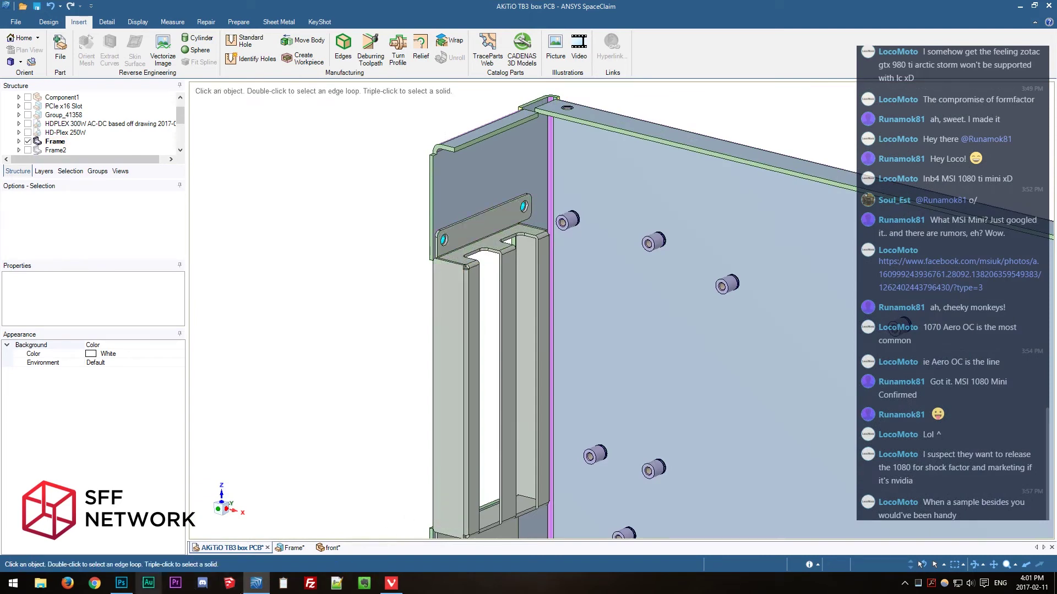
Compare the real bracket photo in Photoshop with the card retention bracket model in SpaceClaim, down to its bottom flange.
{"action": "left_click", "coordinate": [121, 583]}
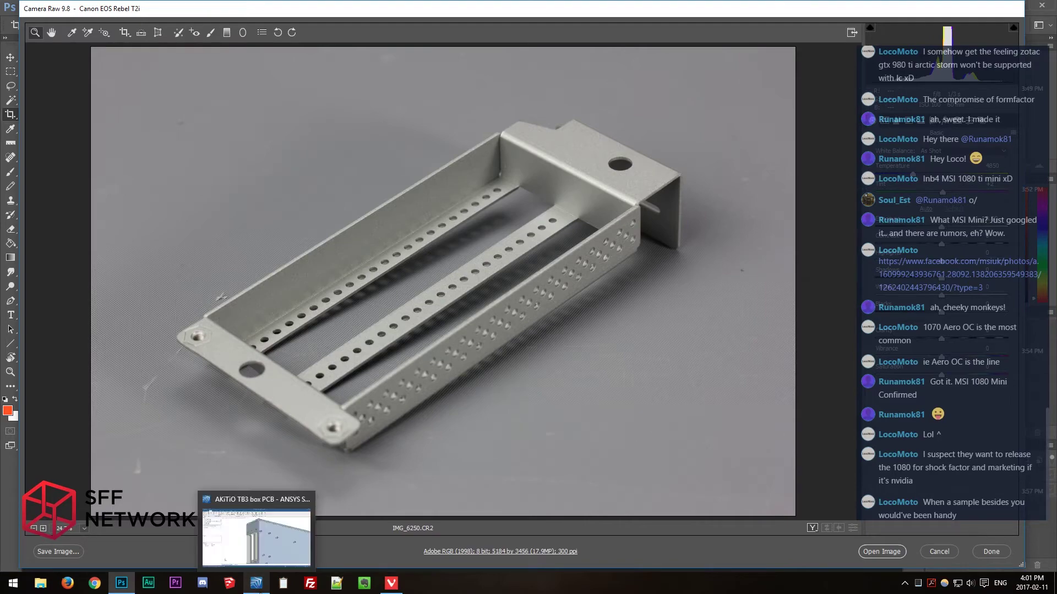
{"action": "left_click", "coordinate": [256, 583]}
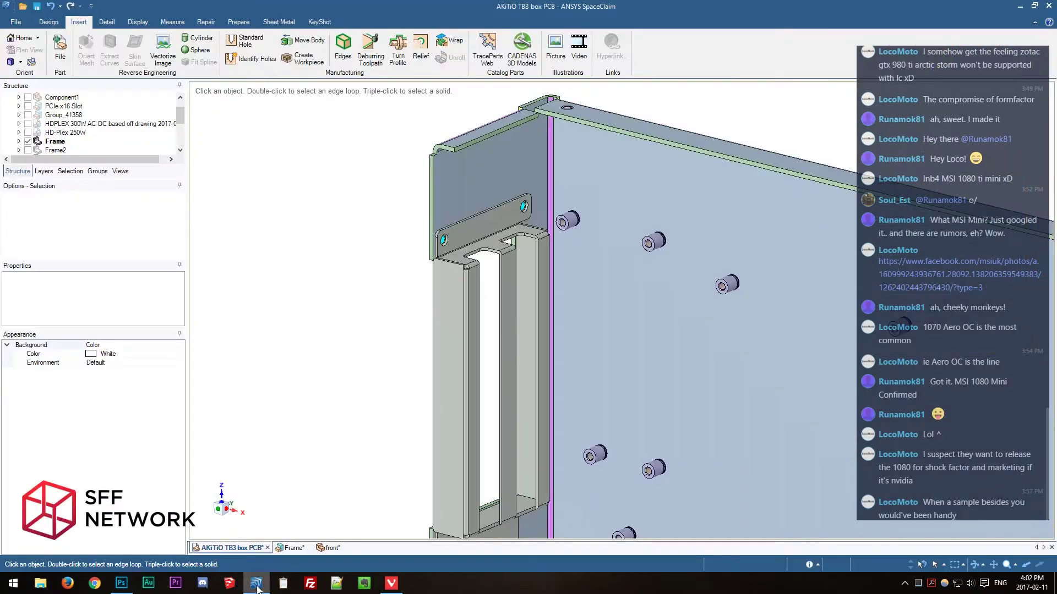
{"action": "scroll", "coordinate": [309, 322], "scroll_direction": "down", "scroll_amount": 2}
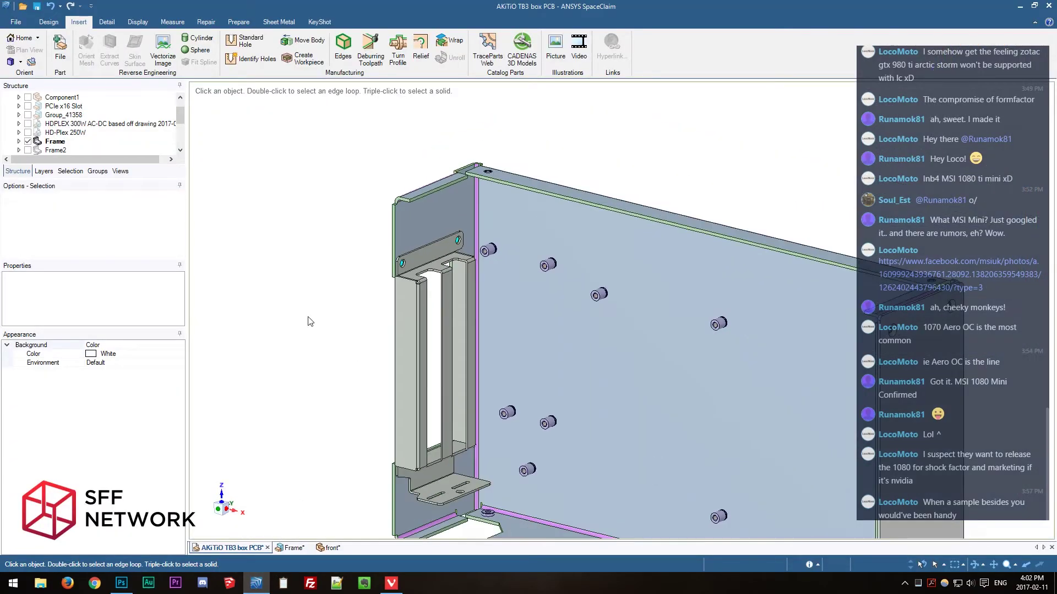
{"action": "middle_click_drag", "start_coordinate": [341, 342], "coordinate": [445, 318]}
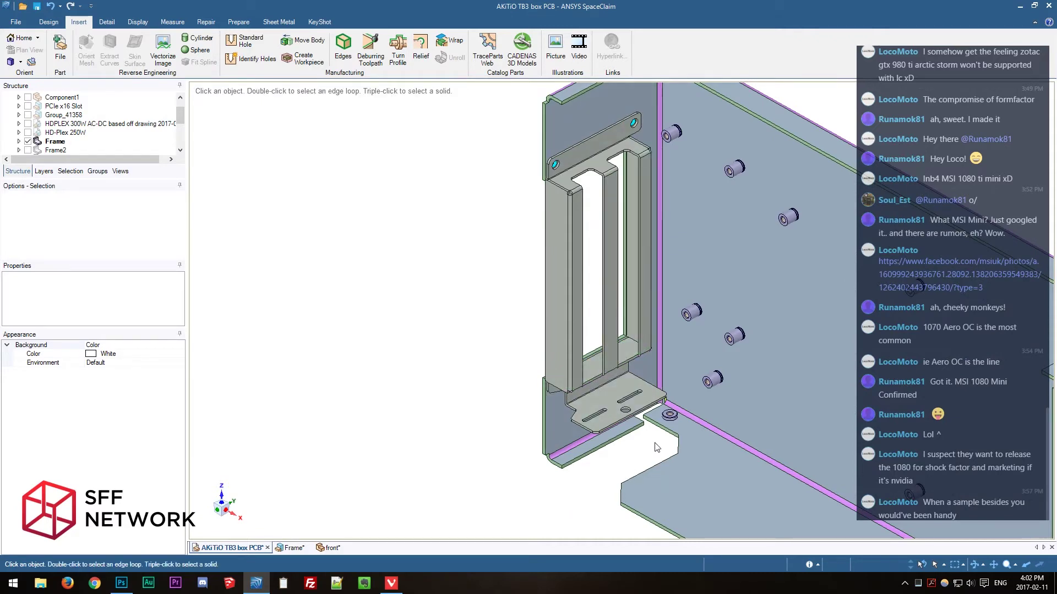
{"action": "middle_click_drag", "start_coordinate": [490, 242], "coordinate": [473, 273]}
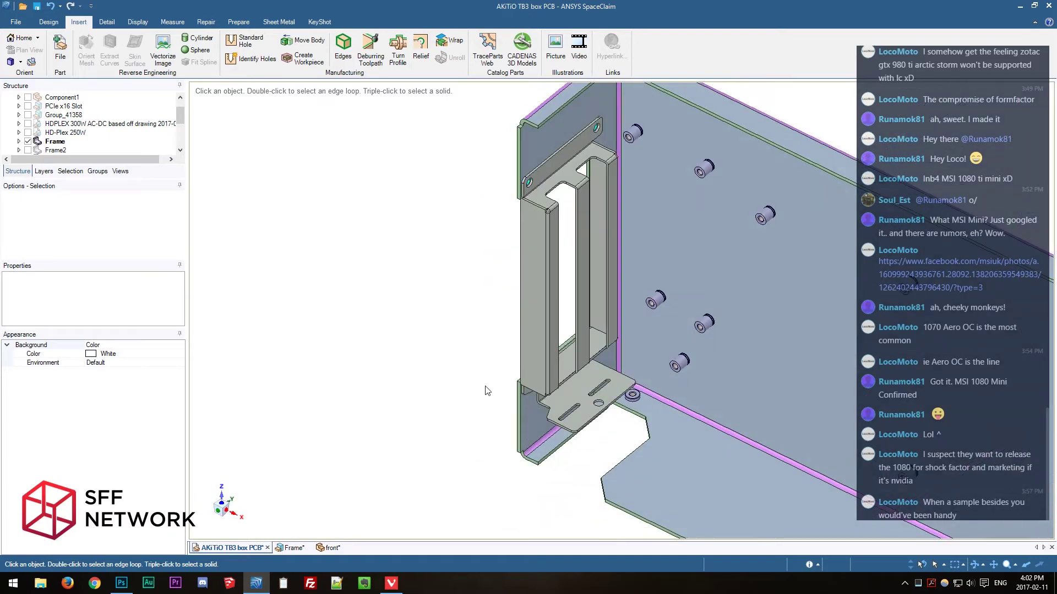
{"action": "middle_click_drag", "start_coordinate": [461, 400], "coordinate": [634, 472]}
Examine the slots and round hole in the bracket's bottom flange and the gap to the frame below it.
{"action": "left_click", "coordinate": [747, 316]}
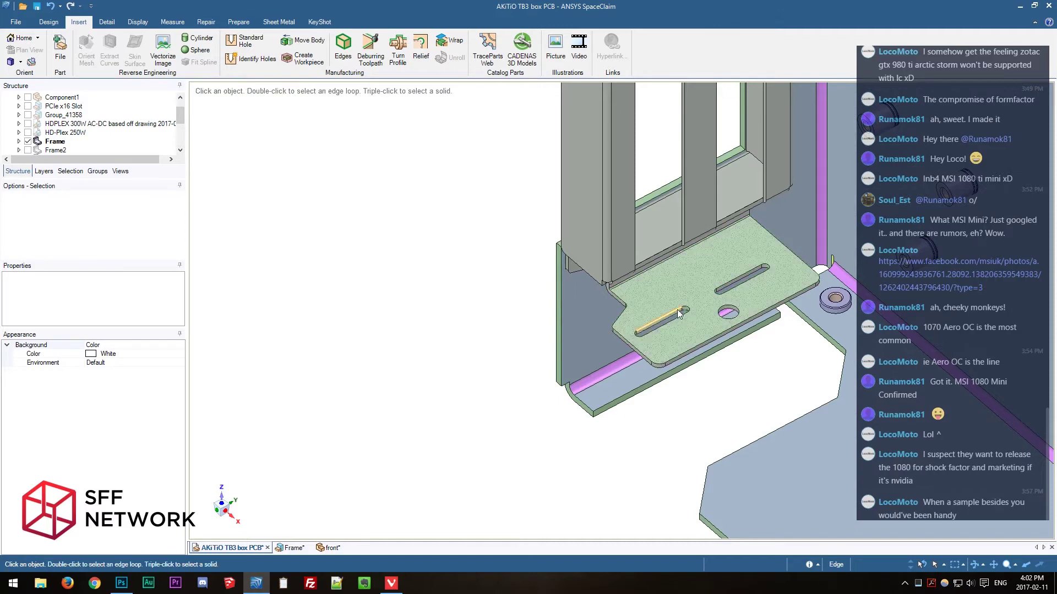
{"action": "left_click", "coordinate": [641, 337]}
{"action": "left_click", "coordinate": [678, 317]}
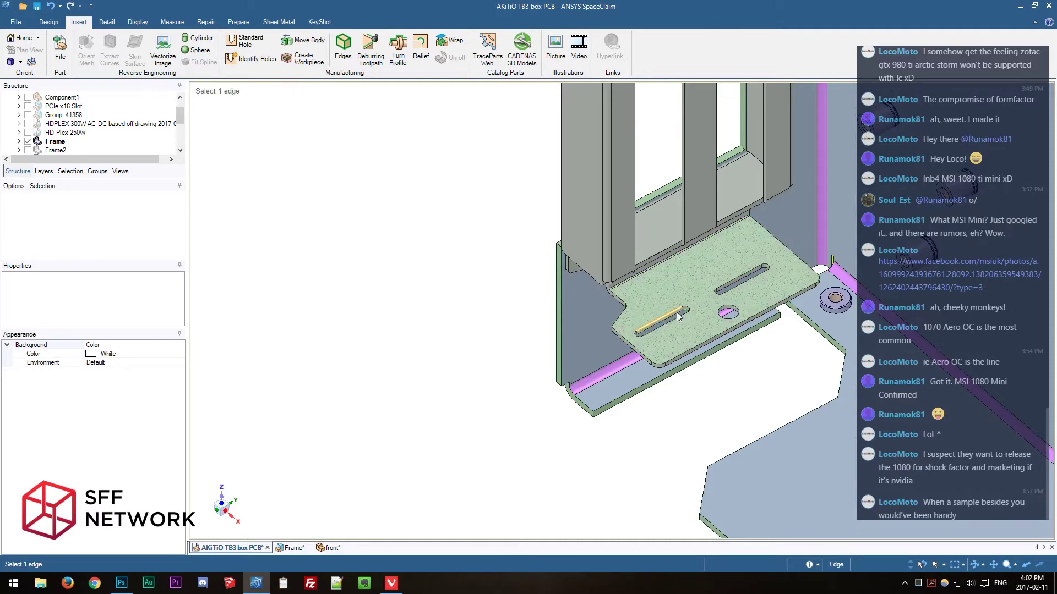
{"action": "left_click", "coordinate": [660, 326]}
{"action": "left_click", "coordinate": [641, 339]}
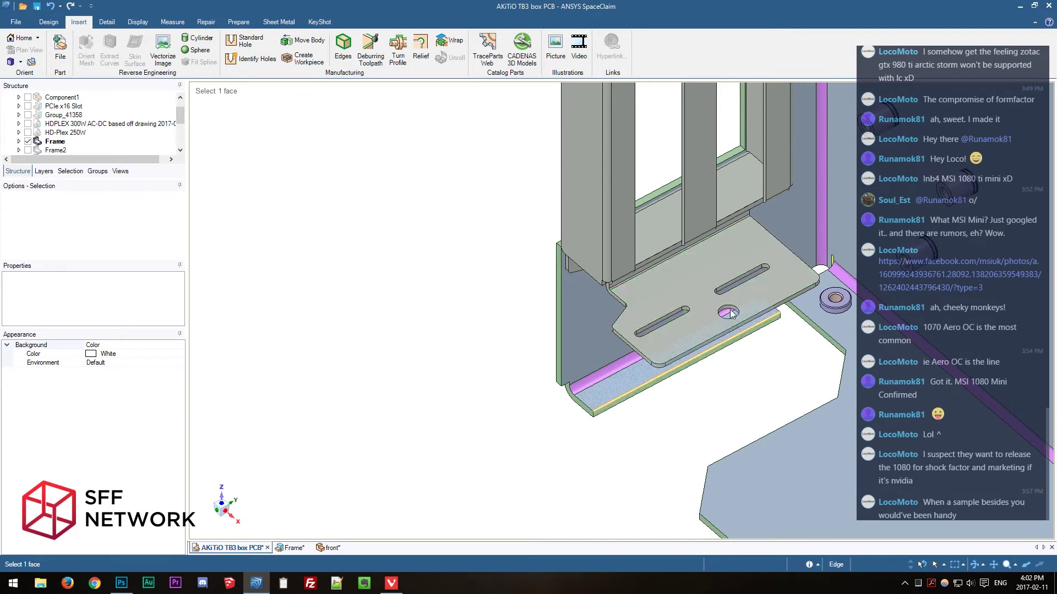
{"action": "key", "text": "Escape"}
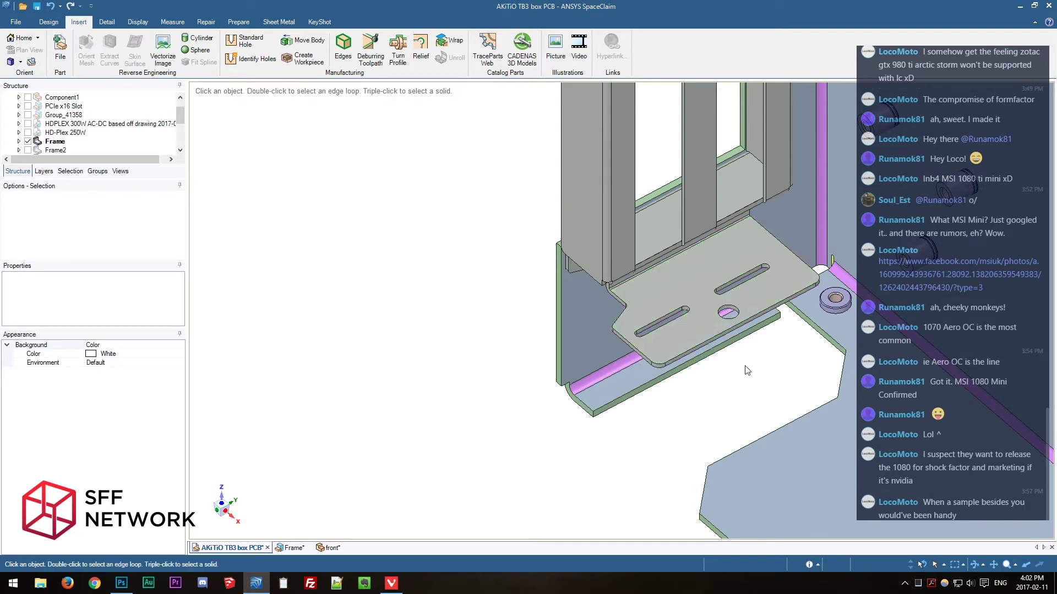
{"action": "middle_click_drag", "start_coordinate": [724, 347], "coordinate": [765, 385]}
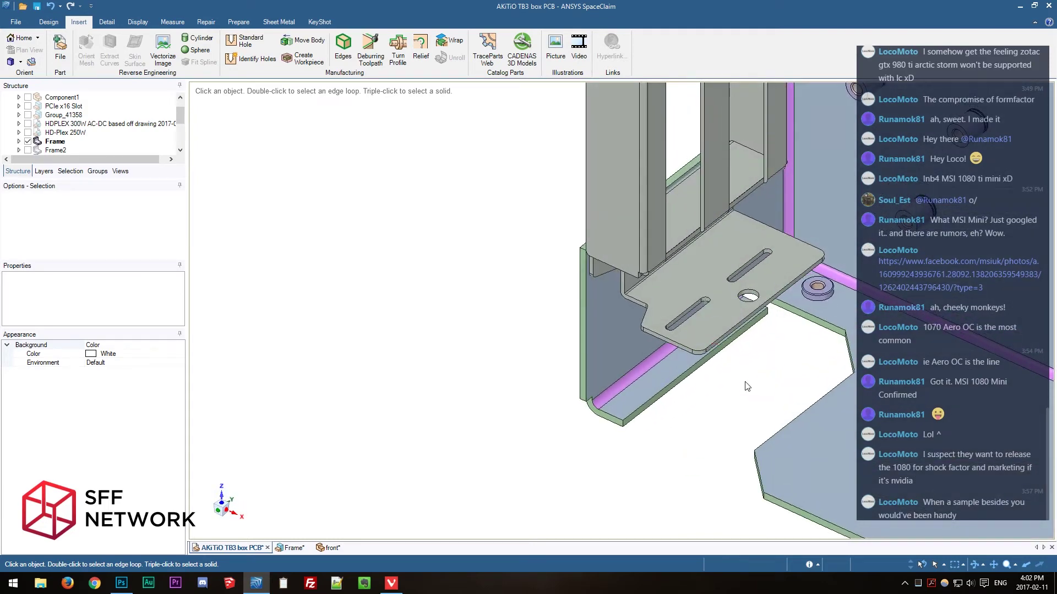
{"action": "mouse_move", "coordinate": [747, 385]}
{"action": "middle_mouse_down"}
{"action": "mouse_move", "coordinate": [710, 336]}
{"action": "mouse_move", "coordinate": [702, 280]}
{"action": "mouse_move", "coordinate": [788, 313]}
{"action": "mouse_move", "coordinate": [743, 357]}
{"action": "mouse_move", "coordinate": [609, 436]}
{"action": "mouse_move", "coordinate": [637, 471]}
{"action": "mouse_move", "coordinate": [618, 453]}
{"action": "mouse_move", "coordinate": [707, 377]}
{"action": "mouse_move", "coordinate": [703, 365]}
{"action": "middle_mouse_up"}
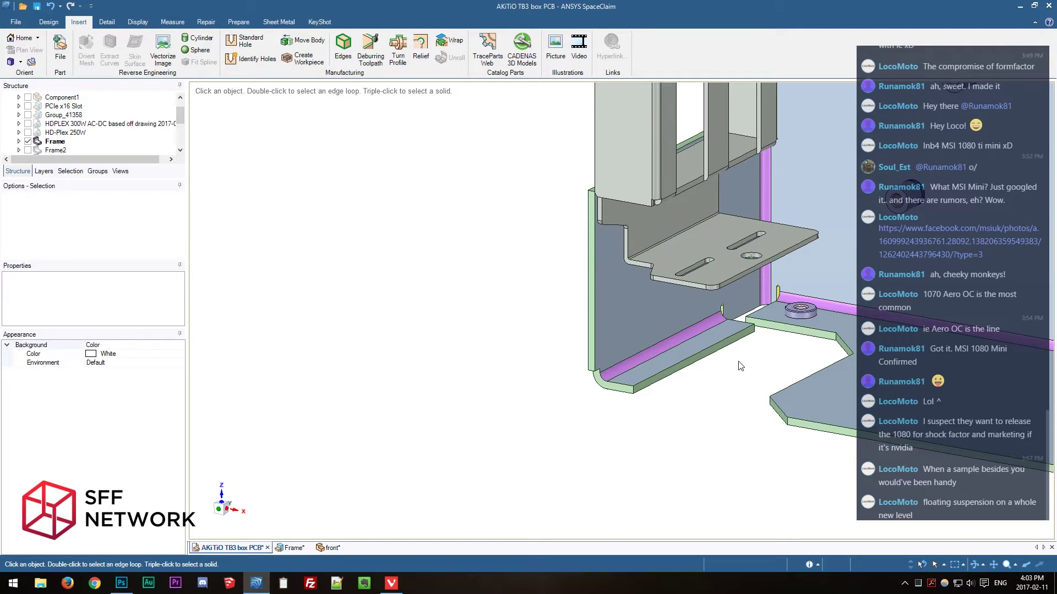
{"action": "middle_click_drag", "start_coordinate": [506, 402], "coordinate": [496, 378]}
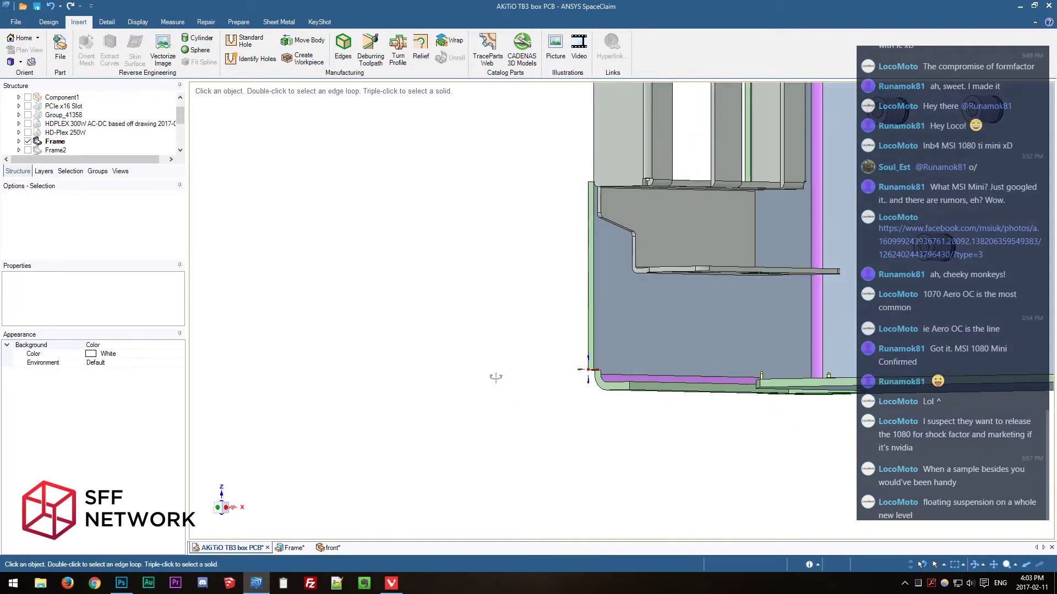
Switch to Photoshop and open the raw photos IMG_6250.CR2, IMG_6219.CR2 and IMG_6239.CR2 from Camera Raw.
{"action": "left_click", "coordinate": [131, 587]}
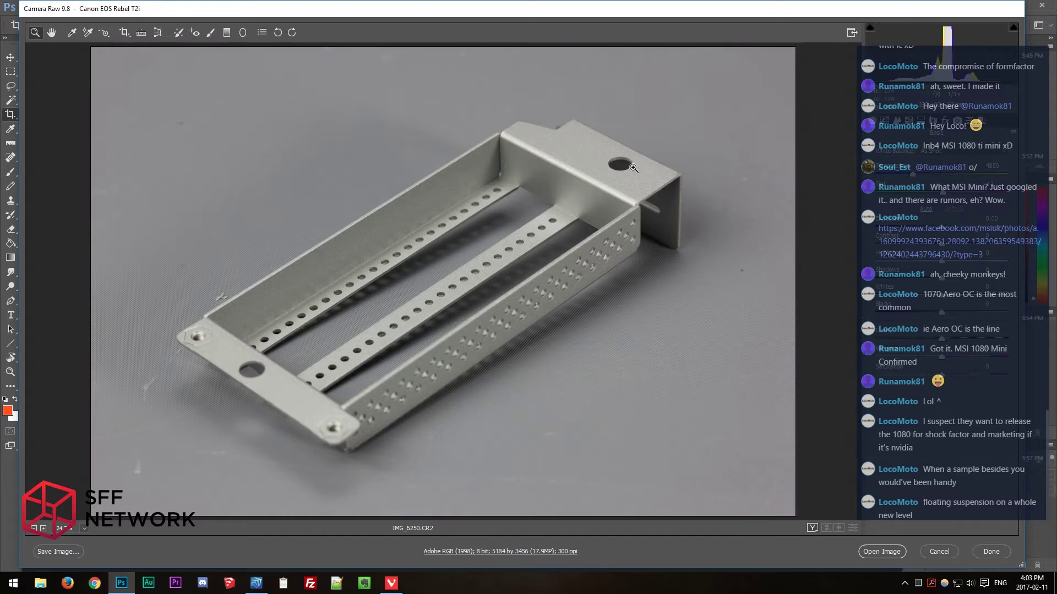
{"action": "left_click", "coordinate": [875, 552]}
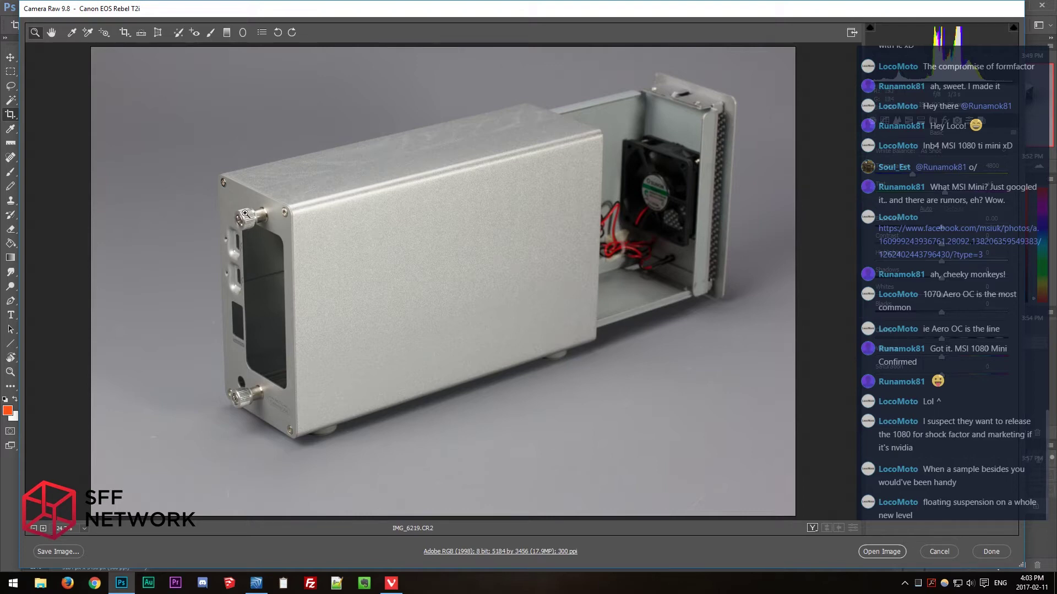
{"action": "left_click", "coordinate": [872, 552]}
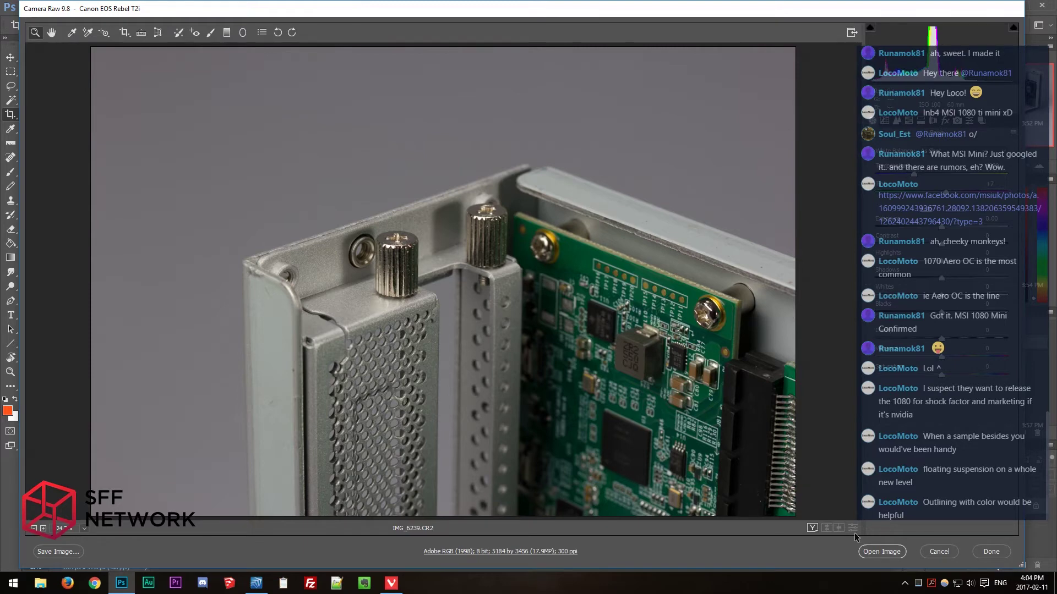
{"action": "left_click", "coordinate": [879, 552]}
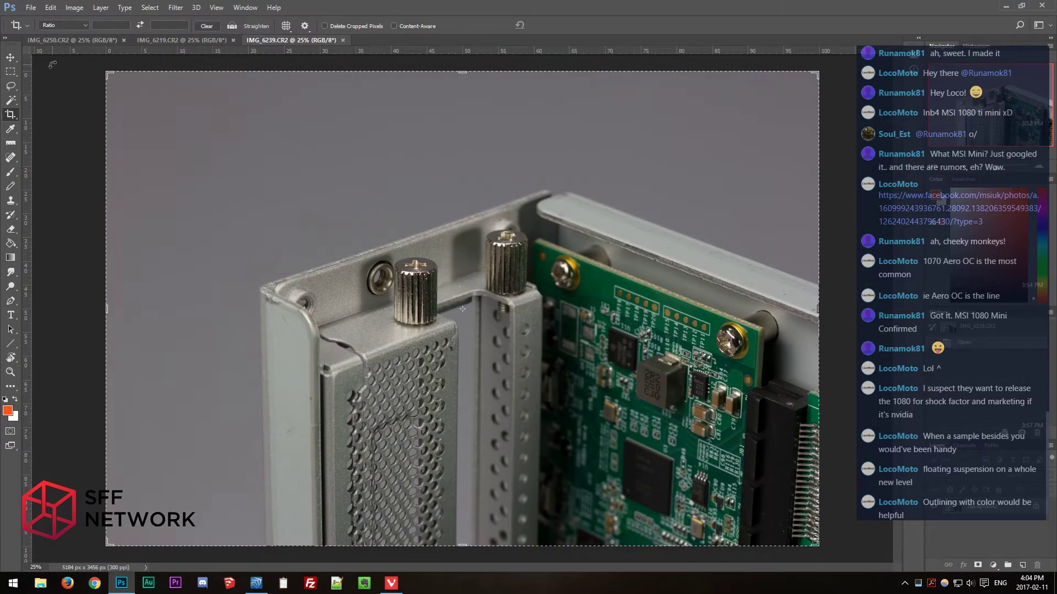
Ready the Brush tool at size 40 and view the whole bracket model from the home view in SpaceClaim.
{"action": "key", "text": "b"}
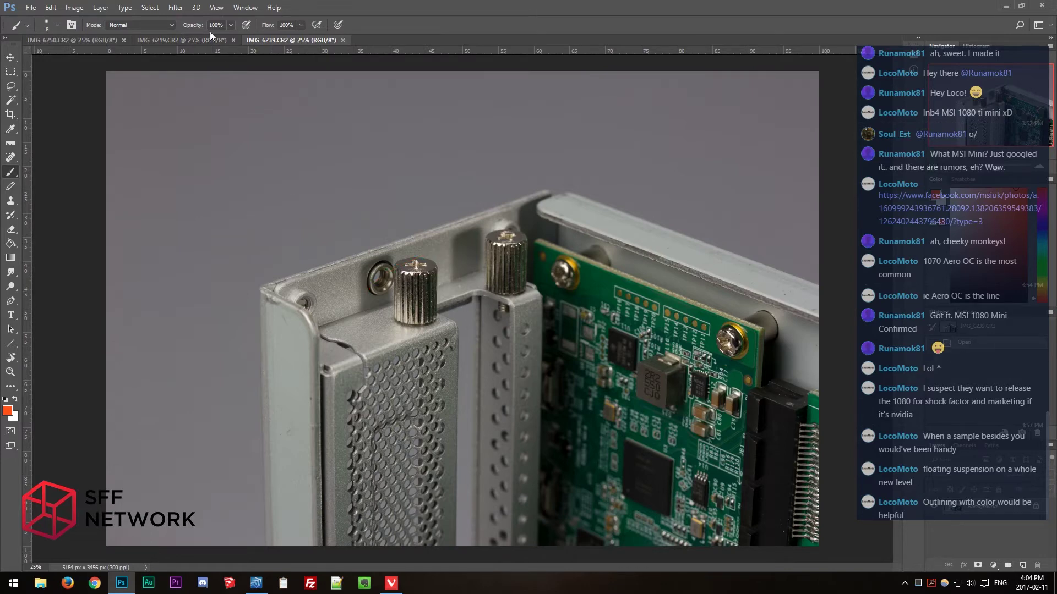
{"action": "right_click_drag", "start_coordinate": [337, 252], "coordinate": [338, 255], "text": "alt"}
{"action": "left_click", "coordinate": [256, 583]}
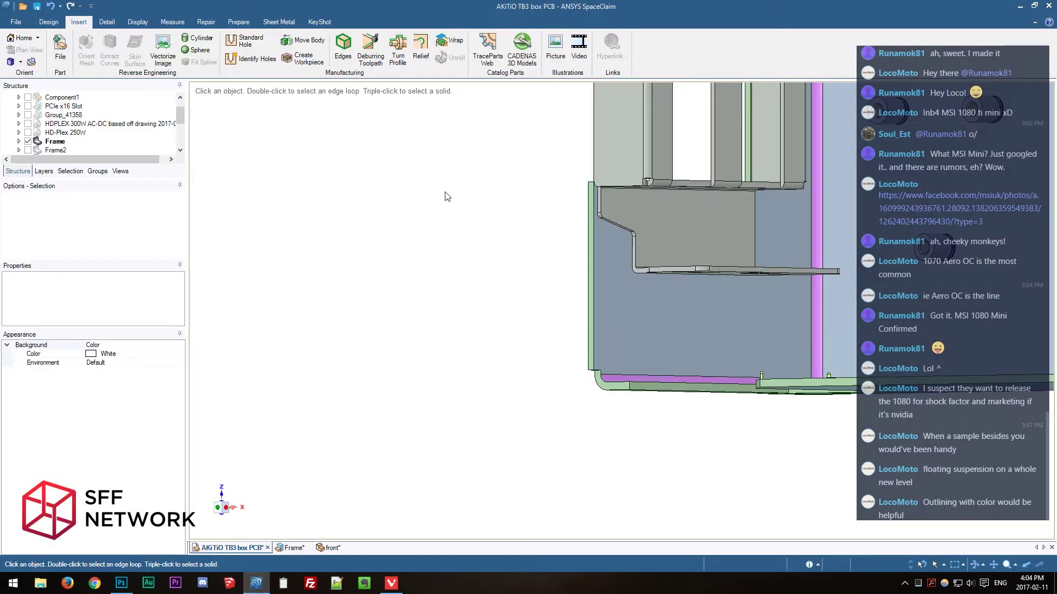
{"action": "key", "text": "h"}
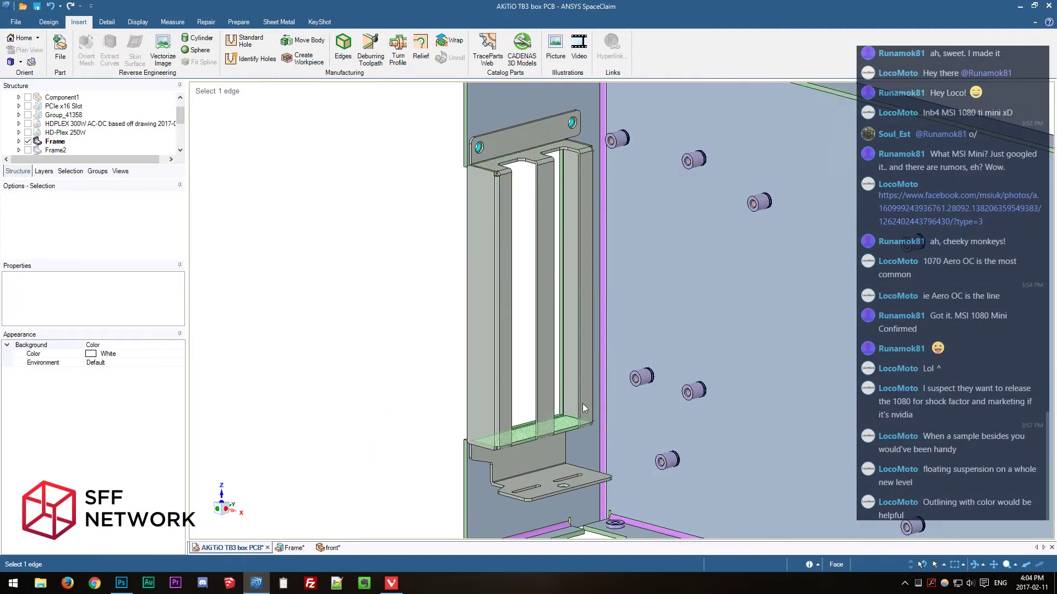
{"action": "key", "text": "Escape"}
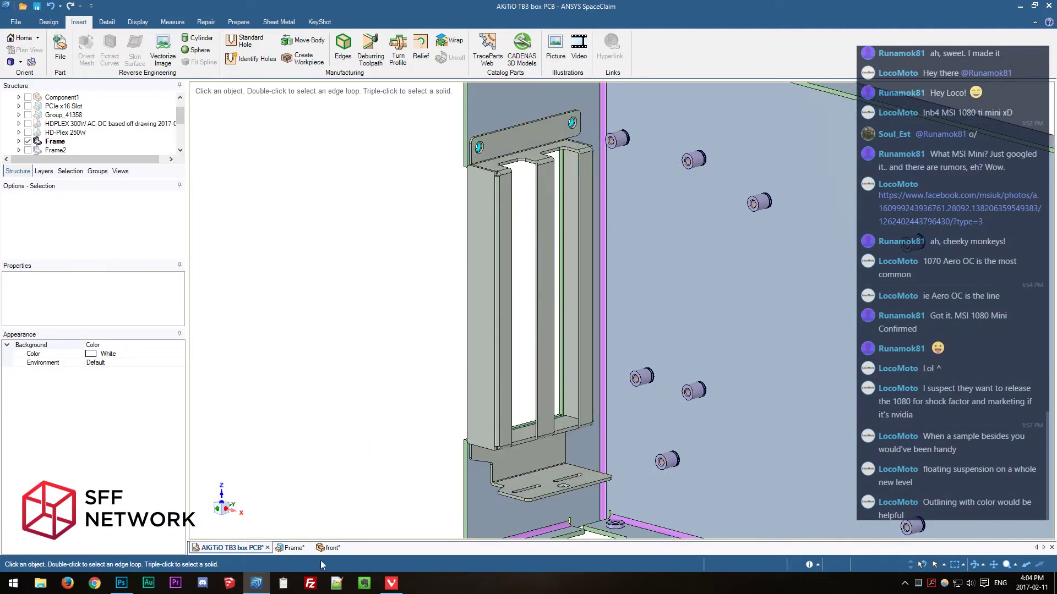
Back in Photoshop, outline the bracket's top edge, inner side by the circuit board and outer vertical edge in orange on IMG_6239.
{"action": "left_click", "coordinate": [121, 583]}
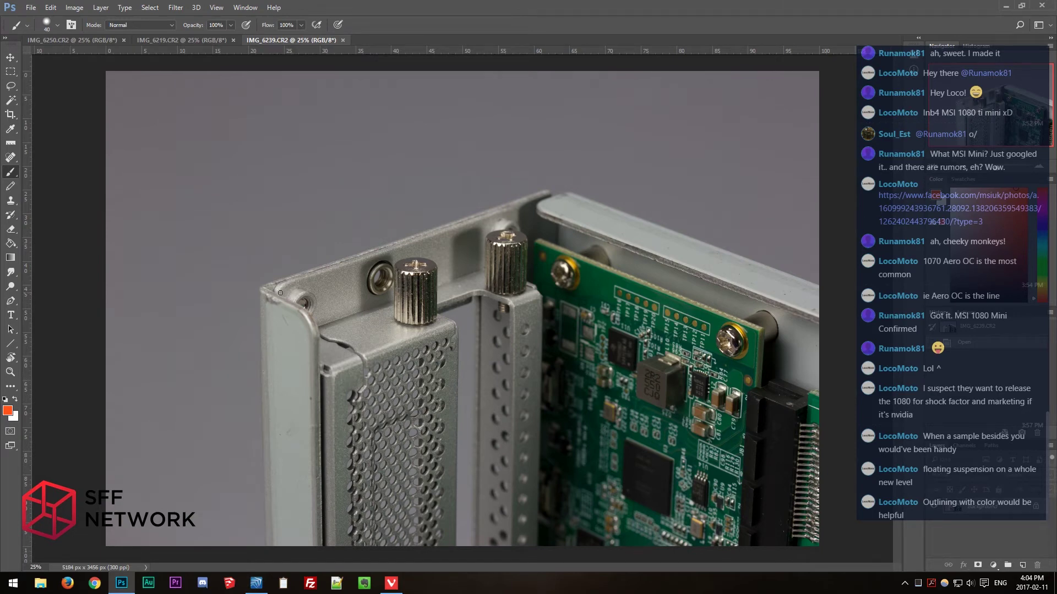
{"action": "mouse_move", "coordinate": [280, 287]}
{"action": "left_mouse_down"}
{"action": "mouse_move", "coordinate": [511, 206]}
{"action": "mouse_move", "coordinate": [523, 239]}
{"action": "left_mouse_up"}
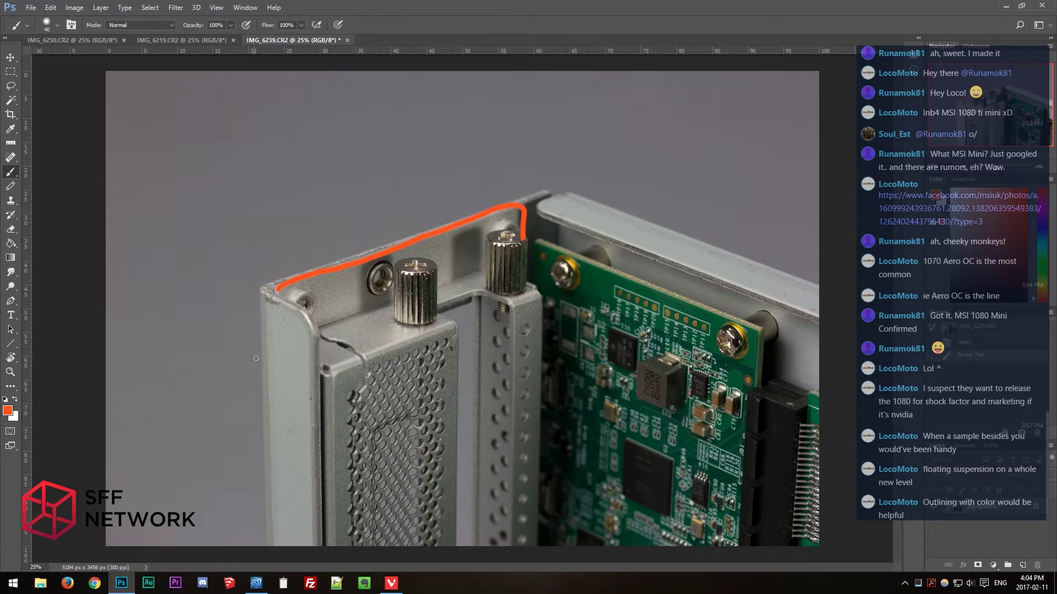
{"action": "mouse_move", "coordinate": [520, 279]}
{"action": "left_mouse_down"}
{"action": "mouse_move", "coordinate": [538, 323]}
{"action": "mouse_move", "coordinate": [534, 518]}
{"action": "left_mouse_up"}
{"action": "left_click_drag", "start_coordinate": [326, 373], "coordinate": [328, 535]}
{"action": "key", "text": "ctrl+z"}
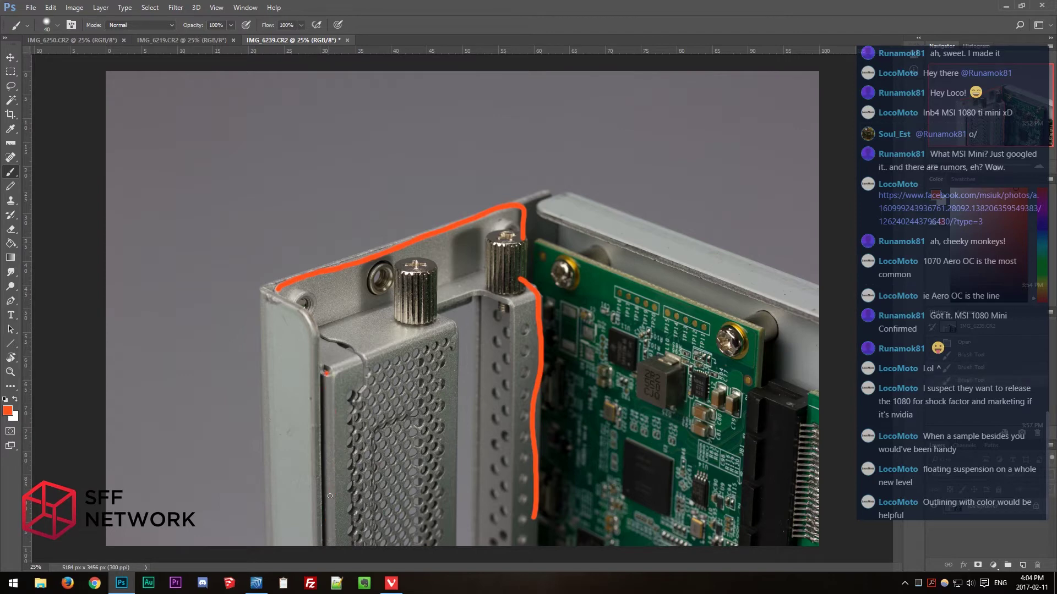
{"action": "left_click", "coordinate": [325, 535], "text": "shift"}
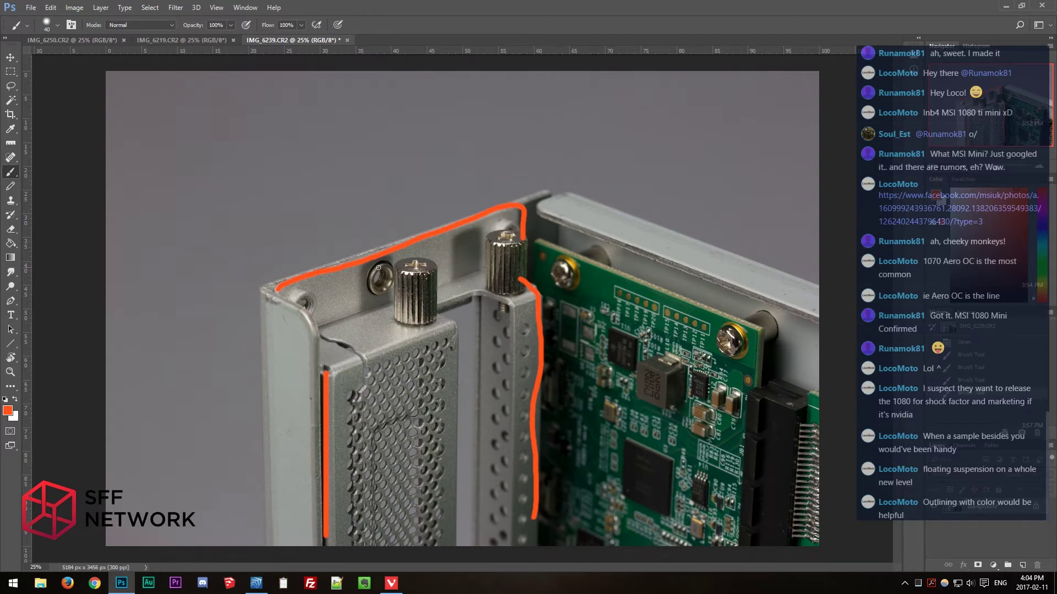
Circle the upper thumbscrew in orange on IMG_6219 and mark the two round bracket holes with short strokes on IMG_6250.
{"action": "left_click", "coordinate": [184, 40]}
{"action": "mouse_move", "coordinate": [245, 236]}
{"action": "left_mouse_down"}
{"action": "mouse_move", "coordinate": [296, 262]}
{"action": "mouse_move", "coordinate": [250, 241]}
{"action": "left_mouse_up"}
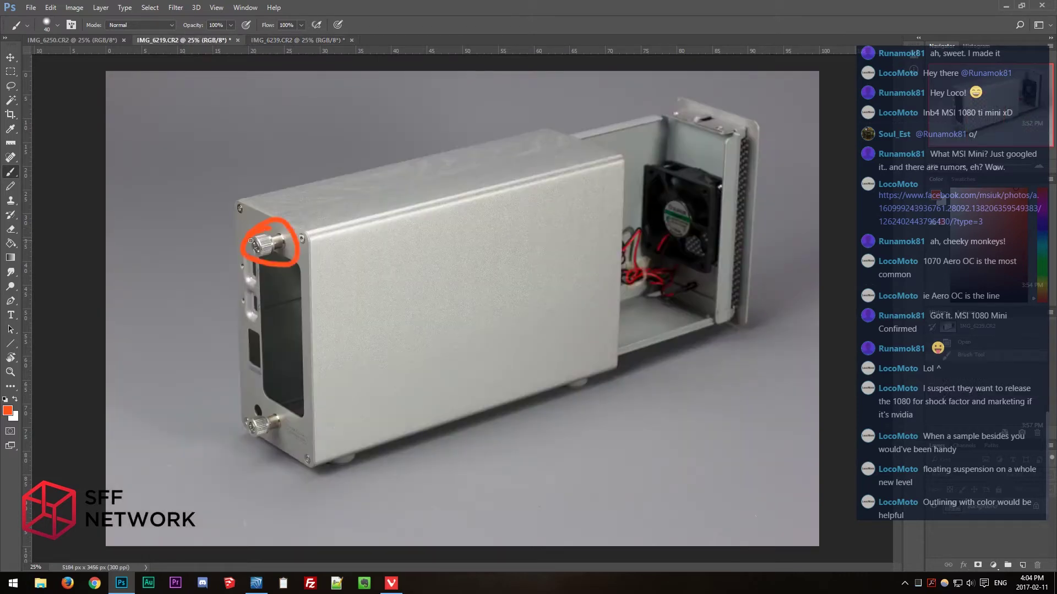
{"action": "left_click", "coordinate": [291, 39]}
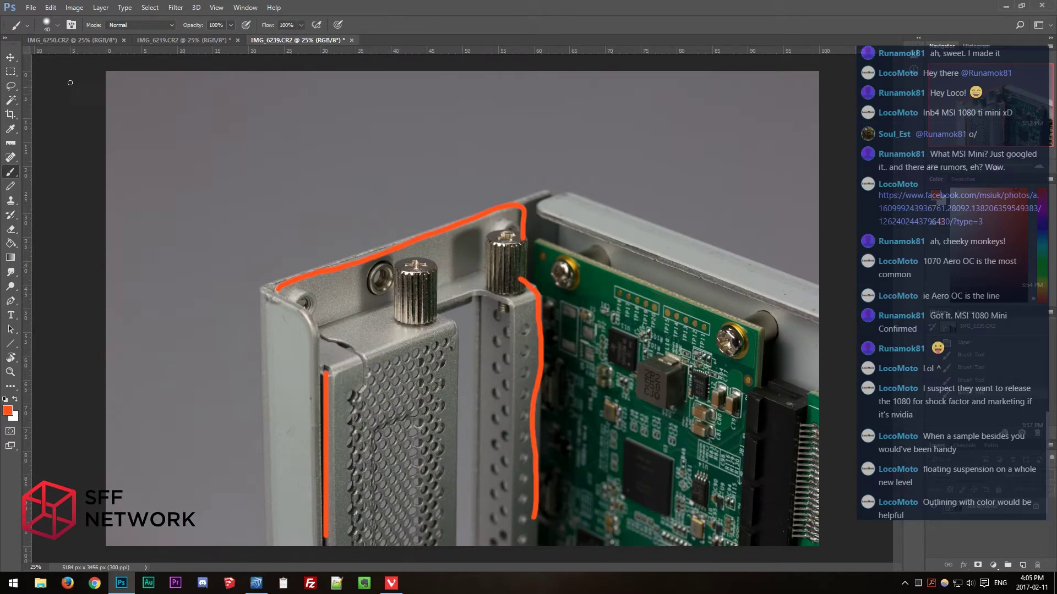
{"action": "left_click", "coordinate": [67, 40]}
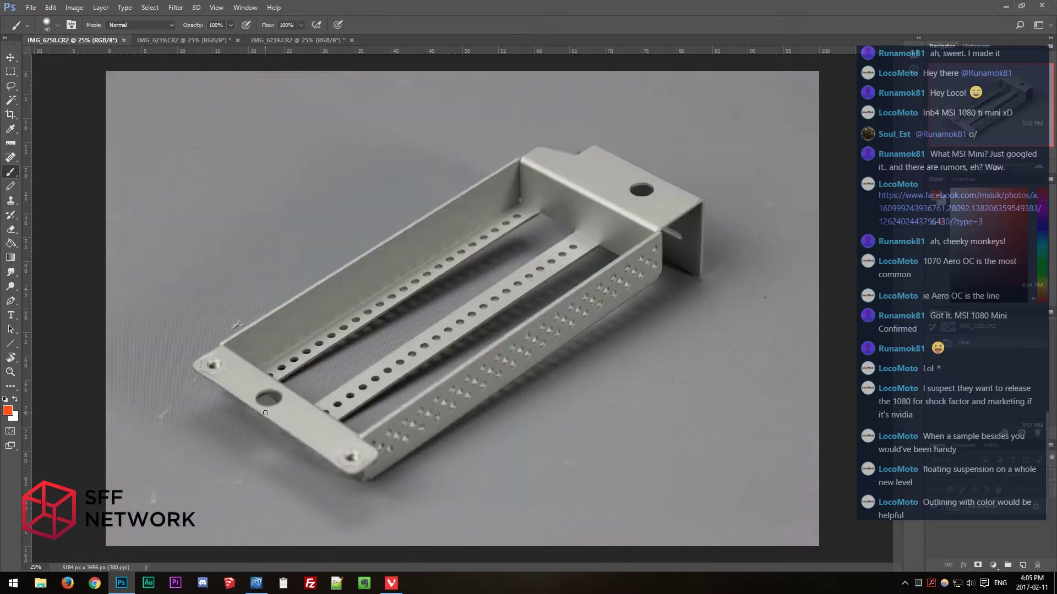
{"action": "left_click_drag", "start_coordinate": [265, 413], "coordinate": [257, 442]}
{"action": "left_click_drag", "start_coordinate": [659, 188], "coordinate": [716, 174]}
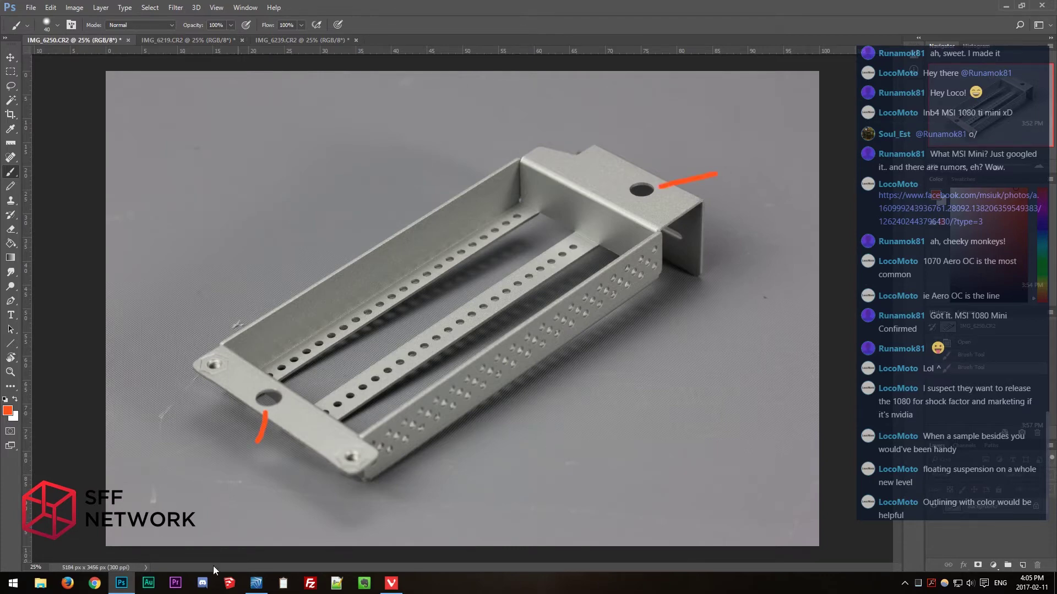
Review the outlined IMG_6239 photo, switch to SpaceClaim and open the AKiTiO TB3 box card retention bracket component on its own.
{"action": "left_click", "coordinate": [275, 39]}
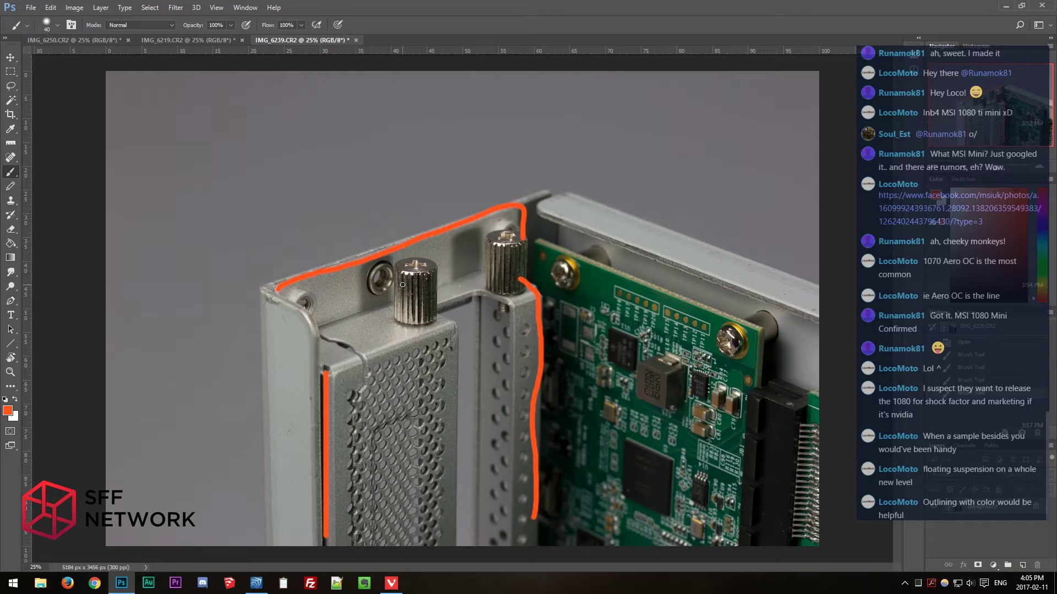
{"action": "left_click", "coordinate": [256, 583]}
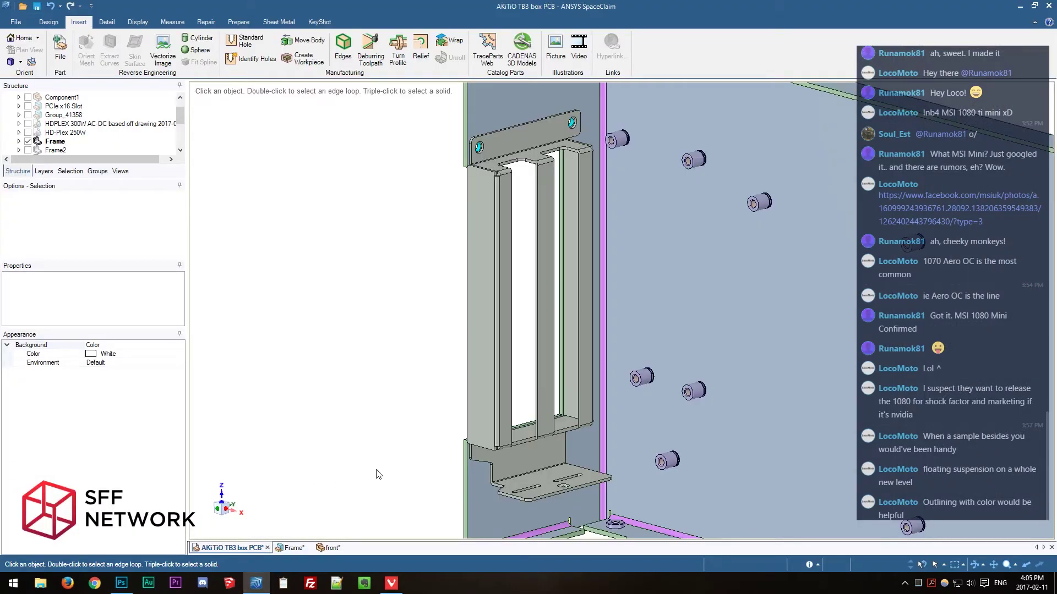
{"action": "middle_click_drag", "start_coordinate": [371, 465], "coordinate": [366, 367]}
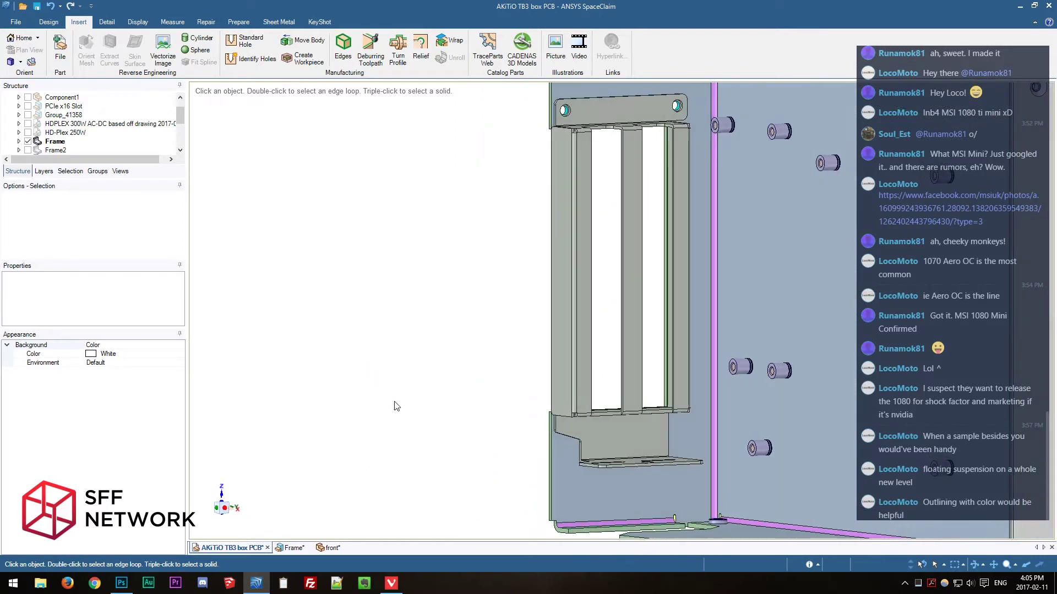
{"action": "scroll", "coordinate": [63, 141], "scroll_direction": "down", "scroll_amount": 2}
{"action": "right_click", "coordinate": [67, 123]}
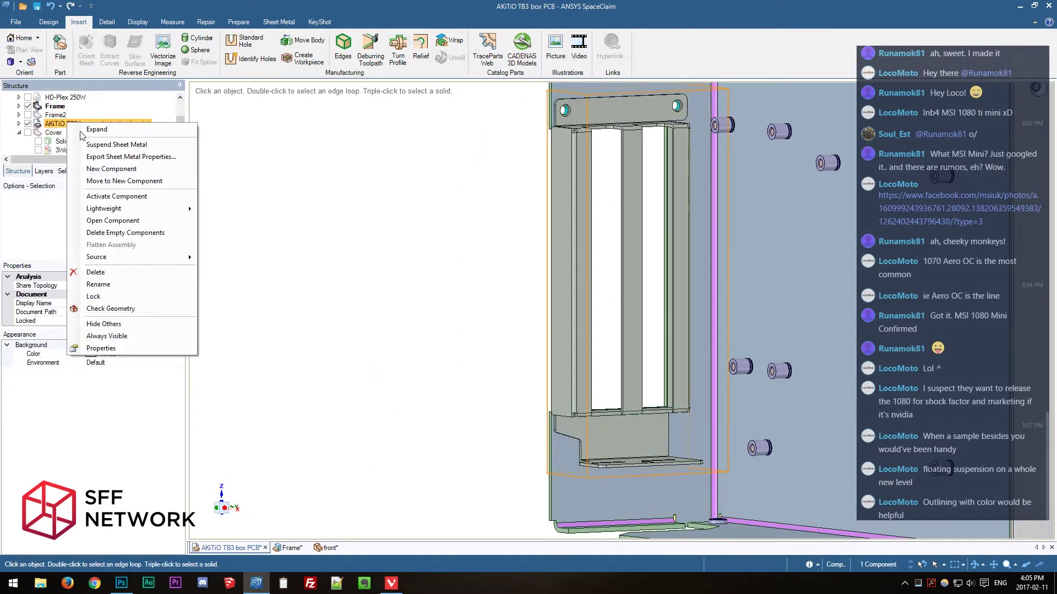
{"action": "left_click", "coordinate": [126, 223]}
Sketch a circle about 8 mm in diameter on the bracket's lower vertical flange, near its straight outer edge.
{"action": "middle_click_drag", "start_coordinate": [512, 383], "coordinate": [543, 373]}
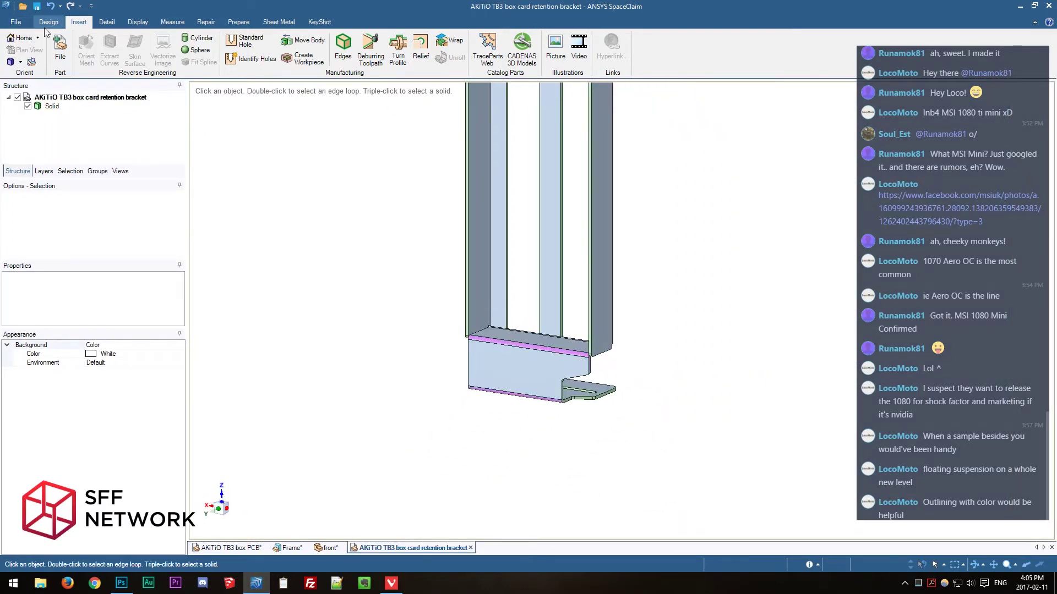
{"action": "left_click", "coordinate": [49, 22]}
{"action": "left_click", "coordinate": [160, 37]}
{"action": "left_click", "coordinate": [520, 364]}
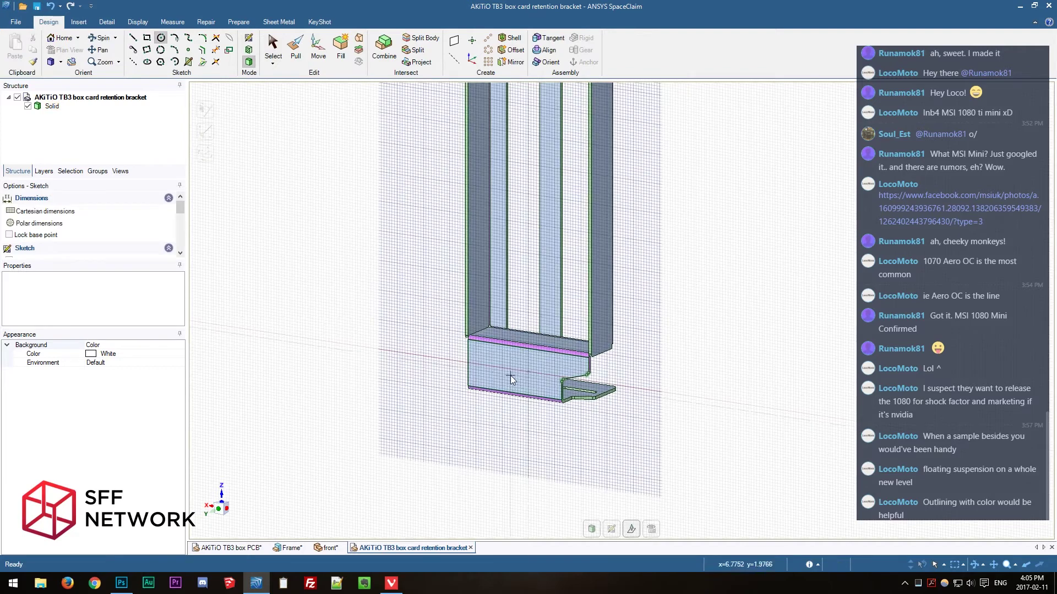
{"action": "left_click", "coordinate": [482, 367]}
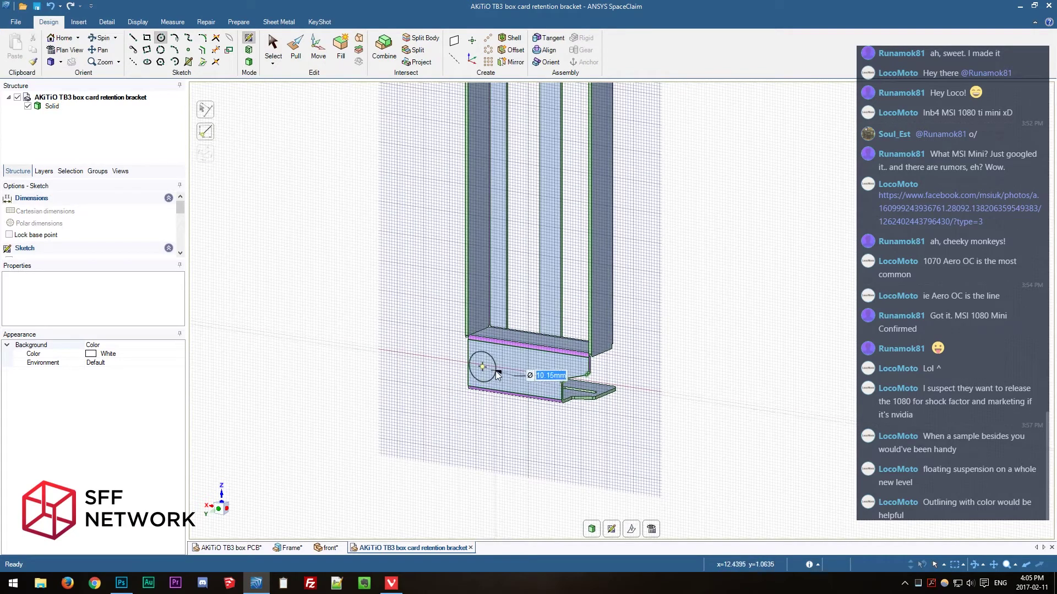
{"action": "left_click", "coordinate": [493, 371]}
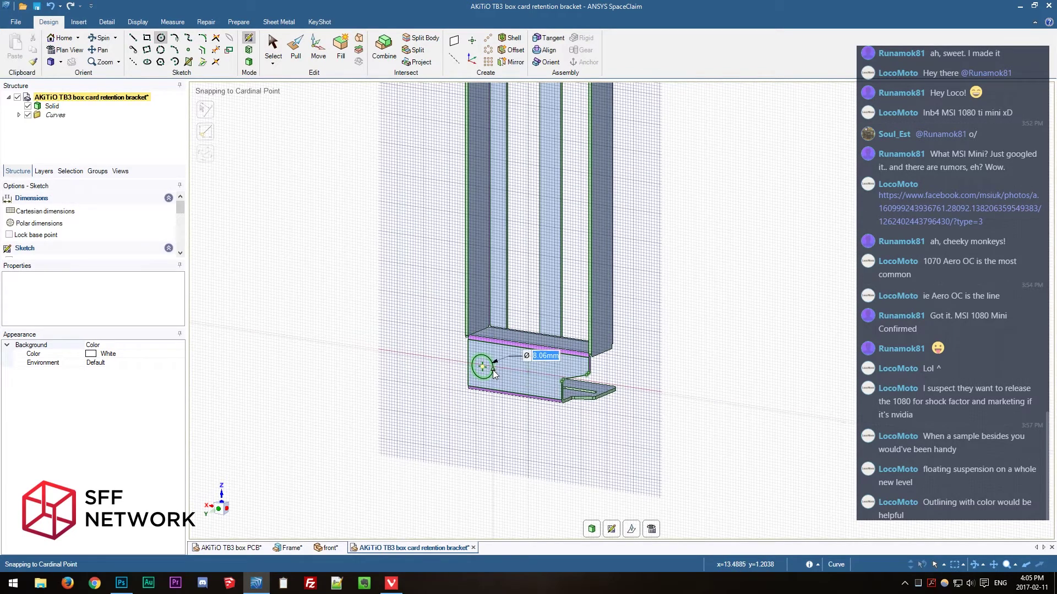
Cut the sketched circle through the lower flange with Pull to form a round hole.
{"action": "key", "text": "p"}
{"action": "left_click_drag", "start_coordinate": [483, 371], "coordinate": [528, 344]}
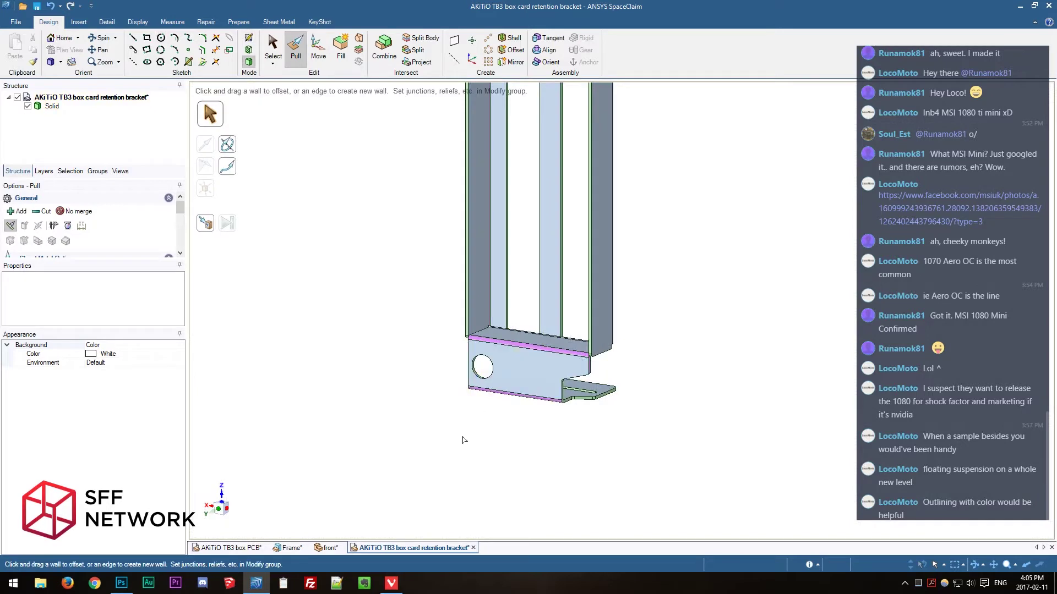
{"action": "key", "text": "Escape"}
Return to the AKiTiO TB3 box PCB assembly and examine the new hole against the frame wall behind it.
{"action": "left_click", "coordinate": [243, 549]}
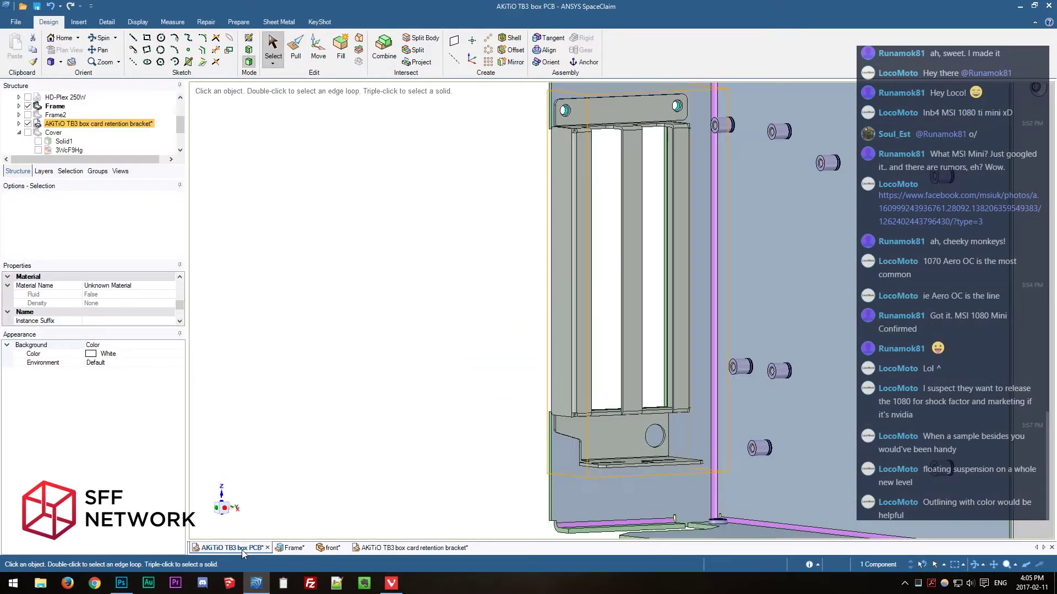
{"action": "scroll", "coordinate": [685, 494], "scroll_direction": "up", "scroll_amount": 3}
{"action": "left_click", "coordinate": [644, 407]}
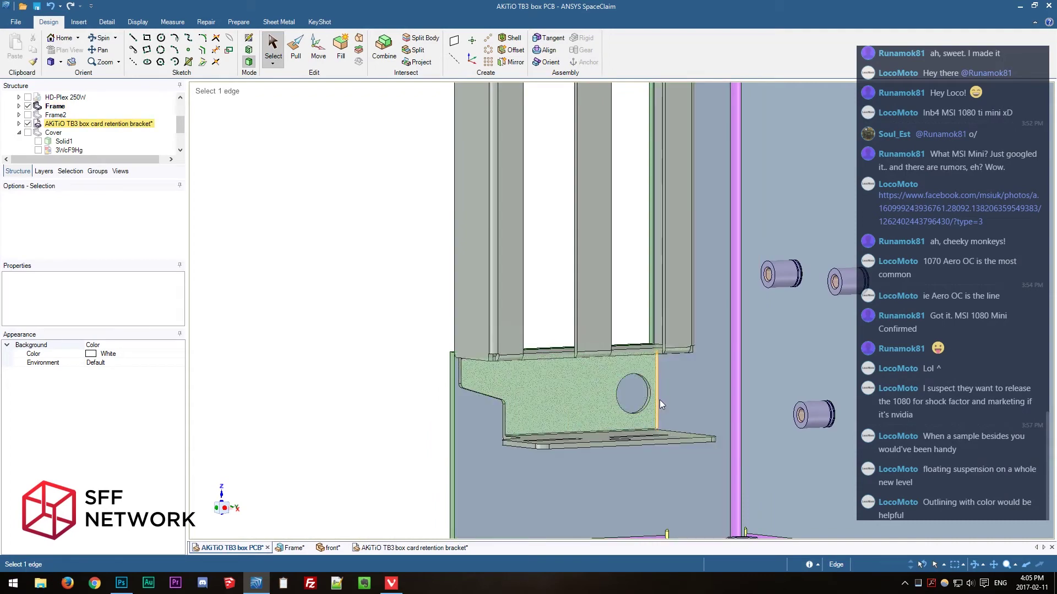
{"action": "scroll", "coordinate": [642, 391], "scroll_direction": "up", "scroll_amount": 4}
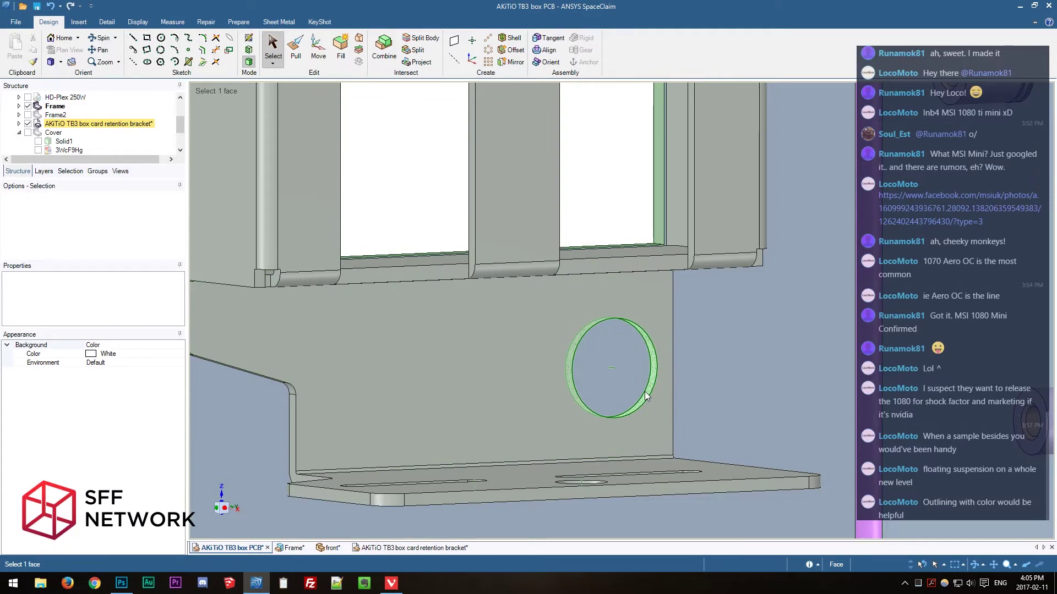
{"action": "scroll", "coordinate": [645, 392], "scroll_direction": "down", "scroll_amount": 3}
{"action": "middle_click_drag", "start_coordinate": [647, 393], "coordinate": [637, 318]}
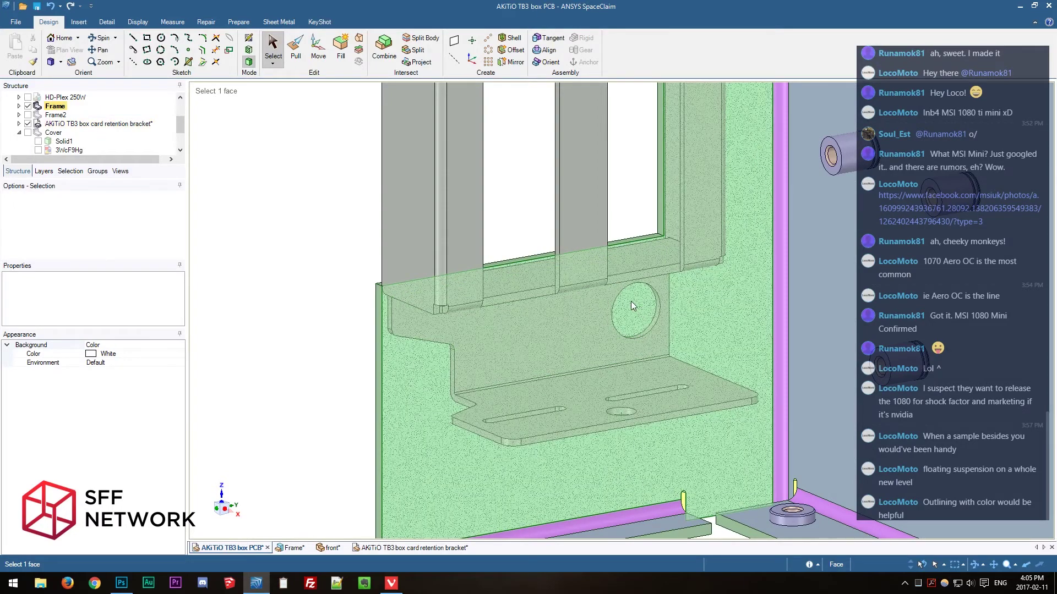
{"action": "scroll", "coordinate": [631, 304], "scroll_direction": "down", "scroll_amount": 2}
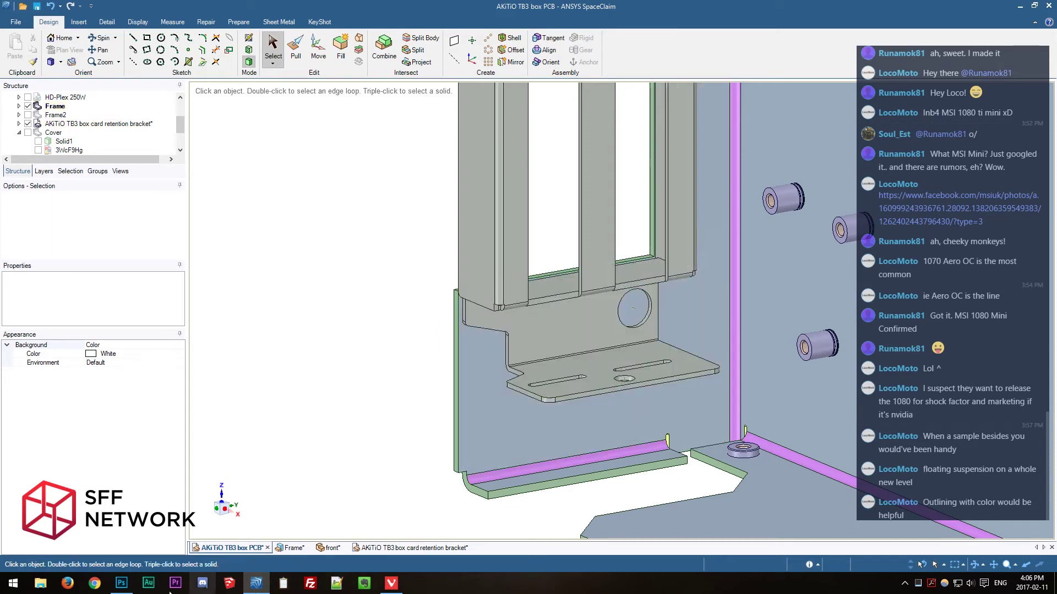
Switch to Photoshop to check the marked holes on IMG_6250 and return to the SpaceClaim assembly.
{"action": "left_click", "coordinate": [120, 588]}
{"action": "left_click", "coordinate": [72, 40]}
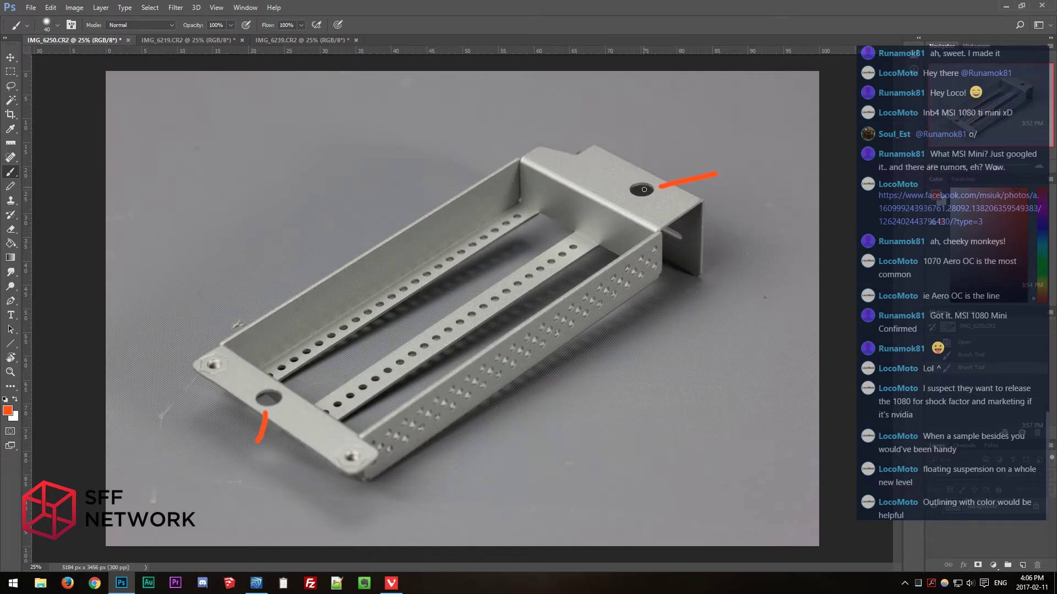
{"action": "left_click", "coordinate": [256, 583]}
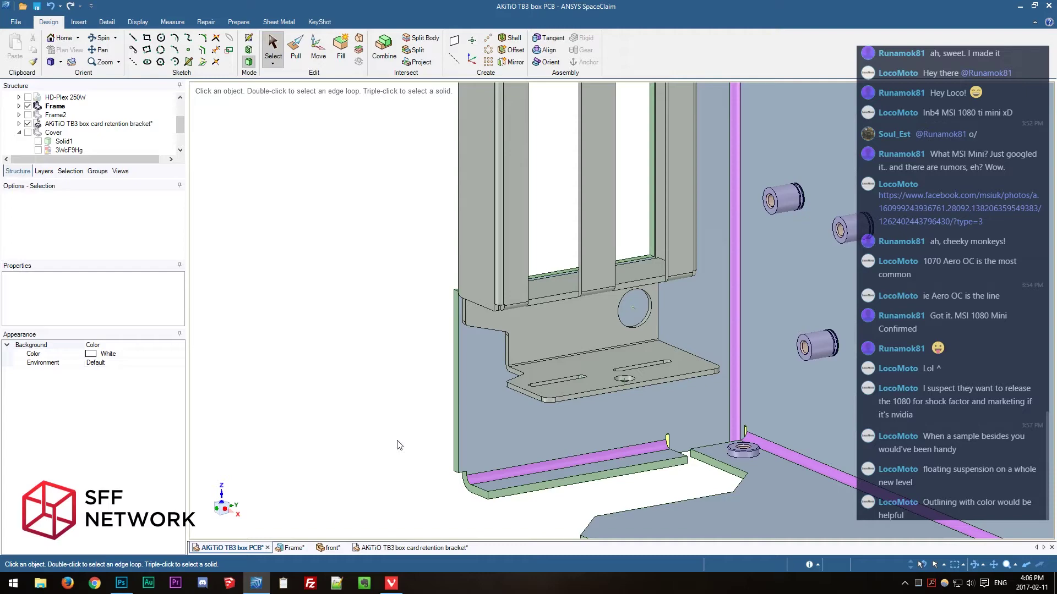
Examine from the front and at an angle how the bracket's slotted lower flange sits above the frame's bottom edge.
{"action": "scroll", "coordinate": [419, 424], "scroll_direction": "down", "scroll_amount": 3}
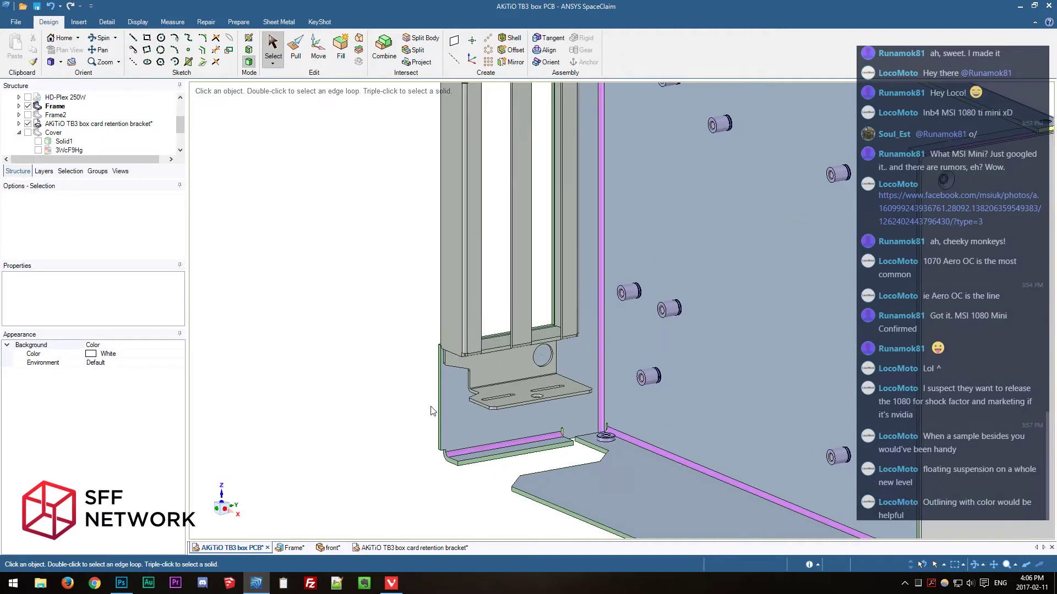
{"action": "left_click", "coordinate": [488, 353]}
{"action": "key", "text": "v"}
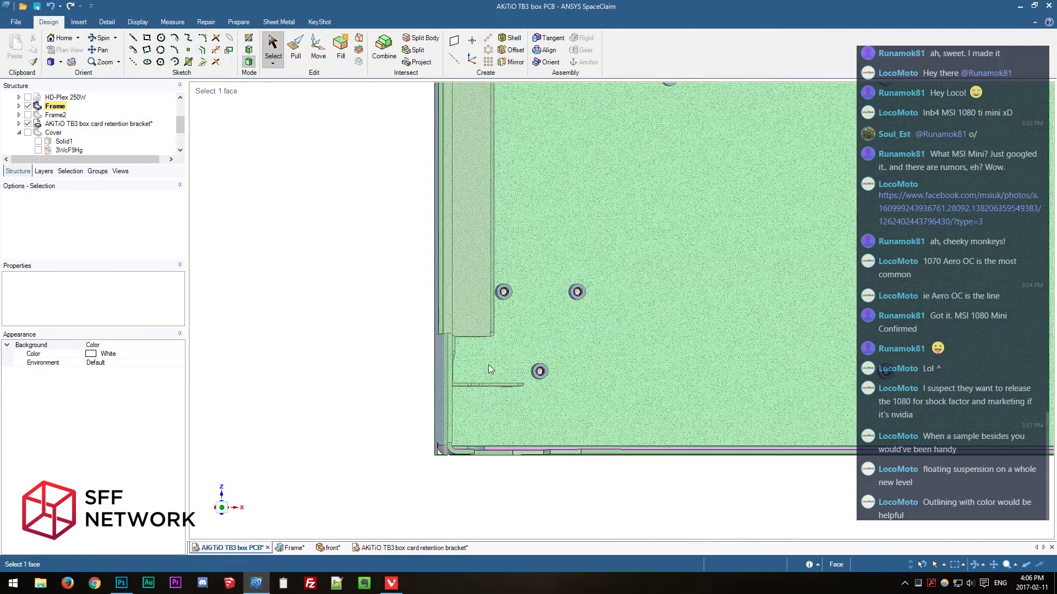
{"action": "left_click", "coordinate": [356, 418]}
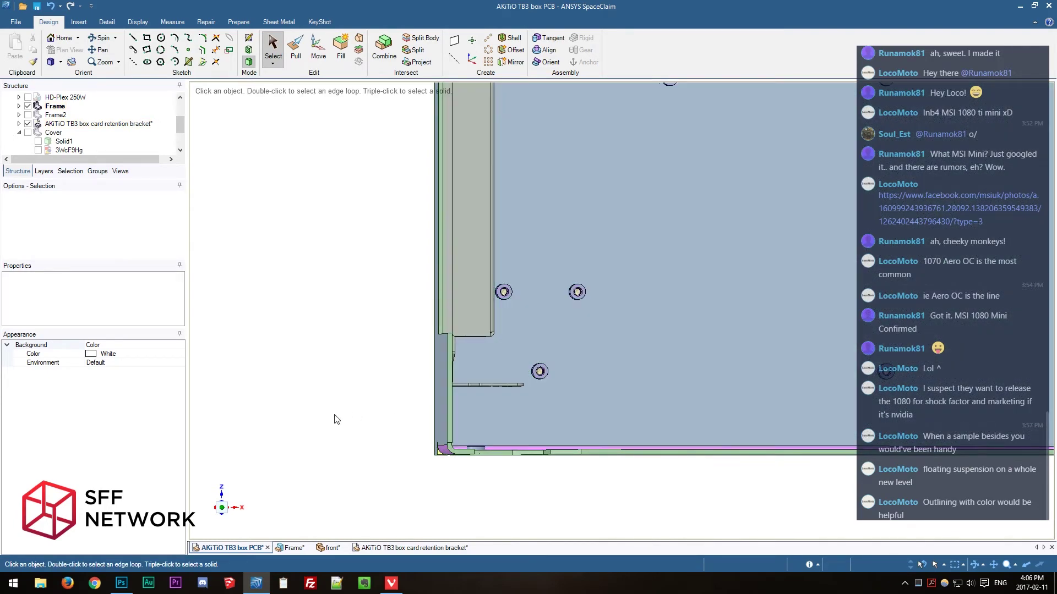
{"action": "key", "text": "h"}
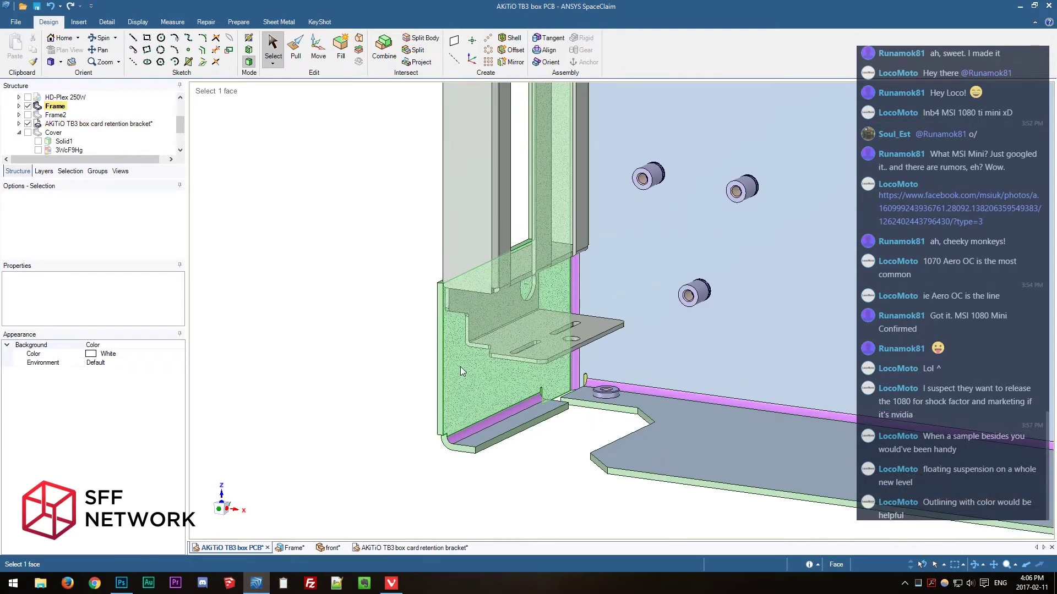
{"action": "scroll", "coordinate": [461, 367], "scroll_direction": "down", "scroll_amount": 3}
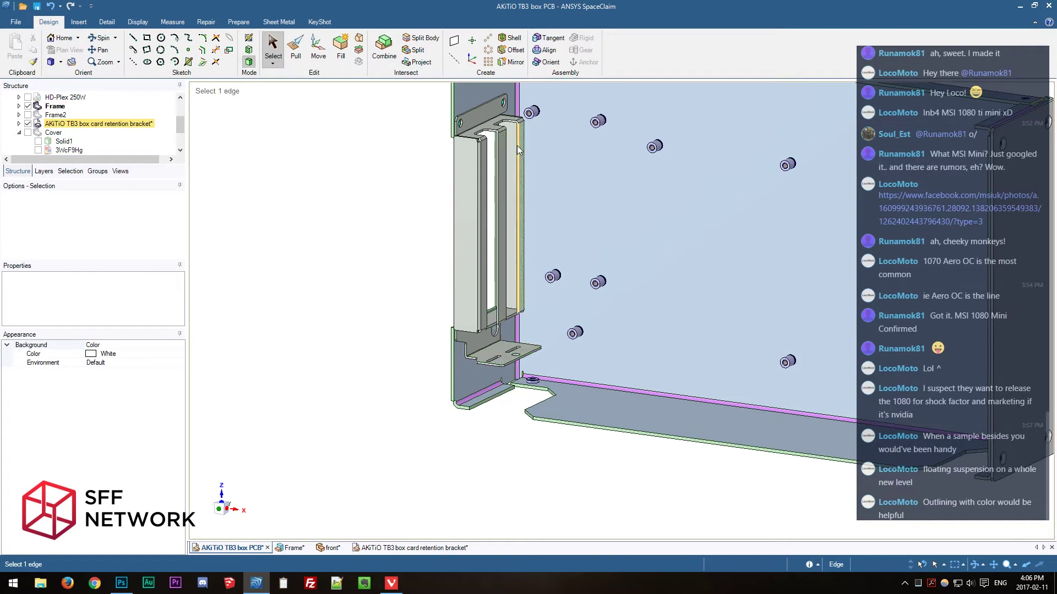
{"action": "scroll", "coordinate": [500, 351], "scroll_direction": "up", "scroll_amount": 2}
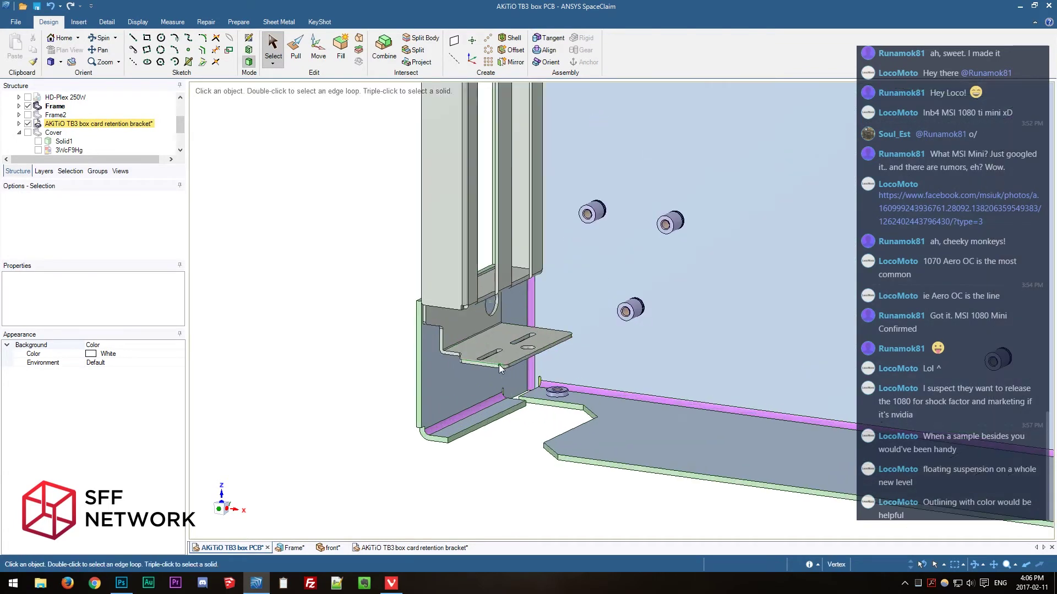
{"action": "scroll", "coordinate": [484, 351], "scroll_direction": "up", "scroll_amount": 2}
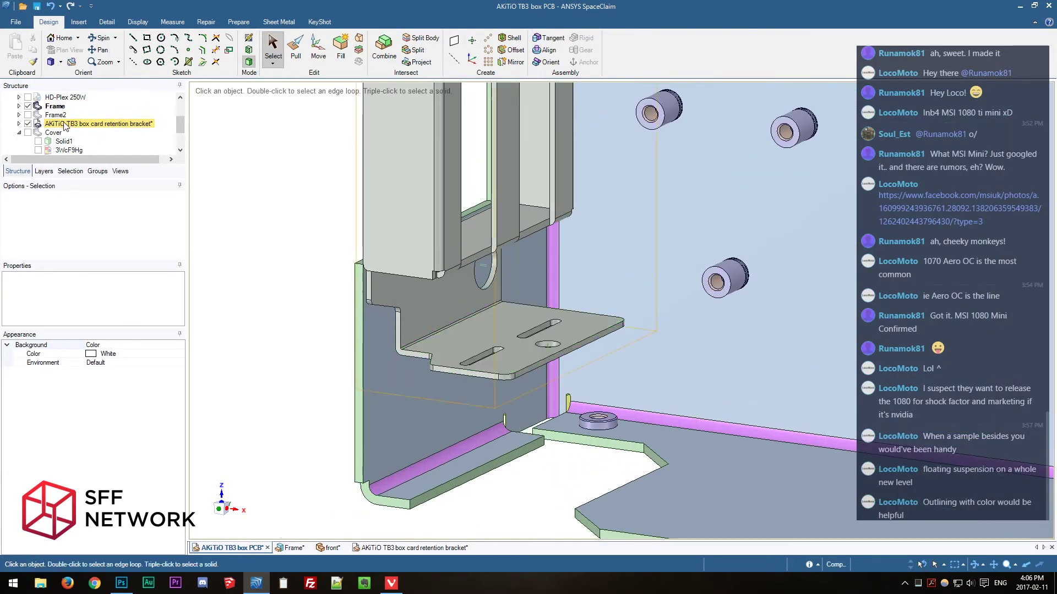
Show the Group_41358 graphics card component seated in the retention bracket.
{"action": "scroll", "coordinate": [33, 116], "scroll_direction": "up", "scroll_amount": 1}
{"action": "left_click", "coordinate": [28, 107]}
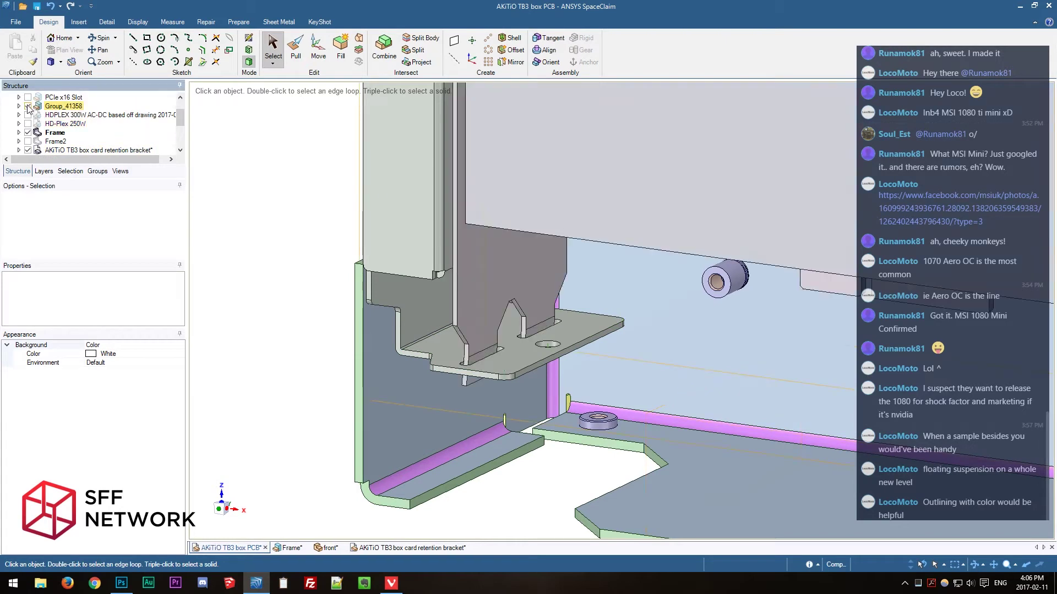
{"action": "middle_click_drag", "start_coordinate": [478, 352], "coordinate": [505, 364]}
{"action": "scroll", "coordinate": [505, 365], "scroll_direction": "down", "scroll_amount": 3}
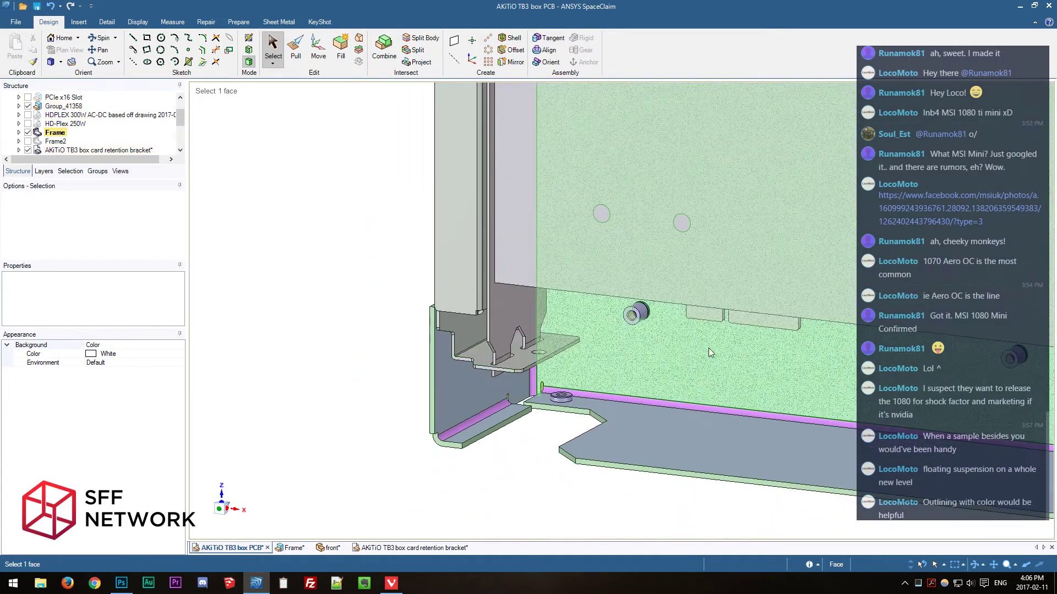
Examine the card's edge connector beside the frame standoffs and how its end tabs fit the bracket's lower slots.
{"action": "scroll", "coordinate": [701, 347], "scroll_direction": "down", "scroll_amount": 3}
{"action": "middle_click_drag", "start_coordinate": [799, 289], "coordinate": [841, 266]}
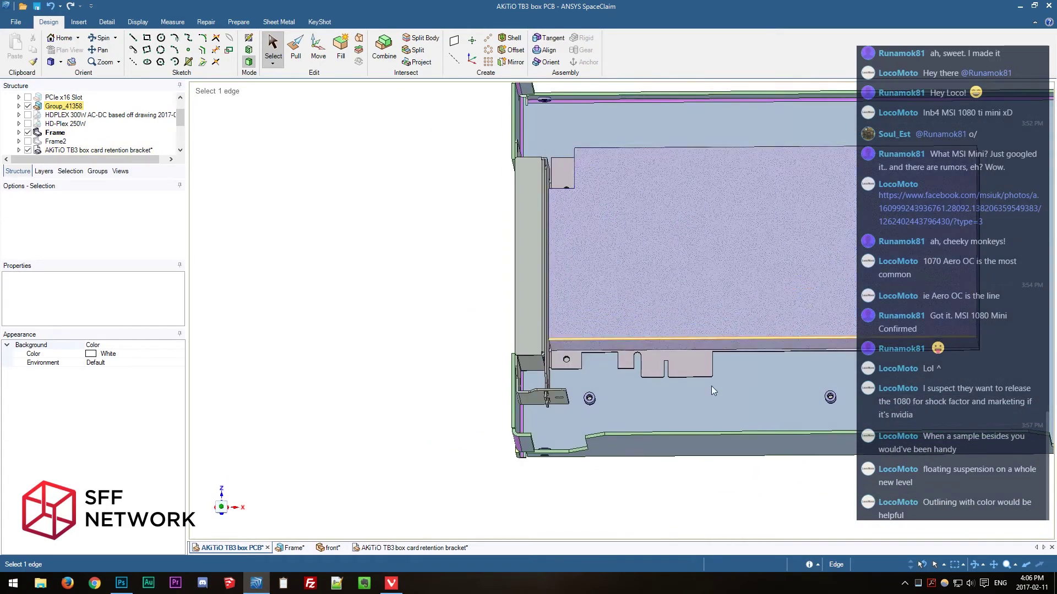
{"action": "middle_click_drag", "start_coordinate": [624, 368], "coordinate": [622, 373]}
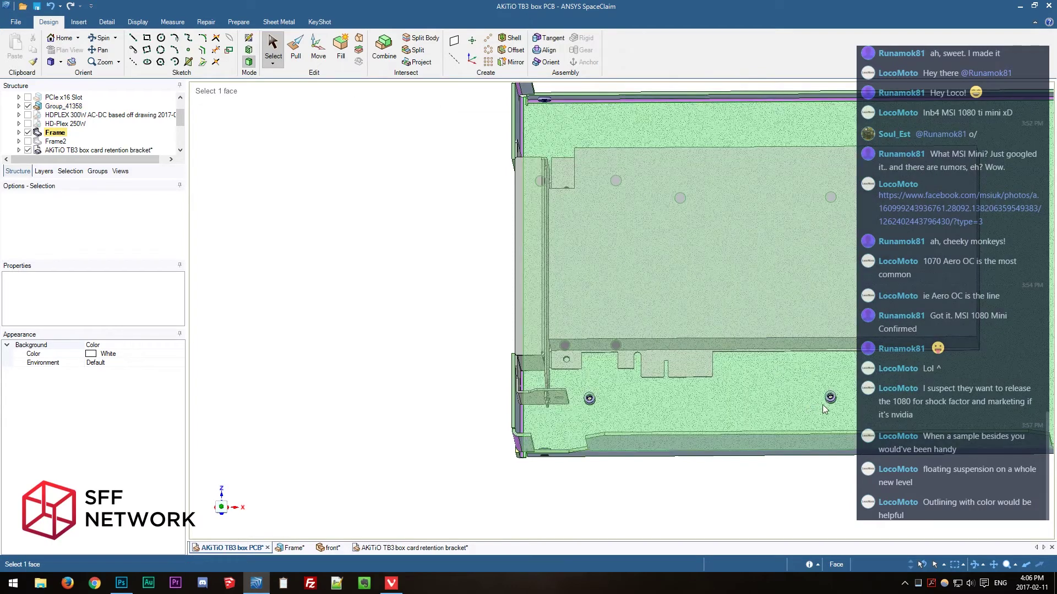
{"action": "mouse_move", "coordinate": [377, 378]}
{"action": "middle_mouse_down"}
{"action": "mouse_move", "coordinate": [397, 342]}
{"action": "mouse_move", "coordinate": [377, 387]}
{"action": "middle_mouse_up"}
{"action": "scroll", "coordinate": [449, 384], "scroll_direction": "up", "scroll_amount": 5}
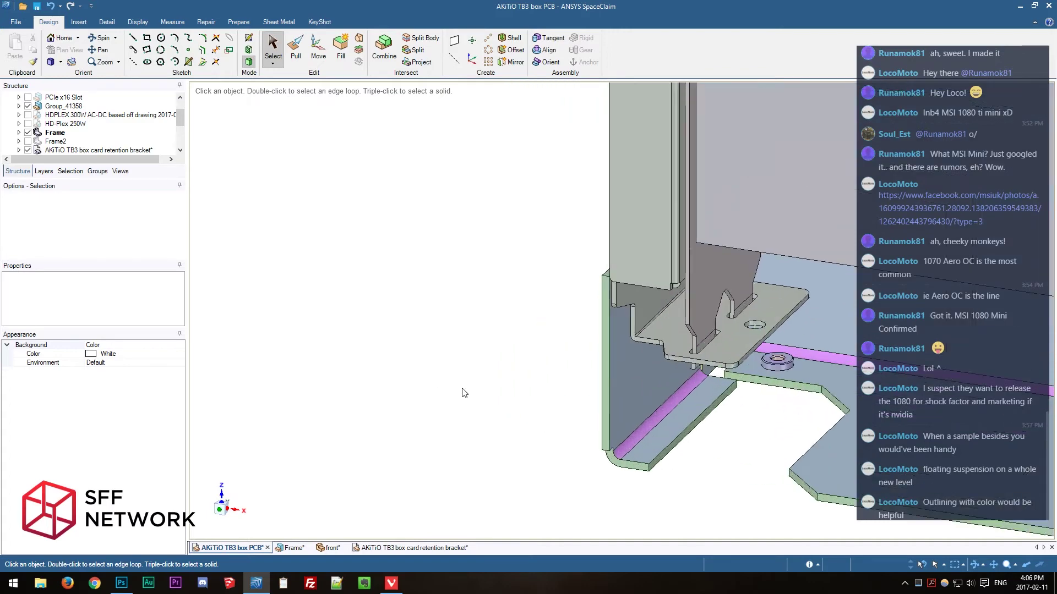
{"action": "mouse_move", "coordinate": [461, 390]}
{"action": "middle_mouse_down"}
{"action": "mouse_move", "coordinate": [554, 383]}
{"action": "mouse_move", "coordinate": [443, 368]}
{"action": "middle_mouse_up"}
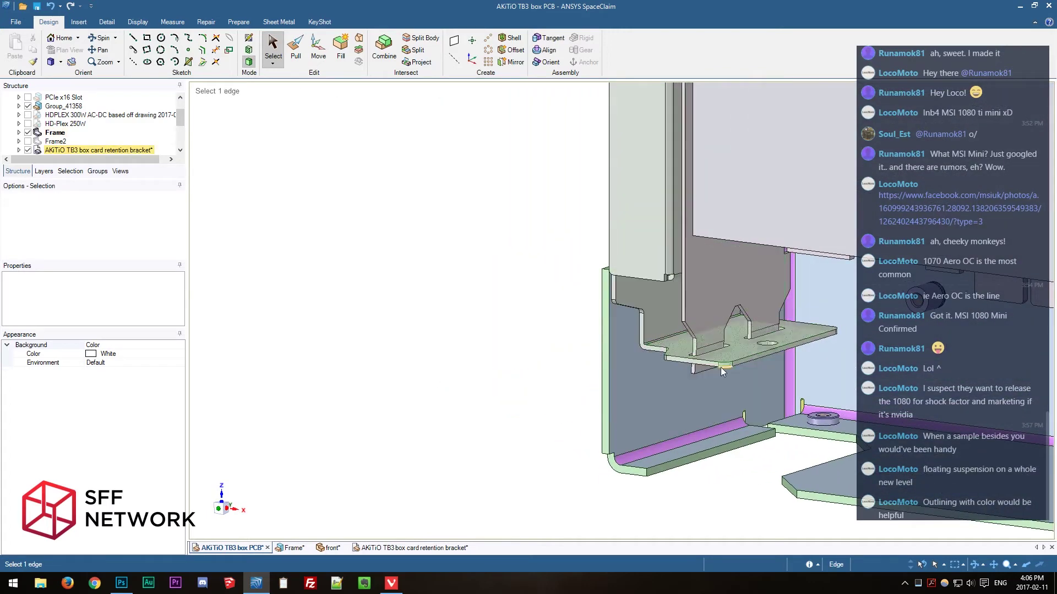
{"action": "middle_click_drag", "start_coordinate": [556, 394], "coordinate": [577, 395]}
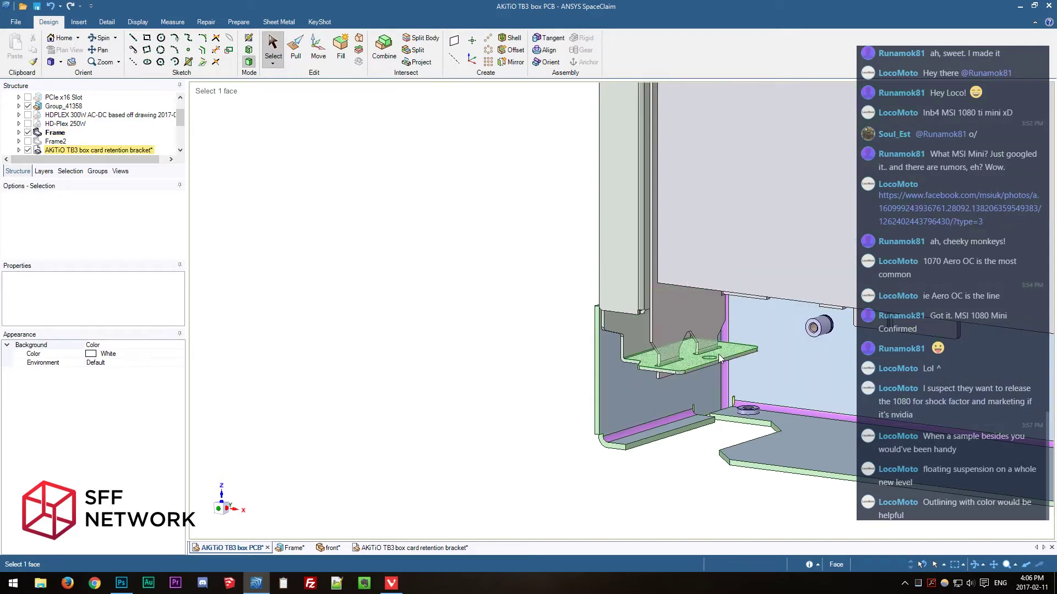
{"action": "left_click", "coordinate": [692, 403]}
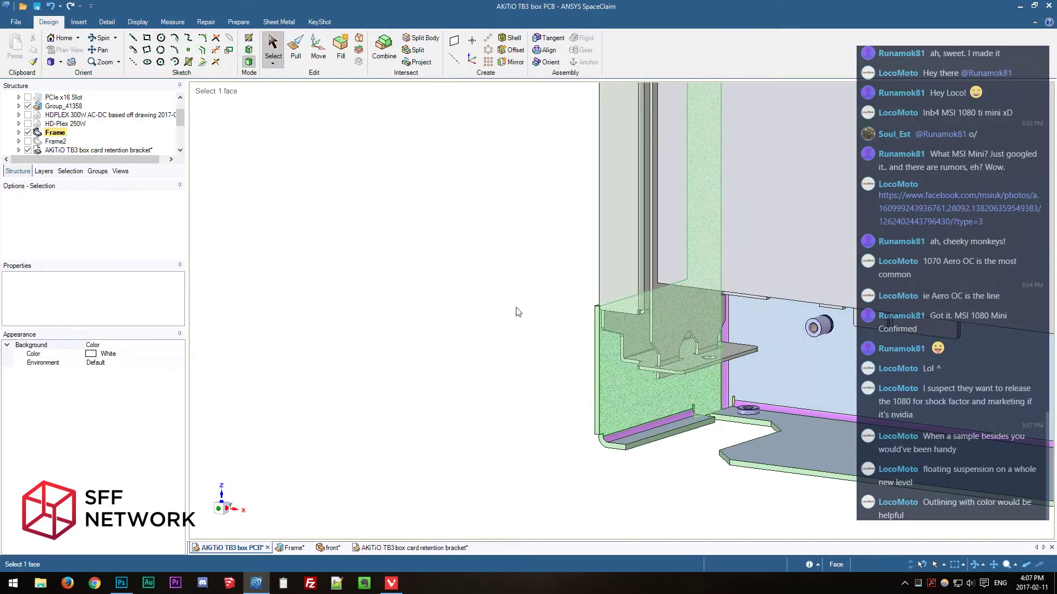
{"action": "left_click", "coordinate": [242, 152]}
{"action": "middle_click_drag", "start_coordinate": [539, 302], "coordinate": [471, 362], "text": "shift"}
{"action": "left_click", "coordinate": [472, 362]}
{"action": "key", "text": "Escape"}
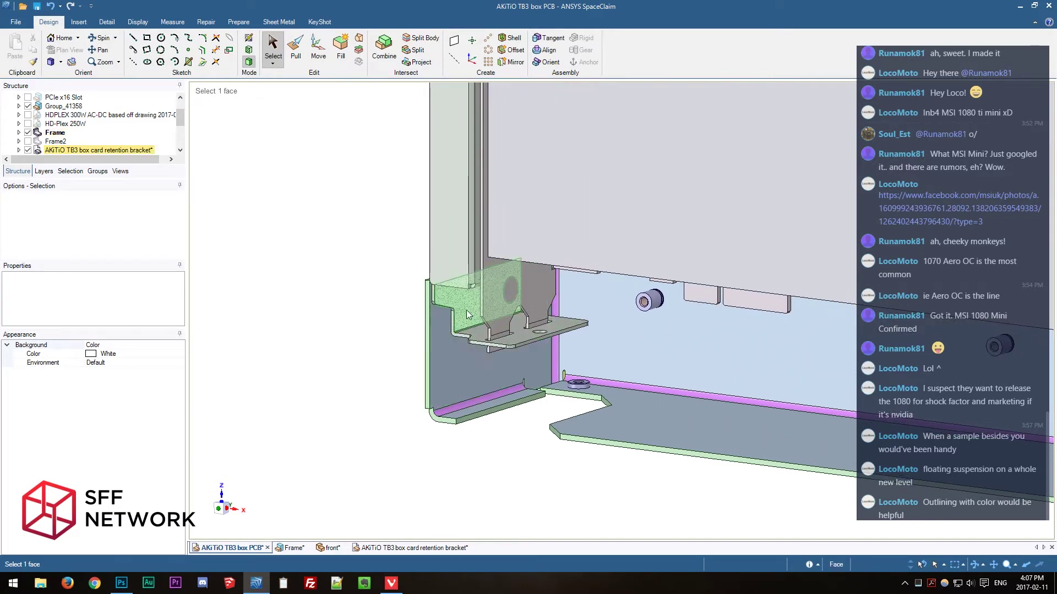
Examine the whole card in the frame and the slotted flange's round hole and protruding card tabs from above and below.
{"action": "middle_click_drag", "start_coordinate": [757, 214], "coordinate": [606, 231]}
{"action": "mouse_move", "coordinate": [419, 361]}
{"action": "middle_mouse_down"}
{"action": "mouse_move", "coordinate": [372, 357]}
{"action": "mouse_move", "coordinate": [371, 372]}
{"action": "middle_mouse_up"}
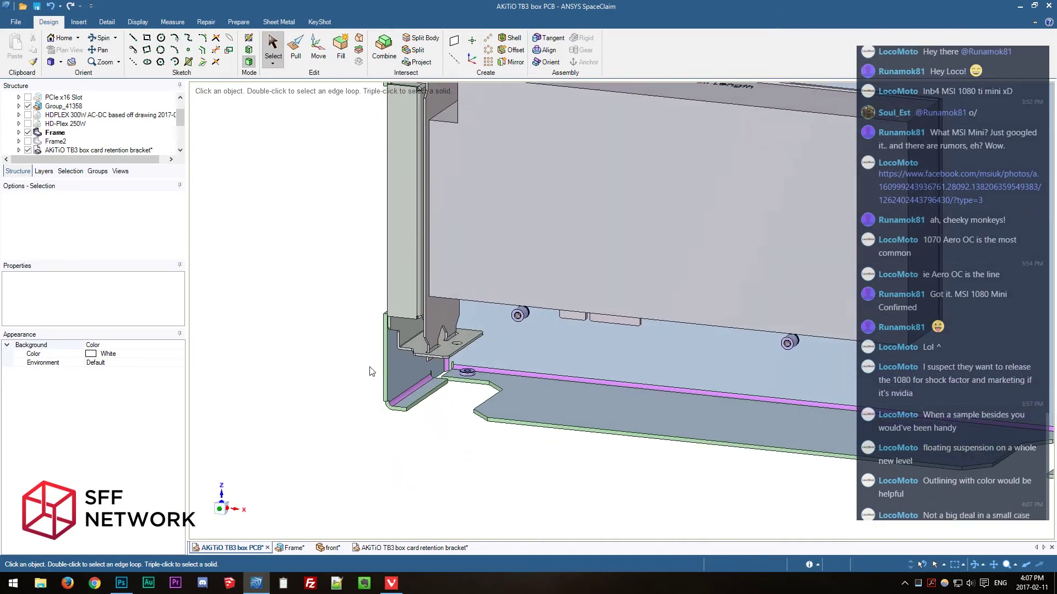
{"action": "scroll", "coordinate": [372, 372], "scroll_direction": "down", "scroll_amount": 3}
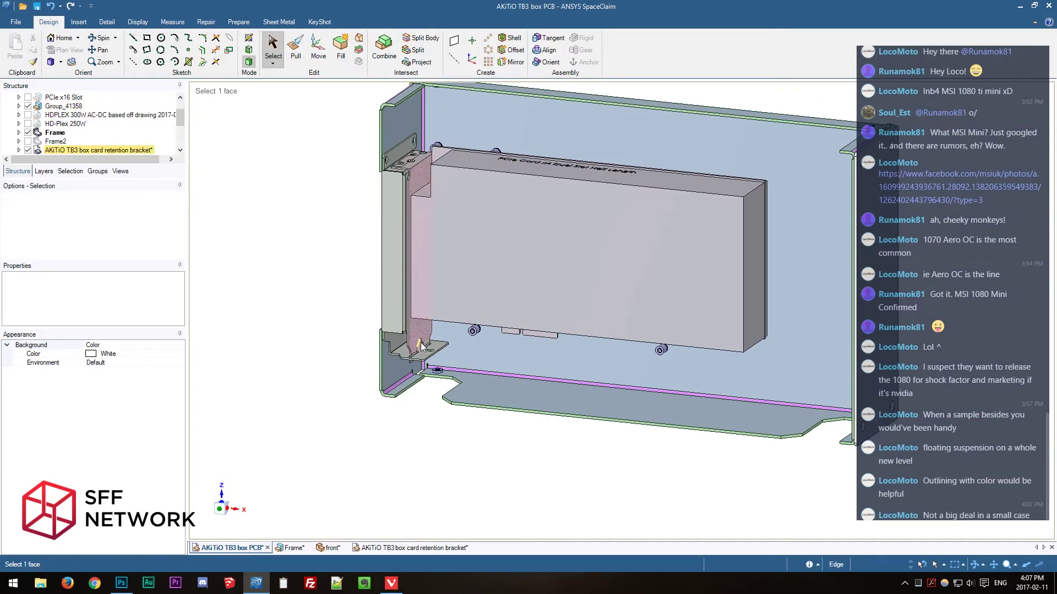
{"action": "scroll", "coordinate": [374, 369], "scroll_direction": "up", "scroll_amount": 3}
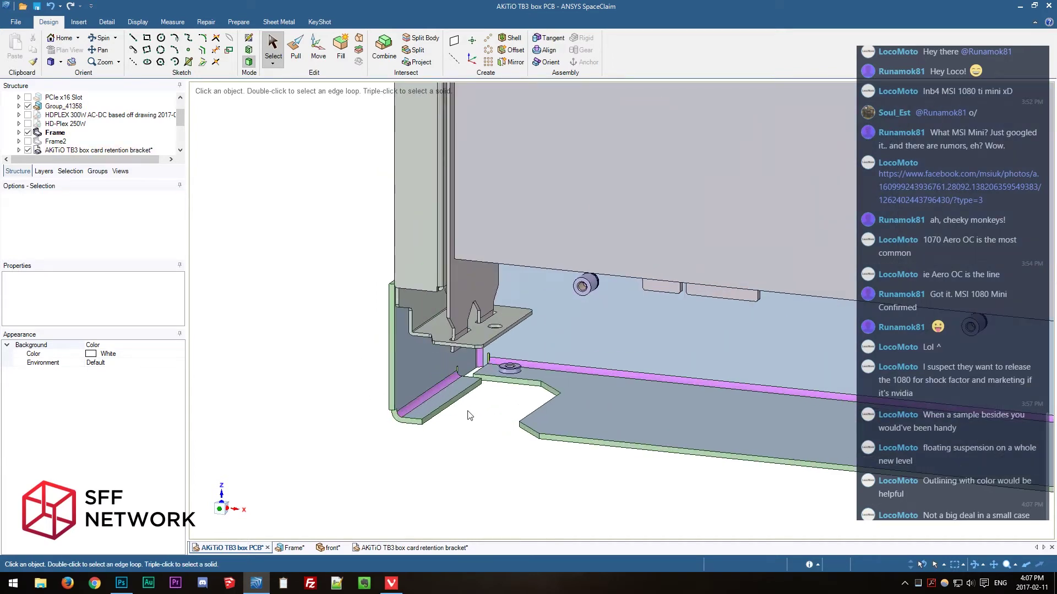
{"action": "scroll", "coordinate": [469, 415], "scroll_direction": "up", "scroll_amount": 2}
{"action": "scroll", "coordinate": [495, 413], "scroll_direction": "down", "scroll_amount": 2}
{"action": "scroll", "coordinate": [512, 402], "scroll_direction": "up", "scroll_amount": 2}
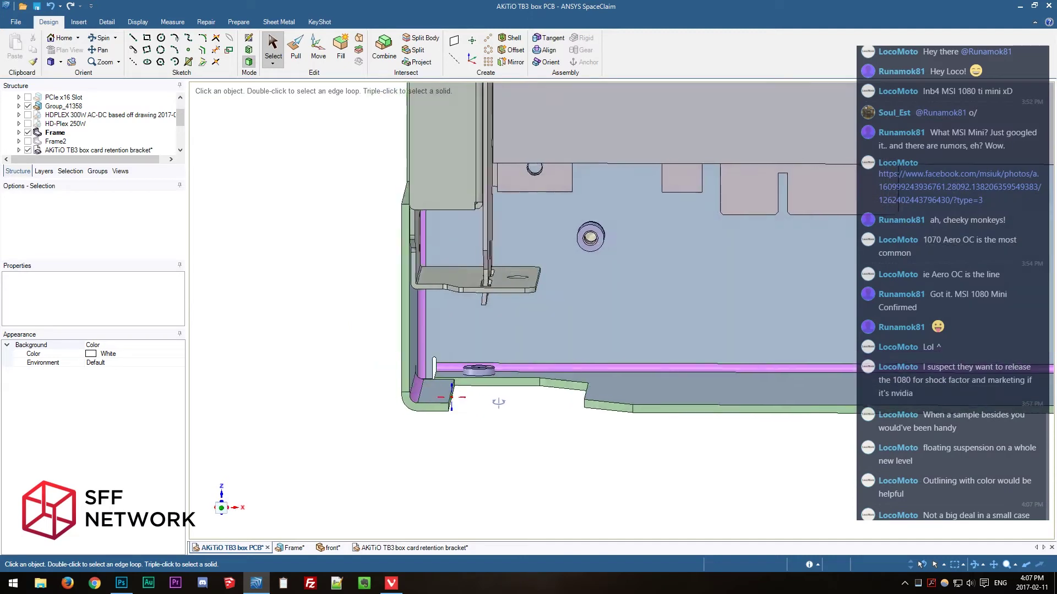
{"action": "left_click", "coordinate": [512, 292]}
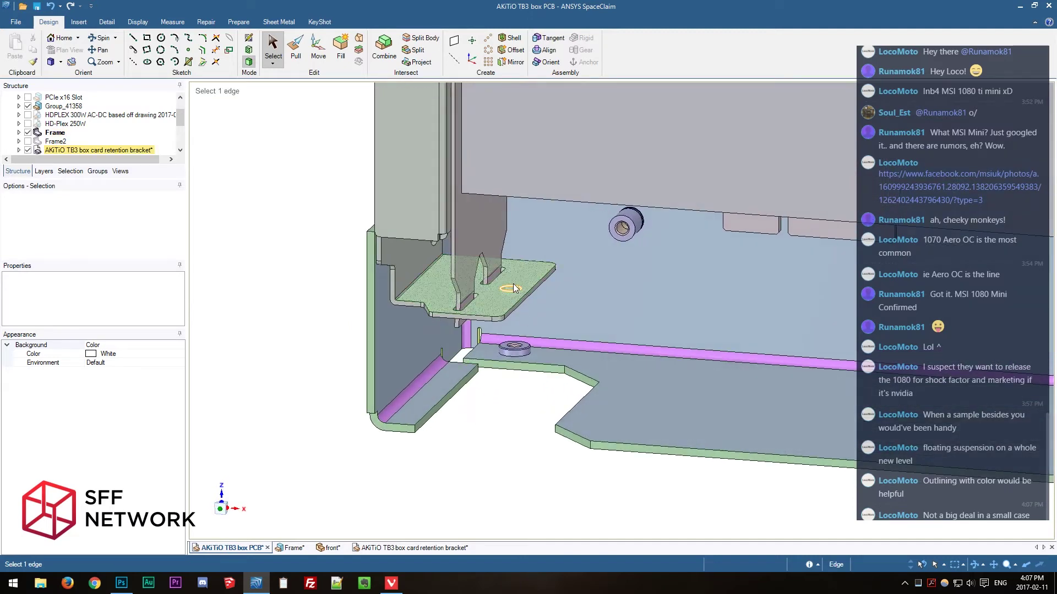
{"action": "left_click", "coordinate": [517, 393]}
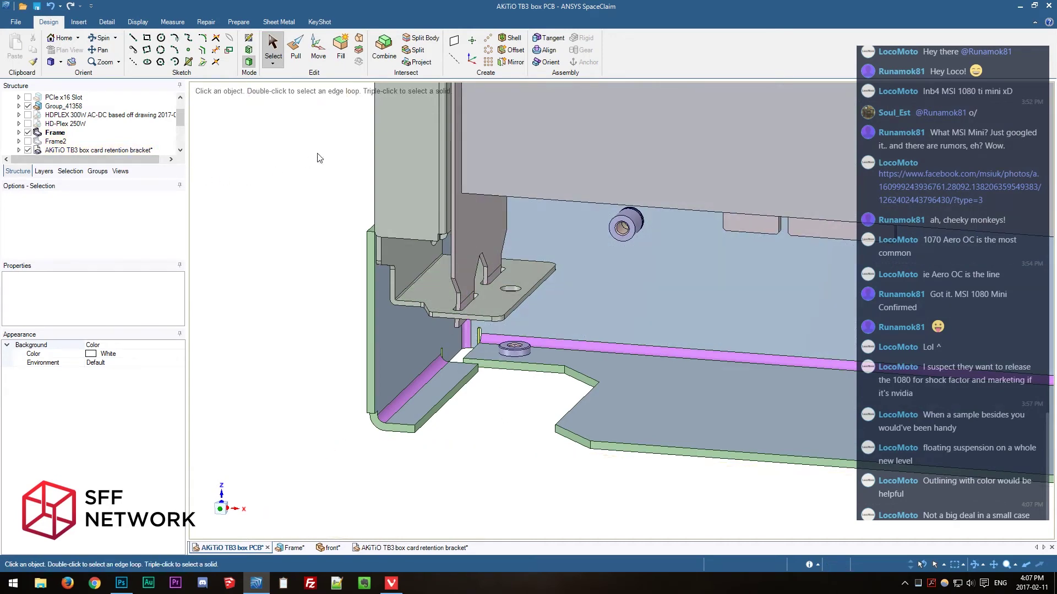
{"action": "middle_click_drag", "start_coordinate": [407, 358], "coordinate": [414, 312]}
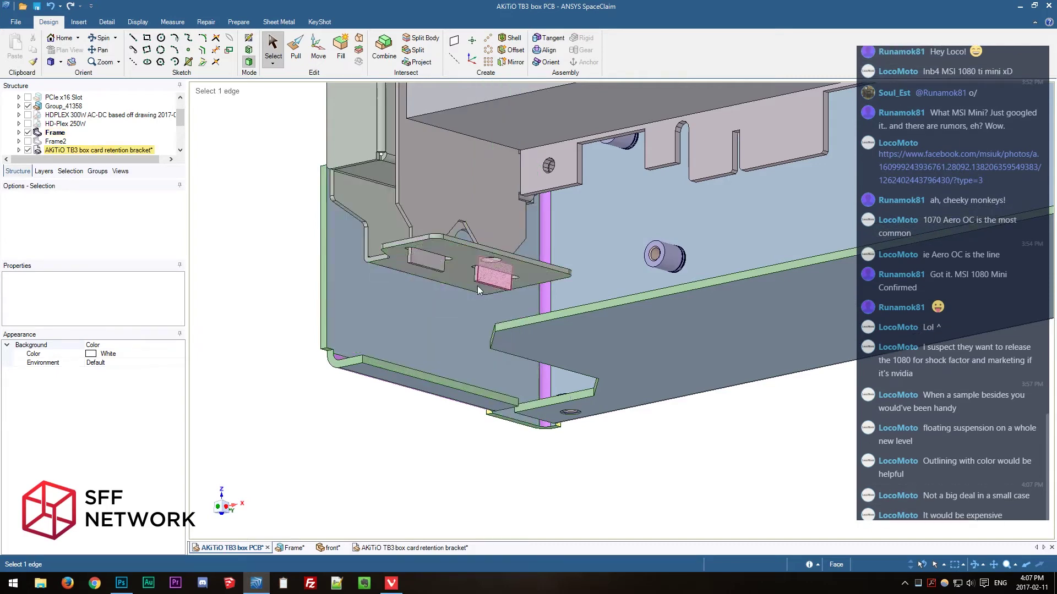
Examine the bracket's slotted lower flange from below and above, and the whole card seated in the open frame.
{"action": "middle_click_drag", "start_coordinate": [477, 285], "coordinate": [455, 346]}
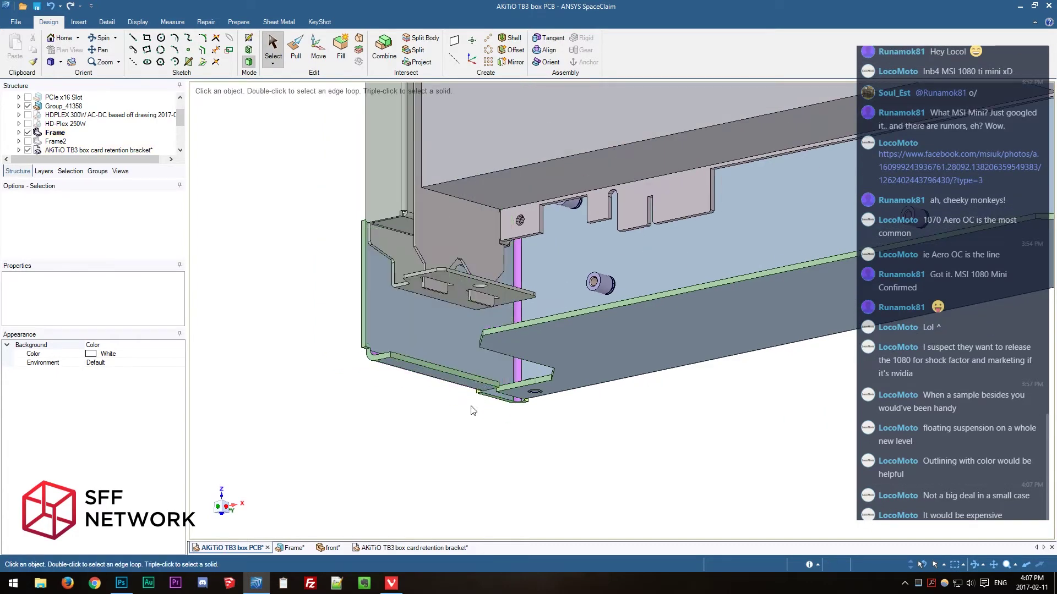
{"action": "scroll", "coordinate": [402, 433], "scroll_direction": "down", "scroll_amount": 3}
{"action": "mouse_move", "coordinate": [400, 435]}
{"action": "middle_mouse_down"}
{"action": "mouse_move", "coordinate": [578, 434]}
{"action": "mouse_move", "coordinate": [678, 497]}
{"action": "middle_mouse_up"}
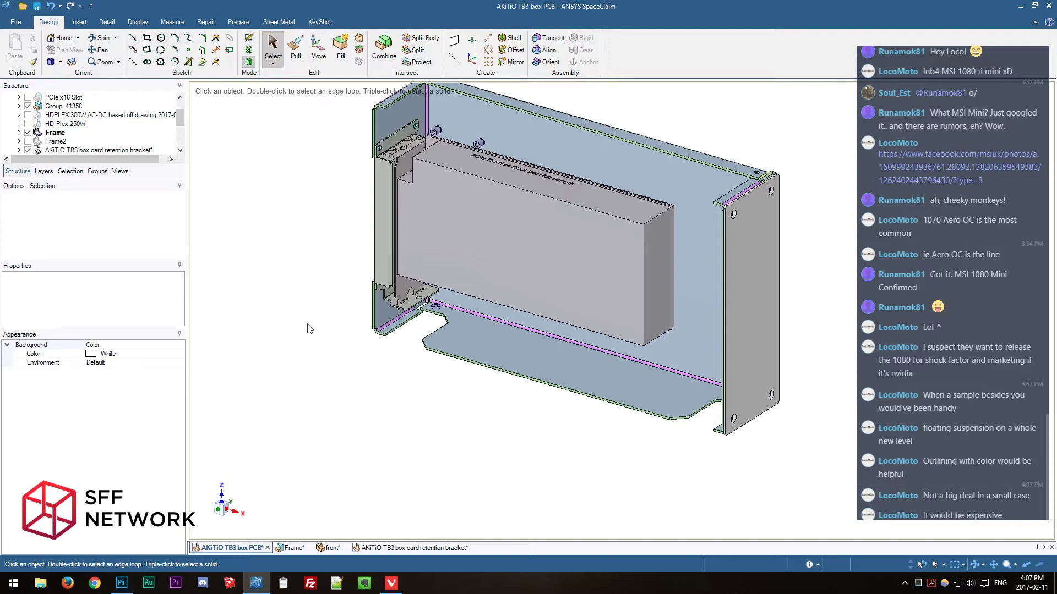
{"action": "middle_click_drag", "start_coordinate": [308, 330], "coordinate": [296, 398]}
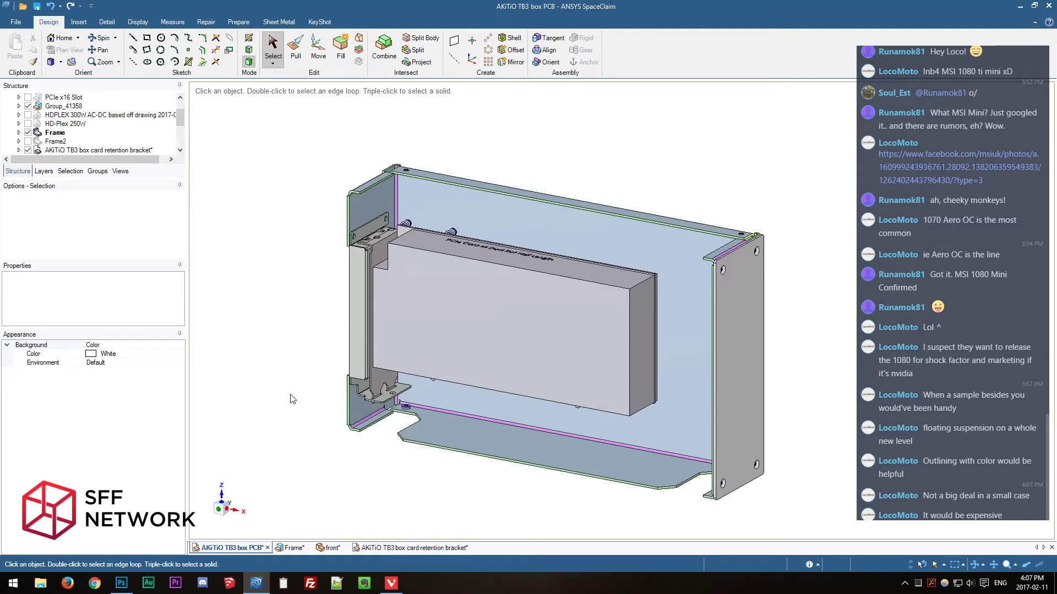
{"action": "middle_click_drag", "start_coordinate": [293, 399], "coordinate": [337, 368], "text": "shift"}
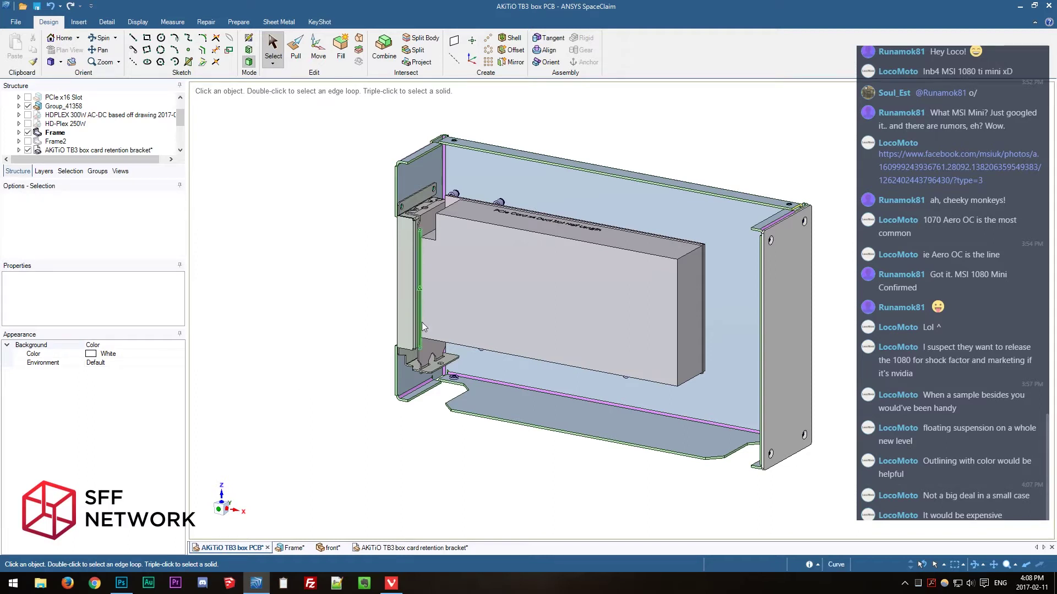
{"action": "scroll", "coordinate": [405, 394], "scroll_direction": "up", "scroll_amount": 2}
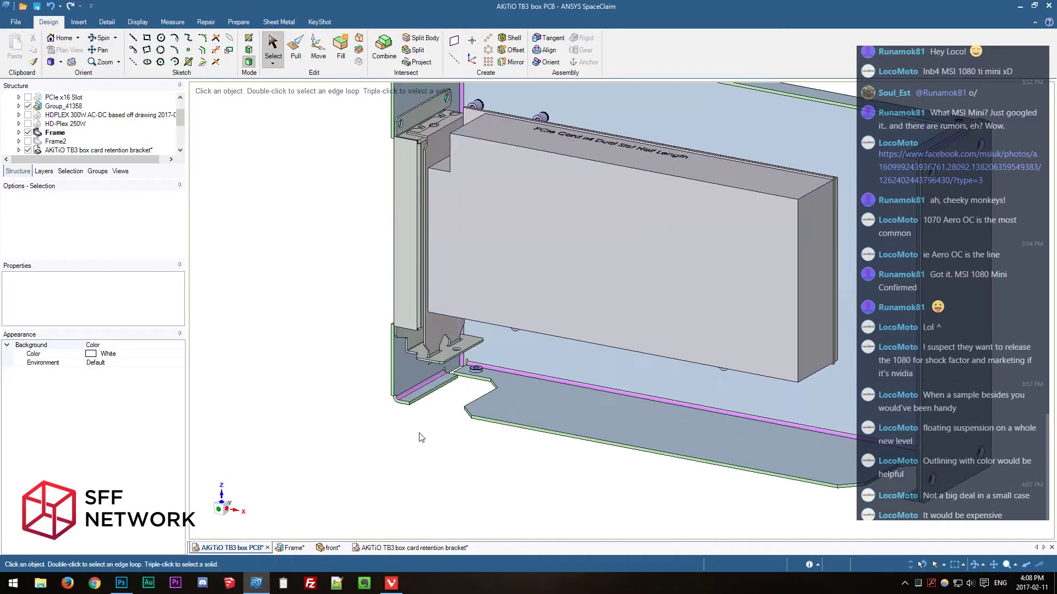
{"action": "mouse_move", "coordinate": [421, 436]}
{"action": "middle_mouse_down"}
{"action": "mouse_move", "coordinate": [486, 429]}
{"action": "mouse_move", "coordinate": [379, 314]}
{"action": "middle_mouse_up"}
{"action": "scroll", "coordinate": [378, 325], "scroll_direction": "up", "scroll_amount": 2}
{"action": "scroll", "coordinate": [378, 325], "scroll_direction": "up", "scroll_amount": 1}
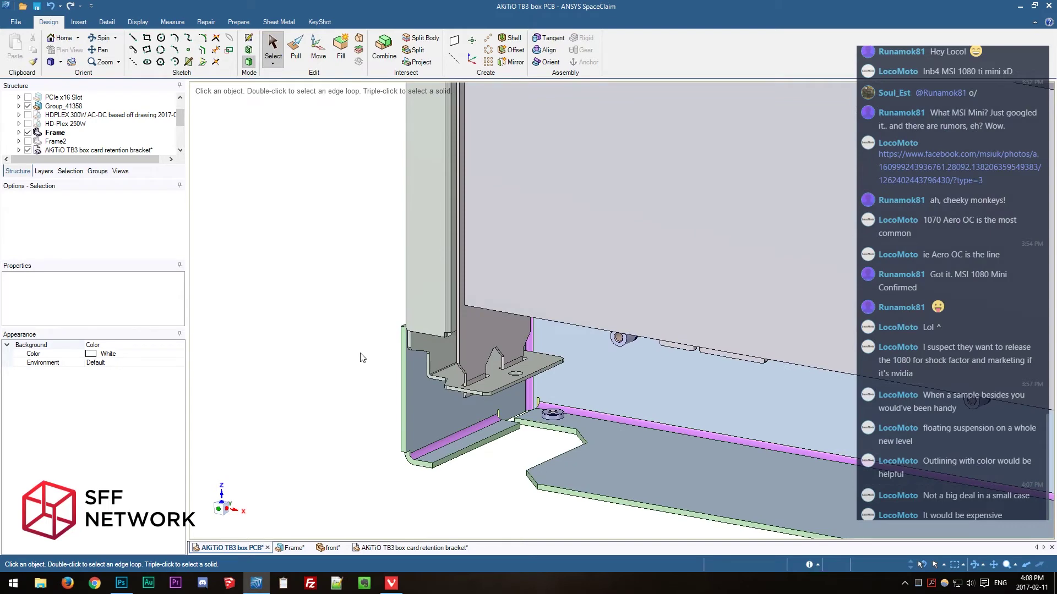
{"action": "key", "text": "z"}
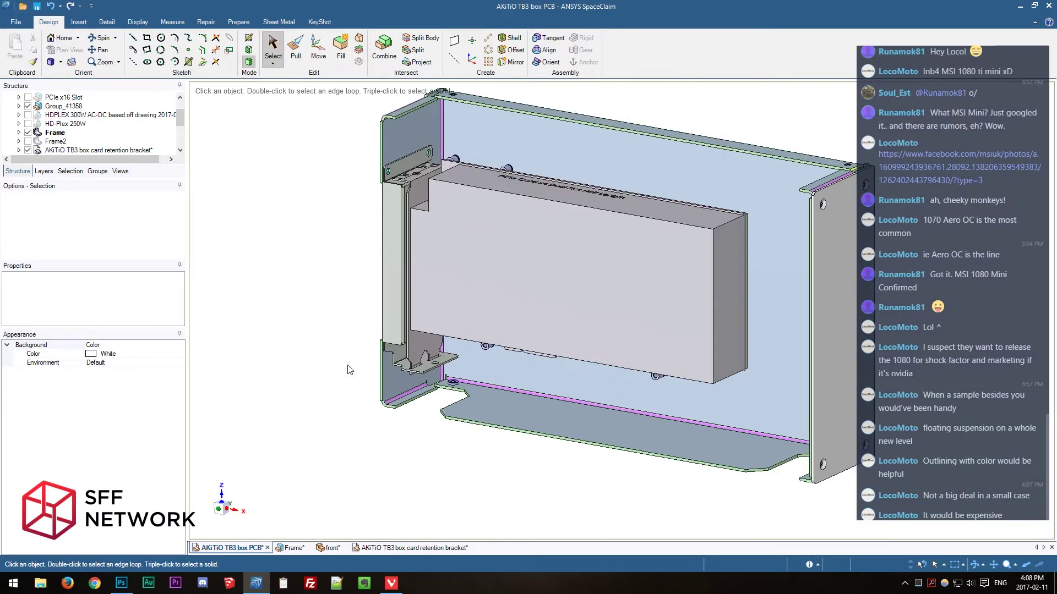
{"action": "scroll", "coordinate": [347, 370], "scroll_direction": "down", "scroll_amount": 1}
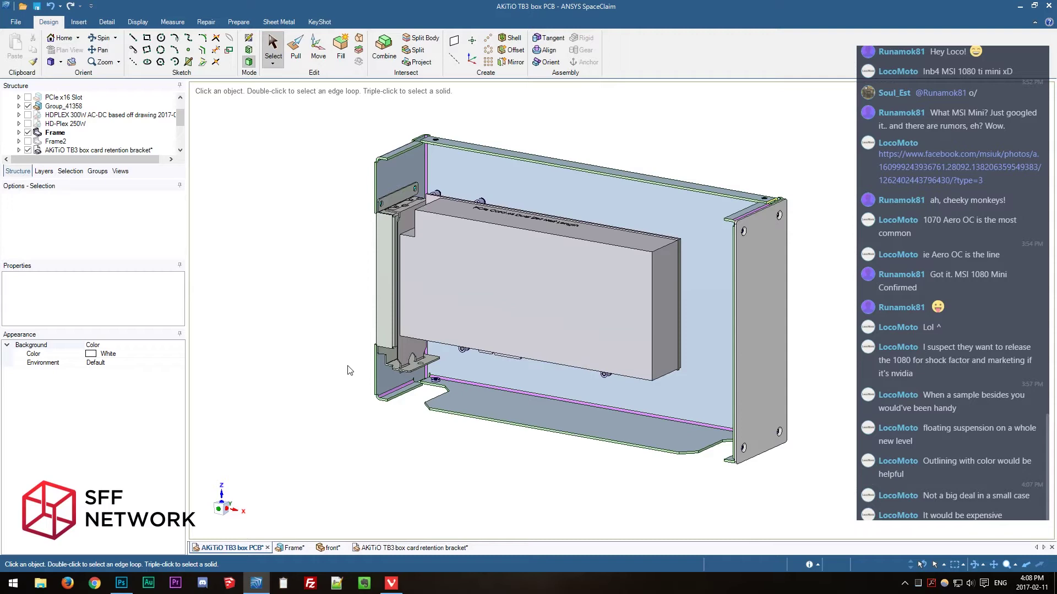
{"action": "scroll", "coordinate": [49, 121], "scroll_direction": "down", "scroll_amount": 2}
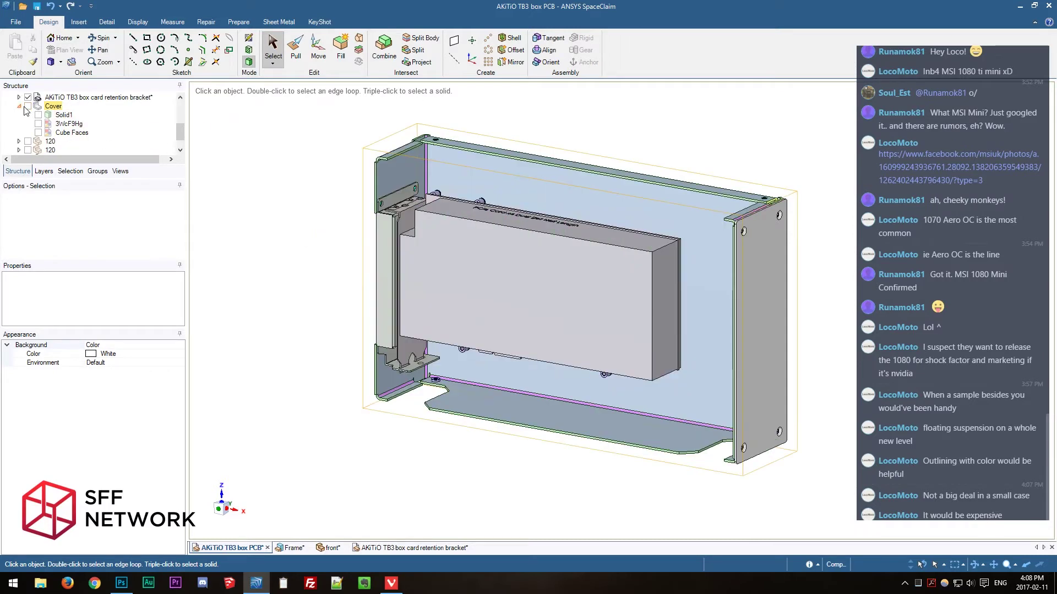
Examine the bracket's lower flange near the frame's bottom corner from outside and front, and the card within the whole frame.
{"action": "scroll", "coordinate": [496, 389], "scroll_direction": "up", "scroll_amount": 5}
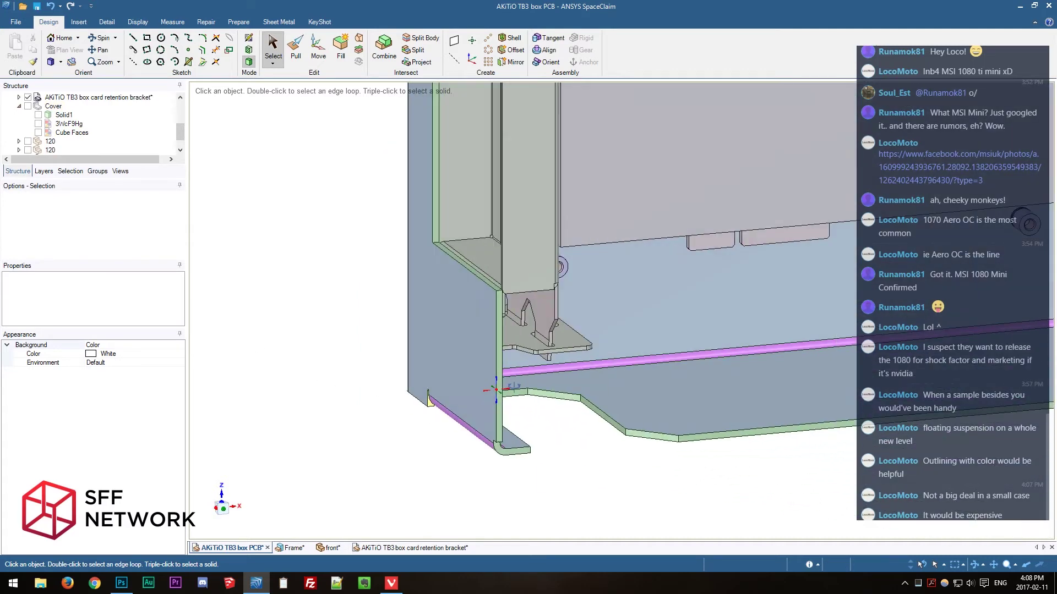
{"action": "middle_click_drag", "start_coordinate": [514, 386], "coordinate": [465, 383]}
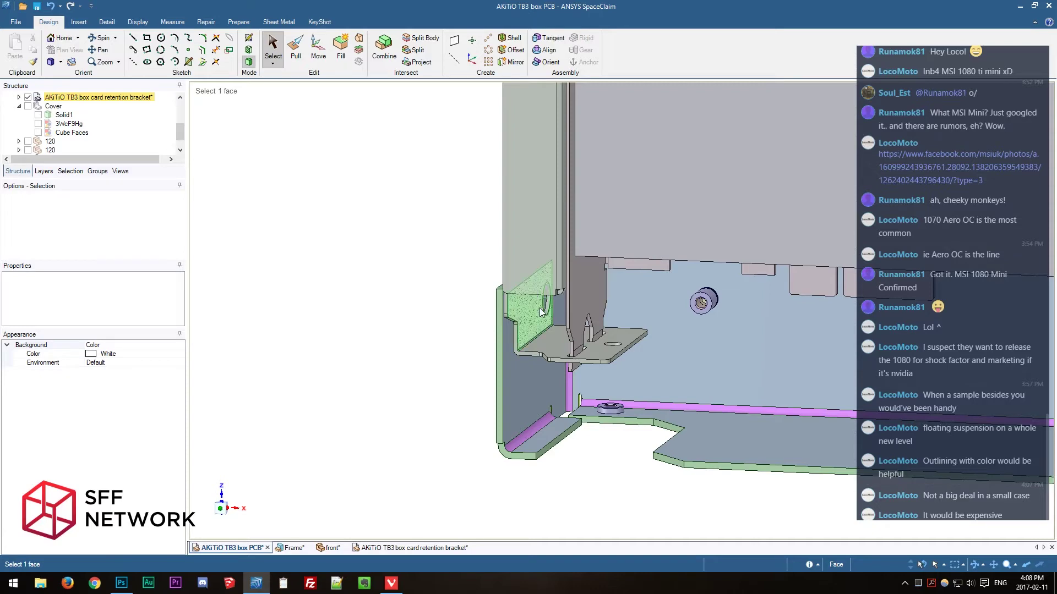
{"action": "scroll", "coordinate": [357, 403], "scroll_direction": "down", "scroll_amount": 2}
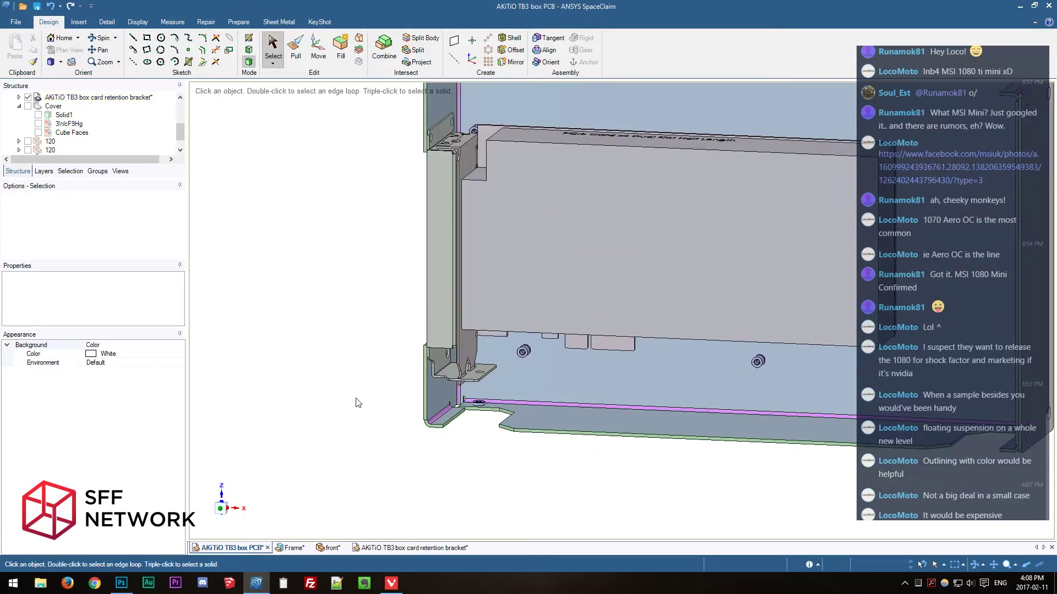
{"action": "scroll", "coordinate": [357, 403], "scroll_direction": "down", "scroll_amount": 2}
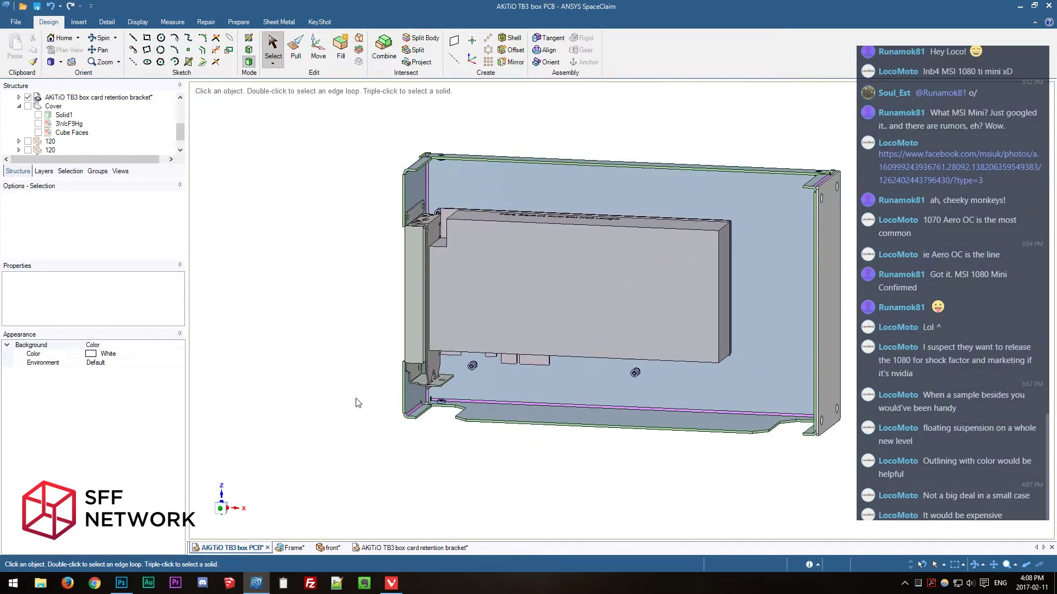
{"action": "mouse_move", "coordinate": [586, 399]}
{"action": "middle_mouse_down"}
{"action": "mouse_move", "coordinate": [510, 466]}
{"action": "mouse_move", "coordinate": [513, 408]}
{"action": "mouse_move", "coordinate": [561, 402]}
{"action": "mouse_move", "coordinate": [420, 356]}
{"action": "mouse_move", "coordinate": [416, 331]}
{"action": "middle_mouse_up"}
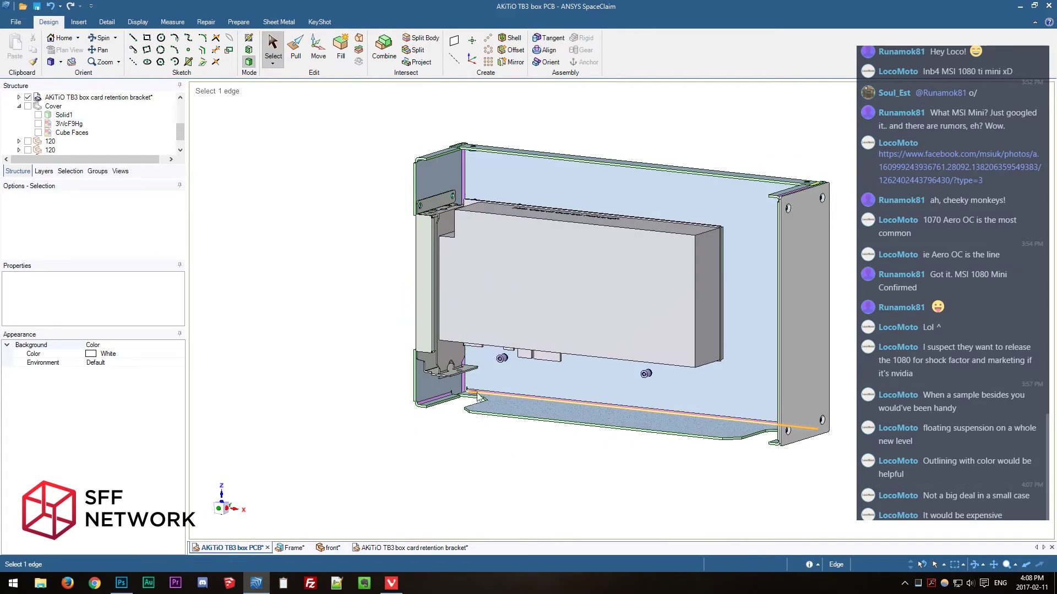
{"action": "middle_click_drag", "start_coordinate": [441, 419], "coordinate": [401, 481]}
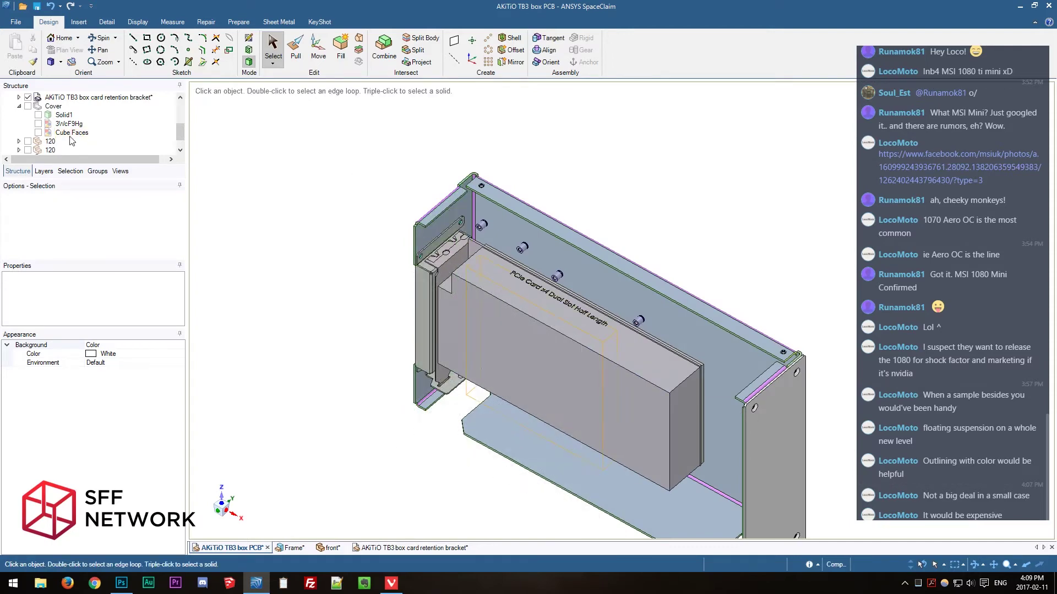
{"action": "mouse_move", "coordinate": [945, 378]}
{"action": "middle_mouse_down"}
{"action": "mouse_move", "coordinate": [858, 352]}
{"action": "mouse_move", "coordinate": [798, 309]}
{"action": "mouse_move", "coordinate": [826, 330]}
{"action": "mouse_move", "coordinate": [806, 328]}
{"action": "middle_mouse_up"}
{"action": "key", "text": "h"}
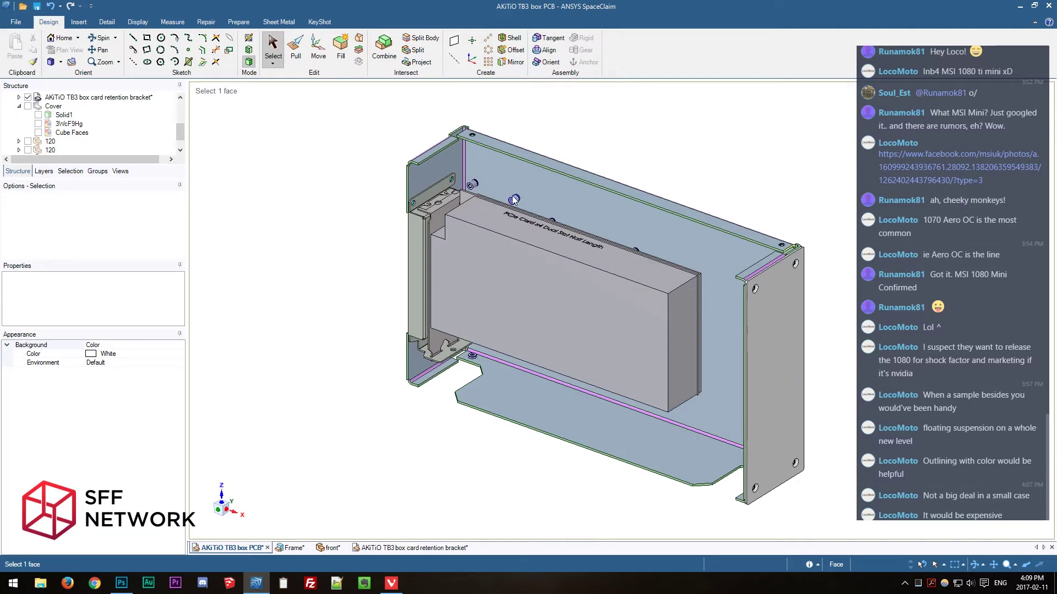
{"action": "left_click", "coordinate": [688, 216]}
{"action": "key", "text": "Escape"}
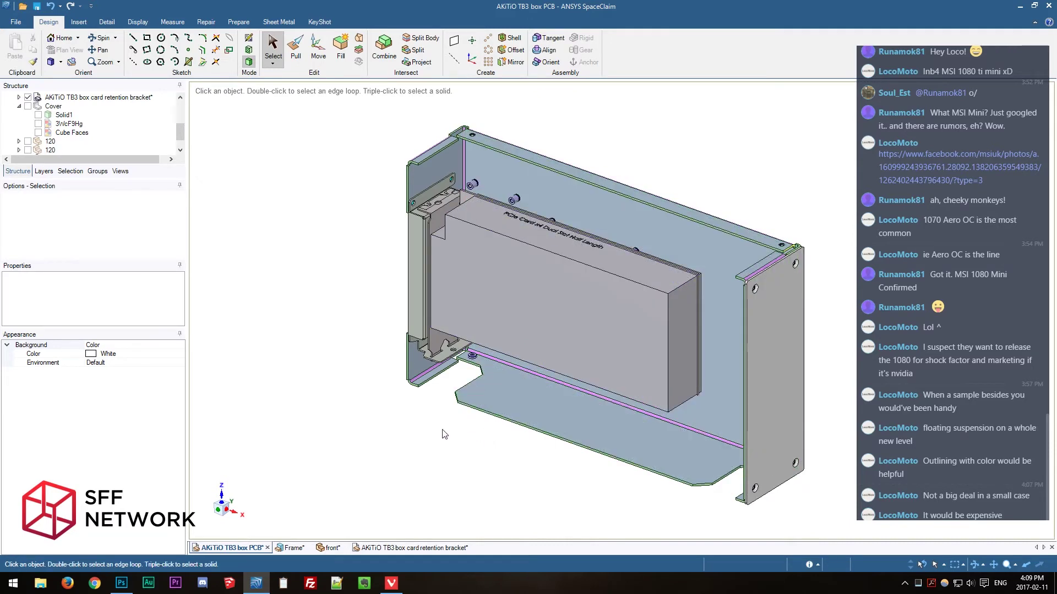
Examine the bracket's two upper mounting holes from the outside and the inside of the frame's end plate.
{"action": "middle_click_drag", "start_coordinate": [443, 432], "coordinate": [437, 439]}
{"action": "scroll", "coordinate": [378, 192], "scroll_direction": "up", "scroll_amount": 5}
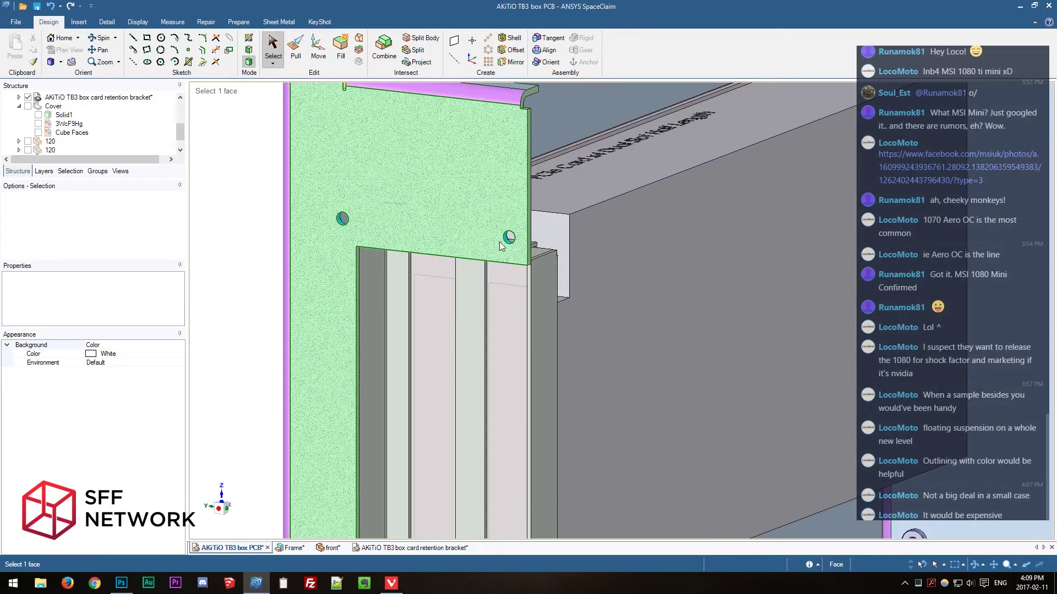
{"action": "middle_click_drag", "start_coordinate": [506, 239], "coordinate": [345, 257]}
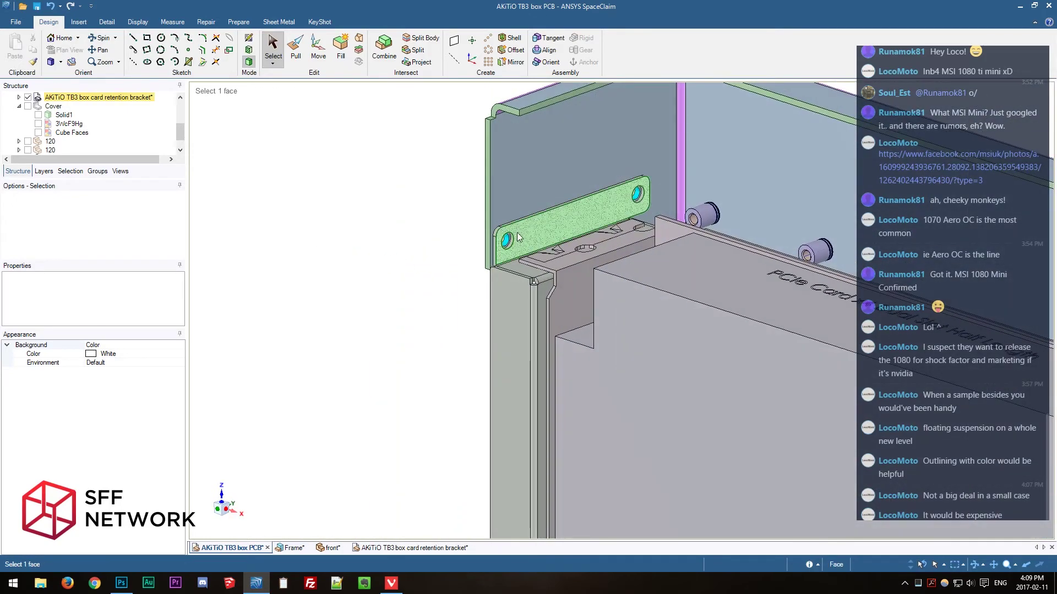
{"action": "scroll", "coordinate": [498, 328], "scroll_direction": "down", "scroll_amount": 3}
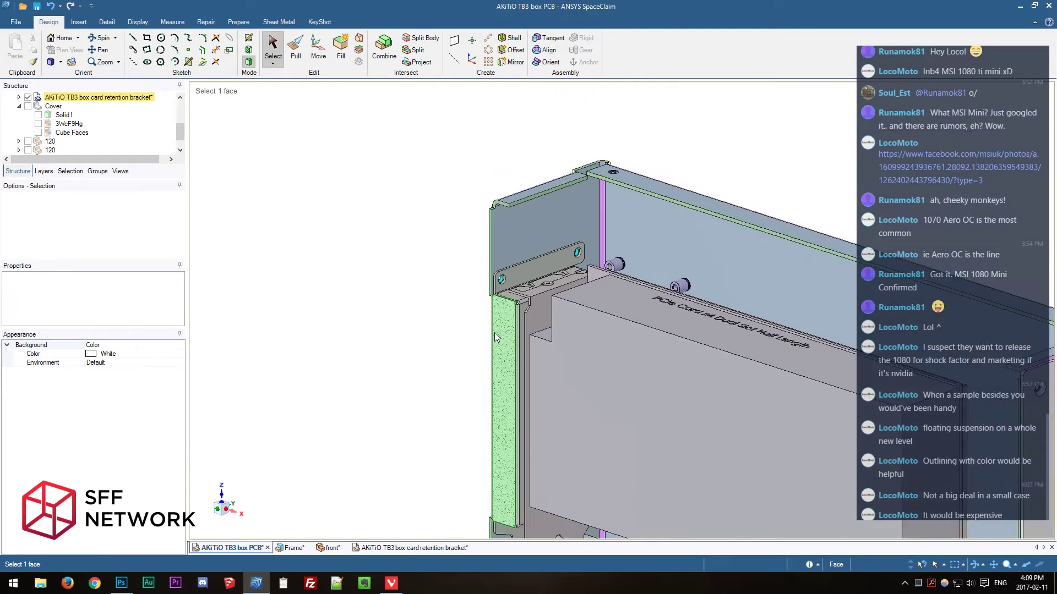
{"action": "scroll", "coordinate": [496, 336], "scroll_direction": "down", "scroll_amount": 3}
{"action": "middle_click_drag", "start_coordinate": [495, 336], "coordinate": [416, 319]}
{"action": "scroll", "coordinate": [487, 356], "scroll_direction": "down", "scroll_amount": 3}
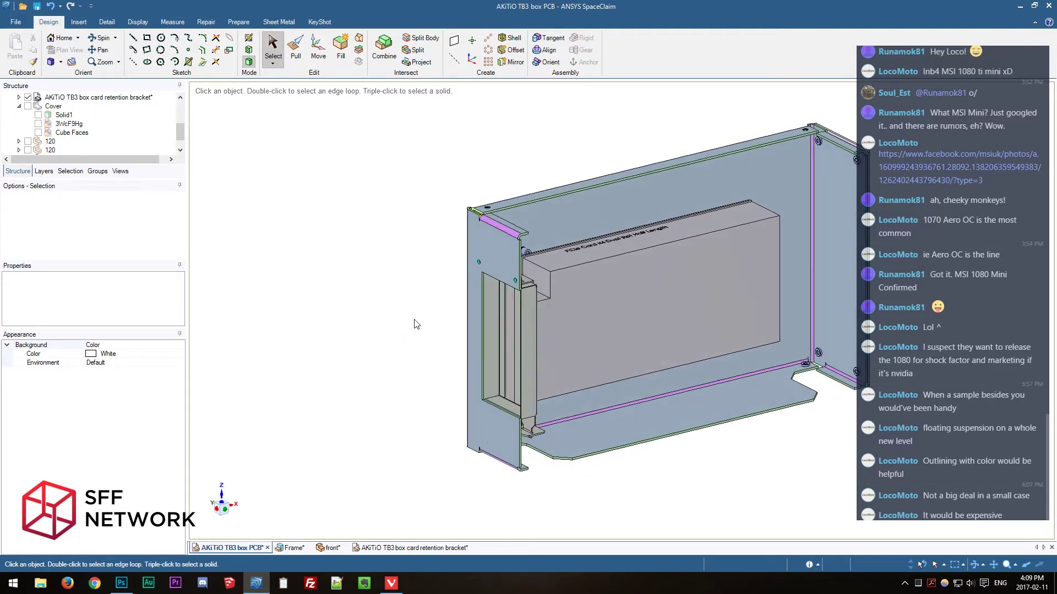
Examine the frame's end plate around the card opening, and the open side of the frame from several angles.
{"action": "scroll", "coordinate": [415, 324], "scroll_direction": "up", "scroll_amount": 2}
{"action": "left_click", "coordinate": [503, 269]}
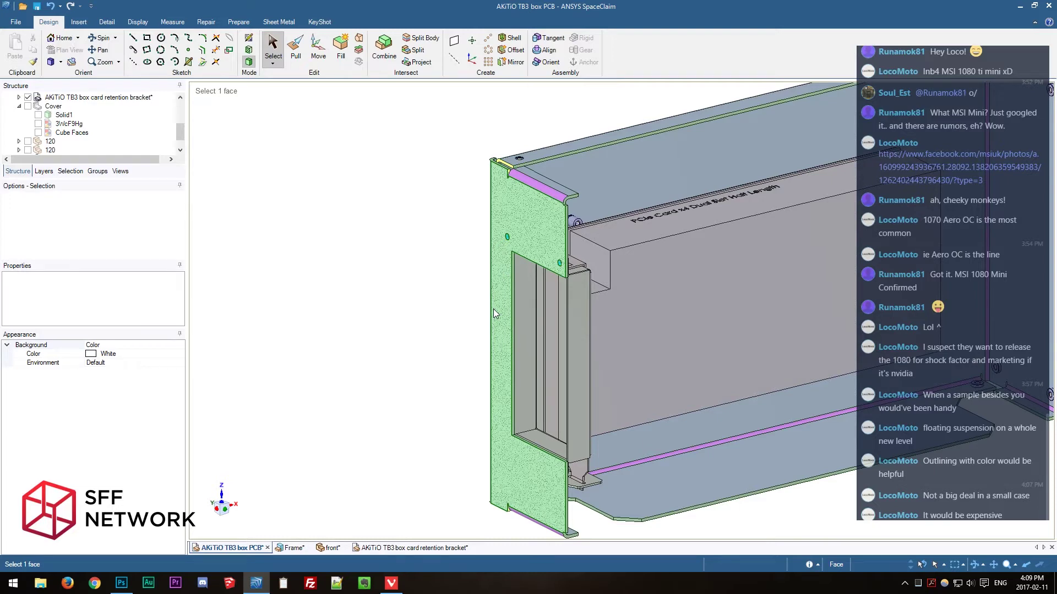
{"action": "scroll", "coordinate": [493, 309], "scroll_direction": "down", "scroll_amount": 2}
{"action": "left_click", "coordinate": [451, 297]}
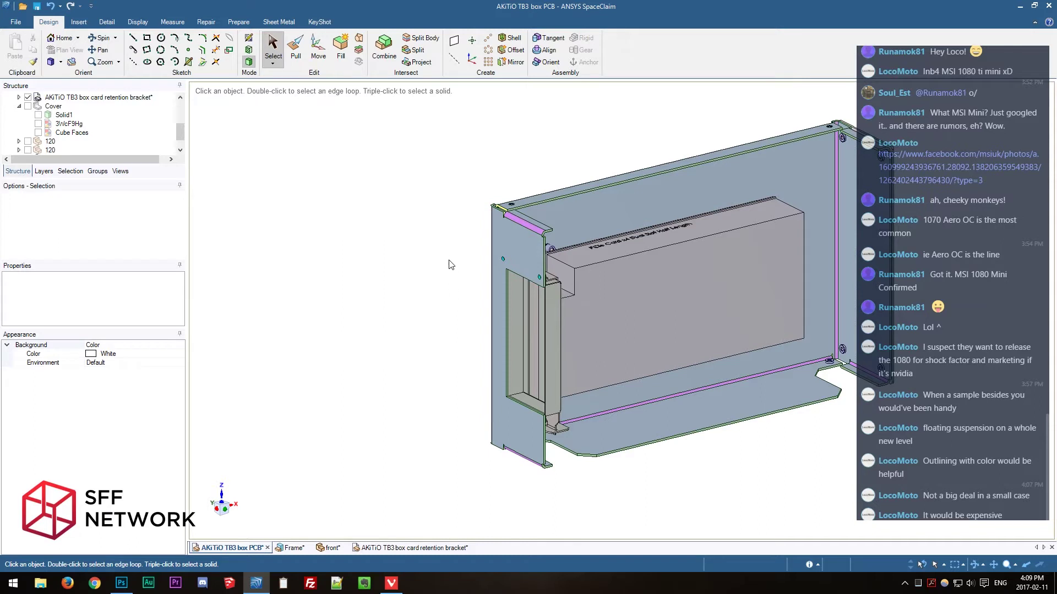
{"action": "left_click", "coordinate": [493, 291]}
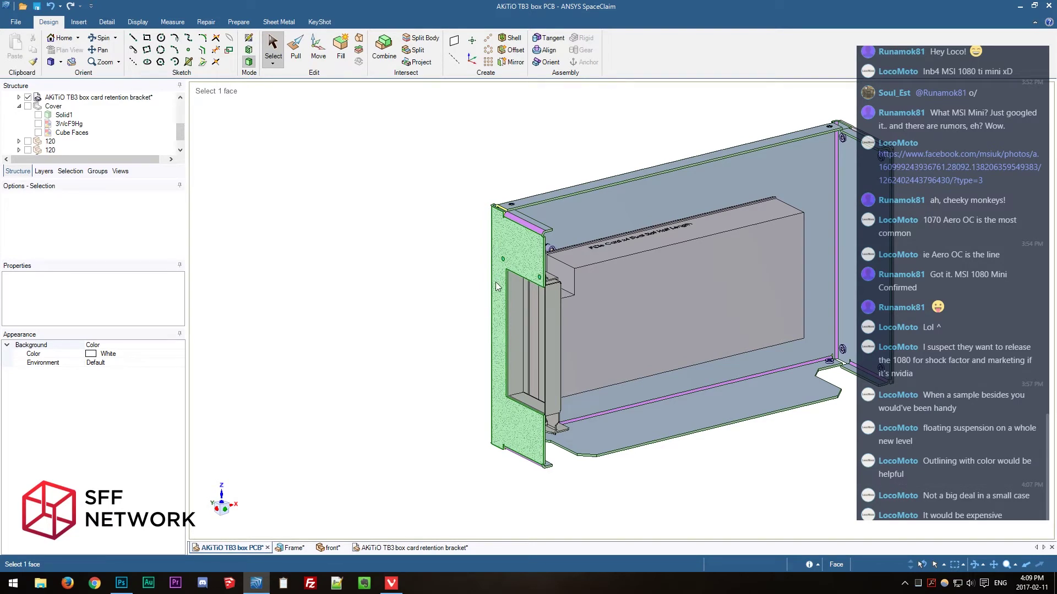
{"action": "middle_click_drag", "start_coordinate": [842, 476], "coordinate": [828, 396]}
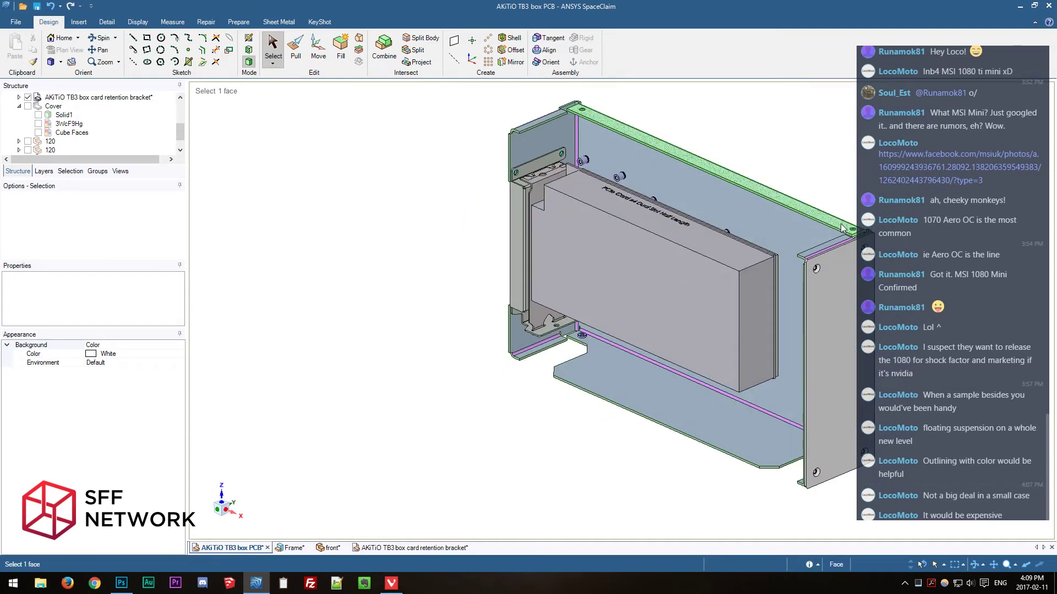
{"action": "mouse_move", "coordinate": [550, 444]}
{"action": "middle_mouse_down"}
{"action": "mouse_move", "coordinate": [613, 479]}
{"action": "mouse_move", "coordinate": [688, 482]}
{"action": "middle_mouse_up"}
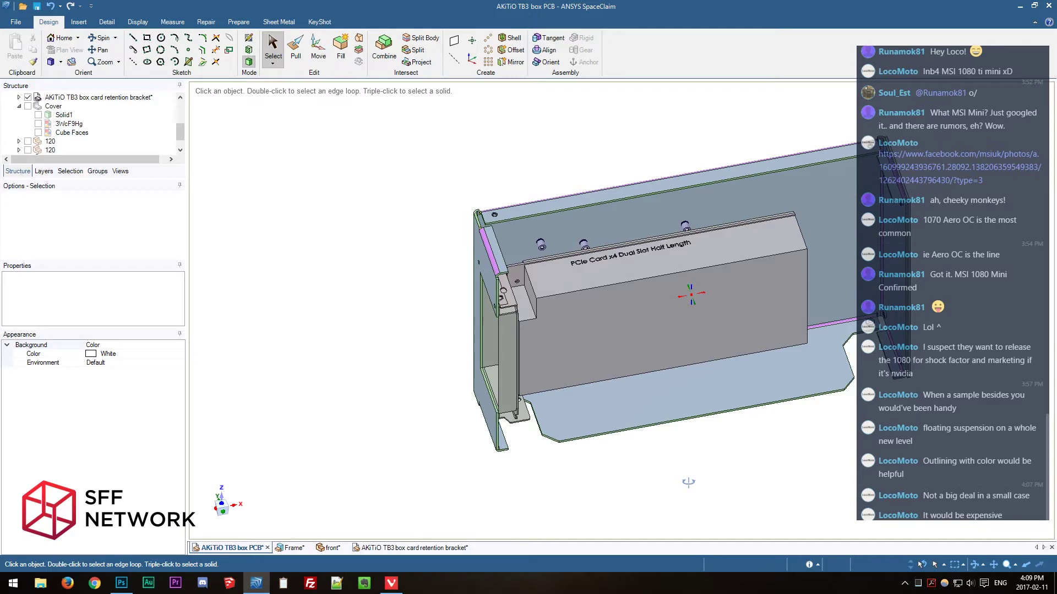
{"action": "middle_click_drag", "start_coordinate": [688, 482], "coordinate": [743, 424]}
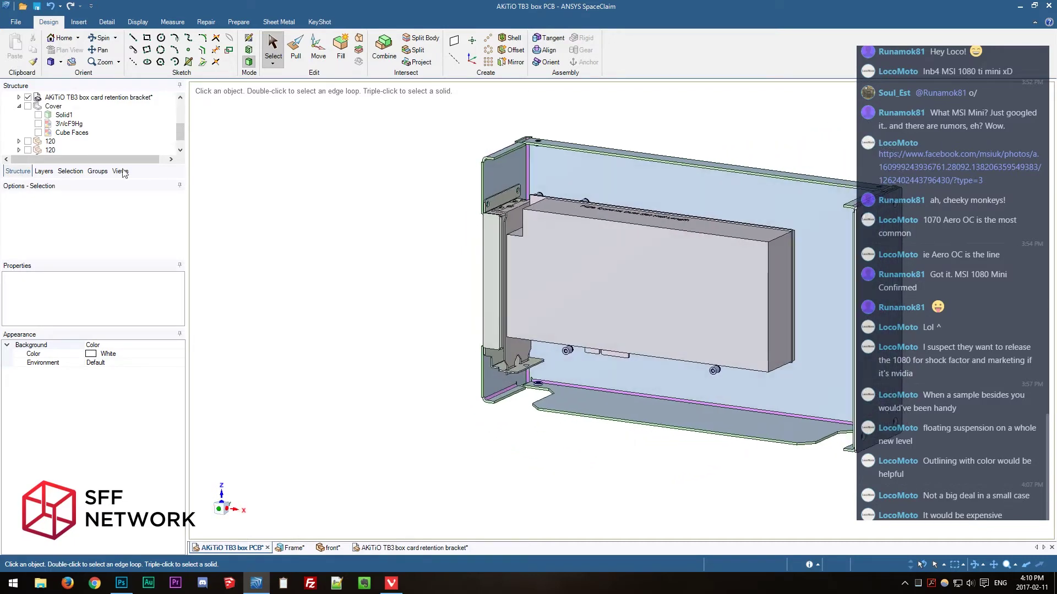
Show the Cover component's Solid1 over the frame, view its cube-pattern vents at an angle, and hide the cover again.
{"action": "left_click", "coordinate": [38, 114]}
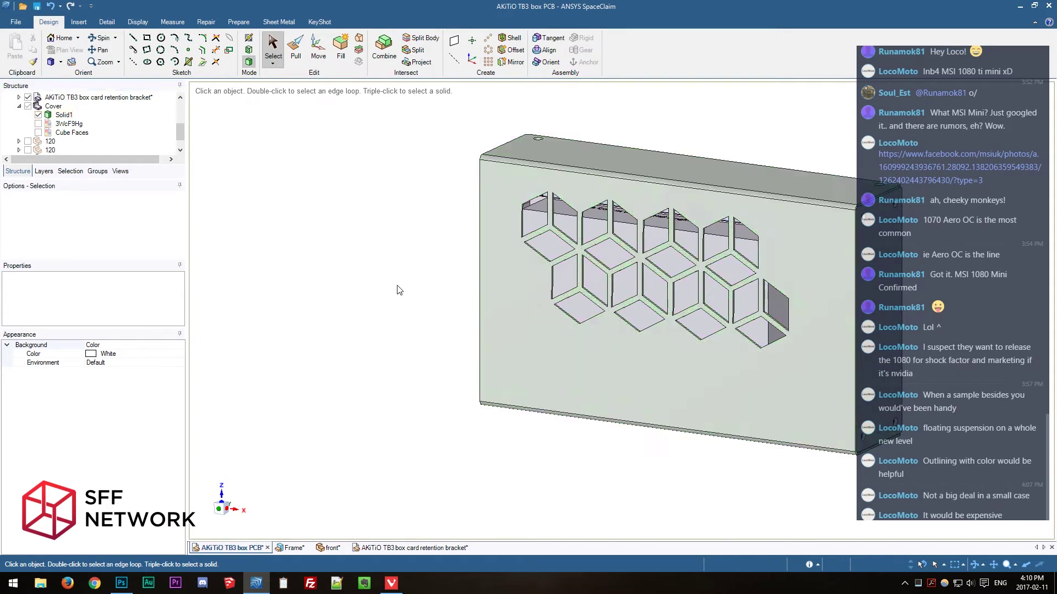
{"action": "scroll", "coordinate": [399, 290], "scroll_direction": "down", "scroll_amount": 1}
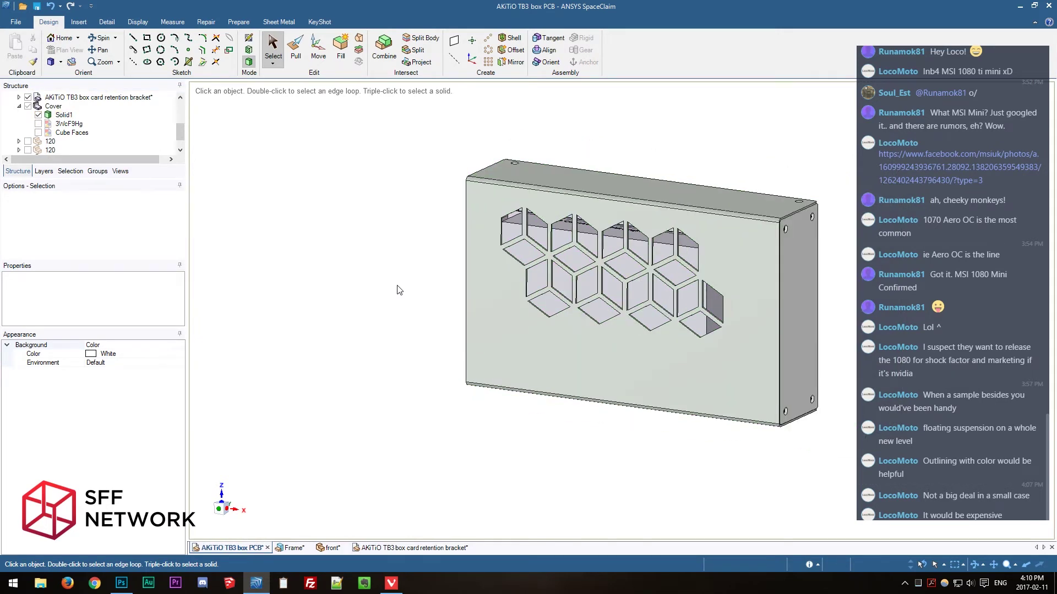
{"action": "middle_click_drag", "start_coordinate": [399, 290], "coordinate": [377, 302]}
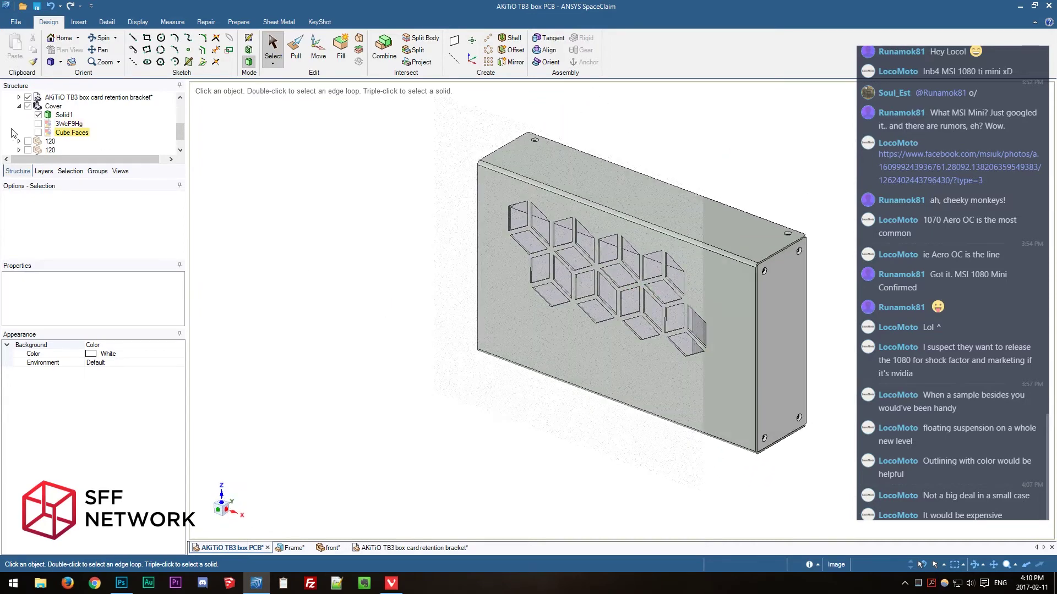
{"action": "left_click", "coordinate": [31, 107]}
{"action": "left_click", "coordinate": [28, 106]}
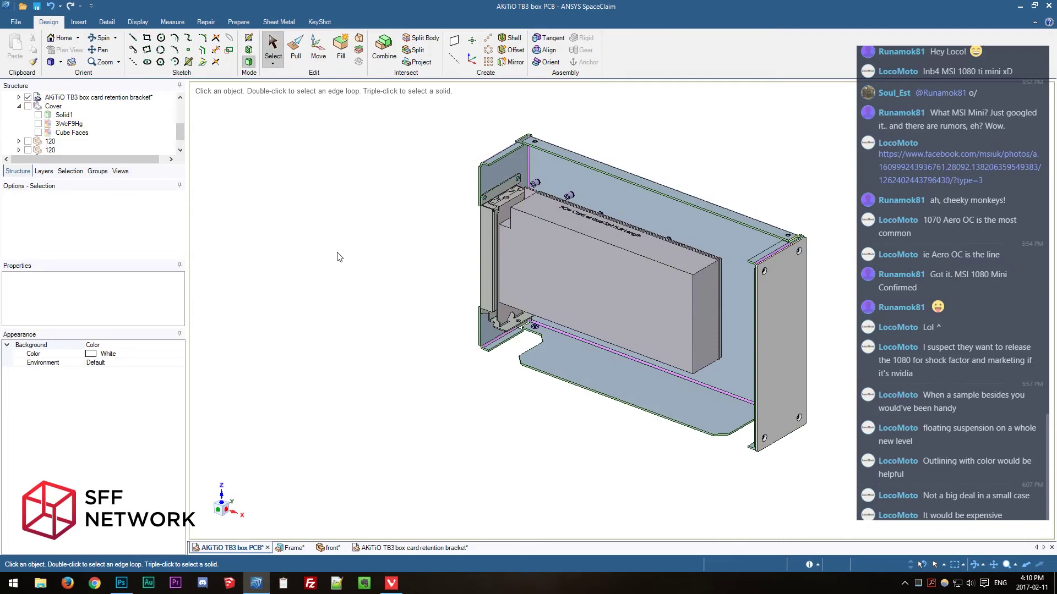
Examine the upper bend and corner of the frame's end plate up close, and its card opening.
{"action": "middle_click_drag", "start_coordinate": [337, 259], "coordinate": [463, 238]}
{"action": "scroll", "coordinate": [521, 268], "scroll_direction": "up", "scroll_amount": 5}
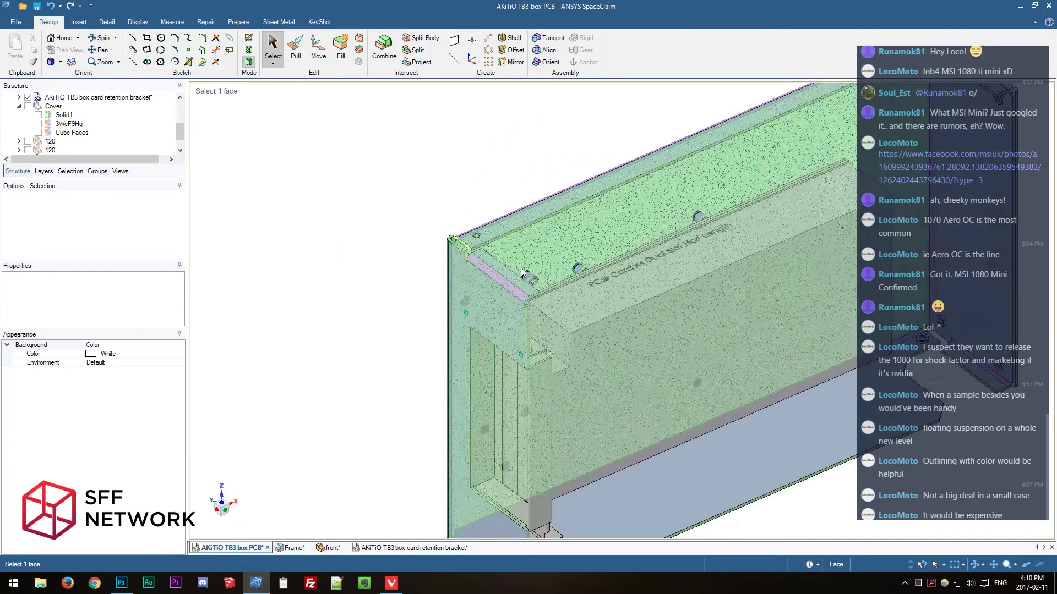
{"action": "scroll", "coordinate": [530, 308], "scroll_direction": "up", "scroll_amount": 3}
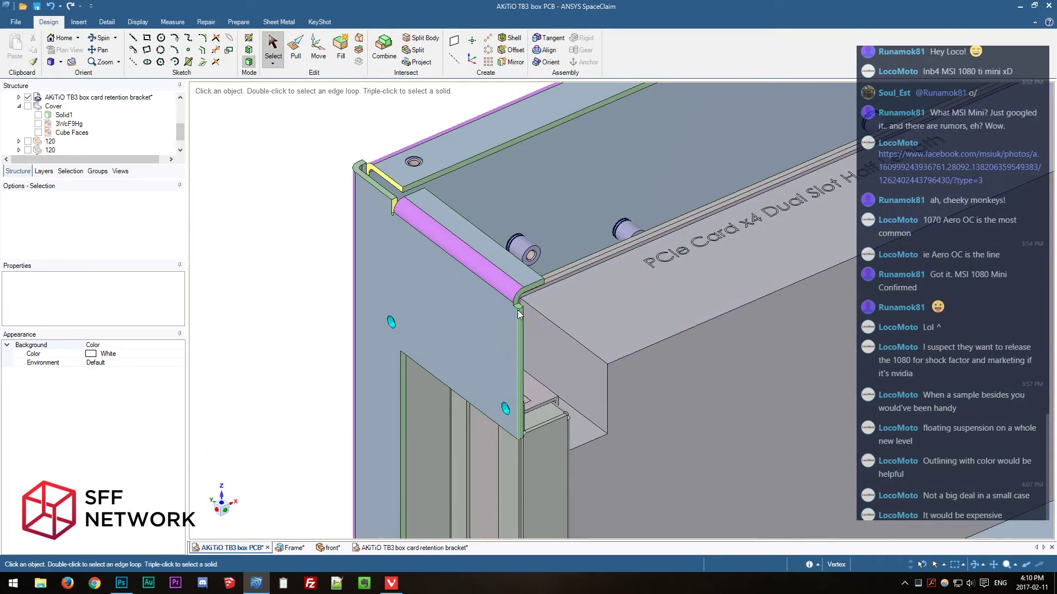
{"action": "scroll", "coordinate": [383, 333], "scroll_direction": "down", "scroll_amount": 8}
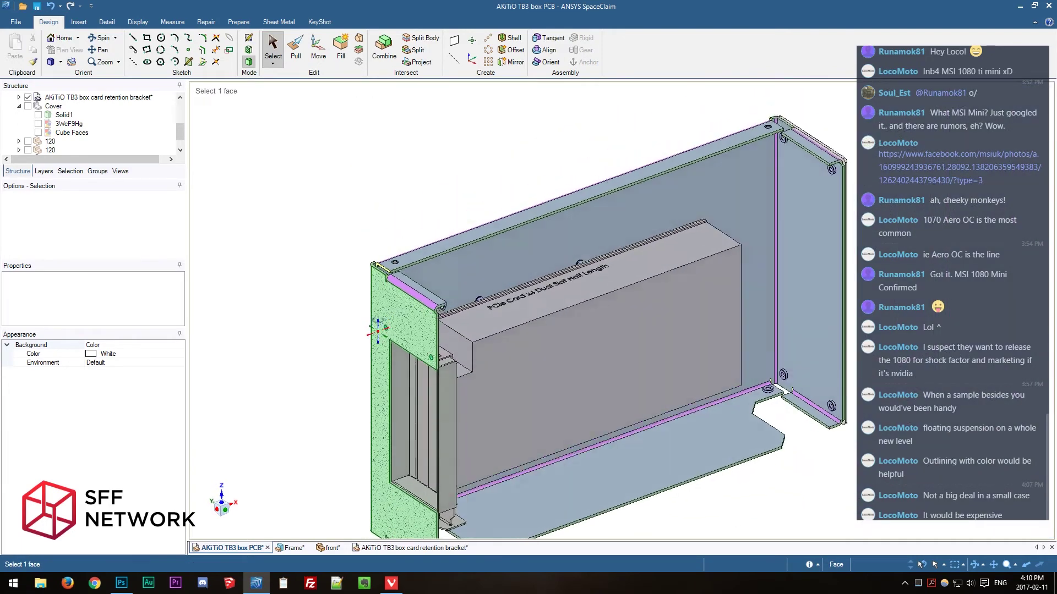
{"action": "middle_click_drag", "start_coordinate": [401, 300], "coordinate": [465, 235], "text": "shift"}
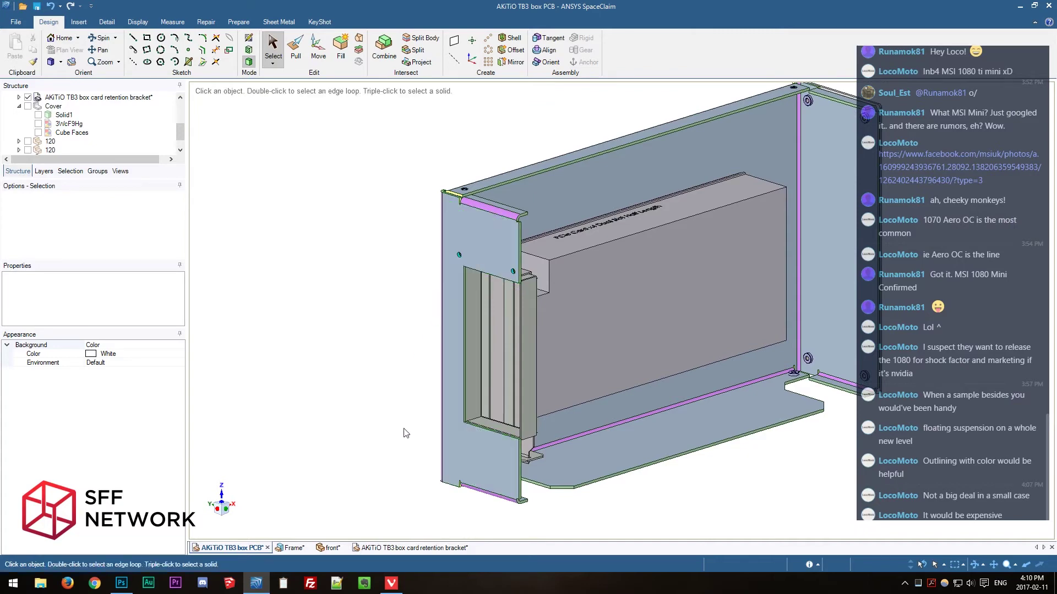
Examine how the card sits in the frame from the end plate and open side, briefly showing the Cover over the assembly.
{"action": "mouse_move", "coordinate": [691, 490]}
{"action": "middle_mouse_down"}
{"action": "mouse_move", "coordinate": [637, 503]}
{"action": "mouse_move", "coordinate": [636, 517]}
{"action": "mouse_move", "coordinate": [676, 501]}
{"action": "middle_mouse_up"}
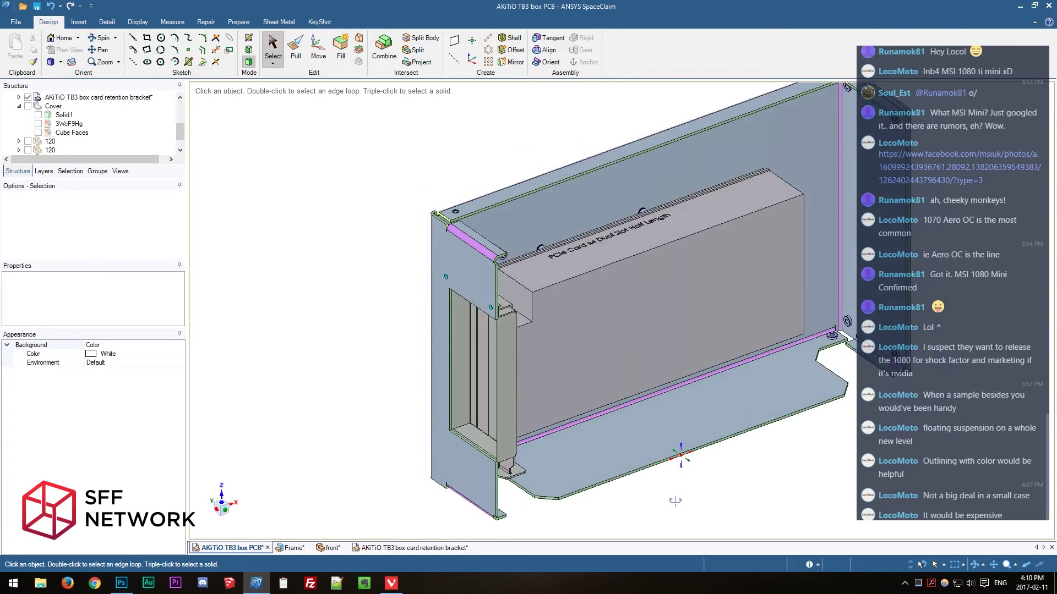
{"action": "middle_click_drag", "start_coordinate": [675, 501], "coordinate": [633, 501]}
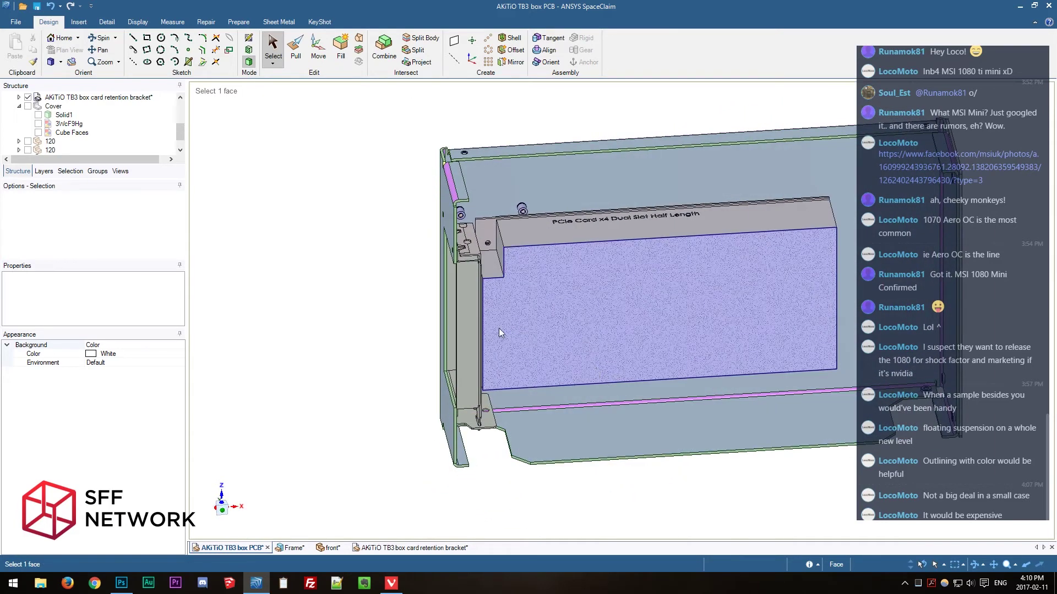
{"action": "mouse_move", "coordinate": [385, 406]}
{"action": "middle_mouse_down"}
{"action": "mouse_move", "coordinate": [327, 432]}
{"action": "mouse_move", "coordinate": [333, 415]}
{"action": "middle_mouse_up"}
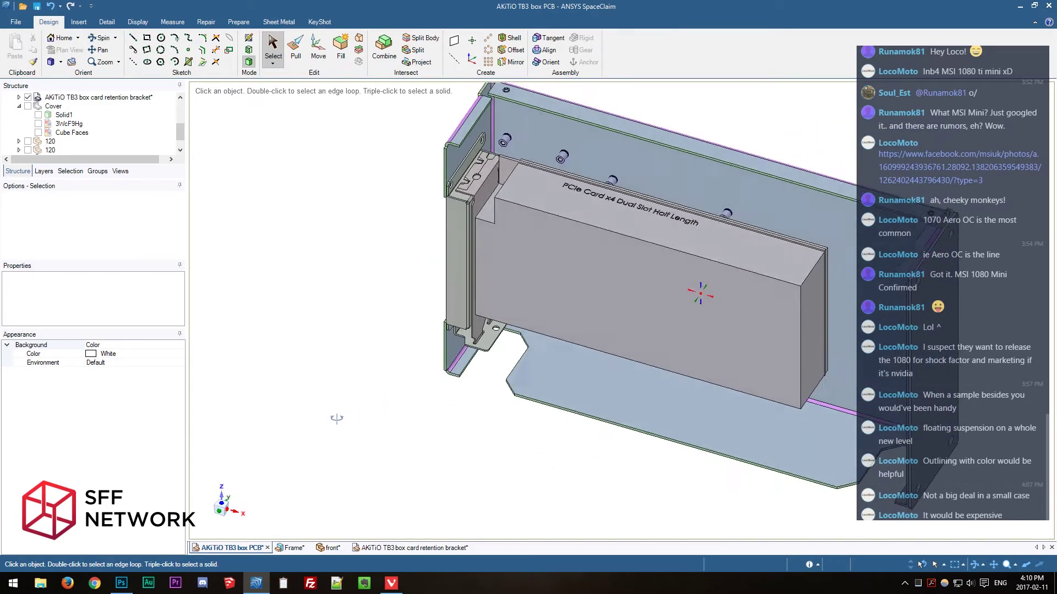
{"action": "left_click", "coordinate": [28, 107]}
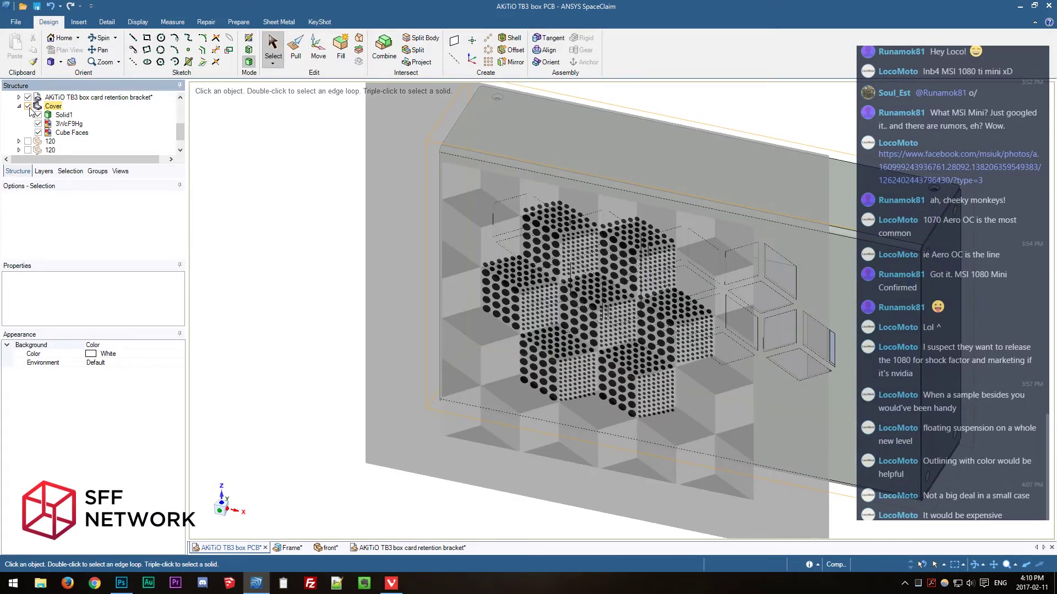
{"action": "left_click", "coordinate": [27, 106]}
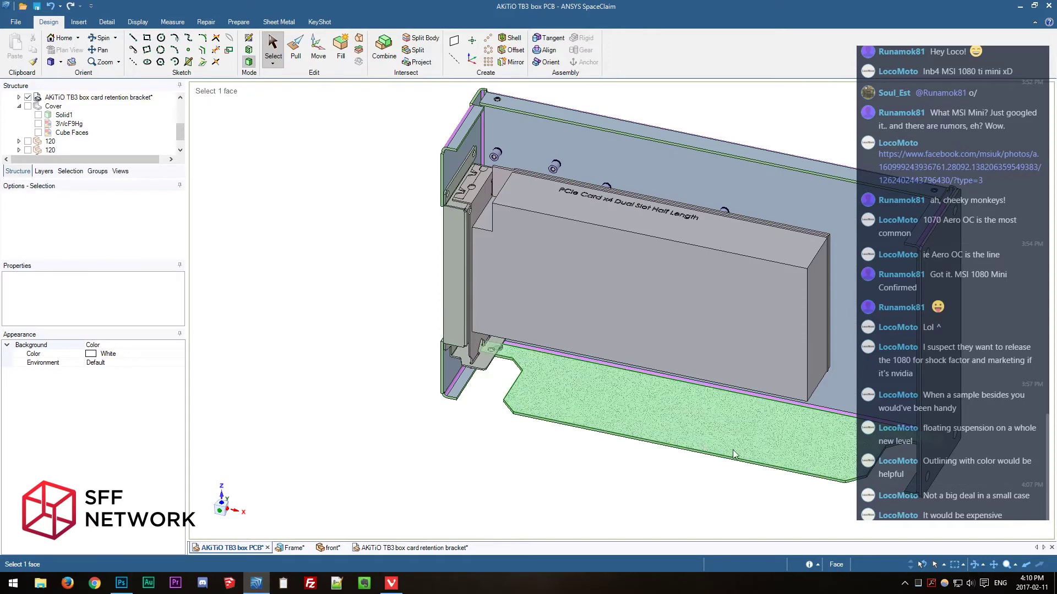
Examine the frame's open side, including both end plates and the bottom flange beneath the card.
{"action": "middle_click_drag", "start_coordinate": [756, 465], "coordinate": [684, 466]}
{"action": "left_click", "coordinate": [683, 460]}
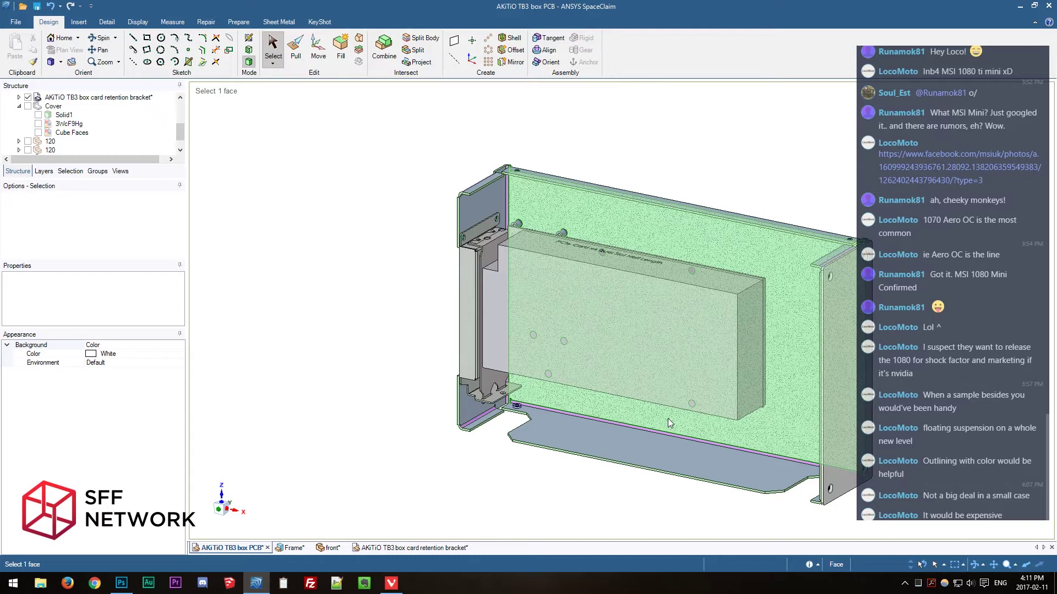
{"action": "key", "text": "Escape"}
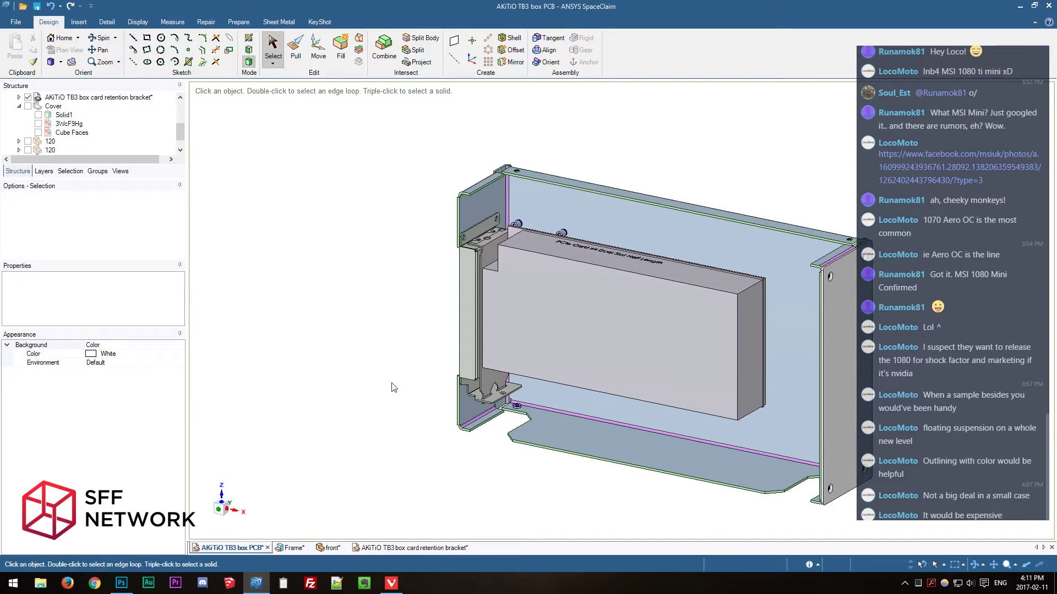
Close the card retention bracket, front and Frame documents, and save the AKiTiO TB3 box PCB assembly.
{"action": "left_click", "coordinate": [447, 549]}
{"action": "left_click", "coordinate": [473, 548]}
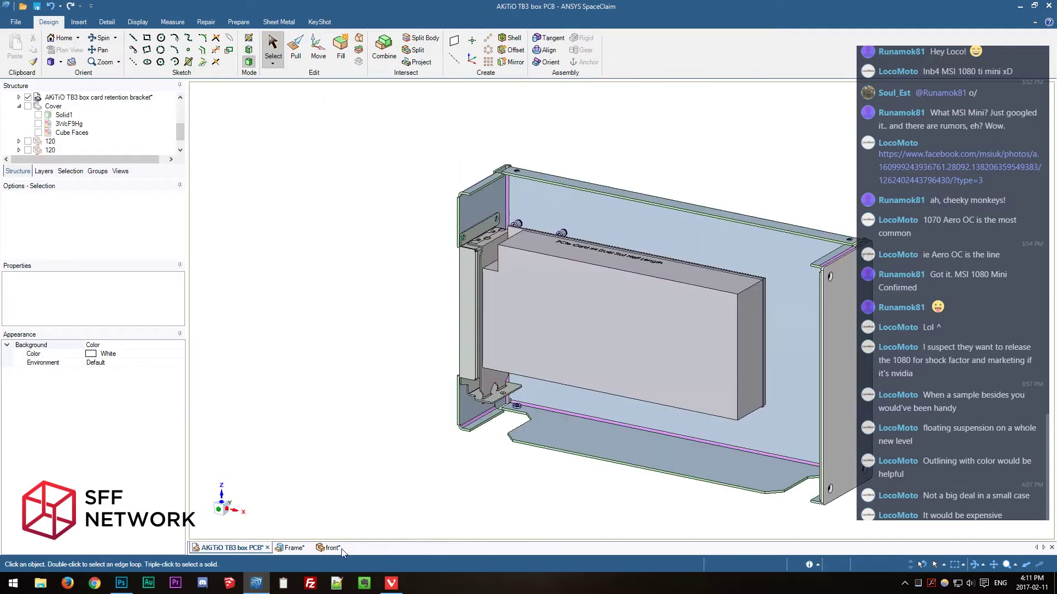
{"action": "left_click", "coordinate": [344, 548]}
{"action": "left_click", "coordinate": [292, 548]}
{"action": "left_click", "coordinate": [309, 548]}
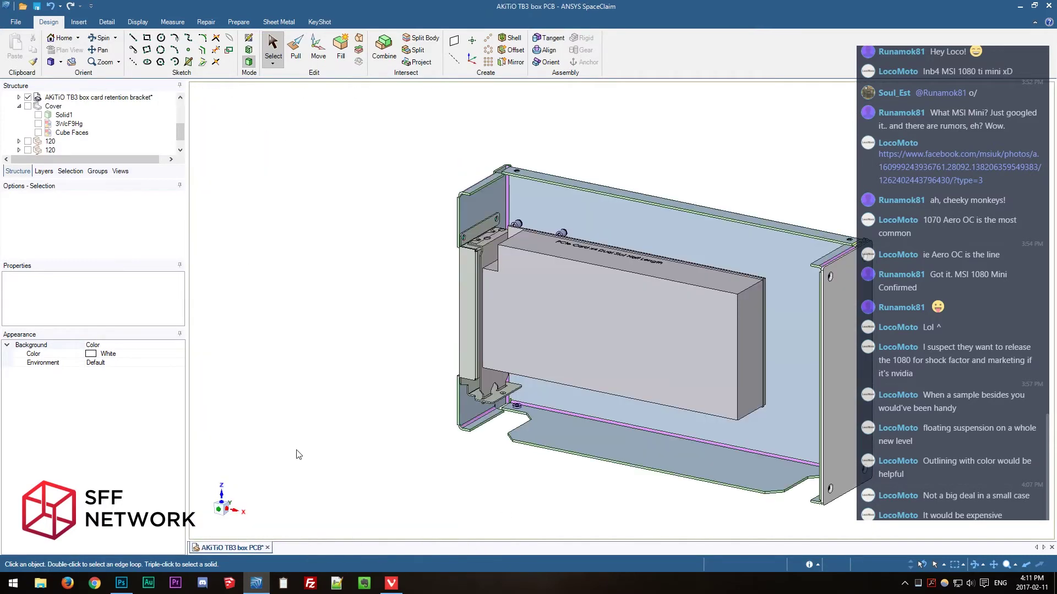
{"action": "left_click", "coordinate": [37, 6]}
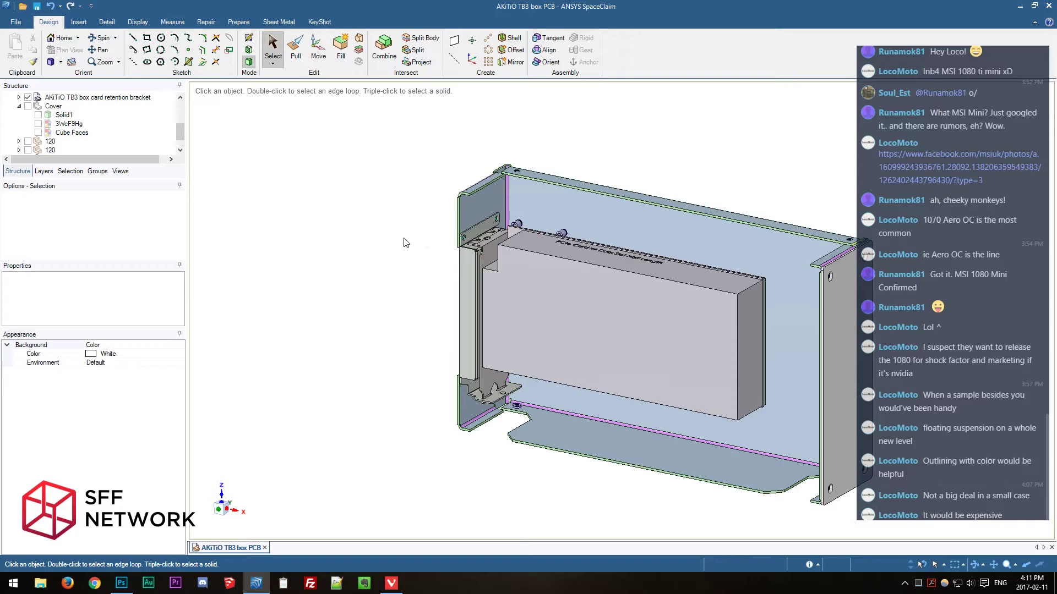
{"action": "left_click", "coordinate": [493, 331]}
{"action": "scroll", "coordinate": [494, 331], "scroll_direction": "down", "scroll_amount": 2}
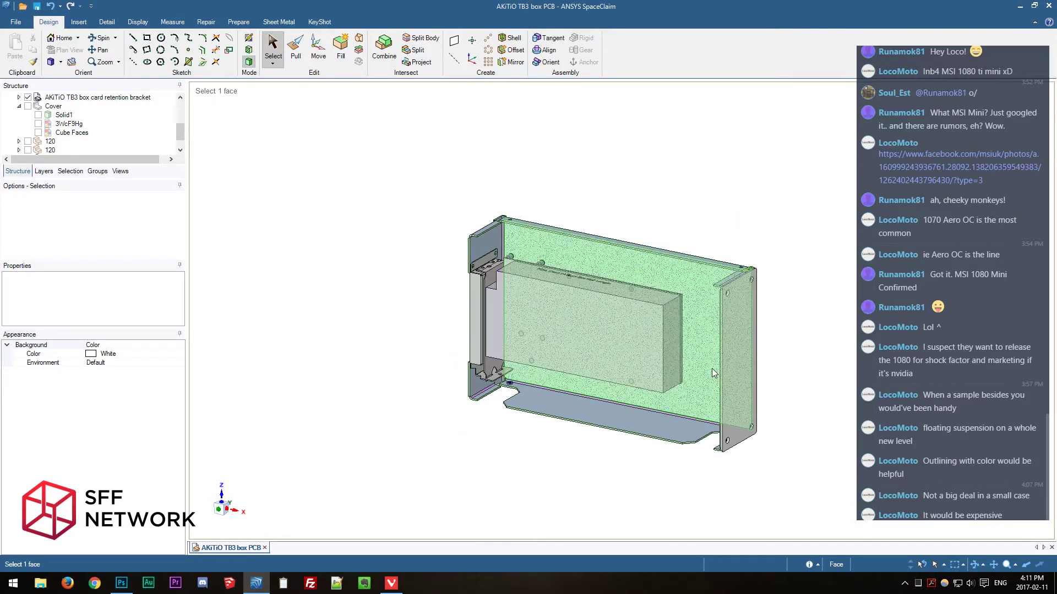
{"action": "scroll", "coordinate": [715, 368], "scroll_direction": "up", "scroll_amount": 2}
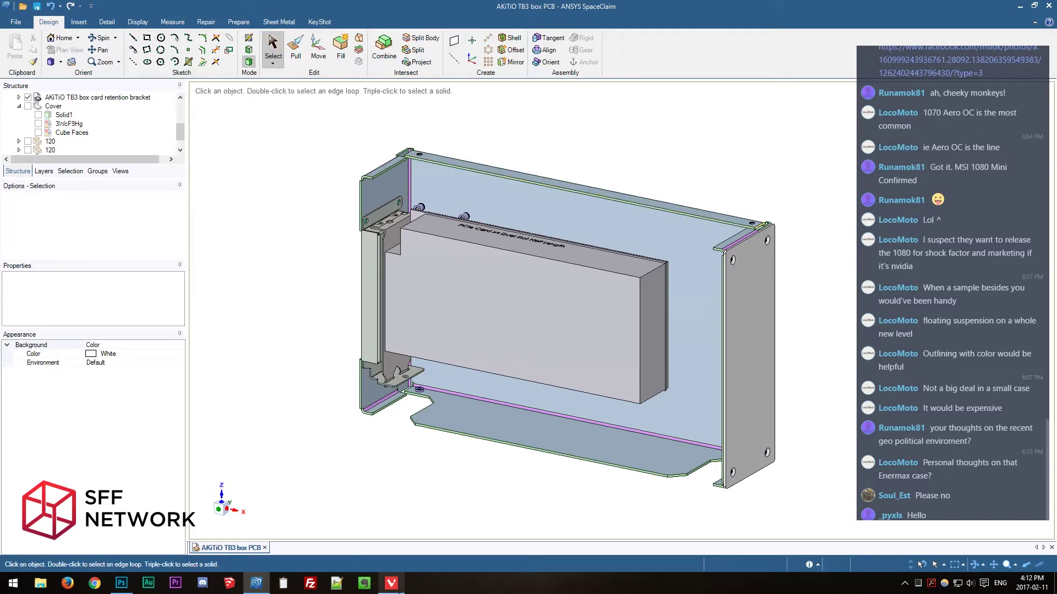
Switch to the Vivaldi browser and open the in-depth Enermax SteelWing review from the smallformfactor.net home page.
{"action": "left_click", "coordinate": [391, 583]}
{"action": "left_click", "coordinate": [136, 12]}
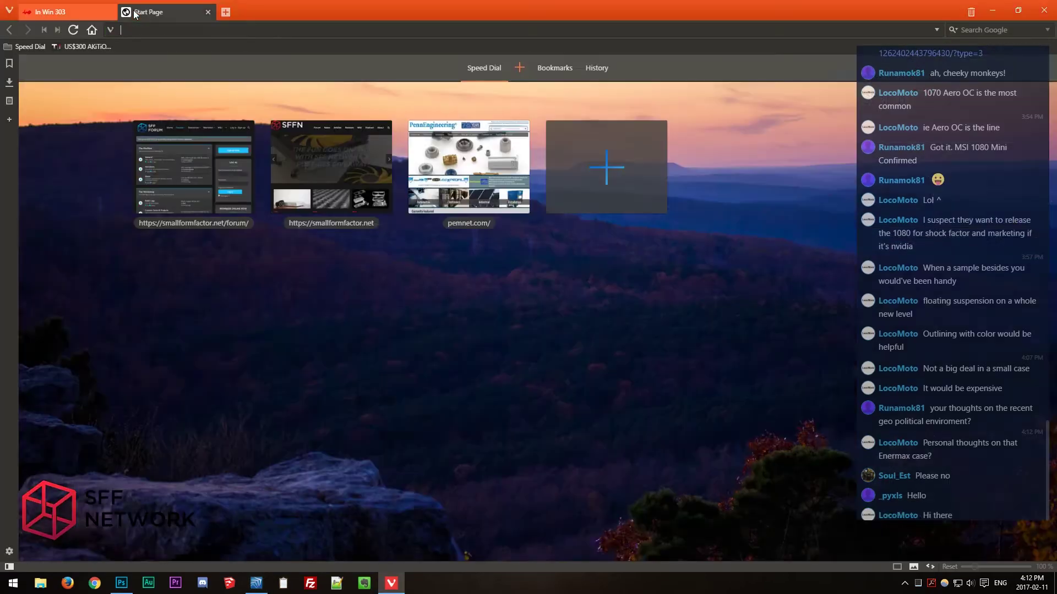
{"action": "left_click", "coordinate": [201, 192]}
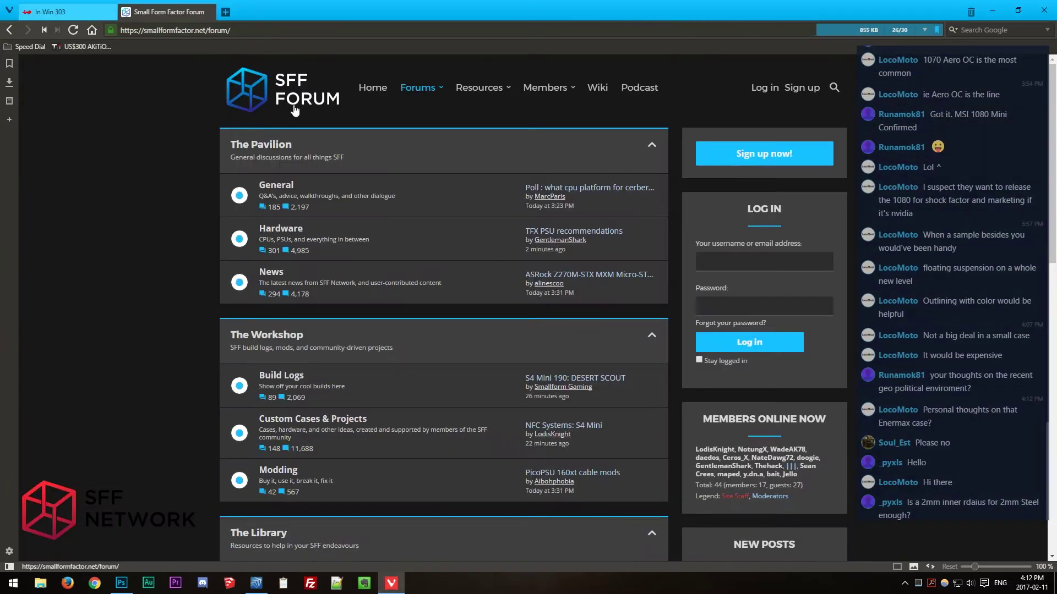
{"action": "left_click", "coordinate": [365, 95]}
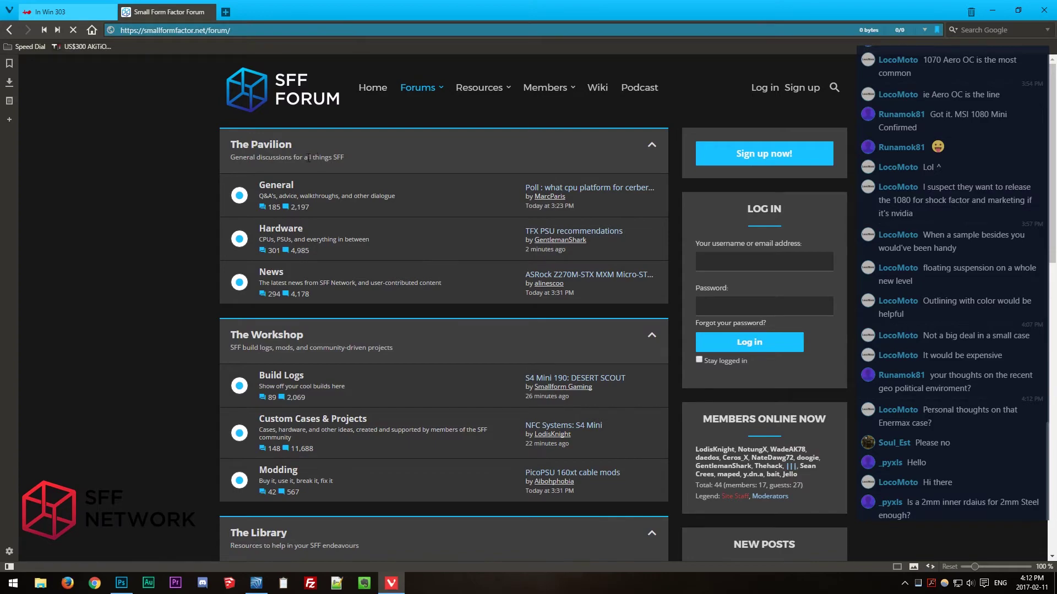
{"action": "scroll", "coordinate": [304, 460], "scroll_direction": "down", "scroll_amount": 2}
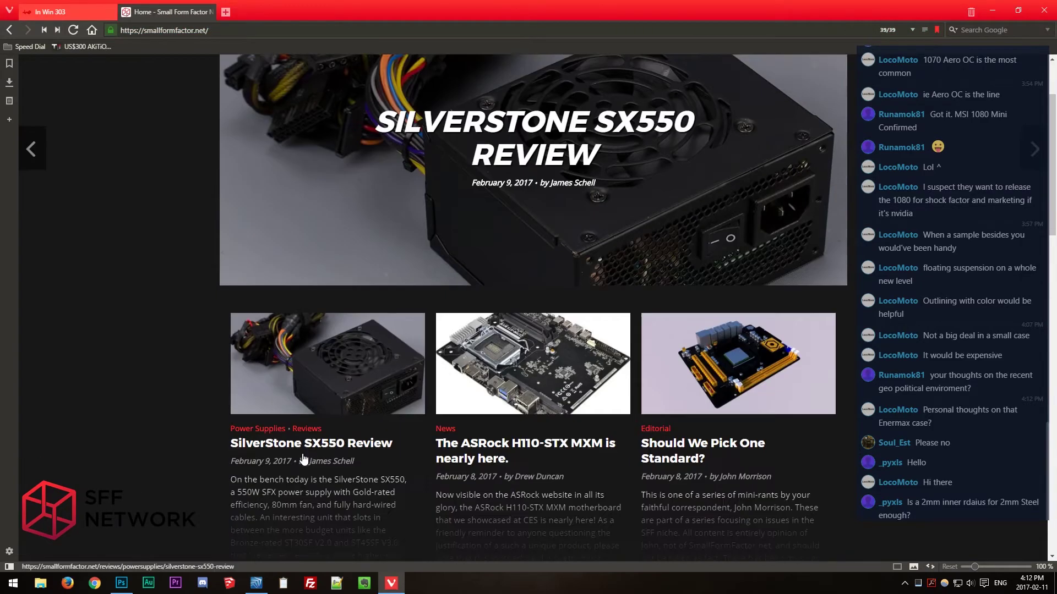
{"action": "scroll", "coordinate": [303, 460], "scroll_direction": "down", "scroll_amount": 5}
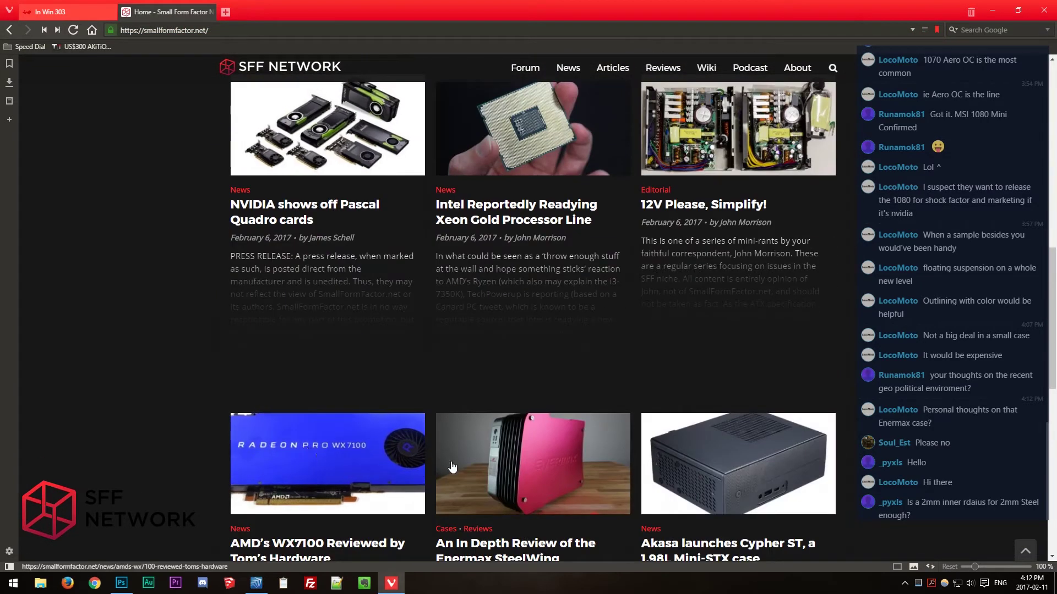
{"action": "left_click", "coordinate": [451, 467]}
Skim the SteelWing review's specifications, accessories, case interior, side panels and size comparison with other cases.
{"action": "scroll", "coordinate": [247, 426], "scroll_direction": "down", "scroll_amount": 6}
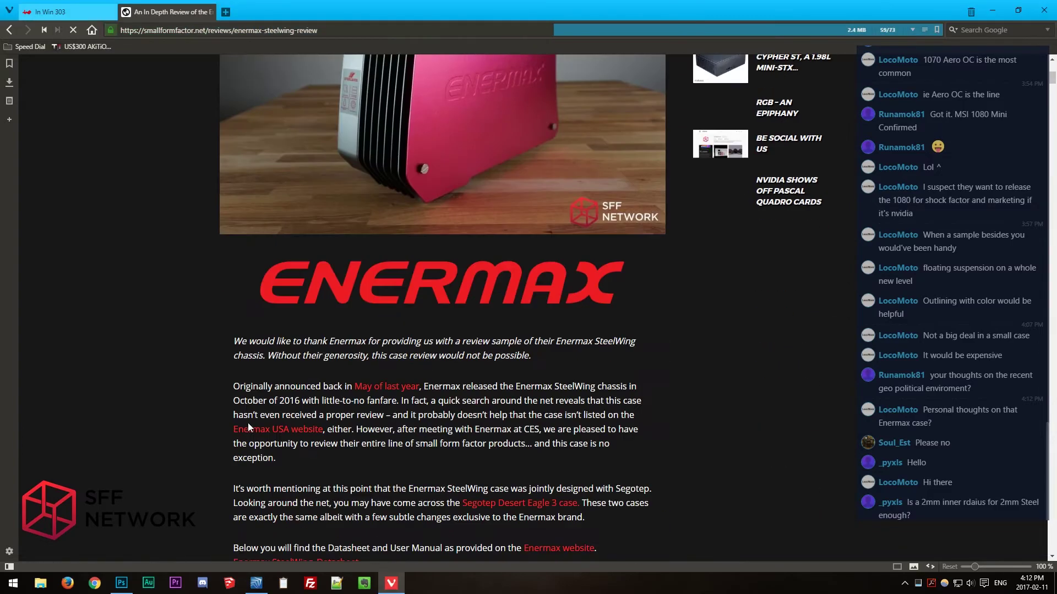
{"action": "scroll", "coordinate": [248, 426], "scroll_direction": "down", "scroll_amount": 15}
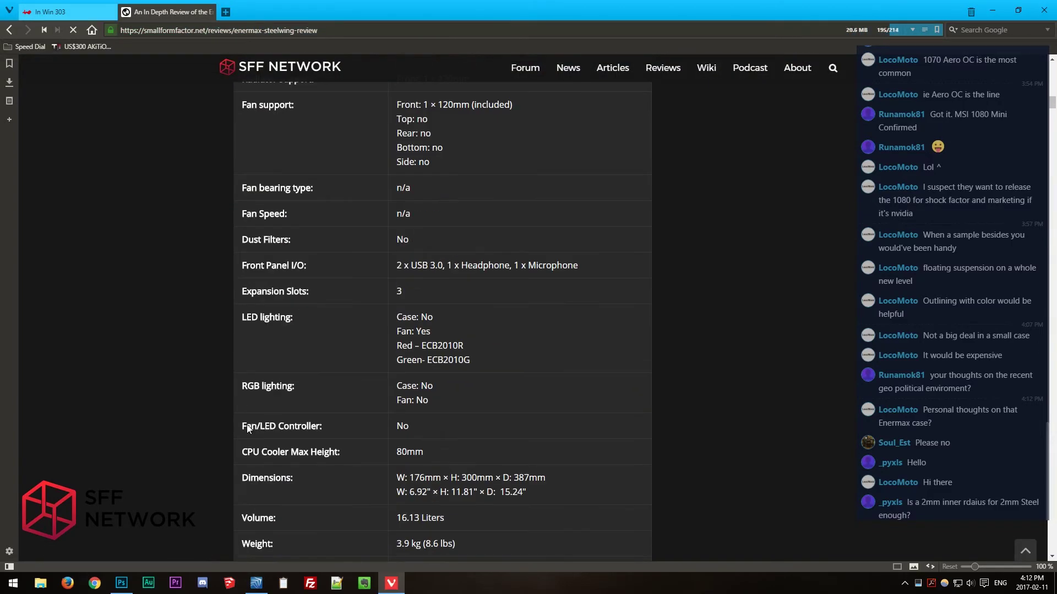
{"action": "scroll", "coordinate": [247, 424], "scroll_direction": "down", "scroll_amount": 20}
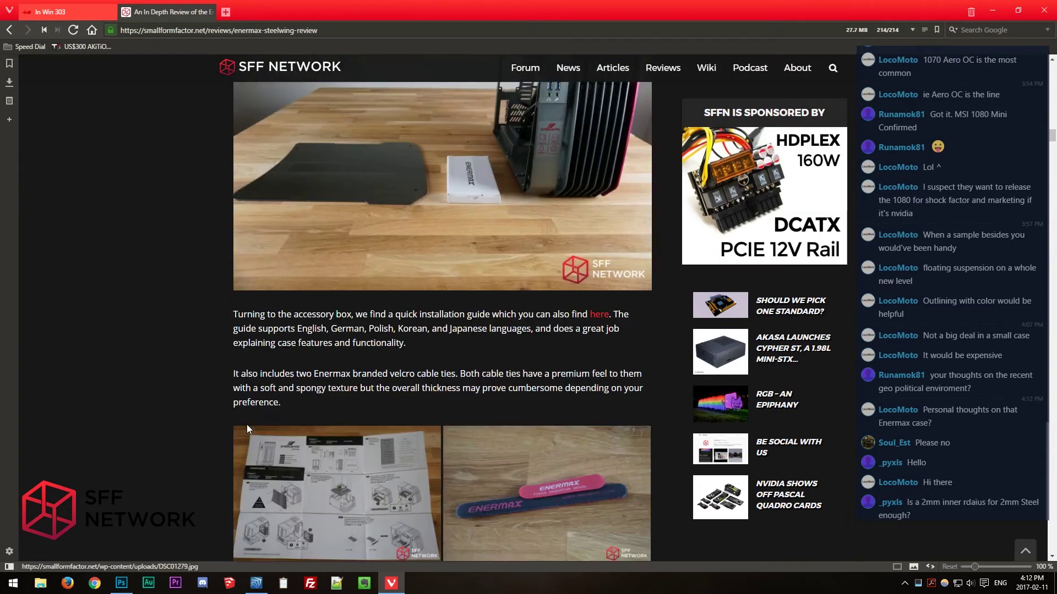
{"action": "scroll", "coordinate": [246, 425], "scroll_direction": "down", "scroll_amount": 17}
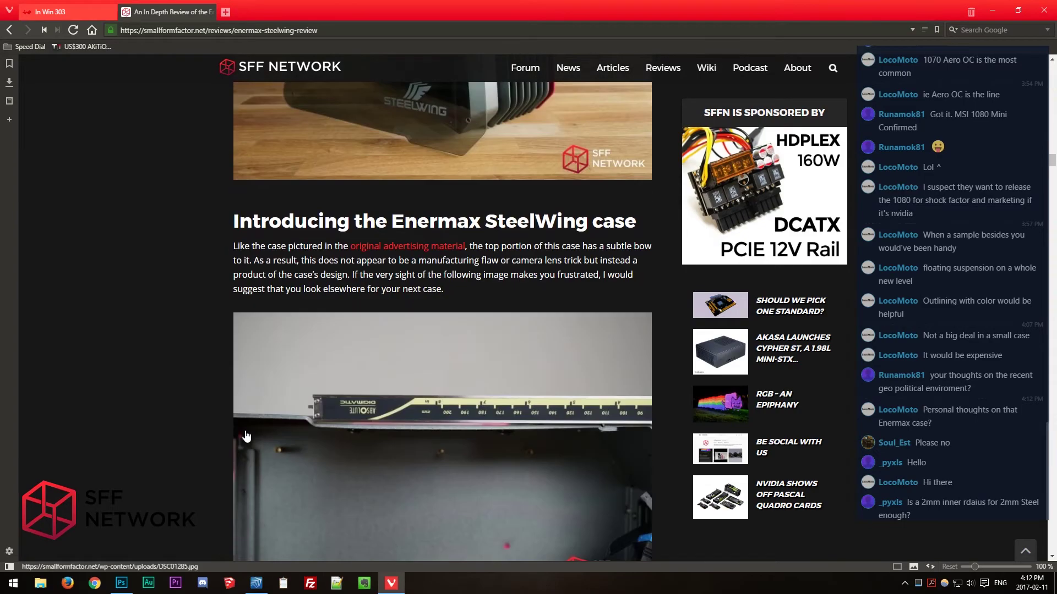
{"action": "scroll", "coordinate": [246, 436], "scroll_direction": "down", "scroll_amount": 12}
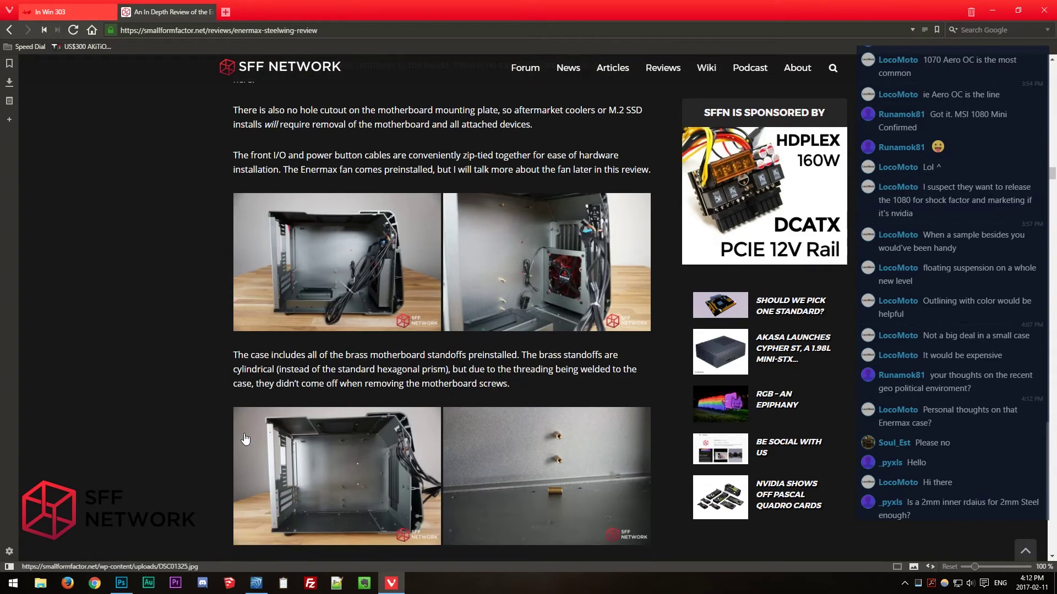
{"action": "scroll", "coordinate": [246, 439], "scroll_direction": "down", "scroll_amount": 20}
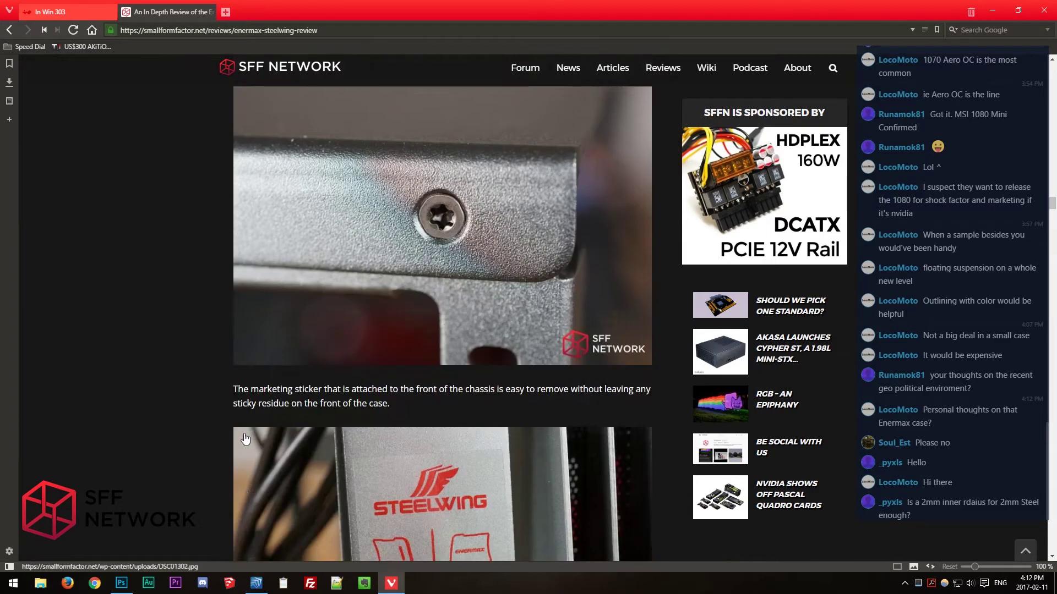
{"action": "scroll", "coordinate": [246, 438], "scroll_direction": "down", "scroll_amount": 20}
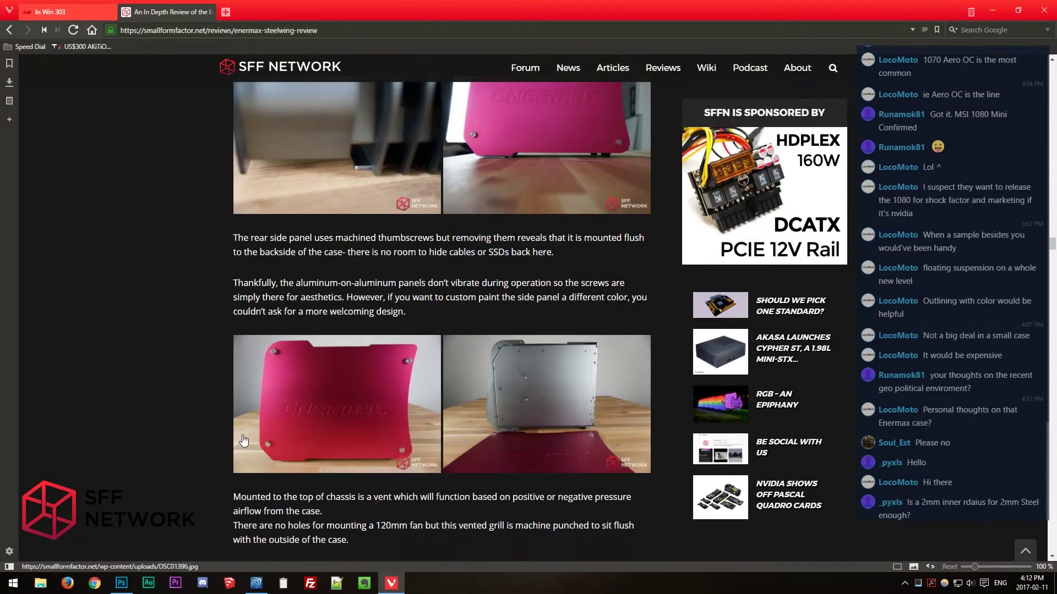
{"action": "scroll", "coordinate": [244, 440], "scroll_direction": "down", "scroll_amount": 20}
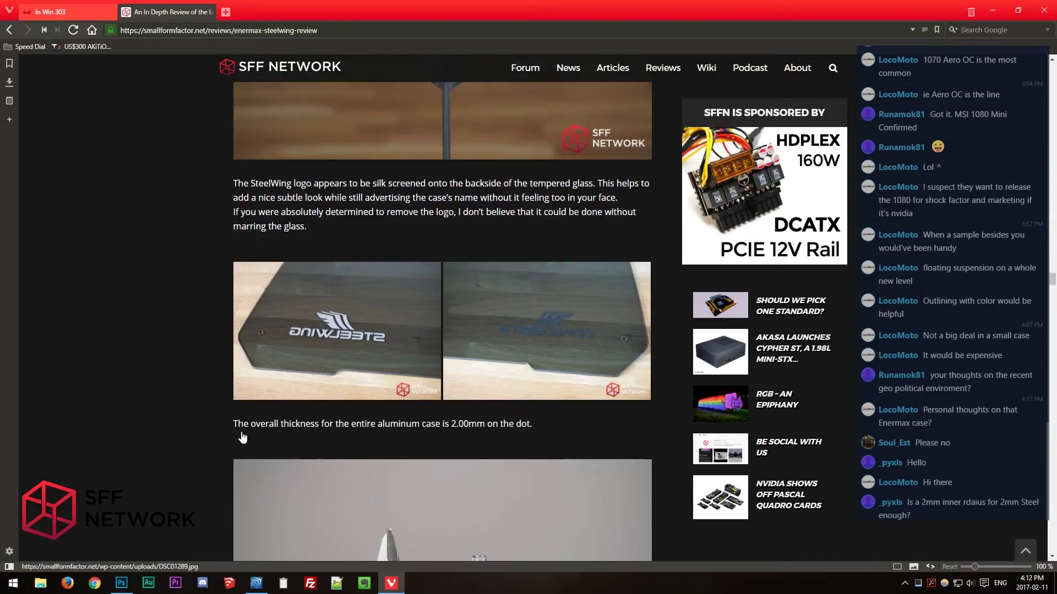
{"action": "scroll", "coordinate": [242, 437], "scroll_direction": "down", "scroll_amount": 20}
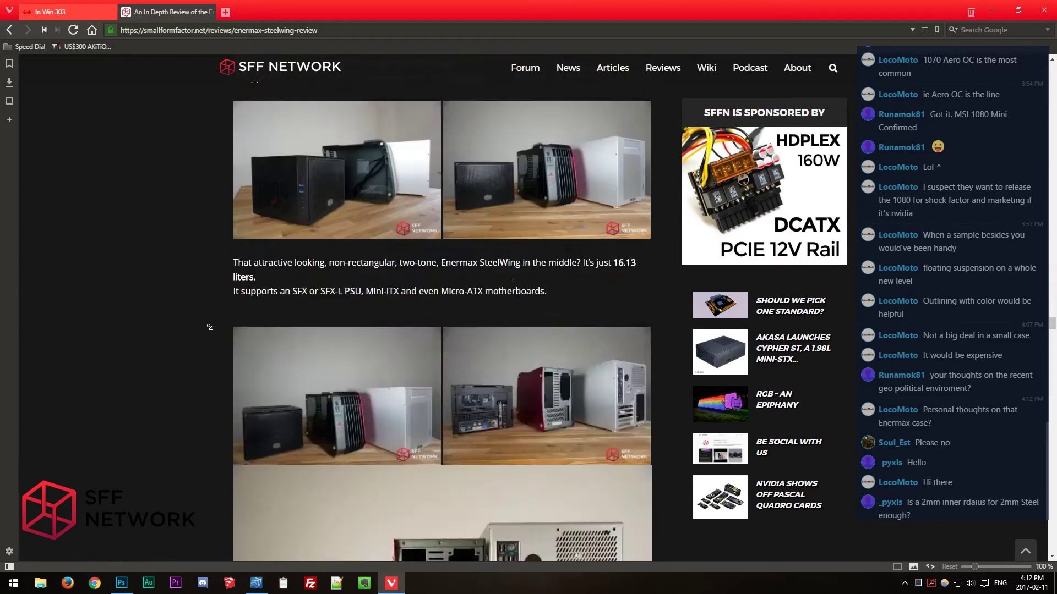
Examine the SteelWing build section, including the power supply clearance, graphics card fit and interior photos with the hardware installed.
{"action": "scroll", "coordinate": [210, 327], "scroll_direction": "down", "scroll_amount": 15}
{"action": "scroll", "coordinate": [173, 216], "scroll_direction": "up", "scroll_amount": 10}
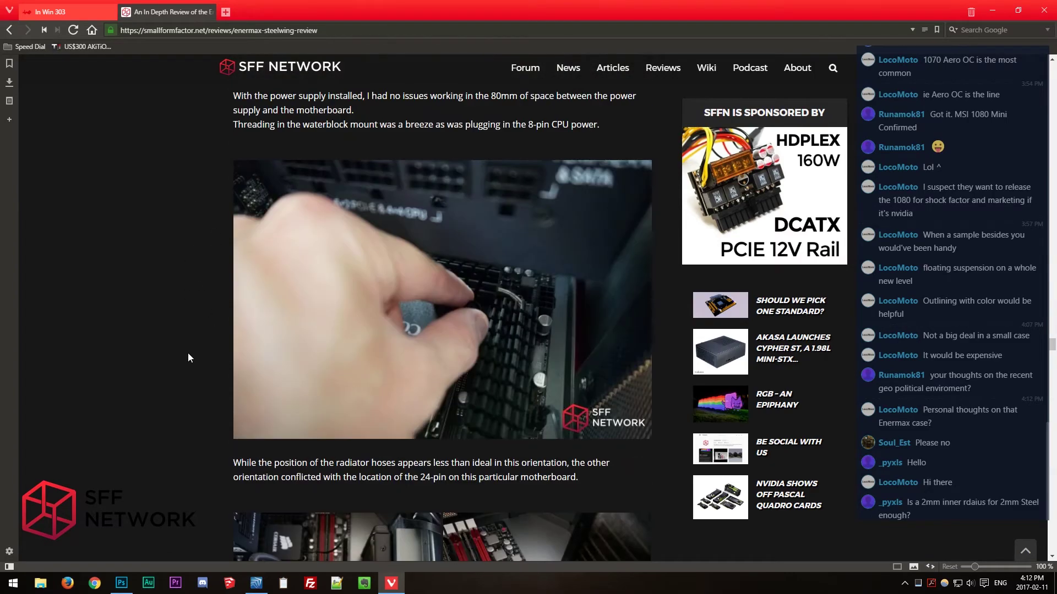
{"action": "scroll", "coordinate": [188, 352], "scroll_direction": "up", "scroll_amount": 10}
{"action": "scroll", "coordinate": [155, 255], "scroll_direction": "down", "scroll_amount": 8}
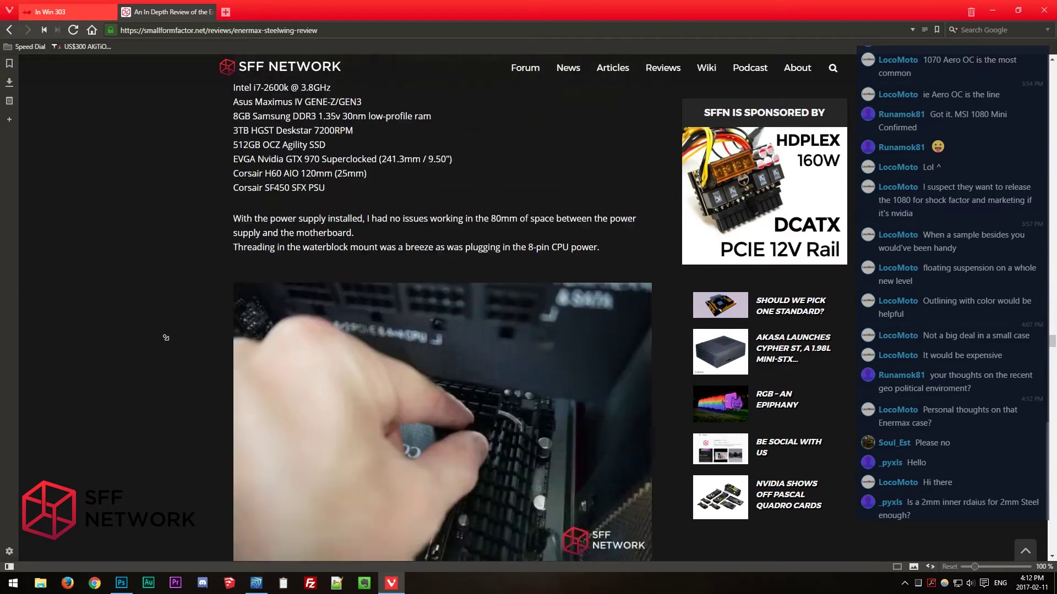
{"action": "scroll", "coordinate": [166, 337], "scroll_direction": "down", "scroll_amount": 12}
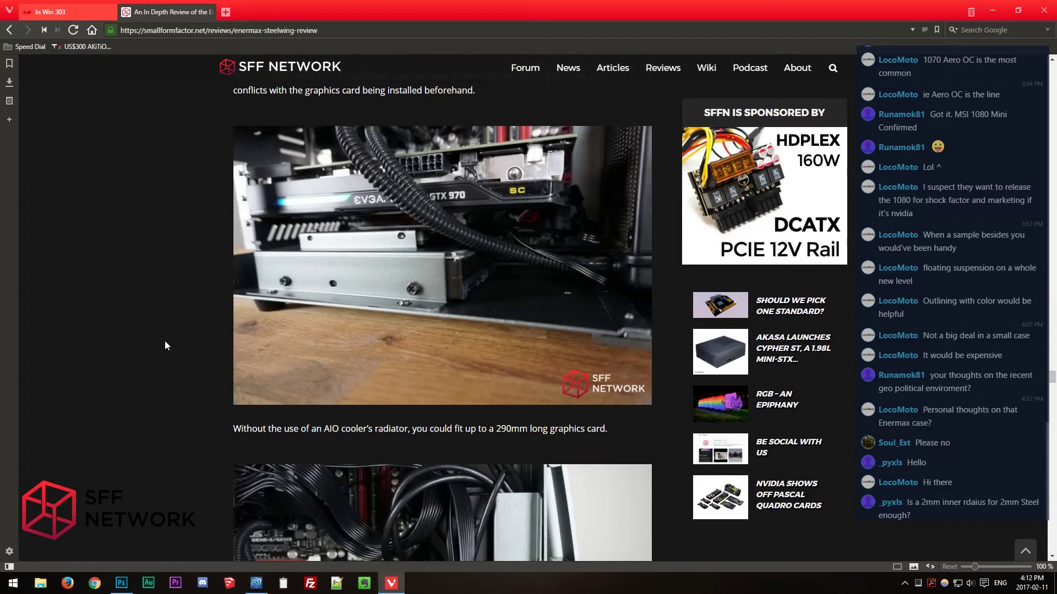
{"action": "scroll", "coordinate": [165, 345], "scroll_direction": "down", "scroll_amount": 4}
{"action": "scroll", "coordinate": [165, 345], "scroll_direction": "down", "scroll_amount": 12}
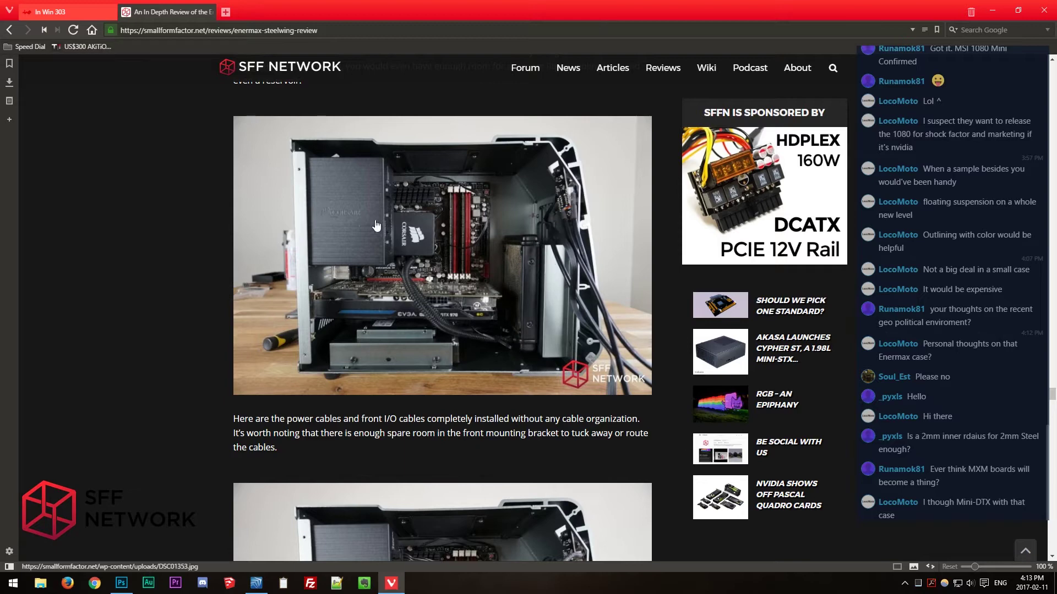
{"action": "scroll", "coordinate": [344, 220], "scroll_direction": "down", "scroll_amount": 2}
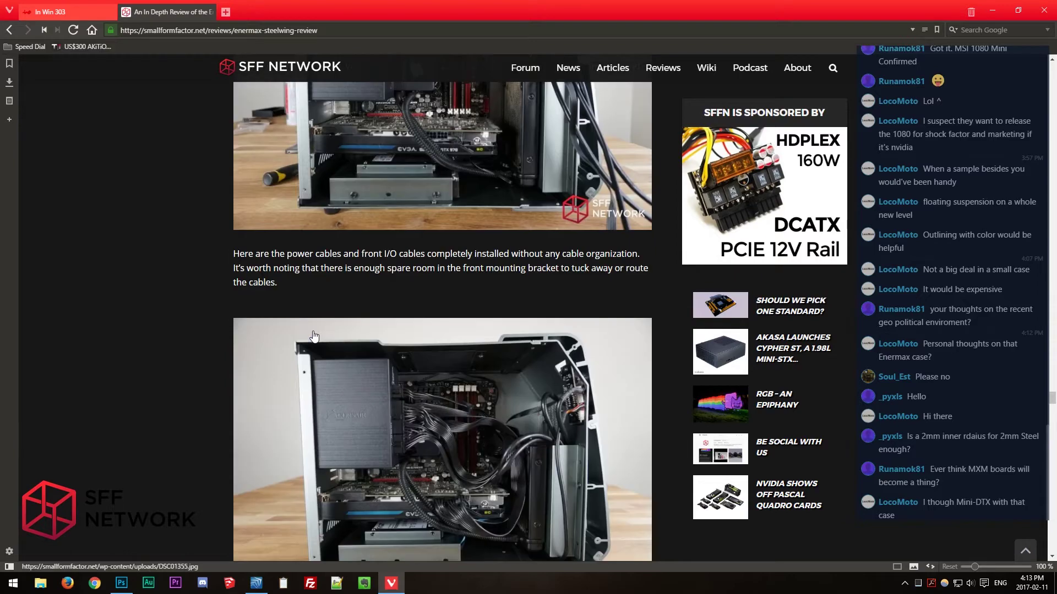
{"action": "scroll", "coordinate": [448, 418], "scroll_direction": "up", "scroll_amount": 9}
{"action": "scroll", "coordinate": [448, 418], "scroll_direction": "down", "scroll_amount": 7}
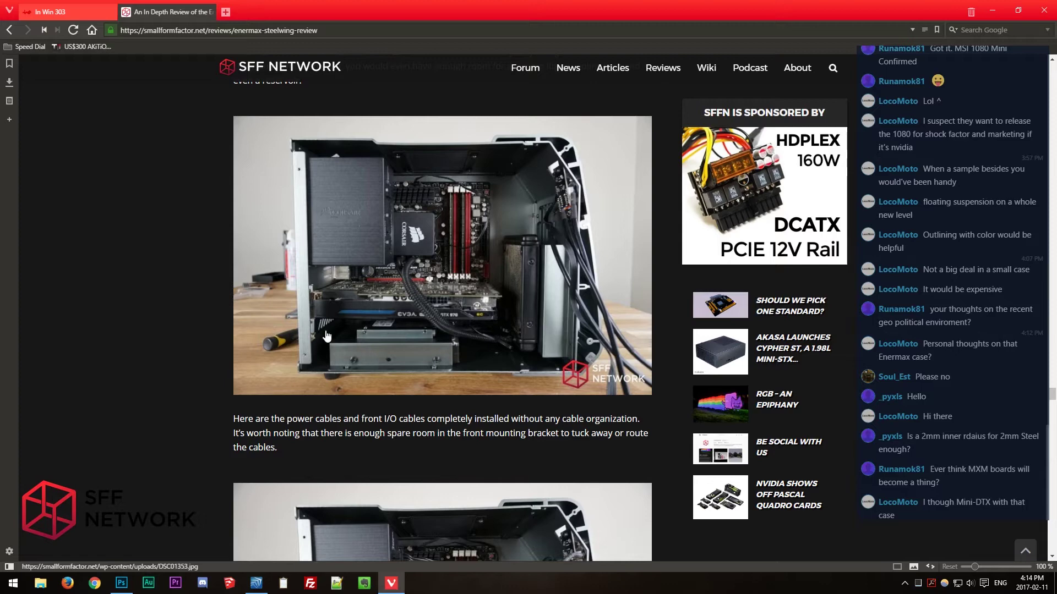
Look over the finished SteelWing build with its glass panel and rear side, up to the review's Testing section.
{"action": "scroll", "coordinate": [197, 343], "scroll_direction": "down", "scroll_amount": 4}
{"action": "scroll", "coordinate": [197, 342], "scroll_direction": "down", "scroll_amount": 8}
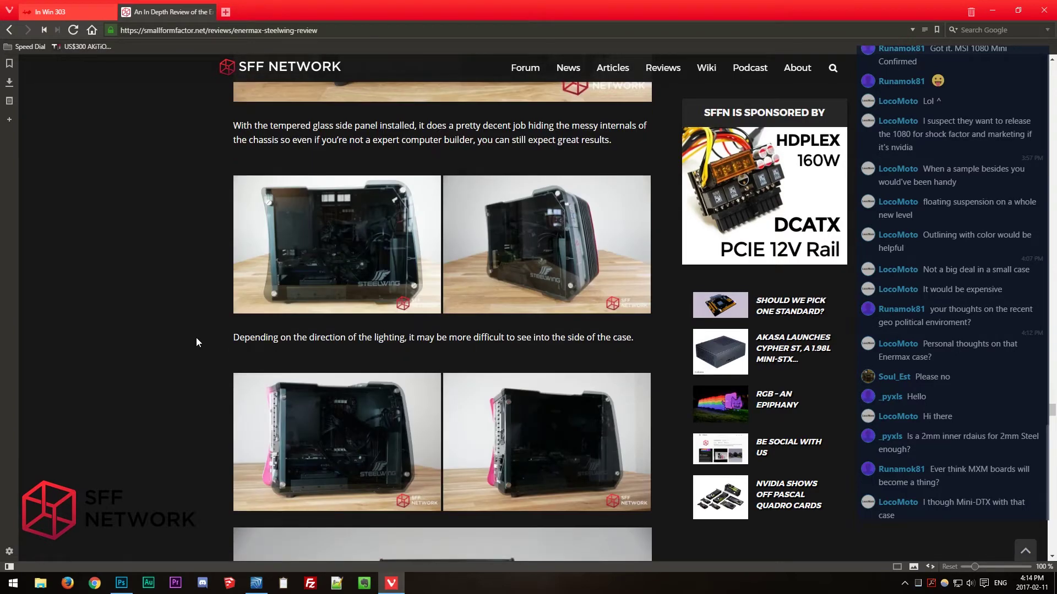
{"action": "scroll", "coordinate": [196, 337], "scroll_direction": "down", "scroll_amount": 4}
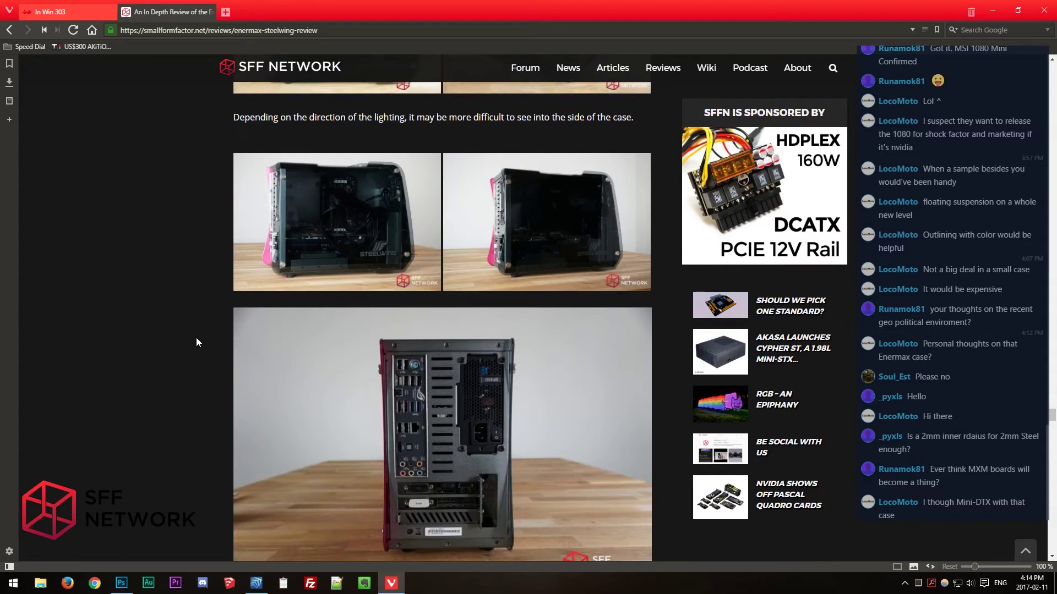
{"action": "scroll", "coordinate": [191, 342], "scroll_direction": "down", "scroll_amount": 4}
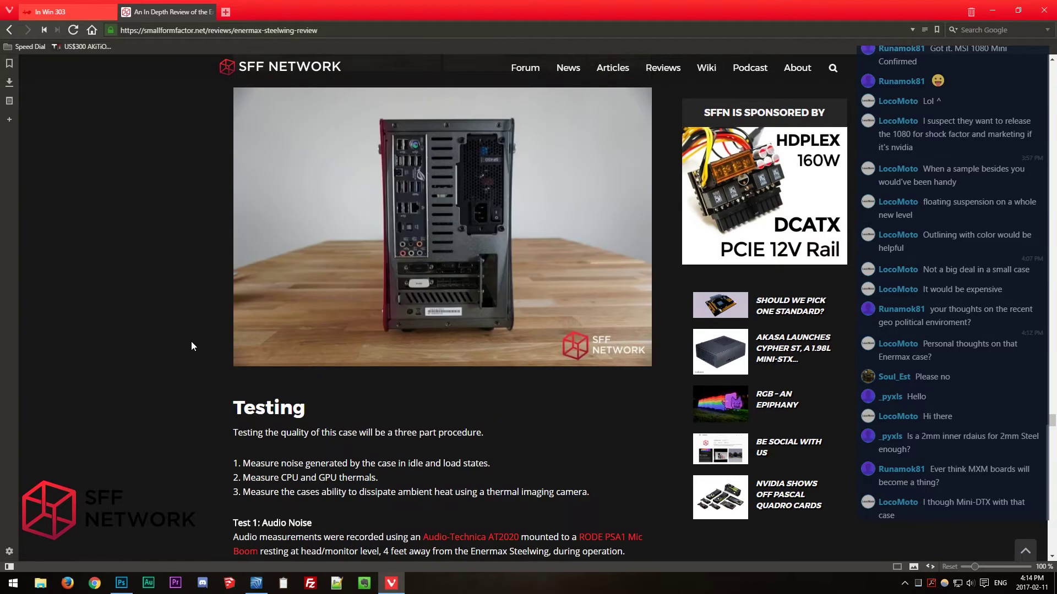
Enlarge the SteelWing size comparison photo with the two other cases, then skim the build section down to the drive installation photos.
{"action": "middle_click", "coordinate": [194, 372]}
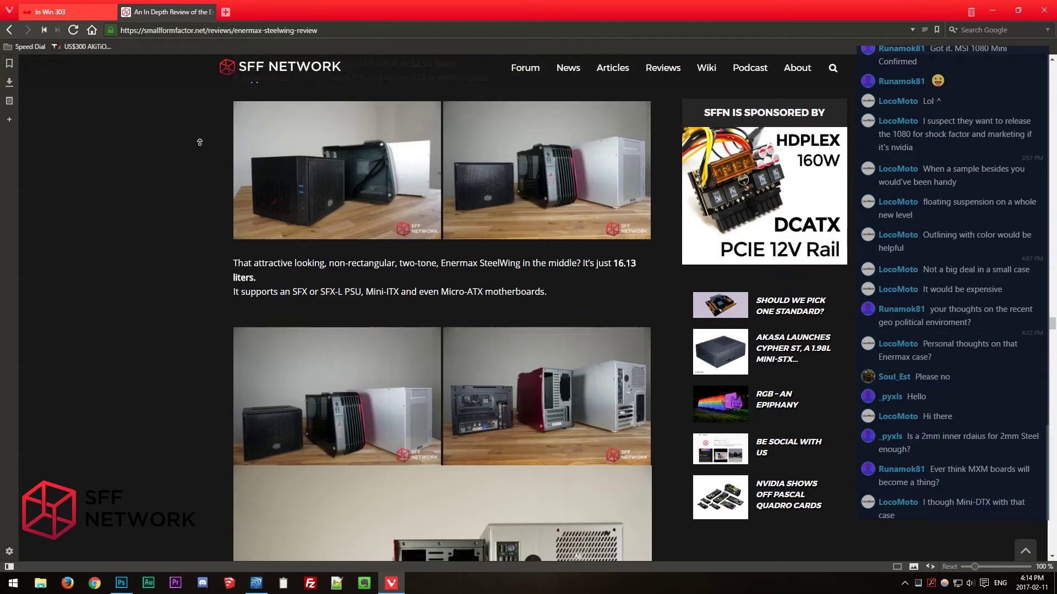
{"action": "left_click", "coordinate": [228, 322]}
{"action": "left_click", "coordinate": [561, 194]}
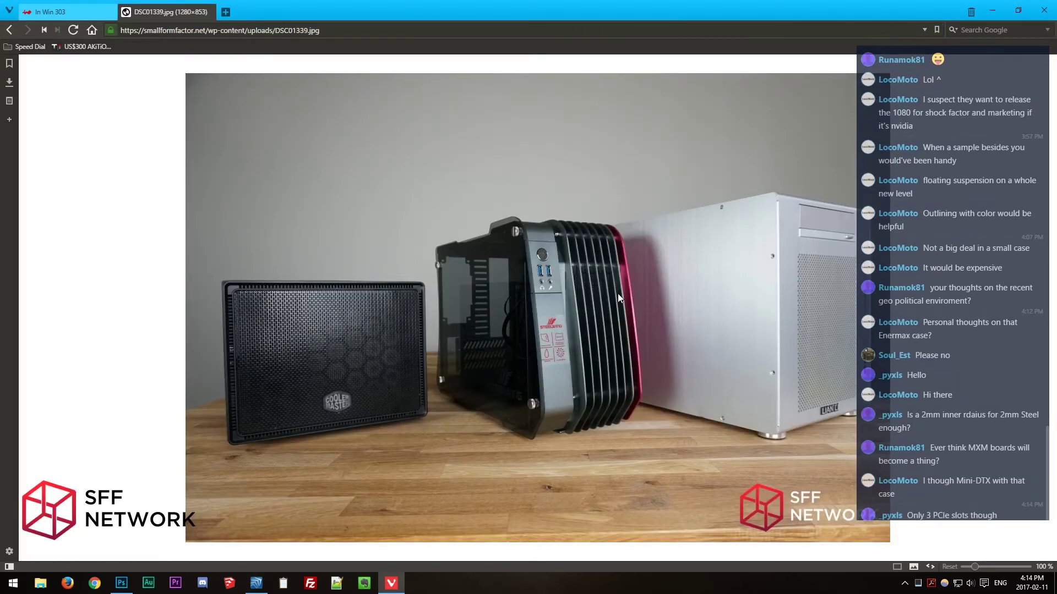
{"action": "left_click", "coordinate": [9, 32]}
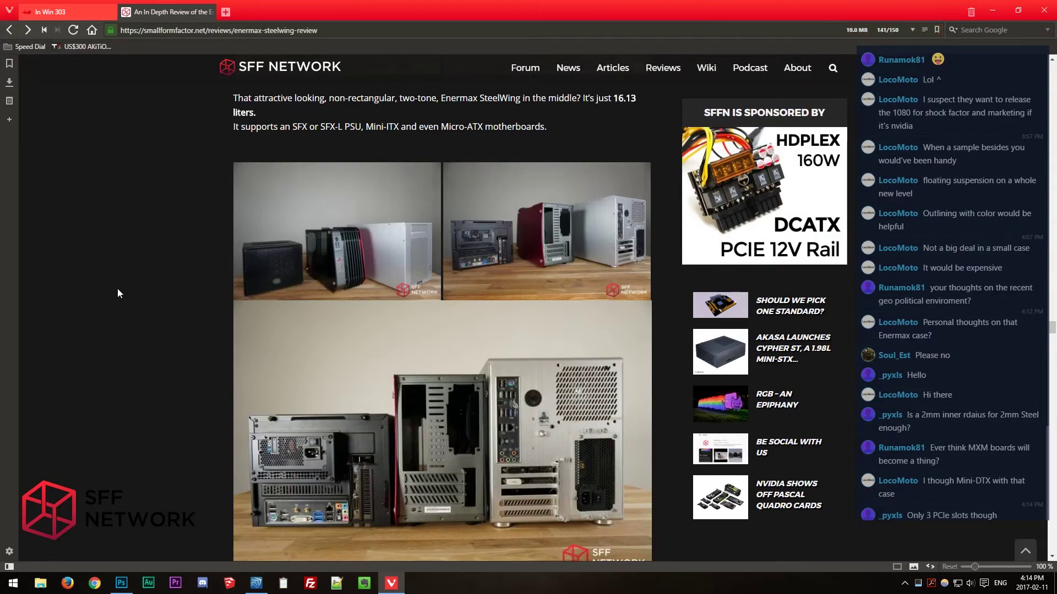
{"action": "scroll", "coordinate": [117, 293], "scroll_direction": "down", "scroll_amount": 8}
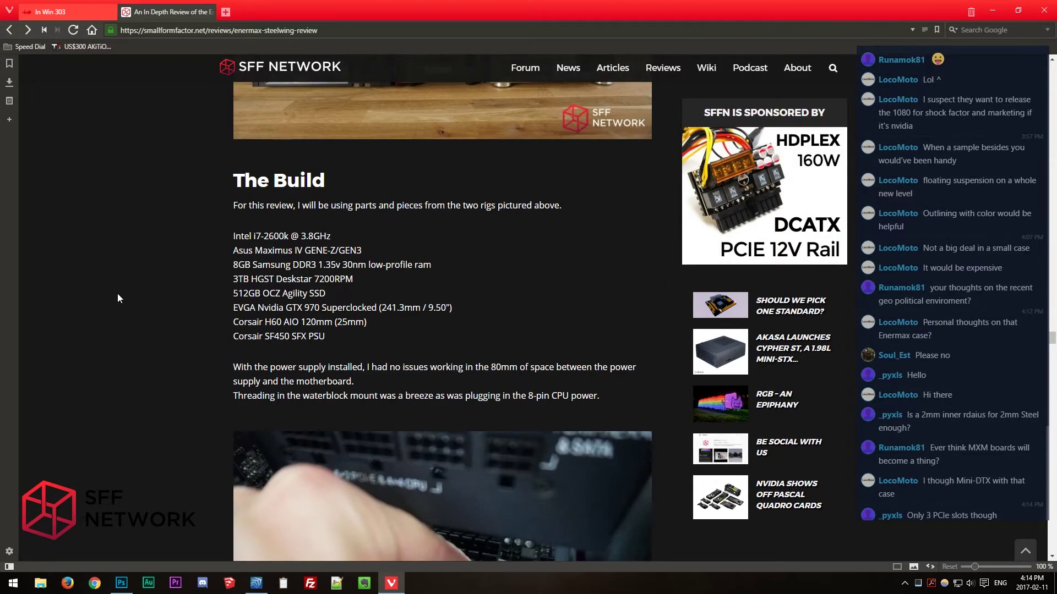
{"action": "scroll", "coordinate": [117, 295], "scroll_direction": "down", "scroll_amount": 15}
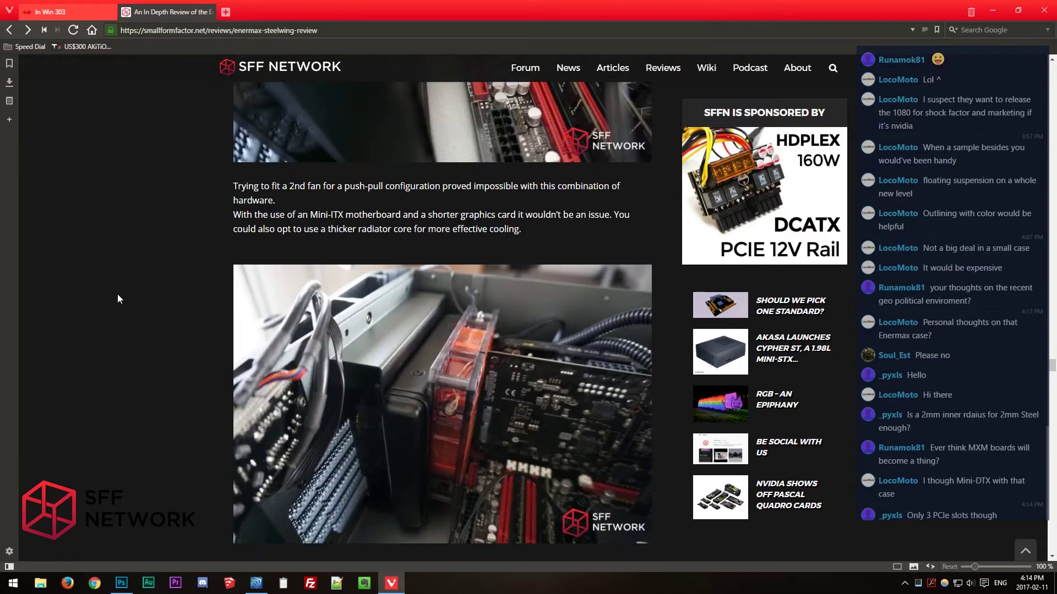
{"action": "scroll", "coordinate": [117, 299], "scroll_direction": "down", "scroll_amount": 8}
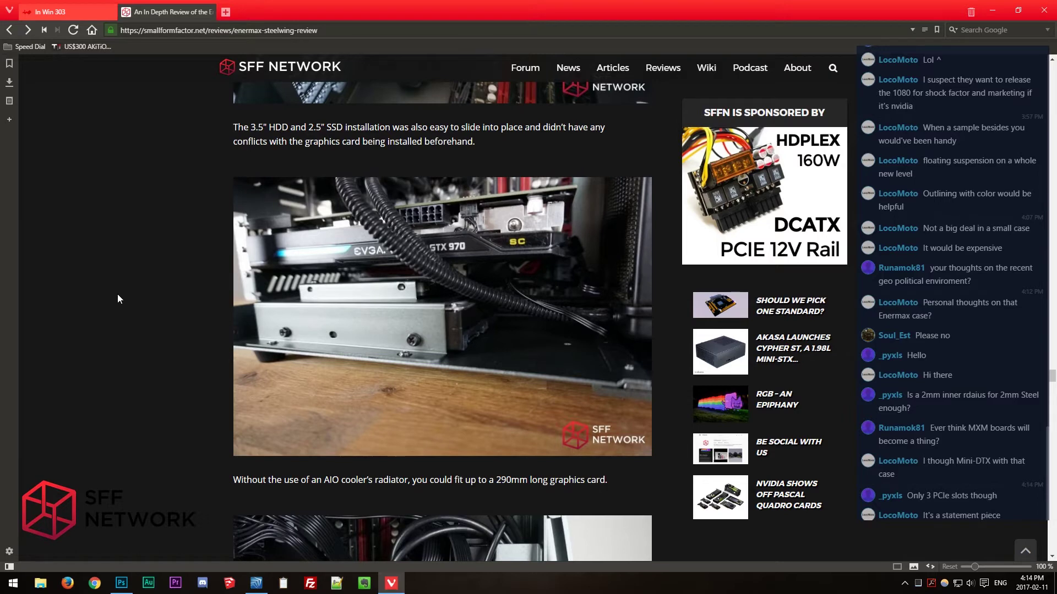
Close the SteelWing review and the In Win 303 page, and switch to SpaceClaim.
{"action": "left_click", "coordinate": [207, 12]}
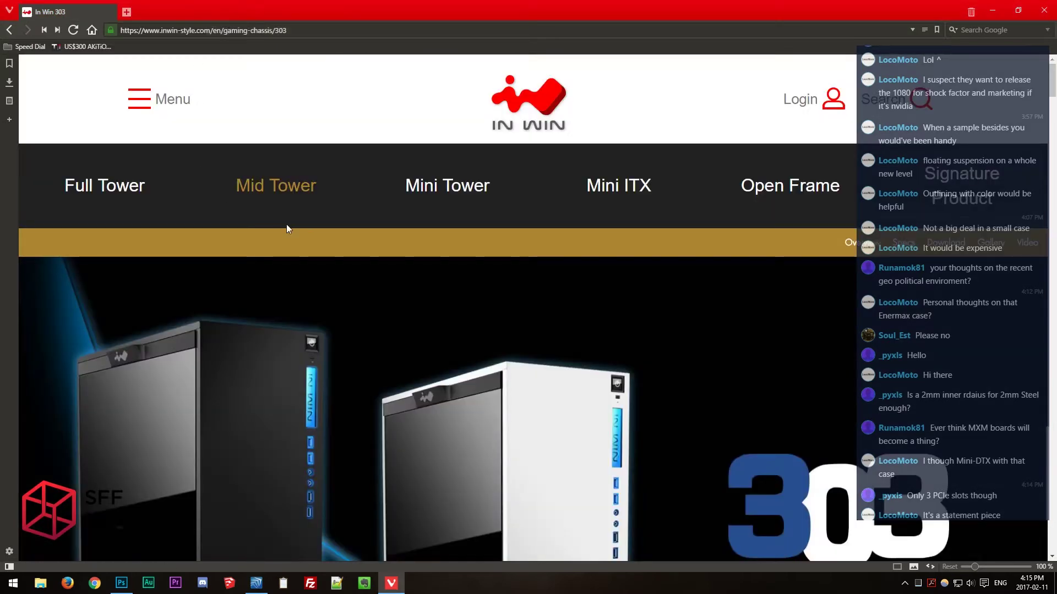
{"action": "left_click", "coordinate": [109, 11]}
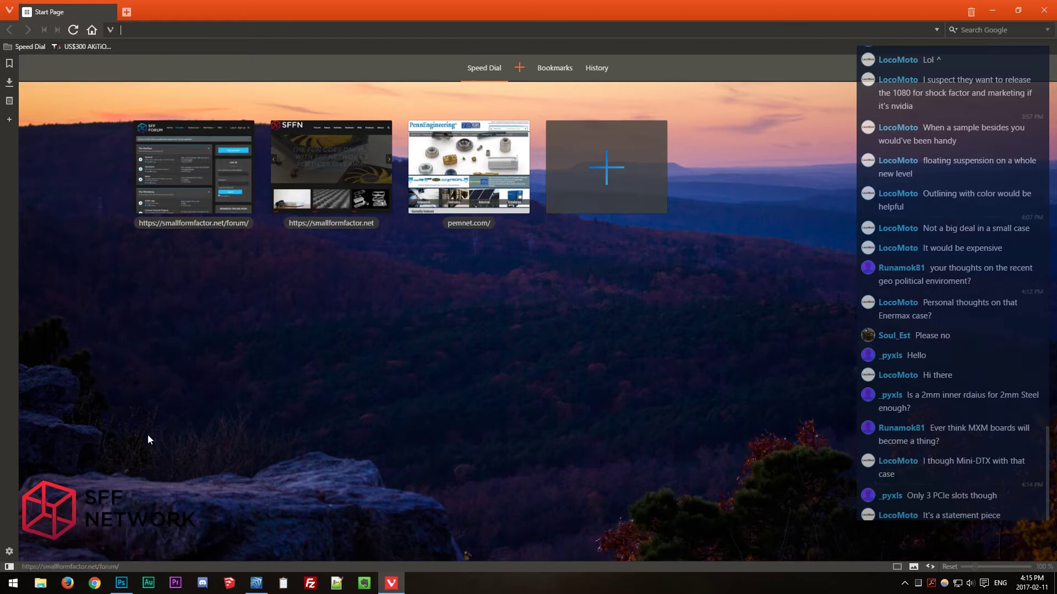
{"action": "left_click", "coordinate": [255, 585]}
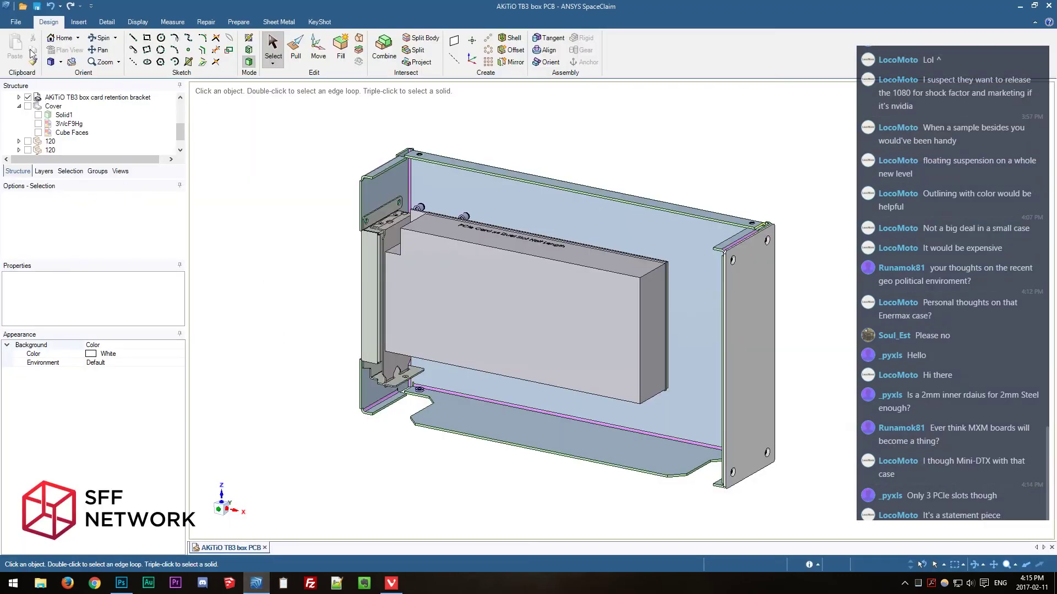
Create a new design and sketch a rectangle about 31.4 mm by 58.2 mm on the ground plane.
{"action": "left_click", "coordinate": [16, 22]}
{"action": "mouse_move", "coordinate": [32, 47]}
{"action": "left_click", "coordinate": [95, 55]}
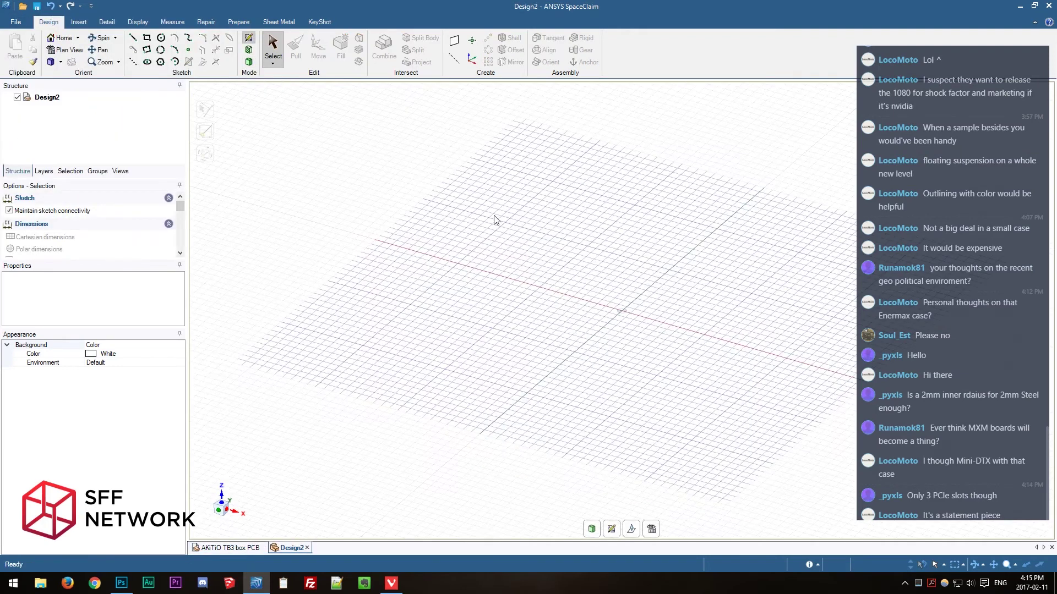
{"action": "key", "text": "r"}
{"action": "left_click", "coordinate": [423, 370]}
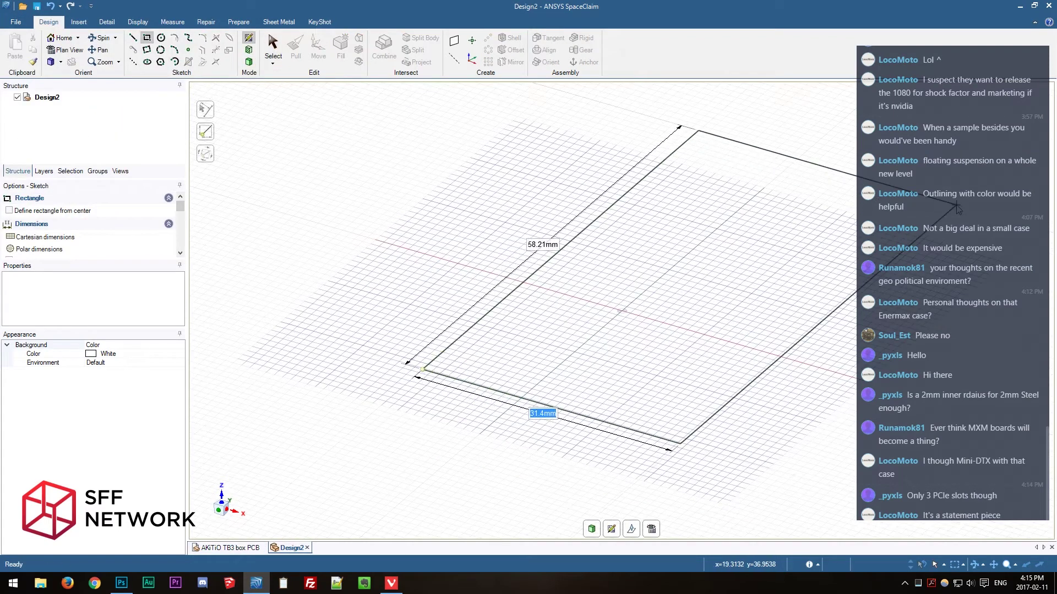
{"action": "left_click", "coordinate": [957, 205]}
Pull the rectangular face up into a solid plate 2 mm thick.
{"action": "left_click", "coordinate": [278, 22]}
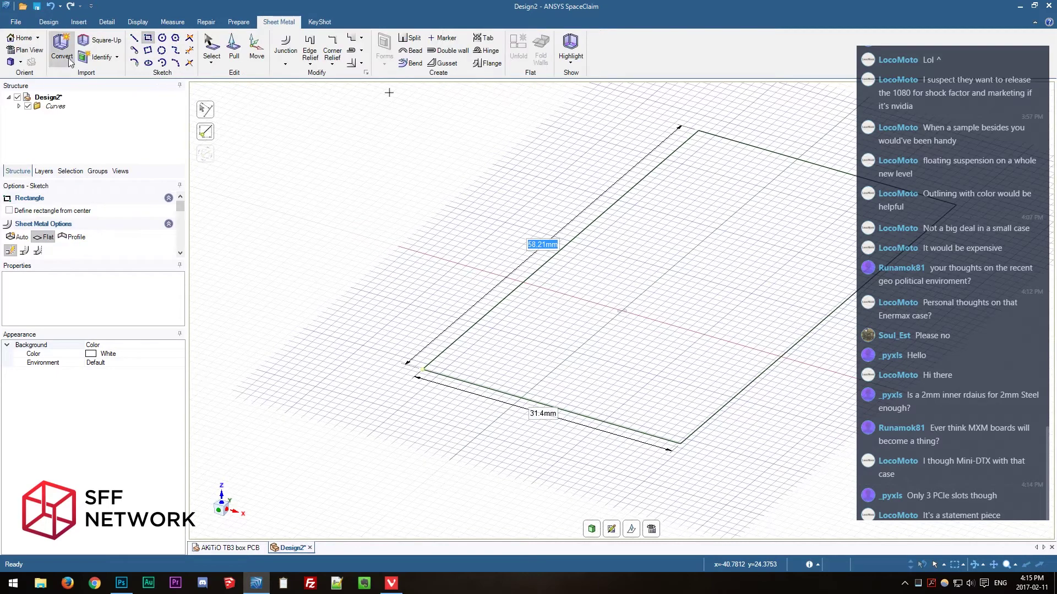
{"action": "left_click", "coordinate": [234, 47]}
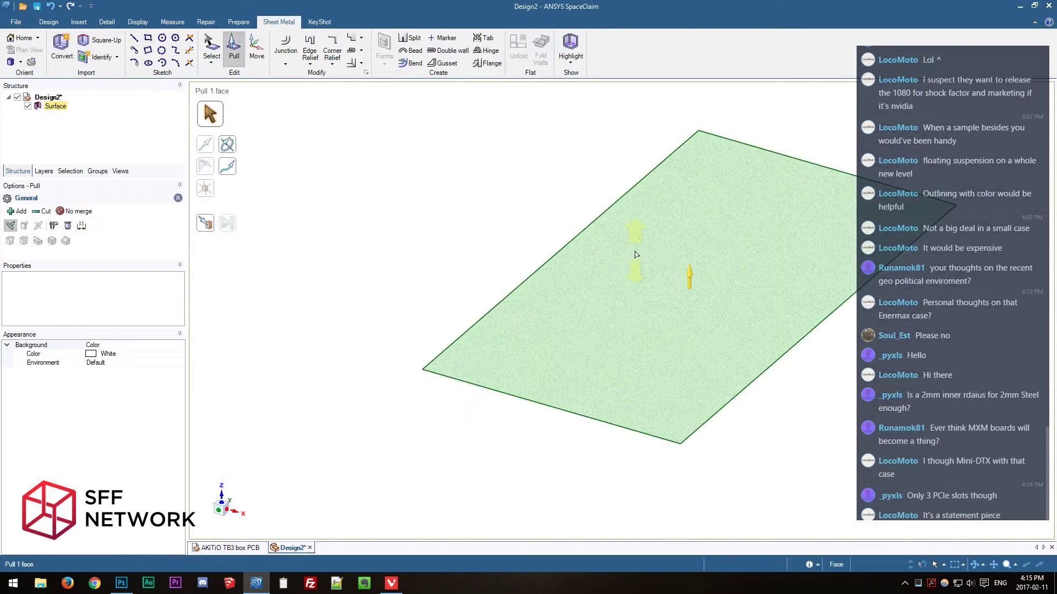
{"action": "left_click_drag", "start_coordinate": [651, 275], "coordinate": [651, 259]}
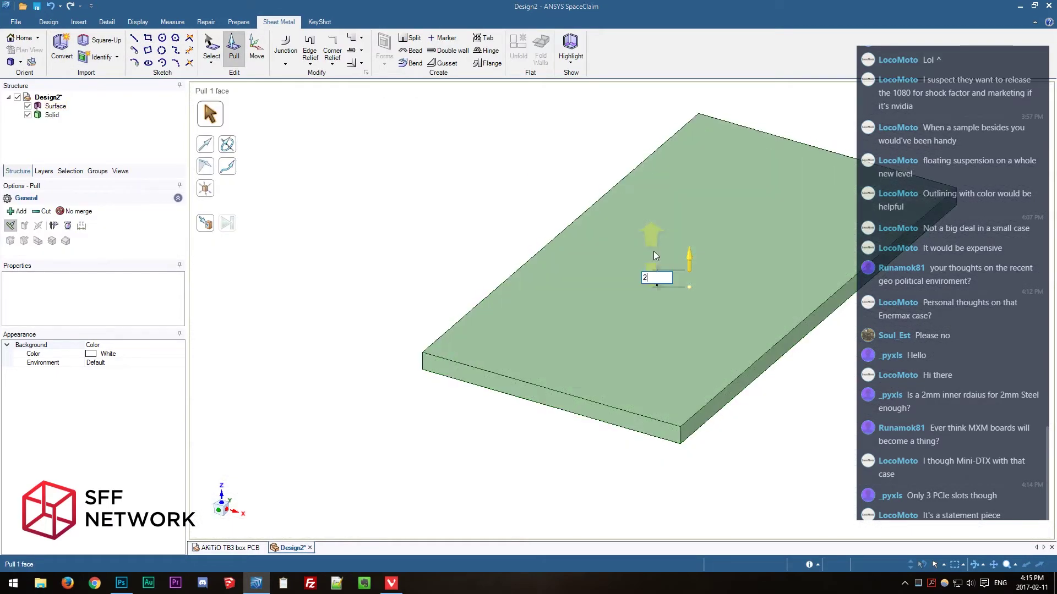
{"action": "key", "text": "Escape"}
Convert the plate to sheet metal and pull an upright wall from its short front edge.
{"action": "left_click", "coordinate": [62, 47]}
{"action": "left_click", "coordinate": [543, 307]}
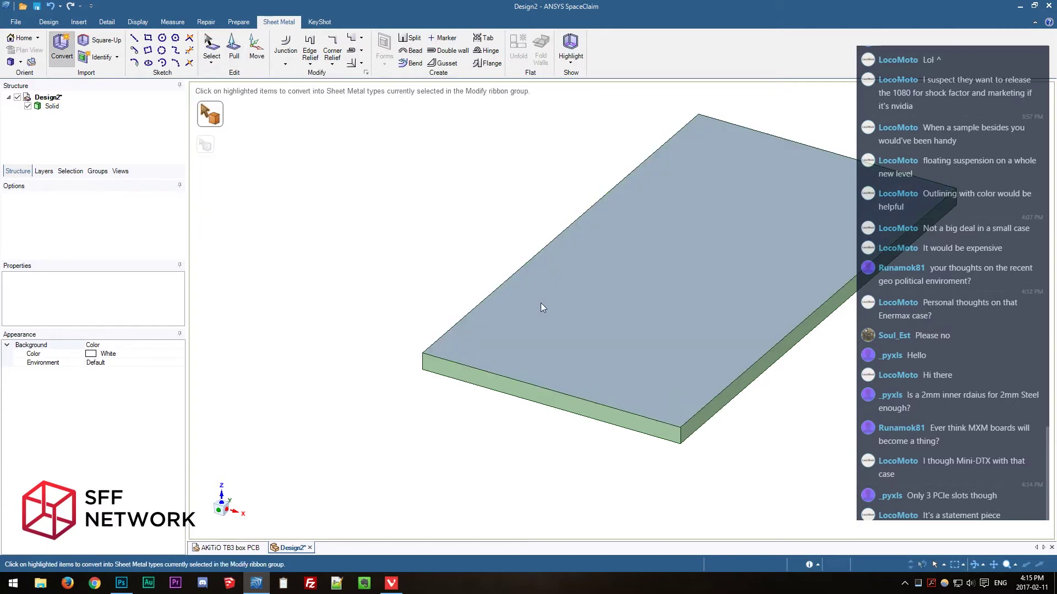
{"action": "left_click_drag", "start_coordinate": [514, 380], "coordinate": [516, 120]}
{"action": "key", "text": "Escape"}
Check the inner radius, thickness and K-factor in the sheet metal part's properties.
{"action": "middle_click_drag", "start_coordinate": [598, 456], "coordinate": [555, 418]}
{"action": "left_click", "coordinate": [48, 97]}
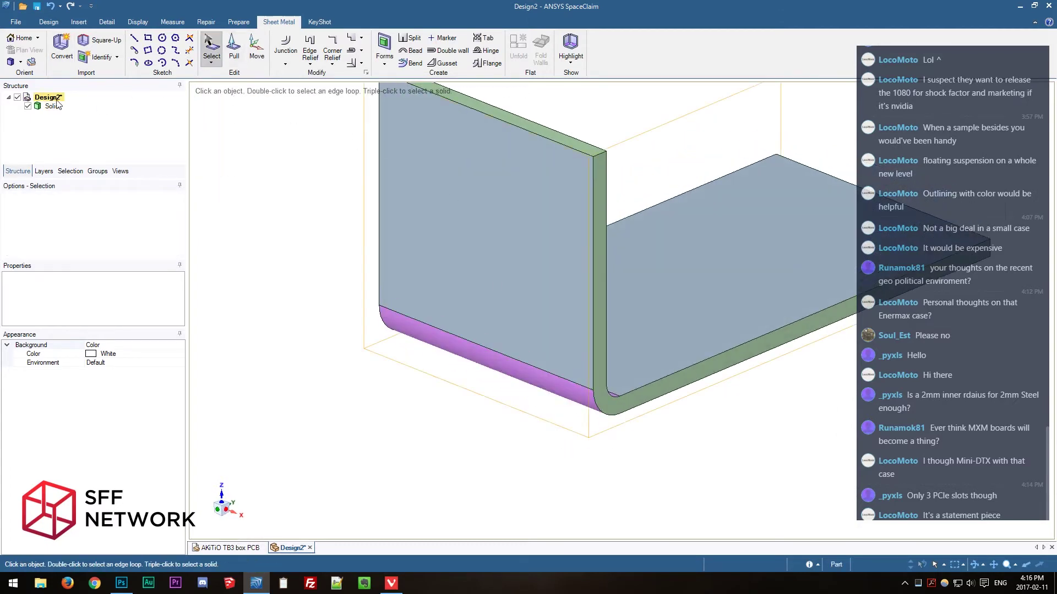
{"action": "scroll", "coordinate": [132, 317], "scroll_direction": "down", "scroll_amount": 5}
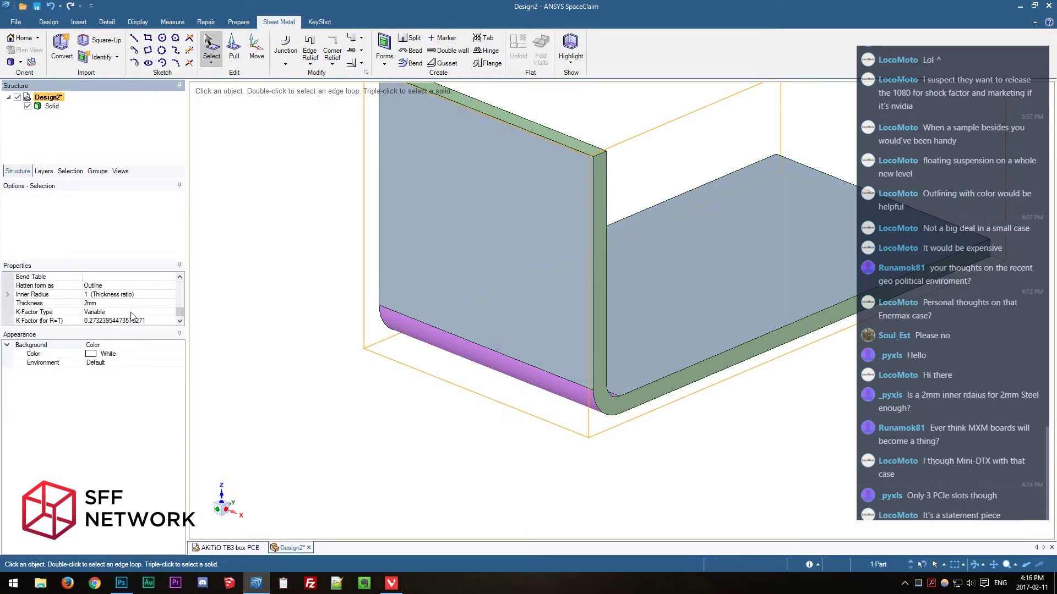
{"action": "left_click", "coordinate": [421, 444]}
Measure the inner bend face between the upright wall and the base.
{"action": "middle_click_drag", "start_coordinate": [474, 432], "coordinate": [372, 401]}
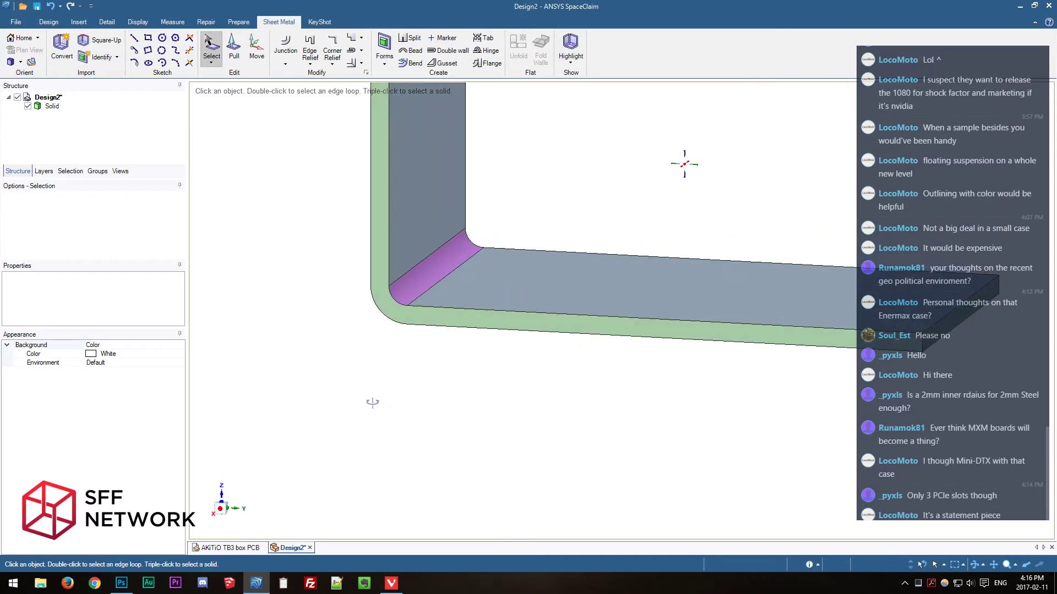
{"action": "key", "text": "e"}
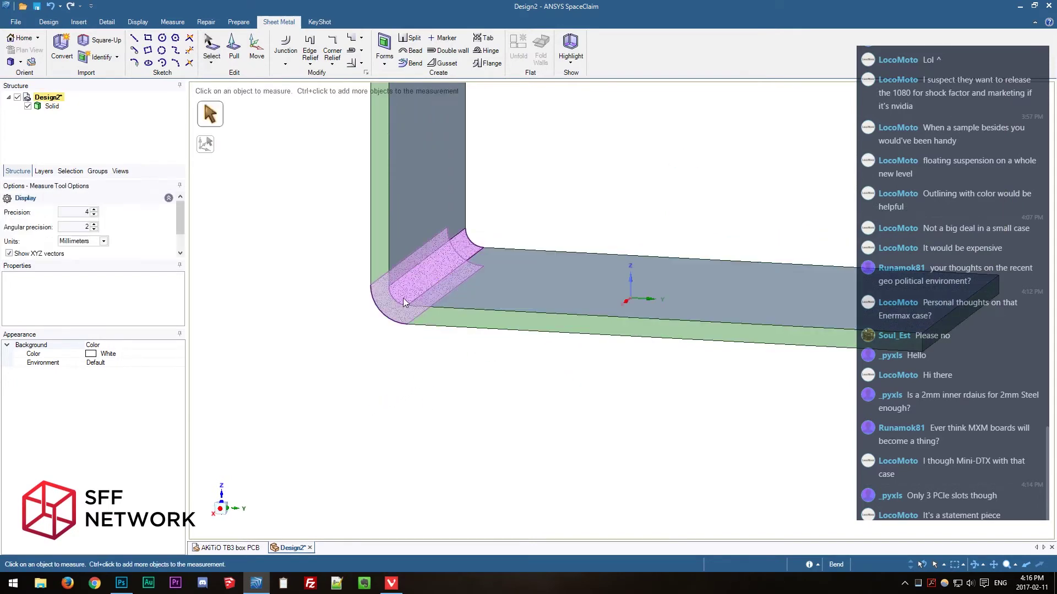
{"action": "left_click", "coordinate": [395, 302]}
{"action": "left_click", "coordinate": [361, 386]}
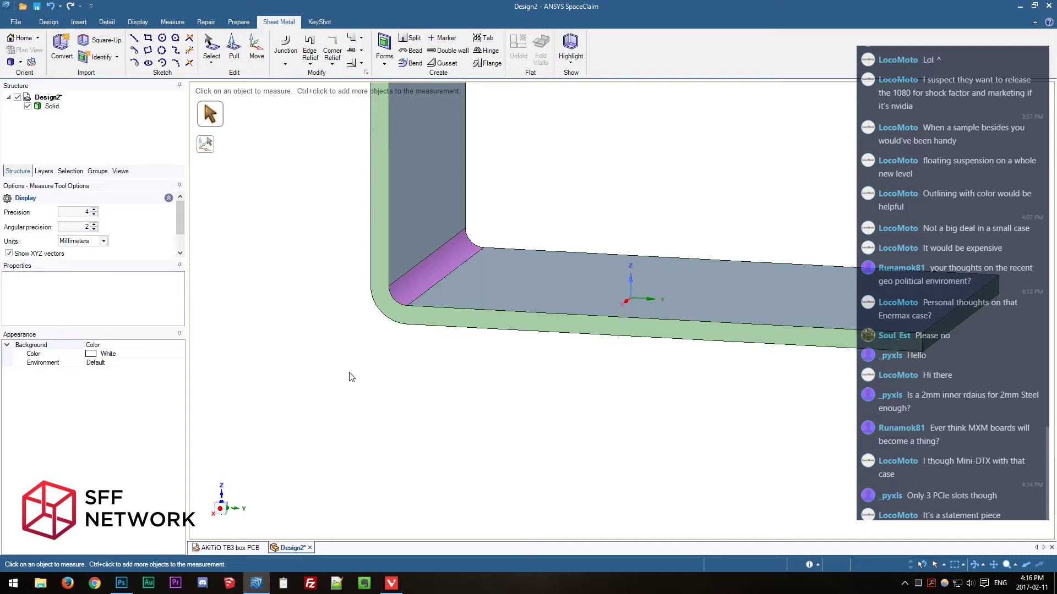
{"action": "scroll", "coordinate": [349, 377], "scroll_direction": "down", "scroll_amount": 2}
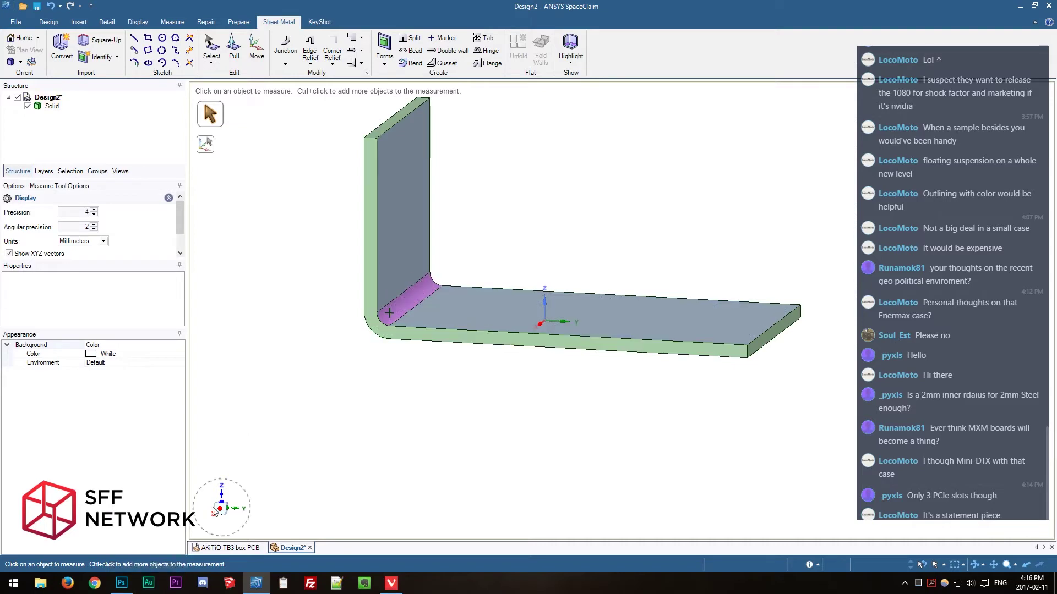
Switch to the Vivaldi browser and search Google Images for "bend radius tooling".
{"action": "left_click", "coordinate": [392, 583]}
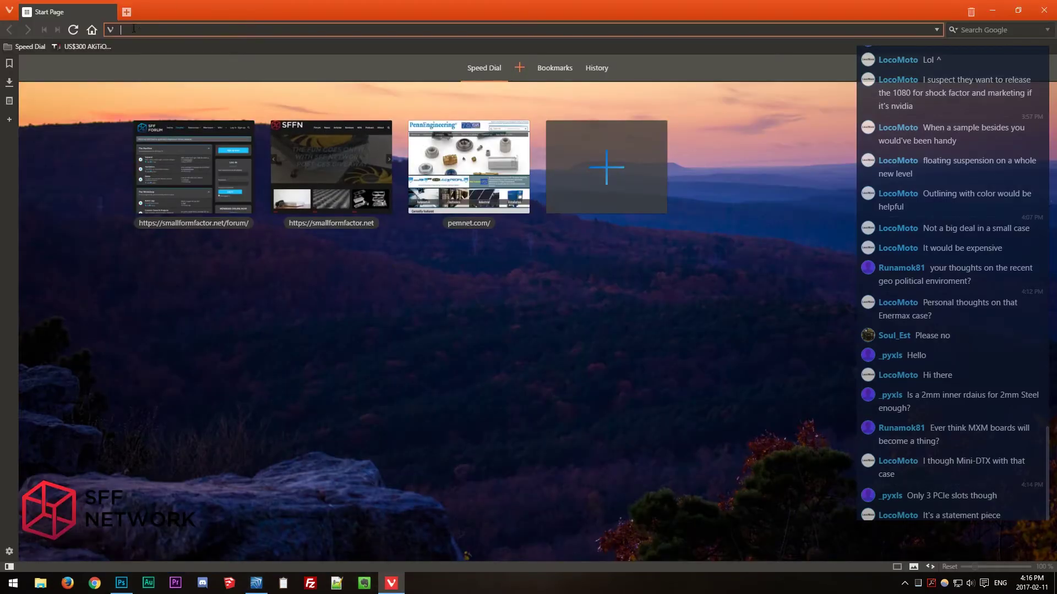
{"action": "type", "text": "bend radius"}
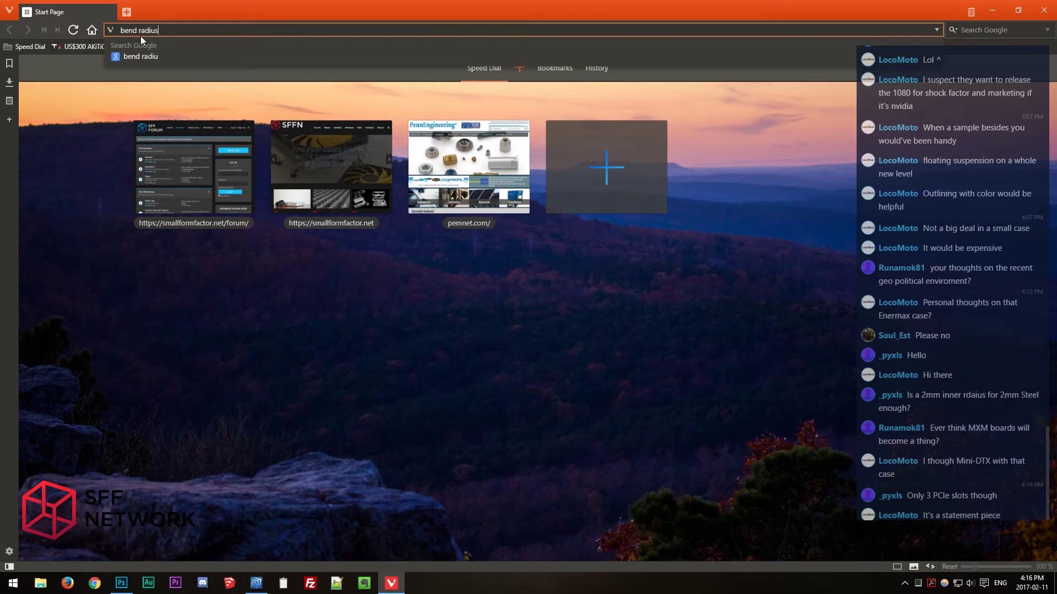
{"action": "type", "text": " tooling"}
{"action": "key", "text": "Return"}
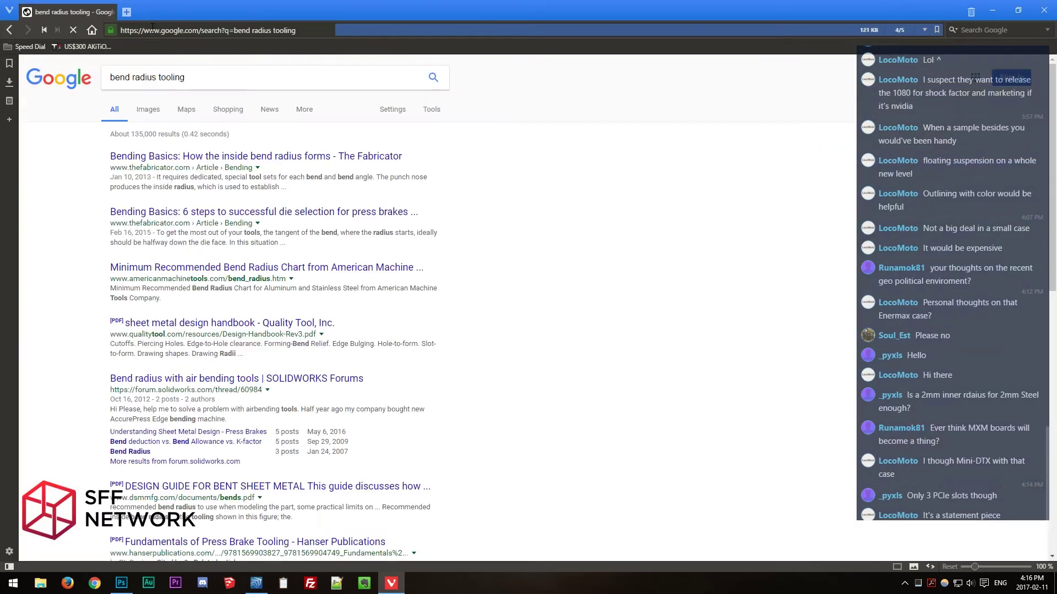
{"action": "left_click", "coordinate": [148, 109]}
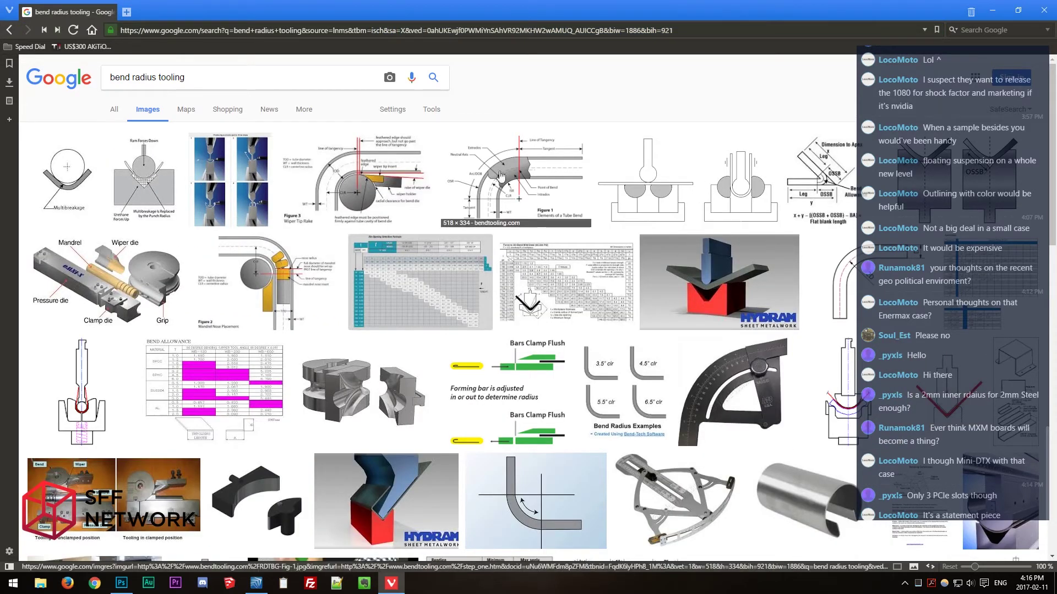
Examine the TRUMPF circular part image and the Hydram V-die bending image, then return to the bent part in SpaceClaim.
{"action": "left_click", "coordinate": [200, 189]}
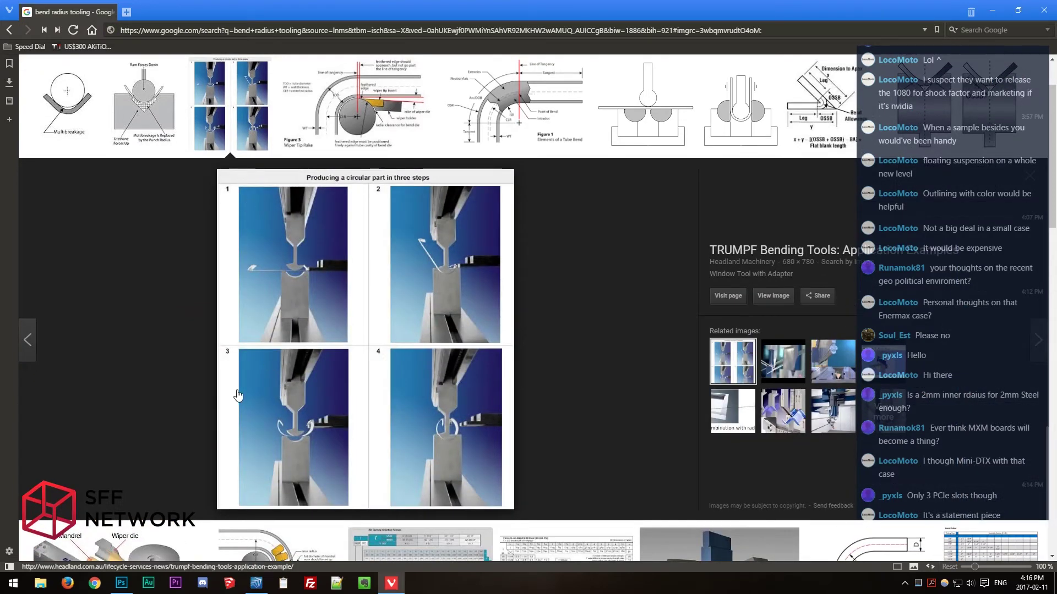
{"action": "scroll", "coordinate": [236, 391], "scroll_direction": "down", "scroll_amount": 5}
{"action": "left_click", "coordinate": [716, 264]}
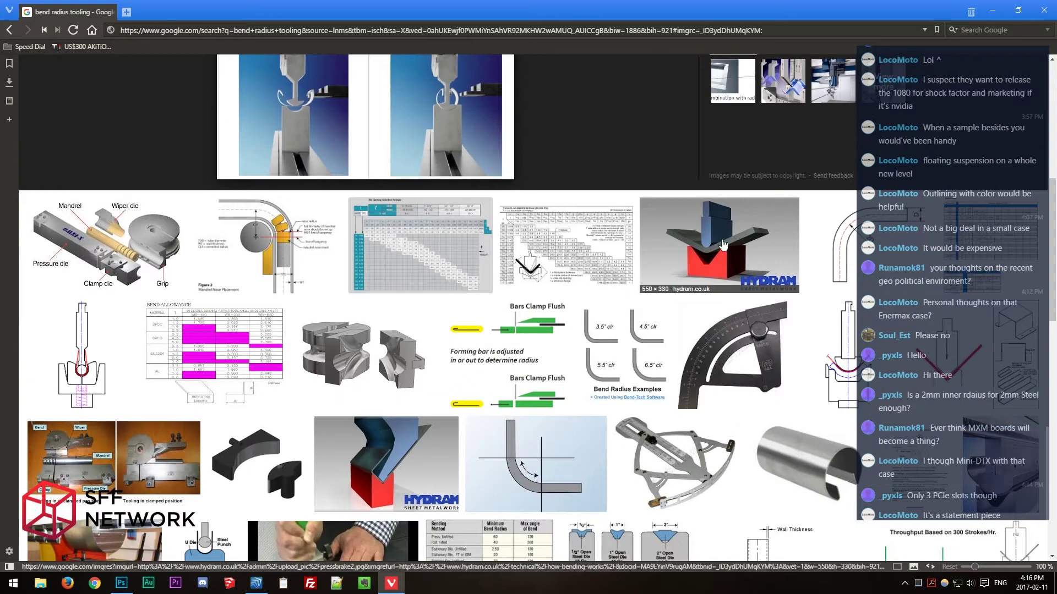
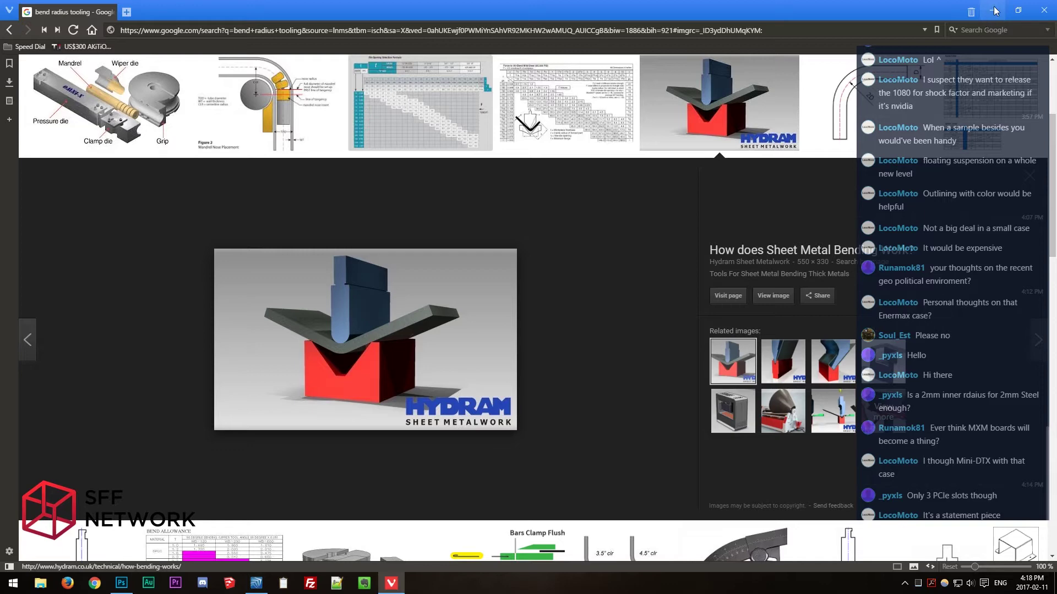
{"action": "left_click", "coordinate": [995, 11]}
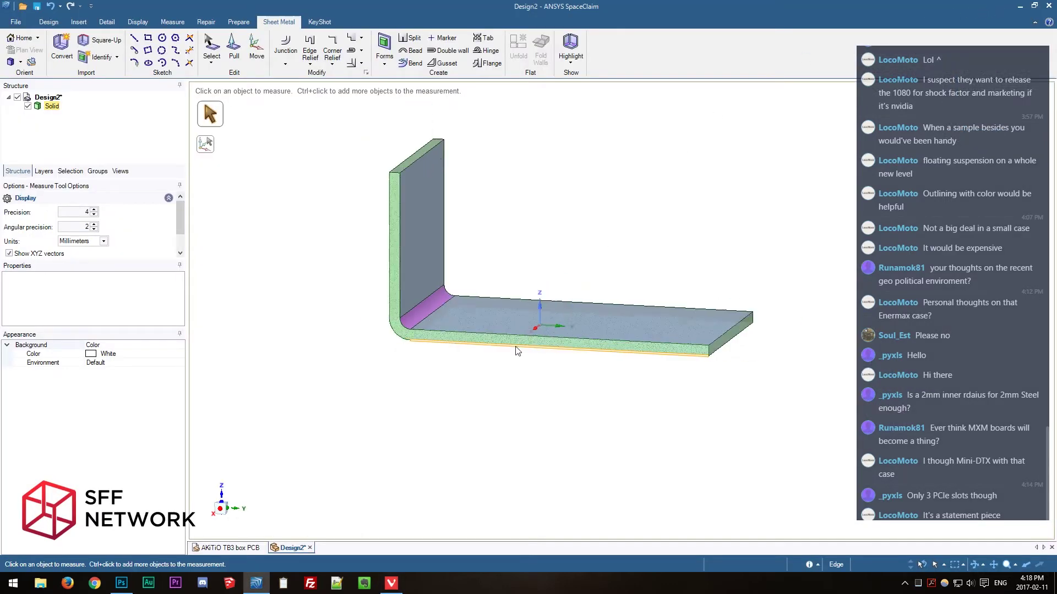
{"action": "scroll", "coordinate": [517, 351], "scroll_direction": "down", "scroll_amount": 2}
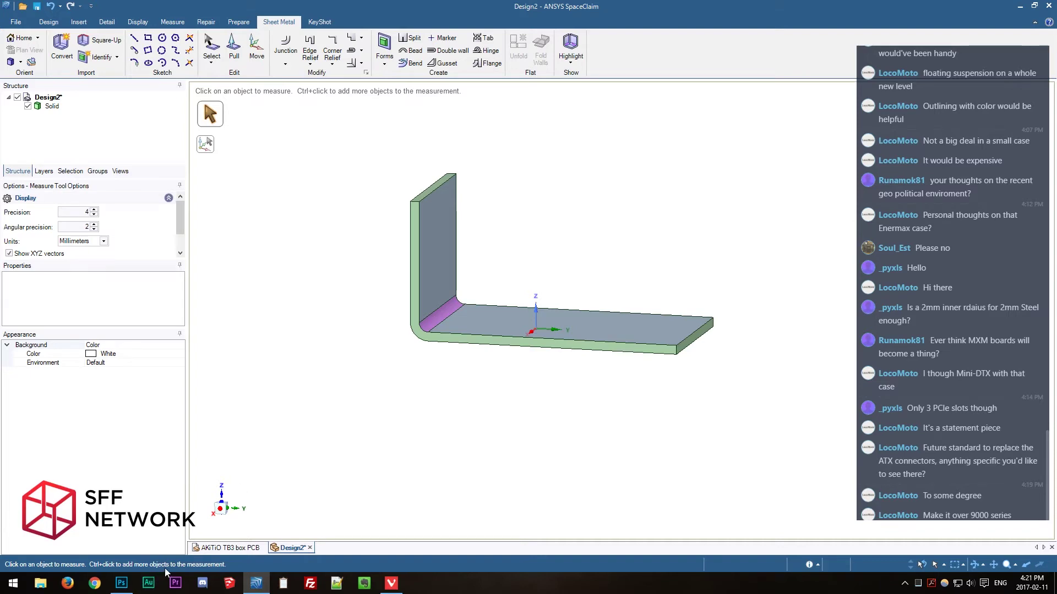
Switch to Vivaldi, search for "molex micro fit" in a new tab and open Molex's Micro-Fit 3.0 Connectors page.
{"action": "left_click", "coordinate": [391, 582]}
{"action": "left_click", "coordinate": [126, 12]}
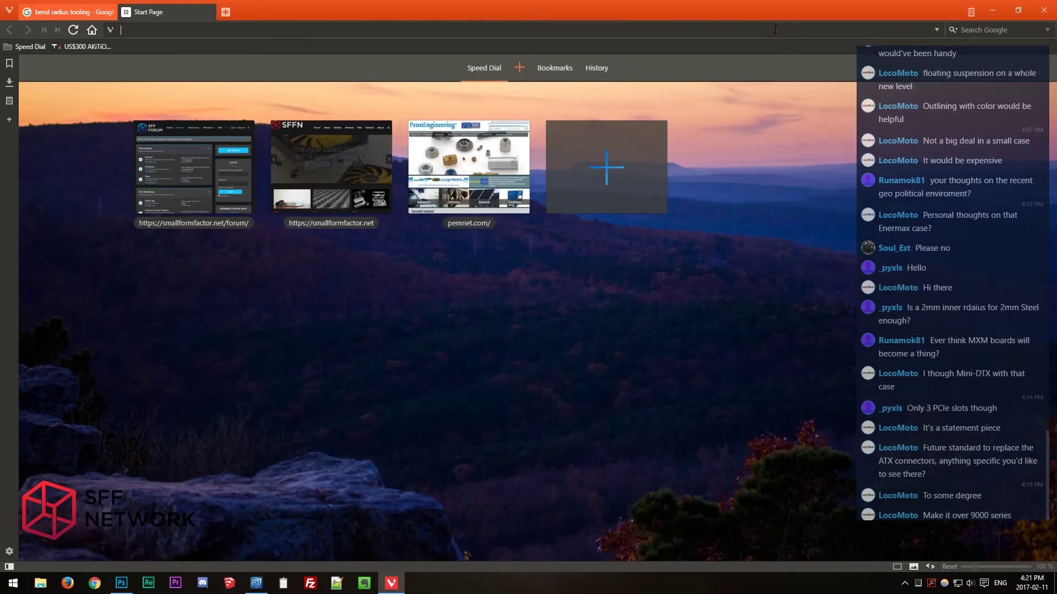
{"action": "type", "text": "mole"}
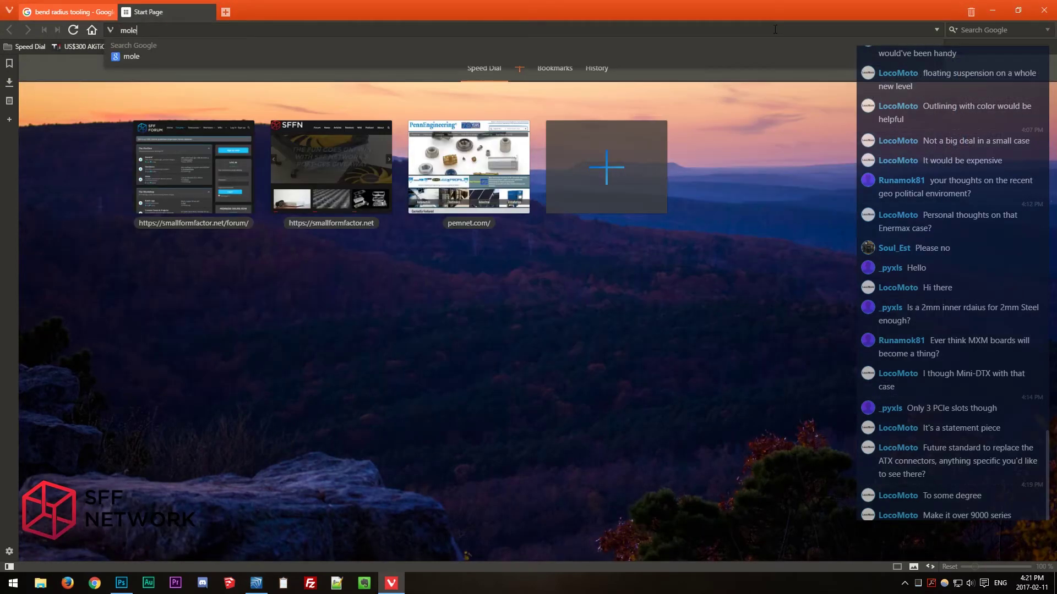
{"action": "type", "text": "x micro fit"}
{"action": "key", "text": "Return"}
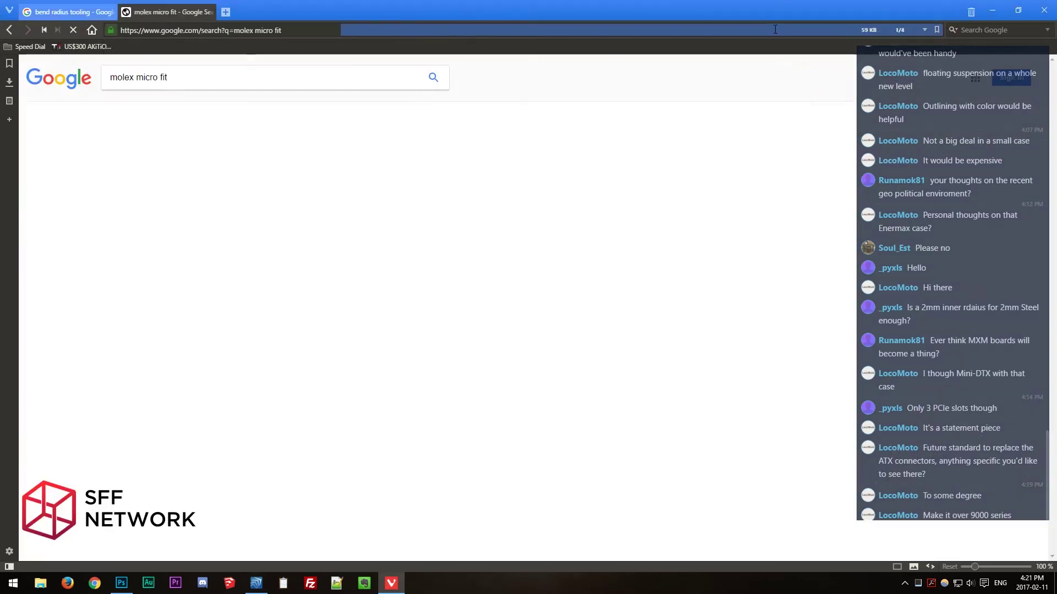
{"action": "left_click", "coordinate": [229, 157]}
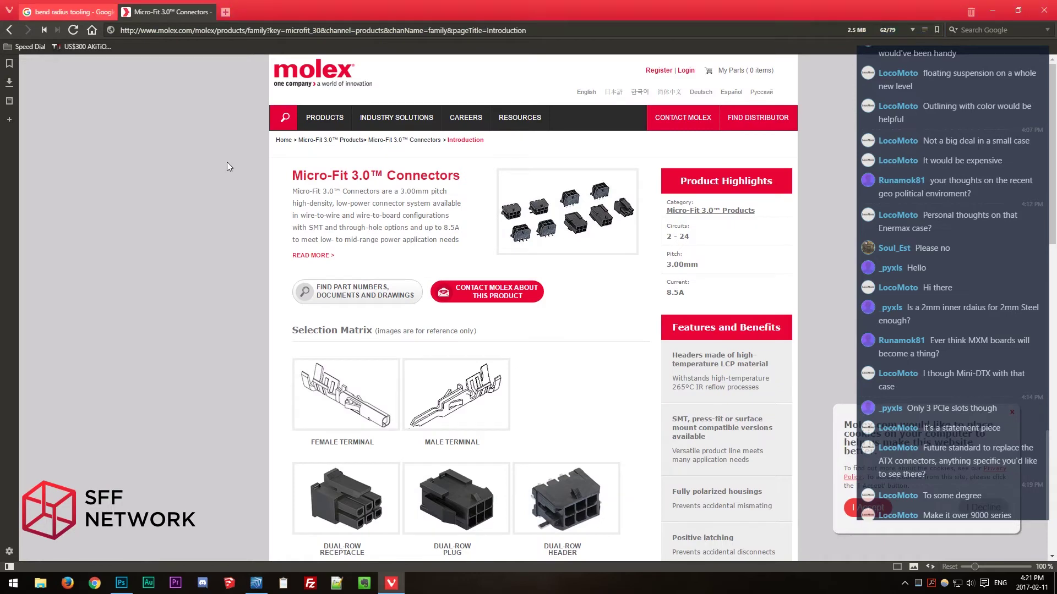
{"action": "middle_click", "coordinate": [11, 31]}
{"action": "left_click", "coordinate": [255, 14]}
{"action": "left_click", "coordinate": [201, 79]}
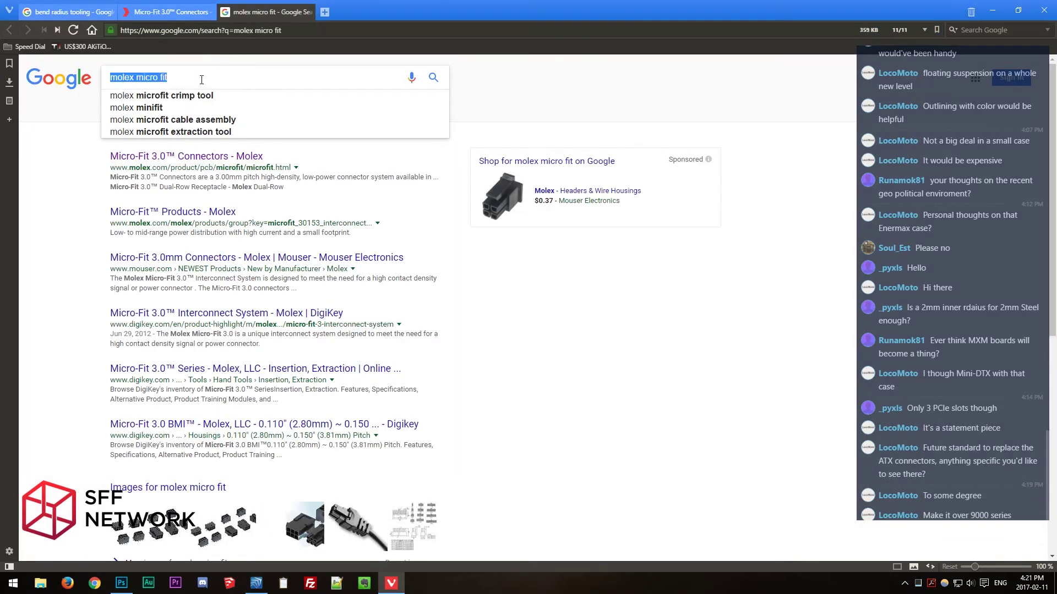
{"action": "type", "text": "mini fit jr"}
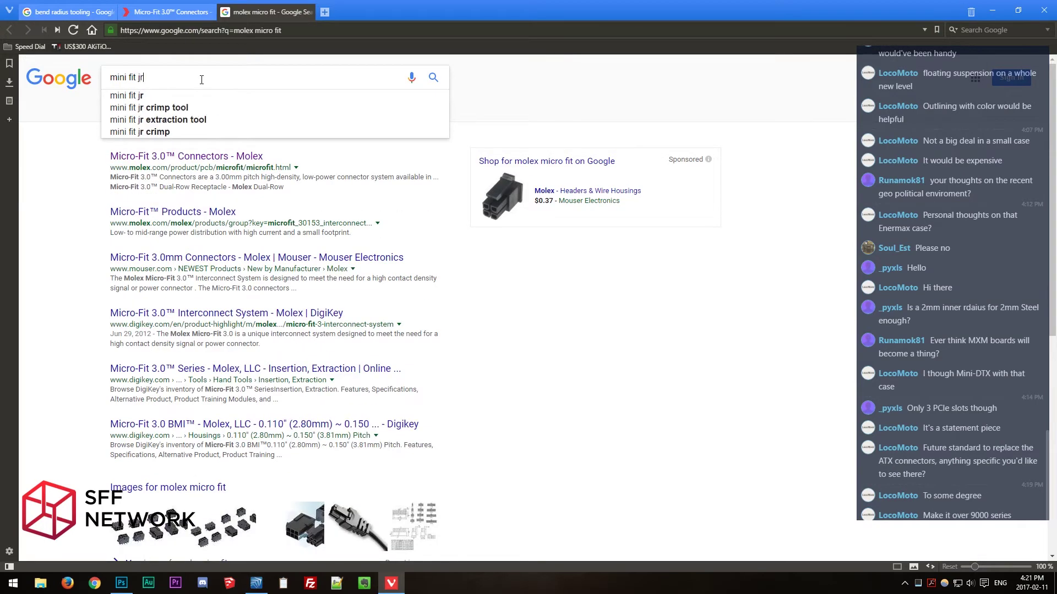
{"action": "key", "text": "Return"}
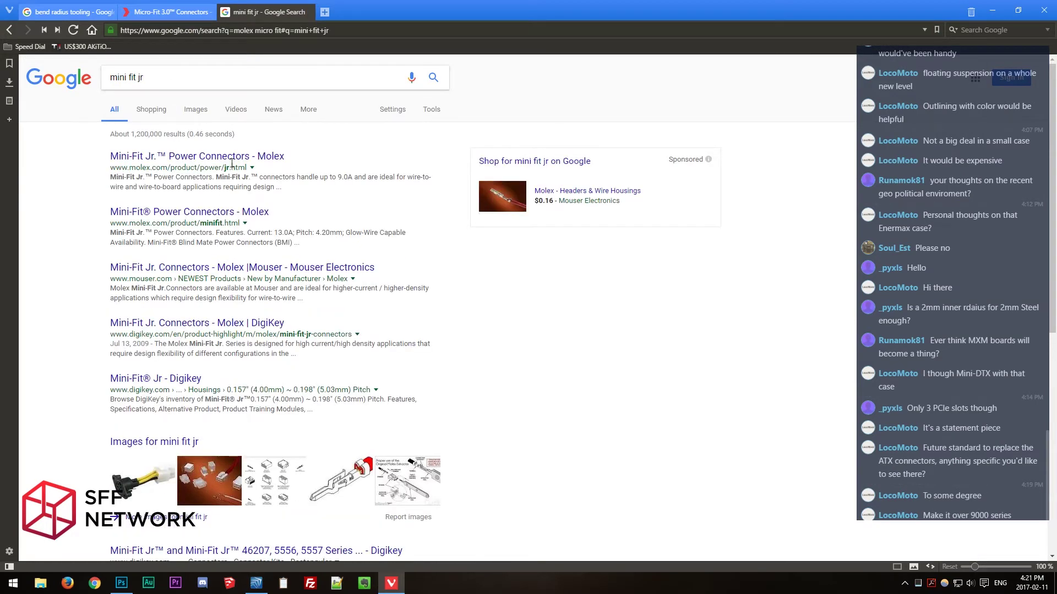
{"action": "left_click", "coordinate": [231, 165]}
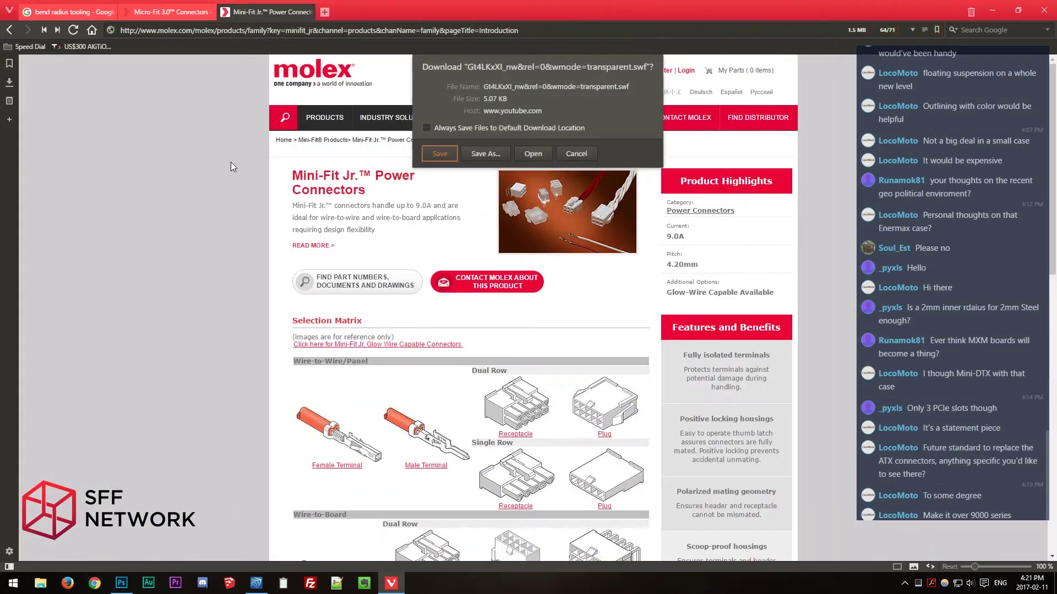
{"action": "left_click", "coordinate": [578, 155]}
Review the Mini-Fit Jr. page with its full description expanded, and open the part list for the wire-to-wire dual-row receptacle.
{"action": "scroll", "coordinate": [239, 279], "scroll_direction": "down", "scroll_amount": 9}
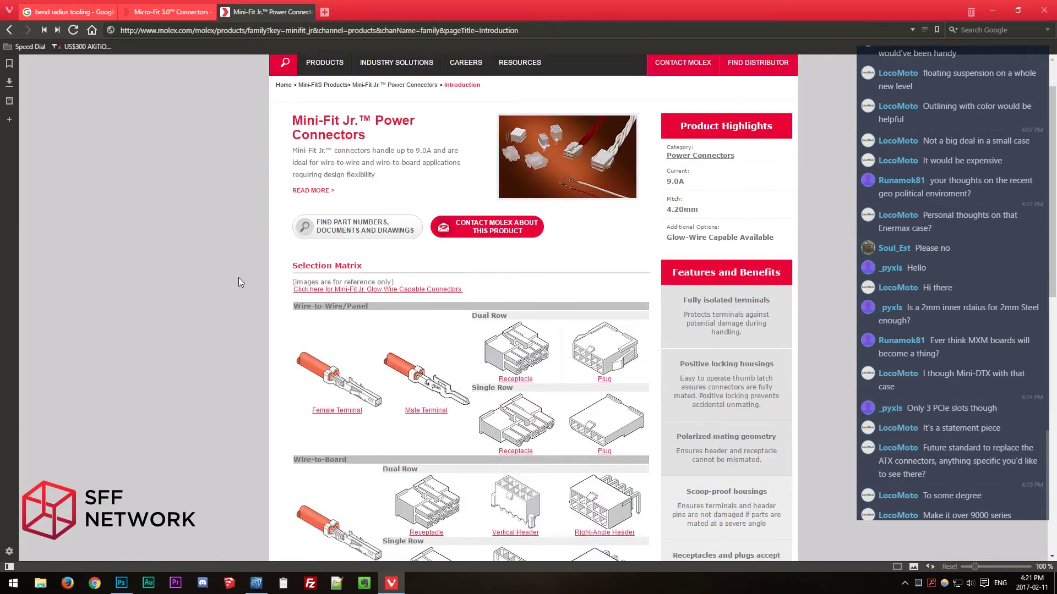
{"action": "scroll", "coordinate": [238, 280], "scroll_direction": "up", "scroll_amount": 6}
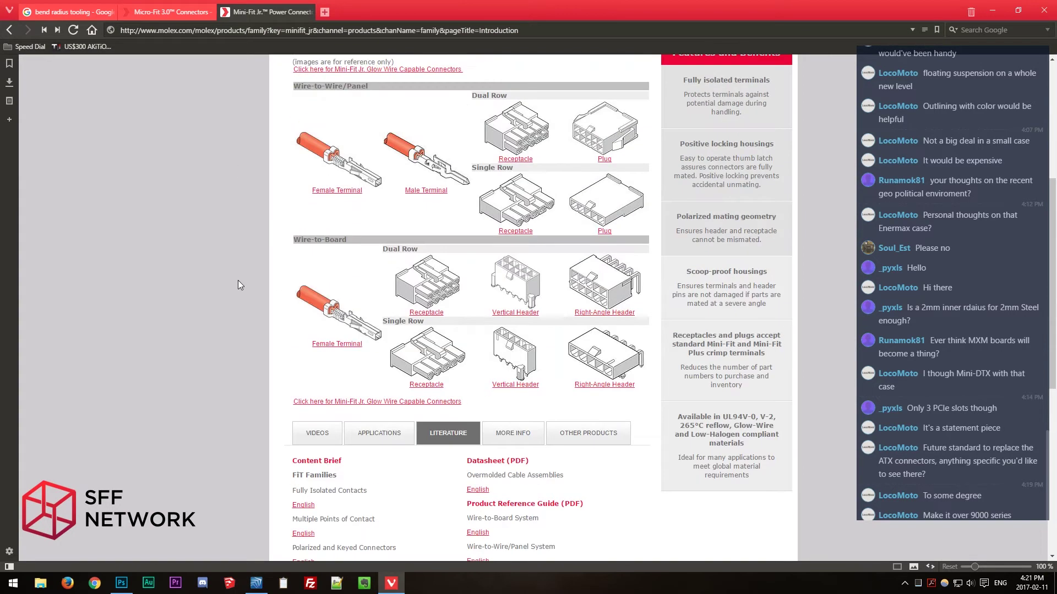
{"action": "scroll", "coordinate": [458, 257], "scroll_direction": "up", "scroll_amount": 3}
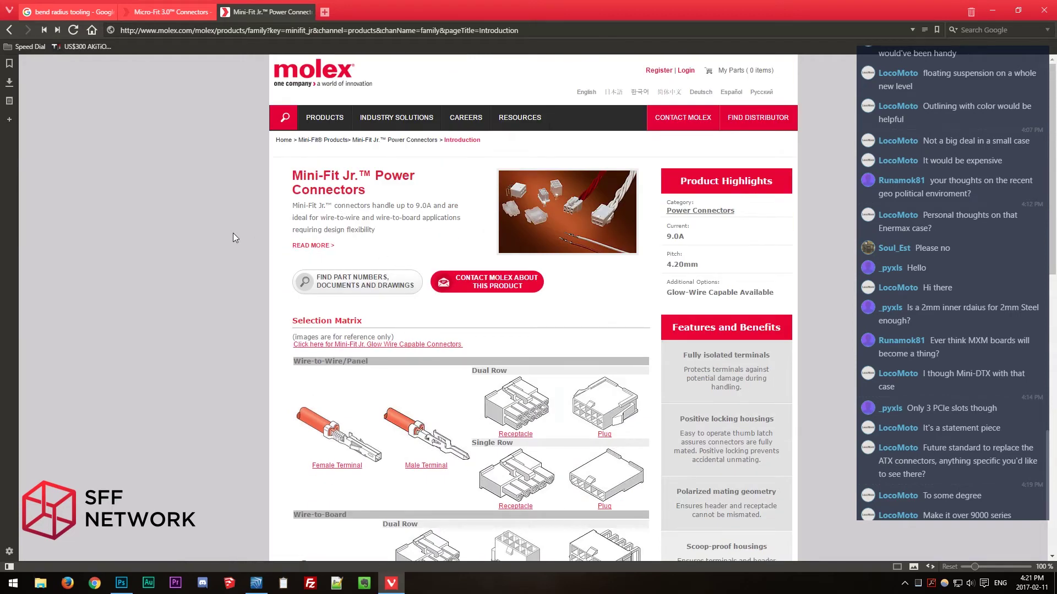
{"action": "left_click", "coordinate": [312, 246]}
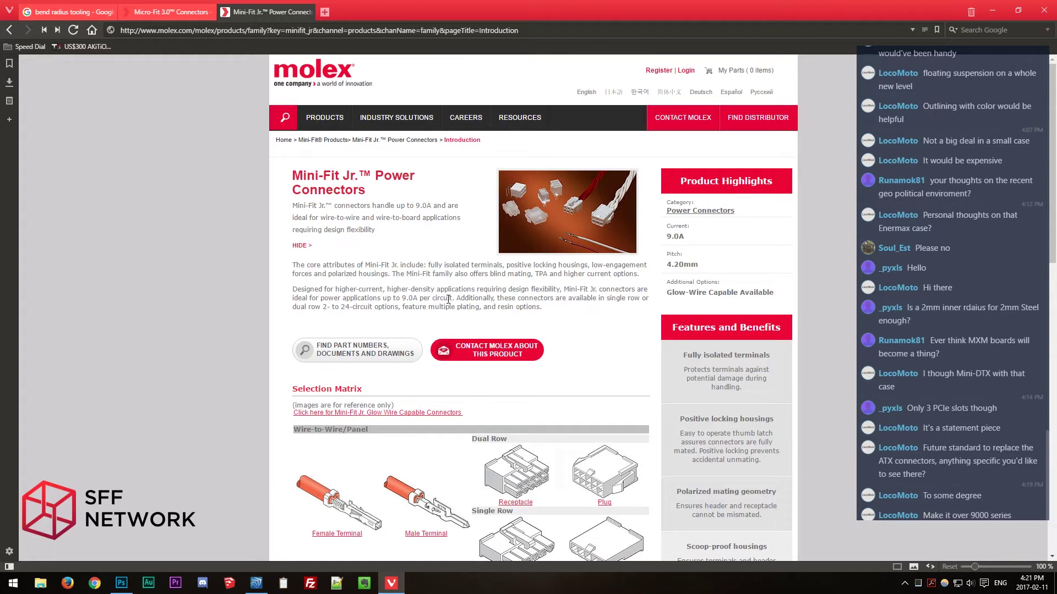
{"action": "scroll", "coordinate": [347, 316], "scroll_direction": "down", "scroll_amount": 4}
{"action": "left_click", "coordinate": [533, 254]}
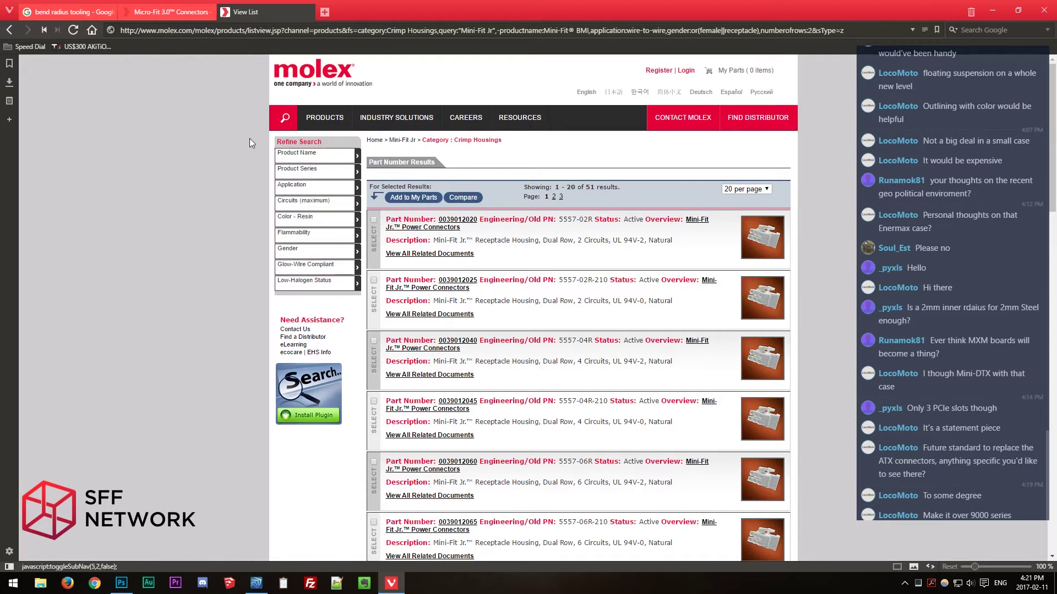
Check the Micro-Fit 3.0 page for comparison, and go back from the part list to the Mini-Fit Jr. page without downloading the offered file.
{"action": "left_click", "coordinate": [184, 12]}
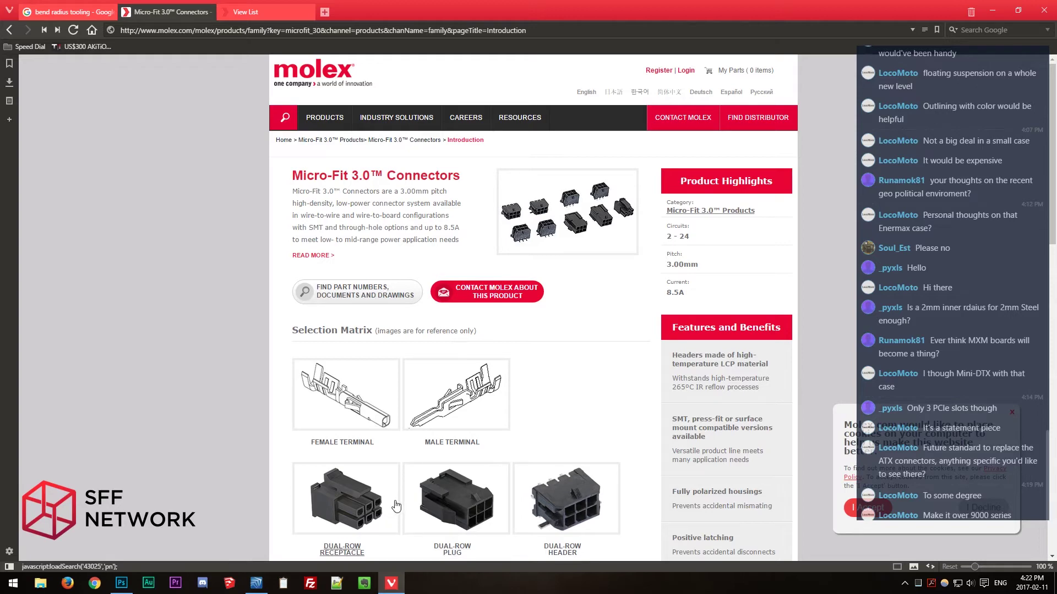
{"action": "left_click", "coordinate": [256, 16]}
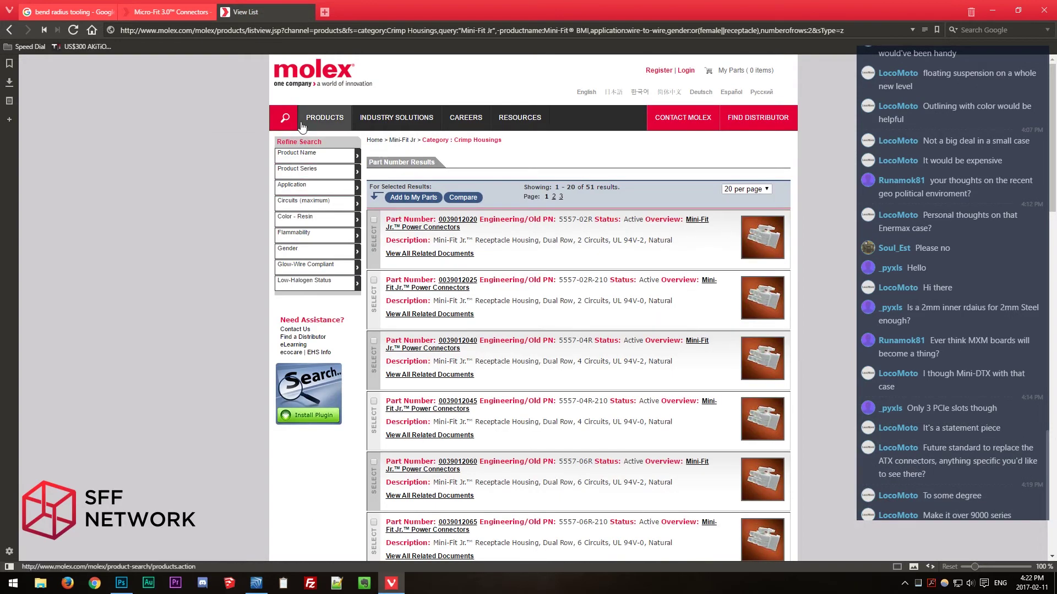
{"action": "key", "text": "alt+Left"}
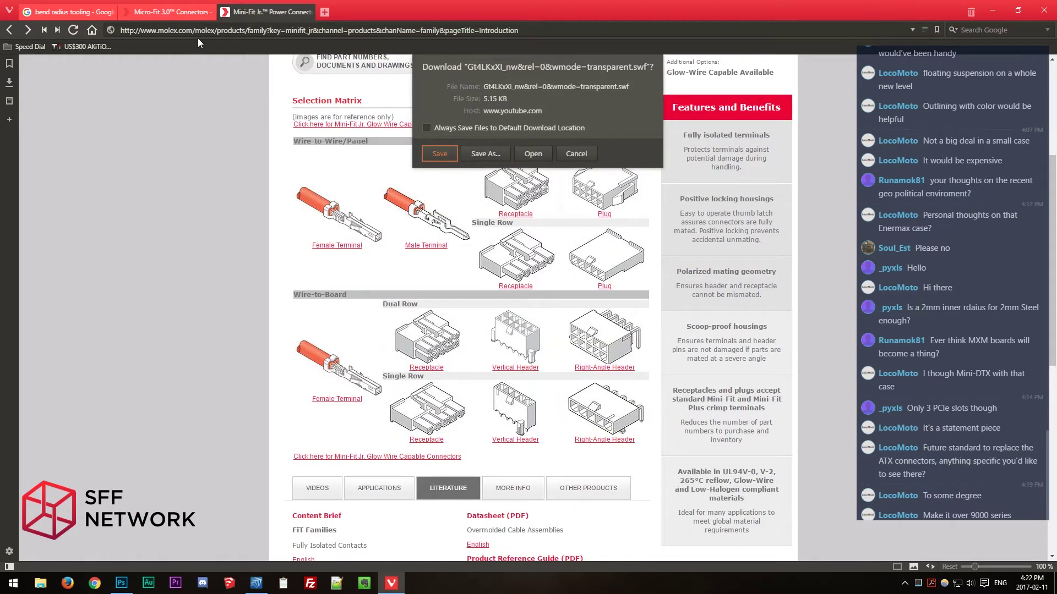
{"action": "left_click", "coordinate": [577, 154]}
{"action": "left_click", "coordinate": [525, 30]}
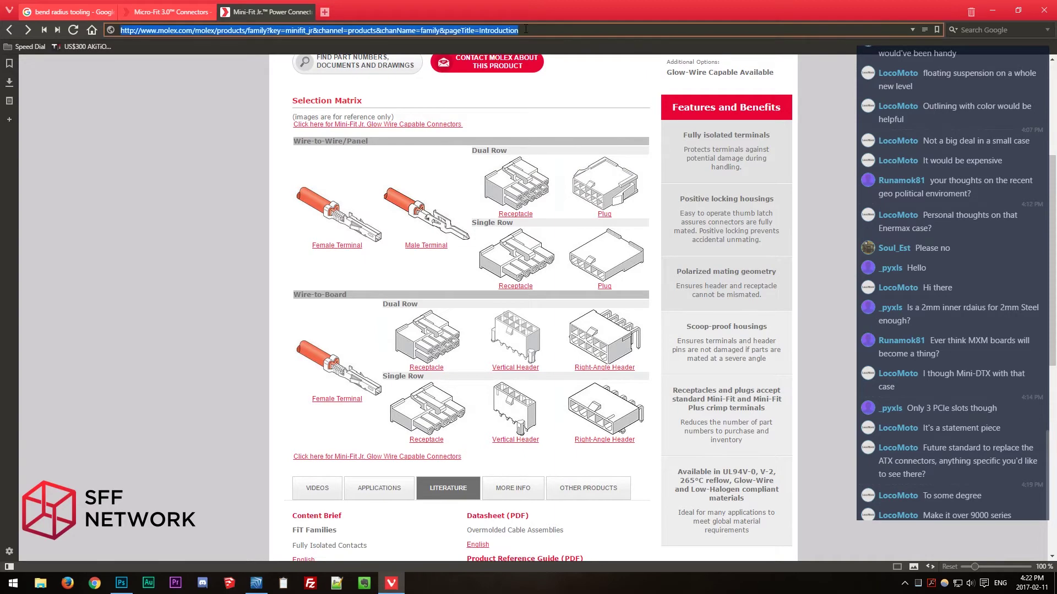
{"action": "type", "text": "mini fit jr "}
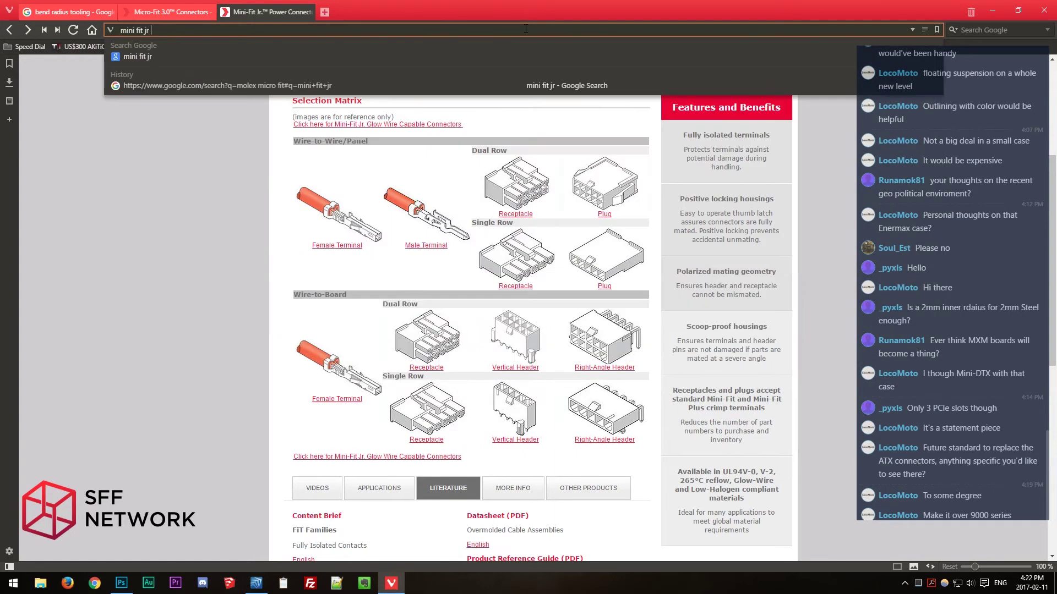
{"action": "type", "text": "pitch"}
{"action": "key", "text": "Return"}
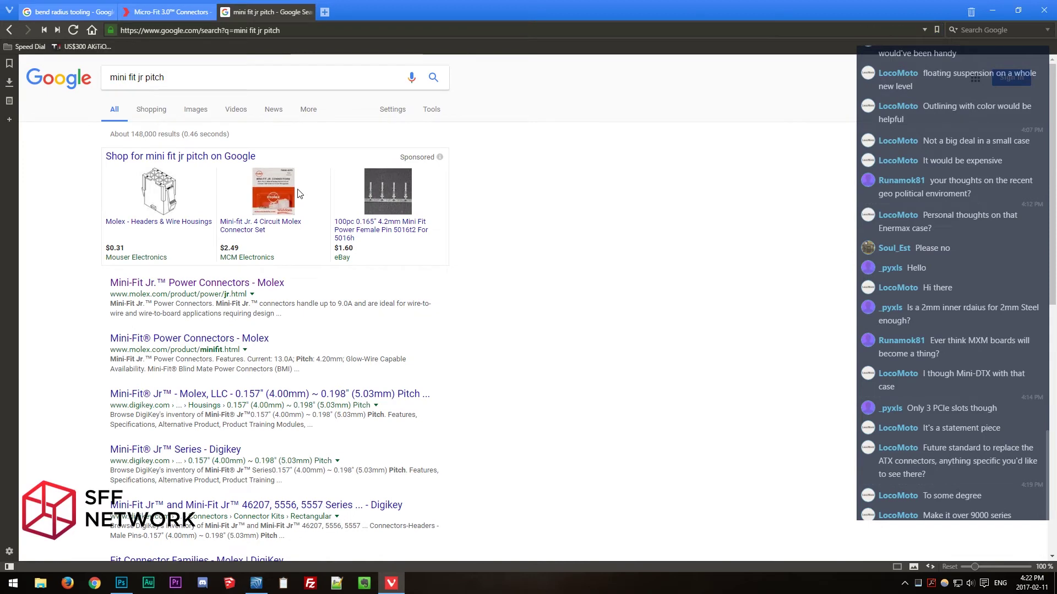
{"action": "left_click", "coordinate": [235, 344]}
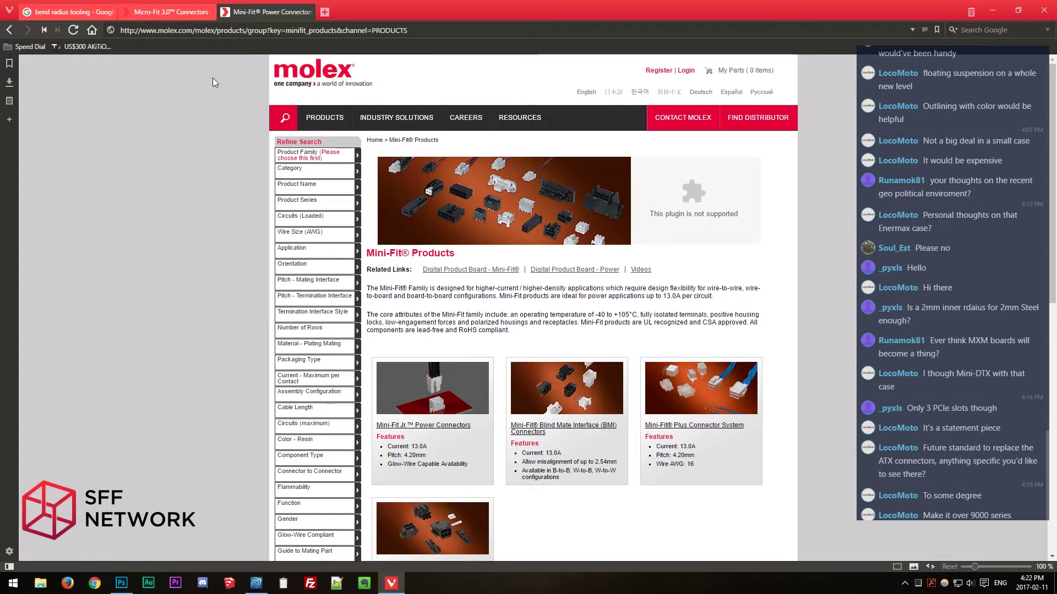
Compare the Micro-Fit 3.0 specifications and selection matrix with the current and pitch features on the Mini-Fit Products page.
{"action": "left_click", "coordinate": [174, 11]}
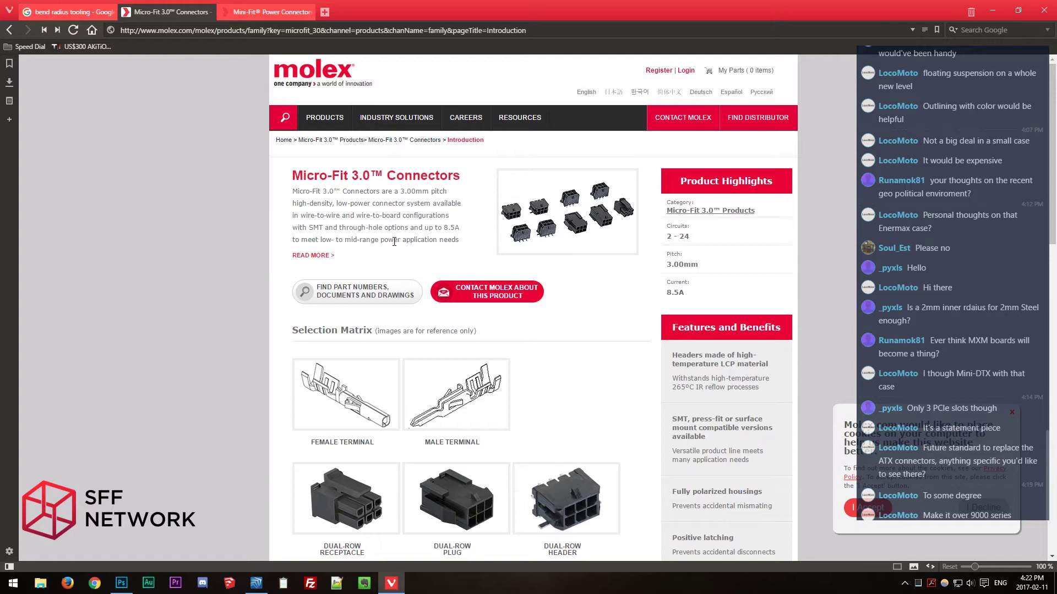
{"action": "scroll", "coordinate": [554, 362], "scroll_direction": "down", "scroll_amount": 2}
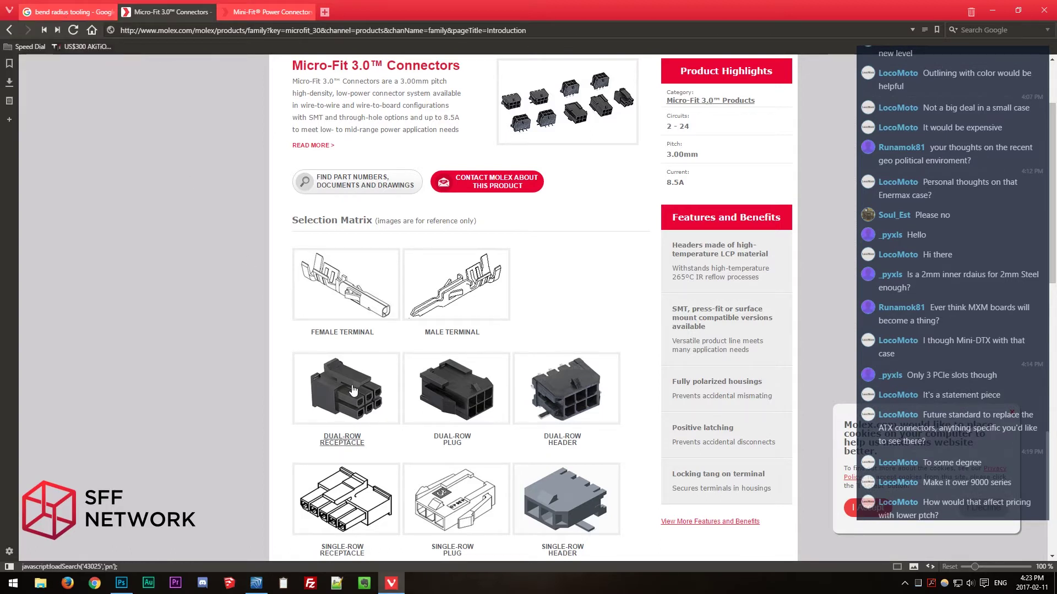
{"action": "mouse_move", "coordinate": [70, 15]}
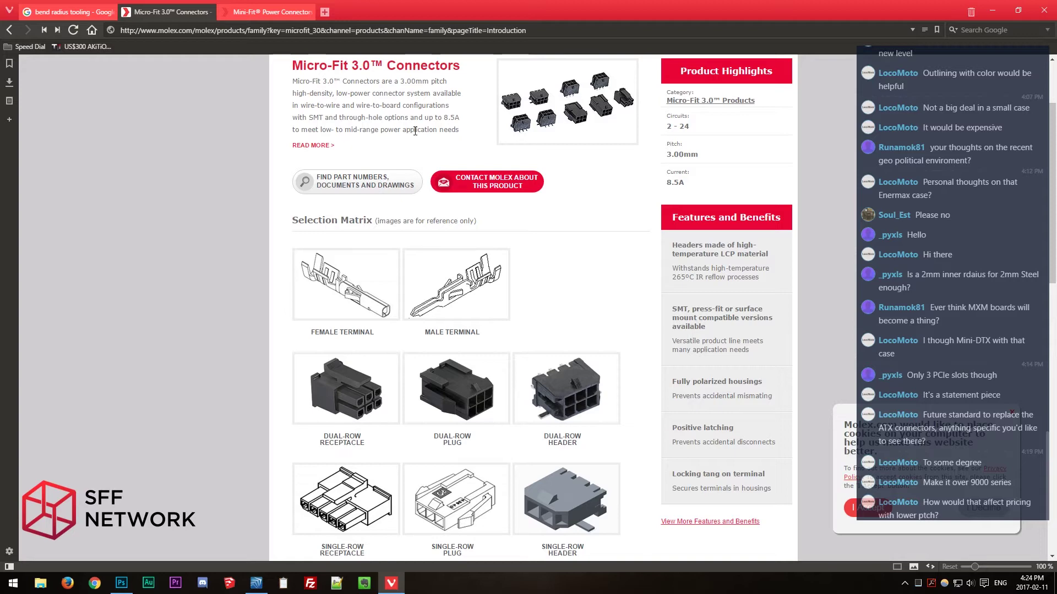
{"action": "left_click", "coordinate": [247, 13]}
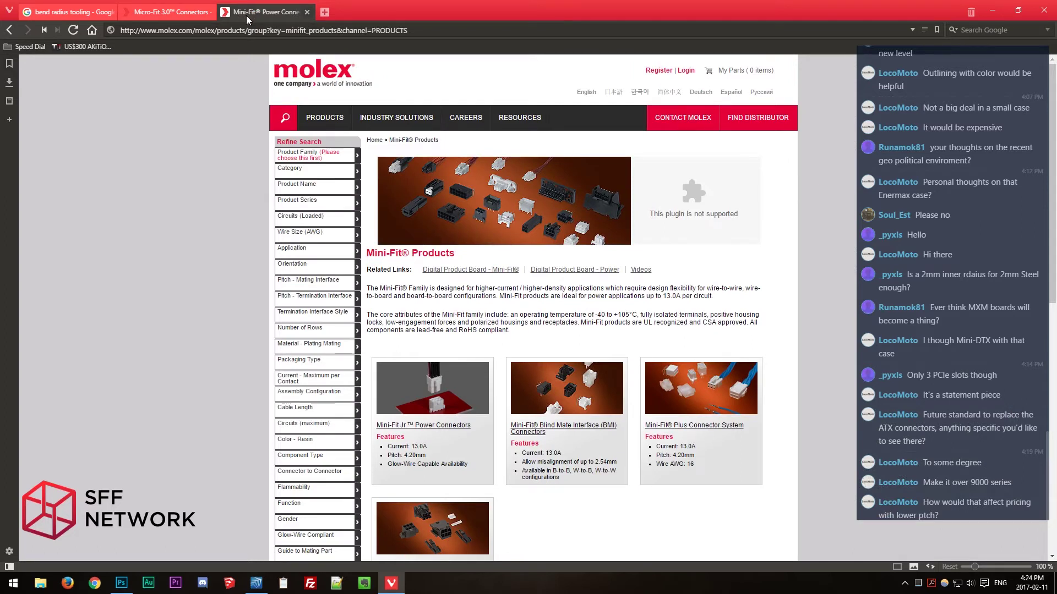
{"action": "left_click", "coordinate": [170, 12]}
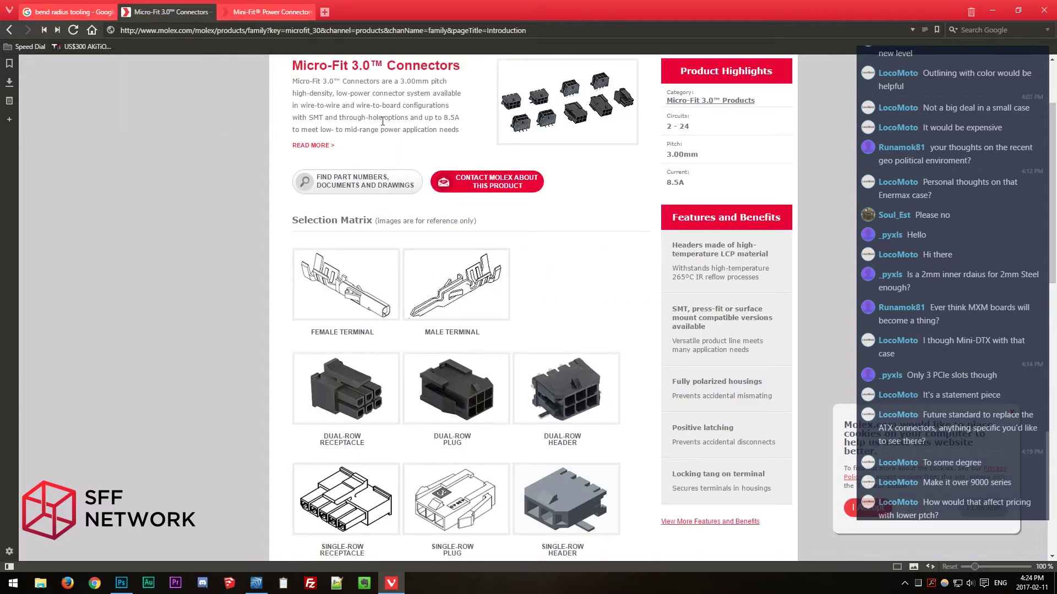
{"action": "left_click", "coordinate": [277, 13]}
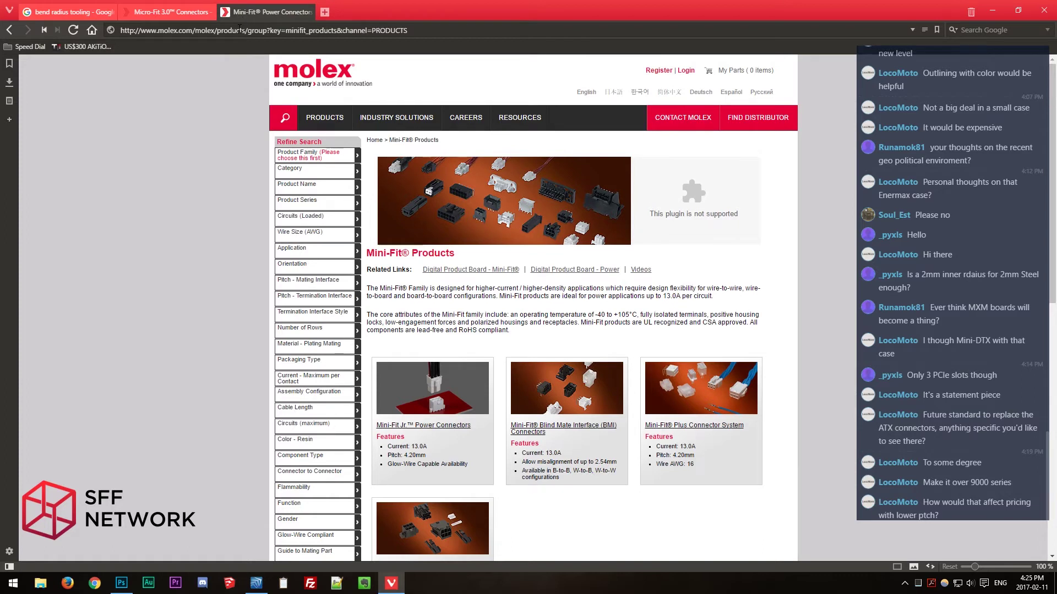
{"action": "left_click", "coordinate": [166, 12]}
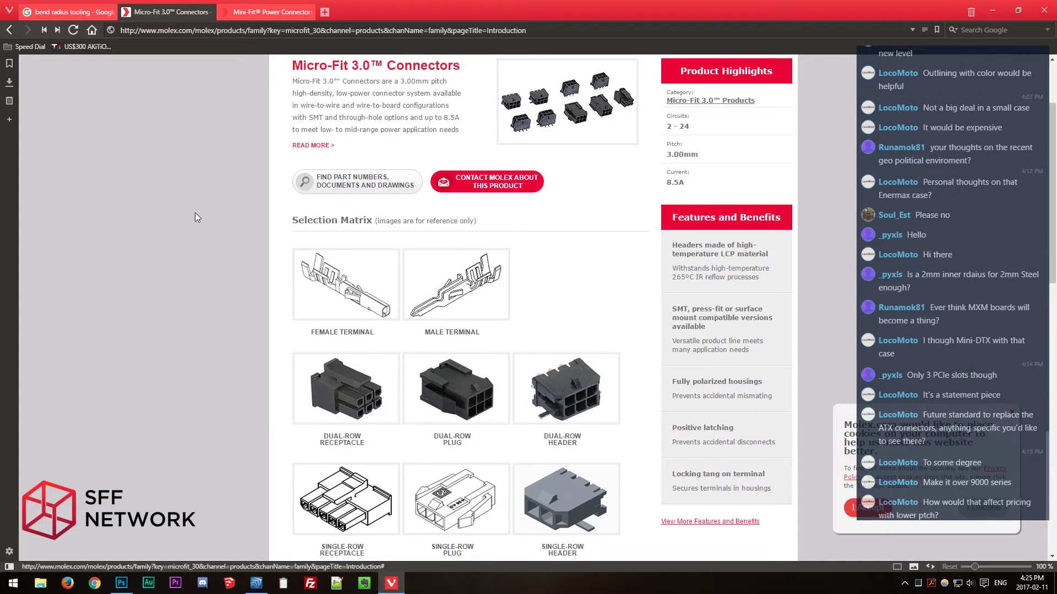
{"action": "scroll", "coordinate": [196, 213], "scroll_direction": "down", "scroll_amount": 1}
{"action": "scroll", "coordinate": [197, 216], "scroll_direction": "down", "scroll_amount": 2}
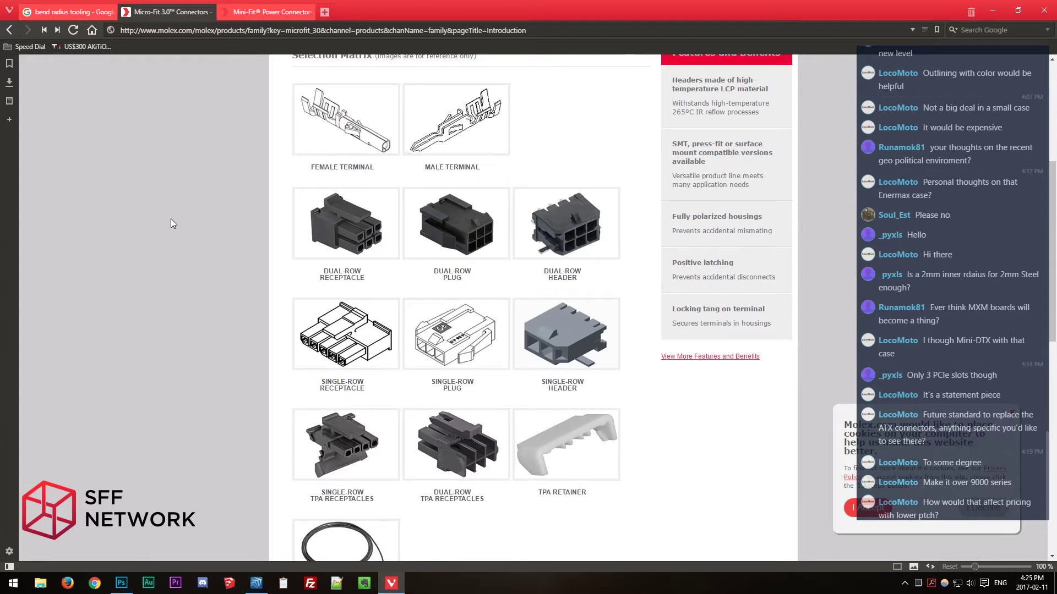
{"action": "mouse_move", "coordinate": [42, 12]}
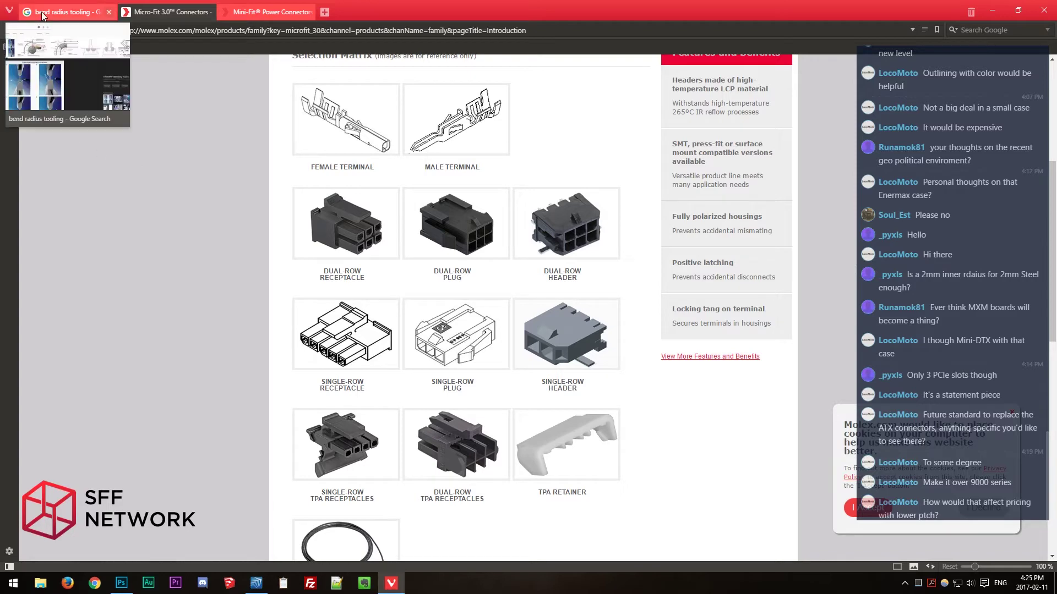
{"action": "left_click", "coordinate": [255, 12]}
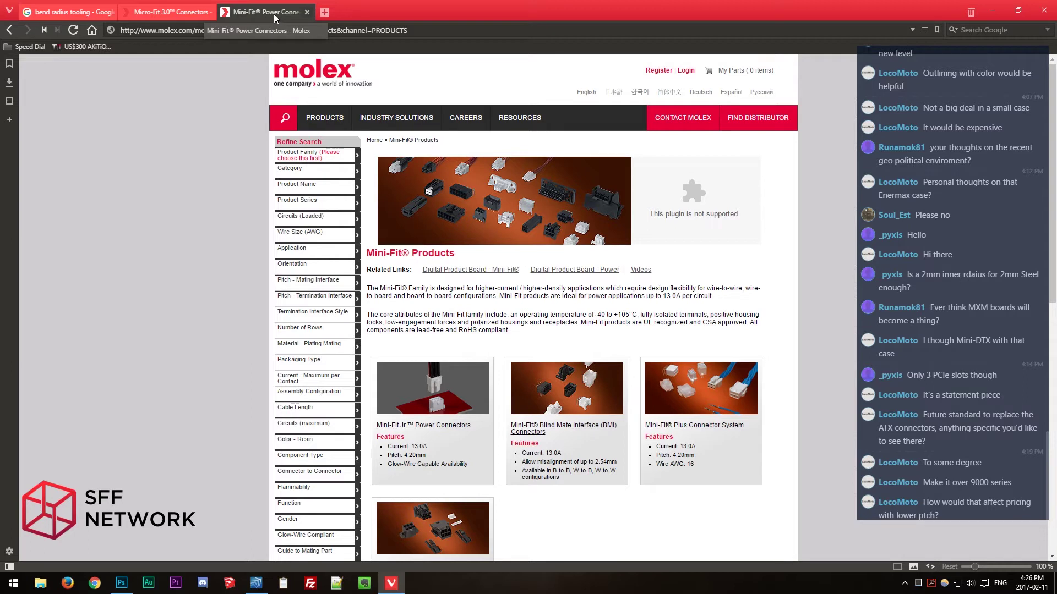
Close both Molex pages and return to the start of the "bend radius tooling" image results.
{"action": "middle_click", "coordinate": [242, 12]}
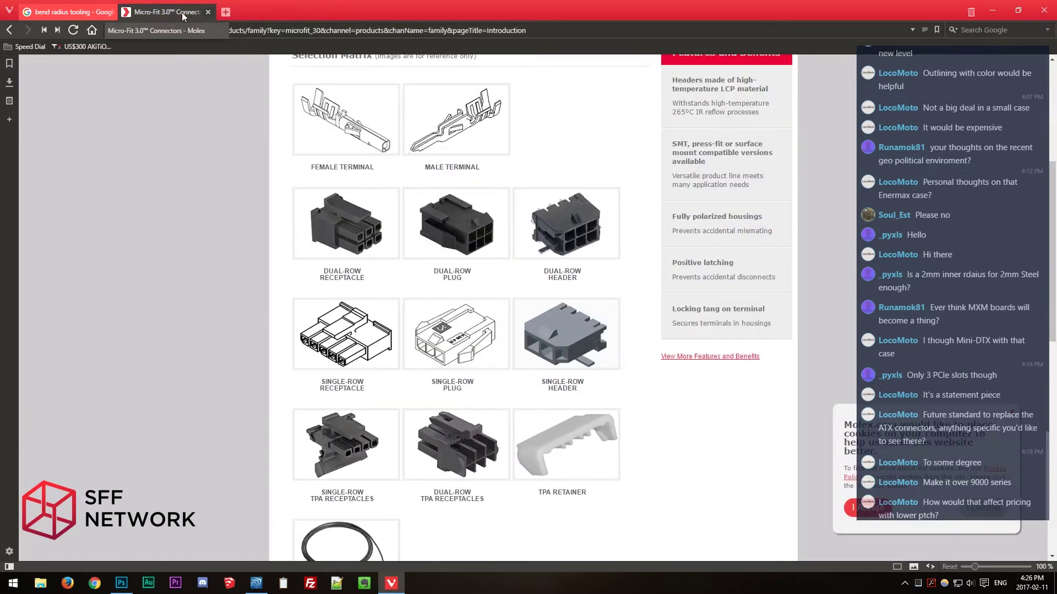
{"action": "middle_click", "coordinate": [184, 17]}
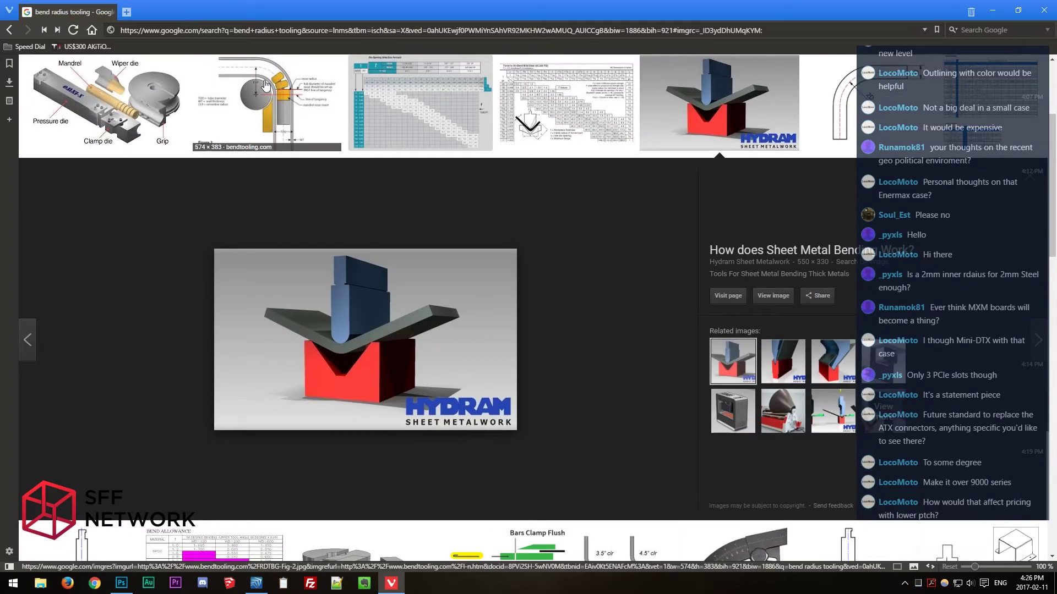
{"action": "scroll", "coordinate": [197, 210], "scroll_direction": "up", "scroll_amount": 2}
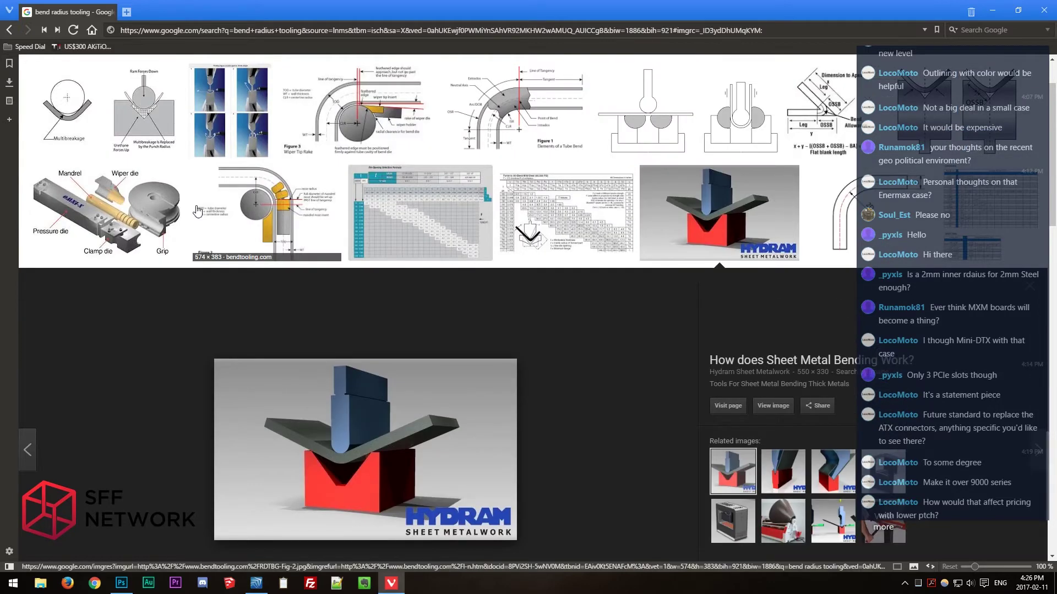
{"action": "scroll", "coordinate": [197, 210], "scroll_direction": "up", "scroll_amount": 2}
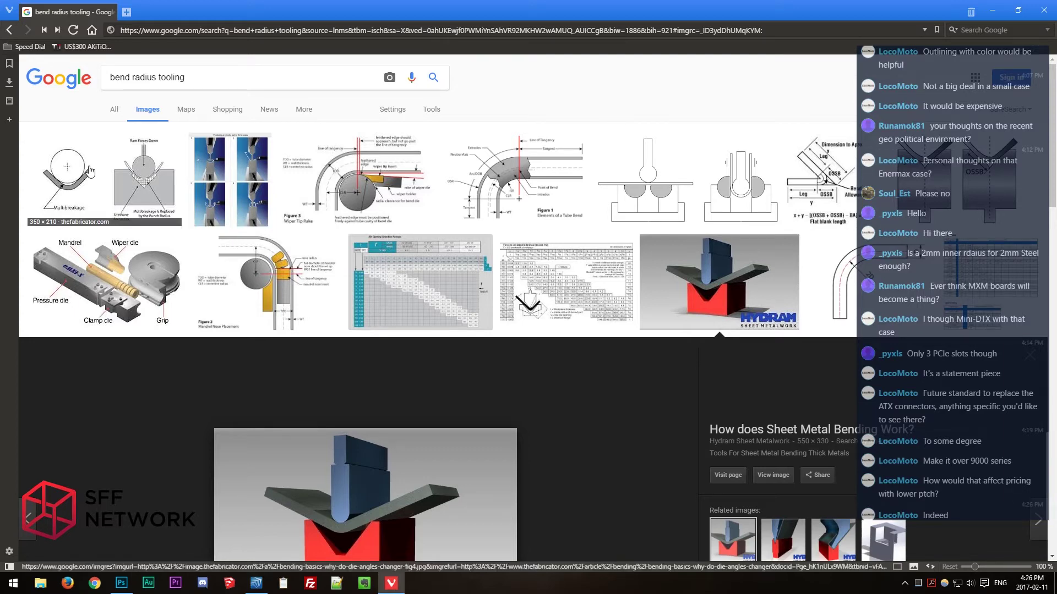
Replace the bend tooling image results with the empty Google home page.
{"action": "left_click", "coordinate": [130, 31]}
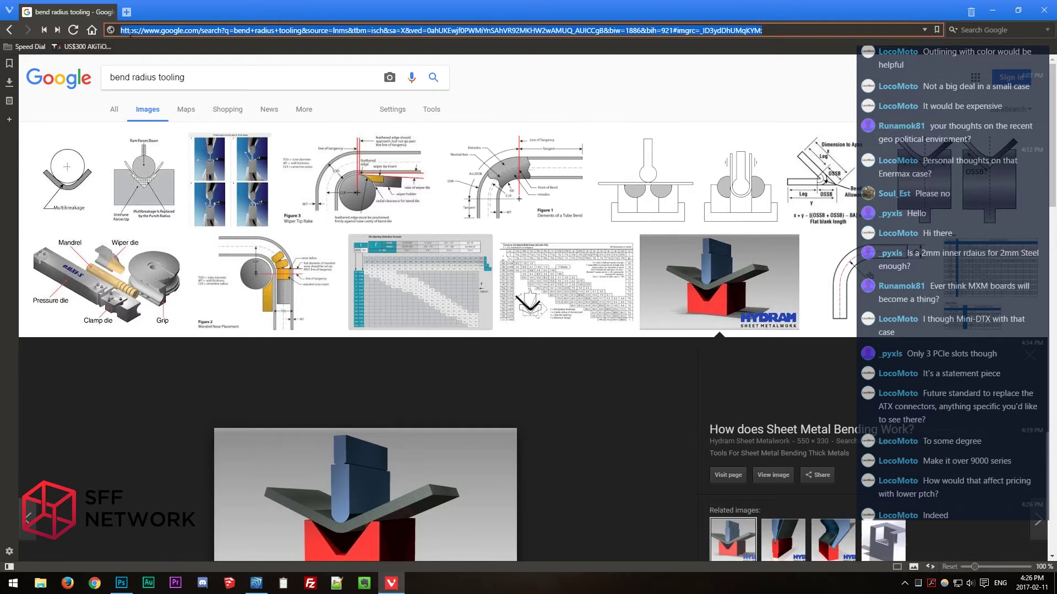
{"action": "type", "text": "go"}
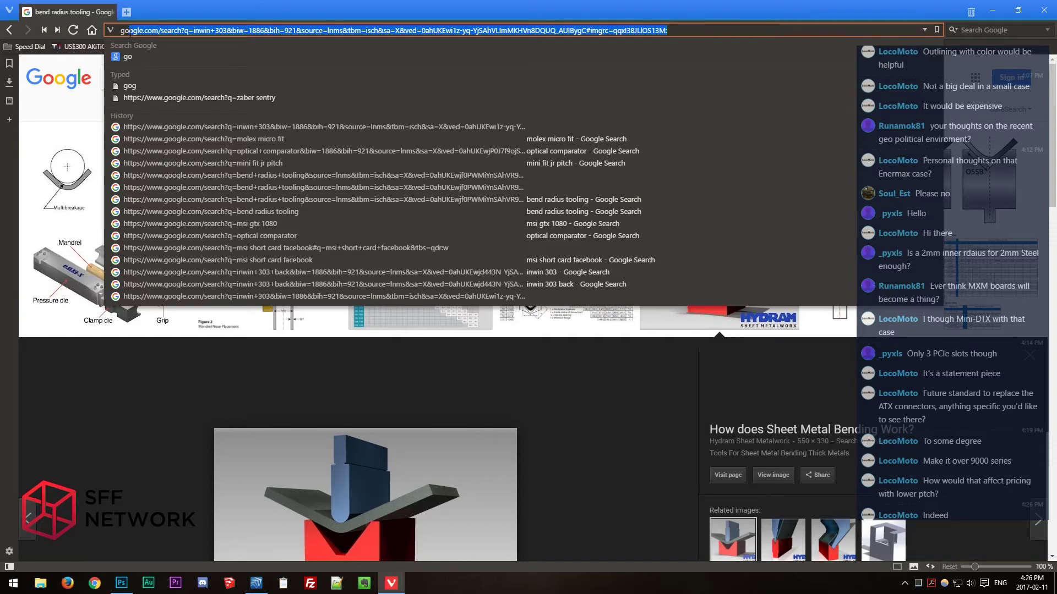
{"action": "key", "text": "Return"}
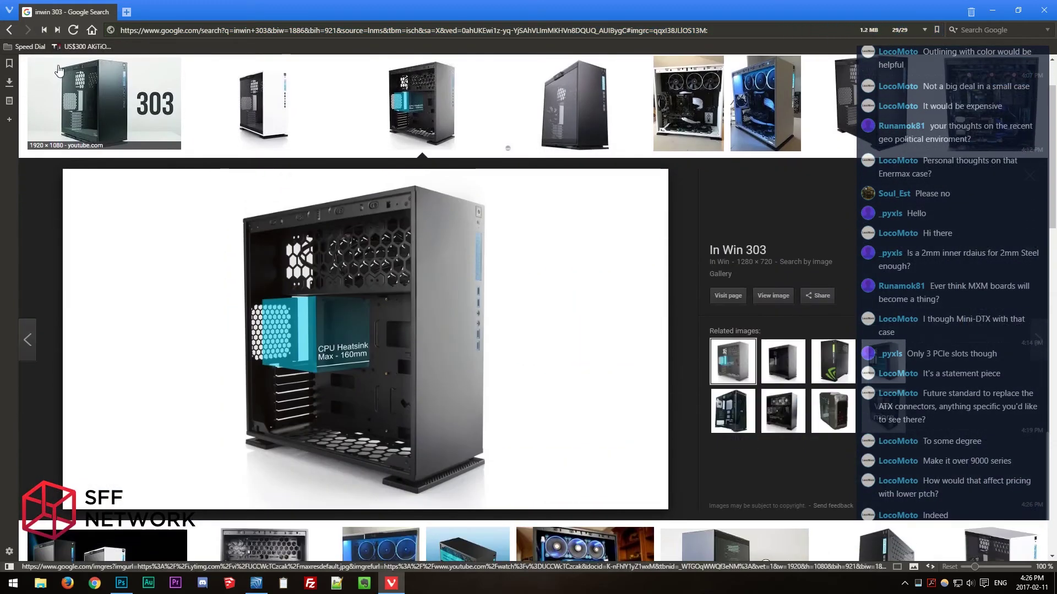
{"action": "scroll", "coordinate": [59, 70], "scroll_direction": "up", "scroll_amount": 2}
{"action": "left_click", "coordinate": [55, 82]}
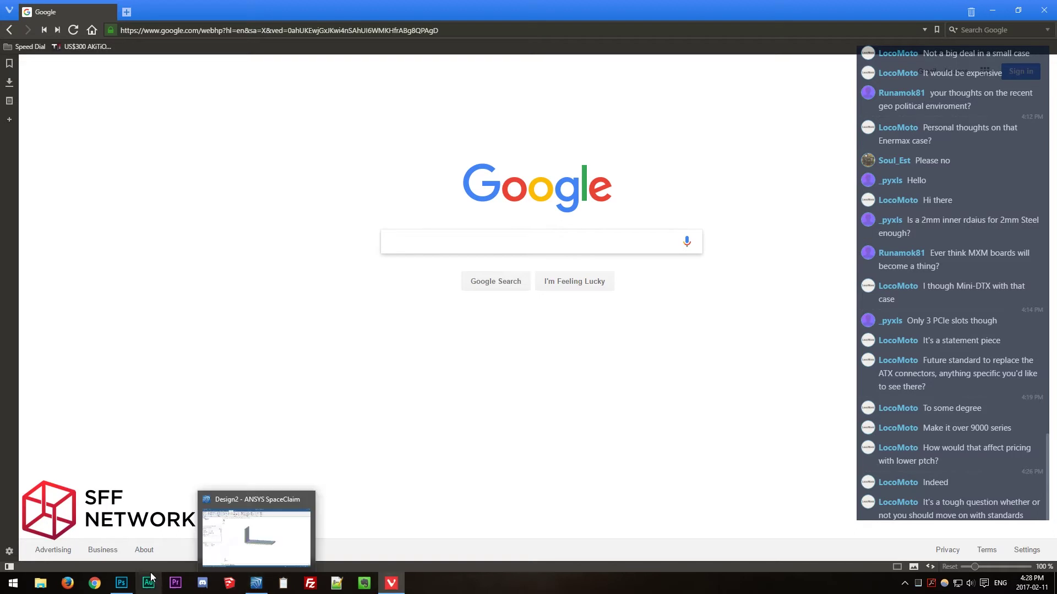
{"action": "mouse_move", "coordinate": [122, 589]}
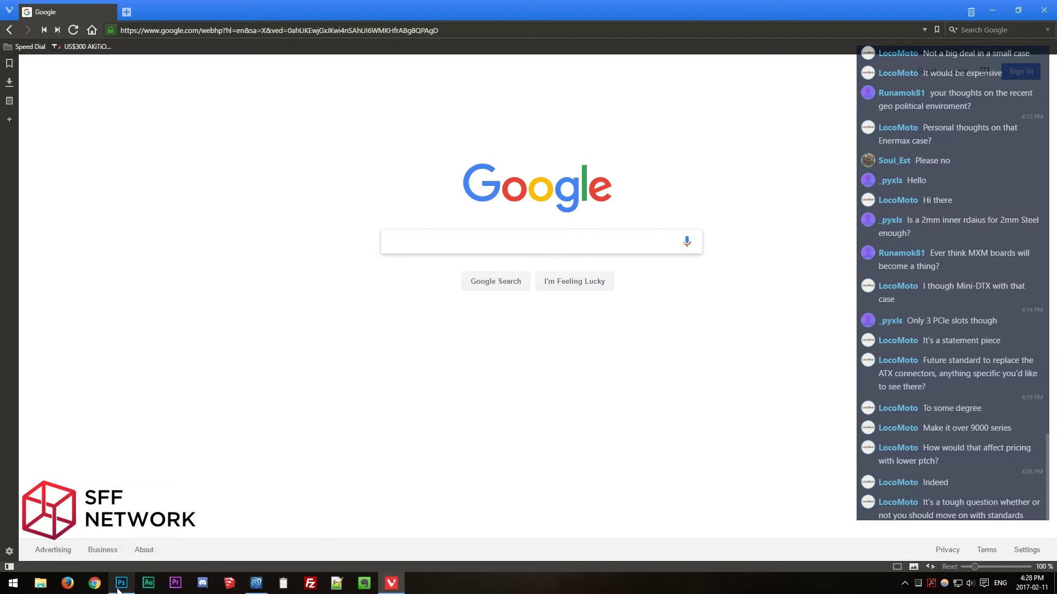
{"action": "left_click", "coordinate": [121, 583]}
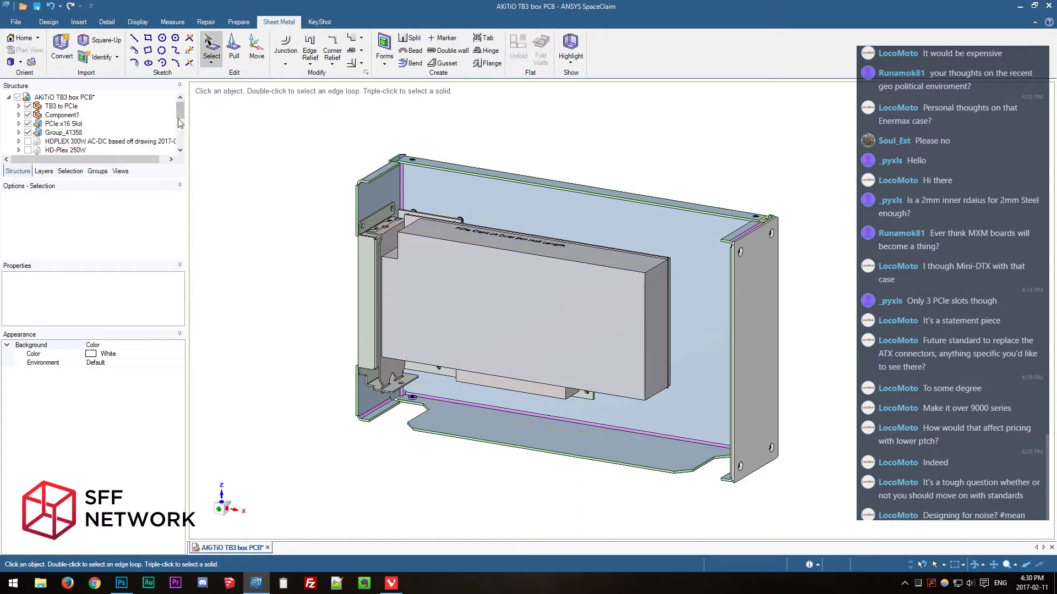
{"action": "left_click_drag", "start_coordinate": [178, 117], "coordinate": [184, 90]}
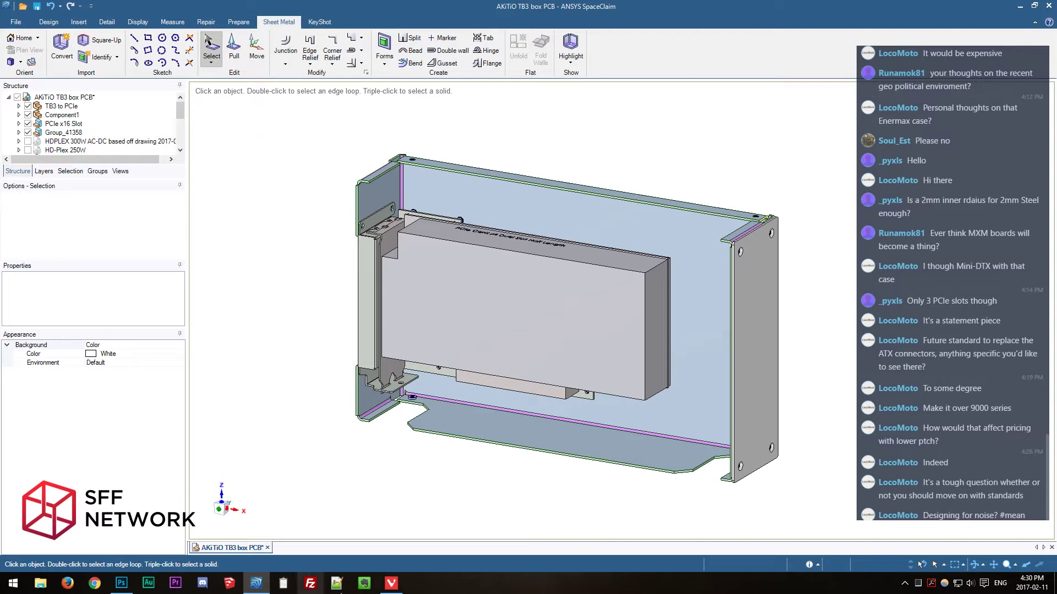
Switch to Vivaldi, search Google for "fractal design r4" and open Fractal Design's Define R4 Black Pearl page.
{"action": "left_click", "coordinate": [392, 583]}
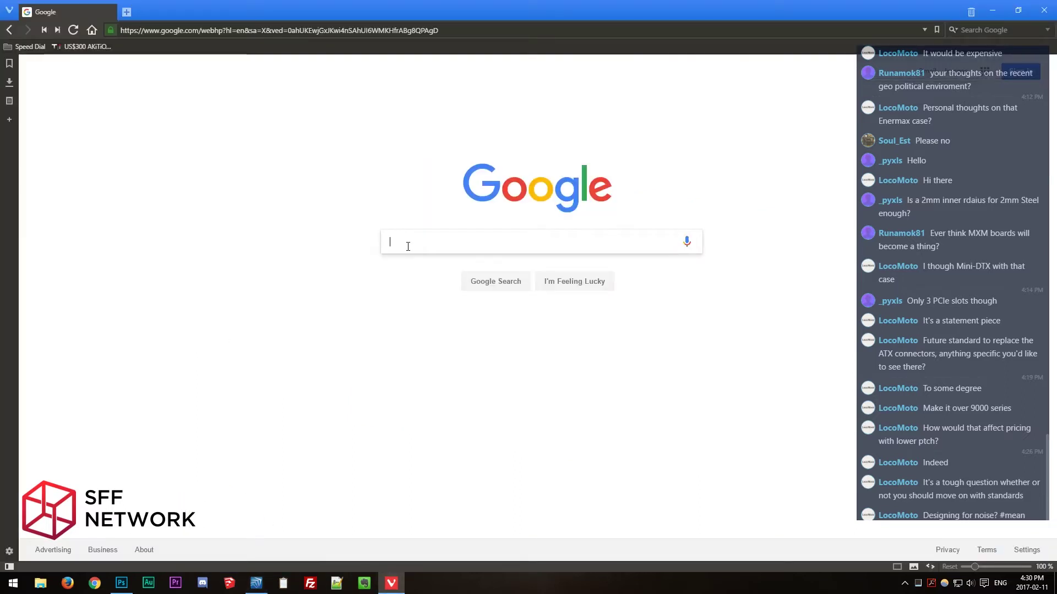
{"action": "type", "text": "fracta"}
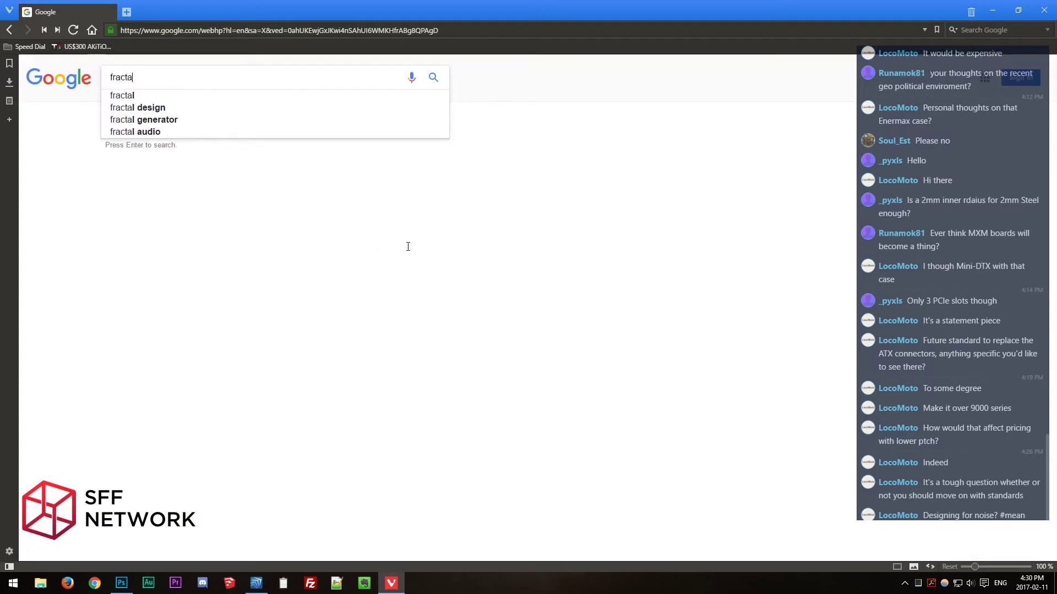
{"action": "type", "text": "l design r"}
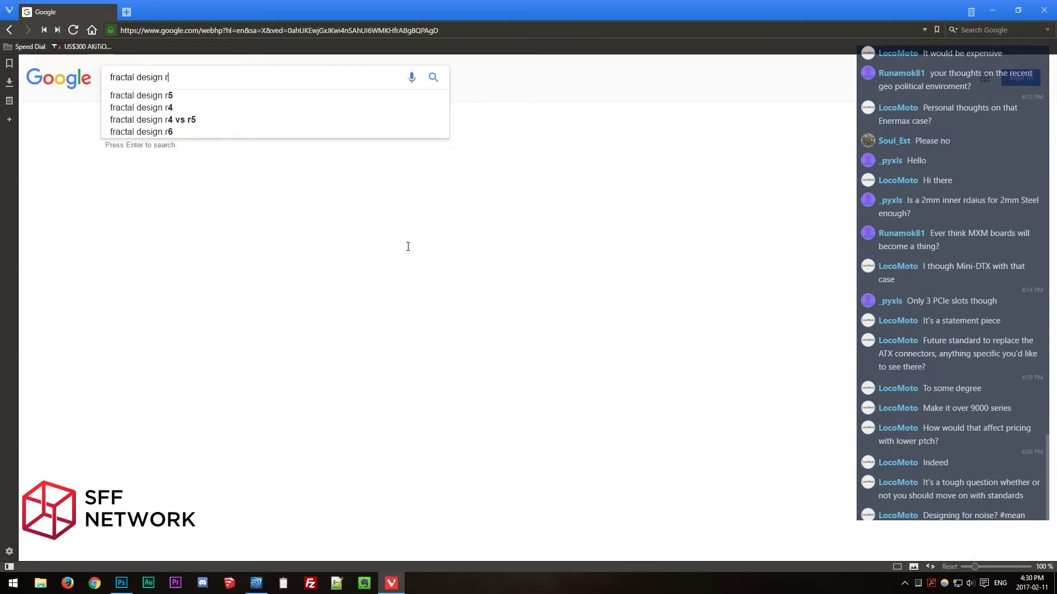
{"action": "type", "text": "4"}
{"action": "key", "text": "Return"}
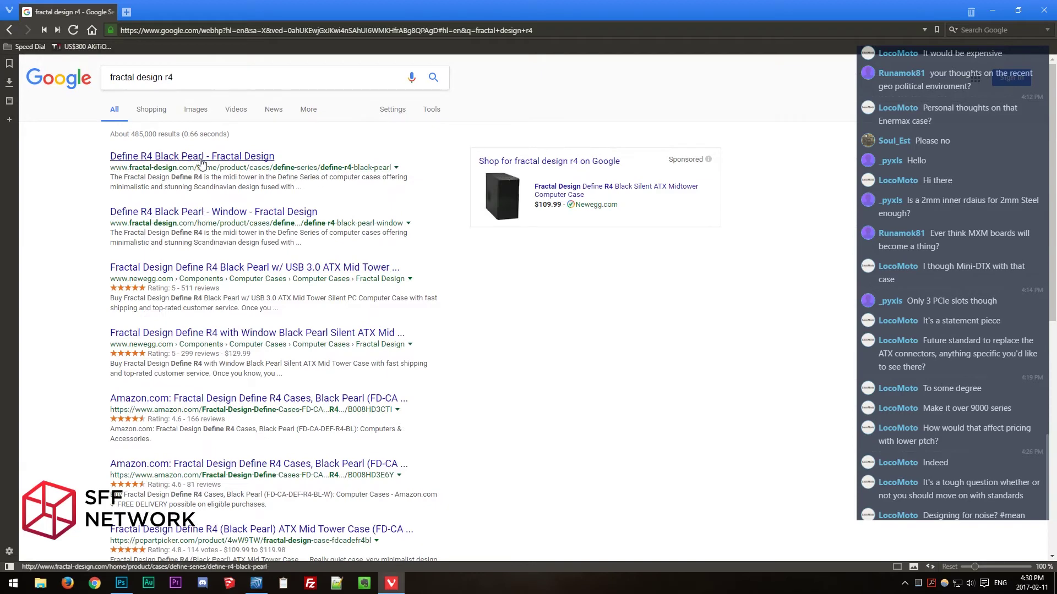
{"action": "left_click", "coordinate": [201, 158]}
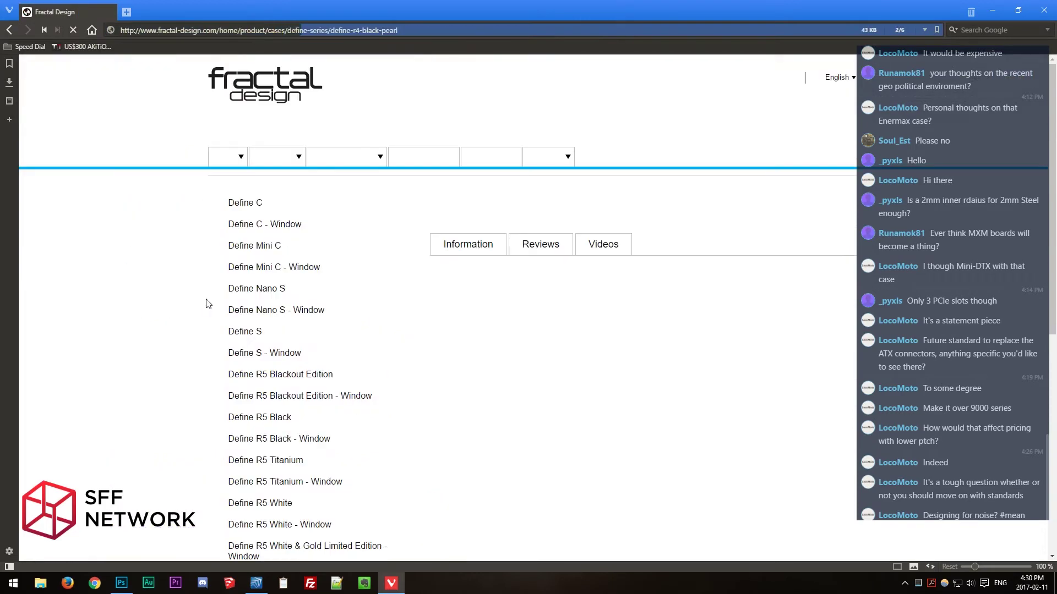
Look through the Define R4 Black Pearl page and its product photos, enlarging the side view of the open interior.
{"action": "scroll", "coordinate": [652, 333], "scroll_direction": "down", "scroll_amount": 2}
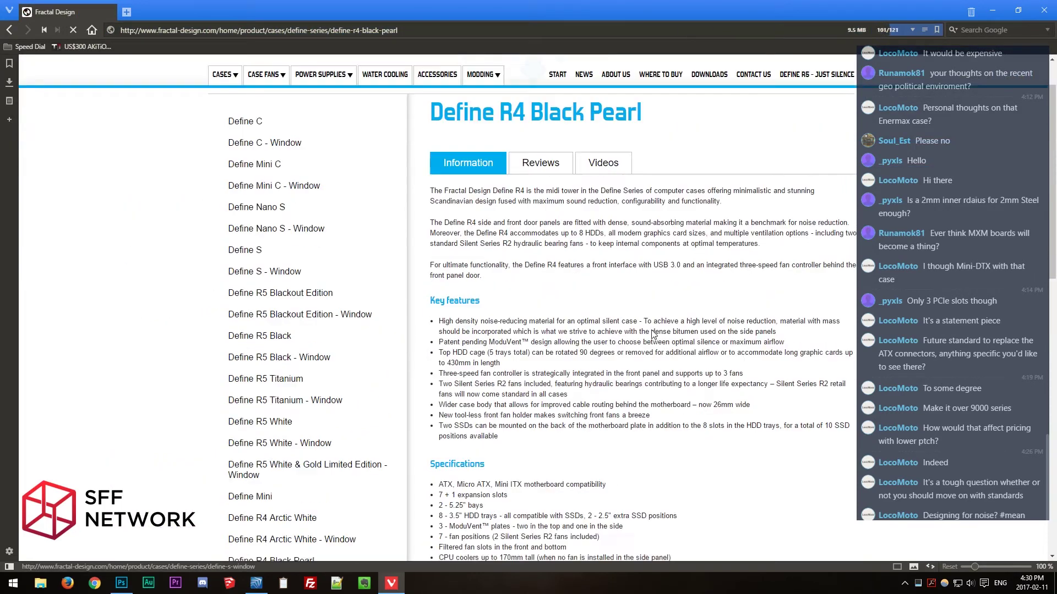
{"action": "scroll", "coordinate": [652, 333], "scroll_direction": "down", "scroll_amount": 8}
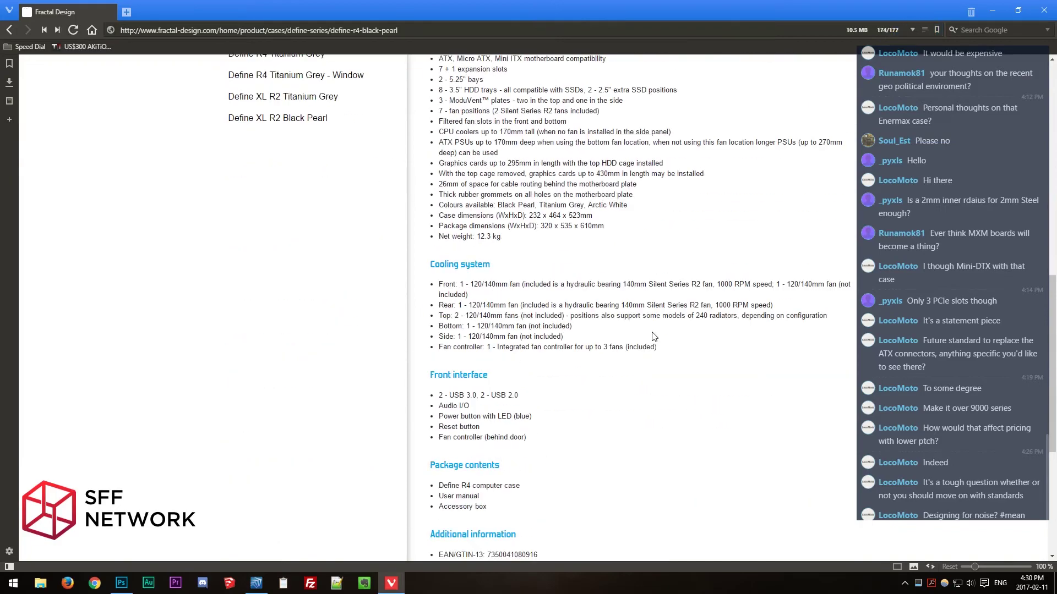
{"action": "scroll", "coordinate": [654, 337], "scroll_direction": "up", "scroll_amount": 10}
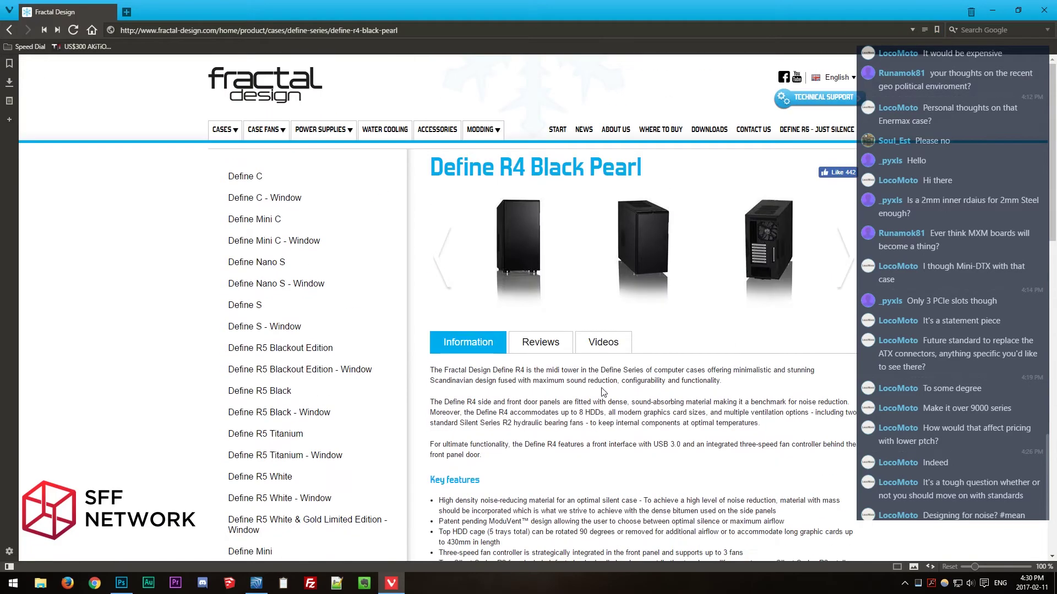
{"action": "left_click", "coordinate": [848, 265]}
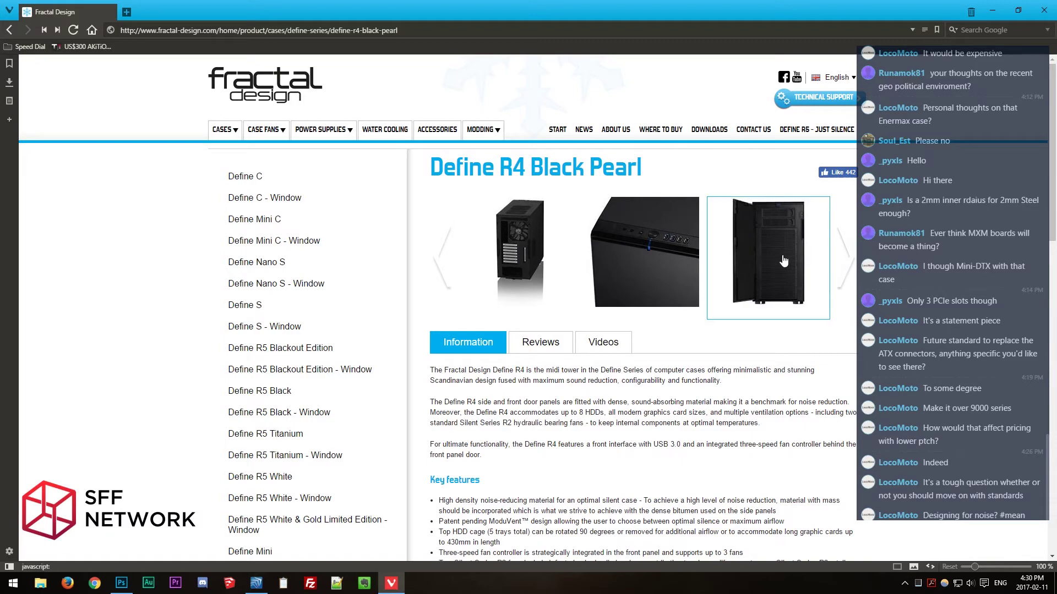
{"action": "left_click", "coordinate": [821, 283]}
{"action": "left_click", "coordinate": [811, 186]}
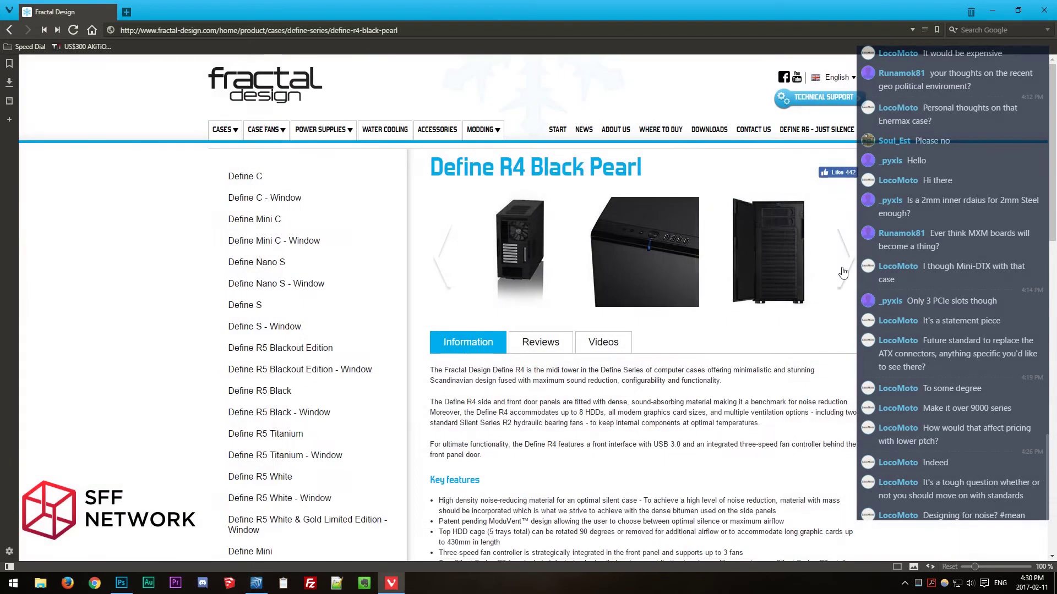
{"action": "left_click", "coordinate": [843, 272]}
{"action": "left_click", "coordinate": [788, 247]}
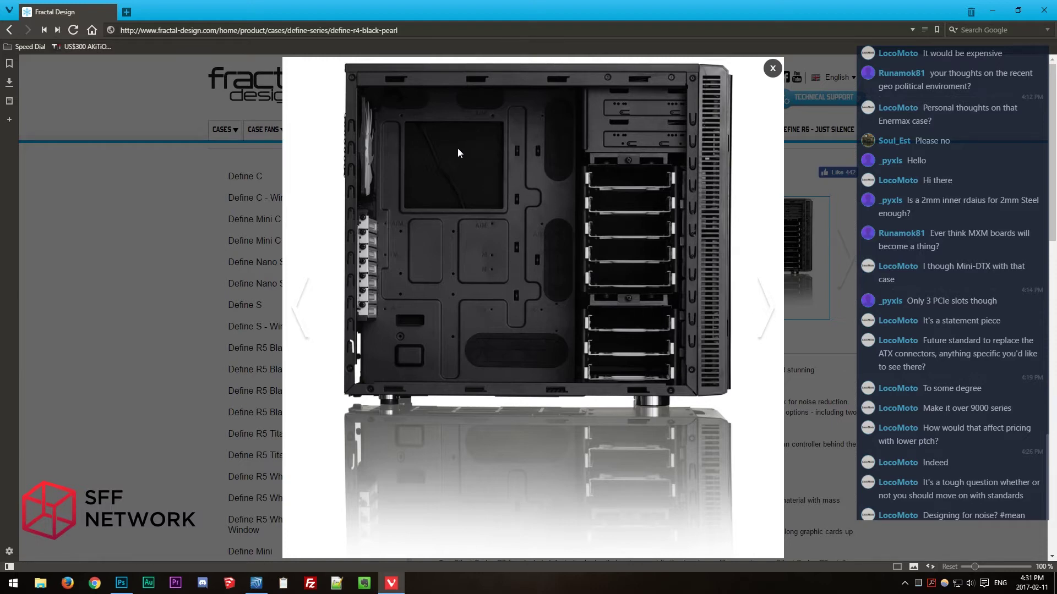
{"action": "left_click", "coordinate": [773, 68]}
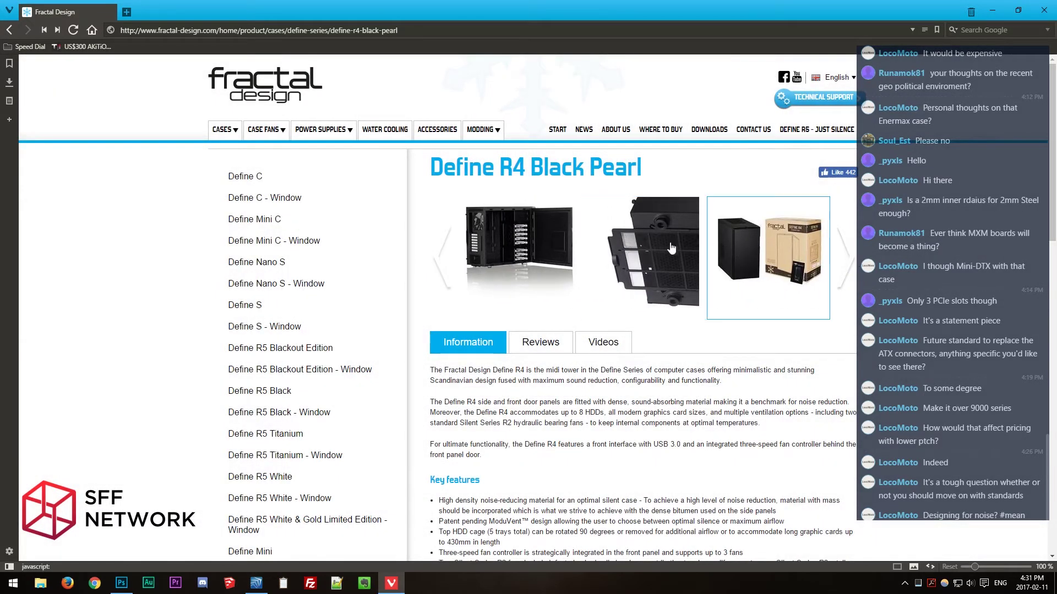
Examine enlarged photos of the Define R4's removable dust filter and its interior, closing each one.
{"action": "left_click", "coordinate": [691, 289]}
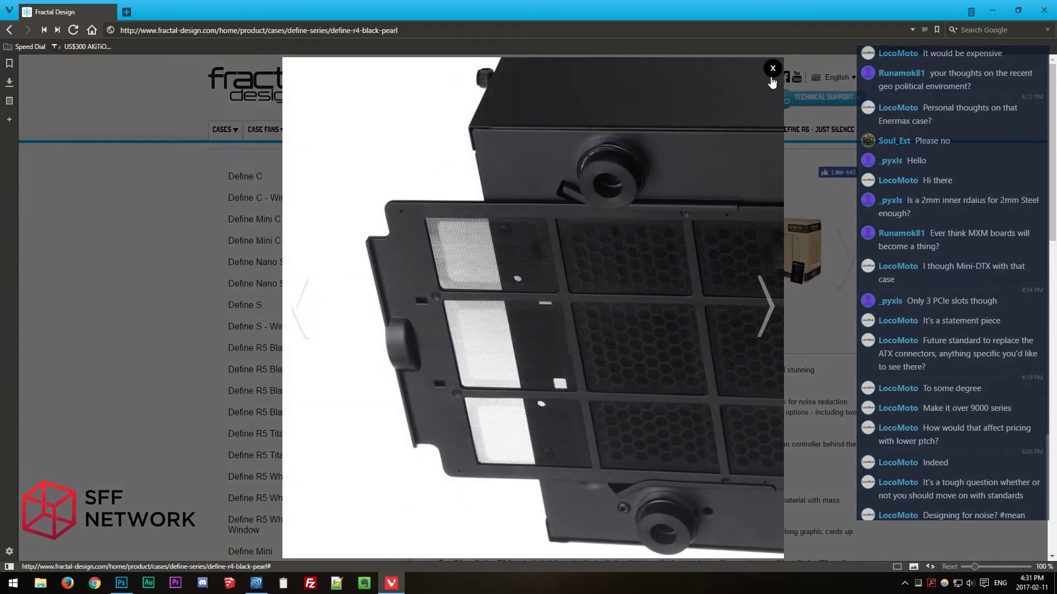
{"action": "left_click", "coordinate": [771, 70]}
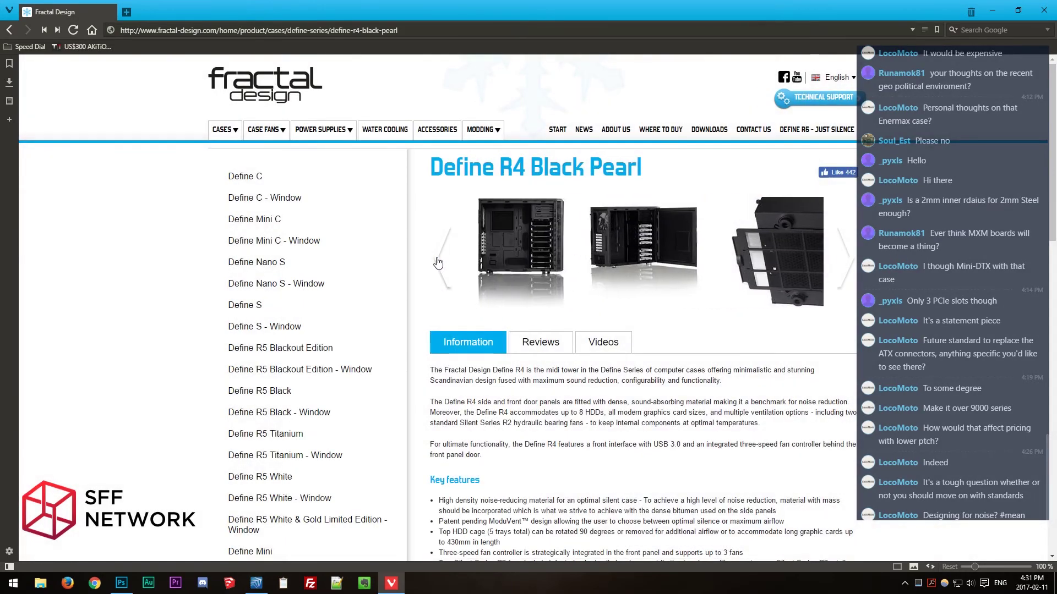
{"action": "left_click", "coordinate": [542, 245]}
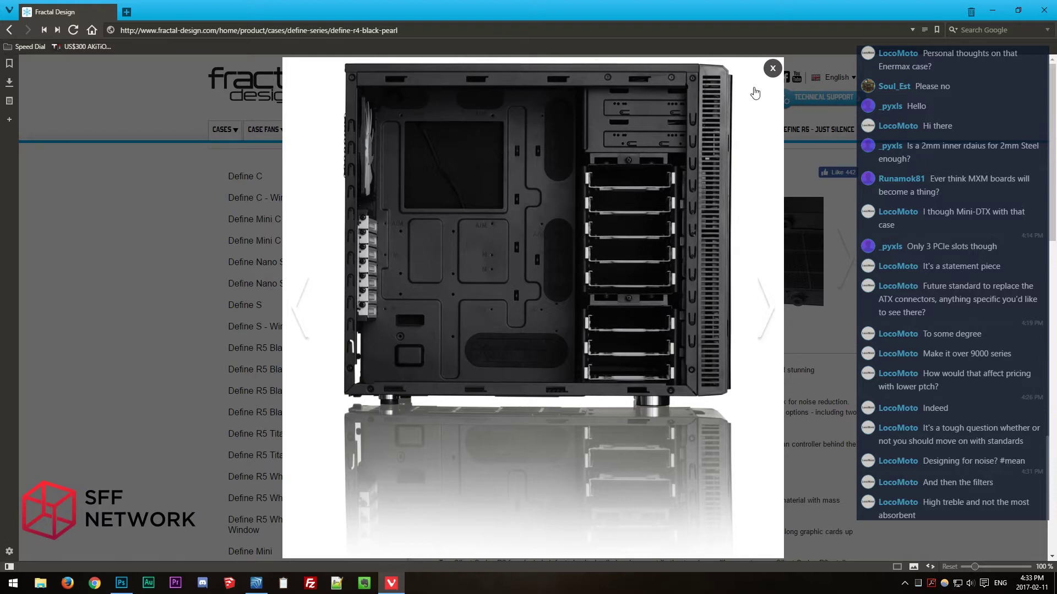
{"action": "left_click", "coordinate": [772, 69]}
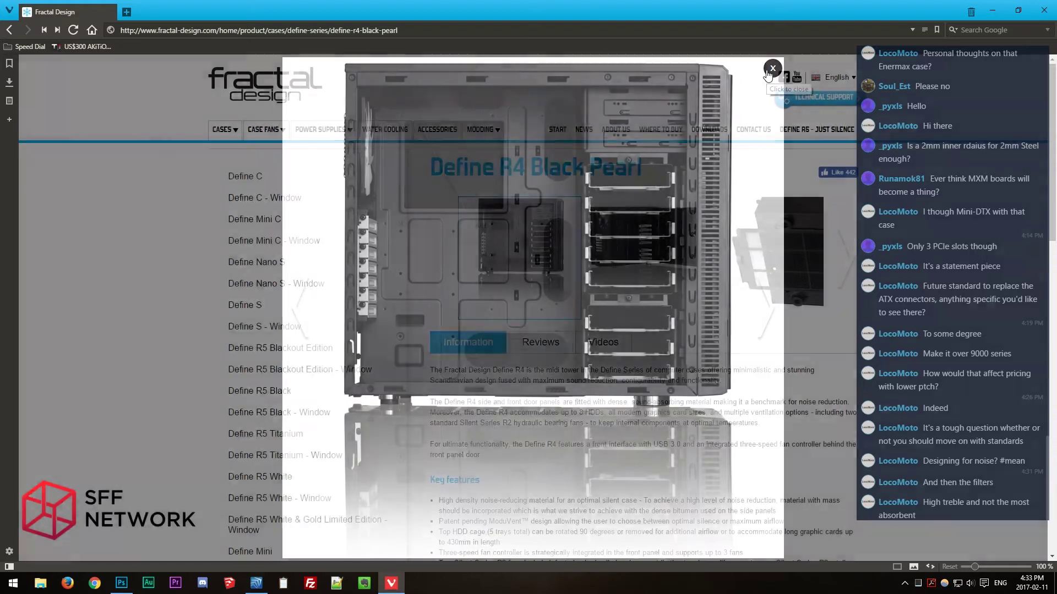
Search for "ncase m1" and open the NCASE M1 website from the results.
{"action": "left_click", "coordinate": [509, 32]}
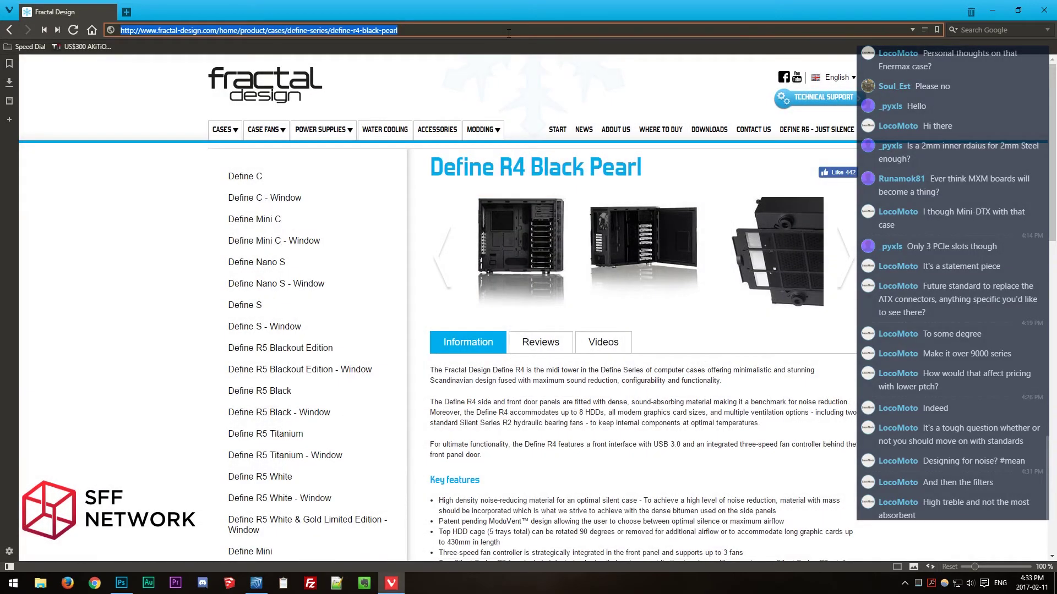
{"action": "type", "text": "ncase m1"}
{"action": "key", "text": "Return"}
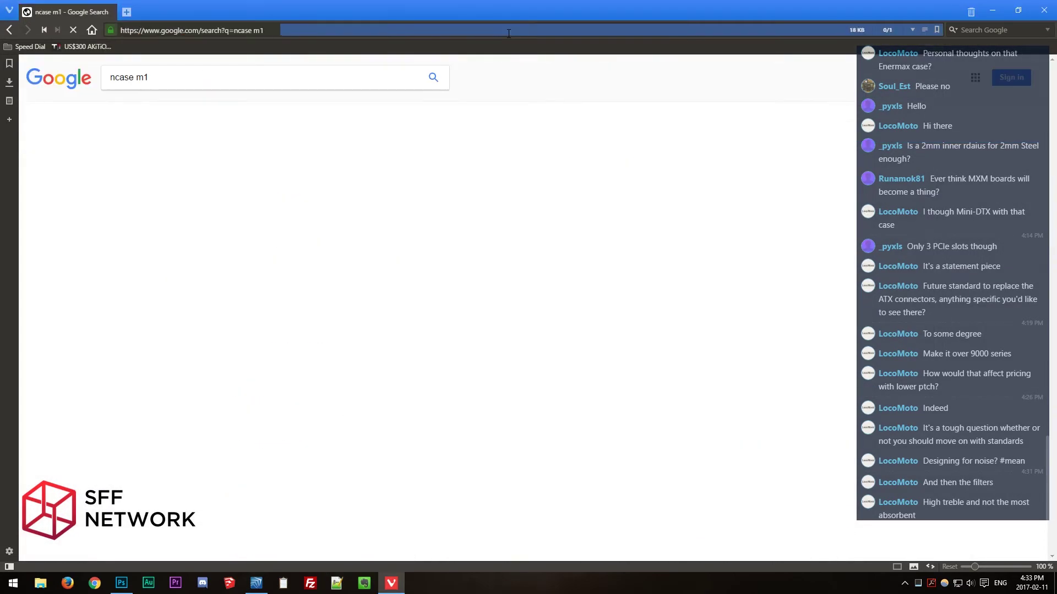
{"action": "left_click", "coordinate": [144, 159]}
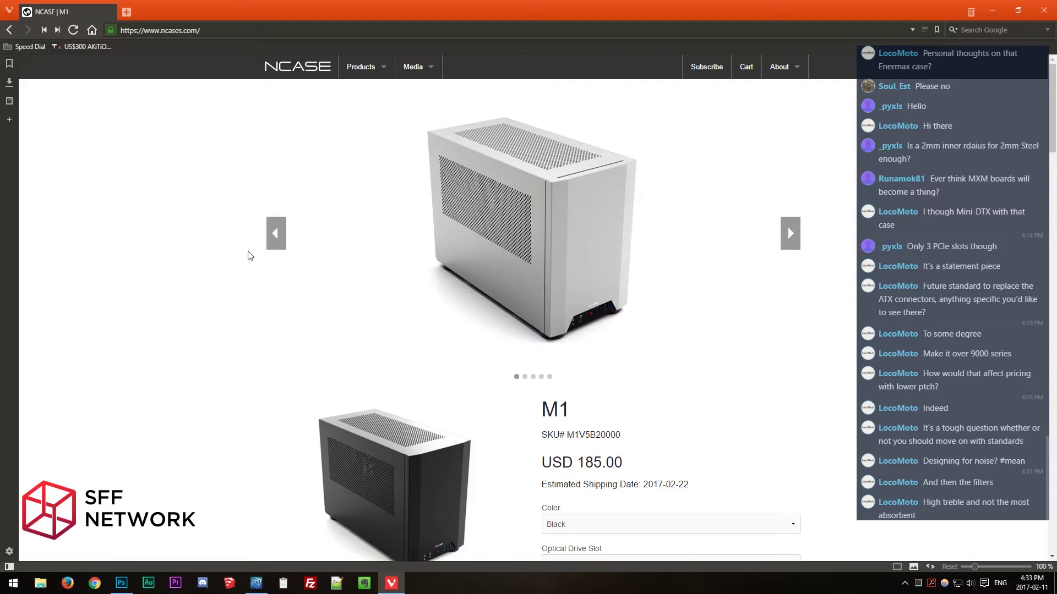
Skim the NCASE M1 product page and cycle through its slideshow, including the exploded panel view.
{"action": "scroll", "coordinate": [250, 264], "scroll_direction": "down", "scroll_amount": 10}
{"action": "scroll", "coordinate": [253, 281], "scroll_direction": "down", "scroll_amount": 4}
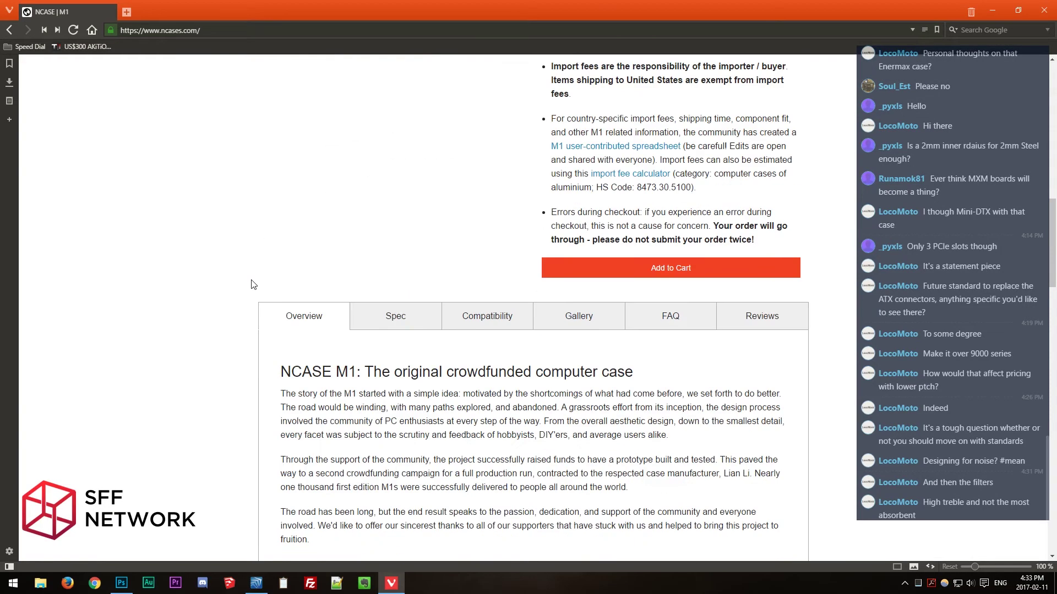
{"action": "scroll", "coordinate": [252, 284], "scroll_direction": "up", "scroll_amount": 14}
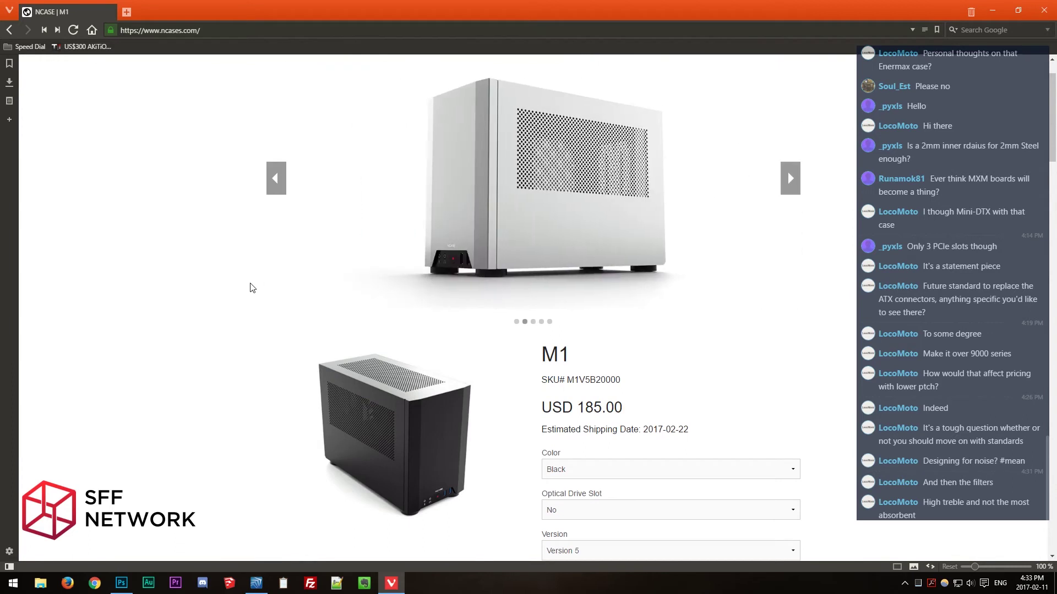
{"action": "left_click", "coordinate": [792, 179]}
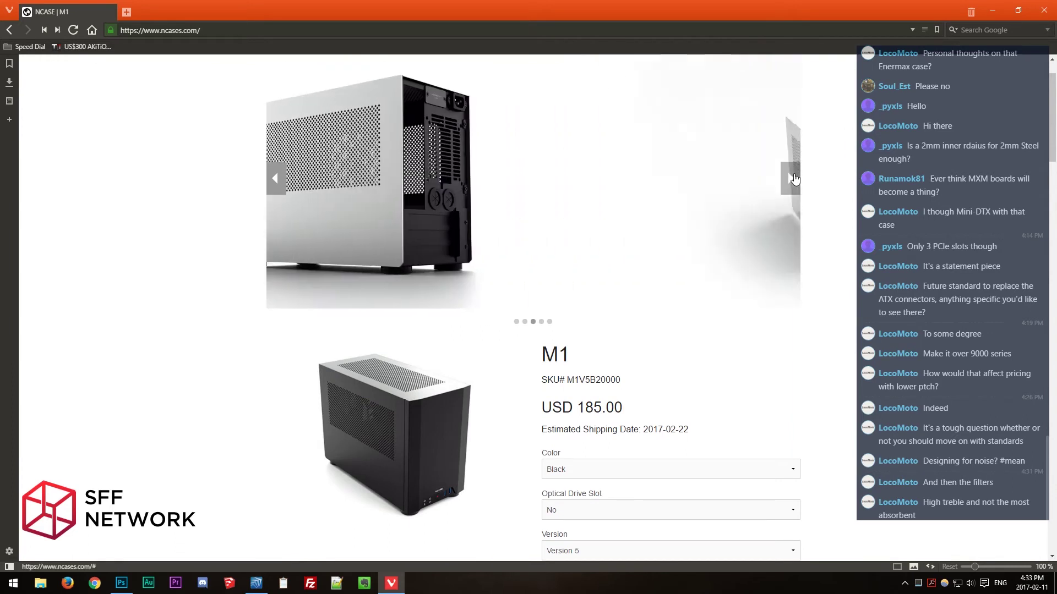
{"action": "left_click", "coordinate": [793, 179]}
{"action": "left_click", "coordinate": [793, 179]}
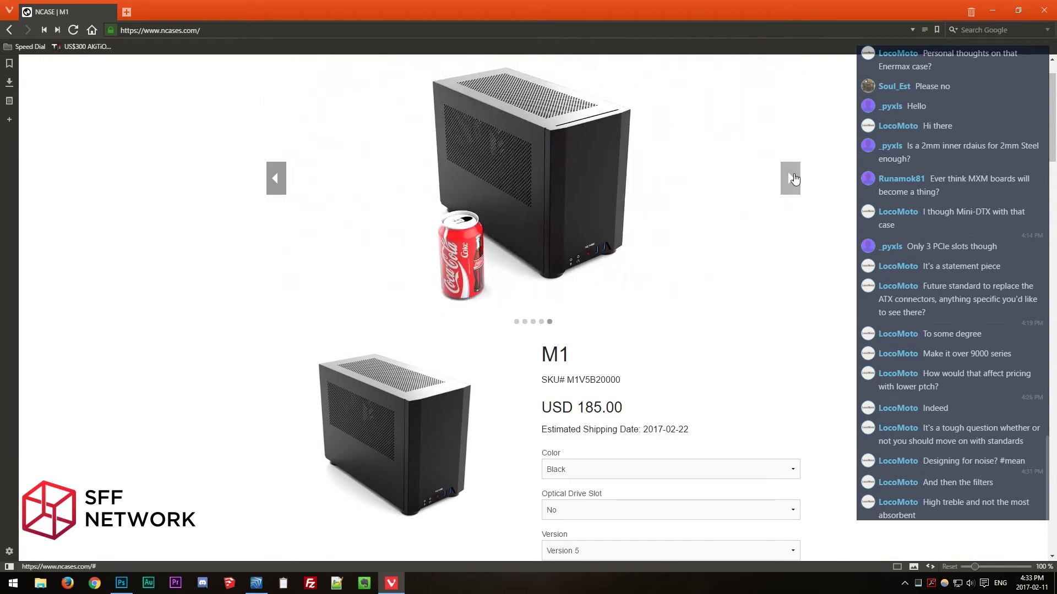
{"action": "left_click", "coordinate": [793, 179]}
{"action": "left_click", "coordinate": [793, 179]}
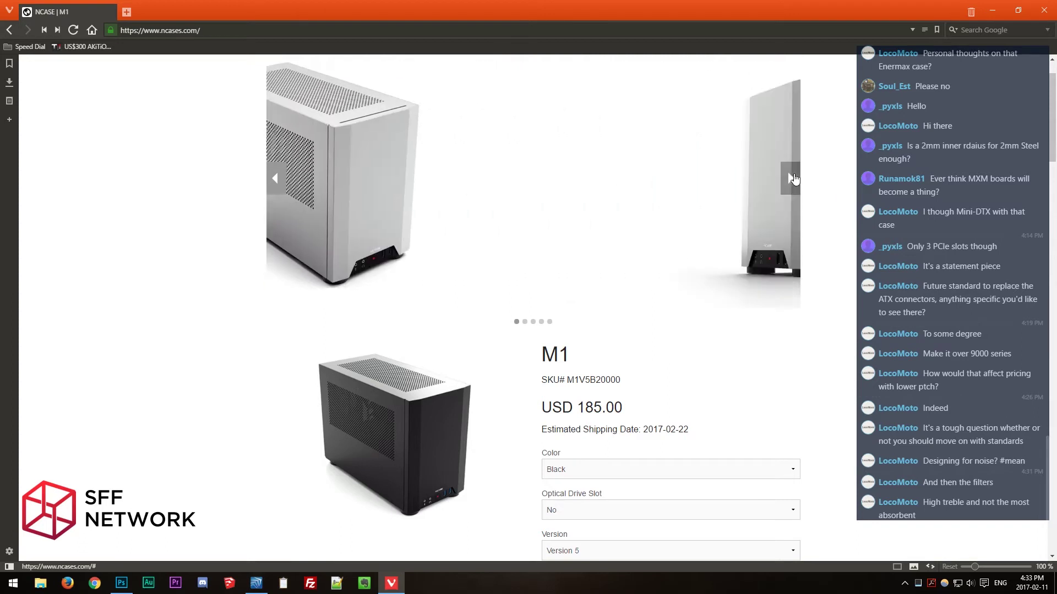
{"action": "left_click", "coordinate": [793, 179]}
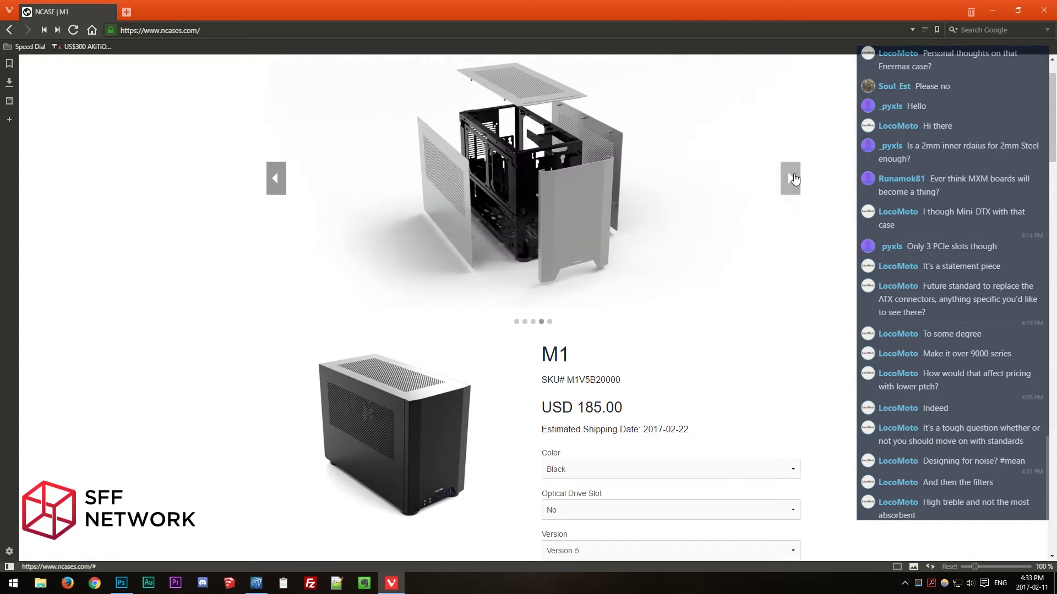
{"action": "left_click", "coordinate": [793, 178]}
{"action": "left_click", "coordinate": [794, 178]}
{"action": "left_click", "coordinate": [793, 179]}
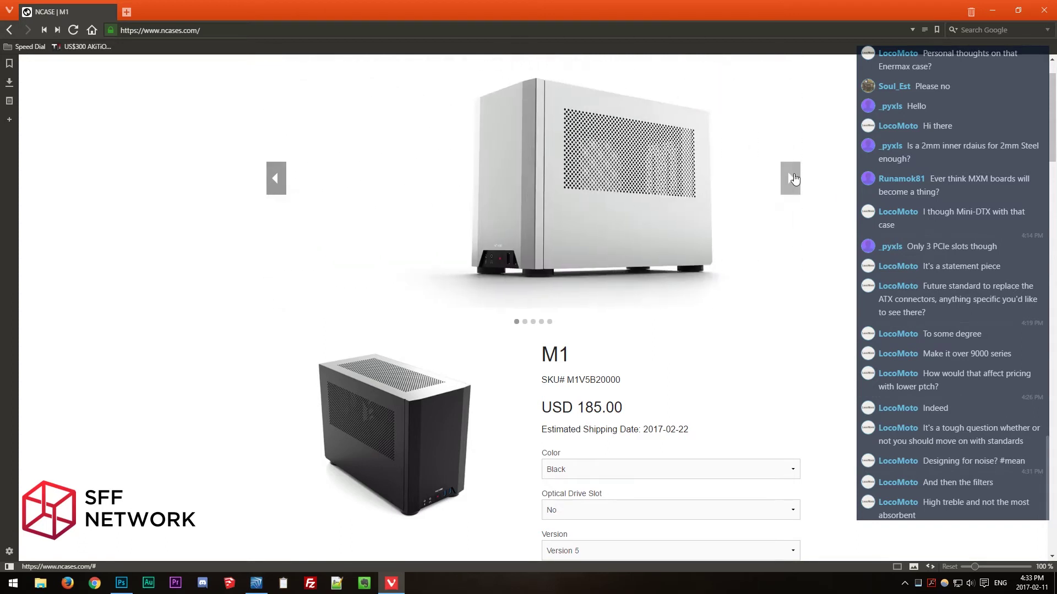
{"action": "left_click", "coordinate": [793, 179]}
{"action": "left_click", "coordinate": [793, 179]}
Examine the M1 overview sections on size, performance and custom water cooling, including the fan and graphics card photos.
{"action": "scroll", "coordinate": [239, 337], "scroll_direction": "down", "scroll_amount": 20}
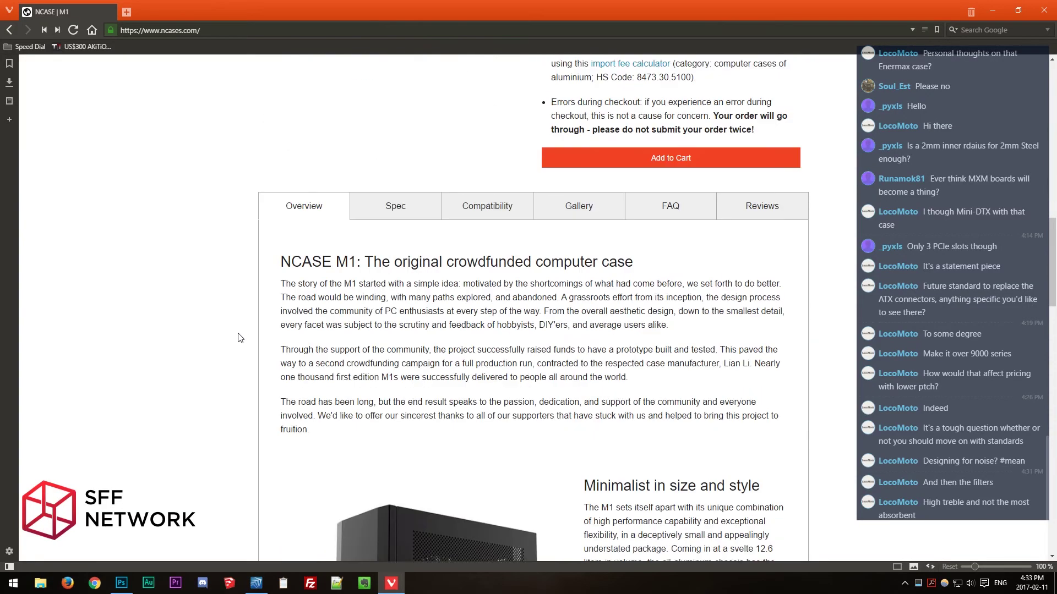
{"action": "scroll", "coordinate": [239, 337], "scroll_direction": "down", "scroll_amount": 9}
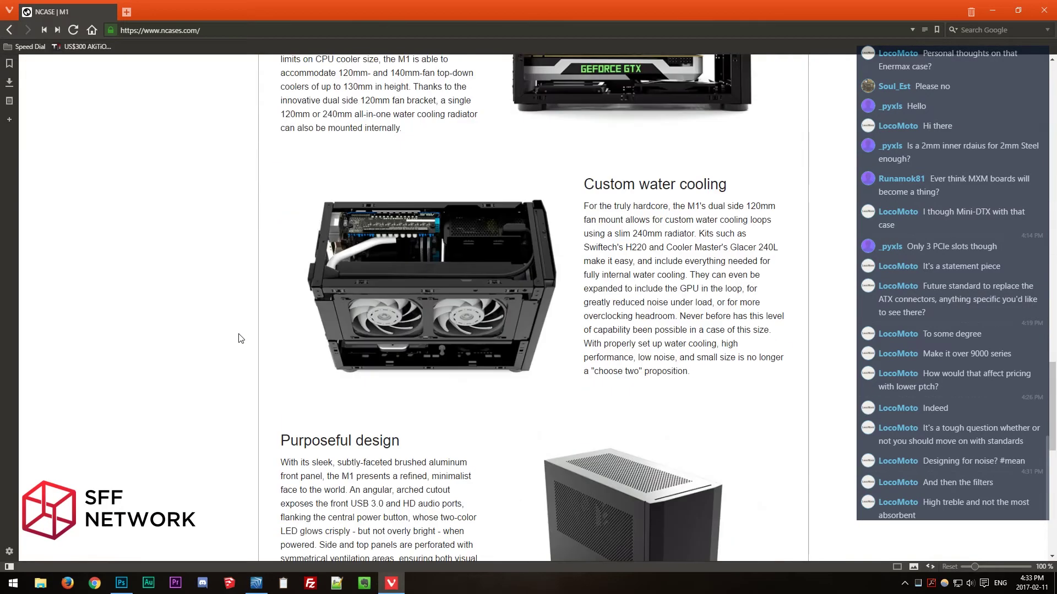
{"action": "scroll", "coordinate": [241, 338], "scroll_direction": "down", "scroll_amount": 10}
{"action": "scroll", "coordinate": [242, 339], "scroll_direction": "up", "scroll_amount": 14}
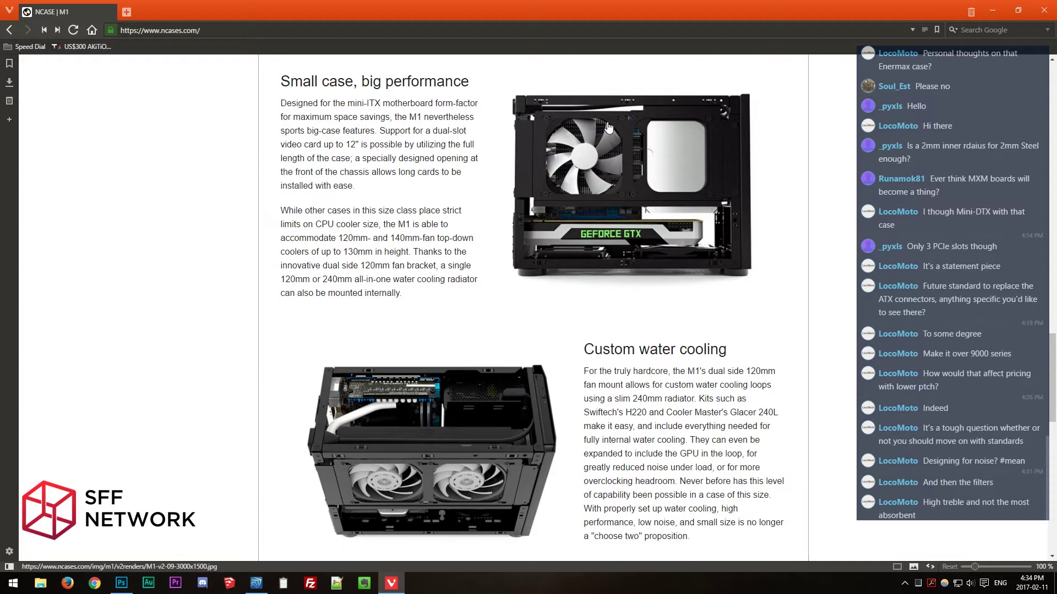
{"action": "scroll", "coordinate": [611, 236], "scroll_direction": "up", "scroll_amount": 2}
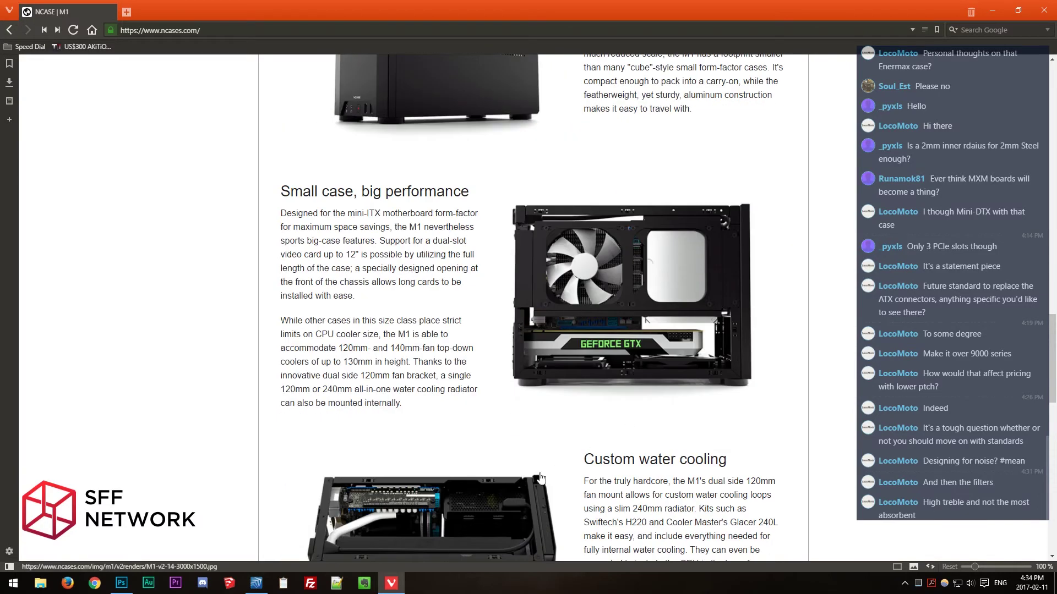
{"action": "scroll", "coordinate": [421, 469], "scroll_direction": "down", "scroll_amount": 2}
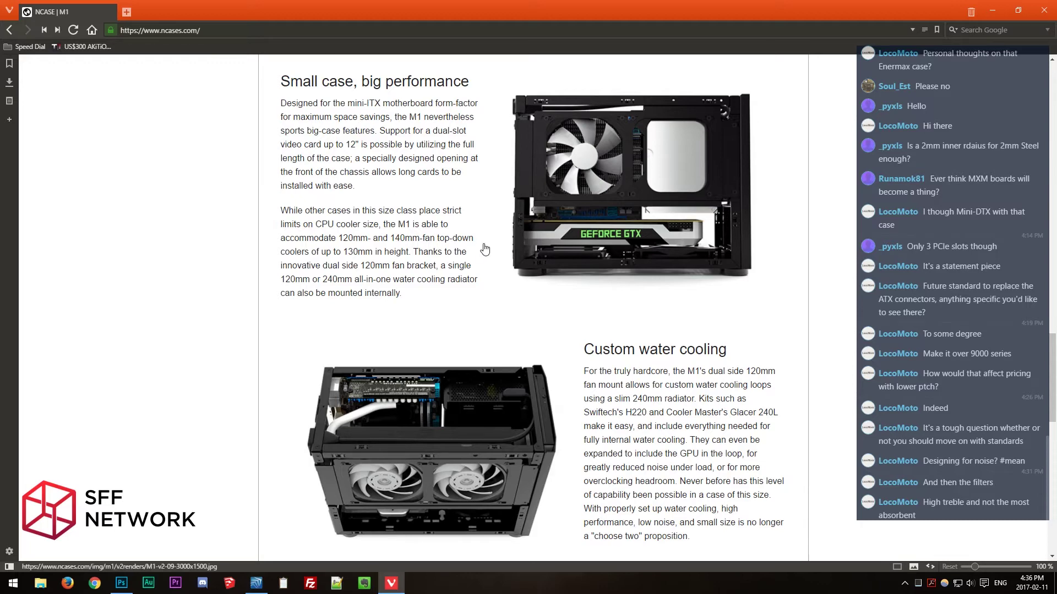
{"action": "scroll", "coordinate": [484, 250], "scroll_direction": "up", "scroll_amount": 8}
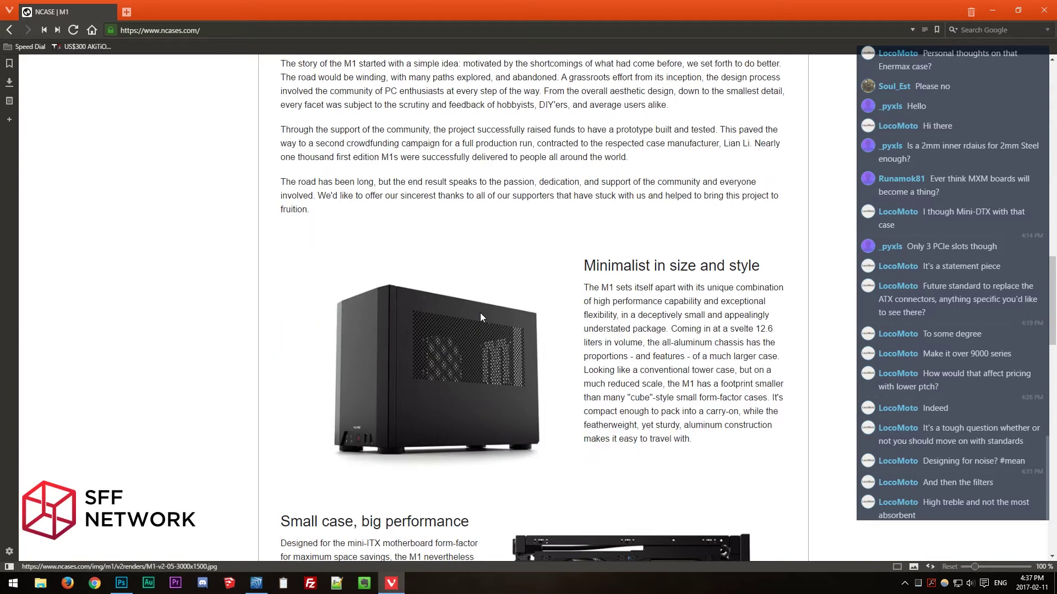
{"action": "scroll", "coordinate": [598, 375], "scroll_direction": "up", "scroll_amount": 7}
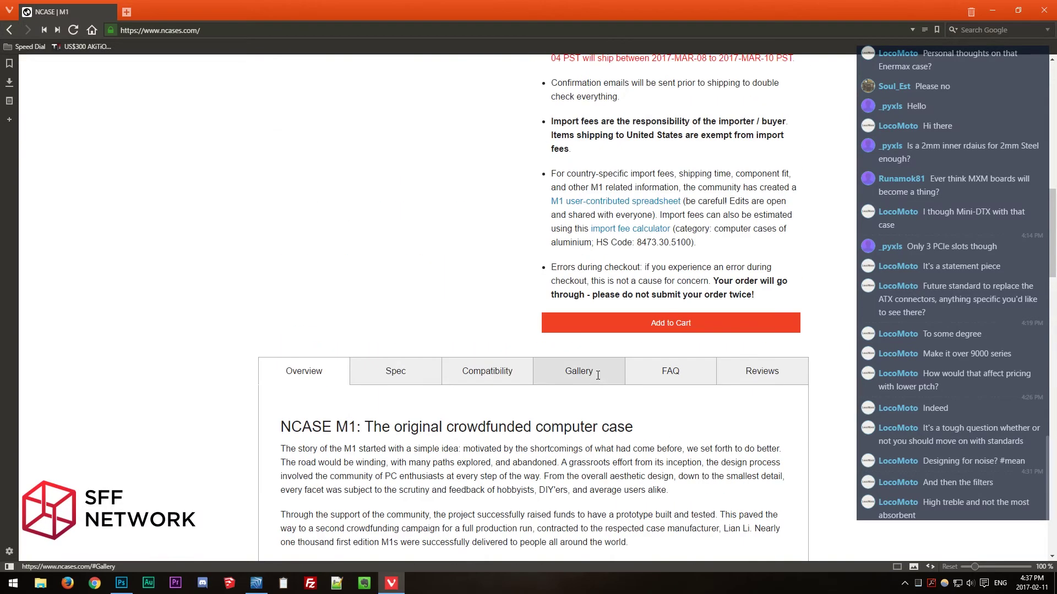
Review the M1's slideshow, price, configuration options and pre-order shipping notes on the product page.
{"action": "scroll", "coordinate": [598, 375], "scroll_direction": "up", "scroll_amount": 5}
{"action": "scroll", "coordinate": [597, 375], "scroll_direction": "up", "scroll_amount": 5}
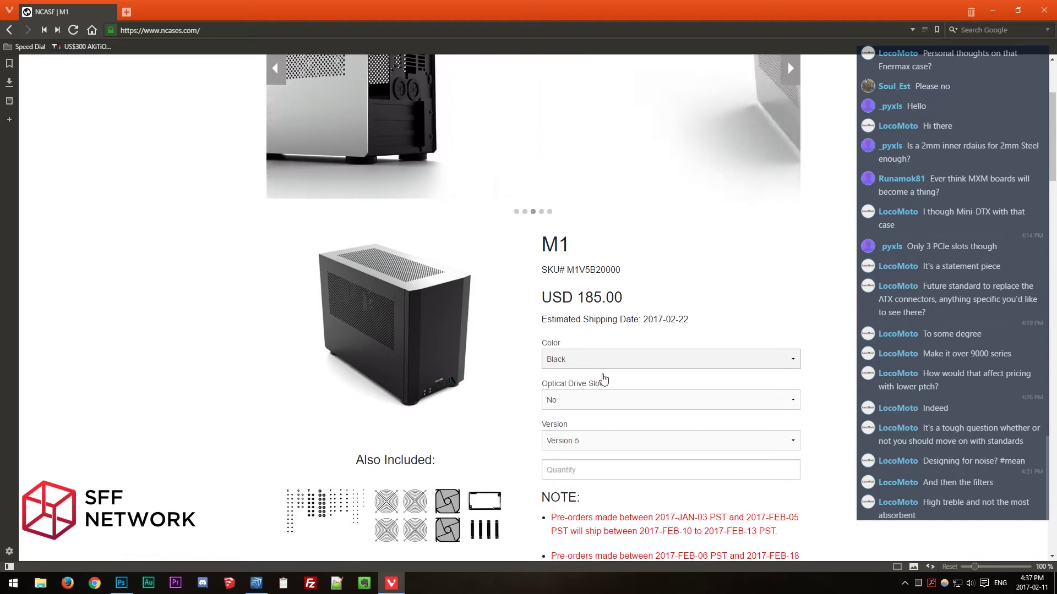
{"action": "scroll", "coordinate": [605, 378], "scroll_direction": "up", "scroll_amount": 2}
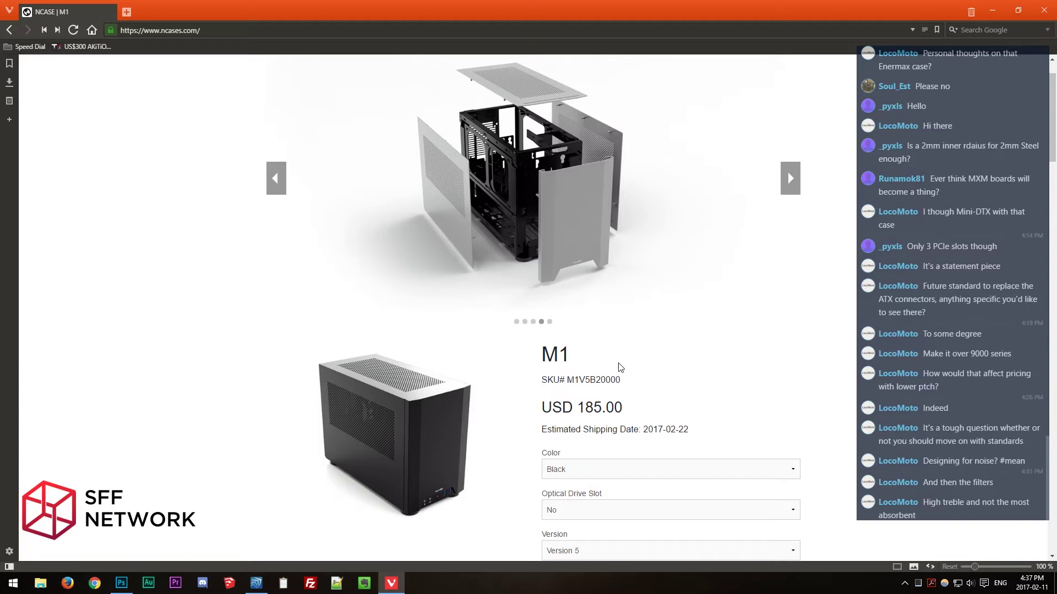
{"action": "scroll", "coordinate": [619, 374], "scroll_direction": "up", "scroll_amount": 1}
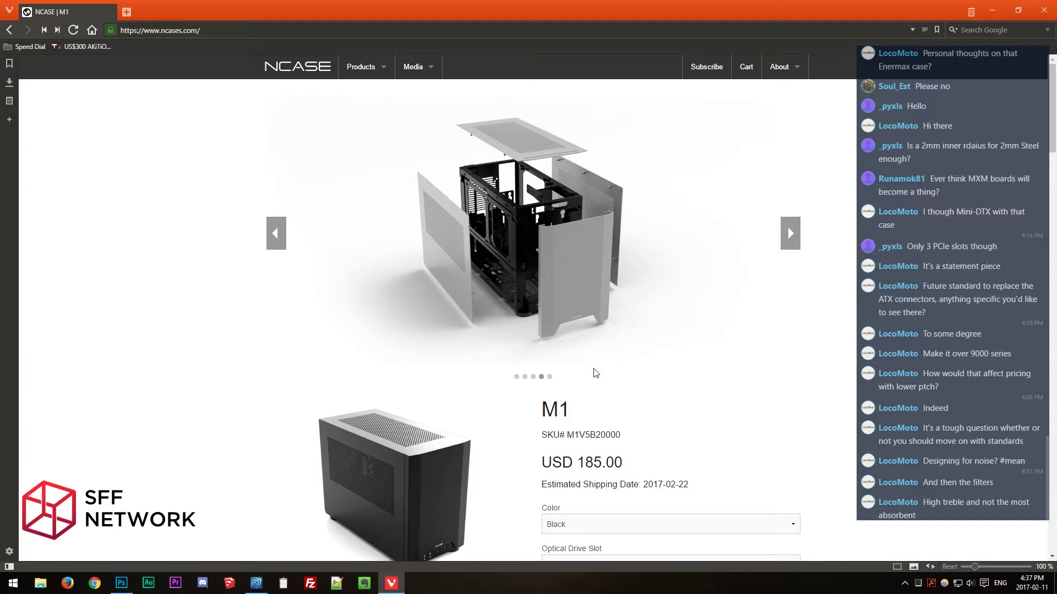
{"action": "scroll", "coordinate": [597, 376], "scroll_direction": "down", "scroll_amount": 4}
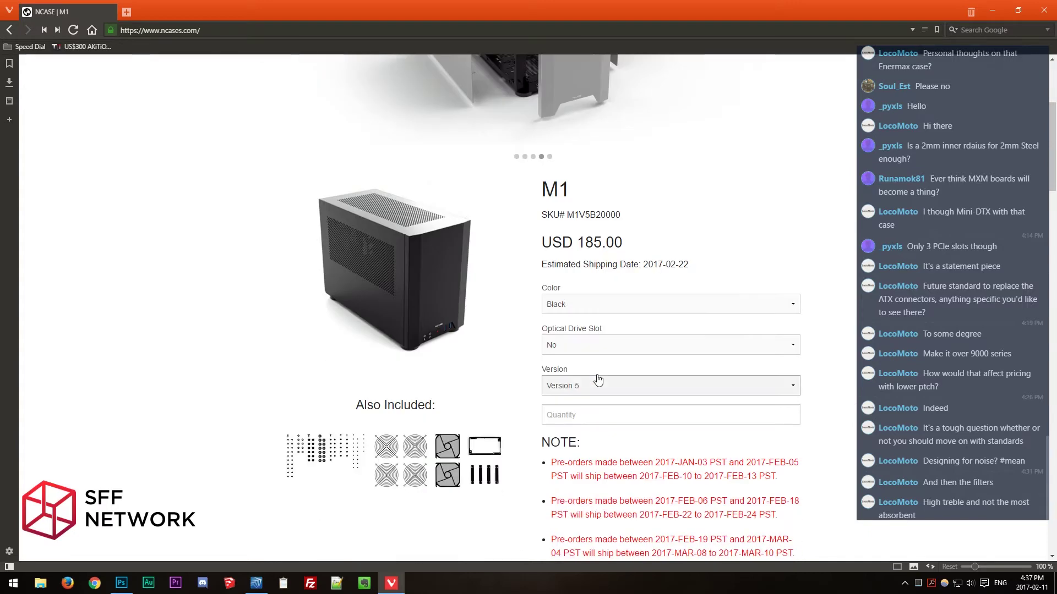
{"action": "scroll", "coordinate": [598, 380], "scroll_direction": "down", "scroll_amount": 3}
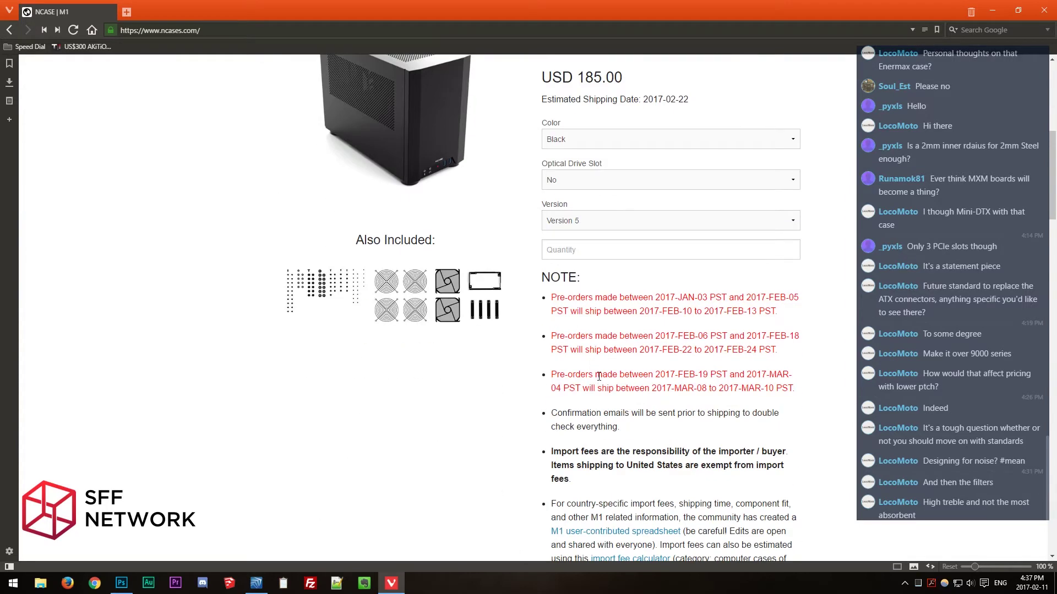
{"action": "scroll", "coordinate": [598, 378], "scroll_direction": "up", "scroll_amount": 3}
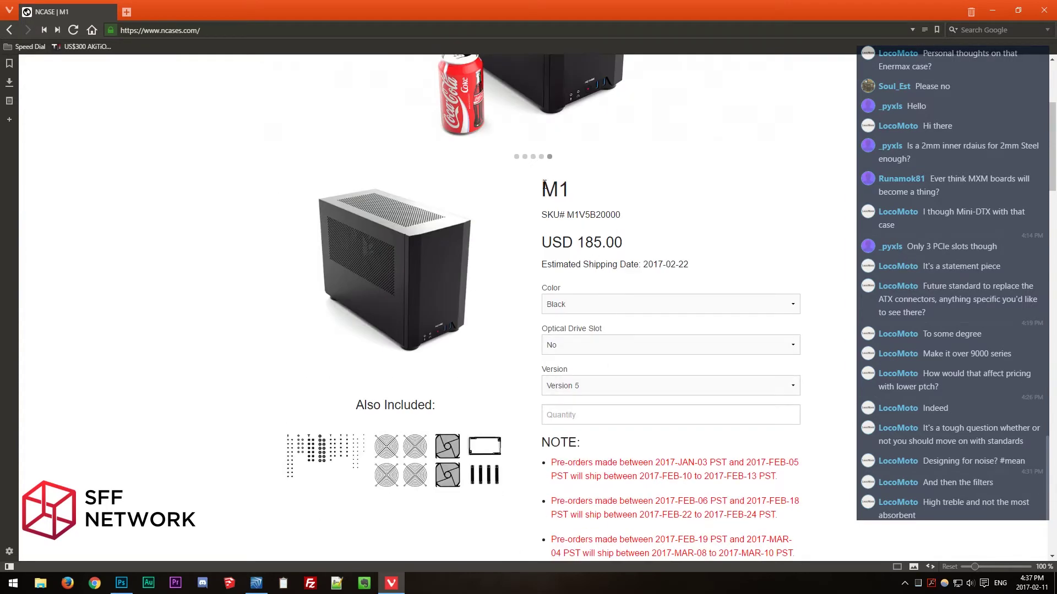
Highlight the M1's name, SKU, price and estimated shipping date, clear the highlight, and return to the product slideshow.
{"action": "left_click_drag", "start_coordinate": [544, 183], "coordinate": [714, 273]}
{"action": "left_click", "coordinate": [672, 262]}
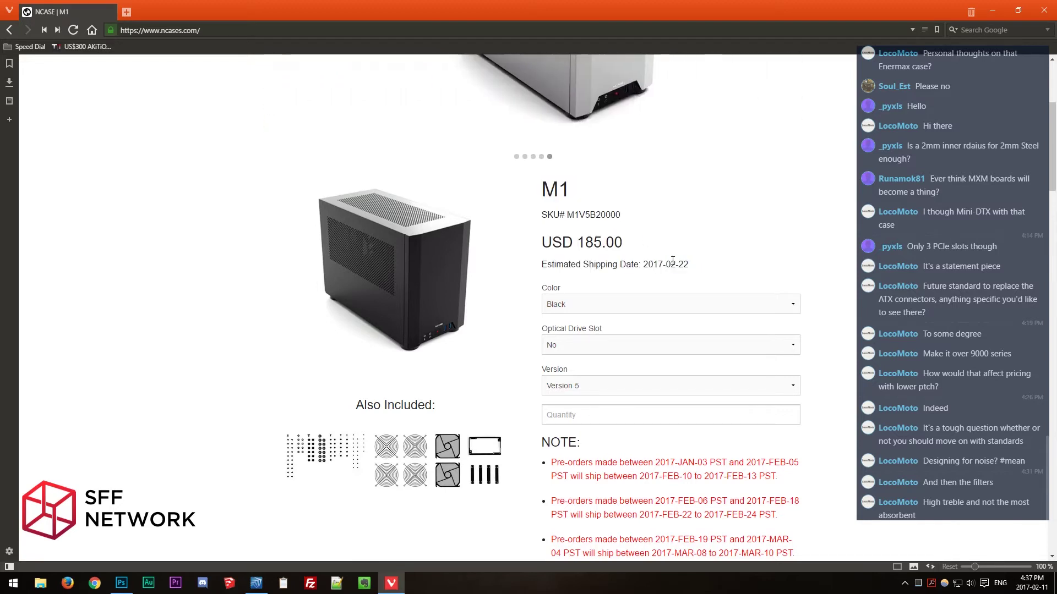
{"action": "left_click_drag", "start_coordinate": [545, 191], "coordinate": [707, 259]}
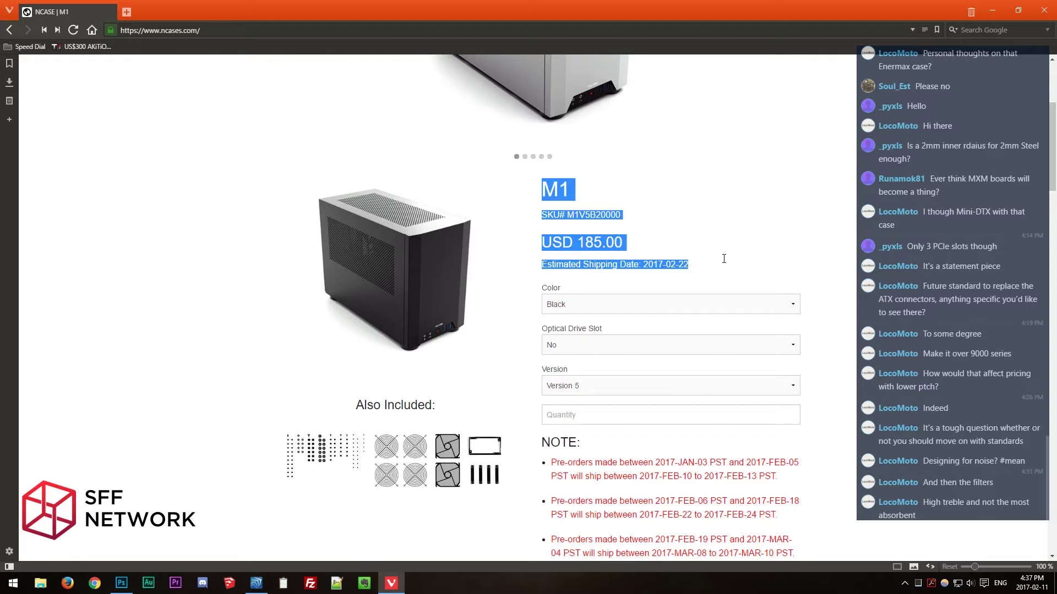
{"action": "left_click", "coordinate": [710, 275]}
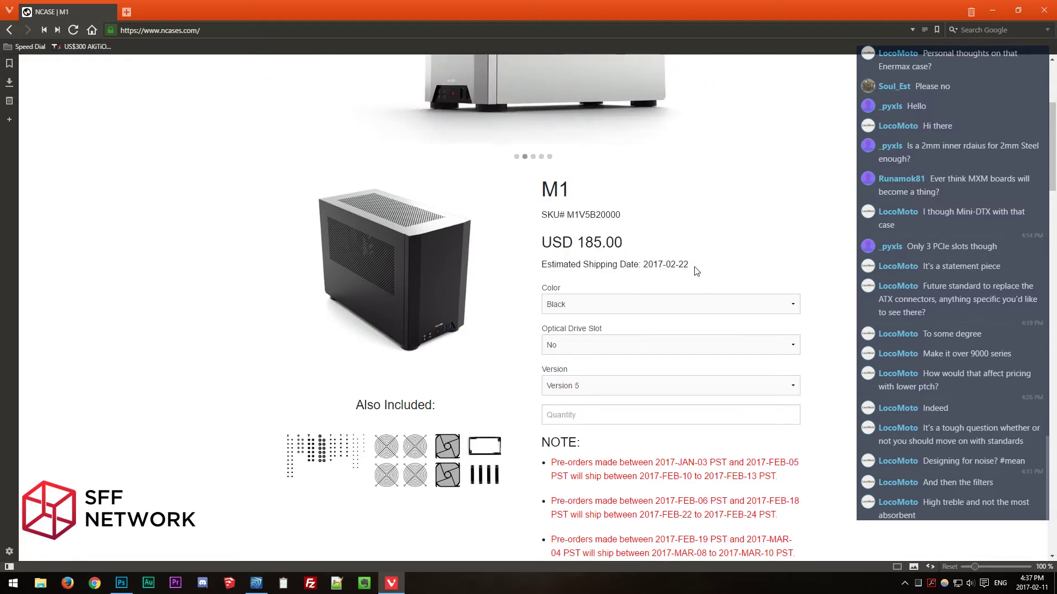
{"action": "left_click_drag", "start_coordinate": [695, 269], "coordinate": [754, 230]}
{"action": "left_click", "coordinate": [564, 191]}
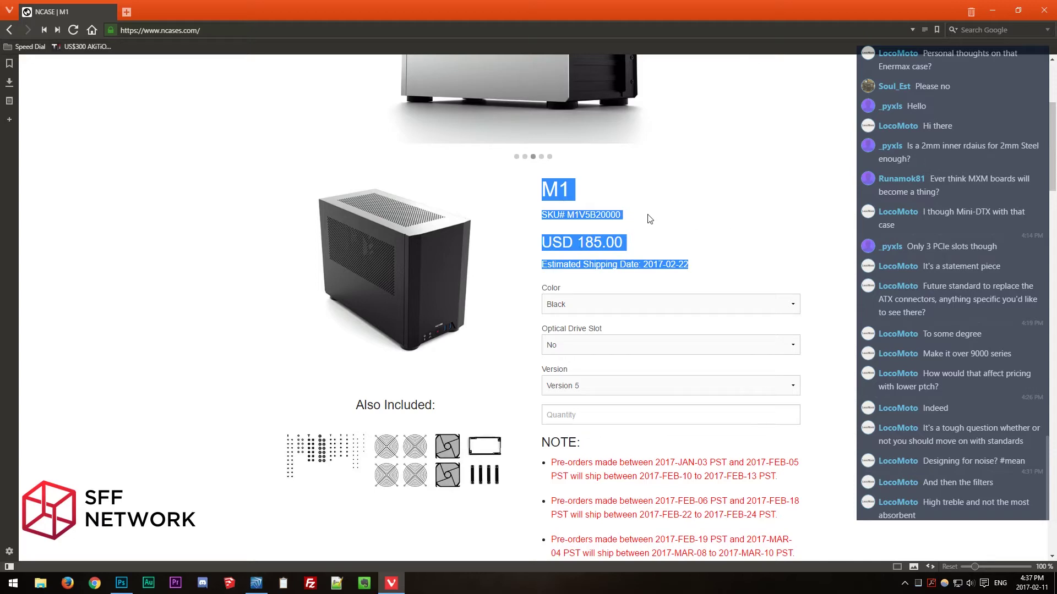
{"action": "scroll", "coordinate": [716, 286], "scroll_direction": "down", "scroll_amount": 3}
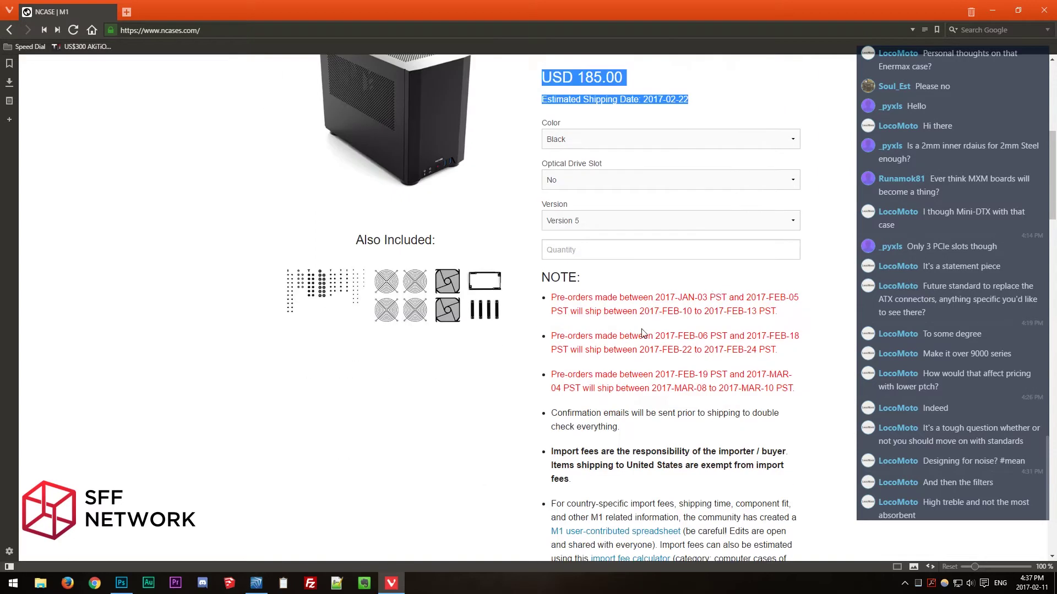
{"action": "left_click", "coordinate": [642, 333]}
{"action": "scroll", "coordinate": [627, 358], "scroll_direction": "up", "scroll_amount": 6}
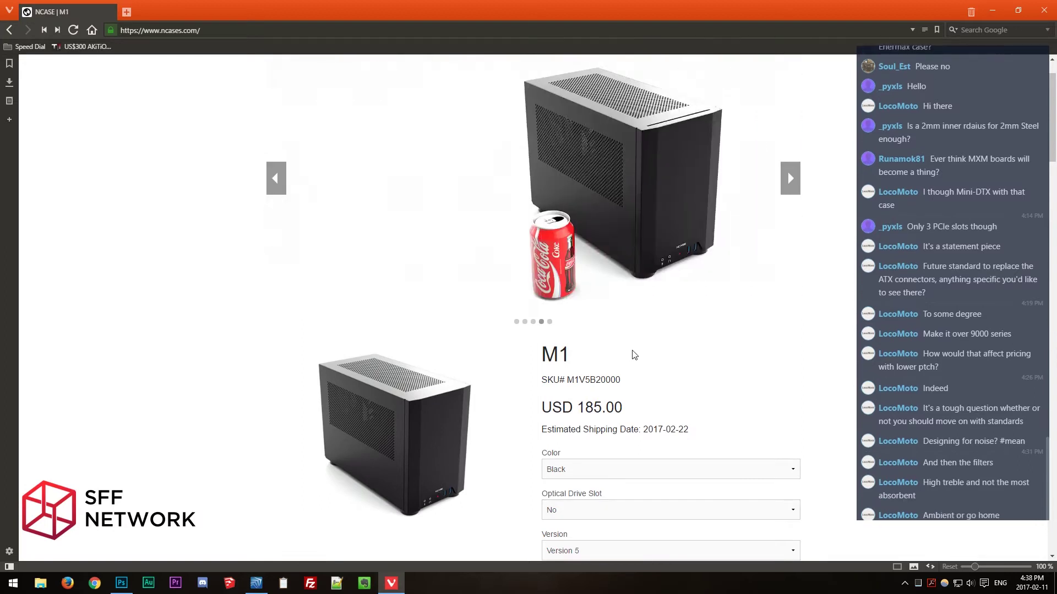
{"action": "scroll", "coordinate": [635, 355], "scroll_direction": "up", "scroll_amount": 1}
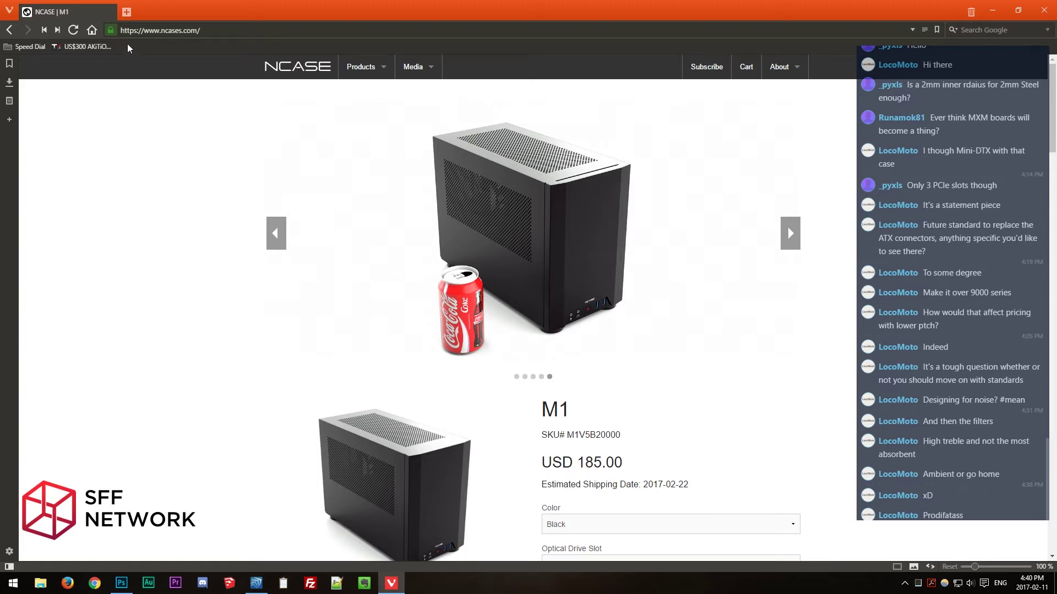
Search for "intel xeon thermal design guide 2011" in a new tab and open the Xeon E5 v4 thermal guide PDF.
{"action": "left_click", "coordinate": [126, 12]}
{"action": "type", "text": "intel"}
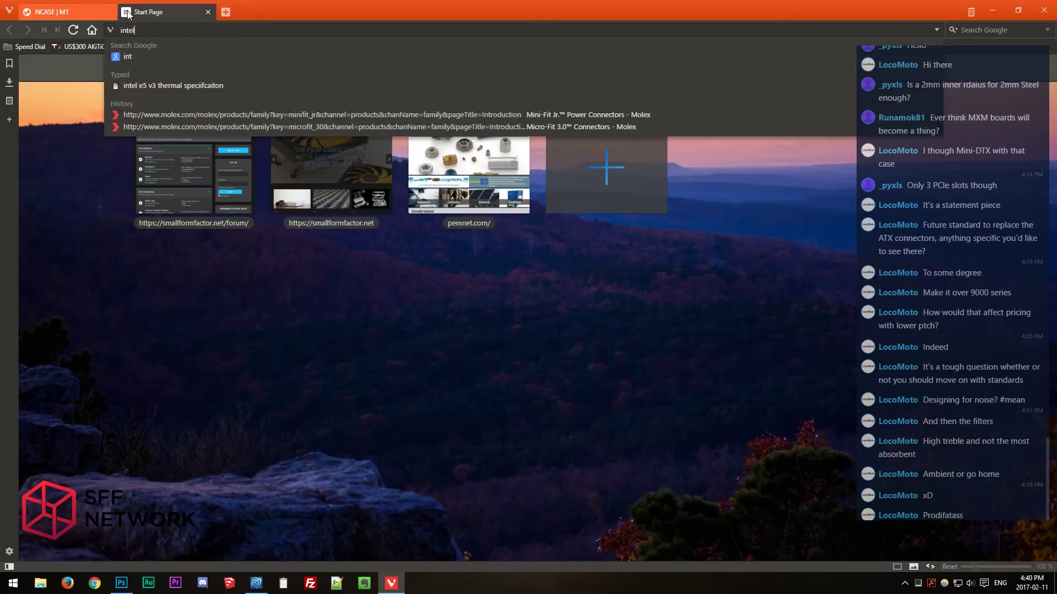
{"action": "type", "text": " xeon therma"}
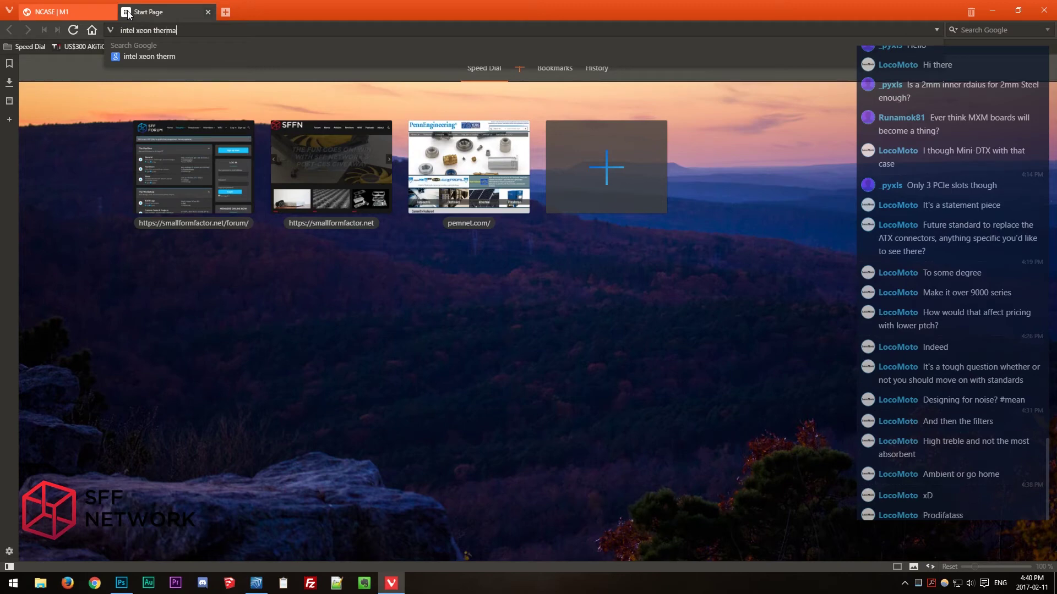
{"action": "type", "text": "l design guide 2011"}
{"action": "key", "text": "Return"}
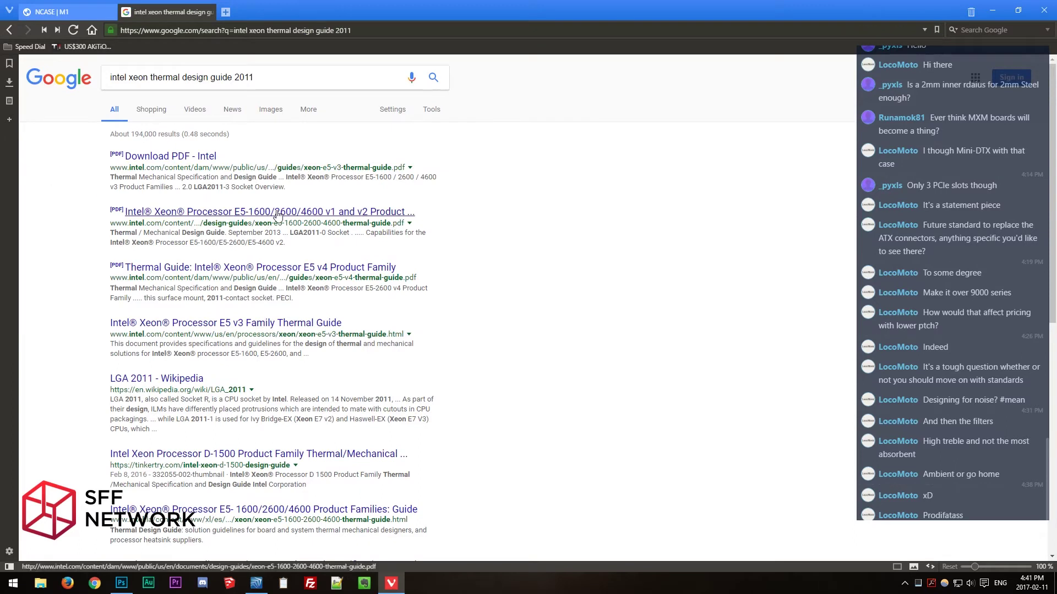
{"action": "left_click", "coordinate": [273, 269]}
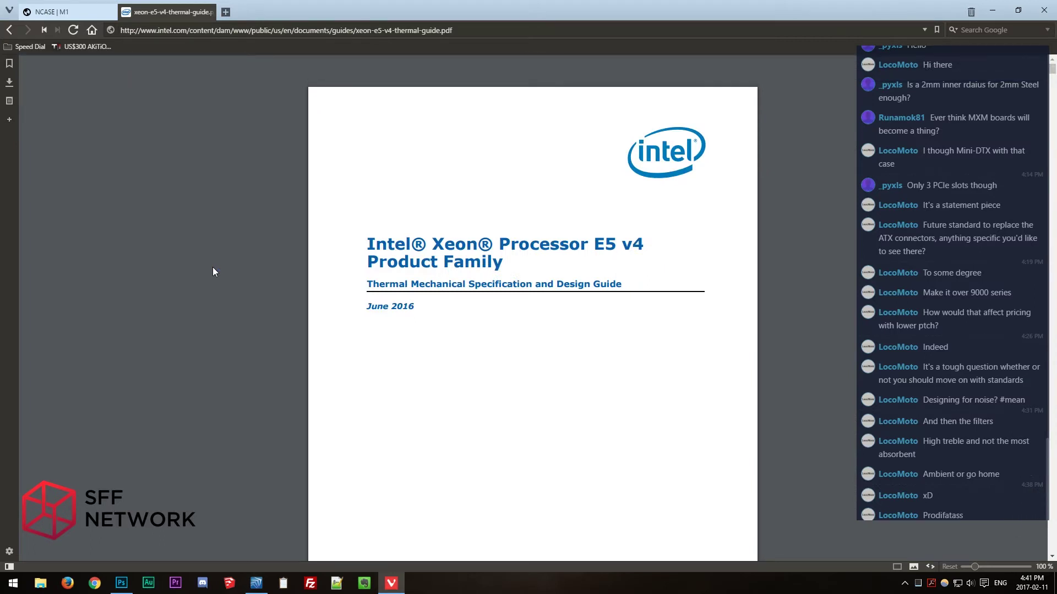
Skim the guide's contents, its lists of figures and tables, and the heatsink drawing on the last page, returning to the cover.
{"action": "scroll", "coordinate": [280, 267], "scroll_direction": "down", "scroll_amount": 10}
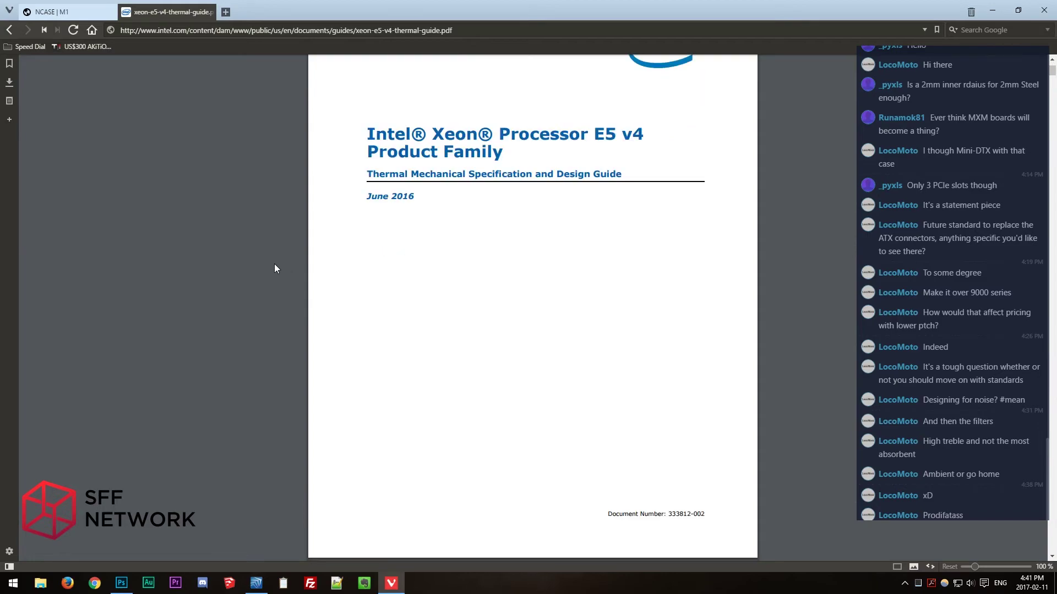
{"action": "scroll", "coordinate": [276, 271], "scroll_direction": "down", "scroll_amount": 20}
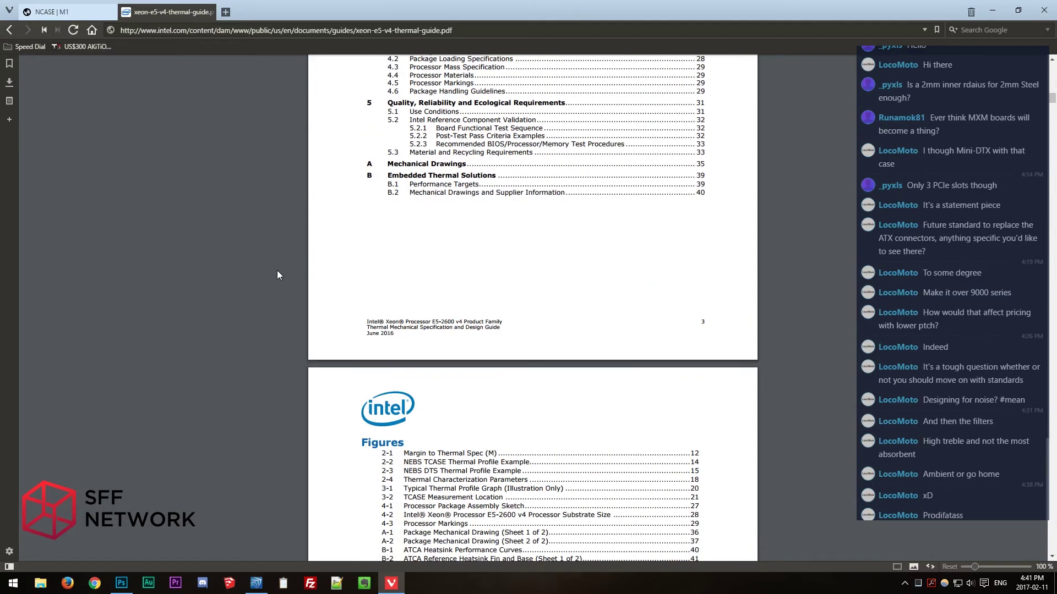
{"action": "scroll", "coordinate": [279, 273], "scroll_direction": "up", "scroll_amount": 4}
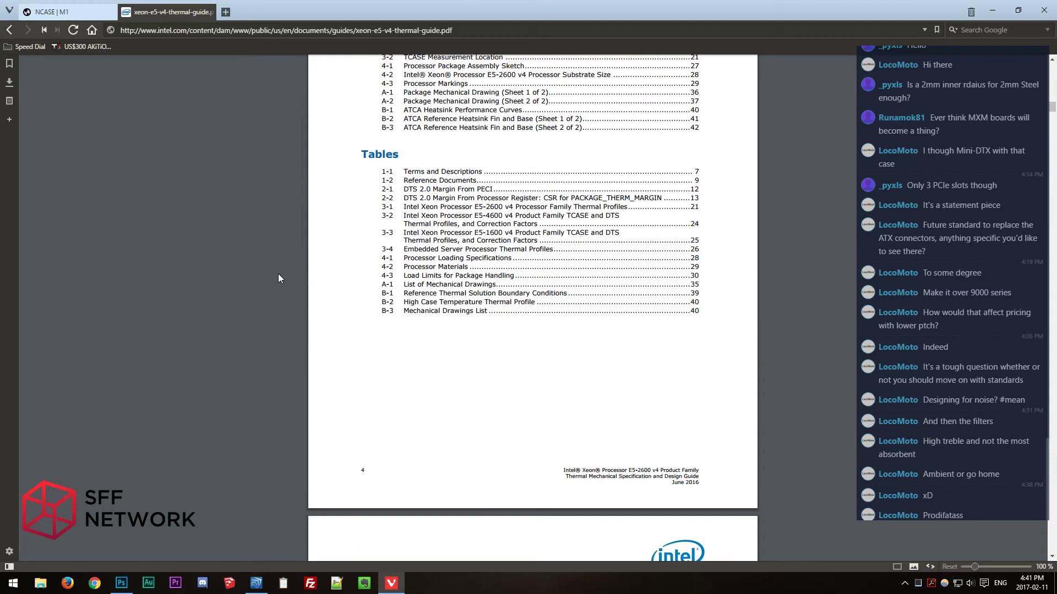
{"action": "left_click_drag", "start_coordinate": [1050, 109], "coordinate": [1050, 555]}
{"action": "scroll", "coordinate": [779, 399], "scroll_direction": "up", "scroll_amount": 7}
{"action": "scroll", "coordinate": [778, 394], "scroll_direction": "down", "scroll_amount": 7}
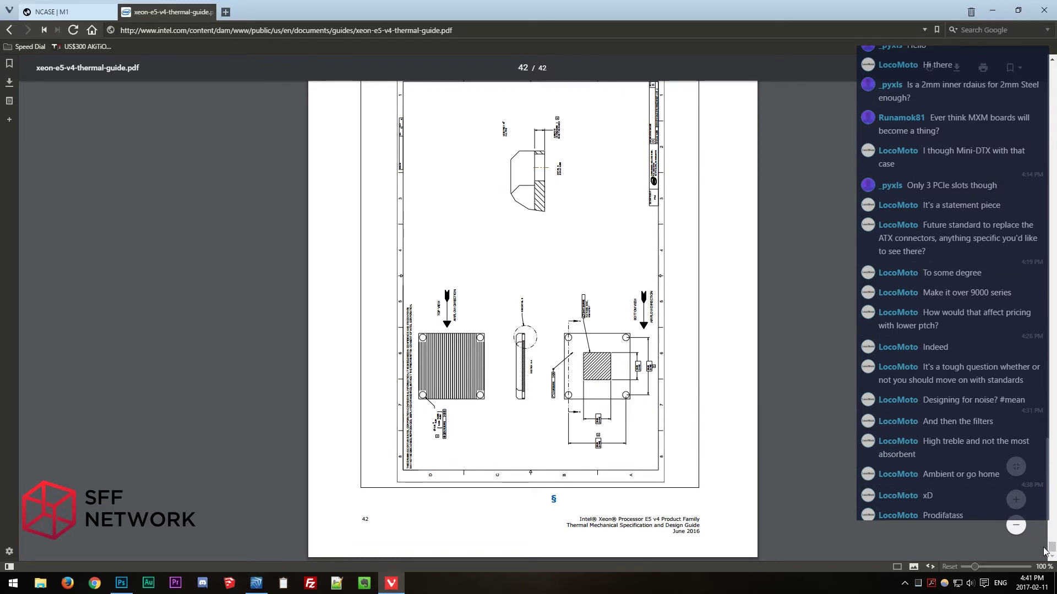
{"action": "left_click_drag", "start_coordinate": [1050, 552], "coordinate": [1051, 61]}
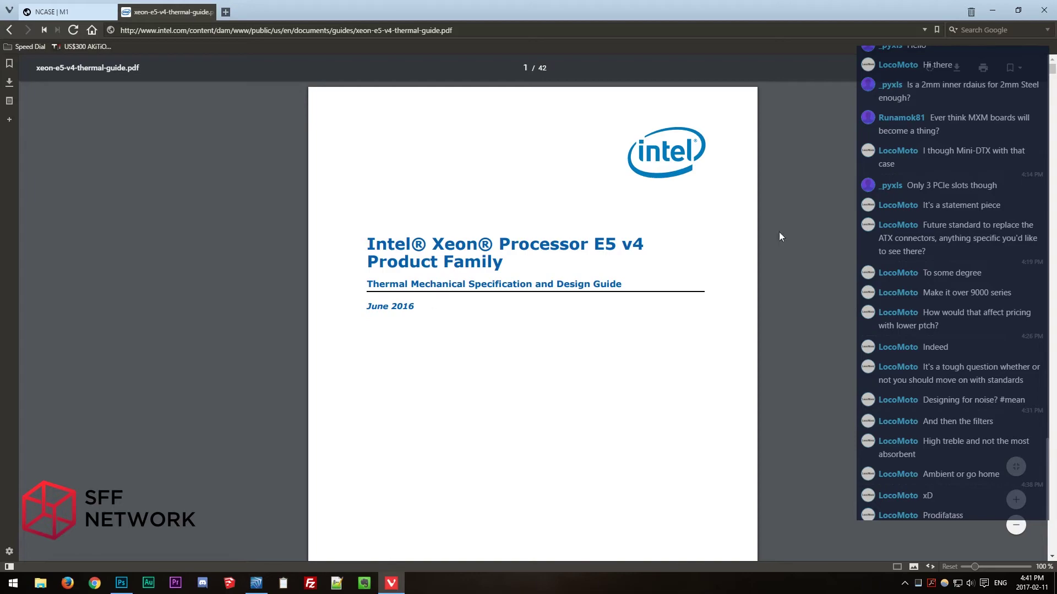
Examine the Margin to Thermal Spec figure and the NEBS TCASE and DTS thermal profile examples.
{"action": "left_click_drag", "start_coordinate": [1052, 74], "coordinate": [1018, 200]}
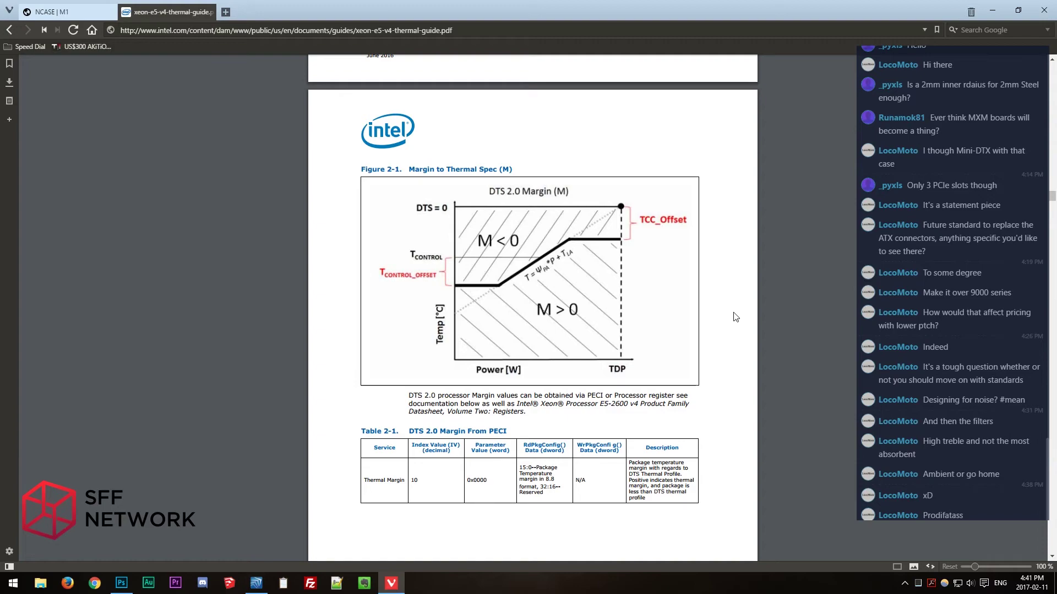
{"action": "scroll", "coordinate": [628, 369], "scroll_direction": "down", "scroll_amount": 20}
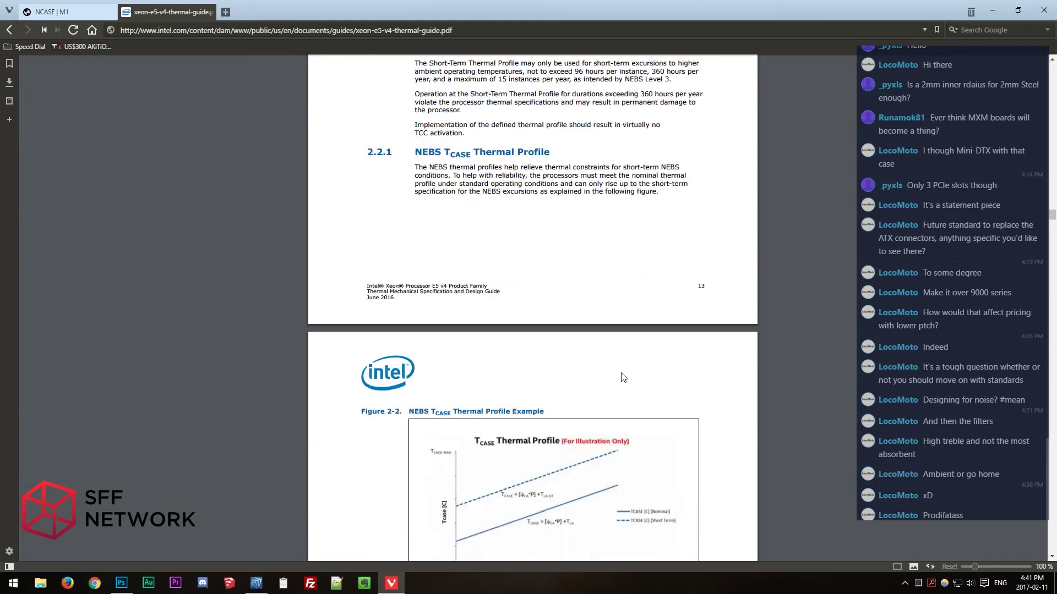
{"action": "scroll", "coordinate": [624, 373], "scroll_direction": "up", "scroll_amount": 3}
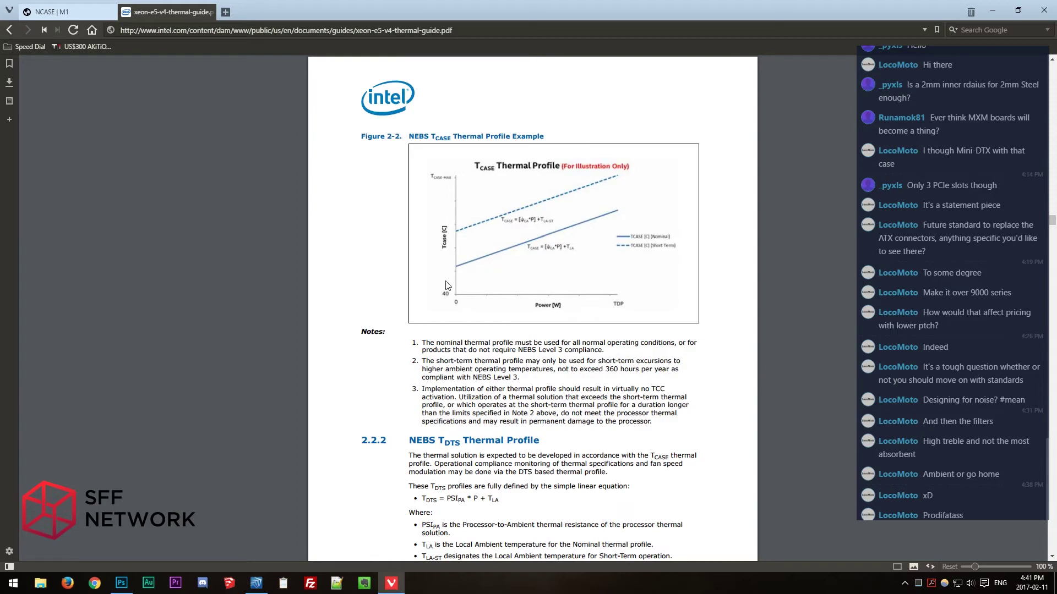
{"action": "scroll", "coordinate": [559, 365], "scroll_direction": "down", "scroll_amount": 9}
{"action": "scroll", "coordinate": [559, 364], "scroll_direction": "down", "scroll_amount": 2}
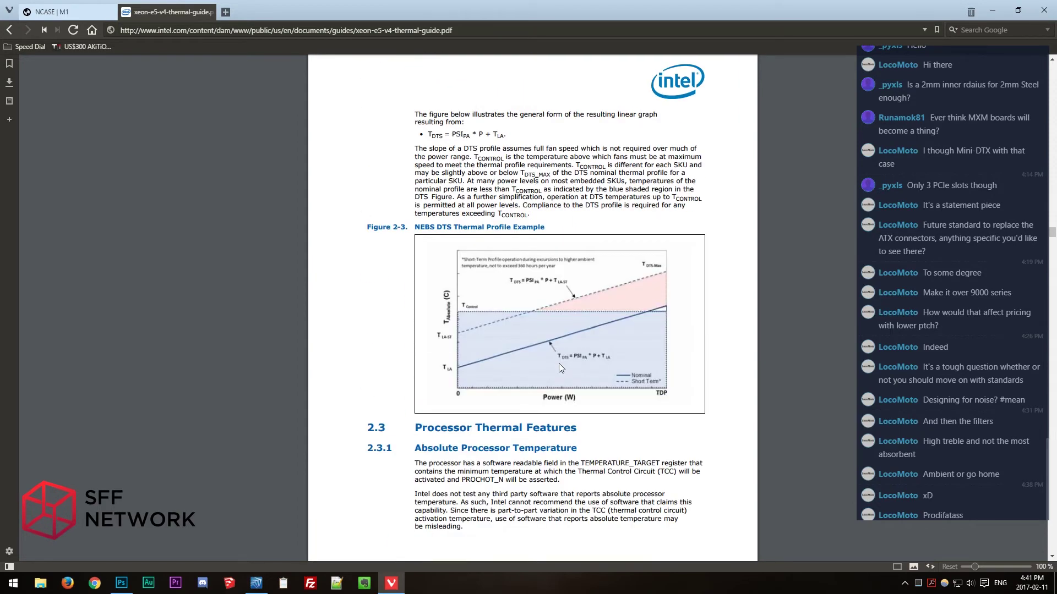
Skim the Thermal Design Guidelines section and examine the Thermal Characterization Parameters diagram in Figure 2-4.
{"action": "scroll", "coordinate": [593, 303], "scroll_direction": "down", "scroll_amount": 10}
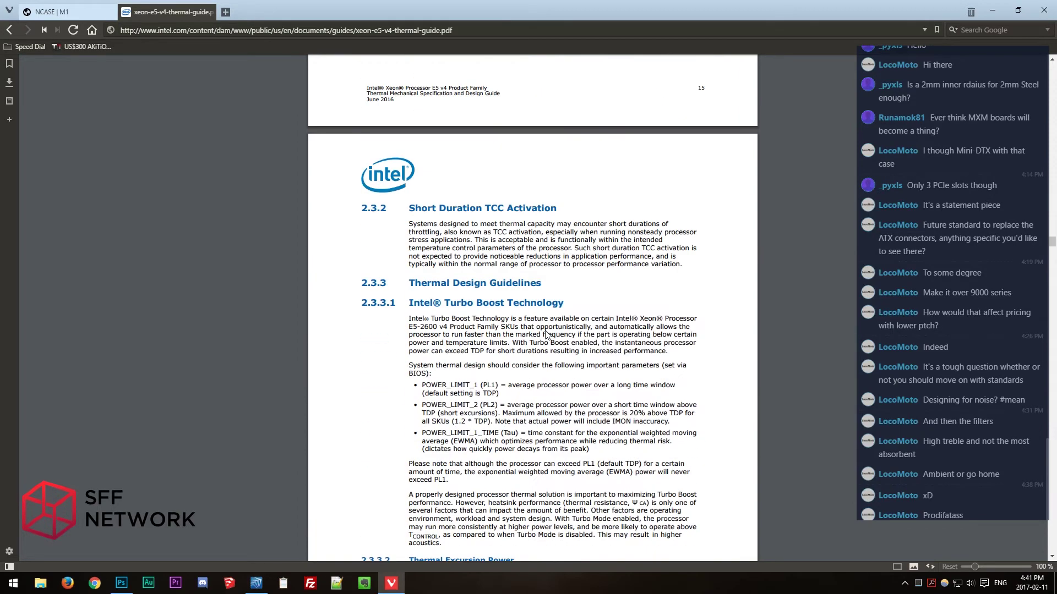
{"action": "scroll", "coordinate": [548, 334], "scroll_direction": "down", "scroll_amount": 4}
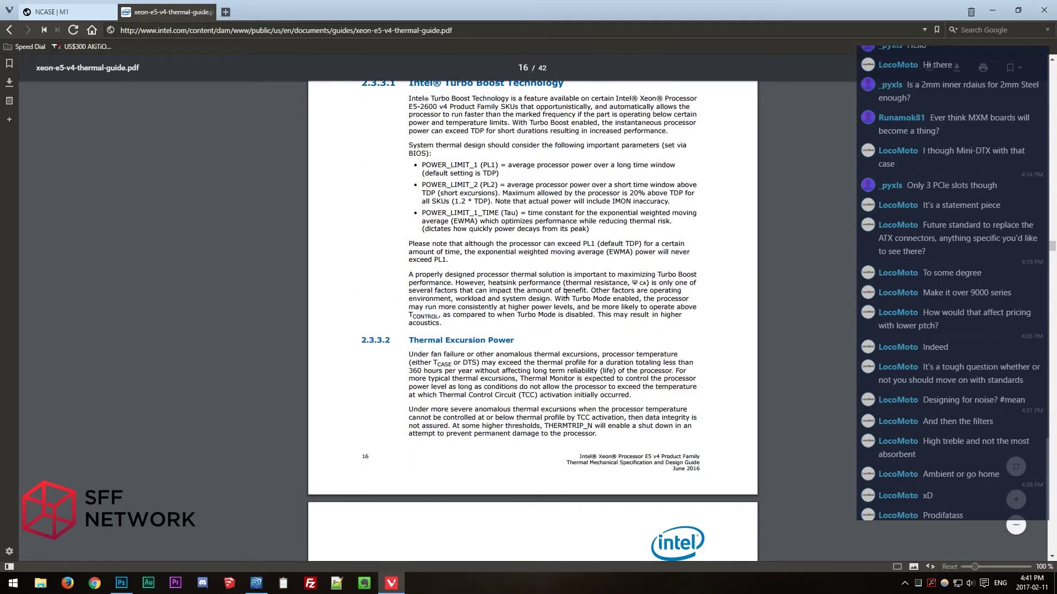
{"action": "scroll", "coordinate": [566, 294], "scroll_direction": "down", "scroll_amount": 4}
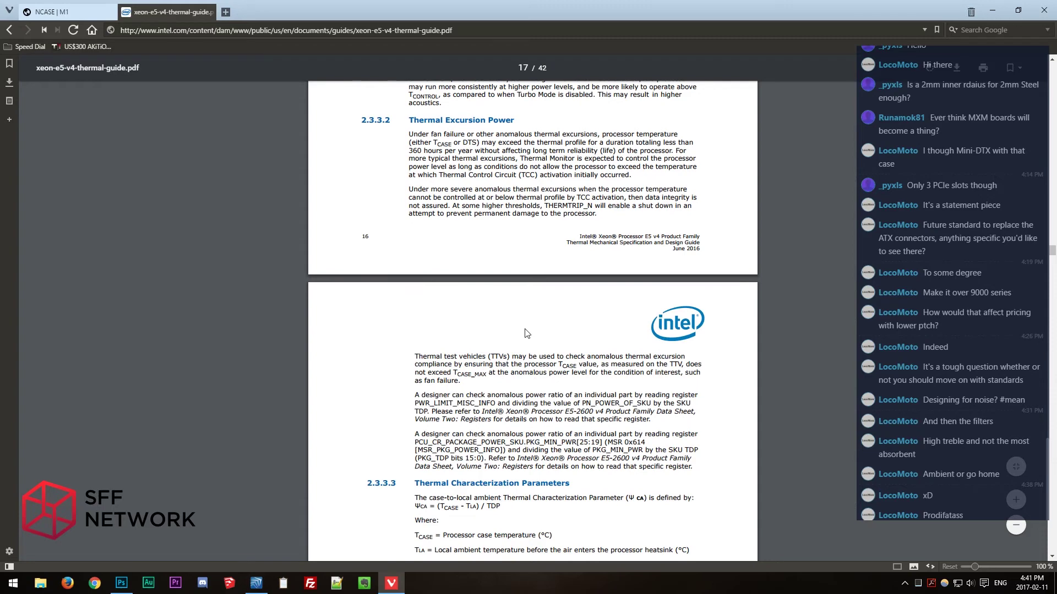
{"action": "scroll", "coordinate": [525, 333], "scroll_direction": "down", "scroll_amount": 5}
{"action": "scroll", "coordinate": [482, 382], "scroll_direction": "down", "scroll_amount": 6}
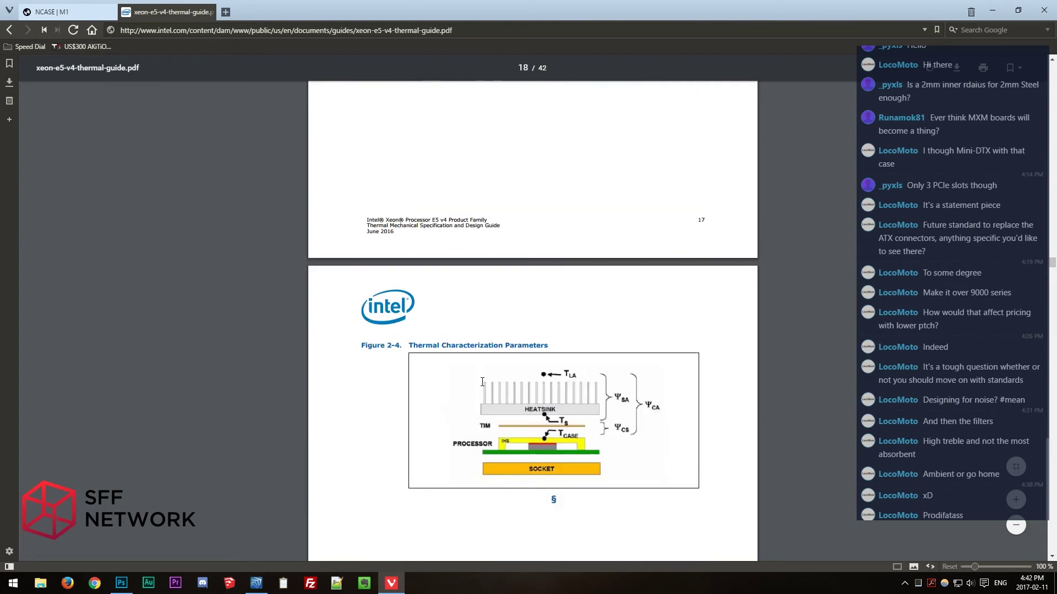
{"action": "scroll", "coordinate": [482, 382], "scroll_direction": "down", "scroll_amount": 3}
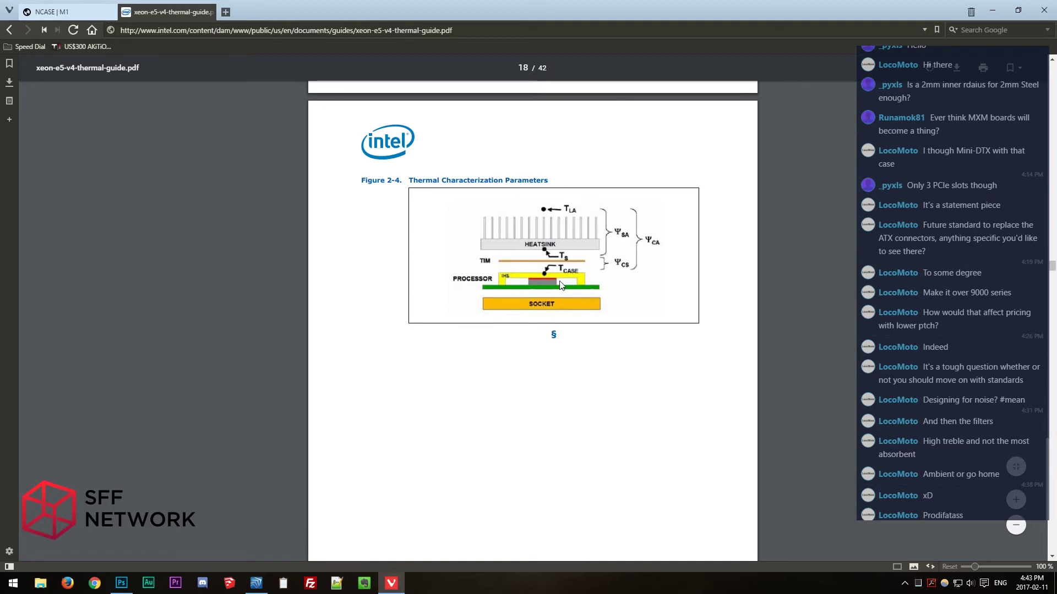
Check the TCASE measurement location and processor thermal specifications in chapter 3, and return to Figure 2-4.
{"action": "scroll", "coordinate": [332, 366], "scroll_direction": "down", "scroll_amount": 10}
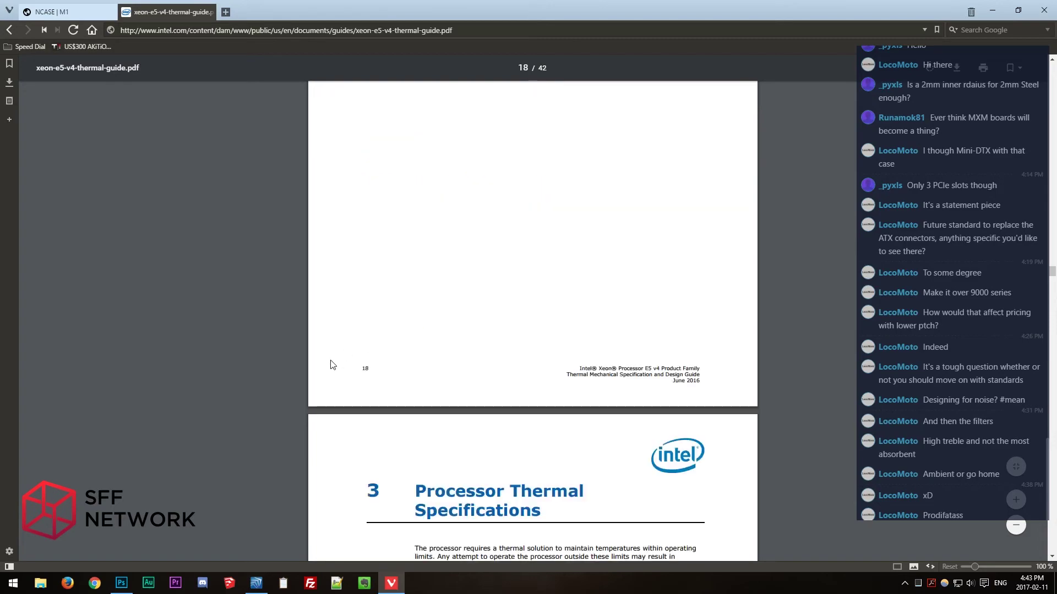
{"action": "scroll", "coordinate": [333, 365], "scroll_direction": "down", "scroll_amount": 20}
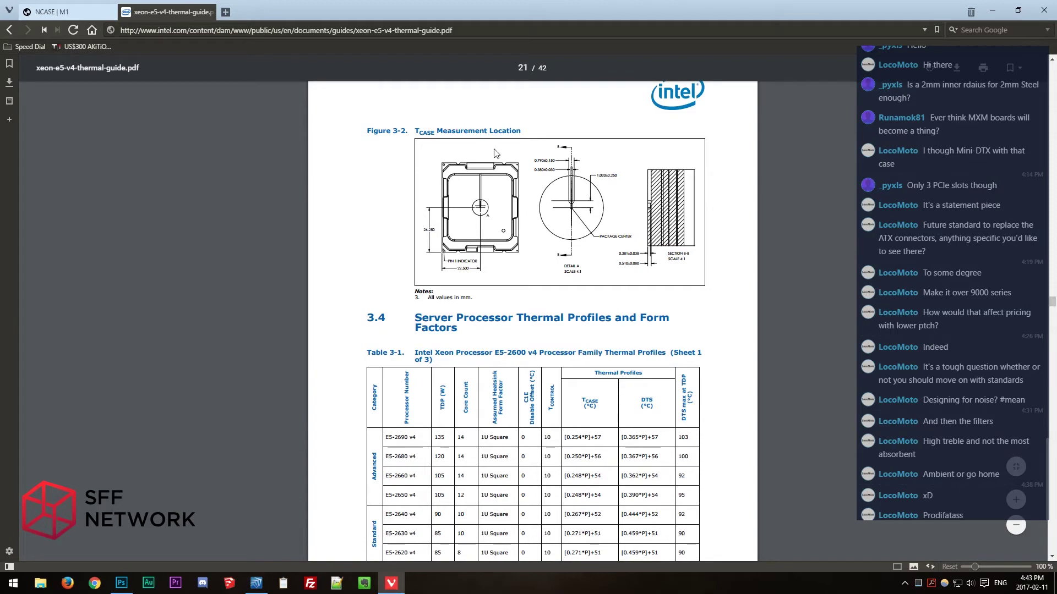
{"action": "scroll", "coordinate": [493, 304], "scroll_direction": "up", "scroll_amount": 5}
{"action": "scroll", "coordinate": [494, 304], "scroll_direction": "up", "scroll_amount": 16}
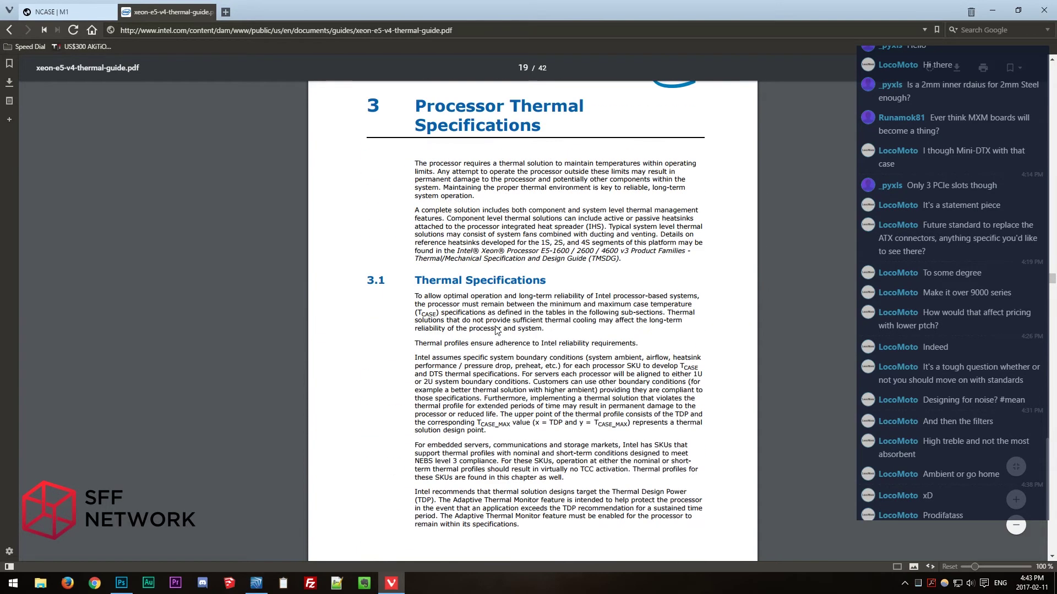
{"action": "scroll", "coordinate": [497, 329], "scroll_direction": "up", "scroll_amount": 10}
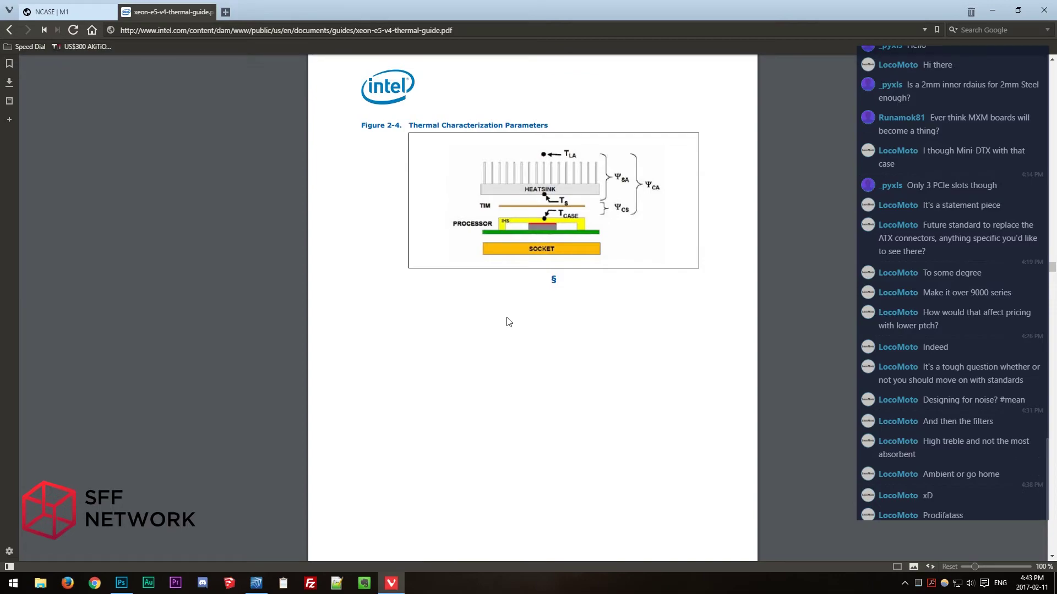
Examine the TCASE measurement location in Figure 3-2 and the server processor thermal profile tables in section 3.4.
{"action": "scroll", "coordinate": [509, 322], "scroll_direction": "down", "scroll_amount": 10}
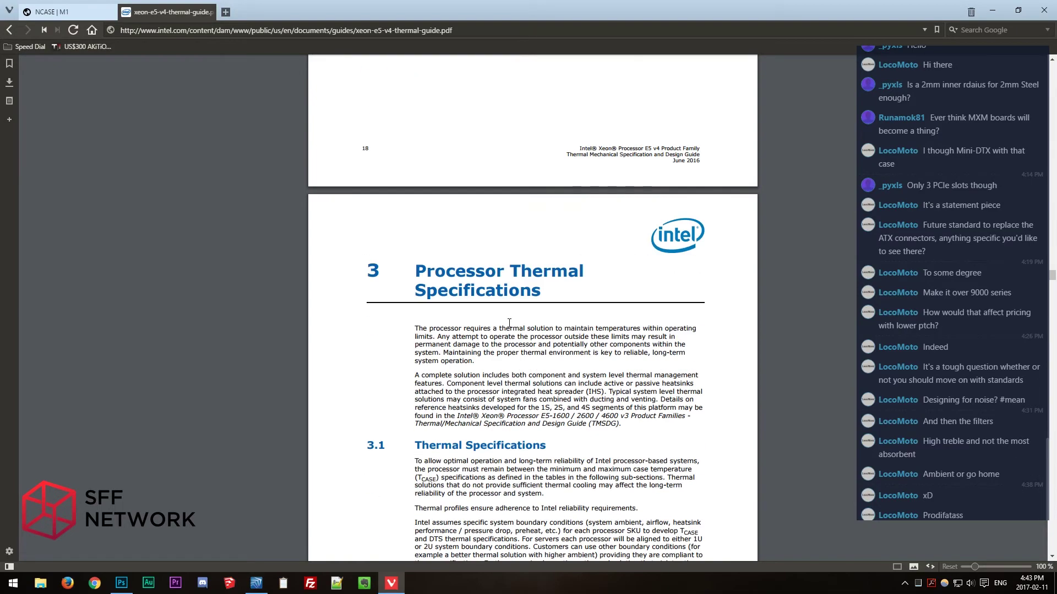
{"action": "scroll", "coordinate": [509, 323], "scroll_direction": "down", "scroll_amount": 15}
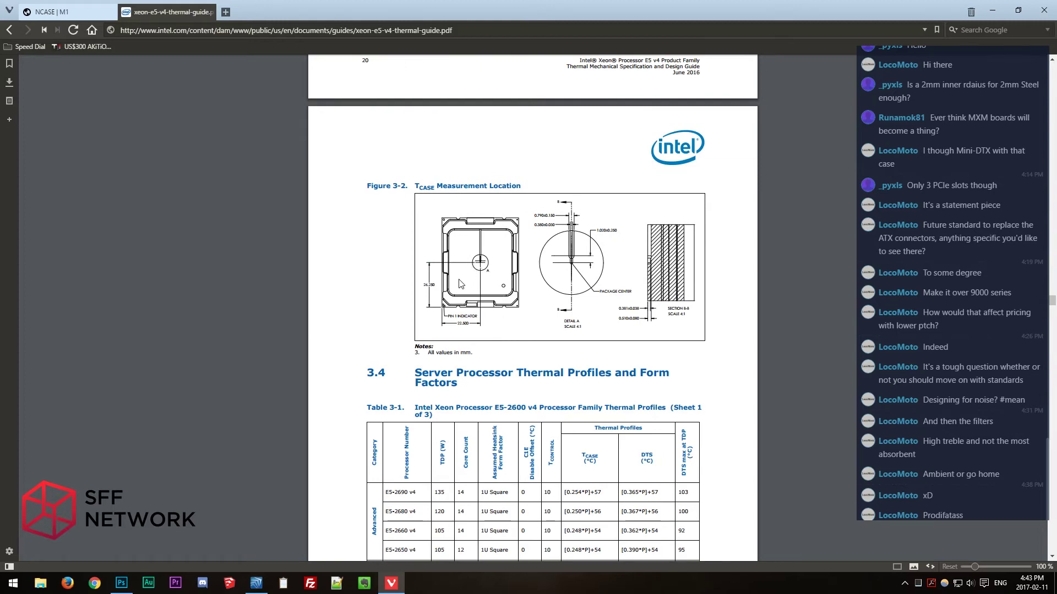
{"action": "scroll", "coordinate": [513, 337], "scroll_direction": "down", "scroll_amount": 5}
{"action": "scroll", "coordinate": [512, 353], "scroll_direction": "up", "scroll_amount": 4}
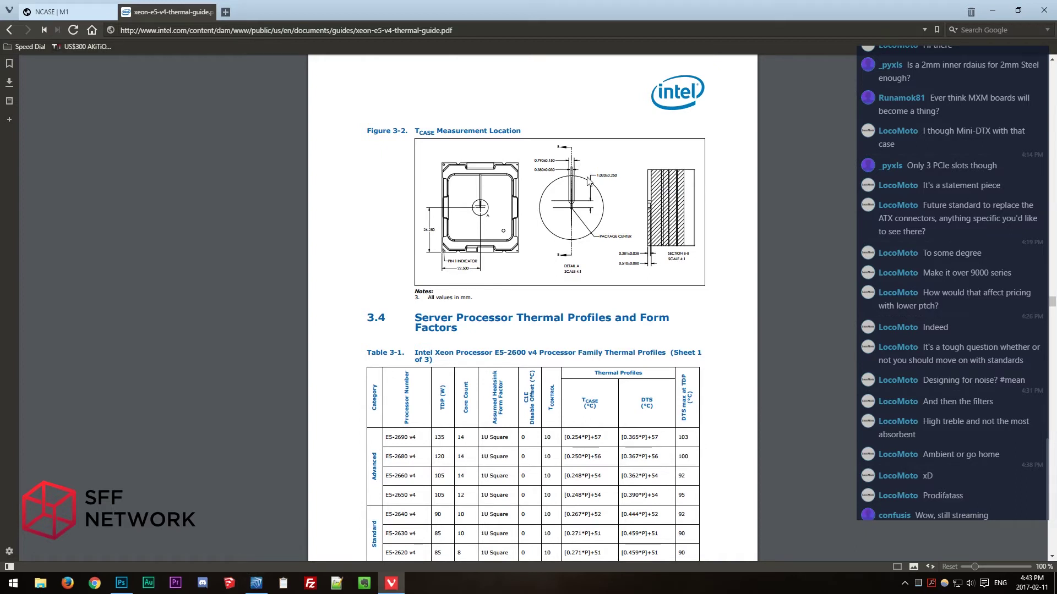
{"action": "scroll", "coordinate": [453, 325], "scroll_direction": "down", "scroll_amount": 4}
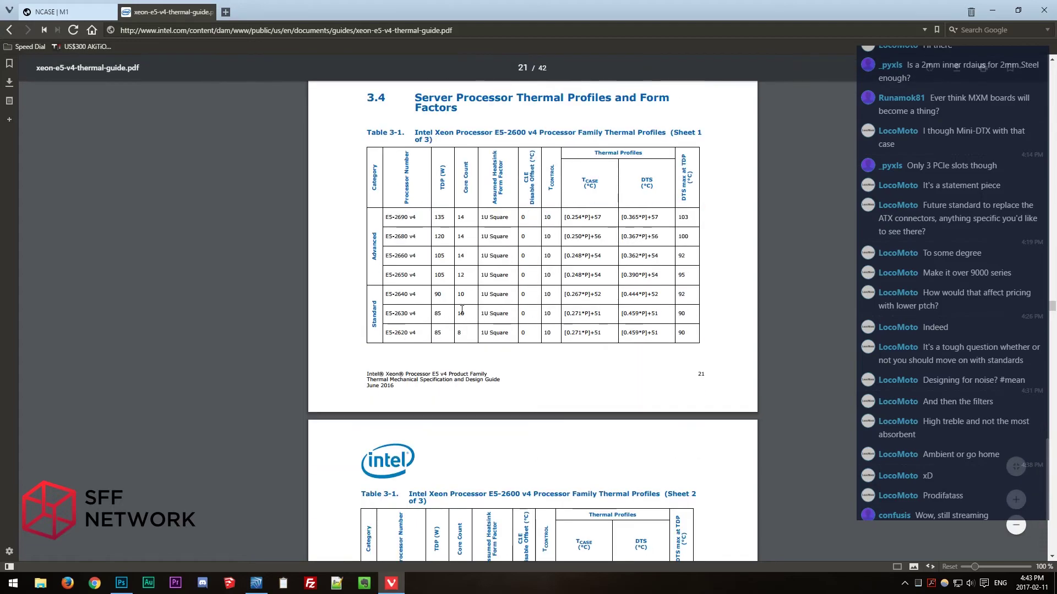
{"action": "scroll", "coordinate": [453, 325], "scroll_direction": "up", "scroll_amount": 3}
{"action": "scroll", "coordinate": [453, 325], "scroll_direction": "down", "scroll_amount": 20}
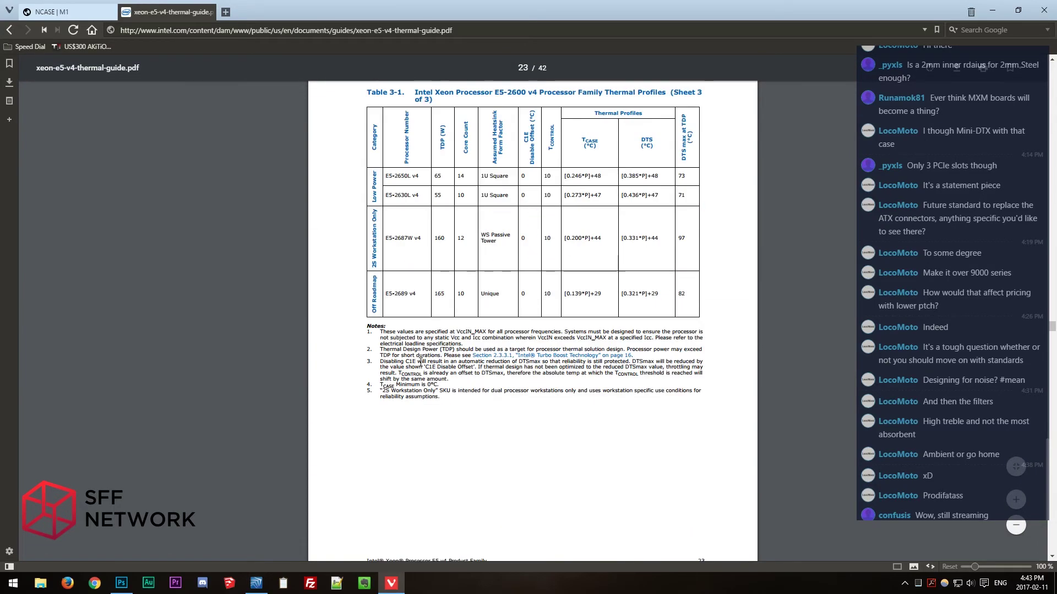
{"action": "scroll", "coordinate": [415, 365], "scroll_direction": "down", "scroll_amount": 15}
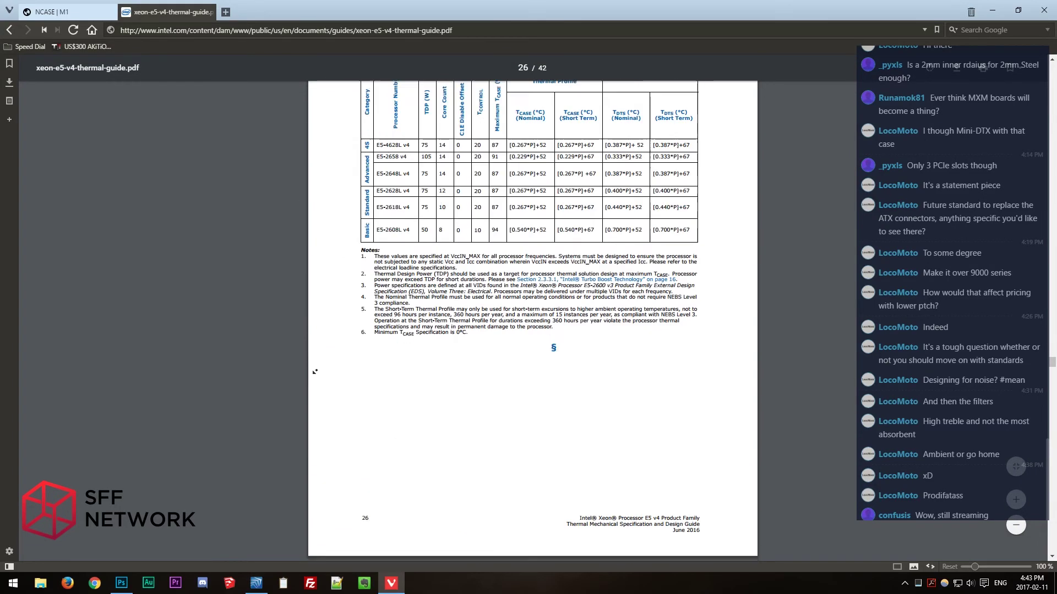
Skim chapter 4's processor mechanical specifications, covering the package assembly sketch, loading specifications, processor markings and package handling load limits.
{"action": "scroll", "coordinate": [325, 274], "scroll_direction": "down", "scroll_amount": 10}
{"action": "scroll", "coordinate": [310, 358], "scroll_direction": "up", "scroll_amount": 4}
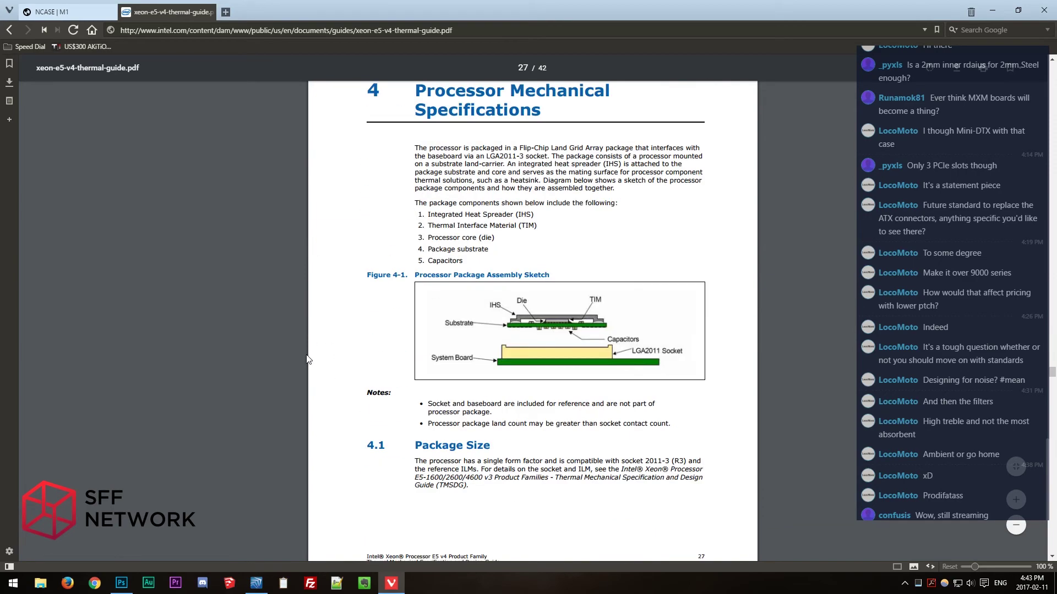
{"action": "scroll", "coordinate": [307, 360], "scroll_direction": "down", "scroll_amount": 15}
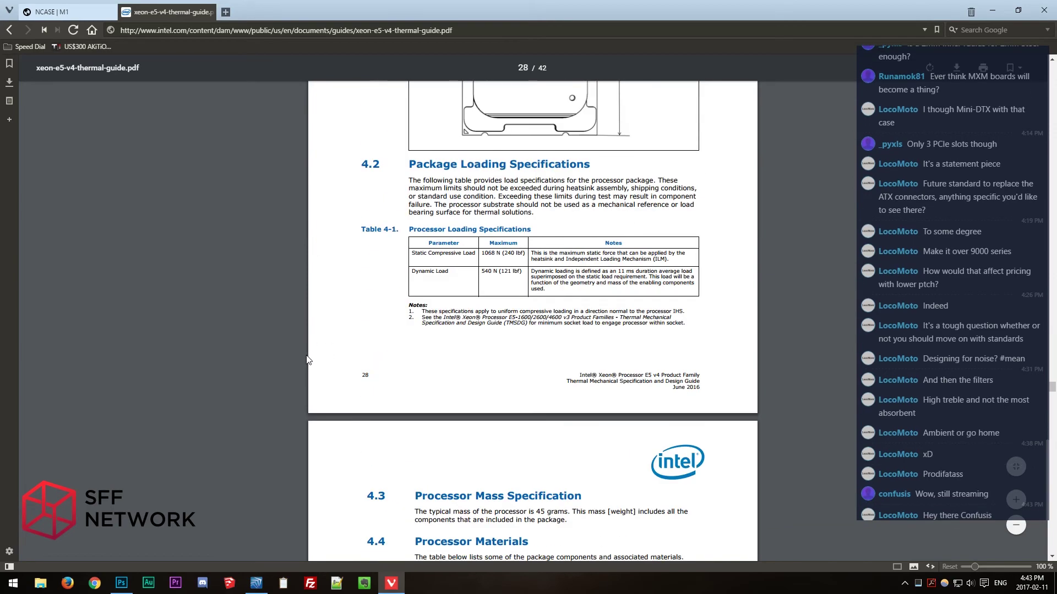
{"action": "scroll", "coordinate": [307, 360], "scroll_direction": "down", "scroll_amount": 5}
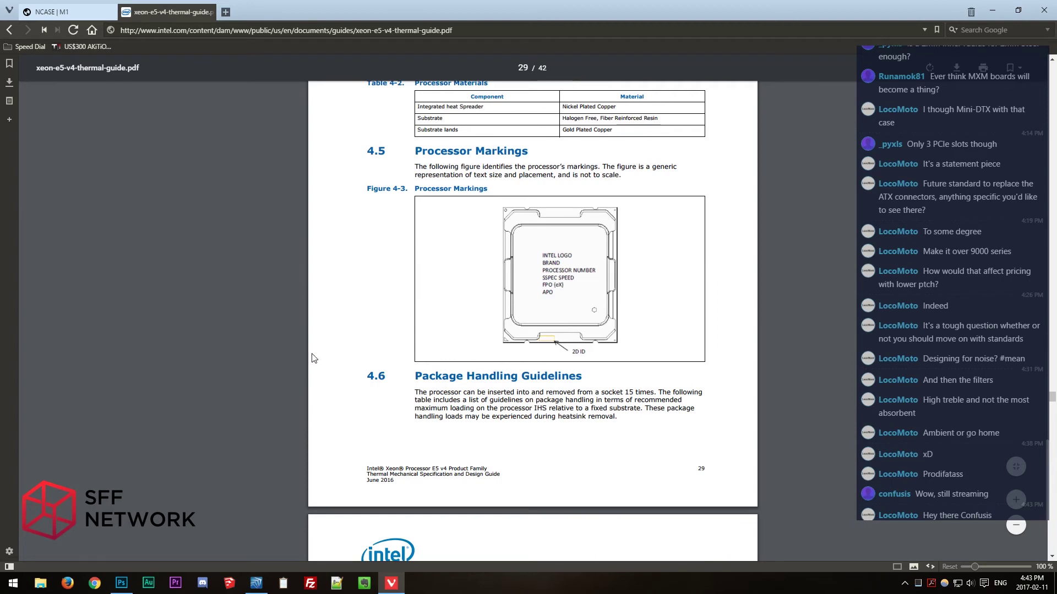
{"action": "scroll", "coordinate": [311, 358], "scroll_direction": "down", "scroll_amount": 5}
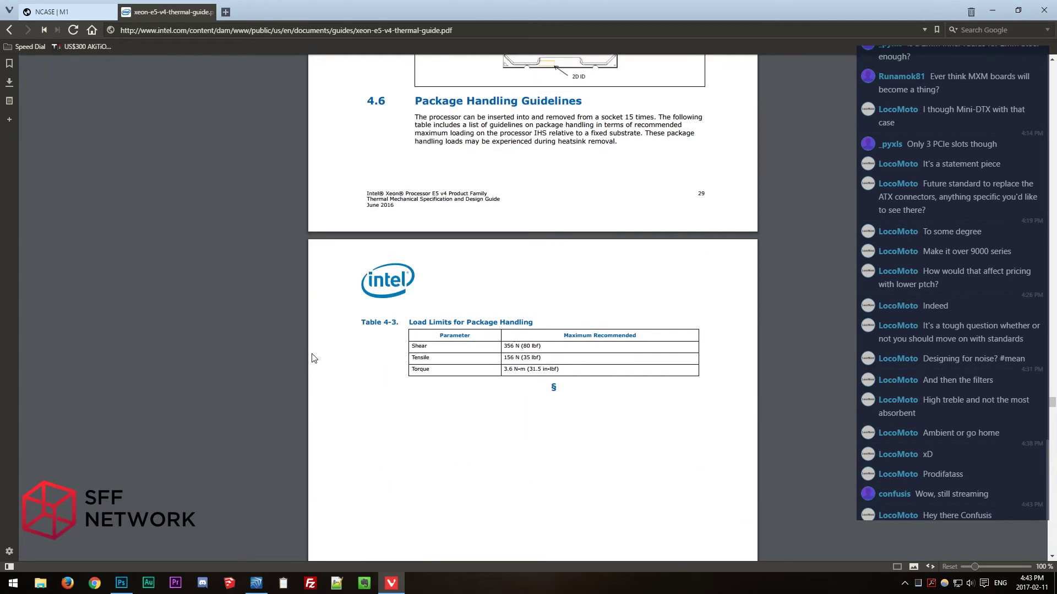
{"action": "scroll", "coordinate": [312, 358], "scroll_direction": "down", "scroll_amount": 4}
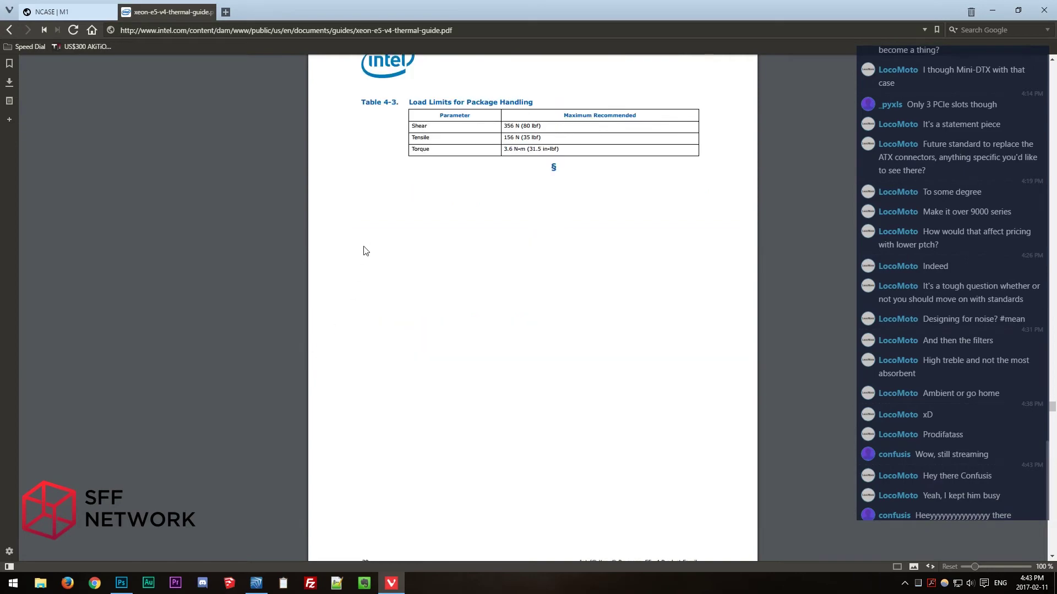
Examine chapter 5's use condition tables and skim the Intel reference component validation and test procedure sections.
{"action": "scroll", "coordinate": [363, 251], "scroll_direction": "down", "scroll_amount": 10}
{"action": "scroll", "coordinate": [344, 226], "scroll_direction": "down", "scroll_amount": 4}
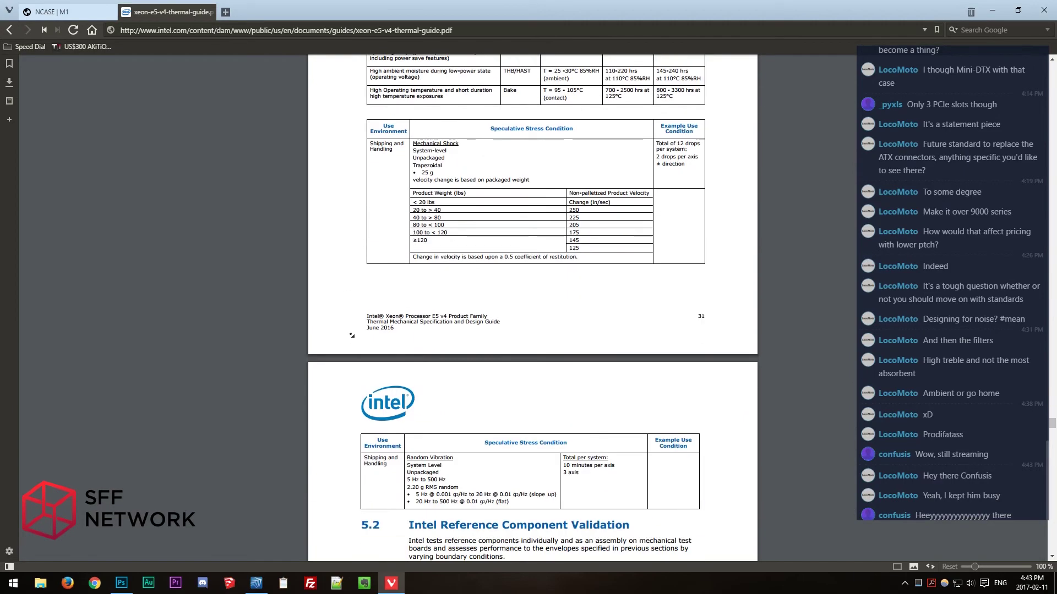
{"action": "scroll", "coordinate": [352, 366], "scroll_direction": "up", "scroll_amount": 4}
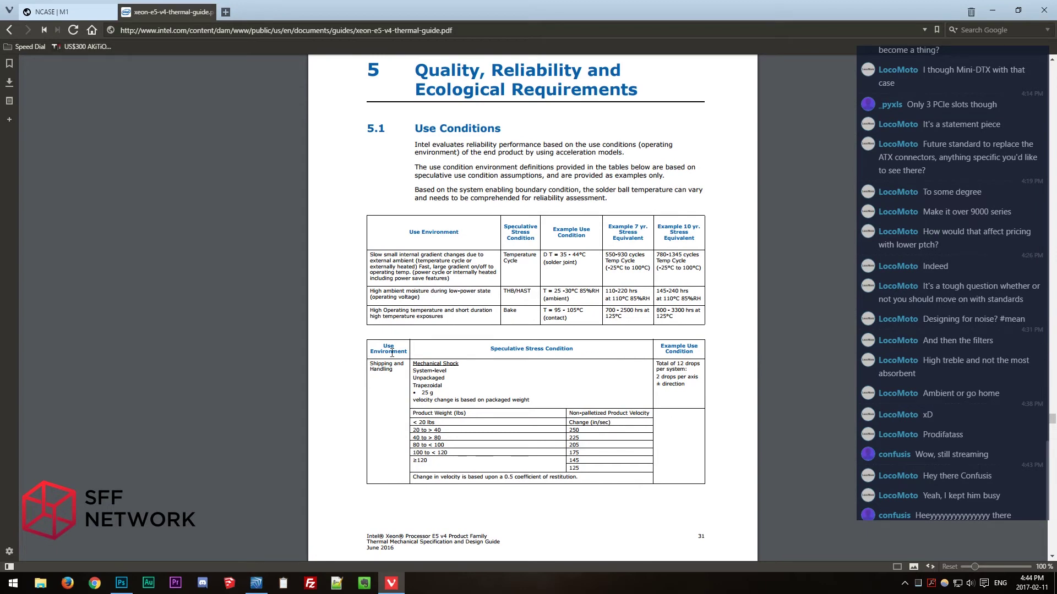
{"action": "scroll", "coordinate": [498, 373], "scroll_direction": "down", "scroll_amount": 4}
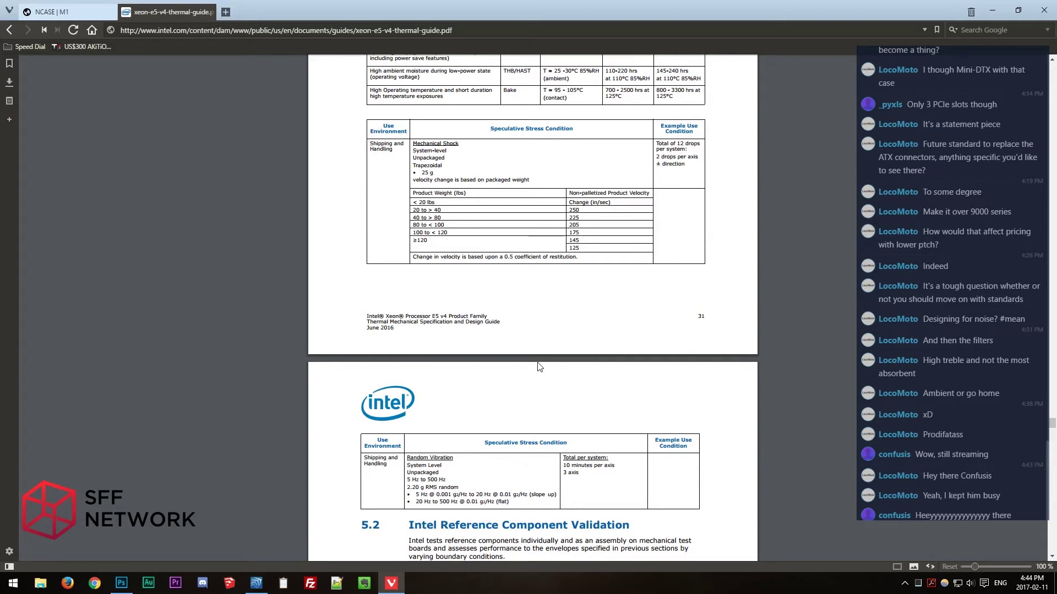
{"action": "scroll", "coordinate": [484, 350], "scroll_direction": "down", "scroll_amount": 4}
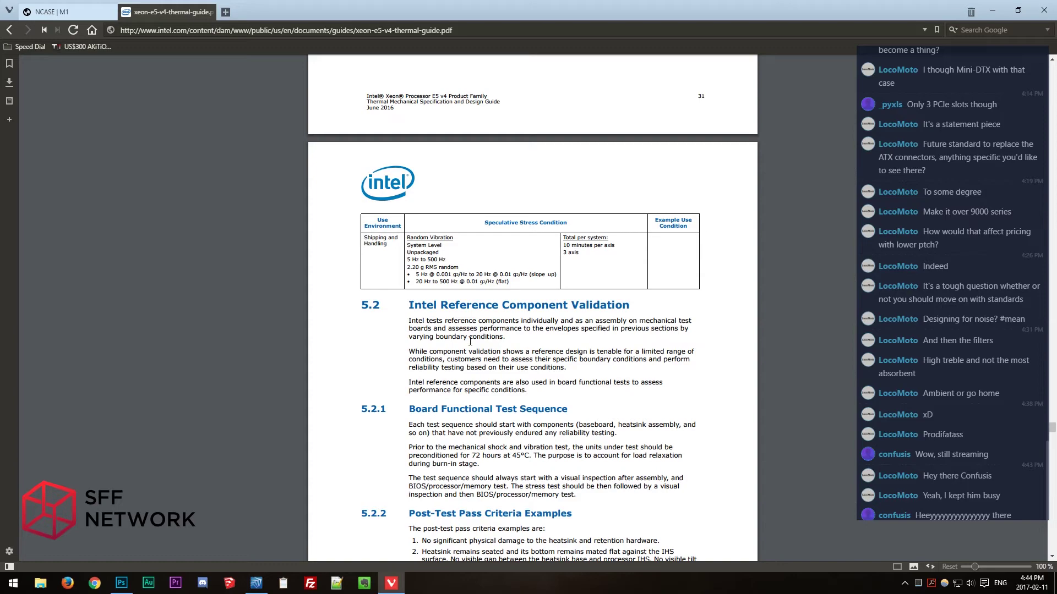
{"action": "scroll", "coordinate": [480, 341], "scroll_direction": "down", "scroll_amount": 17}
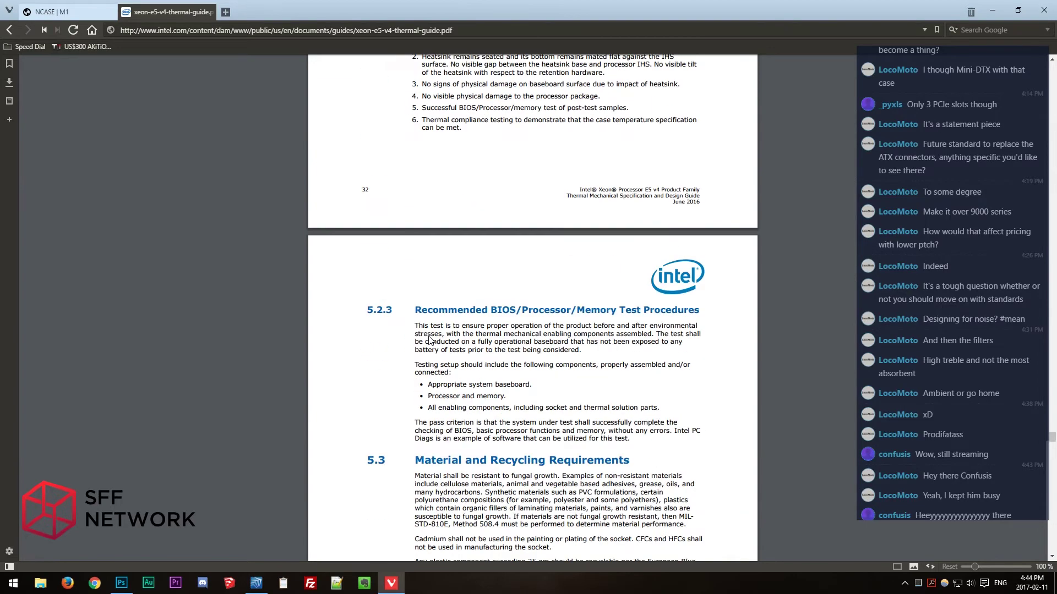
Check the package mechanical drawings in Appendix A and close the Xeon thermal guide.
{"action": "scroll", "coordinate": [430, 340], "scroll_direction": "down", "scroll_amount": 12}
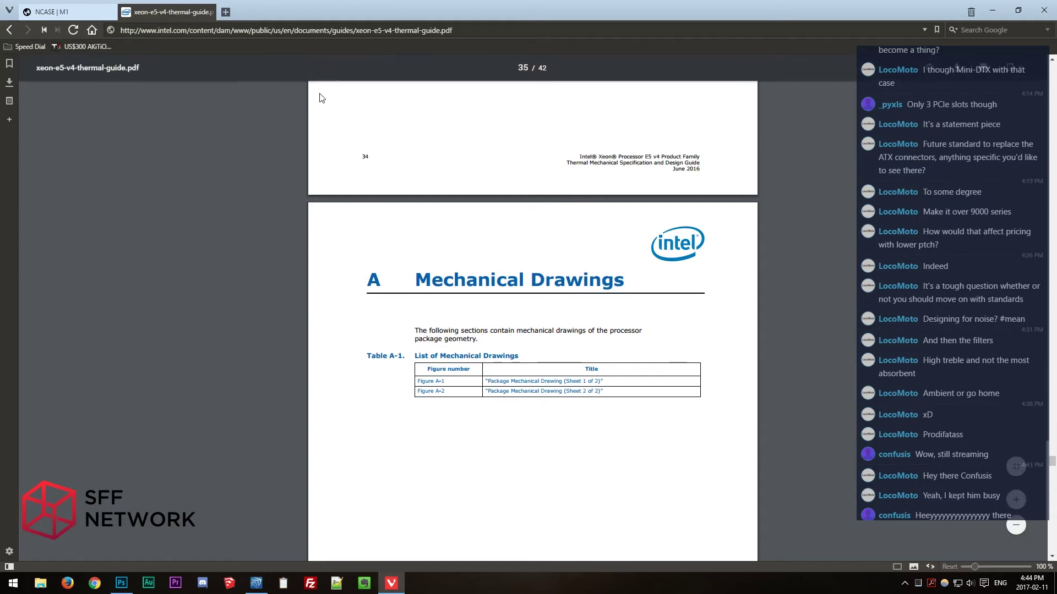
{"action": "scroll", "coordinate": [193, 229], "scroll_direction": "down", "scroll_amount": 5}
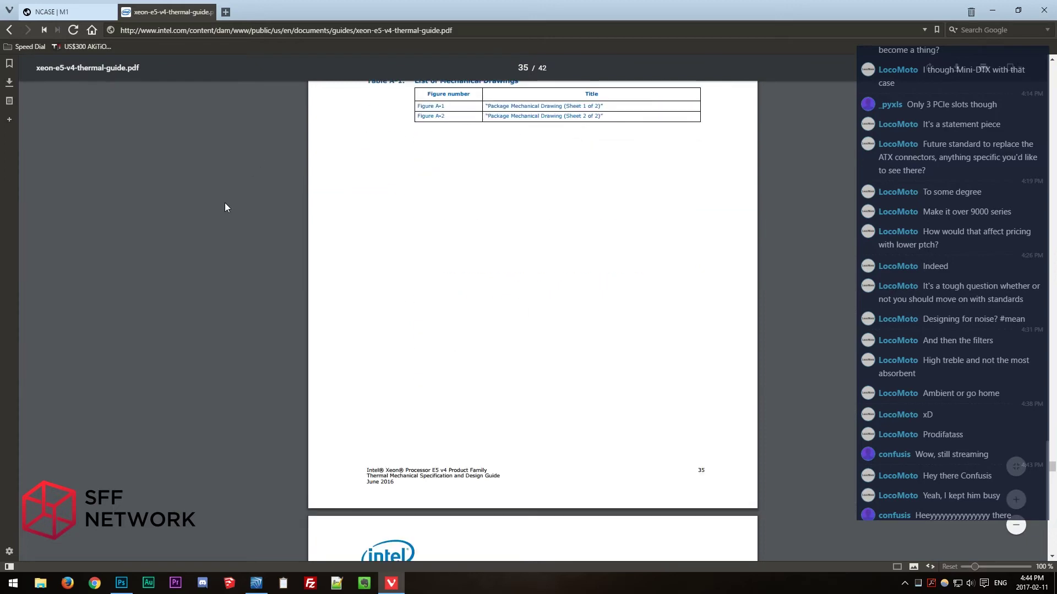
{"action": "scroll", "coordinate": [180, 273], "scroll_direction": "down", "scroll_amount": 12}
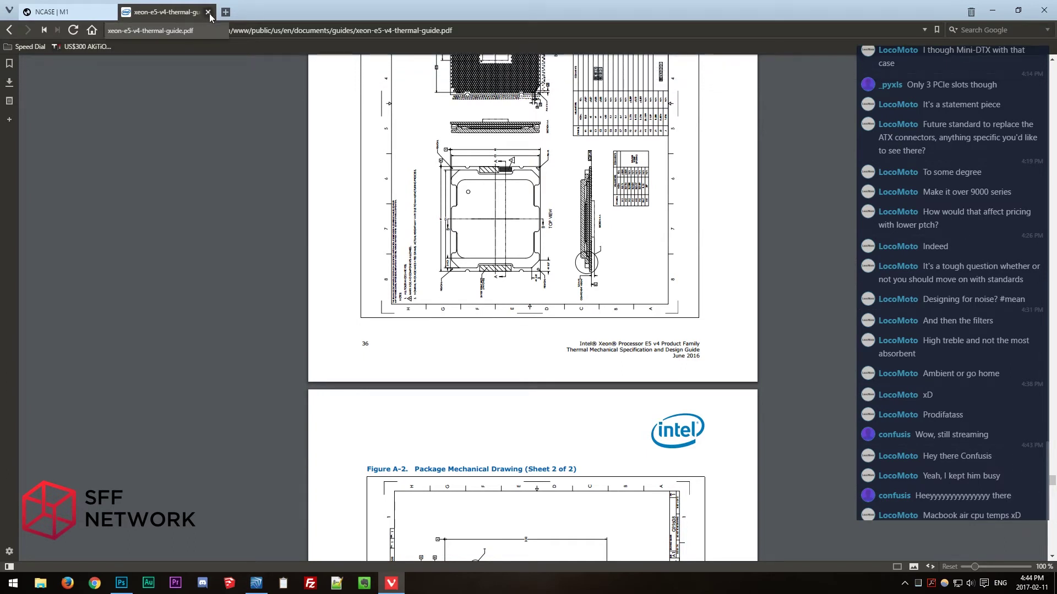
{"action": "left_click", "coordinate": [209, 14]}
{"action": "left_click", "coordinate": [213, 31]}
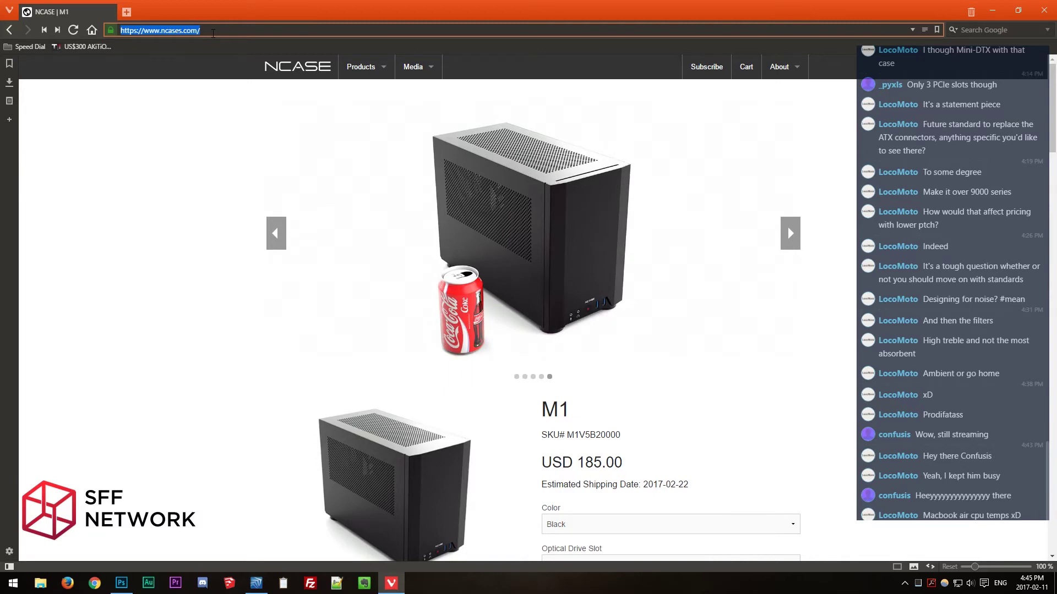
{"action": "type", "text": "go"}
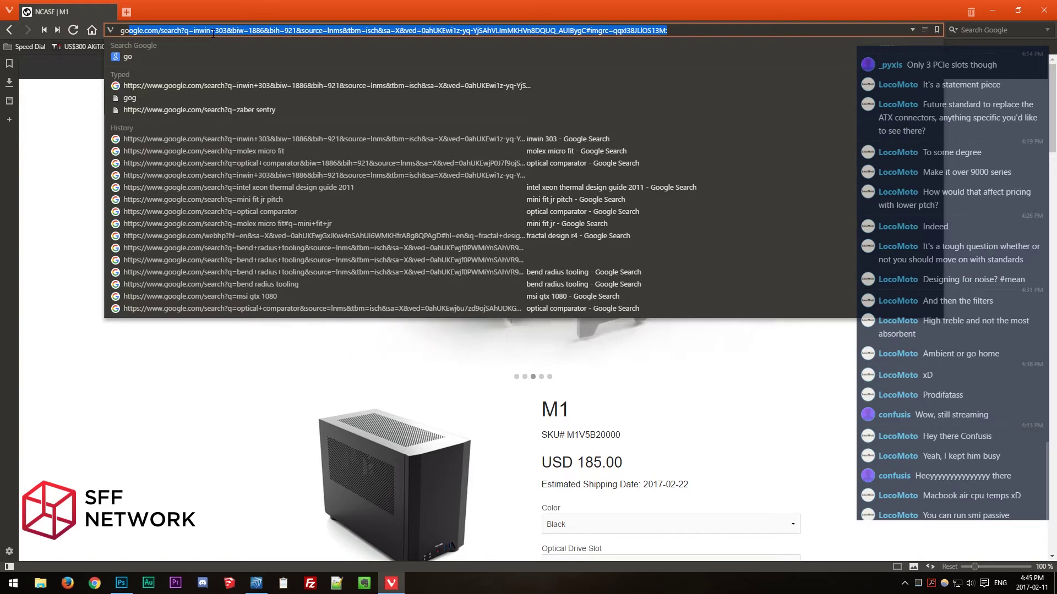
{"action": "key", "text": "Escape"}
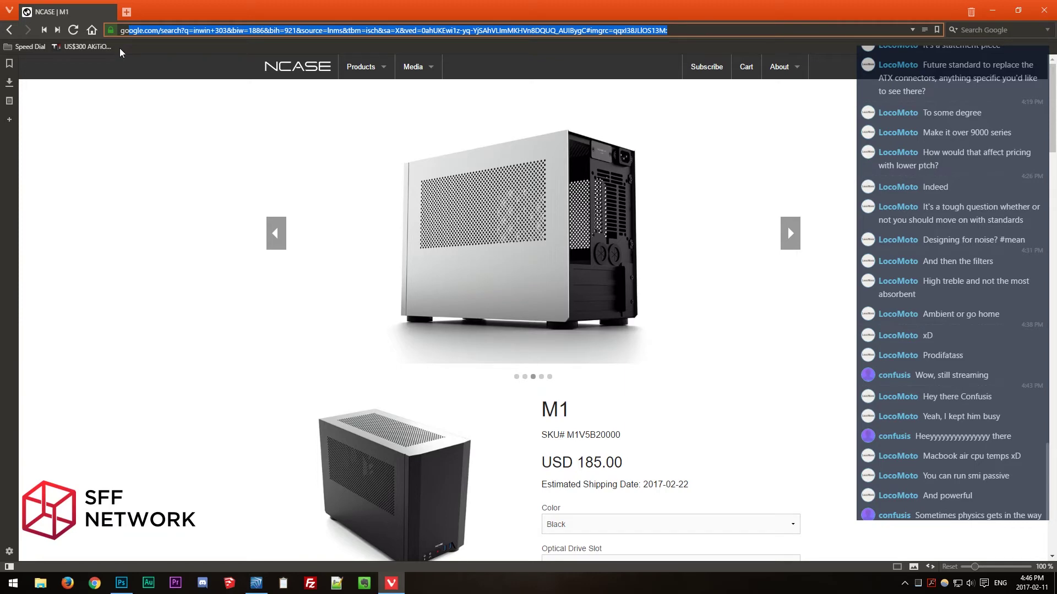
{"action": "type", "text": "go"}
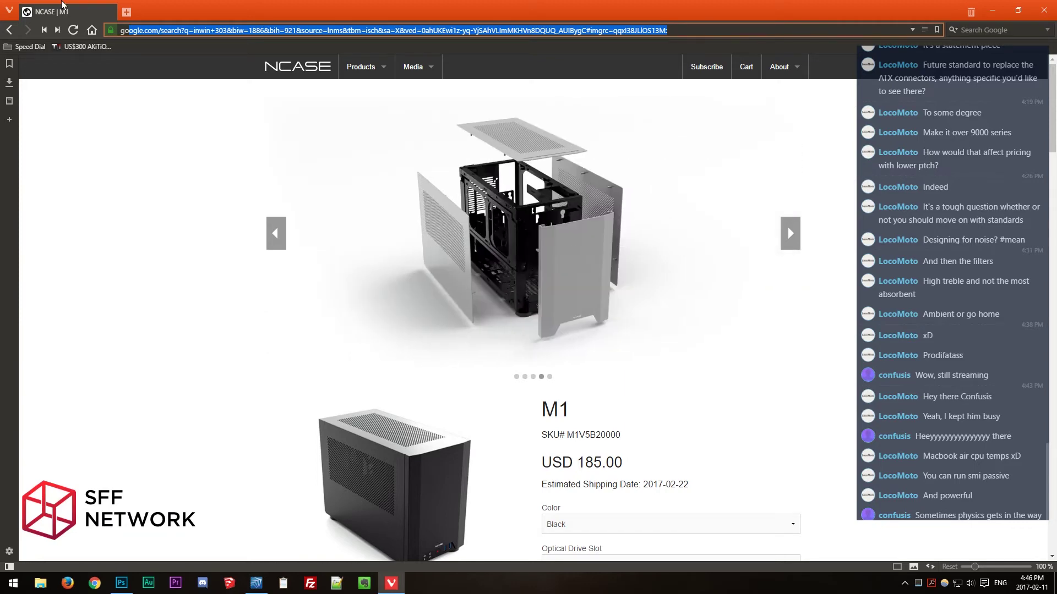
{"action": "type", "text": "oge"}
{"action": "key", "text": "BackSpace"}
{"action": "key", "text": "BackSpace"}
{"action": "key", "text": "BackSpace"}
{"action": "key", "text": "BackSpace"}
{"action": "key", "text": "BackSpace"}
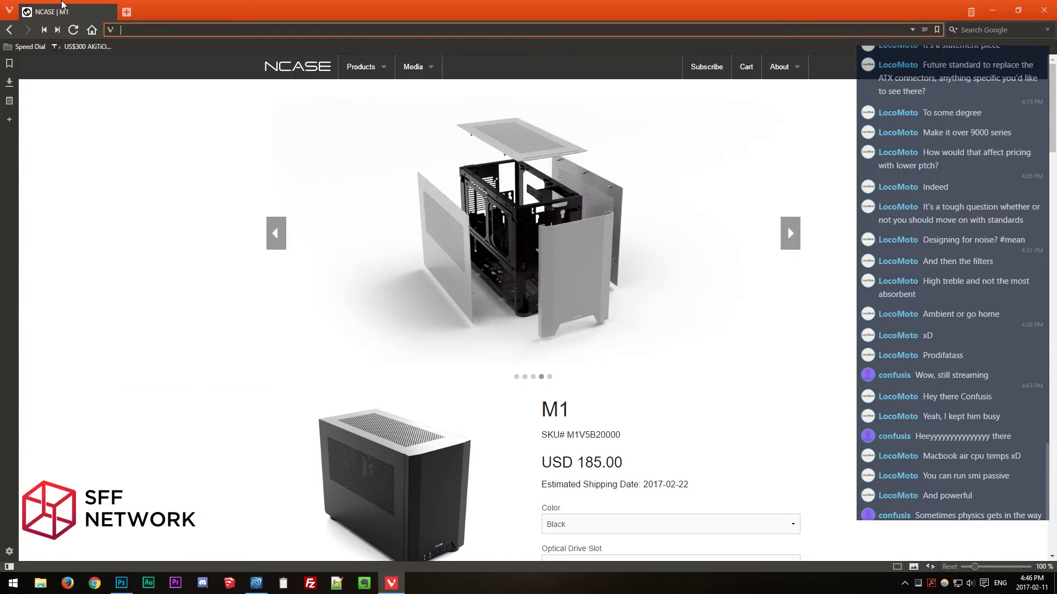
Search Google for "mac thermal paste" and show the image results.
{"action": "type", "text": "mac thermal"}
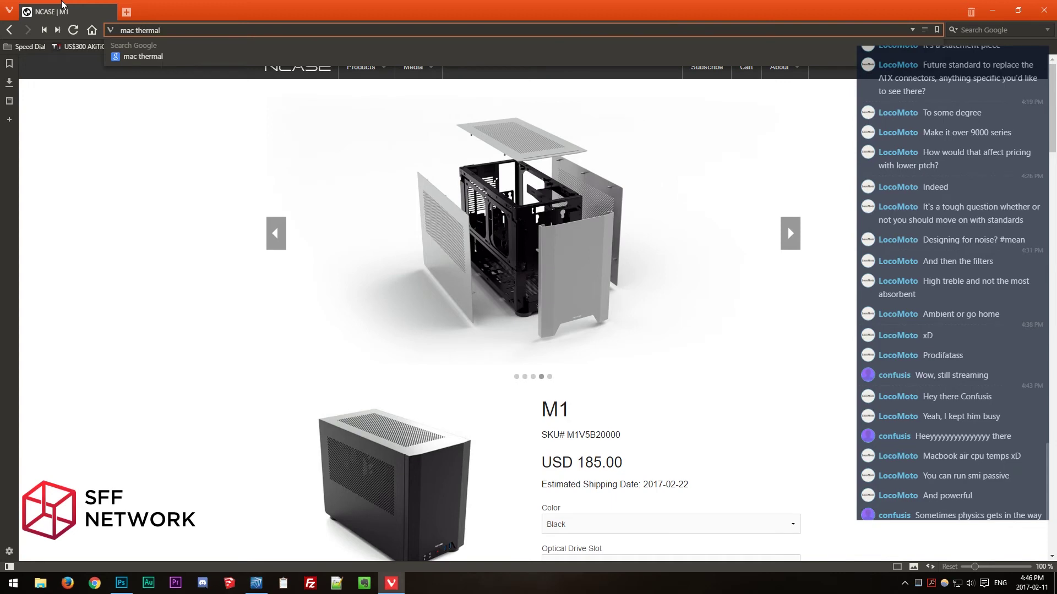
{"action": "type", "text": " paste"}
{"action": "key", "text": "Return"}
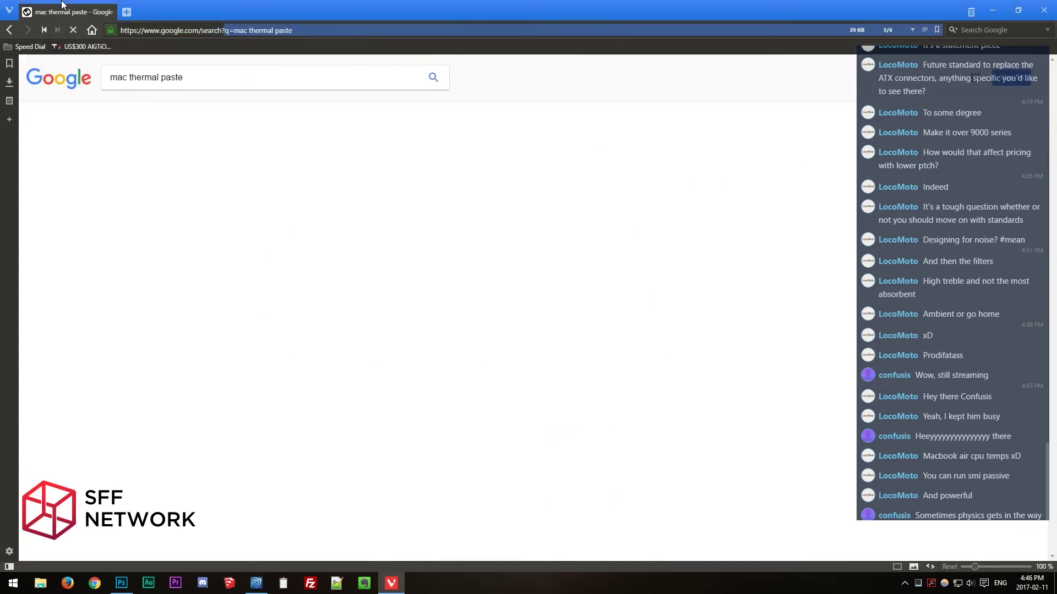
{"action": "left_click", "coordinate": [194, 109]}
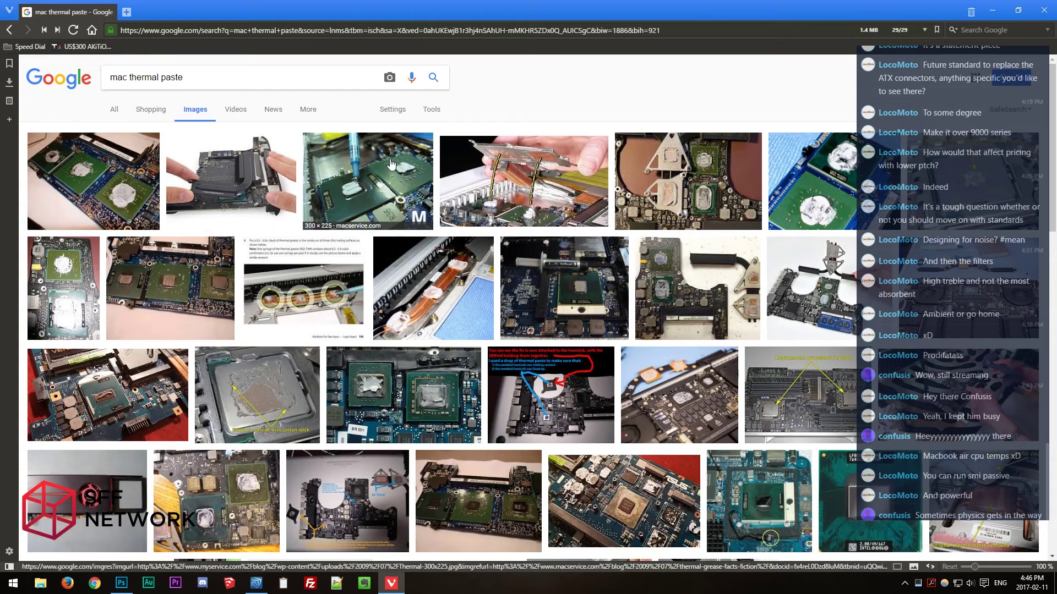
Preview the MacService thermal grease image, and examine the "MacBook Too Hot to Handle" image in the results.
{"action": "left_click", "coordinate": [391, 164]}
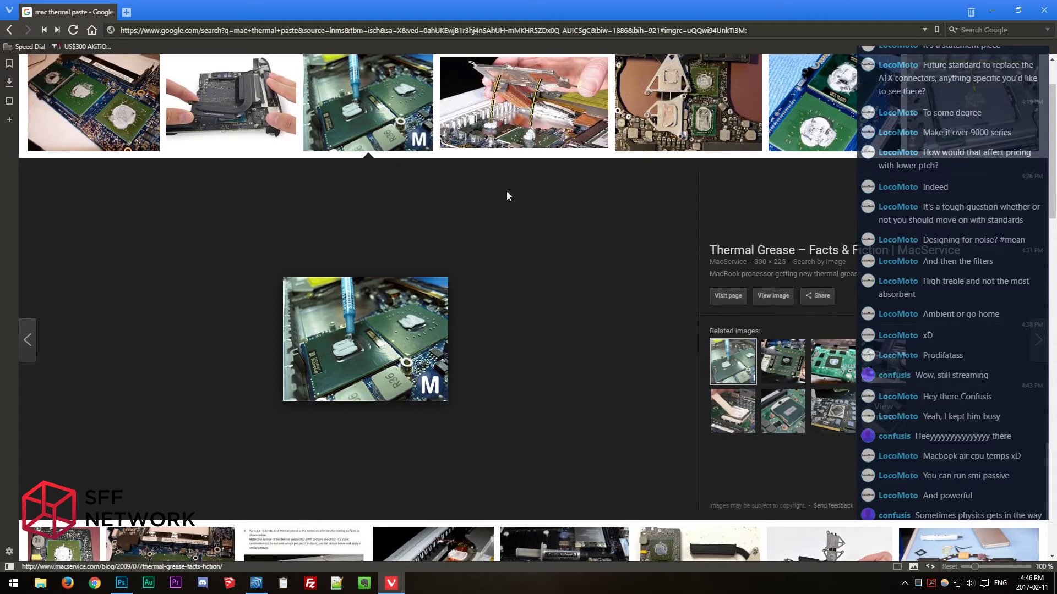
{"action": "left_click", "coordinate": [509, 132]}
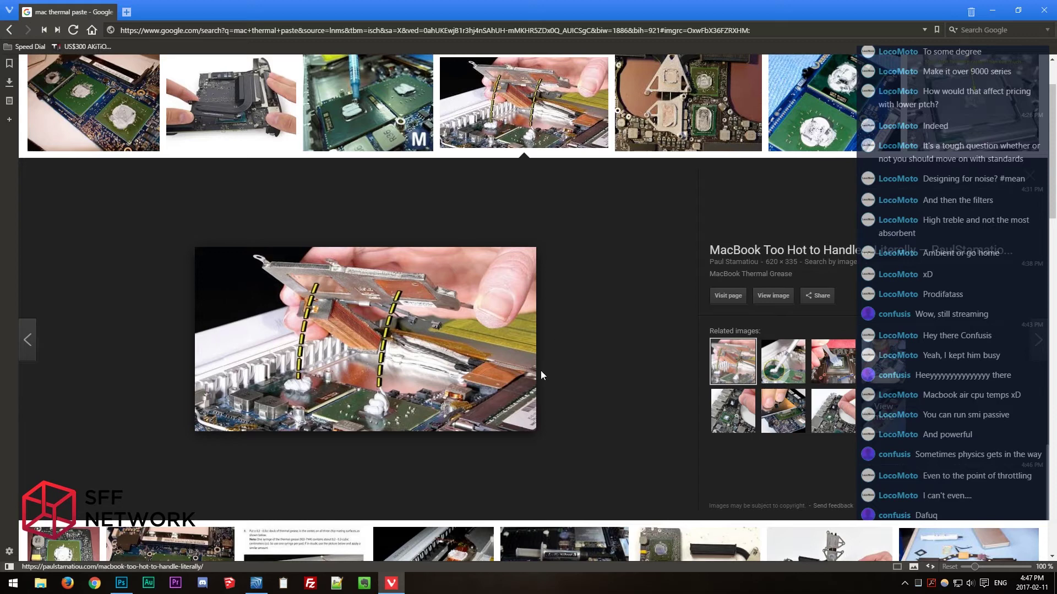
{"action": "scroll", "coordinate": [540, 371], "scroll_direction": "up", "scroll_amount": 1}
{"action": "scroll", "coordinate": [540, 367], "scroll_direction": "down", "scroll_amount": 1}
{"action": "scroll", "coordinate": [486, 401], "scroll_direction": "up", "scroll_amount": 1}
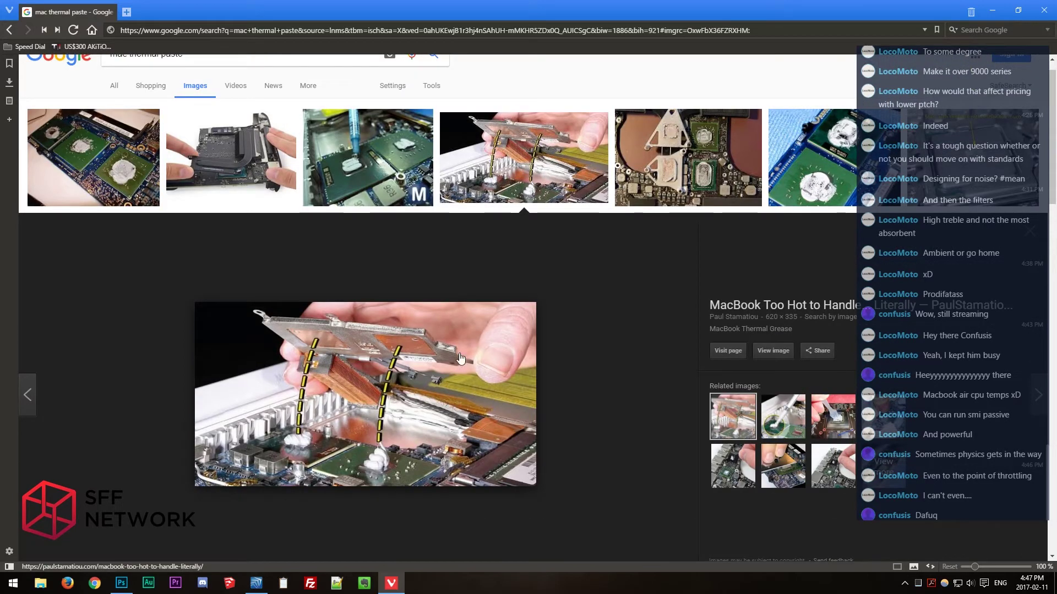
Leave the image results and load the google.com home page.
{"action": "left_click", "coordinate": [135, 30]}
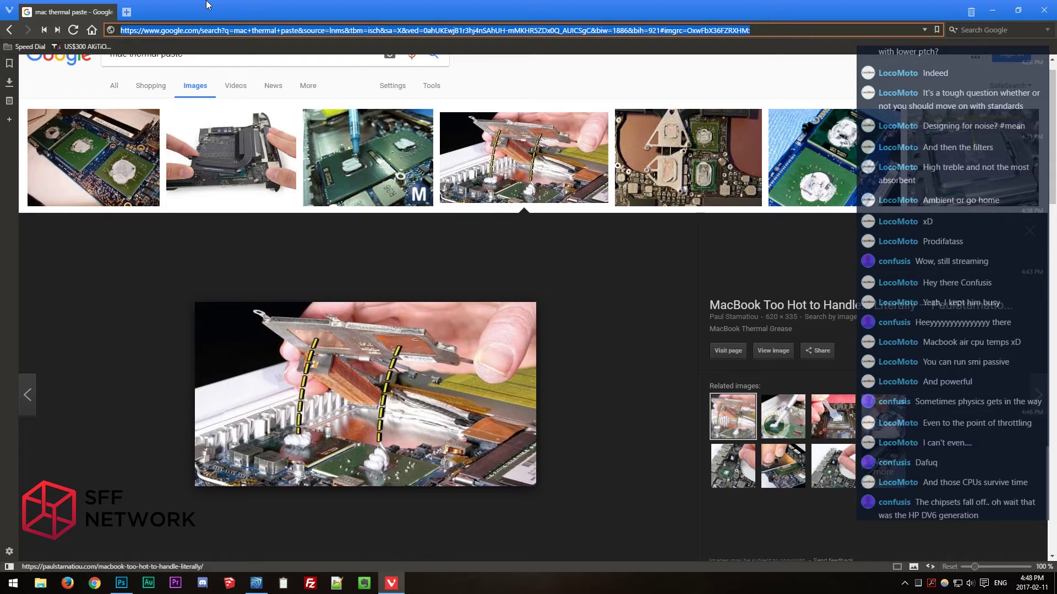
{"action": "type", "text": "go"}
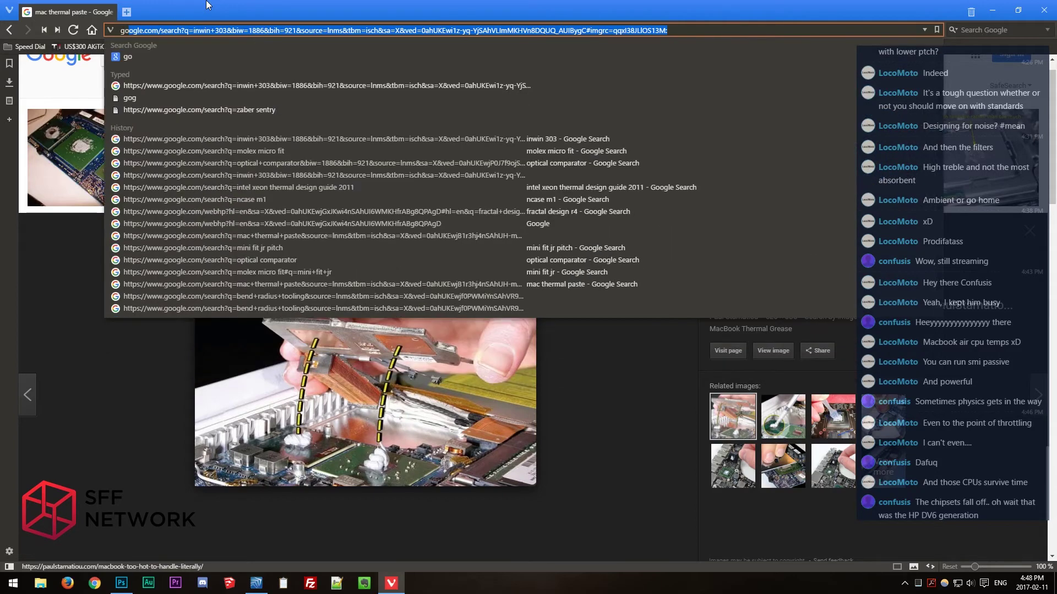
{"action": "key", "text": "Delete"}
{"action": "type", "text": "gle.com"}
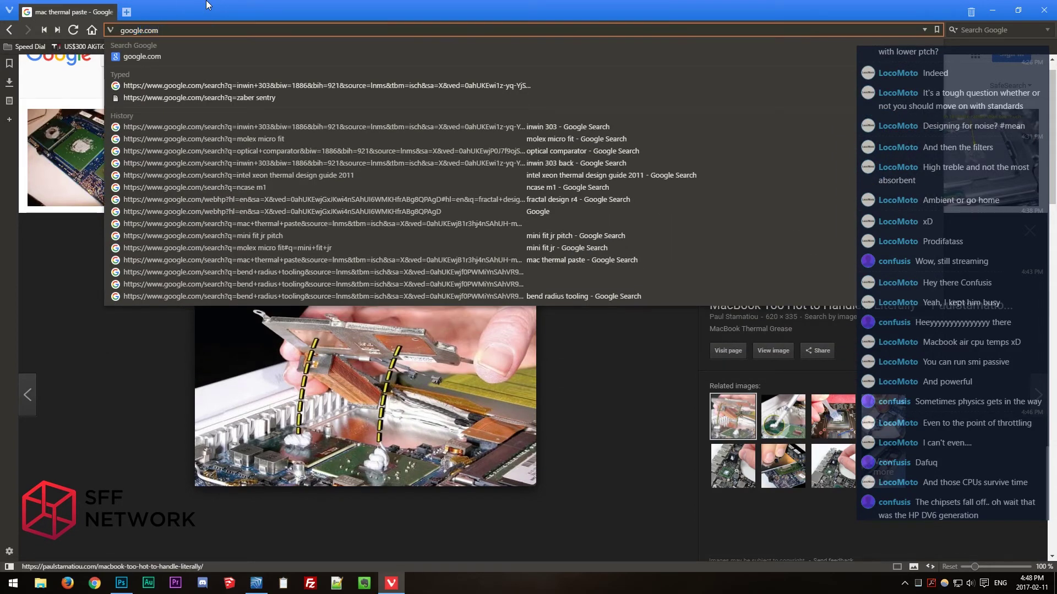
{"action": "key", "text": "Return"}
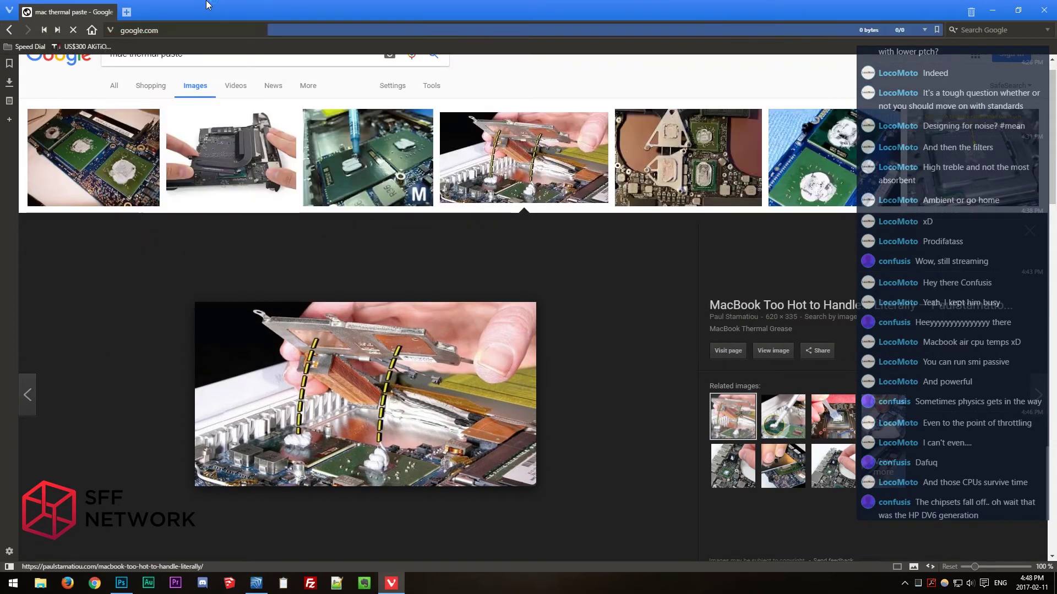
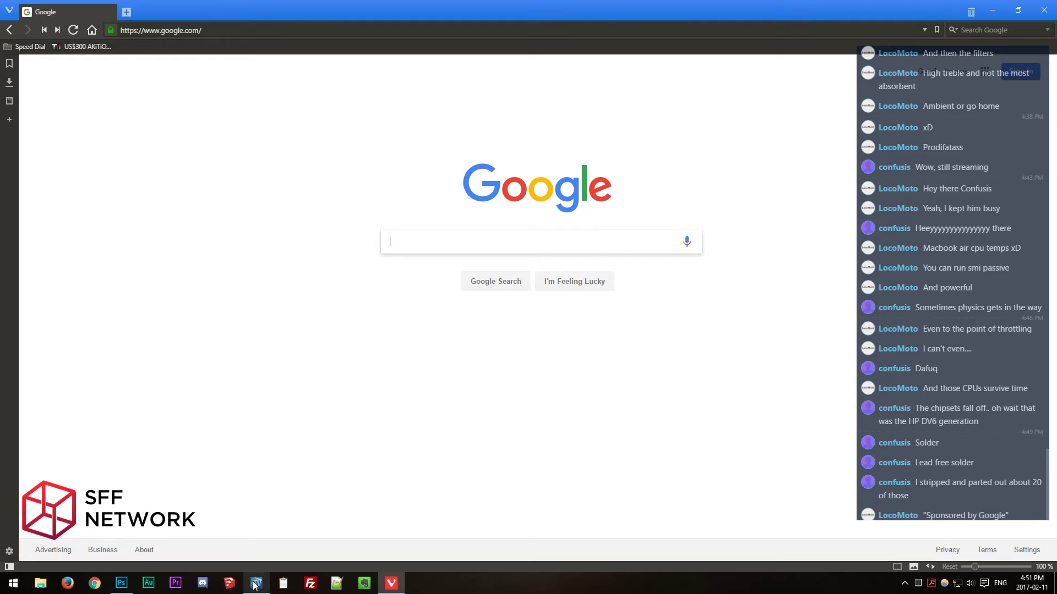
Switch to ANSYS SpaceClaim and view the AKiTiO TB3 box PCB model.
{"action": "mouse_move", "coordinate": [255, 586]}
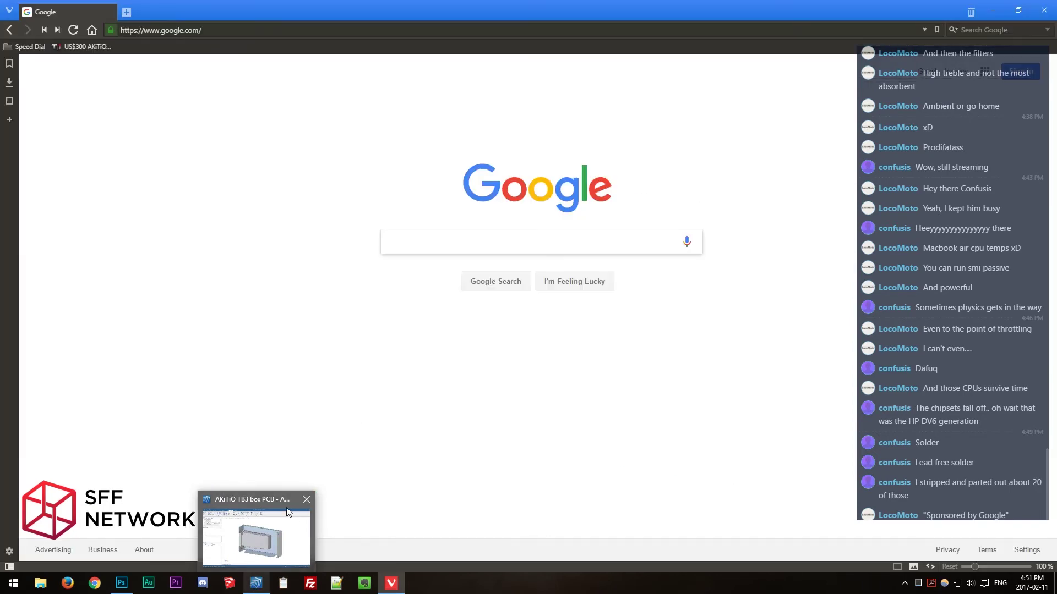
{"action": "left_click", "coordinate": [268, 539]}
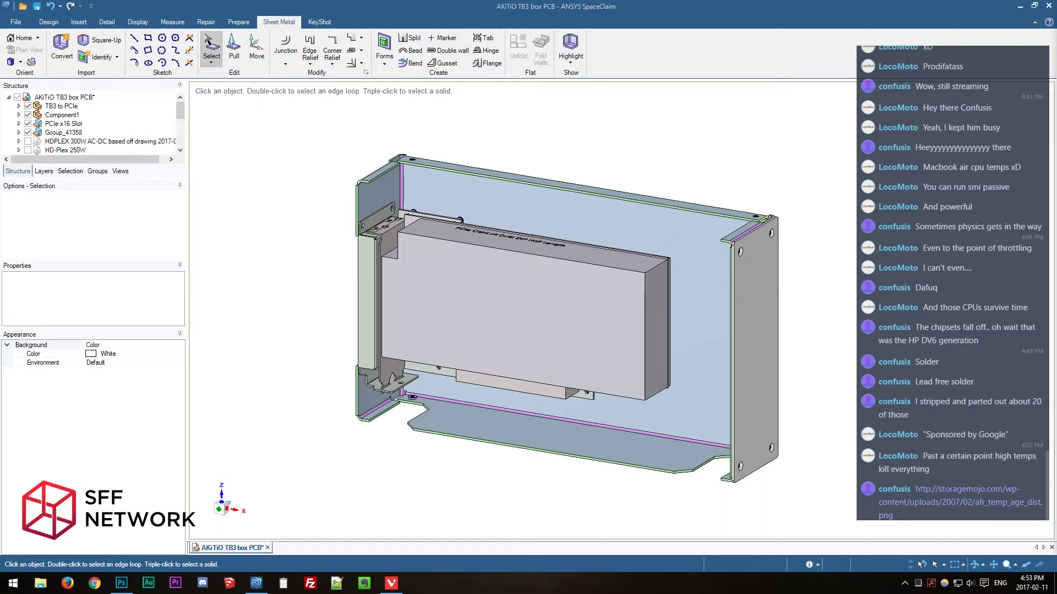
{"action": "left_click", "coordinate": [392, 584]}
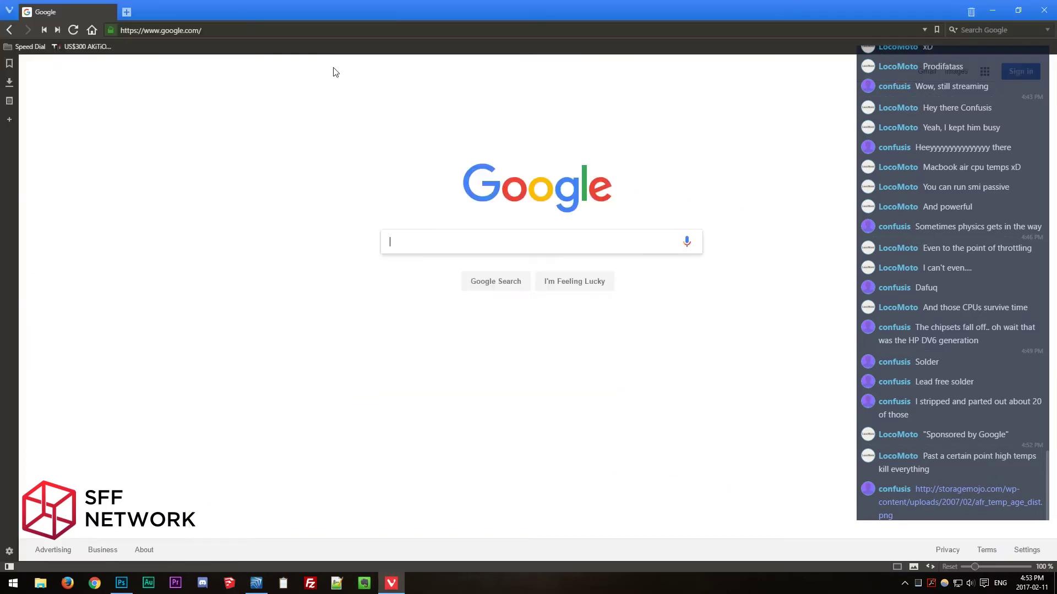
{"action": "left_click", "coordinate": [342, 31]}
{"action": "type", "text": "http://storagemojo.com/wp-content/uploads/2007/02/afr_temp_age_dist.png"}
{"action": "key", "text": "Return"}
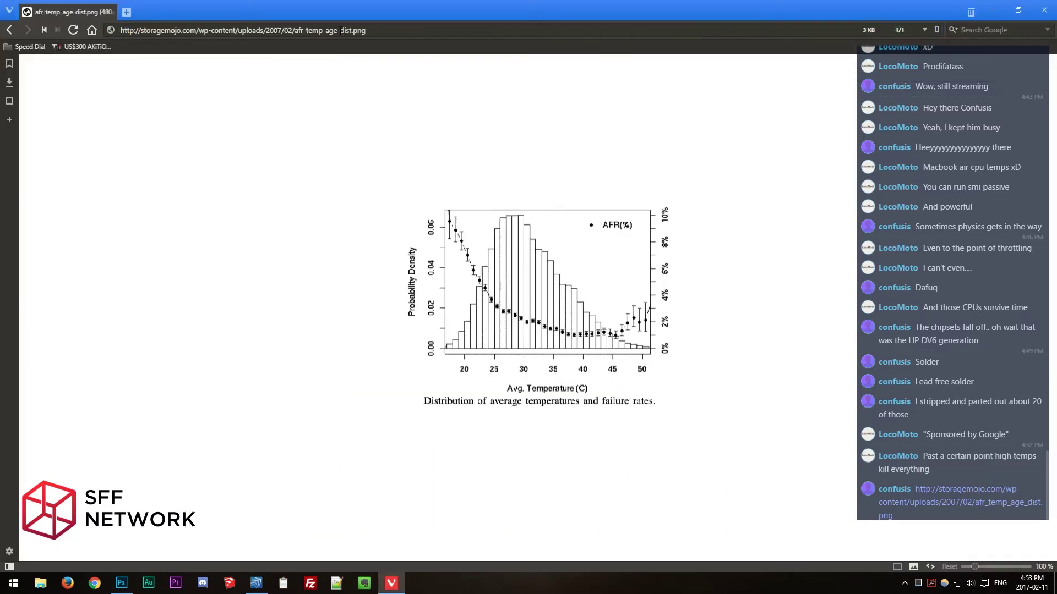